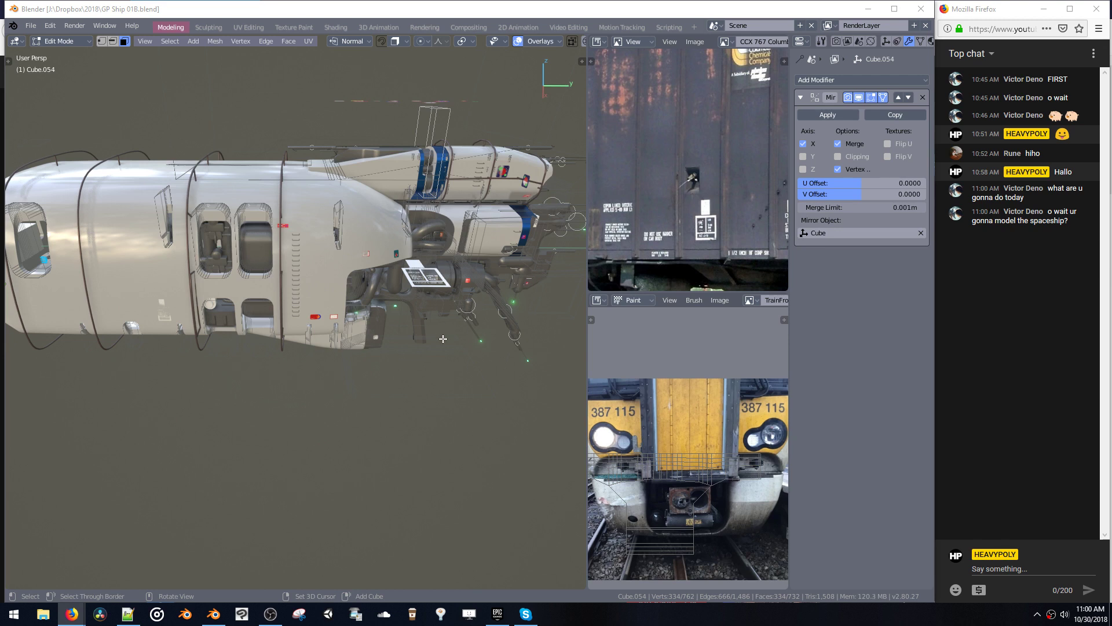
- Open Ship 04.blend from the 2018 project folder and view its line sketch up close
middle_click_drag(443, 339, 340, 202)
key("ctrl+o")
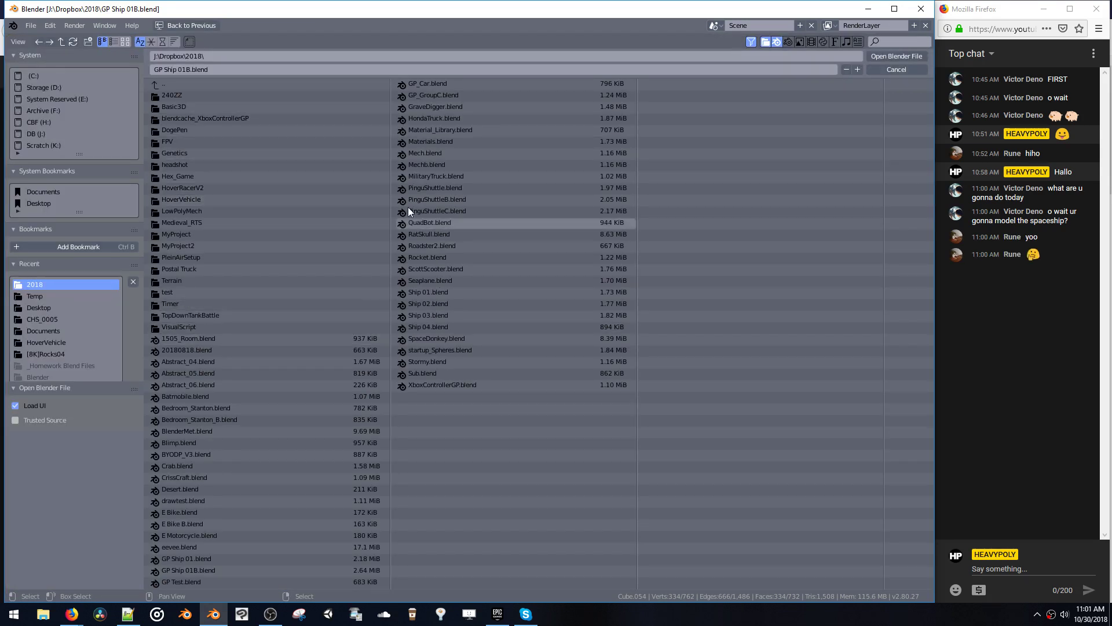
left_click(425, 325)
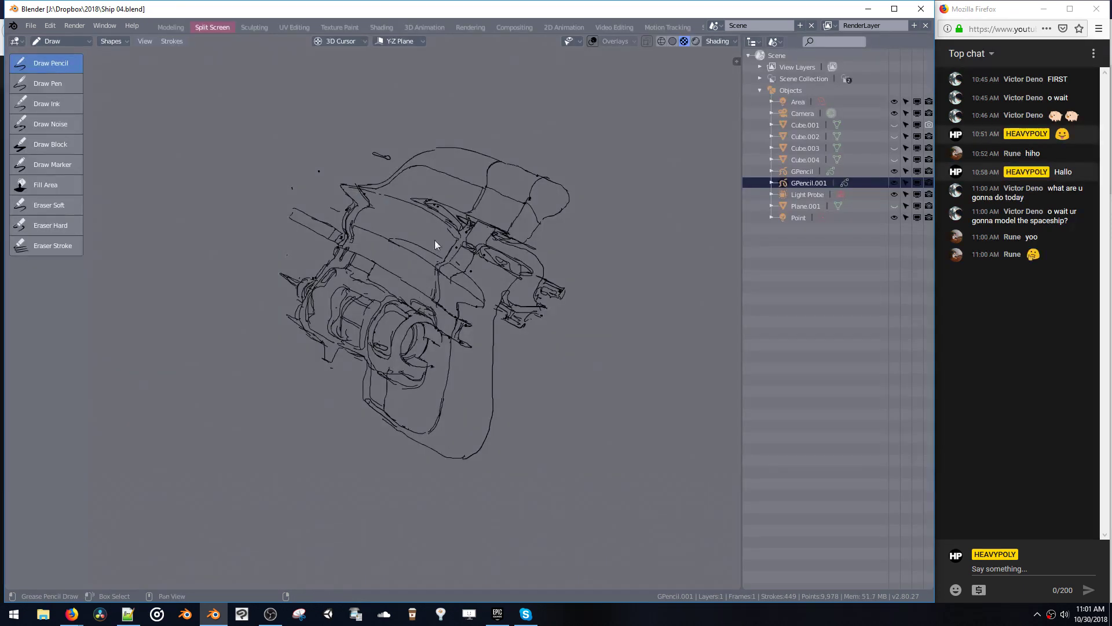
mouse_move(434, 240)
middle_mouse_down("ctrl")
mouse_move(398, 277)
mouse_move(399, 247)
mouse_move(416, 272)
middle_mouse_up("ctrl")
- Reopen GP Ship 01B.blend from the 2018 project folder
key("ctrl+s")
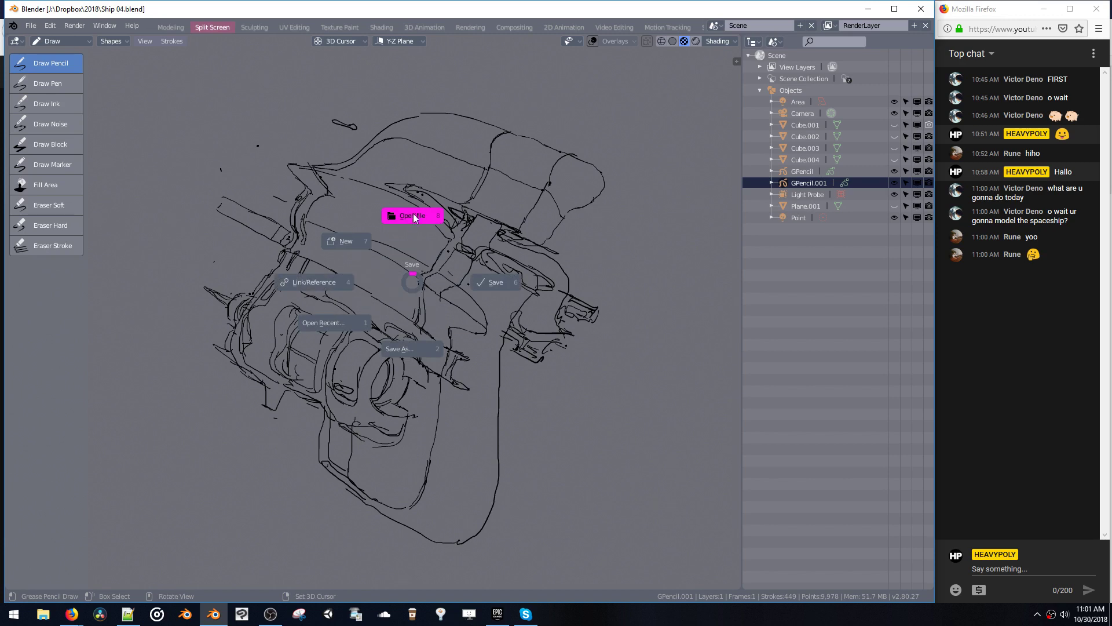
left_click(410, 219)
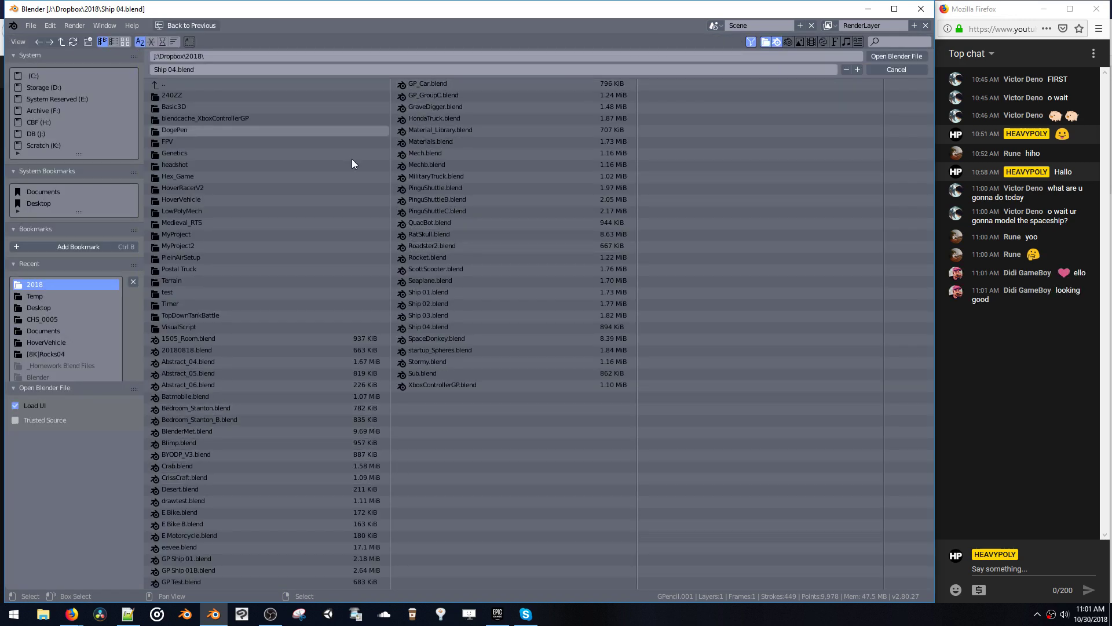
left_click(206, 569)
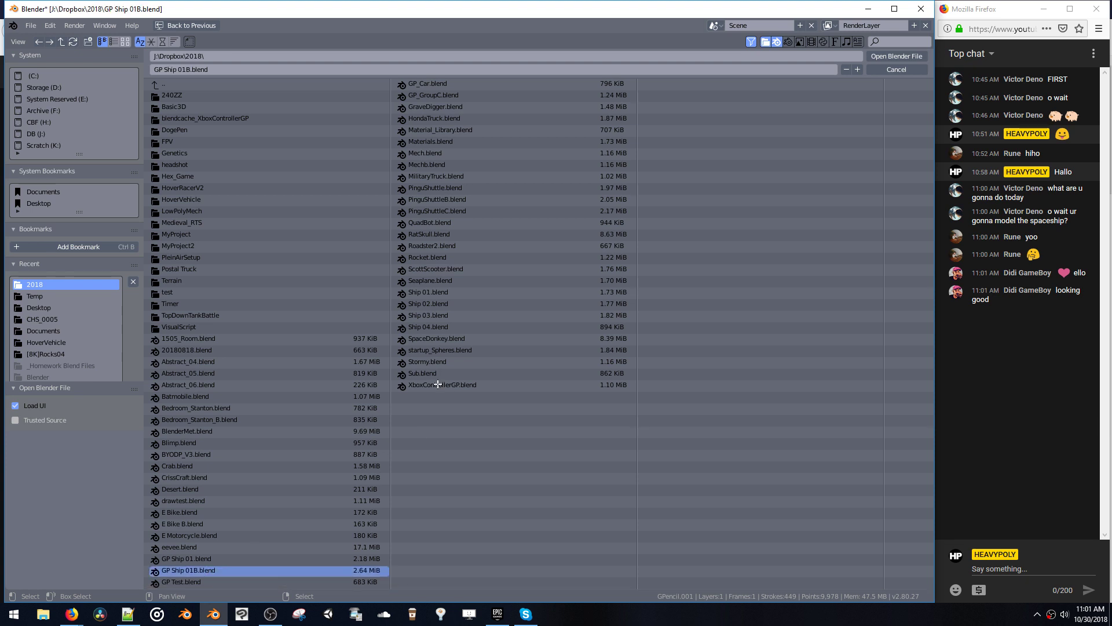
- Stop editing the decal object Cube.054 and enter Edit Mode on the ship's main hull, Cube
scroll(418, 387, "down", 12)
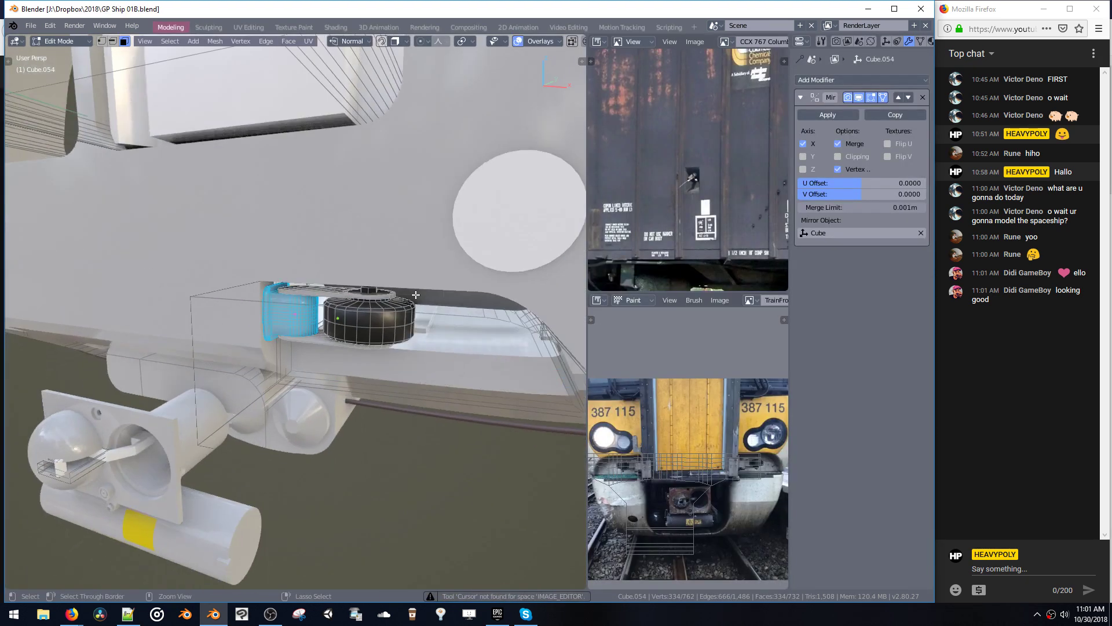
scroll(418, 388, "down", 5)
middle_click_drag(459, 363, 300, 307)
scroll(366, 310, "up", 6)
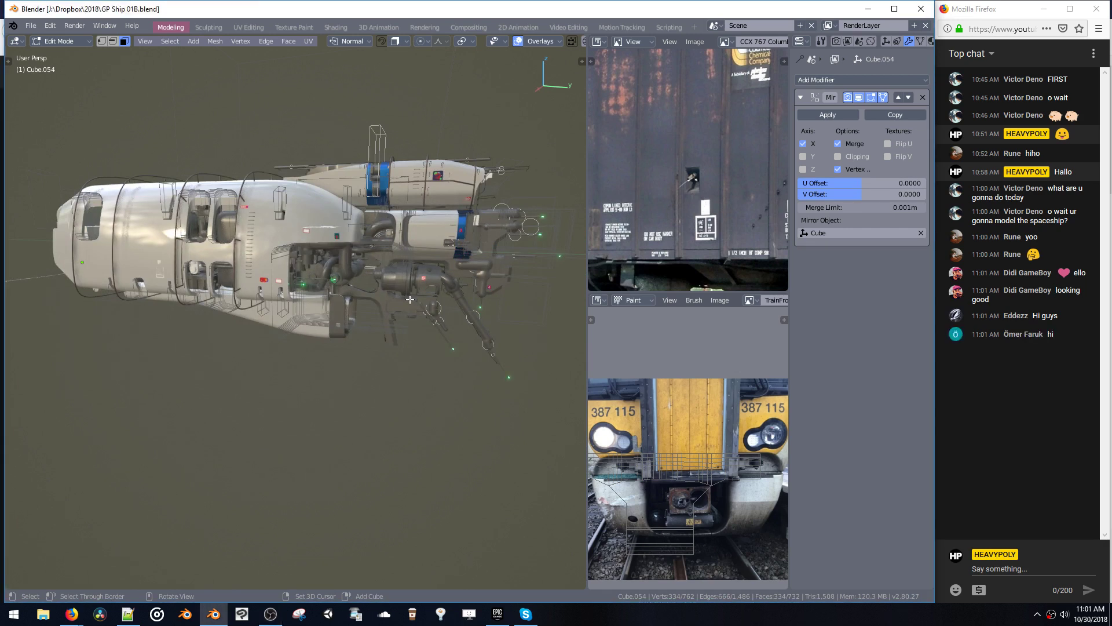
middle_click_drag(409, 299, 405, 287)
key("space")
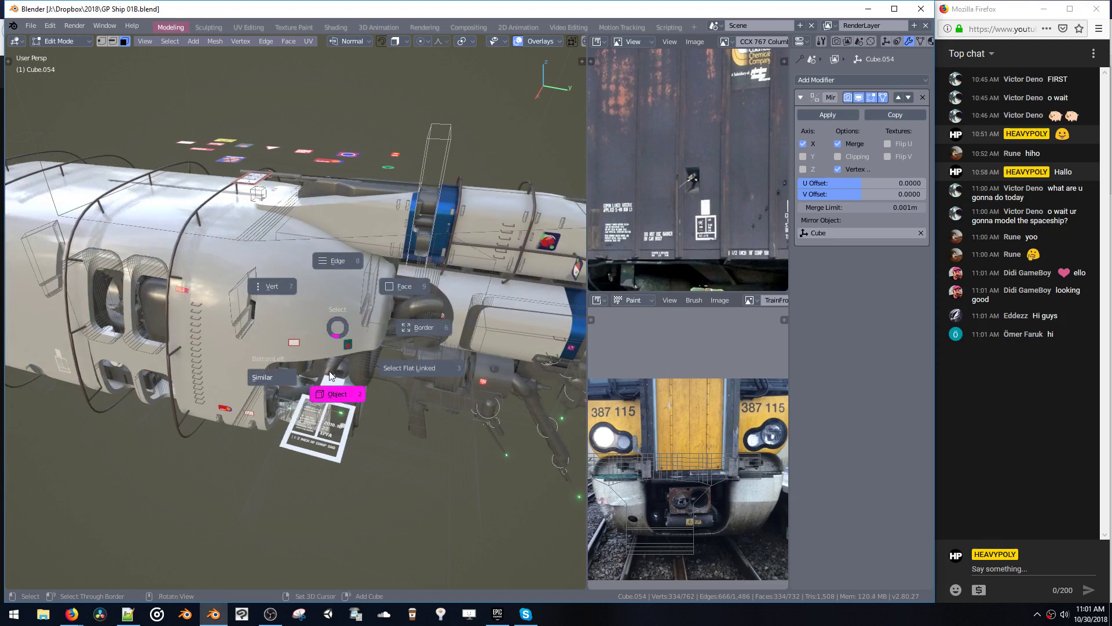
left_click(330, 377)
left_click(324, 322)
key("space")
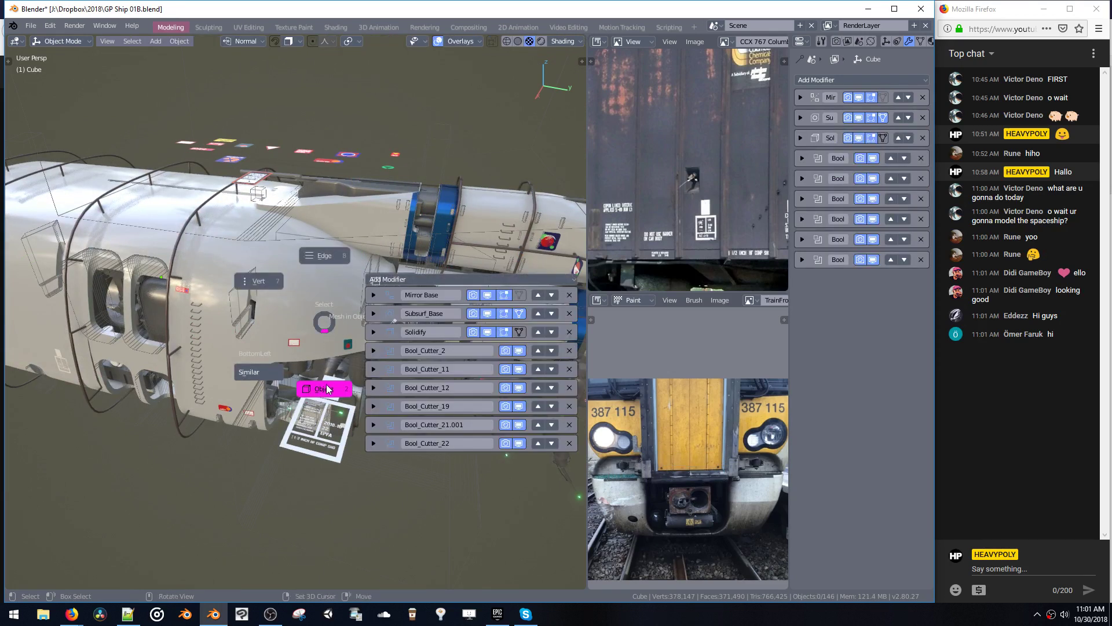
left_click(328, 389)
- Try dissolving the faces of the hull's rear end cap into one face, then undo it
left_click(325, 320)
key("space")
left_click(379, 286)
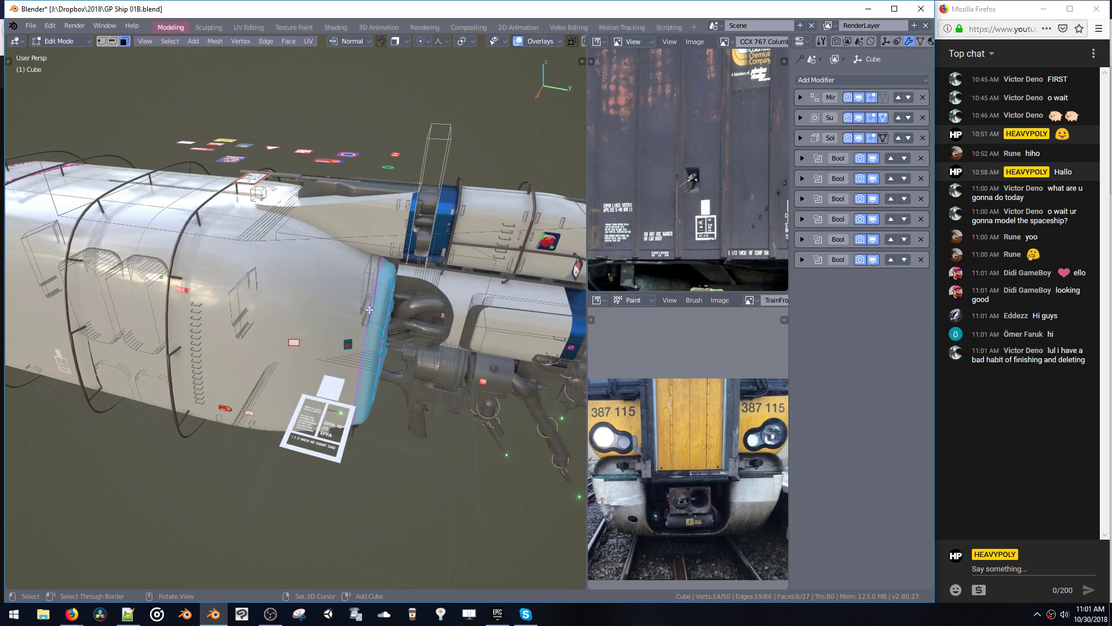
middle_click_drag(387, 337, 346, 318)
key("ctrl+x")
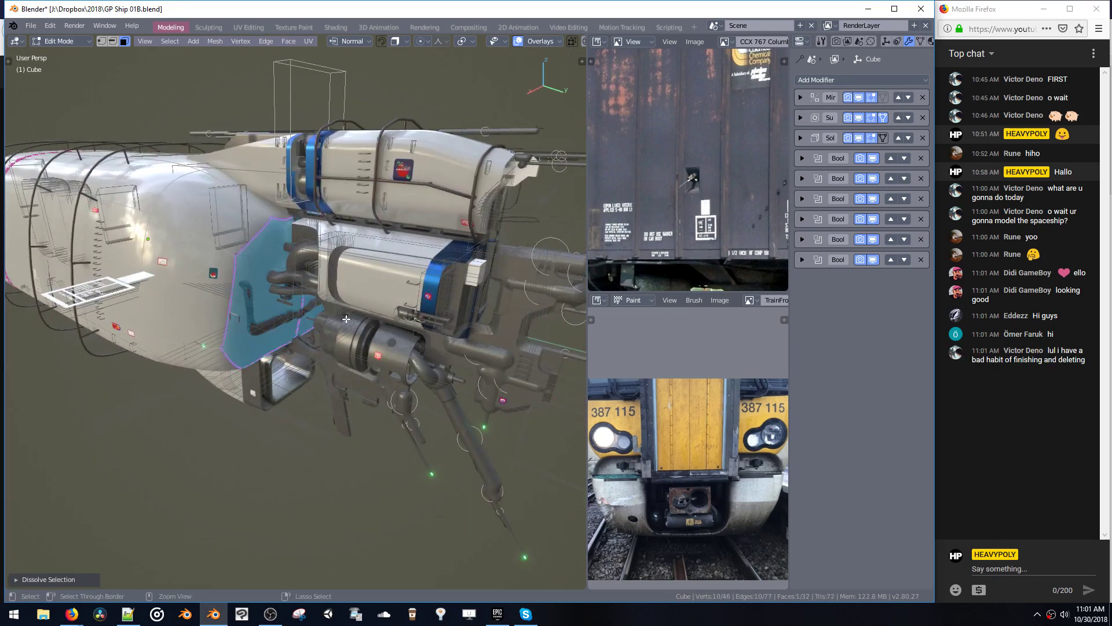
key("ctrl+z")
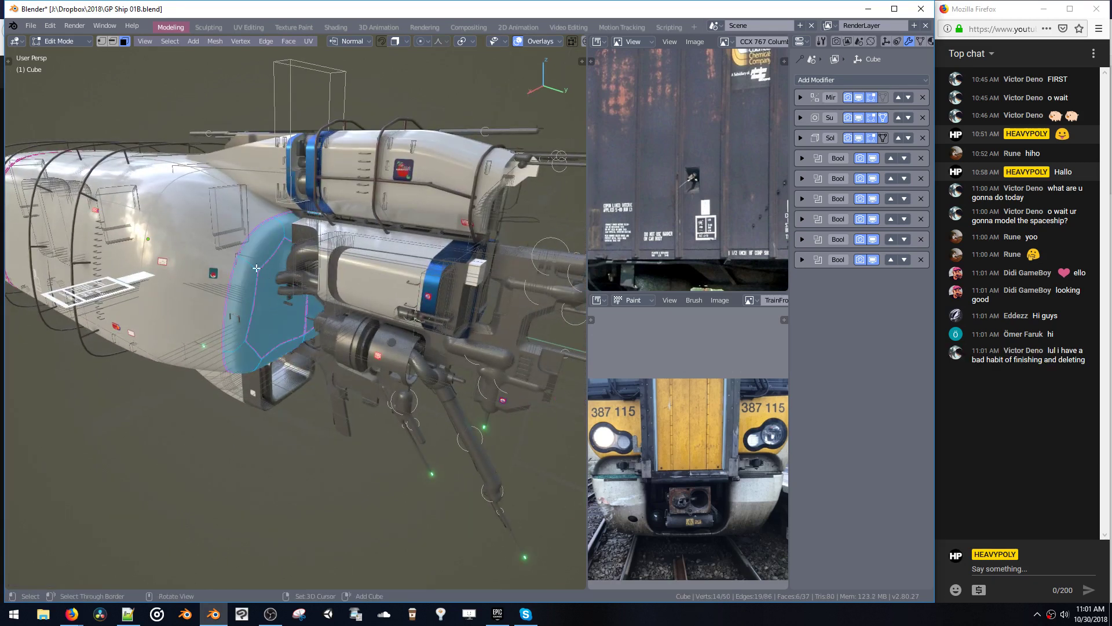
- Add a partial edge crease to the edge loop around the rim of the hull's rear cap
key("space")
left_click(253, 239, "alt")
key("shift+e")
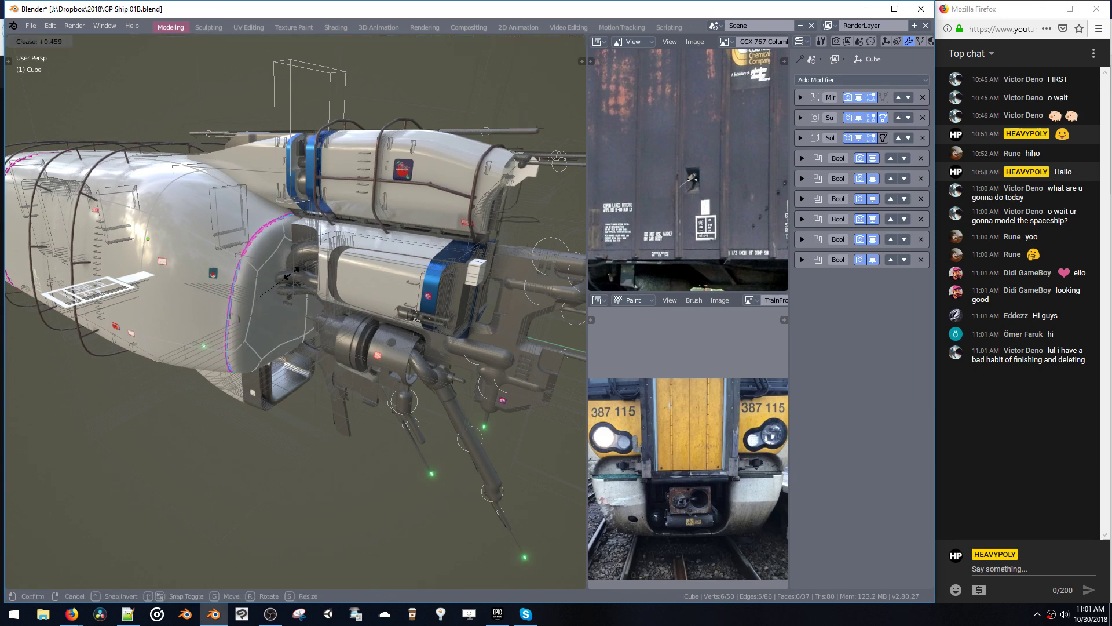
left_click(315, 277)
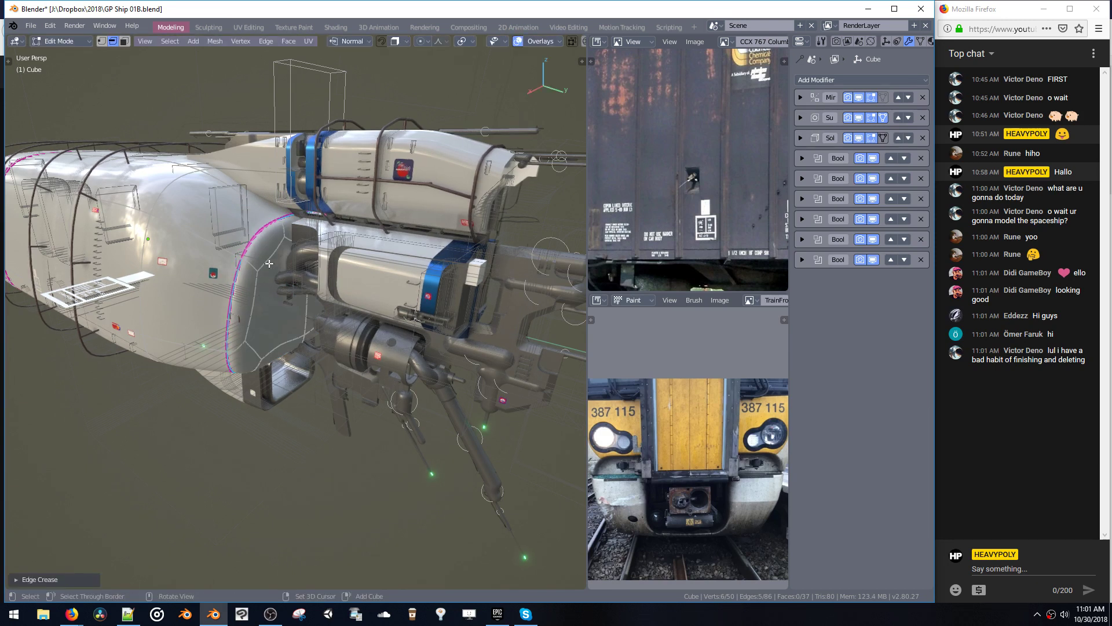
- Select the rear cap's centre face, grow the selection to its surrounding faces and dissolve them into one
scroll(272, 264, "up", 2)
key("space")
left_click(281, 298)
key("ctrl+KP_Add")
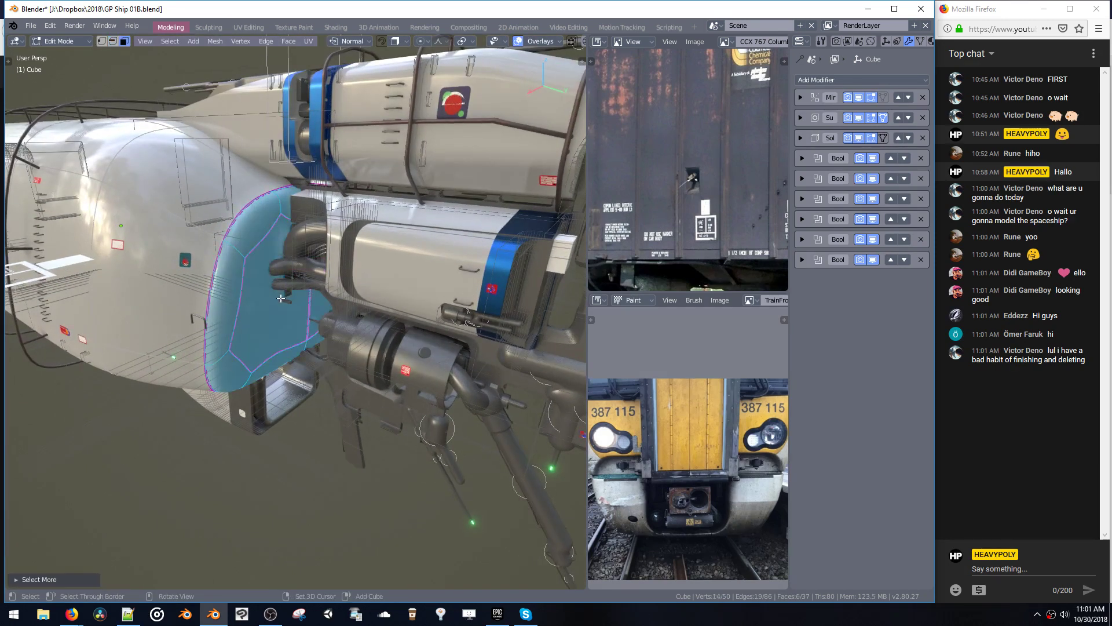
key("ctrl+x")
middle_click_drag(281, 298, 295, 284)
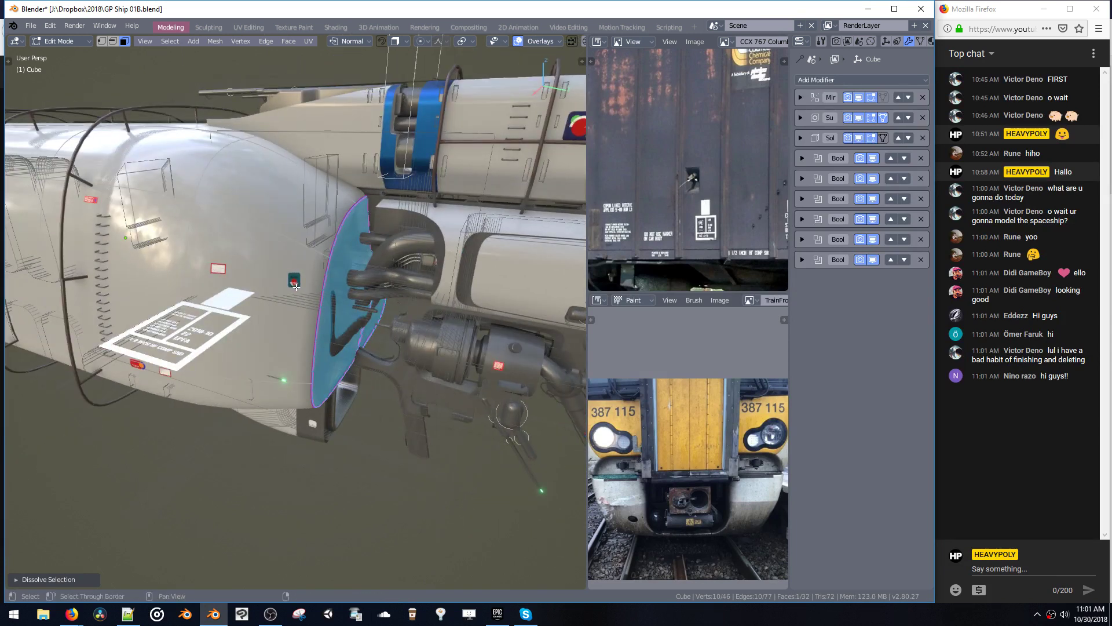
- Select the edge loop around the hull's rear cap and crease it by 1
key("shift+e")
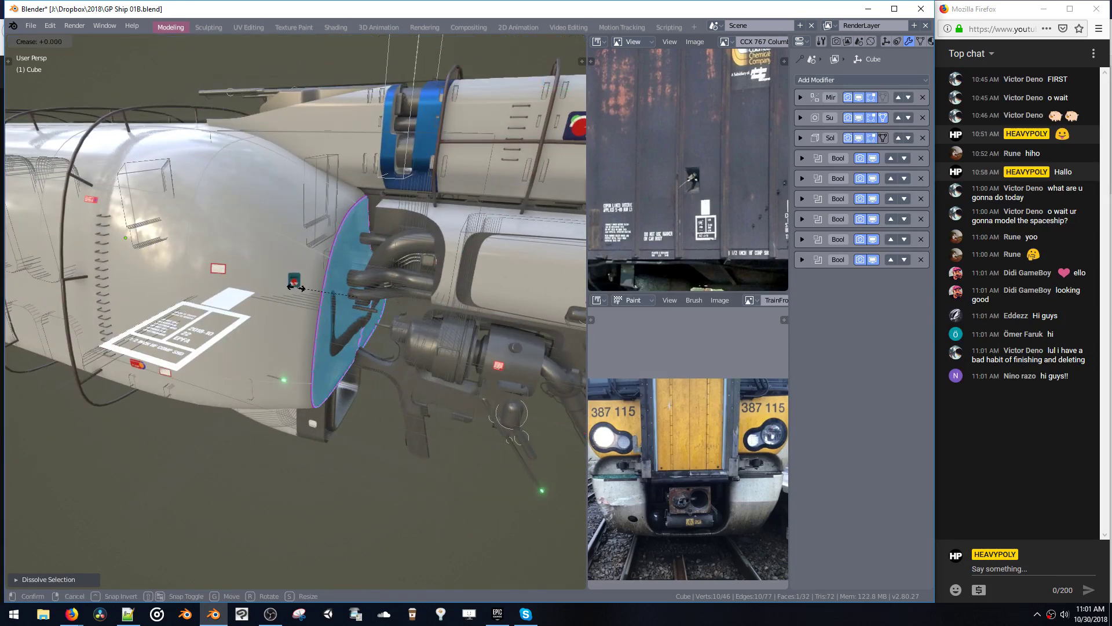
left_click(332, 293)
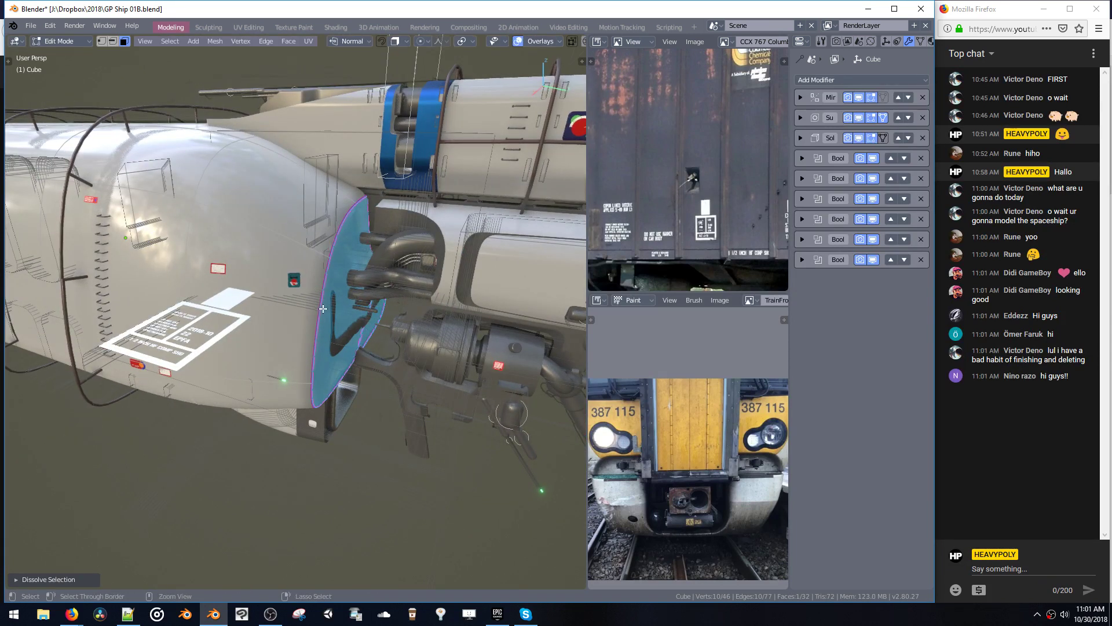
key("ctrl+space")
double_click(322, 309)
middle_click_drag(322, 307, 300, 294)
key("shift+e")
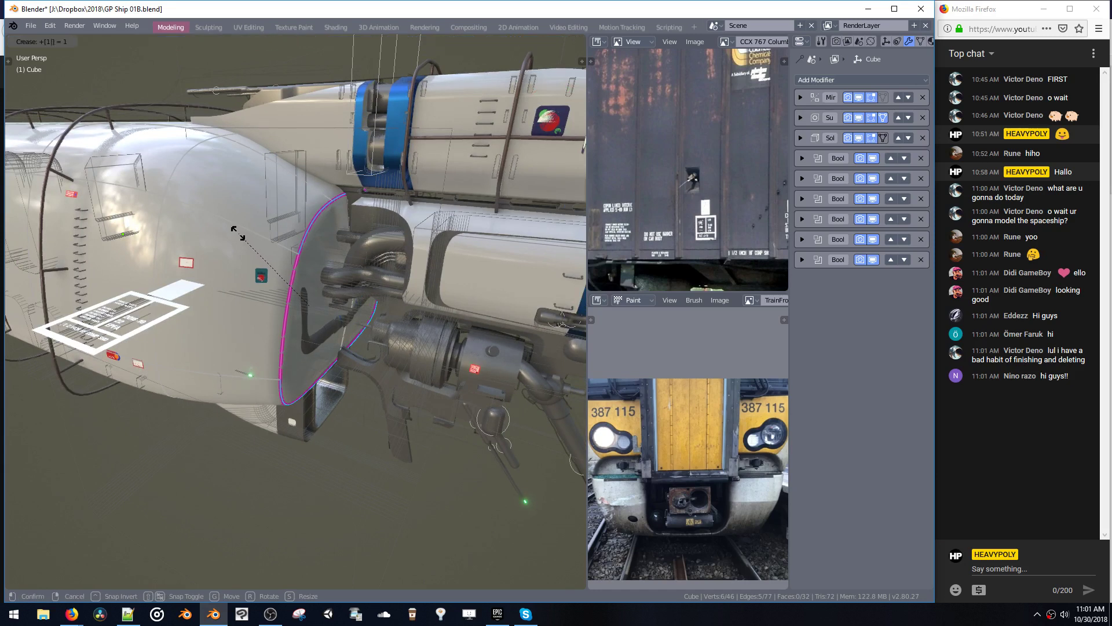
key("Return")
- Inspect the creased rear rim, isolate the hull in local view and edit its mesh
key("Tab")
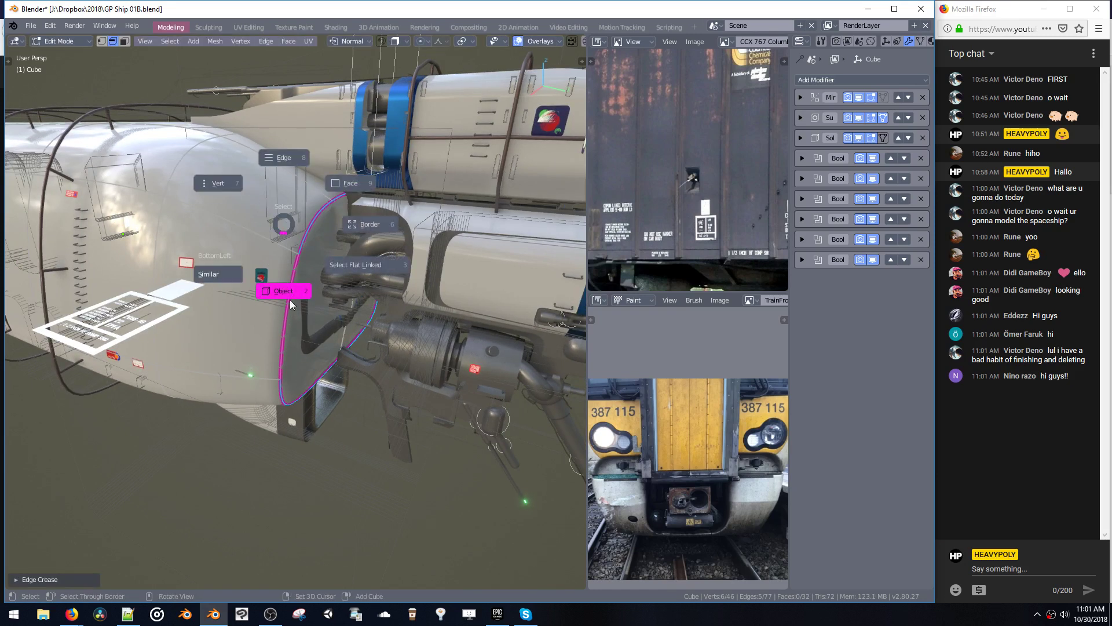
middle_click_drag(297, 276, 298, 224)
key("ctrl+space")
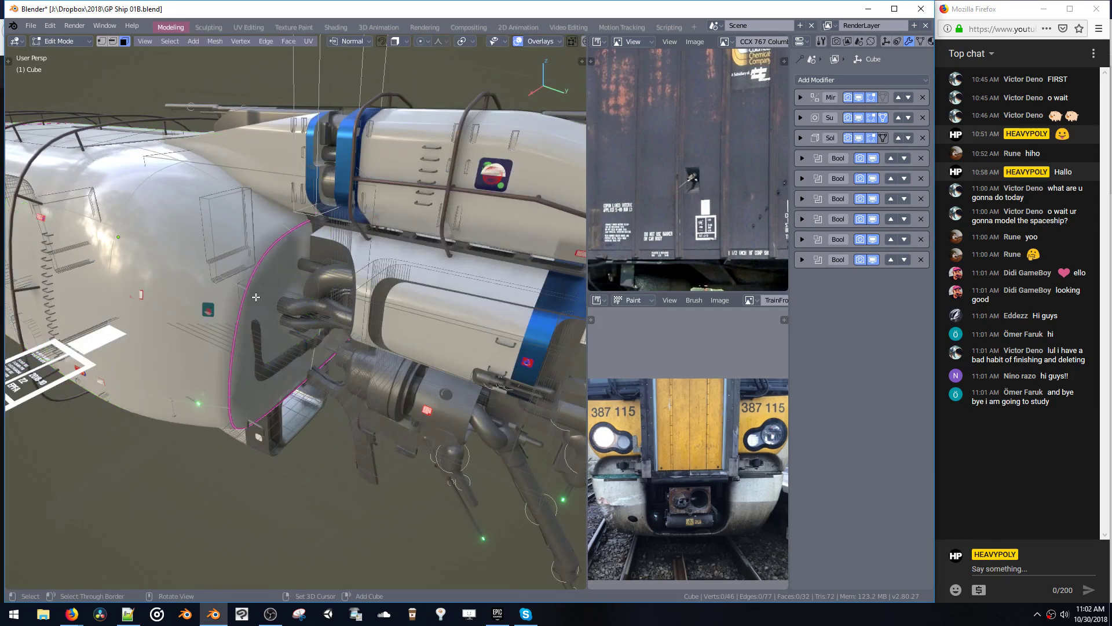
middle_click_drag(255, 297, 334, 318, "ctrl")
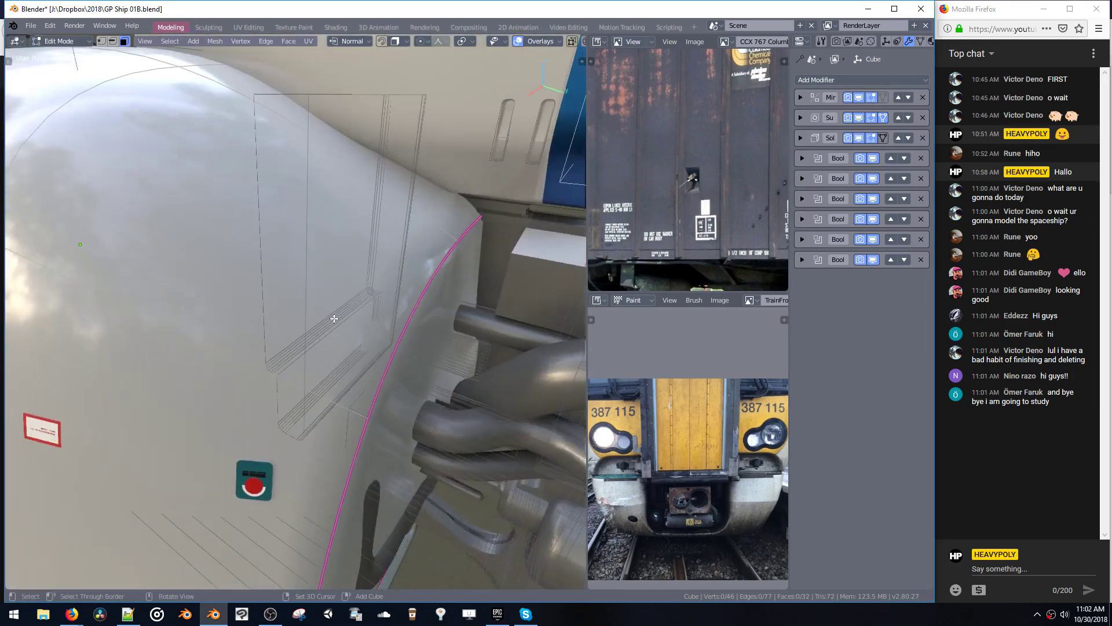
middle_click_drag(442, 252, 453, 248)
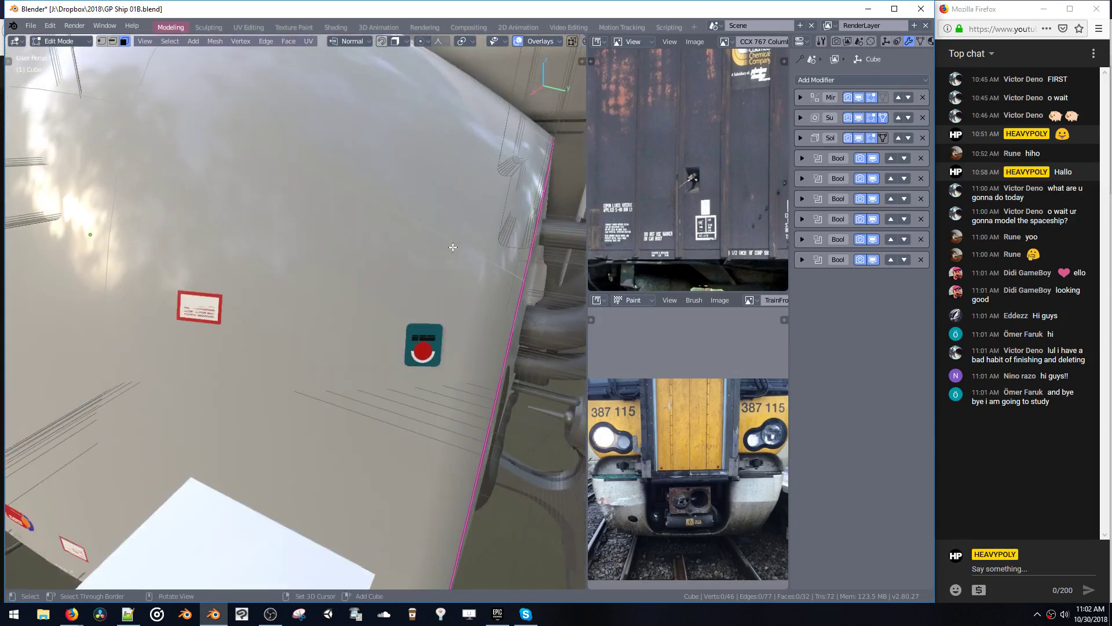
key("ctrl+space")
middle_click_drag(437, 329, 299, 293, "ctrl")
key("KP_Divide")
key("Tab")
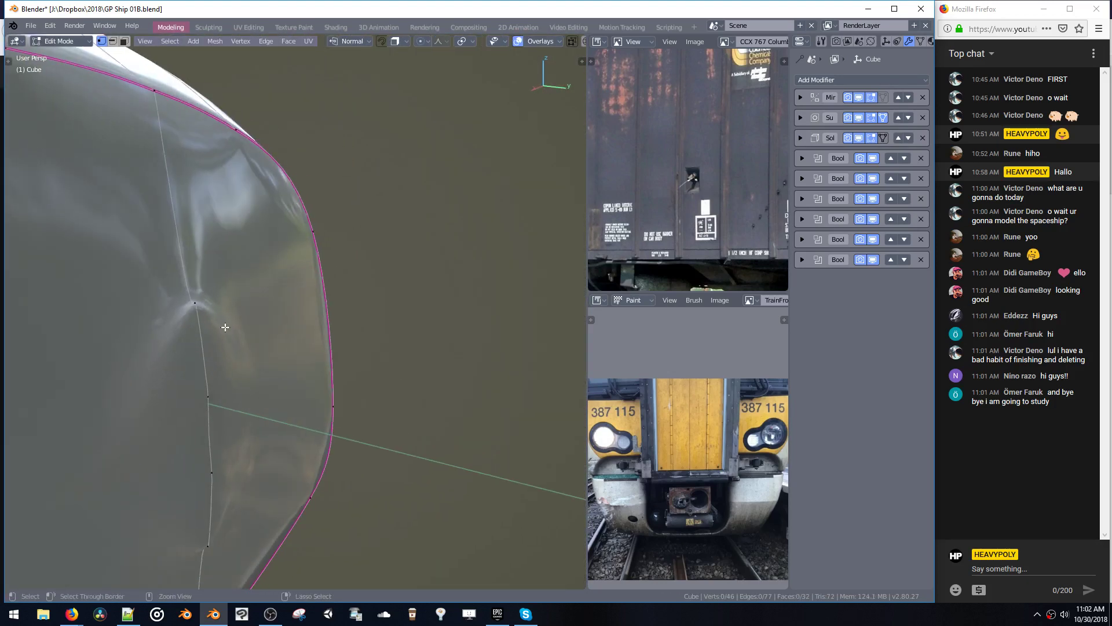
- Dissolve the extra vertices along the rear cap's centre line so only a straight edge remains
middle_click_drag(225, 328, 362, 232, "shift")
key("2")
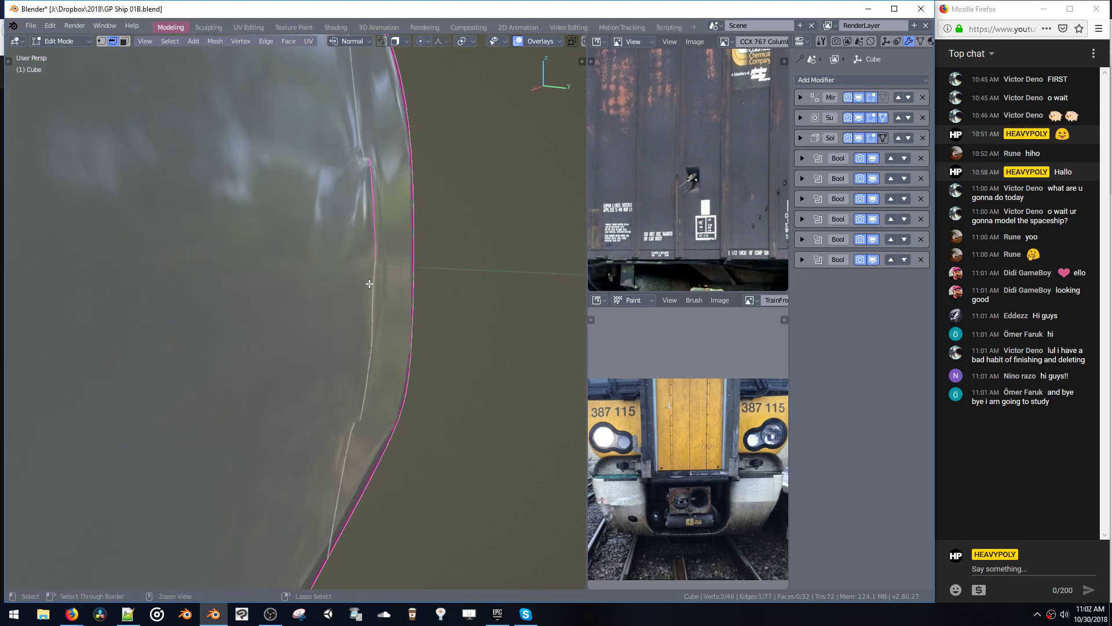
left_click(373, 313)
middle_click_drag(373, 315, 273, 293, "ctrl")
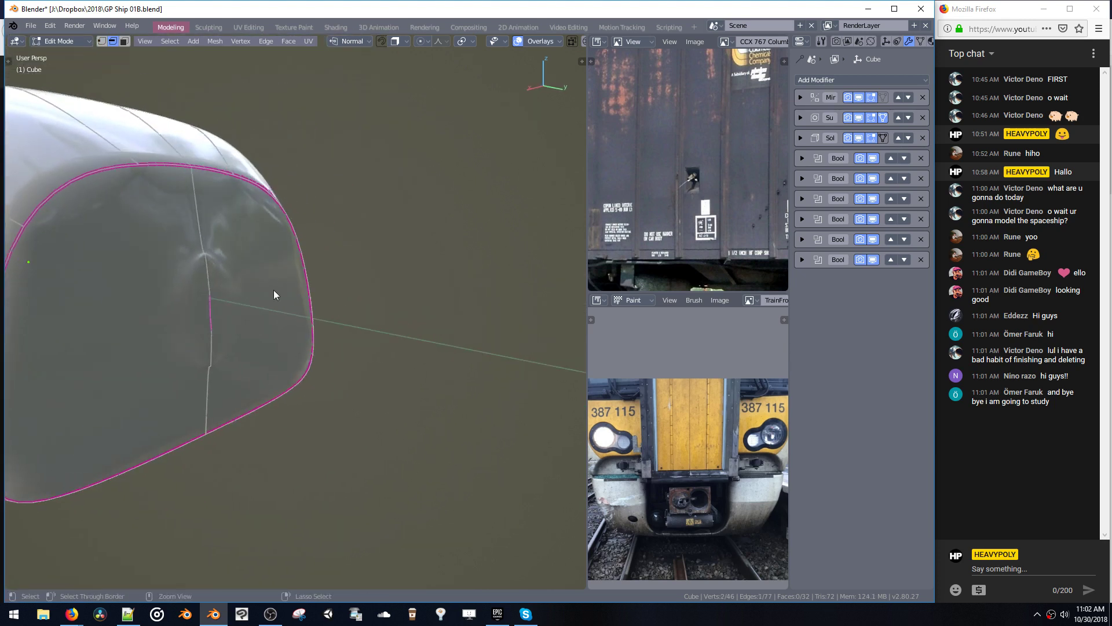
key("1")
key("ctrl+x")
left_click(210, 304)
key("ctrl+x")
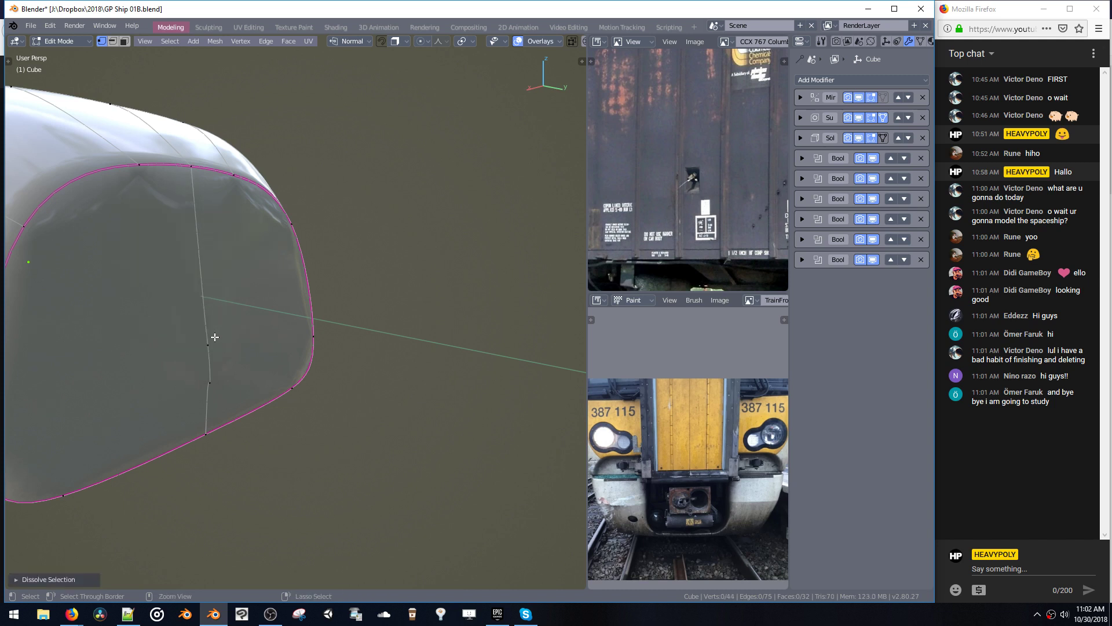
left_click(212, 371)
key("ctrl+x")
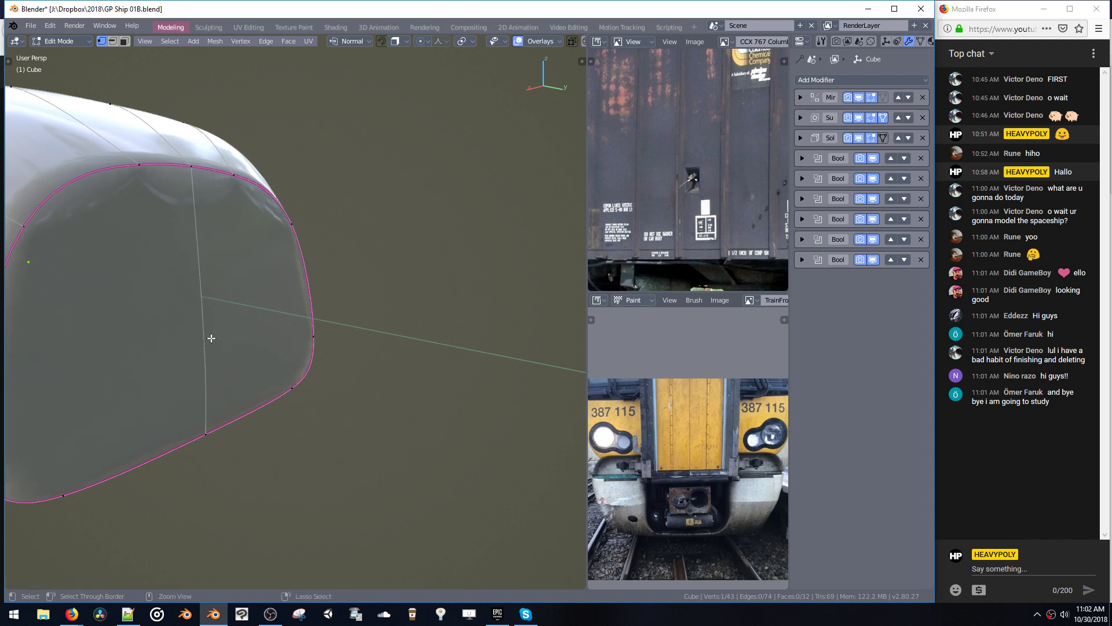
- Return the hull to Object Mode, check its rear cutout and bring the rest of the ship back into view
key("ctrl+Tab")
left_click(286, 273)
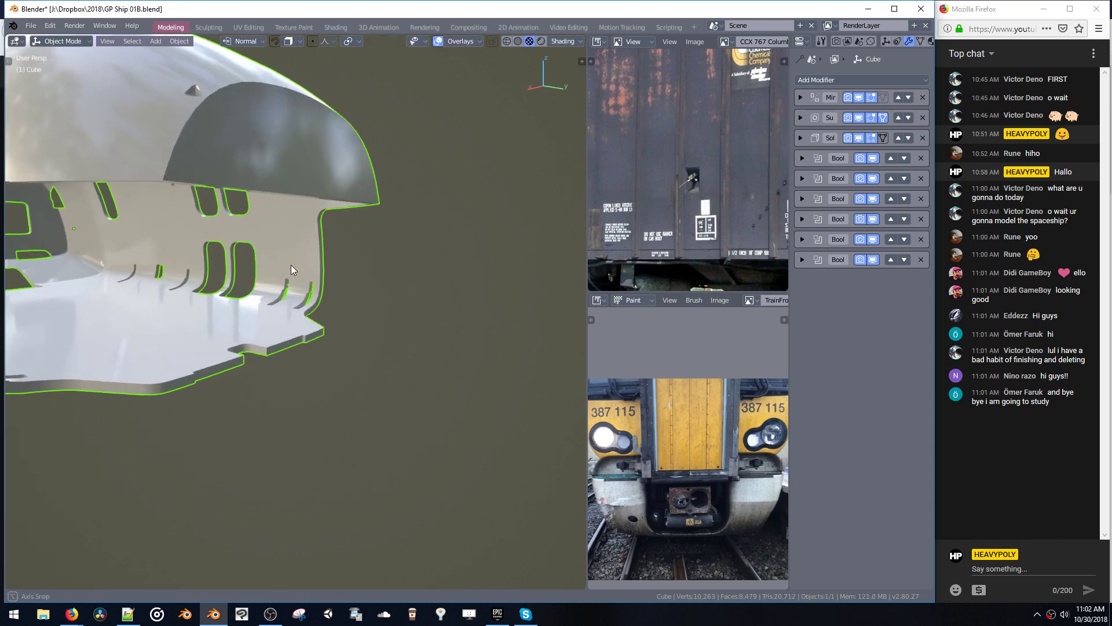
middle_click_drag(291, 265, 326, 341)
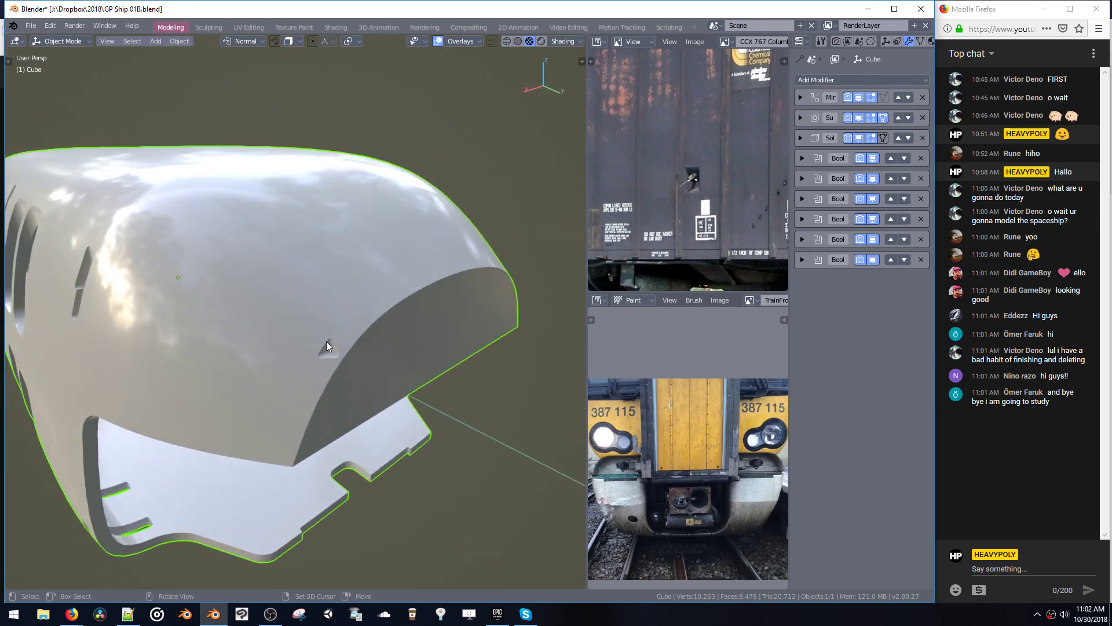
key("ctrl+b")
left_click(323, 280)
key("alt+h")
- In Bool_Cutter_21.001, move the linked cutter piece near the hull's rear edge along negative global Y, then return to Object Mode
left_click(338, 320)
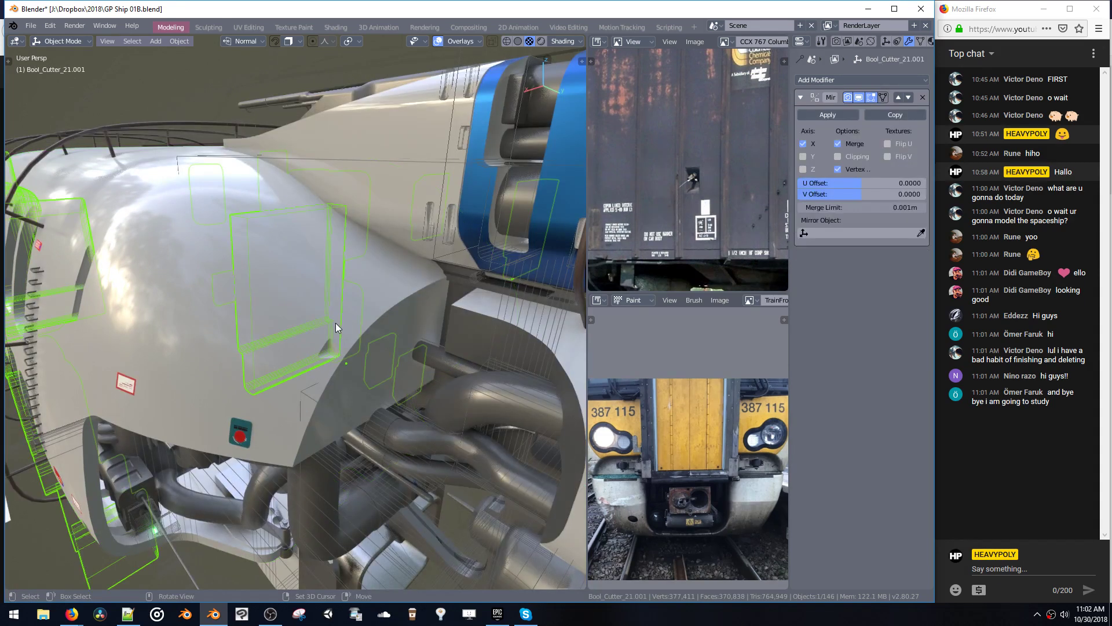
key("Tab")
left_click(367, 296)
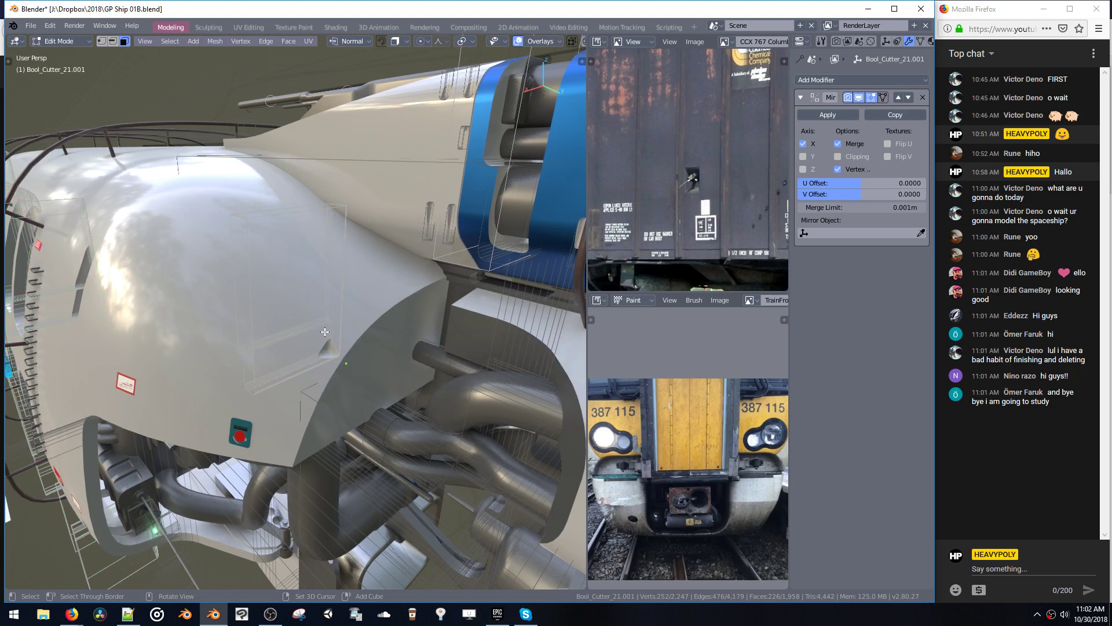
key("ctrl+l")
key("g")
key("y")
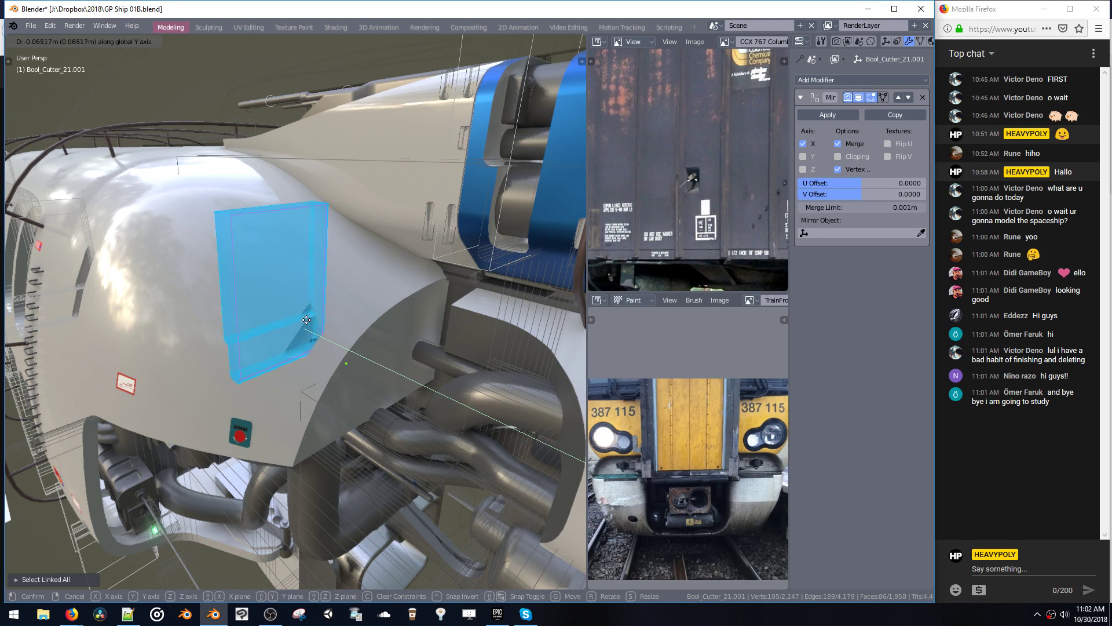
left_click(297, 314)
middle_click_drag(298, 315, 322, 337)
key("space")
left_click(343, 345)
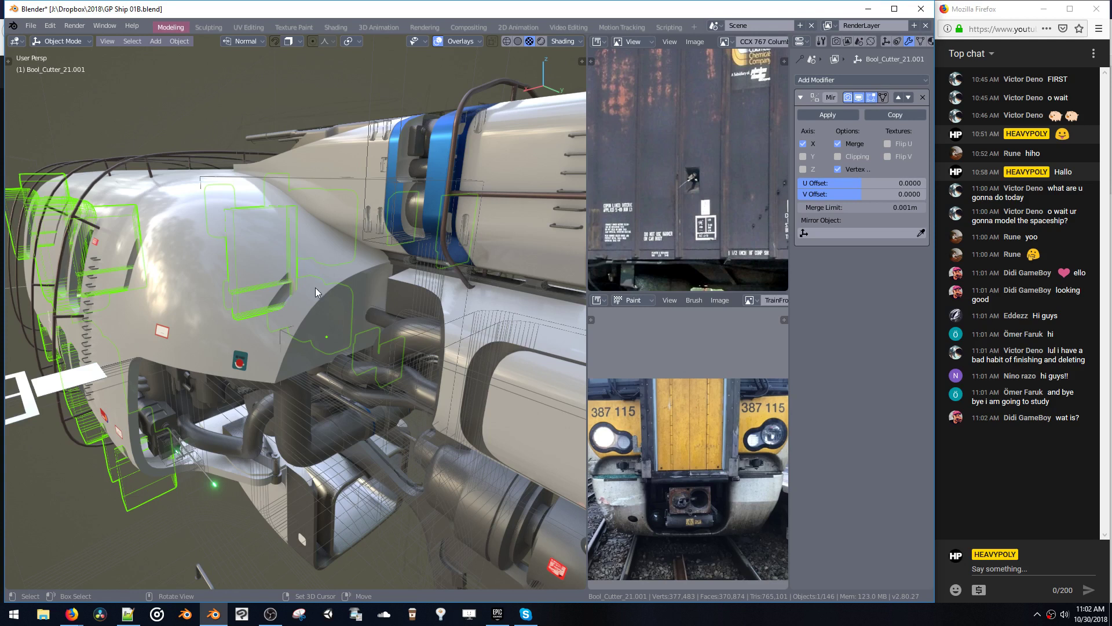
- Deselect the cutter, select the main hull and enter vertex editing on its mesh
middle_click_drag(304, 250, 354, 279)
key("alt+a")
left_click(300, 253)
key("ctrl+space")
key("ctrl+space")
left_click(335, 271)
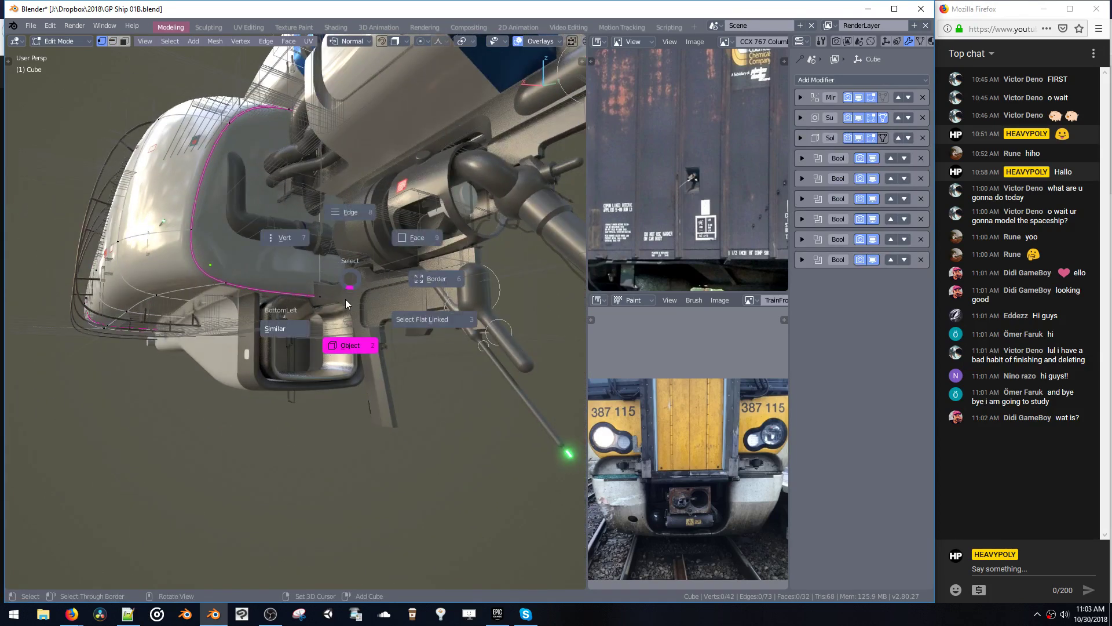
- Leave mesh editing on the hull, add a cube at the hull's rear recess and frame it in the view
key("Tab")
middle_click_drag(391, 247, 366, 294)
left_click(350, 290)
left_click(349, 275)
key("KP_Decimal")
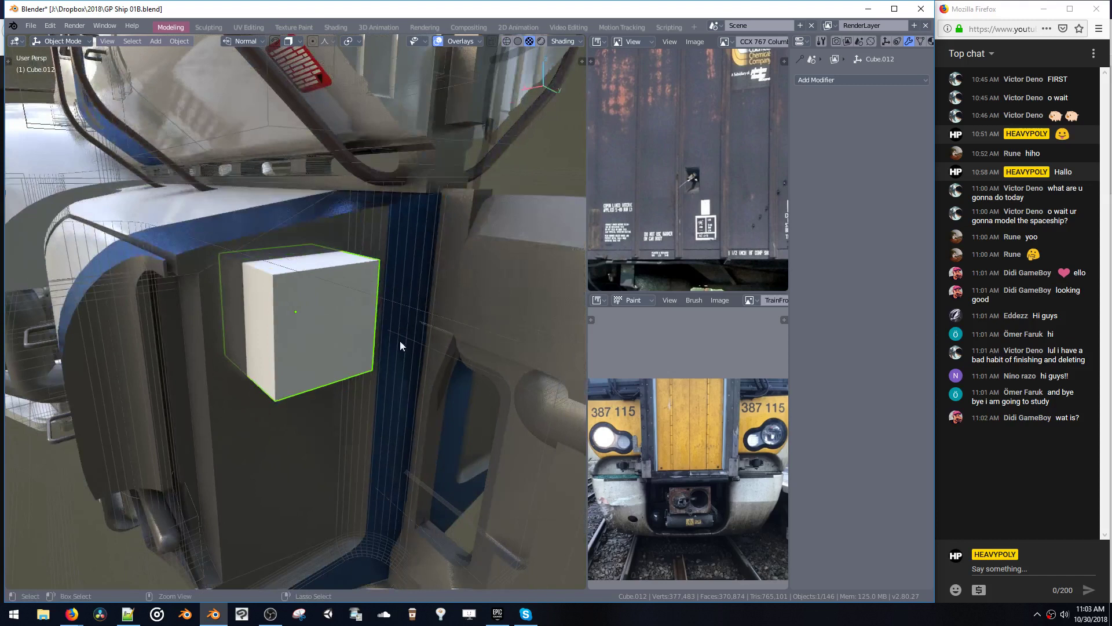
middle_click_drag(400, 346, 493, 293)
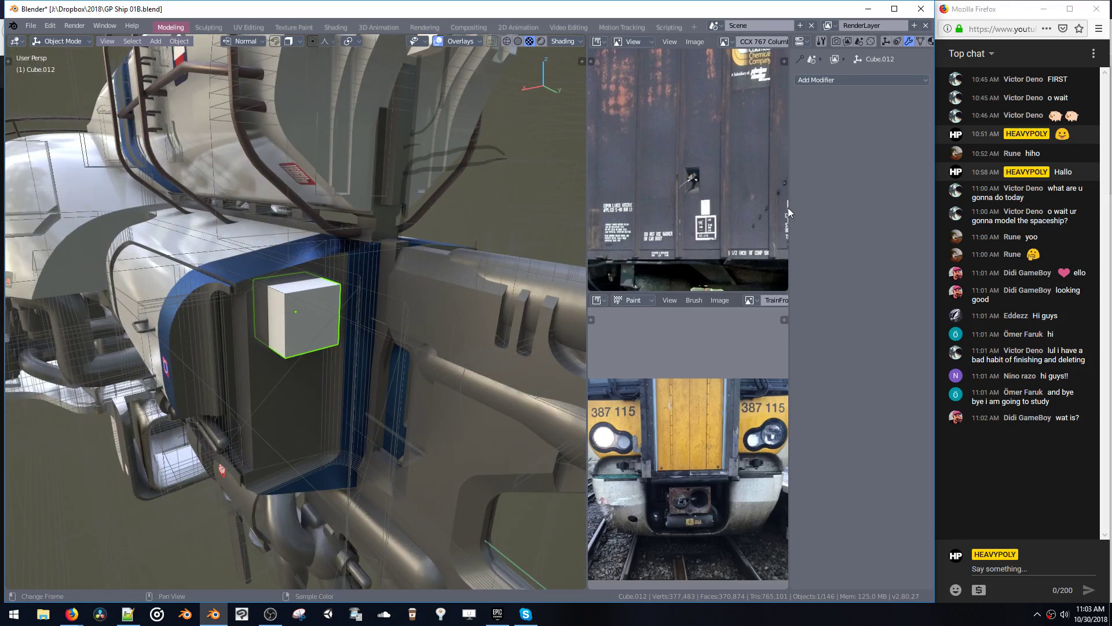
- Widen the reference image areas over the properties area and enlarge the handle detail in the freight car photo
left_click_drag(789, 207, 931, 215)
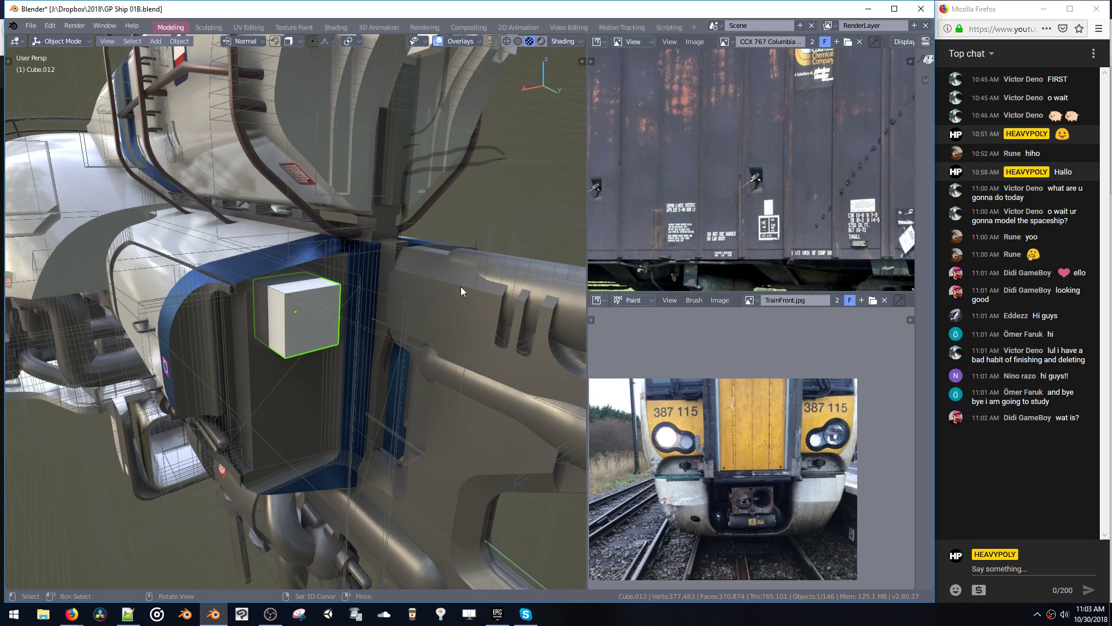
middle_click_drag(377, 242, 354, 437)
middle_click_drag(362, 307, 455, 264)
scroll(756, 180, "up", 3)
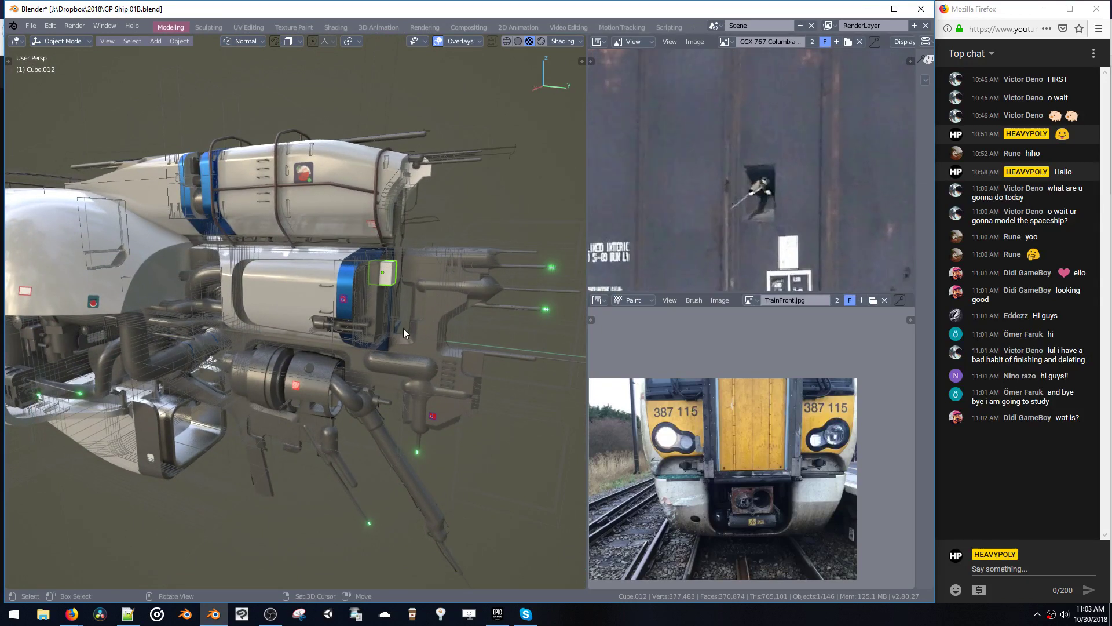
- Move the cube out past the ship's rear into the empty space behind the hull
middle_click_drag(386, 301, 407, 296)
key("g")
left_click(537, 297)
middle_click_drag(535, 279, 370, 295, "shift")
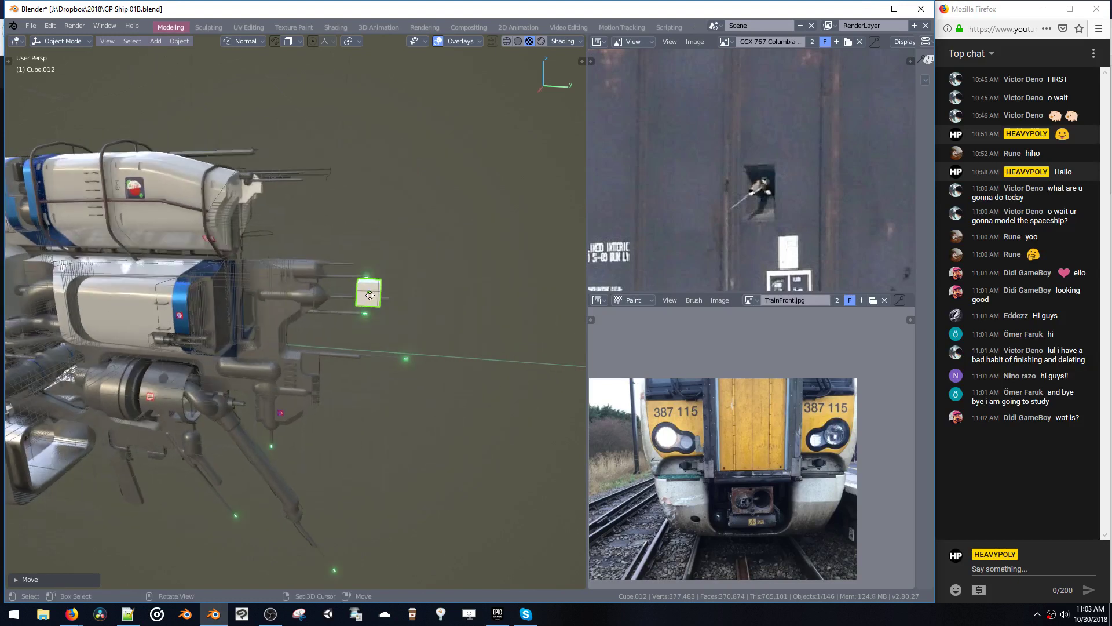
key("g")
left_click(379, 225)
- Frame the cube and scale it along the Y axis
middle_click_drag(381, 226, 341, 319)
key("KP_Decimal")
key("s")
key("y")
left_click(371, 326)
- Extrude the cube's side face outward a short distance, then apply the object's transform in Object Mode
key("Tab")
left_click(343, 325)
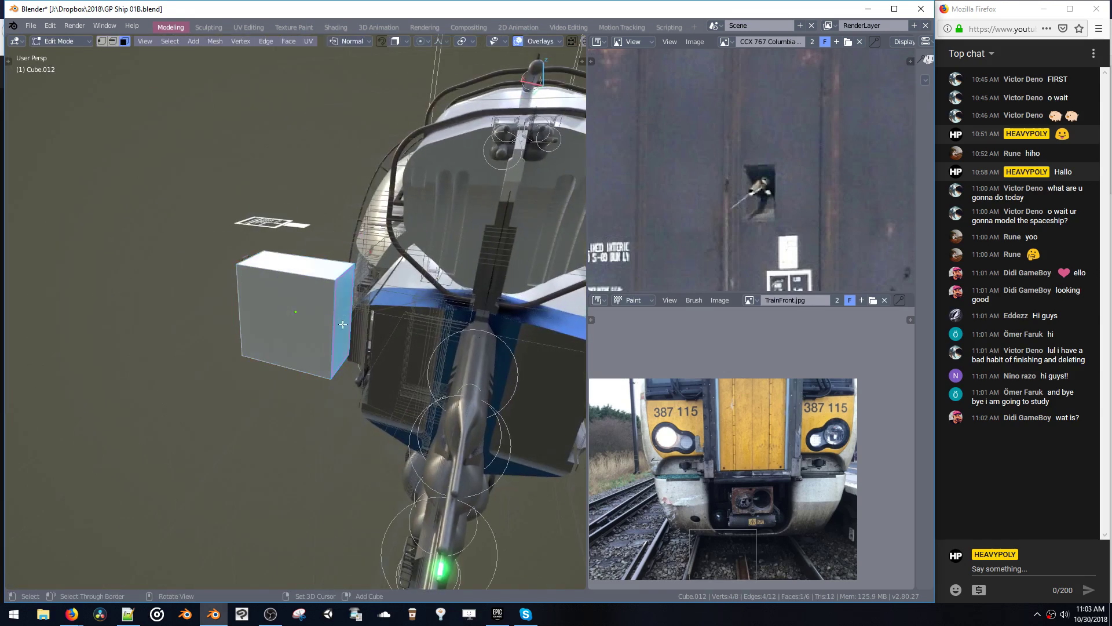
key("e")
left_click(360, 374)
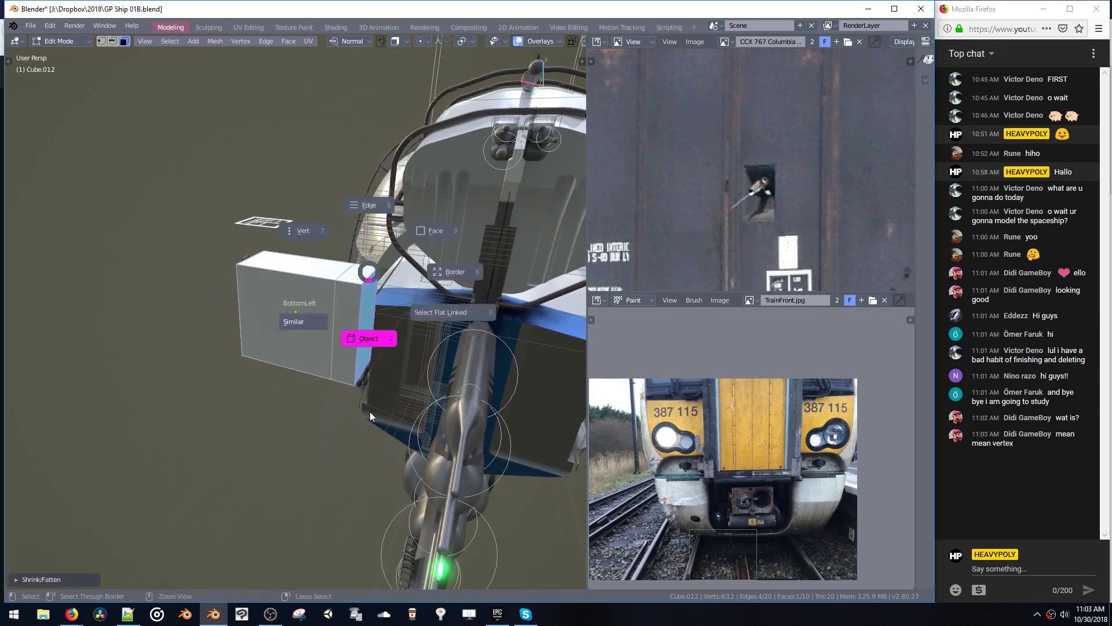
key("Tab")
key("ctrl+a")
left_click(342, 416)
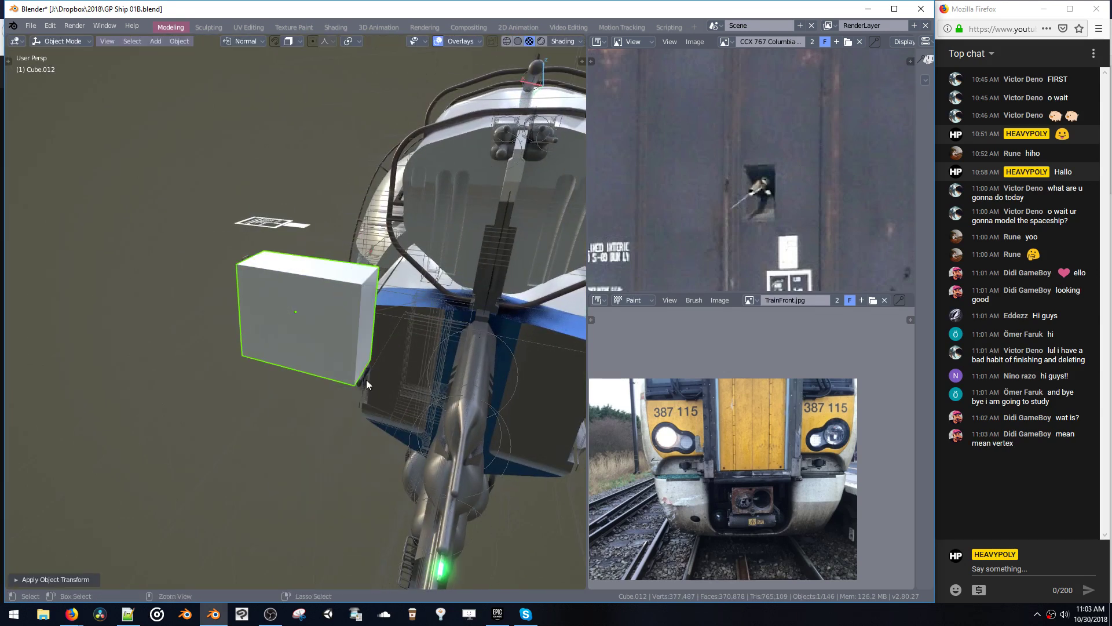
- Taper the box's extruded end by scaling the end face down, then widen that face by about 1.2 along global Y
key("Tab")
key("s")
left_click(369, 386)
middle_click_drag(369, 385, 284, 384)
key("s")
key("y")
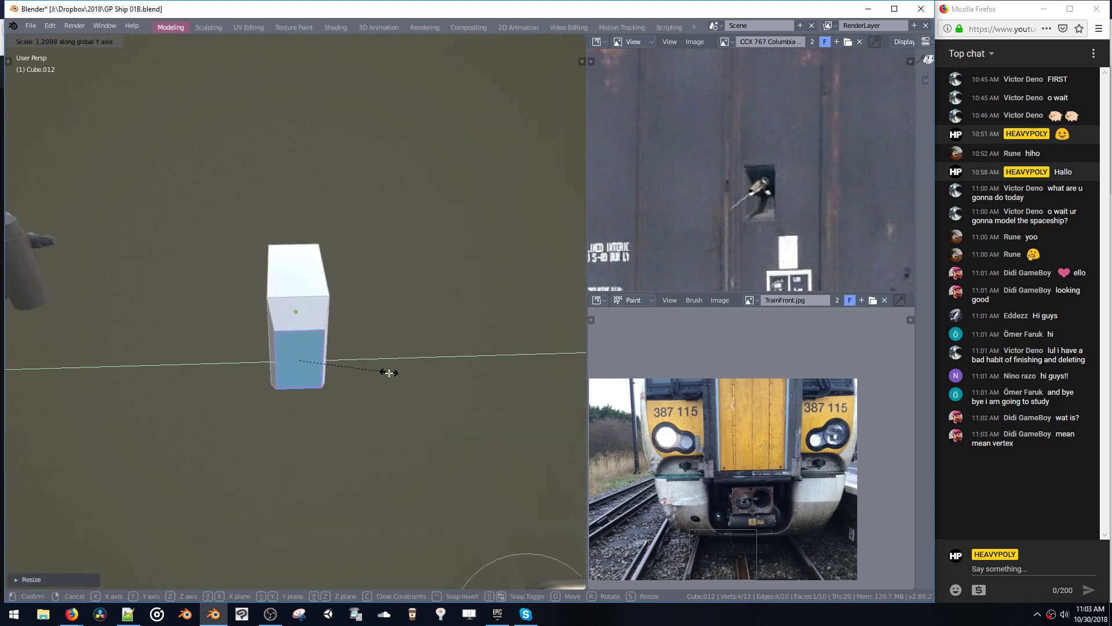
left_click(389, 373)
key("s")
middle_click_drag(365, 379, 406, 340)
left_click(360, 379)
key("shift+a")
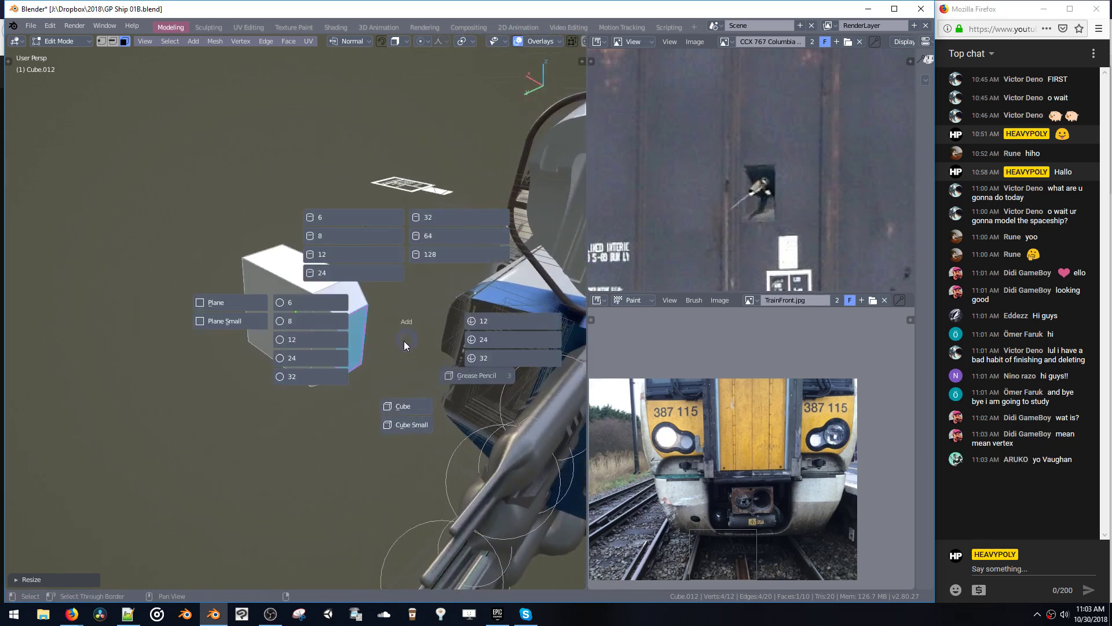
left_click(436, 235)
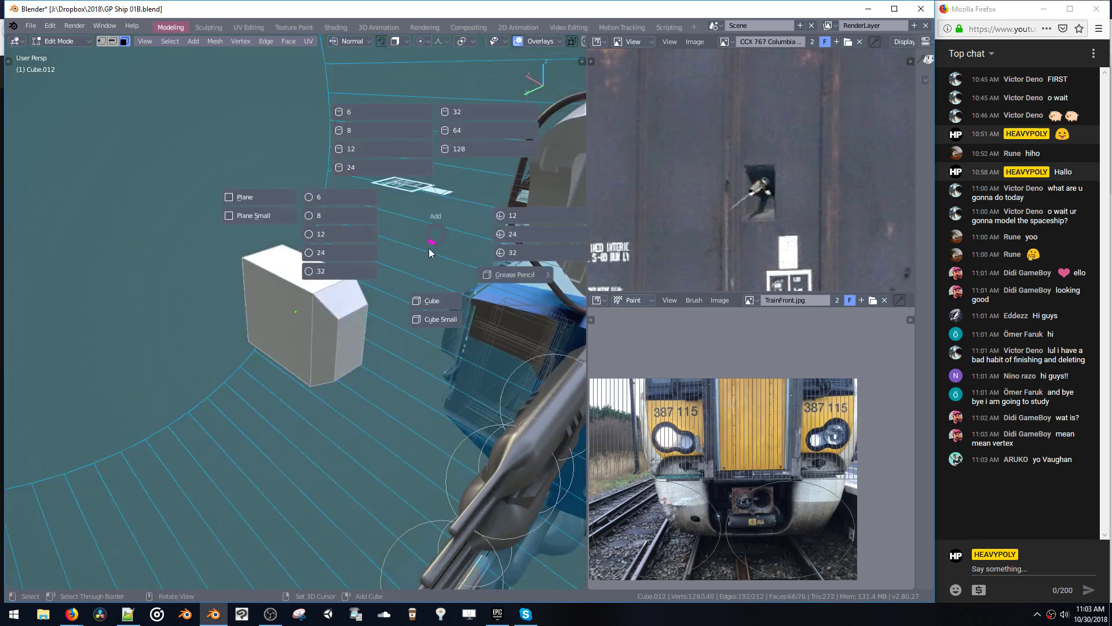
key("x")
left_click(358, 342)
- Add a 12-sided cylinder on the box's tapered end face and scale it down to about 0.11
key("shift+a")
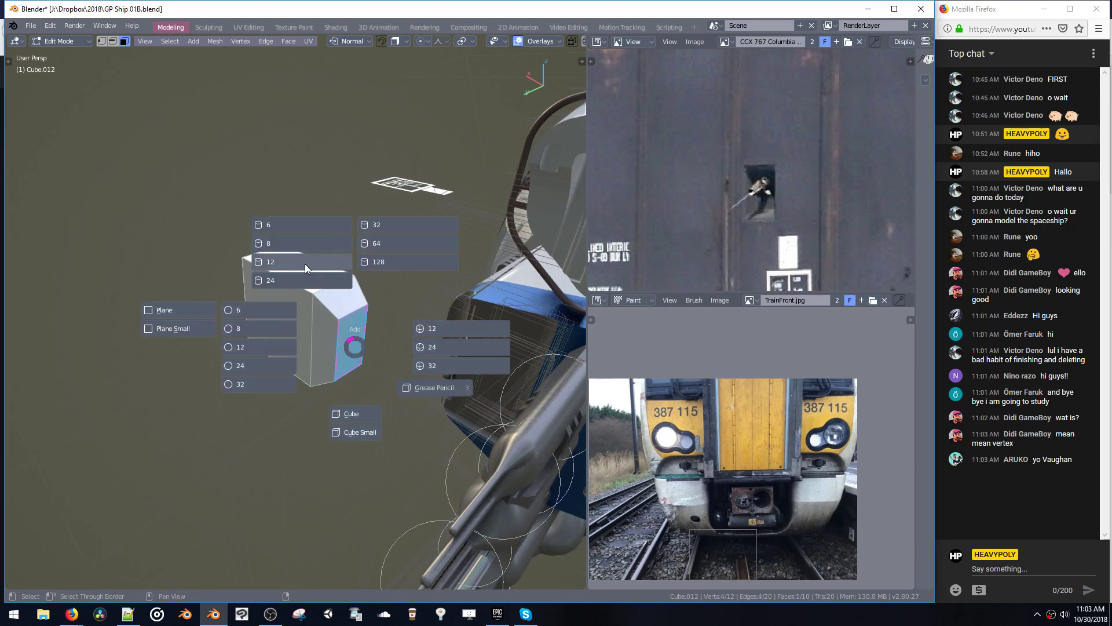
left_click(301, 266)
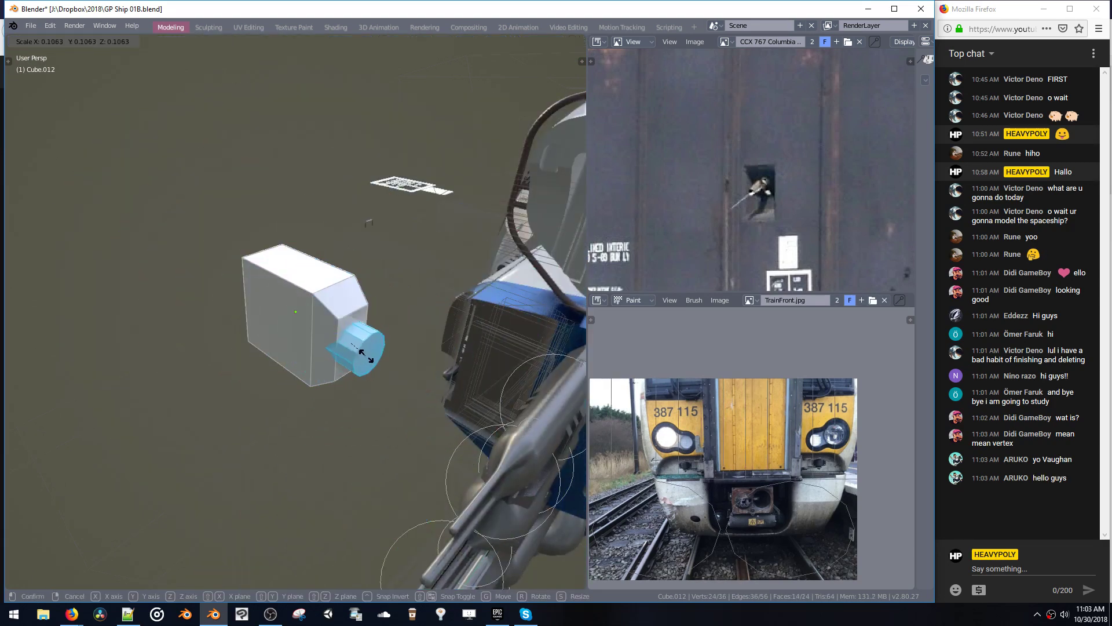
left_click(380, 337)
middle_click_drag(380, 338, 402, 341)
- Position the small cylinder along global Z and slide it along global X away from the box
key("g")
key("z")
left_click(379, 340)
key("g")
key("x")
left_click(453, 352)
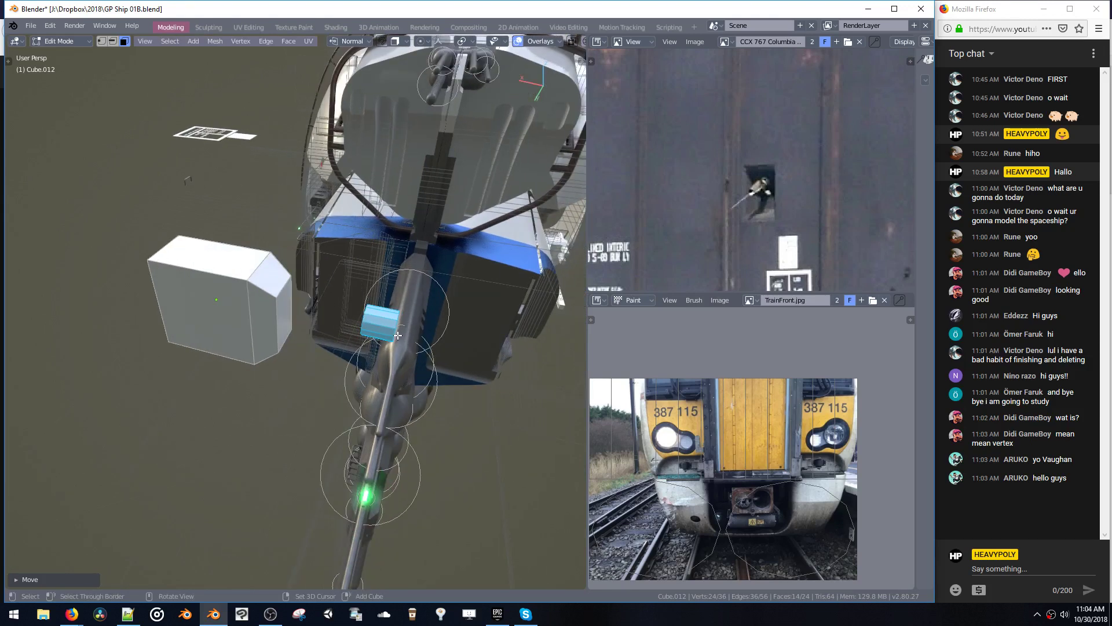
middle_click_drag(409, 328, 367, 326)
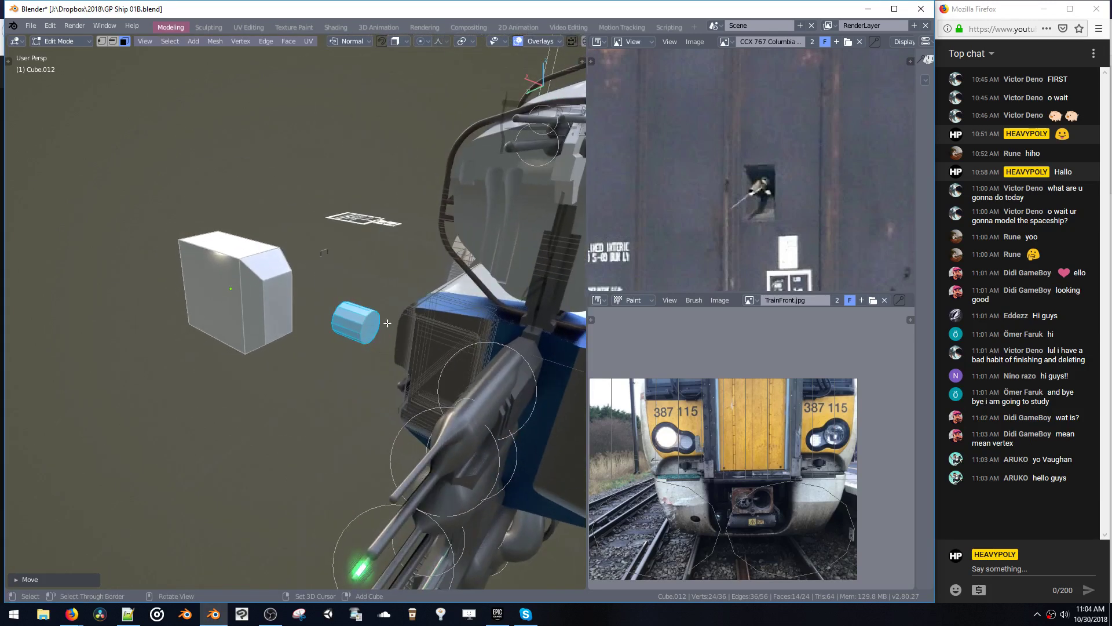
- Add a six-sided cylinder on the small cylinder's end face, shrink it to a thin piece and move it outward
left_click(369, 331)
key("shift+a")
left_click(283, 214)
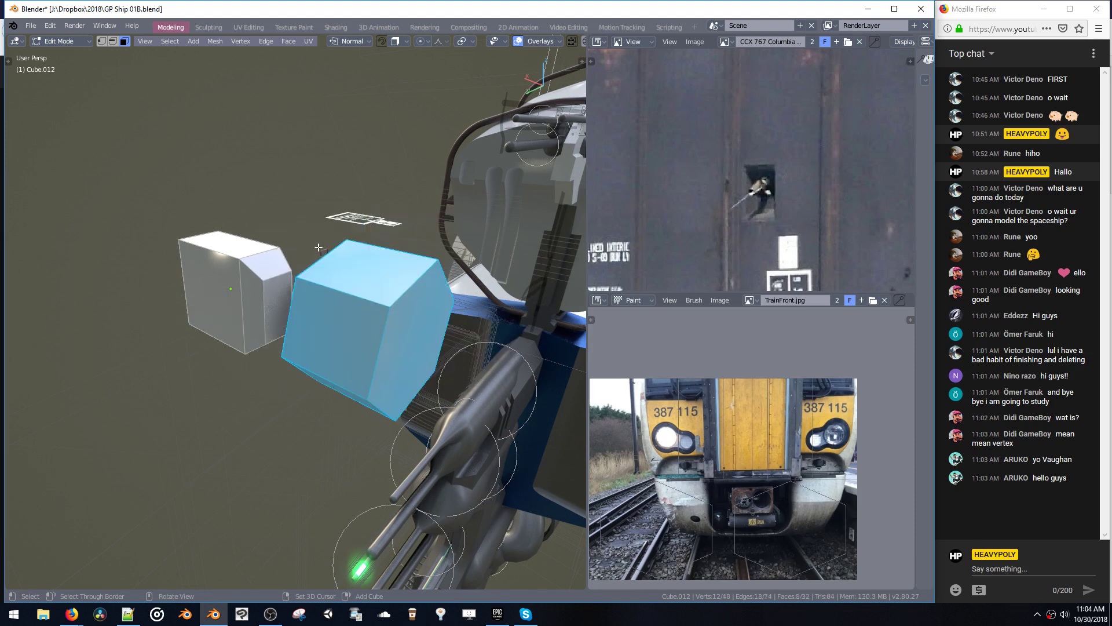
key("s")
left_click(377, 343)
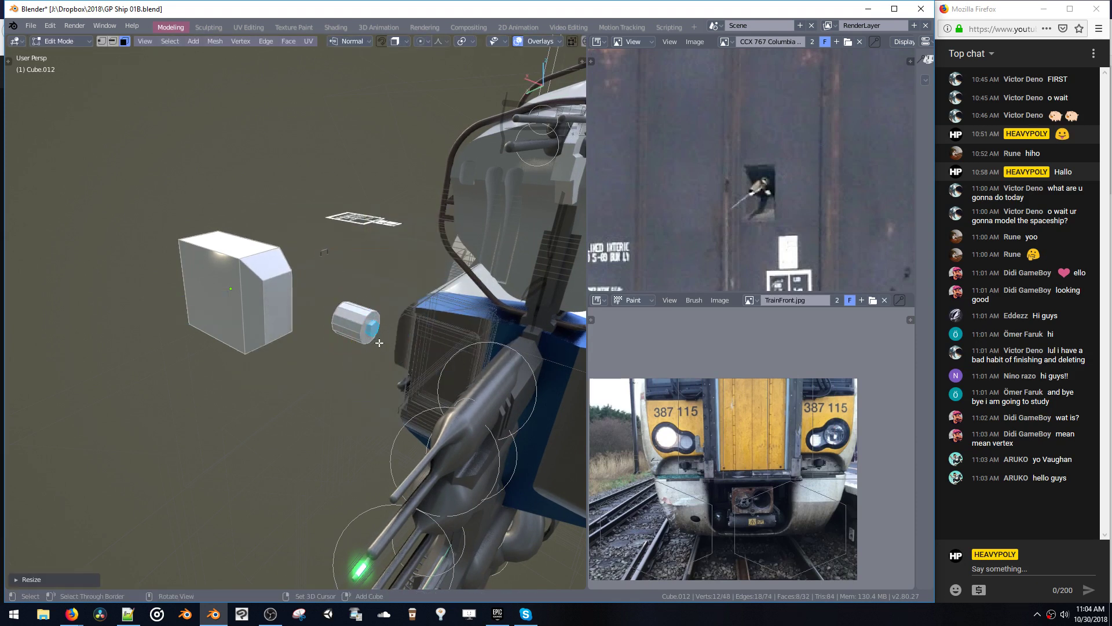
key("g")
left_click(410, 354)
key("s")
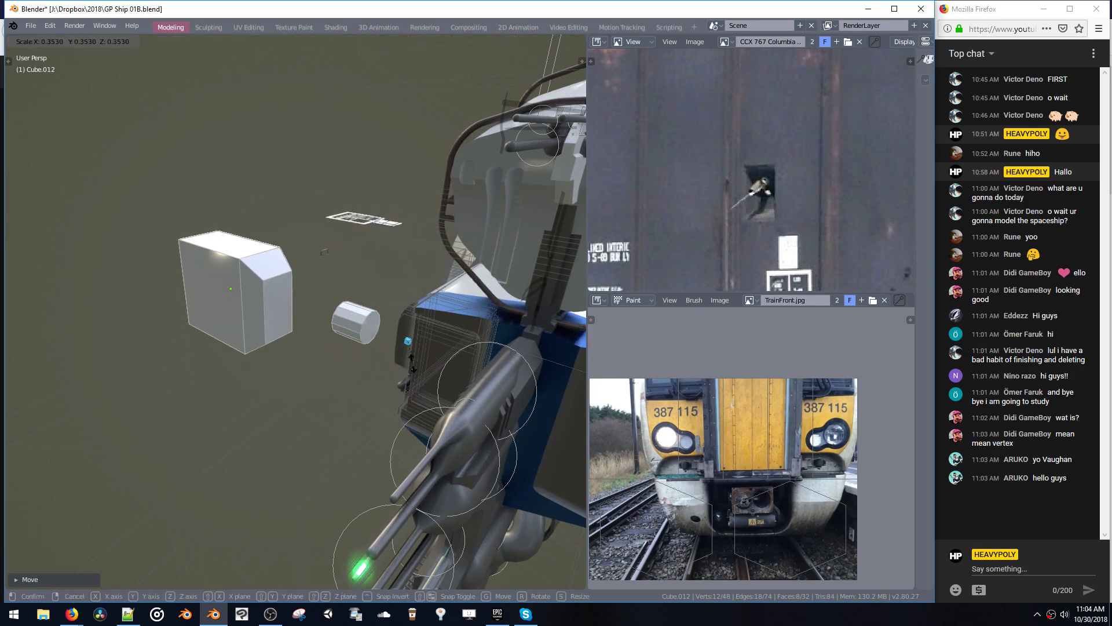
left_click(415, 364)
- Stretch the thin piece's outer end about 0.1 m along negative global X into a long rod and taper its tip
left_click(410, 342)
key("g")
key("z")
key("z")
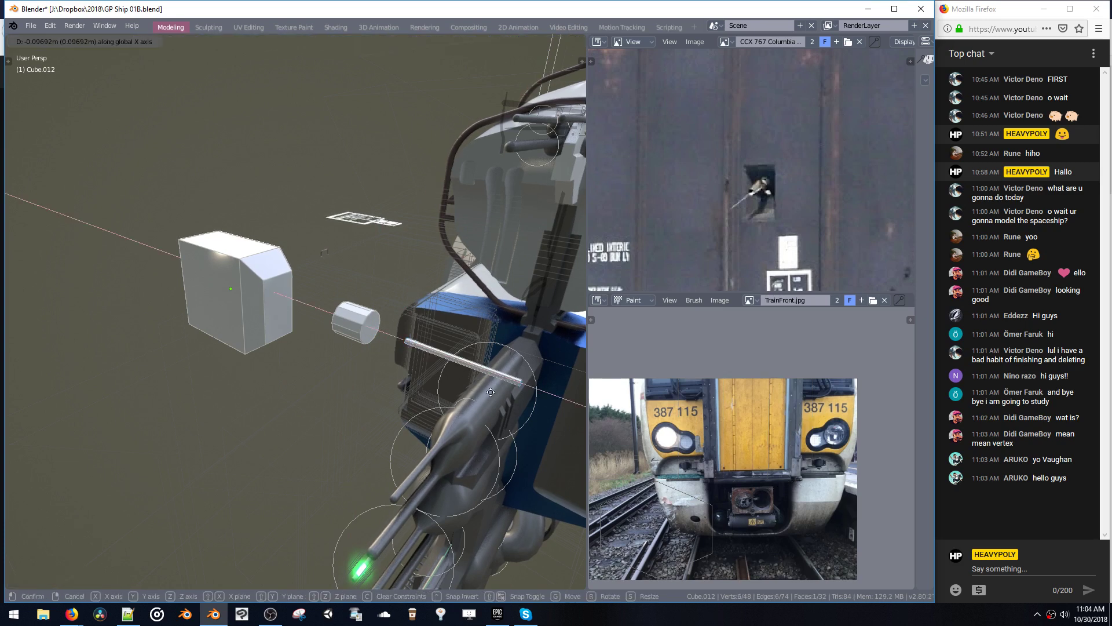
left_click(496, 444)
key("s")
left_click(426, 369)
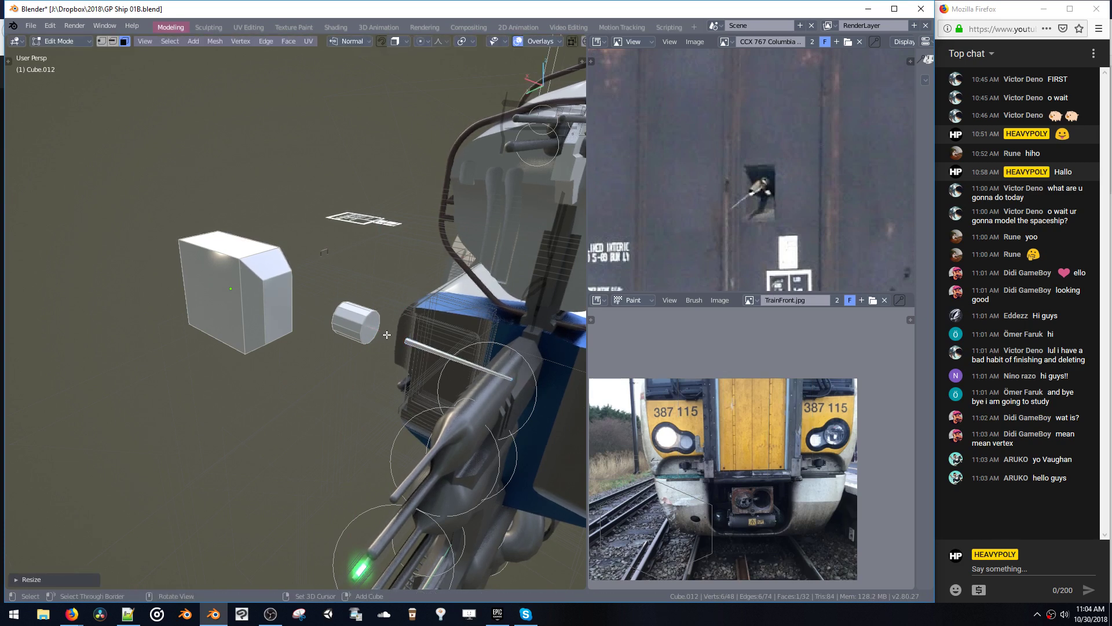
- Move the rod's inner end face along global X so the rod passes through the 12-sided cylinder
left_click_drag(416, 354, 418, 356)
key("g")
middle_click_drag(417, 355, 377, 340)
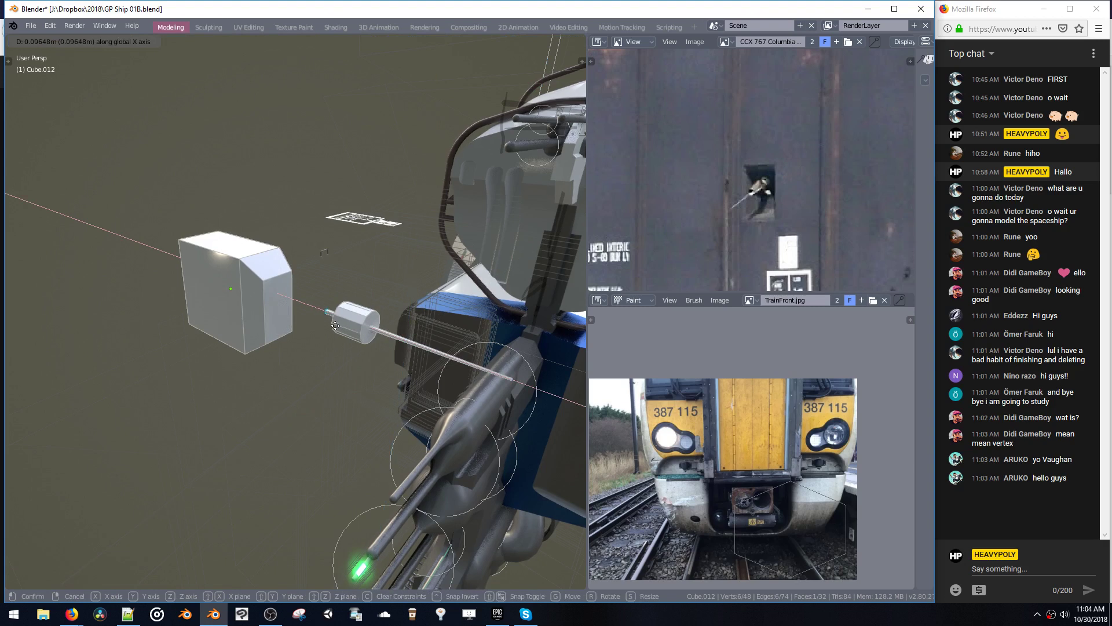
left_click(344, 329)
- Select the whole 12-sided cylinder and scale it down into a collar around the rod
left_click(369, 331)
left_click(364, 336)
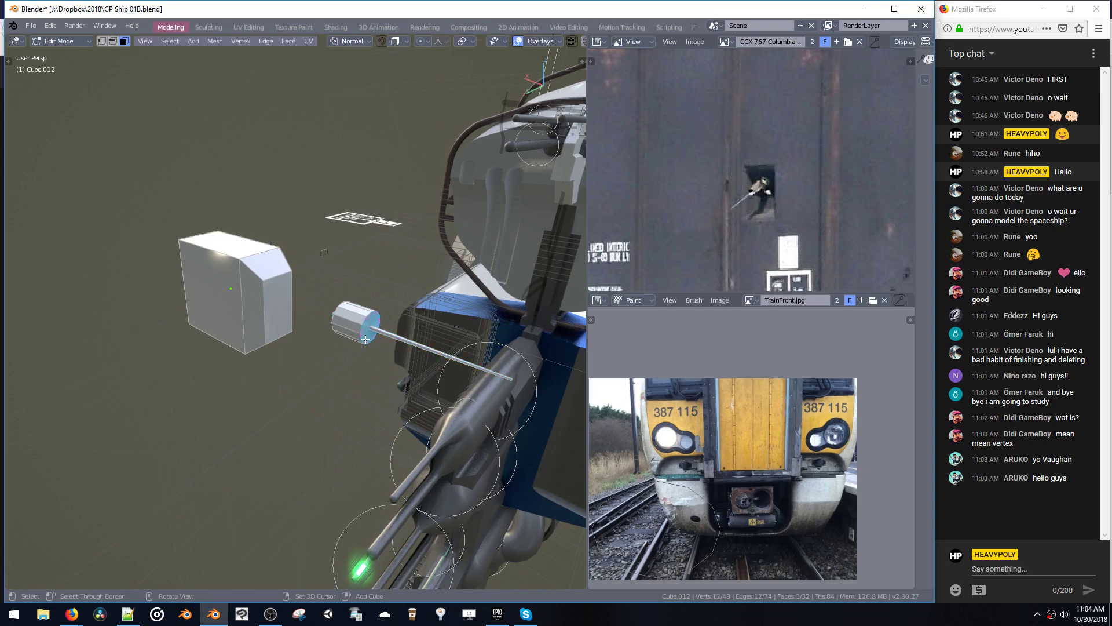
key("ctrl+l")
key("s")
left_click(364, 346)
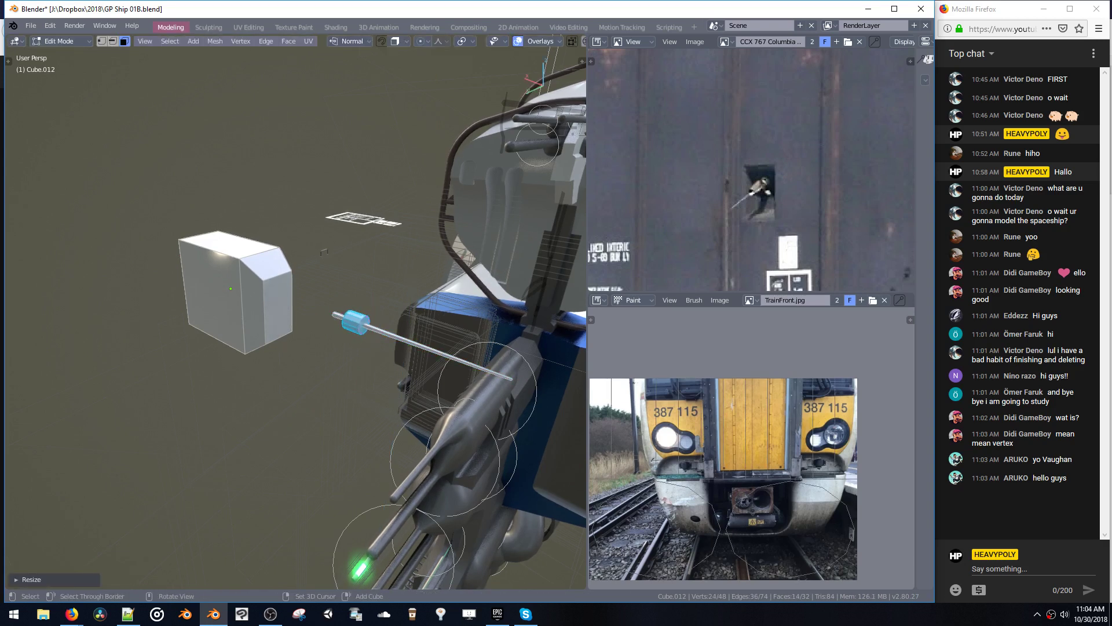
- Taper the collar toward the rod's long end and delete its two end caps
key("s")
middle_click_drag(367, 335, 289, 322)
left_click(377, 334)
left_click(370, 327)
key("x")
key("x")
key("ctrl+l")
left_click(346, 322)
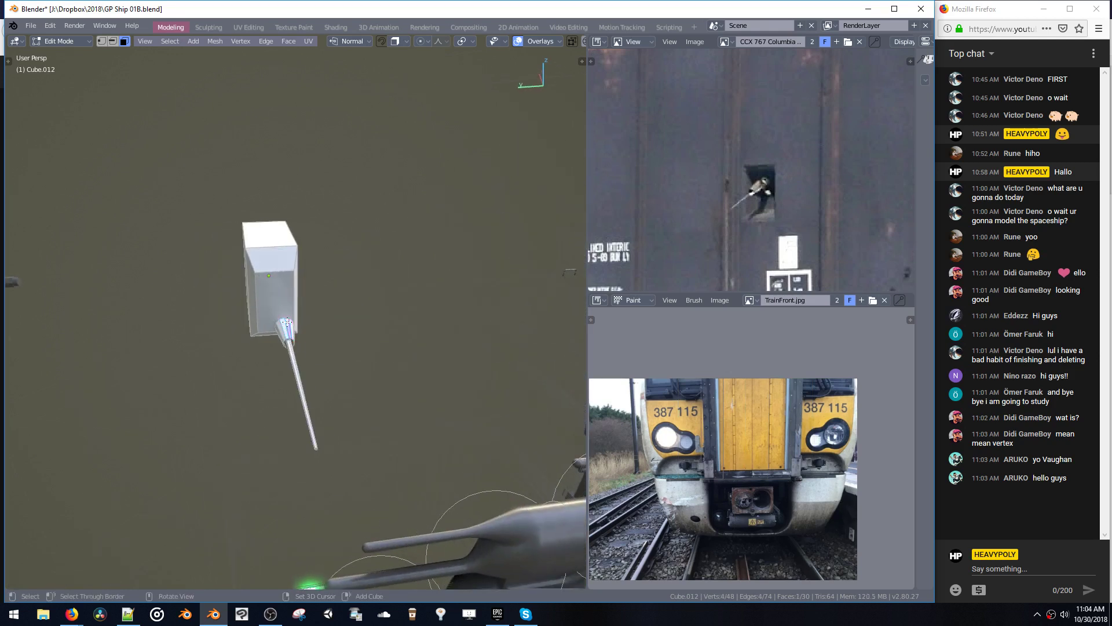
- Add a small cube at the collar's wide end, scale it down and lower it along global Z
key("shift+a")
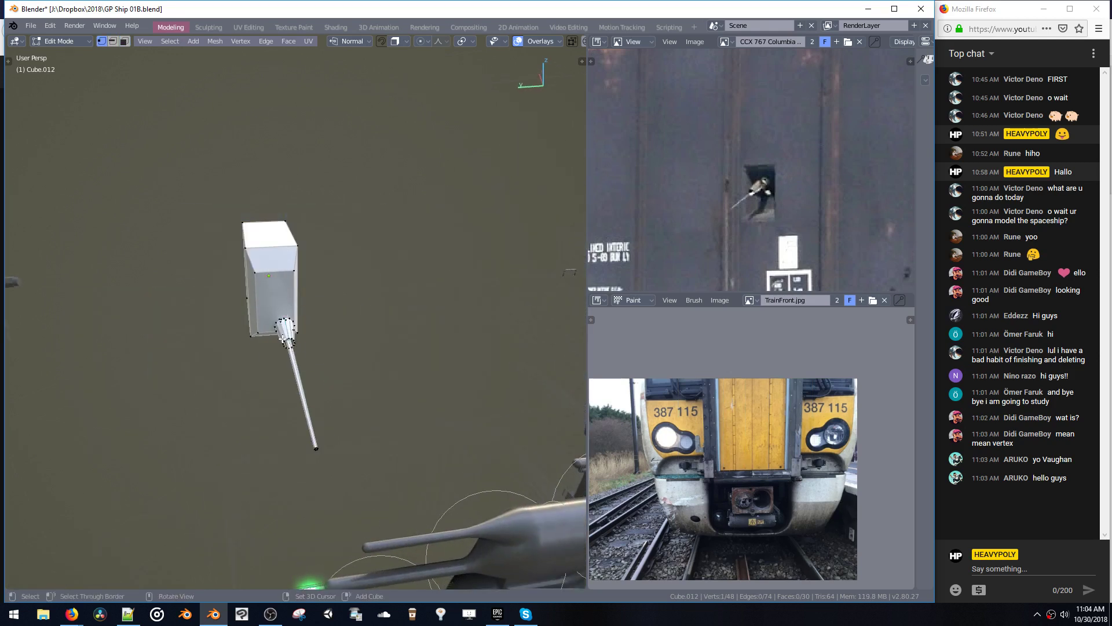
key("shift+a")
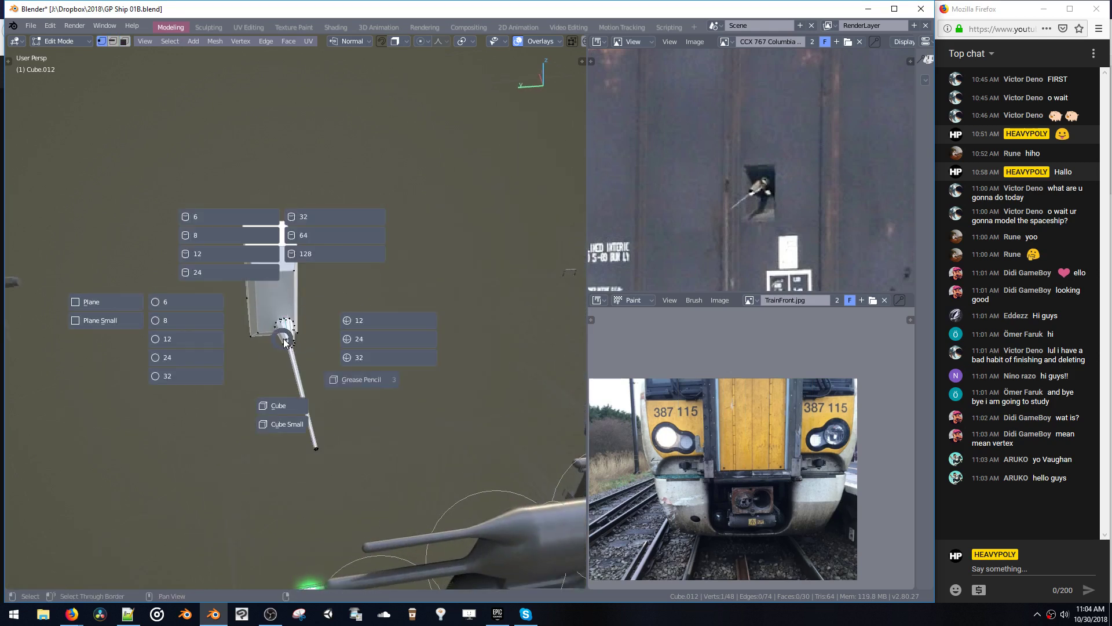
left_click(297, 429)
middle_click_drag(297, 429, 342, 426)
key("s")
left_click(334, 336)
key("g")
key("z")
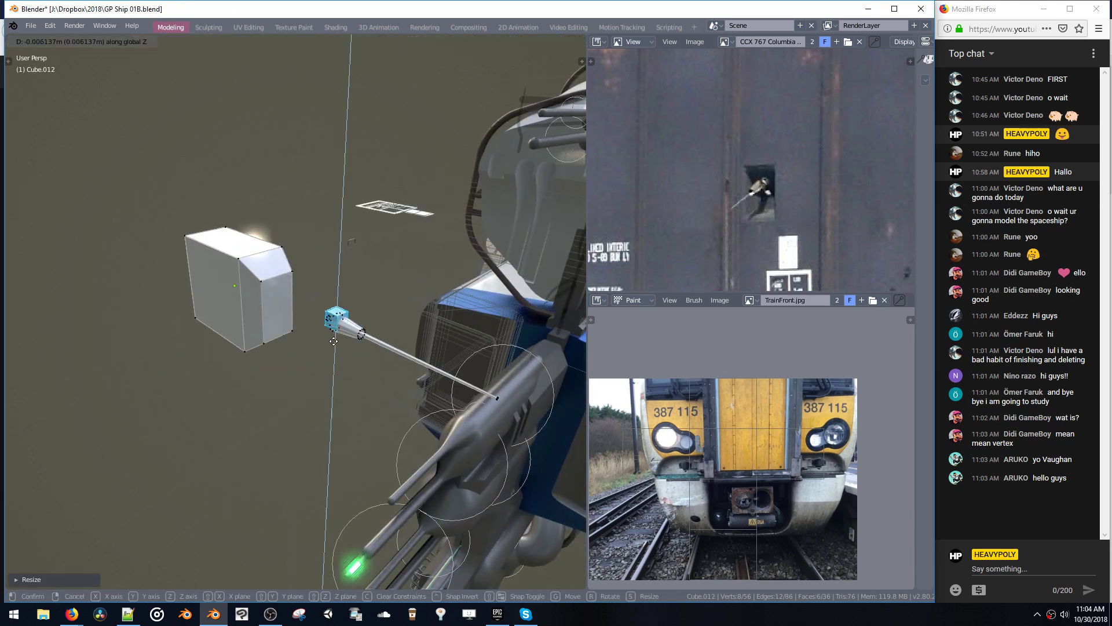
left_click(329, 355)
- Resize the small block under the collar, scale it along Y and raise one face about 0.009 m along global Z
key("s")
left_click(350, 378)
middle_click_drag(361, 359, 363, 320)
key("s")
key("y")
left_click(310, 294)
key("g")
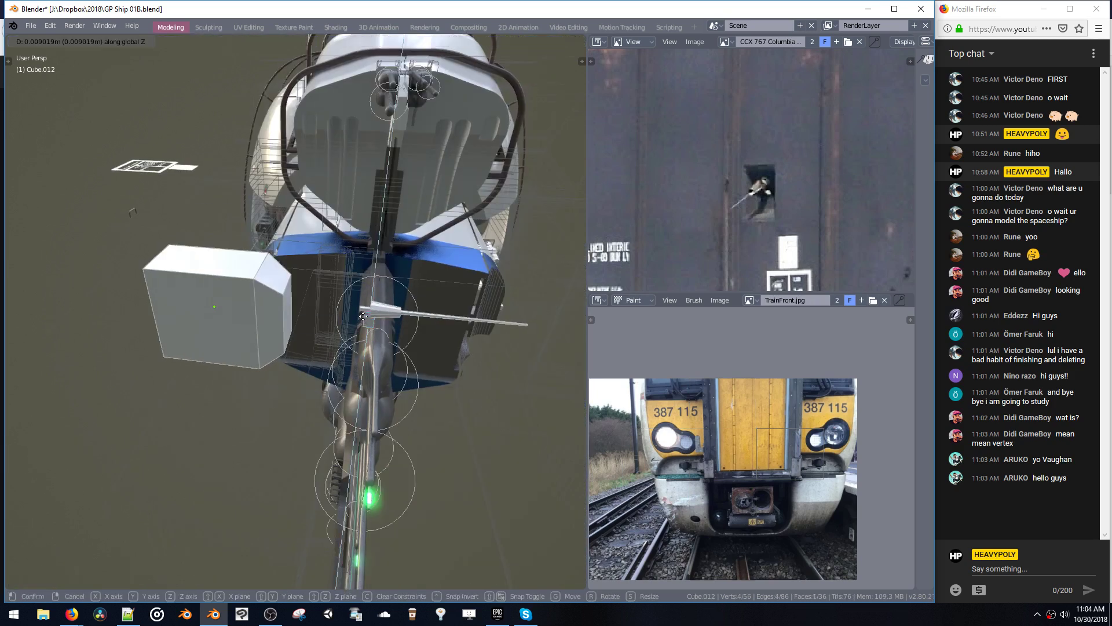
left_click(362, 313)
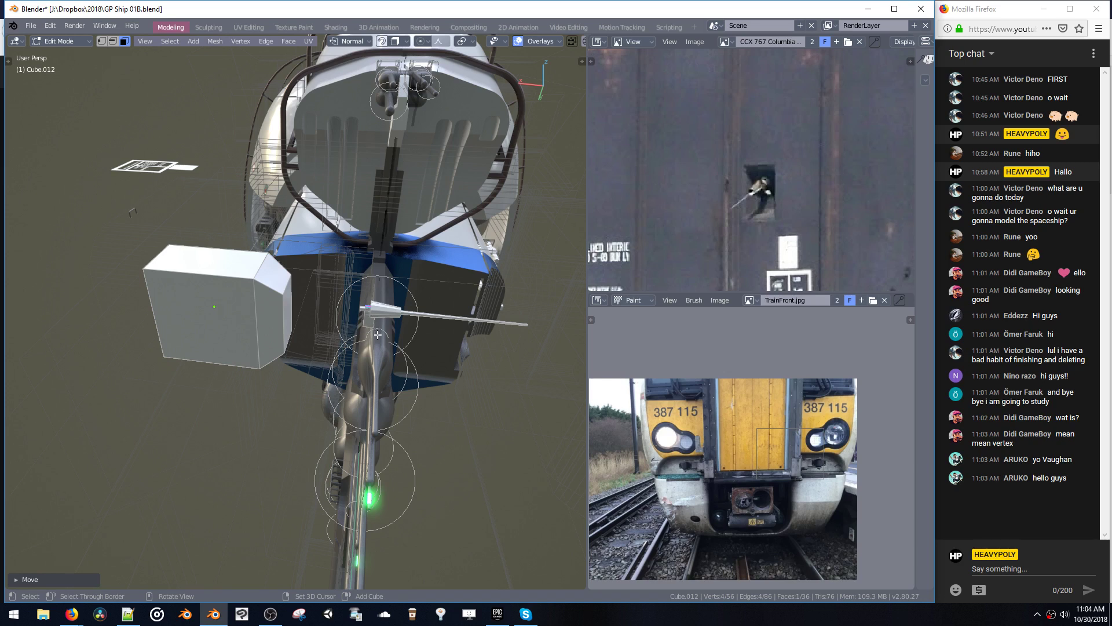
- Select the rod, collar and block, move them about 0.07 m along global X against the box and separate them into their own object
middle_click_drag(377, 334, 282, 235)
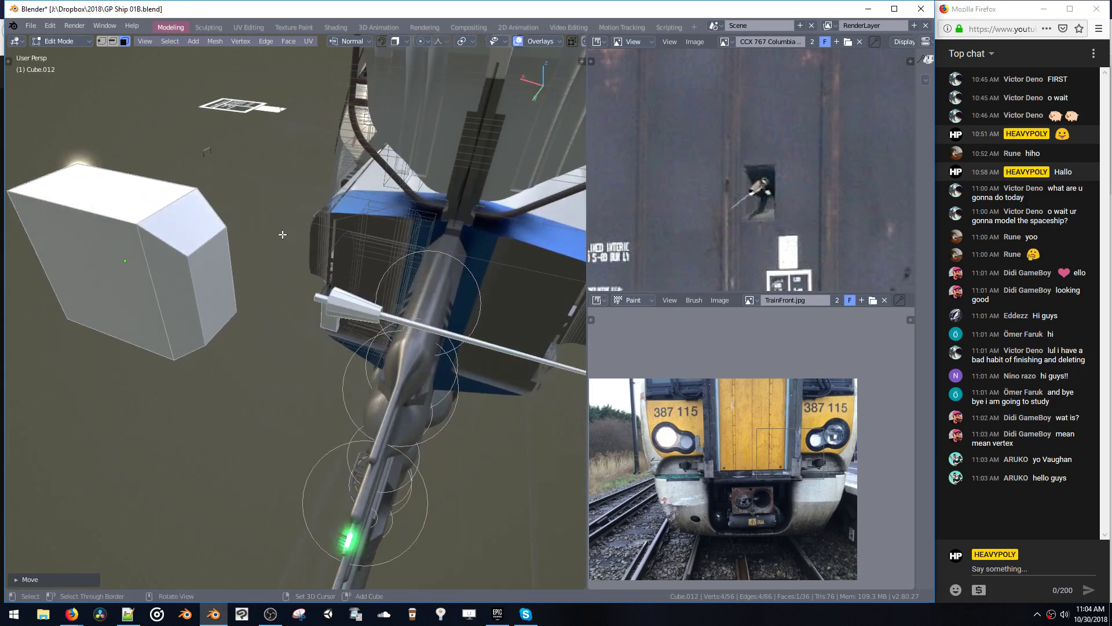
left_click_drag(282, 236, 615, 483)
middle_click_drag(463, 349, 349, 311, "shift")
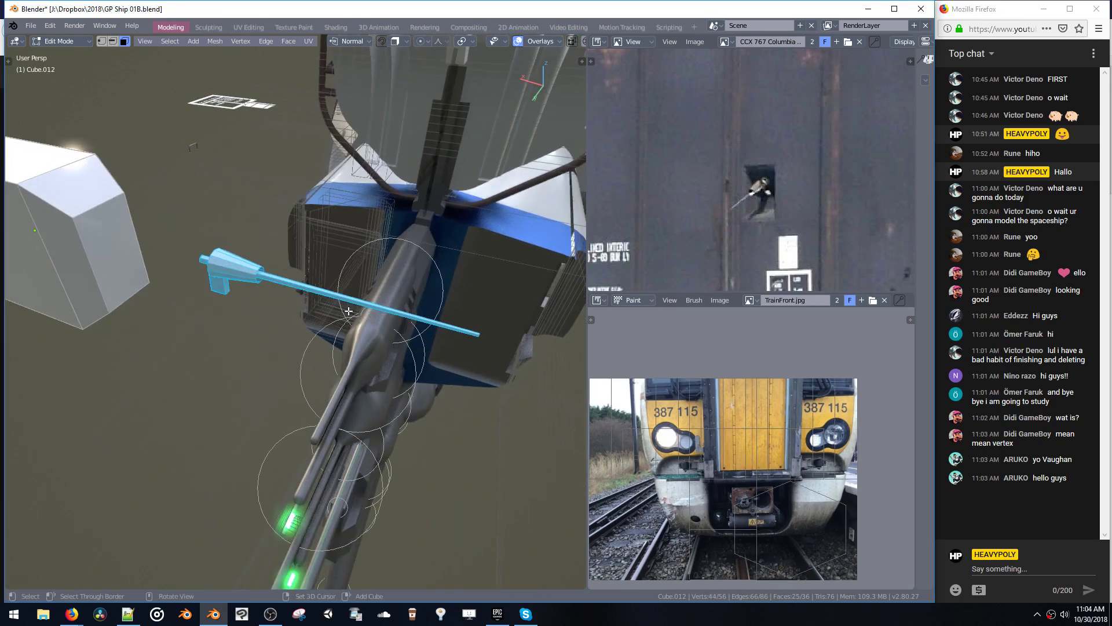
left_click_drag(182, 211, 404, 353, "shift")
middle_click_drag(367, 284, 360, 280)
key("g")
key("x")
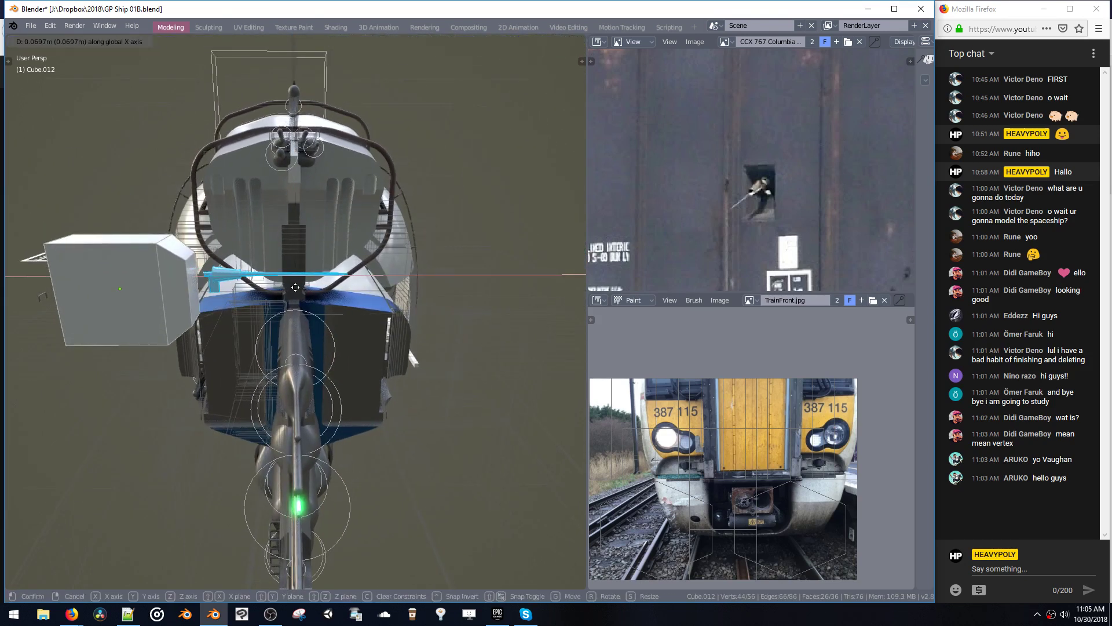
left_click(295, 287)
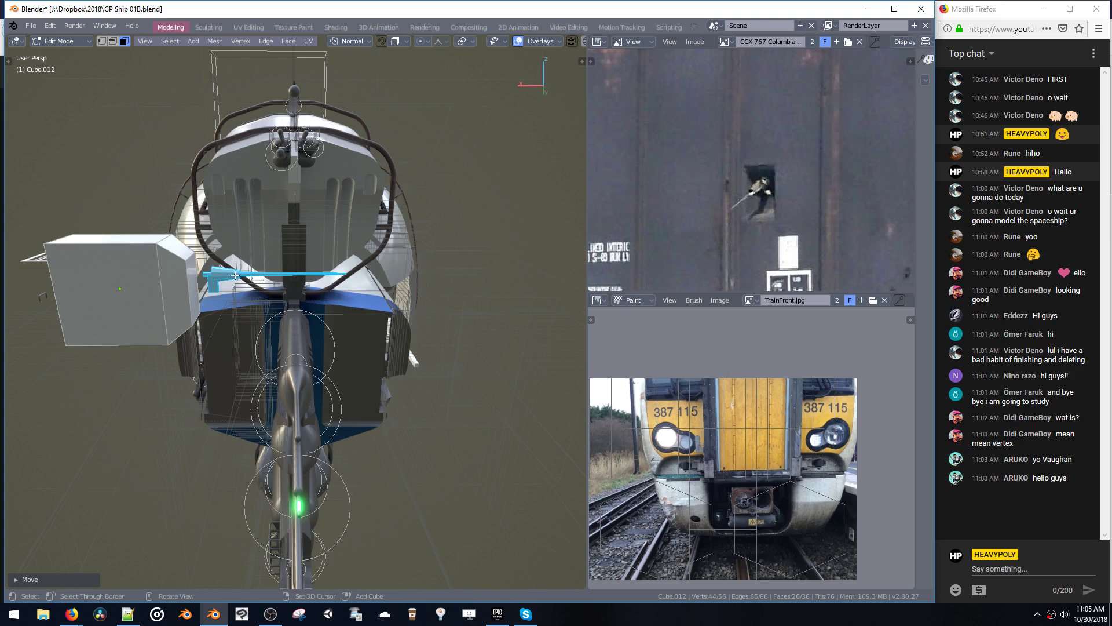
middle_click_drag(235, 276, 218, 269)
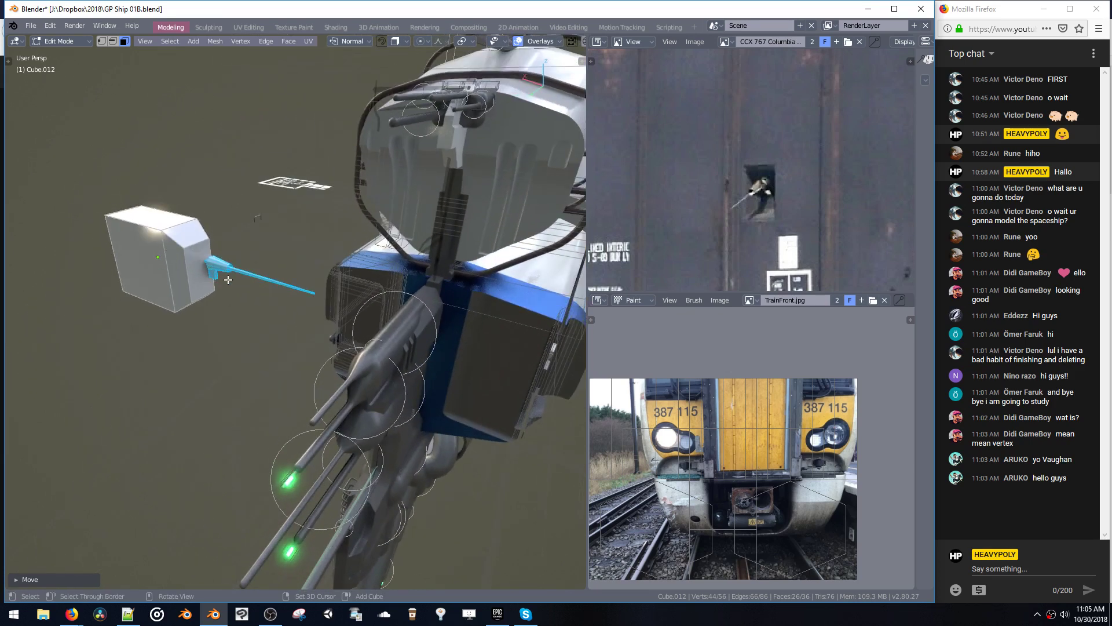
key("p")
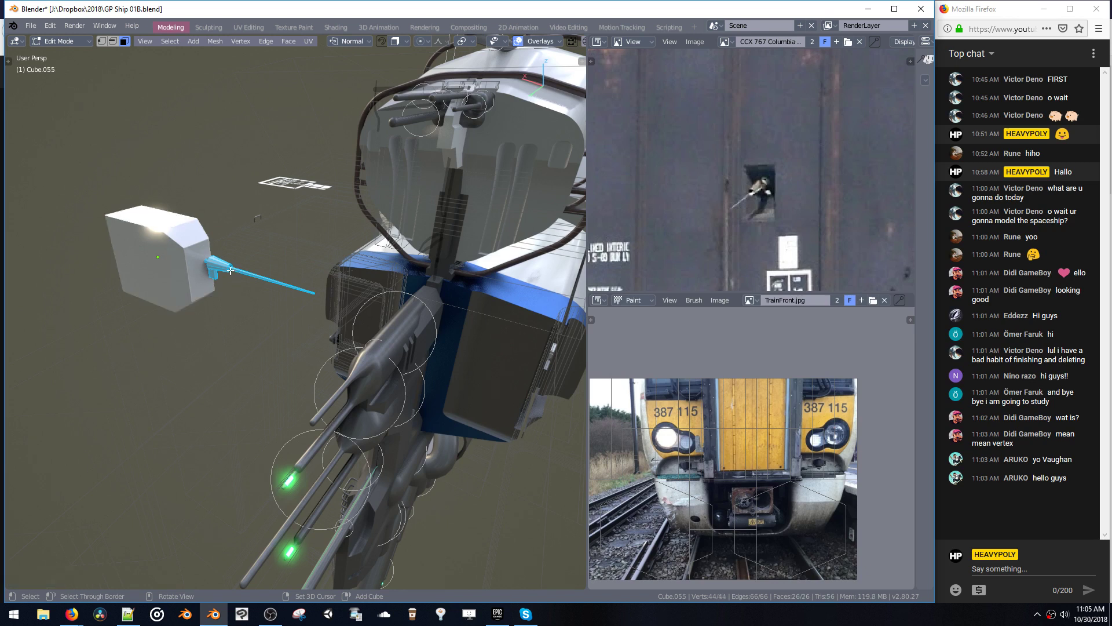
- Parent the handle object to the box with the Object option and test-move the box to check that the handle follows
middle_click_drag(232, 263, 298, 236)
key("Tab")
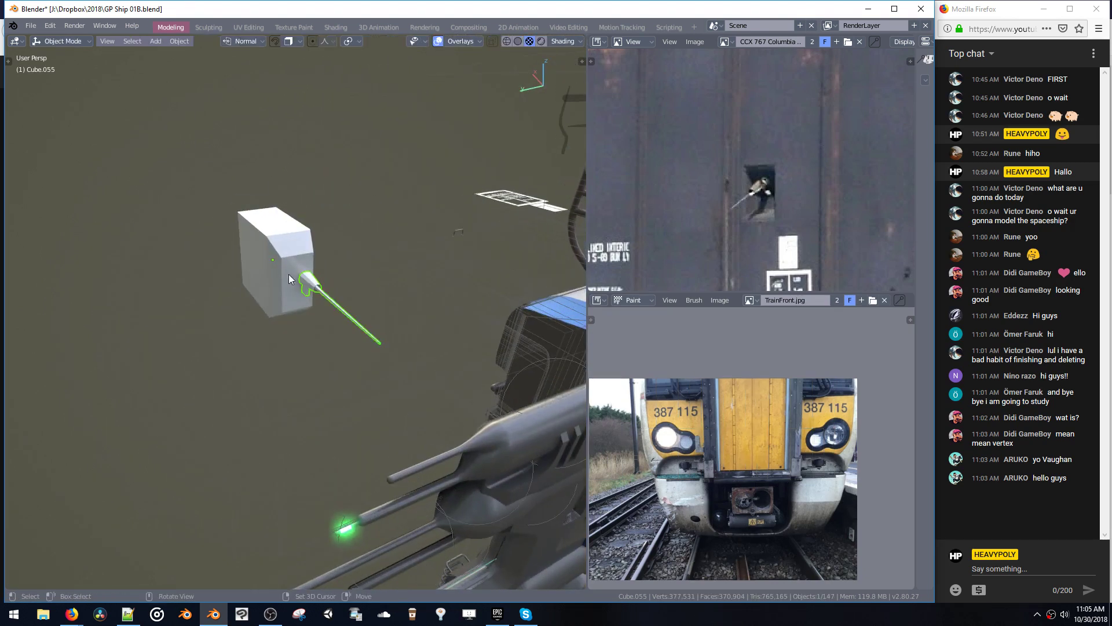
middle_click_drag(288, 274, 292, 258)
left_click(273, 262)
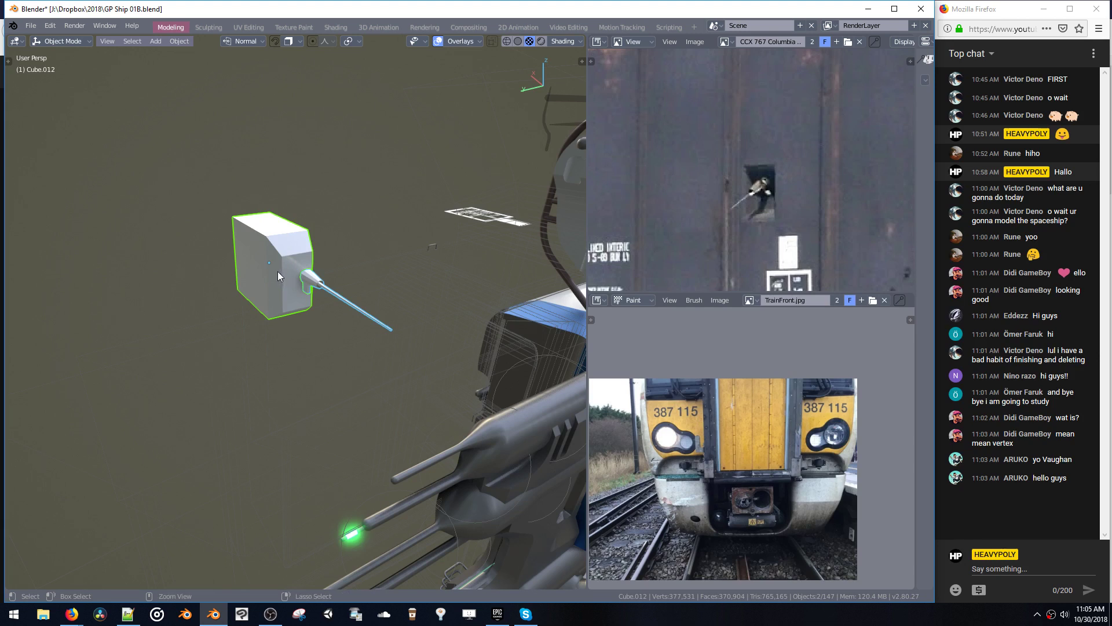
key("ctrl+p")
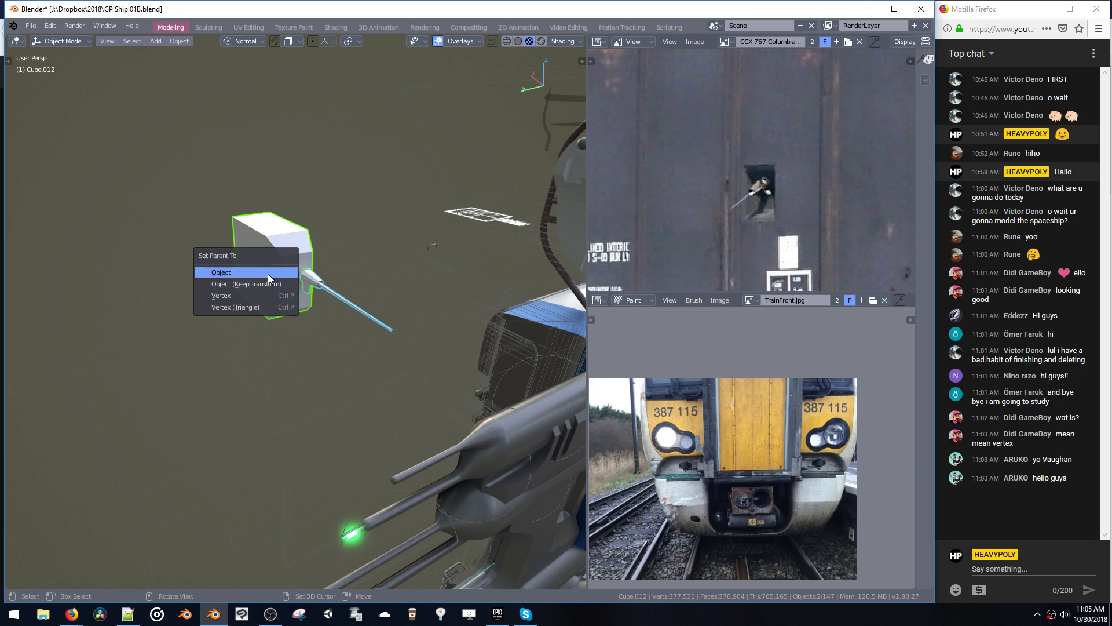
left_click(267, 274)
left_click(277, 273)
key("g")
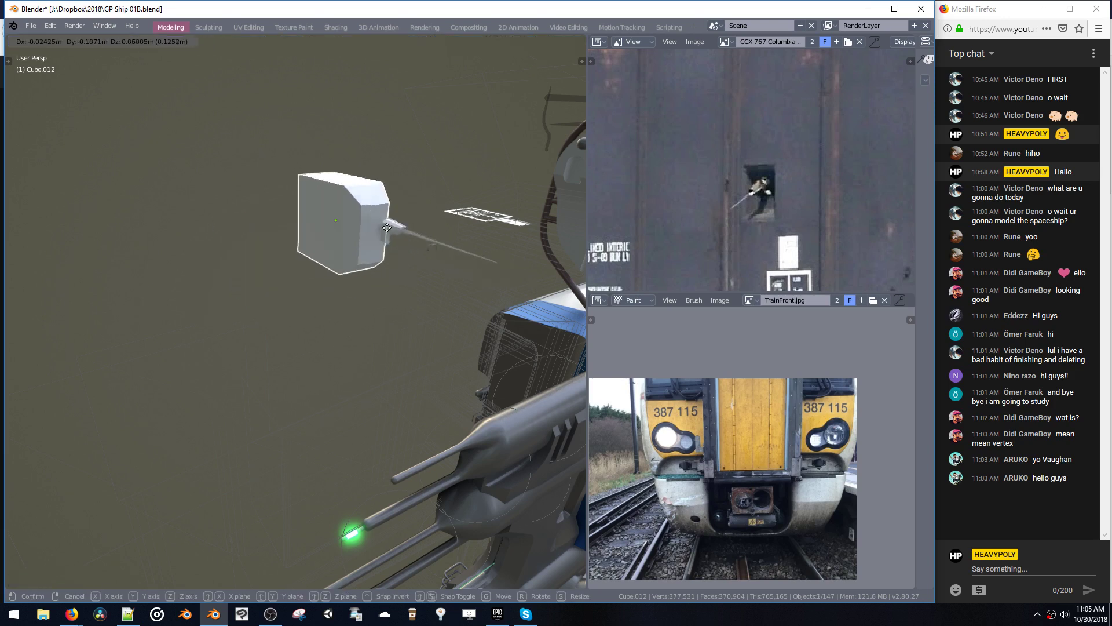
right_click(354, 285)
- Turn the handle's mesh around on global Z and slide it along global X into the box
mouse_move(313, 289)
middle_mouse_down()
mouse_move(294, 287)
mouse_move(332, 288)
mouse_move(320, 297)
middle_mouse_up()
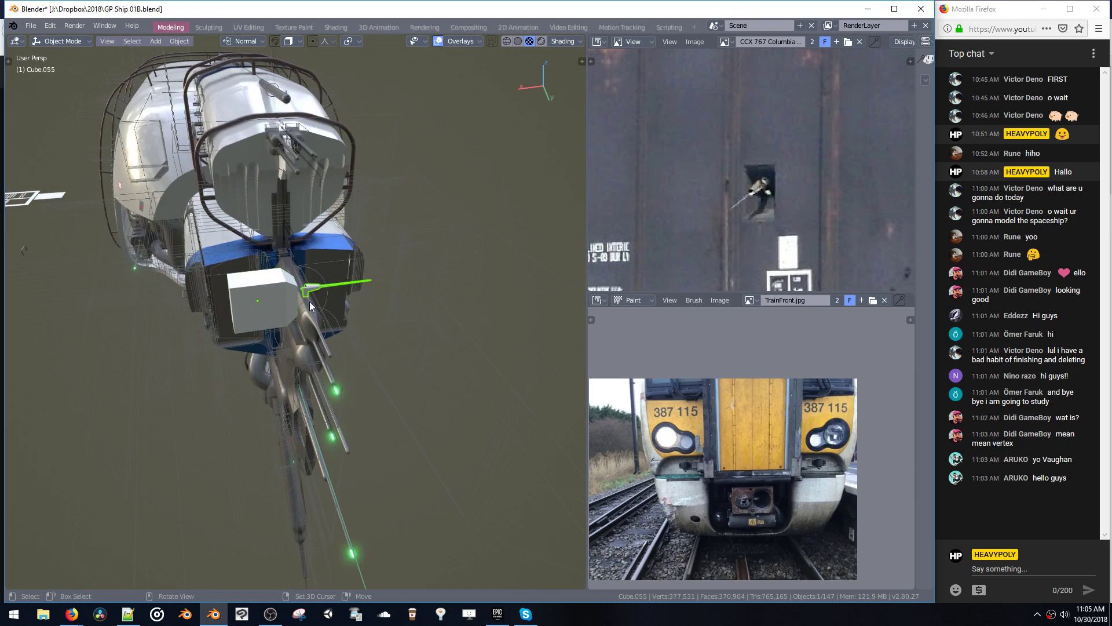
key("Tab")
key("r")
key("z")
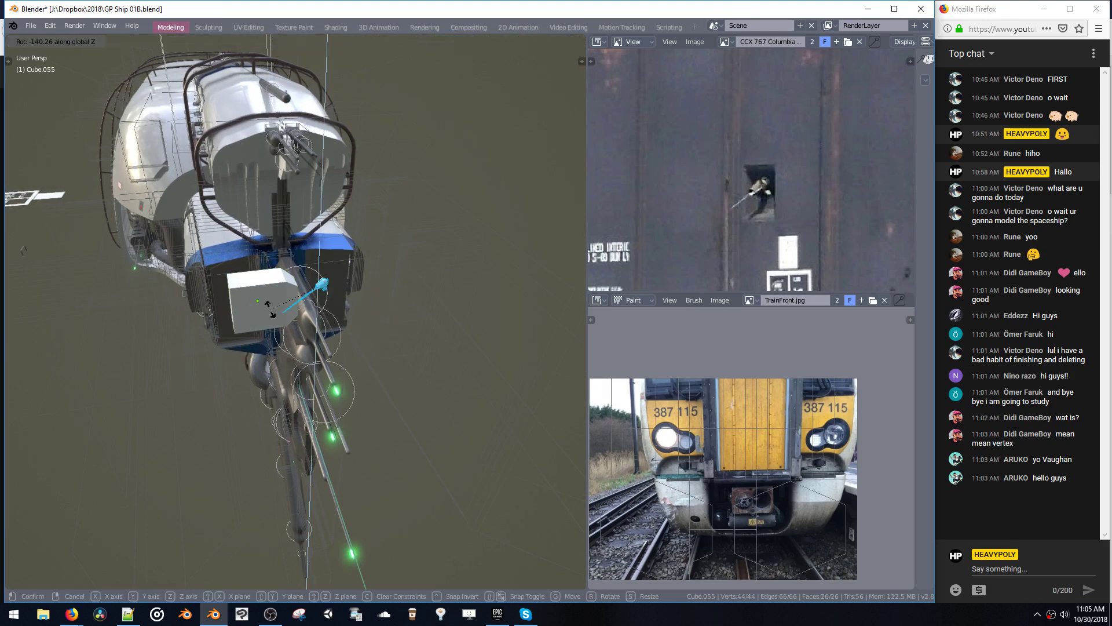
left_click(229, 284)
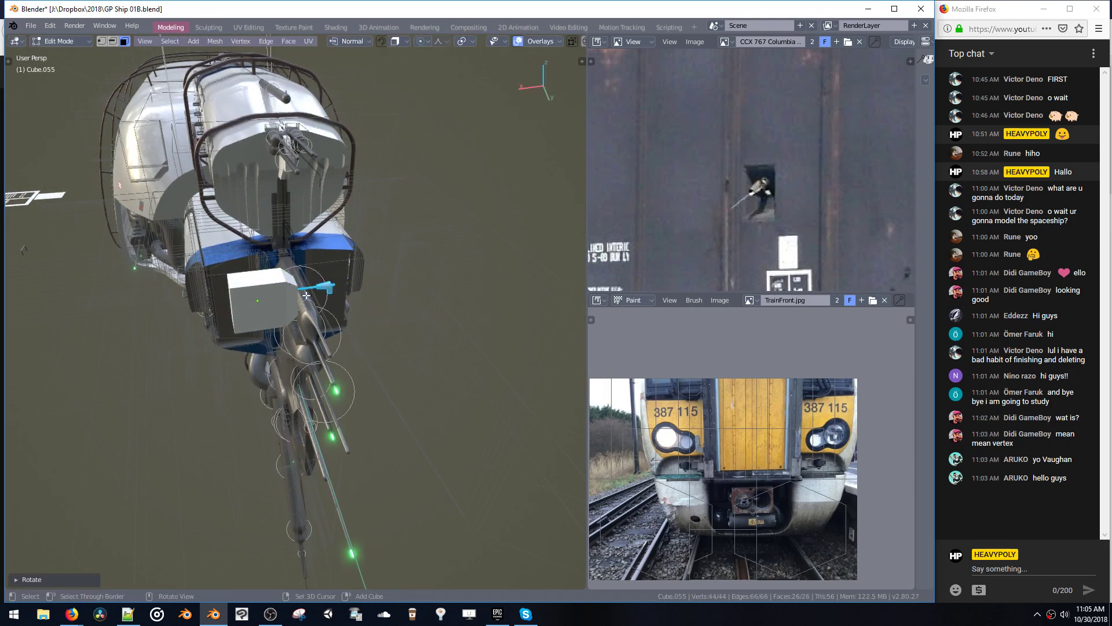
key("g")
key("x")
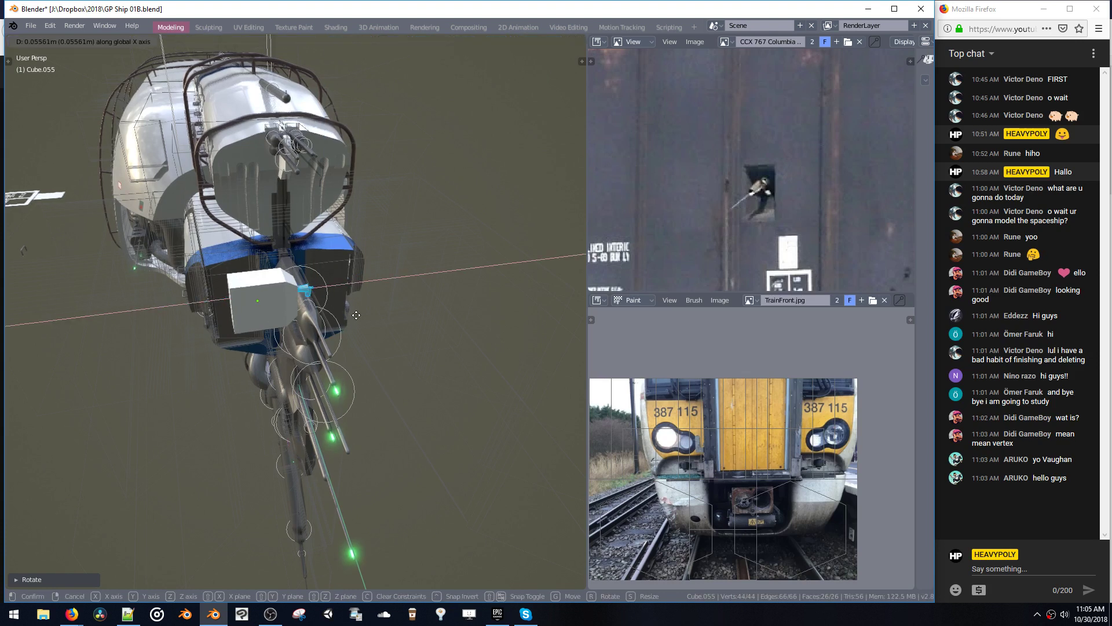
left_click(339, 319)
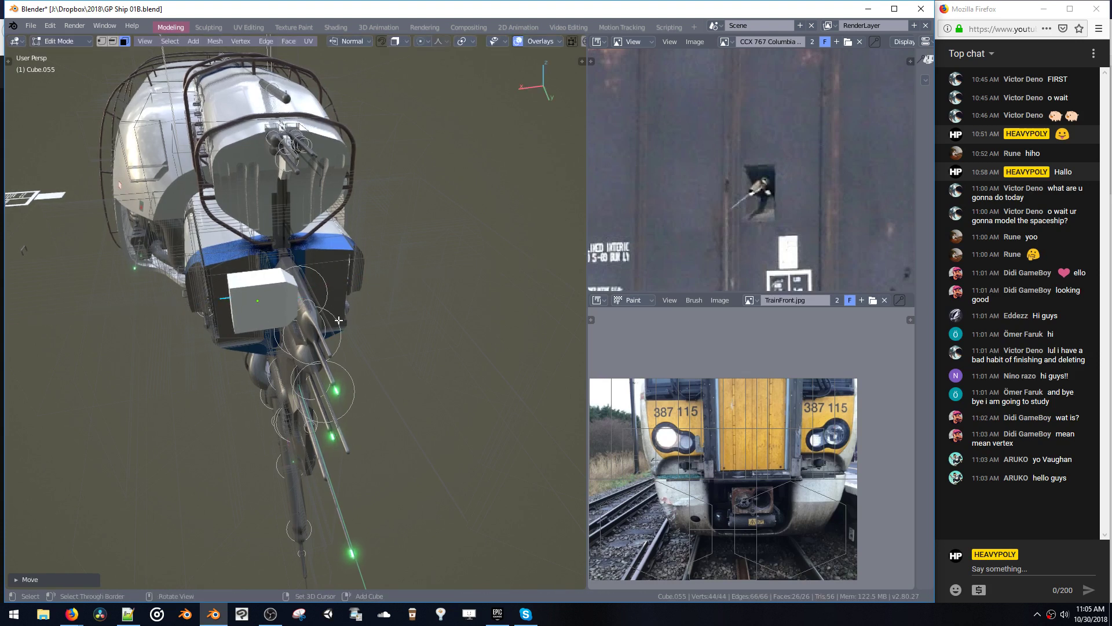
key("Tab")
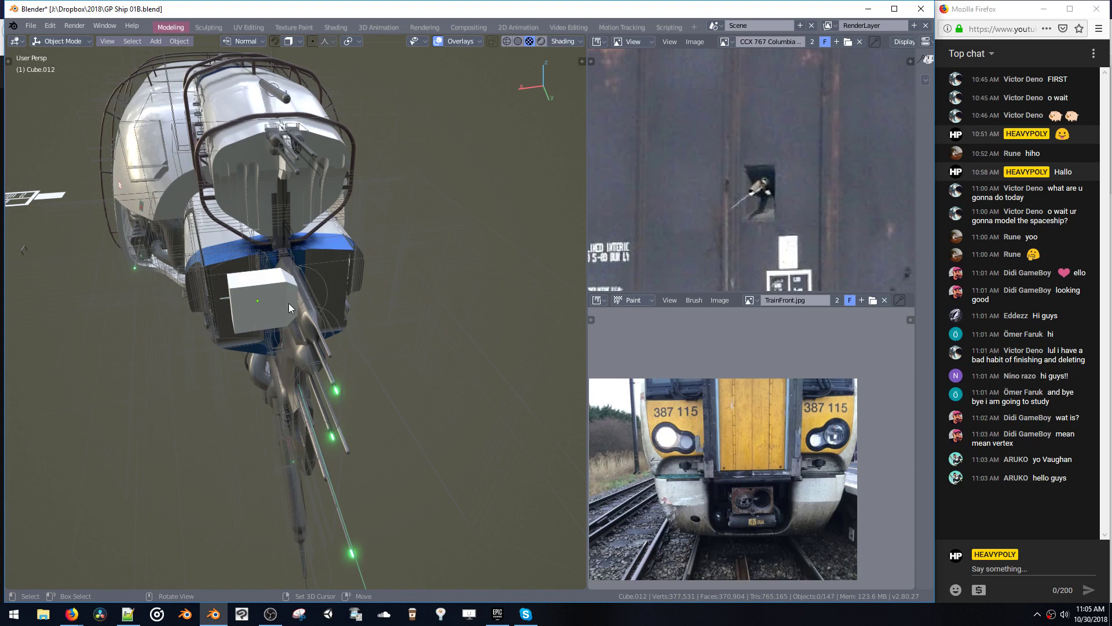
- Move the box with its handle along global Y and freehand to the side of the white hull near the lower windows
middle_click_drag(278, 288, 424, 237)
scroll(324, 276, "up", 5)
key("g")
left_click(353, 283)
key("g")
key("y")
left_click(98, 205)
middle_click_drag(191, 194, 272, 359)
key("g")
left_click(232, 321)
key("g")
left_click(221, 308)
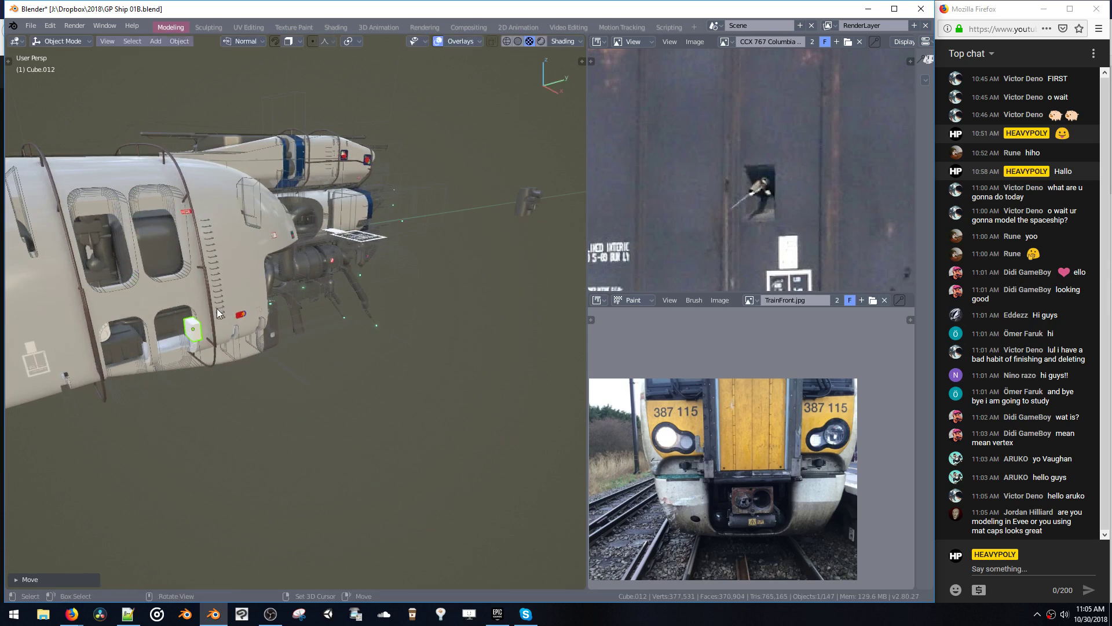
- Position the box along global Y above the hull's label decal and push it along global X into the hull surface
middle_click_drag(220, 308, 293, 273)
key("g")
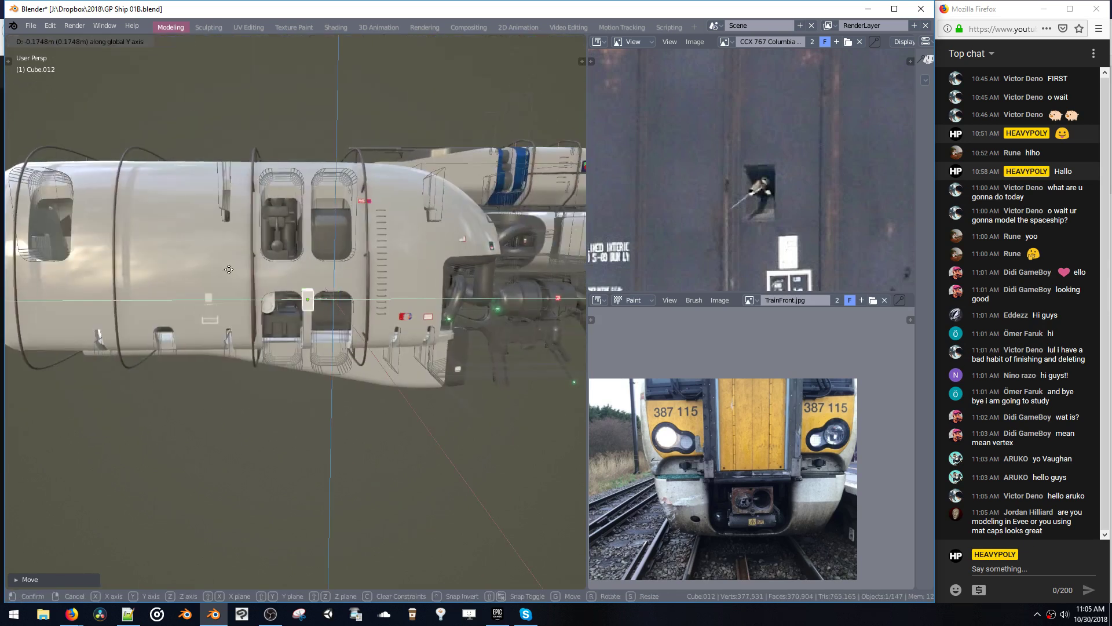
left_click(172, 277)
middle_click_drag(172, 277, 317, 288)
key("g")
key("x")
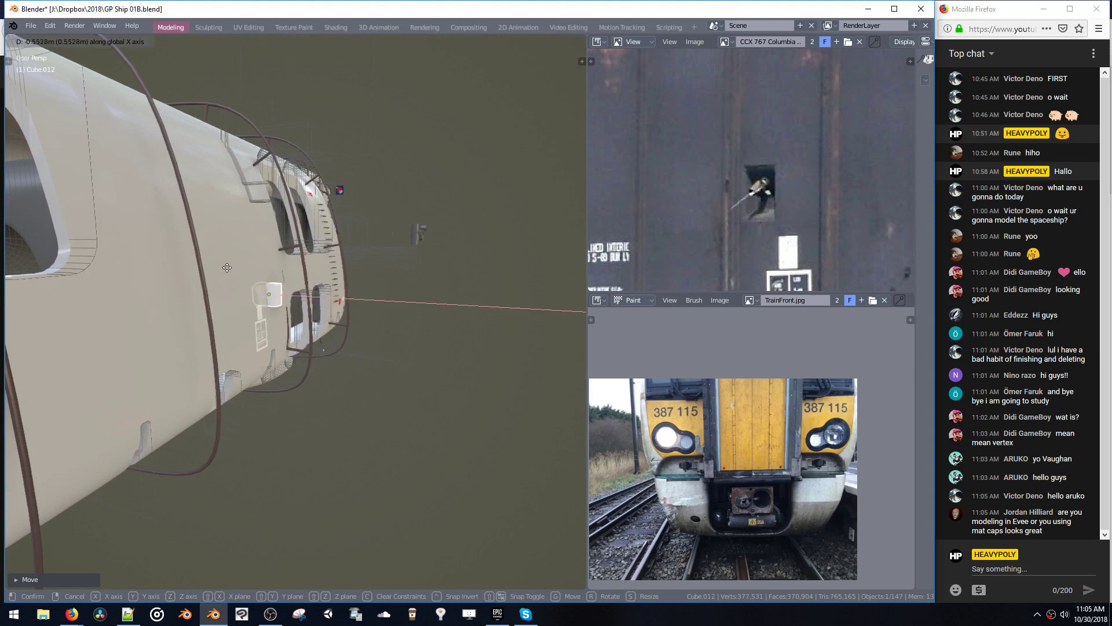
left_click(229, 267)
middle_click_drag(229, 267, 274, 227)
key("g")
key("x")
left_click(303, 314)
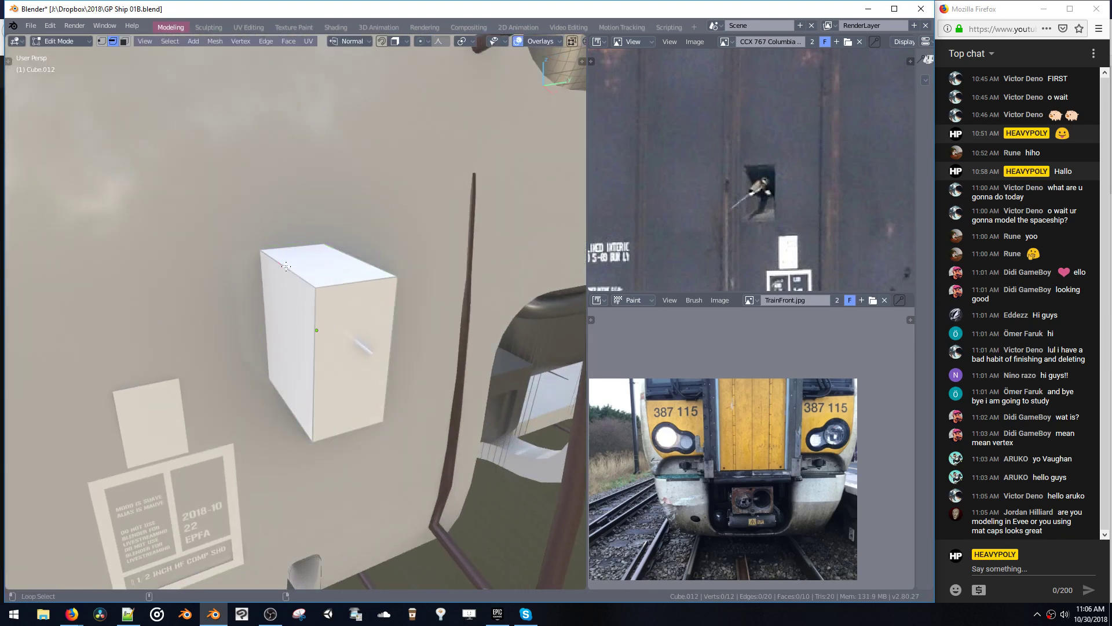
- Cut the box out of the hull with a boolean to make a recess around the handle, and select the cutter
mouse_move(288, 284)
middle_mouse_down()
mouse_move(311, 273)
mouse_move(388, 303)
mouse_move(357, 314)
mouse_move(370, 398)
mouse_move(352, 315)
mouse_move(316, 303)
mouse_move(324, 255)
middle_mouse_up()
key("Tab")
key("shift+b")
left_click(426, 313)
left_click(324, 269)
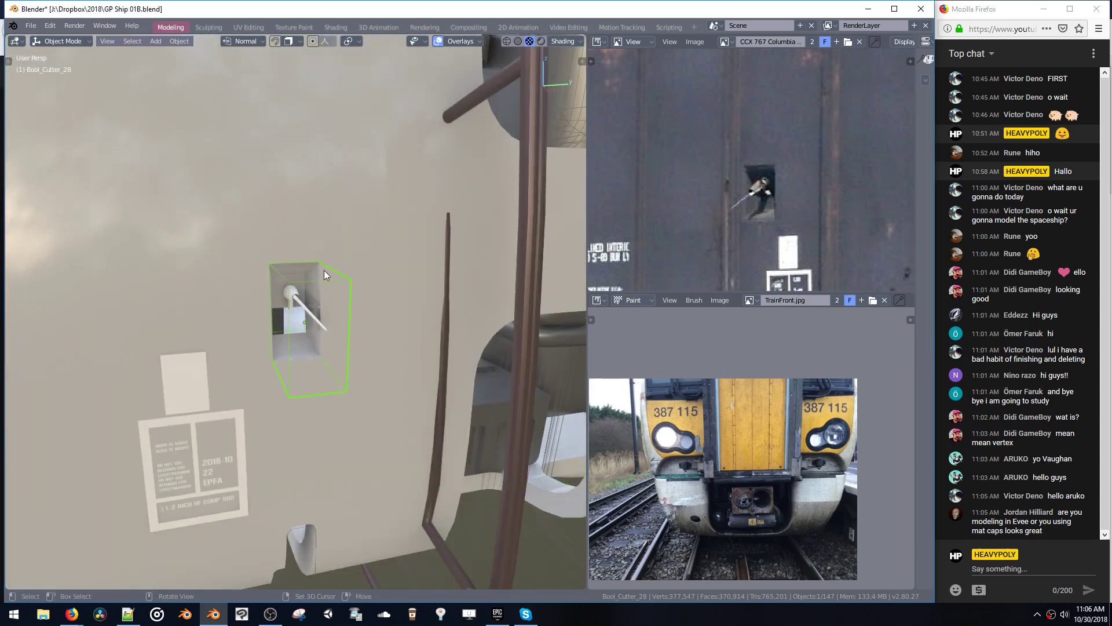
- Bevel the recess cutter's four lengthwise edge loops by about 0.0046 with 3 segments
key("space")
left_click(327, 259)
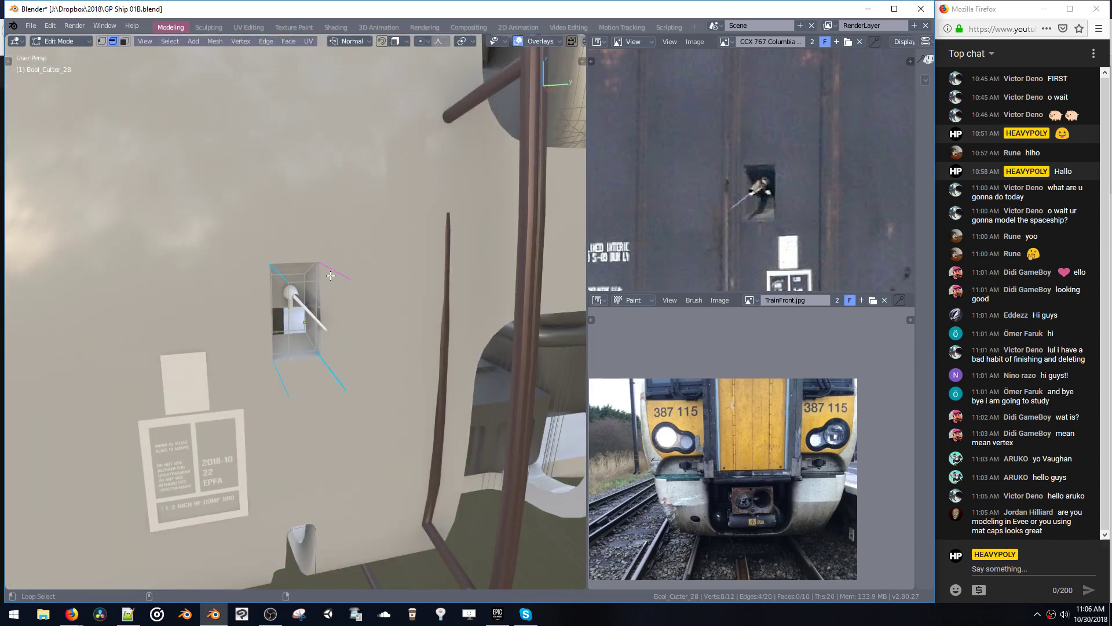
middle_click_drag(330, 270, 339, 380)
key("ctrl+b")
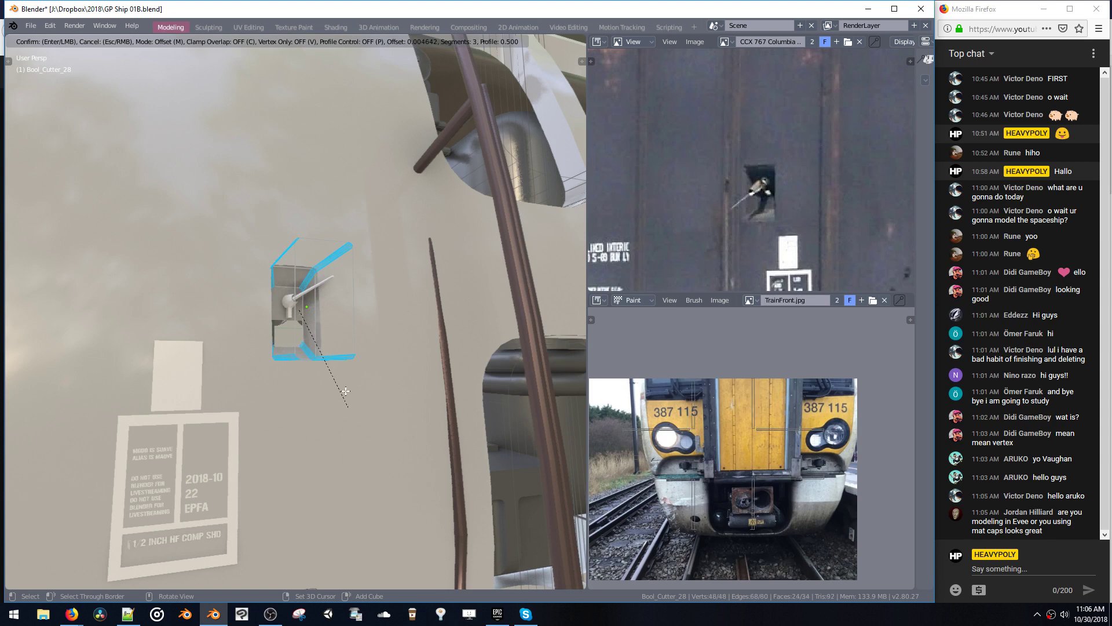
left_click(346, 391)
middle_click_drag(346, 391, 374, 356)
key("space")
left_click(345, 370)
- Create a linked duplicate of the cutter and its handle and place it outside the hull
middle_click_drag(393, 301, 412, 383, "ctrl")
middle_click_drag(412, 377, 366, 326)
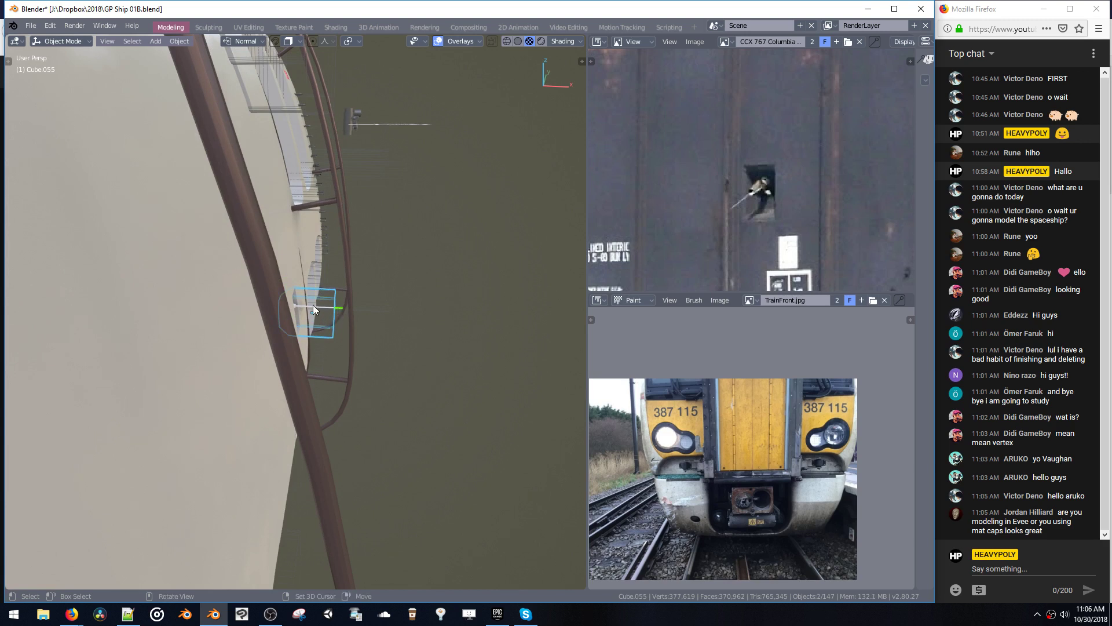
key("alt+d")
left_click(535, 333)
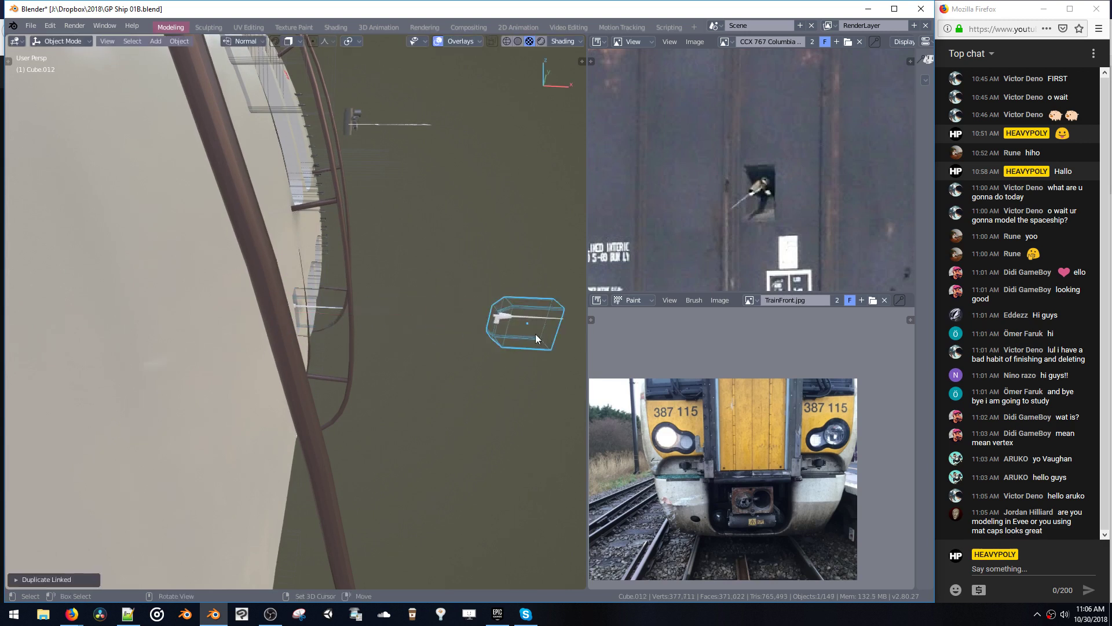
- Tilt the recess cutter in the hull about global Y together with its handle, and adjust its position along global Z
left_click(334, 312)
left_click(338, 308)
mouse_move(339, 307)
middle_mouse_down()
mouse_move(304, 298)
mouse_move(339, 241)
mouse_move(409, 298)
mouse_move(344, 299)
middle_mouse_up()
key("r")
key("x")
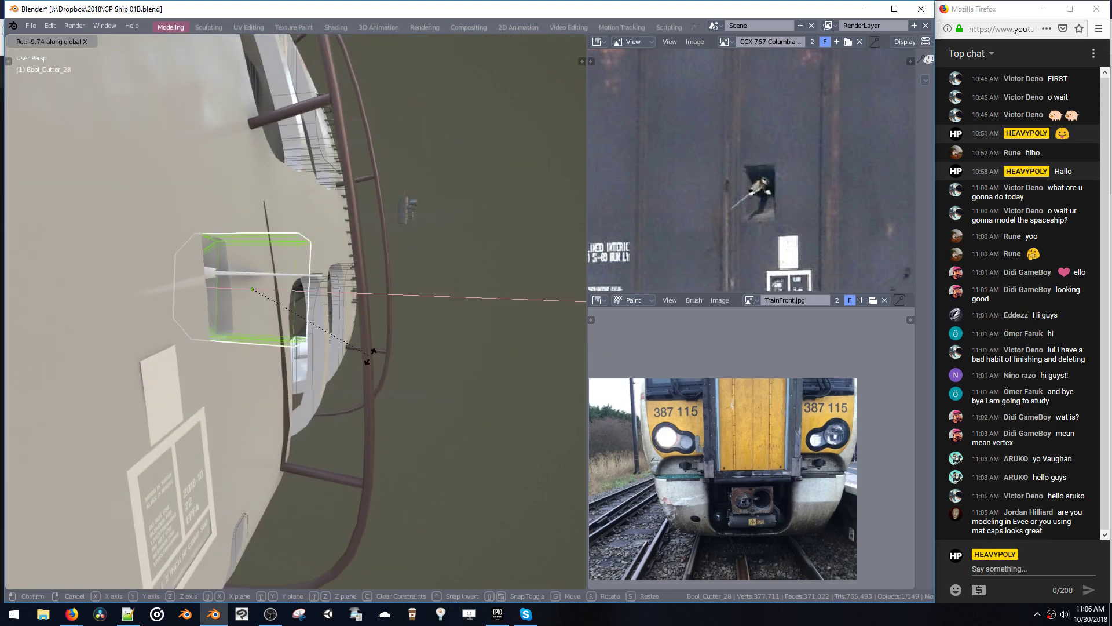
key("y")
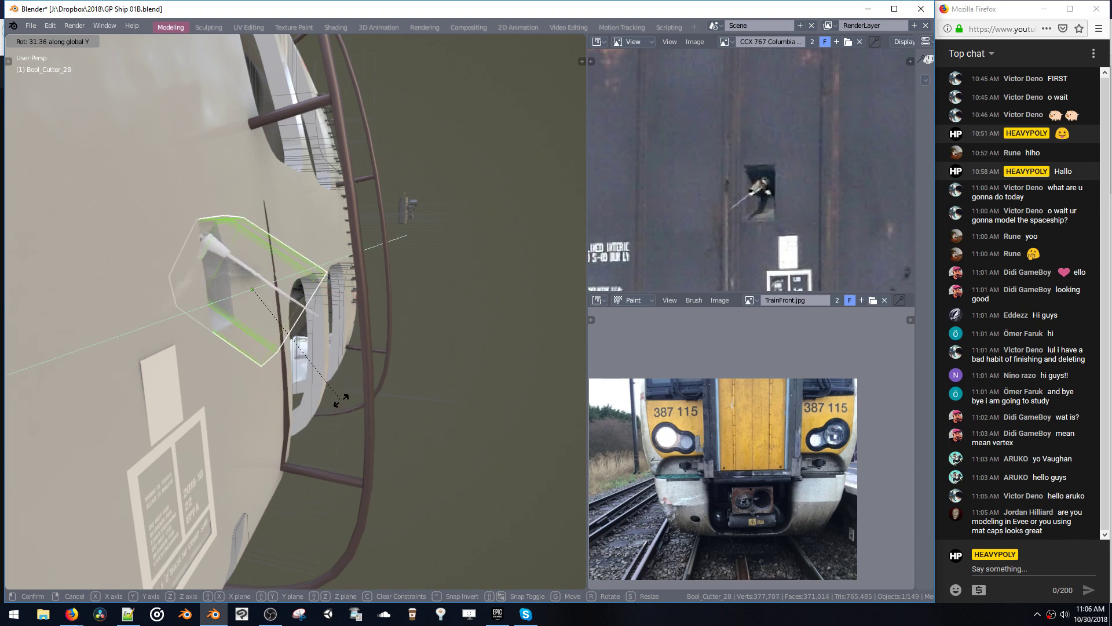
left_click(350, 347)
middle_click_drag(350, 347, 344, 307)
key("g")
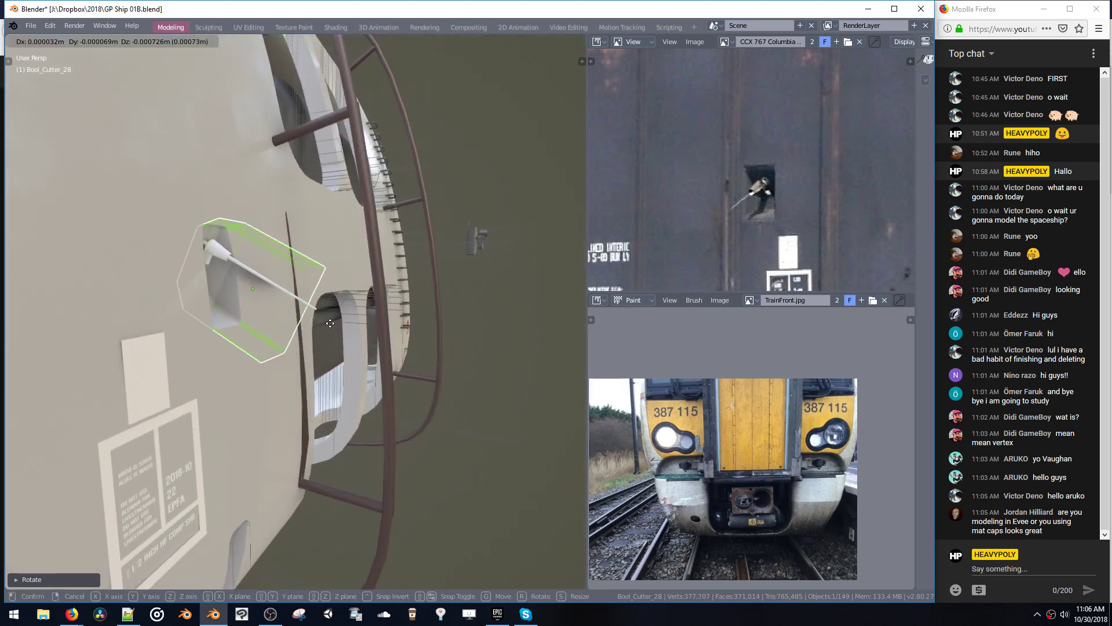
key("z")
left_click(333, 306)
- Select the linked handle copy outside the hull and move it slightly along global Z
middle_click_drag(333, 306, 373, 310)
key("alt+a")
left_click(405, 345)
key("g")
key("z")
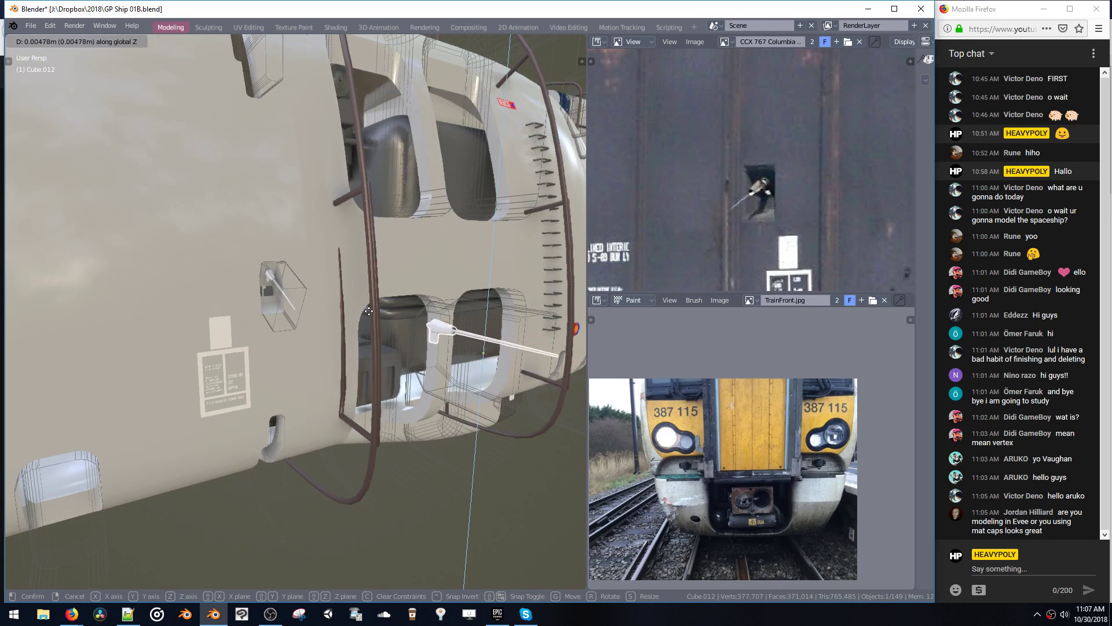
left_click(391, 350)
key("g")
key("z")
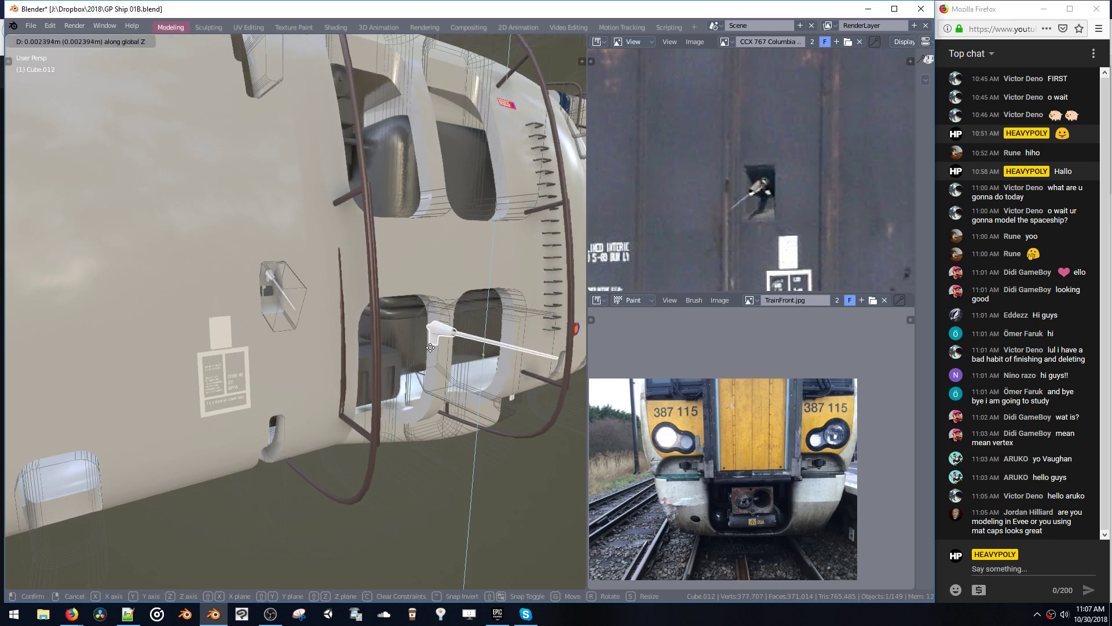
right_click(312, 308)
left_click(292, 306)
key("g")
key("z")
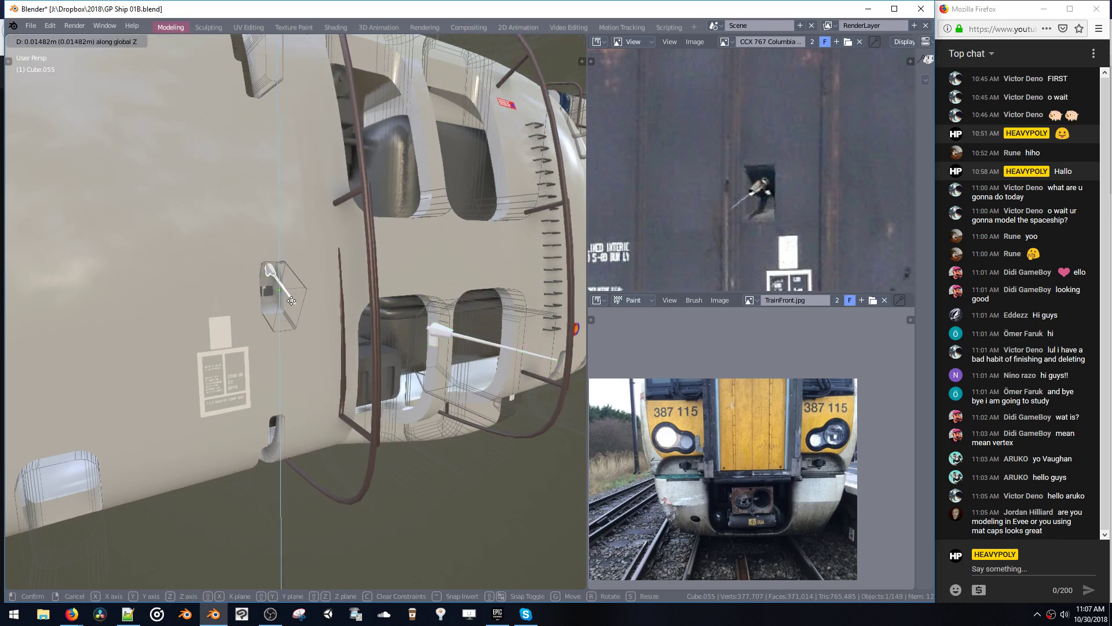
right_click(291, 309)
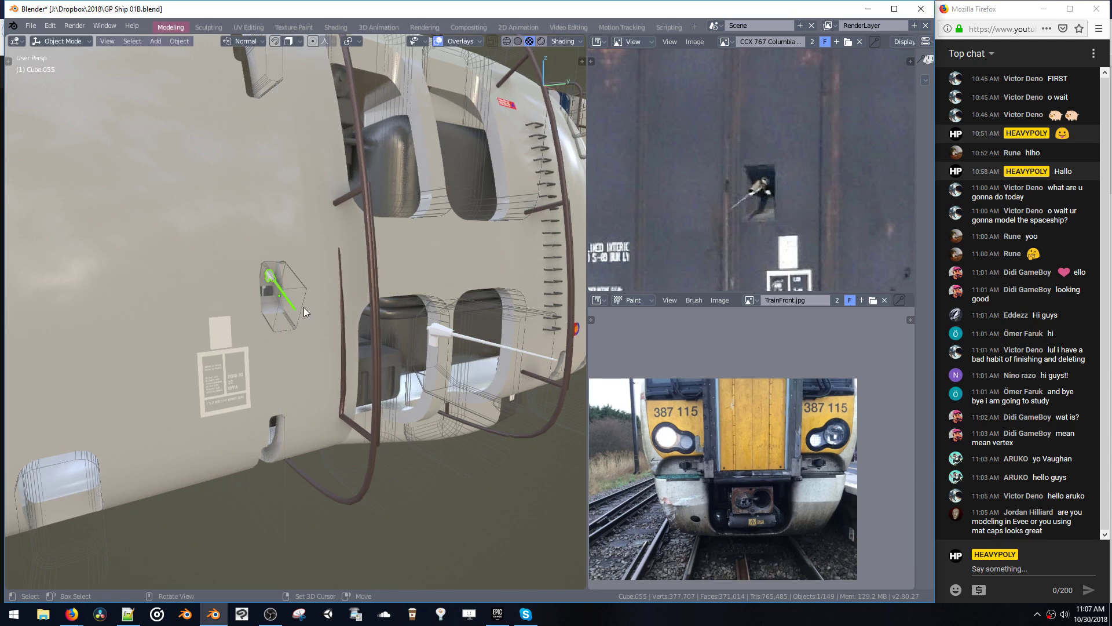
- Edit the linked handle copy's mesh, raising it along global Z and shifting it along global Y
middle_click_drag(301, 318, 404, 332)
left_click(422, 338)
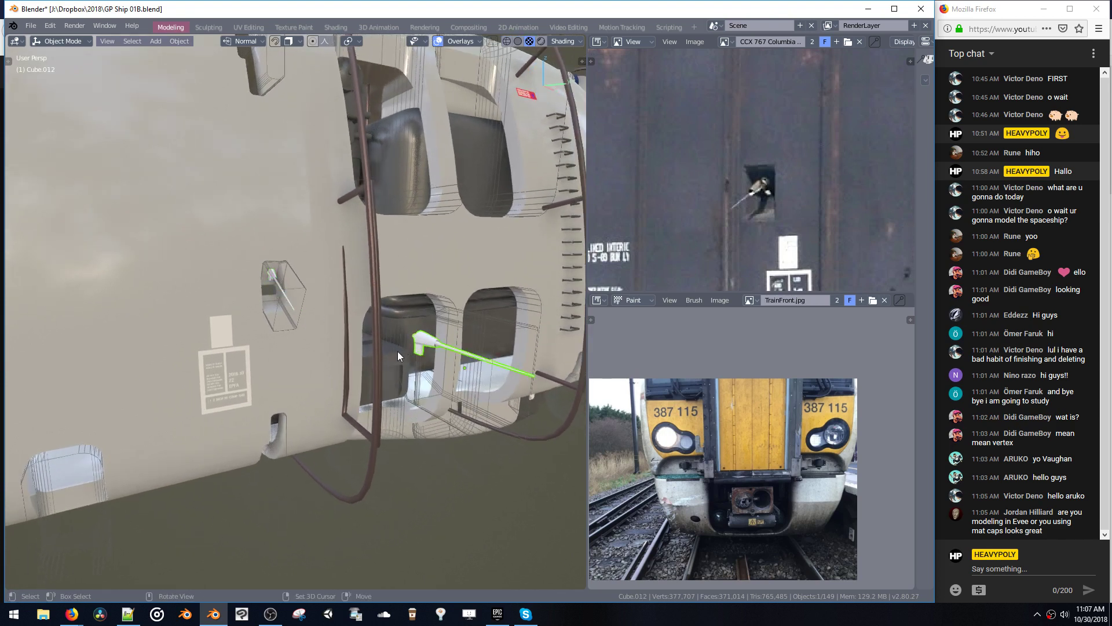
key("Tab")
key("g")
key("z")
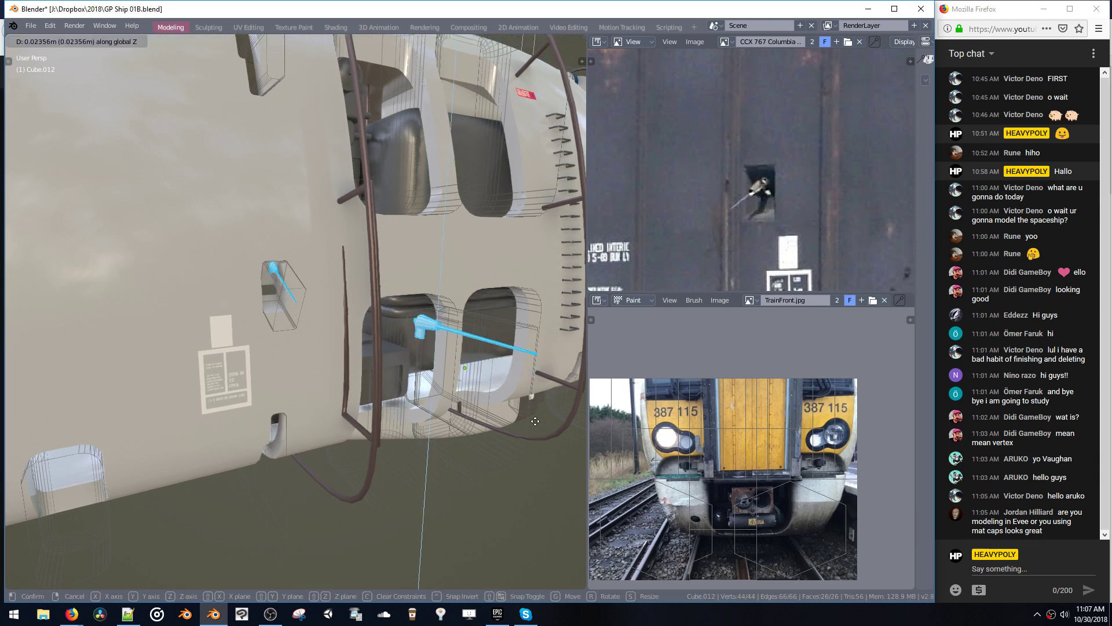
left_click(523, 450)
middle_click_drag(523, 450, 504, 408)
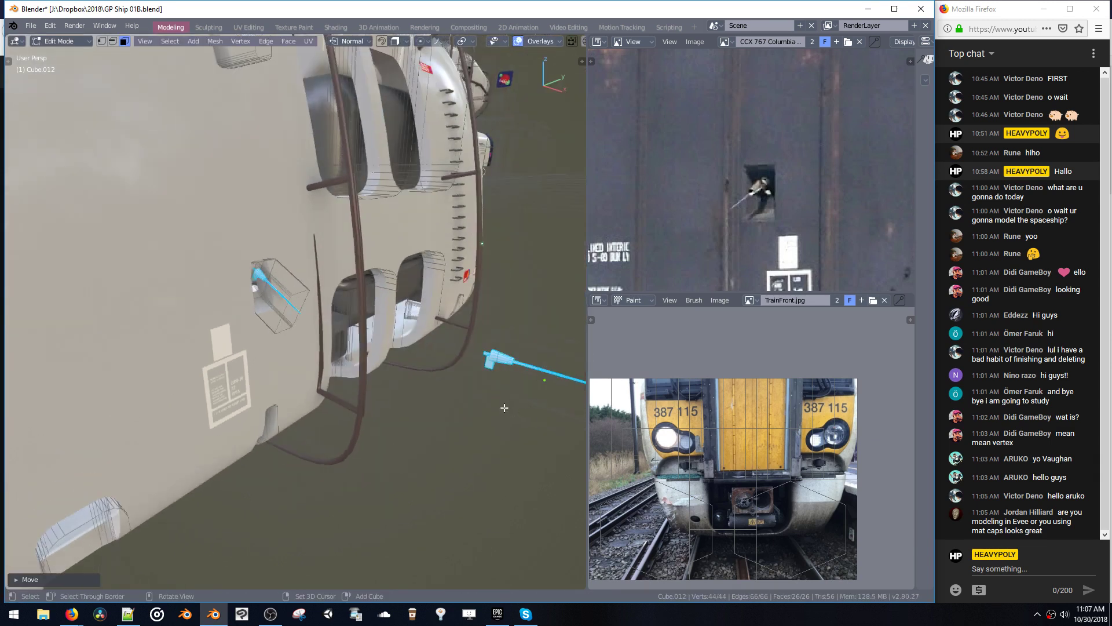
key("g")
key("y")
left_click(572, 429)
- Cap the open wide end of the handle's collar and extrude the cap outward
middle_click(463, 367)
middle_click_drag(301, 290, 461, 304)
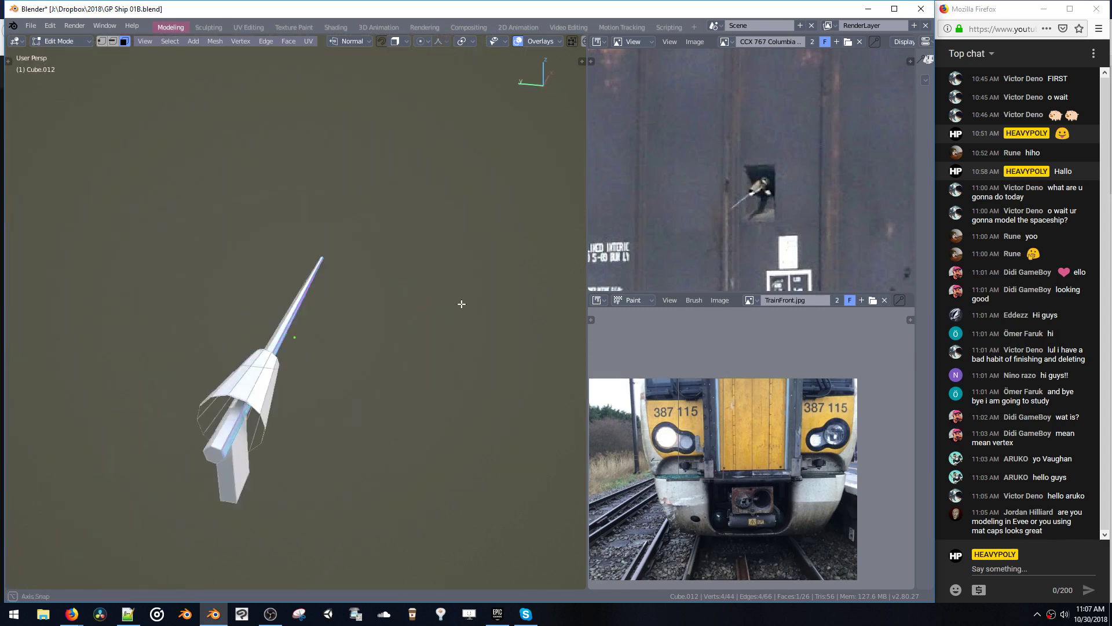
middle_click_drag(221, 444, 272, 307)
key("3")
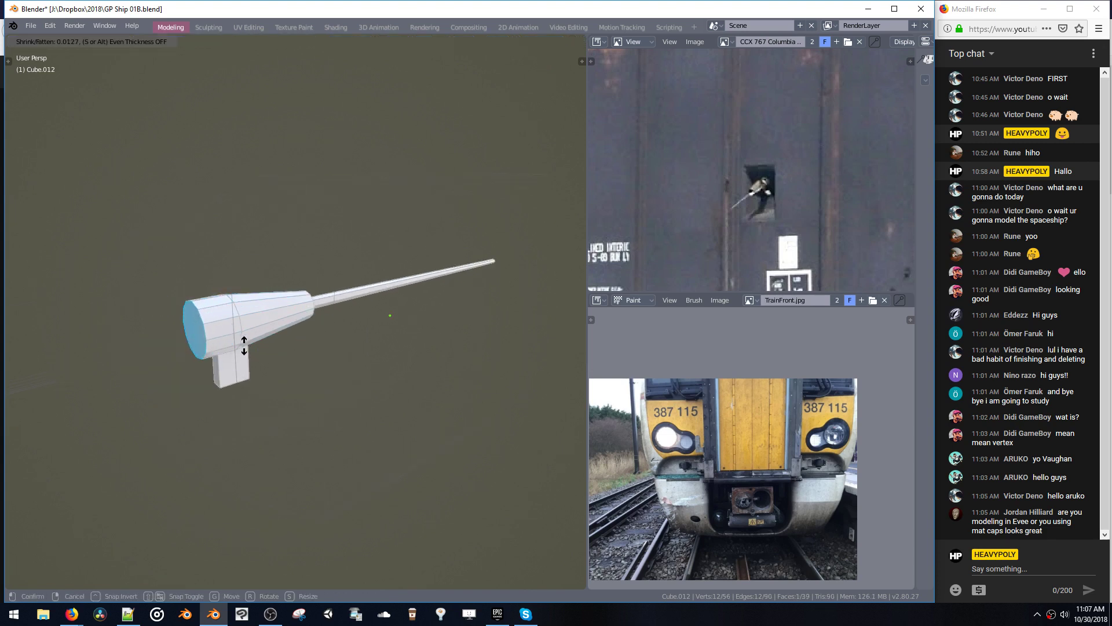
key("alt+s")
left_click(246, 366)
- Extrude the faces around the collar's capped end outward to form a wider drum-shaped head
middle_click_drag(246, 365, 214, 355)
middle_click_drag(213, 356, 253, 338)
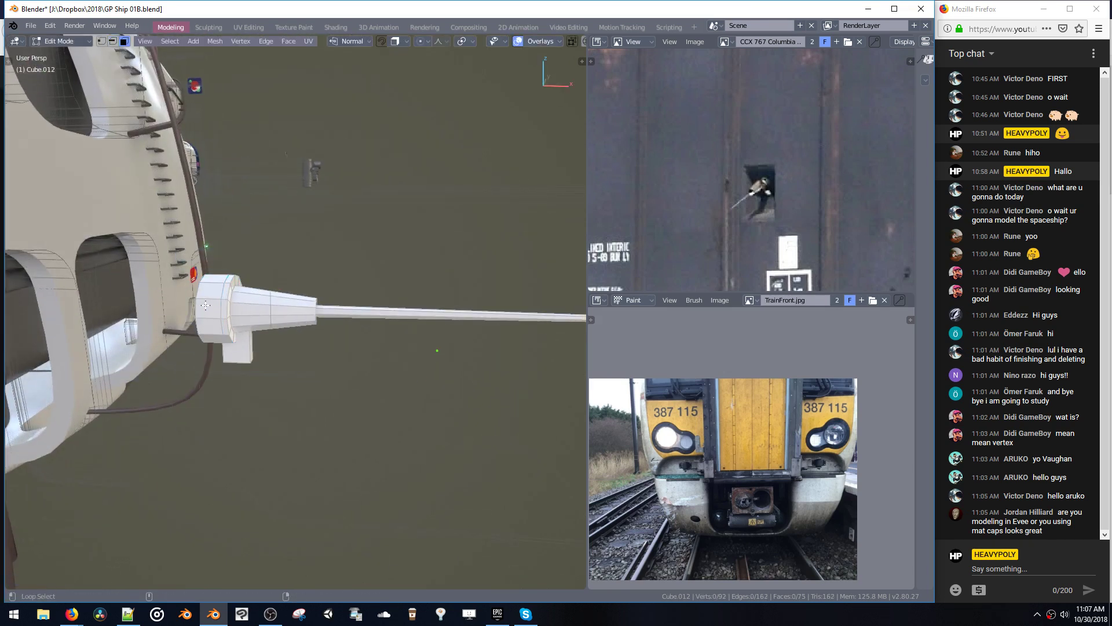
key("e")
left_click(218, 370)
- Move the handle's geometry freehand in Edit Mode and check how the linked handle sits in the hull recess
middle_click_drag(232, 351, 246, 369)
key("Tab")
key("Tab")
key("g")
left_click(282, 300)
key("Tab")
middle_click_drag(350, 301, 250, 293)
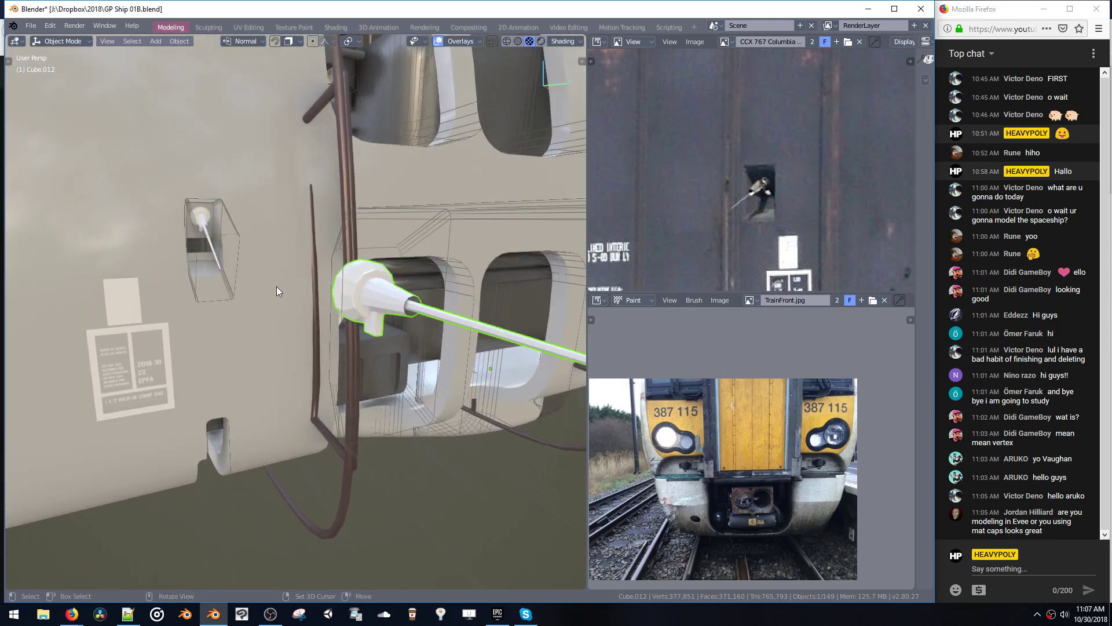
middle_click_drag(272, 287, 266, 398)
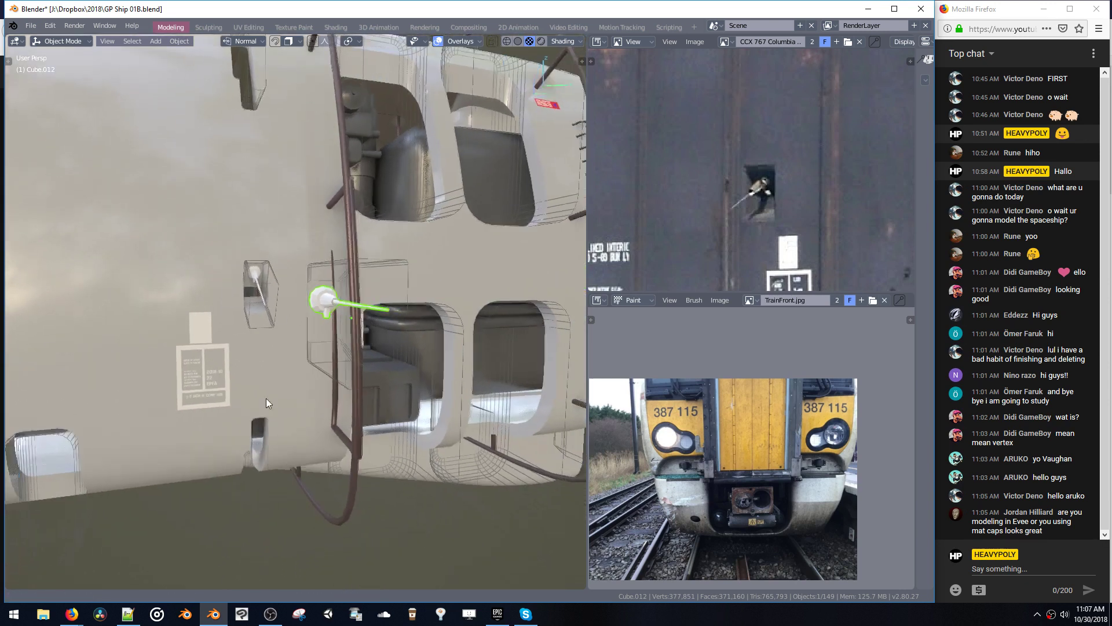
middle_click_drag(291, 232, 298, 294, "ctrl")
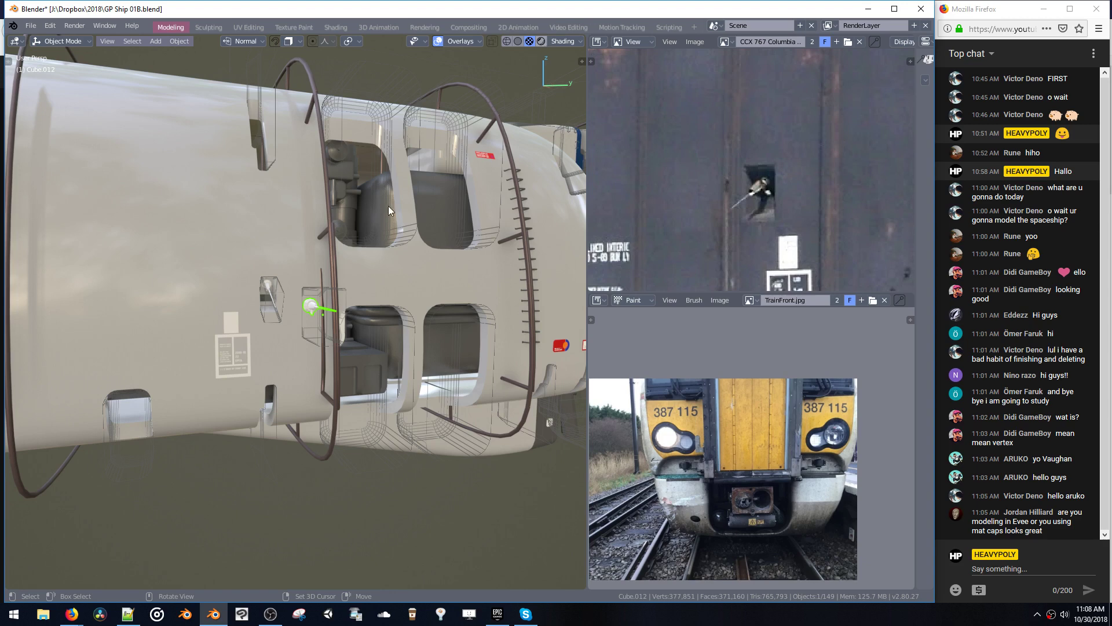
- Hide the boolean cutters with HP Boolean's Toggle Cutters and maximize the 3D view
mouse_move(356, 247)
middle_mouse_down()
mouse_move(429, 234)
mouse_move(301, 230)
mouse_move(378, 408)
mouse_move(415, 293)
mouse_move(286, 284)
middle_mouse_up()
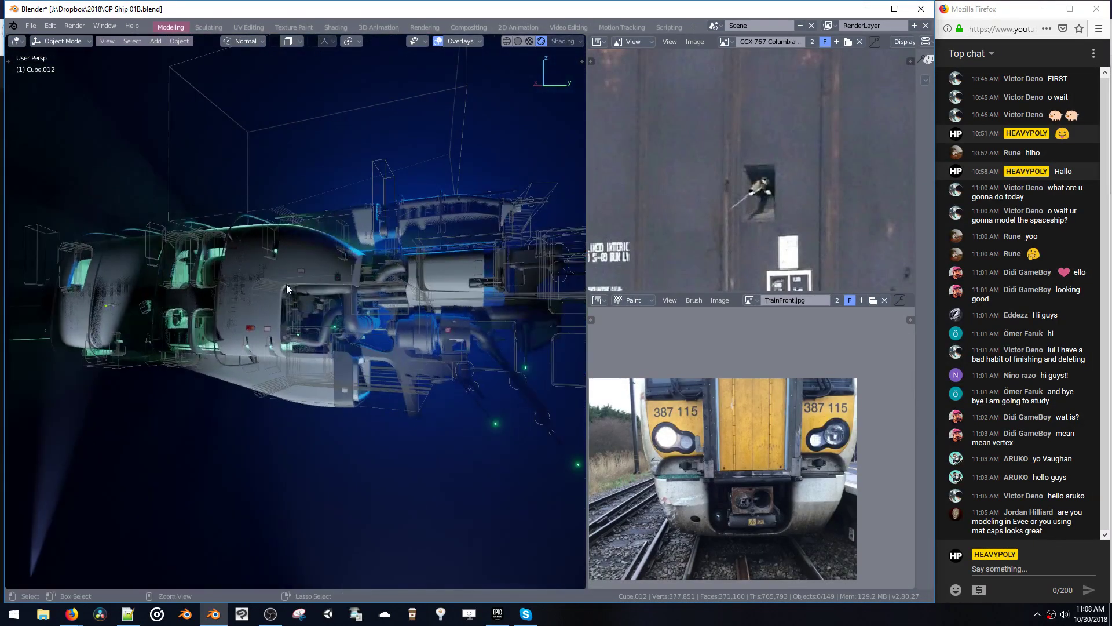
key("ctrl+shift+b")
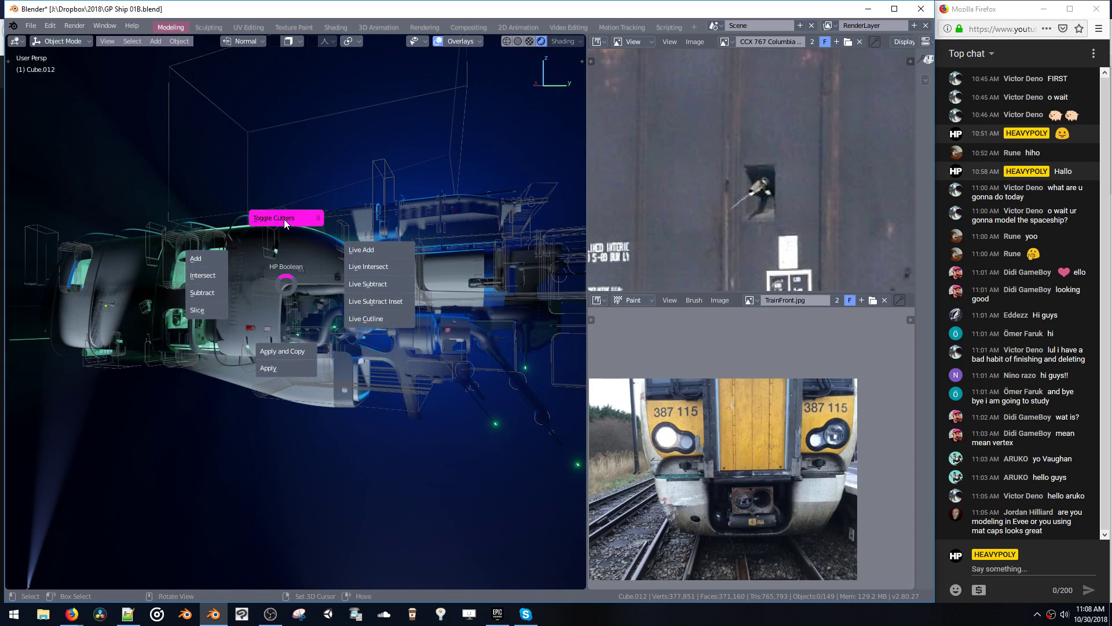
key("Escape")
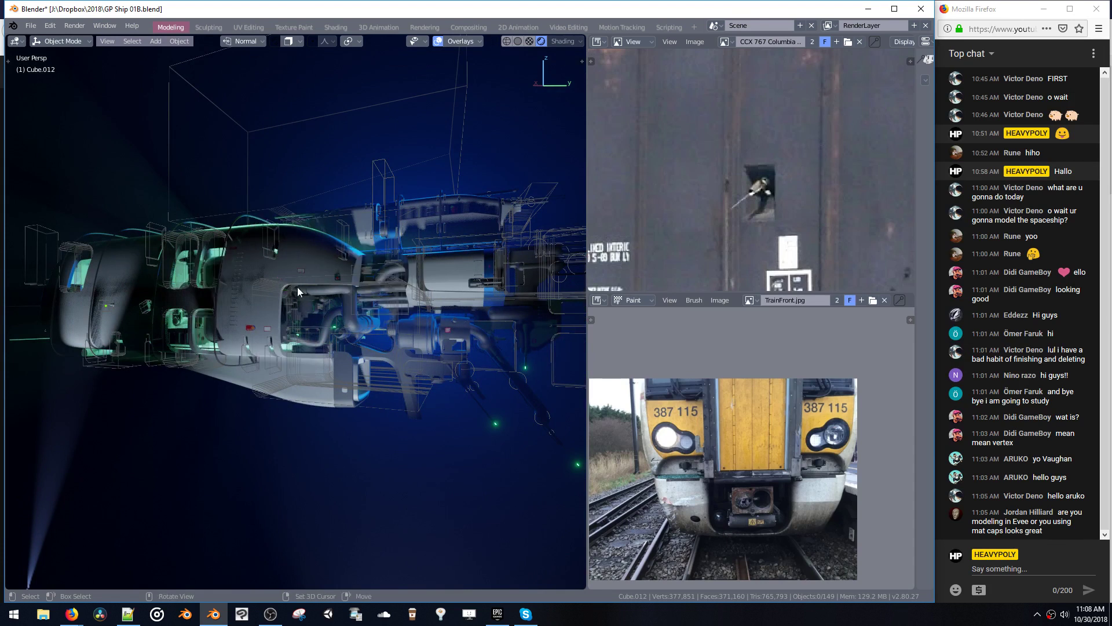
key("ctrl+shift+b")
left_click(316, 192)
middle_click_drag(390, 276, 330, 277)
key("ctrl+space")
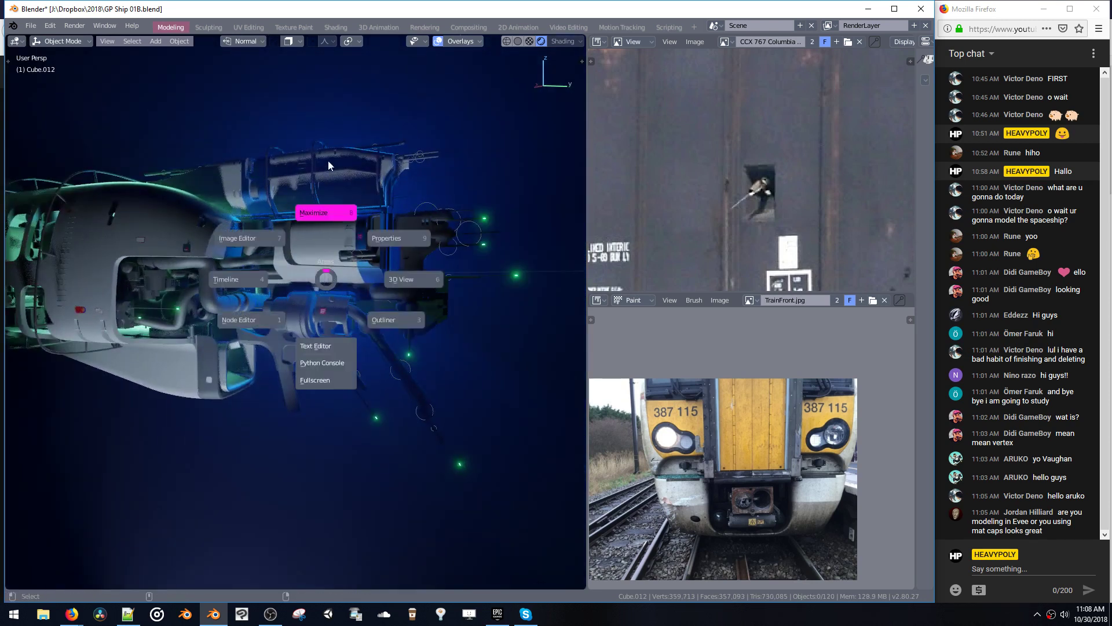
left_click(328, 161)
- Turn off the overlays and examine the rendered ship from its side and underneath
mouse_move(346, 238)
middle_mouse_down()
mouse_move(299, 230)
mouse_move(300, 207)
mouse_move(242, 209)
mouse_move(321, 237)
mouse_move(377, 359)
mouse_move(366, 328)
mouse_move(402, 303)
mouse_move(237, 299)
mouse_move(332, 296)
mouse_move(375, 325)
mouse_move(421, 237)
mouse_move(402, 227)
mouse_move(352, 255)
mouse_move(339, 228)
mouse_move(273, 288)
mouse_move(464, 276)
middle_mouse_up()
key("z")
left_click(374, 202)
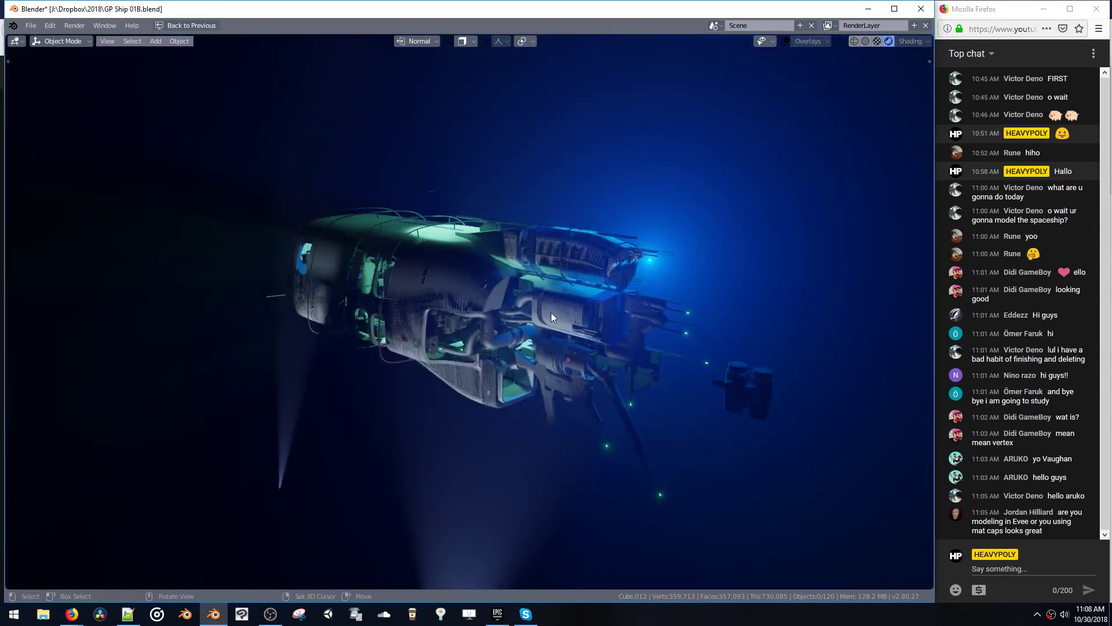
middle_click_drag(608, 299, 482, 284, "ctrl")
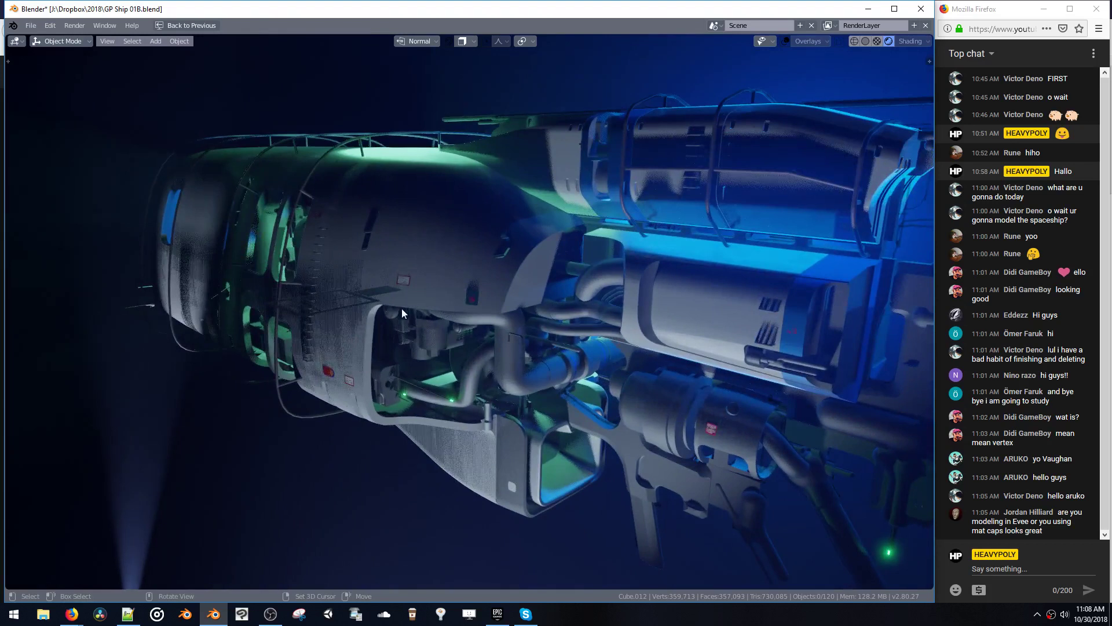
middle_click_drag(342, 322, 468, 334)
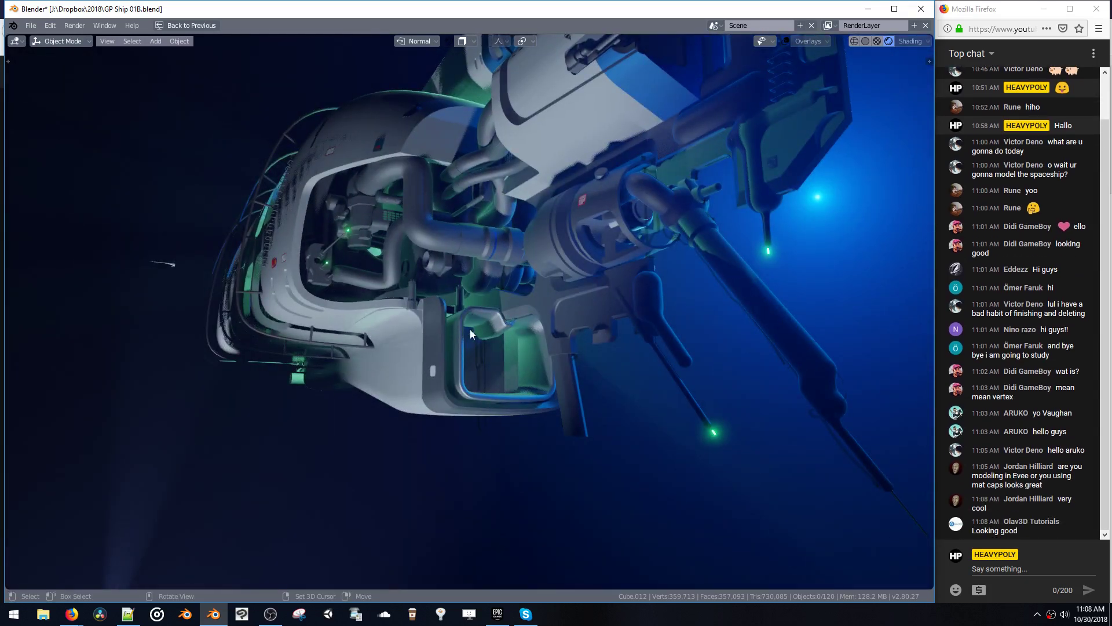
middle_click_drag(550, 255, 339, 263)
- Show the boolean cutters again and turn the viewport overlays back on near the handle recess
key("ctrl+b")
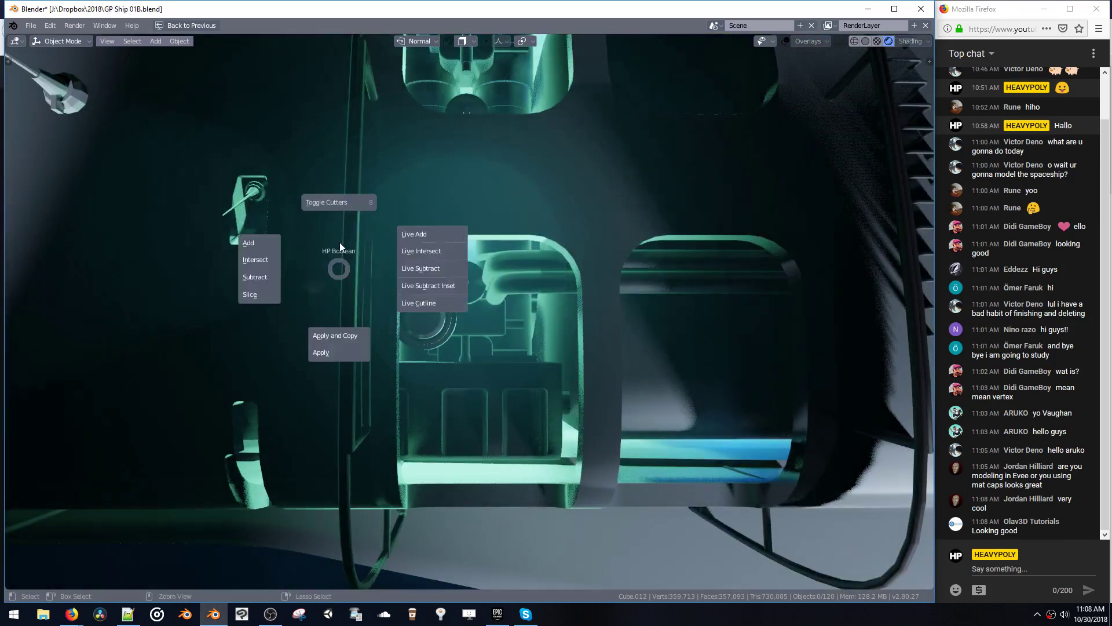
left_click(339, 156)
mouse_move(290, 211)
middle_mouse_down("shift")
mouse_move(405, 266)
mouse_move(402, 256)
mouse_move(575, 321)
middle_mouse_up("shift")
key("z")
left_click(446, 230)
- Make a linked duplicate of the recessed handle and its box cutter, moved along global Y toward the ship's front
left_click(721, 290)
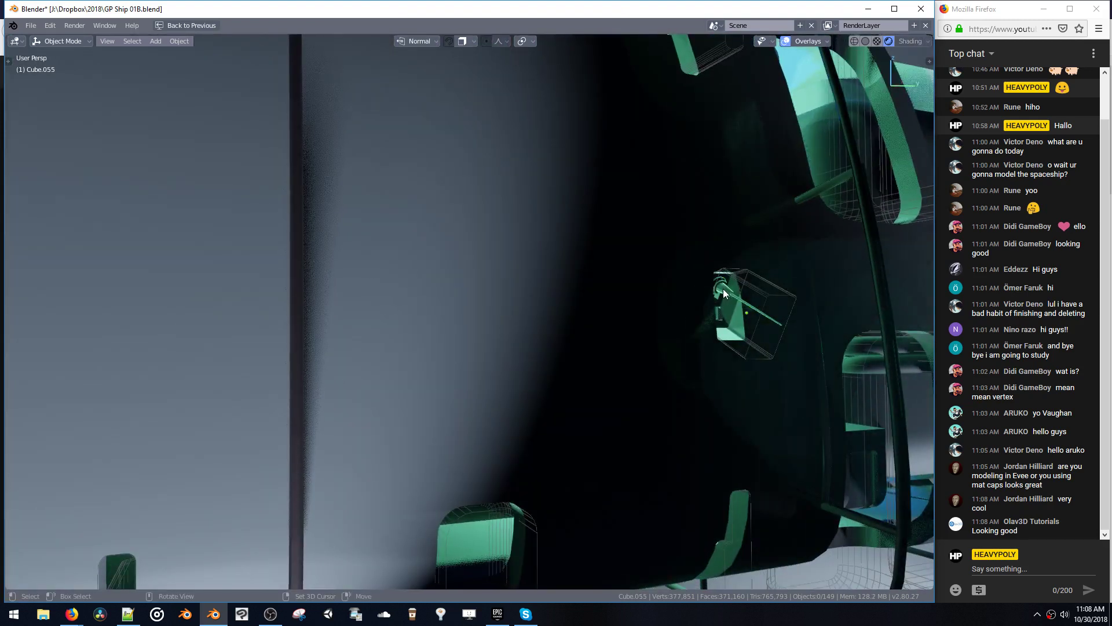
left_click(733, 281)
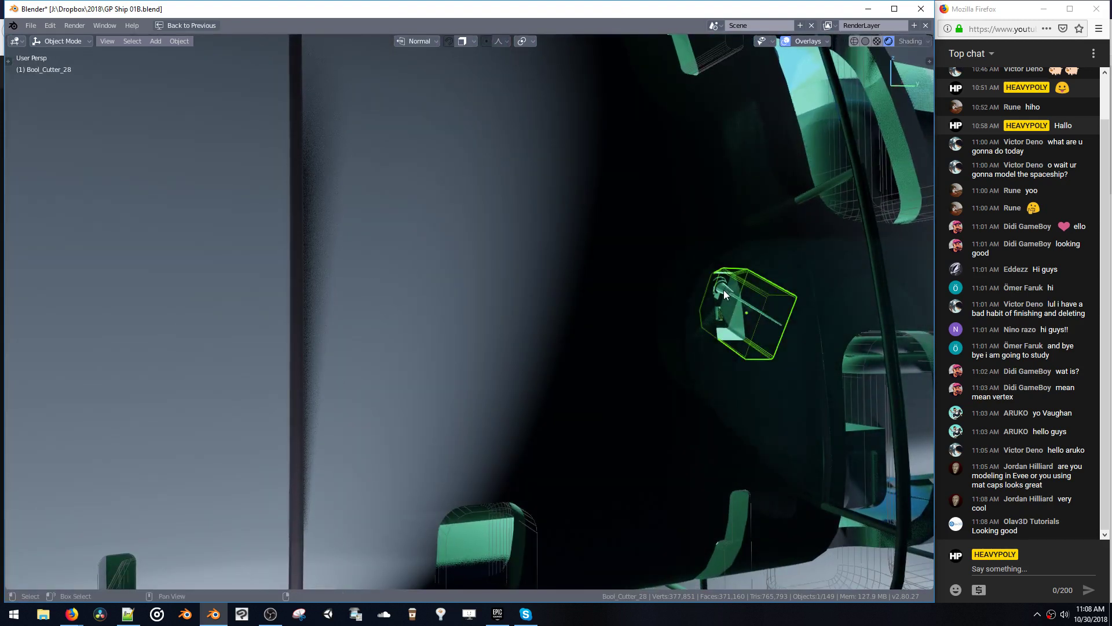
middle_click_drag(724, 293, 560, 313)
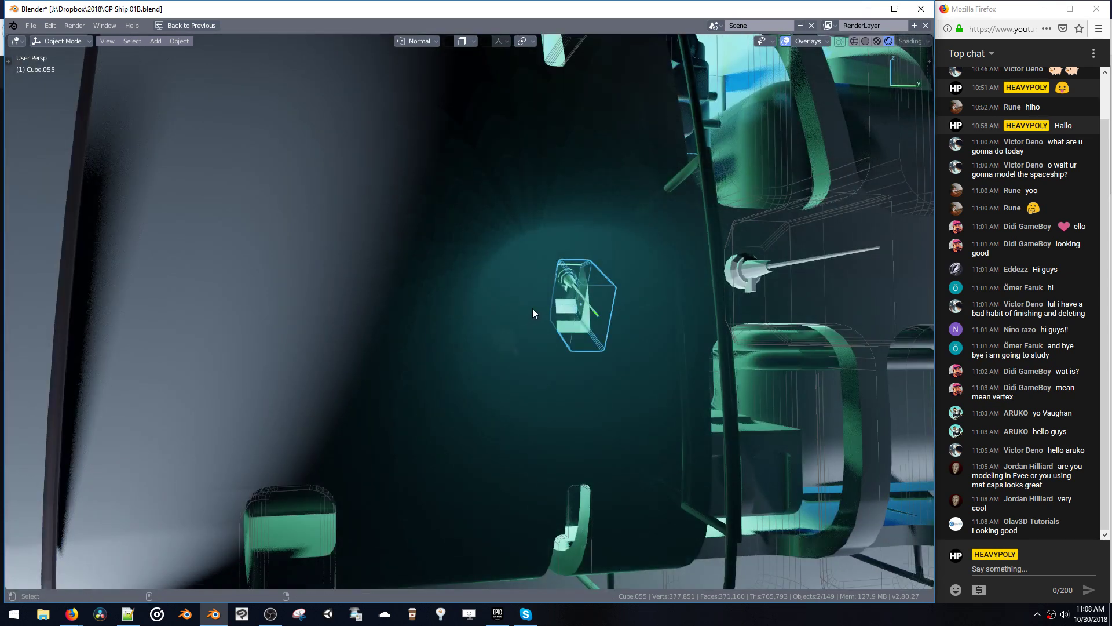
key("shift+d")
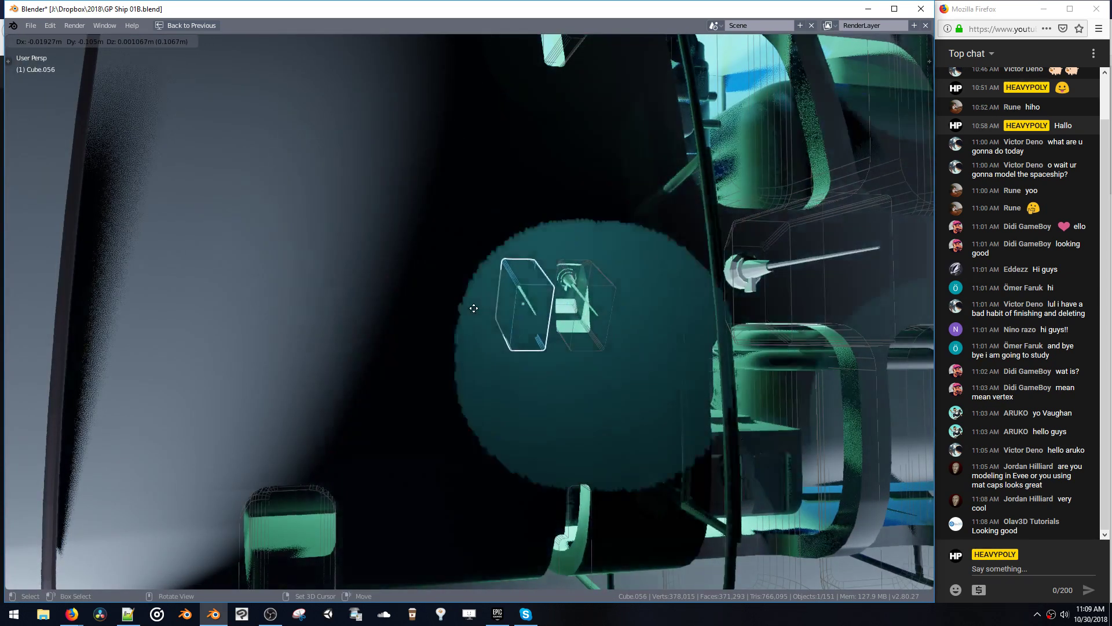
key("y")
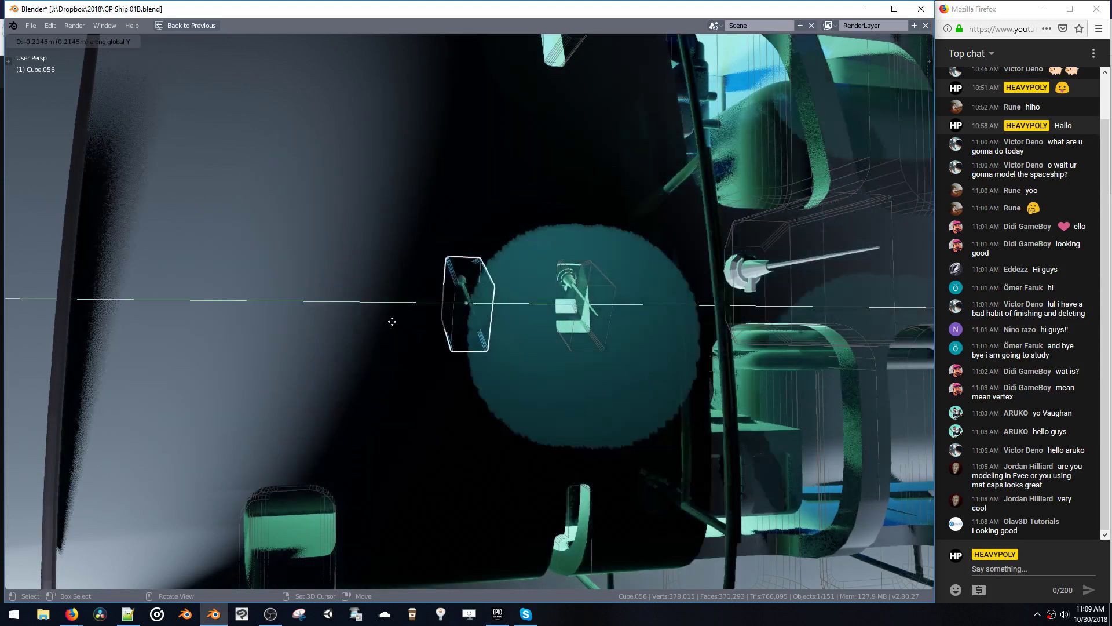
left_click(82, 340)
- Cut the duplicated handle's recess into the hull by applying Live Subtract with its box cutter
middle_click_drag(157, 307, 318, 484)
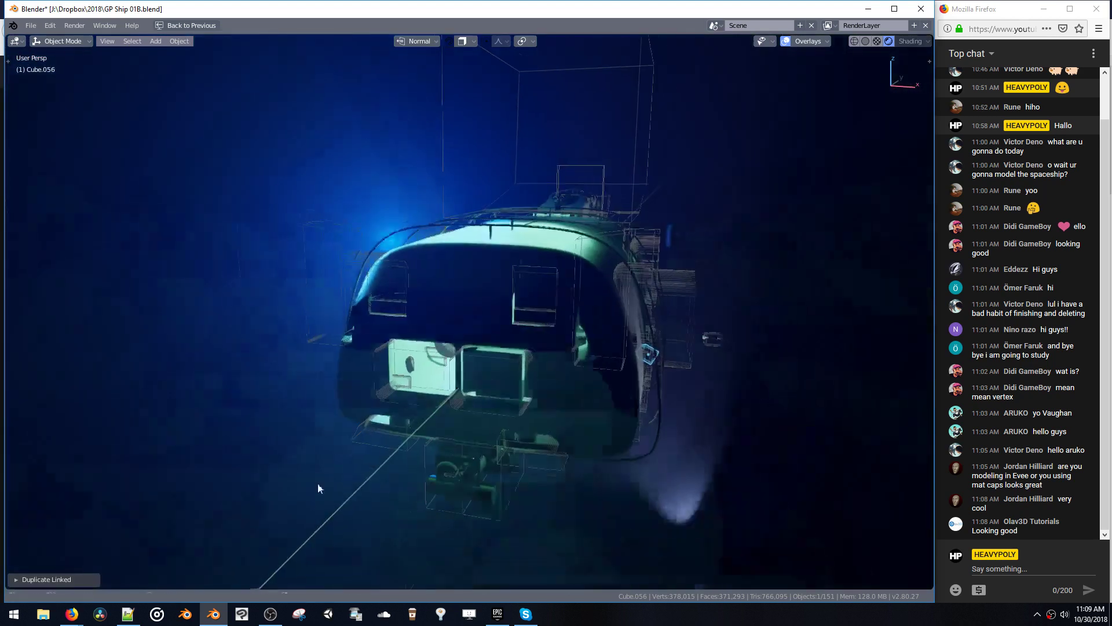
middle_click_drag(418, 374, 264, 368, "shift")
key("KP_Decimal")
middle_click_drag(488, 354, 454, 279)
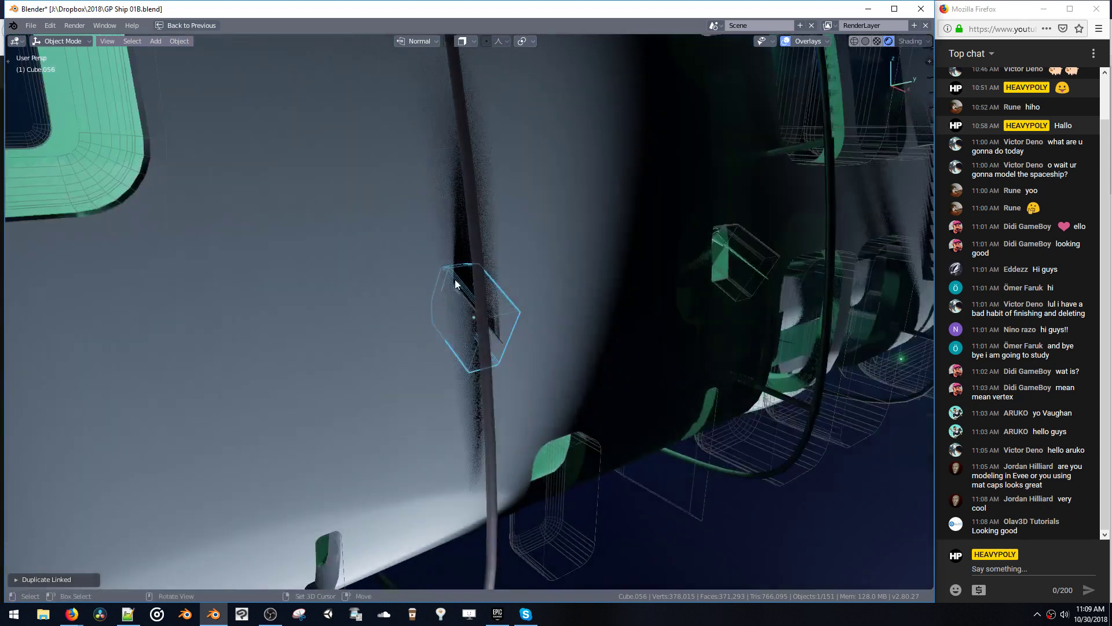
left_click(452, 275)
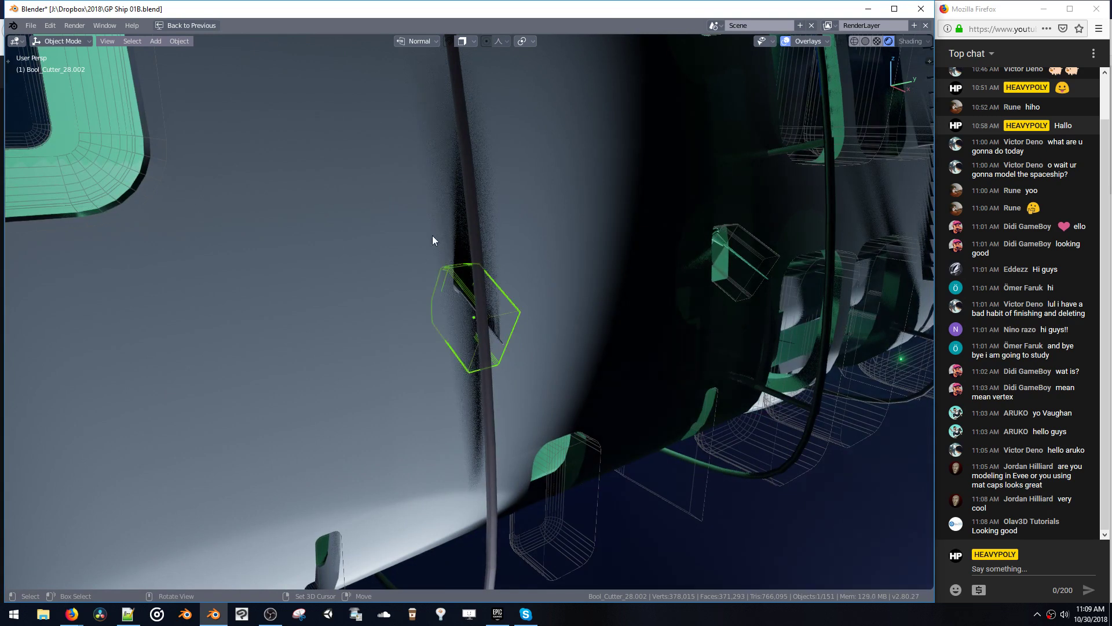
left_click(424, 232, "shift")
key("ctrl+shift+b")
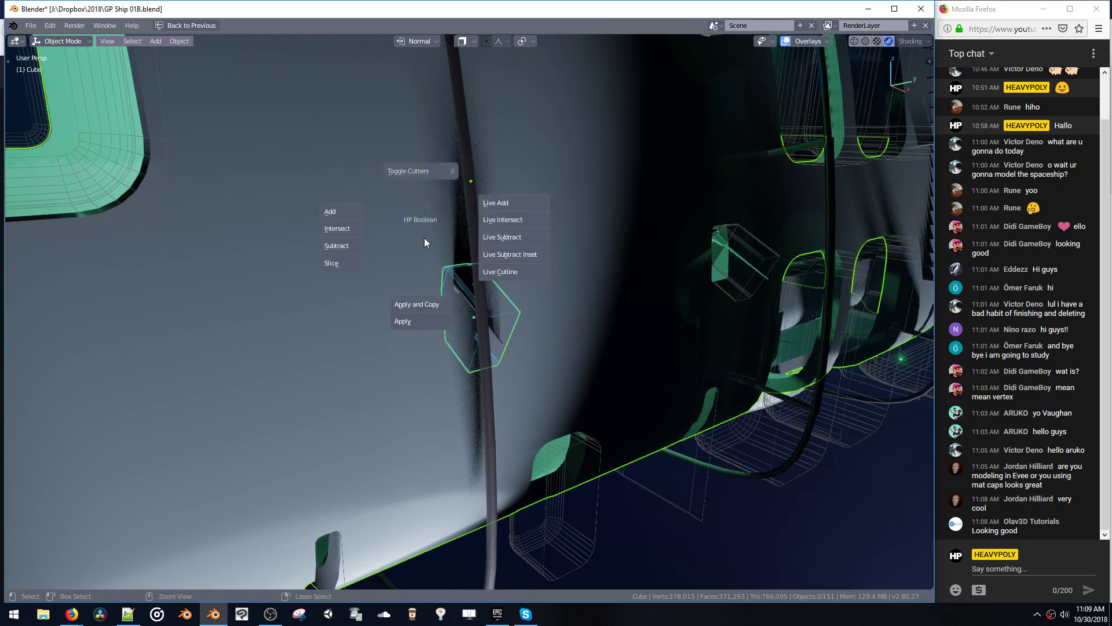
left_click(498, 238)
- Make another linked duplicate of the handle and its cutter, moved farther forward along global Y
middle_click_drag(501, 248, 497, 347)
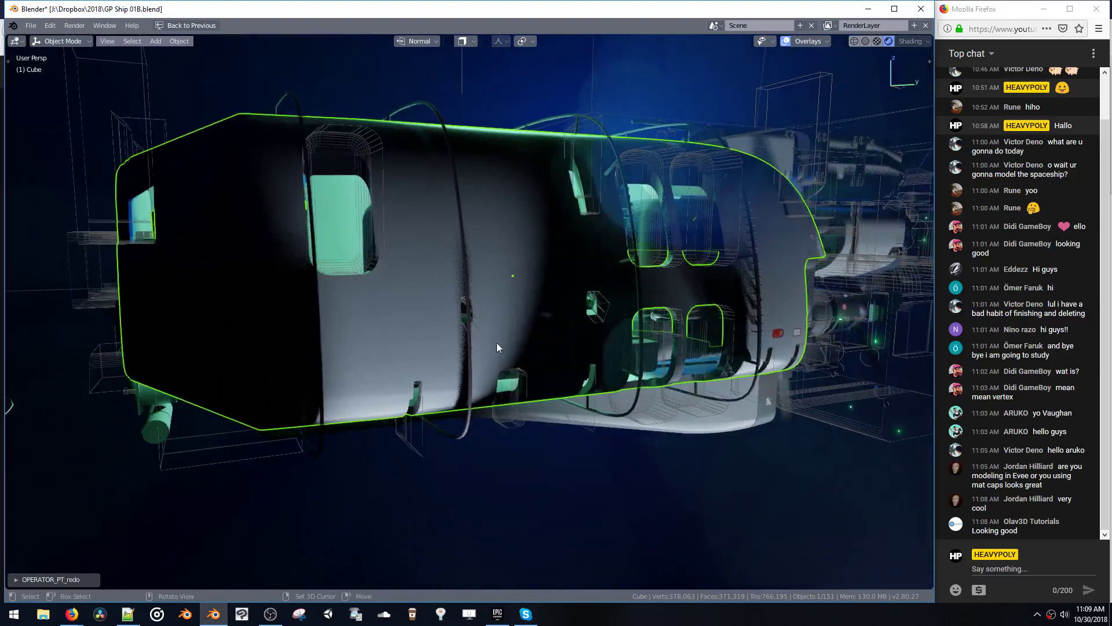
scroll(489, 290, "up", 10)
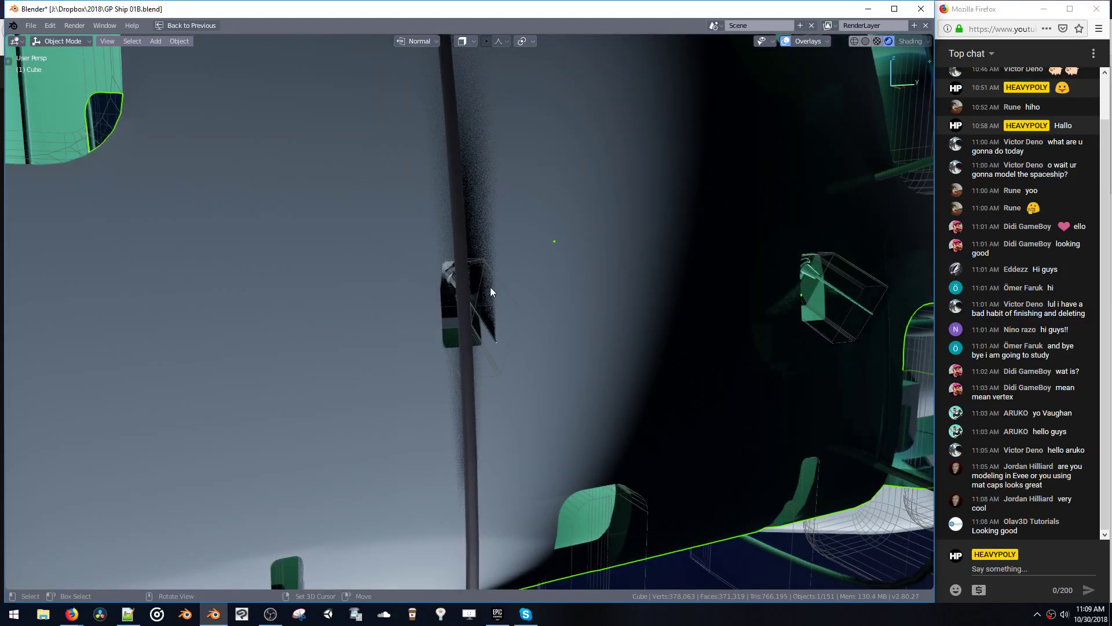
left_click(487, 315)
left_click(482, 270)
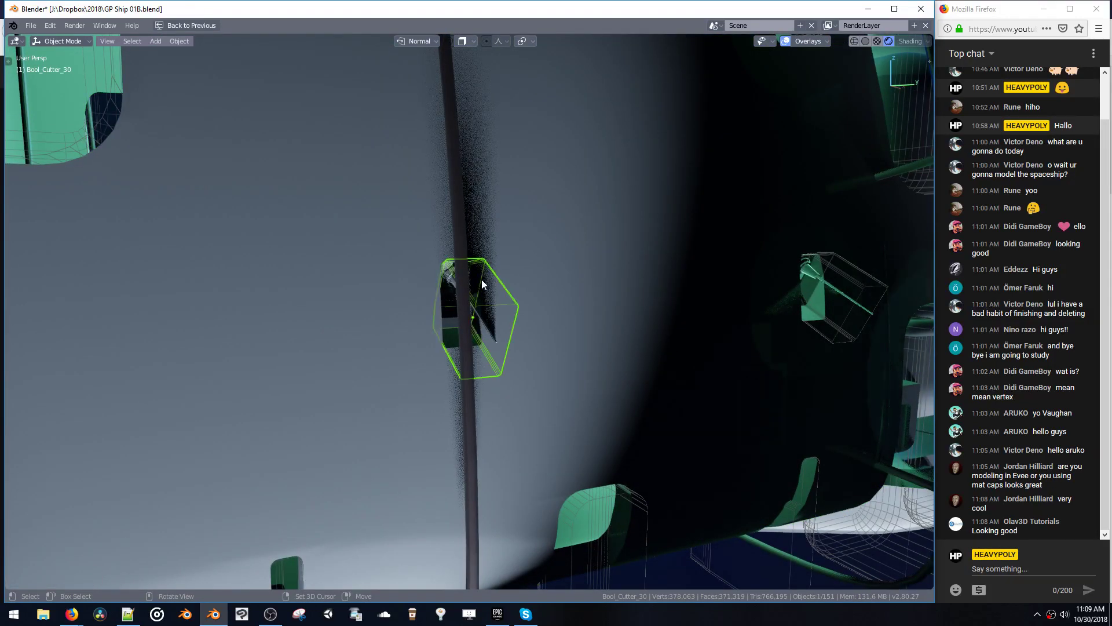
middle_click_drag(475, 317, 502, 287)
key("shift+d")
key("y")
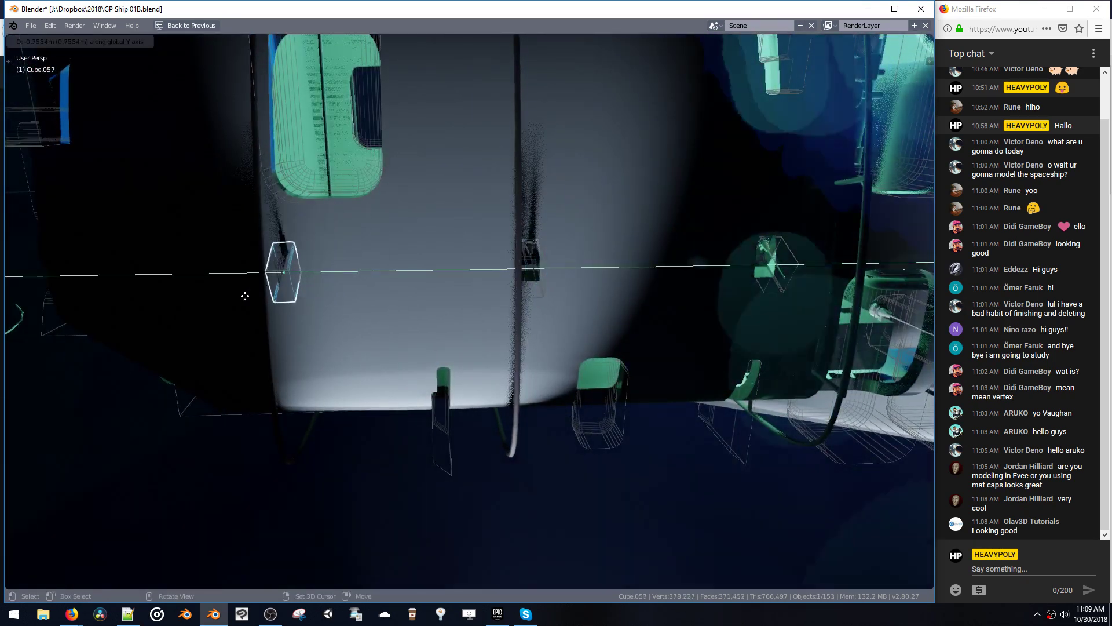
left_click(242, 297)
- Adjust the newest handle and cutter's placement along global Y below the large side window
middle_click_drag(242, 297, 371, 255)
key("g")
key("y")
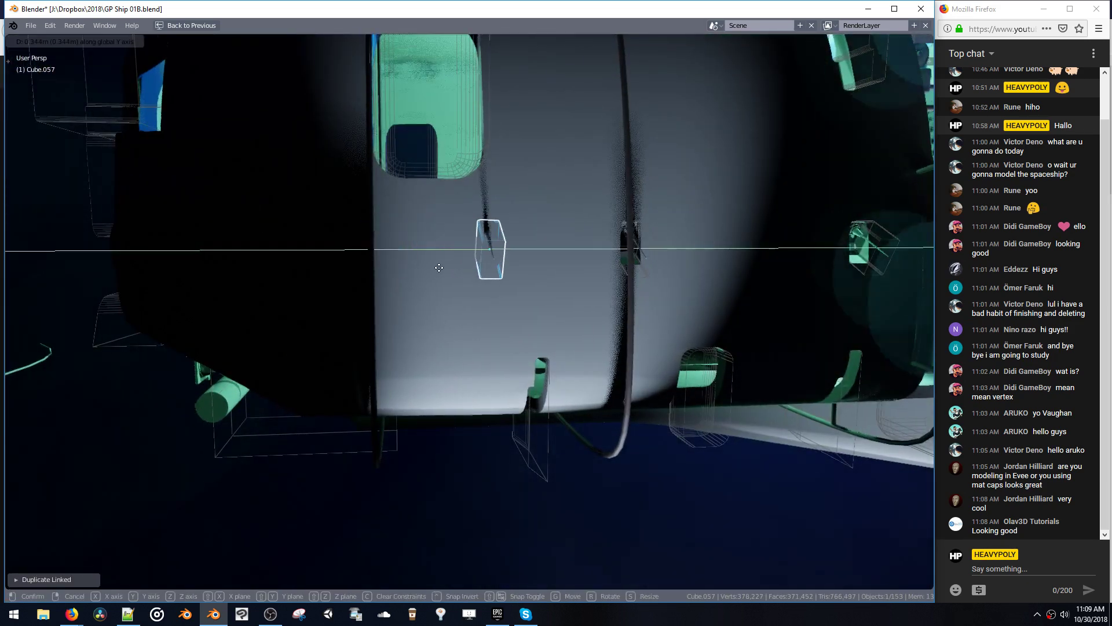
left_click(385, 263)
middle_click_drag(385, 263, 405, 245)
left_click(508, 250)
key("g")
key("y")
left_click(522, 274)
- Subtract the newest box cutter from the hull with Live Subtract to open the recess below the window
left_click(418, 245)
left_click(444, 220, "shift")
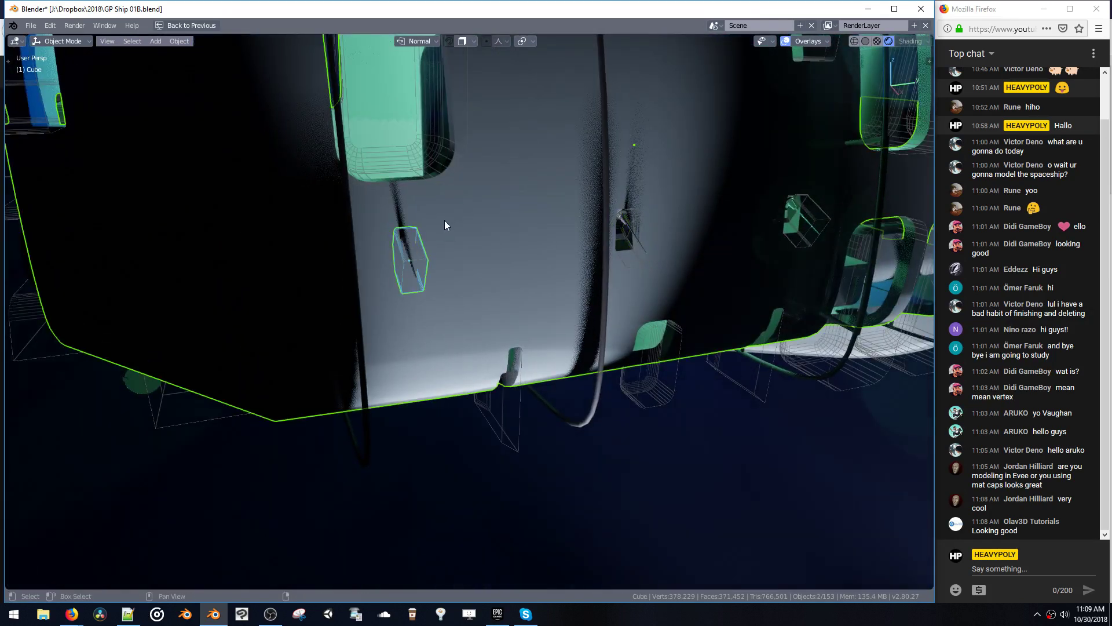
key("ctrl+b")
left_click(516, 225)
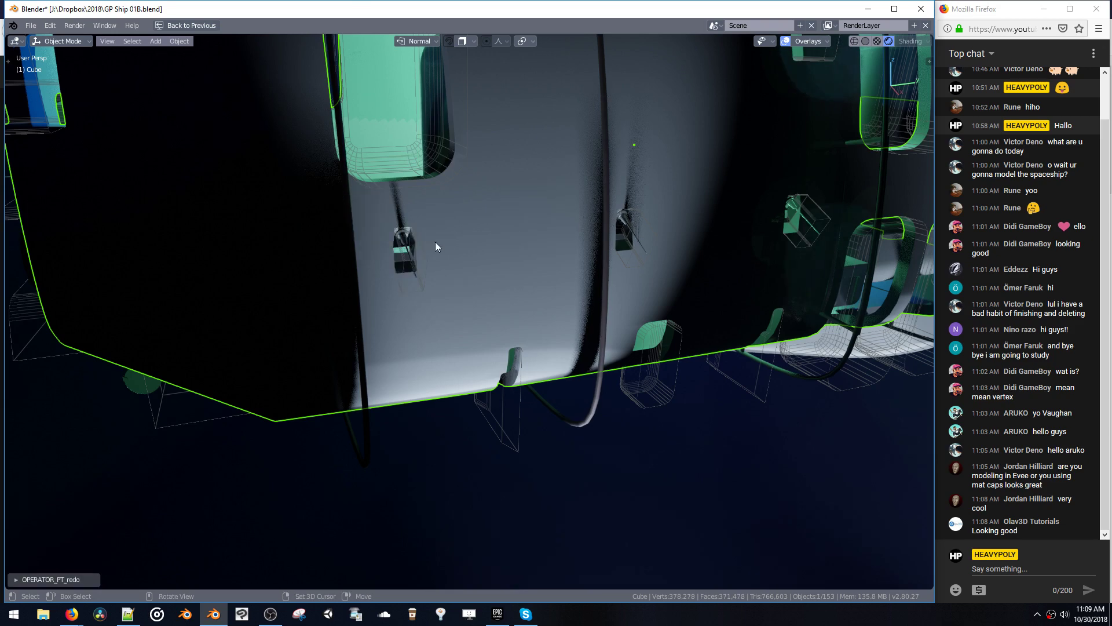
- Hide all boolean cutters and check the row of recessed handles on the rendered hull
middle_click_drag(436, 242, 360, 168)
key("ctrl+b")
left_click(376, 71)
middle_click_drag(424, 107, 386, 231)
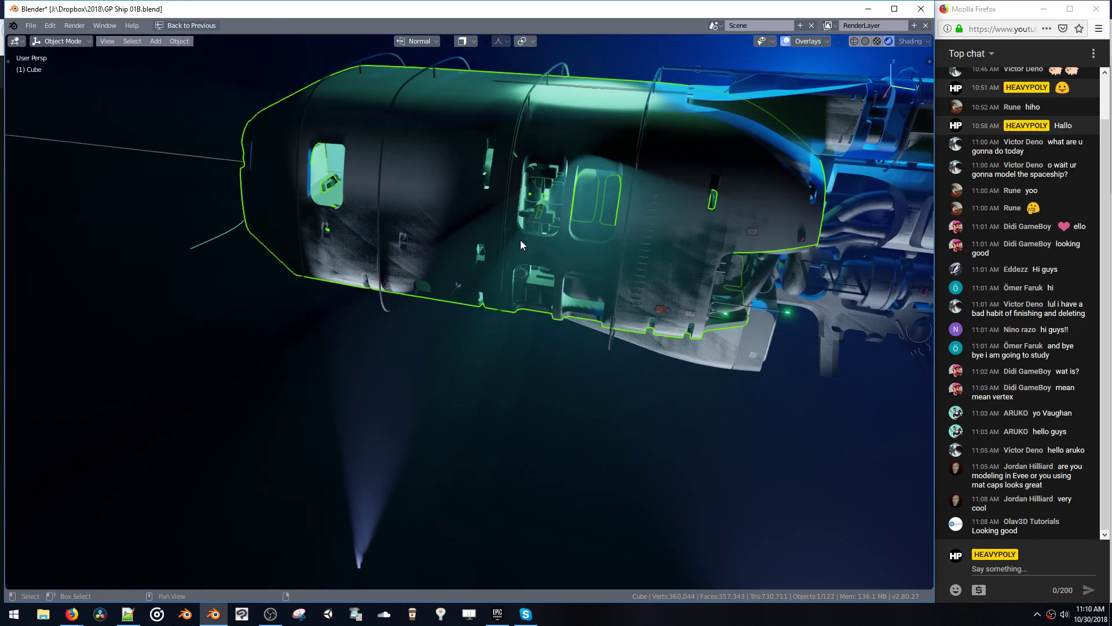
middle_click_drag(521, 244, 377, 294, "shift")
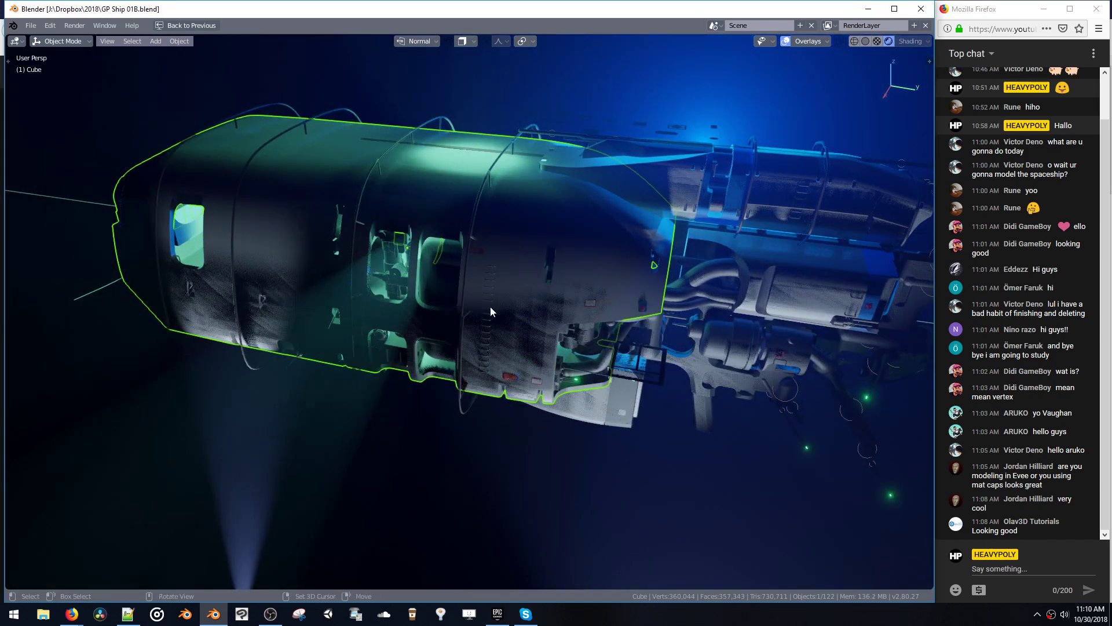
- View the ship in material preview and wireframe, switch to solid shading, and deselect all objects
key("z")
left_click(454, 229)
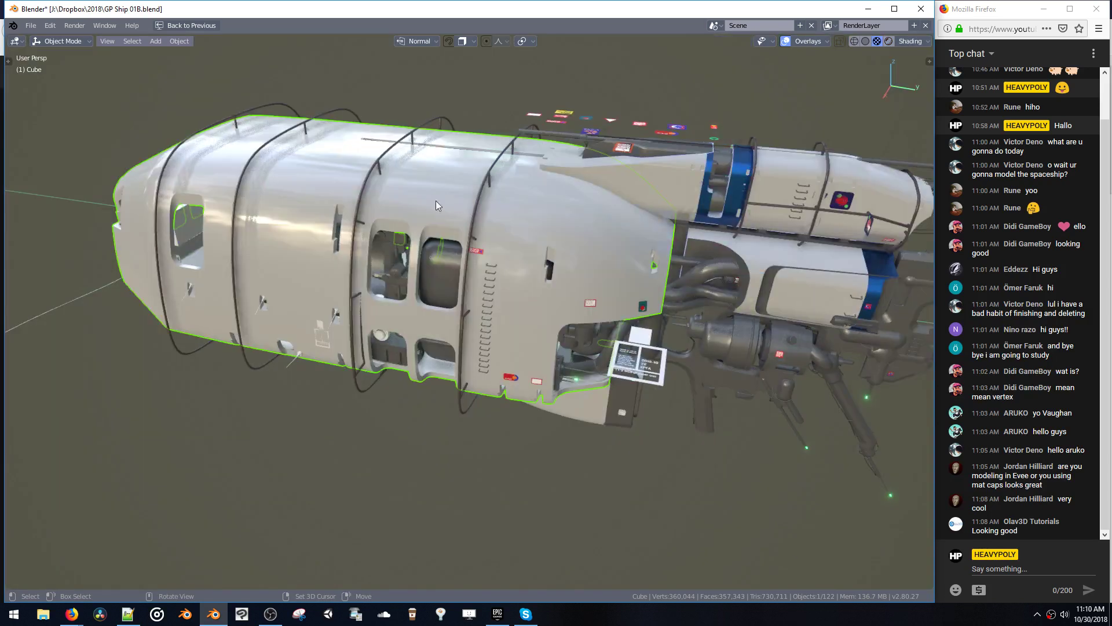
key("z")
left_click(404, 193)
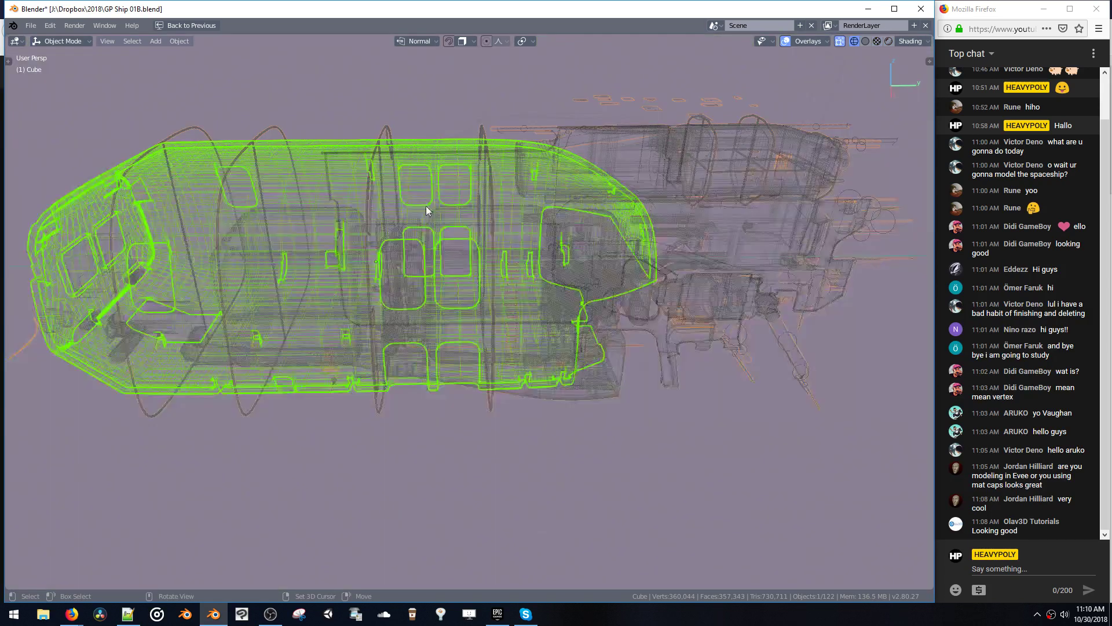
key("z")
left_click(381, 169)
mouse_move(378, 169)
middle_mouse_down()
mouse_move(437, 208)
mouse_move(400, 172)
mouse_move(415, 109)
mouse_move(405, 199)
mouse_move(418, 255)
mouse_move(371, 221)
middle_mouse_up()
key("a")
key("a")
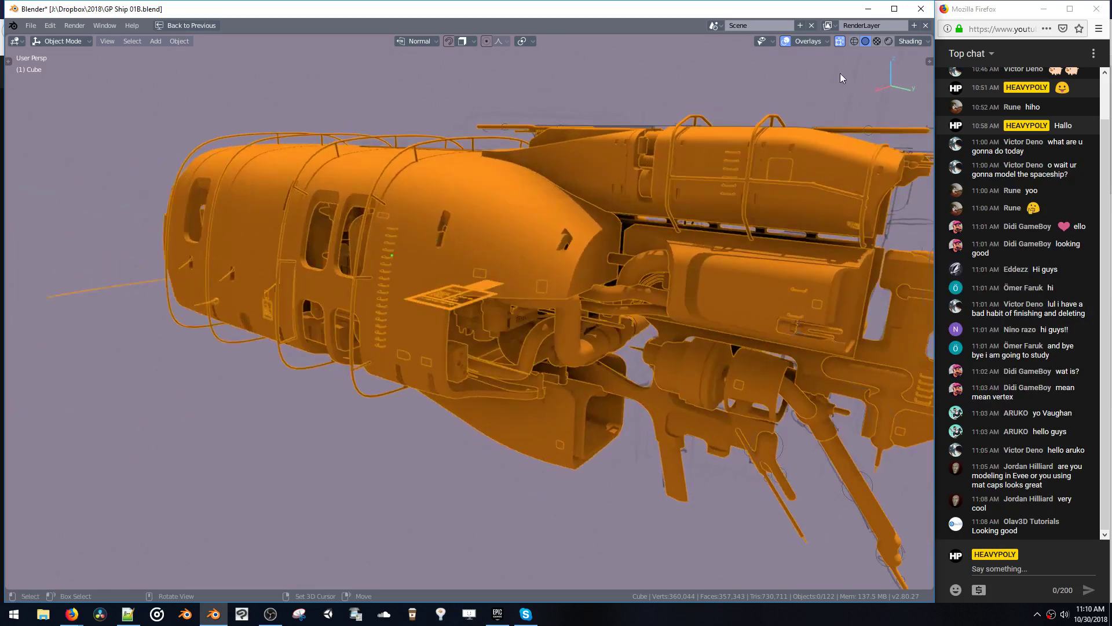
- Set the solid shading's outline colour to white
left_click(907, 42)
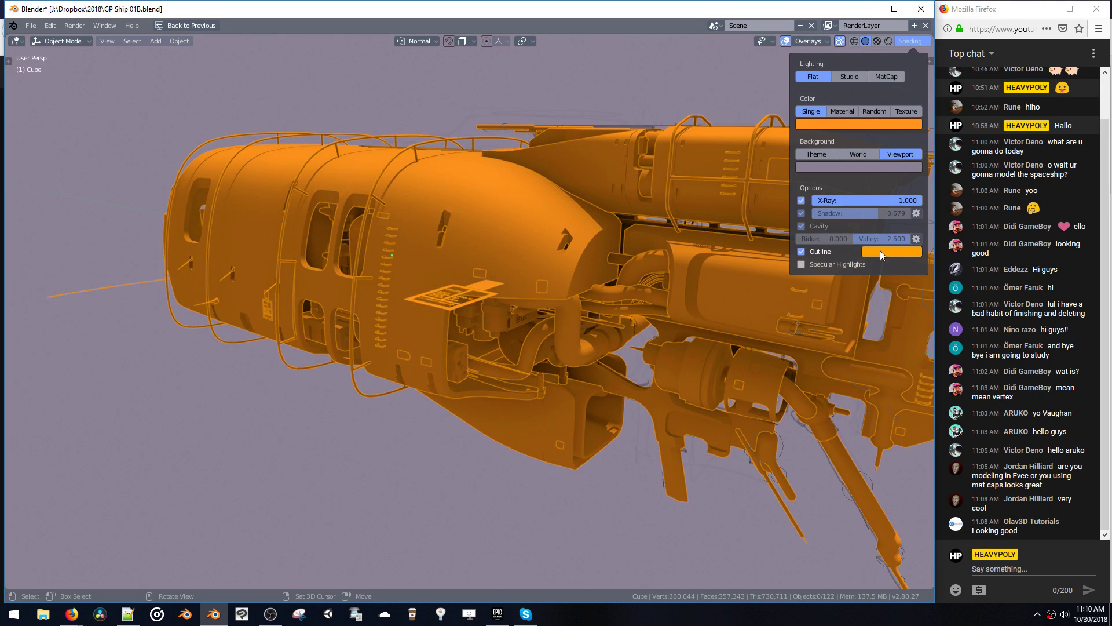
left_click(881, 251)
left_click_drag(860, 142, 837, 128)
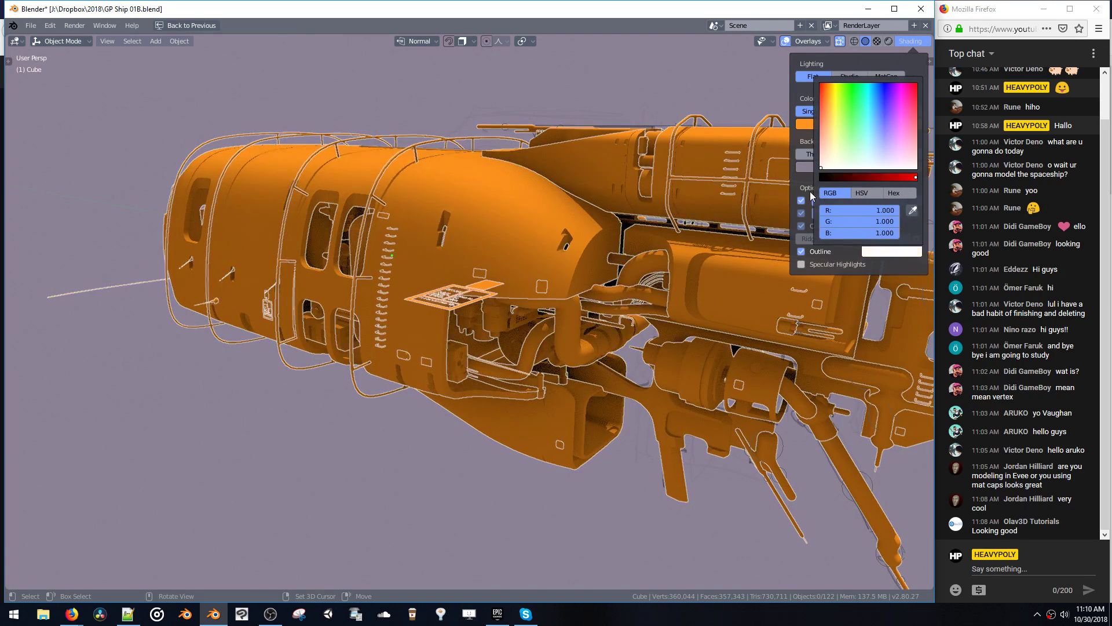
mouse_move(666, 231)
middle_mouse_down()
mouse_move(607, 233)
mouse_move(380, 175)
mouse_move(574, 187)
mouse_move(666, 173)
middle_mouse_up()
- Compare the solid view with and without outlines and leave the Outline option off
left_click(910, 42)
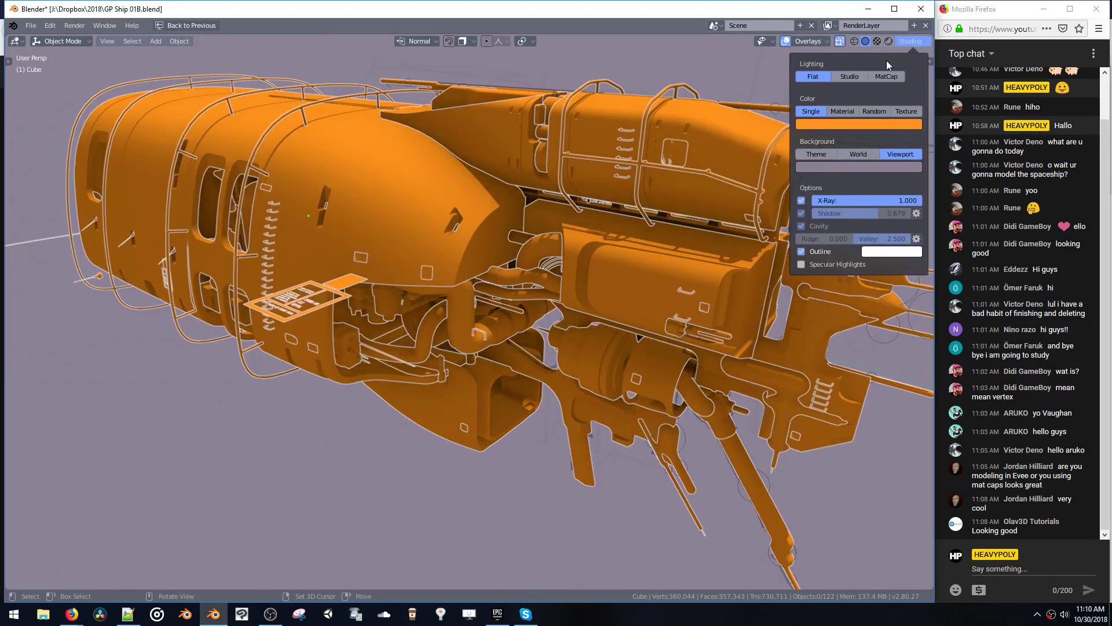
left_click(802, 252)
left_click(803, 252)
left_click(802, 251)
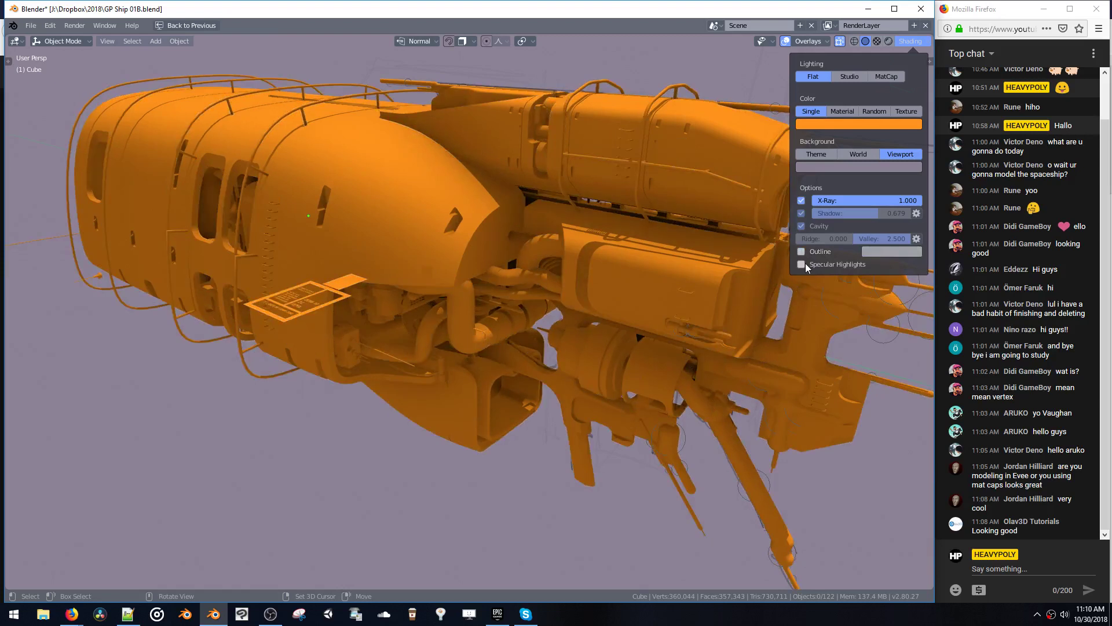
- Try Specular Highlights on the solid view, leave them off, and disable Shadow
left_click(802, 264)
left_click(802, 265)
left_click(802, 265)
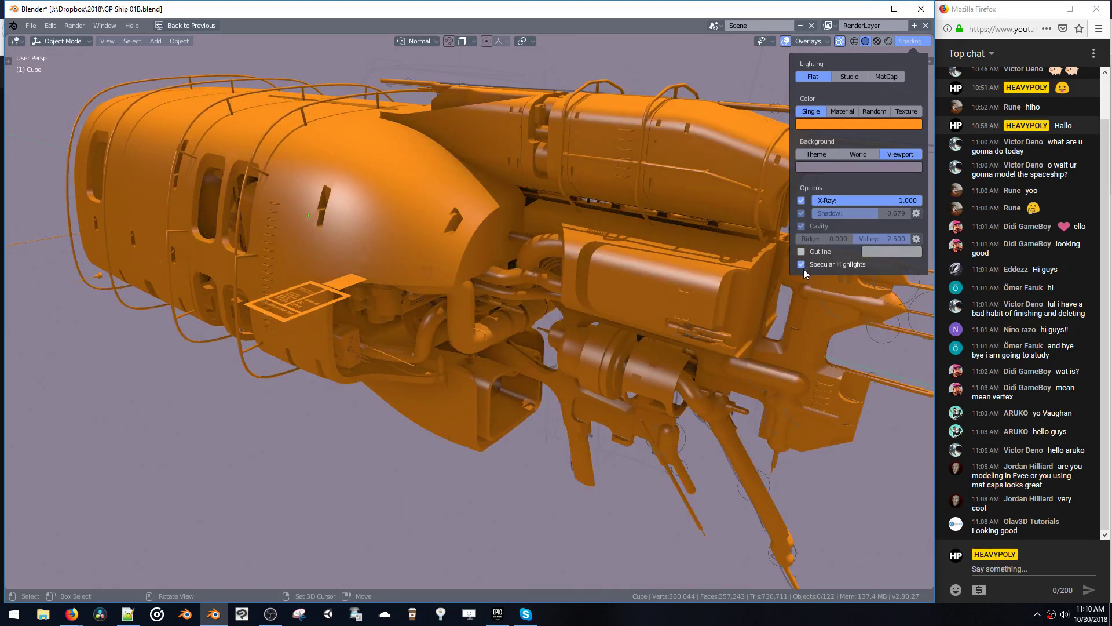
left_click(802, 265)
left_click(802, 214)
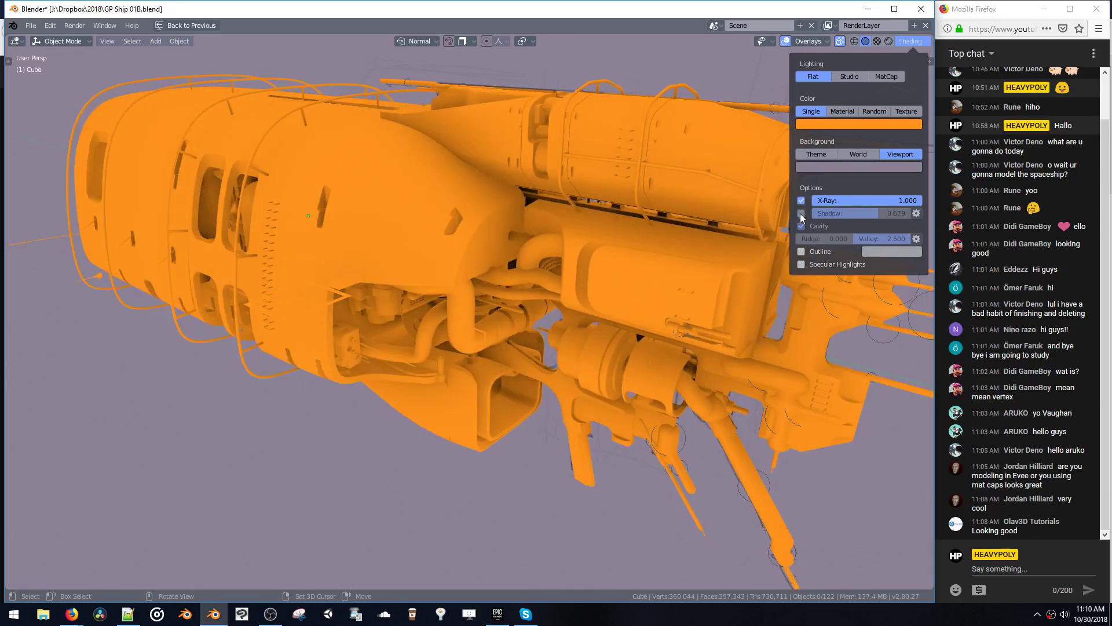
- Turn on Shadow for the solid view and adjust its light direction and shadow shift
left_click(802, 214)
left_click(802, 214)
left_click(802, 214)
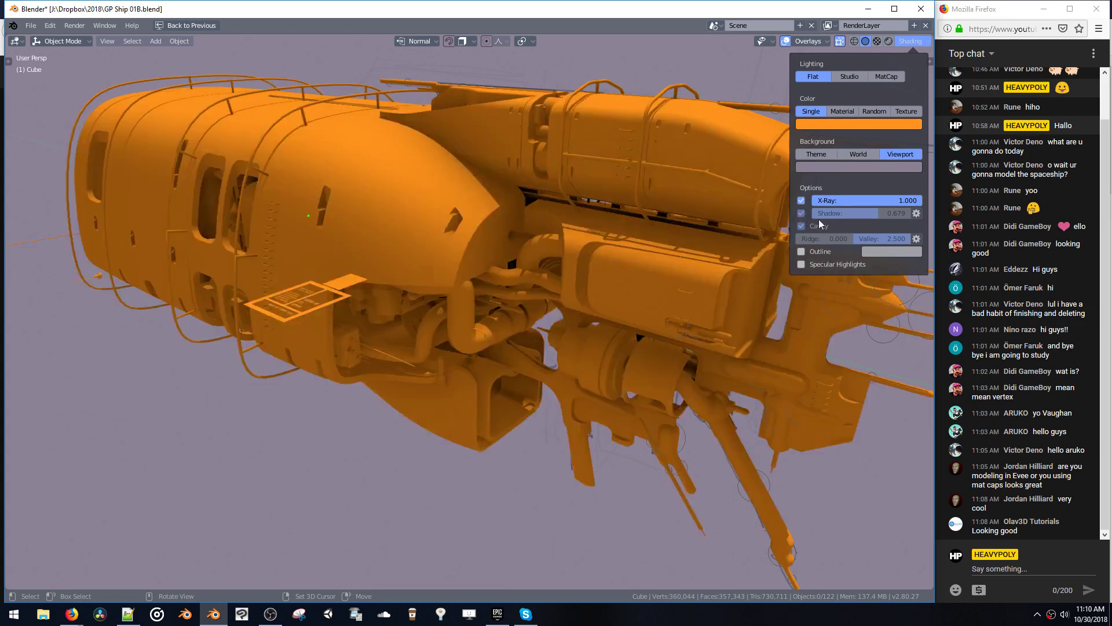
mouse_move(851, 234)
left_mouse_down()
mouse_move(920, 232)
mouse_move(908, 230)
left_mouse_up()
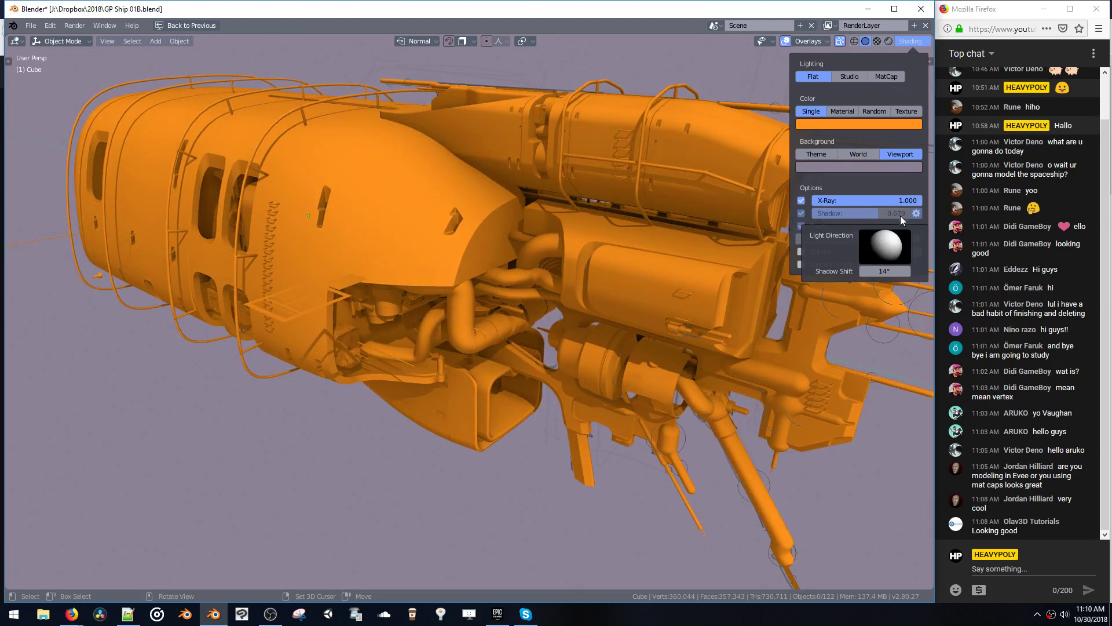
left_click_drag(892, 270, 1107, 256)
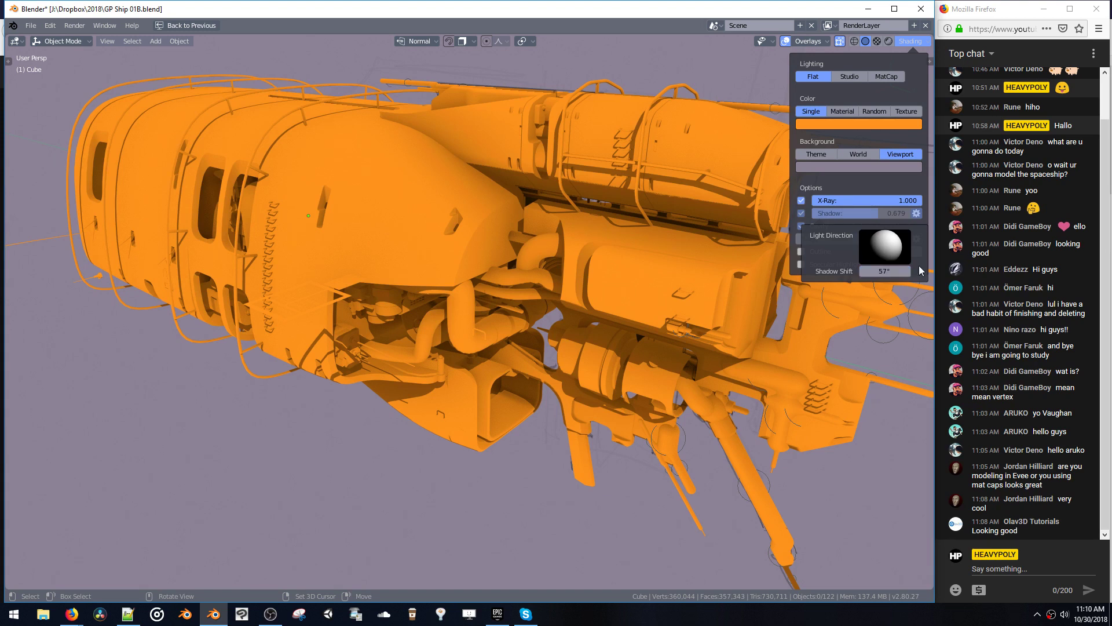
left_click_drag(944, 268, 683, 275)
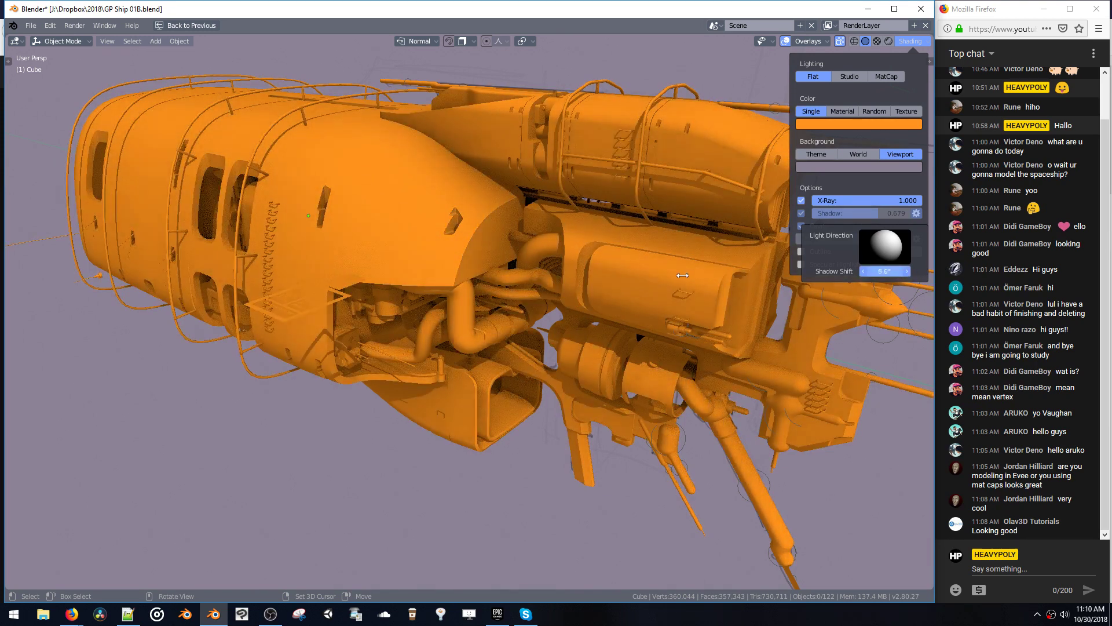
mouse_move(593, 281)
left_mouse_down()
mouse_move(650, 279)
mouse_move(572, 279)
left_mouse_up()
left_click_drag(465, 261, 464, 261)
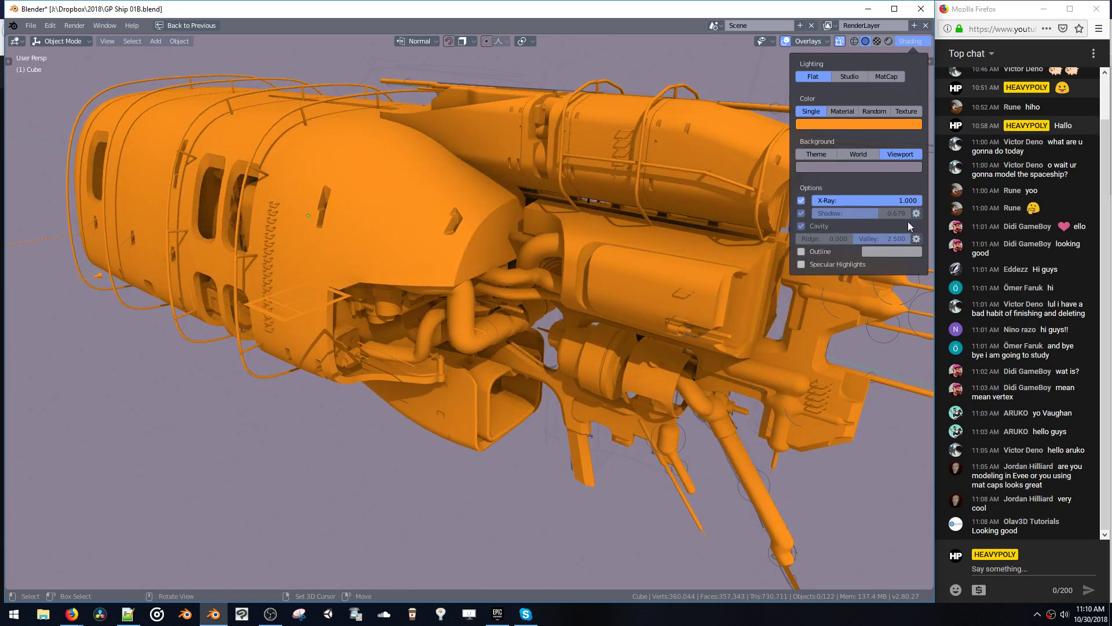
- Turn off X-Ray and compare the ship with and without Shadow and Cavity, leaving both options on
left_click(801, 201)
left_click(801, 214)
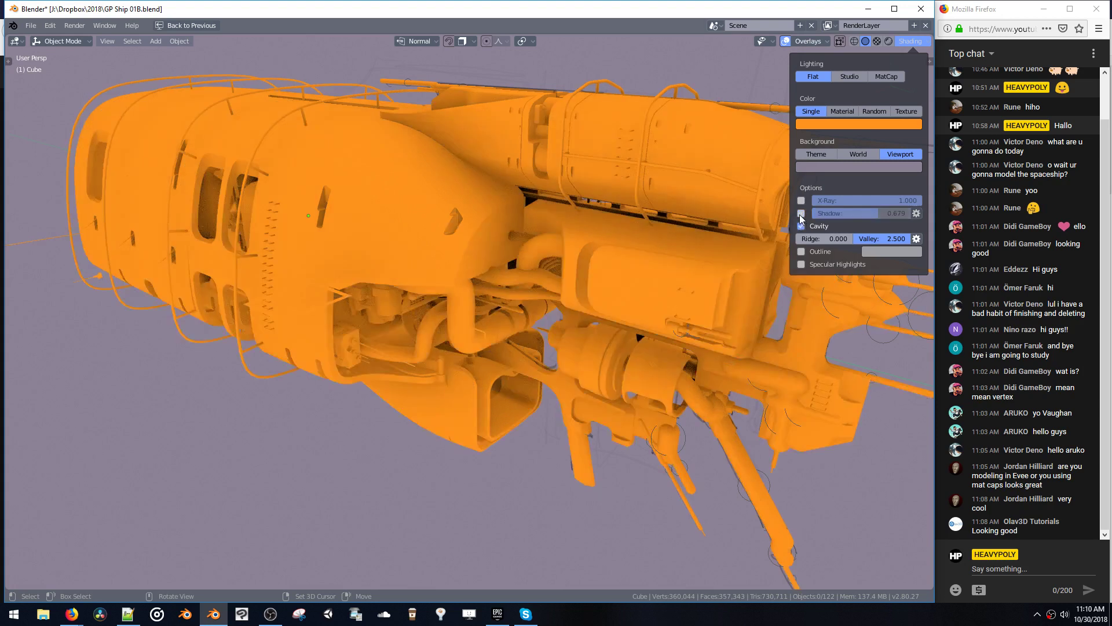
left_click(802, 214)
left_click(802, 227)
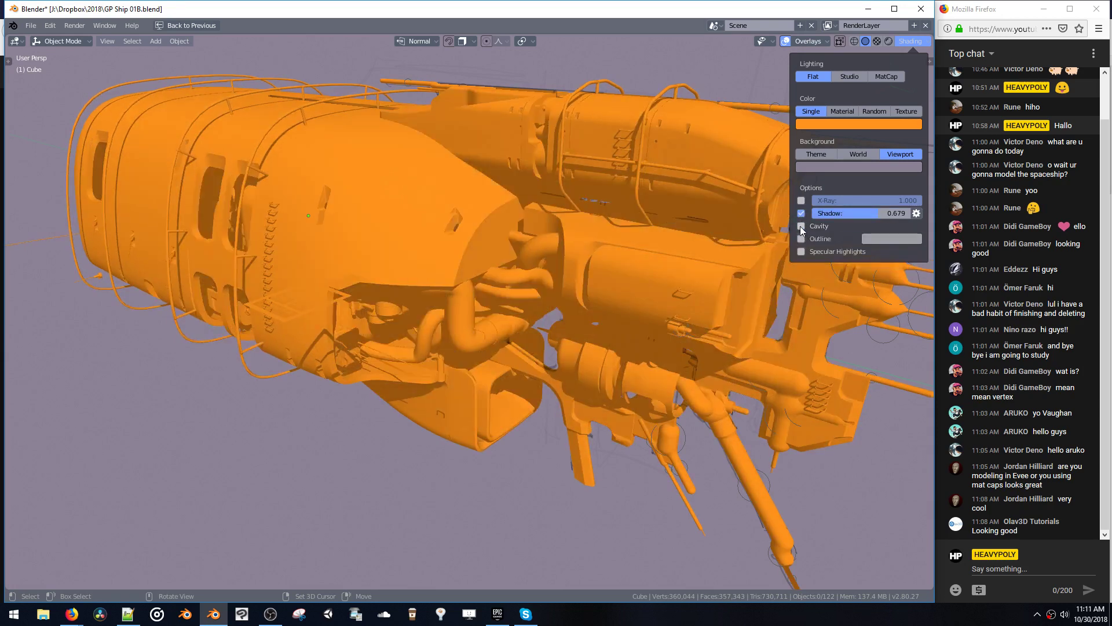
middle_click_drag(551, 191, 594, 190)
left_click(902, 43)
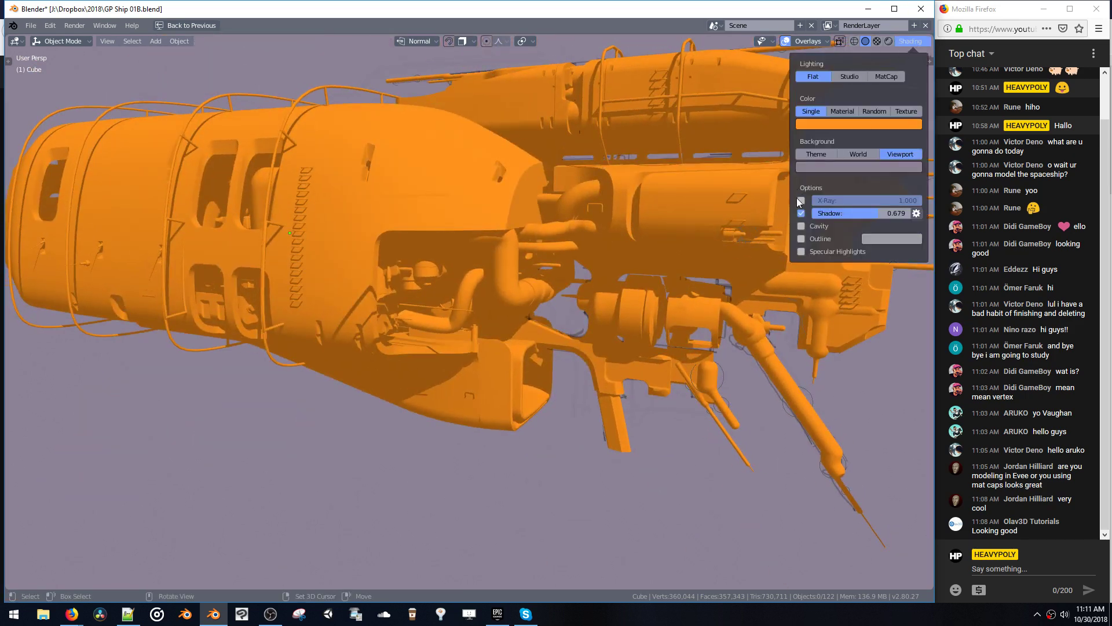
left_click(801, 227)
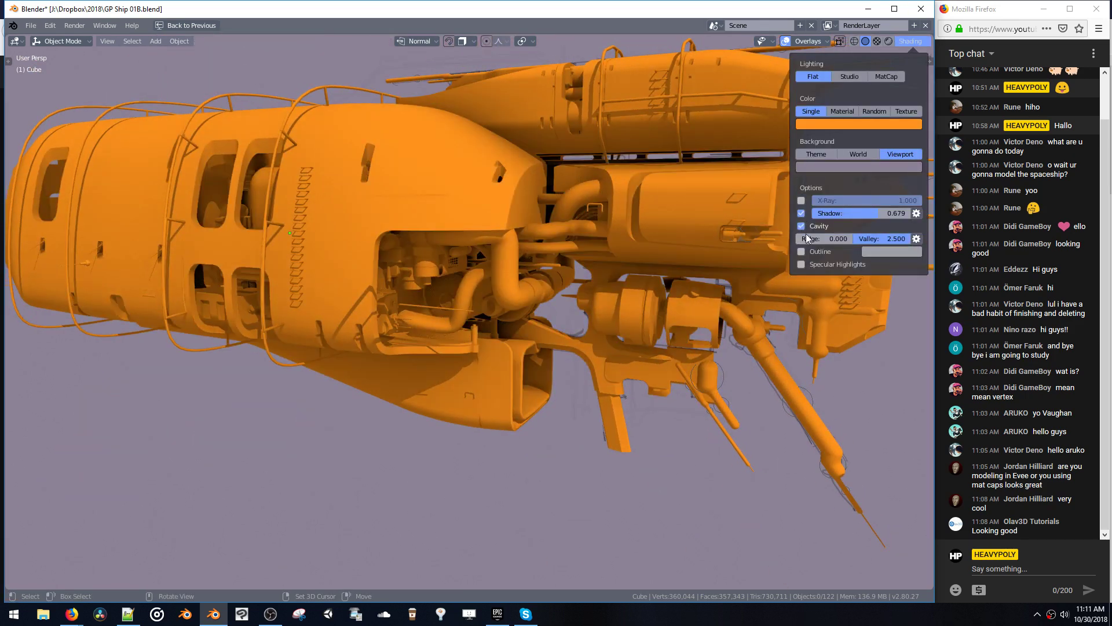
- Try adjusting the Cavity ridge, valley and distance settings
mouse_move(829, 239)
left_mouse_down()
mouse_move(818, 238)
mouse_move(881, 239)
mouse_move(766, 234)
left_mouse_up()
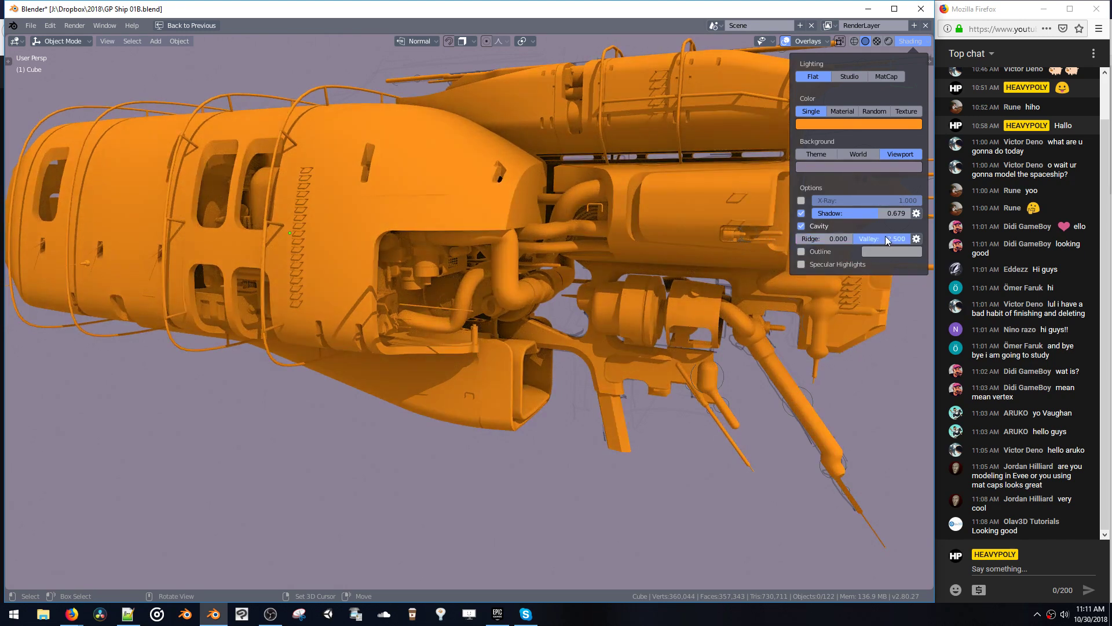
mouse_move(885, 239)
left_mouse_down()
mouse_move(834, 240)
mouse_move(925, 239)
left_mouse_up()
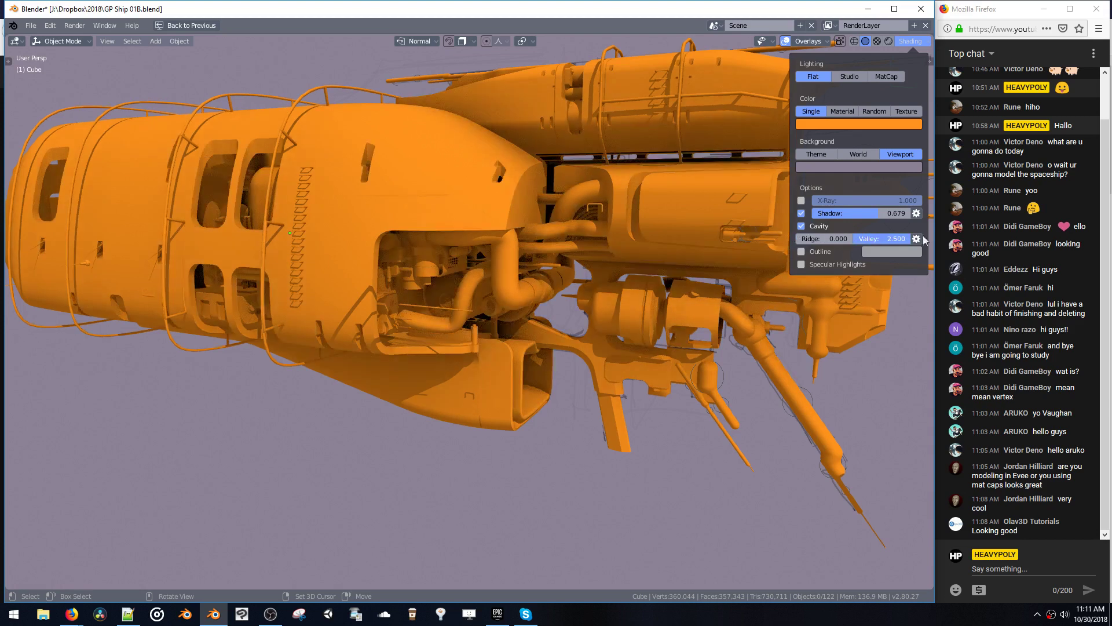
left_click(918, 239)
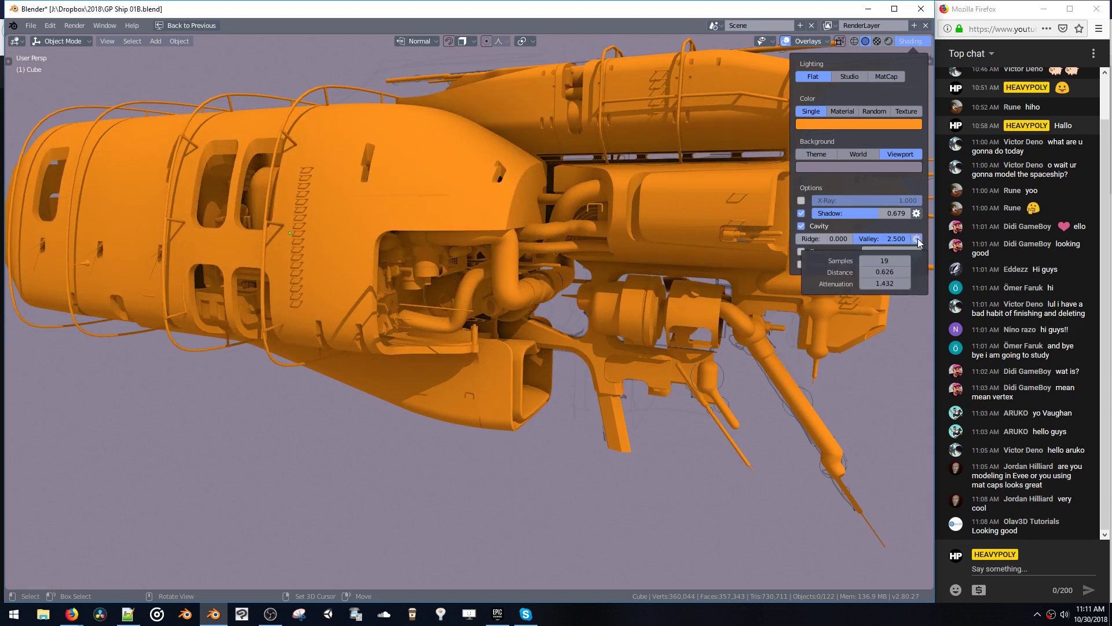
left_click(918, 239)
left_click(918, 238)
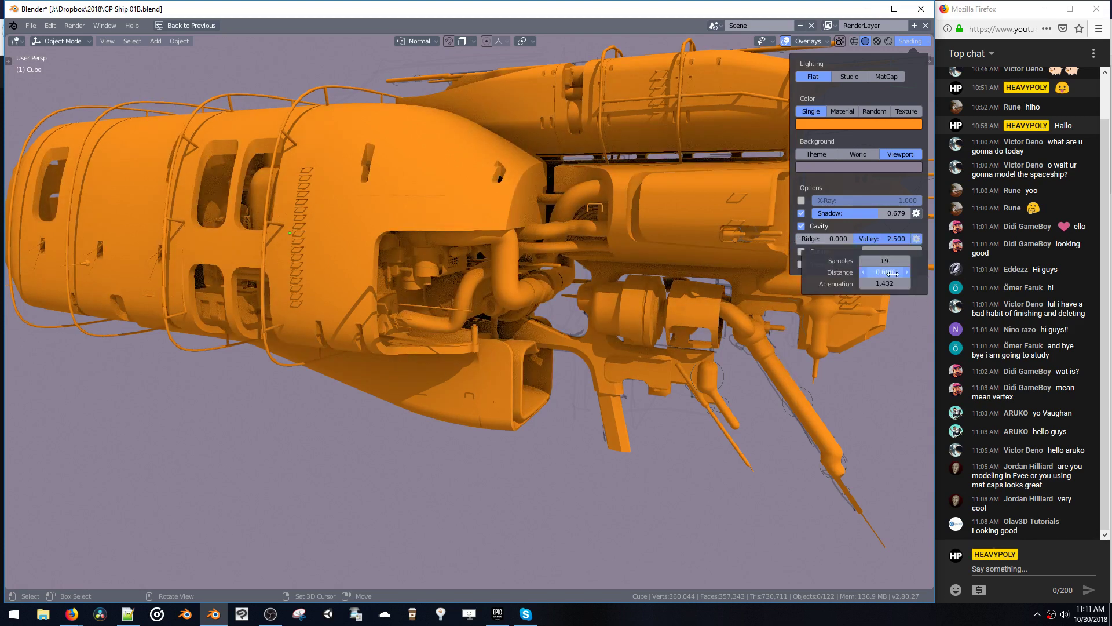
mouse_move(893, 274)
left_mouse_down()
mouse_move(925, 274)
mouse_move(894, 278)
left_mouse_up()
- Duplicate the three interior pieces behind the mid-hull windows and move the copies along Y behind the front window
mouse_move(495, 268)
middle_mouse_down()
mouse_move(456, 305)
mouse_move(376, 329)
mouse_move(424, 301)
mouse_move(405, 301)
mouse_move(421, 279)
mouse_move(401, 269)
mouse_move(408, 241)
mouse_move(339, 249)
mouse_move(367, 262)
mouse_move(392, 226)
mouse_move(422, 215)
mouse_move(440, 246)
mouse_move(427, 278)
mouse_move(442, 246)
middle_mouse_up()
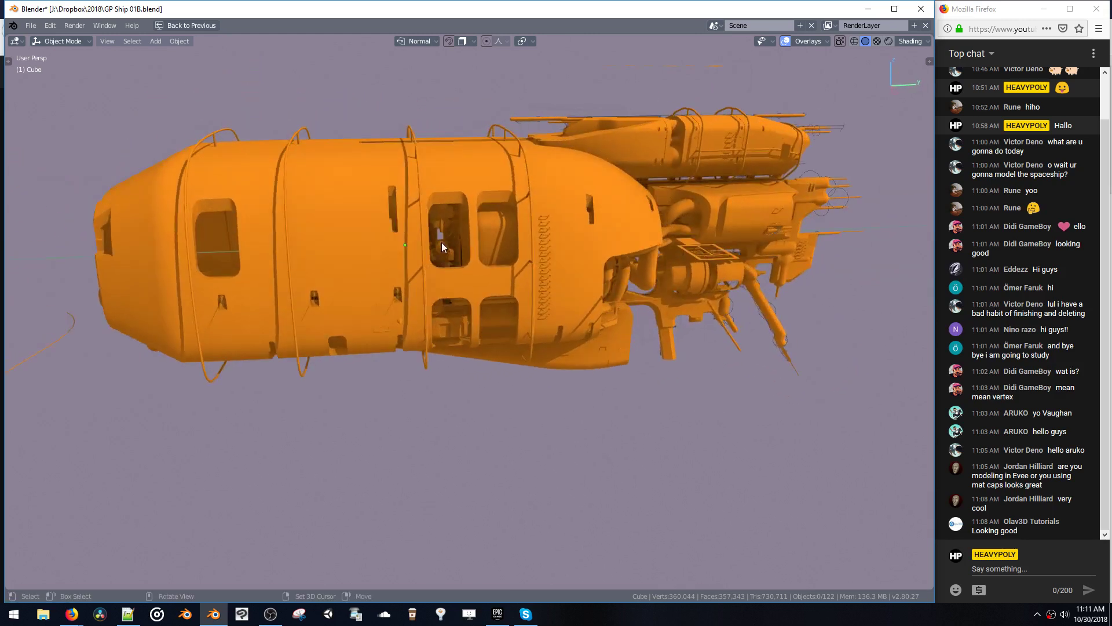
middle_click_drag(209, 253, 439, 126)
scroll(326, 215, "up", 3)
left_click(409, 242, "shift")
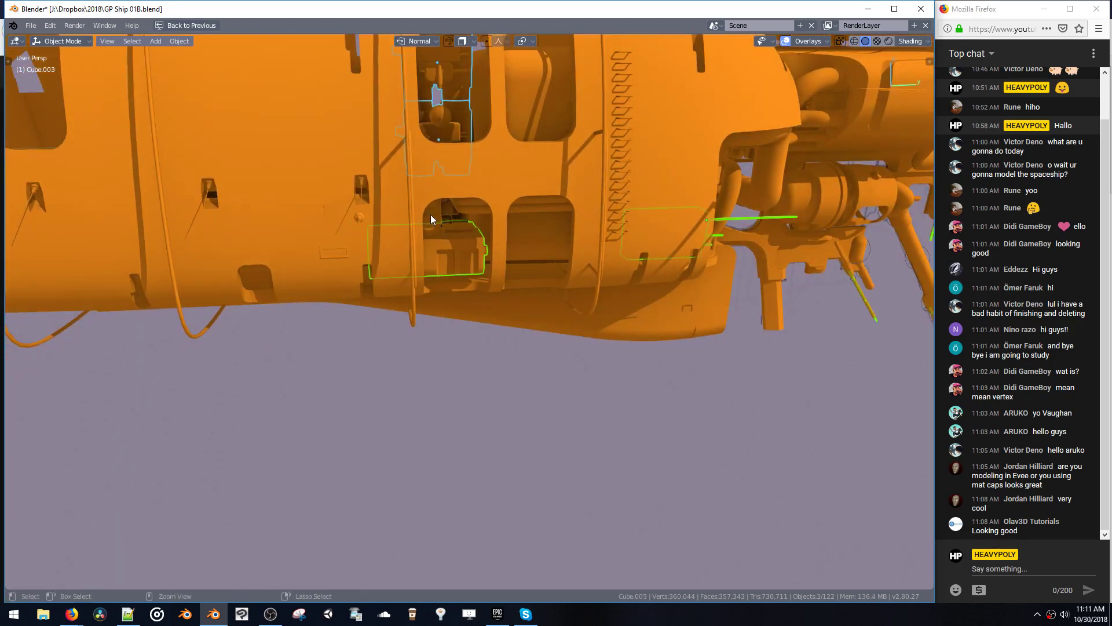
middle_click_drag(431, 215, 414, 218)
left_click(404, 227)
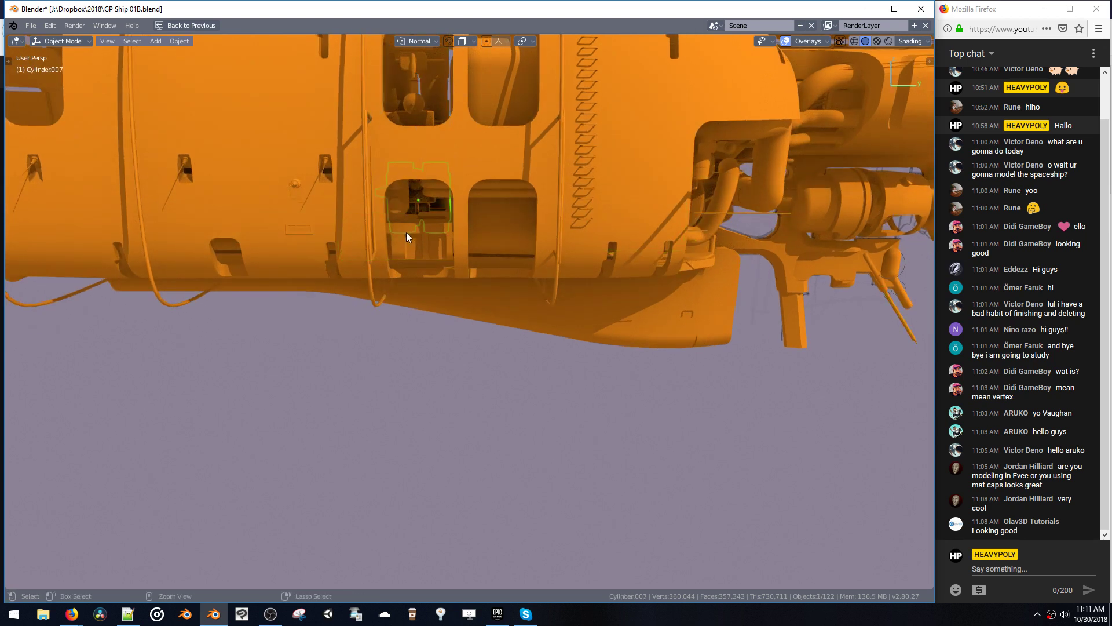
middle_click_drag(410, 150, 409, 244, "shift")
left_click(405, 203, "shift")
left_click(408, 158, "shift")
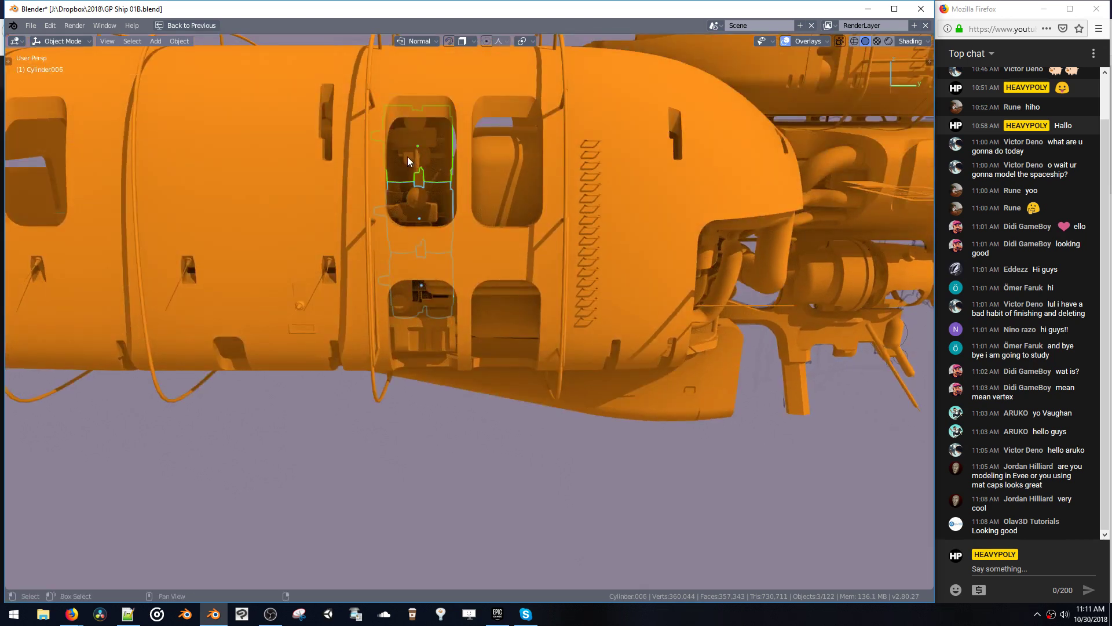
middle_click_drag(408, 157, 449, 234, "ctrl")
key("shift+d")
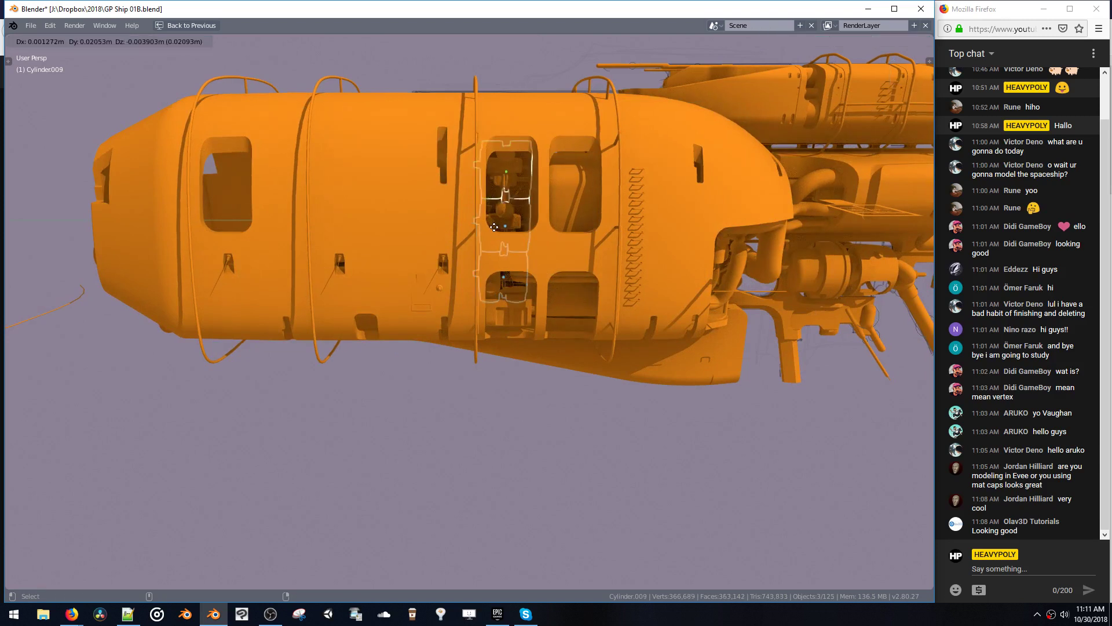
key("y")
left_click(226, 229)
middle_click_drag(227, 230, 335, 175)
key("g")
key("y")
left_click(232, 255)
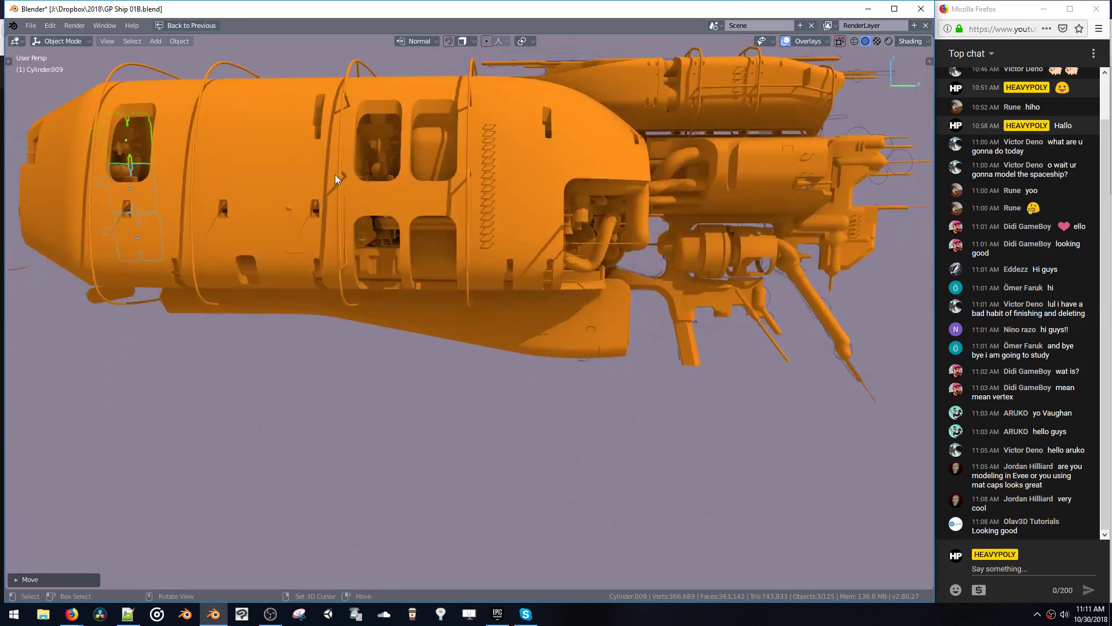
- Make a linked duplicate of the cylindrical engine assembly at the ship's rear and move it to the front window
left_click(708, 260)
middle_click_drag(692, 269, 687, 266)
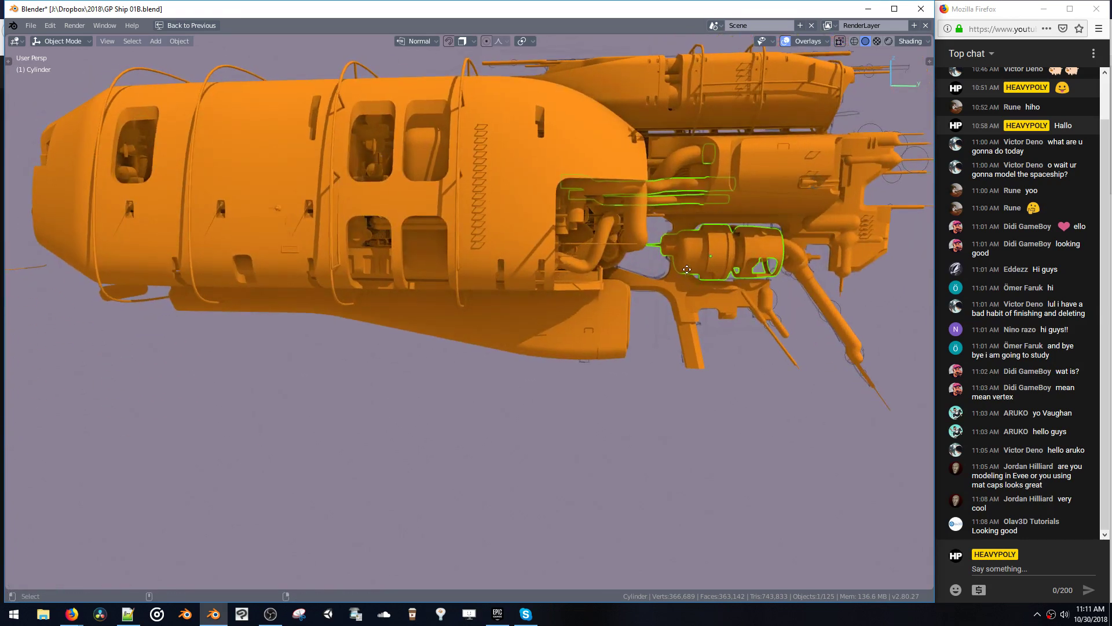
key("alt+d")
key("x")
left_click(151, 224)
middle_click_drag(152, 225, 227, 226)
key("g")
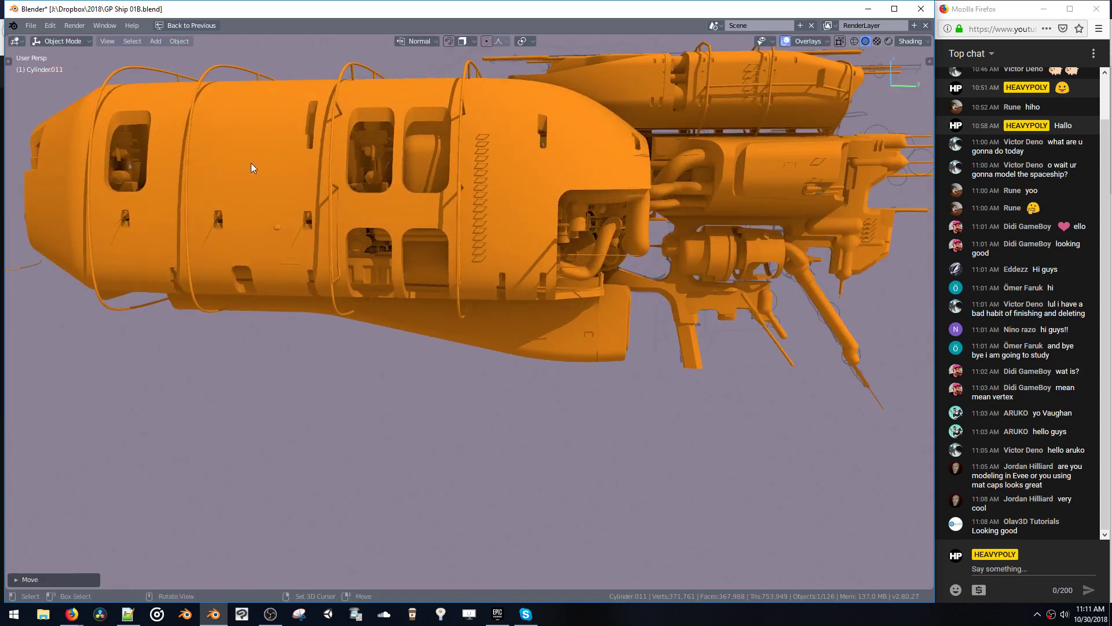
left_click(171, 188)
middle_click_drag(171, 187, 228, 221)
key("g")
left_click(278, 225)
- Reposition the engine duplicate along Y and Z so its parts show inside the front window
key("g")
key("y")
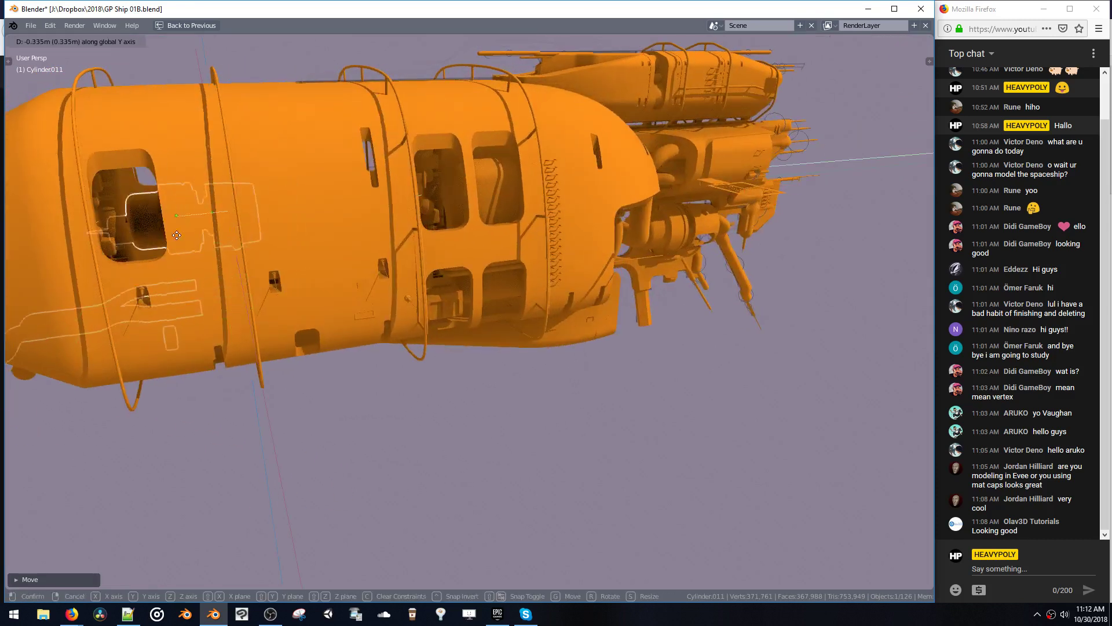
left_click(164, 212)
key("g")
key("z")
left_click(161, 202)
mouse_move(161, 201)
middle_mouse_down()
mouse_move(223, 162)
mouse_move(210, 207)
middle_mouse_up()
key("g")
key("z")
left_click(185, 149)
key("Tab")
left_click(219, 250)
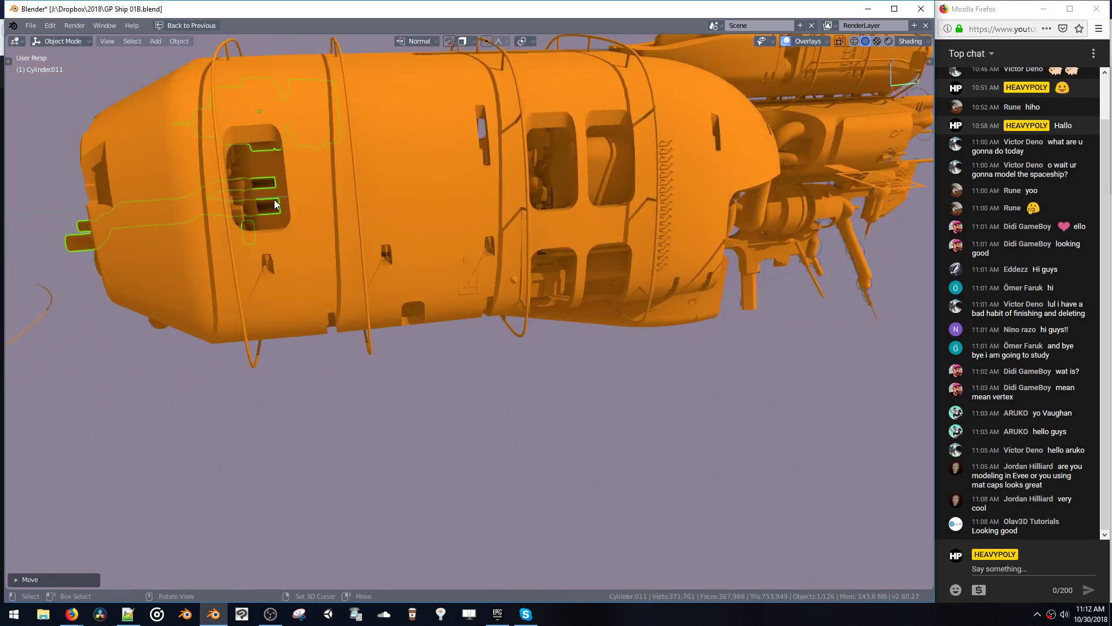
- Restore the multi-editor layout and widen the 3D viewport beside the reference images
key("ctrl+space")
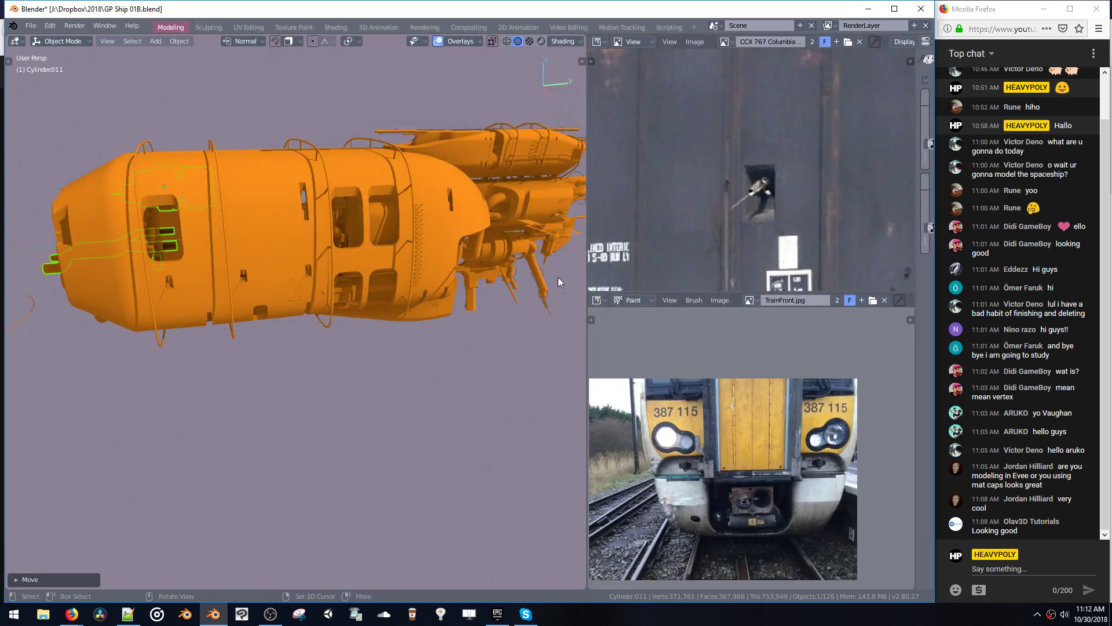
left_click_drag(586, 257, 688, 257)
middle_click_drag(242, 236, 269, 197)
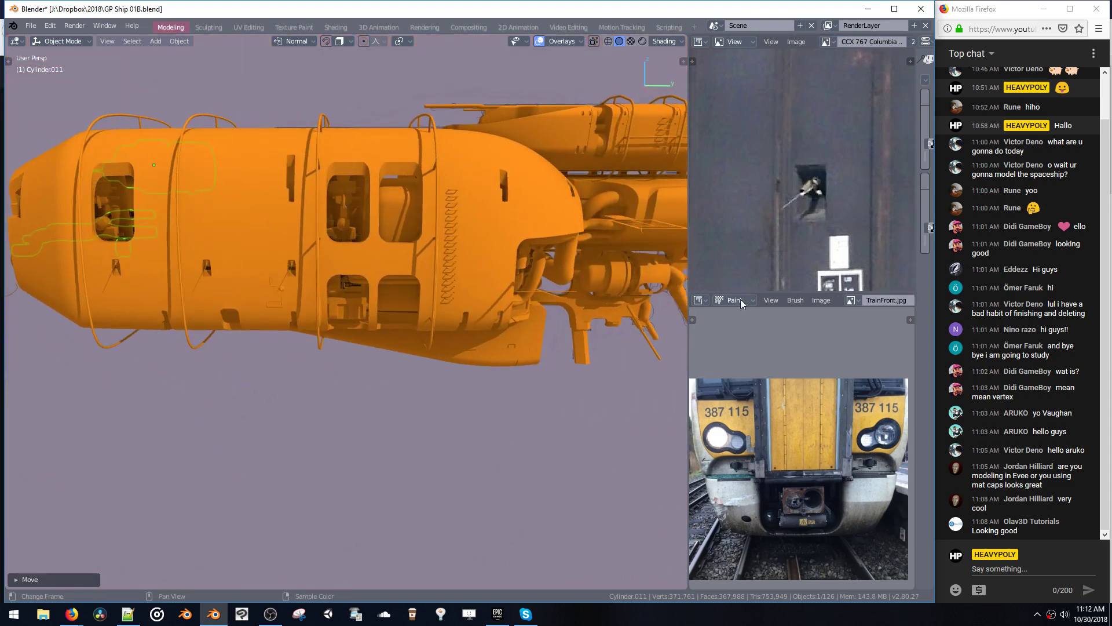
- Try the Properties editor and the Outliner in place of the train reference image, expanding the Objects list
key("ctrl+space")
left_click(777, 309)
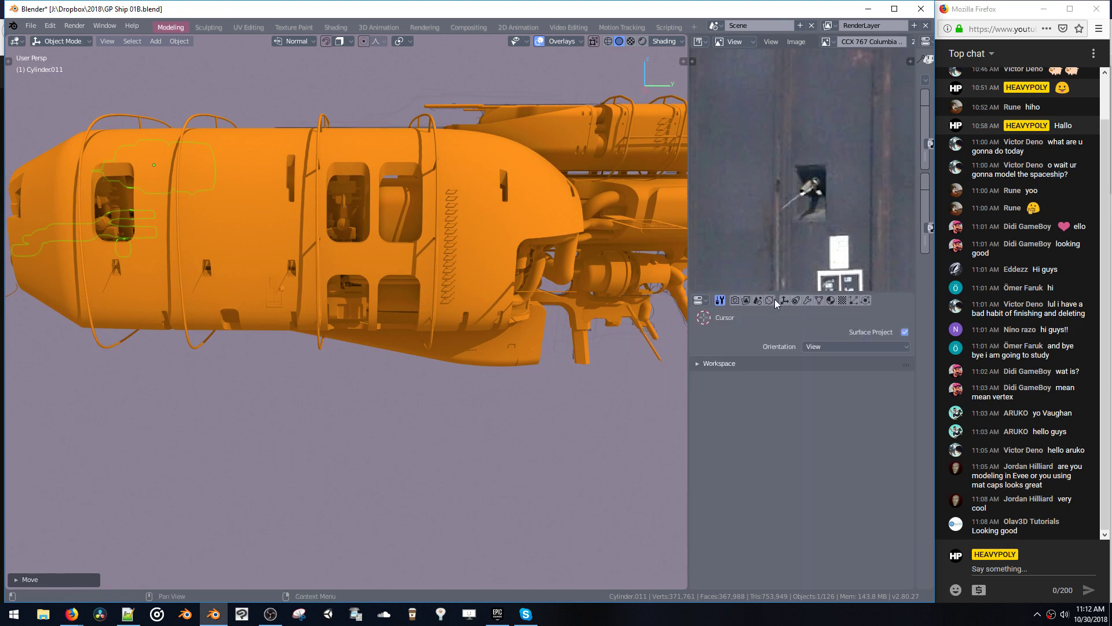
key("ctrl+space")
left_click(814, 399)
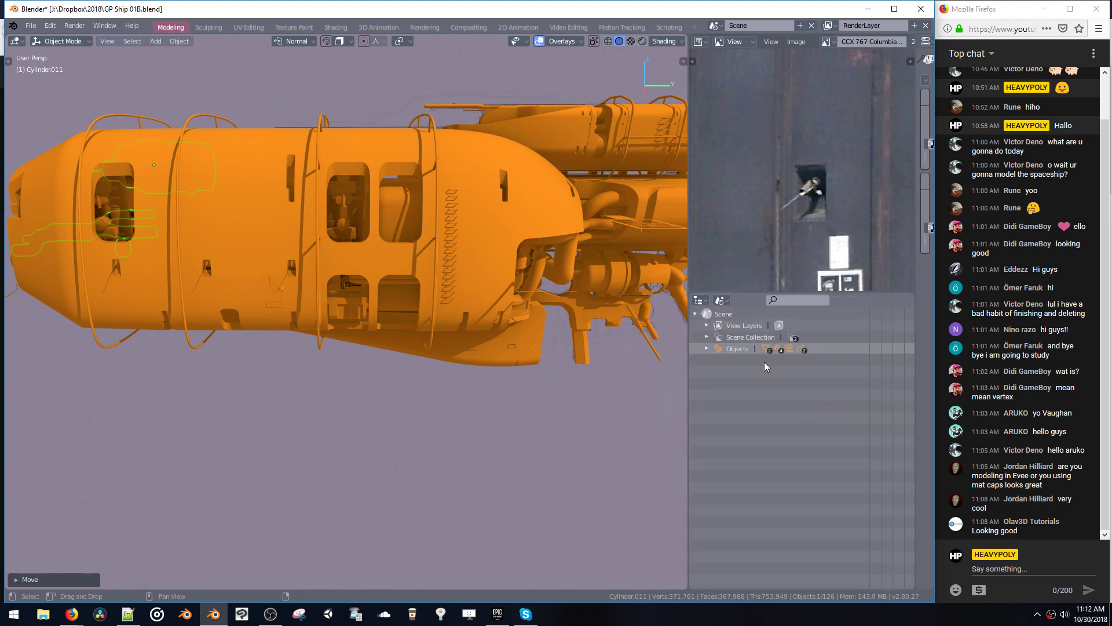
left_click(706, 350)
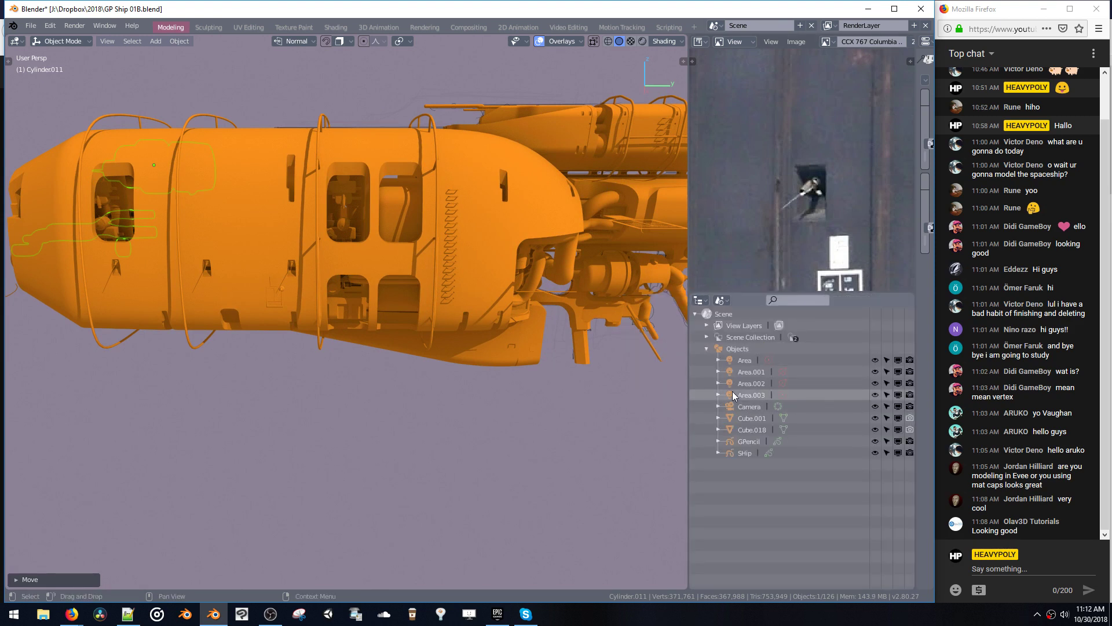
- Switch the Outliner area to the Properties editor and show the engine duplicate's mesh data
key("ctrl+space")
left_click(793, 354)
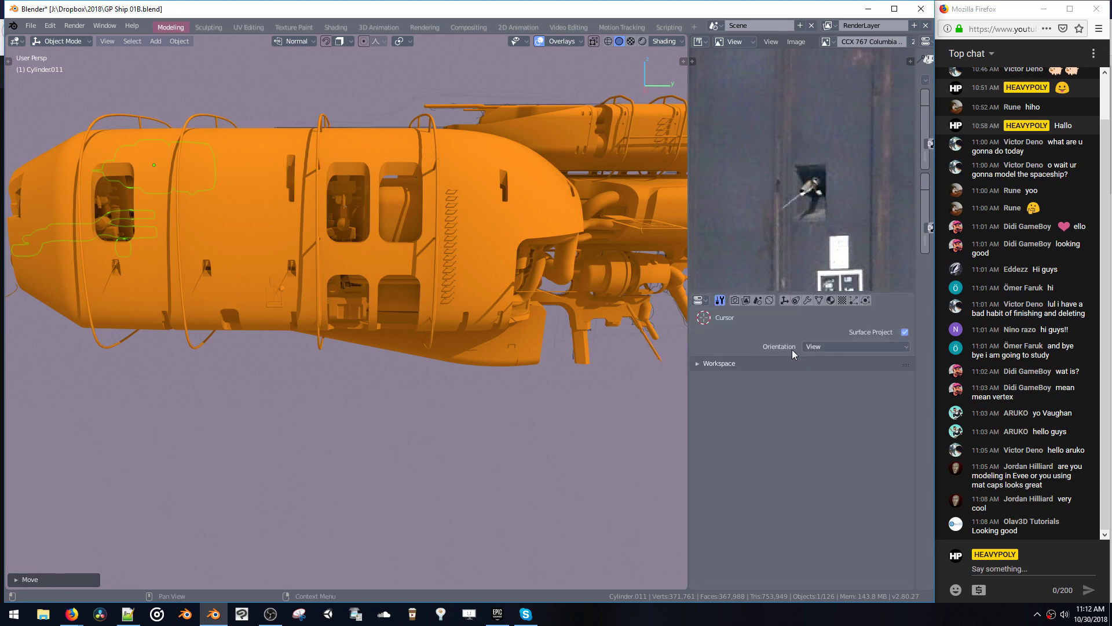
left_click(819, 301)
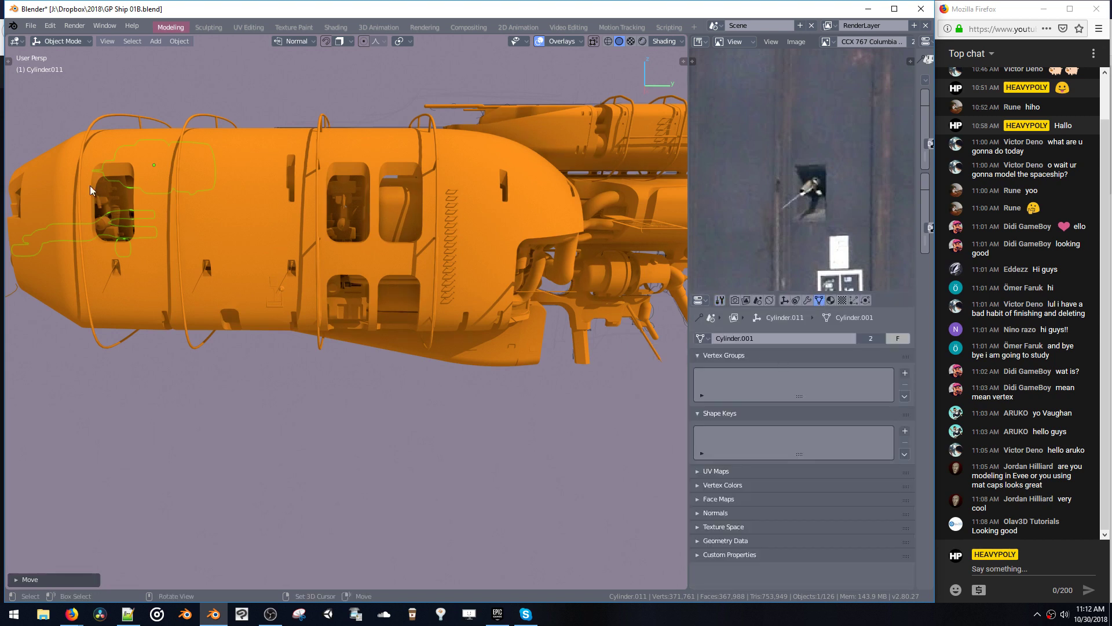
- Extrude a face of the linked engine mesh as a test, undo the extrusion, and return to Object Mode
key("Tab")
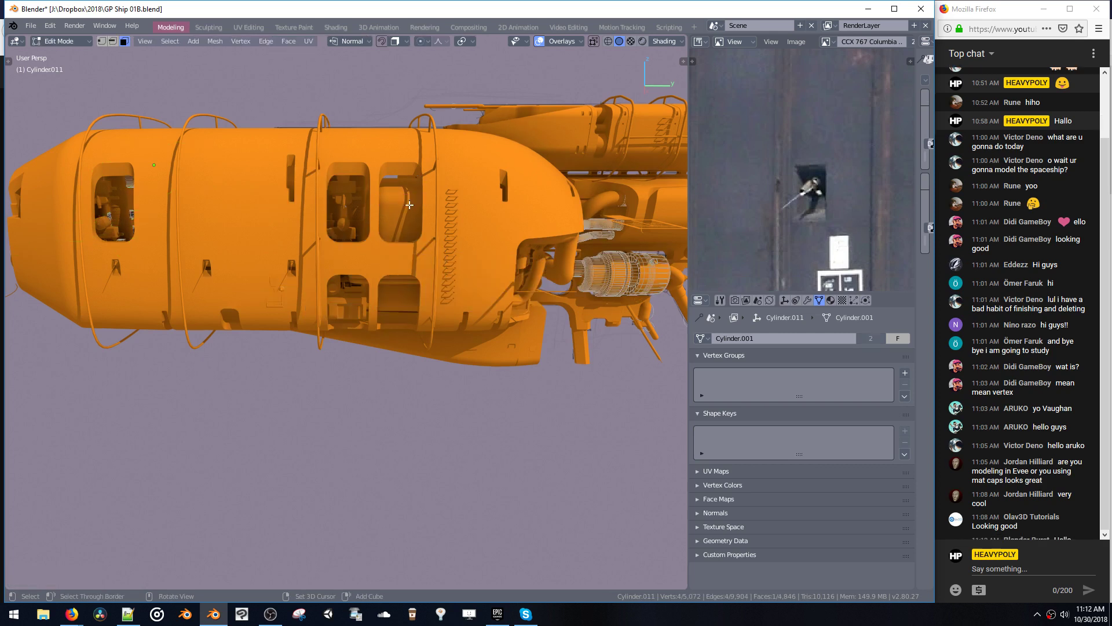
middle_click_drag(328, 249, 199, 166)
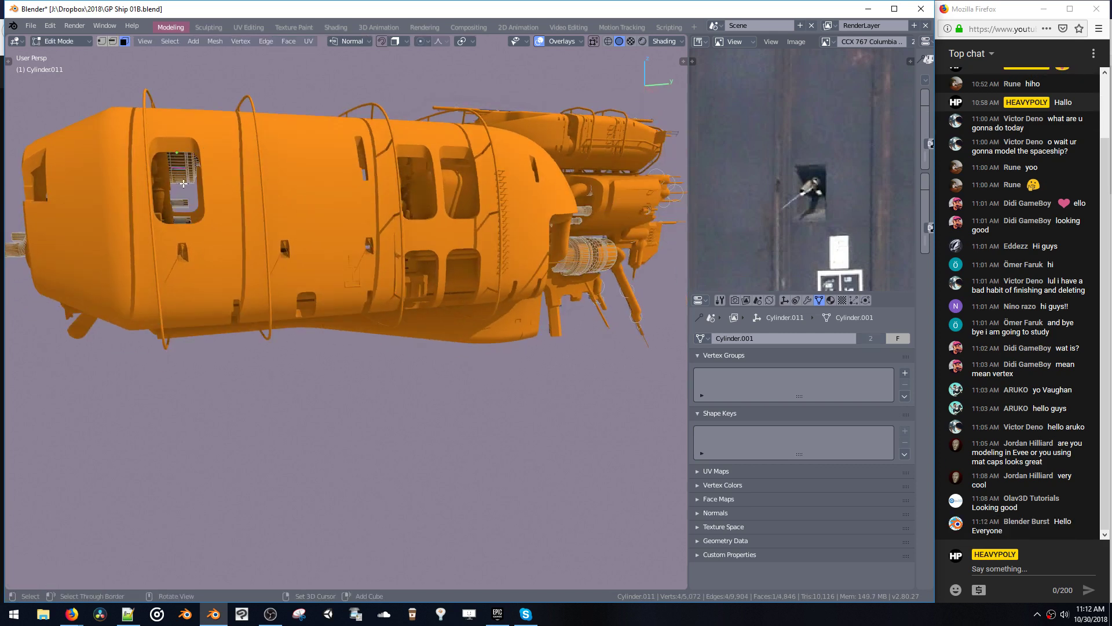
key("e")
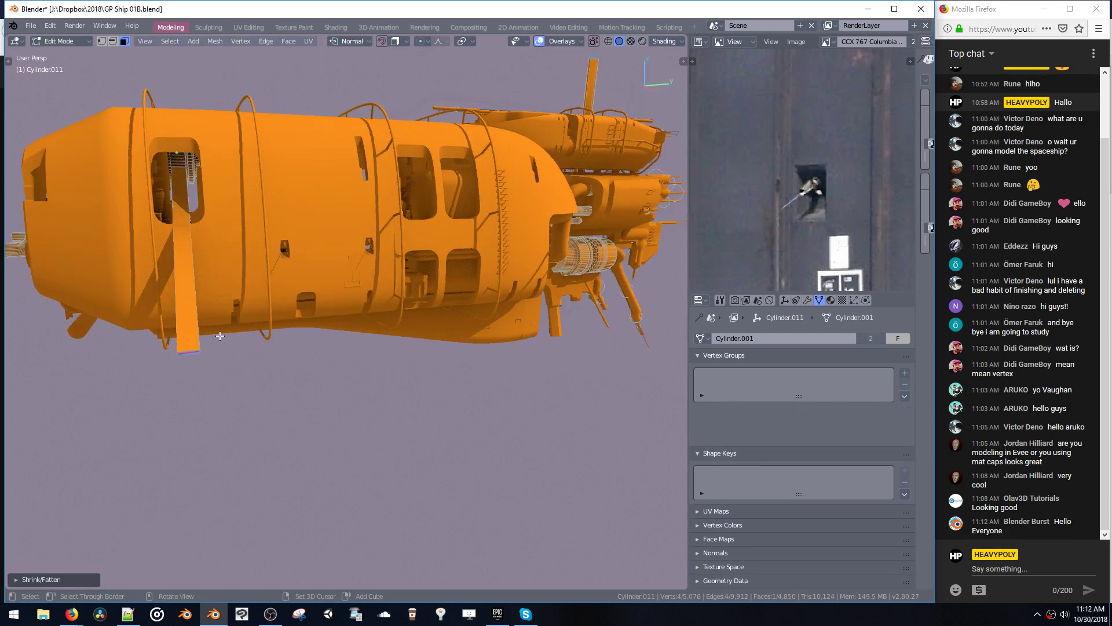
left_click(305, 237)
key("ctrl+z")
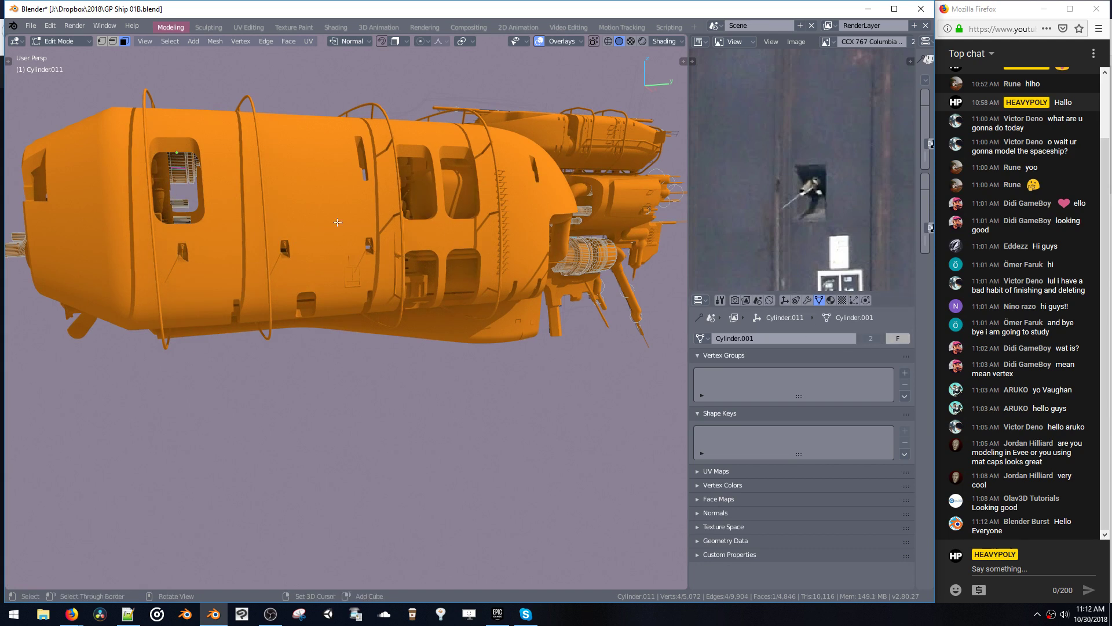
key("Tab")
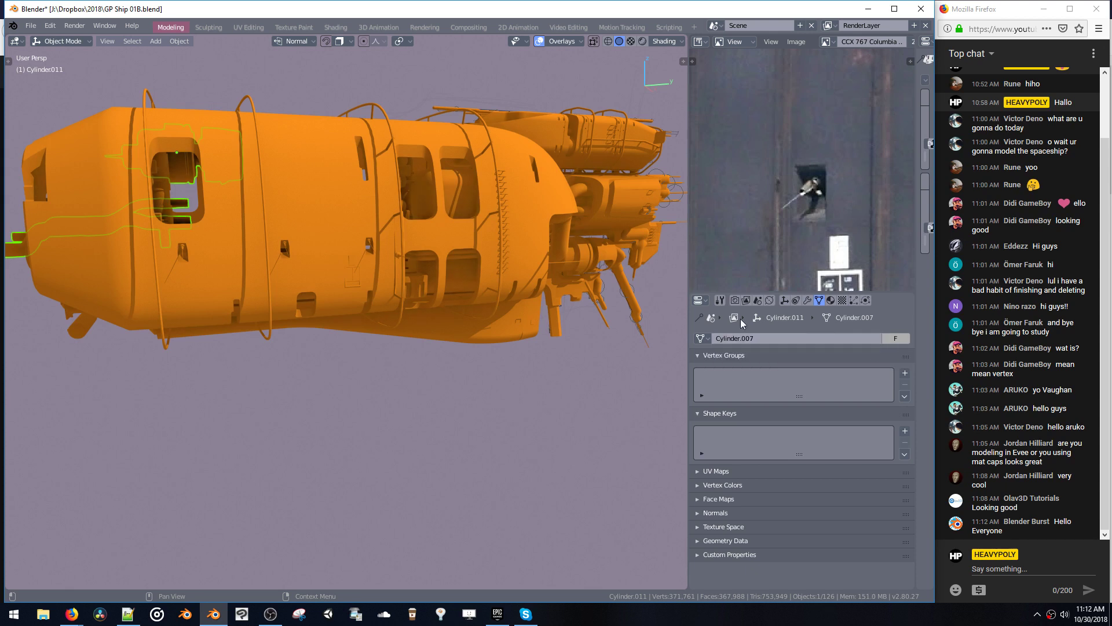
- Try to extrude the faces of the engine parts at the front hull window along their normals in Edit Mode
key("space")
middle_click_drag(284, 179, 373, 179, "shift")
left_click_drag(119, 116, 402, 335)
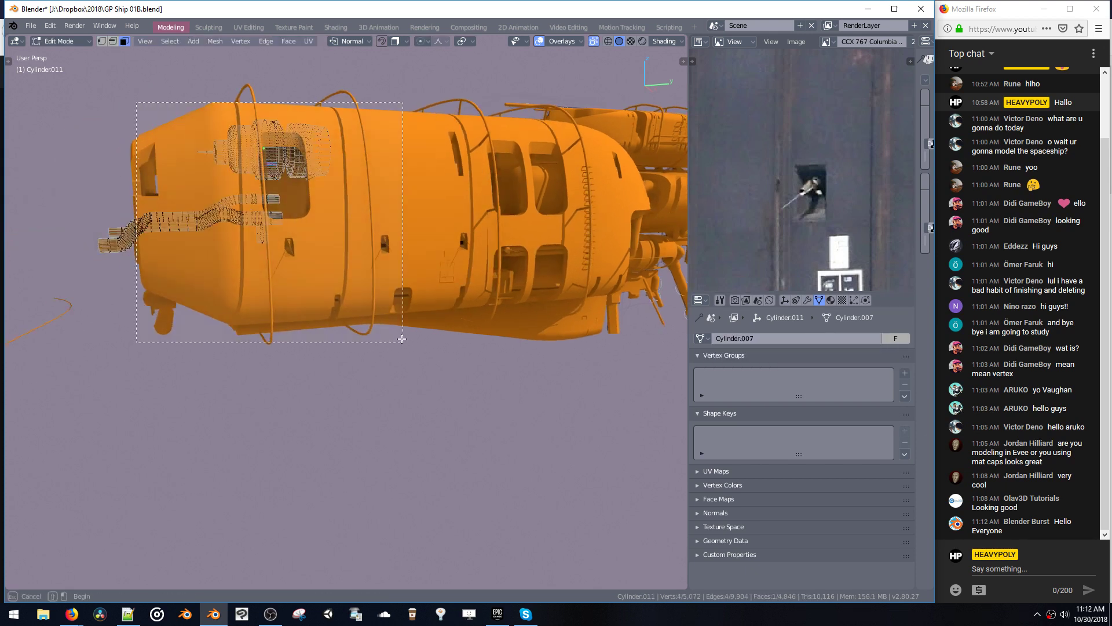
middle_click_drag(419, 261, 331, 261, "shift")
key("e")
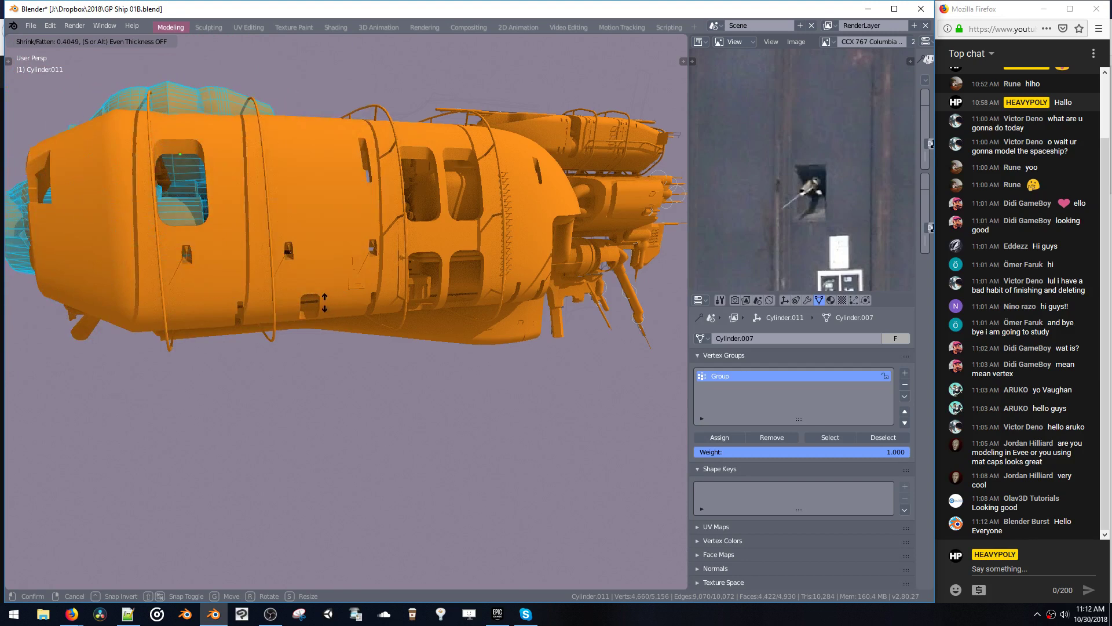
right_click(242, 226)
middle_click_drag(242, 226, 250, 228)
- Scale down the whole engine mesh and reposition it along the axes so its parts sit inside the front hull window
left_click_drag(200, 242, 330, 362)
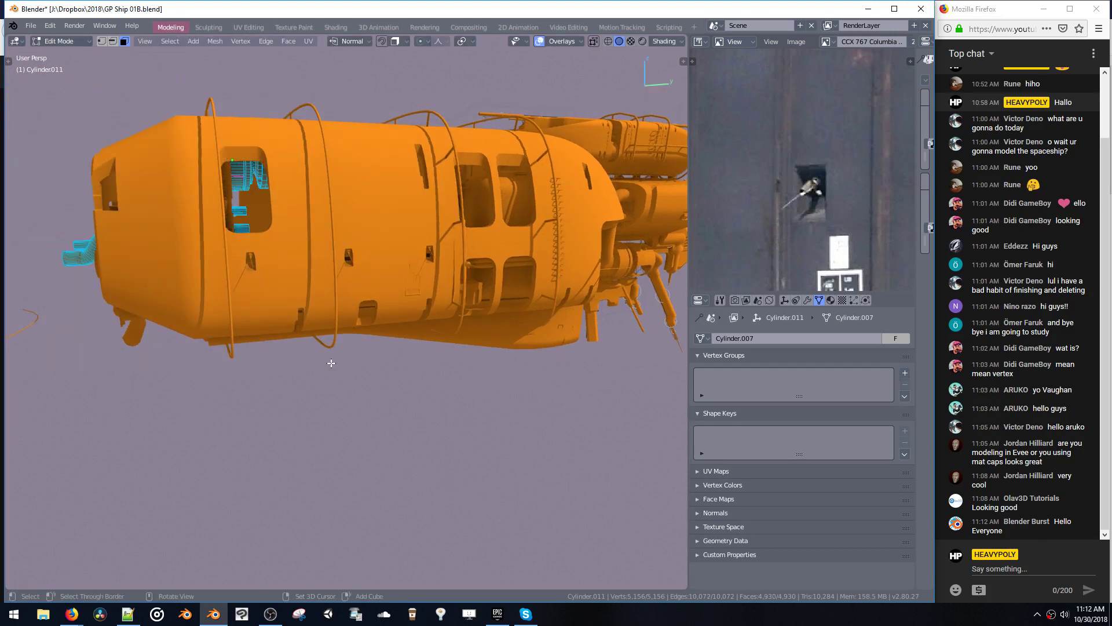
key("s")
left_click(278, 288)
middle_click_drag(258, 231, 243, 250)
key("g")
key("z")
key("x")
left_click(271, 248)
key("KP_Decimal")
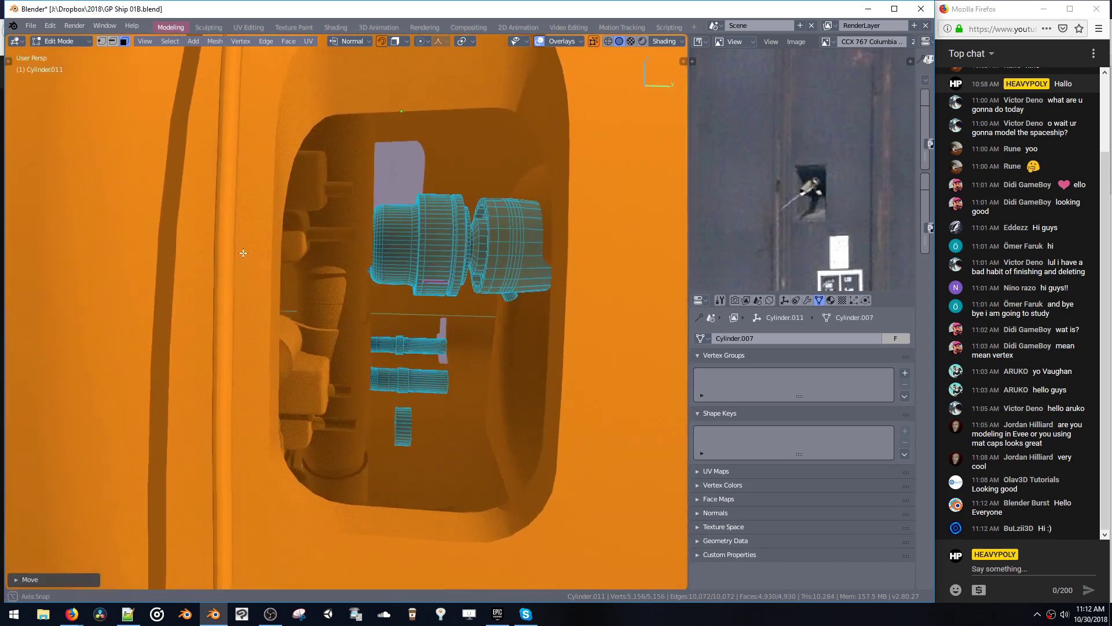
key("g")
key("y")
left_click(271, 267)
- Move the linked lower pipes along Y and Z to span the front window, and return to Object Mode
middle_click_drag(354, 304, 310, 294, "shift")
left_click_drag(327, 334, 404, 405)
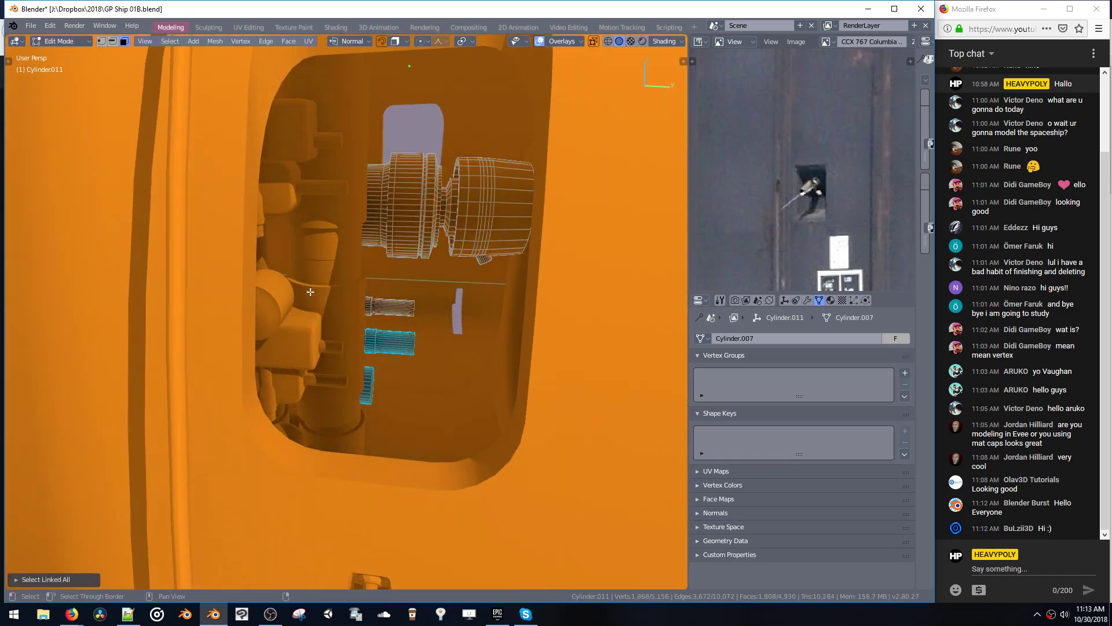
key("g")
key("y")
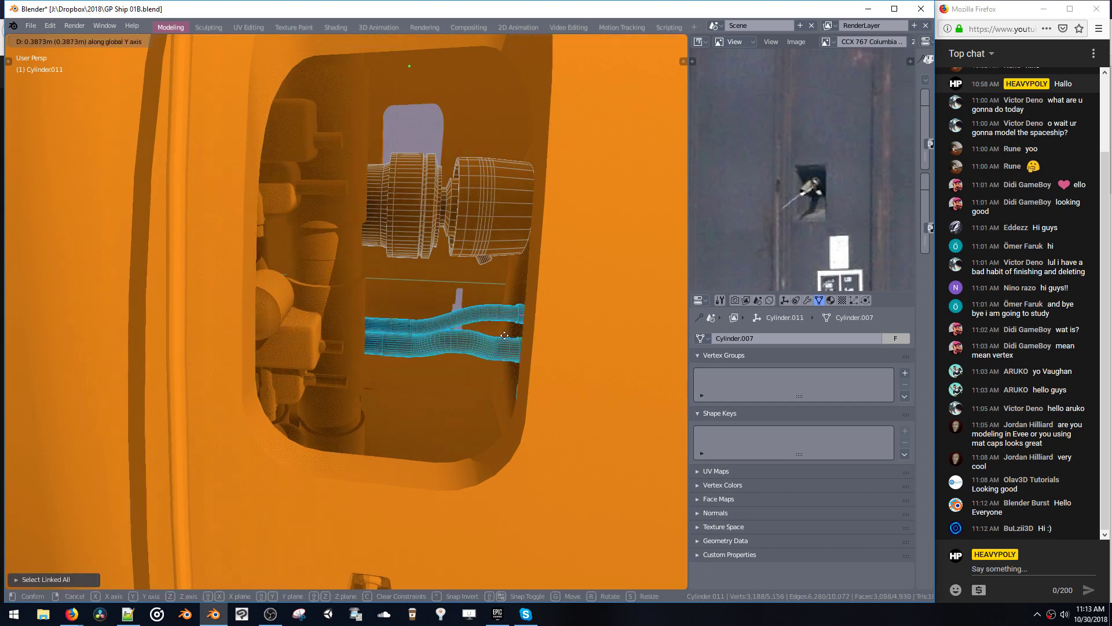
left_click(465, 346)
middle_click_drag(465, 346, 509, 307, "ctrl")
key("g")
key("z")
left_click(455, 297)
key("Tab")
- Duplicate the rounded interior block with the round opening and offset the copy along X
left_click(492, 308)
middle_click_drag(510, 307, 433, 283, "ctrl")
key("shift+d")
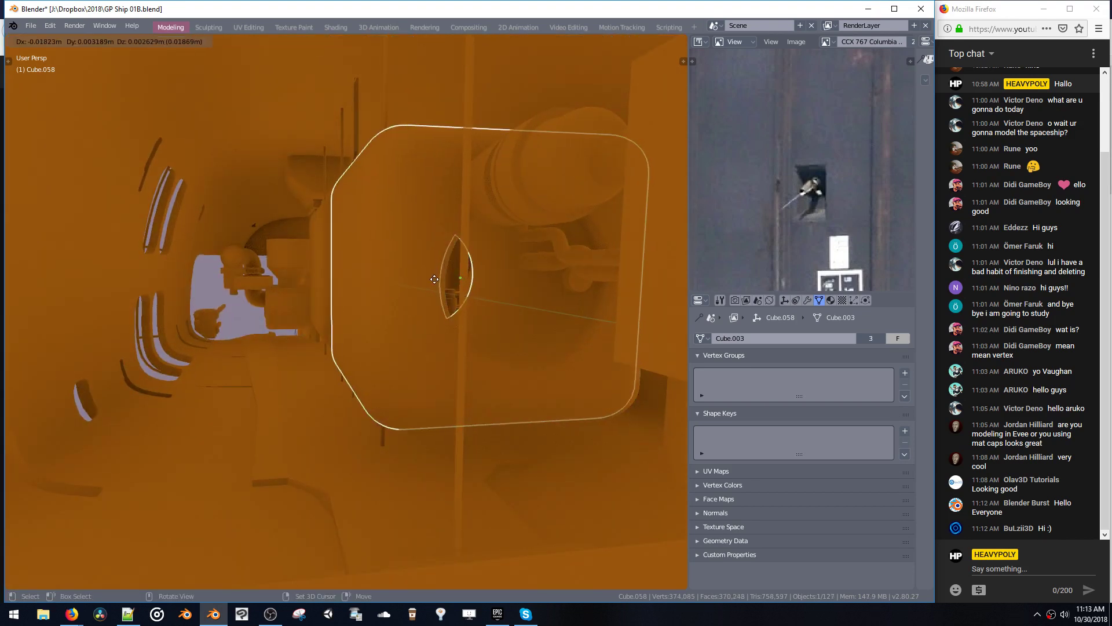
key("y")
key("x")
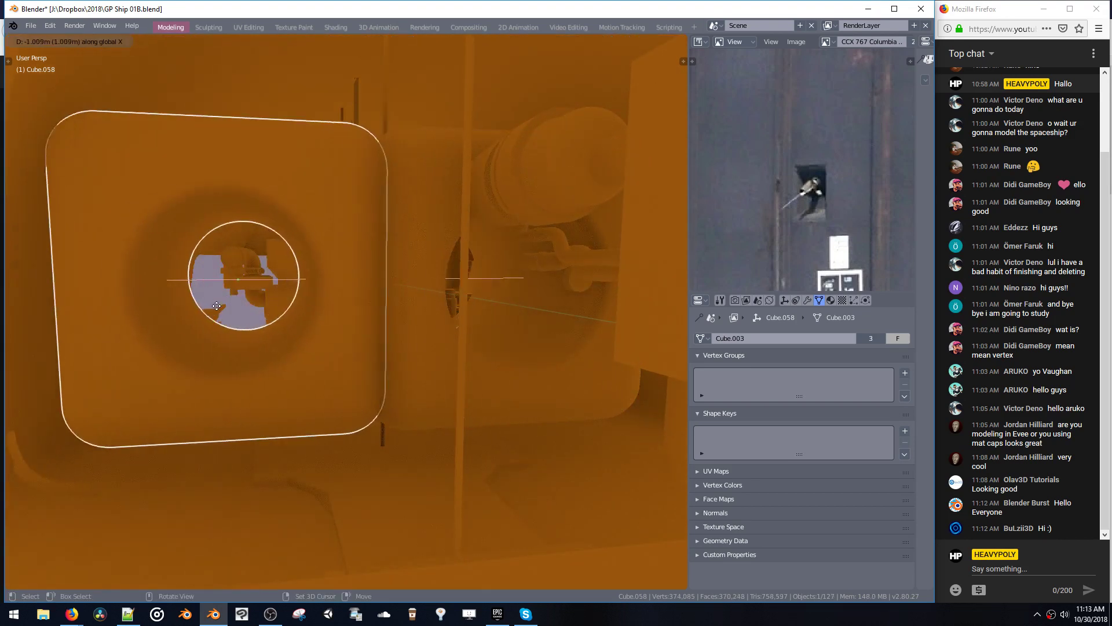
left_click(254, 289)
- Scale down the duplicated interior block and lower it about 0.4 m along Z
key("s")
left_click(281, 355)
key("g")
key("z")
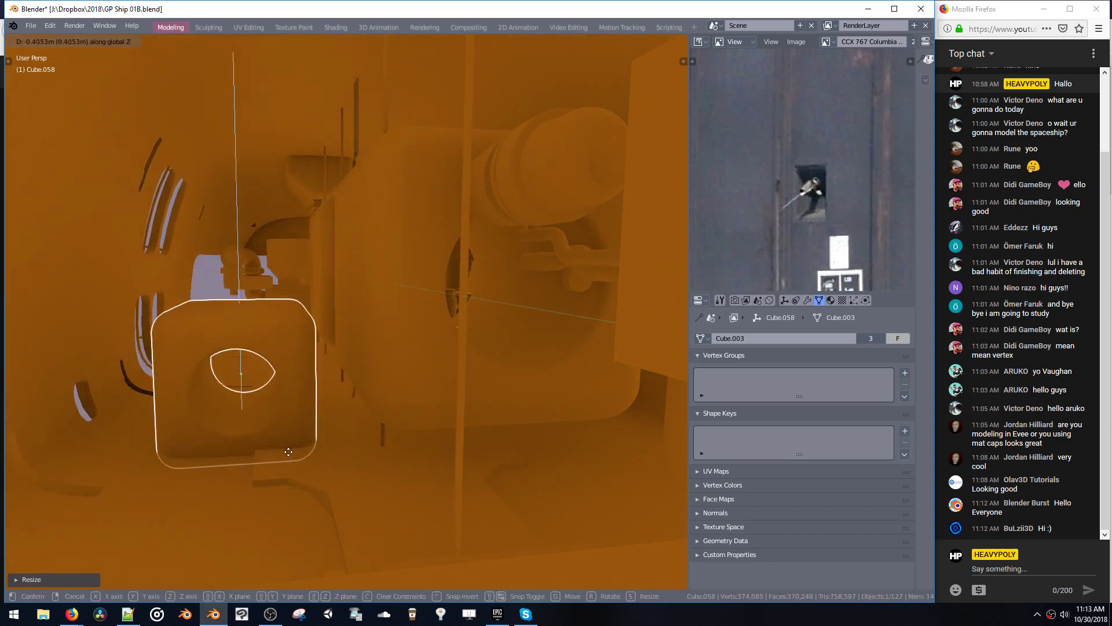
left_click(290, 452)
- Inspect the interior blocks and the hull railings from several angles, and clear the selection
middle_click_drag(346, 281, 392, 229)
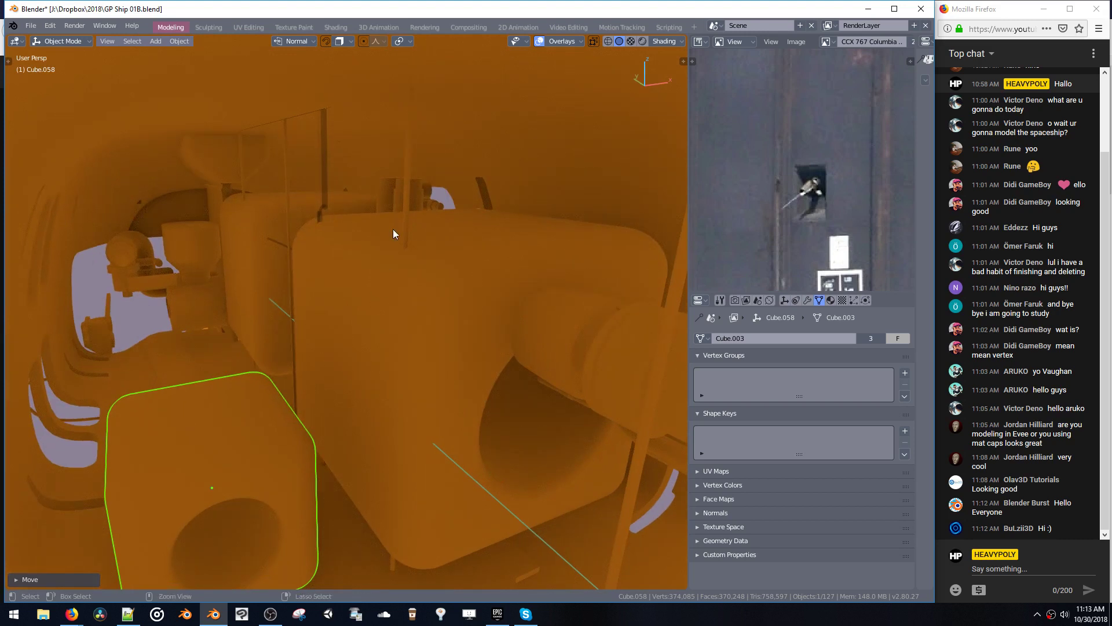
left_click(329, 182)
middle_click_drag(321, 180, 303, 228)
left_click(443, 372)
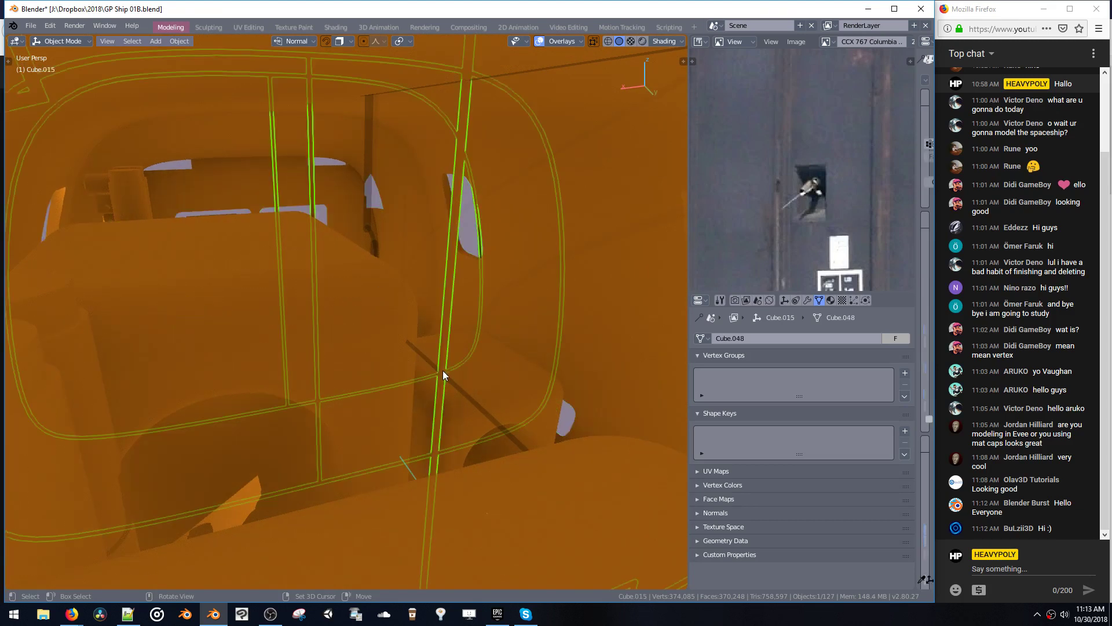
middle_click_drag(442, 361, 415, 367, "ctrl")
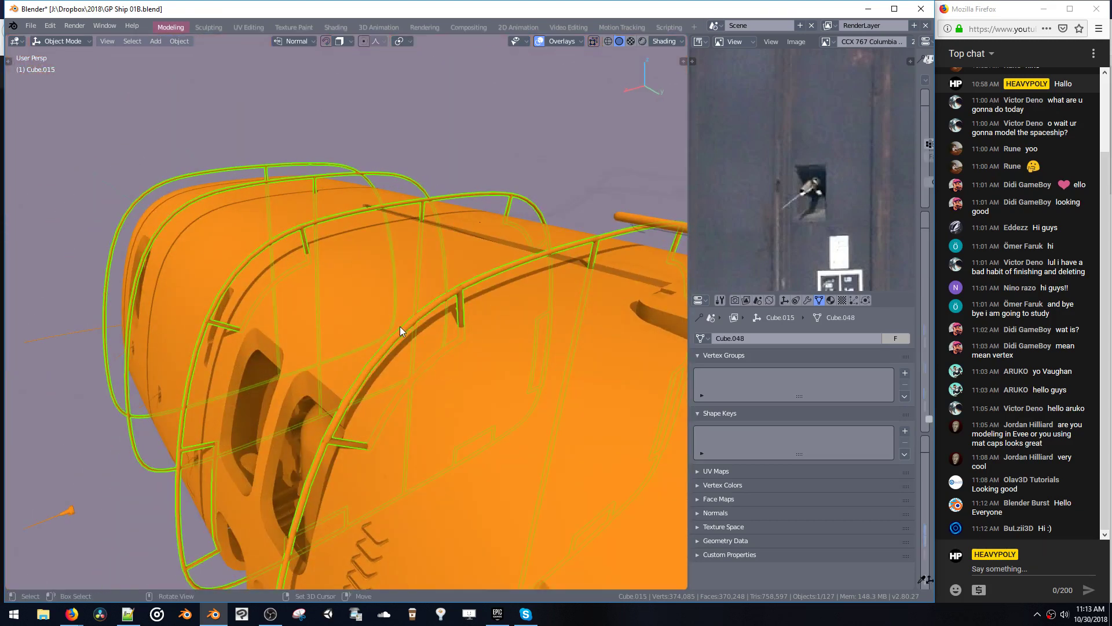
middle_click_drag(388, 308, 519, 405)
key("a")
key("alt+a")
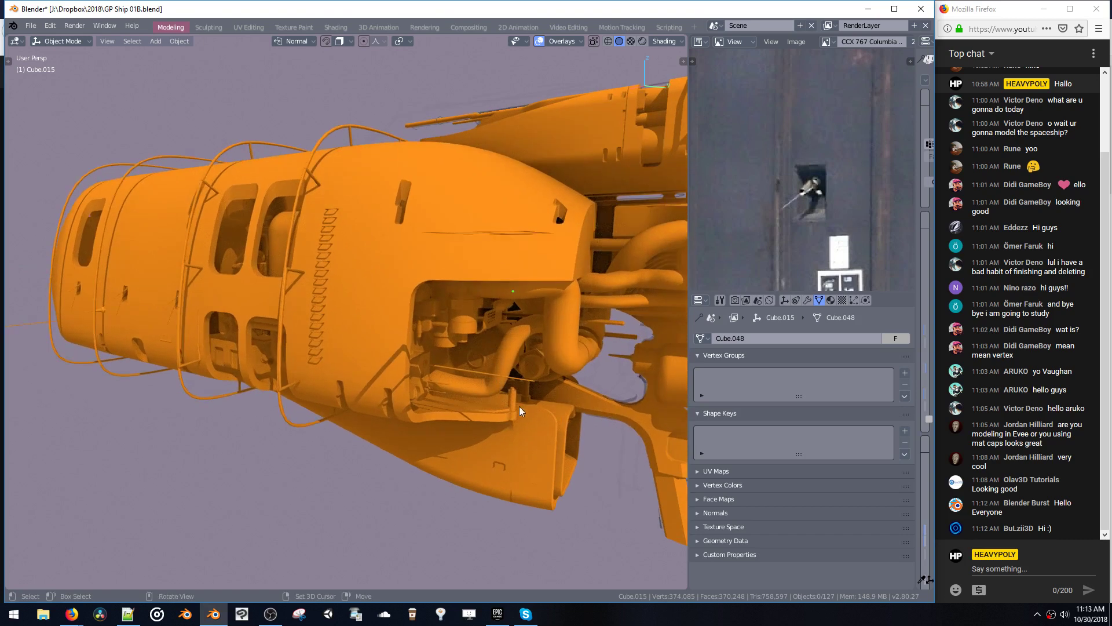
- Flatten the bracket mesh at the bottom of the engine bay along Z and lower it onto the ledge
left_click(512, 399)
key("Tab")
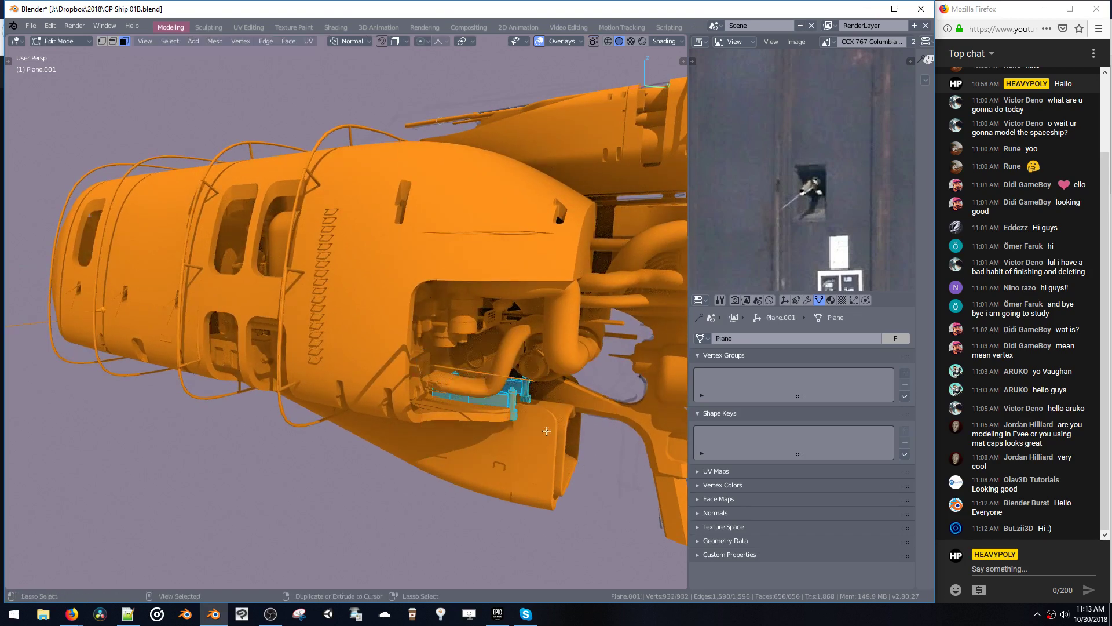
key("KP_Decimal")
scroll(499, 405, "down", 3)
key("s")
key("z")
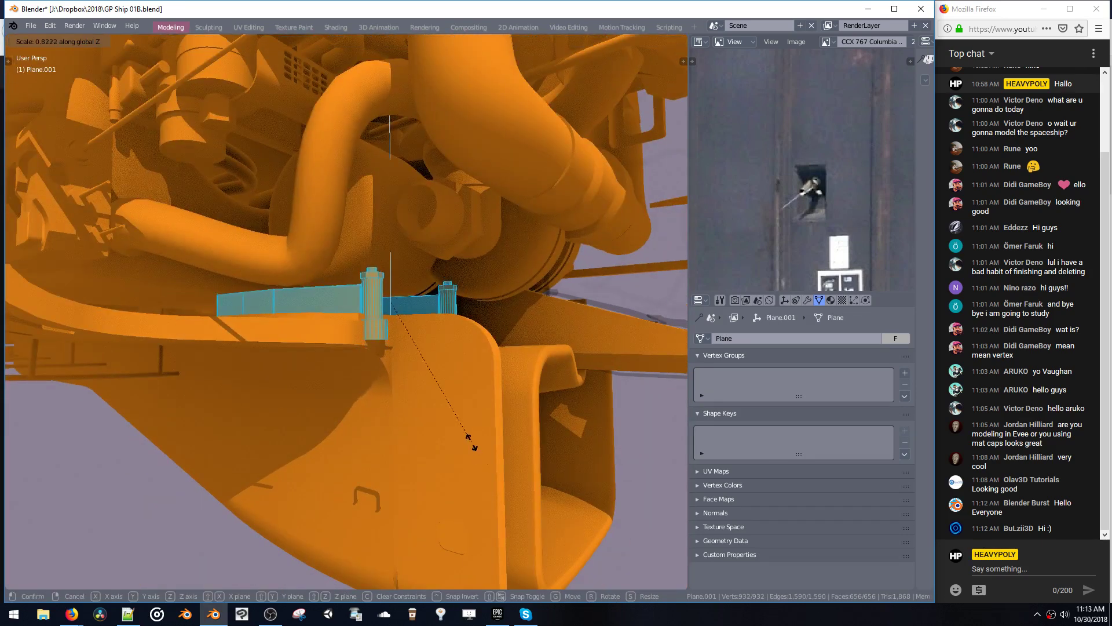
left_click(463, 427)
key("g")
key("z")
left_click(463, 449)
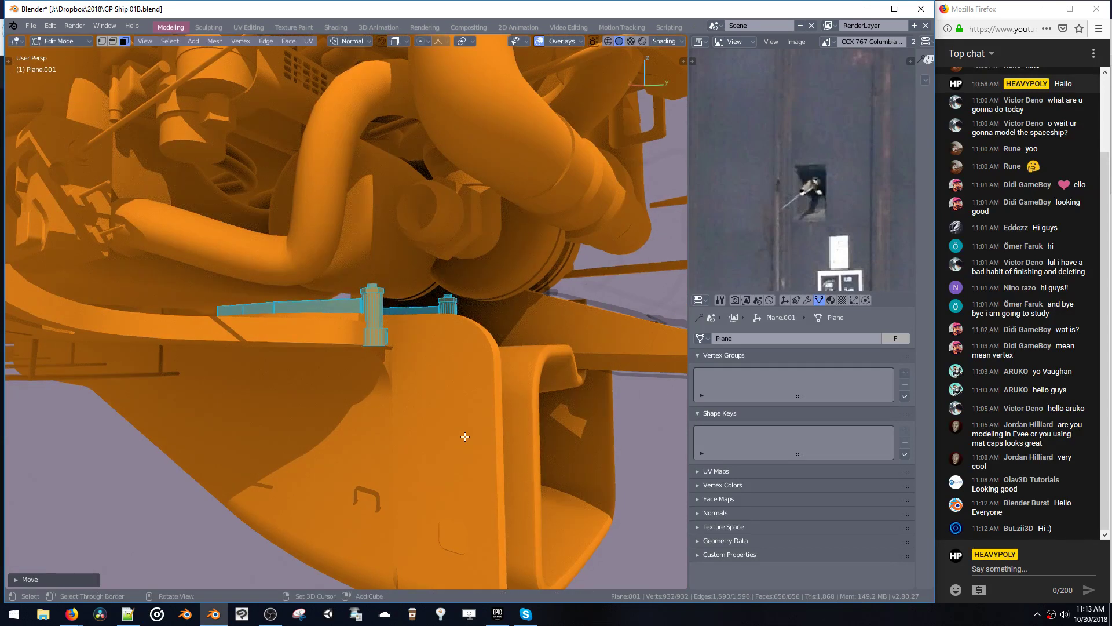
- Examine the bracket's holes and bolts up close in edge select mode, and return to Object Mode
middle_click_drag(463, 449, 442, 459)
middle_click_drag(381, 365, 376, 308, "ctrl")
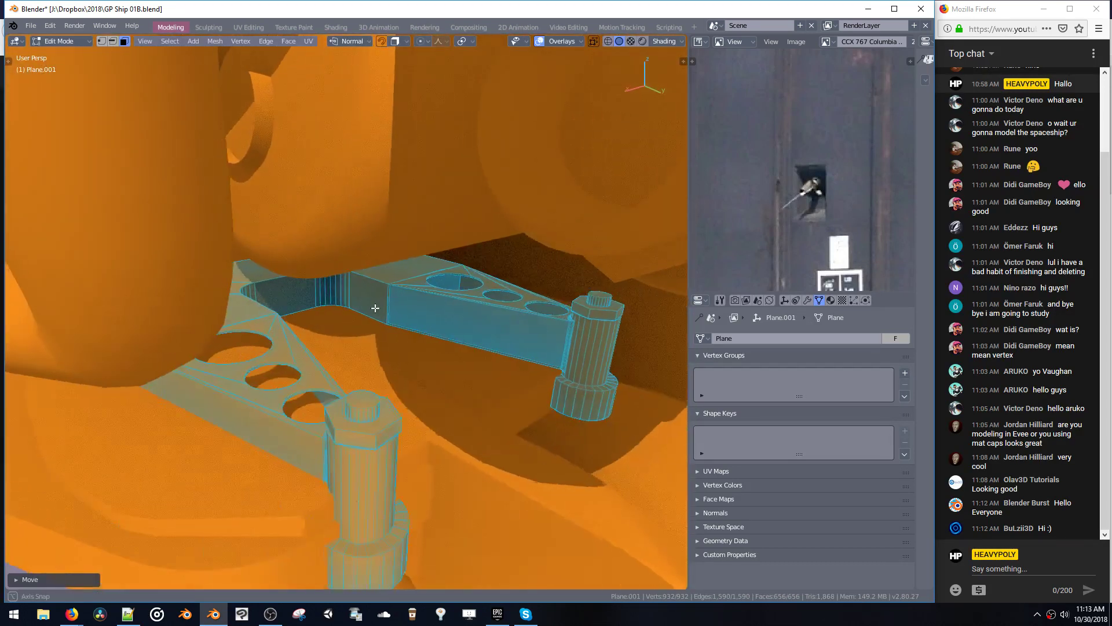
key("2")
left_click(281, 366, "alt")
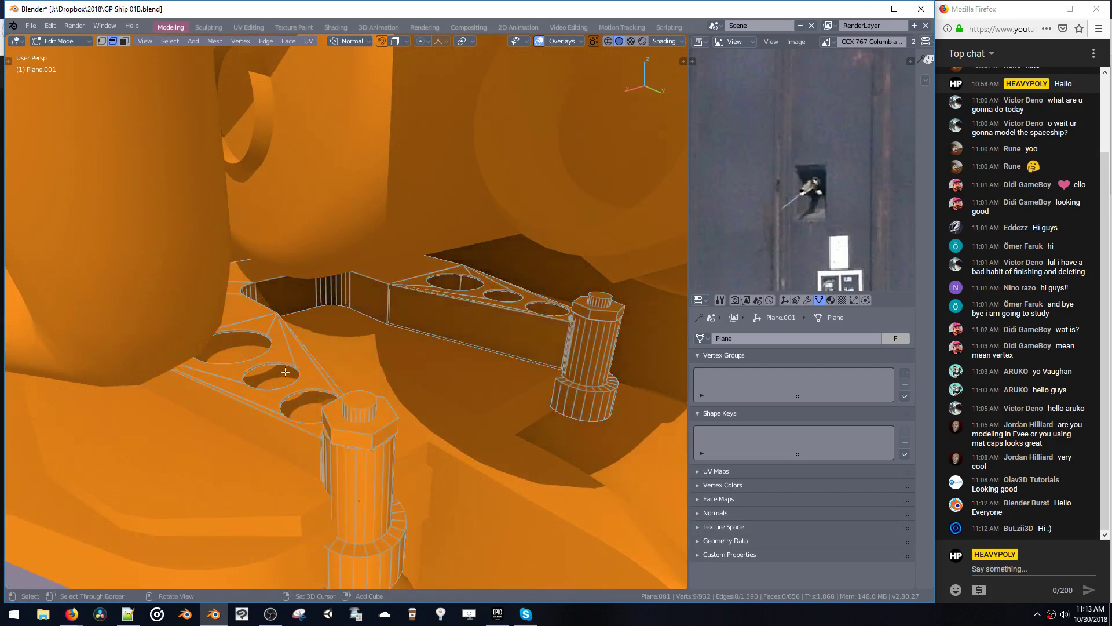
middle_click_drag(285, 372, 201, 313, "ctrl")
key("Tab")
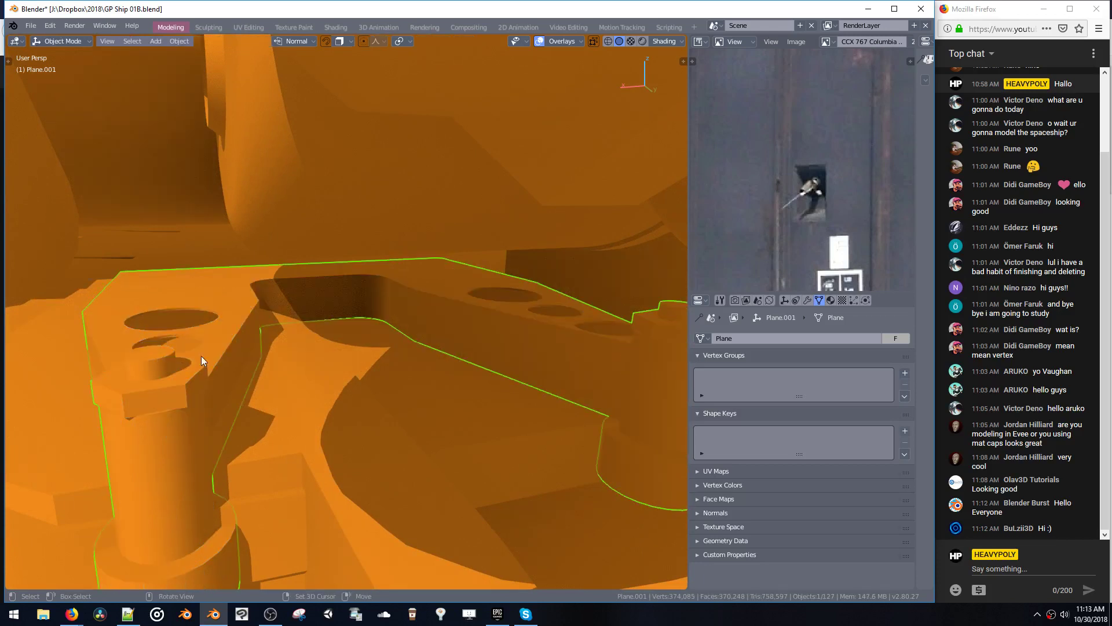
middle_click_drag(201, 356, 353, 307)
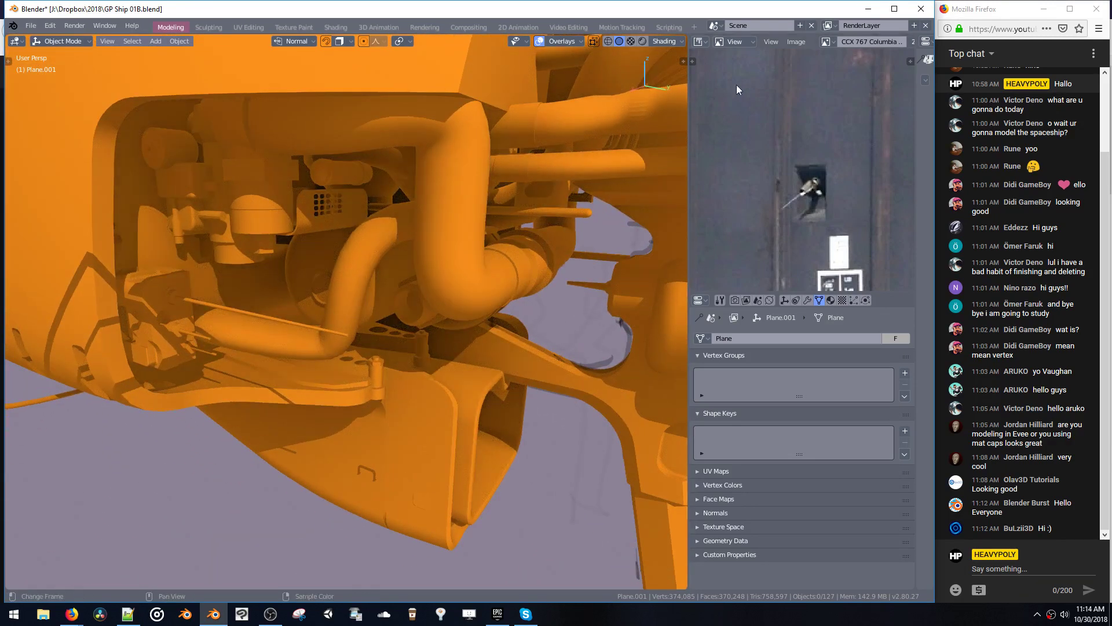
- View TrainFront.jpg and the 750807867 engine photo as reference images
left_click(826, 41)
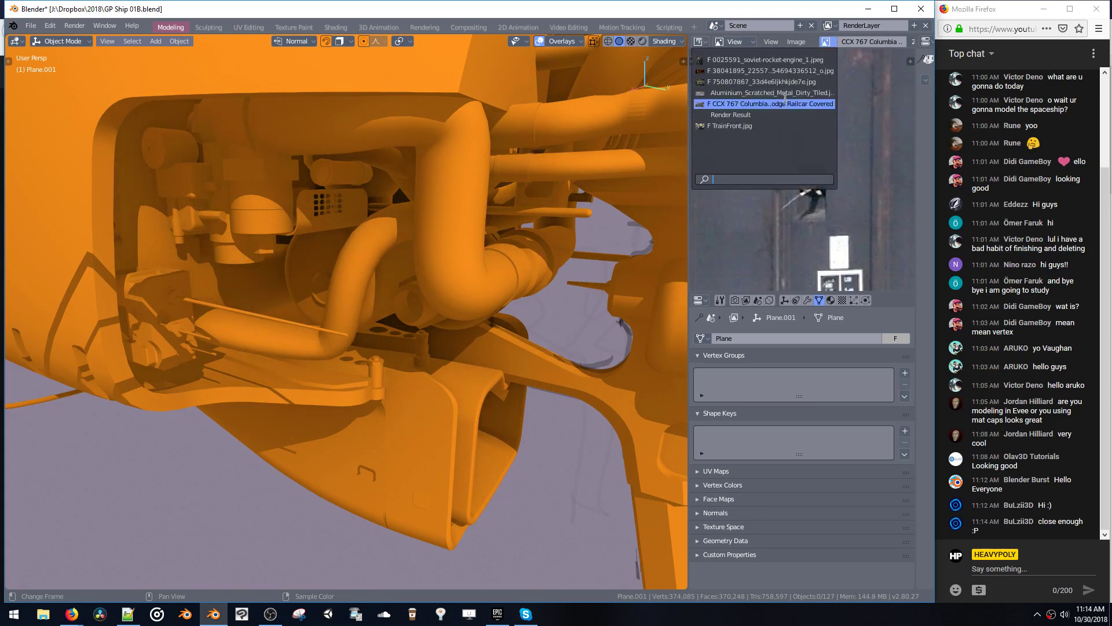
left_click(774, 126)
left_click(826, 41)
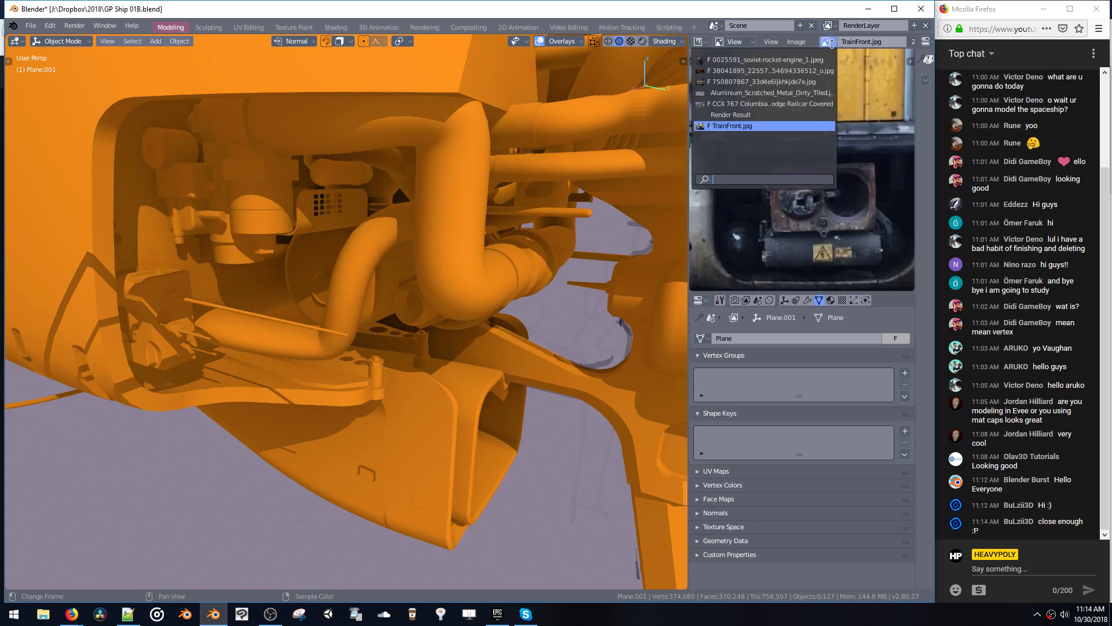
left_click(793, 81)
middle_click_drag(799, 169, 824, 119, "ctrl")
- Switch the reference image to the dark 38041895_22557 machinery photo and frame its curved pipes
left_click(825, 41)
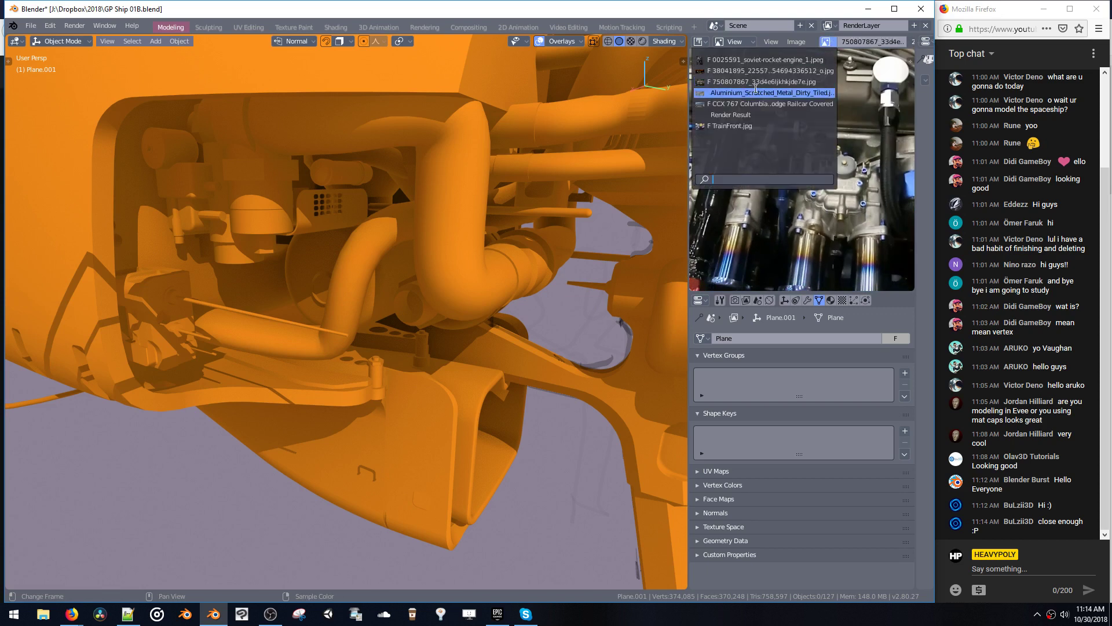
left_click(770, 78)
middle_click_drag(809, 100, 747, 195, "ctrl")
middle_click_drag(811, 174, 708, 90)
middle_click_drag(792, 147, 831, 155)
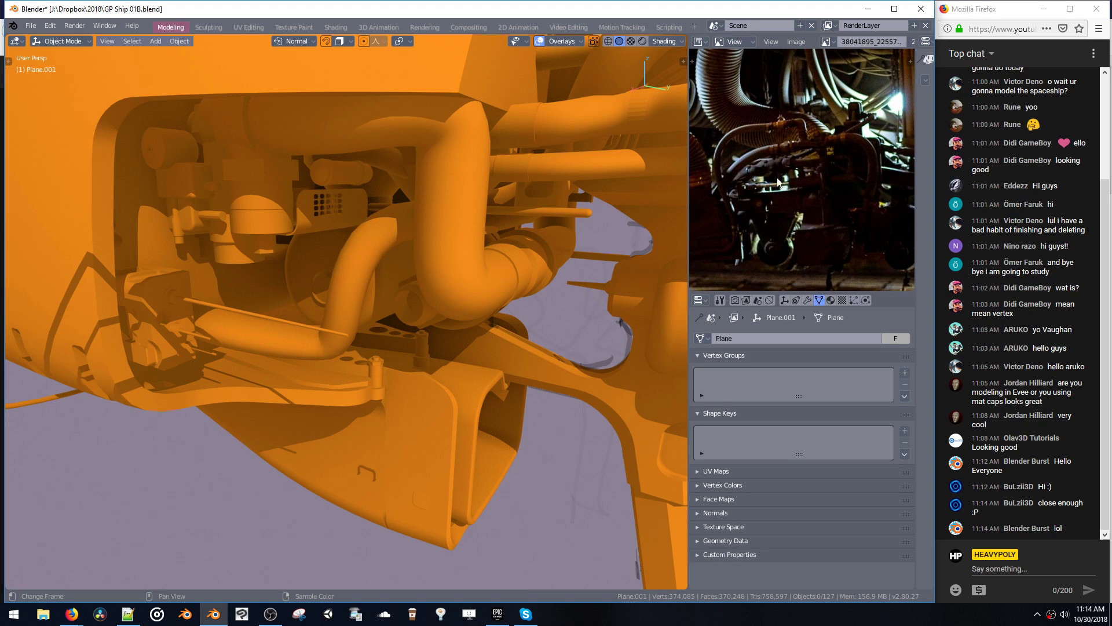
- Add a cube and move it along Y to the engines behind the hull
middle_click_drag(304, 257, 471, 288)
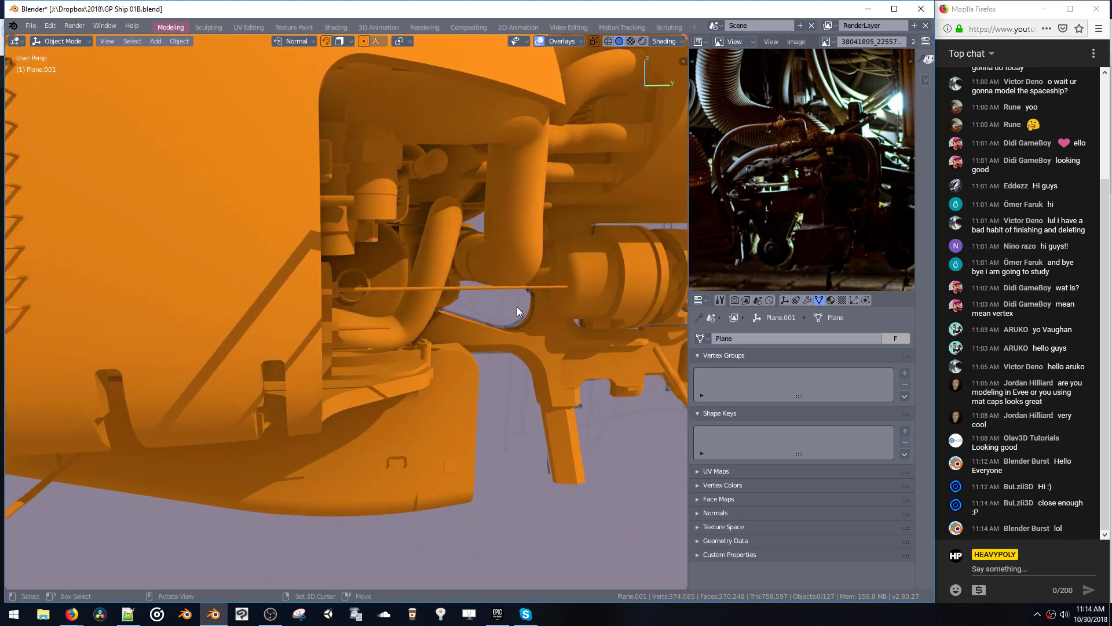
key("shift+a")
mouse_move(493, 241)
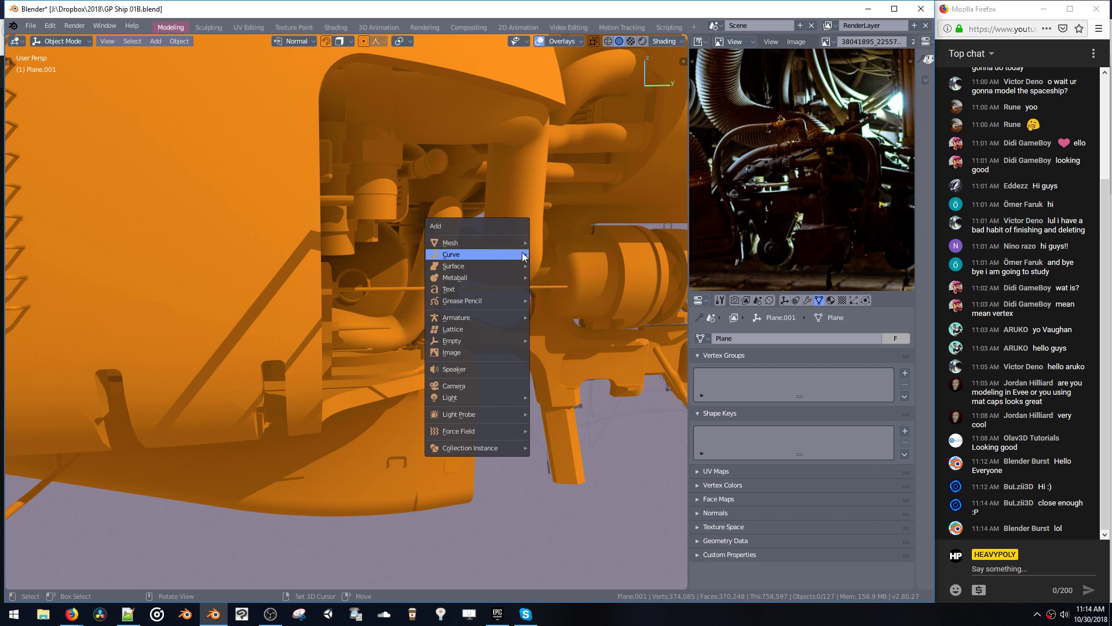
left_click(550, 254)
scroll(446, 255, "down", 5)
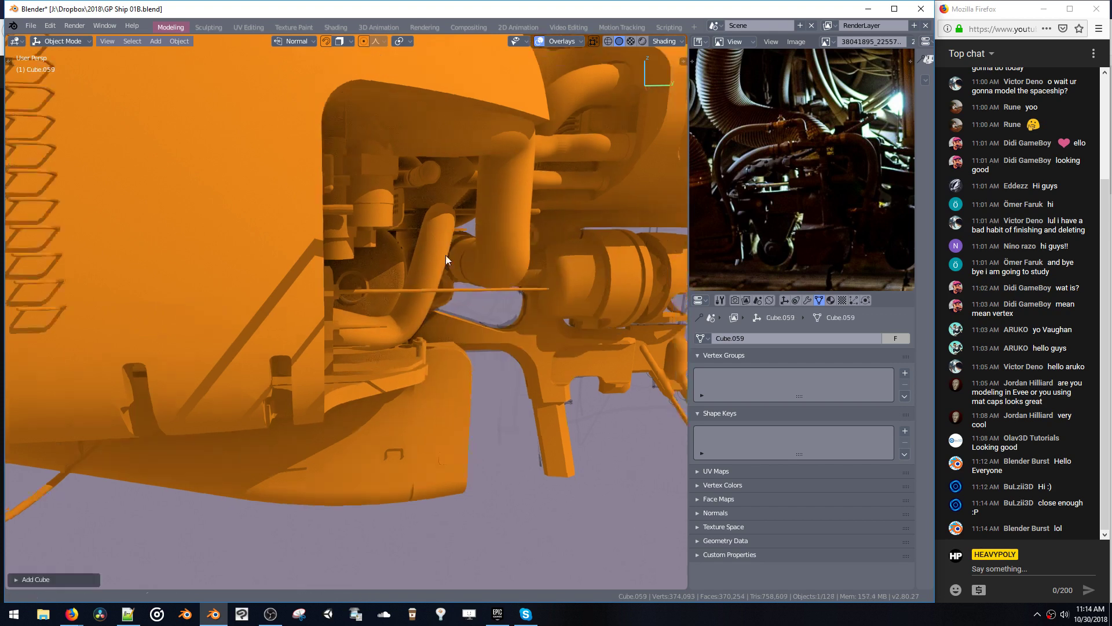
key("g")
right_click_drag(407, 296, 416, 310)
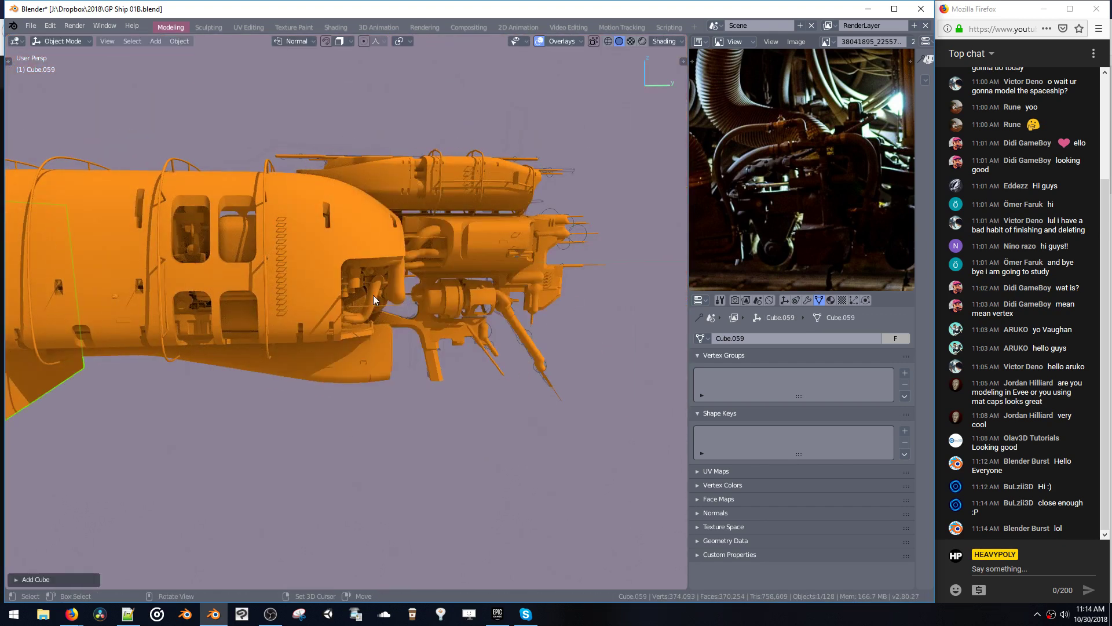
right_click_drag(342, 303, 626, 285)
key("y")
right_click_drag(389, 452, 492, 460)
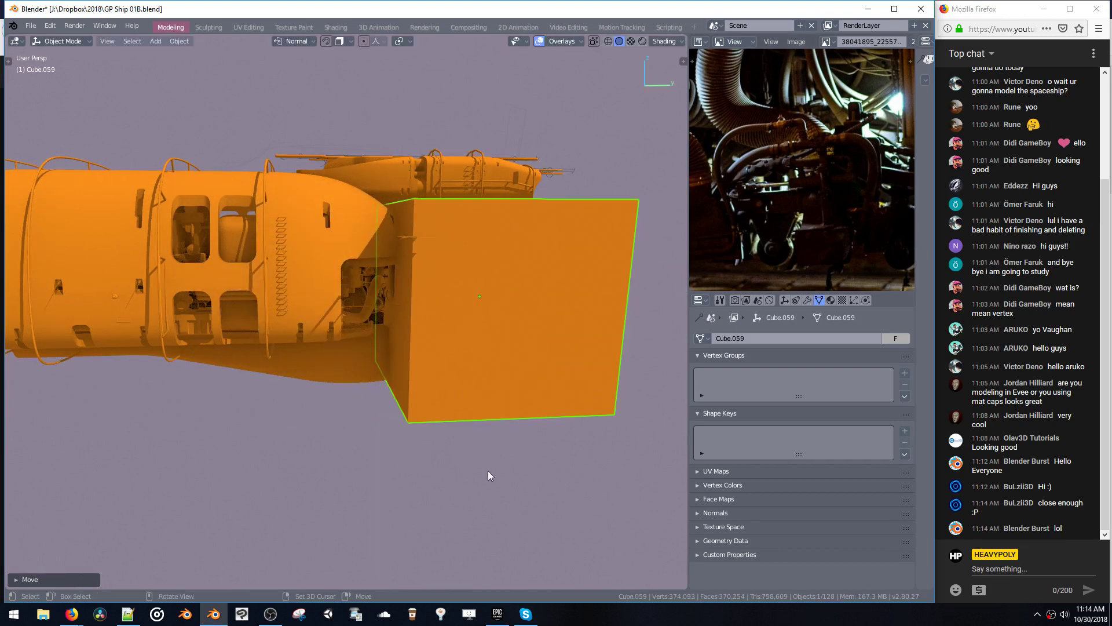
- Scale the cube's mesh down to a small block in Edit Mode, and return to Object Mode
key("Tab")
key("s")
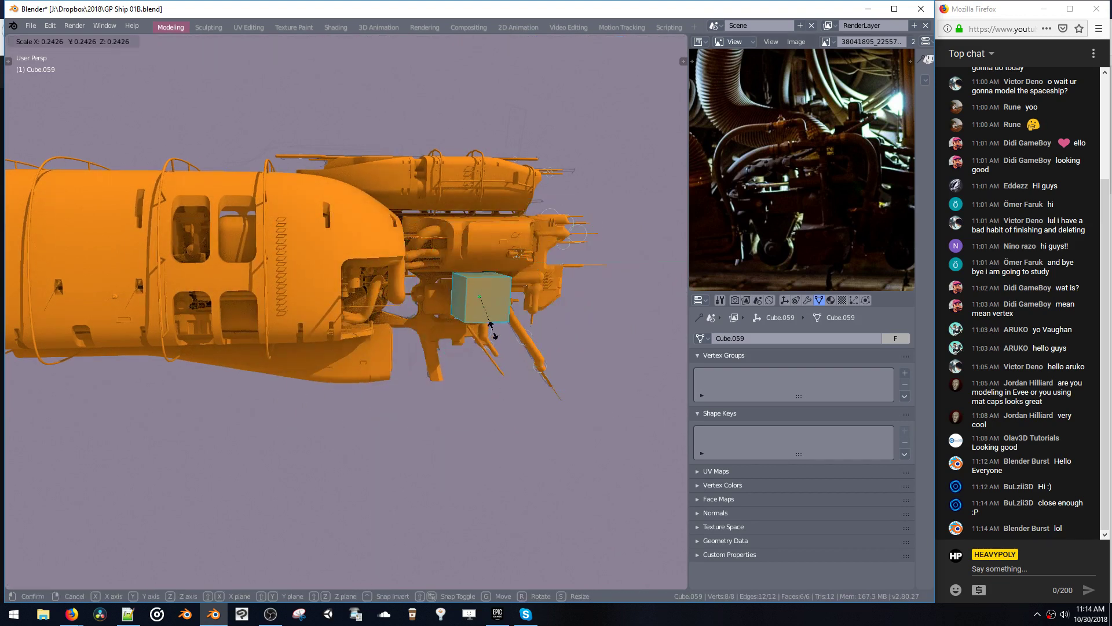
left_click(488, 322)
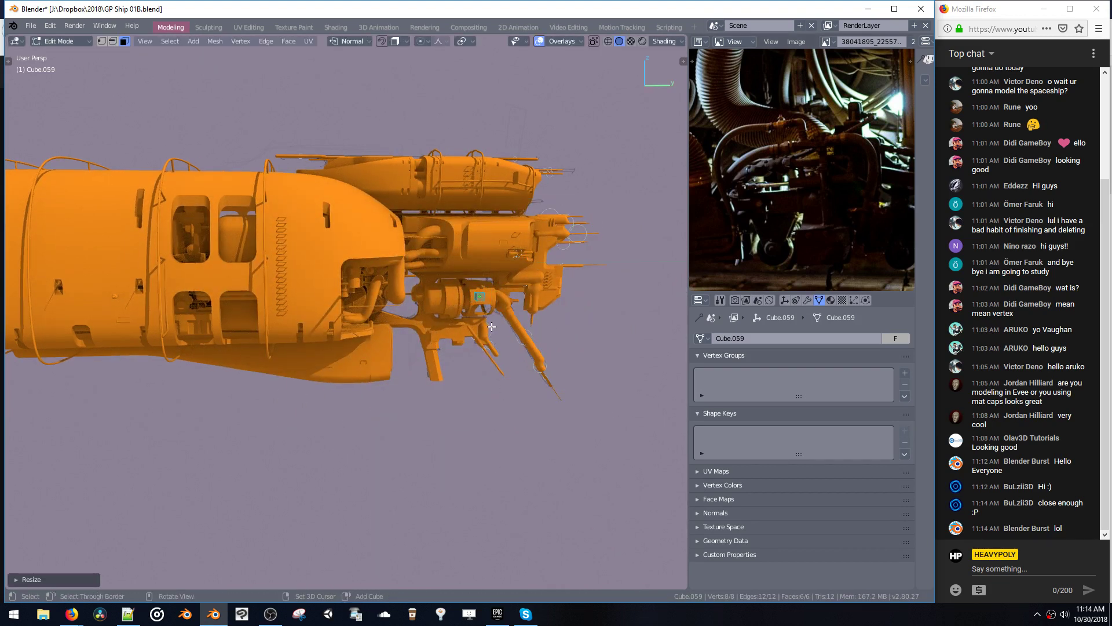
middle_click_drag(500, 304, 480, 299)
key("space")
- Move the small cube along Y and X so it sits in front of the bent pipe in the engine bay
key("g")
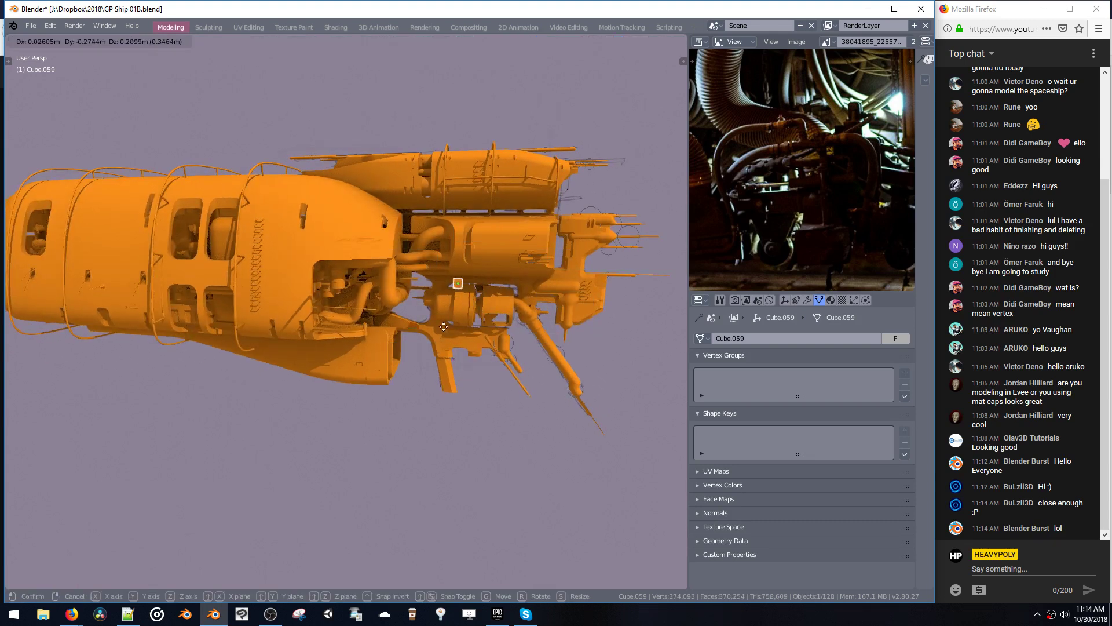
key("y")
left_click(357, 331)
middle_click_drag(358, 332, 434, 482)
key("KP_Decimal")
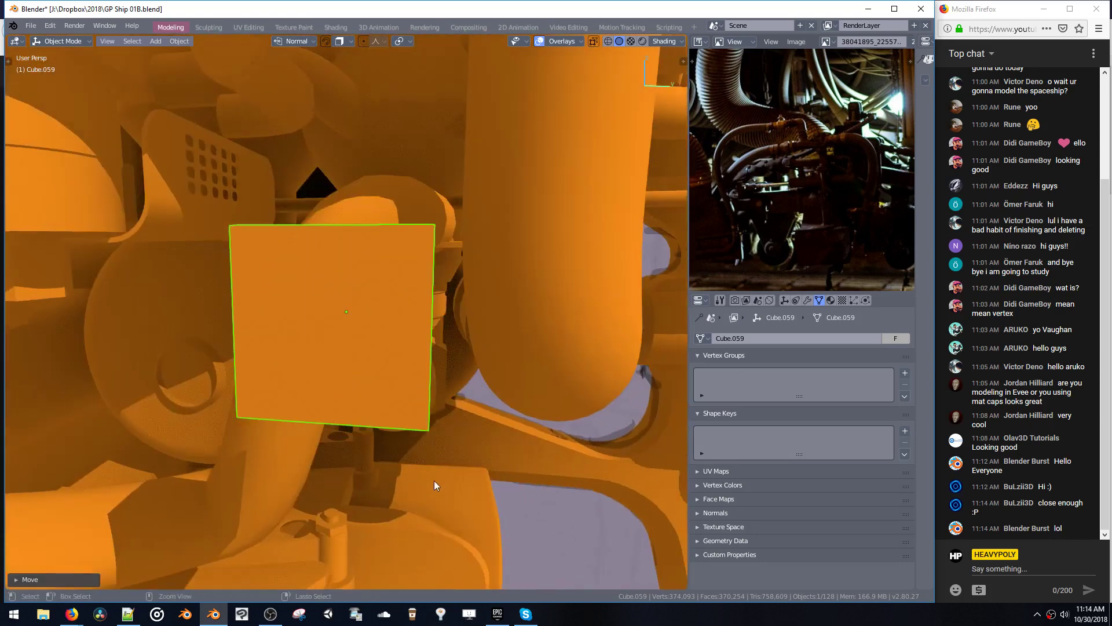
scroll(435, 482, "down", 3)
middle_click_drag(391, 337, 402, 335)
key("g")
key("x")
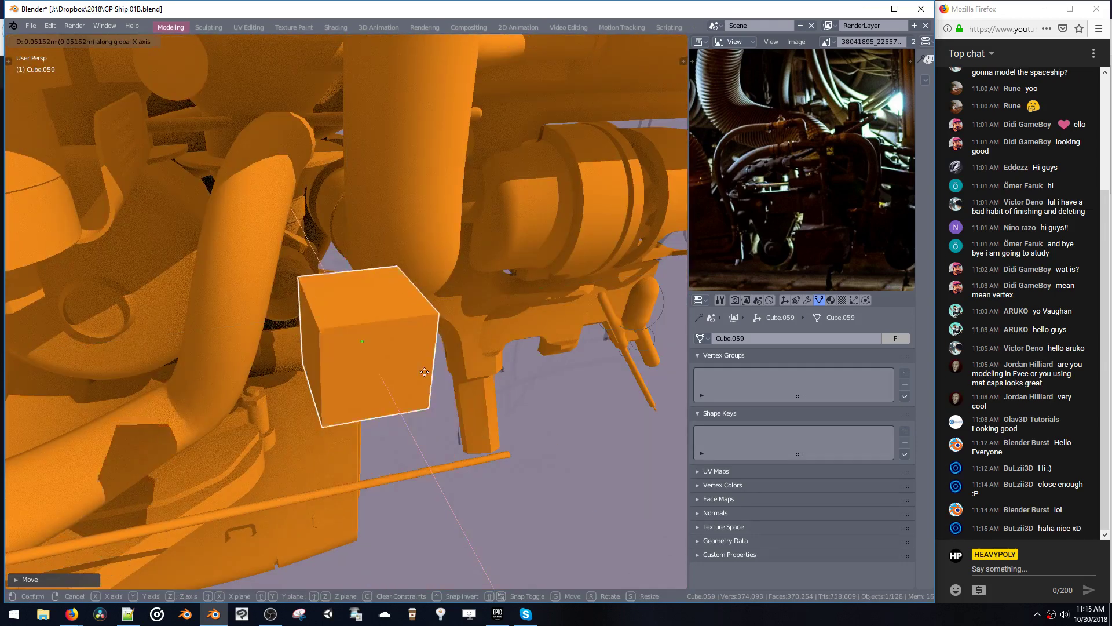
left_click(427, 360)
scroll(427, 362, "down", 2)
middle_click_drag(426, 374, 420, 294)
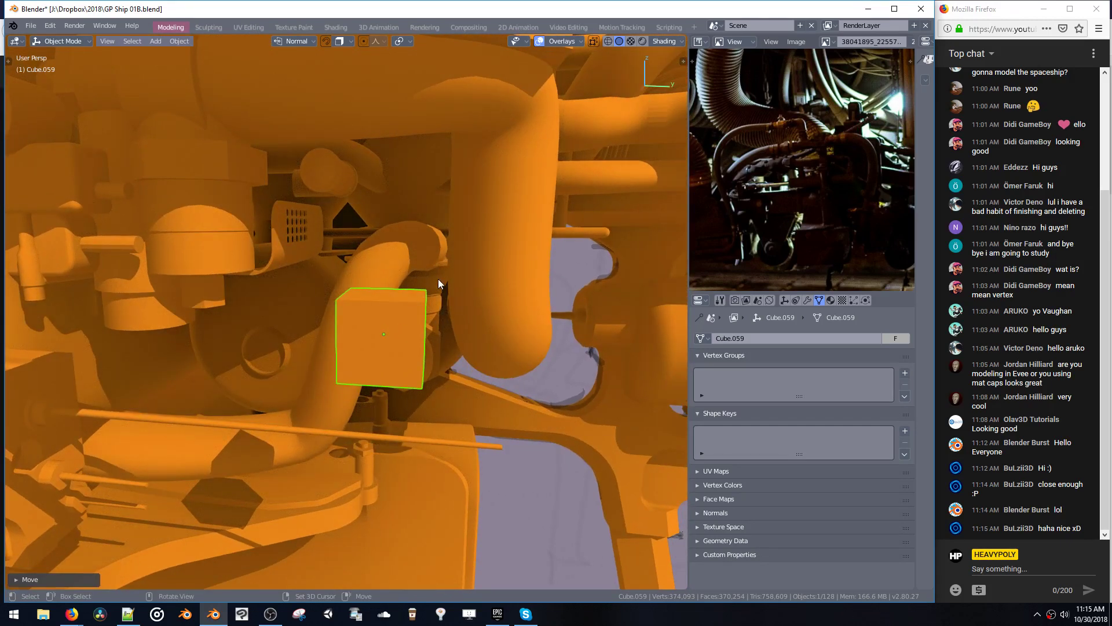
- Add a 32-sided cylinder on the small block's side face in Edit Mode and scale it down to a stub
scroll(812, 164, "up", 3)
mouse_move(812, 164)
middle_mouse_down()
mouse_move(805, 194)
mouse_move(825, 180)
middle_mouse_up()
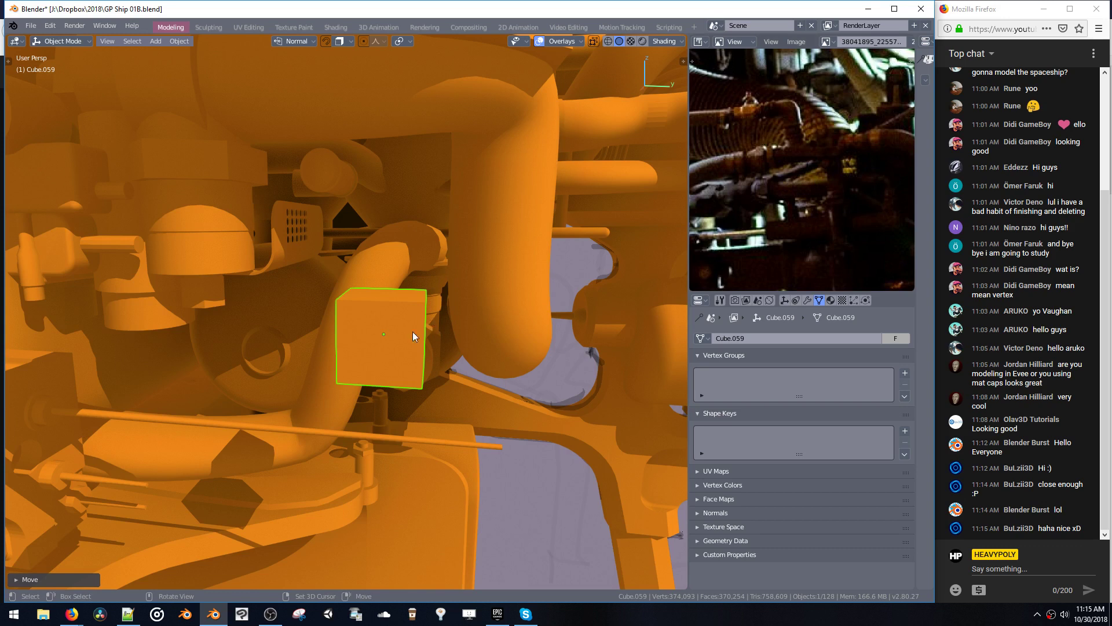
middle_click_drag(452, 292, 370, 301)
key("space")
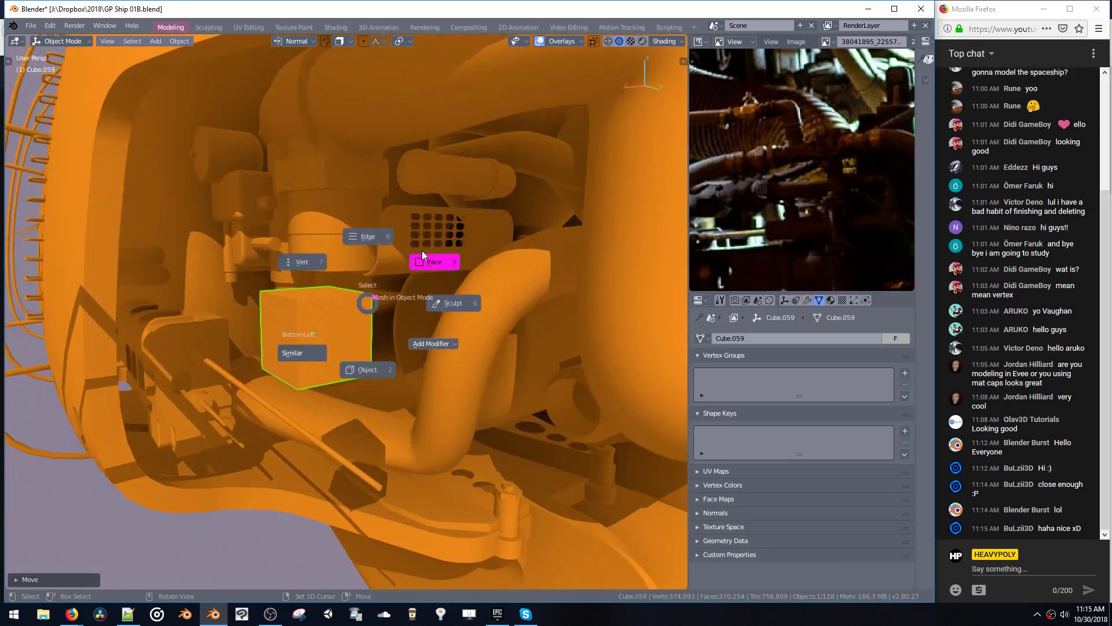
left_click(340, 335)
middle_click_drag(339, 334, 401, 336)
key("shift+a")
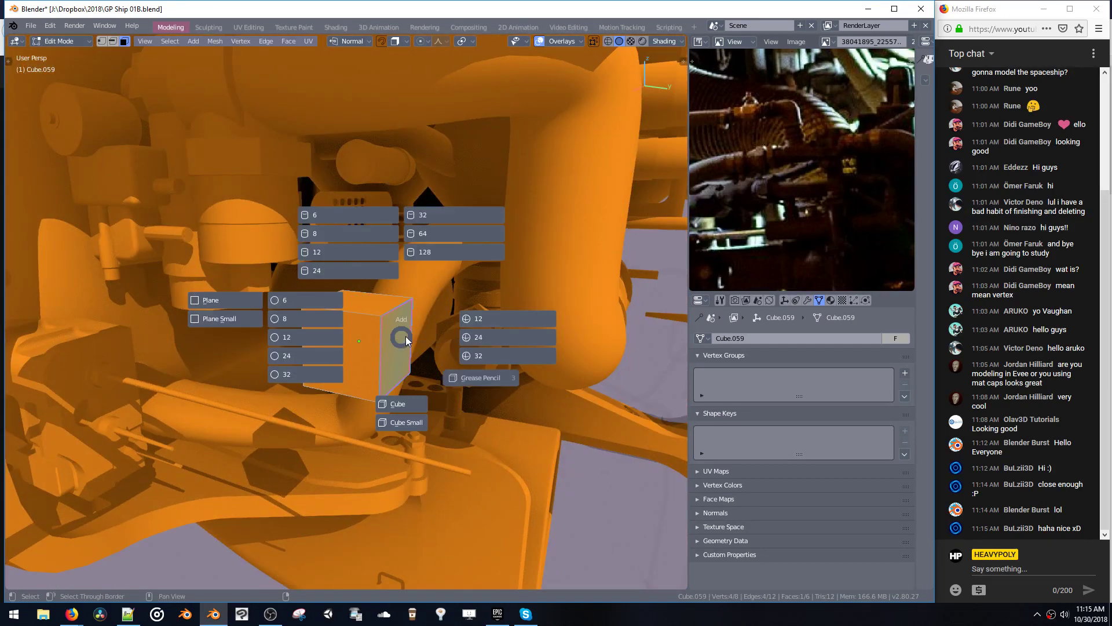
left_click(421, 217)
key("s")
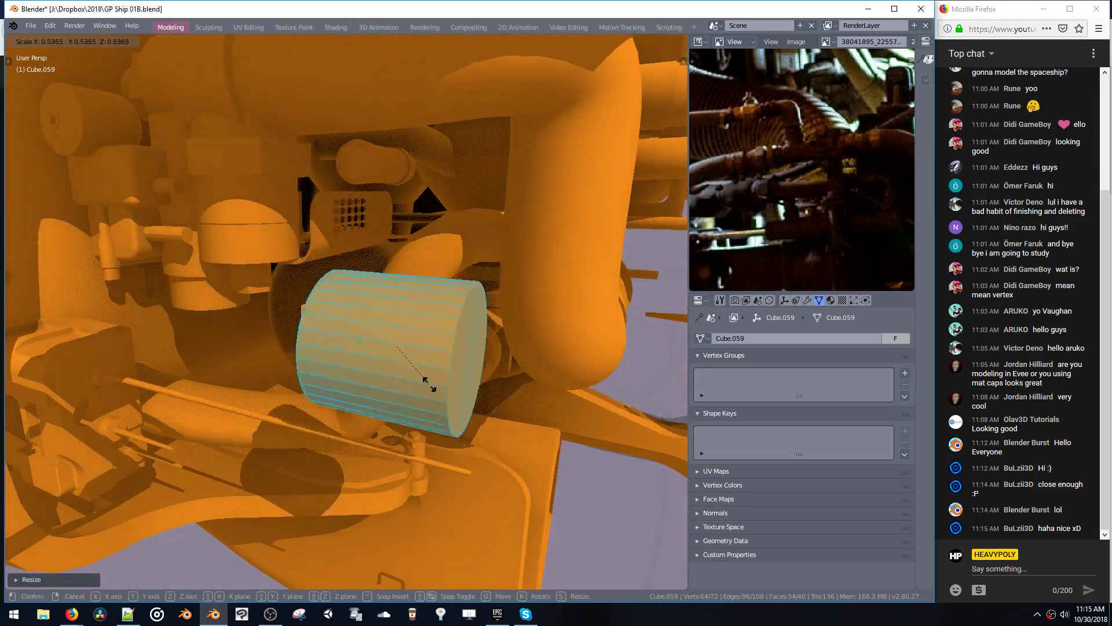
left_click(413, 361)
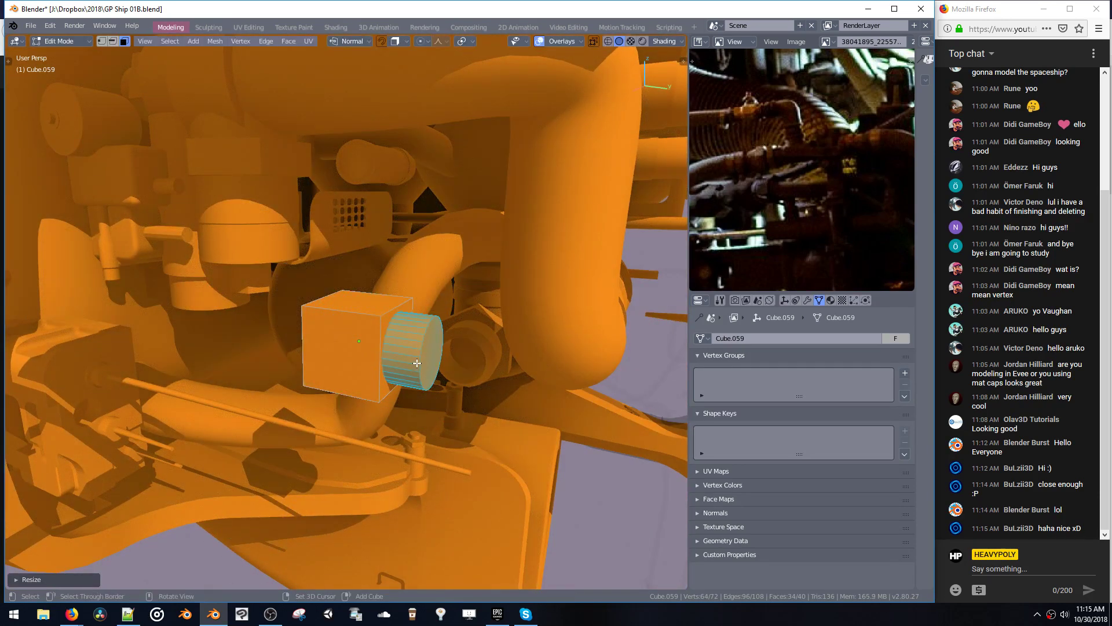
middle_click_drag(426, 335, 441, 277, "shift")
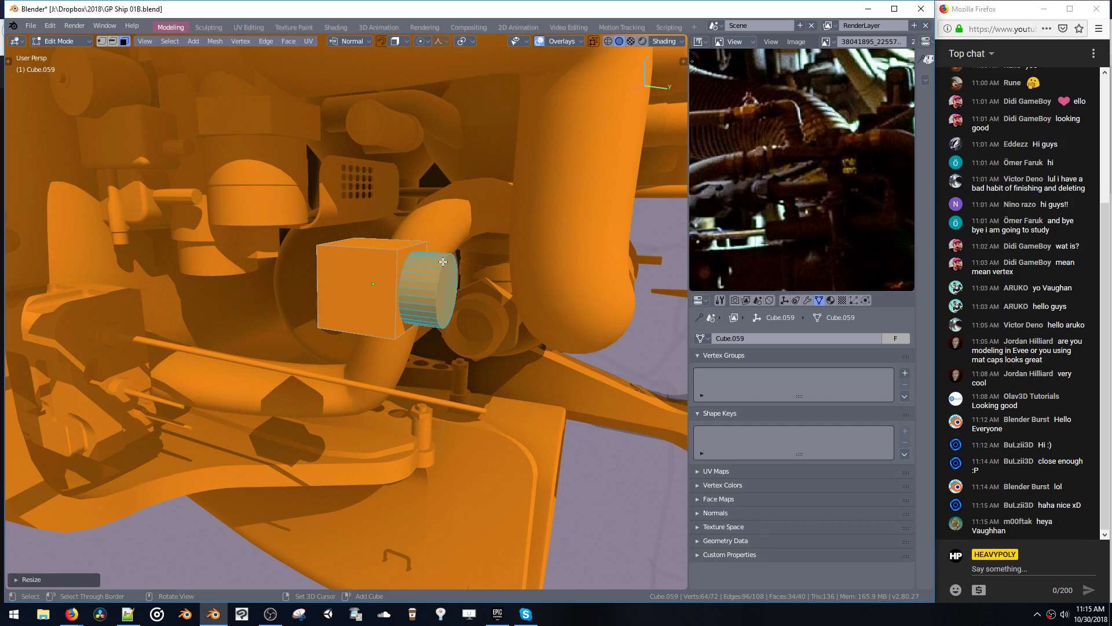
key("Tab")
key("shift+a")
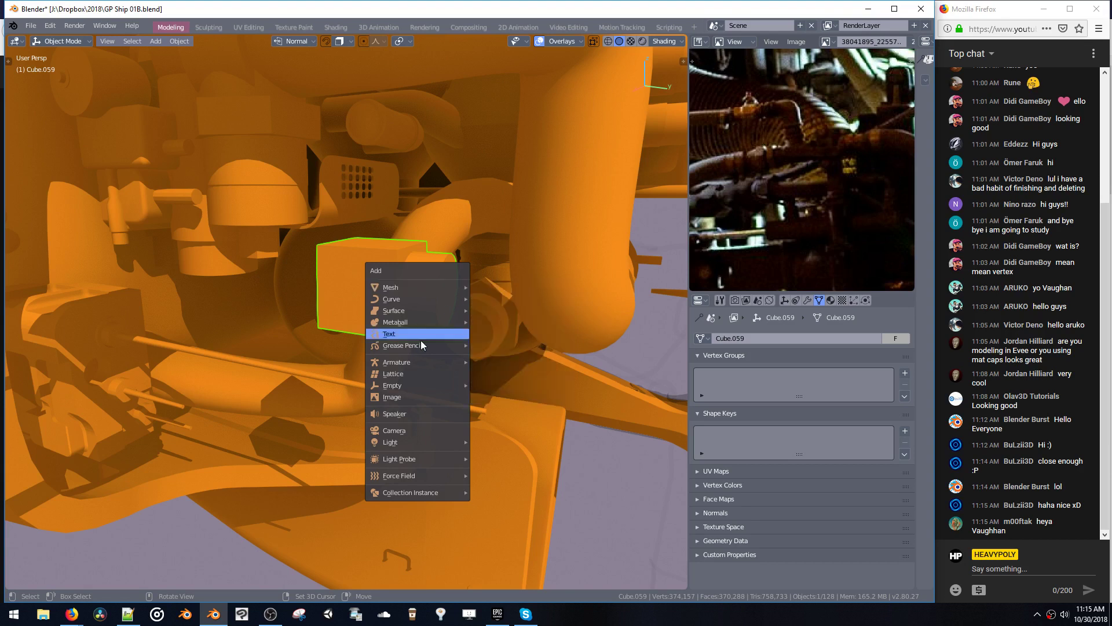
mouse_move(416, 388)
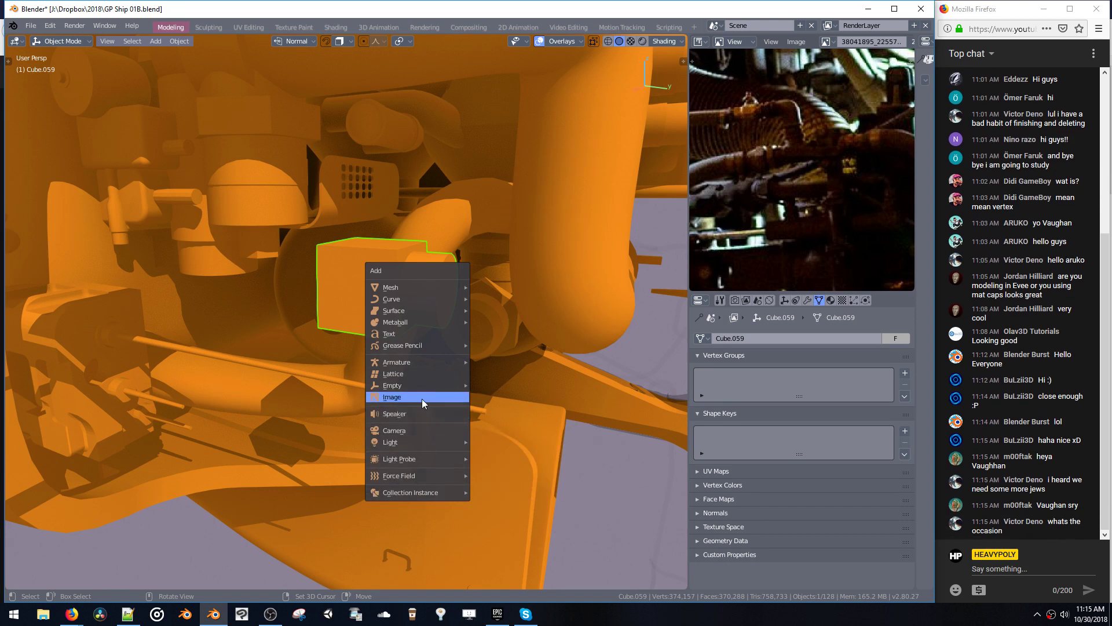
mouse_move(429, 344)
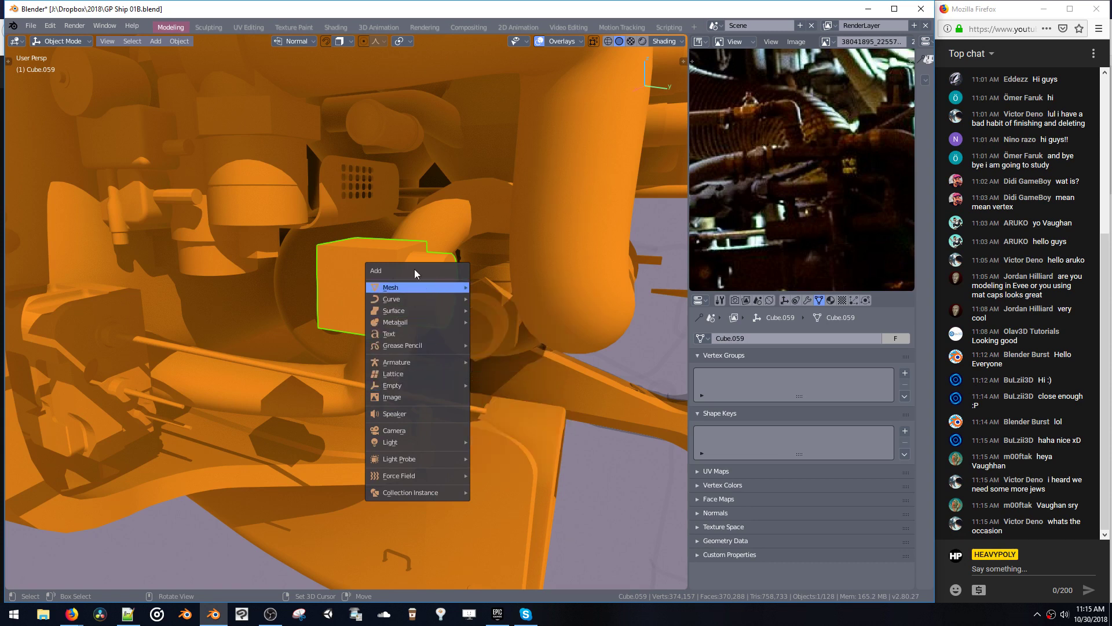
key("Escape")
- Duplicate a single vertex of the block in Edit Mode and move the copy out along Y past the cylinder stub
key("Tab")
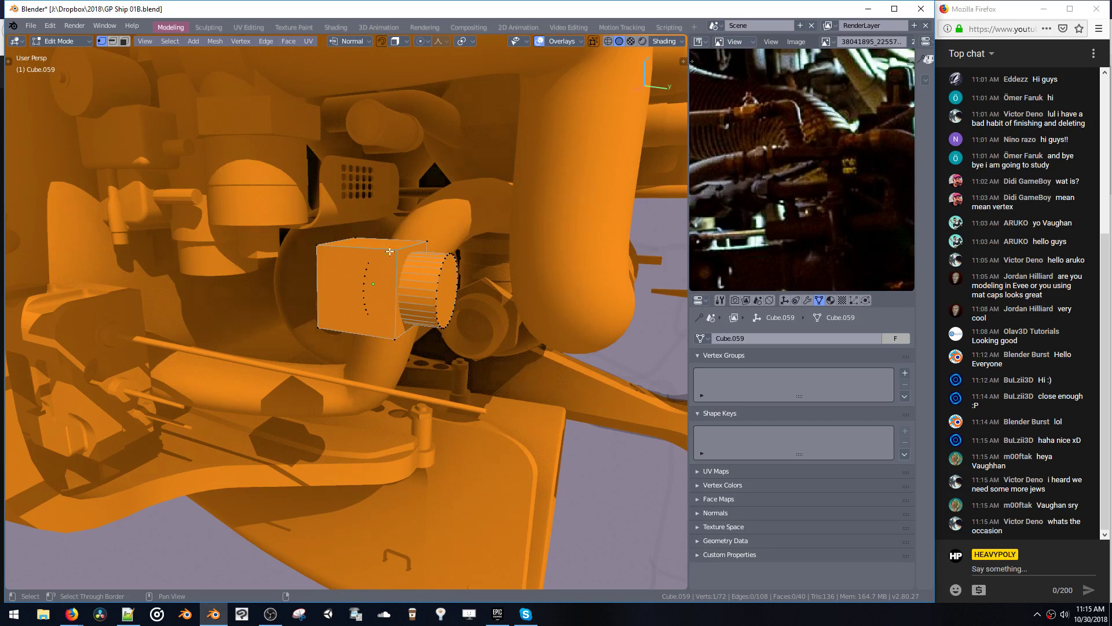
key("shift+d")
key("y")
left_click(537, 268)
middle_click_drag(537, 268, 434, 282, "shift")
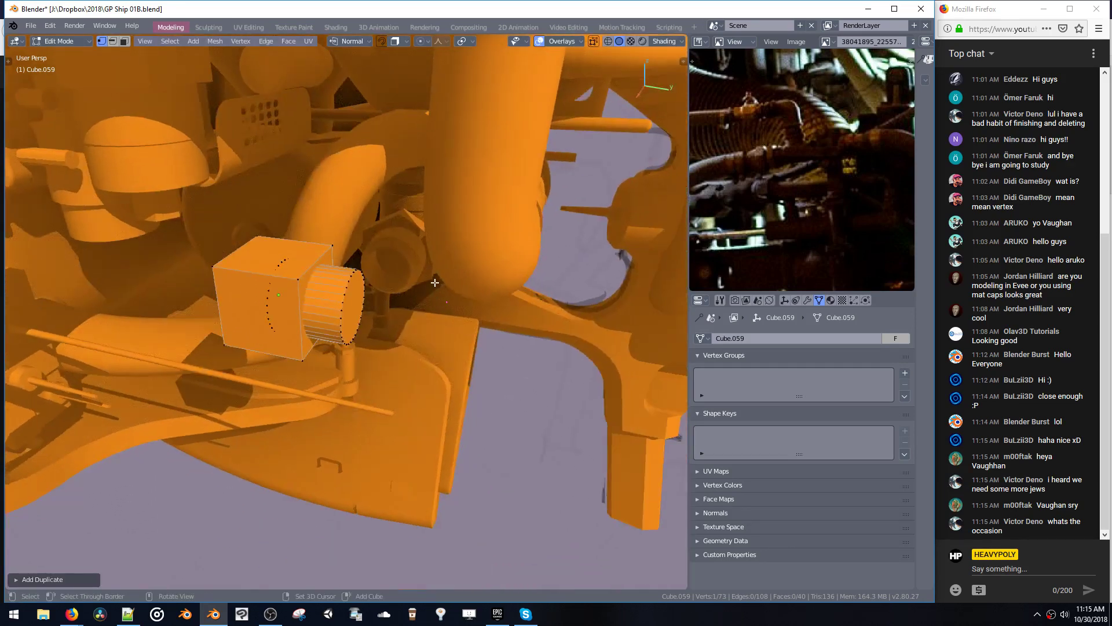
- Extrude the loose vertex along Y and then X into an L-shaped edge chain and separate it into its own object
key("e")
middle_click(480, 290)
left_click(561, 303)
middle_click_drag(564, 303, 505, 300, "shift")
key("e")
middle_click_drag(503, 386, 501, 434)
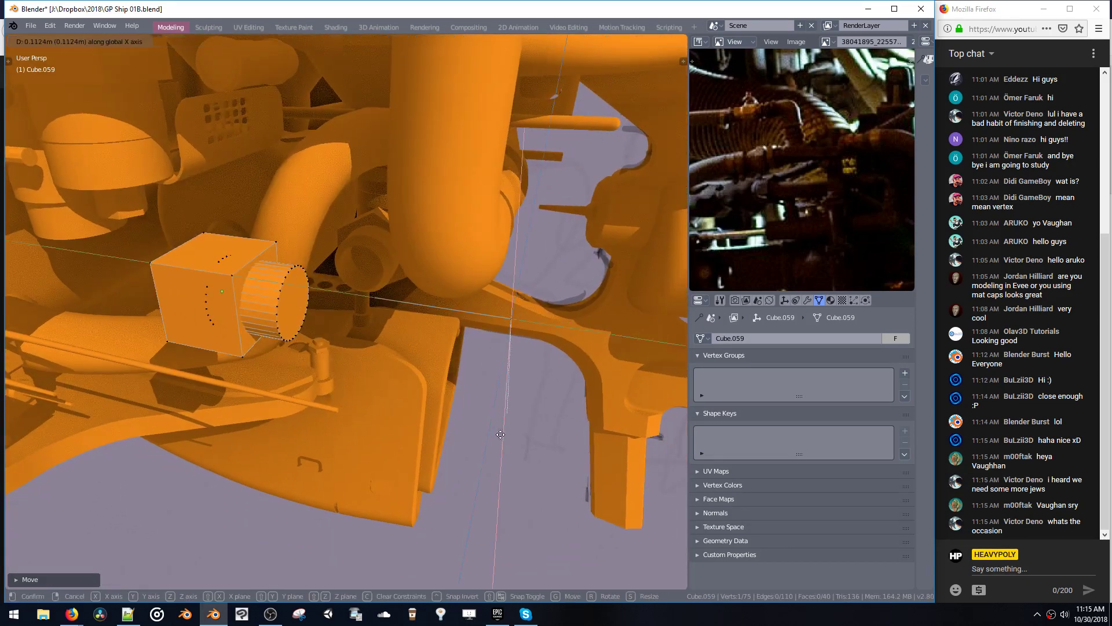
left_click(497, 426)
left_click_drag(419, 328, 522, 423)
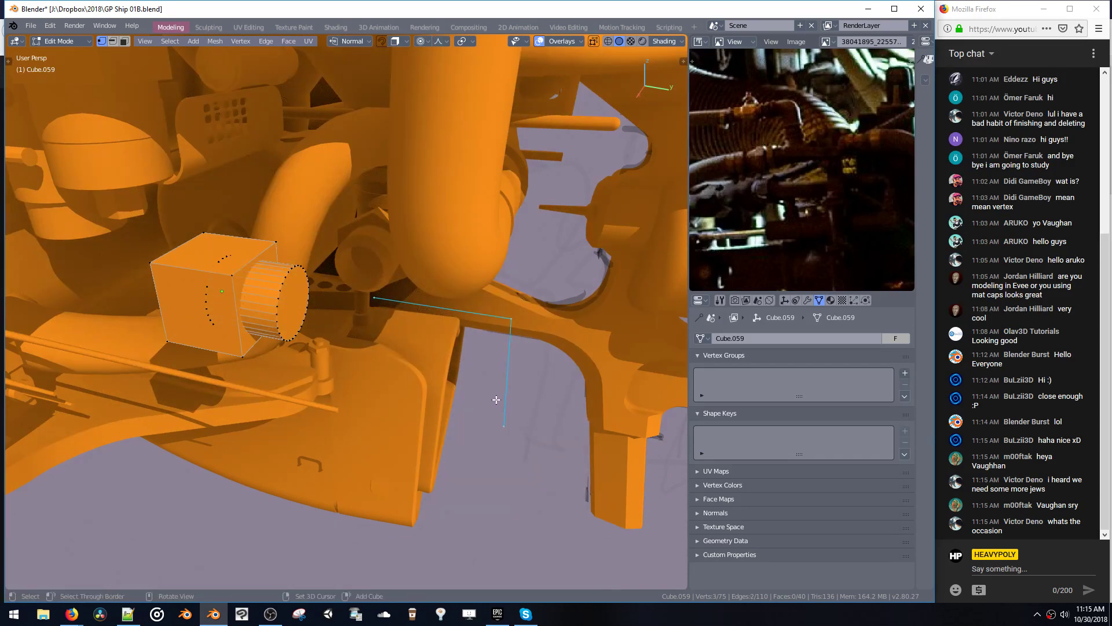
middle_click_drag(497, 385, 602, 336)
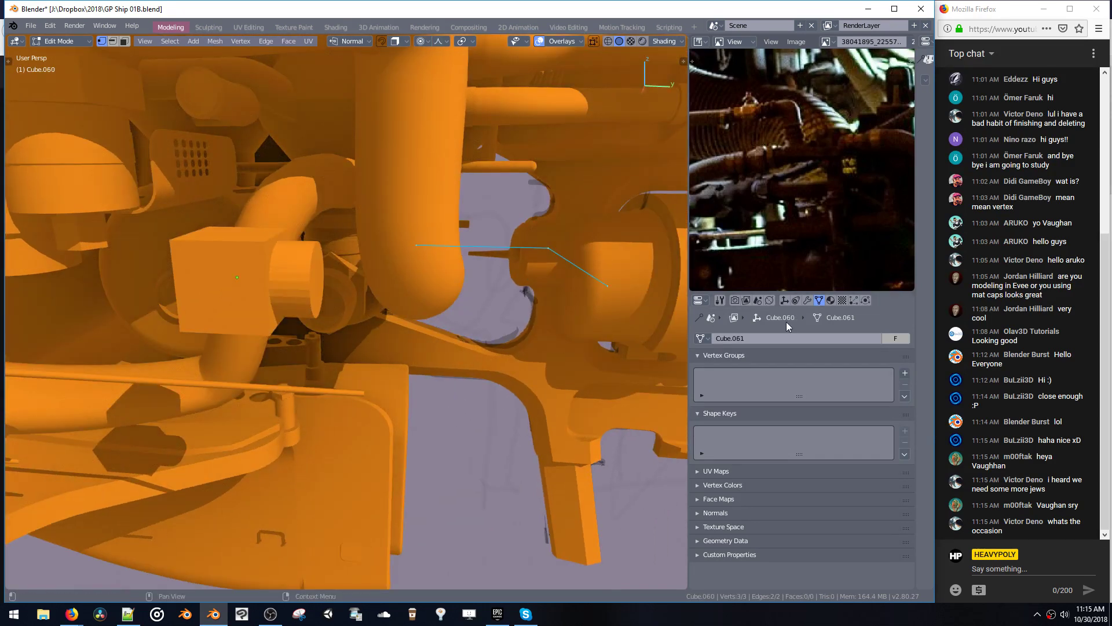
- Add a Skin modifier to the separated edge chain, check it in Object Mode, and return to Edit Mode
left_click(808, 300)
left_click(722, 340)
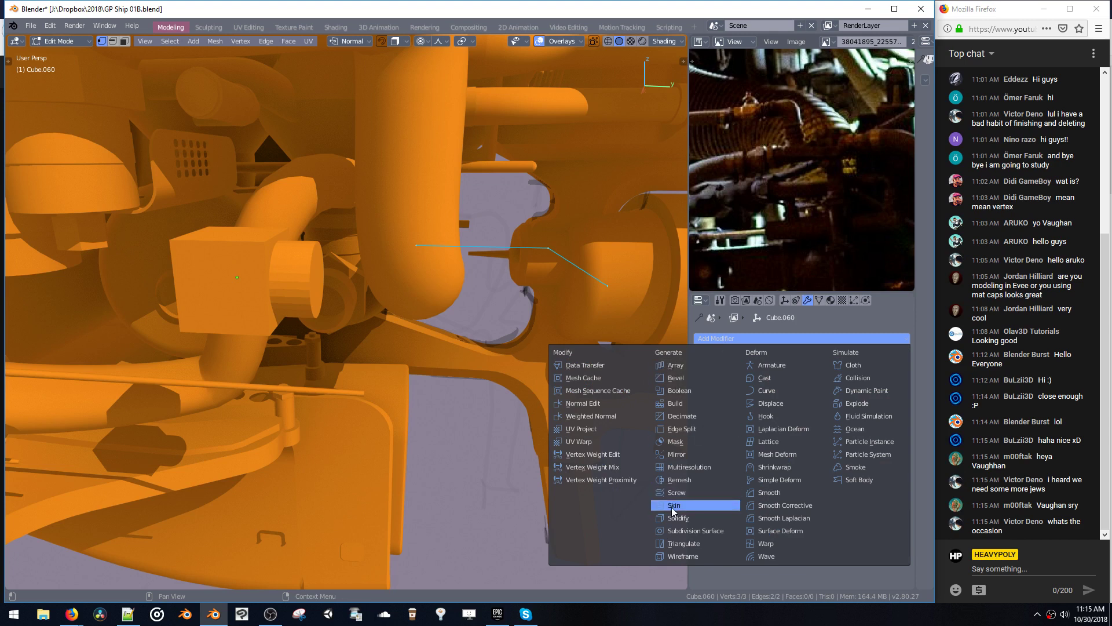
left_click(672, 505)
key("Tab")
middle_click_drag(551, 346, 579, 409, "ctrl")
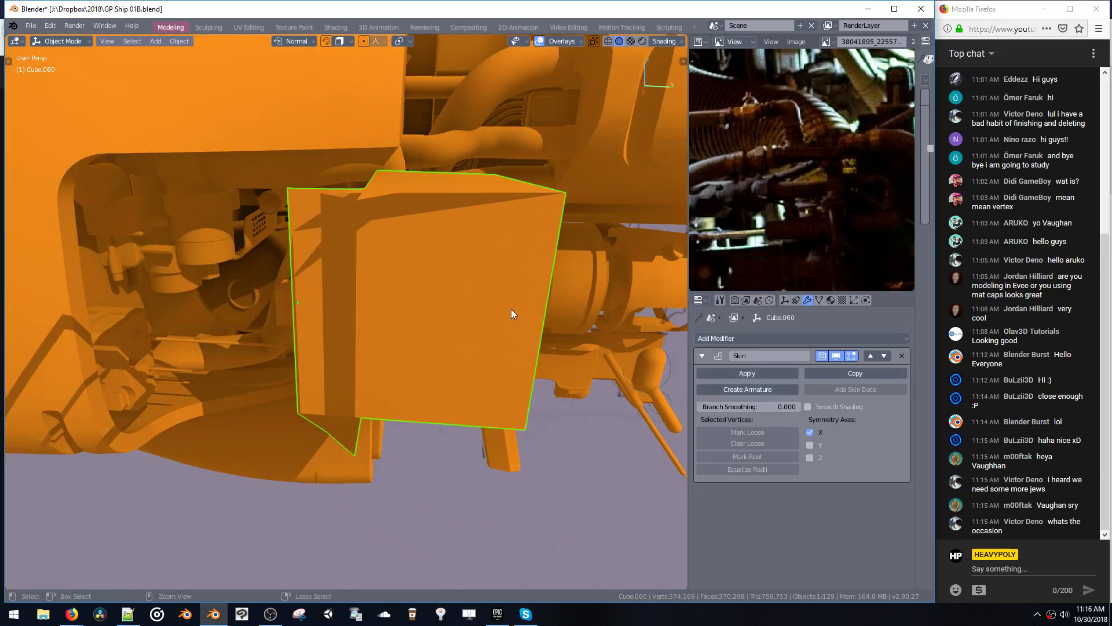
key("Tab")
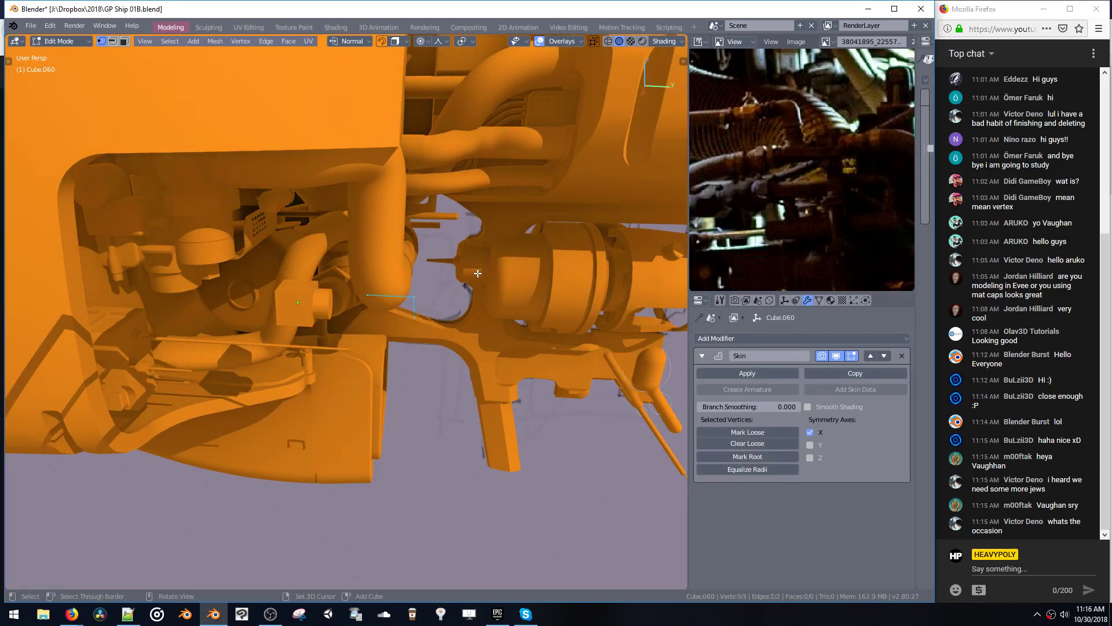
- Scale the edge chain down slightly and reduce its vertices' mean skin radius to 0.054 in X and Y
key("n")
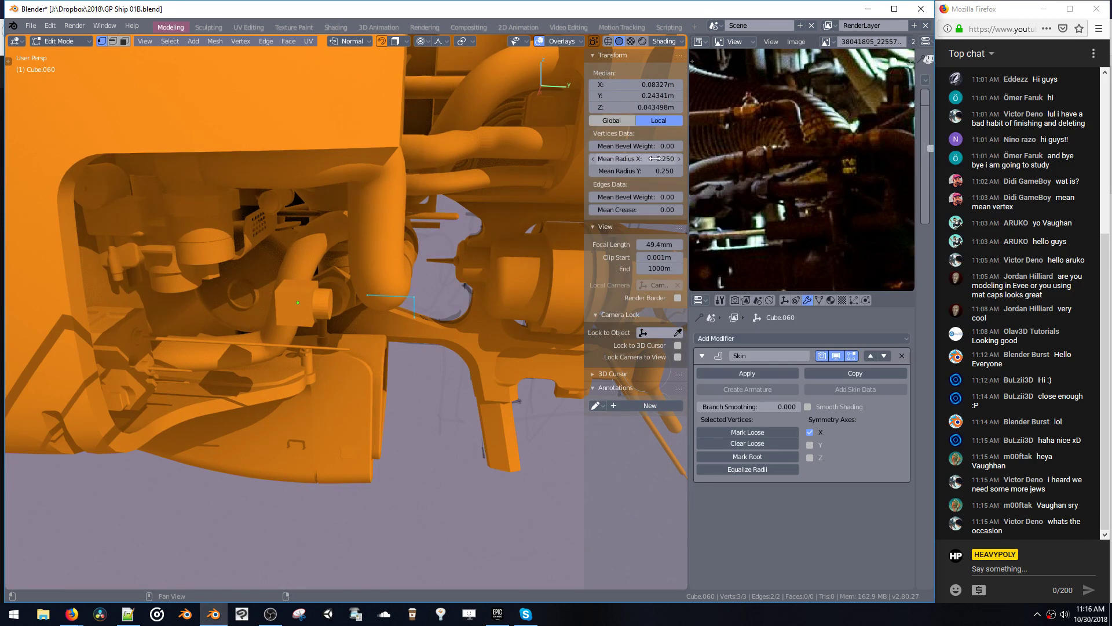
key("alt+s")
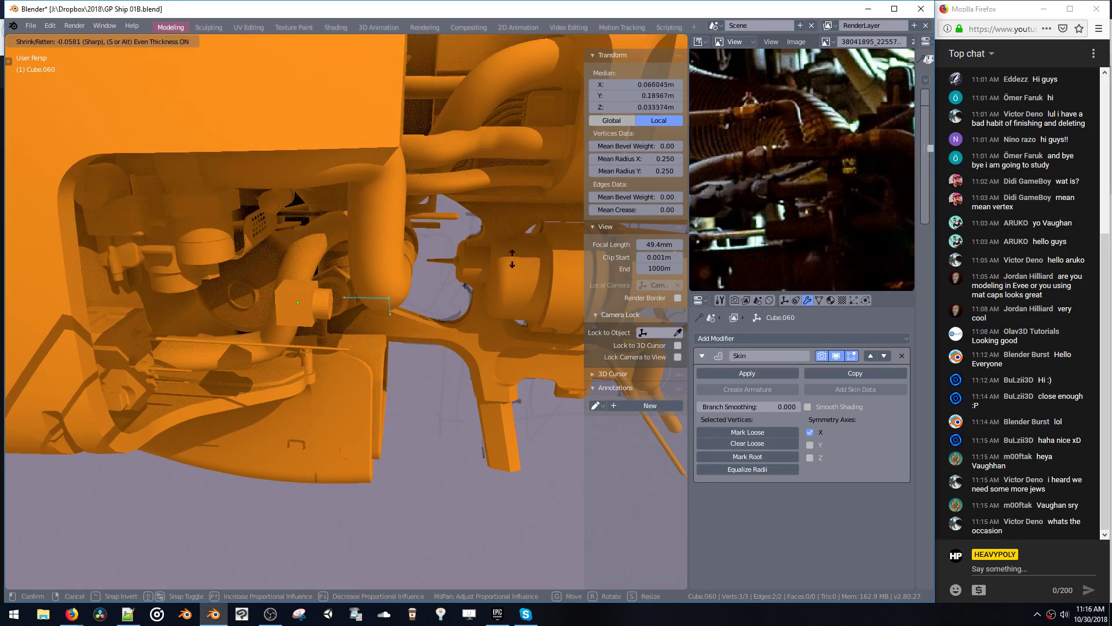
left_click(528, 265)
key("ctrl+a")
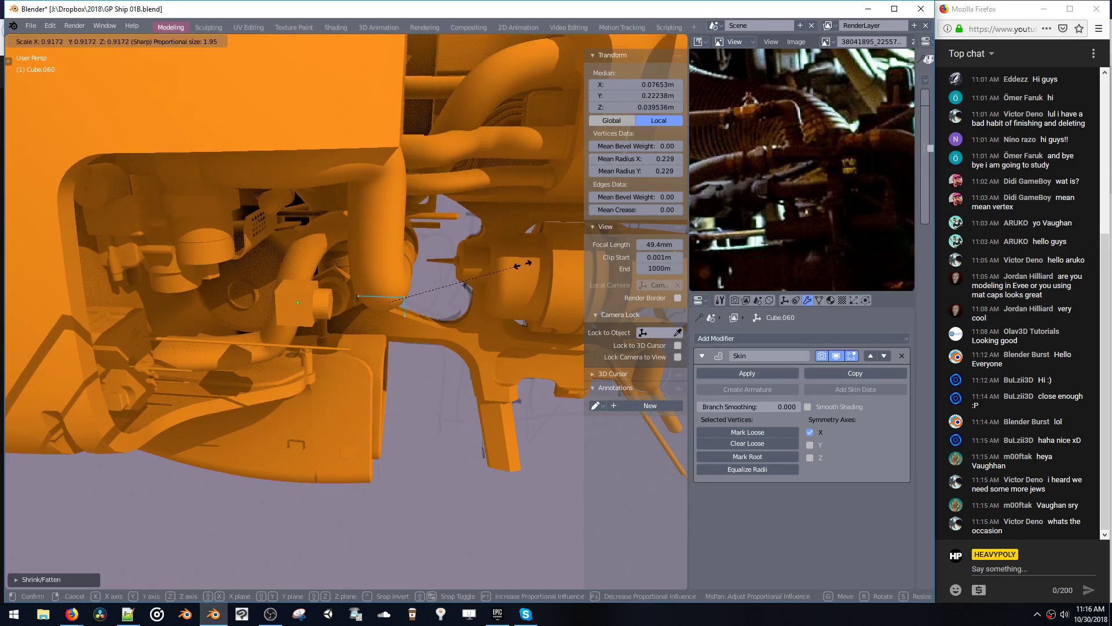
left_click(446, 287)
key("ctrl+a")
left_click(449, 300)
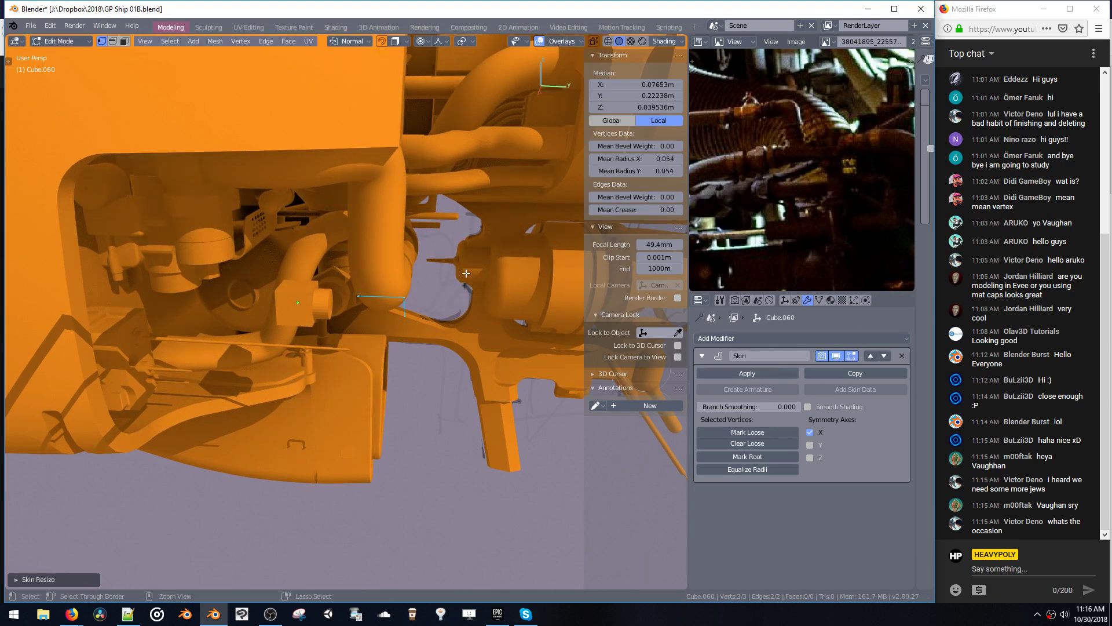
- Reduce the edge chain's mean skin radius to 0.010 in X and Y, checking the thickness in Object Mode
key("Tab")
key("ctrl+a")
left_click(473, 289)
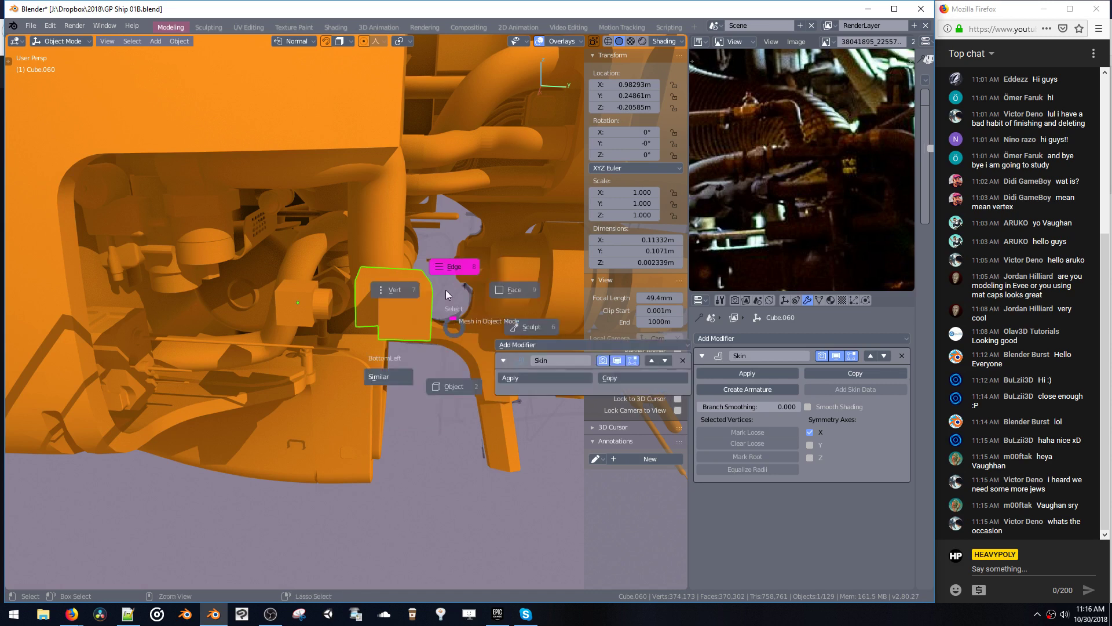
key("Tab")
key("ctrl+a")
left_click(459, 247)
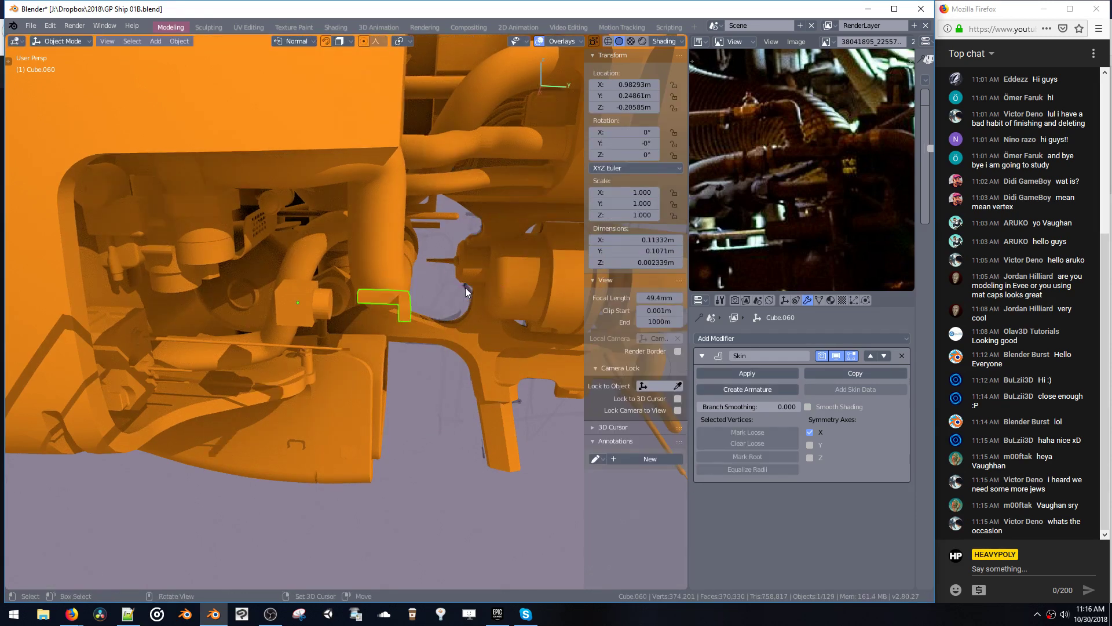
key("ctrl+a")
left_click(446, 276)
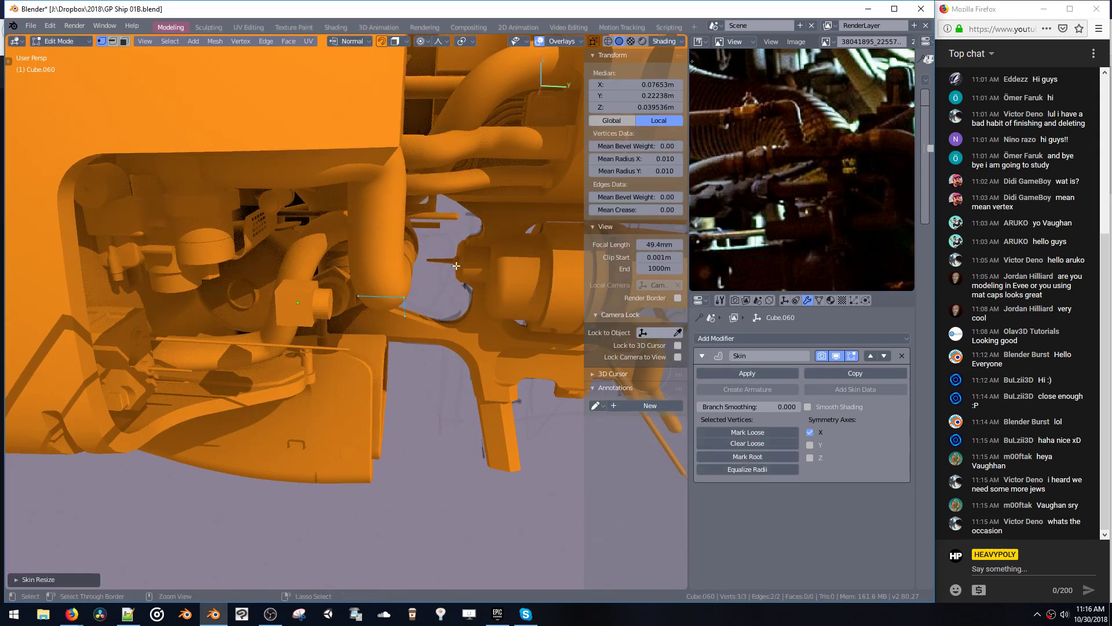
key("Tab")
- Remove the Skin modifier from the edge chain and add a Wireframe modifier in its place
middle_click_drag(447, 276, 467, 259)
left_click(902, 357)
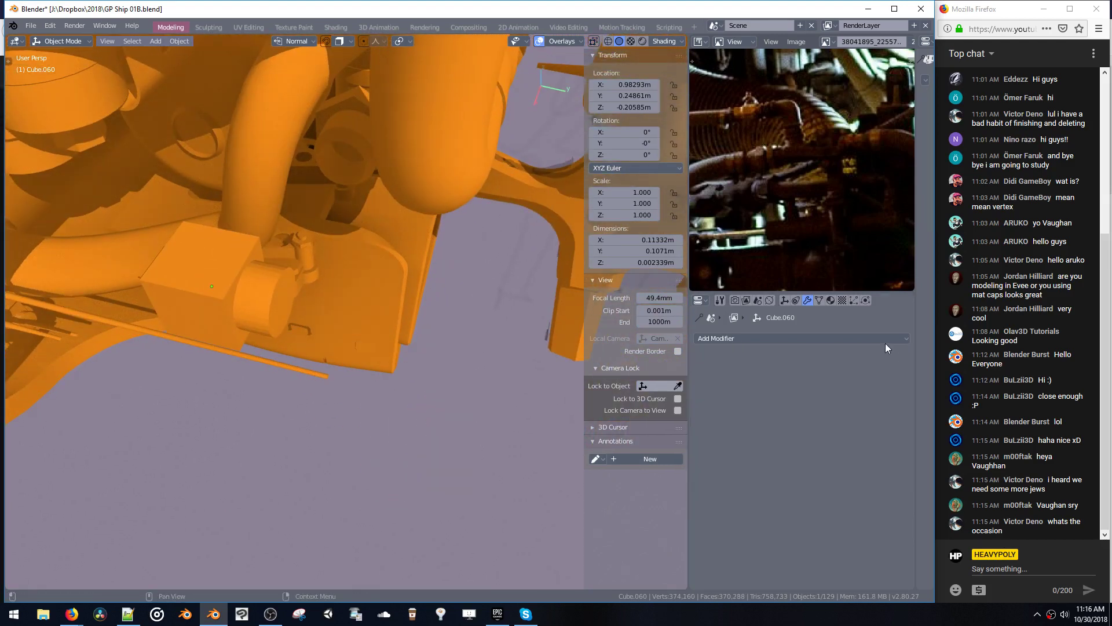
left_click(885, 341)
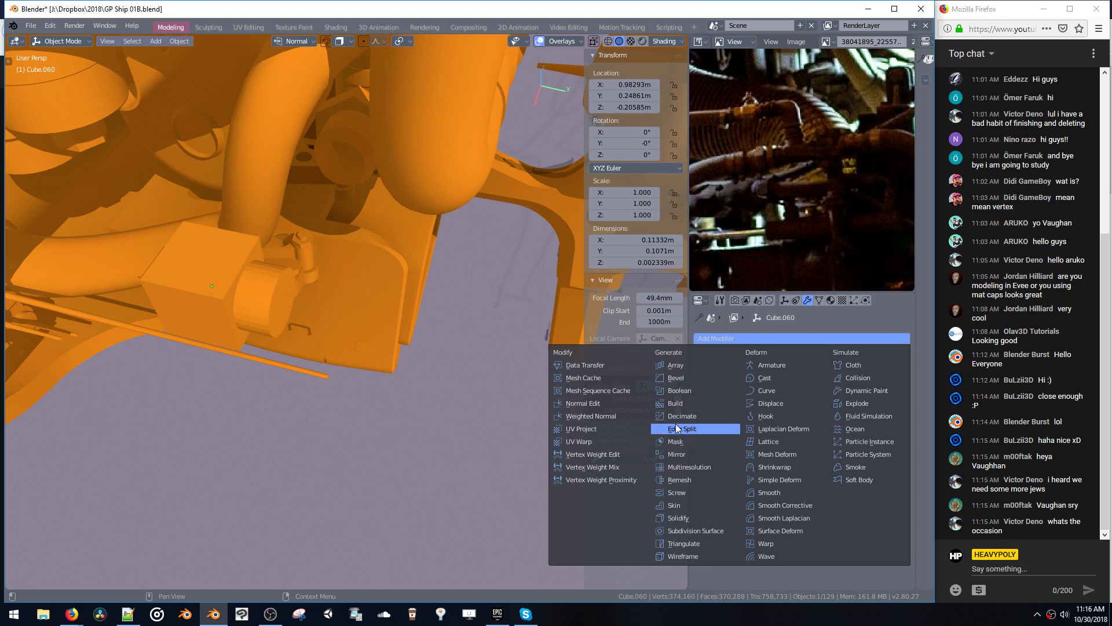
left_click(681, 556)
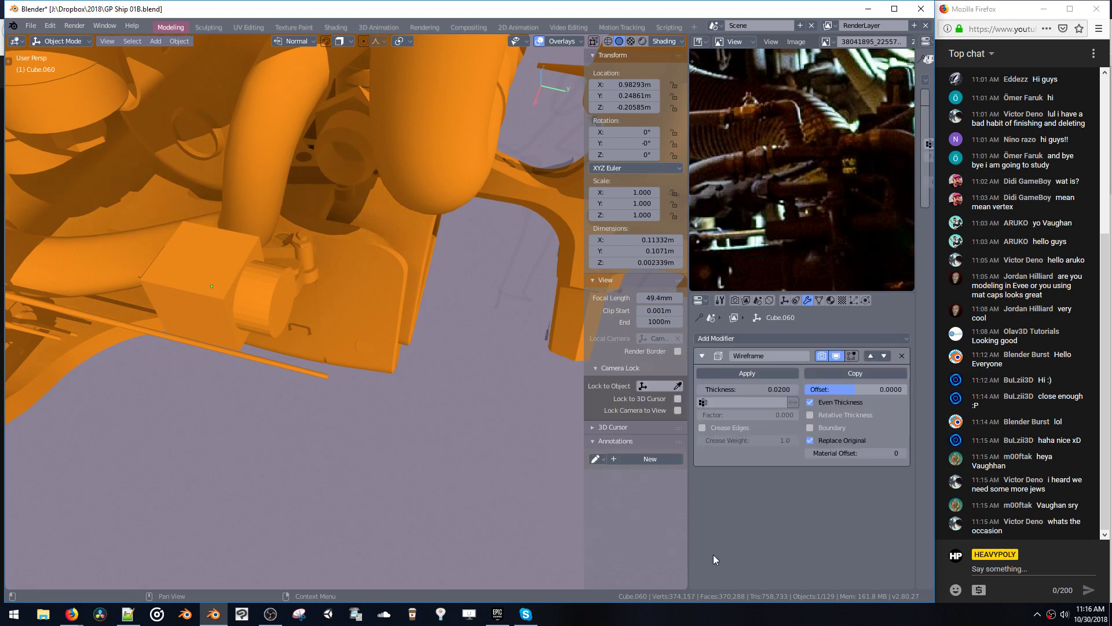
- Extrude the edge chain's X-aligned edge by a small offset in Edit Mode to form a narrow face
middle_click_drag(510, 378, 432, 302)
key("Tab")
left_click(490, 322)
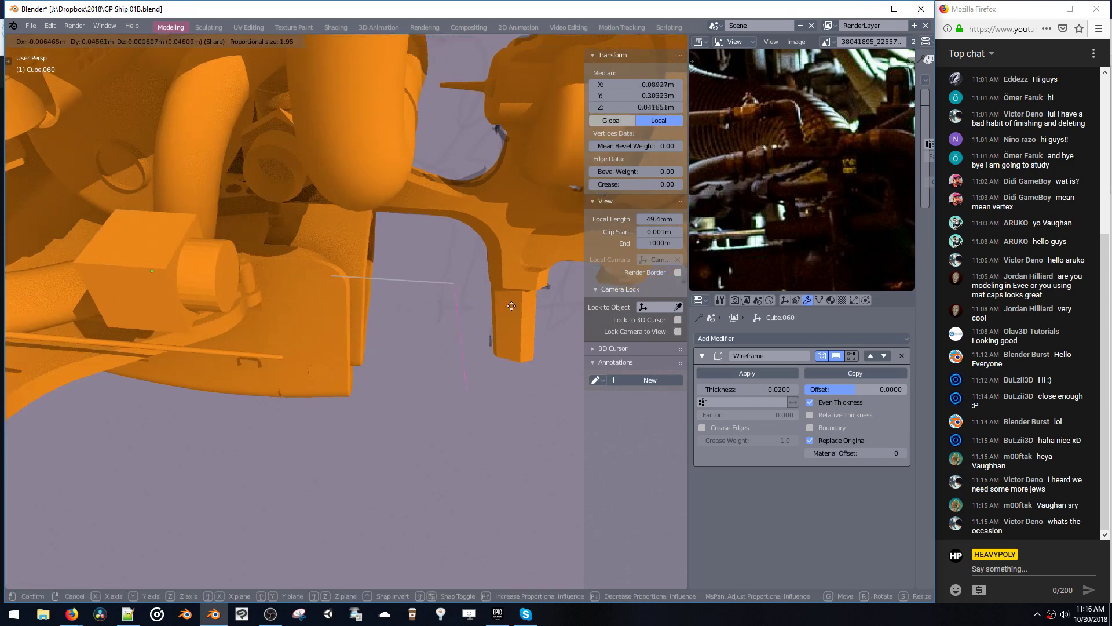
key("e")
left_click(458, 305)
left_click(387, 292)
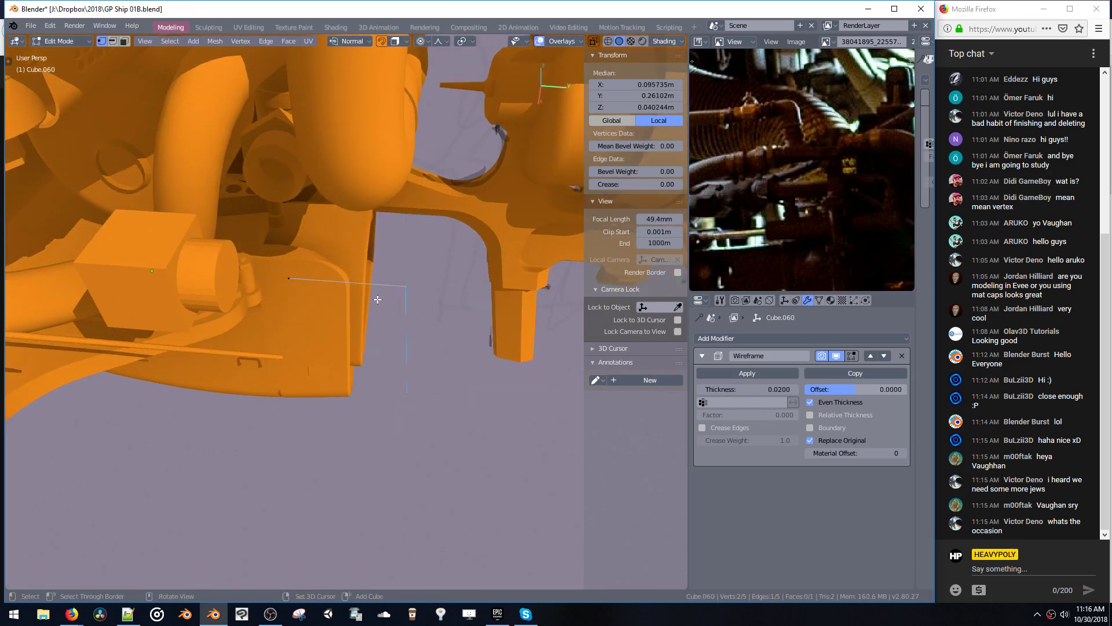
left_click(411, 287)
- Undo the narrow face extrusion so the edge chain consists of its two plain edges again
middle_click_drag(400, 343, 337, 271)
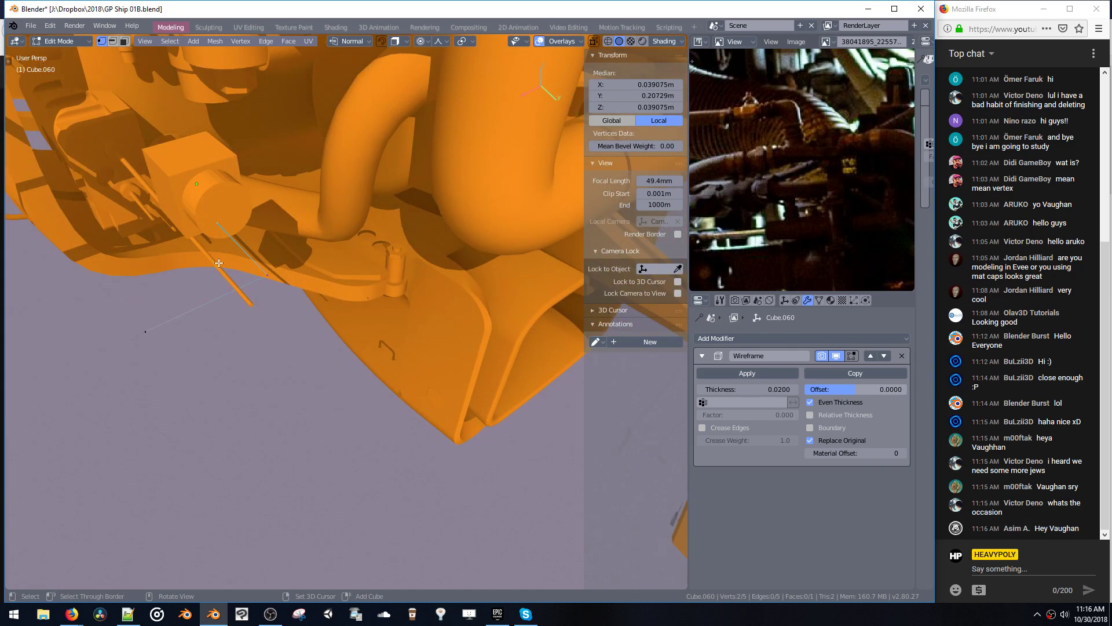
middle_click_drag(219, 263, 298, 280)
left_click_drag(345, 320, 390, 364)
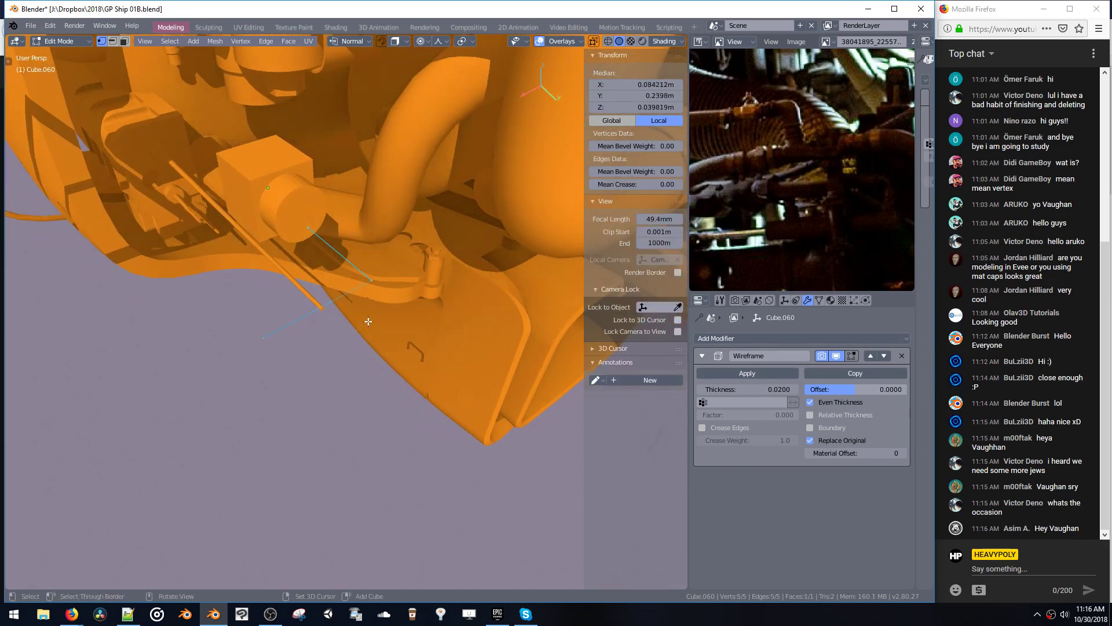
middle_click_drag(369, 320, 377, 285)
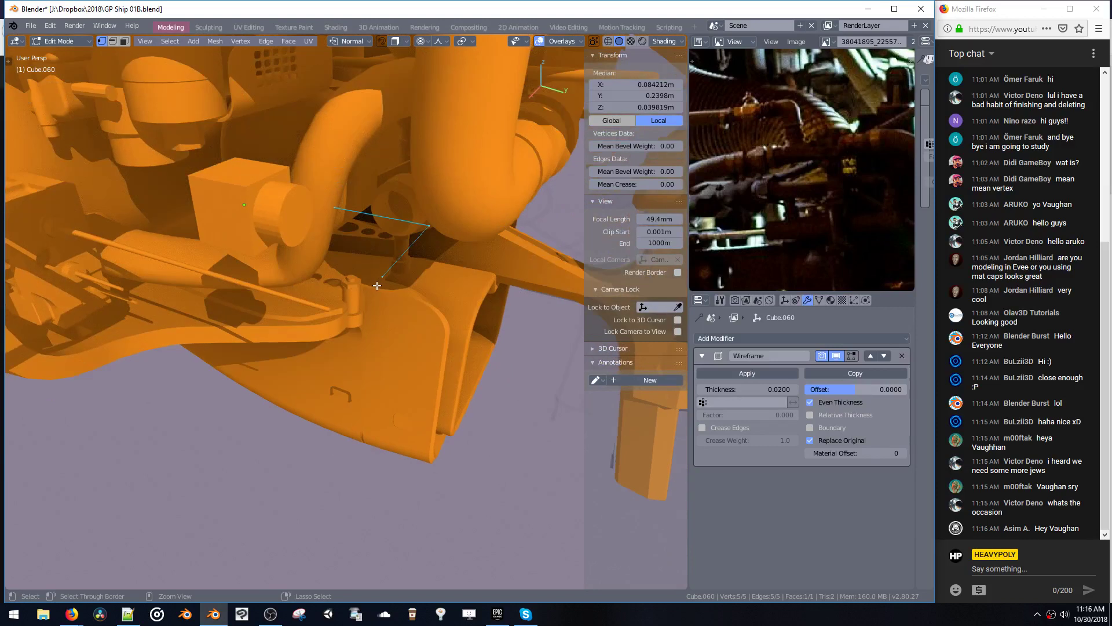
left_click(378, 282)
left_click(362, 260, "shift")
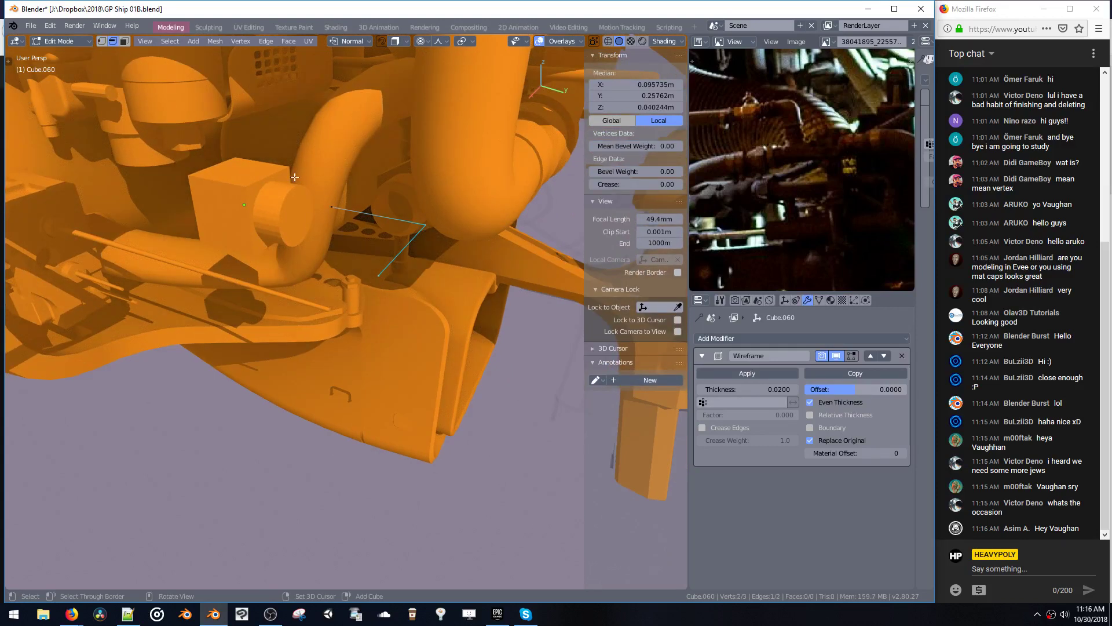
- Add a cube at the edge chain, scale it down to about 0.044 m and lower it along Z
left_click(344, 225)
key("shift+a")
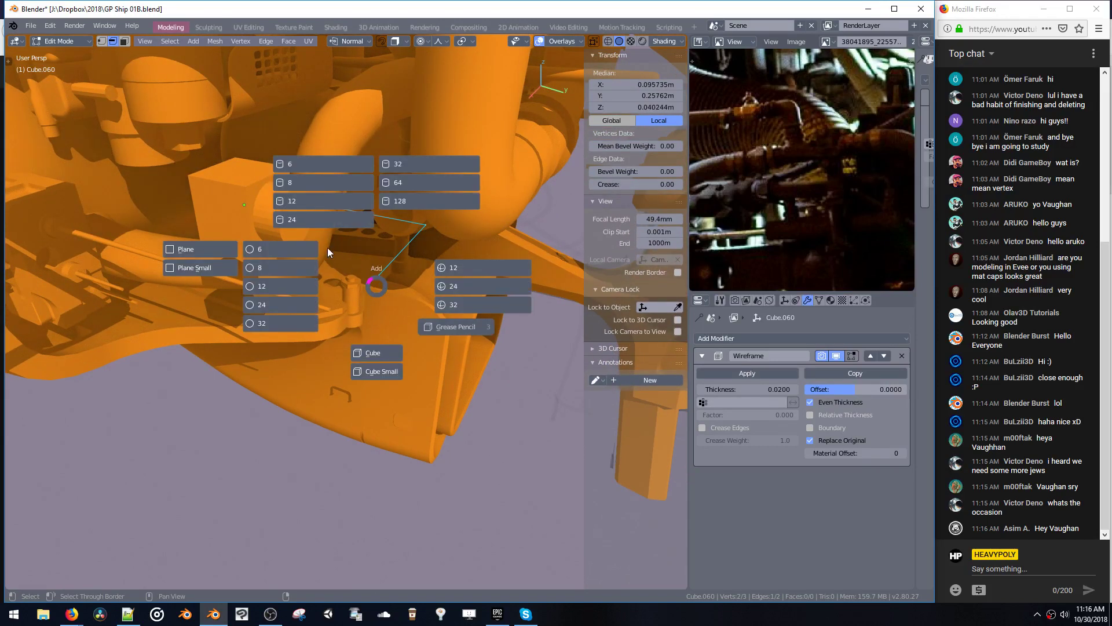
left_click(386, 347)
key("s")
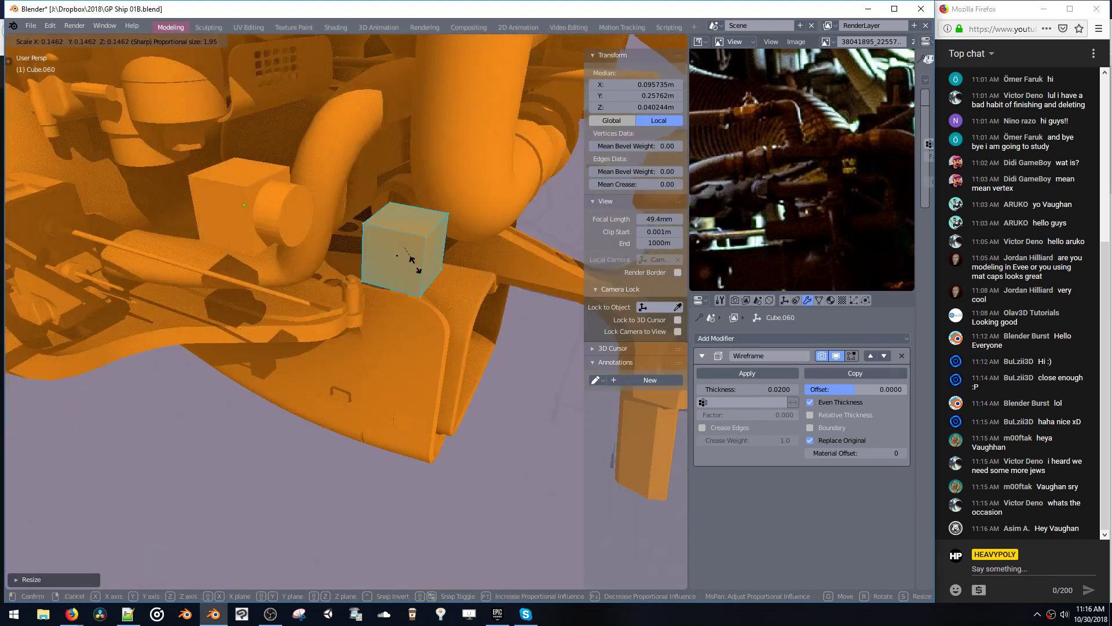
left_click(411, 258)
key("g")
key("z")
left_click(394, 302)
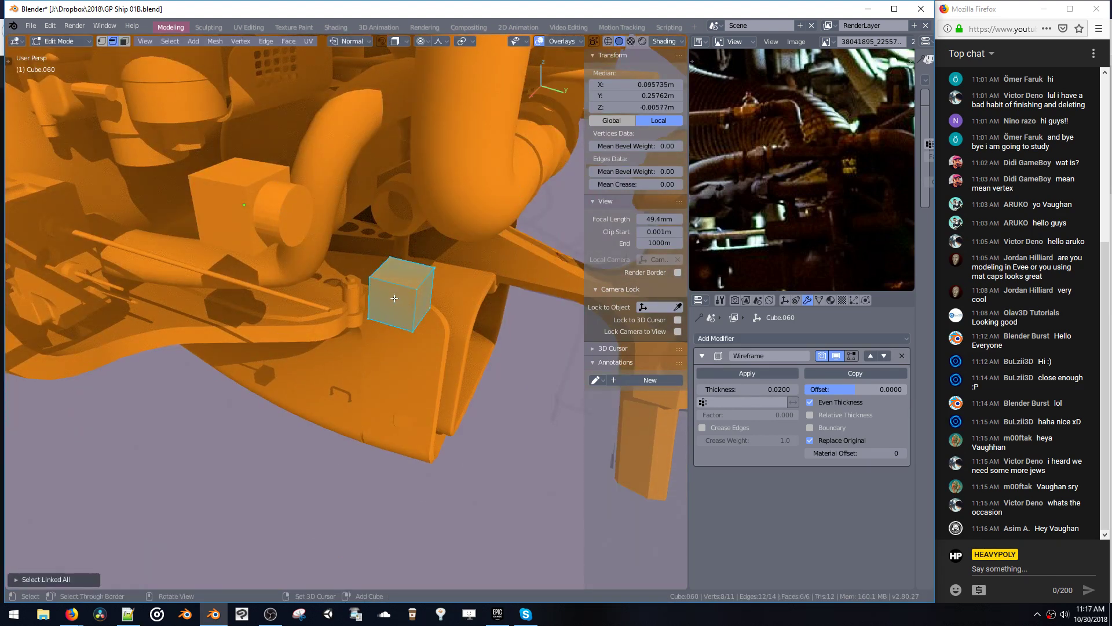
- Turn off proportional editing and move the cube about 0.1 m along Y, clear of the edge chain
left_click(429, 42)
left_click(433, 55)
key("g")
key("y")
left_click(489, 313)
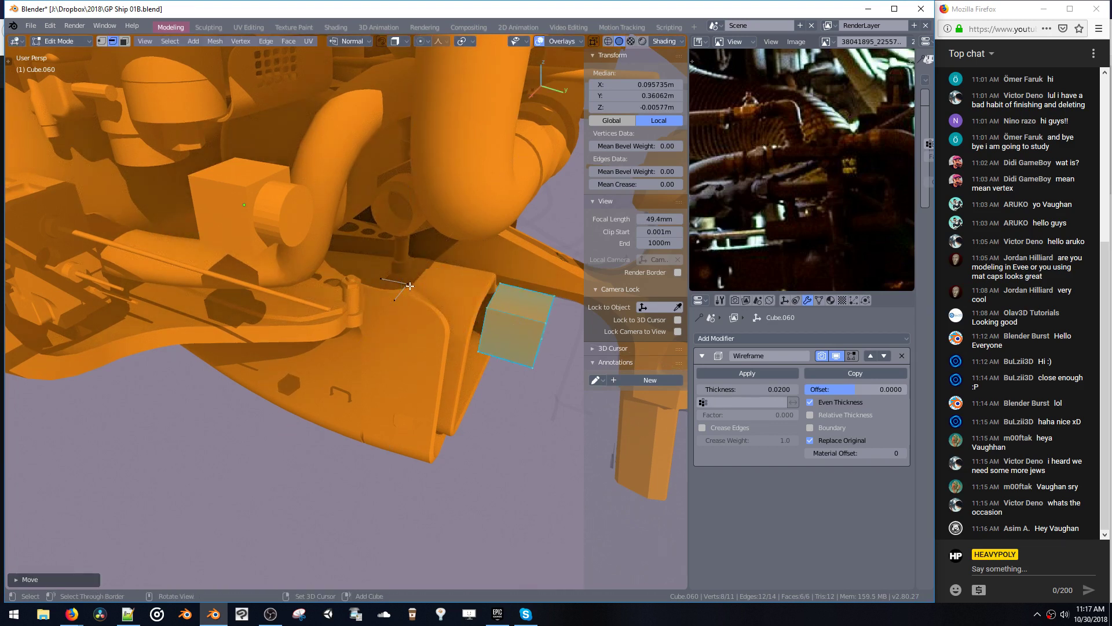
- Delete the old edge chain so only the small cube remains in the mesh
key("x")
middle_click_drag(432, 243, 339, 214, "shift")
double_click(390, 284)
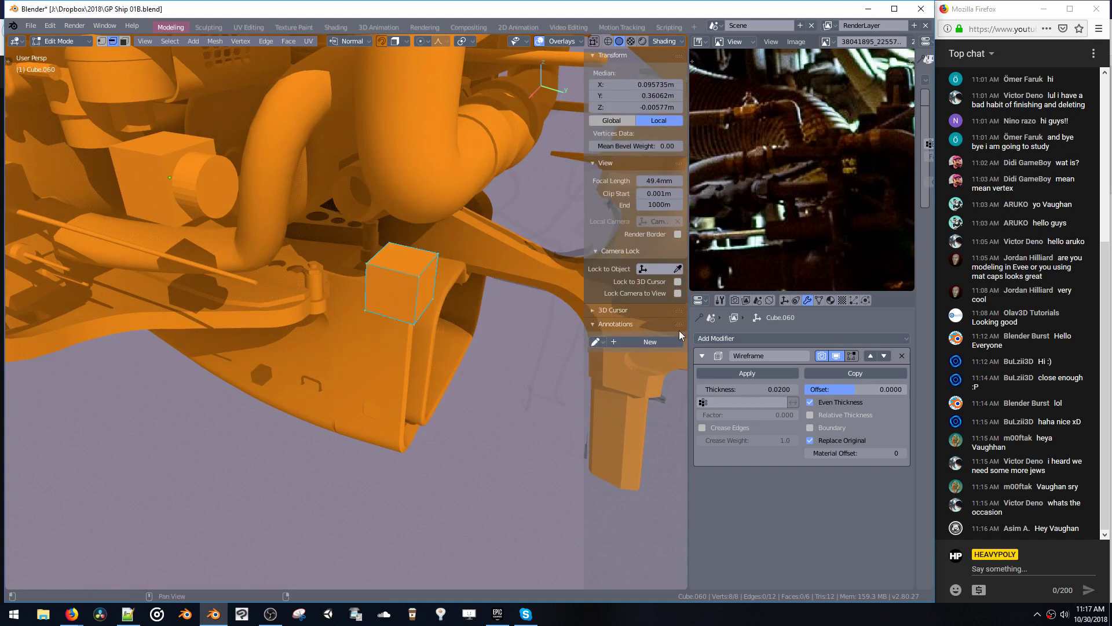
- Switch to Object Mode and reduce the Wireframe modifier's thickness to 0.0086
key("ctrl+space")
left_click(432, 357)
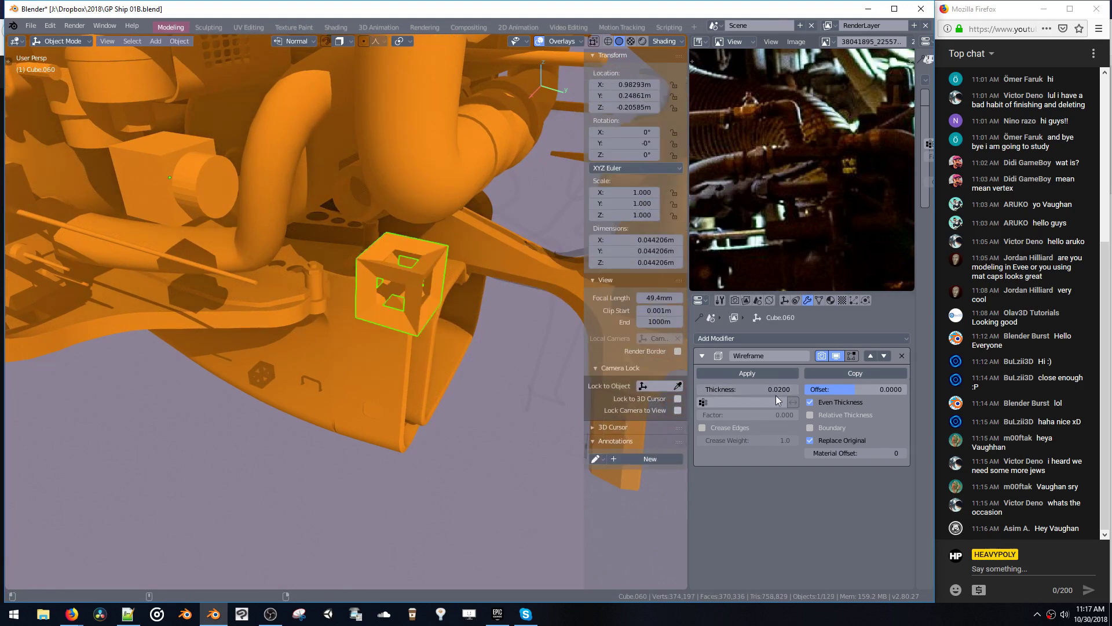
left_click_drag(765, 388, 739, 392)
- Delete one front corner vertex of the cube to leave a three-faced shell, and inspect its wireframe in Object Mode
key("ctrl+space")
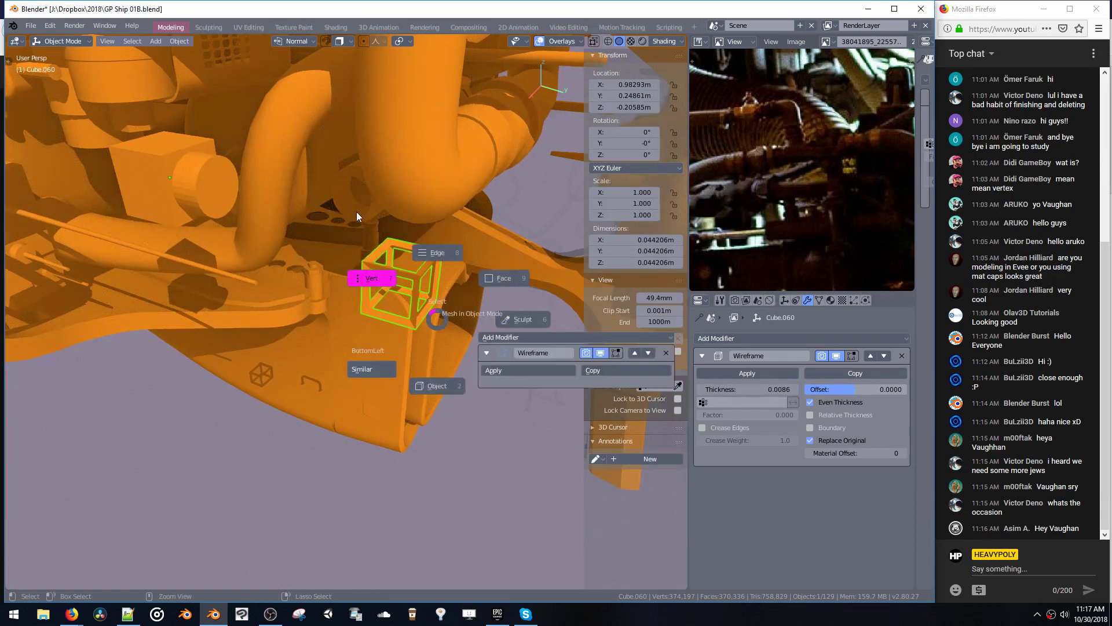
left_click(370, 277)
left_click(360, 314)
key("ctrl+space")
left_click(401, 293)
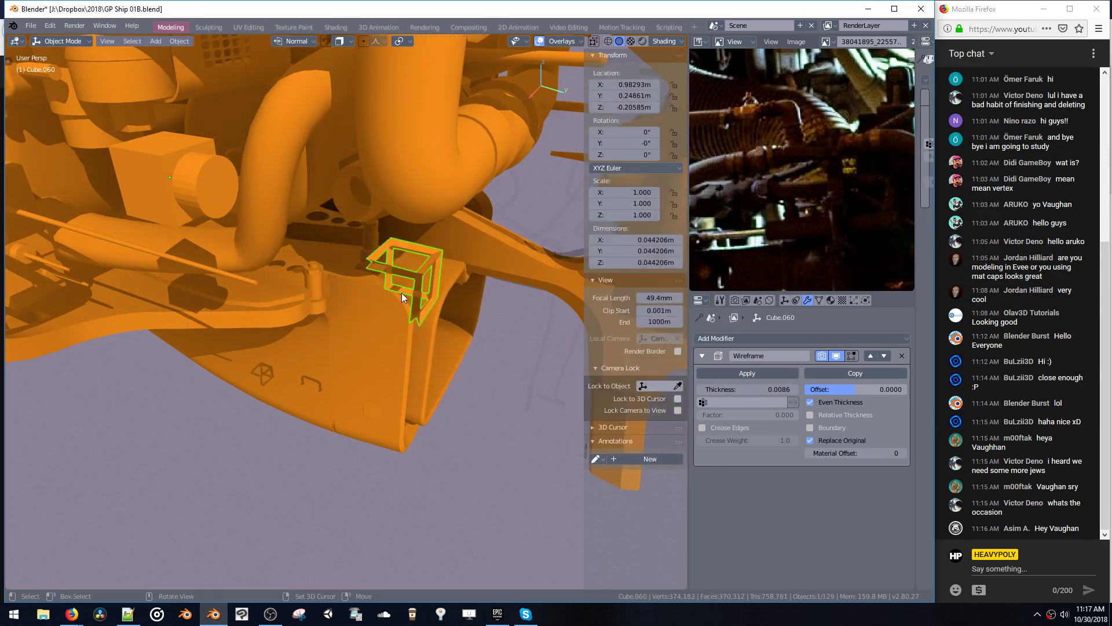
middle_click_drag(401, 293, 346, 291)
middle_click_drag(366, 294, 401, 287)
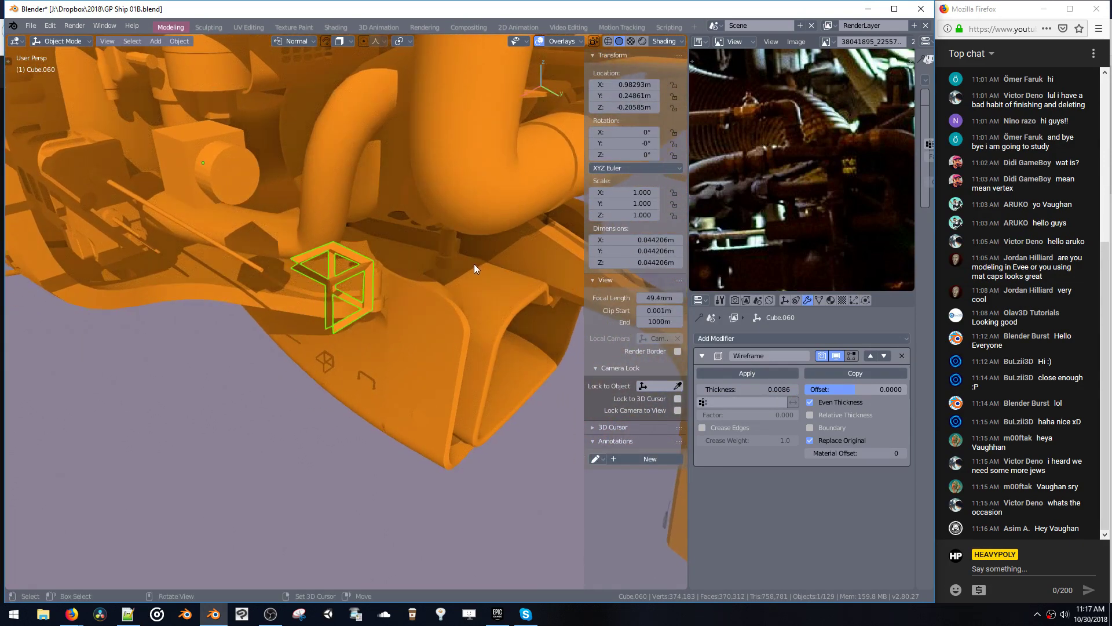
middle_click_drag(474, 267, 484, 258)
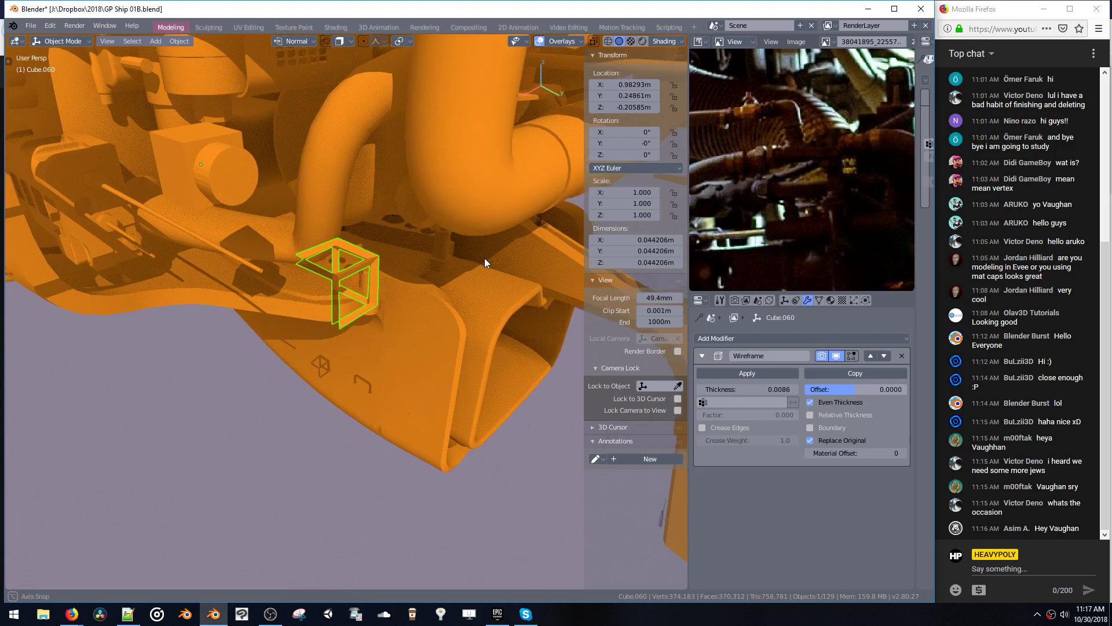
- Test the Wireframe modifier's Replace Original and Relative Thickness options, restore them, and turn on Boundary
left_click(810, 441)
left_click(810, 440)
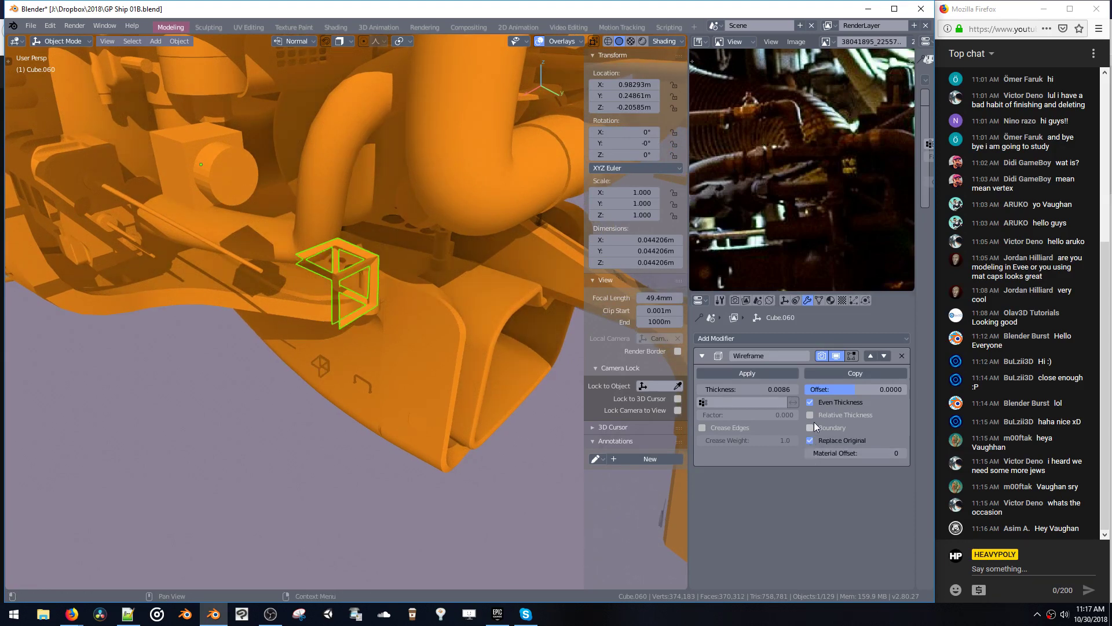
left_click(813, 416)
left_click(812, 415)
left_click(812, 415)
left_click(811, 416)
left_click(810, 428)
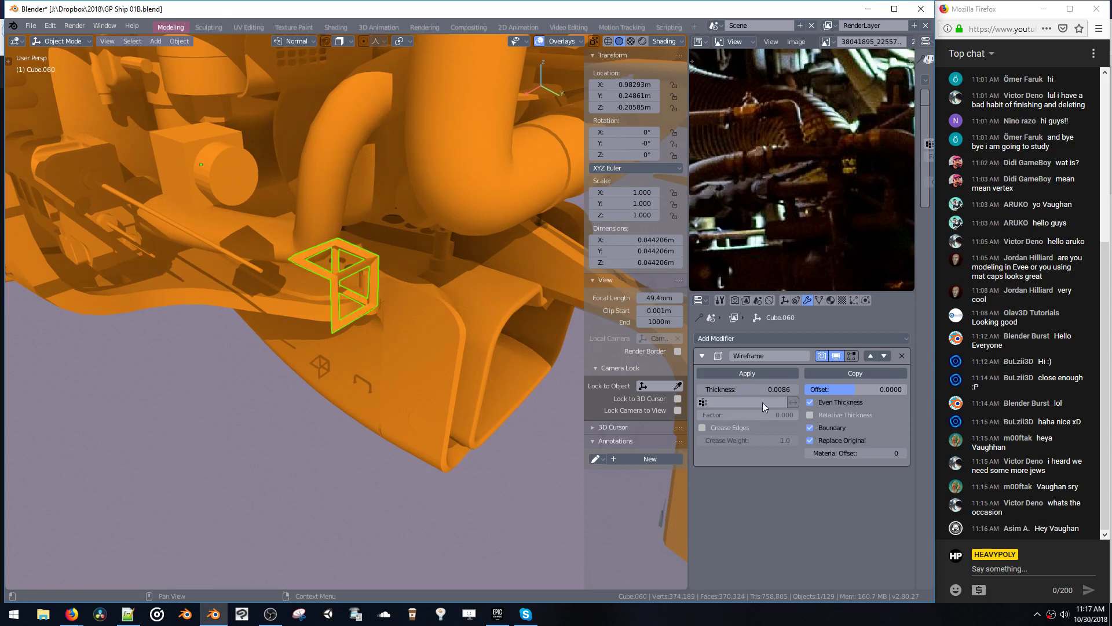
- Duplicate two connected open edges of the shell about 0.07 m along X and check them in Object Mode
middle_click_drag(463, 260, 383, 283)
key("Tab")
left_click(445, 269)
left_click(387, 289, "shift")
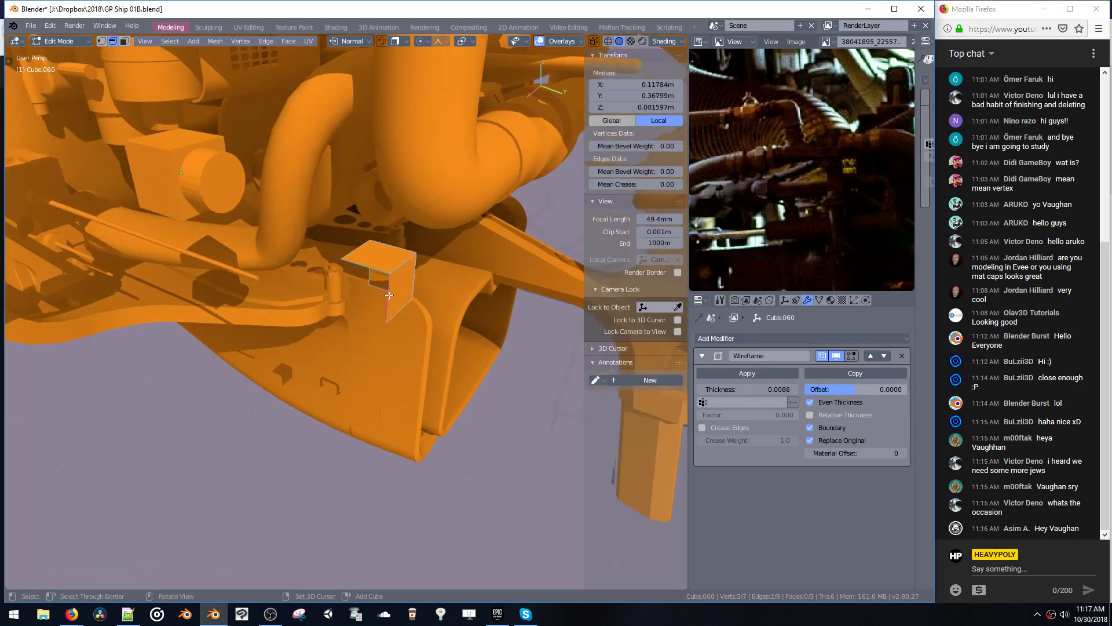
key("shift+d")
key("x")
left_click(347, 337)
key("Tab")
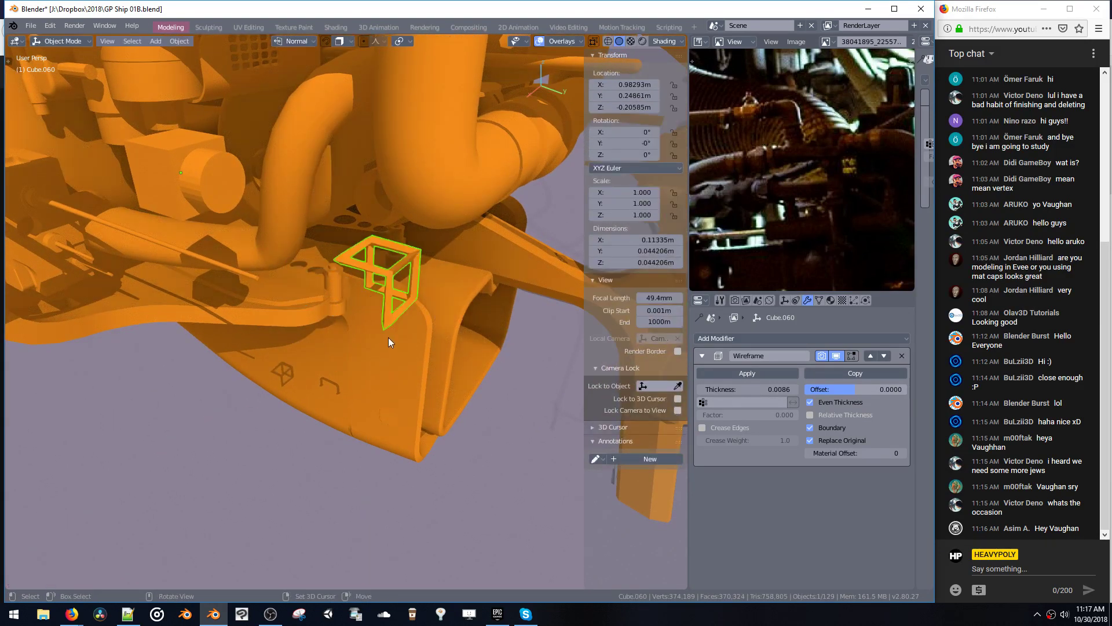
- Turn off the Wireframe modifier's Boundary option and compare the duplicated edges in Object Mode and Edit Mode
key("Tab")
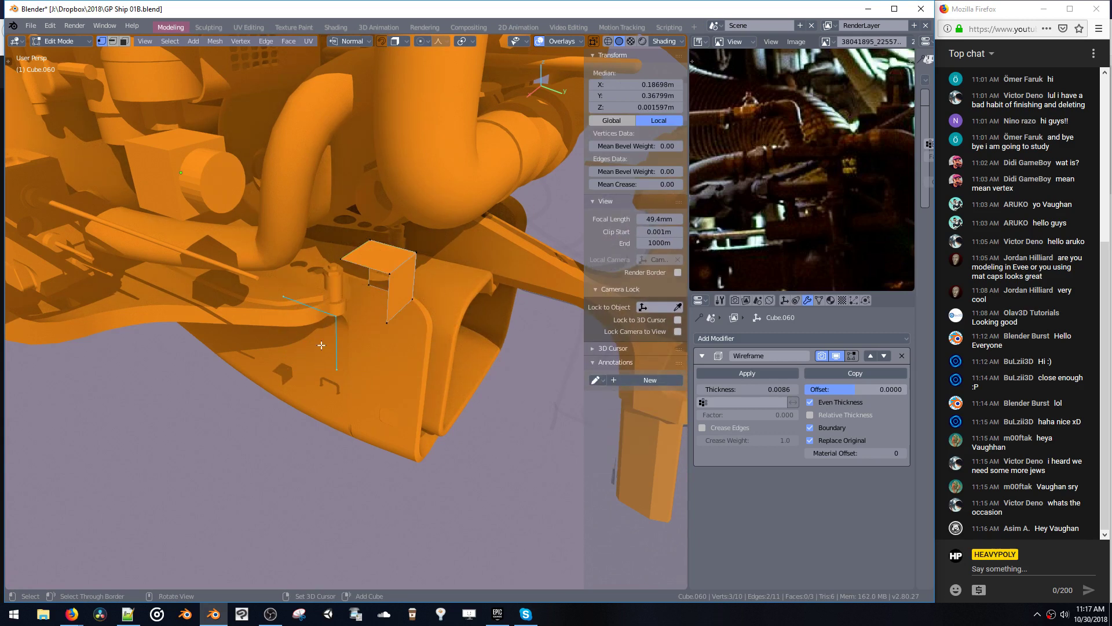
left_click(810, 428)
key("ctrl+Tab")
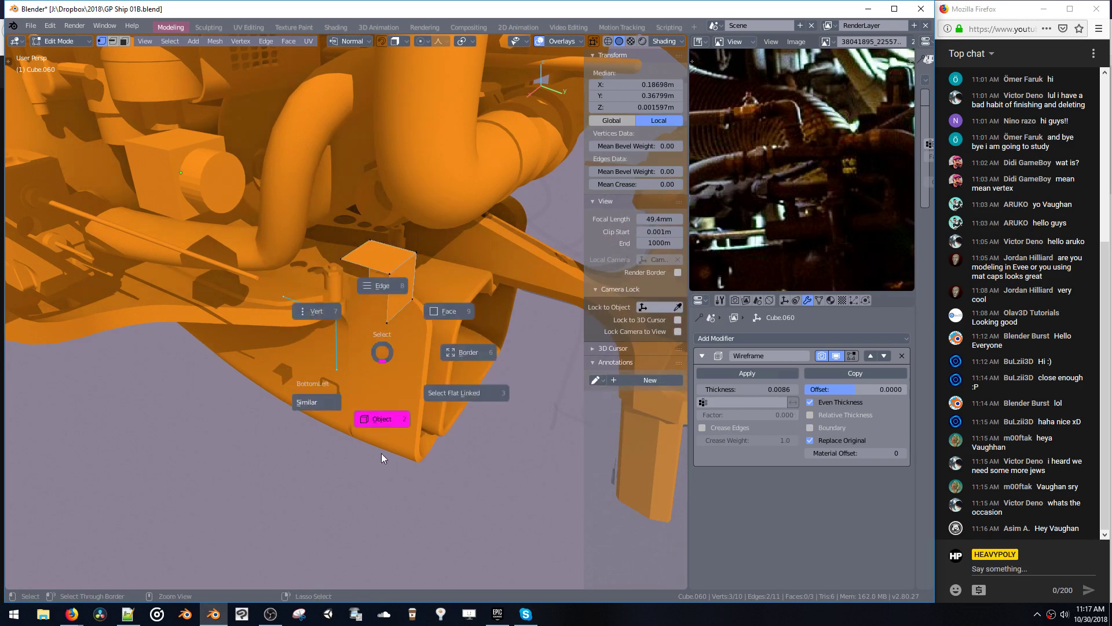
left_click(380, 417)
key("Tab")
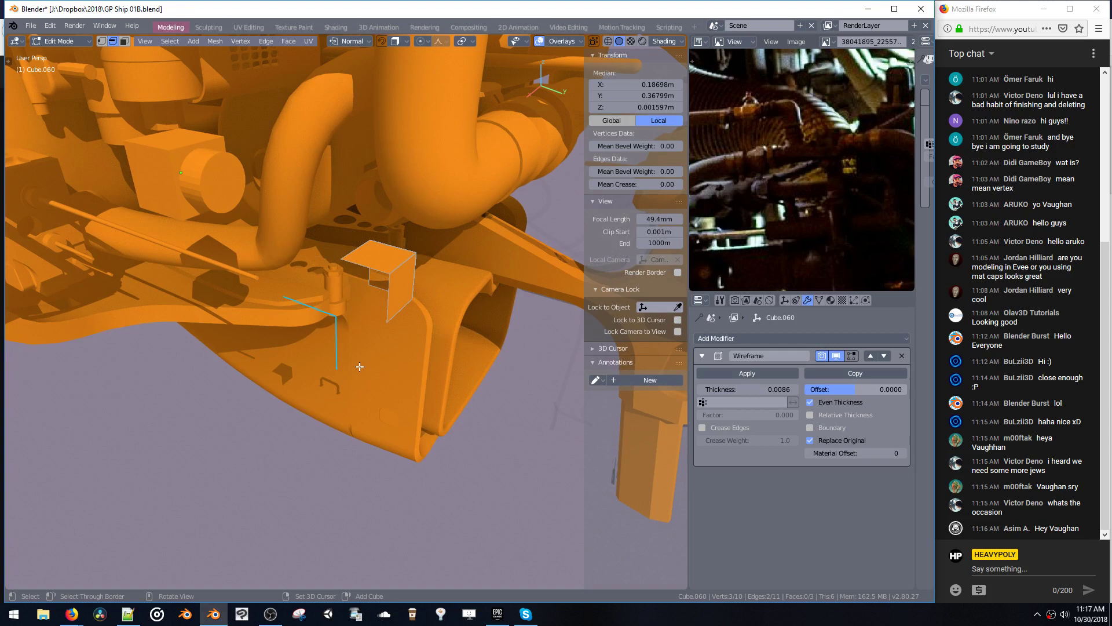
- Try a different Wireframe offset, reset it to 0, set the thickness to 0.0072 and turn Boundary back on
mouse_move(848, 389)
left_mouse_down()
mouse_move(884, 390)
mouse_move(846, 387)
mouse_move(857, 388)
left_mouse_up()
key("Tab")
left_click(827, 391)
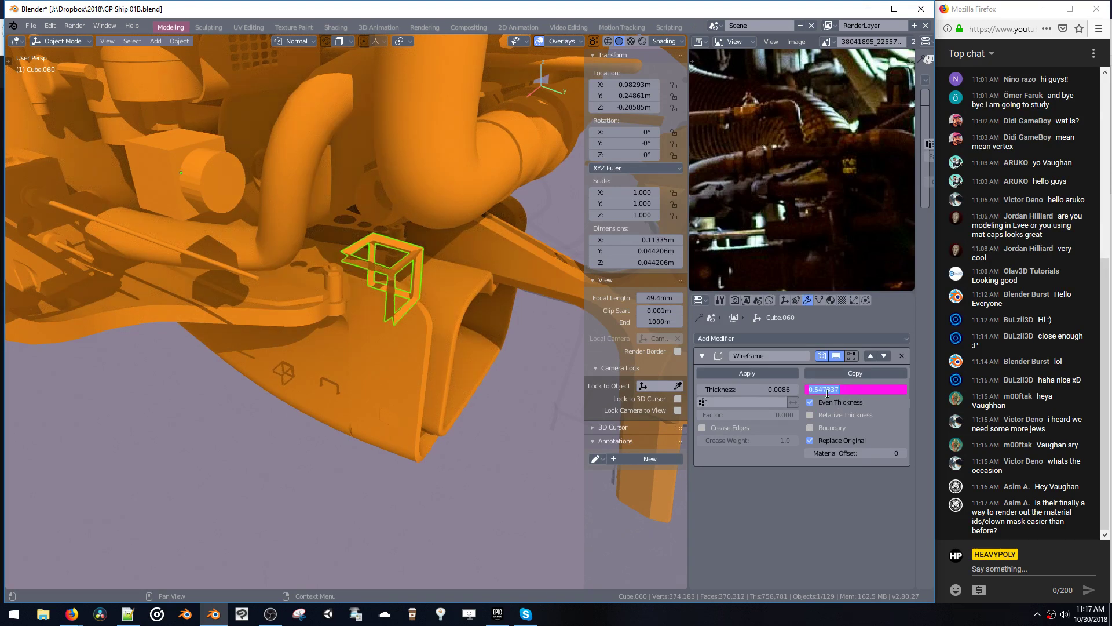
key("Return")
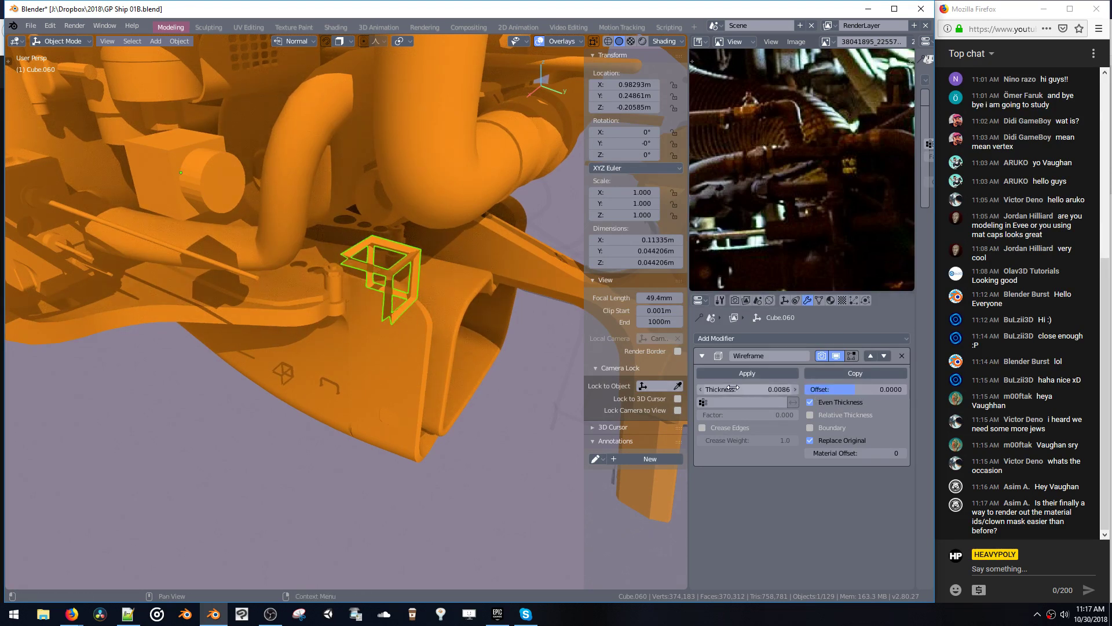
left_click_drag(746, 393, 675, 390)
left_click(810, 428)
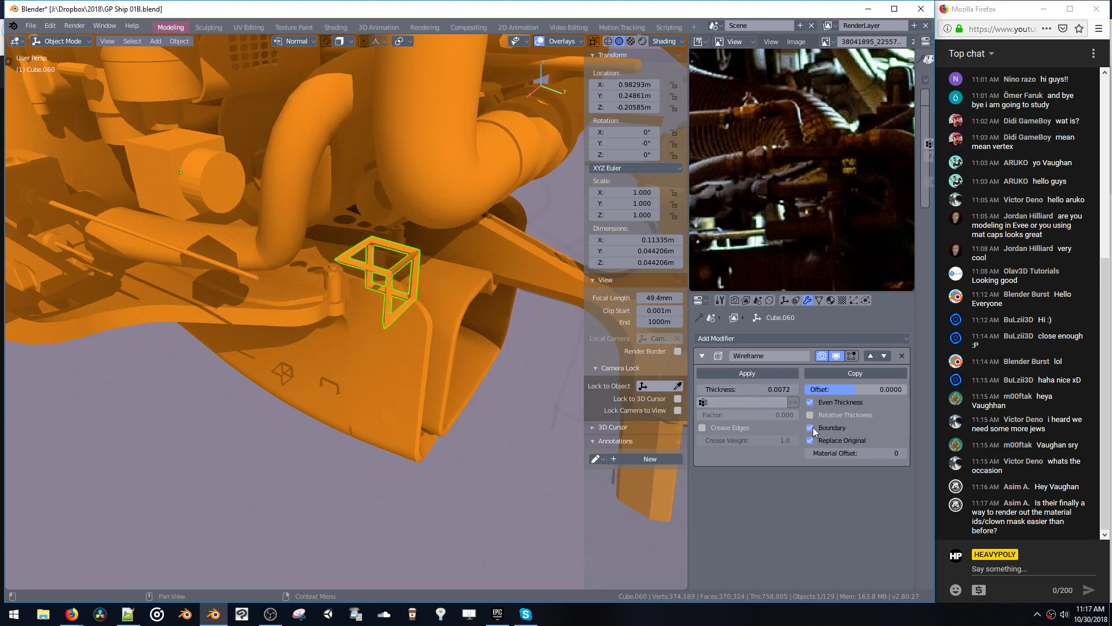
- Remove the duplicated loose edges in Edit Mode and select the whole three-faced shell
key("Tab")
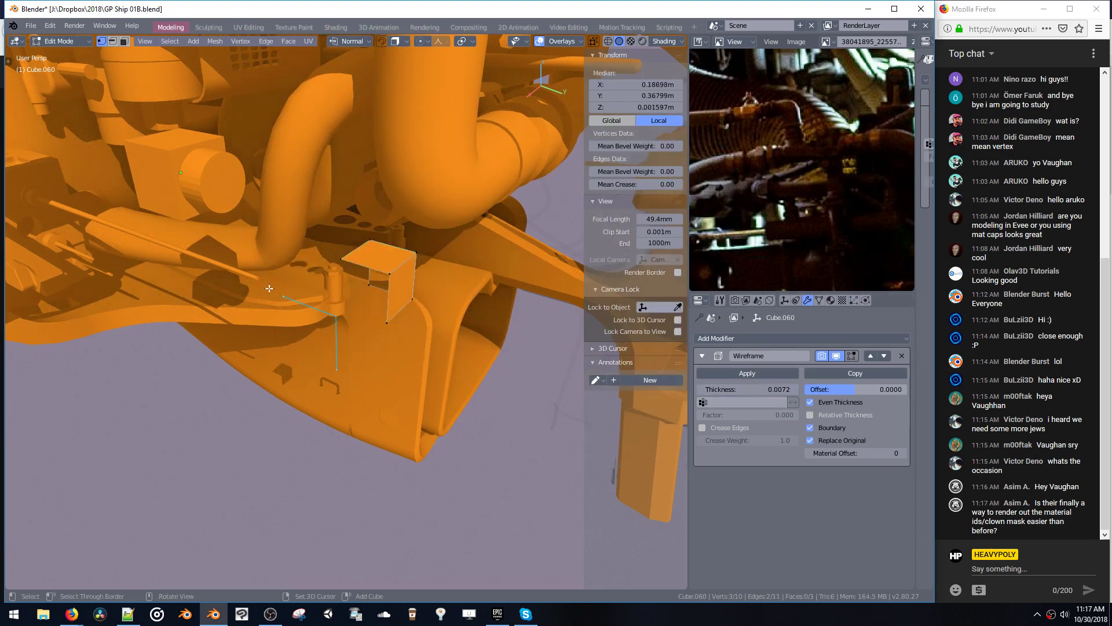
key("alt+a")
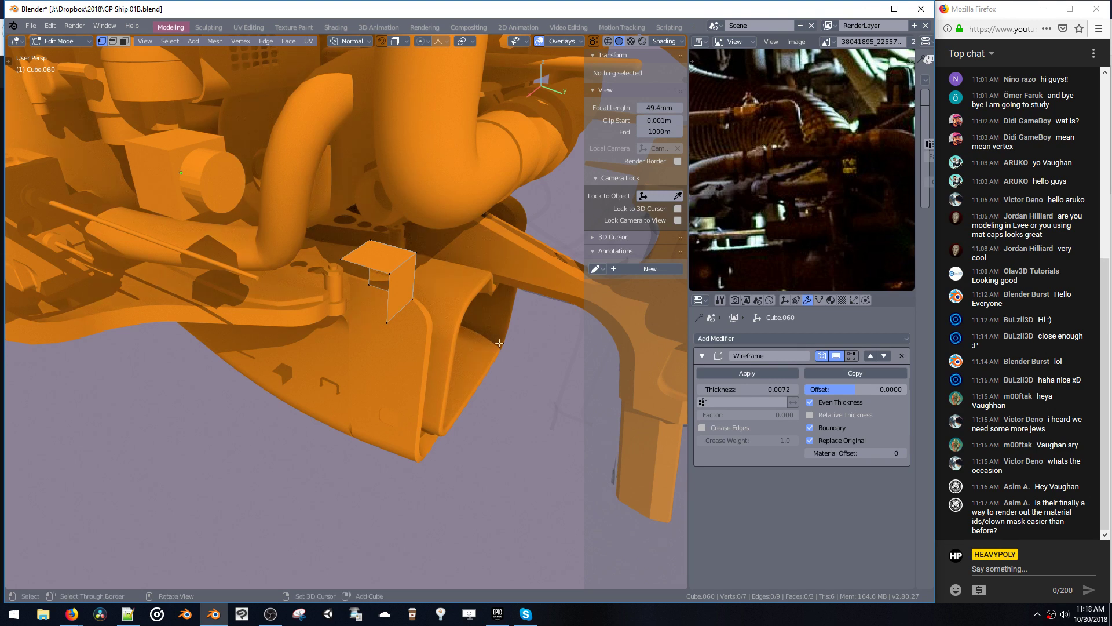
left_click_drag(300, 205, 467, 335)
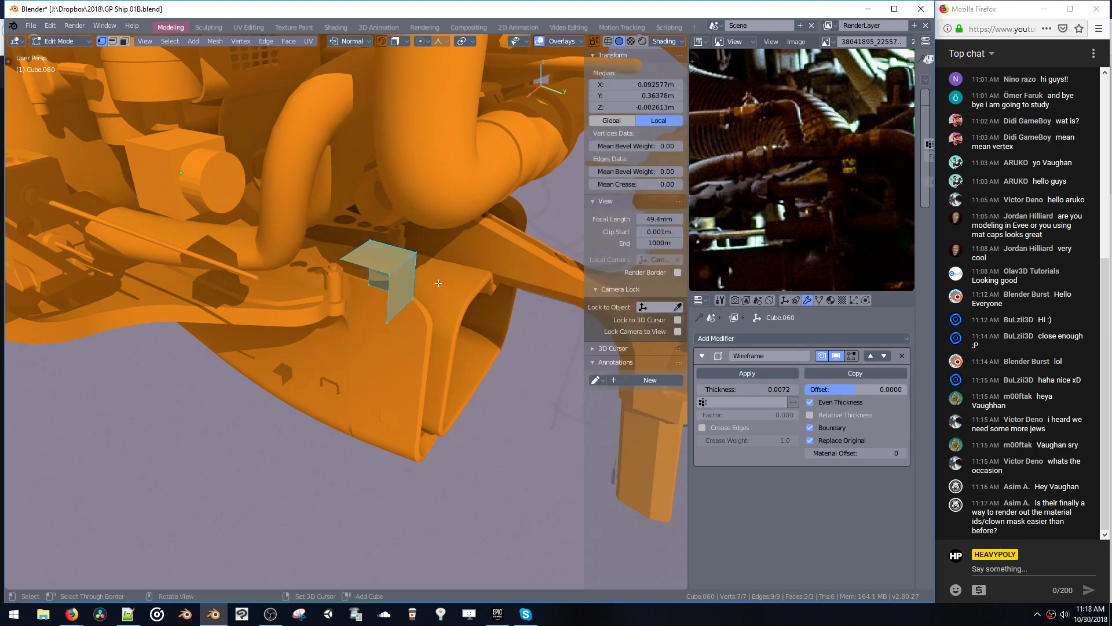
- Duplicate the three-faced shell and place the copy about 0.09 m above the original along Z
middle_click_drag(395, 298, 394, 285)
key("shift+d")
key("z")
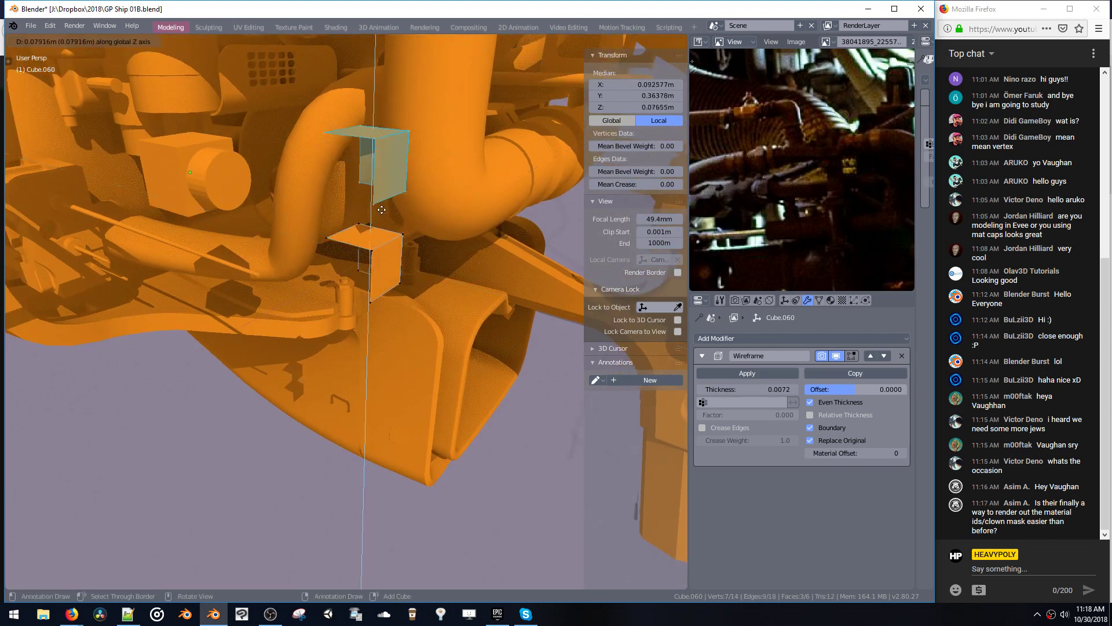
left_click(387, 218)
middle_click_drag(387, 217, 385, 295, "shift")
key("g")
key("z")
left_click(384, 267)
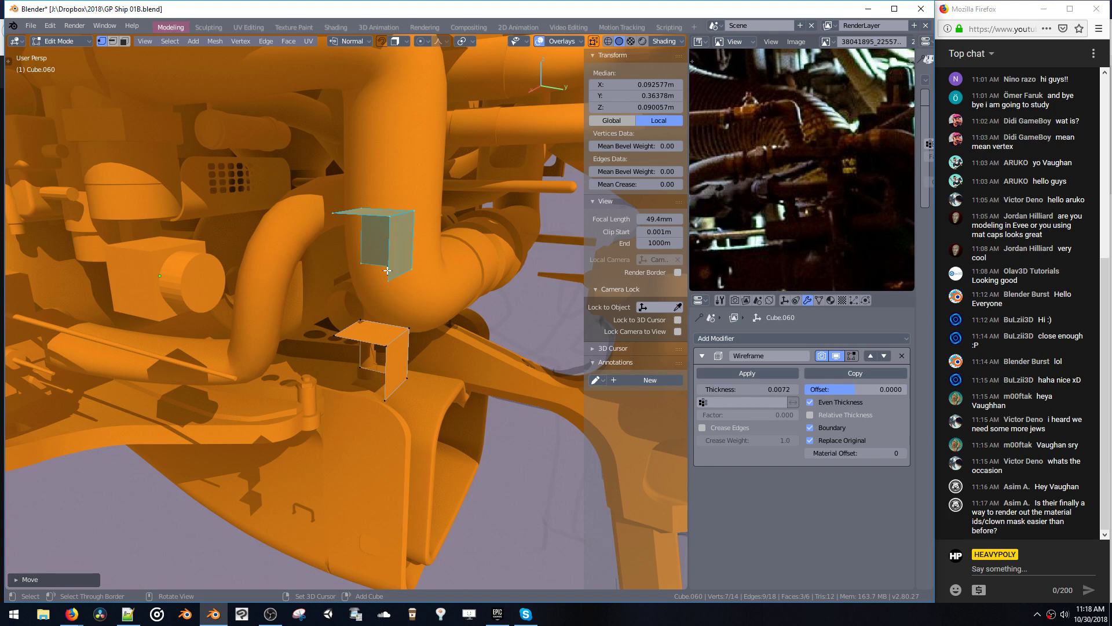
- Lower the copied shell along Z to about 0.05 m above the original and hide the sidebar
mouse_move(407, 292)
middle_mouse_down()
mouse_move(425, 301)
mouse_move(374, 291)
mouse_move(413, 297)
mouse_move(384, 313)
mouse_move(401, 400)
mouse_move(398, 347)
mouse_move(371, 354)
mouse_move(388, 377)
mouse_move(398, 306)
middle_mouse_up()
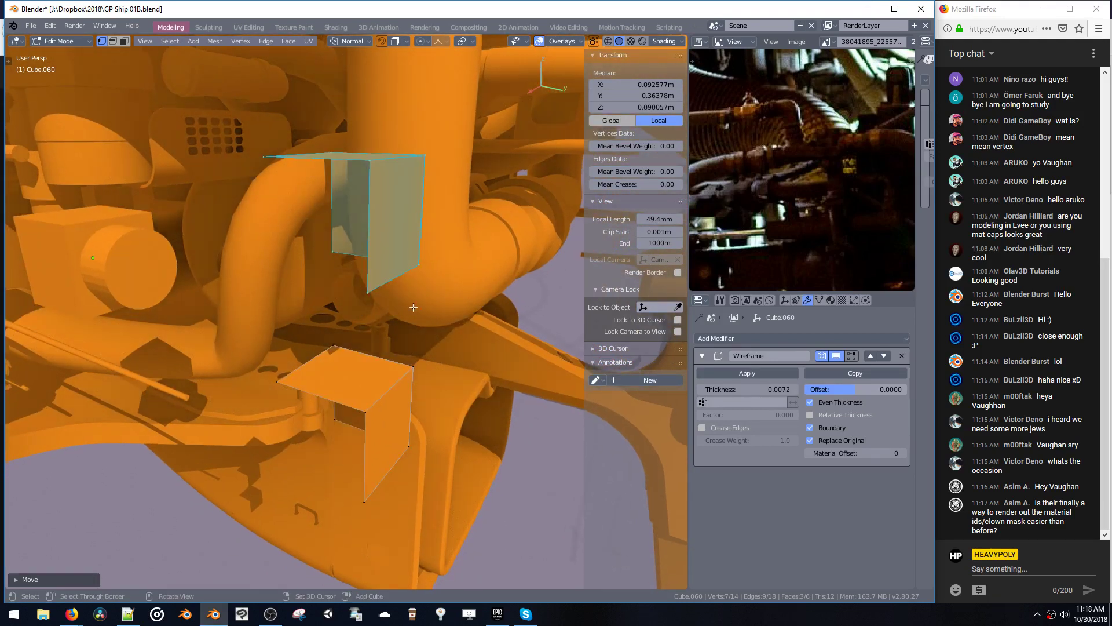
key("g")
key("z")
left_click(373, 425)
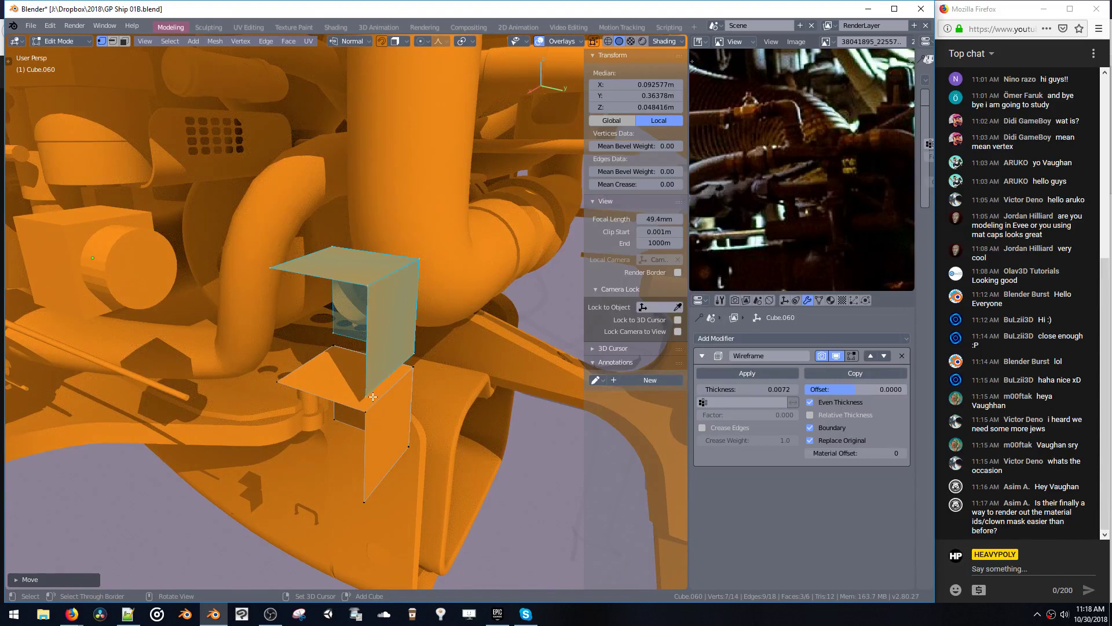
mouse_move(374, 424)
middle_mouse_down("ctrl")
mouse_move(378, 395)
mouse_move(371, 411)
middle_mouse_up("ctrl")
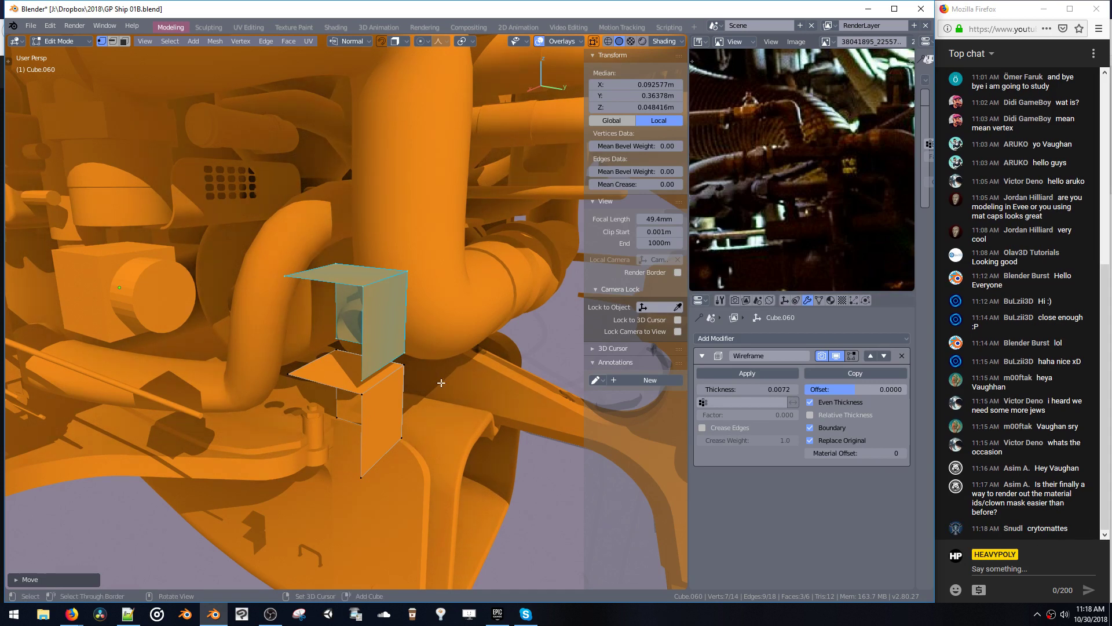
key("n")
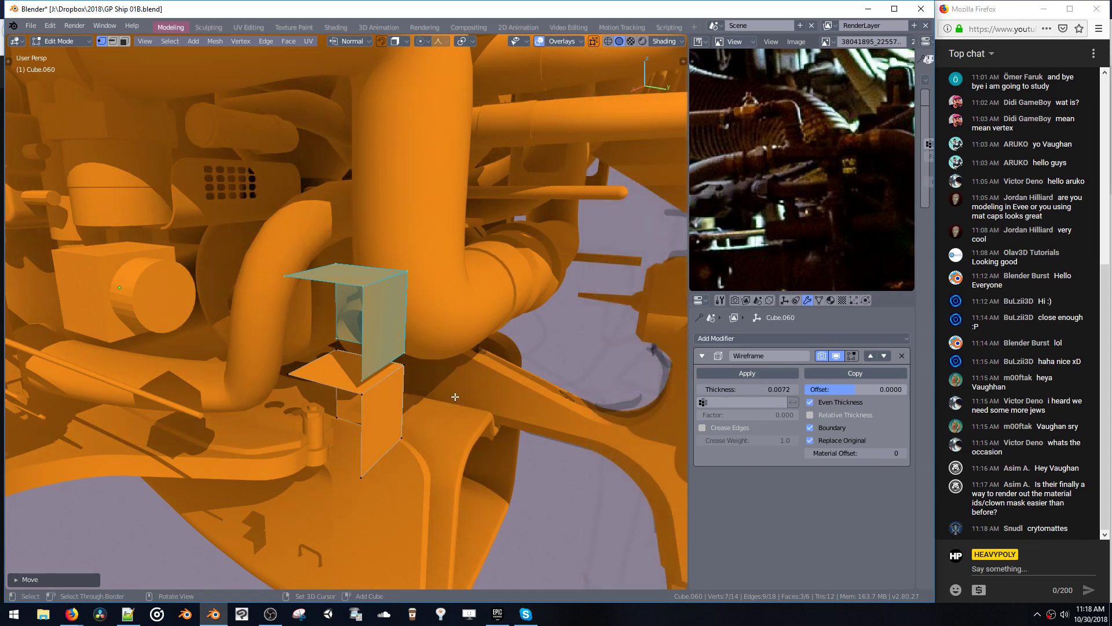
- Readjust the copied shell's height along Z, leaving a small gap above the original shell
mouse_move(448, 400)
middle_mouse_down()
mouse_move(428, 406)
mouse_move(448, 399)
middle_mouse_up()
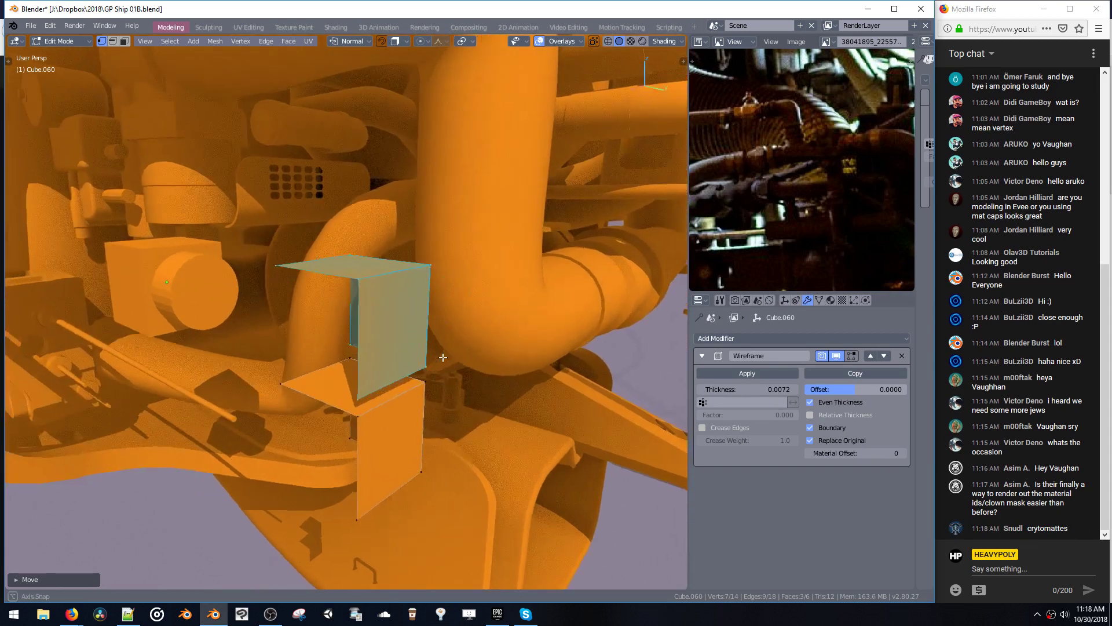
key("g")
key("z")
left_click(449, 295)
middle_click_drag(449, 295, 432, 360)
key("g")
key("z")
left_click(445, 384)
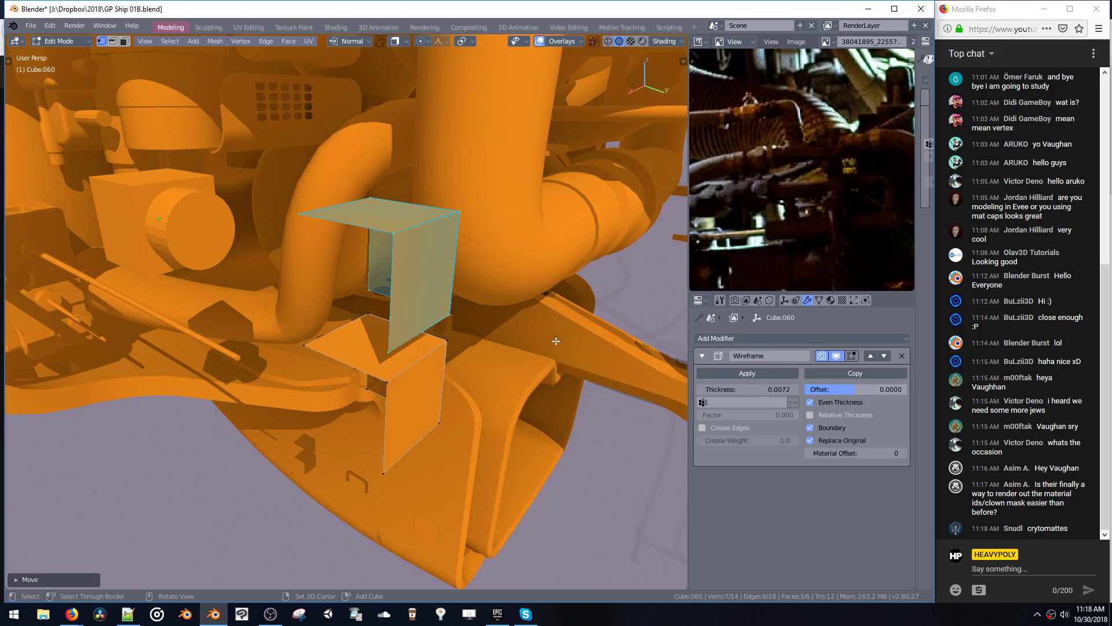
- Leave Edit Mode and add a Bevel modifier to the wireframe frame object
left_click(770, 339)
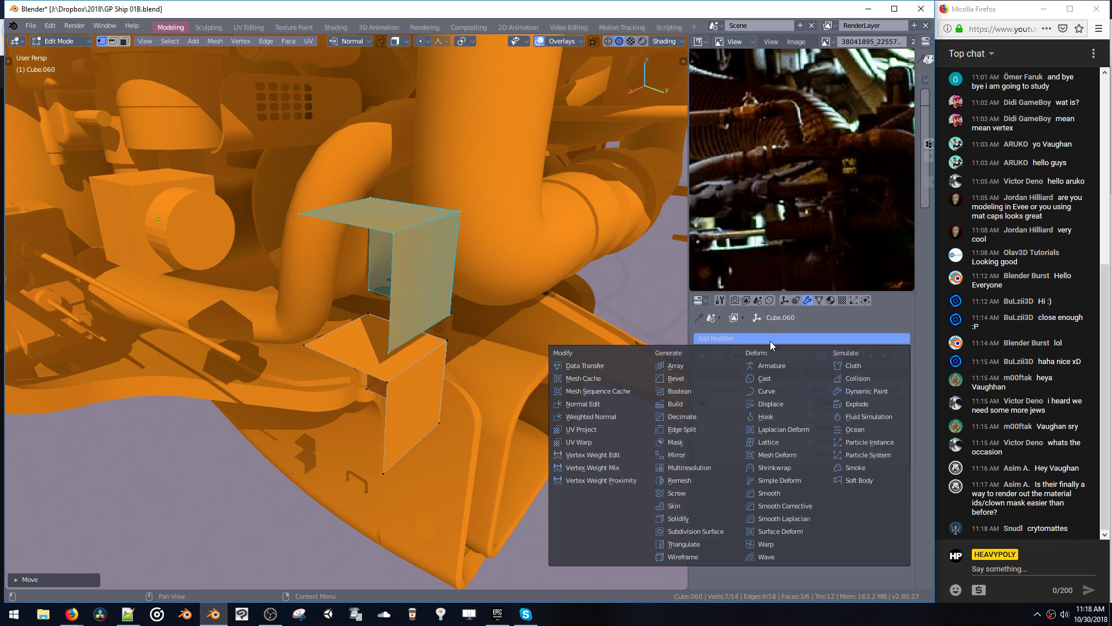
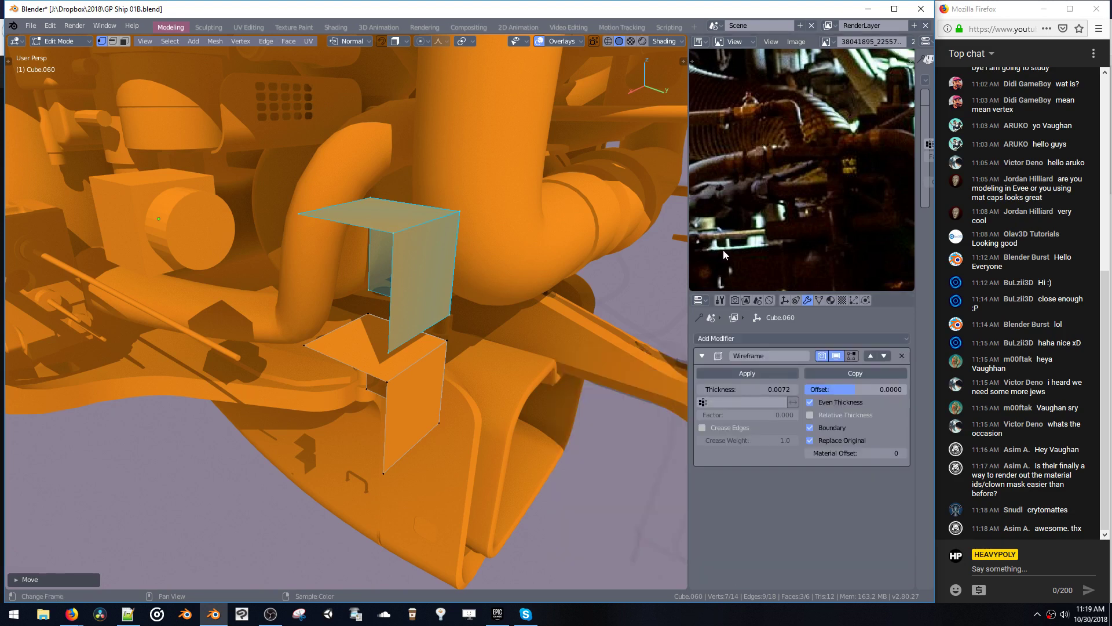
key("Tab")
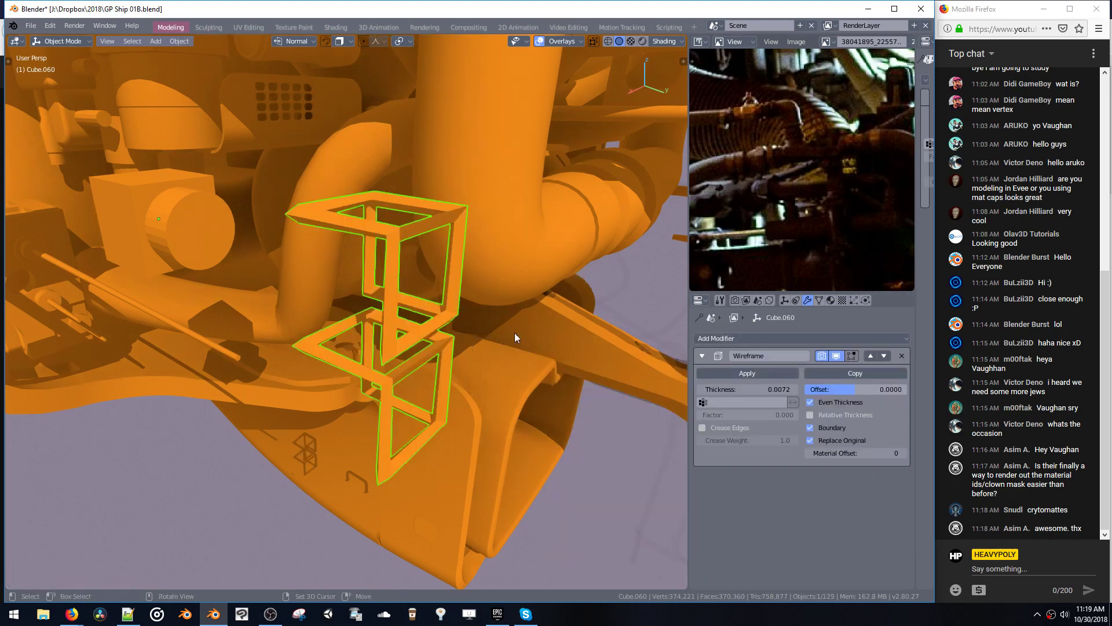
middle_click_drag(514, 332, 528, 248)
left_click(767, 339)
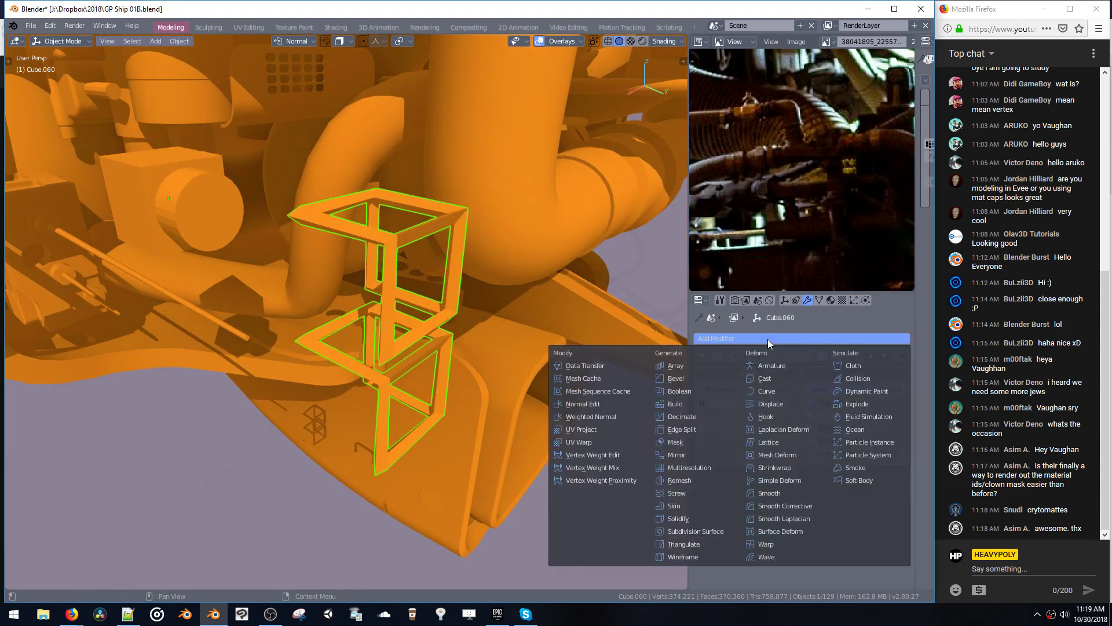
left_click(673, 378)
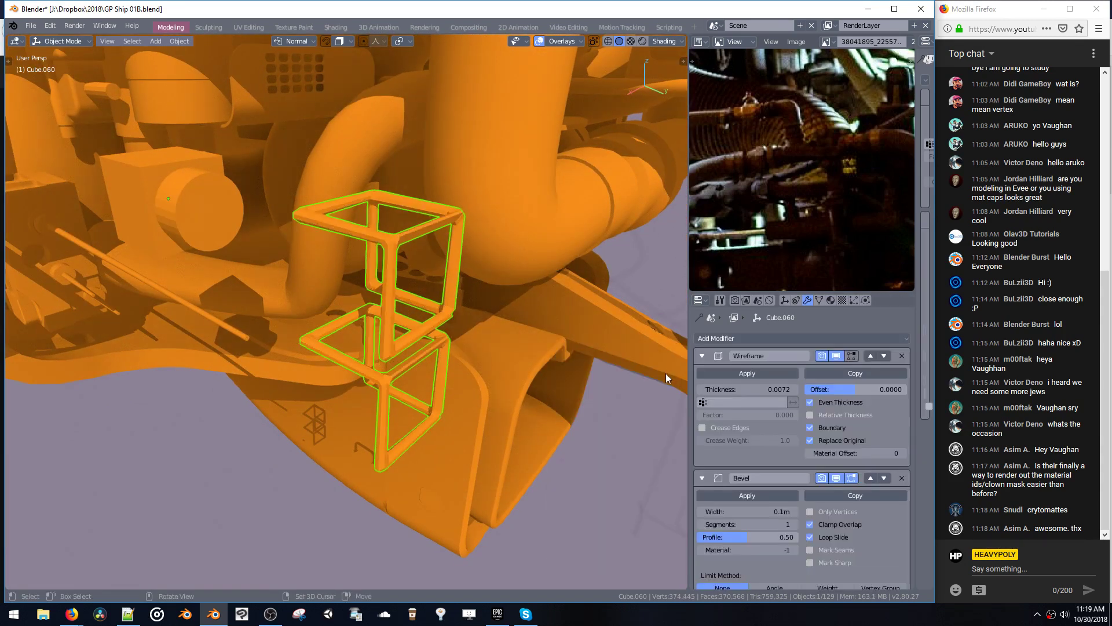
- Limit the frame's bevel by Angle, with 3 segments and a width of 0.104 m
scroll(858, 417, "down", 4)
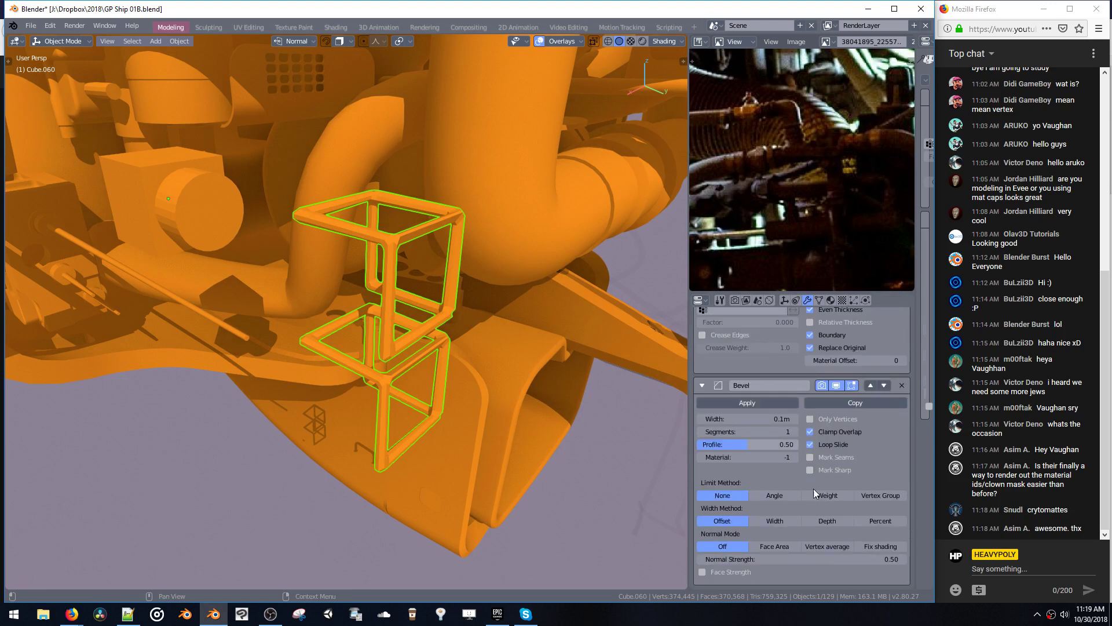
left_click(773, 497)
scroll(765, 495, "down", 1)
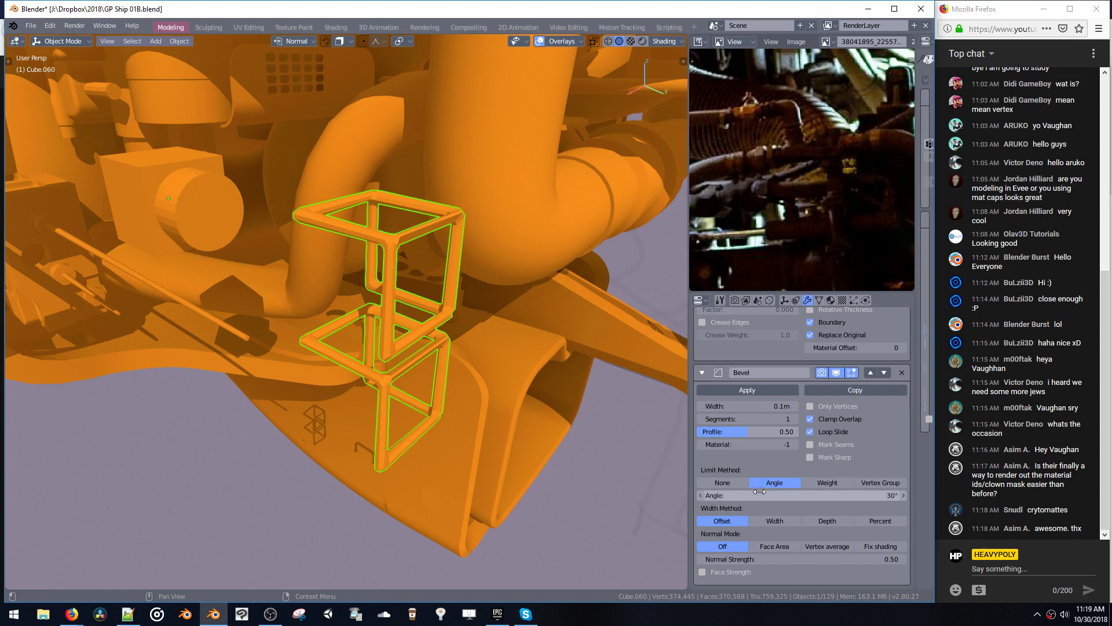
double_click(797, 421)
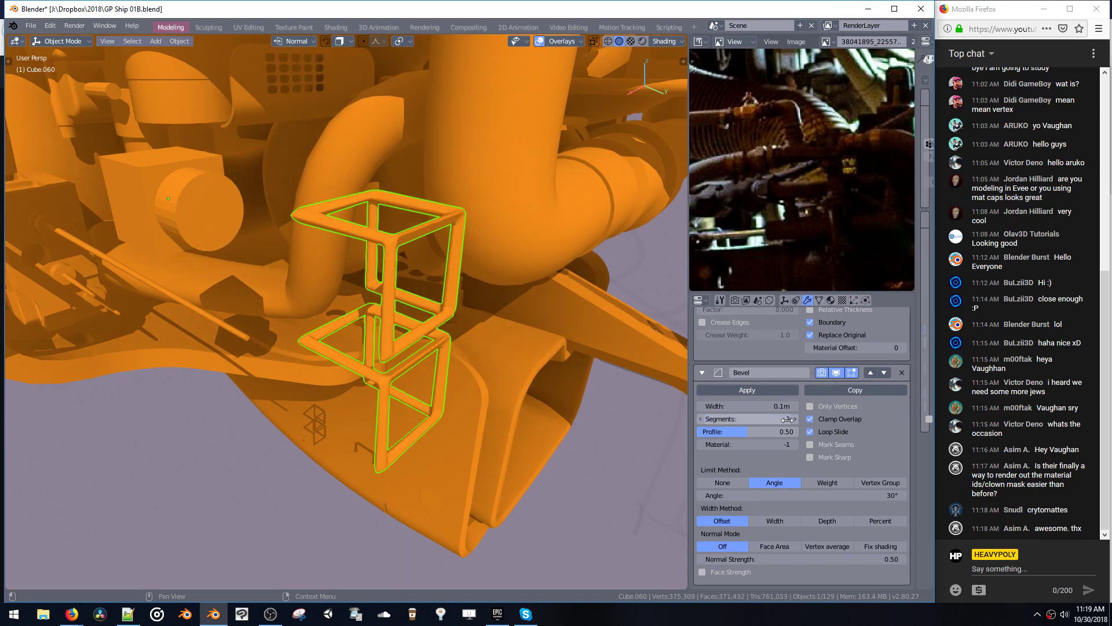
left_click(766, 408)
left_click_drag(772, 407, 774, 407)
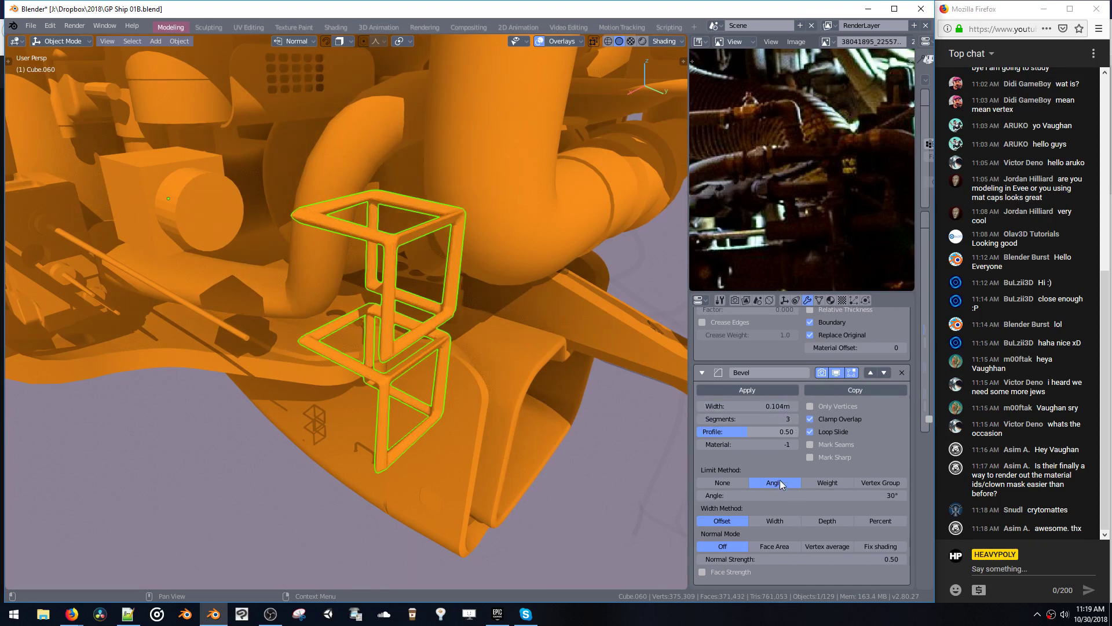
- Switch the bevel's width method to Percent and try widths of 50 and 25
left_click(869, 521)
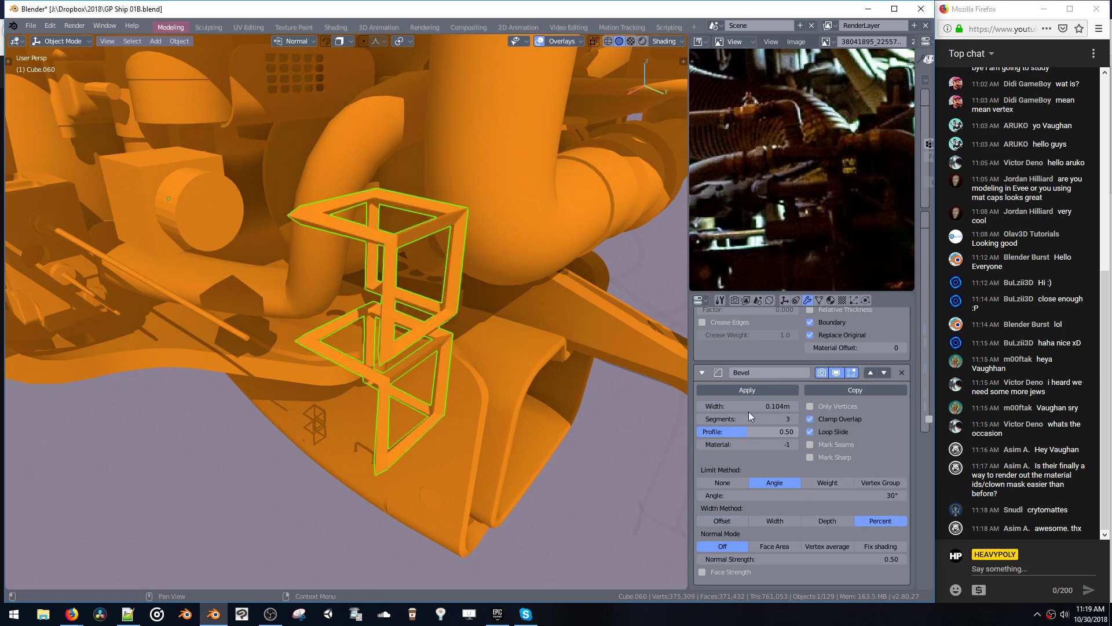
left_click(773, 406)
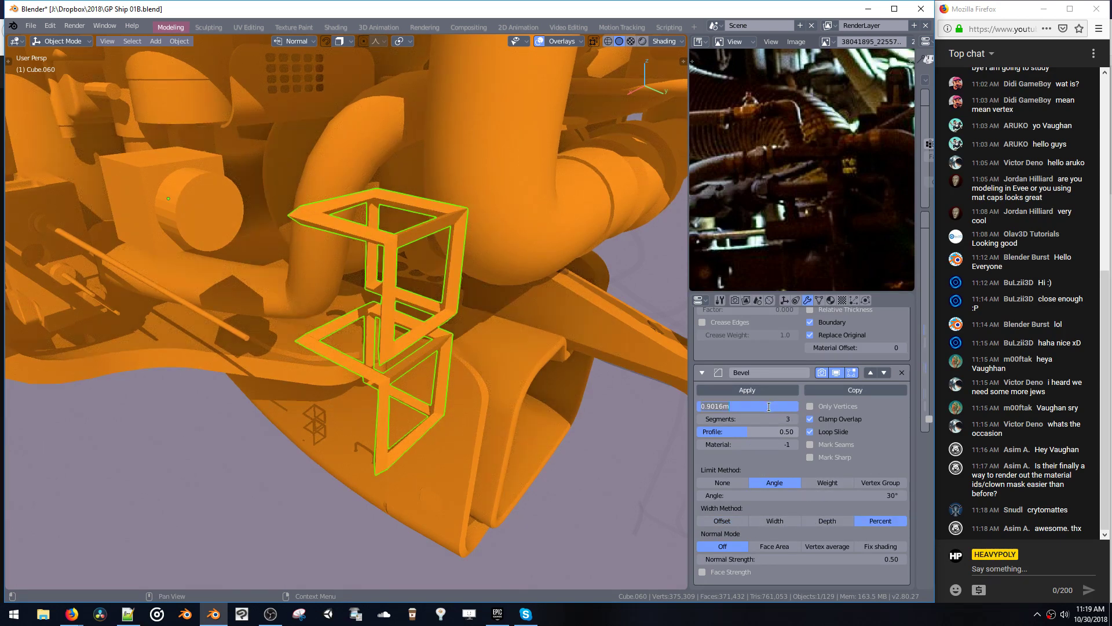
type("50")
key("Return")
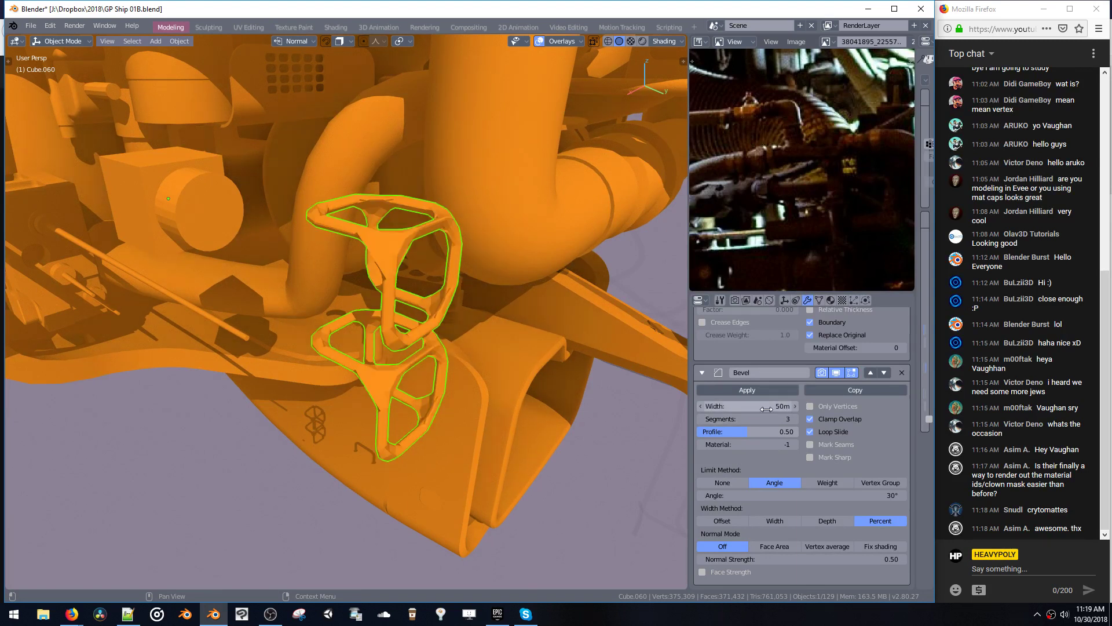
left_click(765, 408)
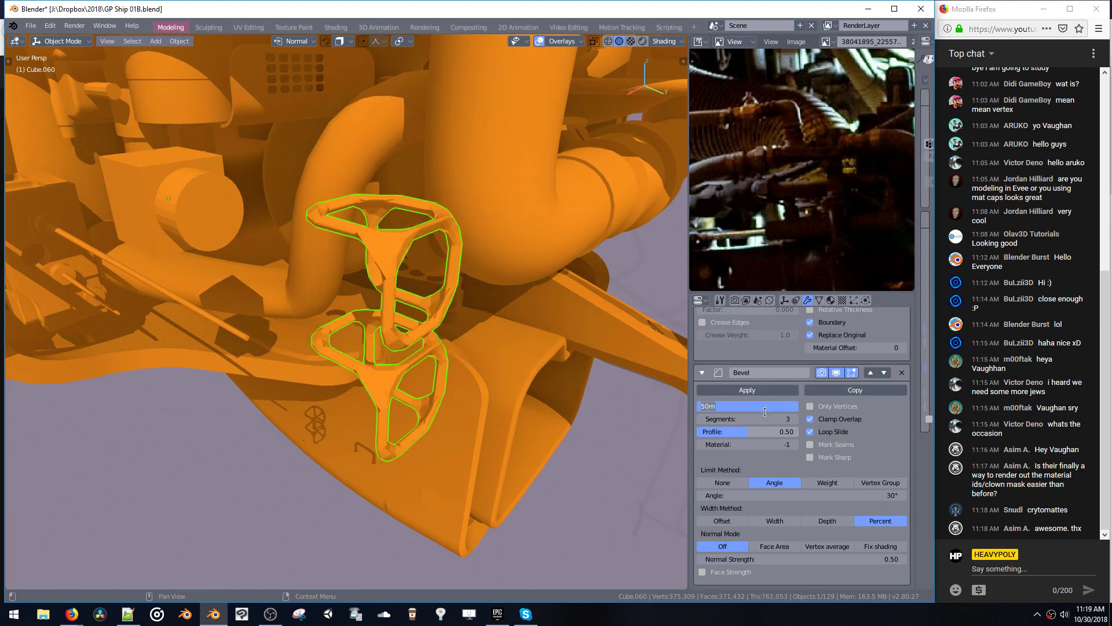
key("Return")
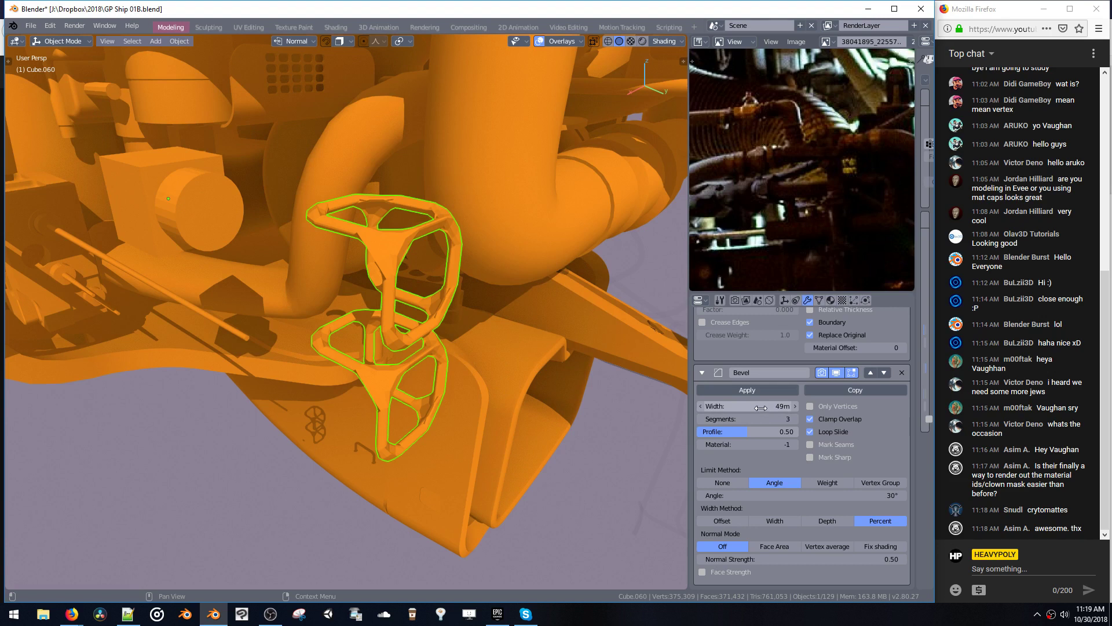
left_click(761, 408)
key("Return")
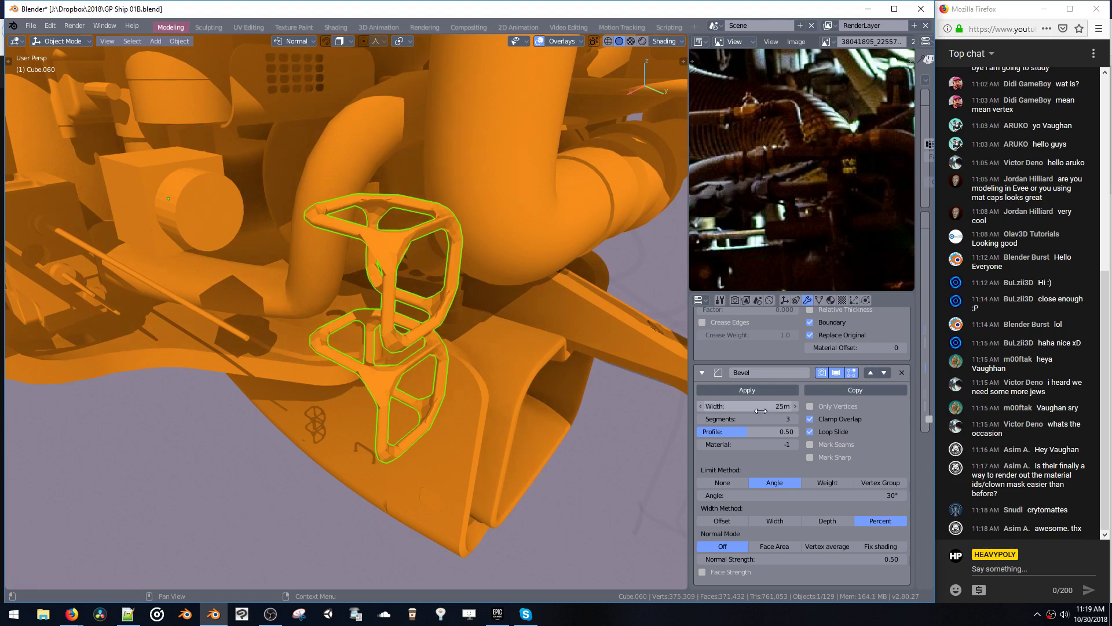
- Try the bevel with Clamp Overlap off, a width of about 23.64 and an angle limit of 71°
left_click_drag(733, 409, 636, 422)
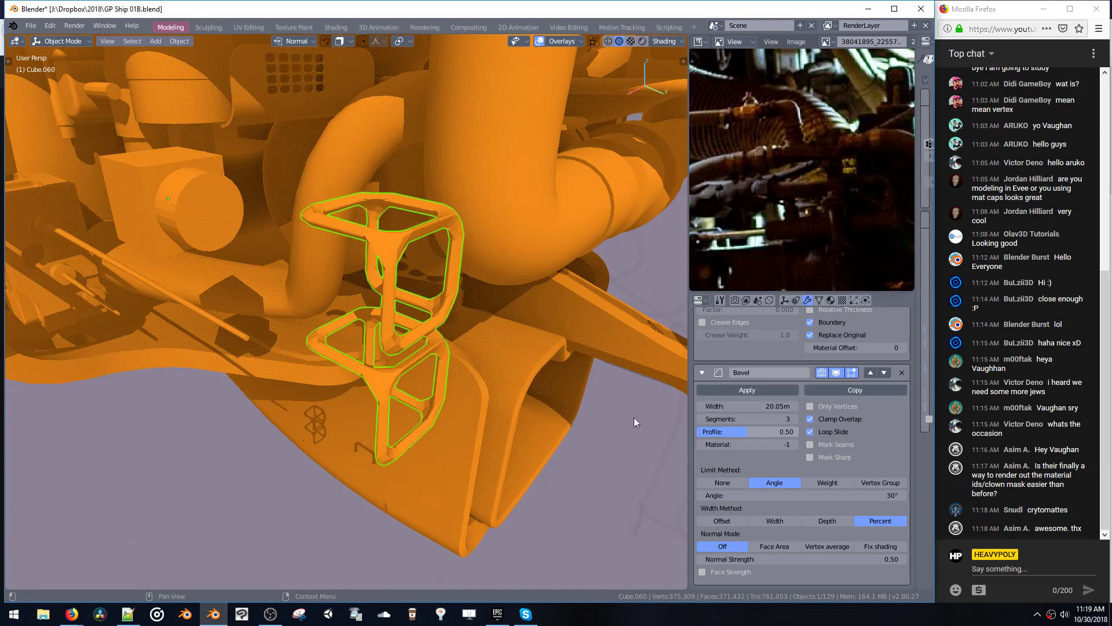
left_click(818, 419)
left_click_drag(747, 406, 778, 410)
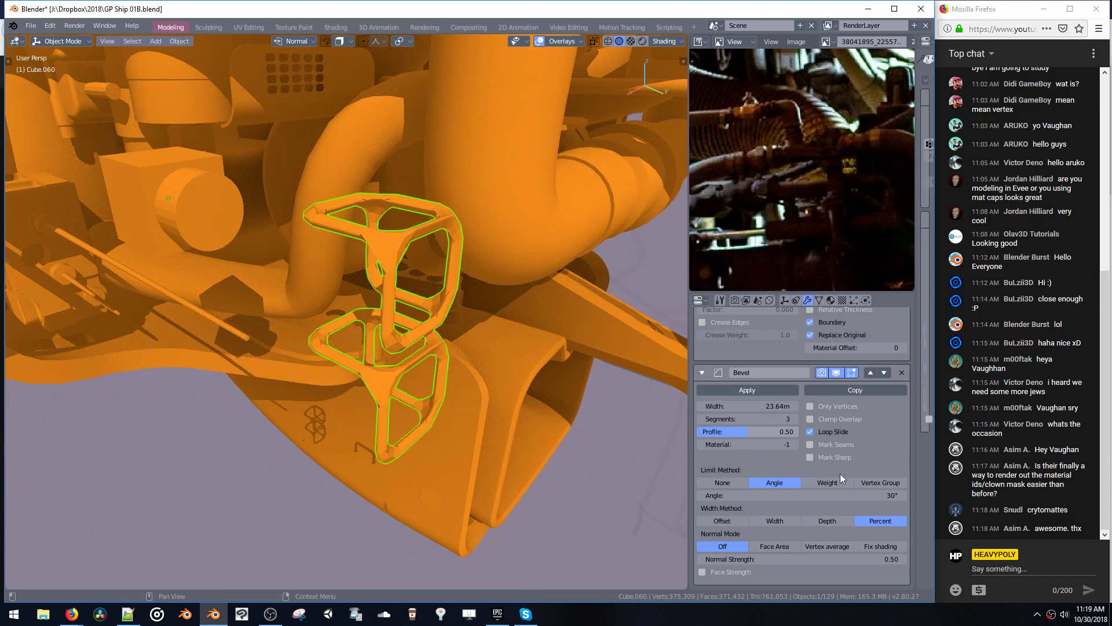
left_click_drag(737, 495, 824, 495)
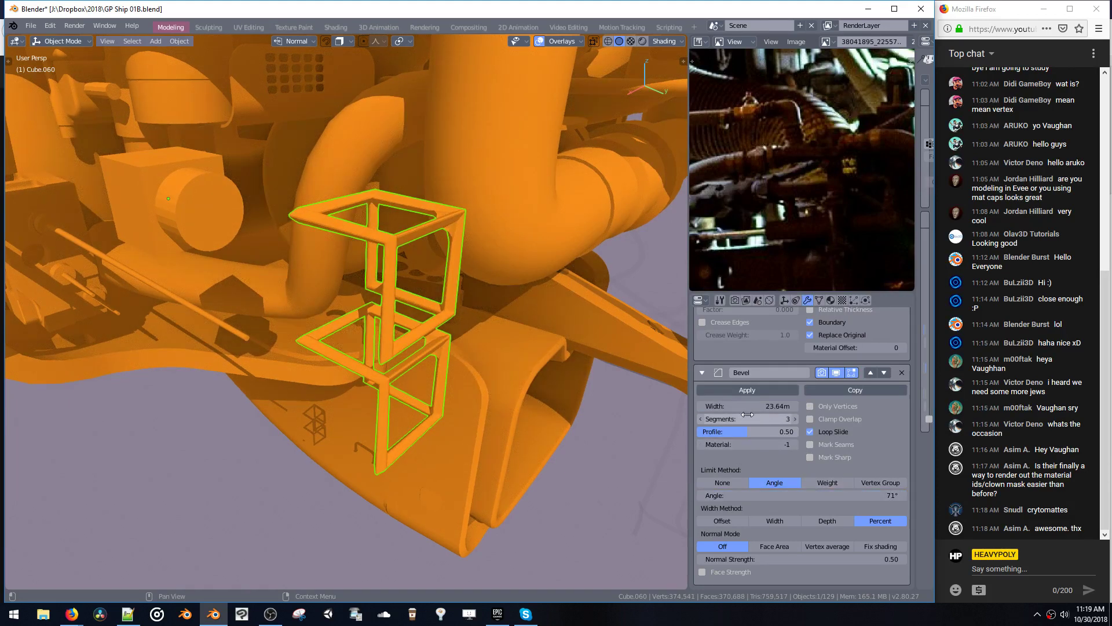
left_click_drag(745, 409, 745, 409)
left_click_drag(825, 409, 907, 410)
left_click_drag(750, 407, 760, 390)
- Delete the wireframe frame object from the engine bay
middle_click_drag(426, 232, 358, 286)
key("x")
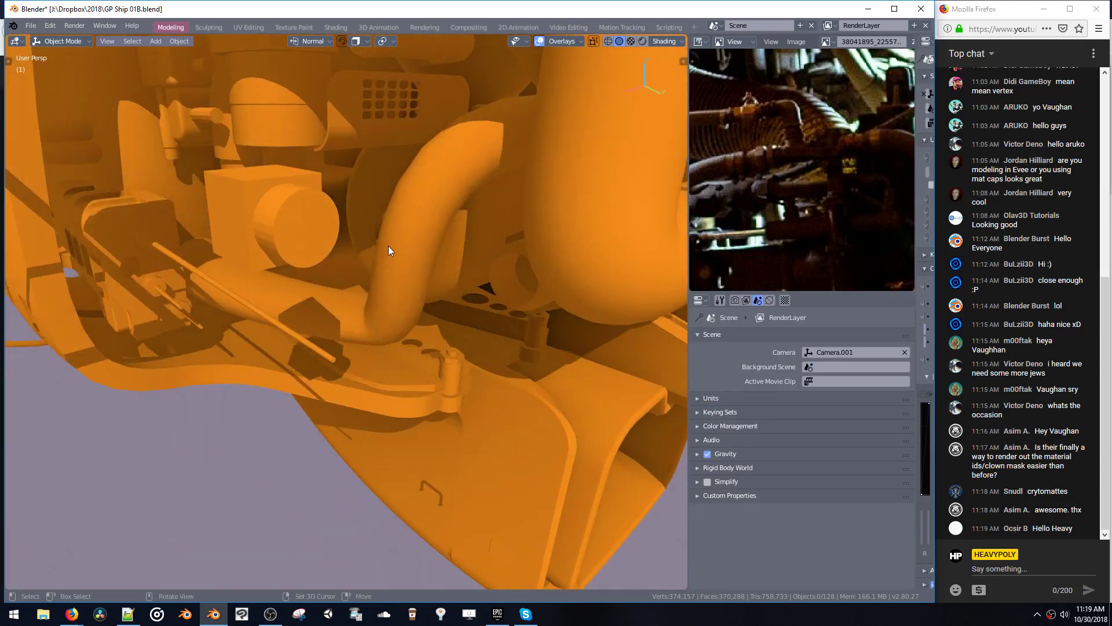
key("shift+a")
mouse_move(371, 249)
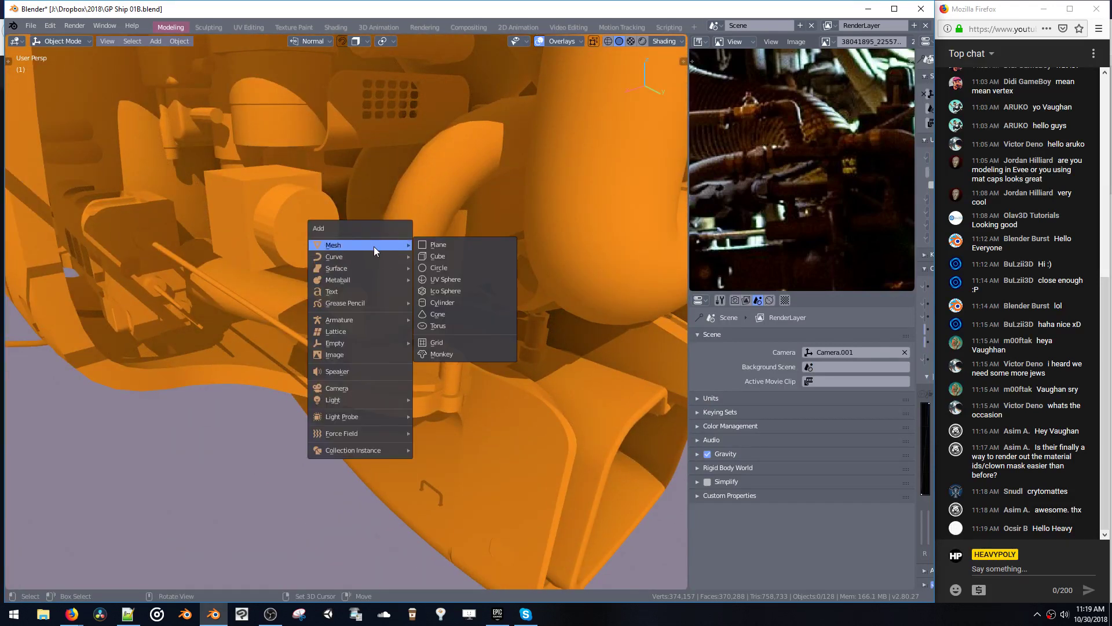
left_click(435, 302)
middle_click_drag(411, 279, 419, 403)
key("x")
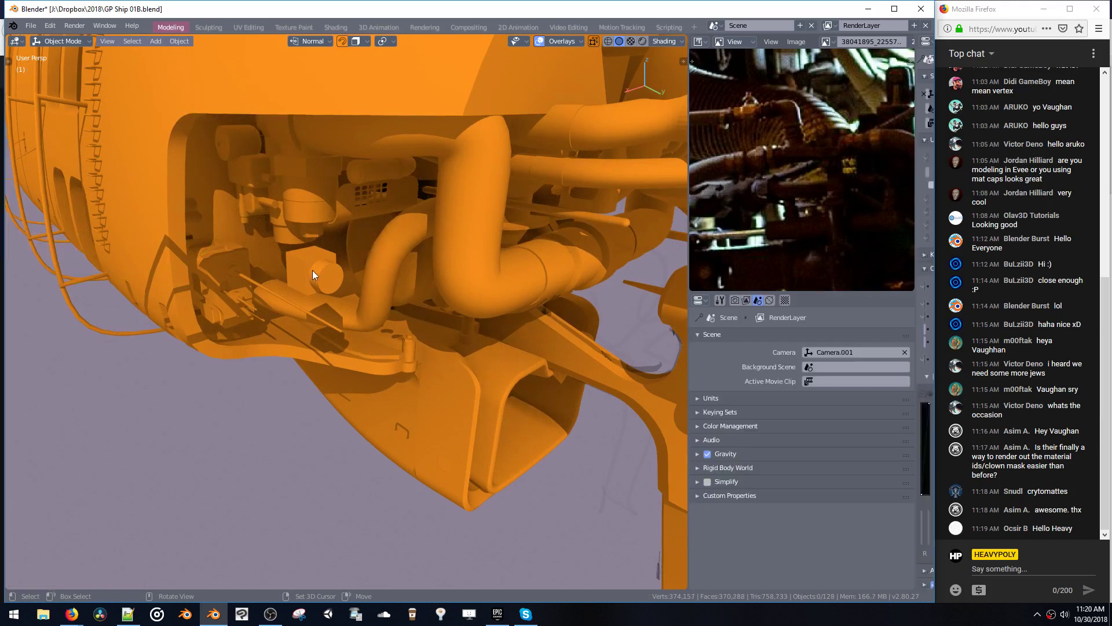
- Add a cylinder inside the small engine-bay block's mesh in Edit Mode and scale it down to be narrower than the block
left_click(311, 271)
key("space")
left_click(313, 268)
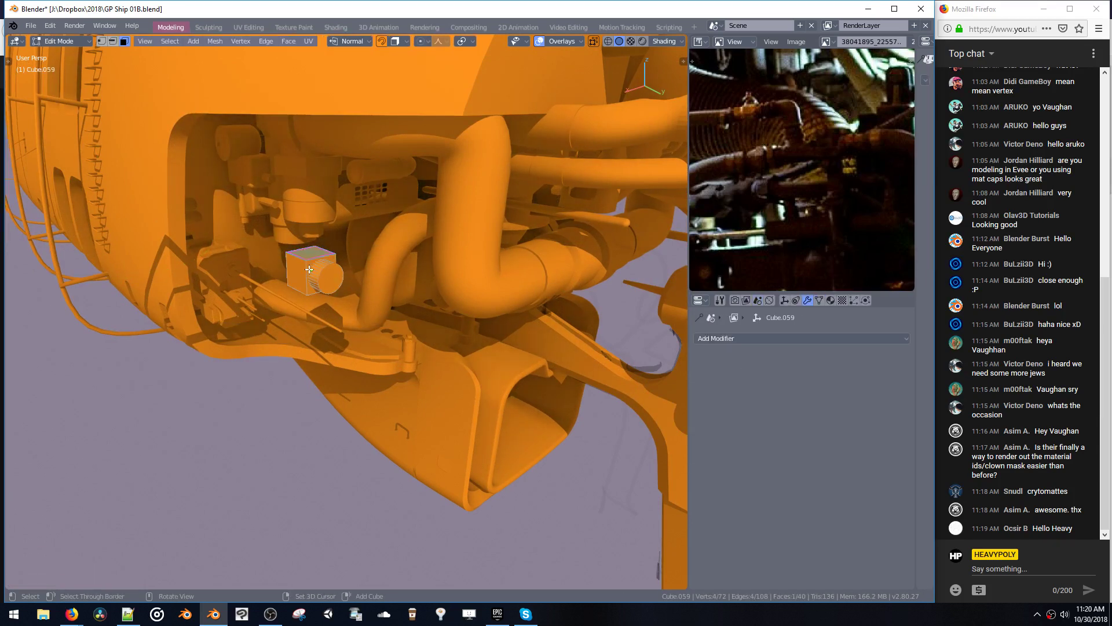
key("shift+a")
left_click(248, 201)
key("s")
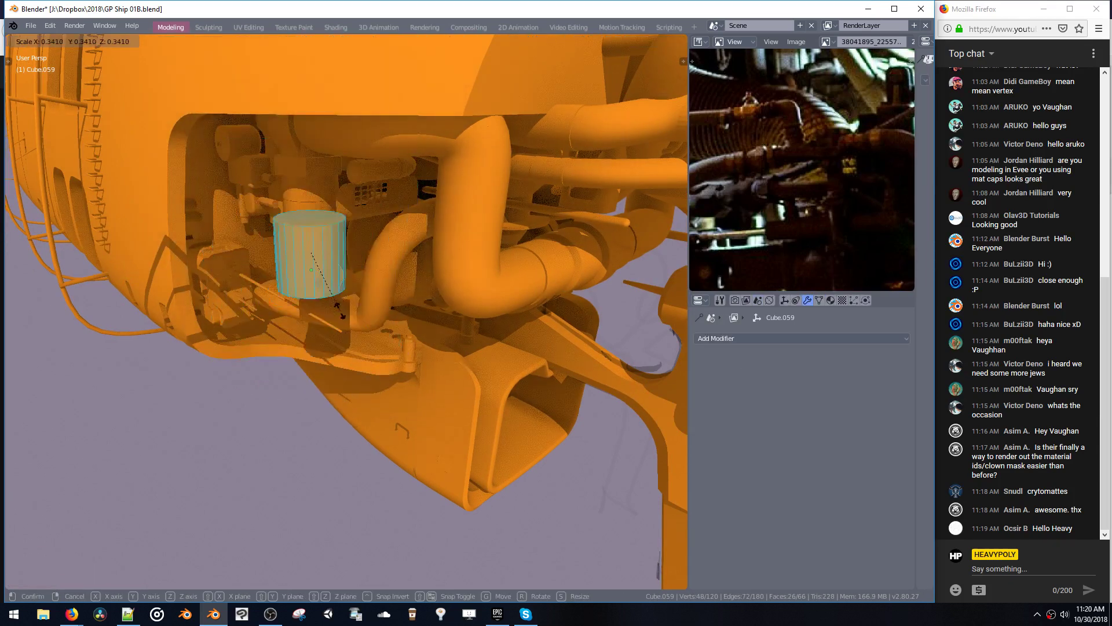
left_click(328, 281)
- Lengthen the new cylinder along Z and position it so that it runs vertically through the block with both ends protruding
middle_click_drag(341, 307, 348, 285)
key("g")
key("z")
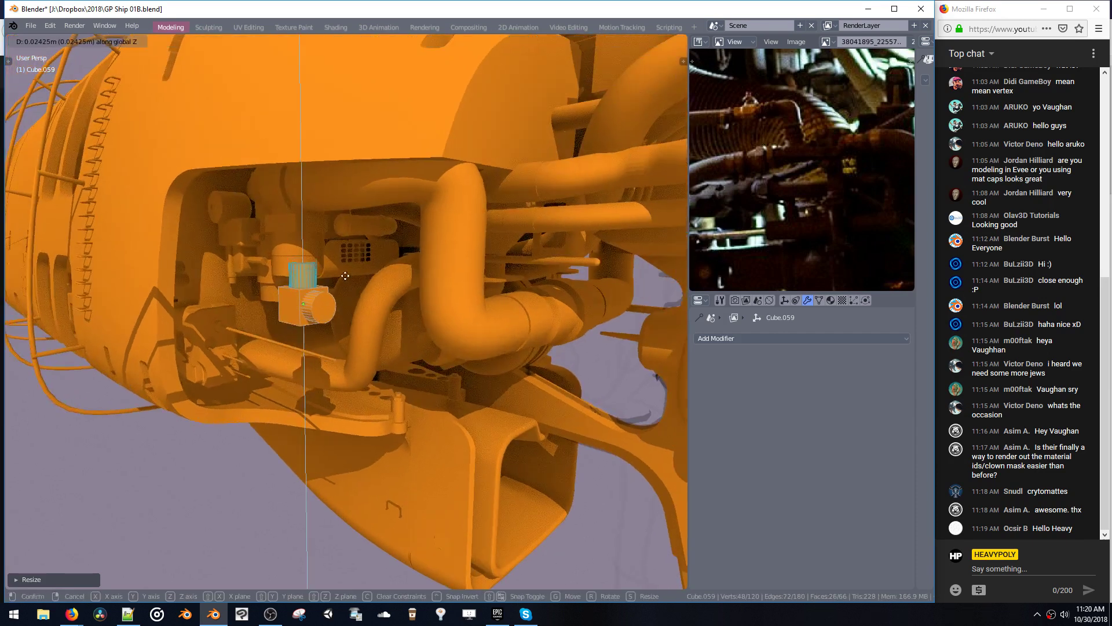
left_click(363, 299)
key("s")
key("z")
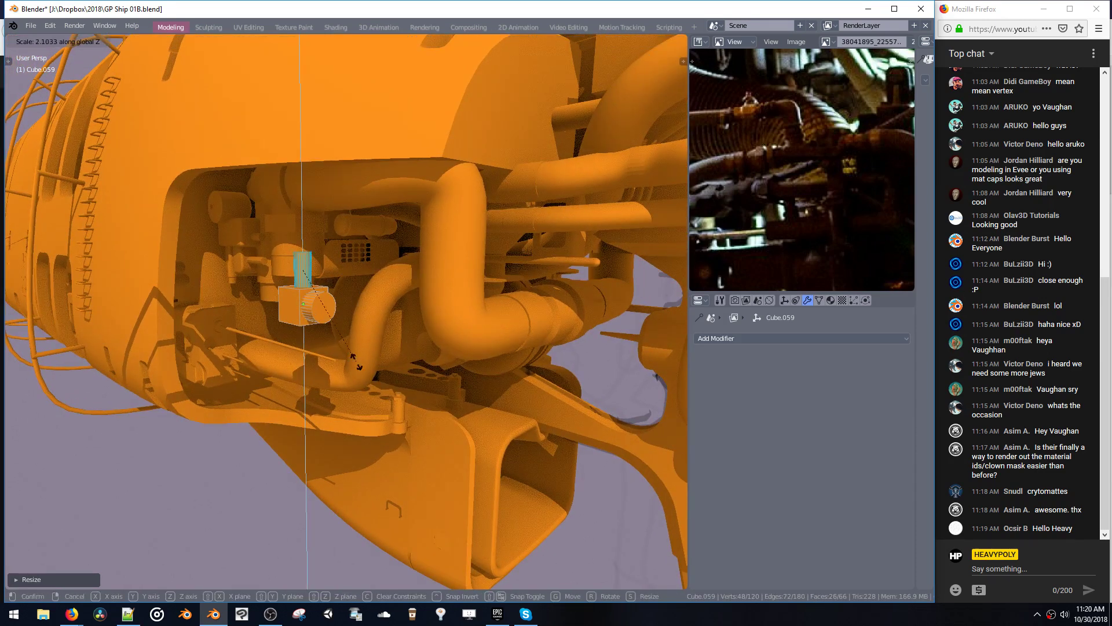
left_click(391, 488)
key("g")
key("z")
left_click(324, 305)
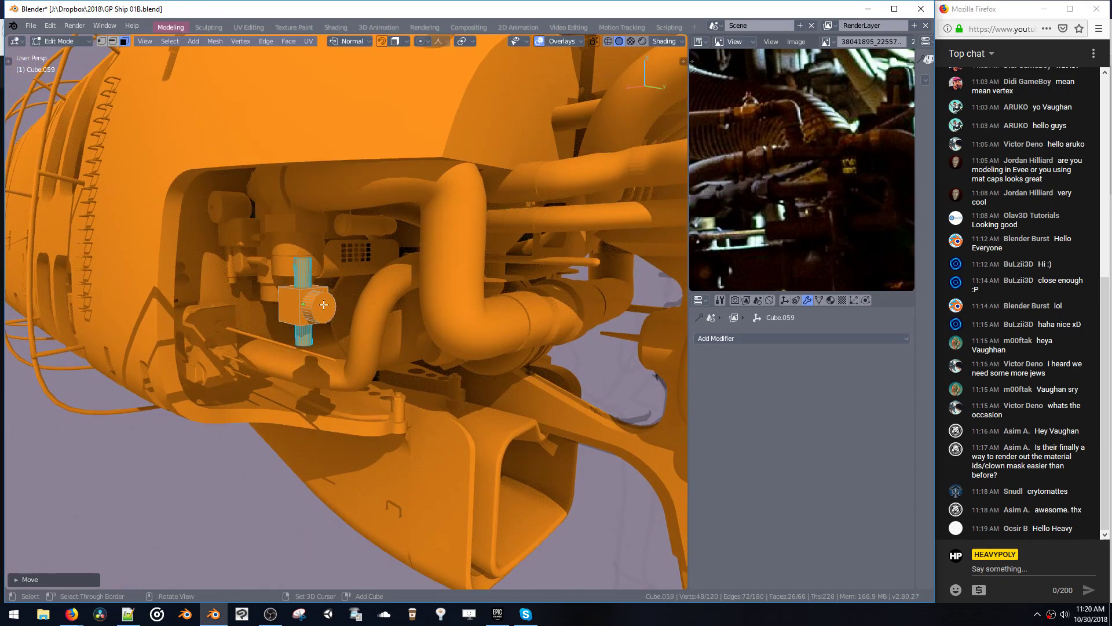
- Delete the block's round side cylinder, and duplicate the vertical cylinder in place with the copy rotated 90° about X
key("x")
double_click(303, 276)
middle_click_drag(303, 278, 352, 285)
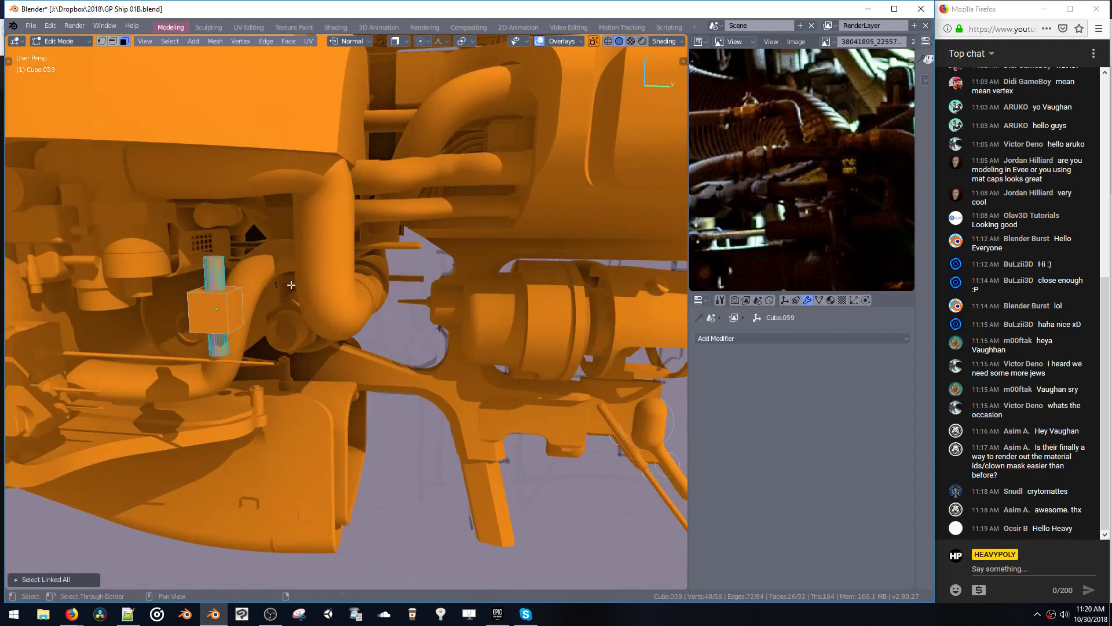
key("shift+d")
right_click(318, 294)
key("ctrl+alt+r")
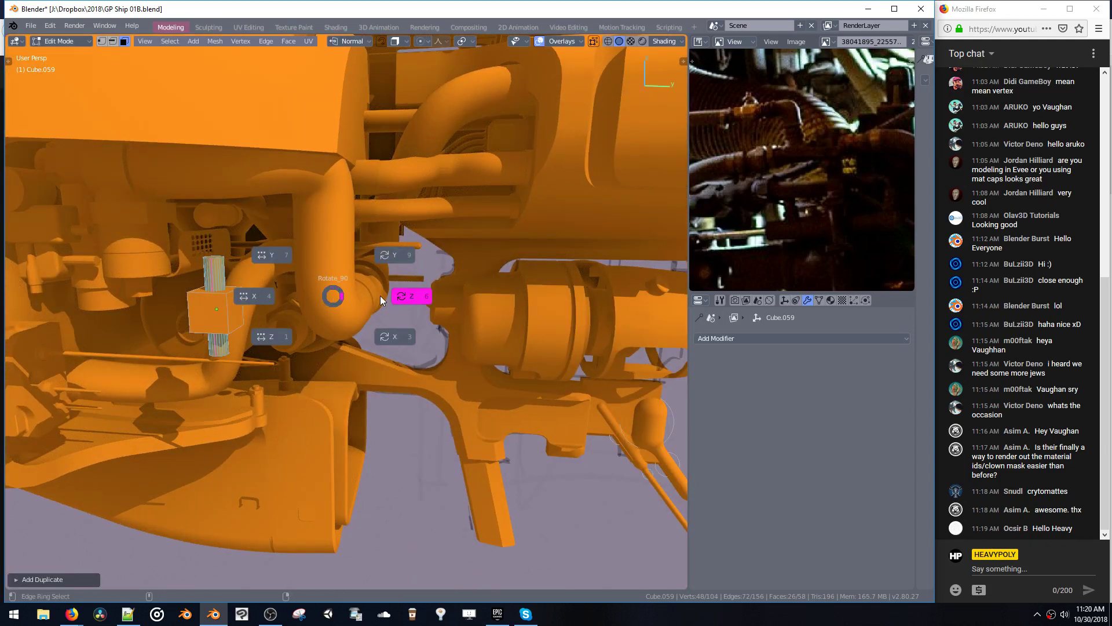
left_click(378, 346)
- Delete the central cube, keeping only the two crossed cylinders
left_click(218, 314)
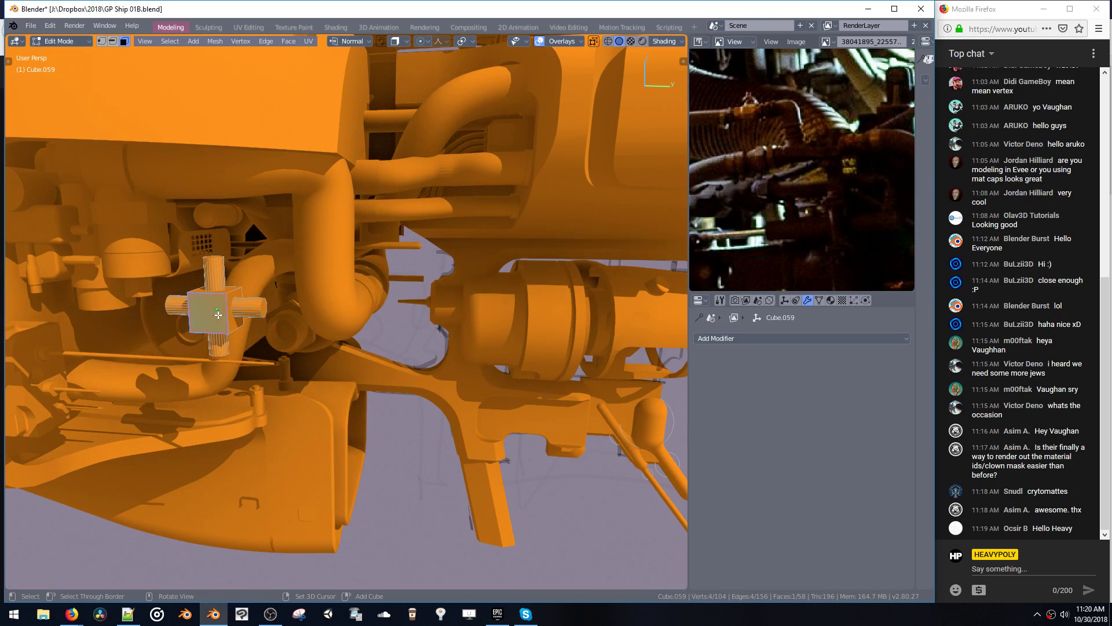
double_click(216, 315)
key("x")
middle_click_drag(217, 319, 337, 344, "shift")
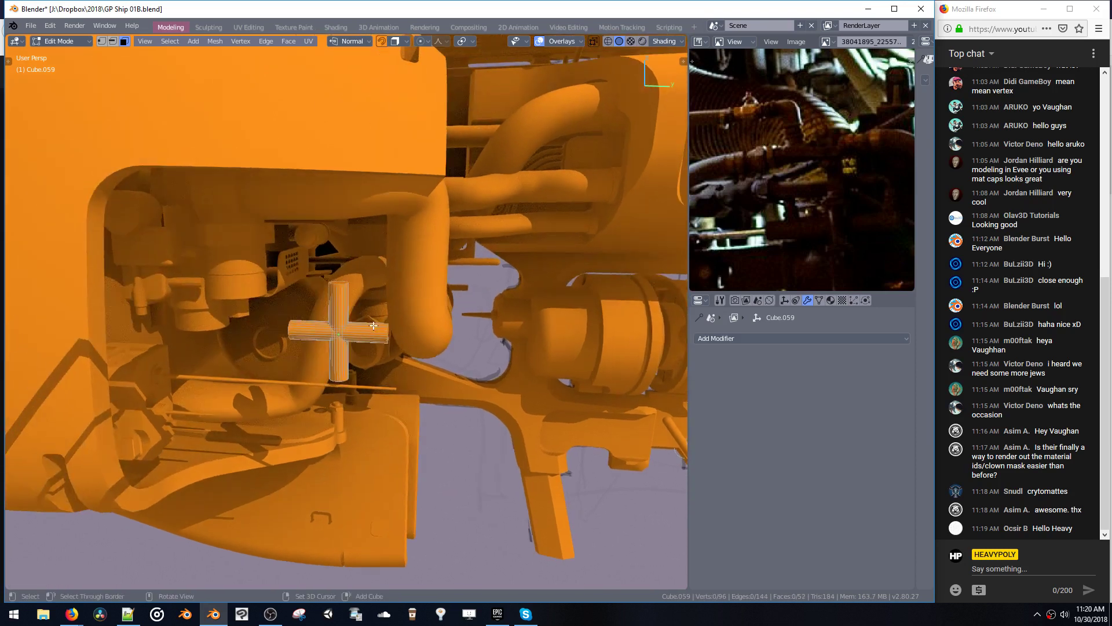
- Duplicate the vertical cylinder along Y to the horizontal cylinder's outer end and lower the copy along Z to hang from it
left_click(374, 338)
key("ctrl+l")
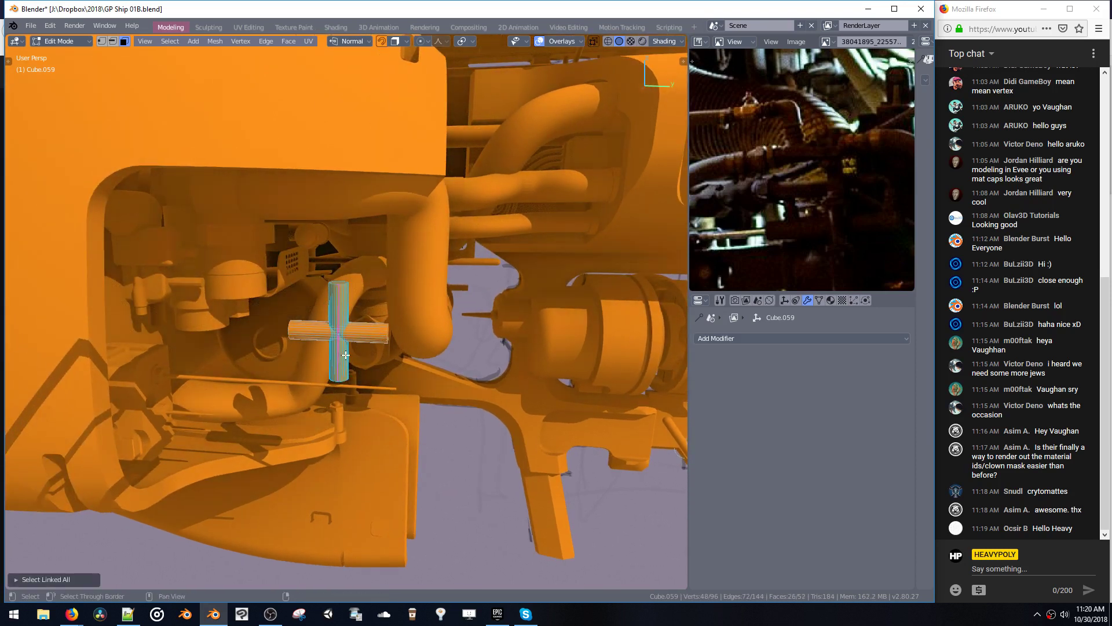
key("shift+d")
key("y")
left_click(402, 367)
key("g")
key("z")
left_click(398, 409)
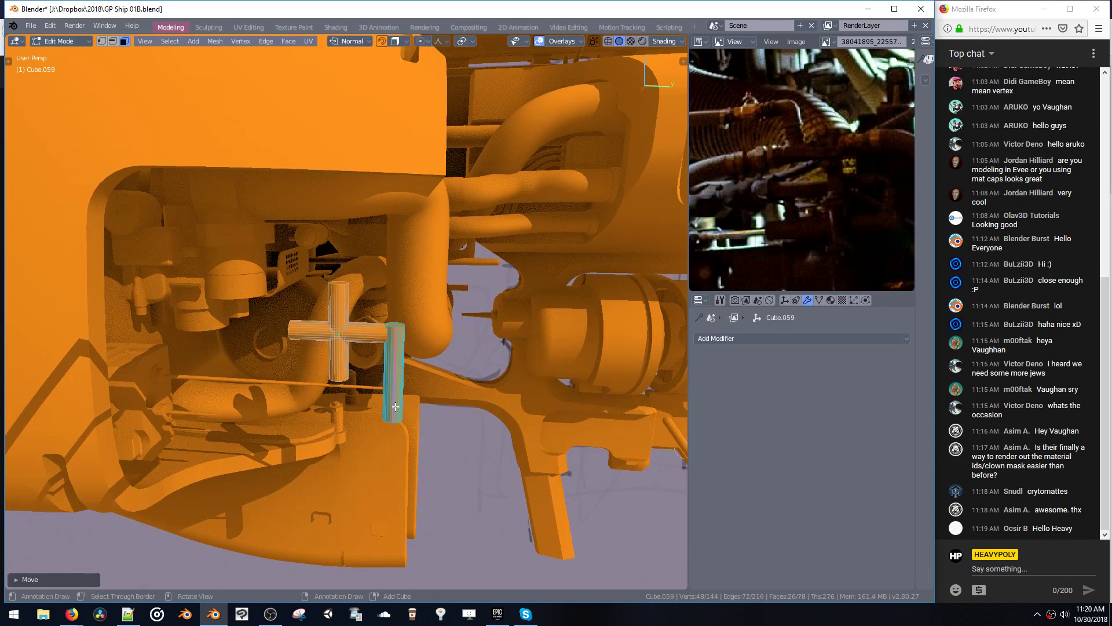
- Duplicate the horizontal cylinder and place the copy below it along Z, meeting the hanging vertical cylinder
middle_click_drag(353, 375, 364, 360, "shift")
left_click(367, 322)
key("ctrl+l")
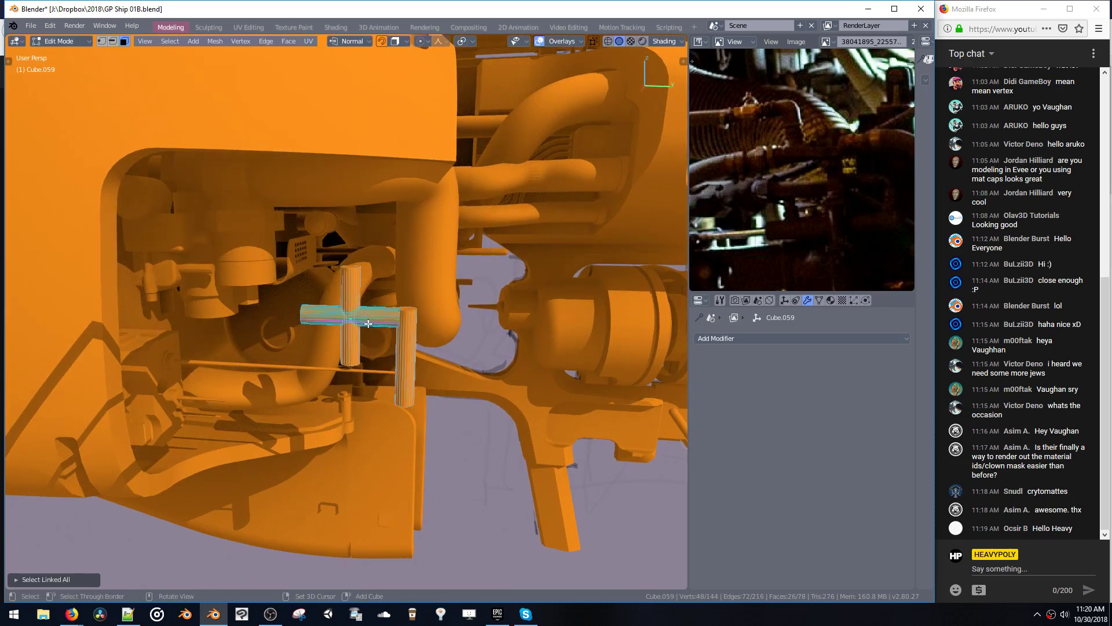
key("shift+d")
key("z")
left_click(365, 377)
- Raise the original vertical cylinder about 0.1 m along Z and lower its top end, leaving a short stub above the upper horizontal cylinder
key("g")
key("z")
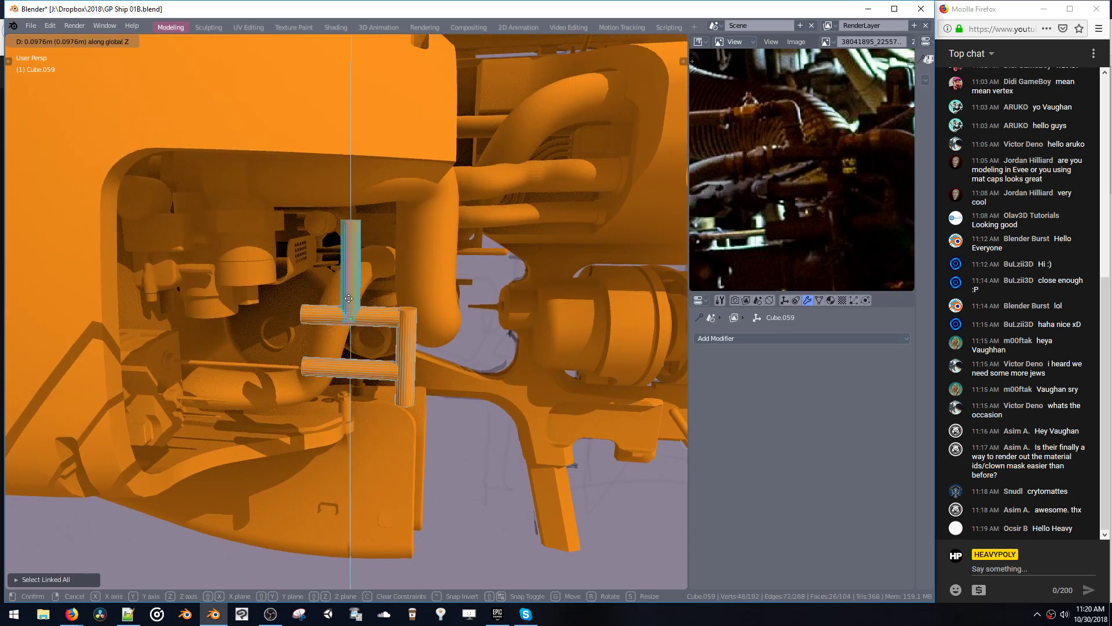
left_click(349, 298)
left_click_drag(315, 205, 368, 249)
key("g")
key("z")
left_click(372, 320)
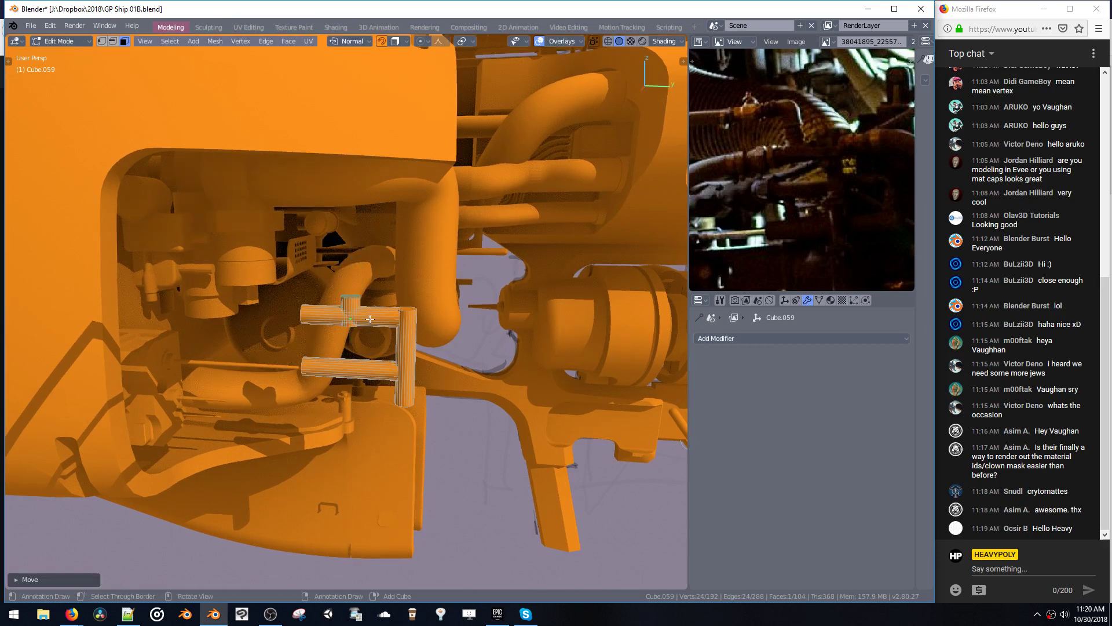
- Raise the lower horizontal cylinder along Z so it sits closer beneath the upper one
left_click(376, 370)
key("ctrl+l")
middle_click_drag(376, 369, 377, 346)
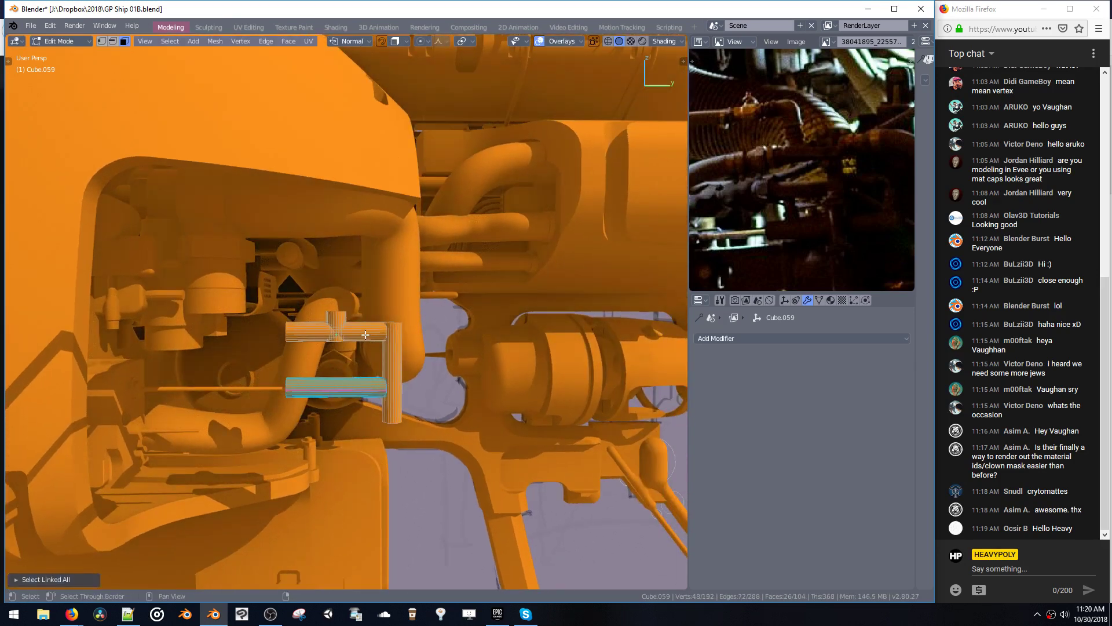
left_click(343, 330, "shift")
key("ctrl+l")
double_click(365, 385)
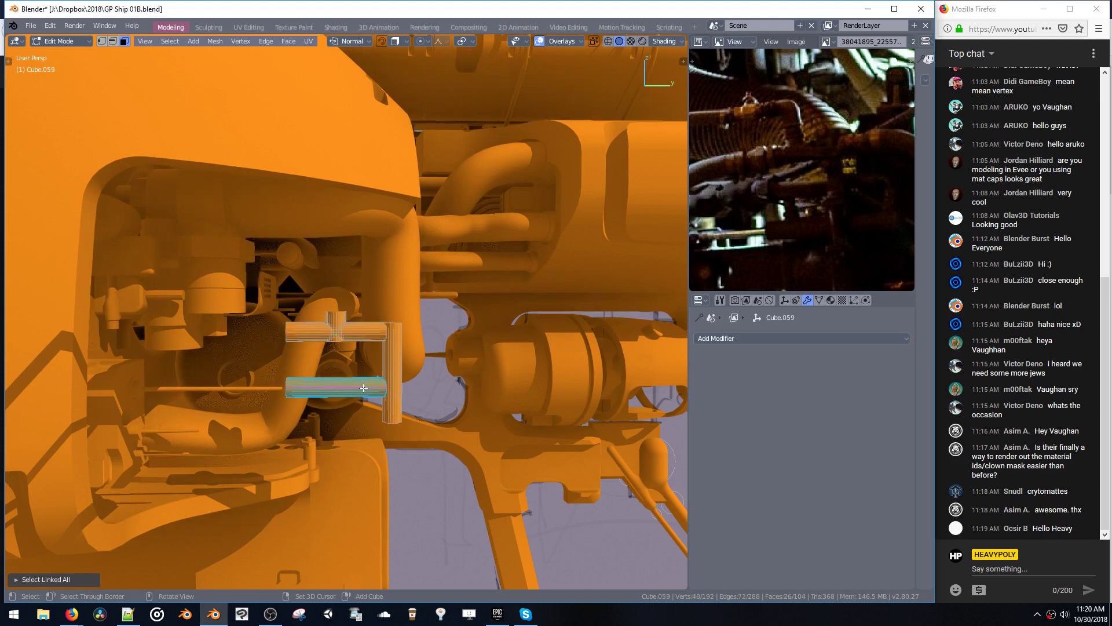
key("g")
key("z")
left_click(375, 366)
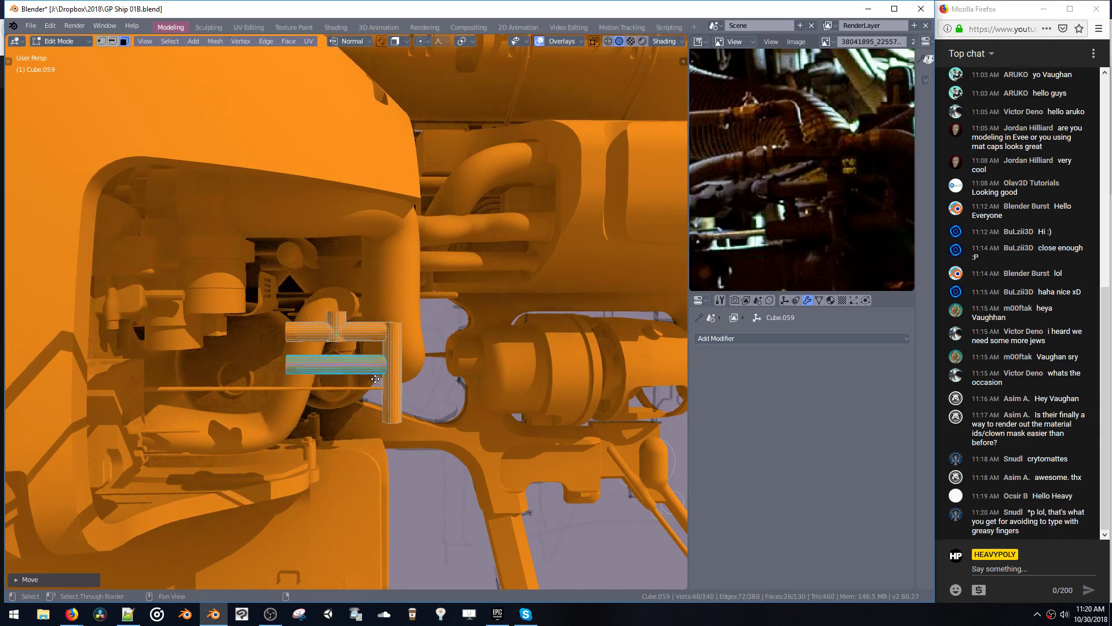
- Duplicate the lower horizontal cylinder downward along Z and thicken the copy by scaling it on all axes except Y
key("shift+d")
key("z")
left_click(384, 368)
middle_click_drag(384, 368, 384, 397)
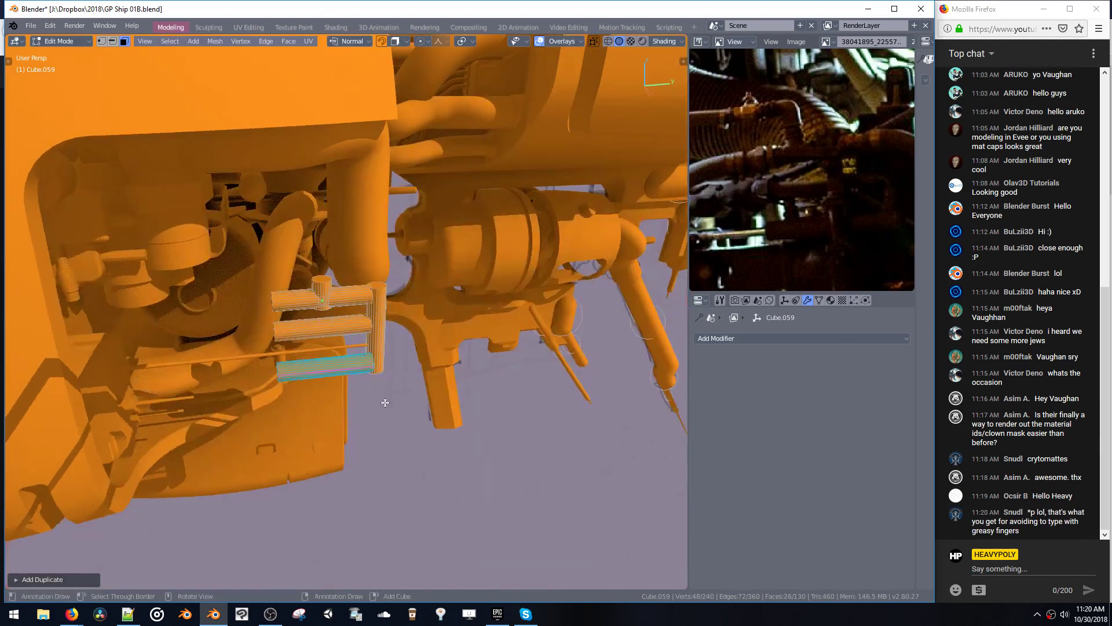
key("s")
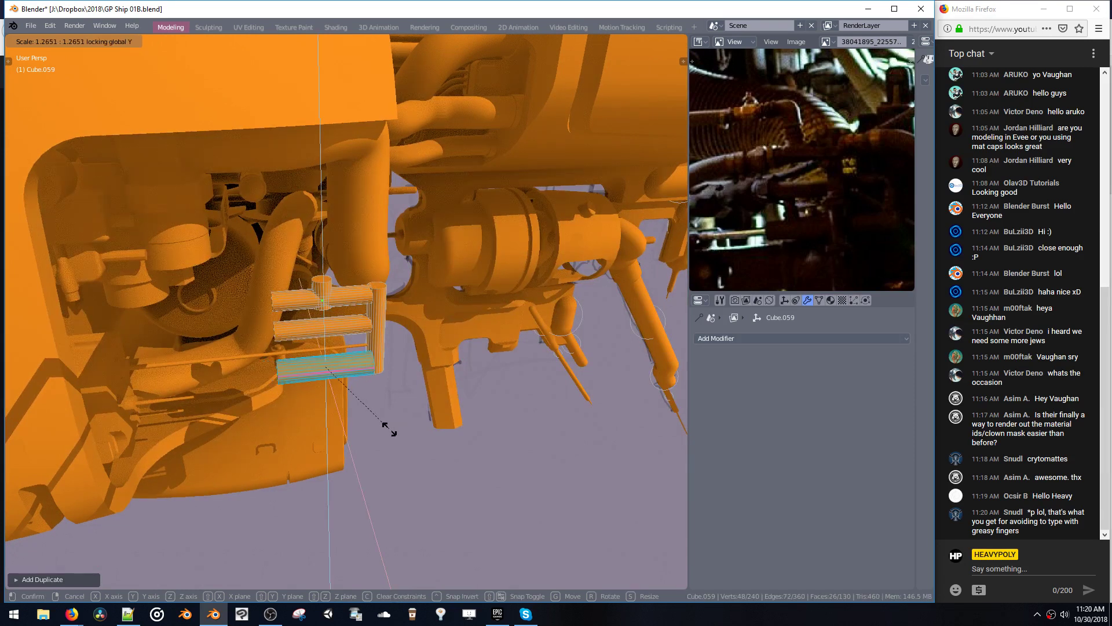
left_click(400, 443)
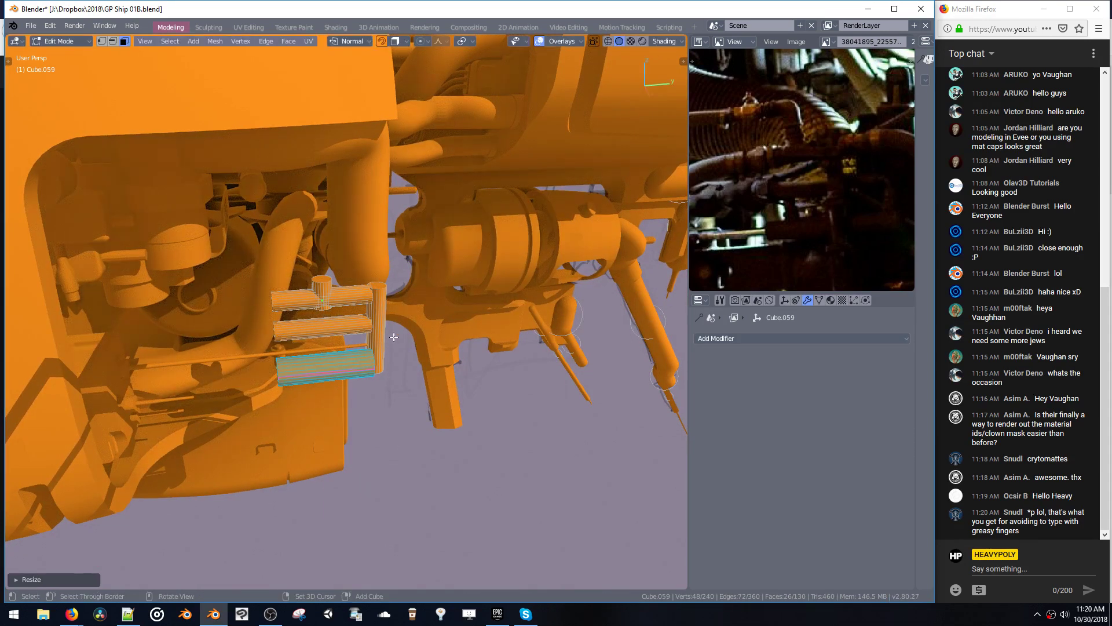
- Shift the vertical cylinder at the ends of the horizontal cylinders along X
mouse_move(377, 362)
middle_mouse_down()
mouse_move(364, 387)
mouse_move(373, 380)
middle_mouse_up()
double_click(449, 384)
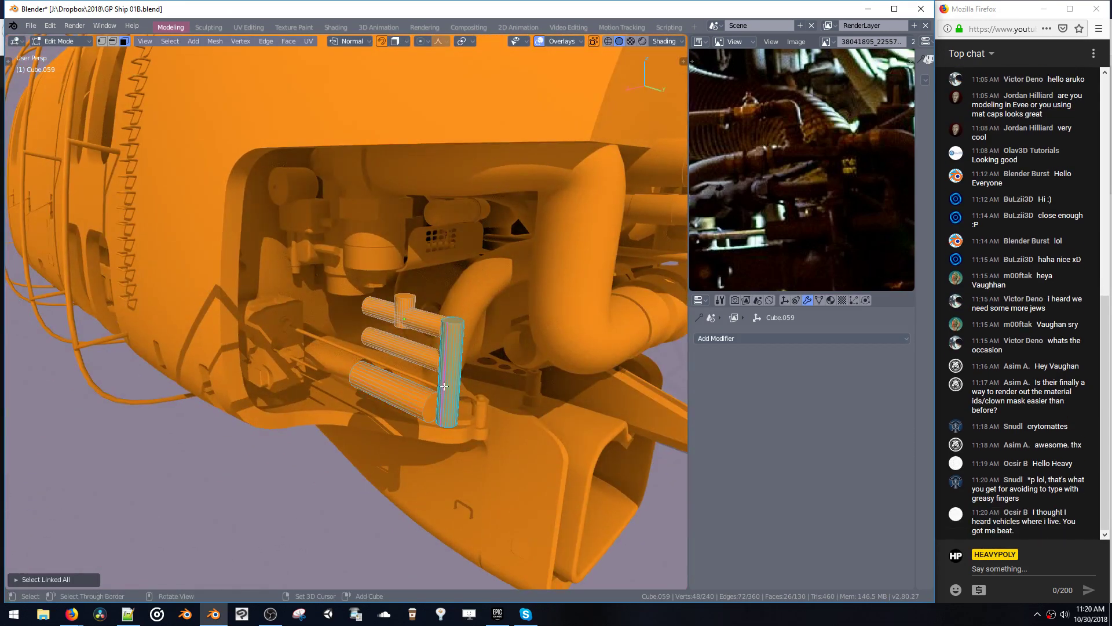
middle_click_drag(449, 384, 468, 434)
key("g")
key("x")
left_click(419, 404)
- Duplicate the vertical end cylinder along X and lower the copy's top face along Z to shorten it
double_click(453, 422)
key("shift+d")
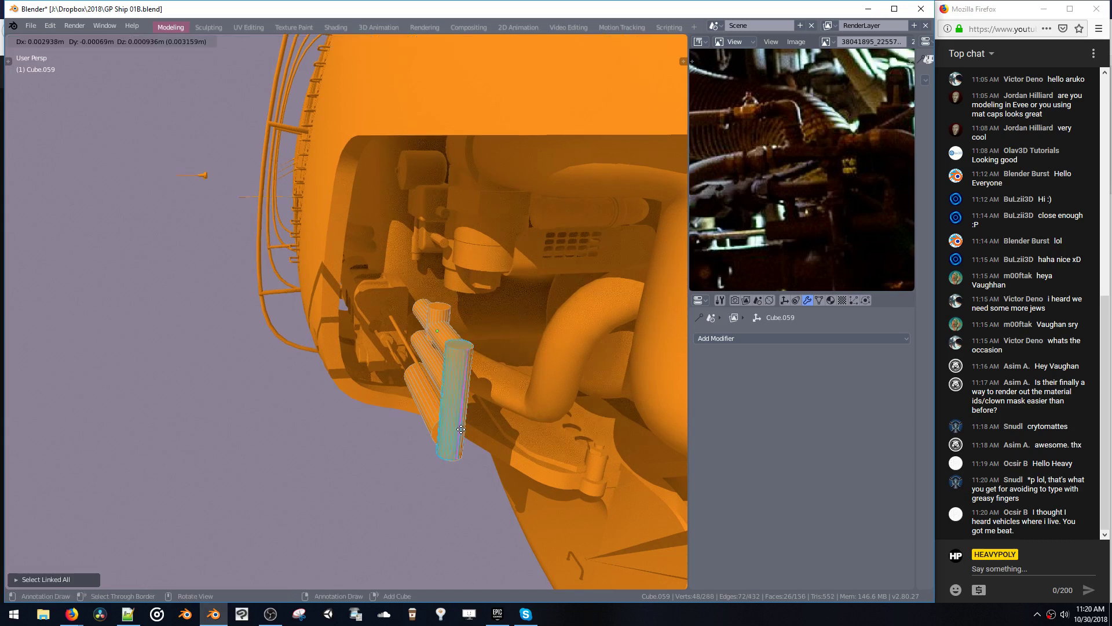
key("x")
left_click(423, 431)
left_click(417, 353)
key("g")
key("z")
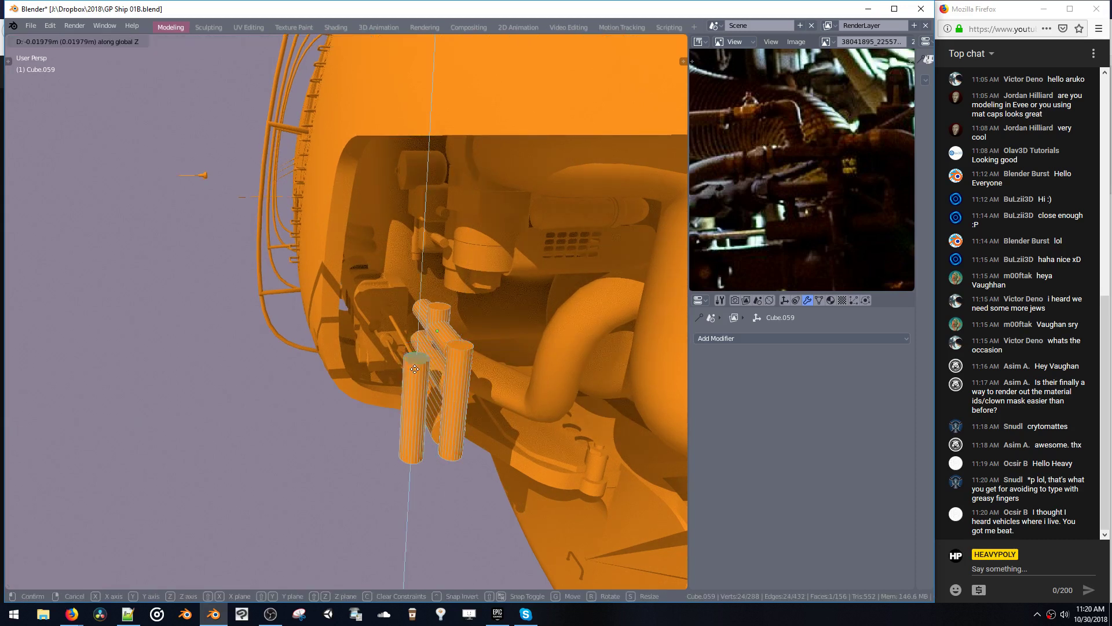
left_click(416, 391)
- Lengthen the thick bottom horizontal cylinder by moving its end face along Y past the vertical cylinders
double_click(412, 416)
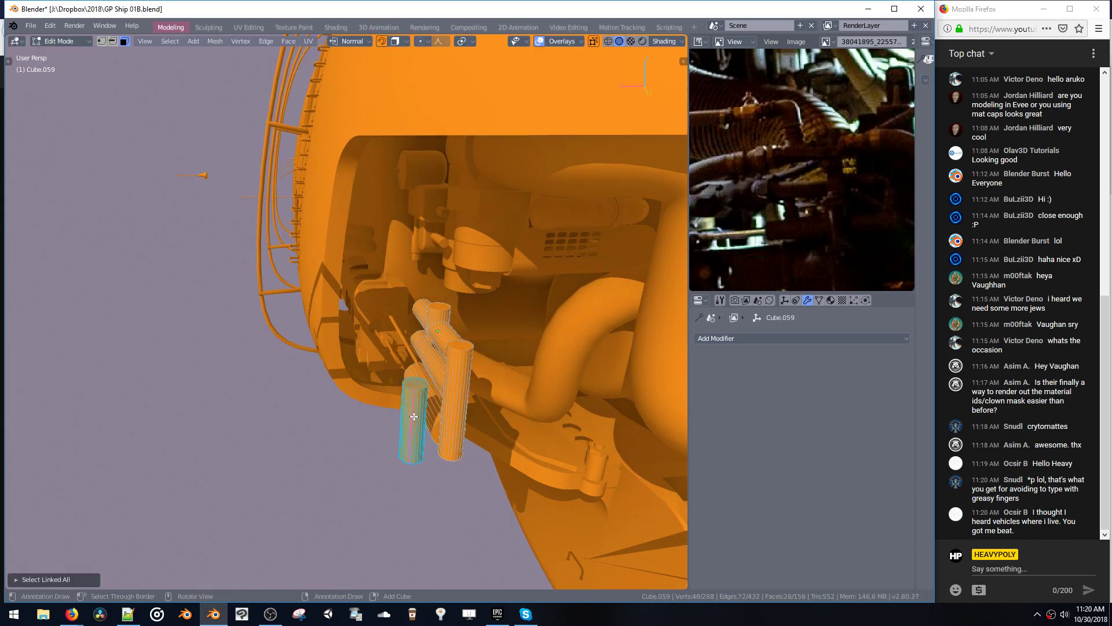
middle_click_drag(413, 421, 418, 374)
left_click(410, 376)
key("g")
key("y")
left_click(435, 406)
key("g")
key("y")
left_click(432, 382)
- Duplicate the short vertical cylinder and place the copy at the extended end of the thick bottom cylinder
double_click(367, 319)
key("shift+d")
left_click(423, 323)
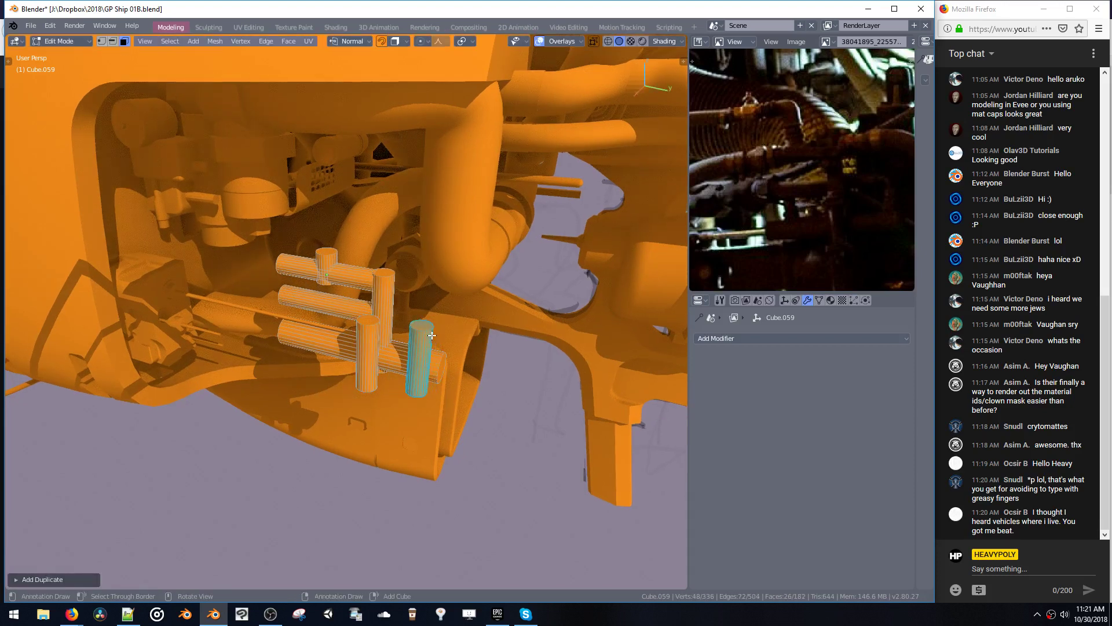
middle_click_drag(423, 323, 369, 325)
key("g")
left_click(389, 350)
- Shorten the new vertical copy along Z and position it as a small stub on top of the thick bottom cylinder
key("s")
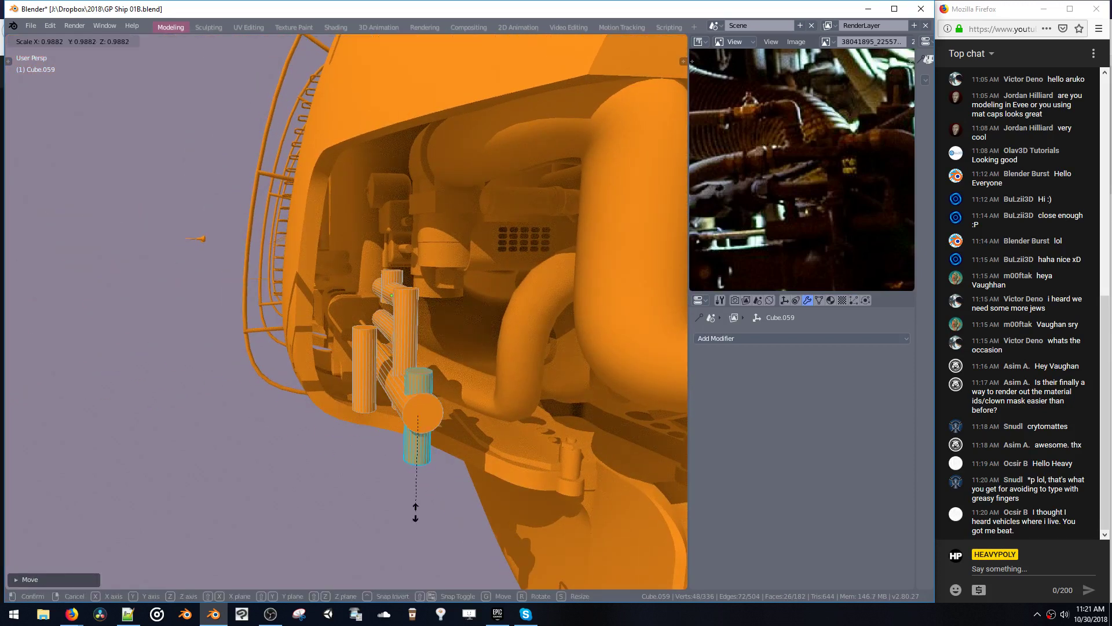
key("z")
left_click(416, 458)
key("g")
left_click(416, 440)
middle_click_drag(416, 440, 431, 394)
key("g")
key("y")
left_click(460, 410)
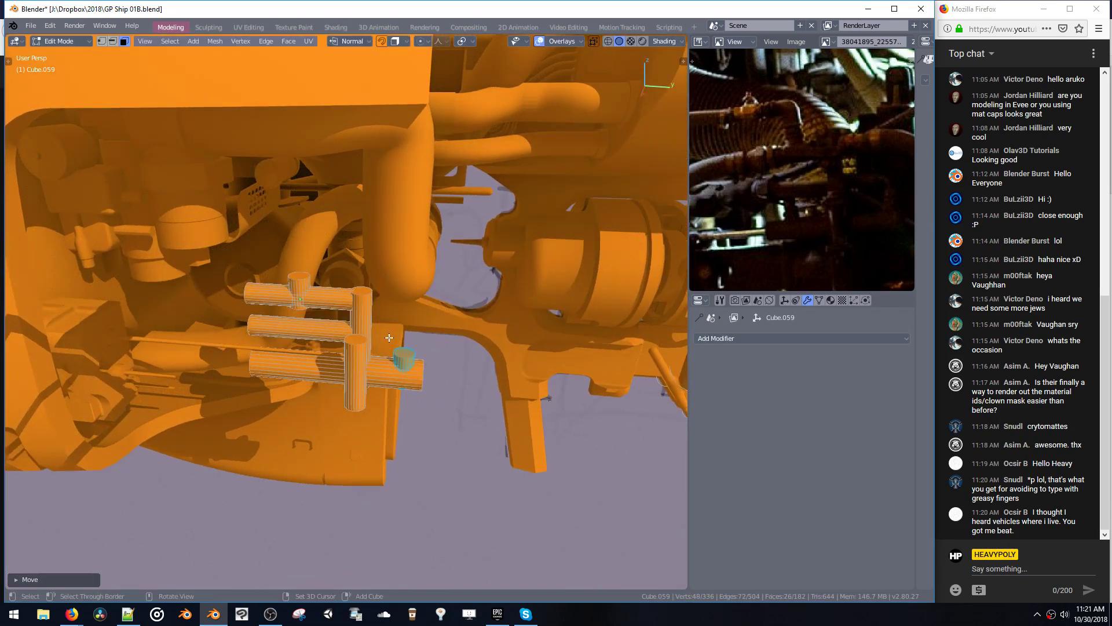
- Move the thick cylinder's end face together with its small stub slightly outward to lengthen that end
left_click_drag(389, 337, 466, 466)
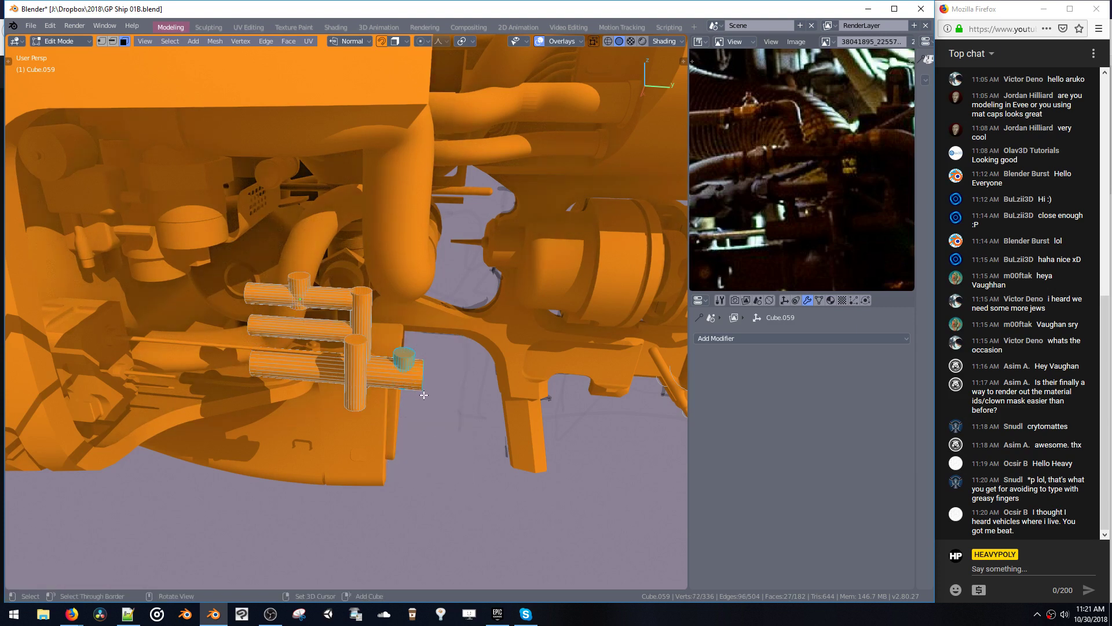
key("g")
left_click(434, 396)
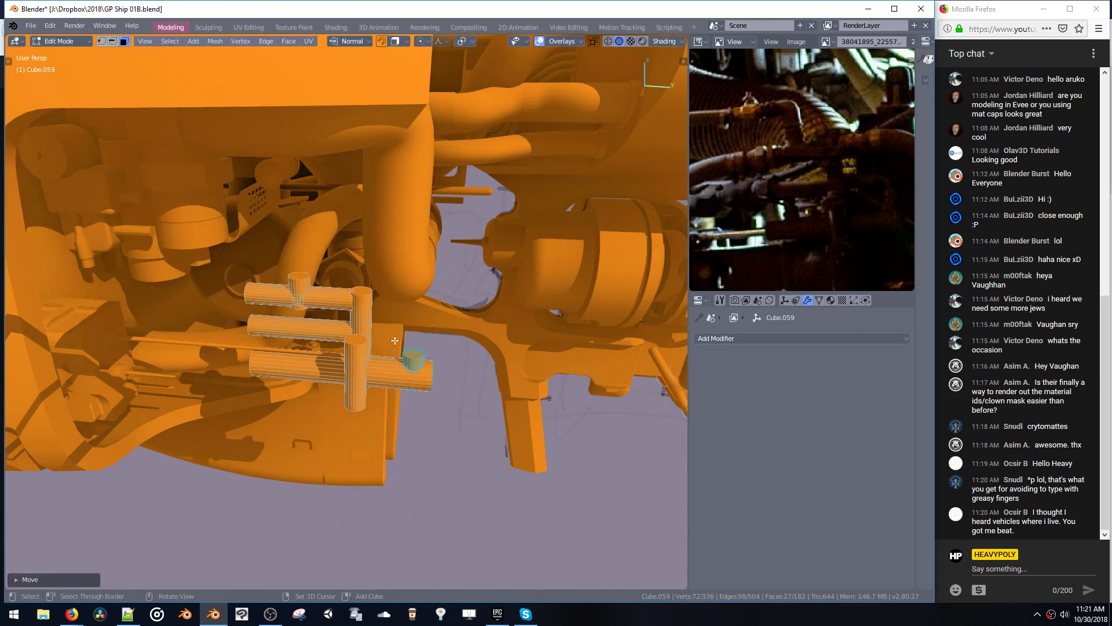
key("g")
left_click(428, 396)
key("ctrl+l")
- Scale down the stub on the upper horizontal cylinder to make it narrower
middle_click_drag(382, 363, 312, 313)
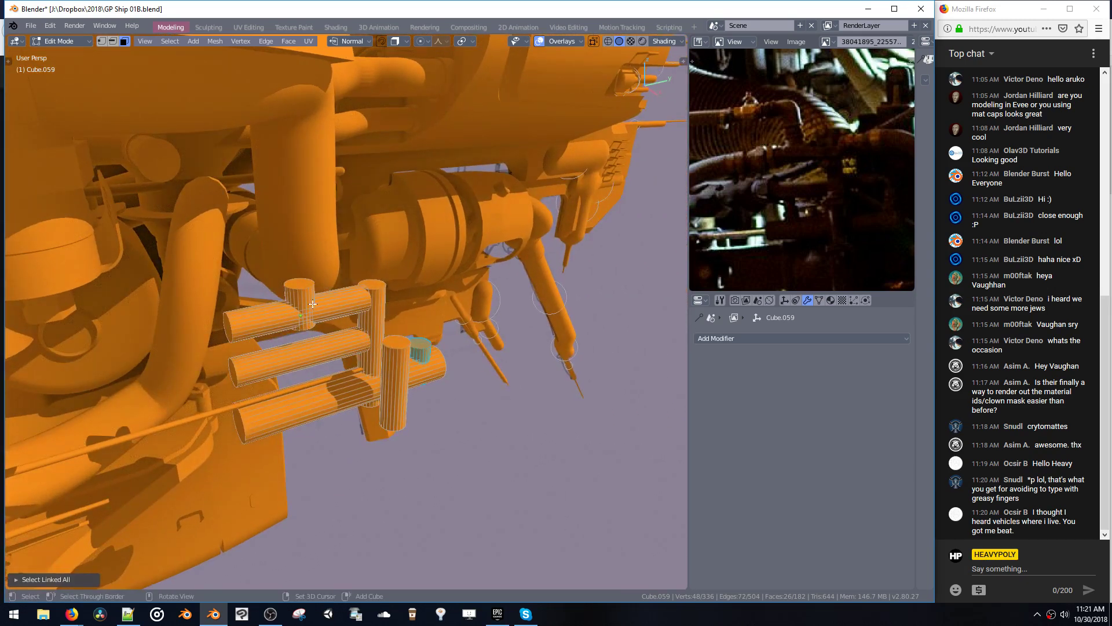
left_click(293, 293)
key("ctrl+l")
key("s")
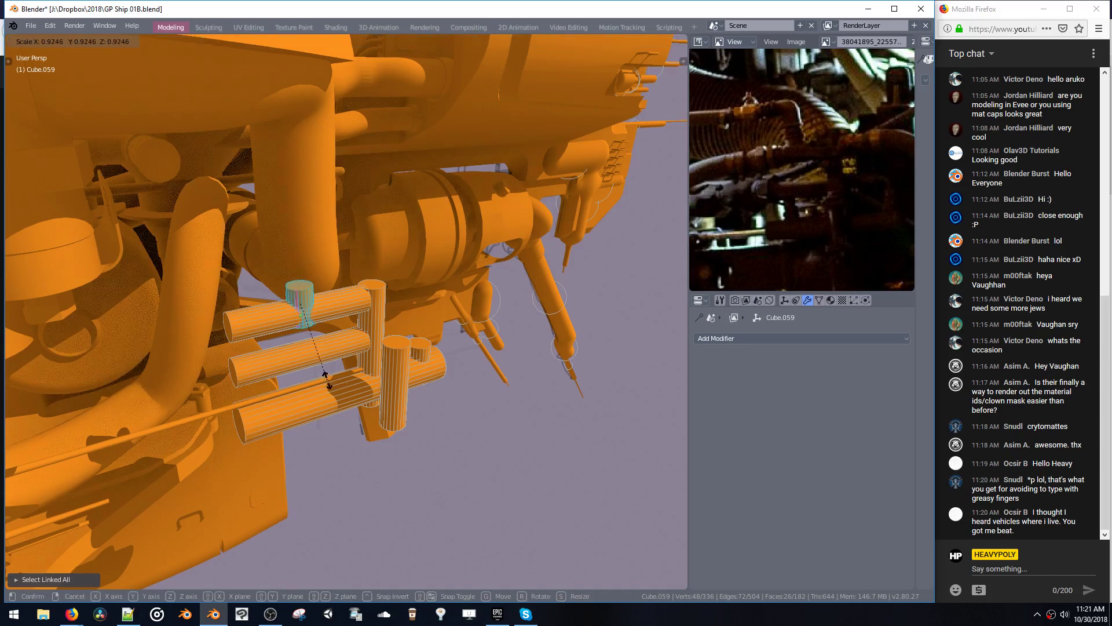
left_click(323, 372)
middle_click_drag(290, 318, 299, 307)
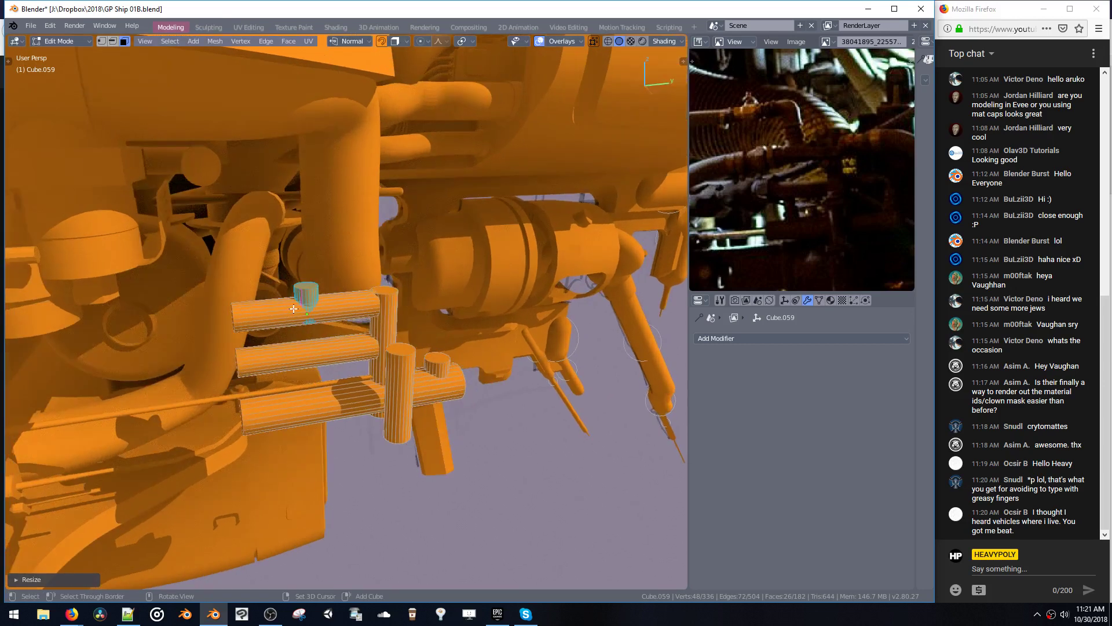
- Raise the top face of the vertical cylinder at the end of the upper horizontal cylinder
key("shift+Tab")
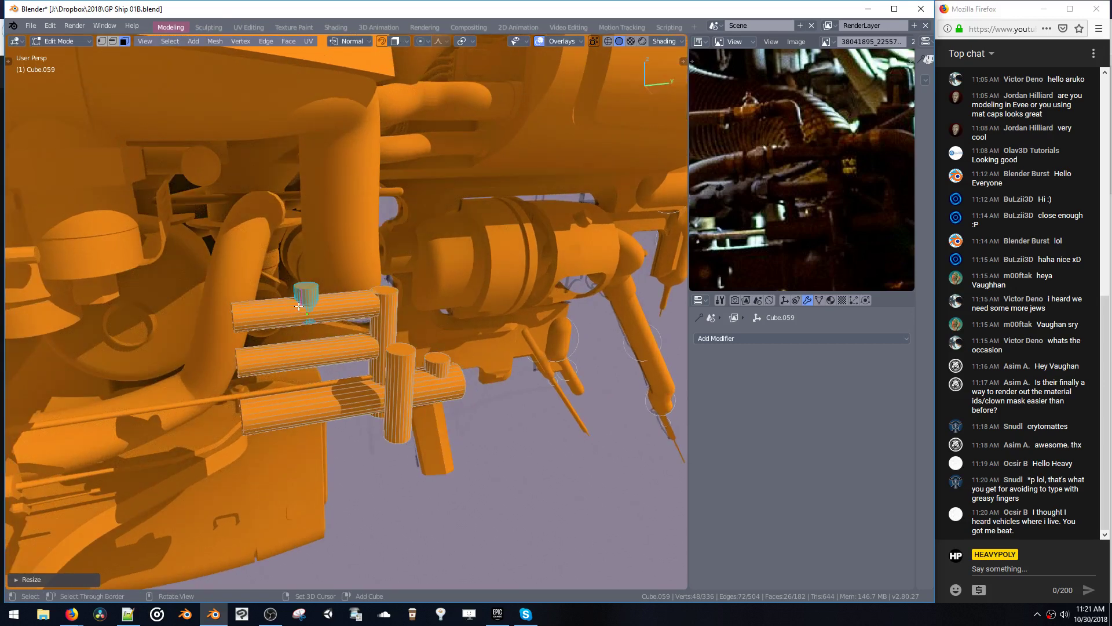
left_click(377, 290)
key("g")
left_click(376, 280)
- Slide the narrowed stub along Y on the upper horizontal cylinder toward the vertical end cylinder
left_click(303, 292)
key("ctrl+l")
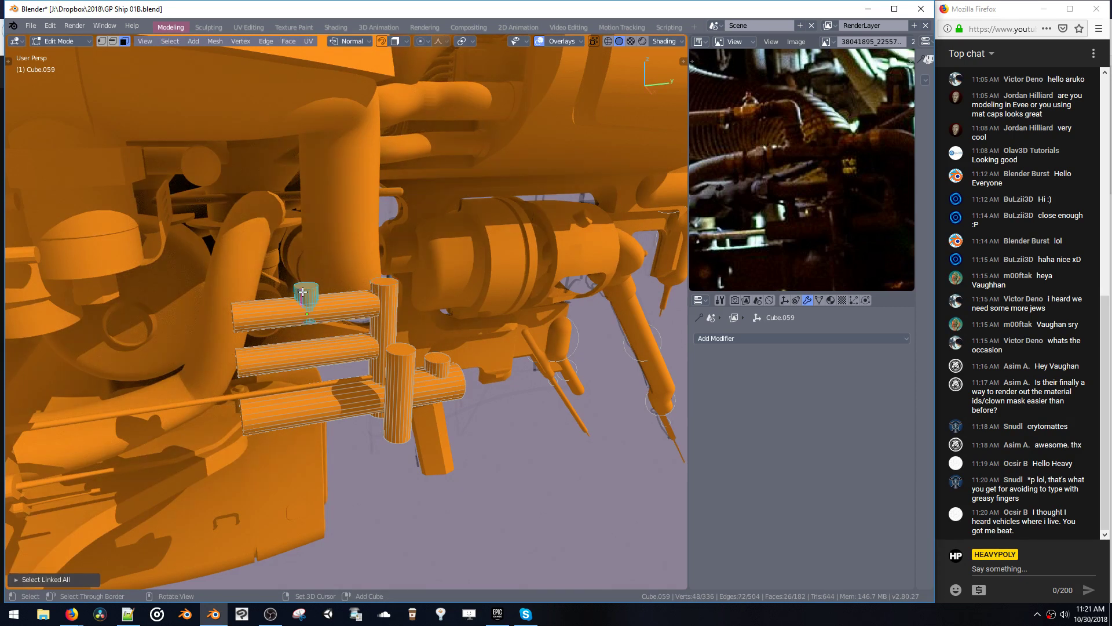
key("g")
key("y")
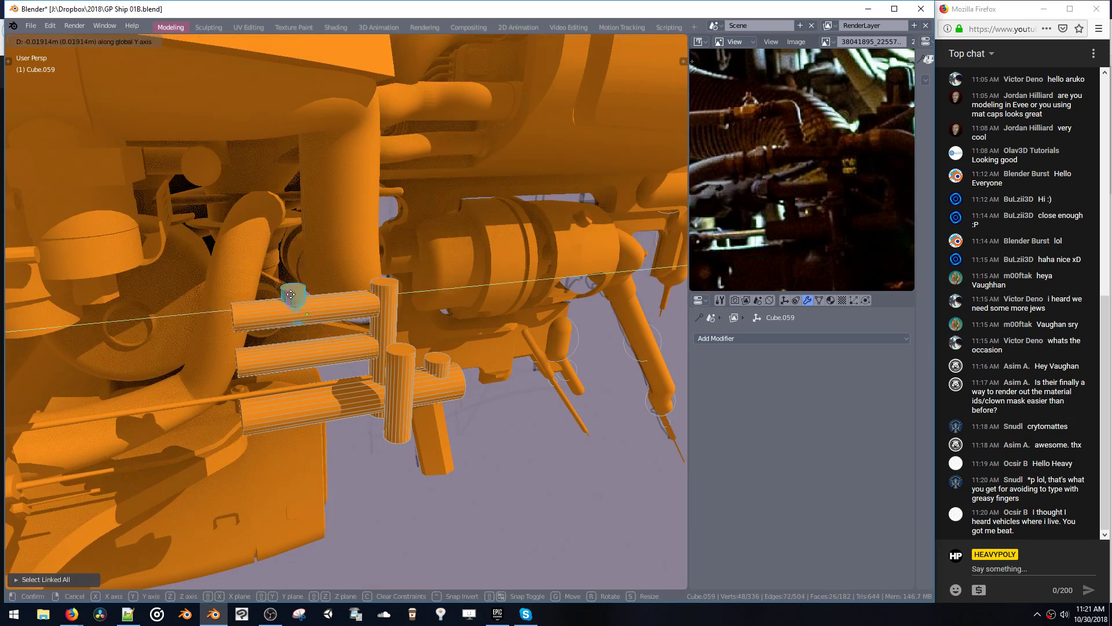
left_click(313, 300)
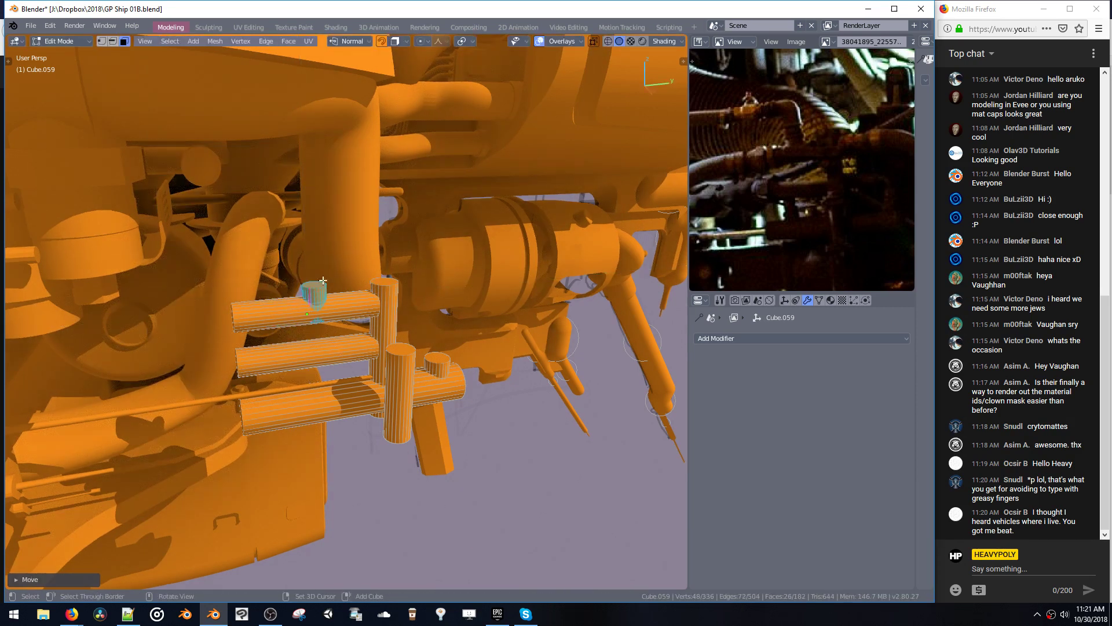
- Extrude the upper stub's top face upward four times, alternating thin bands and taller segments
key("e")
left_click(319, 311)
key("e")
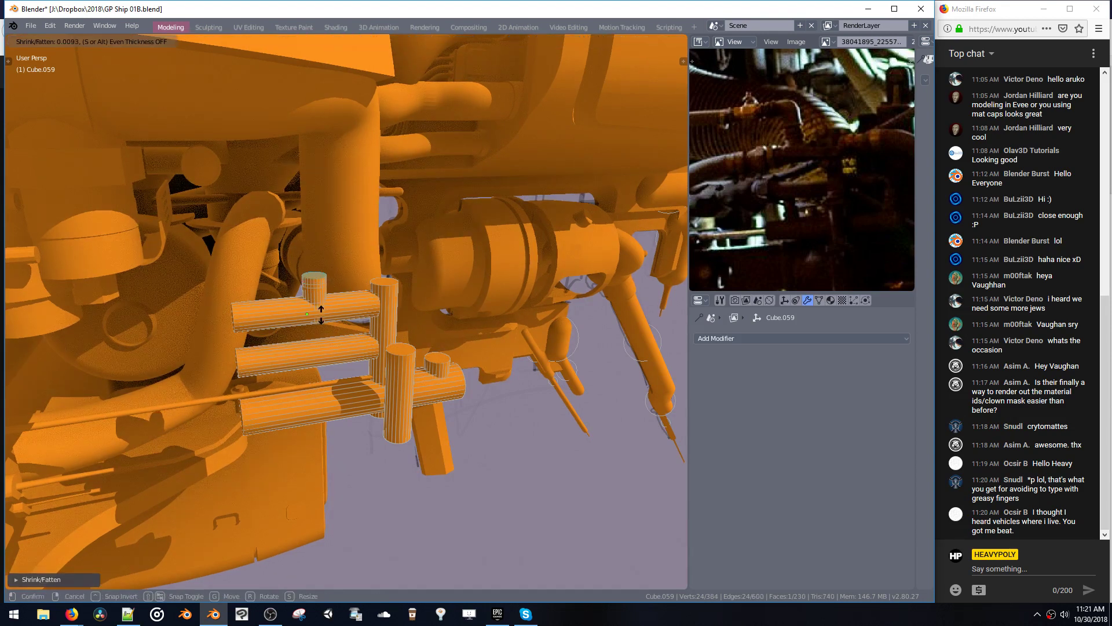
left_click(325, 347)
key("e")
left_click(323, 337)
key("e")
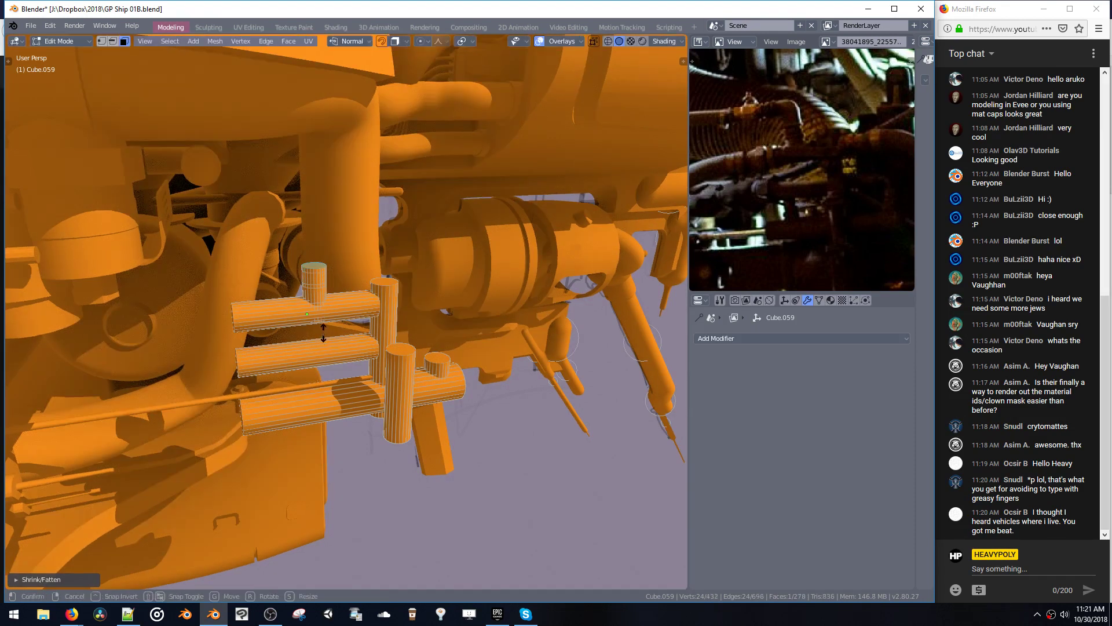
left_click(325, 338)
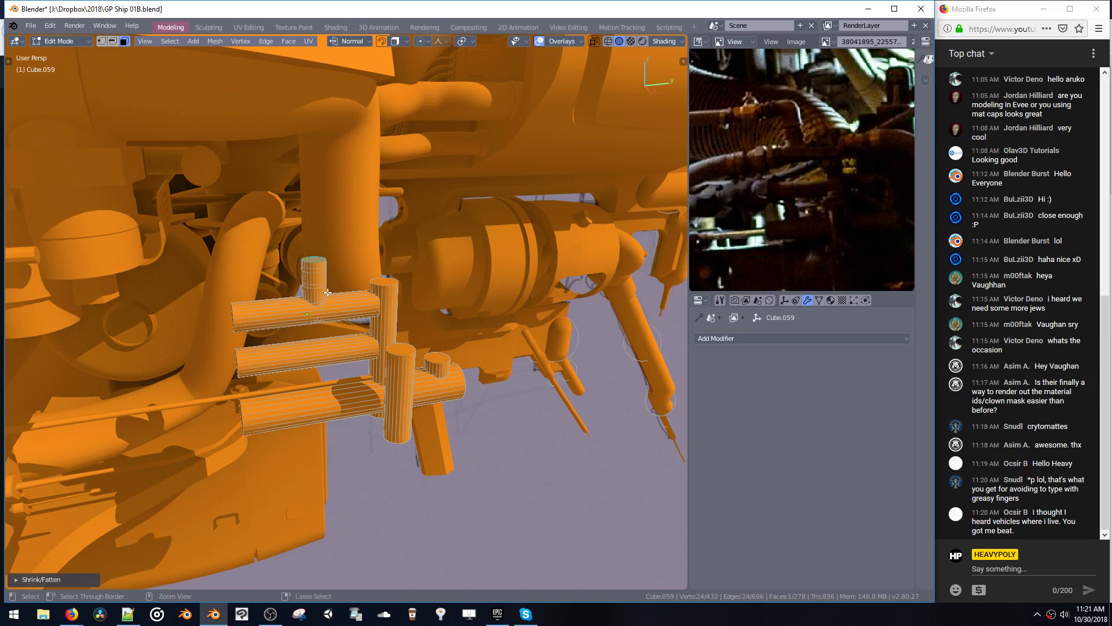
- Extrude the two thin face loops around the upper stub outward into raised rings, and select the stub's top face
scroll(327, 293, "up", 3)
left_click(300, 305, "alt")
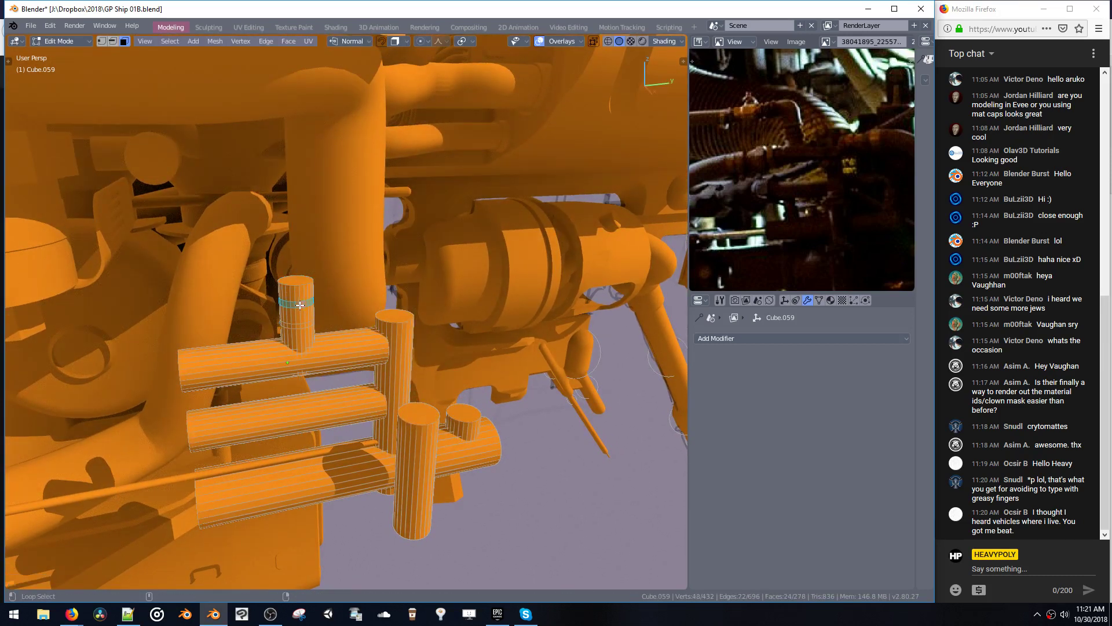
left_click(299, 321, "alt+shift")
key("e")
left_click(302, 344)
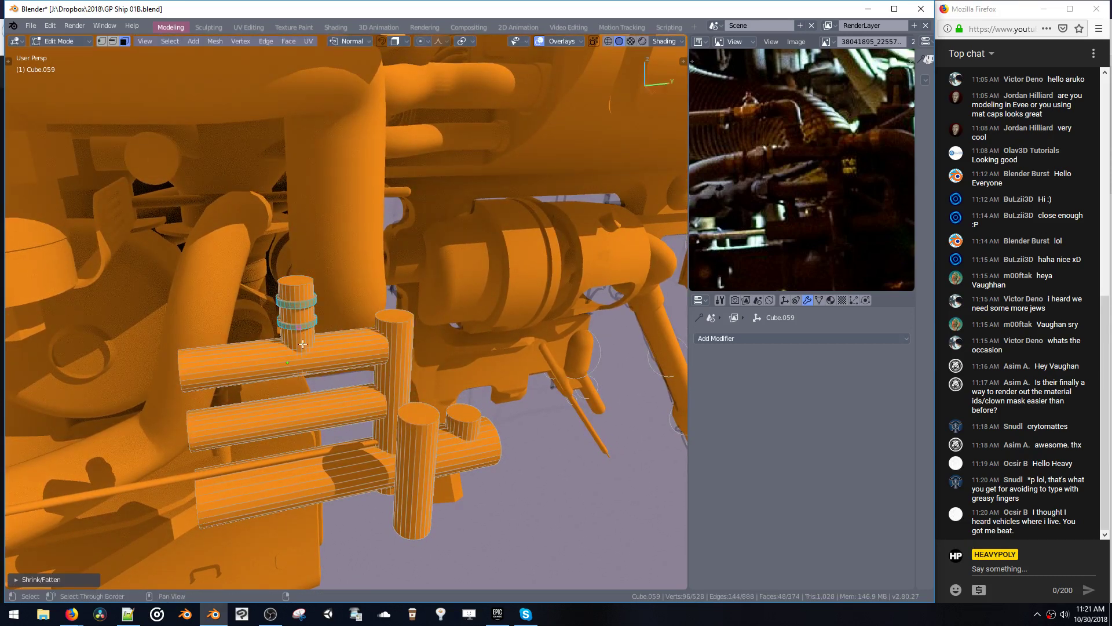
mouse_move(308, 310)
middle_mouse_down("shift")
mouse_move(313, 321)
mouse_move(289, 284)
mouse_move(313, 273)
mouse_move(273, 302)
mouse_move(297, 293)
mouse_move(303, 308)
middle_mouse_up("shift")
left_click(301, 289)
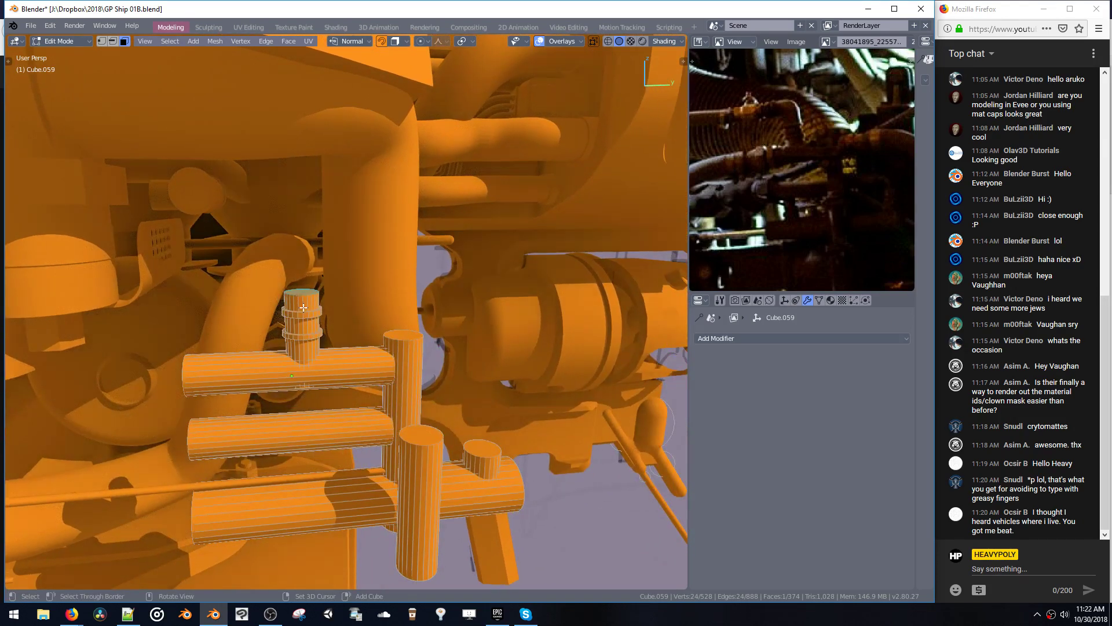
- Duplicate the vertical fitting's top cap face upward, extrude it into a short separate cylinder, and select the whole cylinder
key("shift+d")
key("z")
left_click(304, 294)
key("e")
left_click(304, 240)
double_click(305, 274)
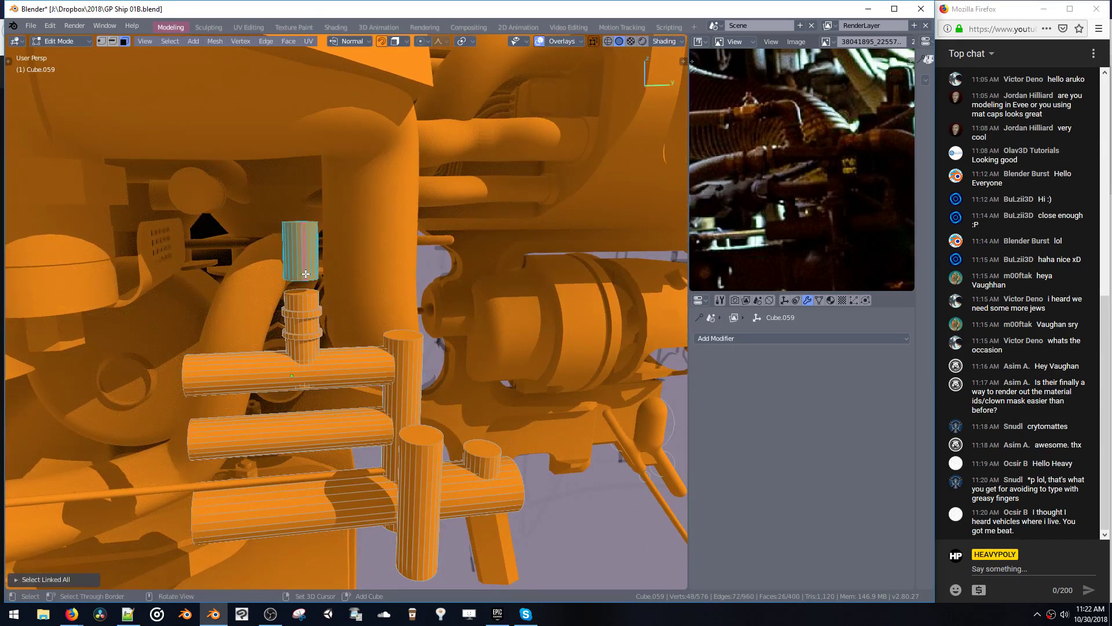
- Rotate the short cylinder to lie horizontally and move it along the Y axis to one side above the vertical fitting
key("ctrl+alt+space")
left_click(358, 319)
key("g")
key("y")
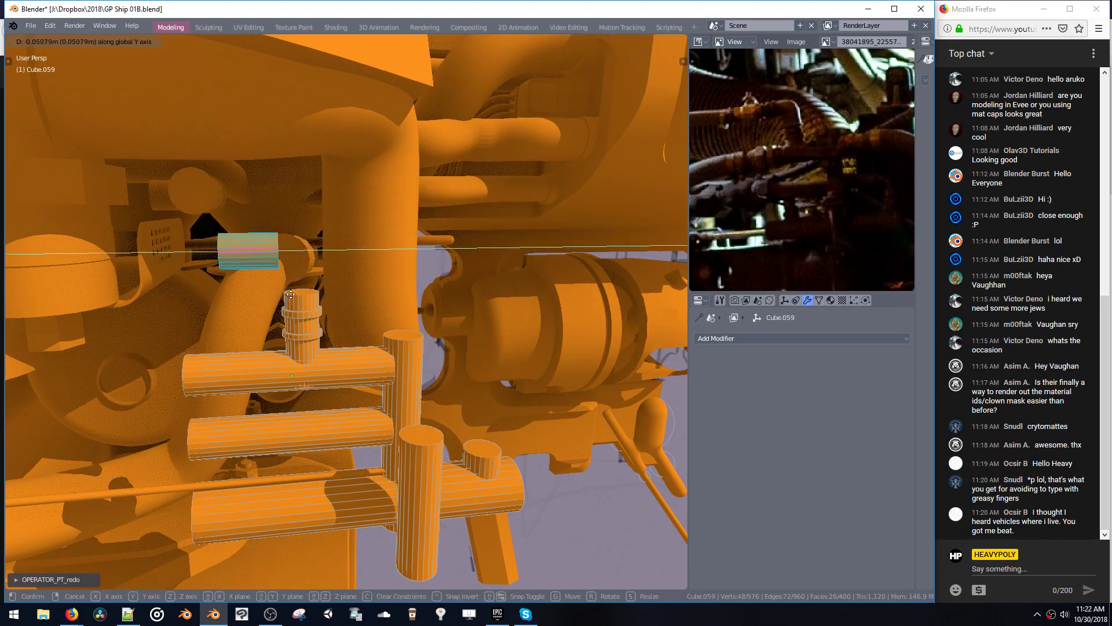
left_click(290, 315)
middle_click_drag(290, 316, 277, 341)
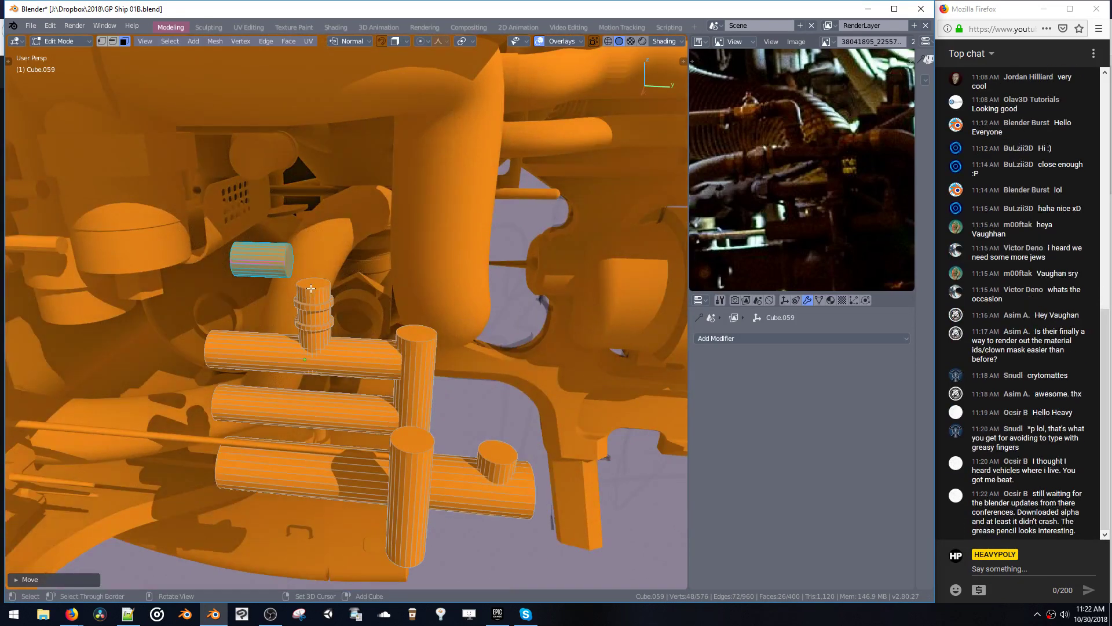
- Bridge the vertical fitting's top to the horizontal cylinder with a rounded elbow, and adjust its height along the Z axis
left_click(313, 284)
key("shift+b")
middle_click_drag(294, 285, 309, 262)
key("ctrl+z")
key("shift+b")
key("g")
key("z")
key("z")
left_click(279, 254)
- Extrude a thin ring at the elbow's open end and fatten it into a raised collar
key("e")
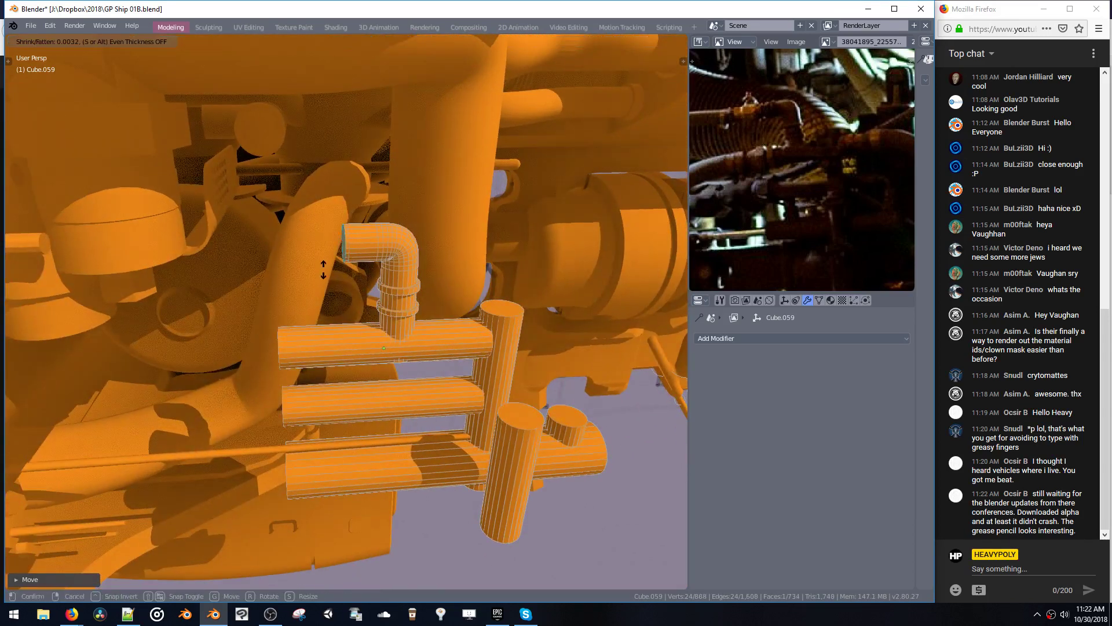
left_click(319, 278)
double_click(346, 260)
key("e")
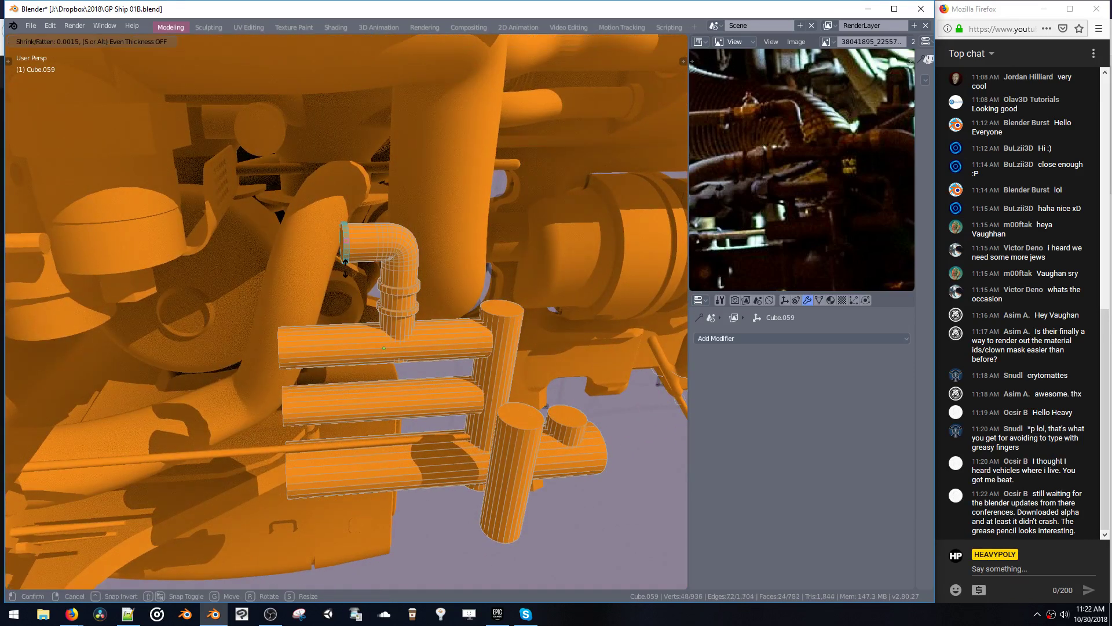
left_click(343, 271)
- Extrude the elbow's end face past the collar and add a second, larger flange ring at its tip
left_click(342, 254)
key("e")
left_click(325, 262)
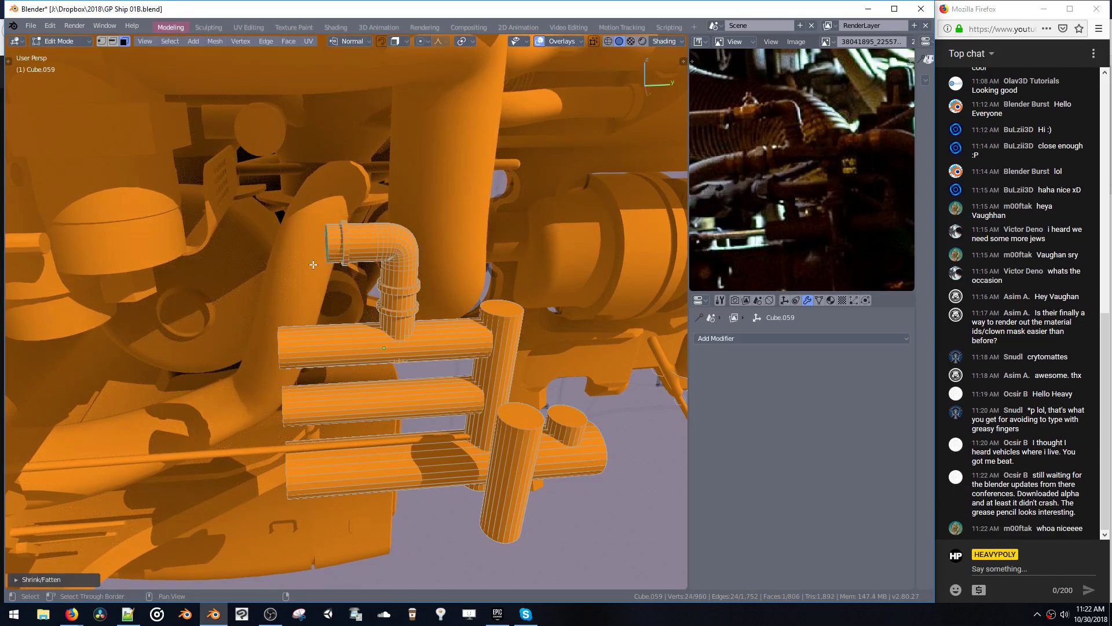
middle_click_drag(301, 264, 328, 280, "shift")
key("e")
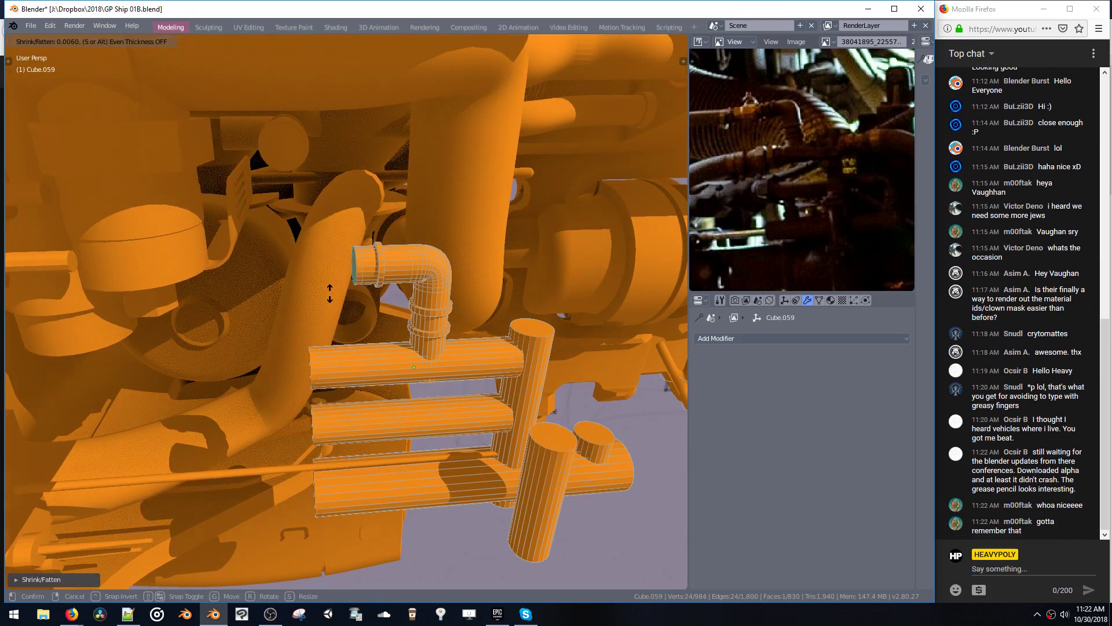
left_click(338, 289)
double_click(358, 266)
key("e")
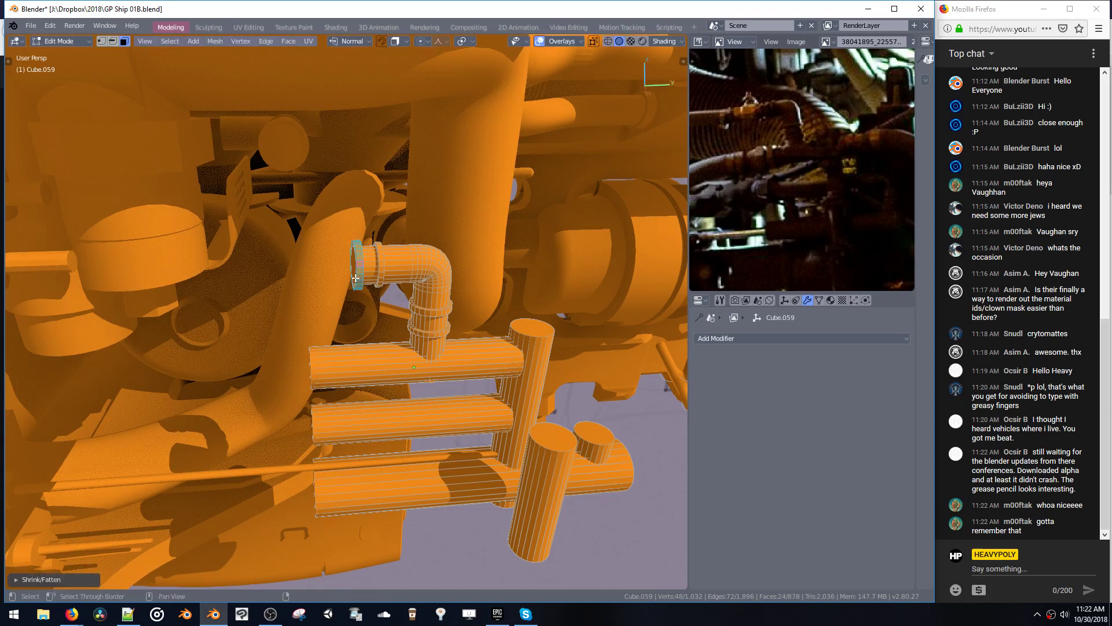
left_click(333, 297)
middle_click_drag(328, 301, 357, 265)
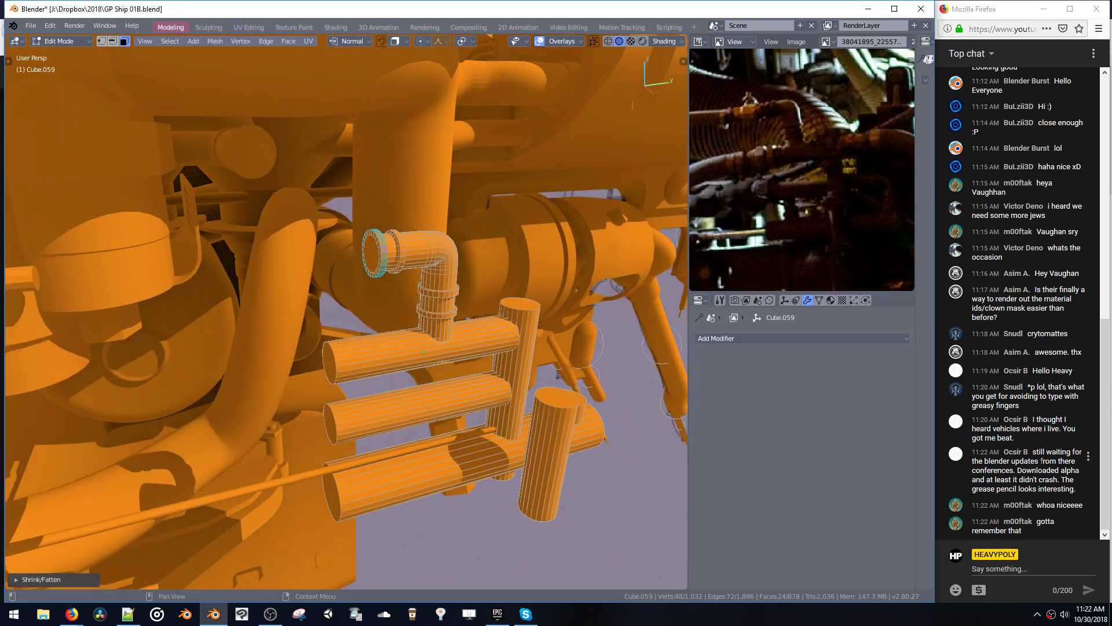
left_click_drag(1024, 460, 1030, 479)
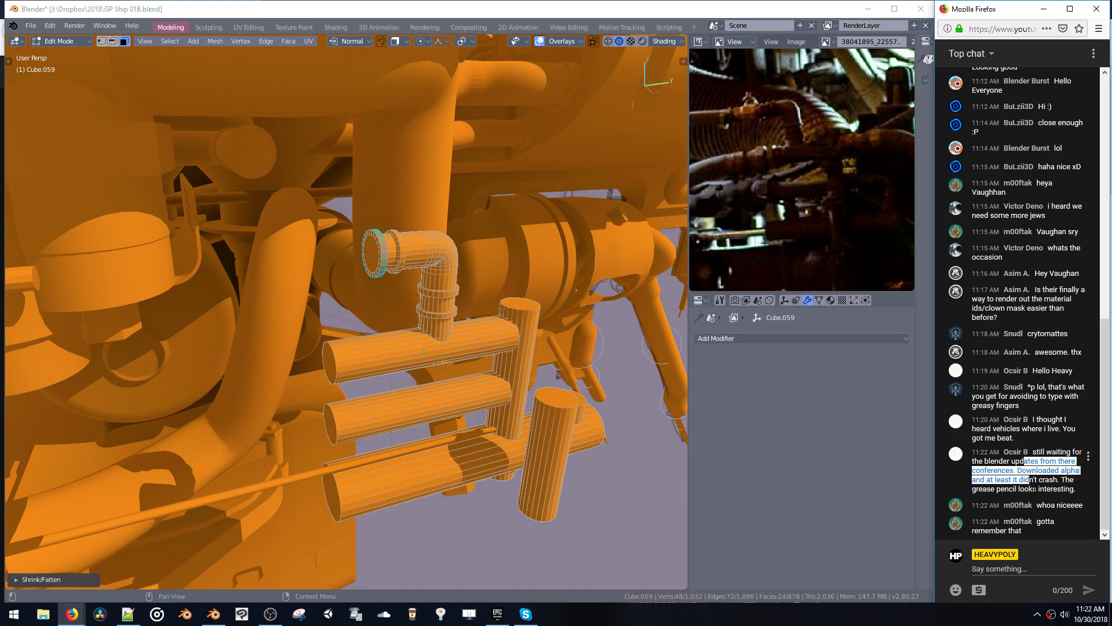
left_click(1035, 488)
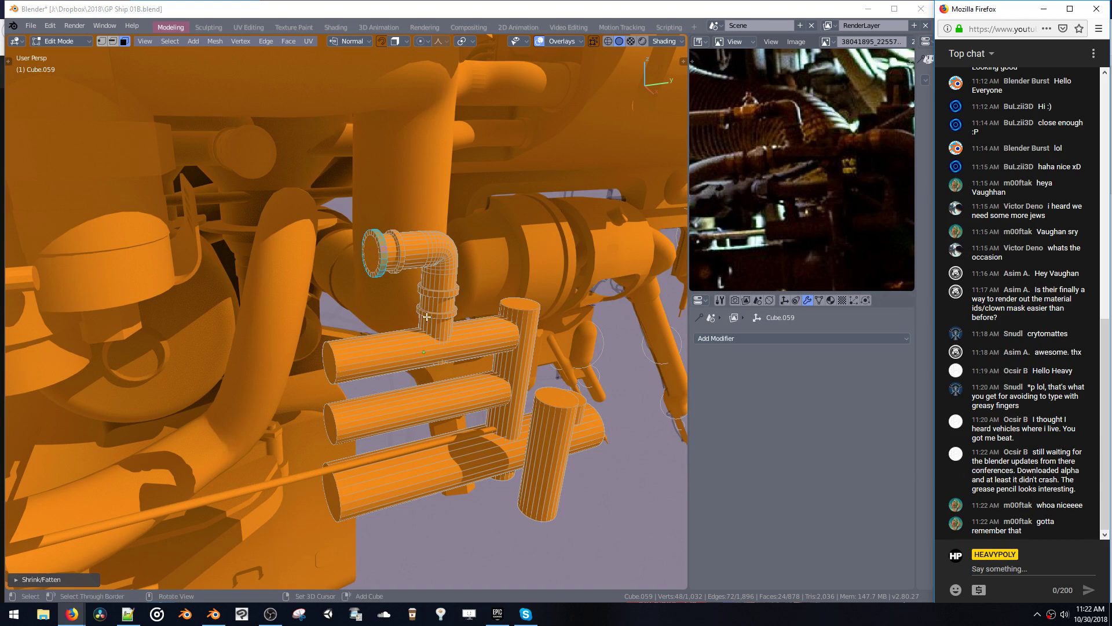
- Select the flange's flat end face and move it outward along the Y axis
left_click(368, 253)
middle_click_drag(374, 267, 439, 275)
key("g")
key("y")
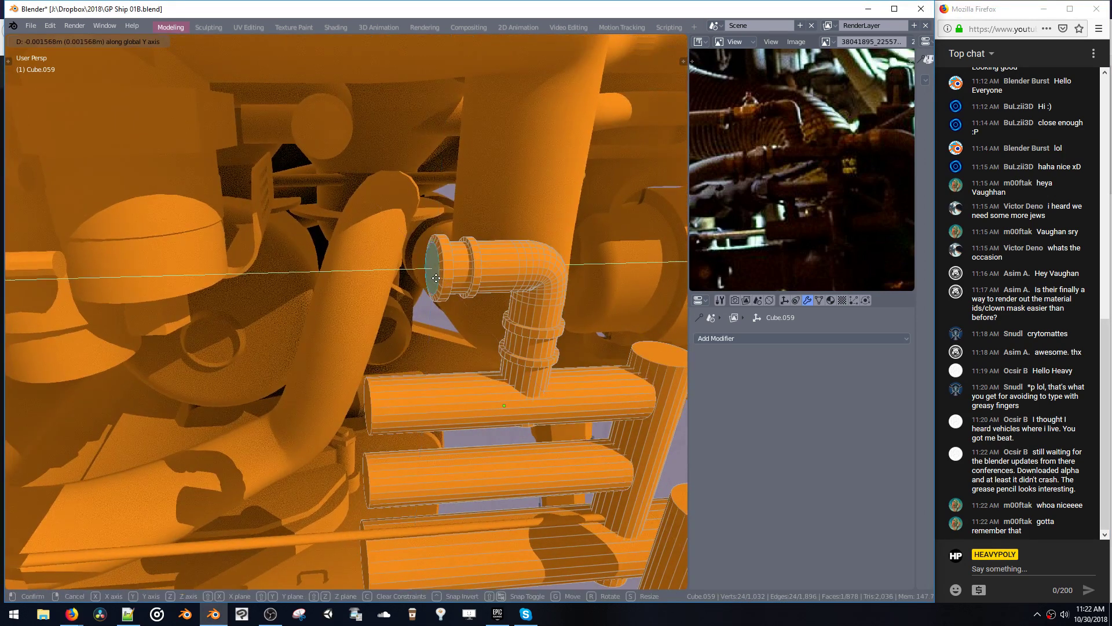
left_click(437, 277)
key("g")
key("y")
left_click(433, 277)
middle_click_drag(432, 277, 413, 298)
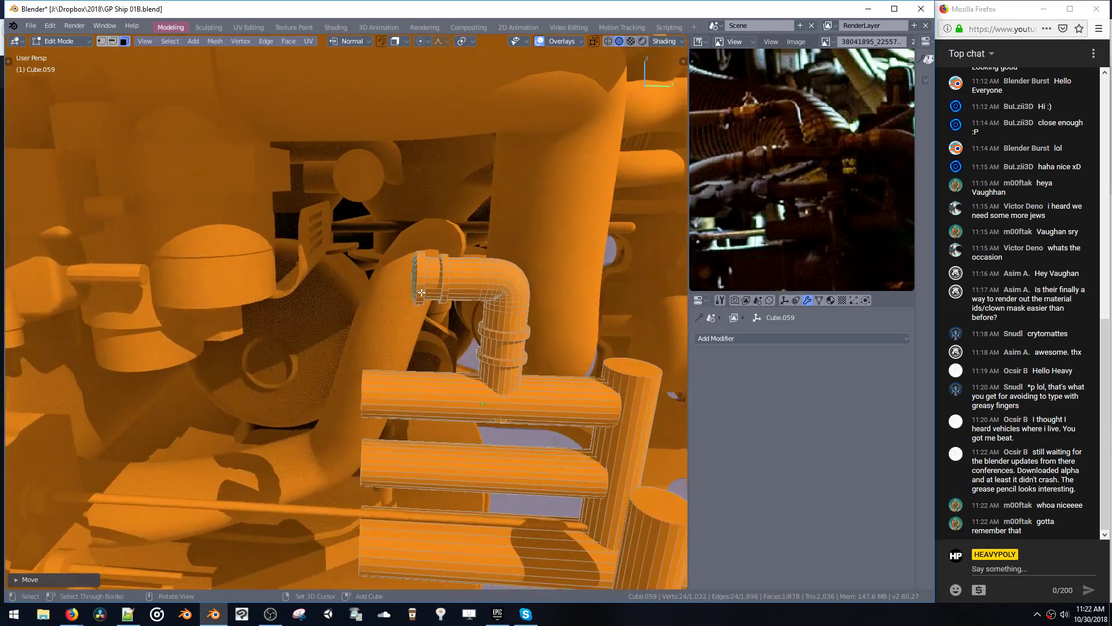
- Shrink the flange's end face and extrude it outward into a narrower pipe section
key("alt+s")
left_click(388, 362)
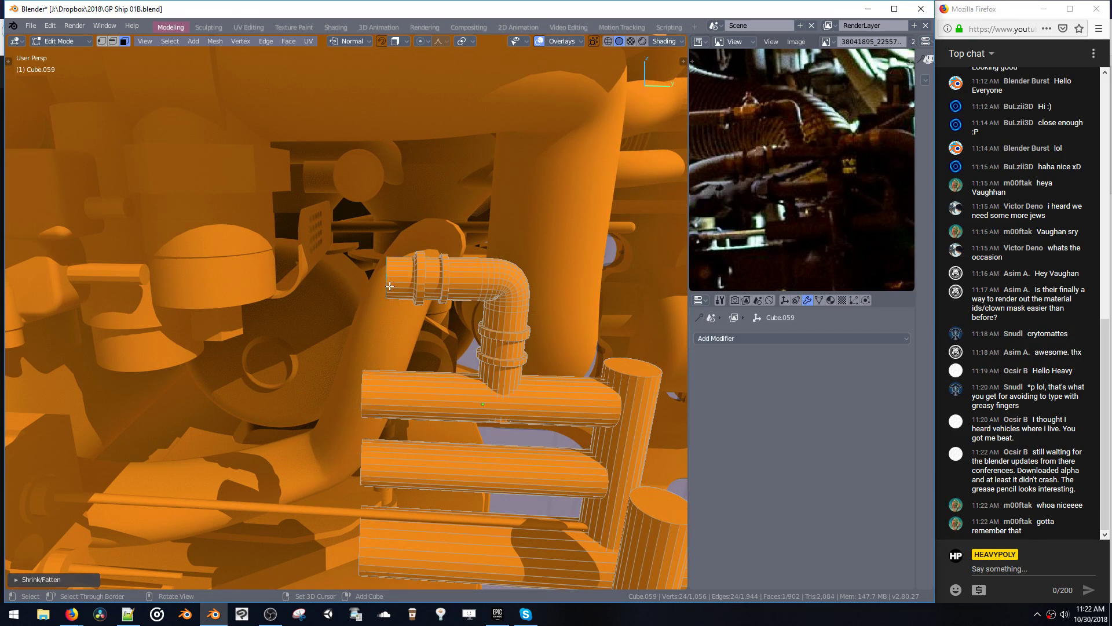
key("e")
left_click(412, 290)
key("alt+s")
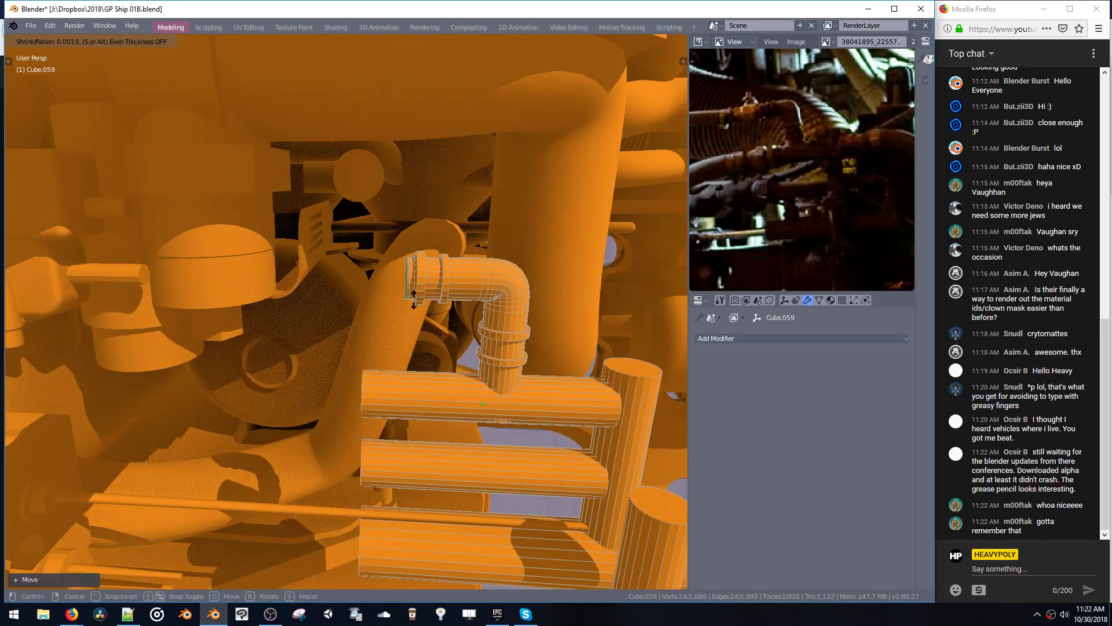
left_click(402, 317)
- Add a loop cut to the new end pipe section and fatten a ring of its faces into a raised band
double_click(387, 294)
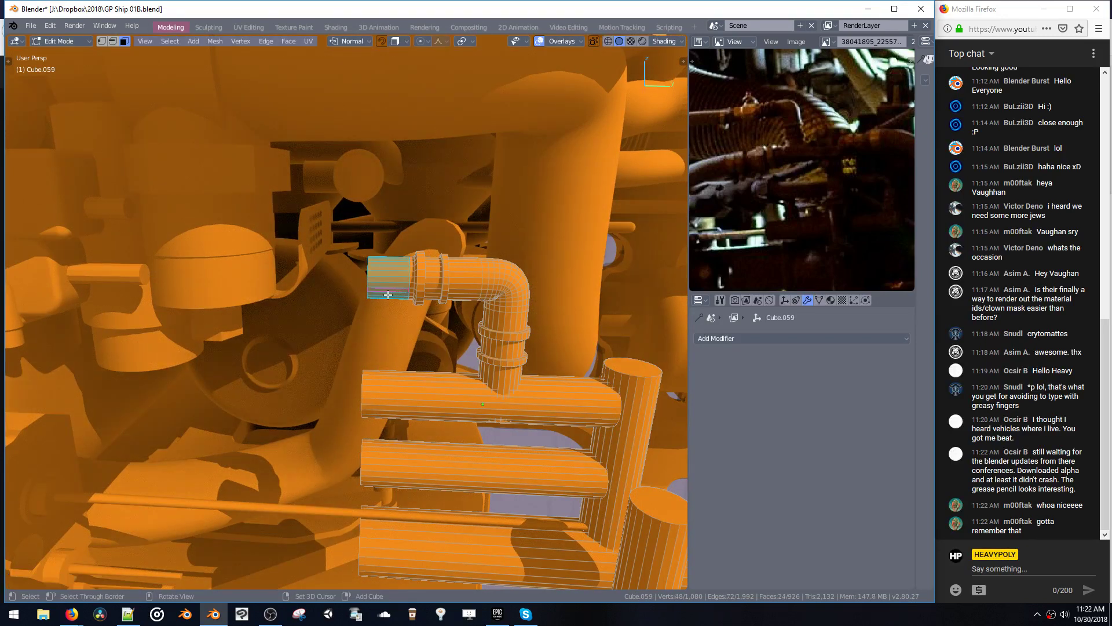
key("ctrl+r")
left_click(392, 278)
left_click(402, 264)
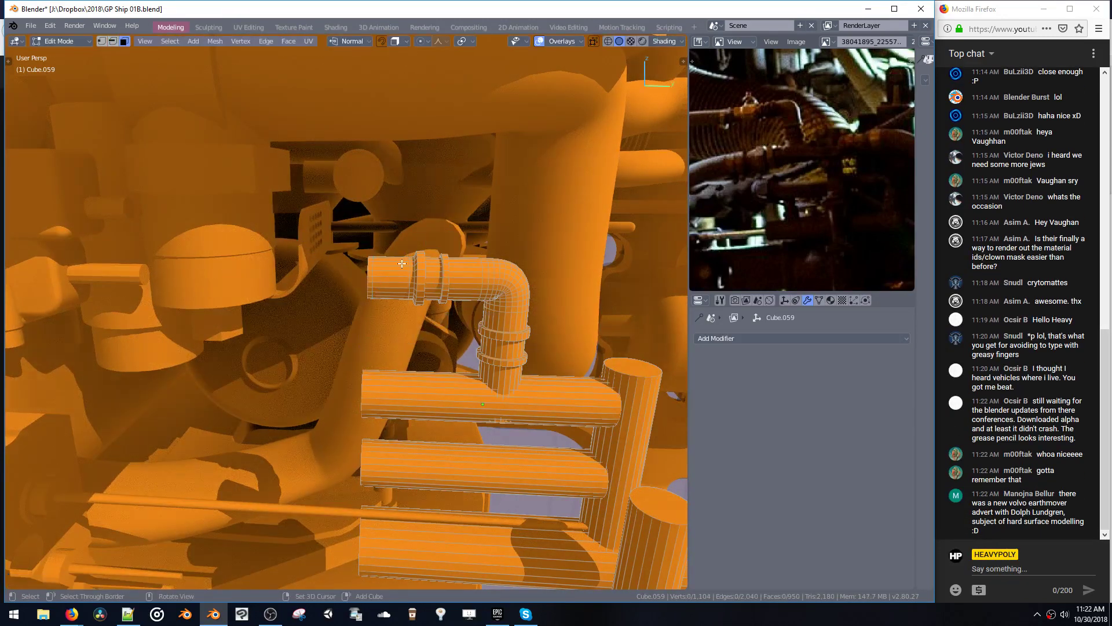
double_click(391, 280)
key("alt+s")
left_click(390, 287)
- Leave Edit Mode, save the current ship file, and open the recent file Ship 04.blend
key("Tab")
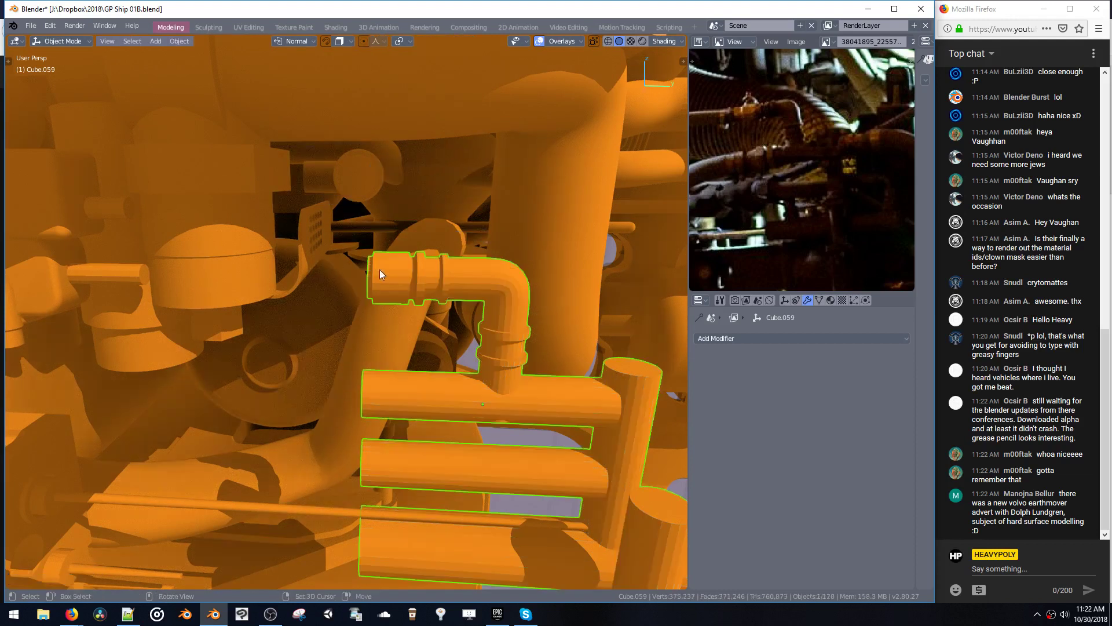
key("ctrl+s")
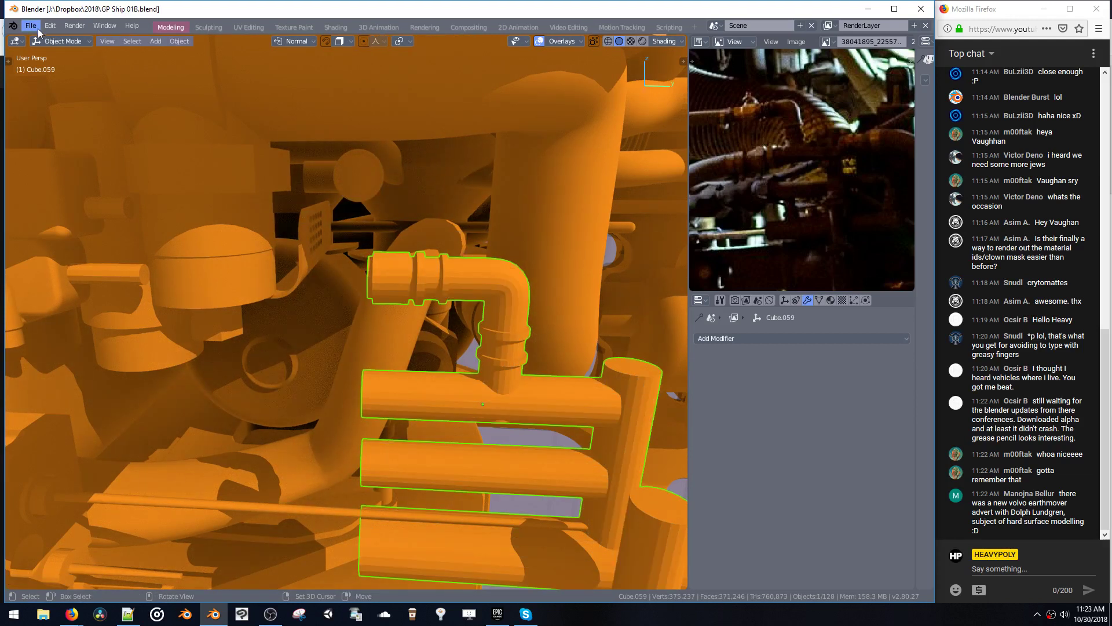
left_click(31, 26)
mouse_move(60, 63)
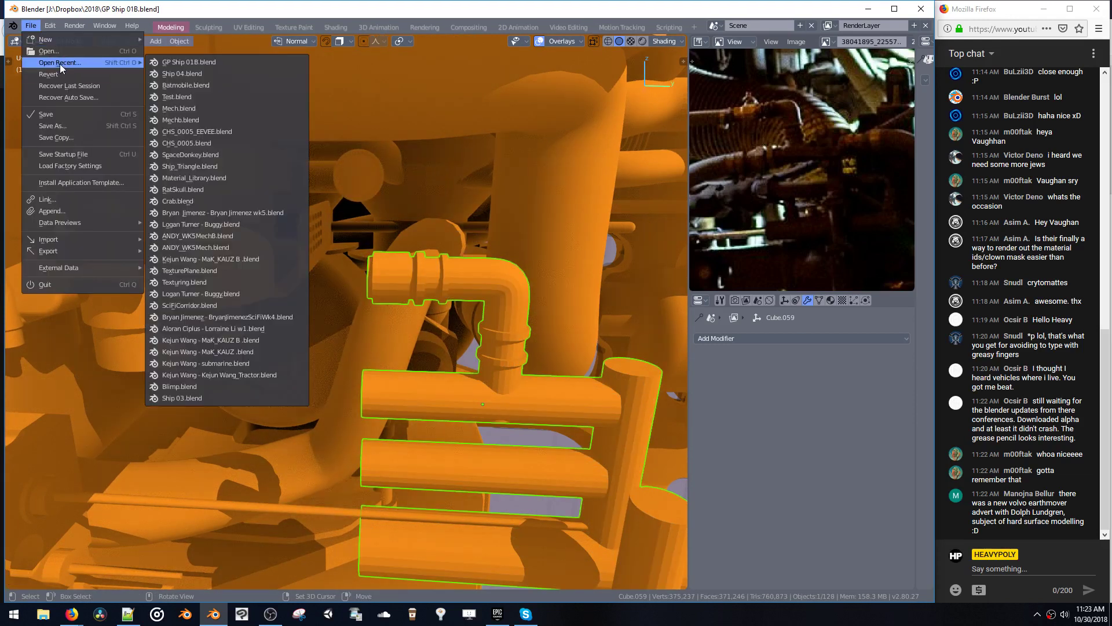
left_click(172, 72)
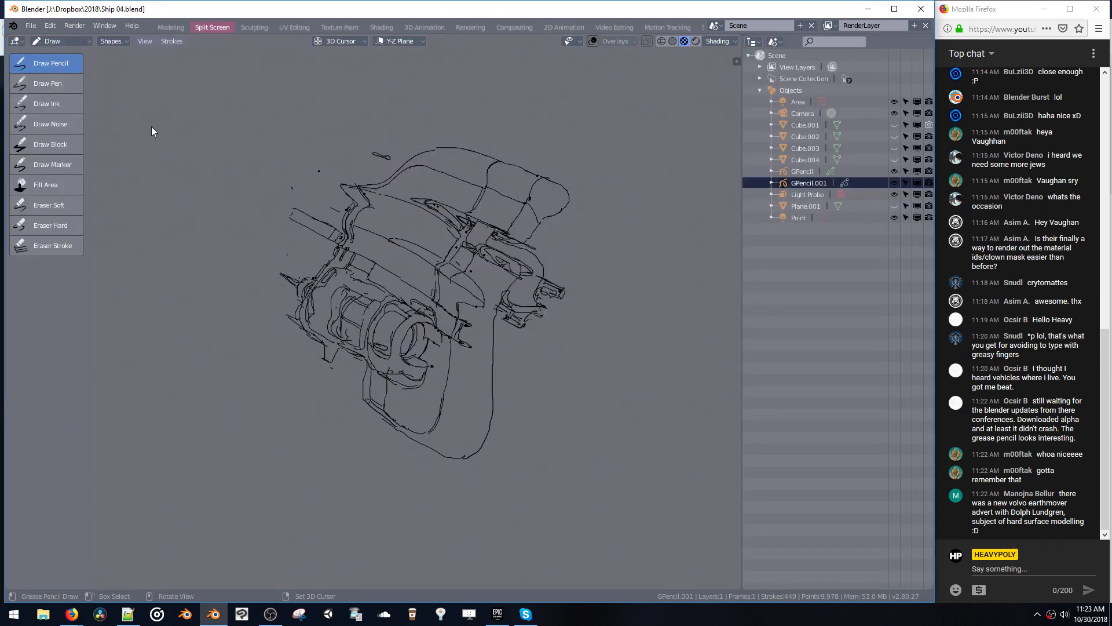
- Try out drawing grease pencil strokes and erasing lines on the ship sketch, and undo these tests
key("ctrl+Tab")
left_click(380, 168)
left_click_drag(379, 130, 662, 232)
key("ctrl+z")
left_click_drag(493, 410, 494, 414)
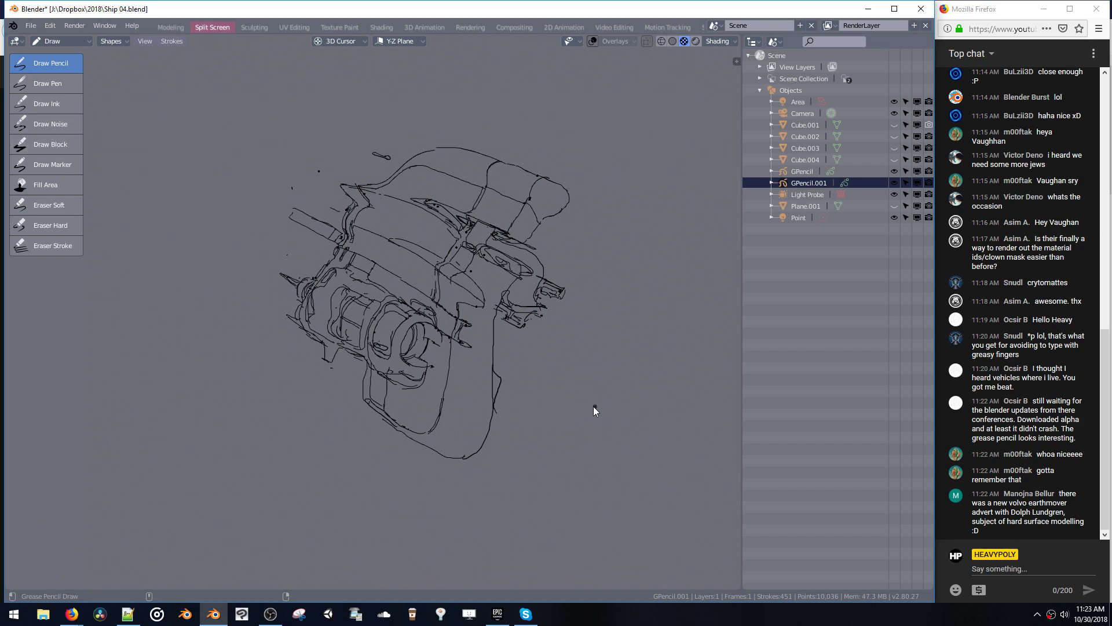
left_click_drag(575, 428, 574, 437, "alt")
key("ctrl+z")
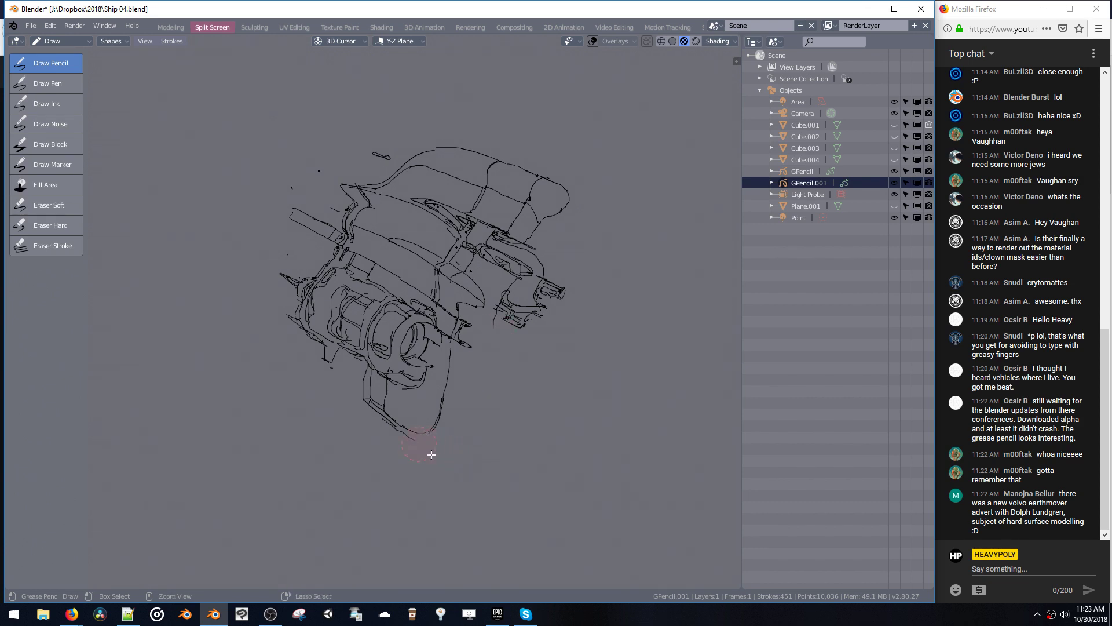
mouse_move(403, 423)
left_mouse_down("ctrl")
mouse_move(442, 467)
mouse_move(432, 332)
left_mouse_up("ctrl")
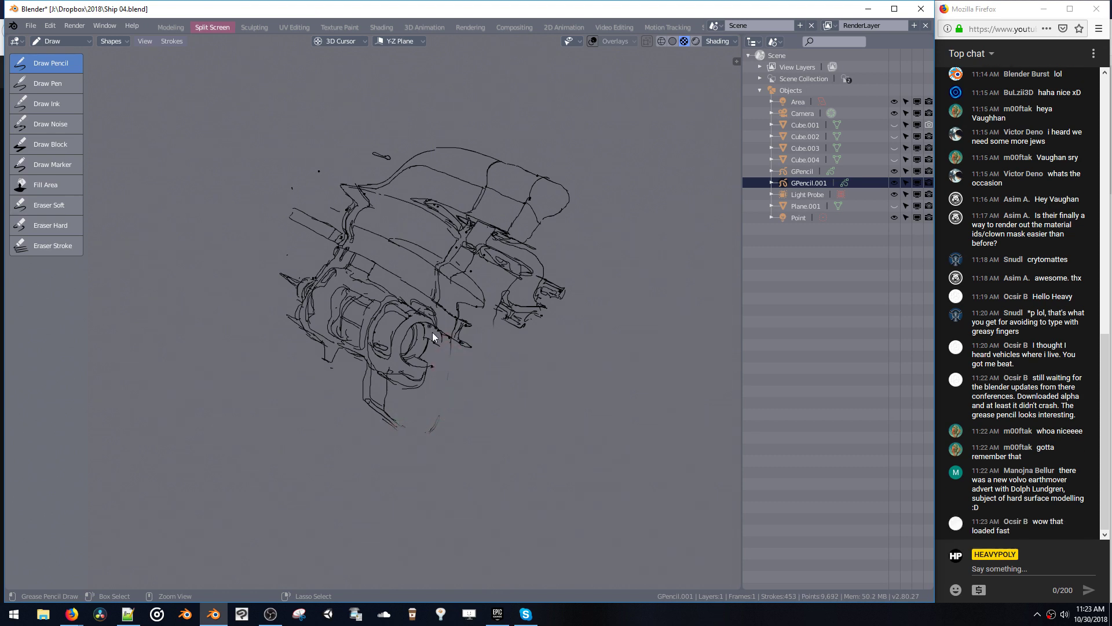
key("ctrl+z")
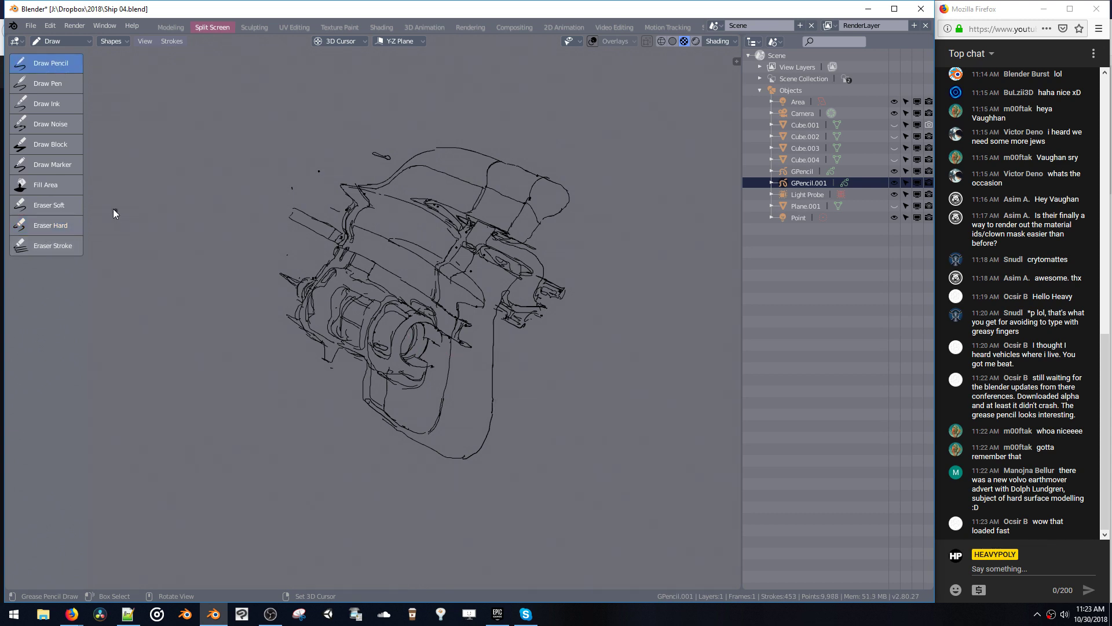
- Choose the Eraser Hard brush and erase along the outer line of the sketch's lower wing
left_click(51, 227)
left_click_drag(490, 389, 493, 406, "ctrl")
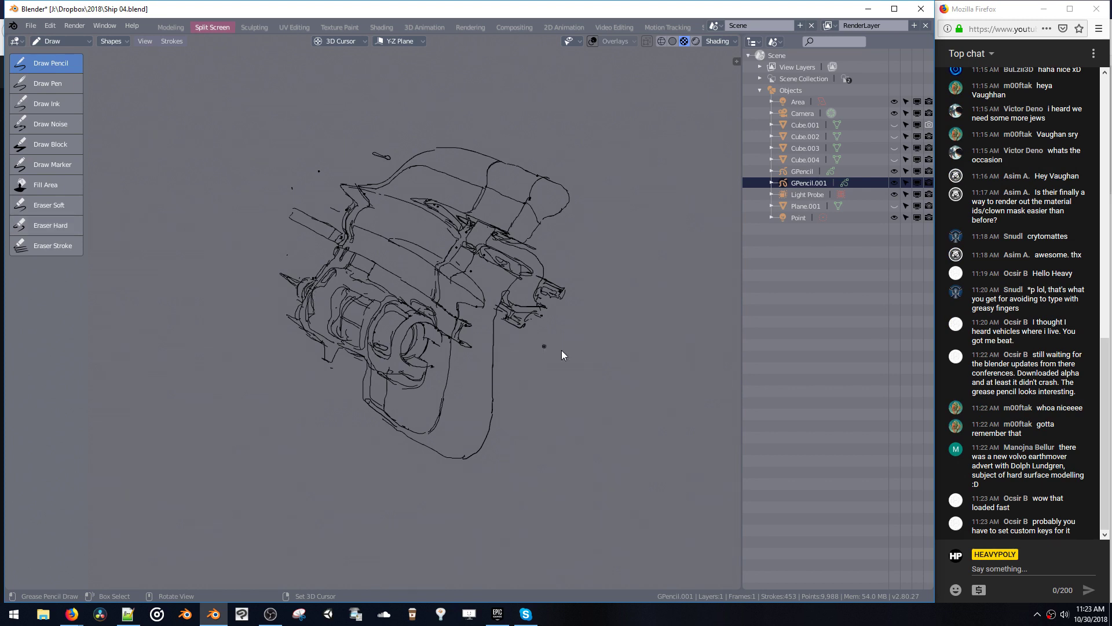
mouse_move(496, 355)
left_mouse_down("ctrl")
mouse_move(494, 382)
mouse_move(495, 349)
left_mouse_up("ctrl")
- Open the user preferences and filter the input key bindings by the name "grea"
key("ctrl+alt+u")
left_click_drag(705, 135, 421, 129)
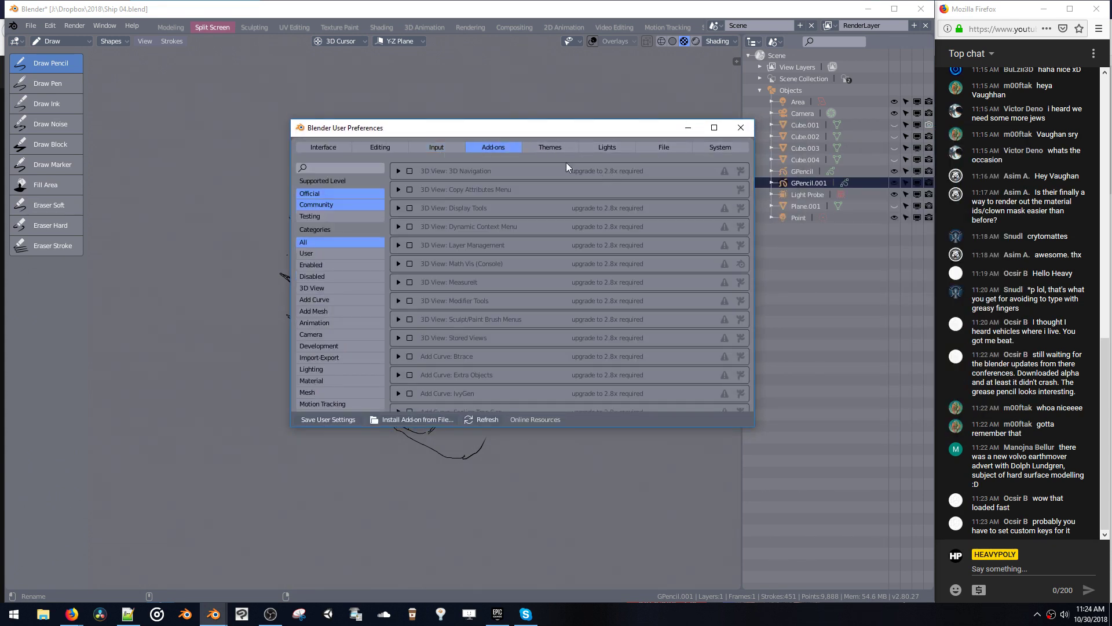
left_click(450, 147)
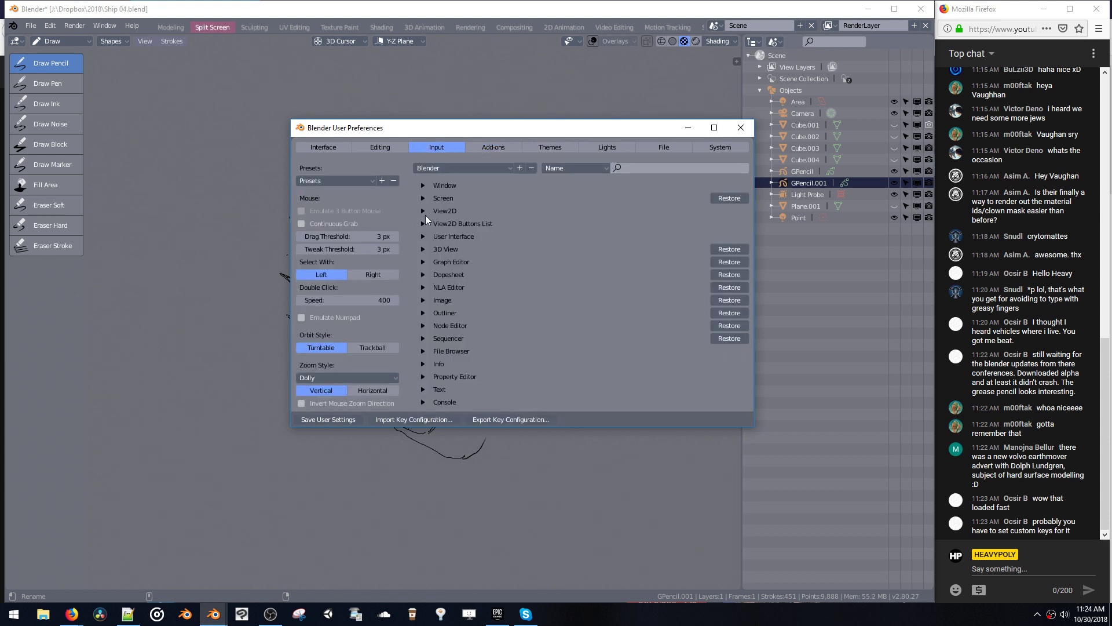
left_click(663, 169)
type("grea")
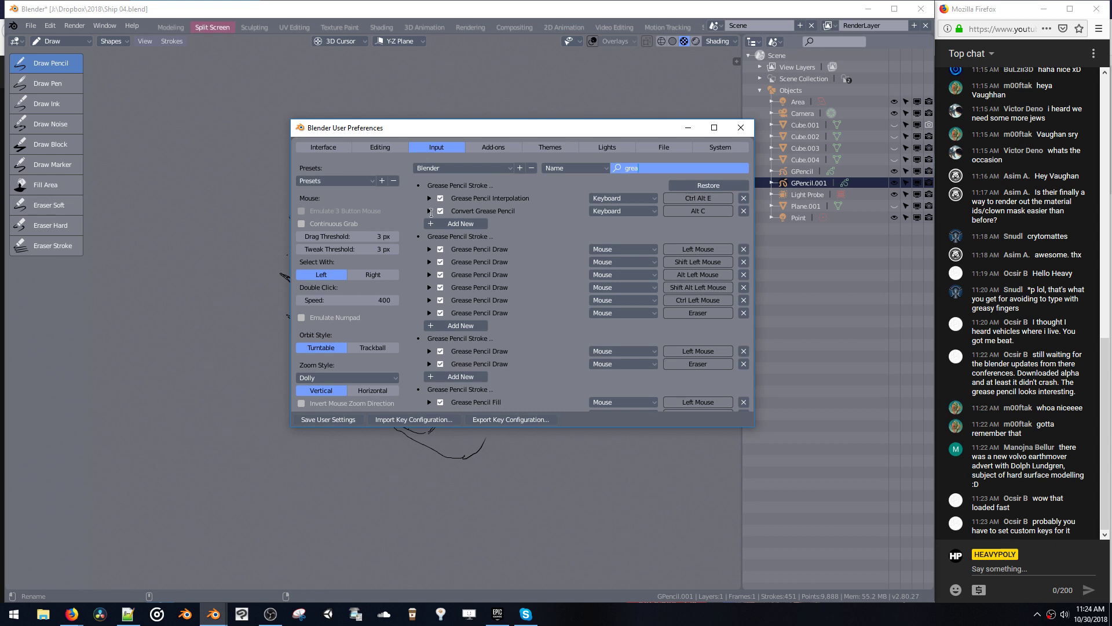
- Set the Ctrl Left Mouse Grease Pencil Draw binding's mode to Eraser and expand the Eraser binding below it
left_click(425, 249)
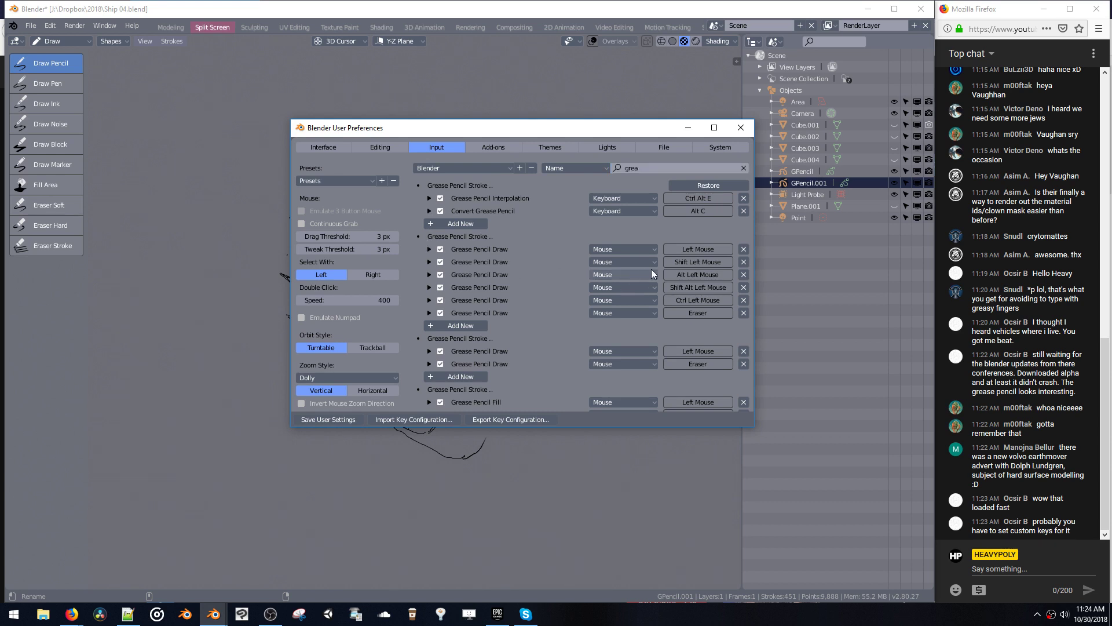
left_click(430, 301)
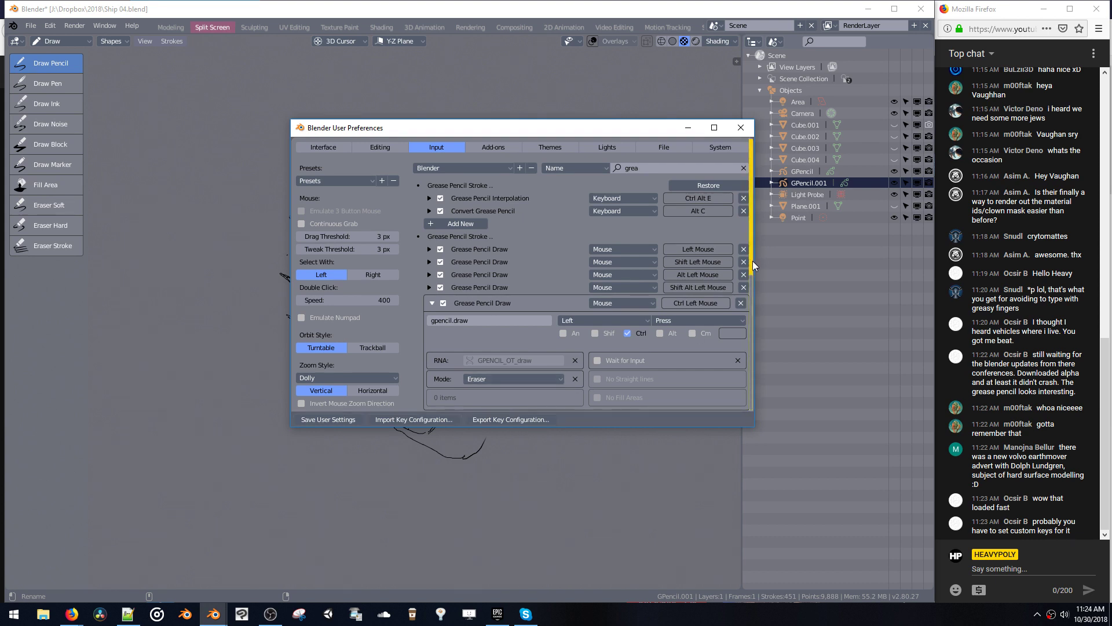
scroll(751, 273, "down", 4)
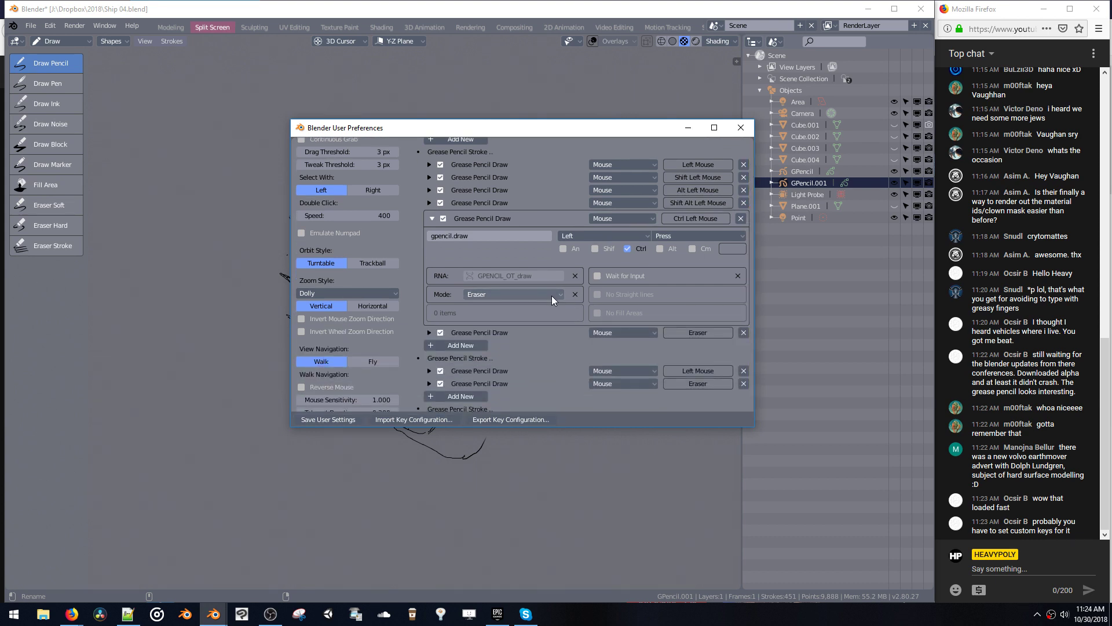
left_click(551, 294)
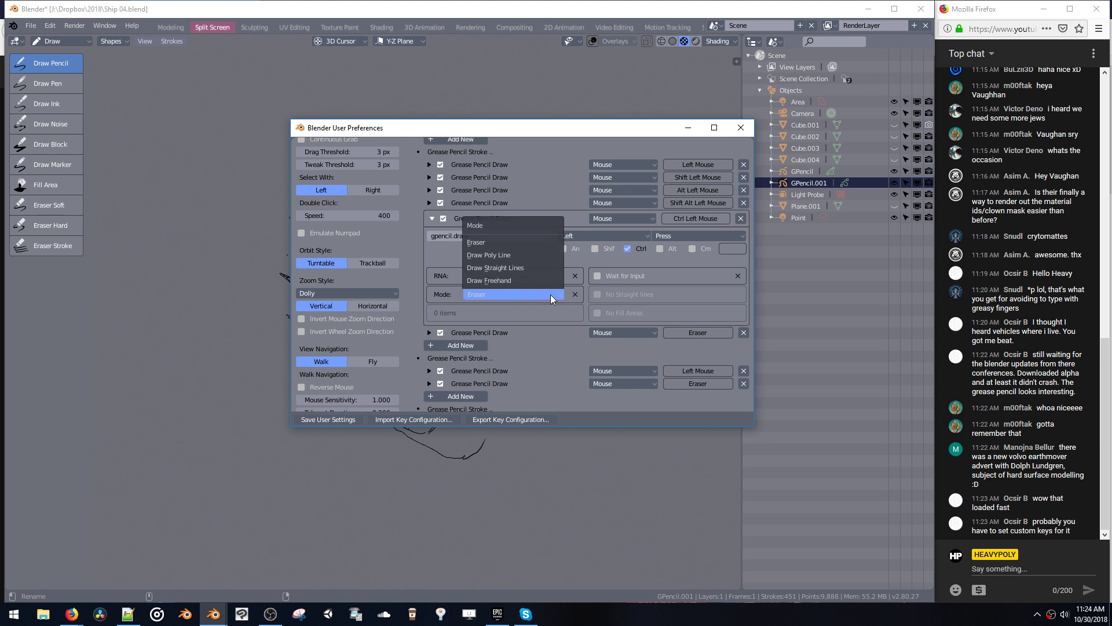
left_click(474, 243)
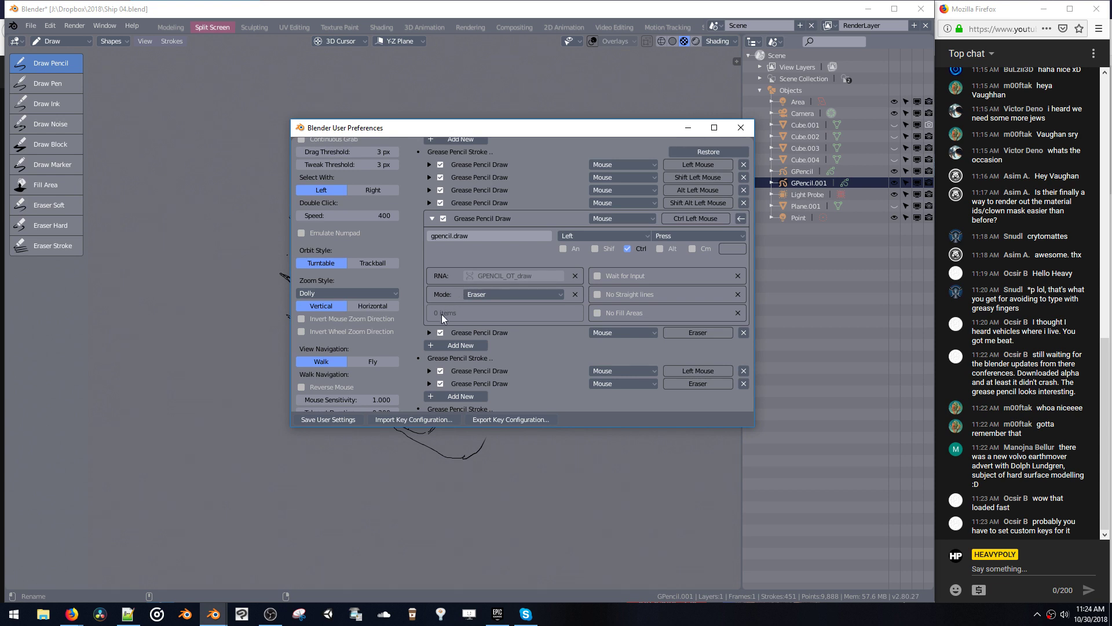
left_click(429, 333)
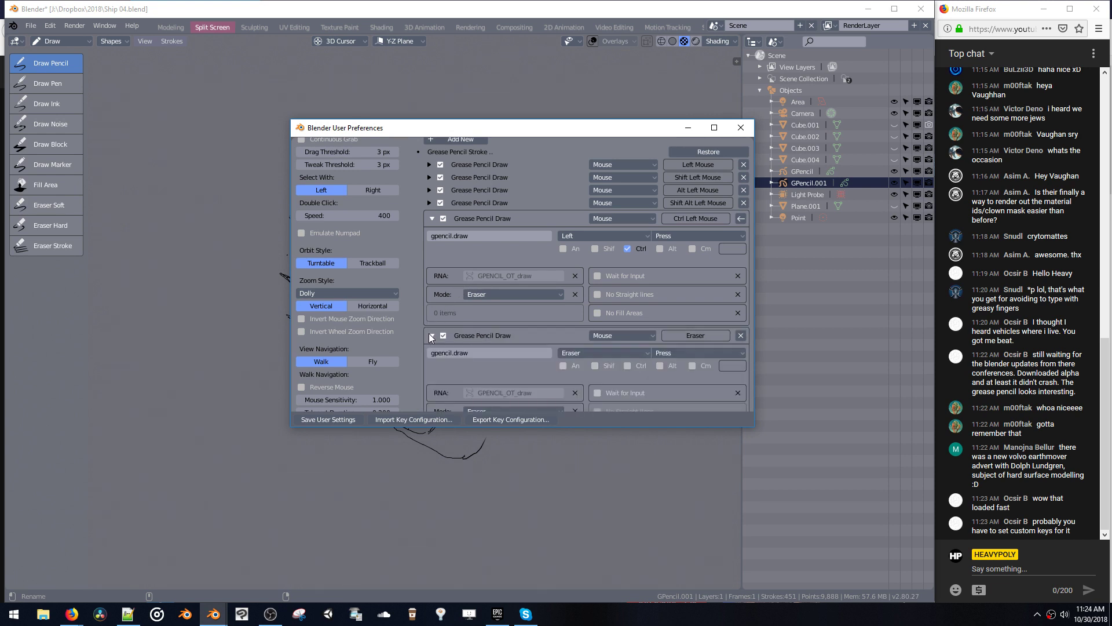
- Check the mode choices of the Grease Pencil Draw Eraser binding and close the user preferences
scroll(499, 261, "down", 5)
left_click(495, 308)
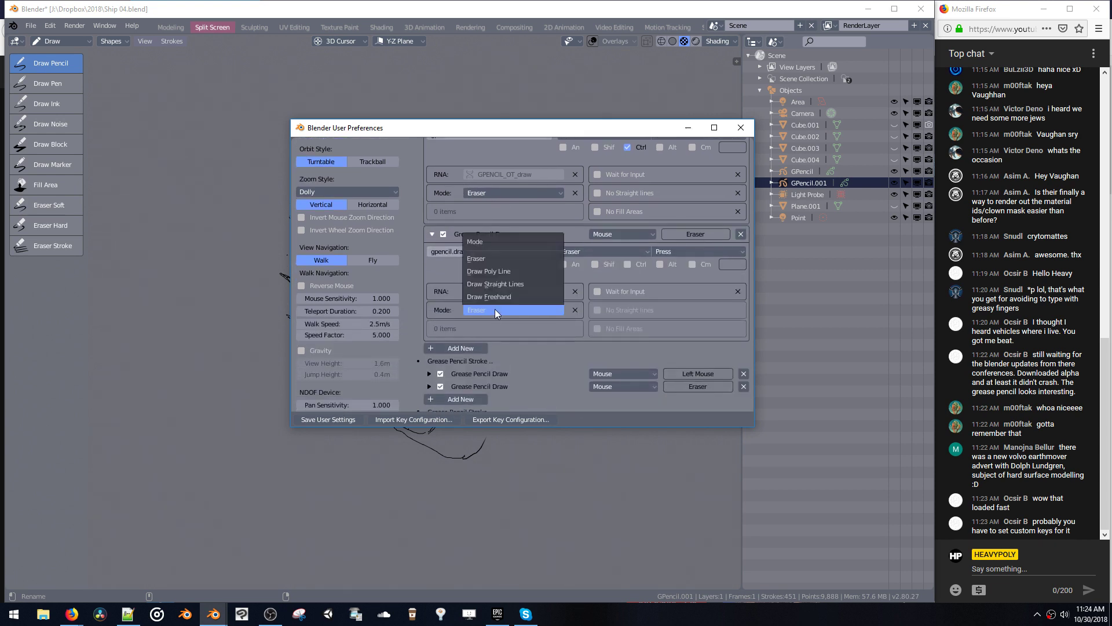
left_click(742, 128)
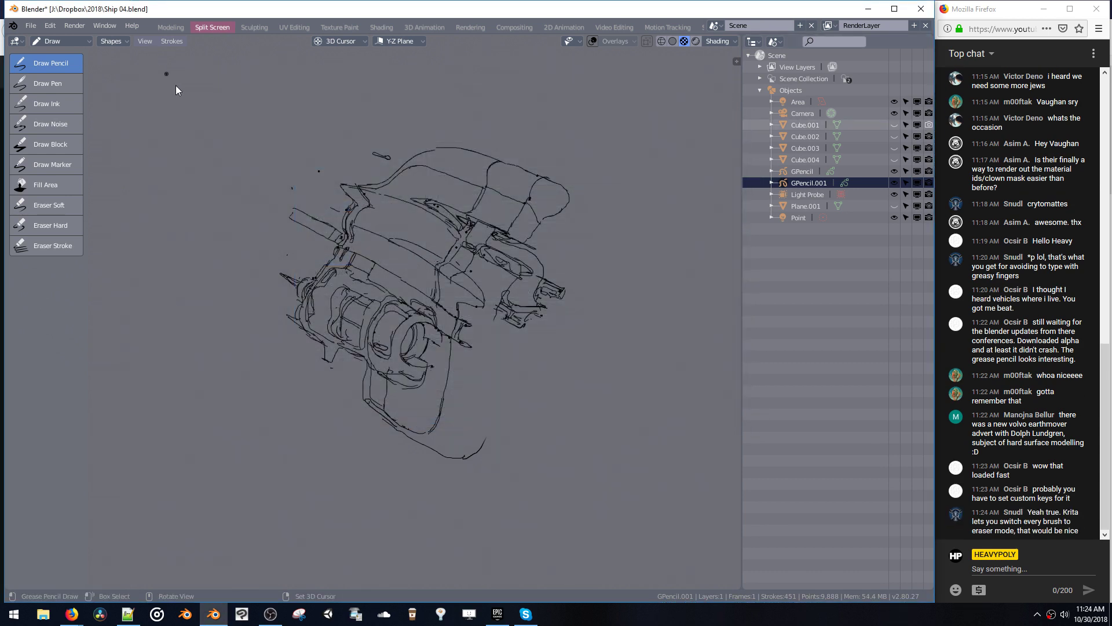
- Undo the last changes to the ship sketch and revert the file to its saved version
middle_click_drag(504, 337, 526, 312, "shift")
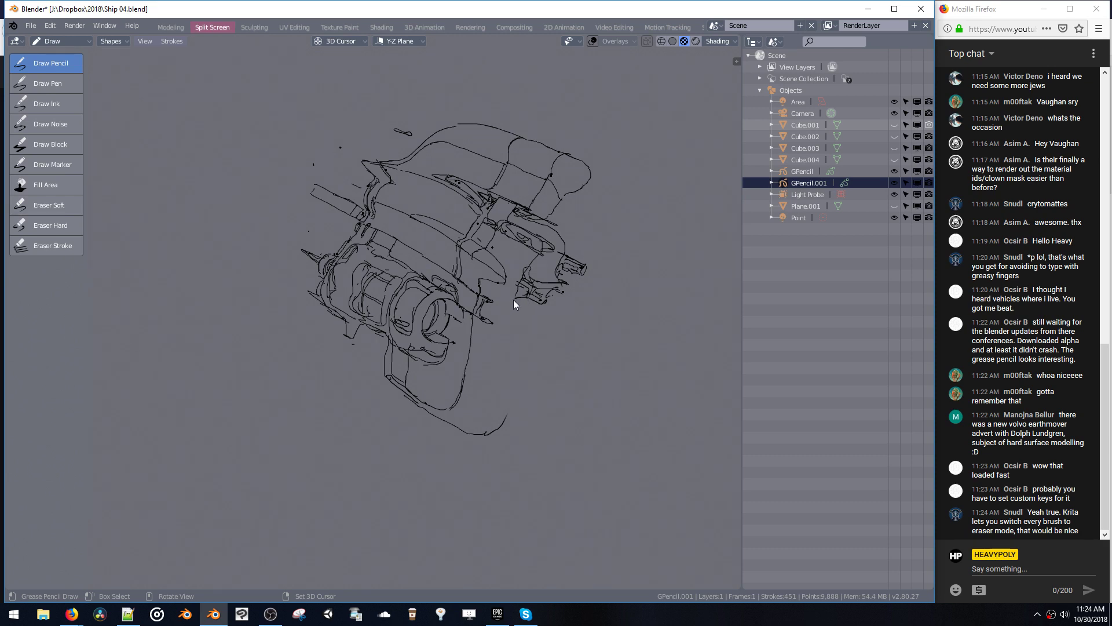
key("ctrl+z")
key("ctrl+z")
key("ctrl+z")
left_click(32, 27)
left_click(54, 74)
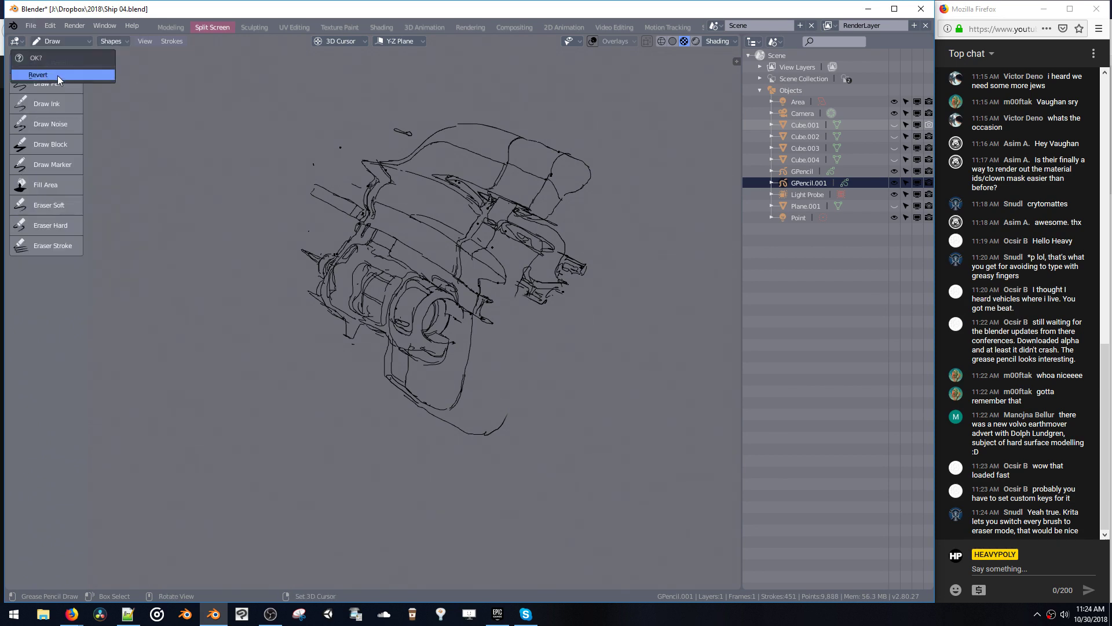
- Open the file GP Ship 01B.blend from the 2018 folder
key("ctrl+s")
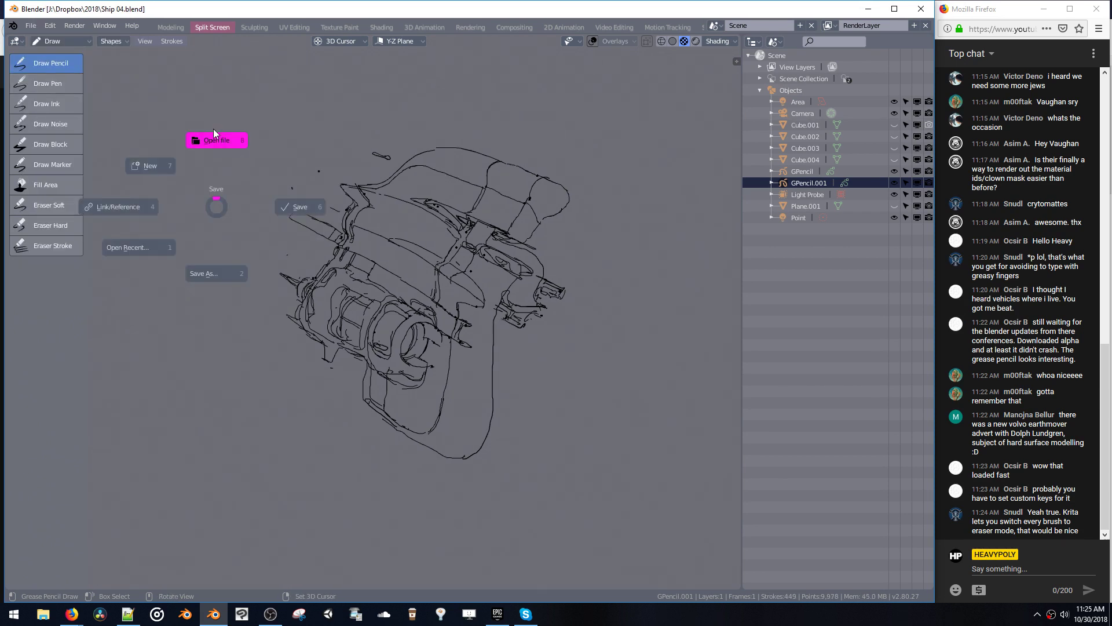
left_click(208, 141)
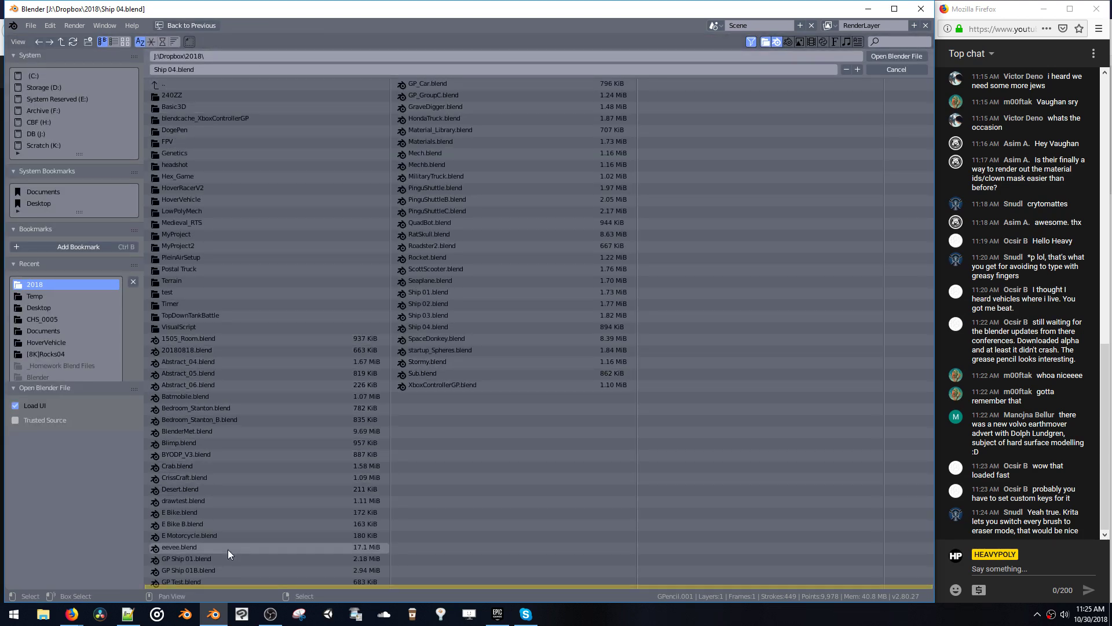
double_click(225, 575)
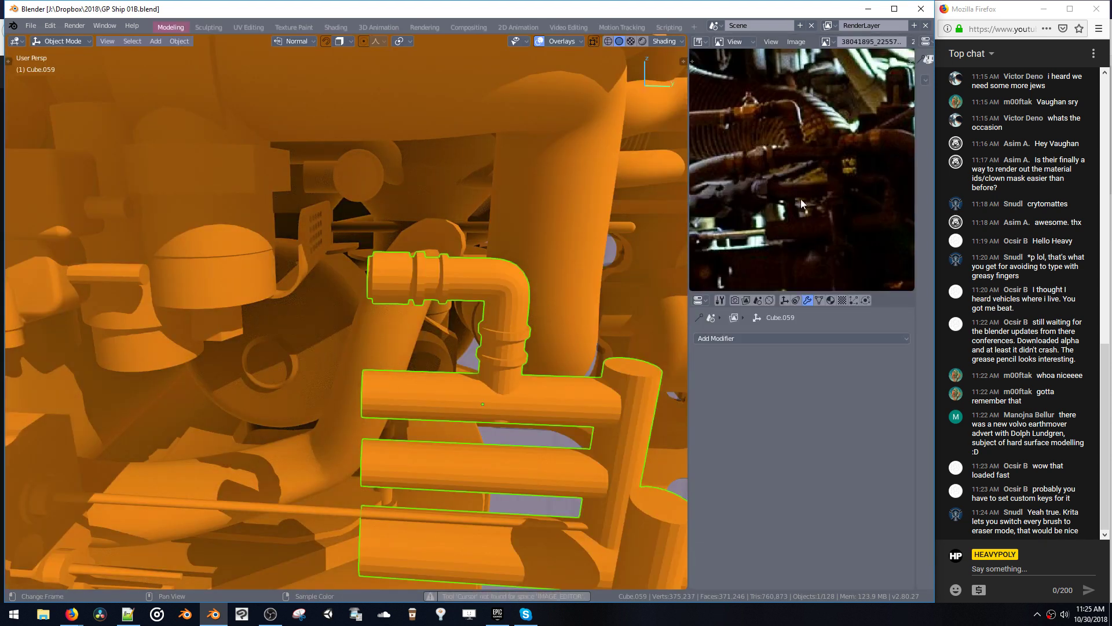
- Extrude the open end face of the upper elbow pipe and adjust its position along the Y axis
scroll(847, 190, "up", 2)
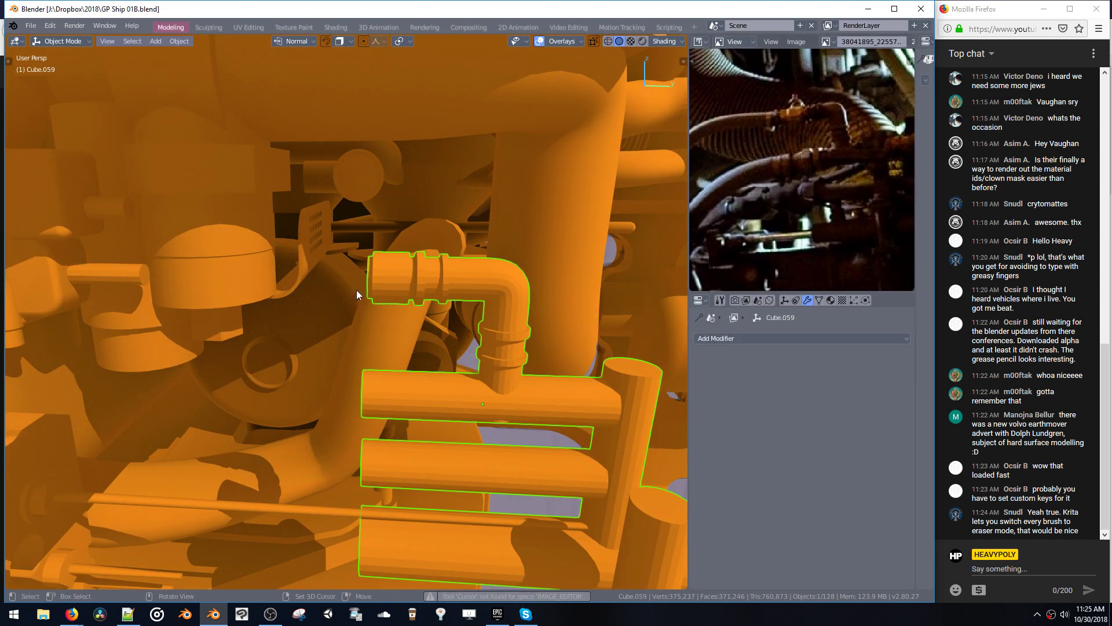
middle_click_drag(357, 289, 384, 279)
key("space")
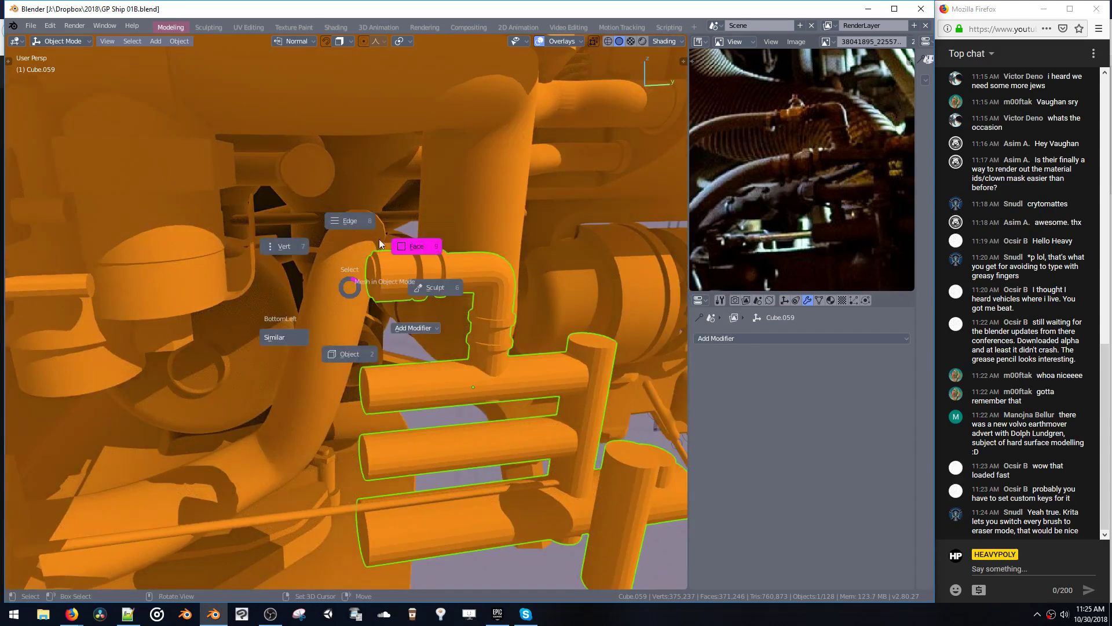
left_click(368, 269)
left_click(369, 281)
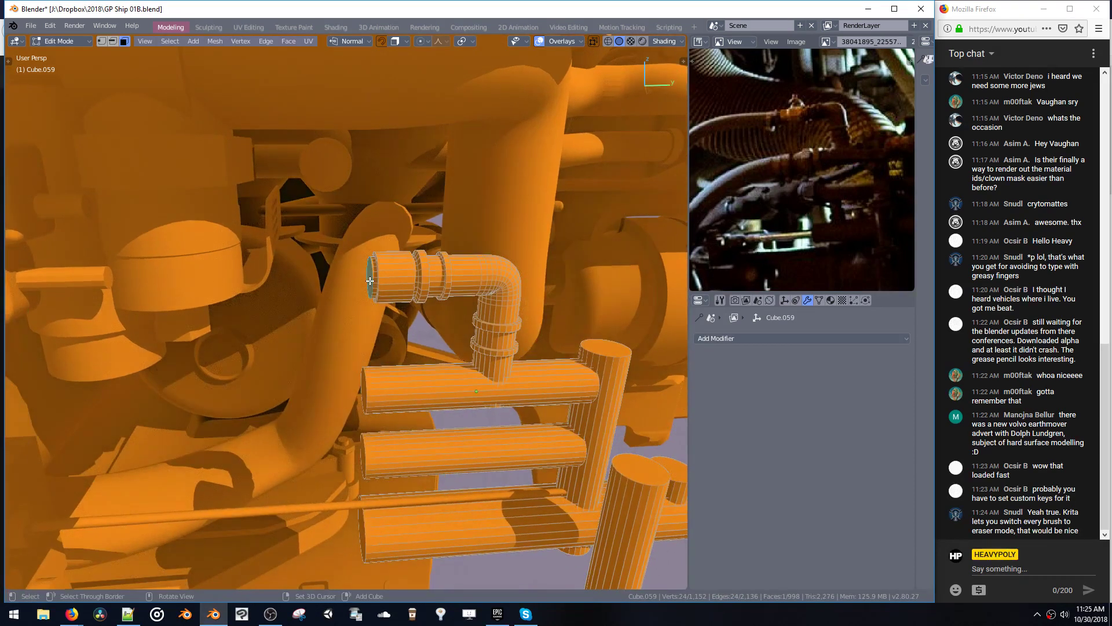
key("e")
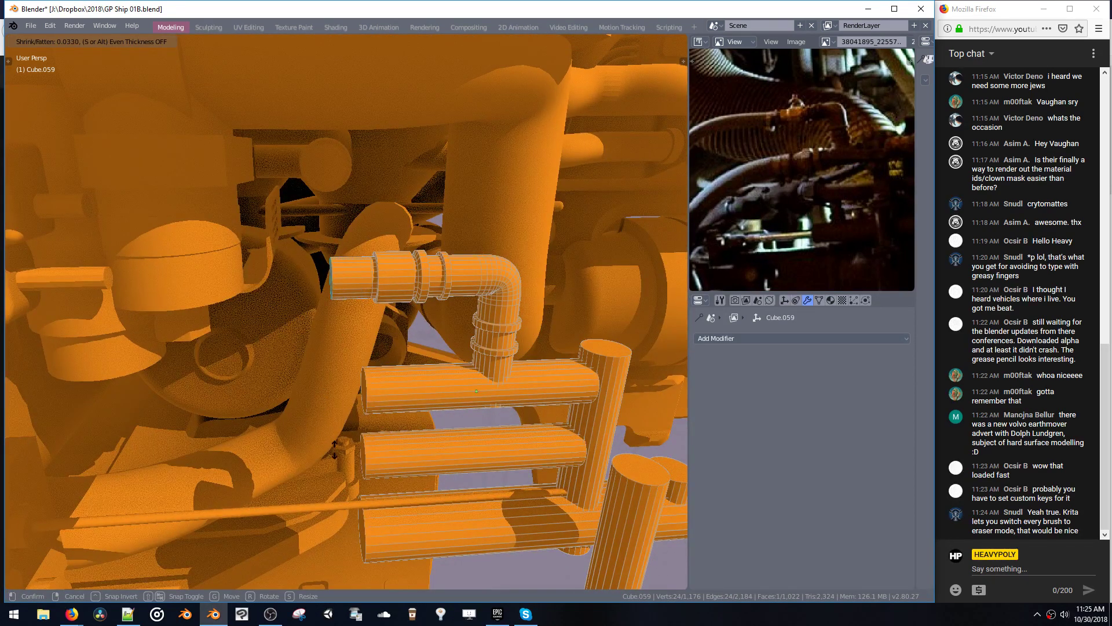
left_click(420, 408)
middle_click_drag(322, 273, 354, 292)
key("g")
key("y")
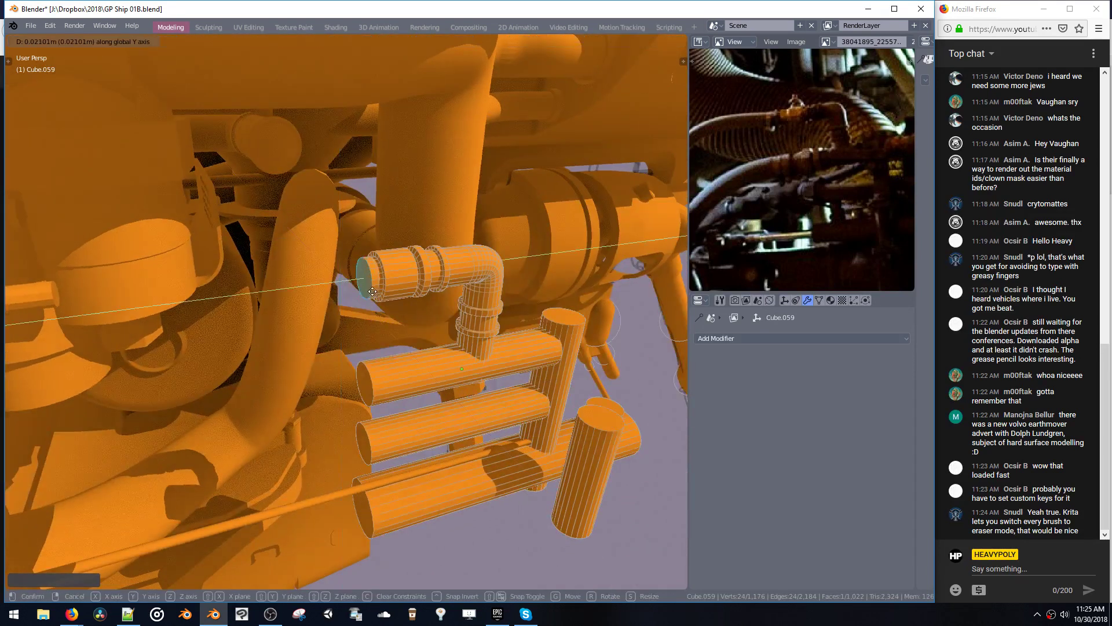
left_click(368, 292)
- Add a 6-sided circle at the elbow pipe's end, extrude it into a hexagonal nut and scale the nut down
key("shift+a")
left_click(286, 273)
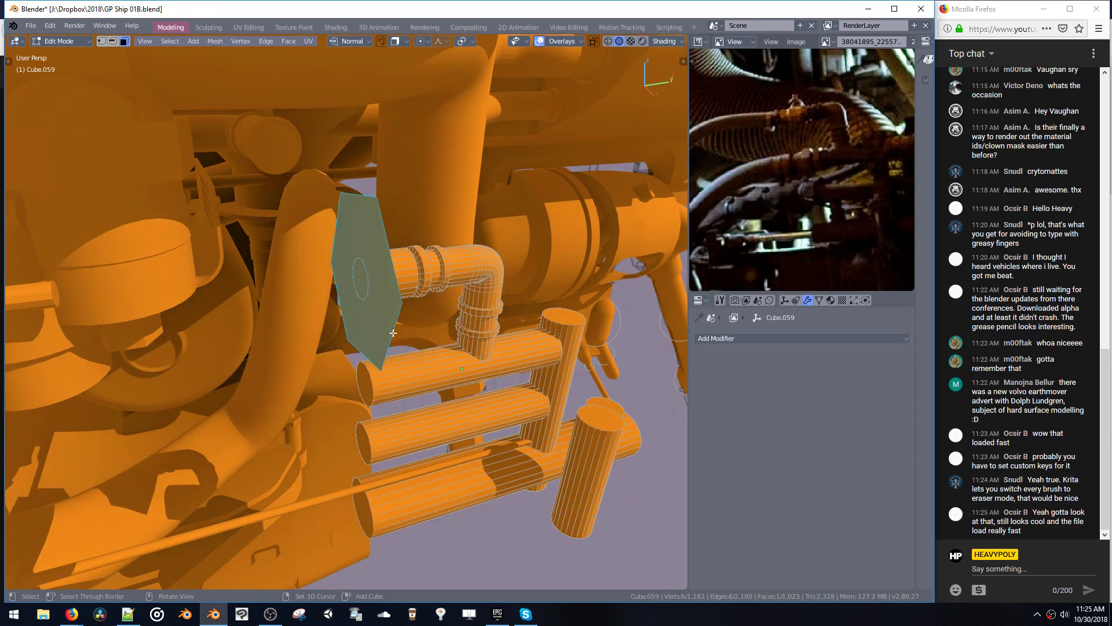
key("e")
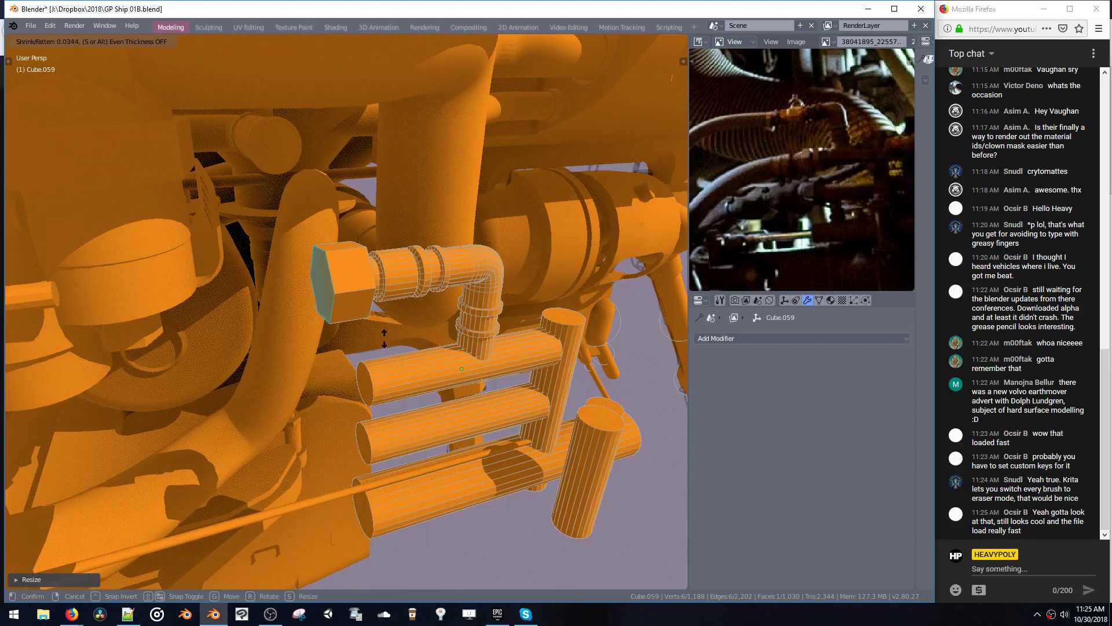
left_click(383, 346)
middle_click_drag(382, 346, 371, 333)
key("ctrl+l")
key("s")
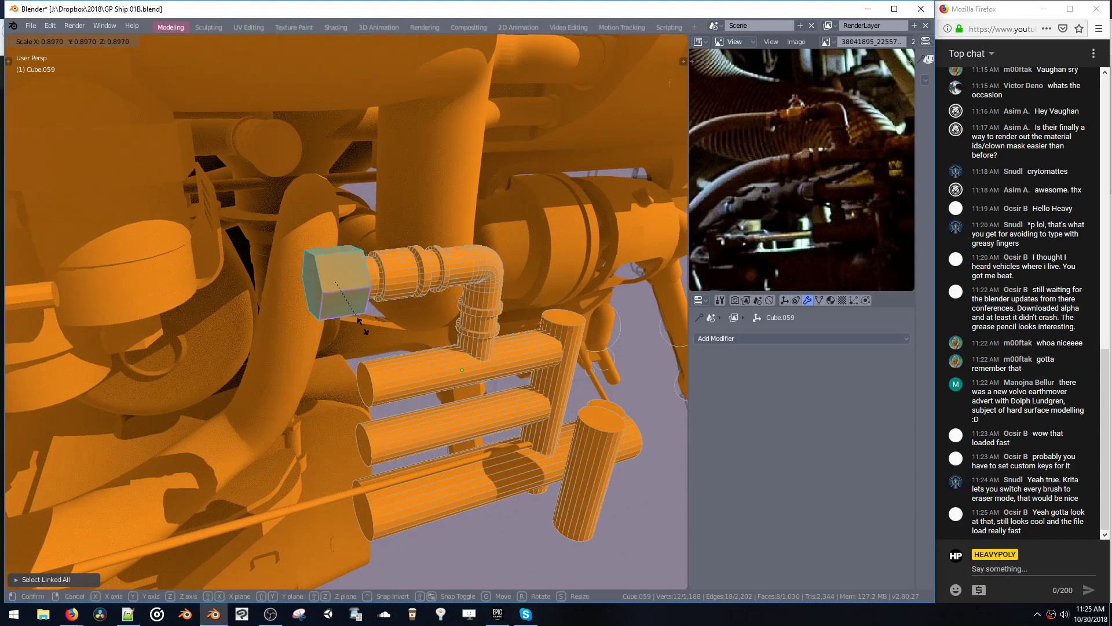
left_click(361, 318)
- Move the pipe's end face along Y out through the hexagonal nut and dissolve the surplus edge loop
left_click(366, 287)
key("g")
key("y")
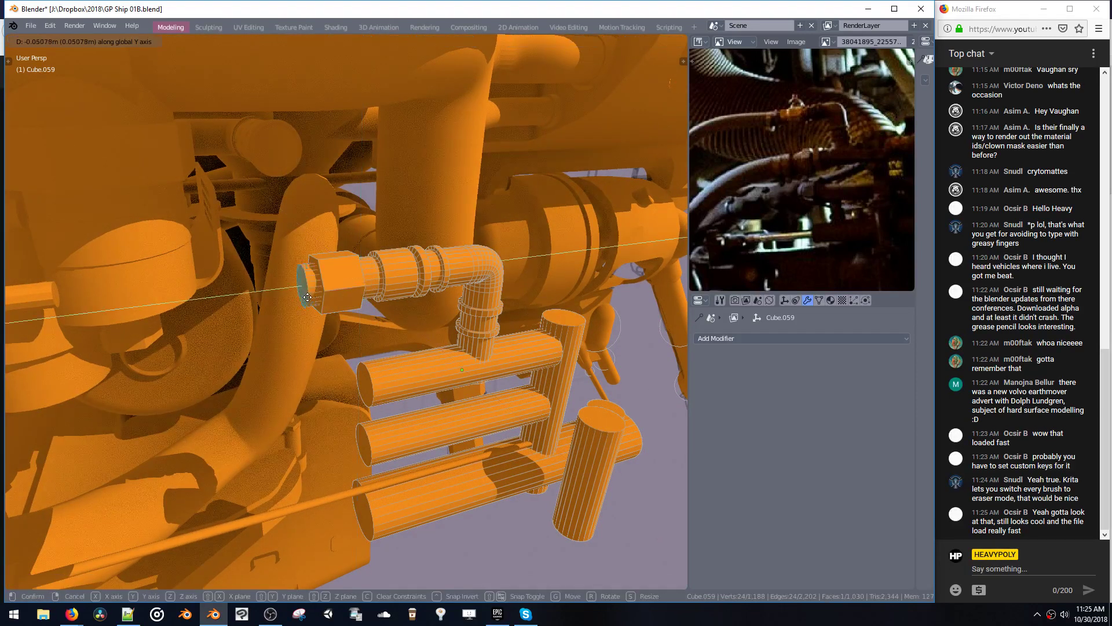
left_click(357, 293)
key("2")
key("ctrl+x")
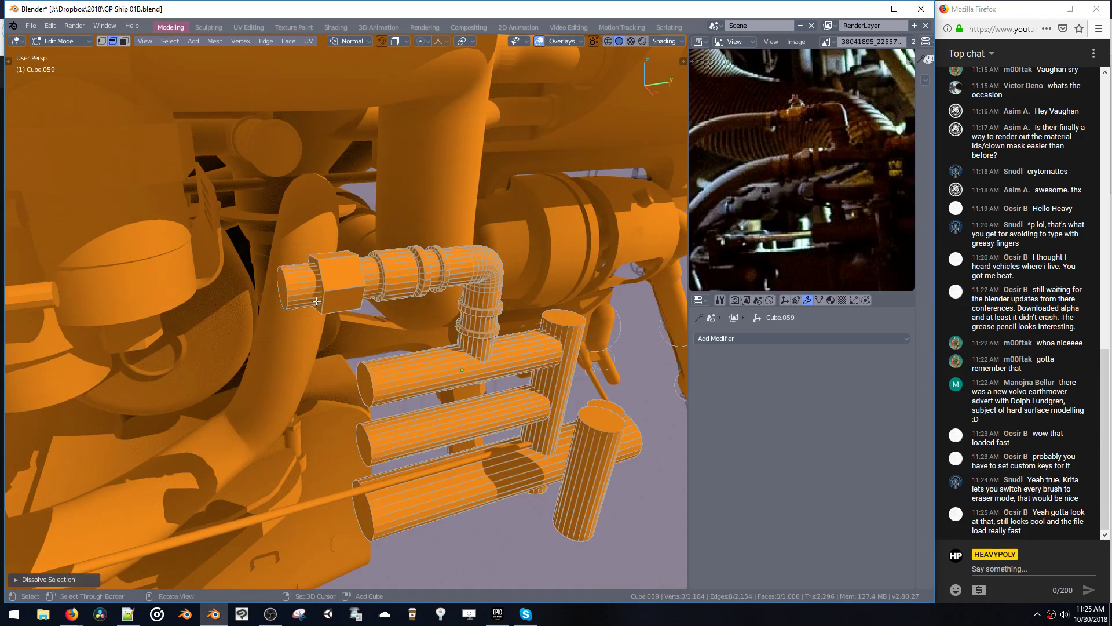
- Add a 12-sided cylinder on the hexagonal nut's upper face and scale it down as a valve base
middle_click_drag(351, 292, 292, 312)
scroll(325, 342, "down", 3)
left_click(335, 287)
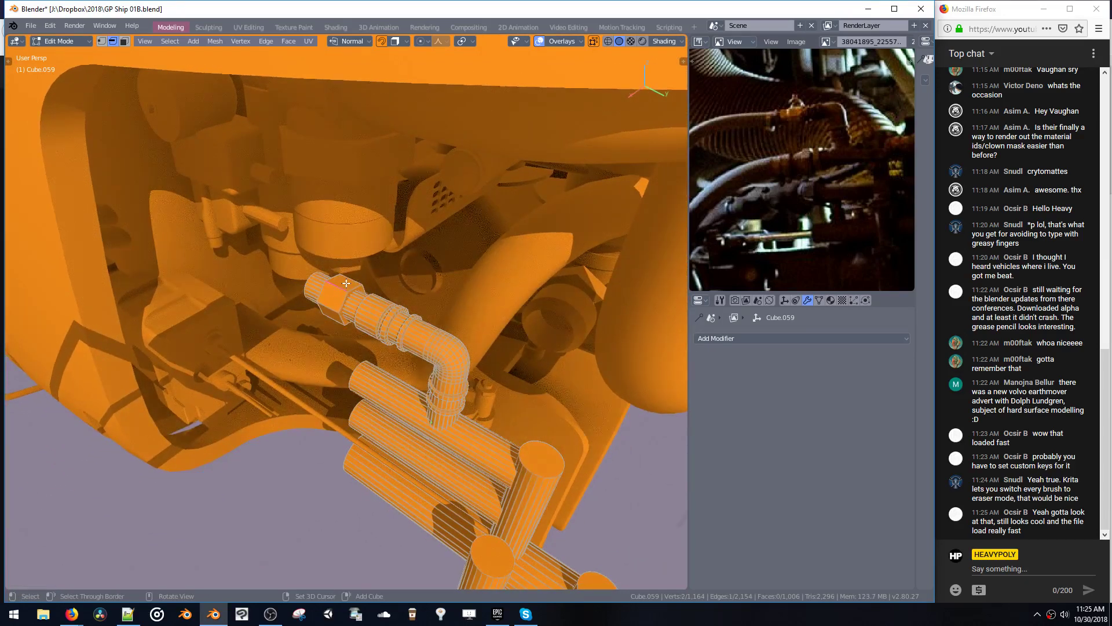
key("3")
left_click(343, 283)
key("shift+a")
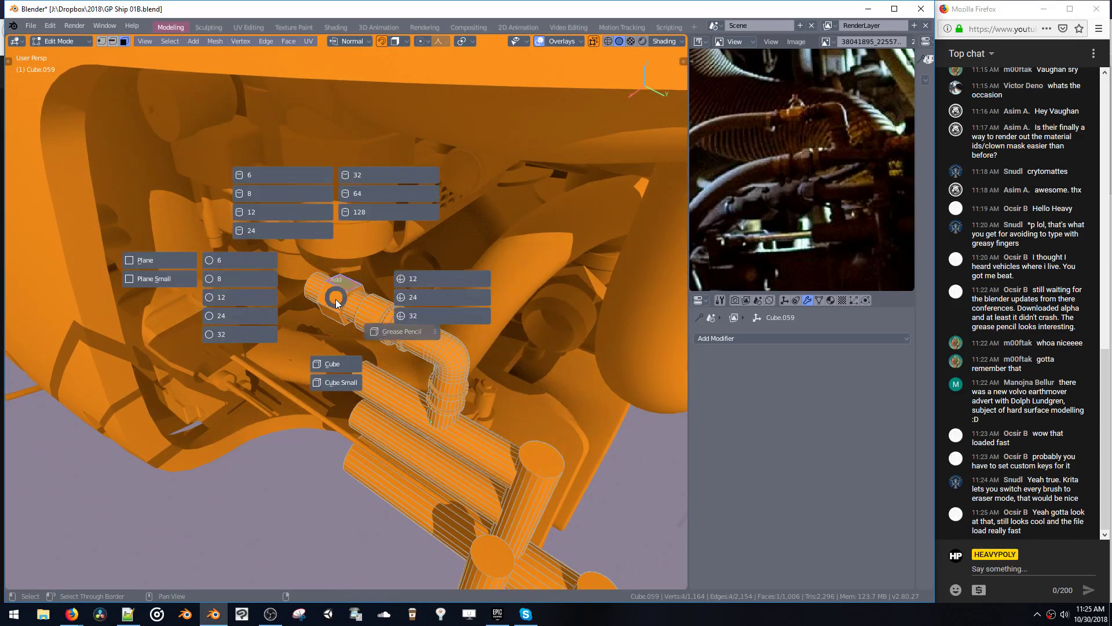
left_click(264, 214)
key("s")
left_click(348, 304)
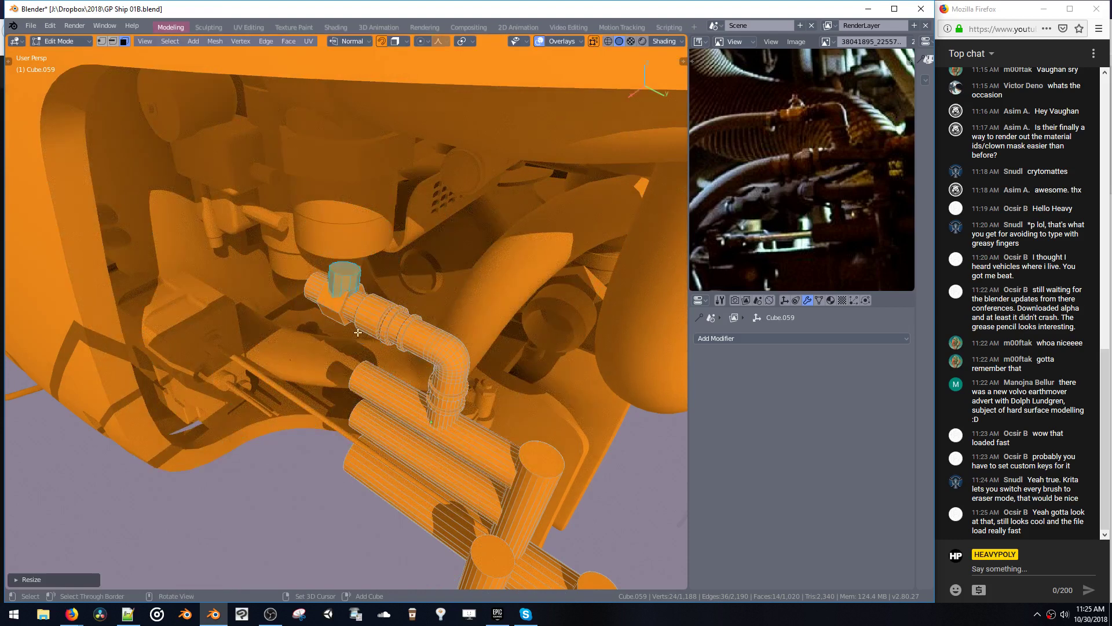
key("s")
left_click(352, 321)
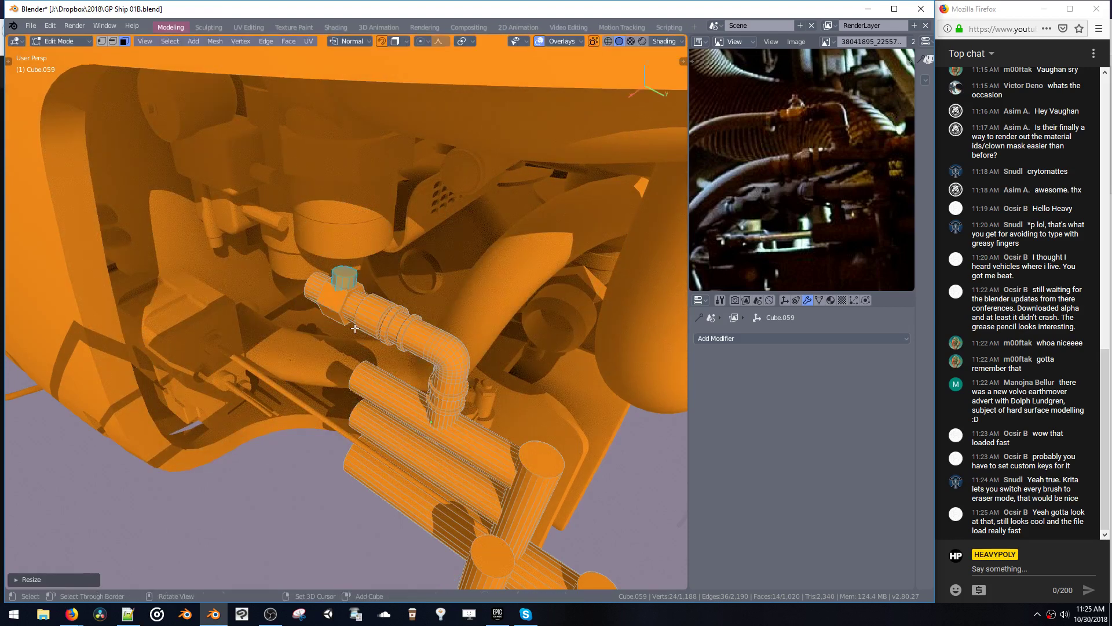
- Extrude the small cylinder's top face upward and extrude its new side ring outward into a flange
left_click(348, 263)
key("e")
left_click(349, 322)
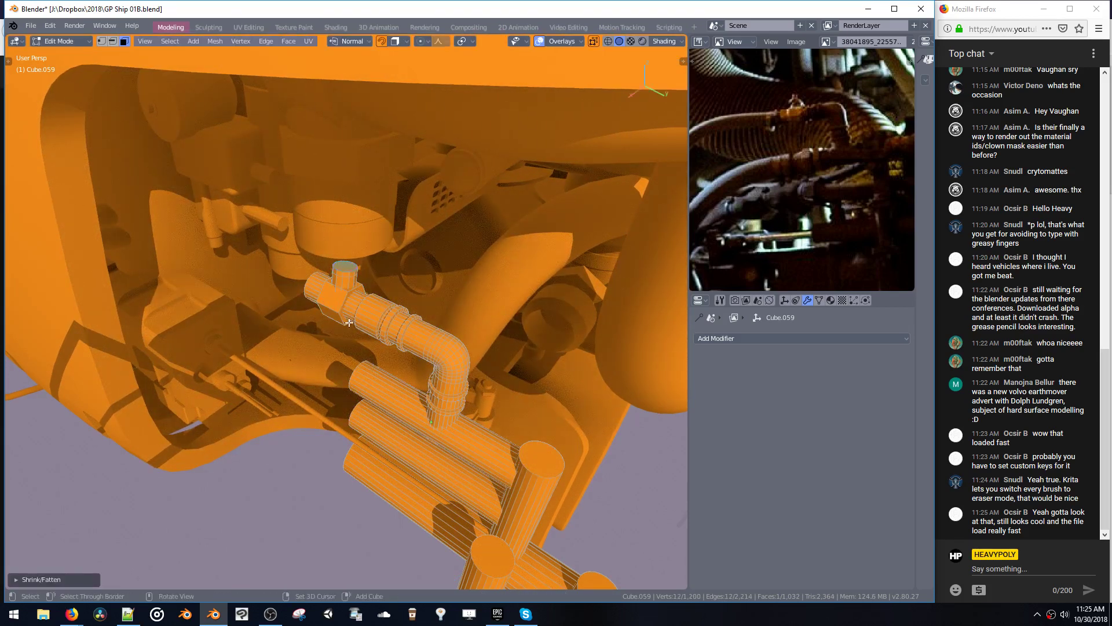
double_click(346, 277)
key("e")
left_click(349, 297)
- Raise the flange's top face, scale it down and extrude it upward into a narrow valve stem
left_click(349, 269)
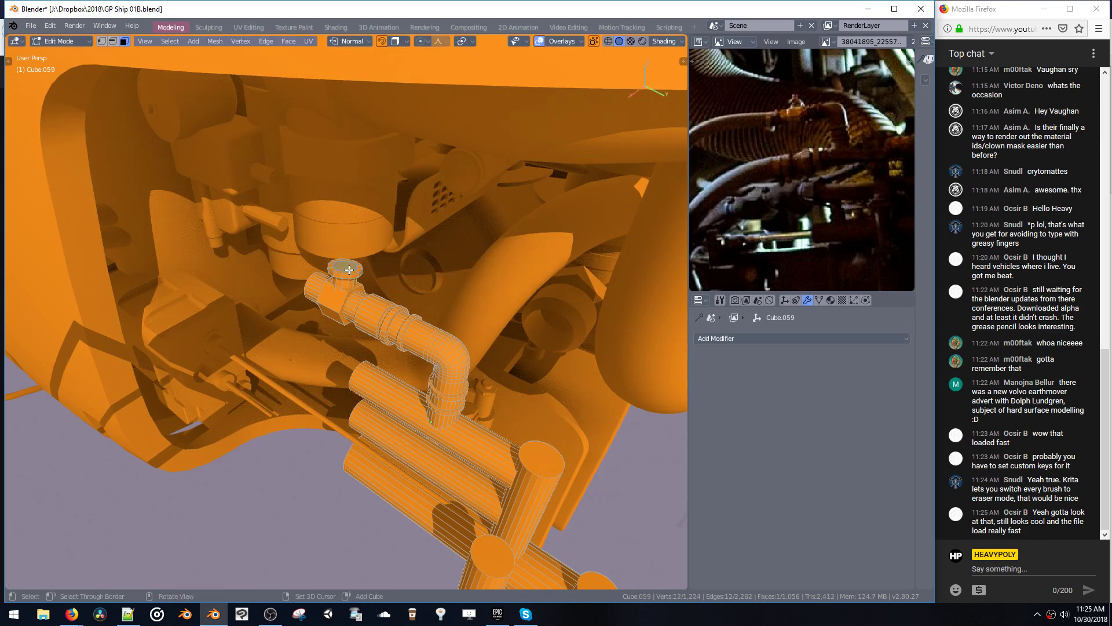
key("g")
left_click(349, 270)
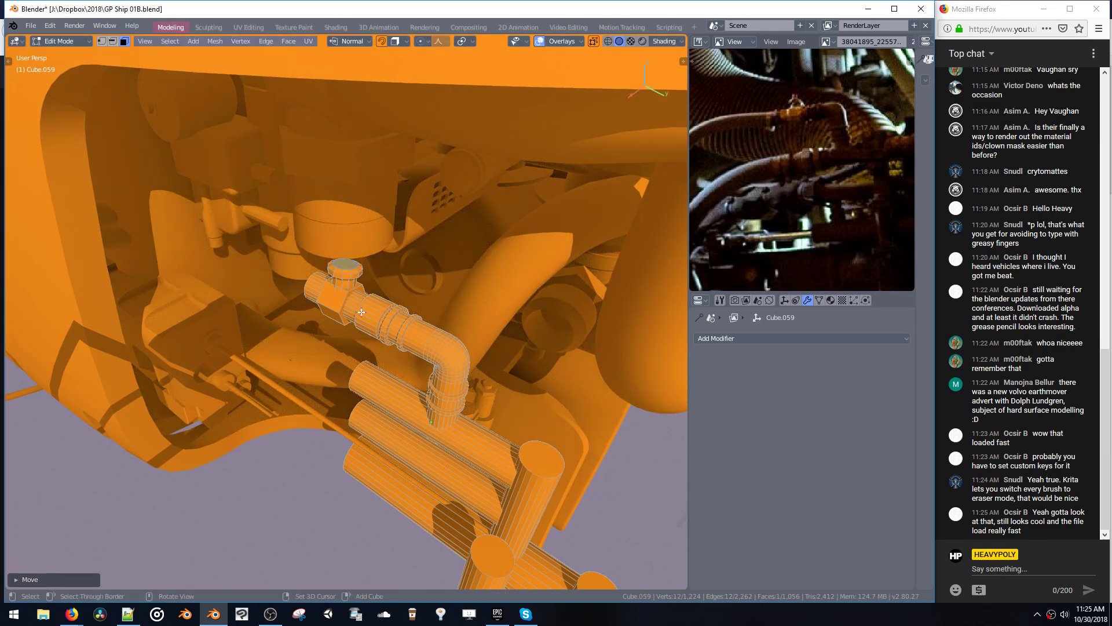
key("s")
left_click(353, 291)
key("e")
left_click(355, 308)
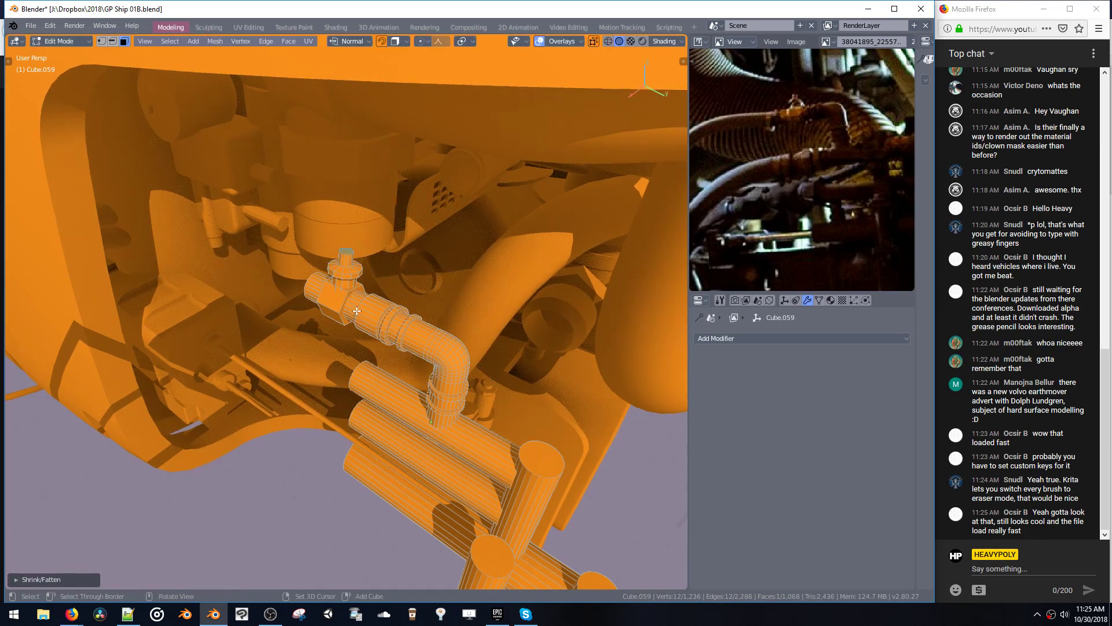
- Return the pipe assembly to object mode and apply Shade Smooth to it
mouse_move(356, 311)
middle_mouse_down()
mouse_move(374, 290)
mouse_move(367, 264)
mouse_move(404, 265)
middle_mouse_up()
key("Tab")
key("Tab")
key("z")
key("space")
left_click(358, 348)
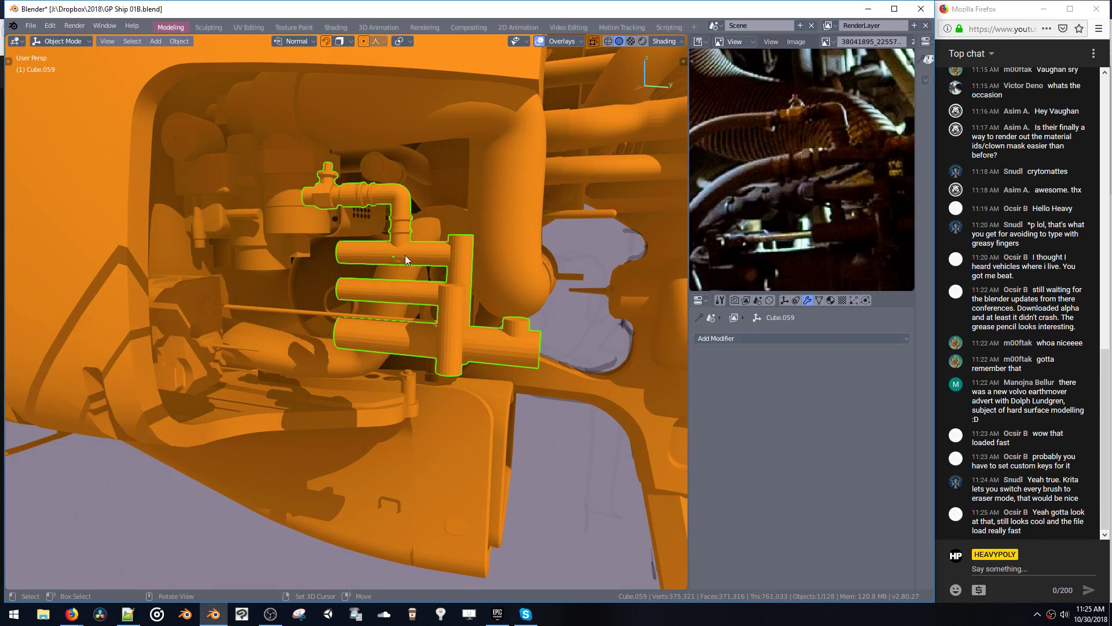
key("z")
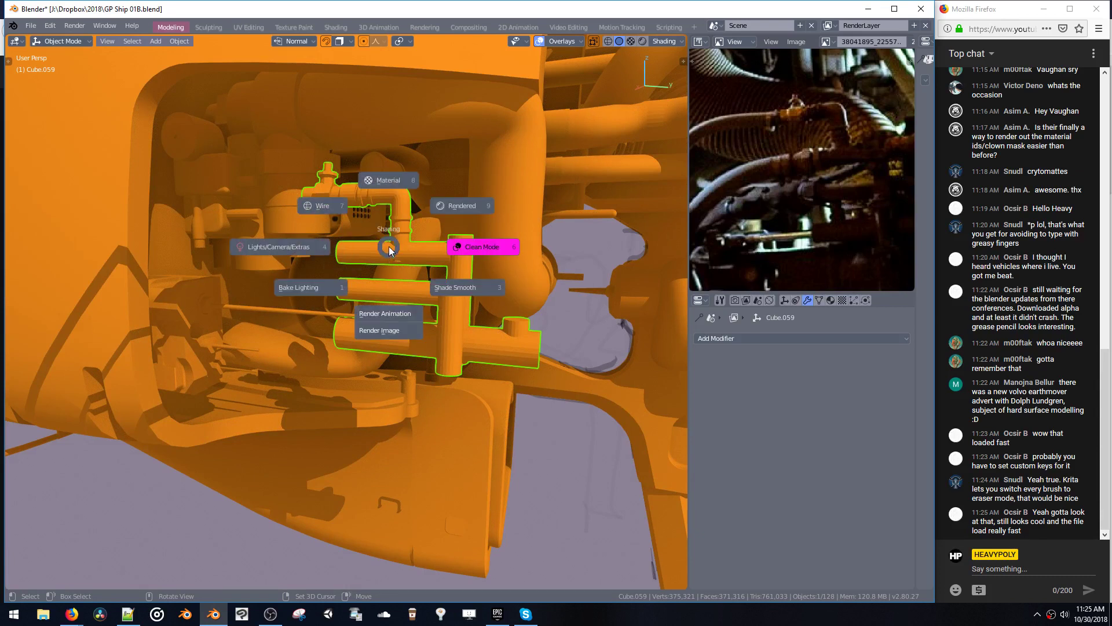
left_click(447, 292)
mouse_move(410, 195)
middle_mouse_down()
mouse_move(398, 243)
mouse_move(368, 251)
mouse_move(394, 227)
mouse_move(418, 228)
mouse_move(361, 231)
mouse_move(392, 244)
middle_mouse_up()
- Add a 6-sided cylinder at the end of the top horizontal pipe and scale it into a flat hexagonal nut
key("space")
left_click(359, 248)
middle_click_drag(313, 232, 325, 252)
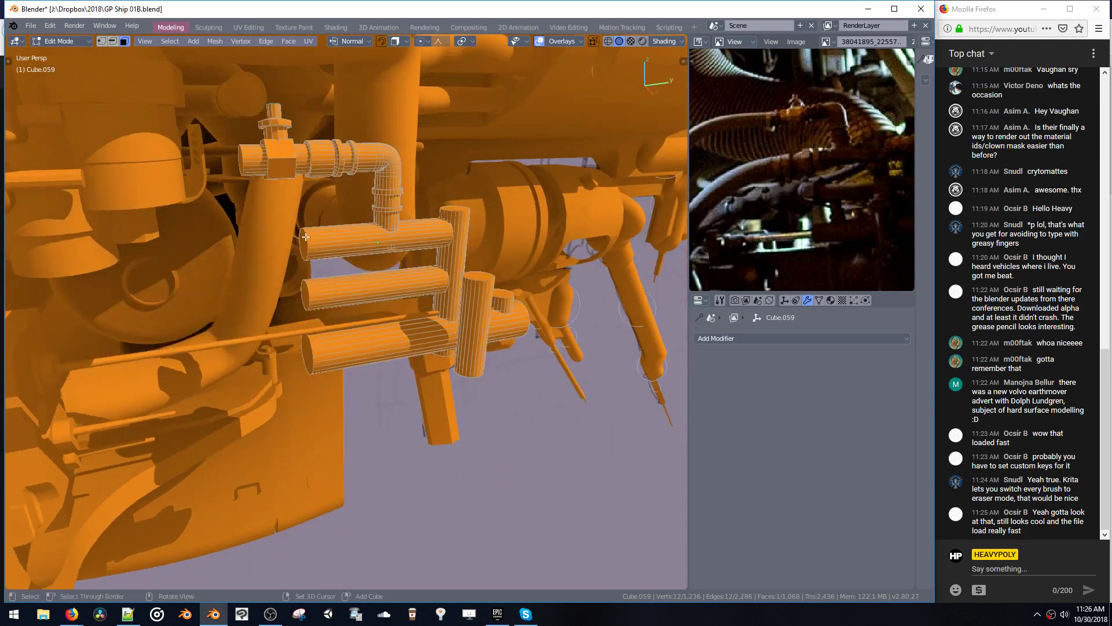
key("shift+a")
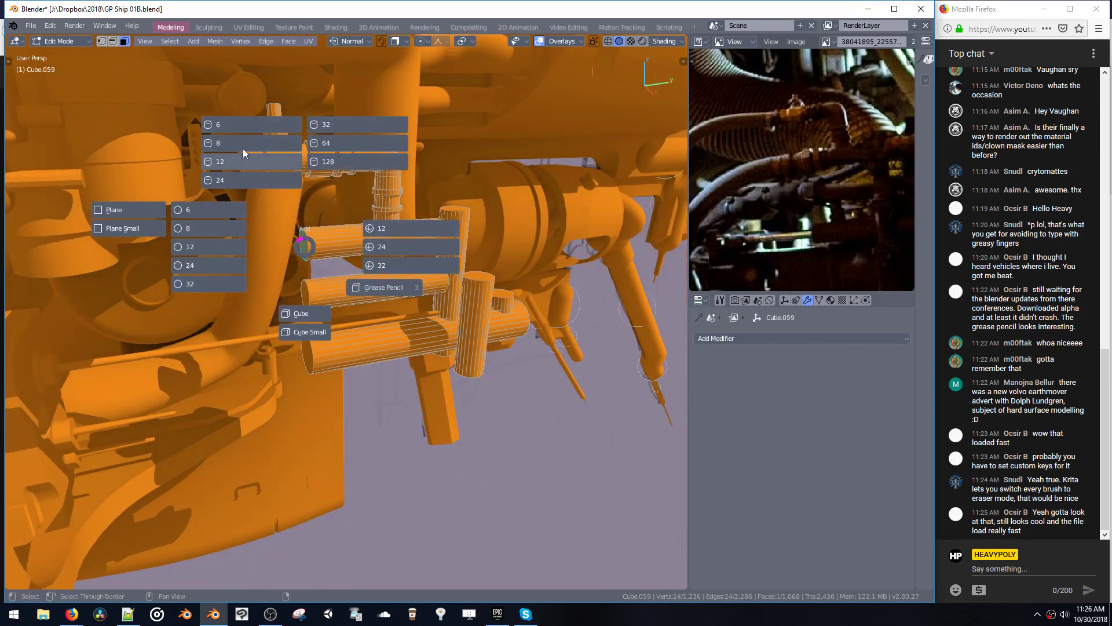
left_click(244, 142)
key("s")
left_click(332, 266)
middle_click_drag(332, 266, 393, 247)
key("s")
middle_click_drag(392, 247, 378, 242)
left_click(375, 242)
- Duplicate the hexagonal nut and move the copy along Y onto the top horizontal pipe
key("e")
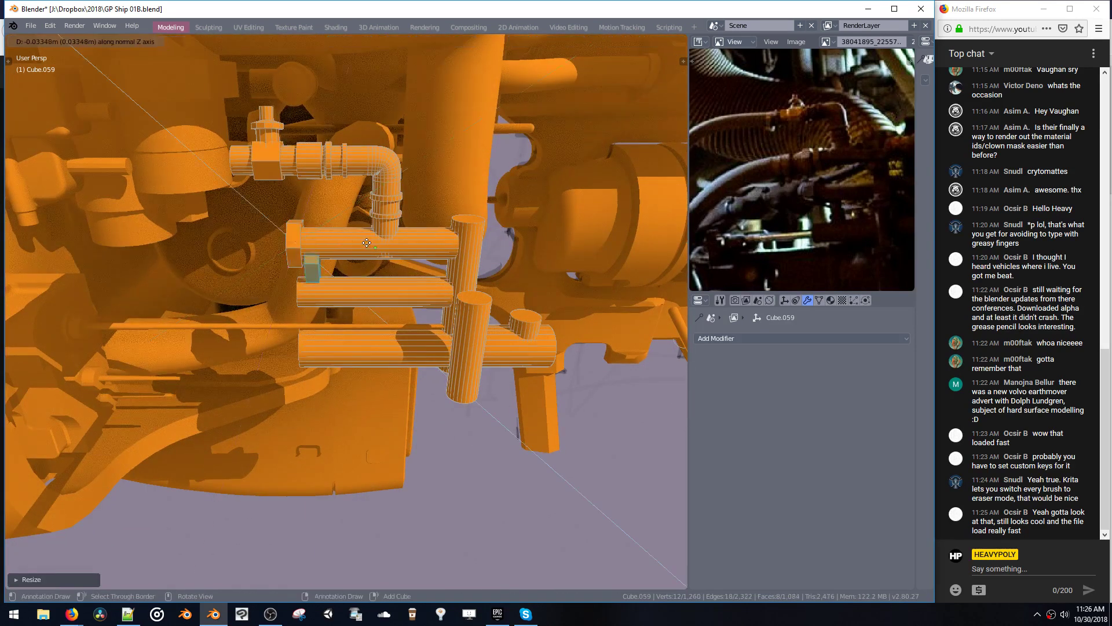
left_click(353, 238)
key("g")
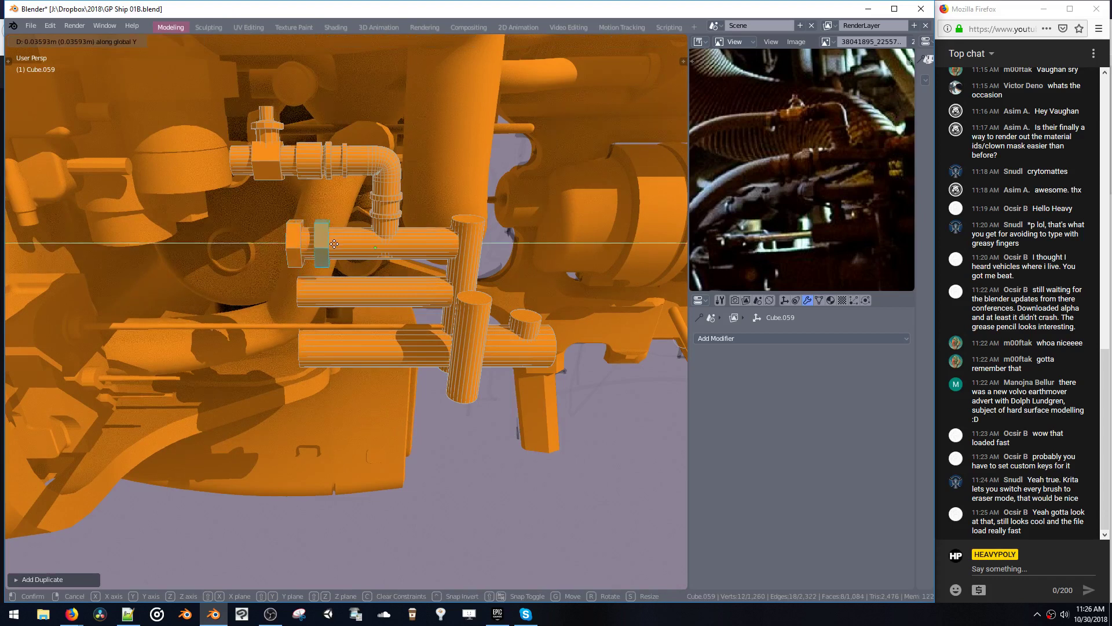
left_click(332, 252)
- Scale the duplicated nut, rotate it about the Y axis and move it close behind the first nut
scroll(331, 252, "up", 3)
middle_click_drag(331, 252, 330, 223)
key("s")
left_click(317, 242)
key("r")
key("y")
right_click(346, 242)
key("g")
left_click(319, 229)
- Isolate the top horizontal pipe, move its end face outward along its normal past the nuts, and reveal the hidden geometry
left_click(310, 219)
double_click(371, 213)
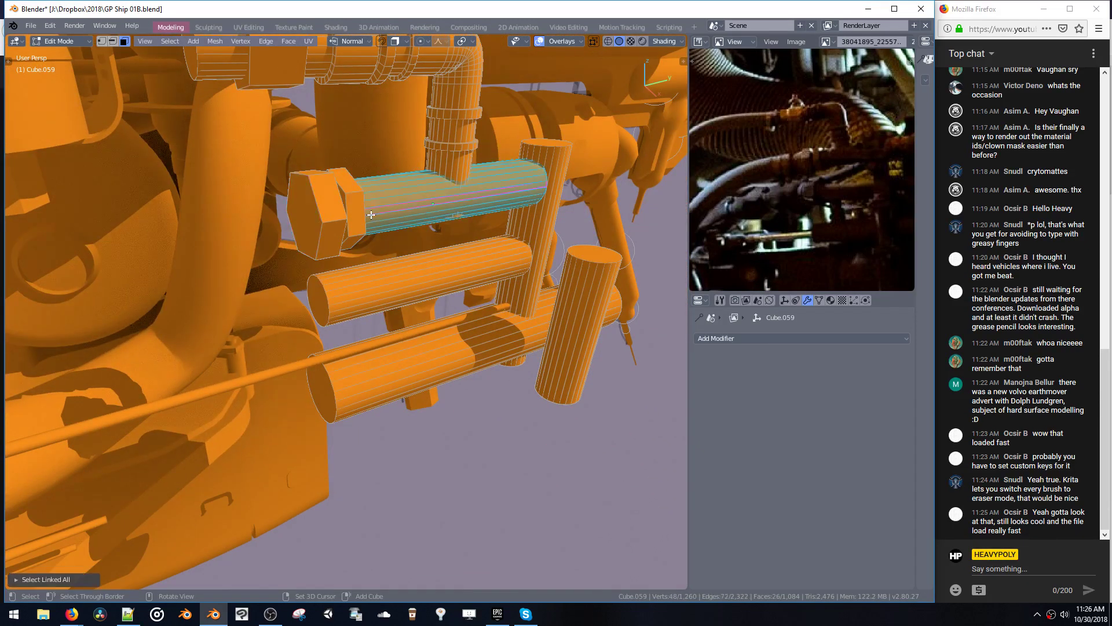
key("shift+h")
left_click(324, 218)
key("g")
key("z")
key("z")
left_click(252, 239)
key("alt+h")
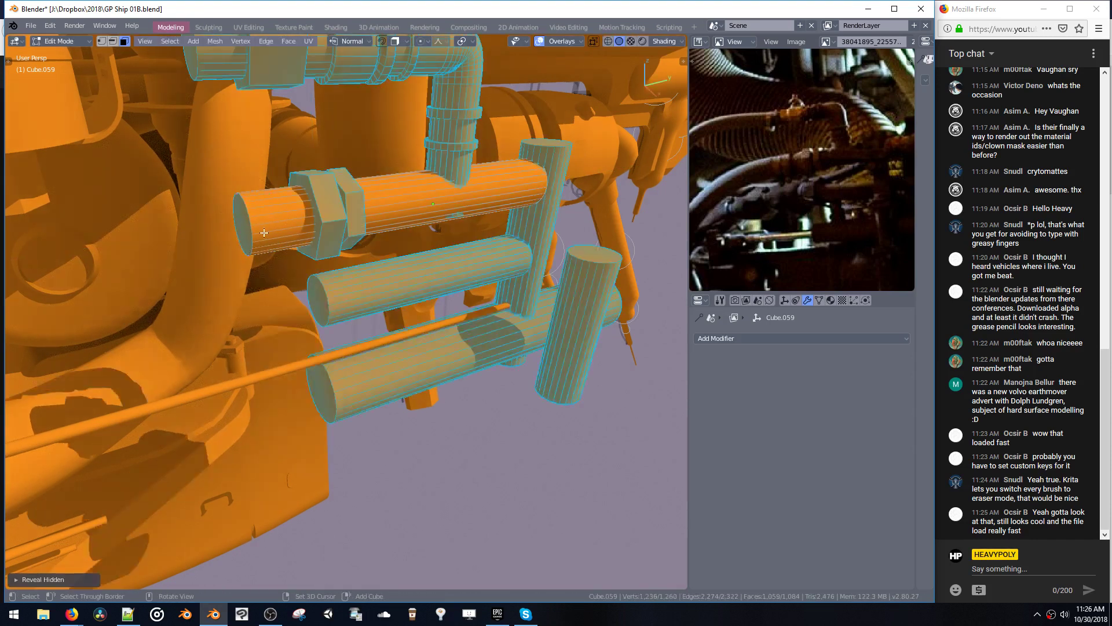
- Move the pipe's end face back along its normal to leave a short stub beyond the nuts
left_click(250, 239)
key("g")
key("z")
key("z")
left_click(294, 226)
mouse_move(294, 226)
middle_mouse_down()
mouse_move(339, 223)
mouse_move(310, 224)
middle_mouse_up()
key("g")
key("z")
key("z")
left_click(322, 231)
- Extrude the top horizontal pipe's end face and move the new face outward along its normal
key("e")
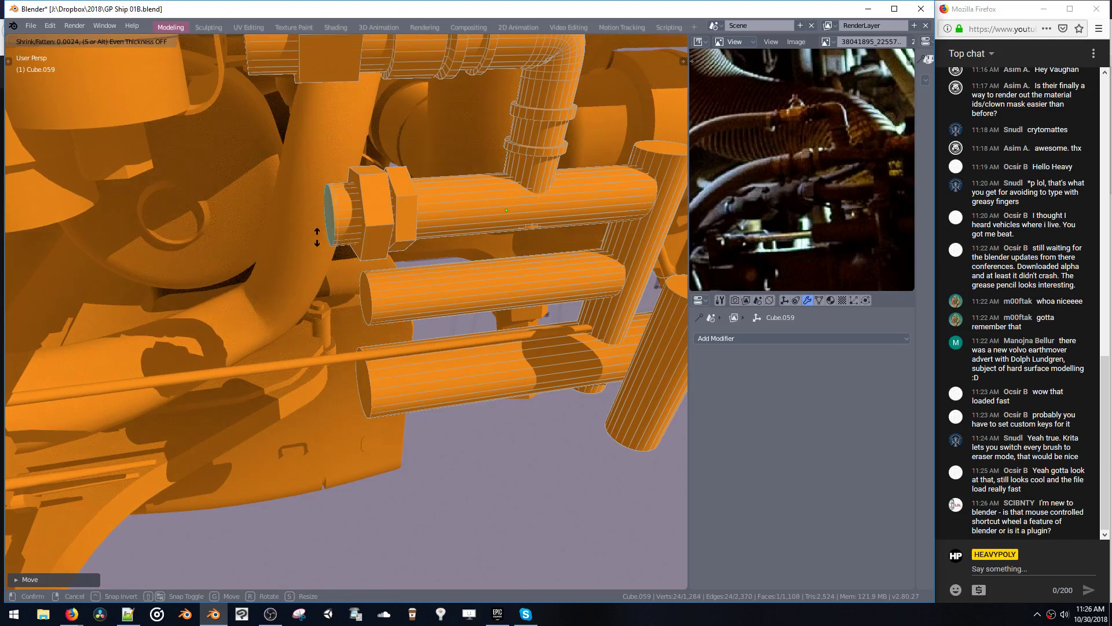
left_click(320, 239)
key("g")
key("z")
key("z")
left_click(300, 240)
- Extrude the ring of faces at the pipe's end outward into a raised collar and dissolve the extra end-cap faces
double_click(325, 232)
key("e")
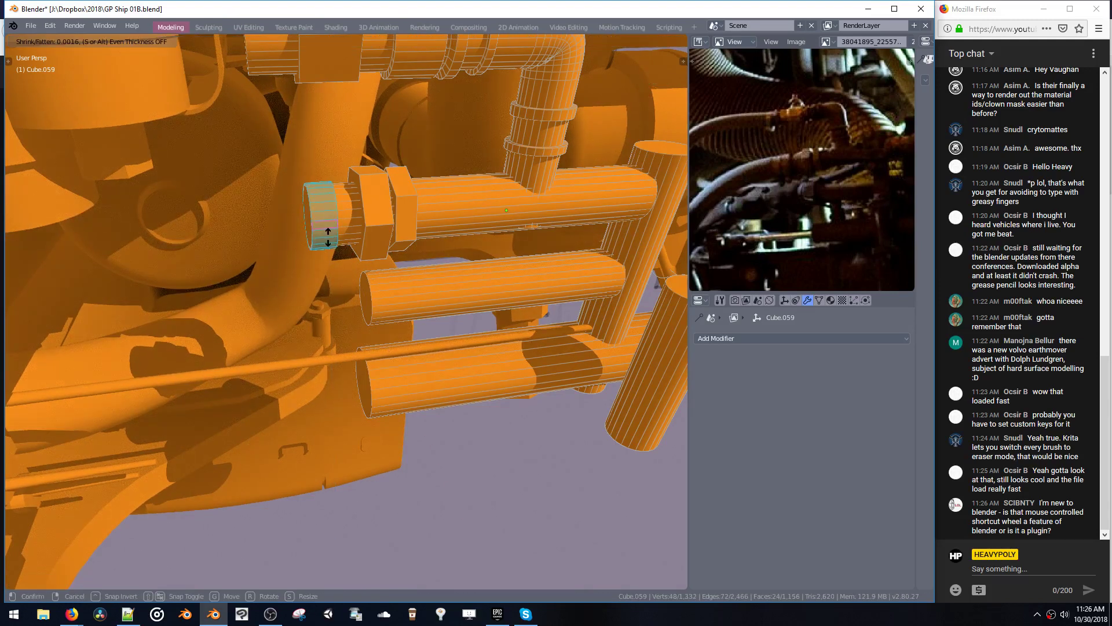
left_click(329, 250)
middle_click_drag(316, 243, 327, 265)
left_click(322, 232)
key("ctrl+KP_Add")
key("ctrl+x")
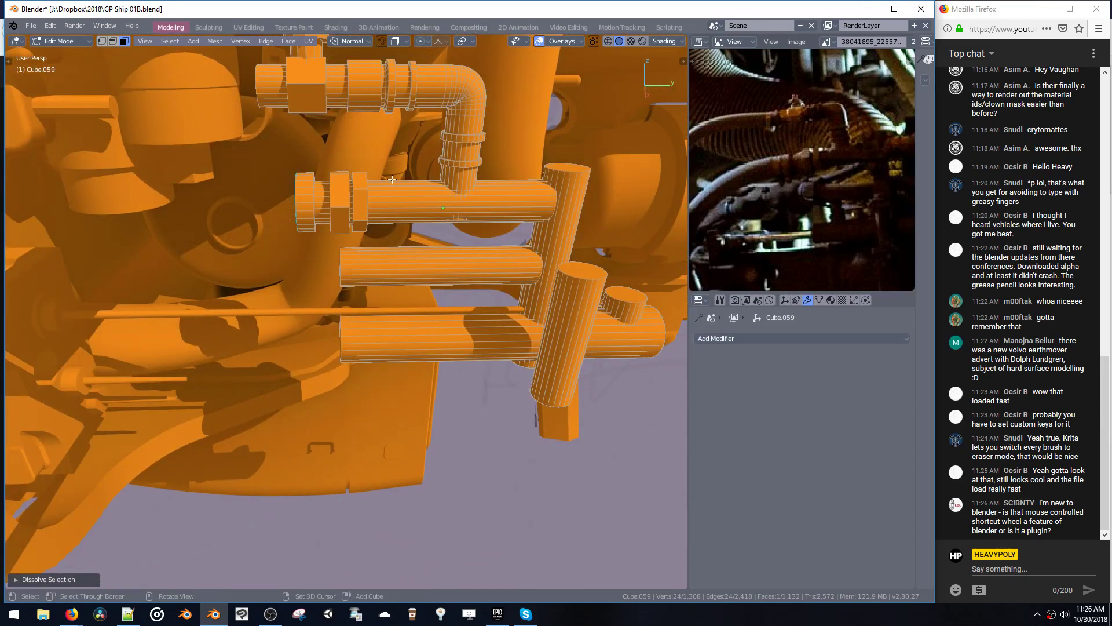
- Duplicate the short vertical pipe section below the elbow, move the copy down along Z between the two lower pipes and cap its ends
middle_click_drag(393, 180, 450, 176)
double_click(464, 169)
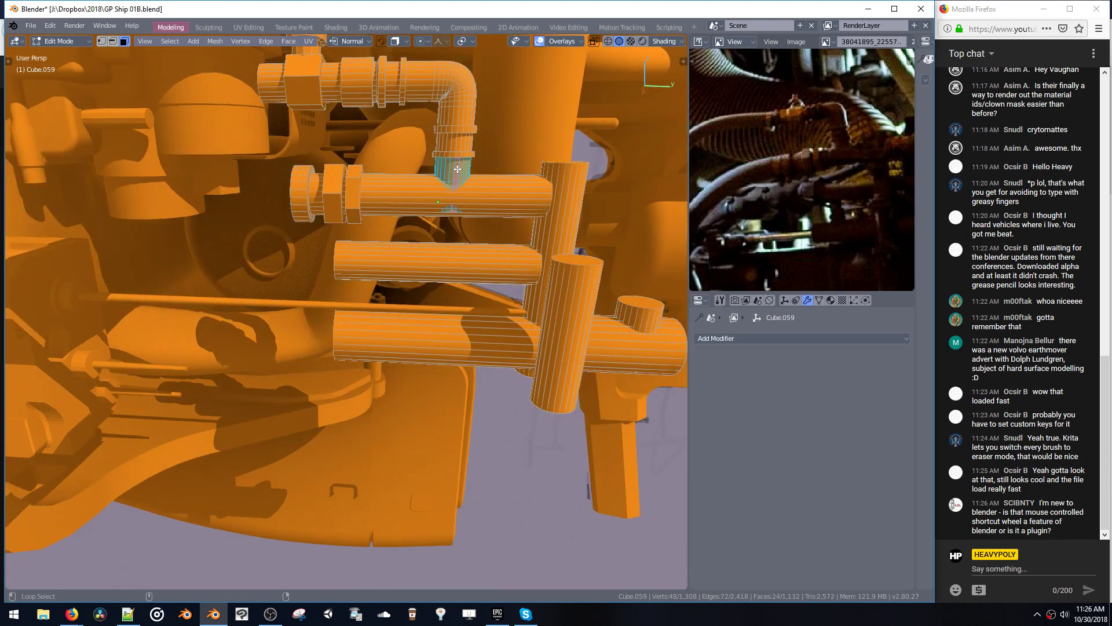
key("shift+d")
key("z")
left_click(441, 274)
key("f")
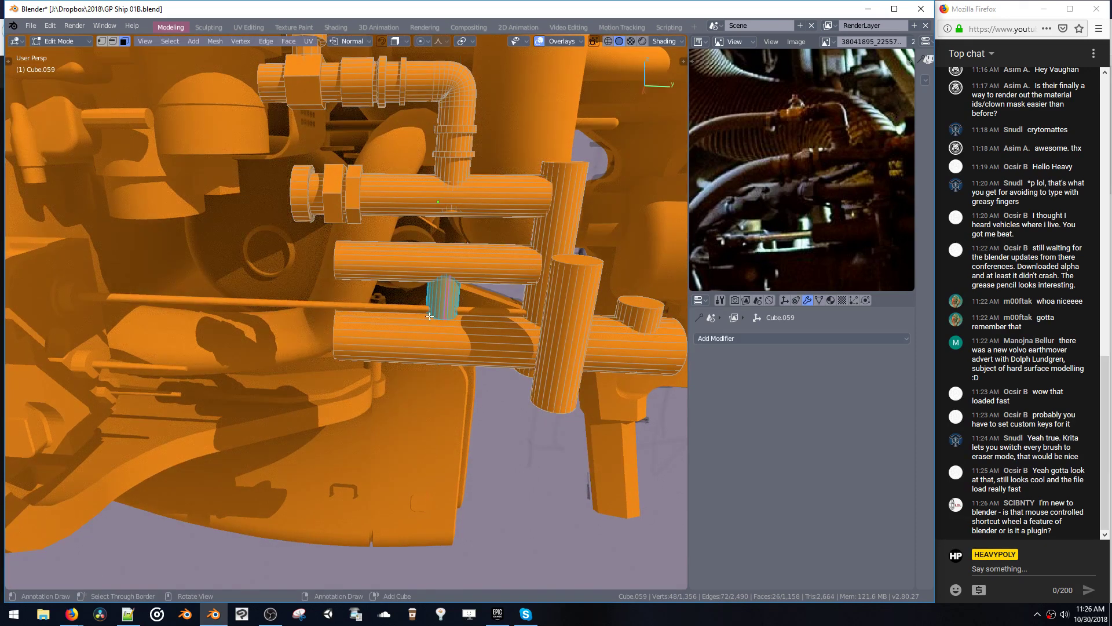
- Move the capped copy along Y toward the lower pipes' free ends and scale it along Z
middle_click_drag(441, 274, 442, 239, "shift")
key("g")
key("y")
left_click(387, 237)
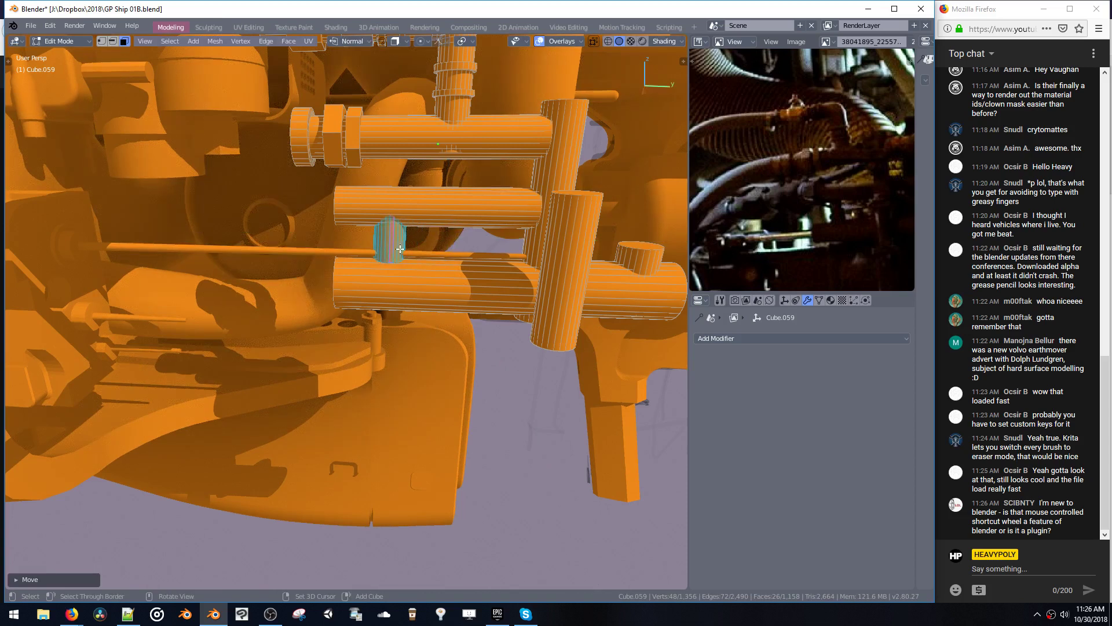
key("s")
key("z")
left_click(397, 265)
middle_click_drag(397, 265, 388, 270)
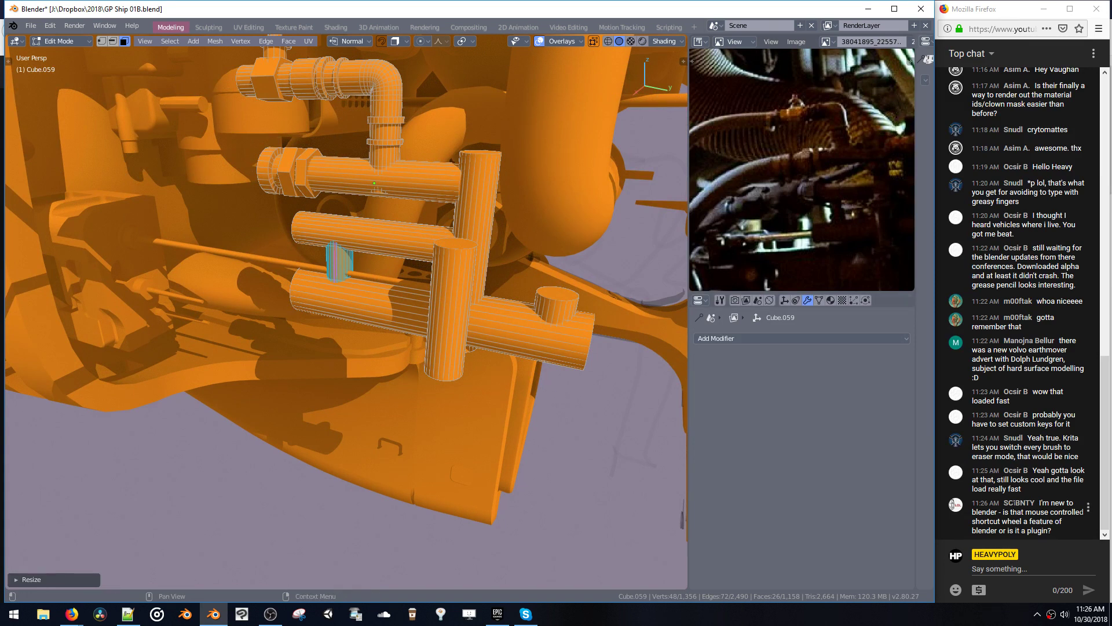
left_click(1006, 503)
left_click_drag(1005, 503, 1010, 512)
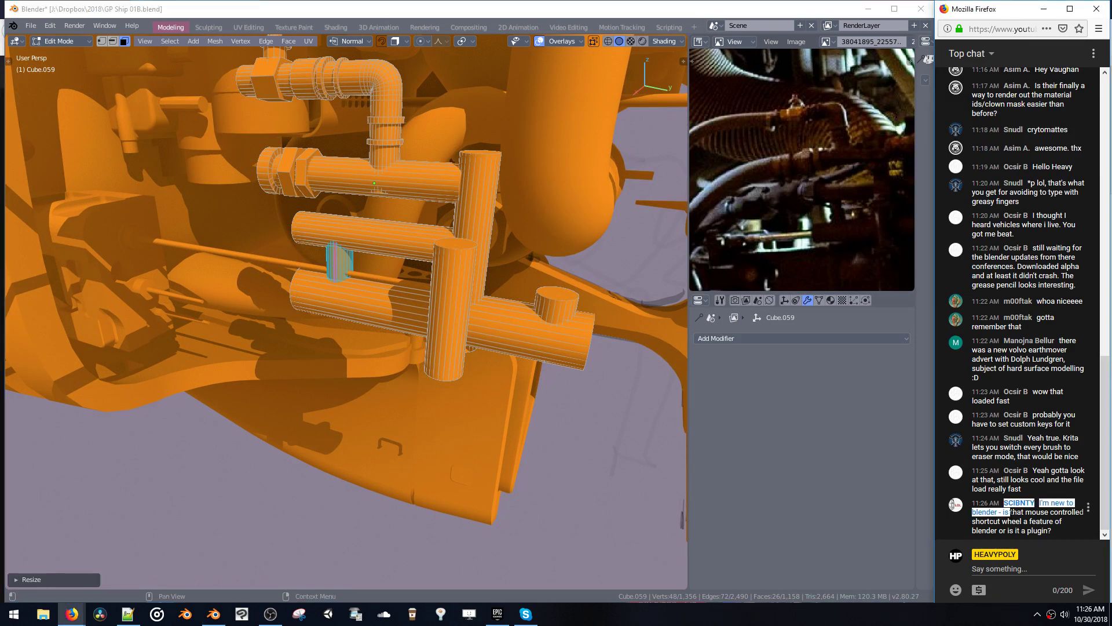
left_click(1020, 503)
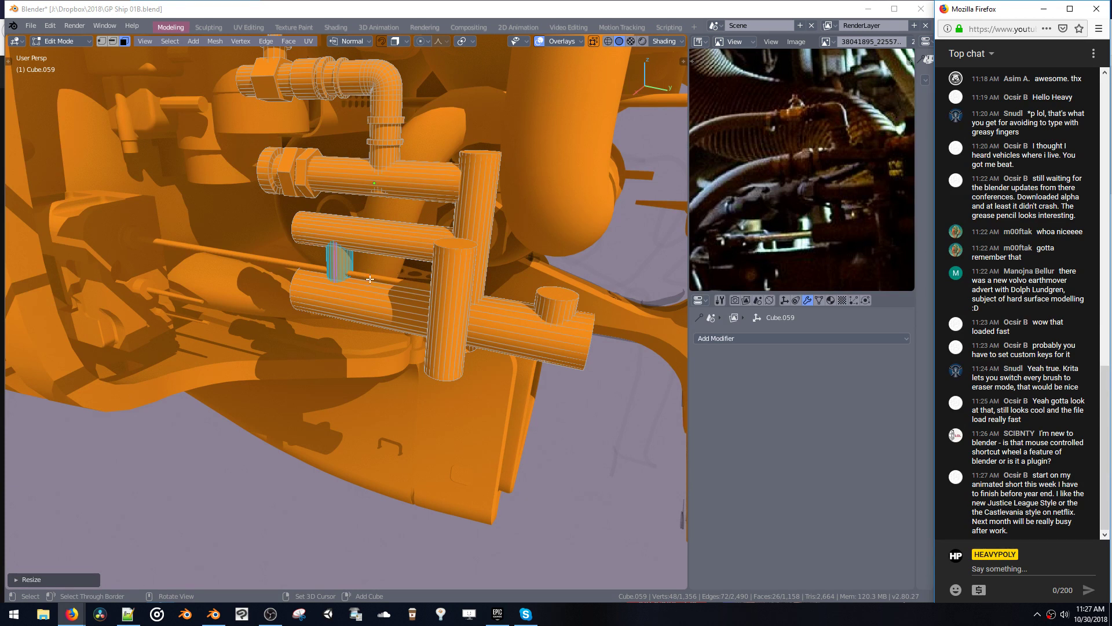
left_click(347, 276)
key("ctrl+l")
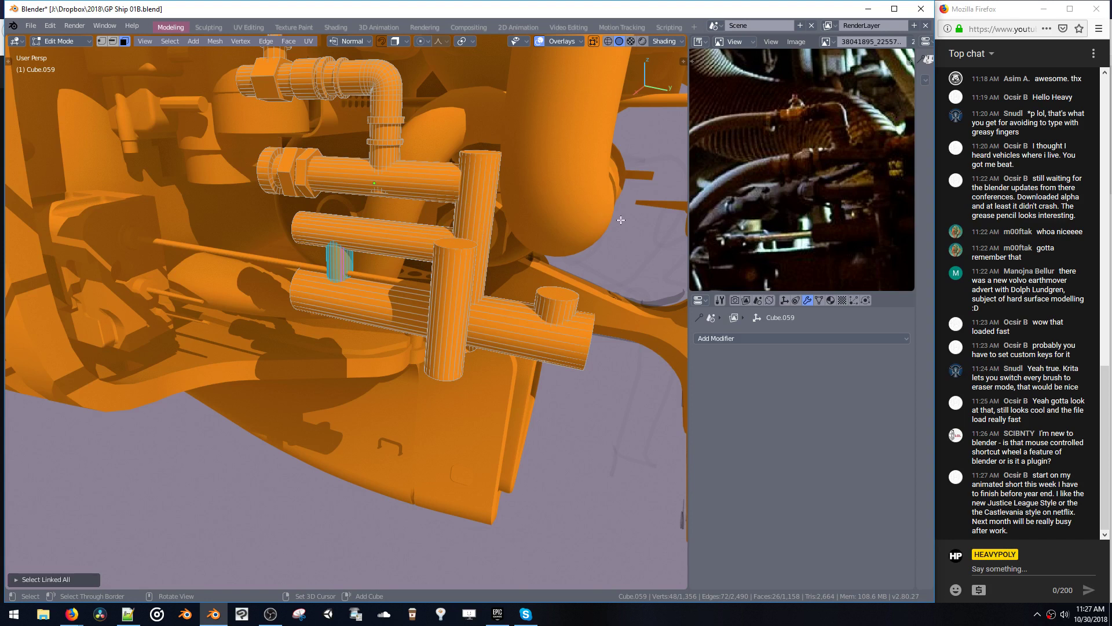
- Select the front vertical cylinder, move it slightly along negative X and scale it down to a slim pipe
scroll(792, 225, "down", 1)
middle_click_drag(421, 272, 397, 261, "shift")
middle_click_drag(823, 179, 765, 175)
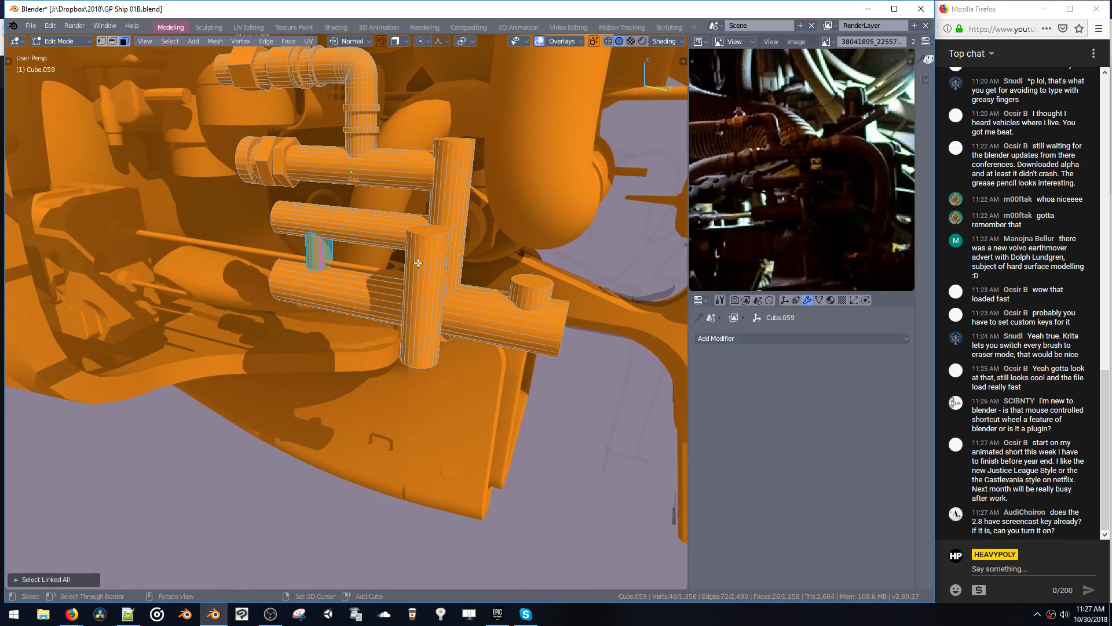
double_click(419, 264)
middle_click_drag(424, 265, 384, 262)
key("g")
key("x")
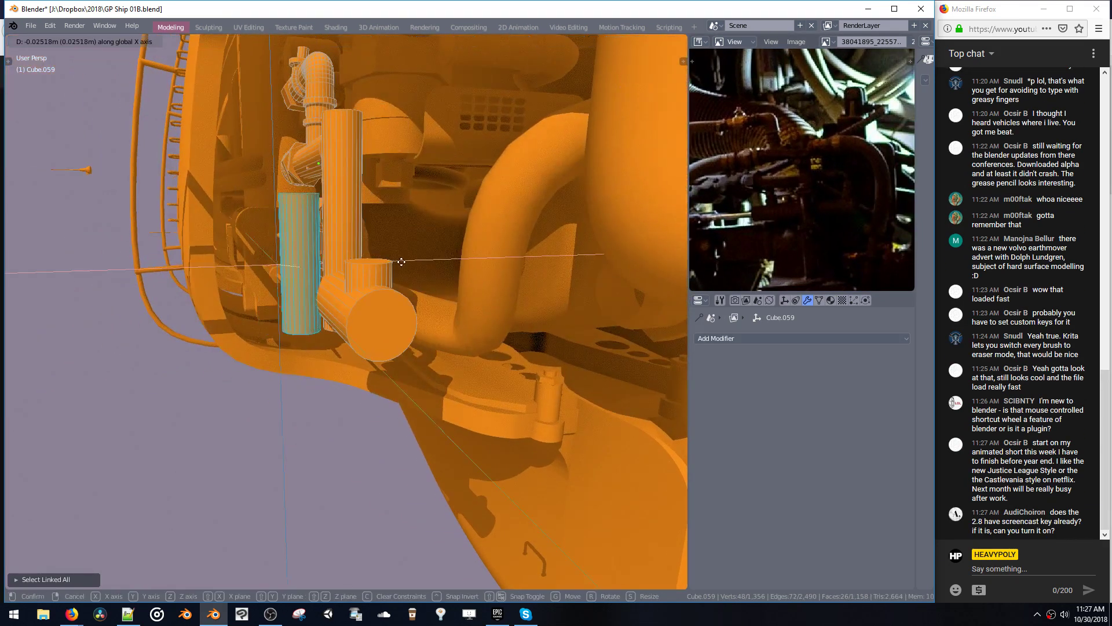
left_click(397, 263)
key("s")
left_click(350, 255)
- Scale the slim vertical pipe along Z to lengthen it and move it along Y
key("s")
key("z")
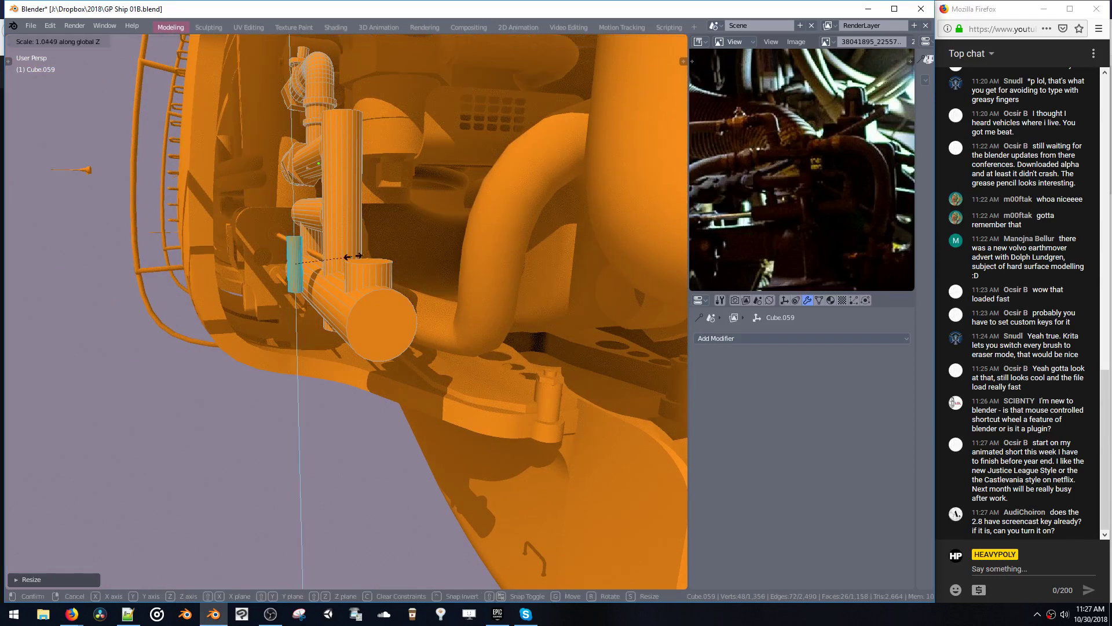
left_click(348, 296)
key("g")
key("y")
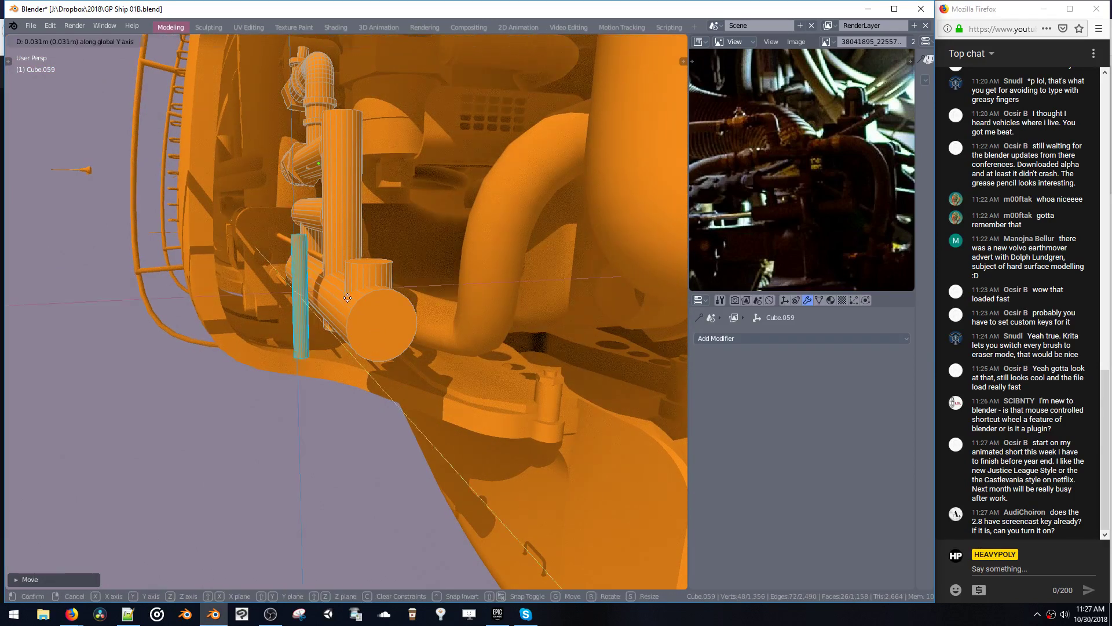
left_click(354, 301)
- Move the slim vertical pipe's top face and extrude it a short distance along its normal
middle_click_drag(354, 301, 373, 329)
left_click(432, 290)
key("g")
left_click(427, 302)
key("KP_Decimal")
key("e")
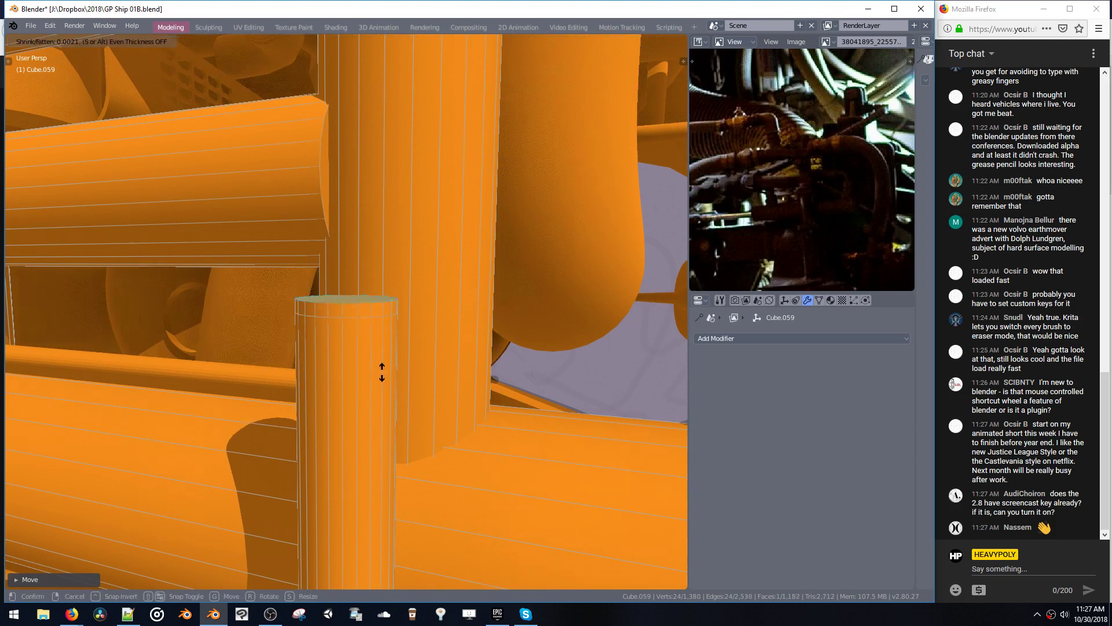
left_click(384, 342)
- Scale the slim pipe's top face outward and extrude it upward to form a thick round flange
key("s")
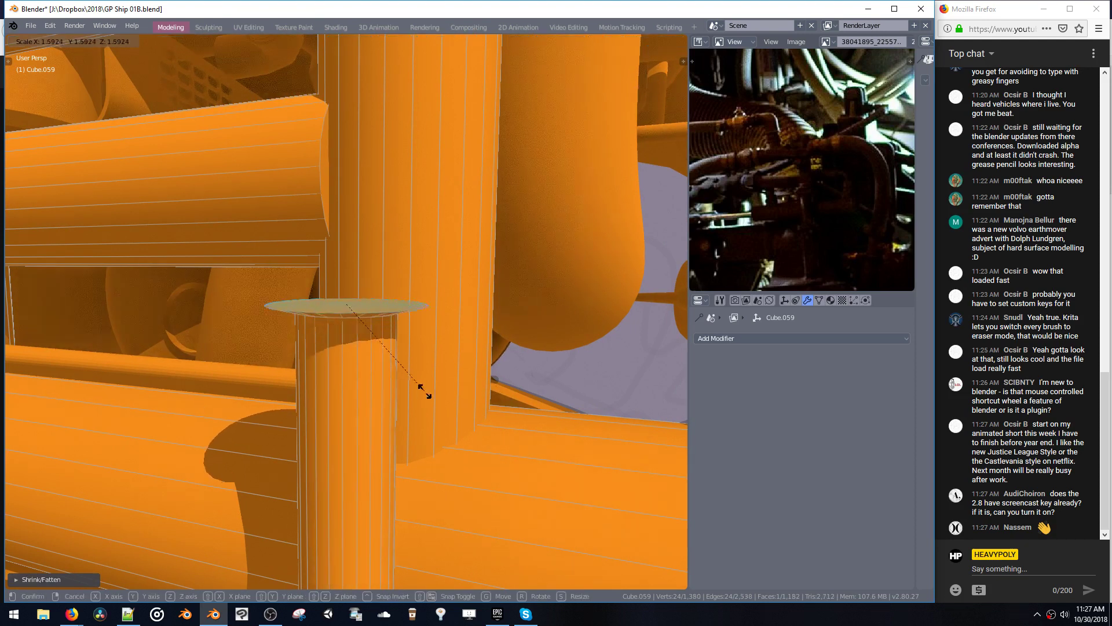
left_click(430, 401)
key("e")
left_click(434, 415)
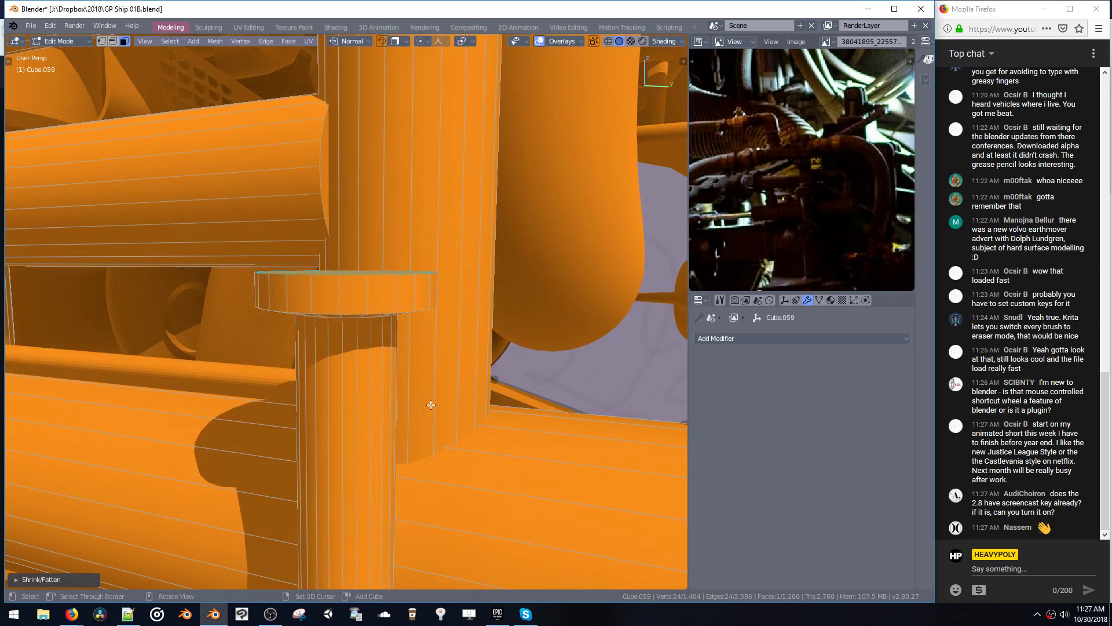
- Extrude the flange's top face upward and scale it inward to taper the top
middle_click_drag(430, 405, 415, 408)
key("e")
left_click(415, 400)
key("s")
left_click(397, 336)
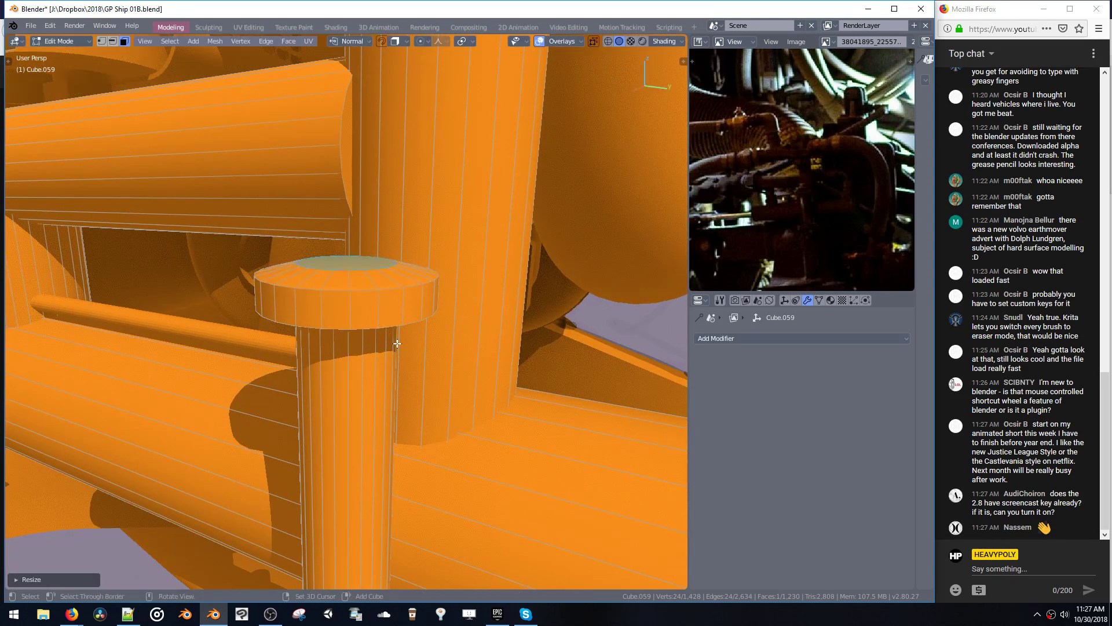
- Lower the flange's inner top face along Z to flatten the taper and adjust its scale
key("g")
key("z")
left_click(398, 353)
middle_click_drag(397, 353, 396, 332)
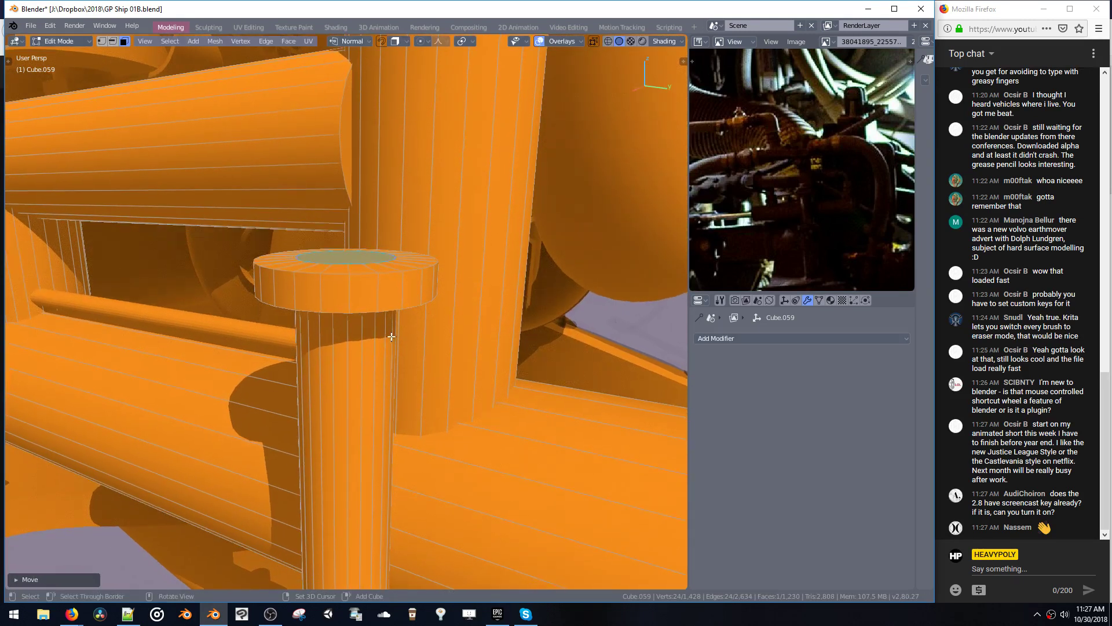
key("s")
left_click(397, 342)
- Demonstrate face and edge selection modes on the pipe mesh and switch to Object Mode
scroll(395, 320, "down", 10)
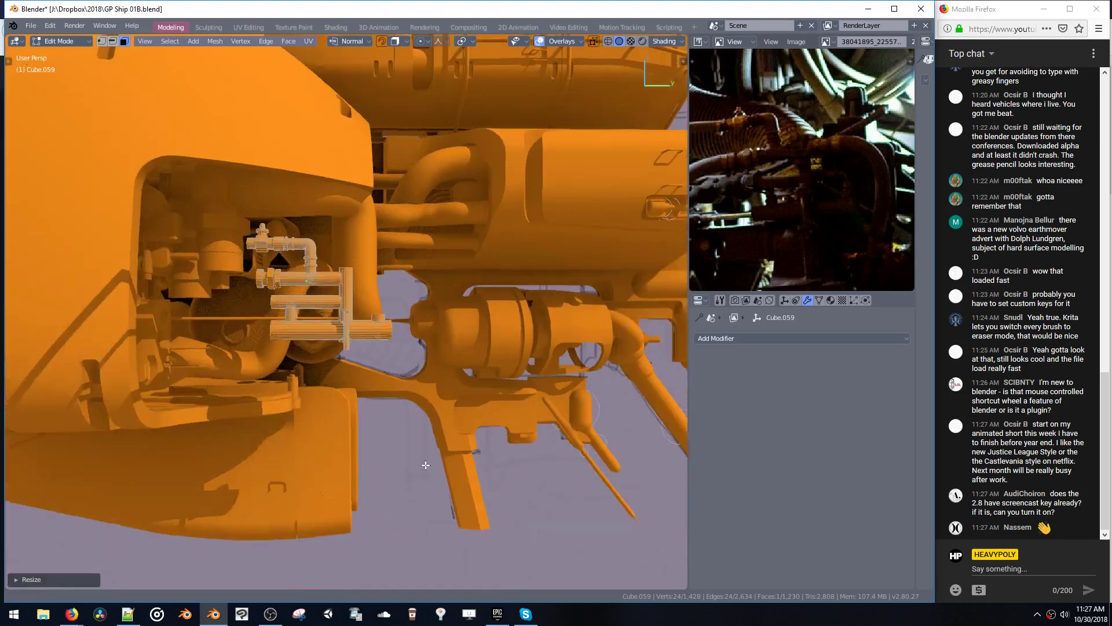
middle_click_drag(426, 465, 427, 475, "ctrl")
middle_click_drag(461, 305, 439, 303)
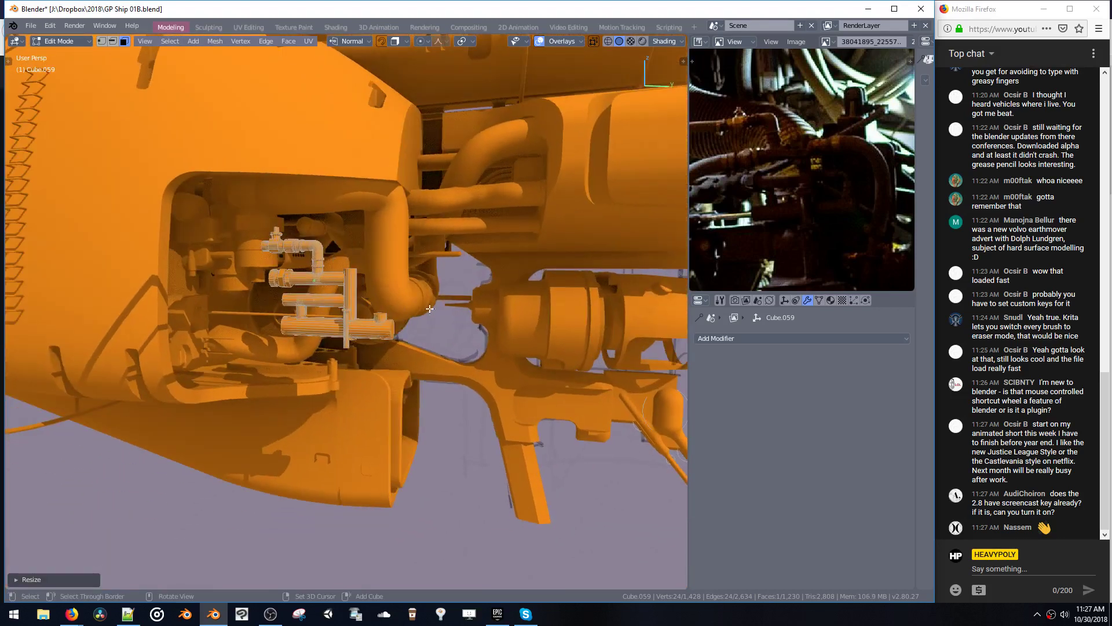
key("space")
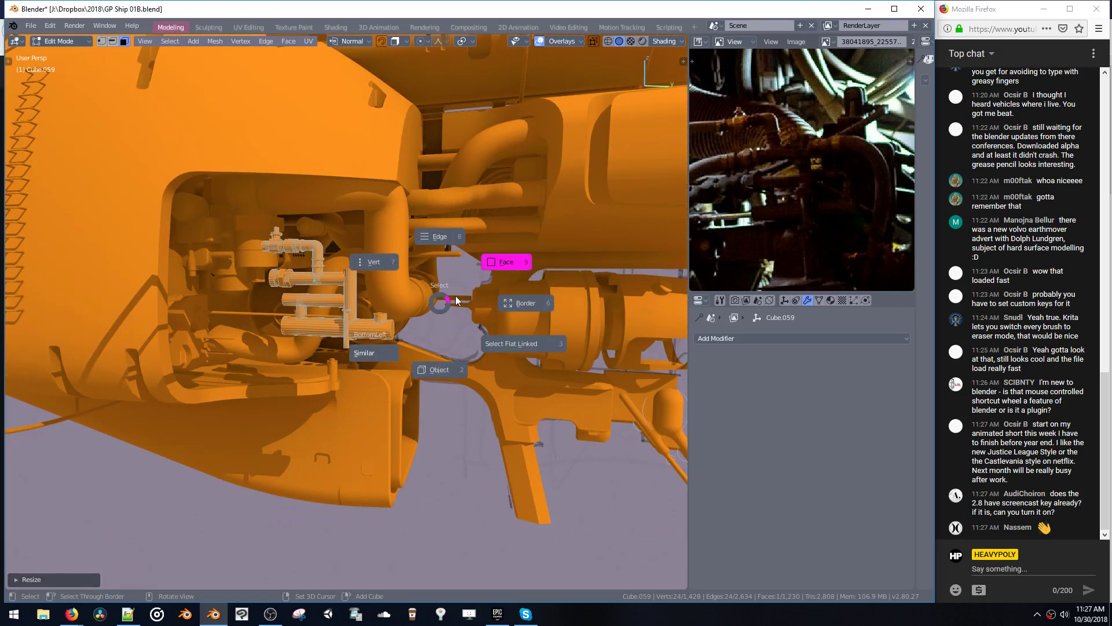
left_click(500, 267)
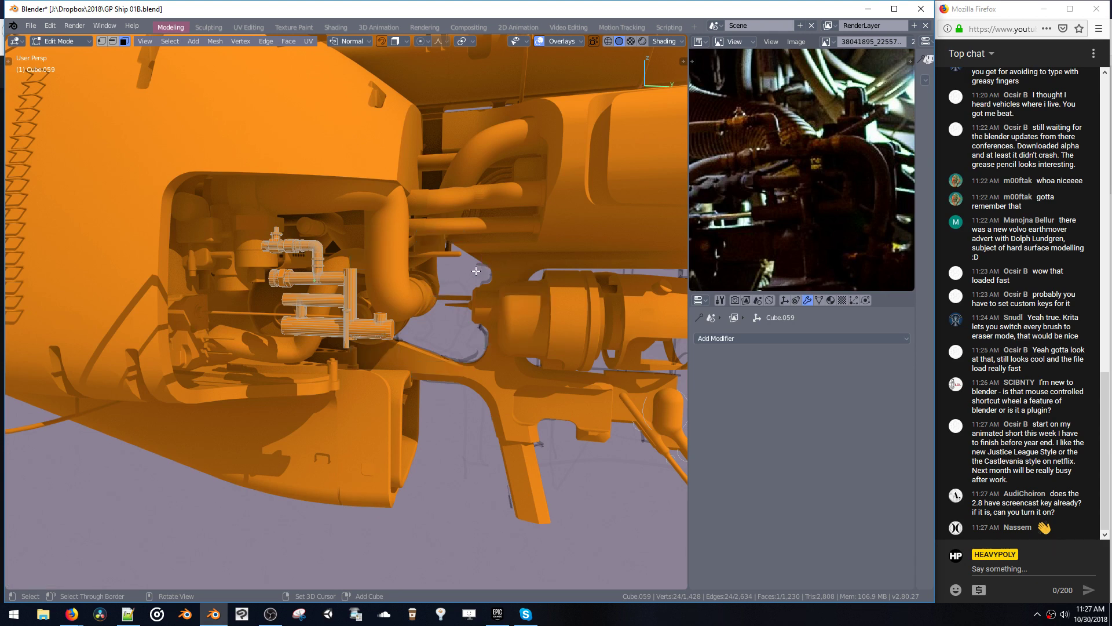
key("space")
left_click(530, 284)
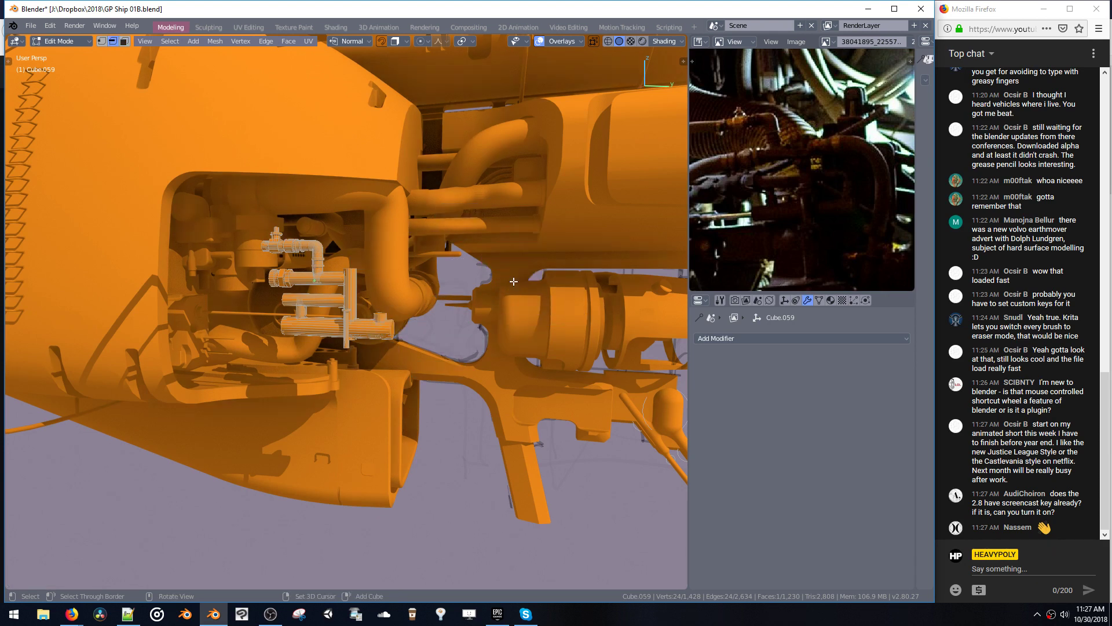
key("space")
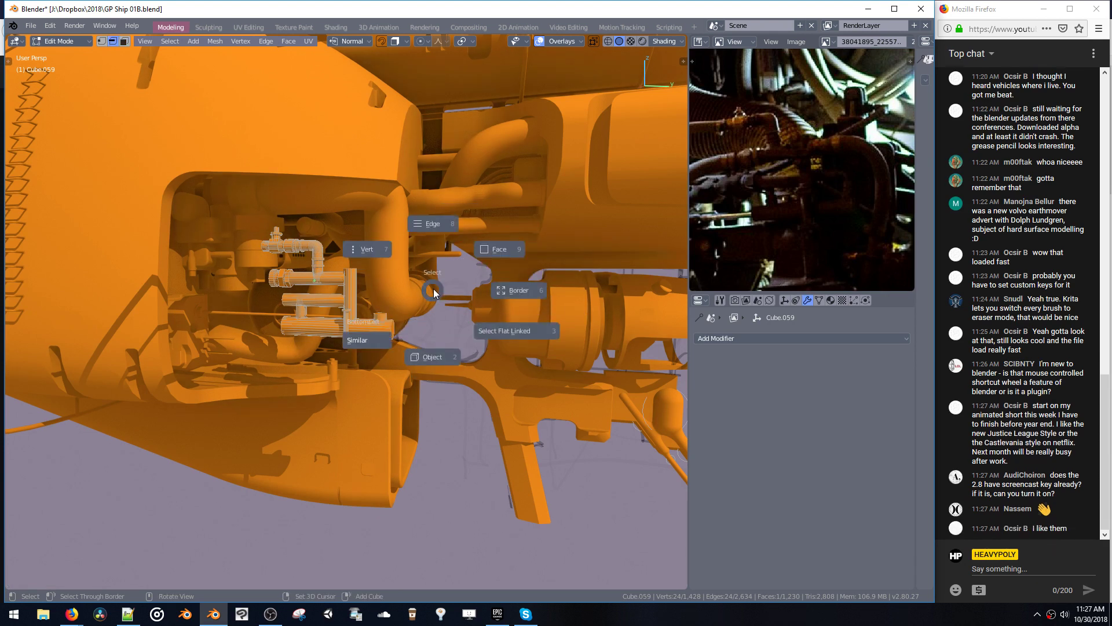
left_click(423, 360)
key("space")
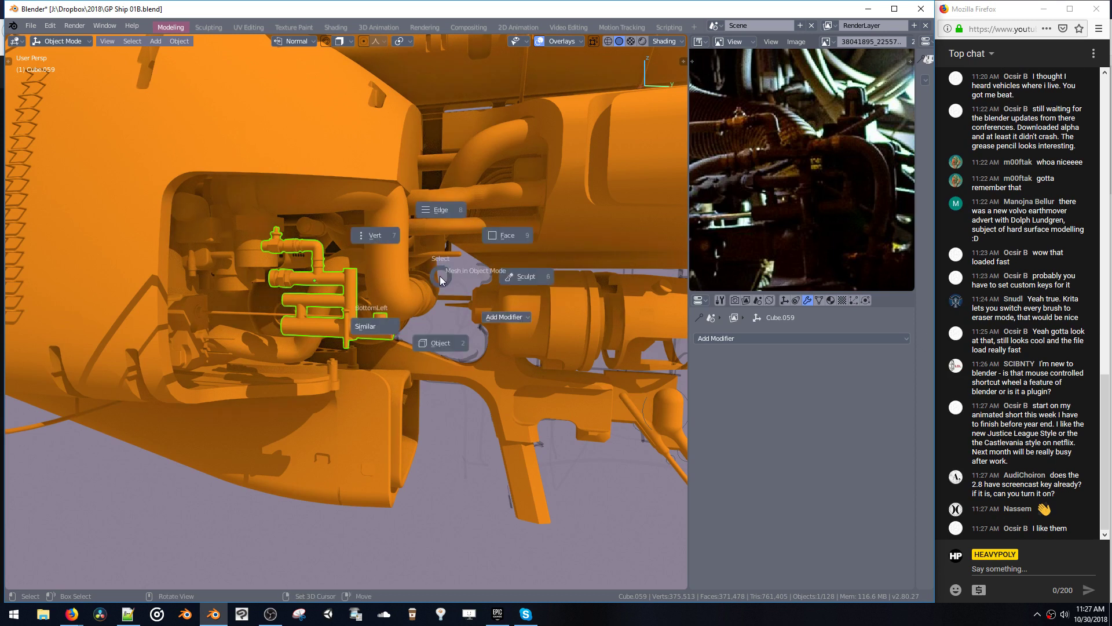
left_click(377, 327)
middle_click_drag(401, 283, 386, 312)
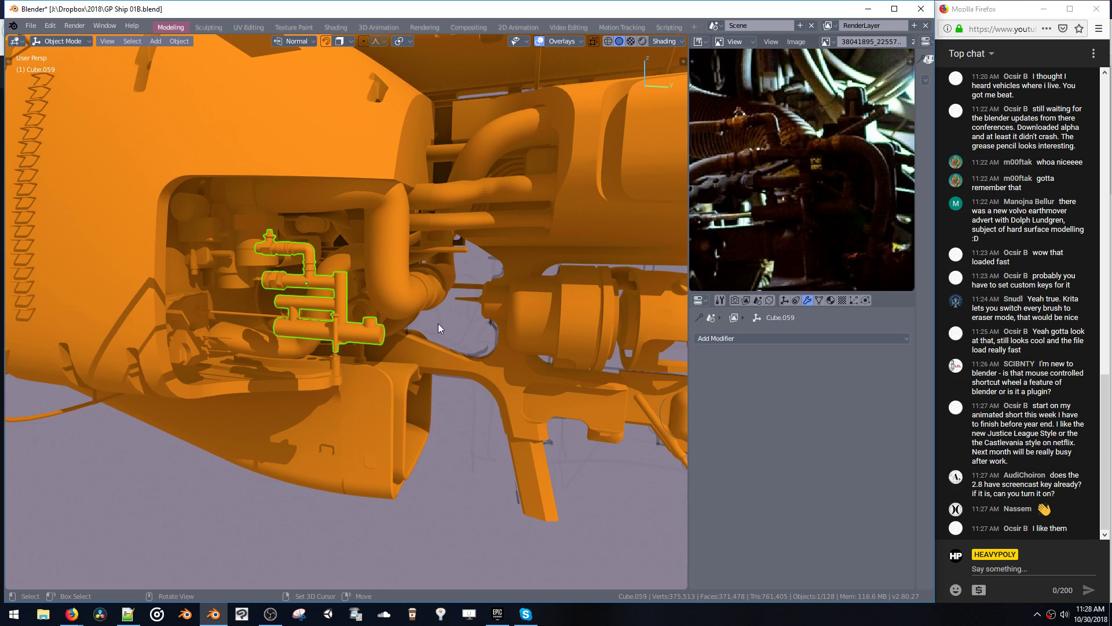
- Cycle the pipe mesh through edge, face and vertex selection modes and return to Object Mode
key("ctrl+space")
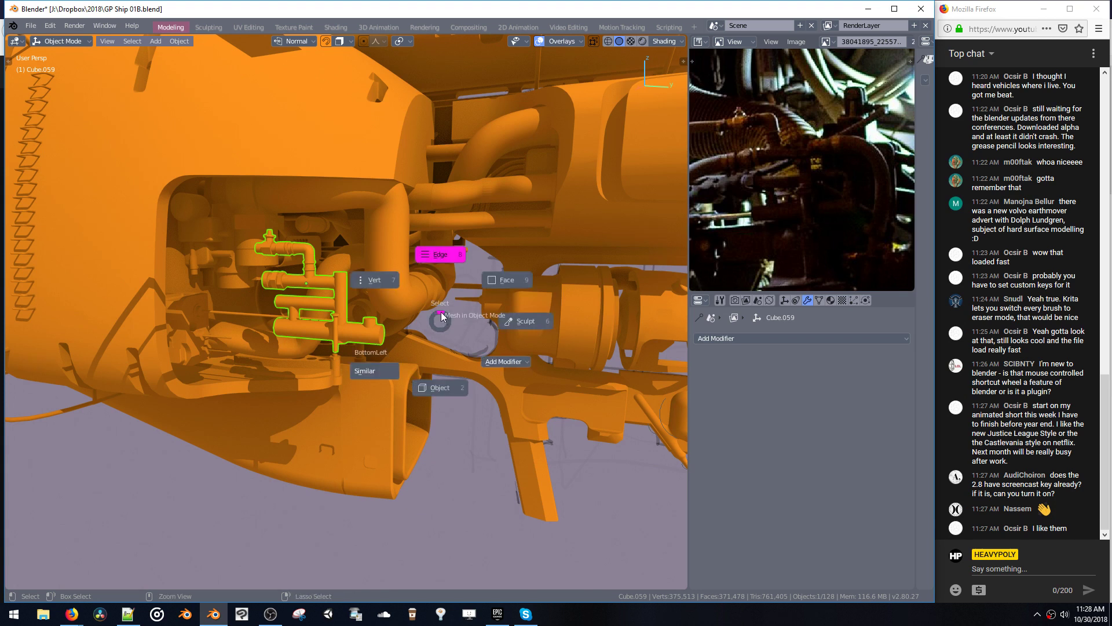
left_click(441, 311)
key("space")
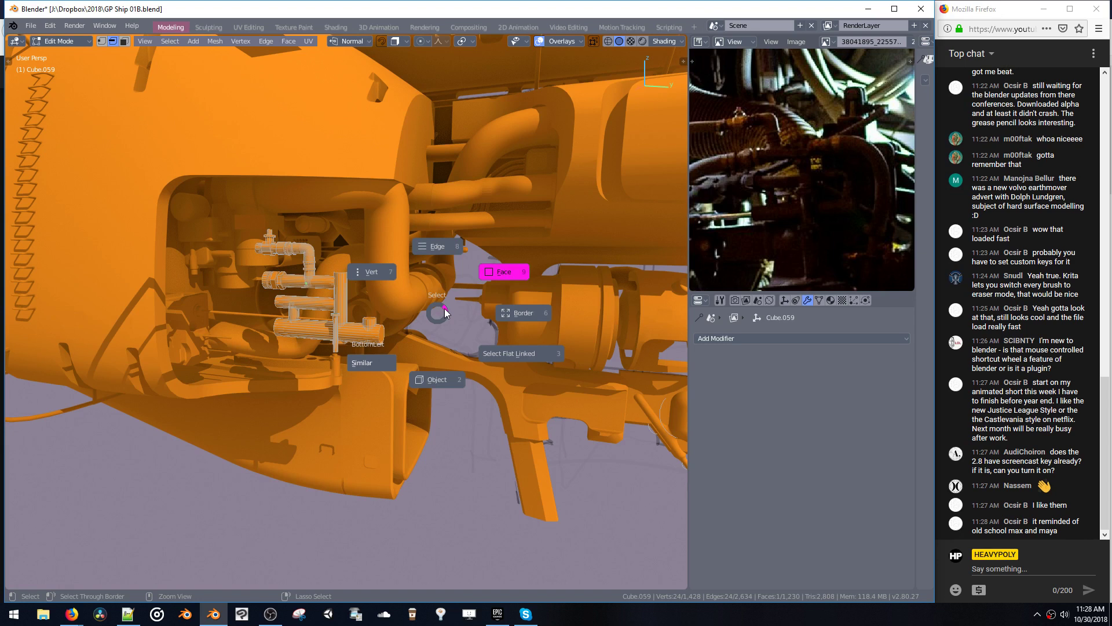
left_click(445, 310)
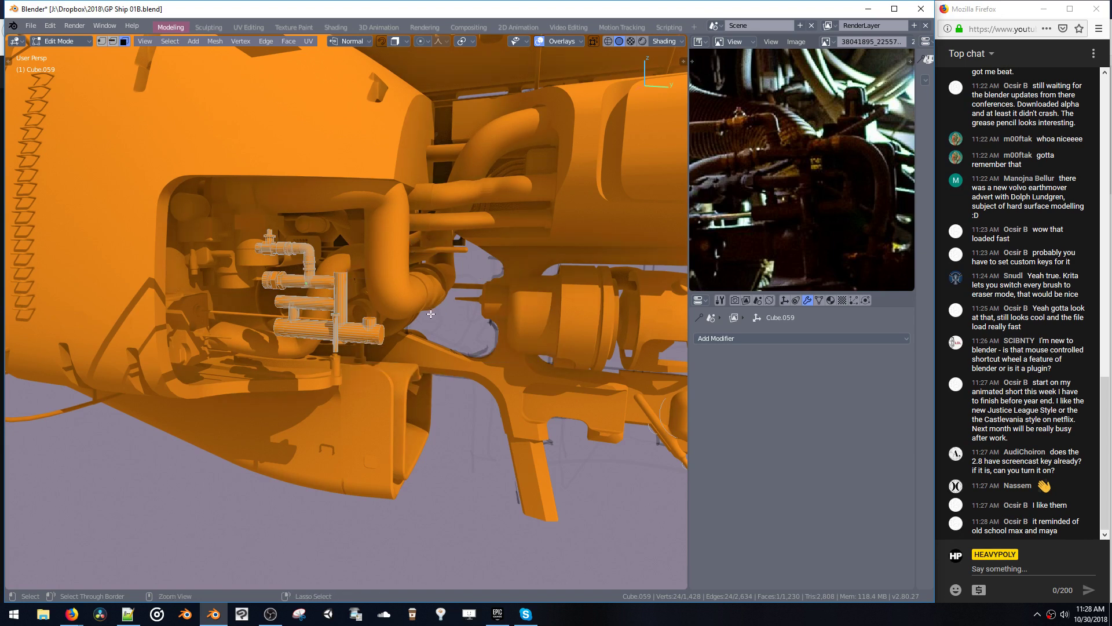
key("ctrl+space")
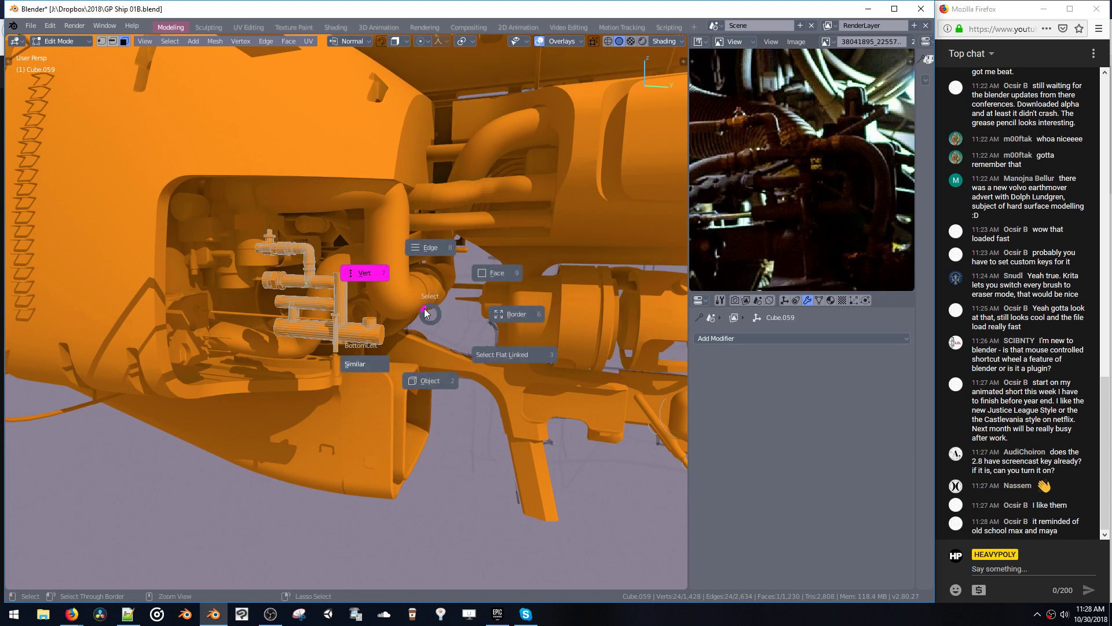
key("Escape")
key("ctrl+space")
left_click(401, 272)
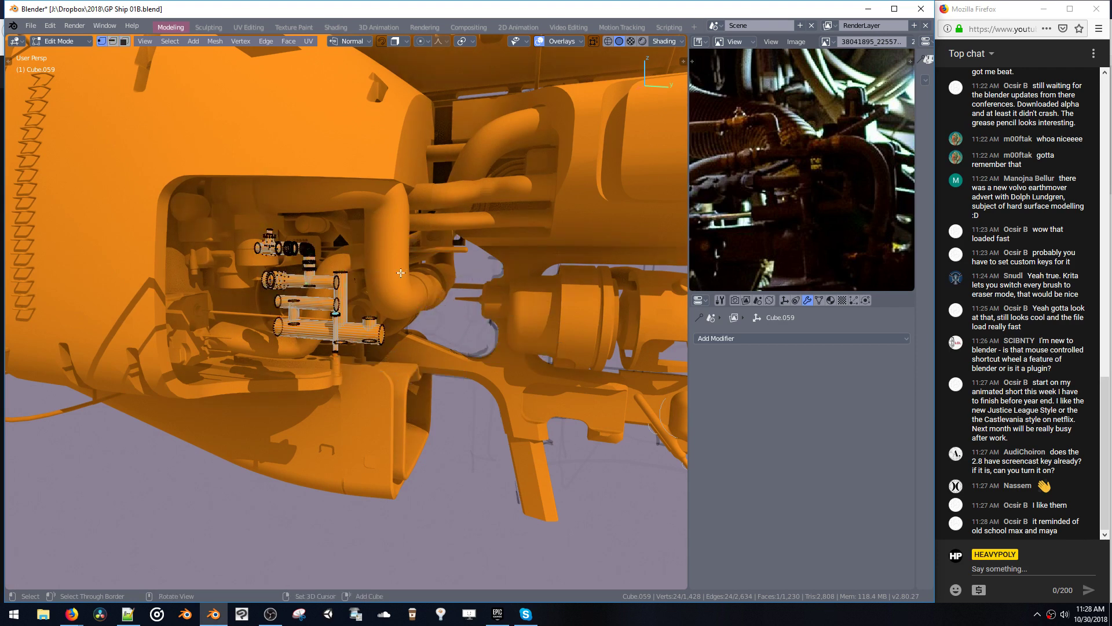
key("ctrl+space")
left_click(431, 305)
key("ctrl+space")
left_click(419, 281)
key("Tab")
- Try Select Grouped with Children on the pipe assembly and deselect everything
key("shift+g")
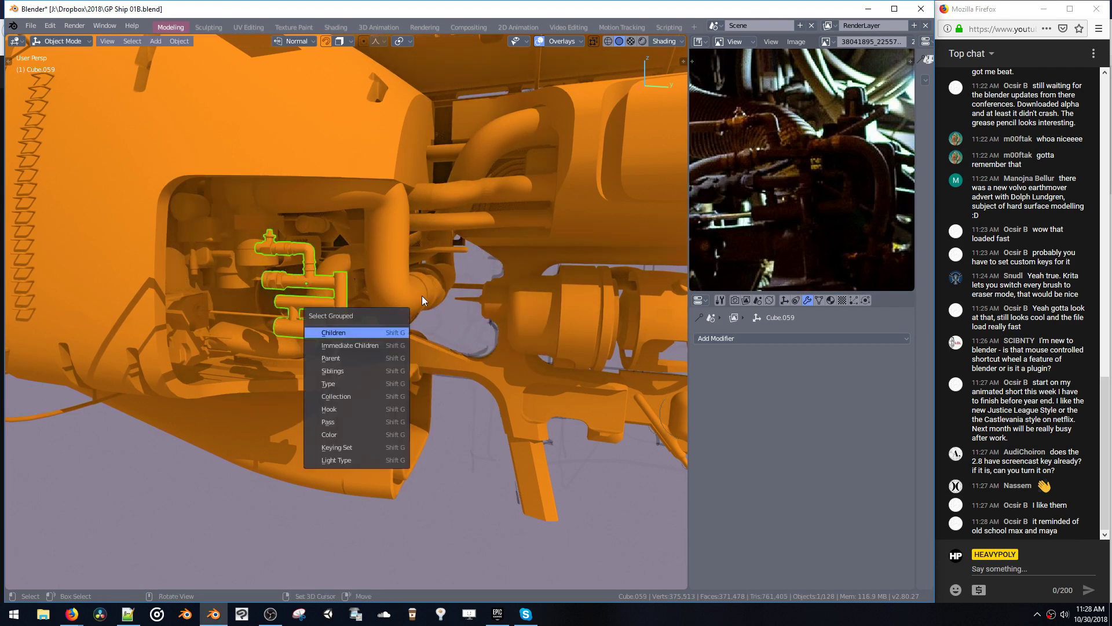
key("Return")
key("alt+a")
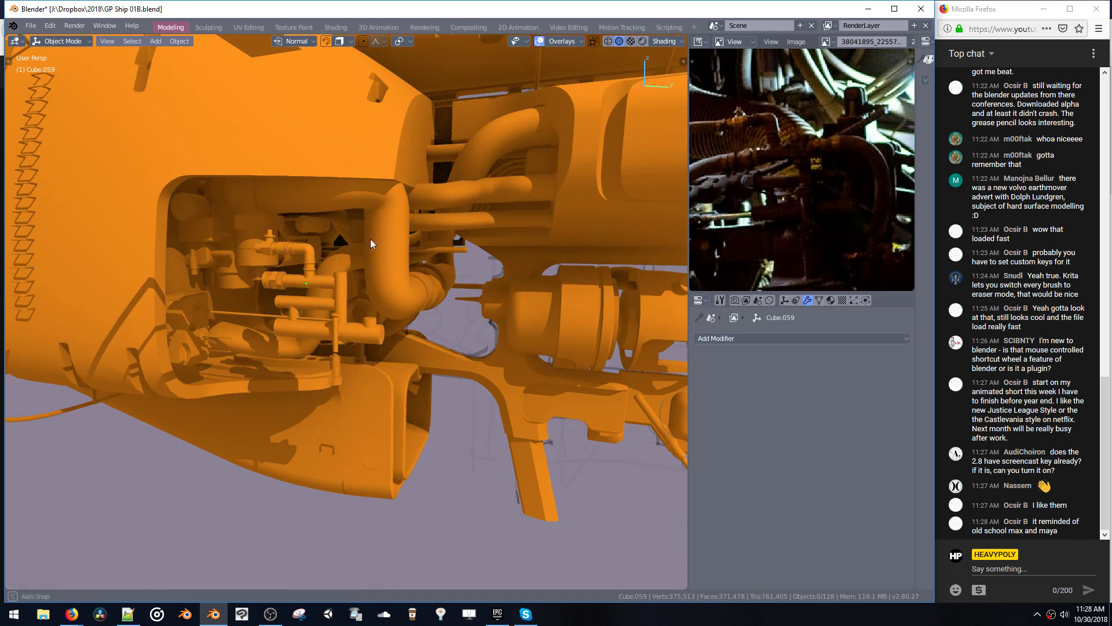
- Move the pipe assembly along the global X axis within the ship's side opening
middle_click_drag(370, 239, 331, 294)
left_click(348, 291)
key("g")
key("x")
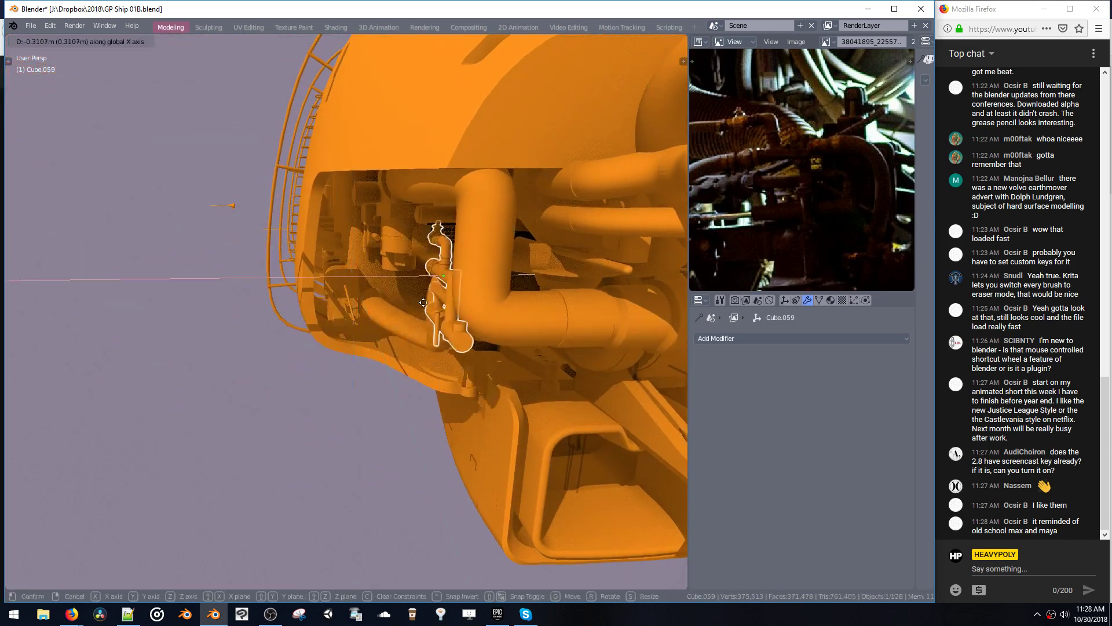
left_click(397, 305)
middle_click_drag(396, 304, 457, 290)
key("KP_Decimal")
middle_click_drag(357, 282, 386, 308)
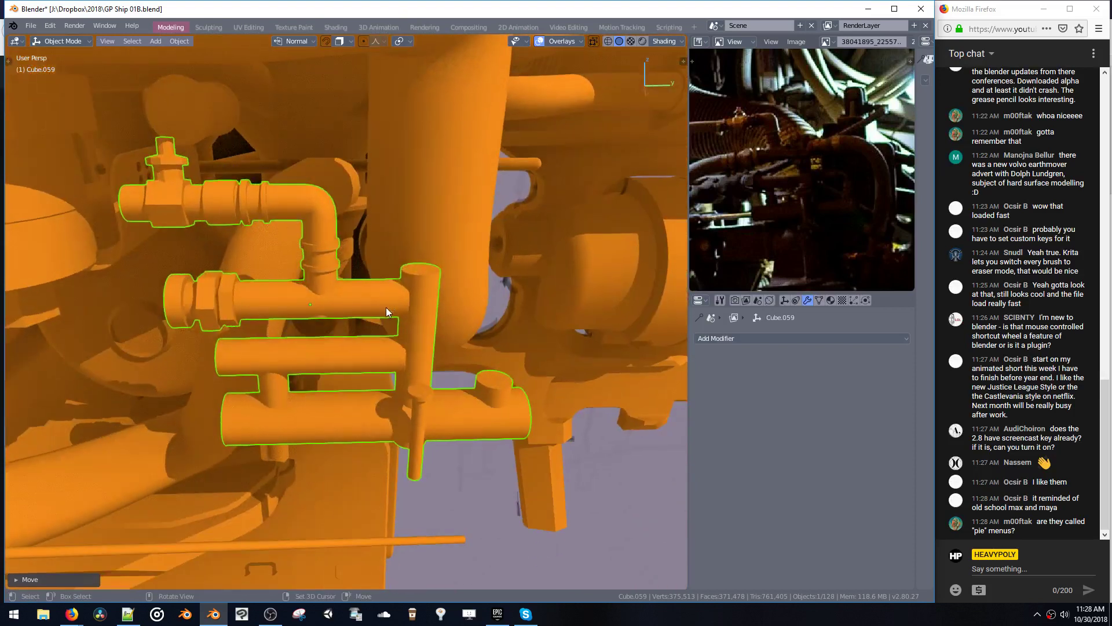
- In Edit Mode, lower the top face of the vertical pipe slightly along Z
key("Tab")
key("KP_Decimal")
scroll(434, 364, "down", 7)
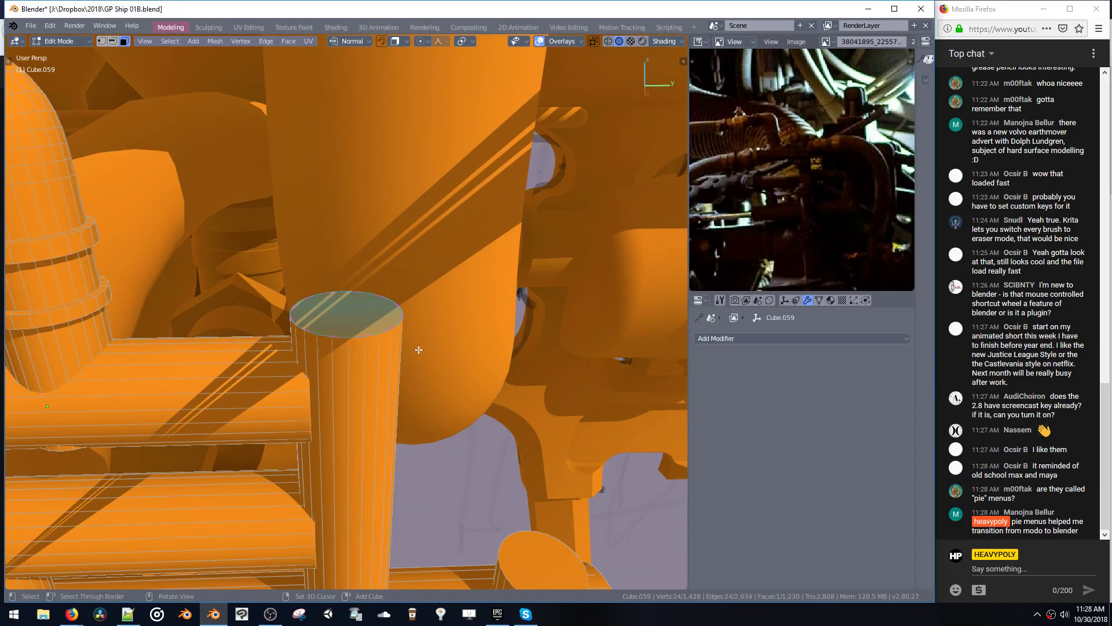
middle_click_drag(419, 350, 354, 342)
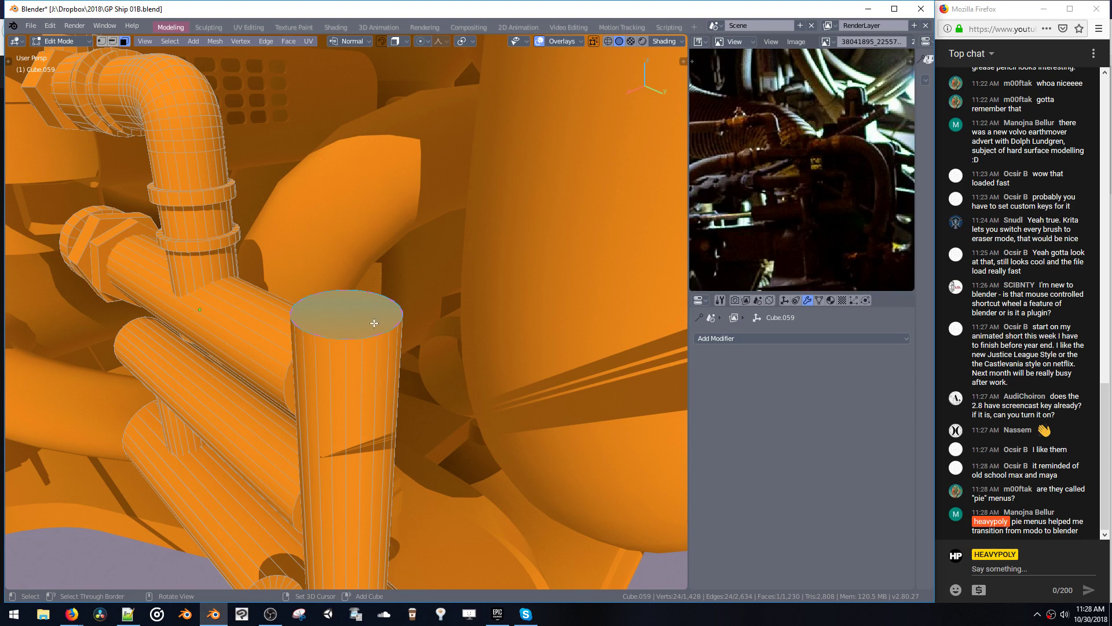
middle_click_drag(370, 322, 383, 312)
middle_click_drag(383, 313, 380, 420, "ctrl")
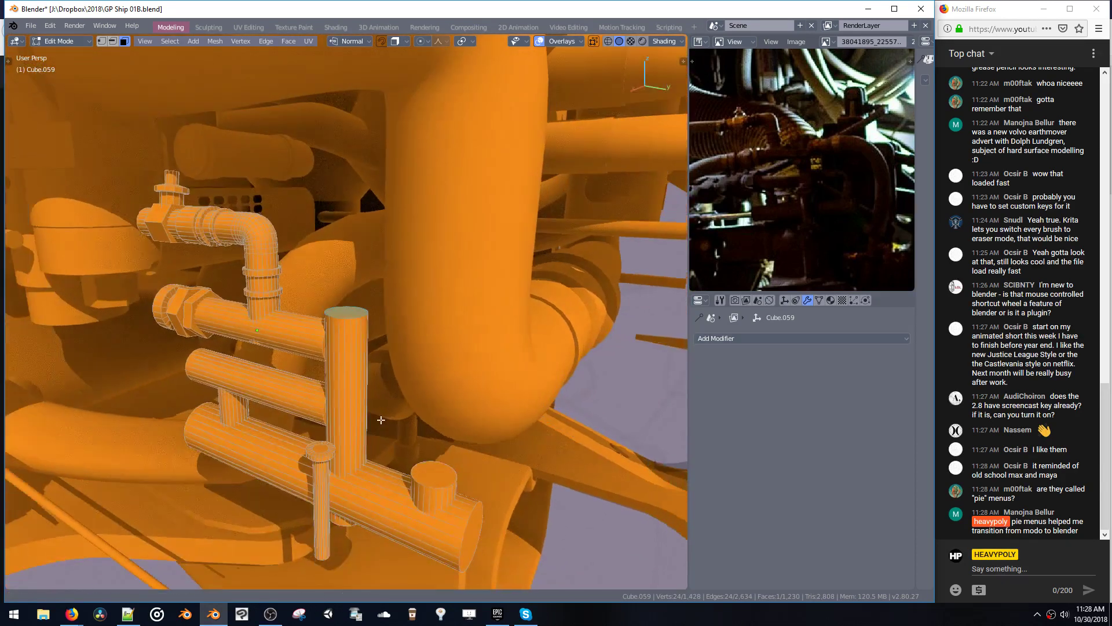
key("g")
key("z")
left_click(377, 377)
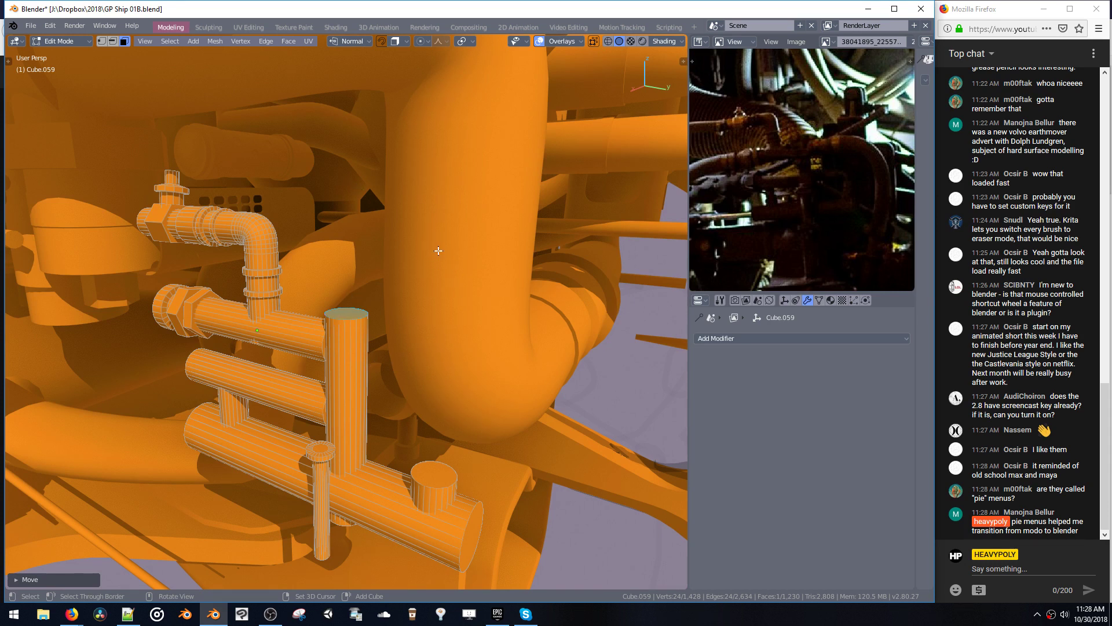
- Show the primitives available to add and the selection modes while editing the pipe mesh
key("shift+a")
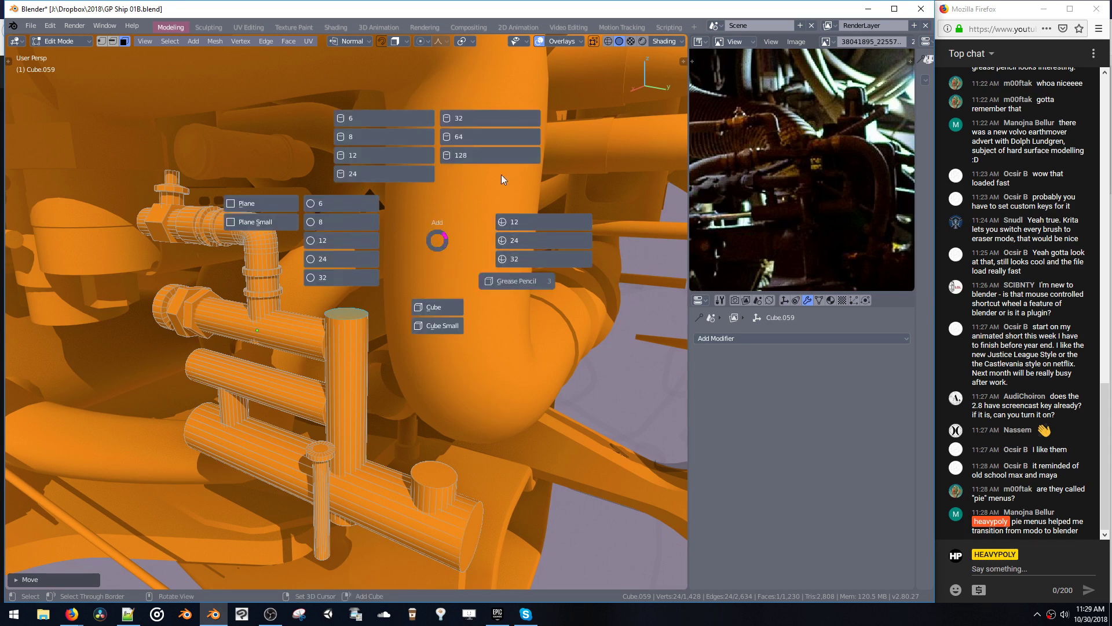
left_click(439, 238)
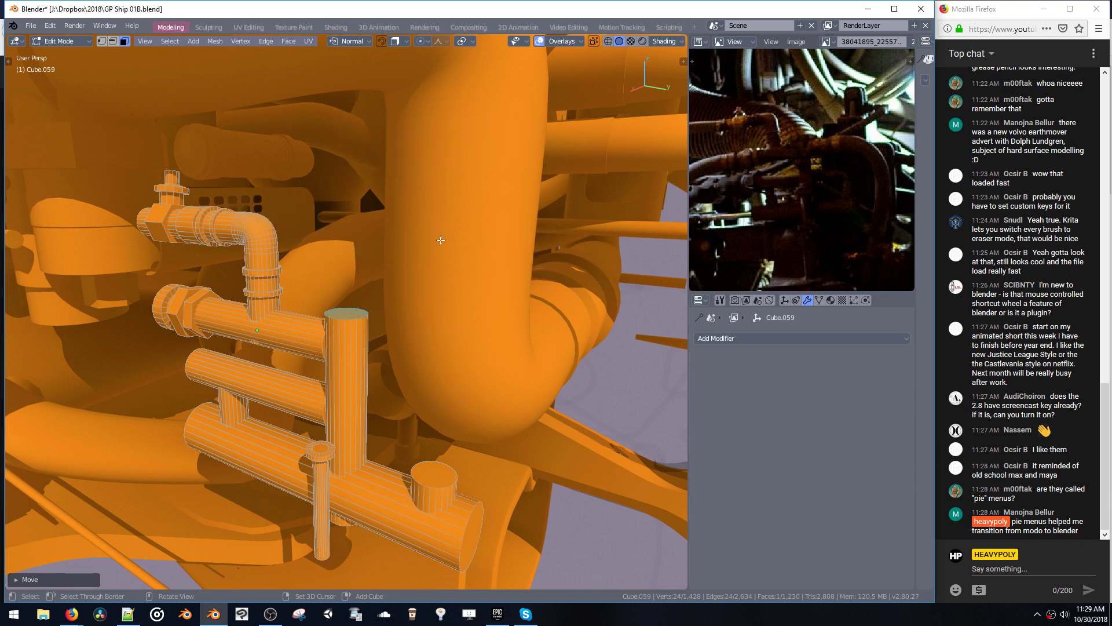
key("ctrl+space")
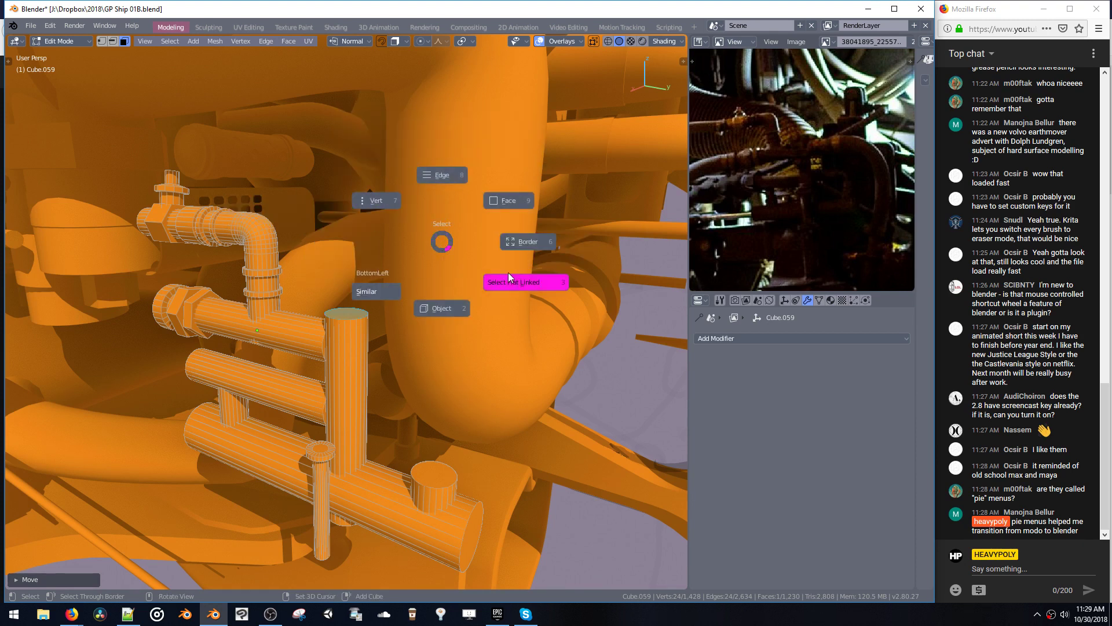
left_click(439, 242)
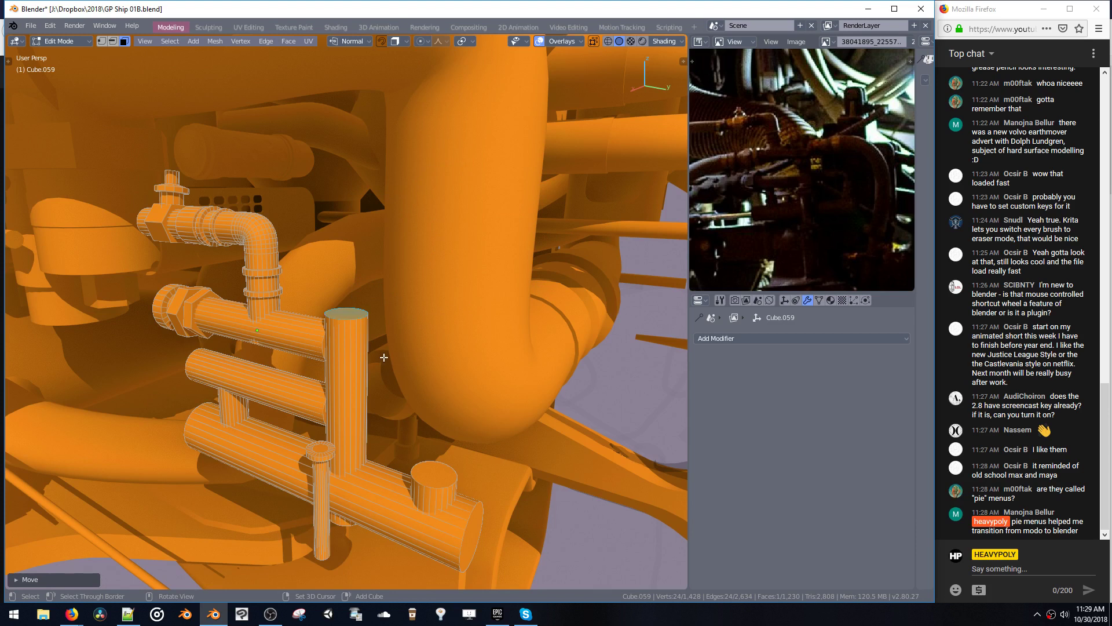
middle_click_drag(381, 298, 389, 291)
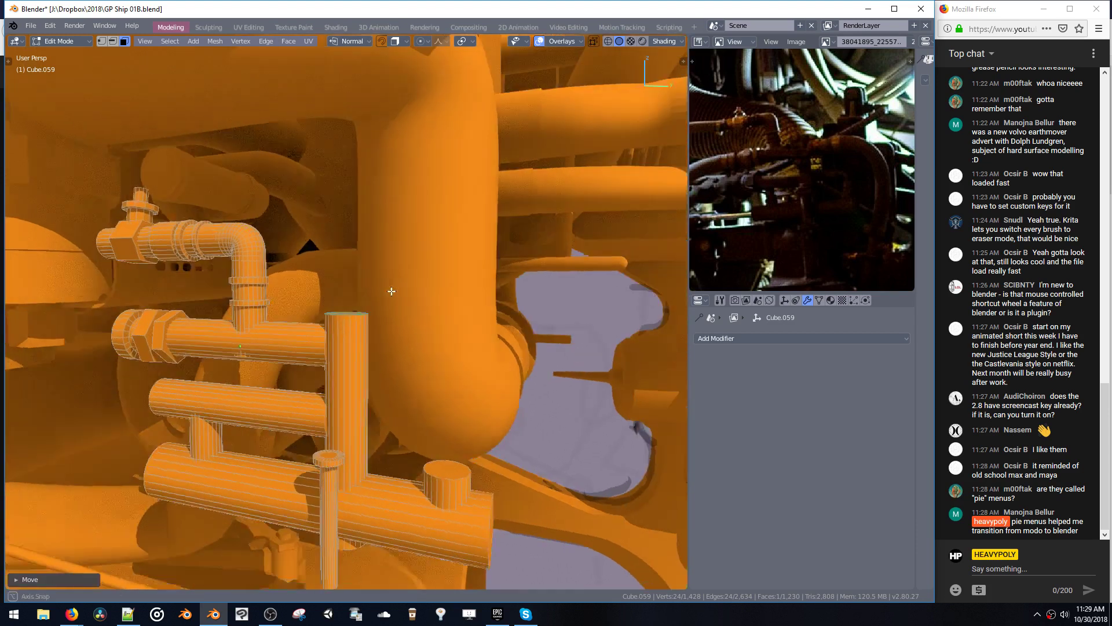
- Return the pipe assembly to Object Mode and show its available mode choices
key("space")
mouse_move(359, 328)
middle_mouse_down()
mouse_move(386, 316)
mouse_move(345, 356)
middle_mouse_up()
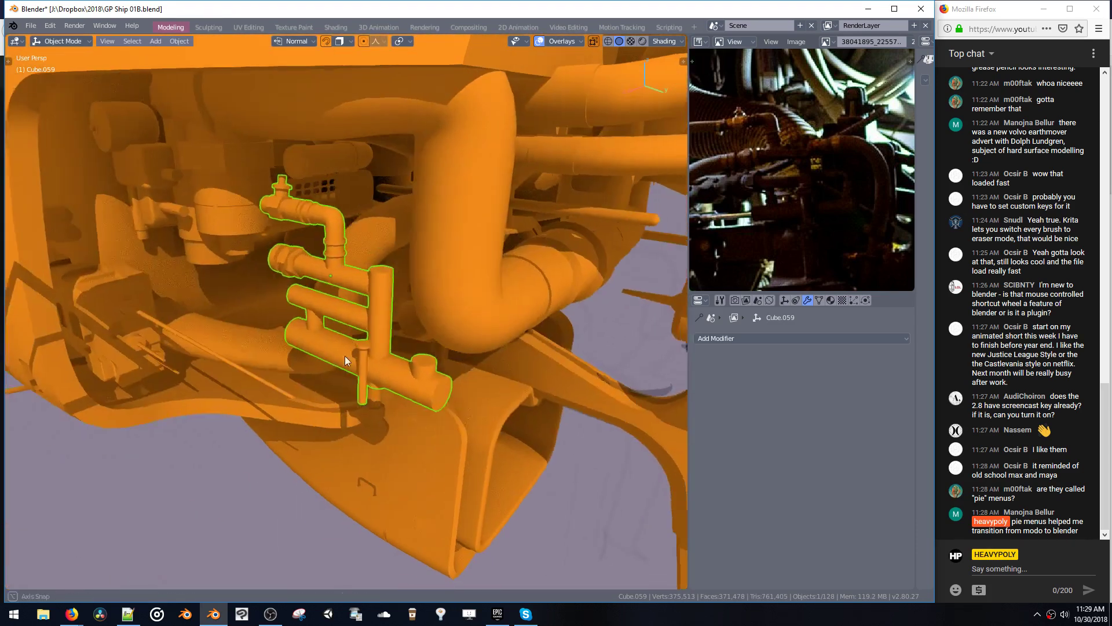
key("space")
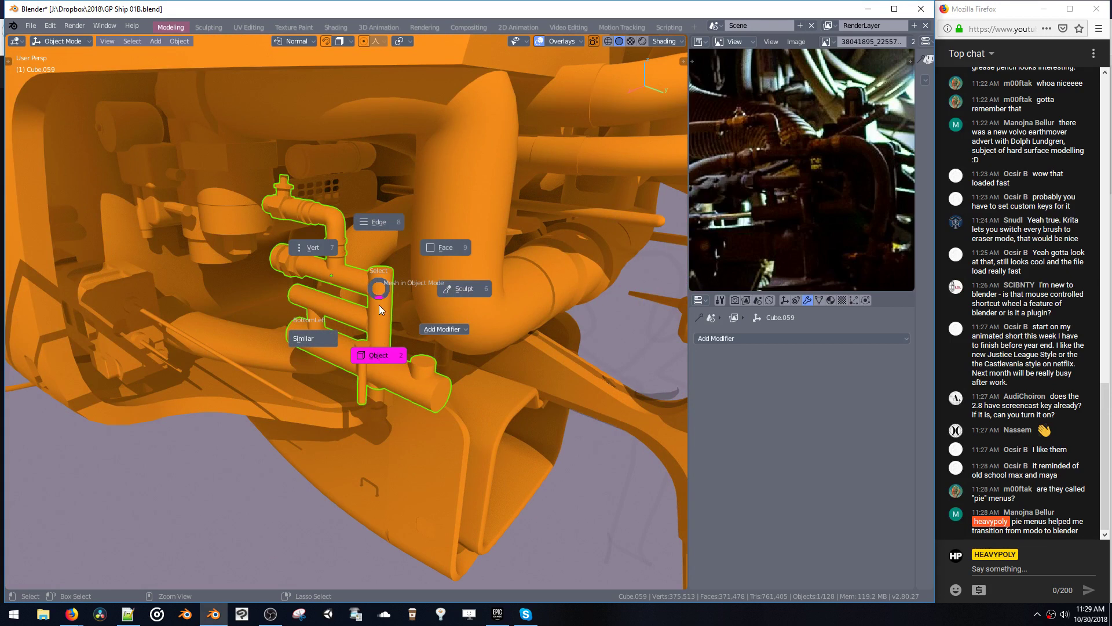
left_click(377, 355)
key("space")
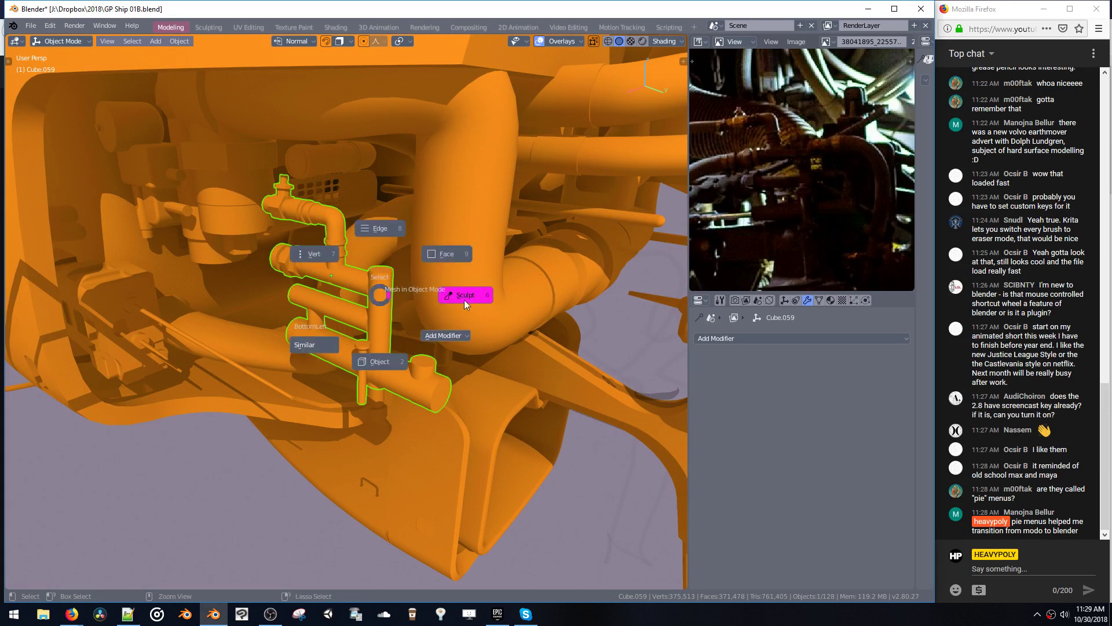
left_click(374, 360)
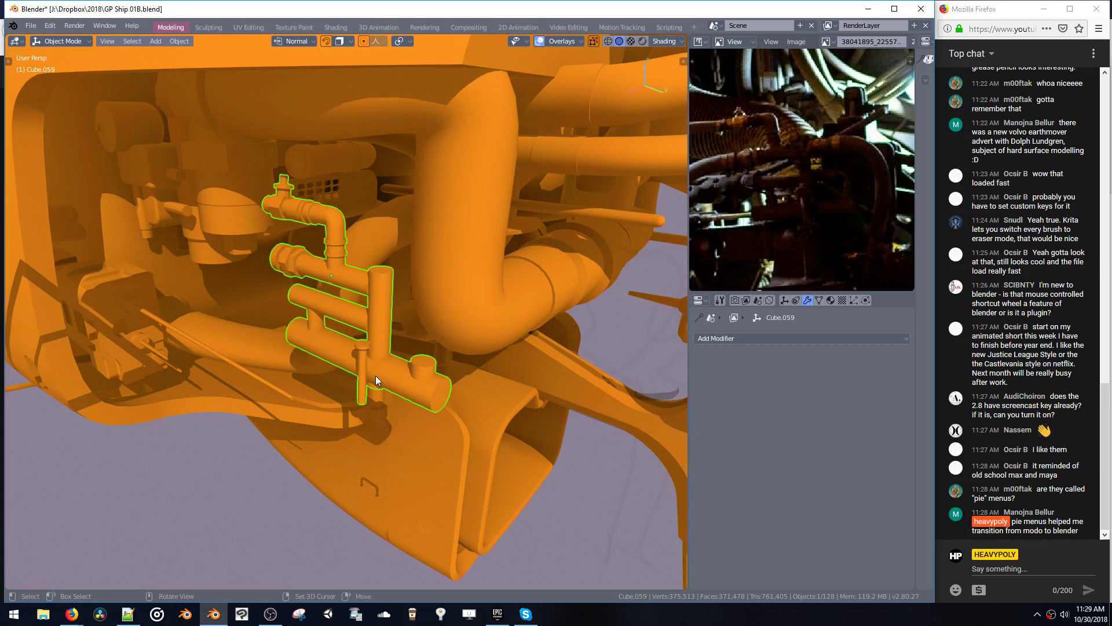
- Duplicate the pipe assembly and move the copy outside the hull, below the large elbow pipe
middle_click_drag(277, 331, 188, 347)
key("shift+d")
left_click_drag(5, 347, 1, 346)
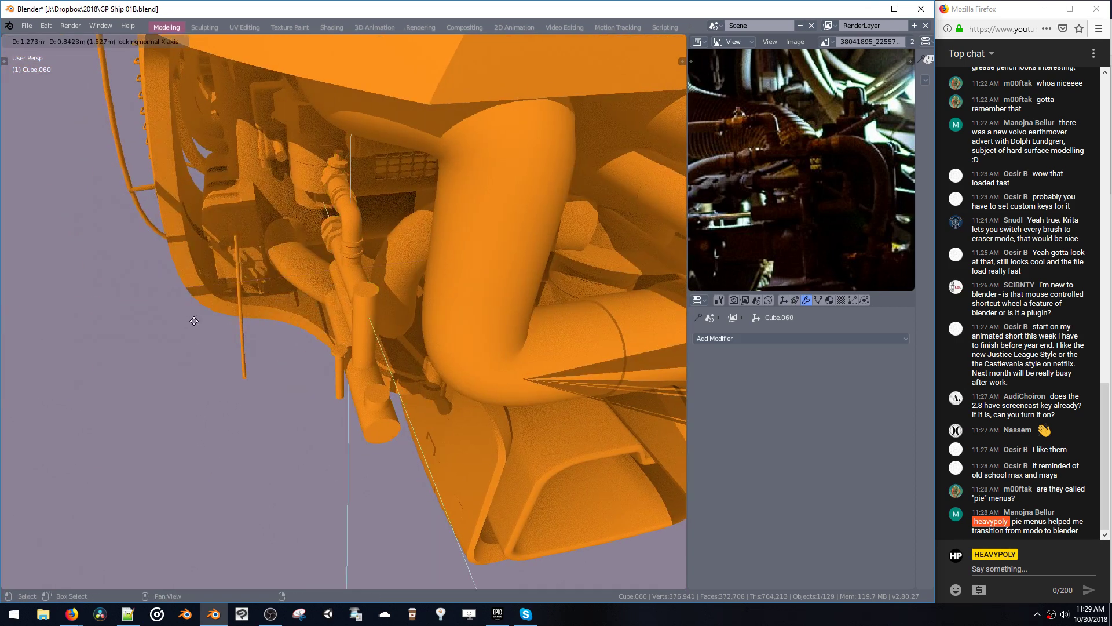
left_click(169, 342)
key("g")
left_click(312, 377)
middle_click_drag(312, 377, 329, 304, "shift")
key("g")
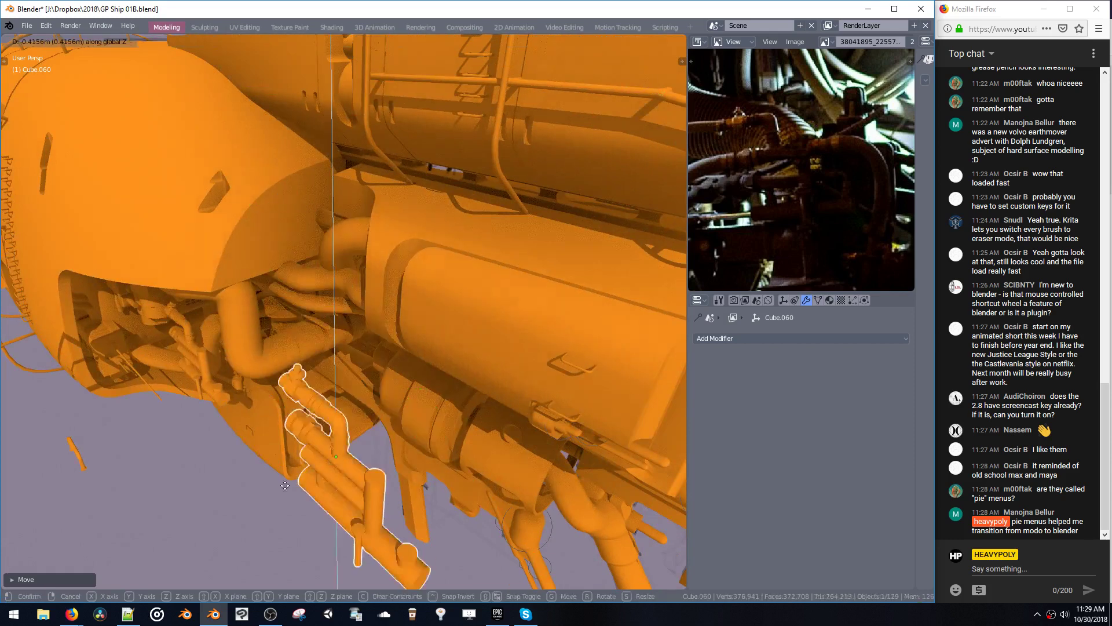
left_click(308, 462)
- Save the ship file with the duplicated pipe assembly in place
middle_click_drag(307, 462, 306, 273, "shift")
middle_click_drag(306, 272, 312, 362, "ctrl")
key("ctrl+space")
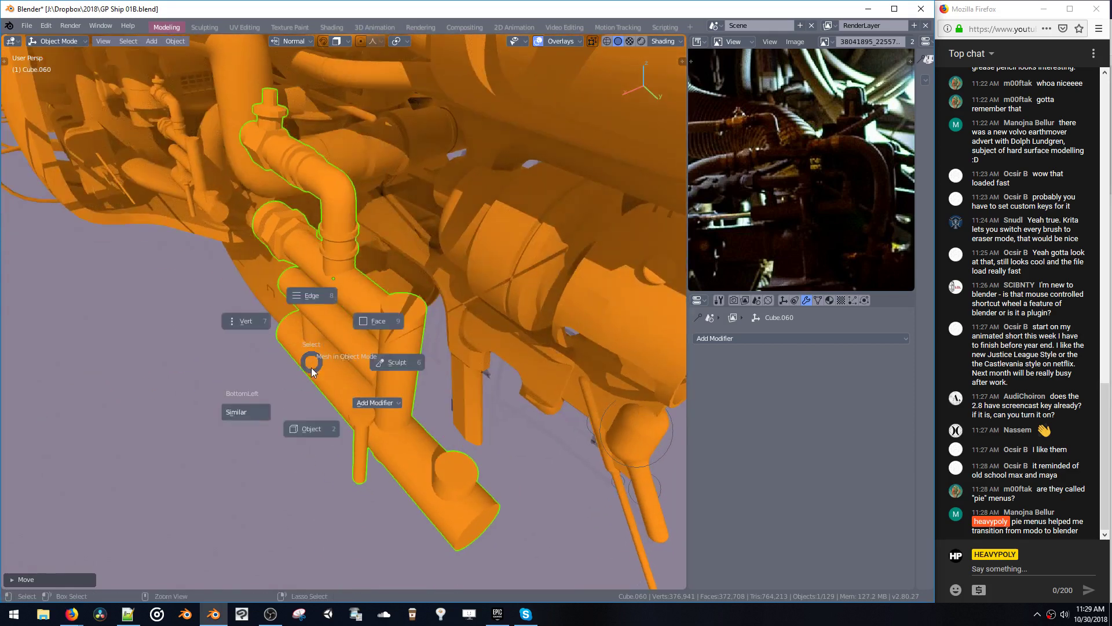
key("ctrl+s")
left_click(402, 367)
- Try Sculpt Mode on the duplicated pipe assembly, return to Object Mode and delete the duplicate
key("space")
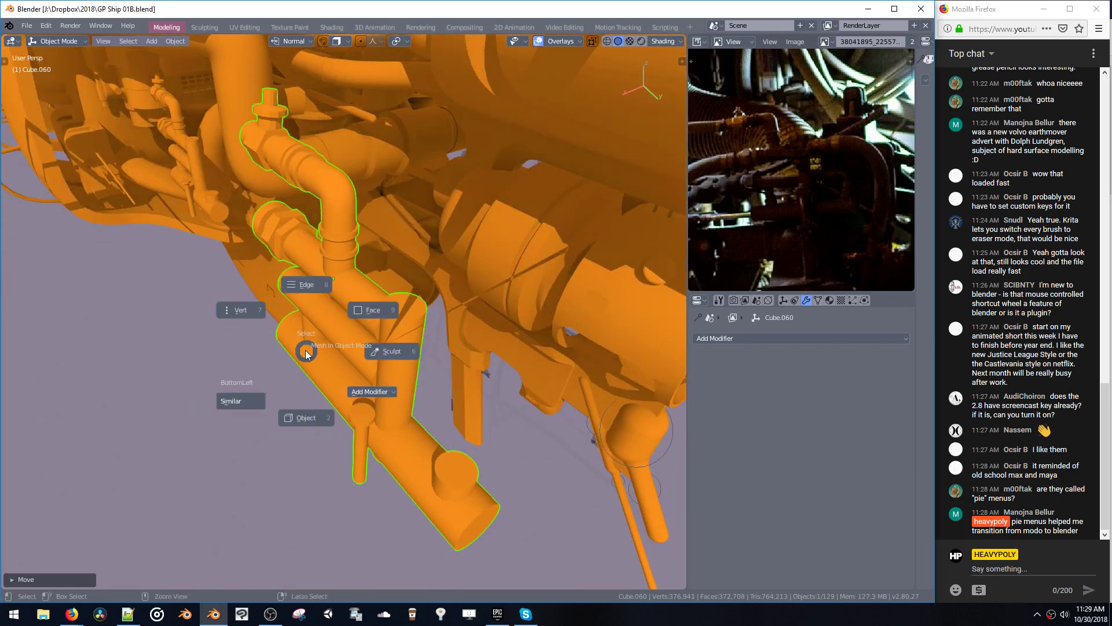
left_click(380, 352)
middle_click_drag(395, 343, 356, 316)
key("space")
key("space")
left_click(357, 382)
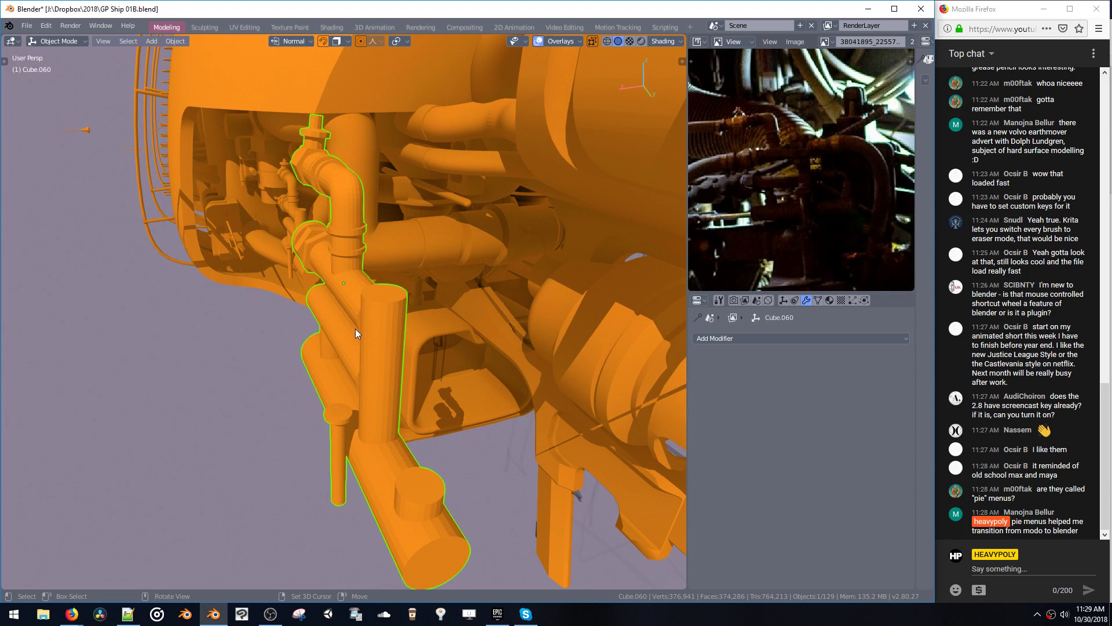
mouse_move(355, 329)
middle_mouse_down()
mouse_move(373, 319)
mouse_move(364, 317)
middle_mouse_up()
key("Delete")
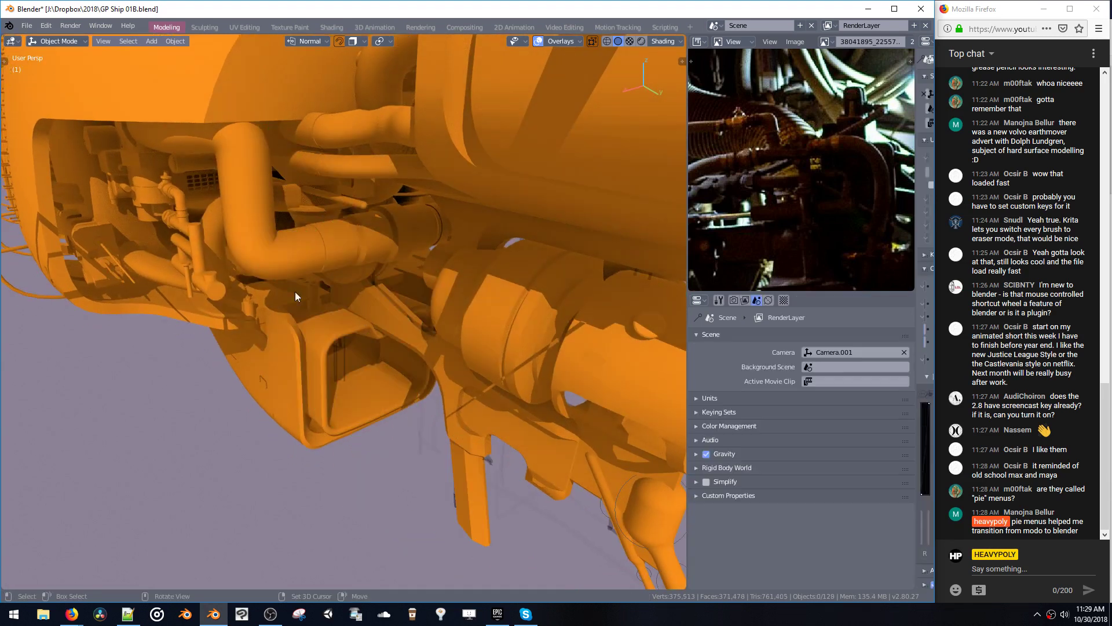
- Add a Grease Pencil object while editing the original pipe assembly, and reselect the assembly in Object Mode
left_click(220, 294)
key("Tab")
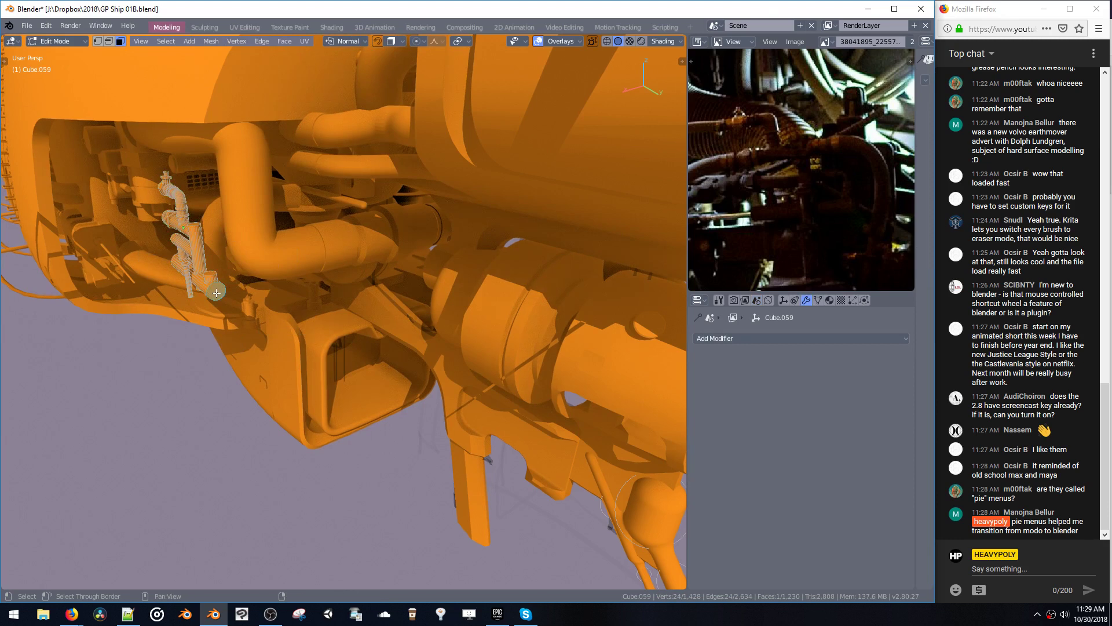
key("a")
left_click(277, 326)
key("space")
left_click(276, 282)
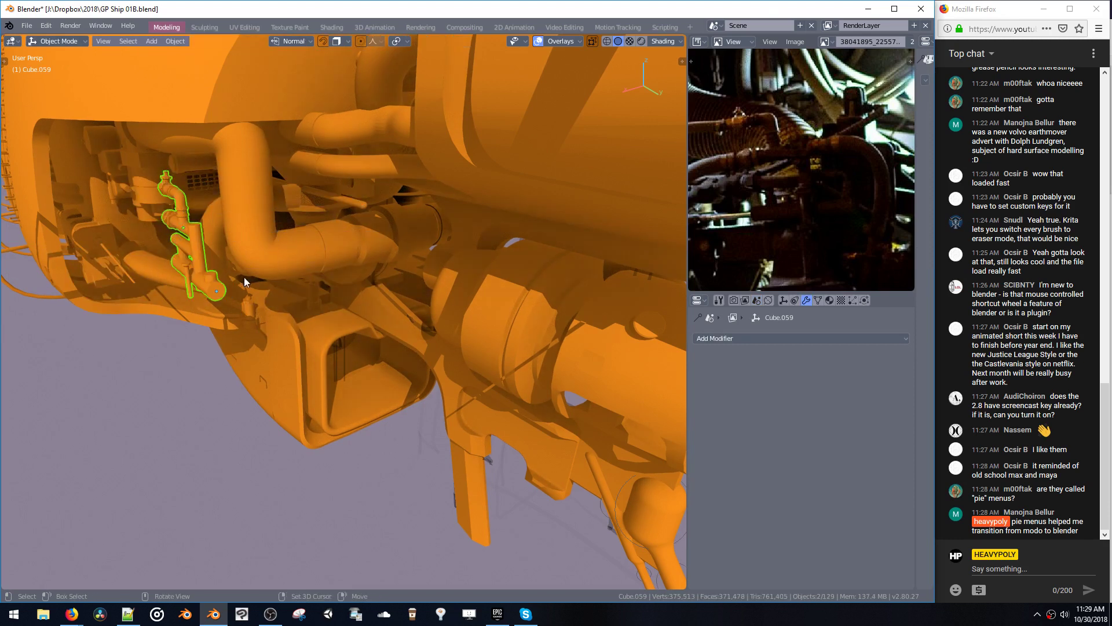
left_click(216, 291)
left_click(217, 292)
- Switch the Properties editor to the Outliner and select the GPencil object
key("ctrl+Tab")
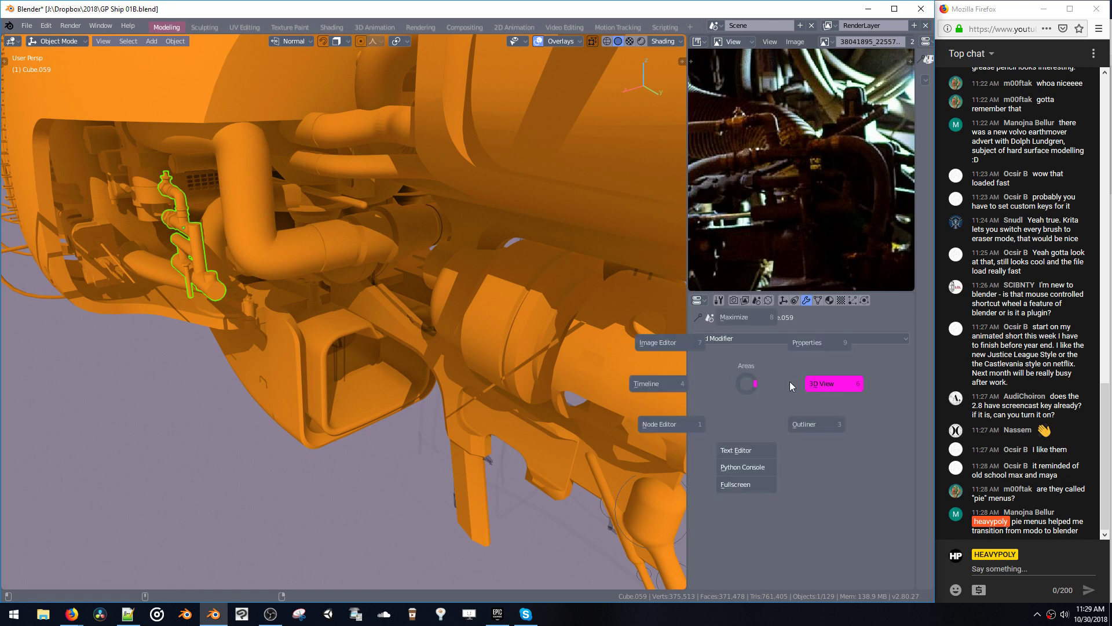
left_click(796, 425)
left_click(739, 458)
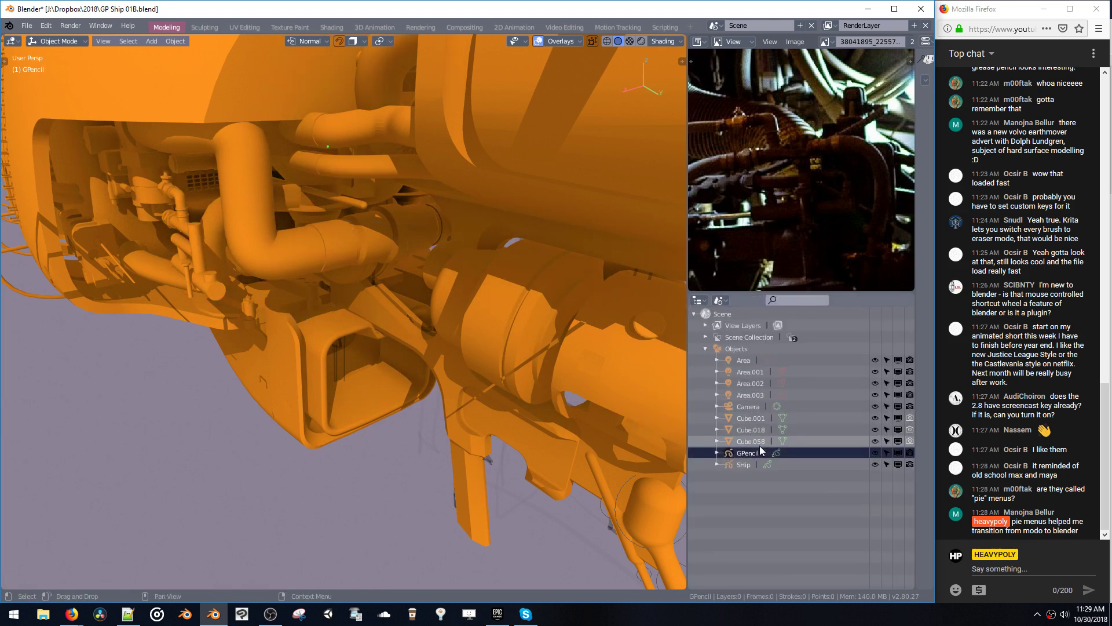
right_click(743, 459)
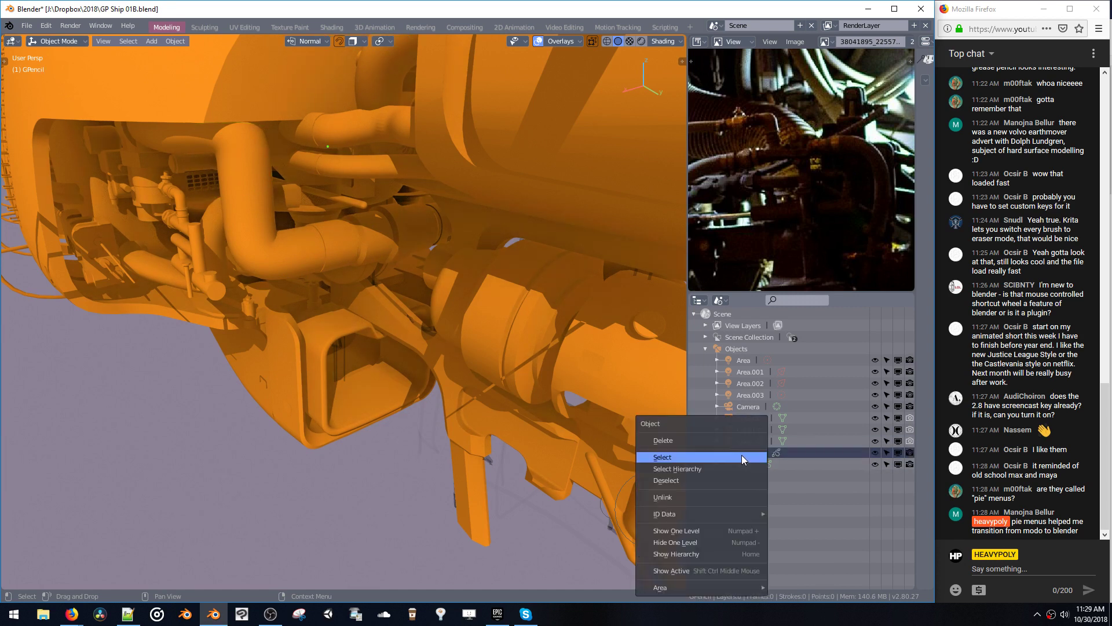
left_click(738, 458)
right_click(735, 456)
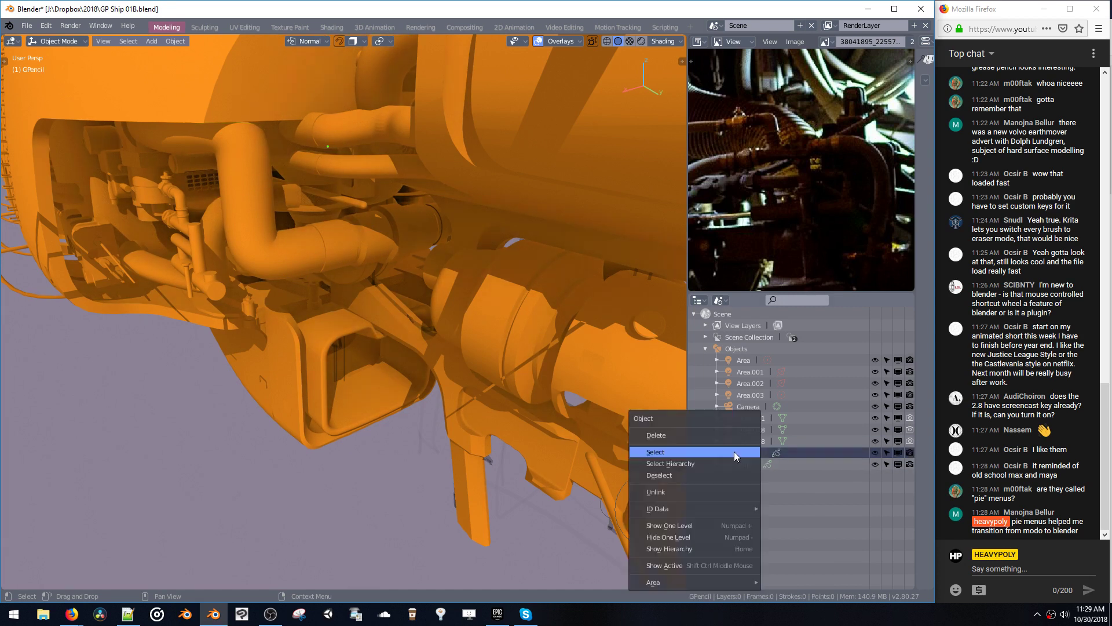
left_click(729, 451)
- Put the GPencil object into Draw mode and show its draw, edit and sculpt mode choices
key("space")
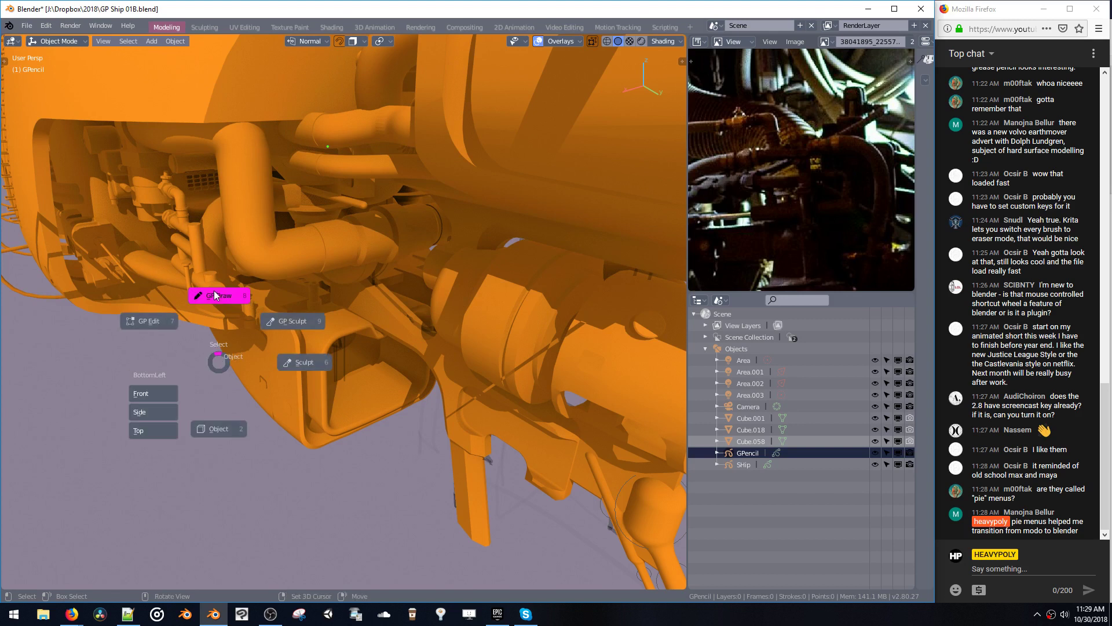
left_click(217, 303)
middle_click_drag(217, 325, 275, 296)
key("space")
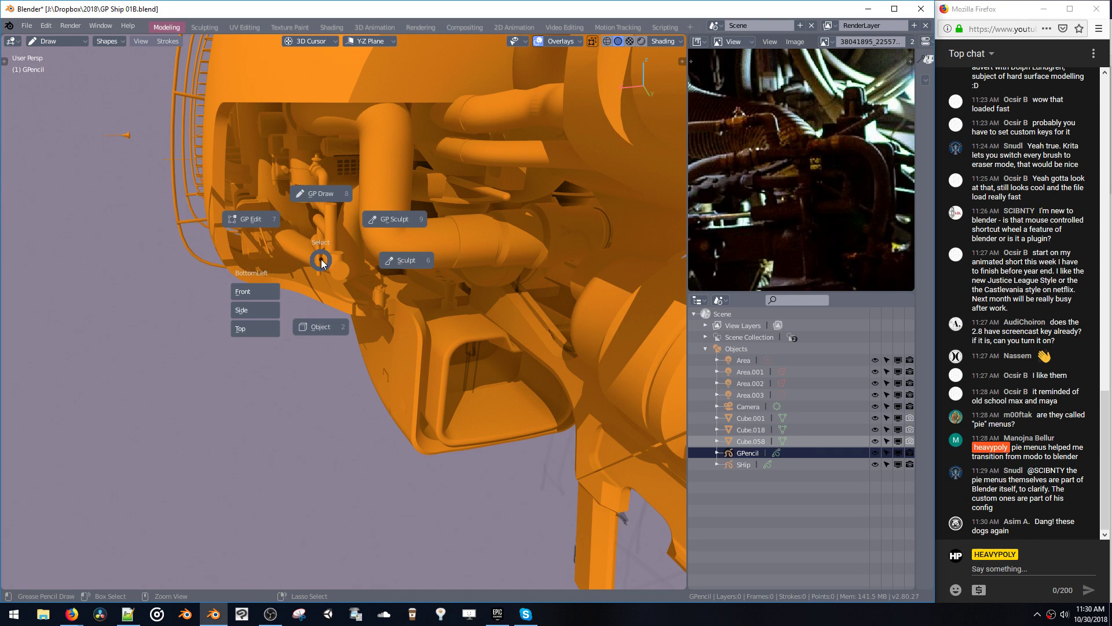
key("Escape")
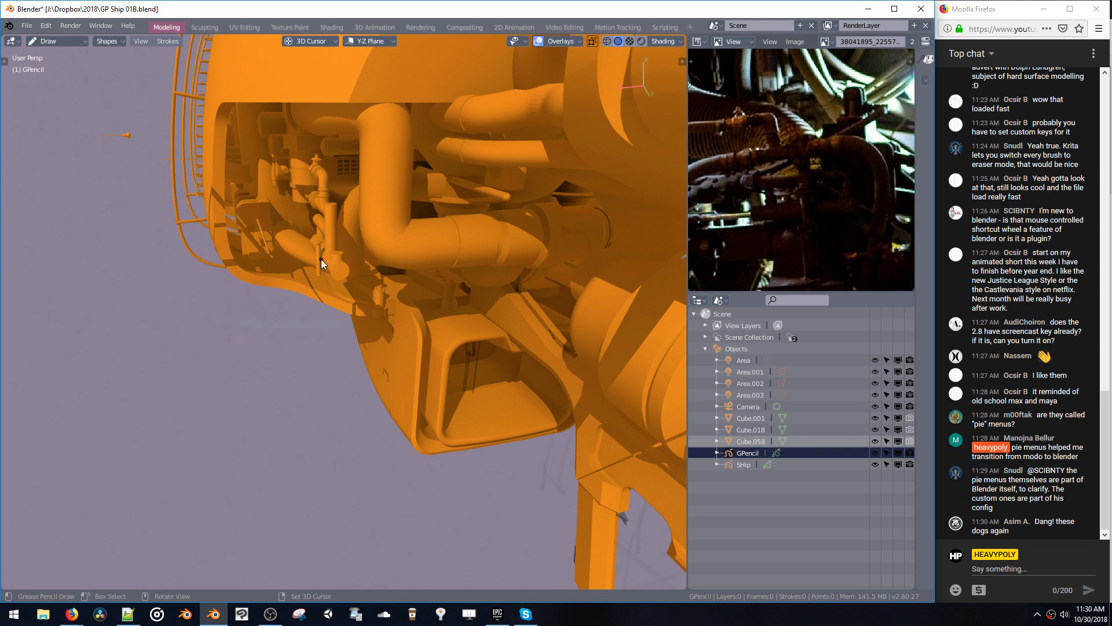
key("space")
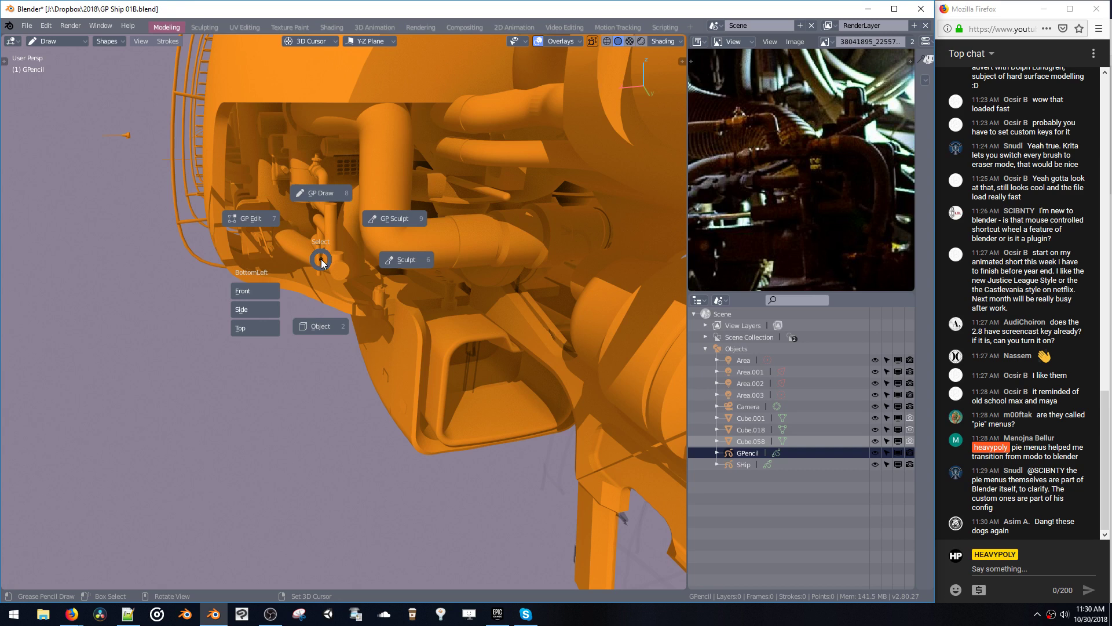
left_click(323, 261)
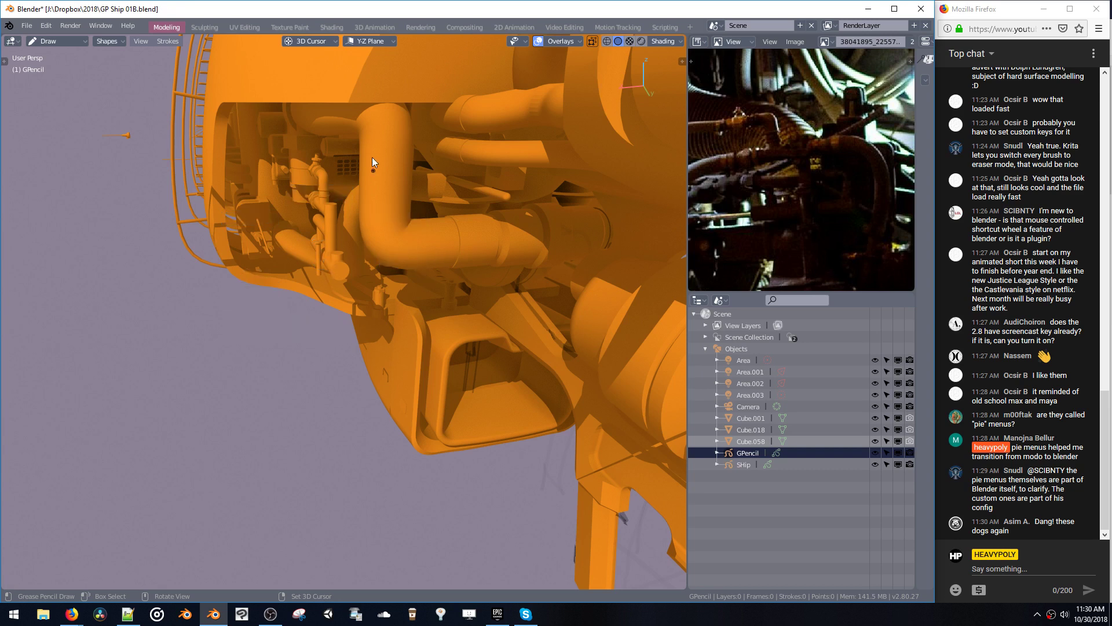
- Sketch looping test strokes in the empty space below the hull, undo the last one and delete the GPencil object
mouse_move(226, 268)
left_mouse_down()
mouse_move(211, 304)
mouse_move(308, 427)
mouse_move(283, 404)
left_mouse_up()
middle_click_drag(282, 401, 337, 365)
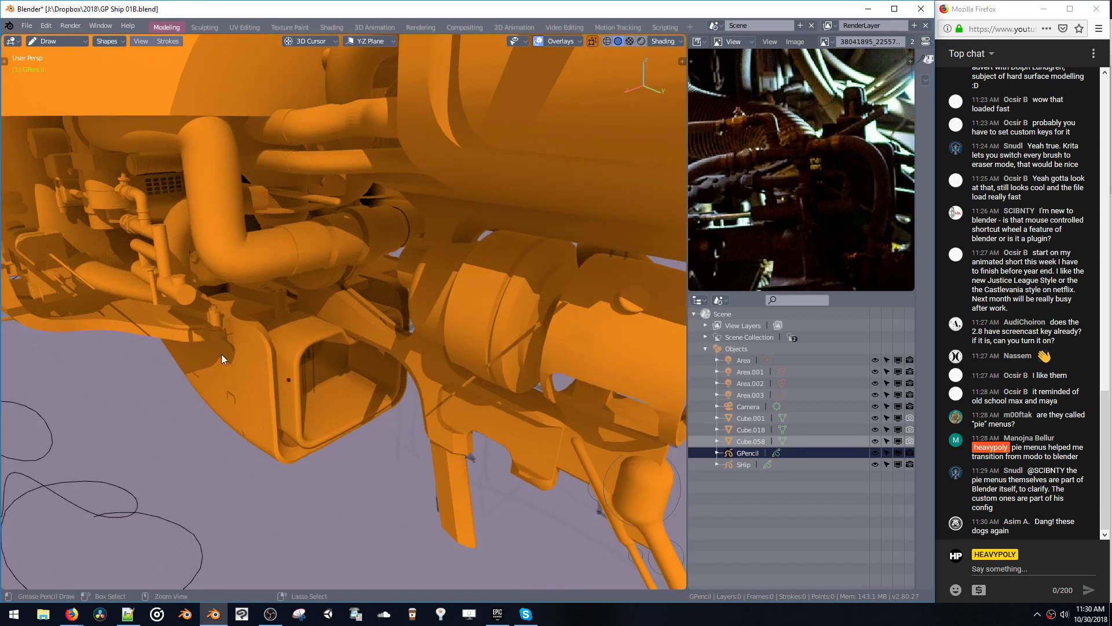
key("ctrl+z")
middle_click_drag(279, 331, 267, 334)
key("space")
key("Delete")
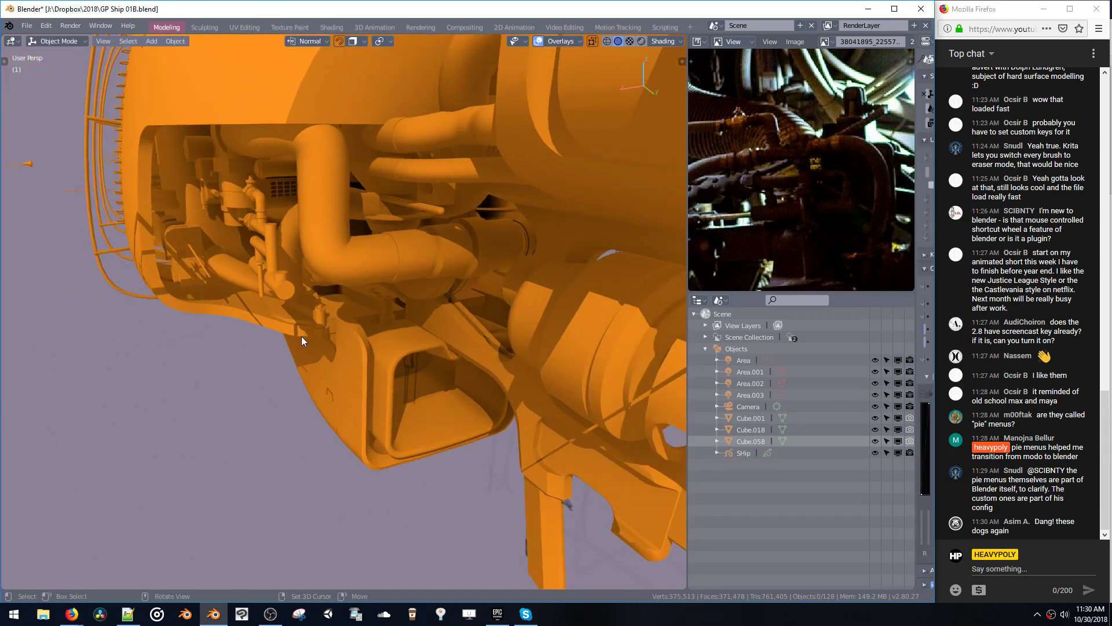
- Select the small pipe assembly inside the hull opening and put it into Edit Mode
left_click(314, 286)
left_click(311, 296)
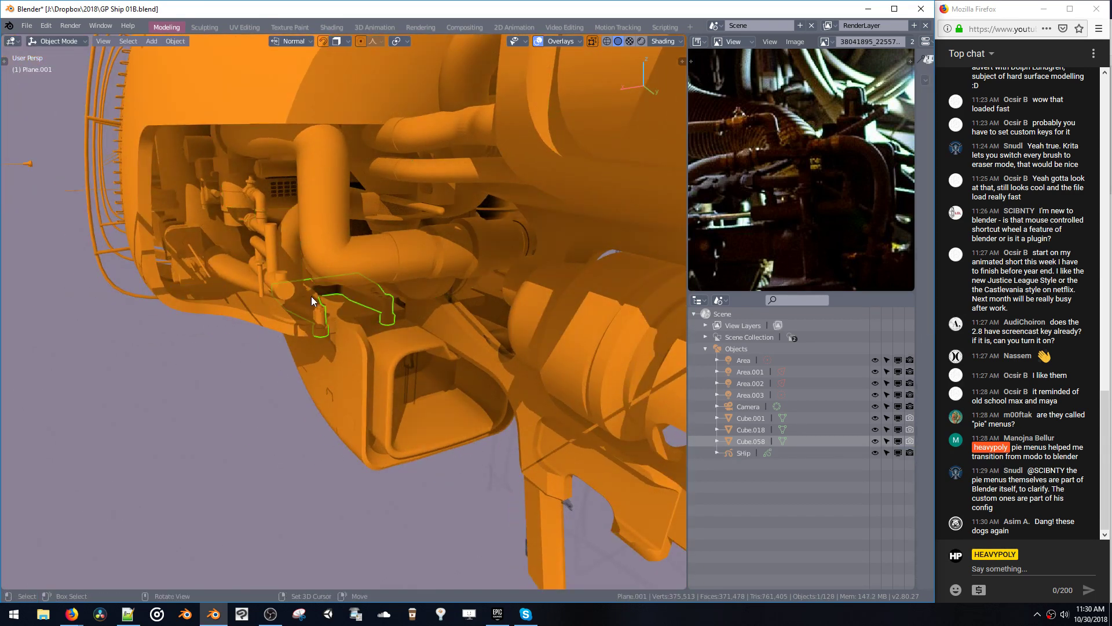
left_click(313, 297)
left_click(188, 270)
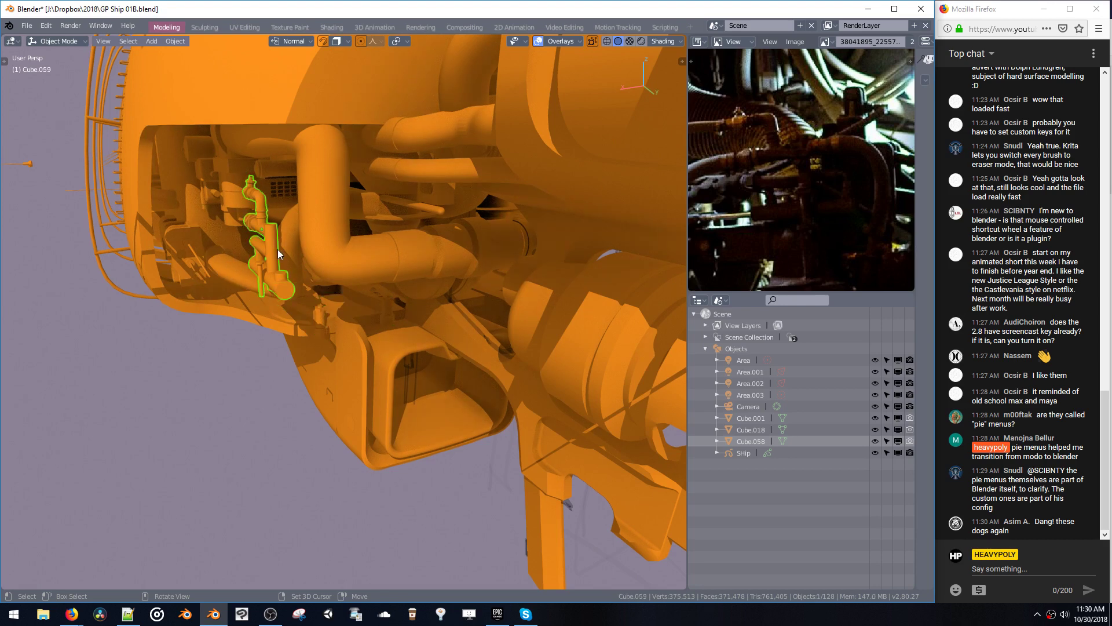
key("KP_Decimal")
middle_click_drag(281, 259, 308, 335)
key("Tab")
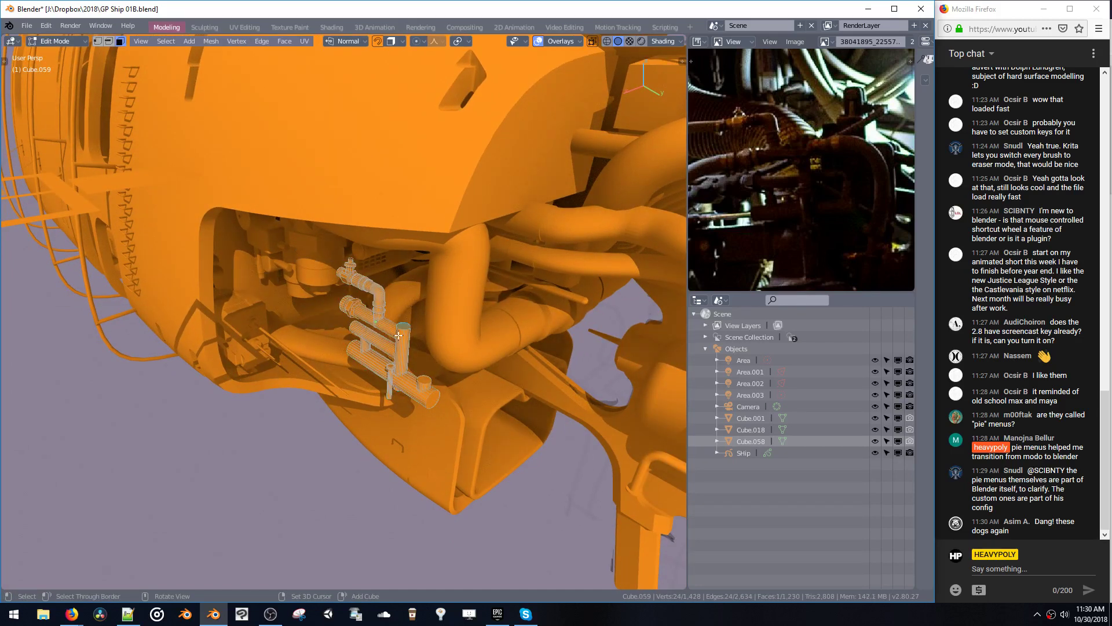
- Duplicate the vertical pipe's top cap into a separate short cylinder and rotate it to lie horizontally
key("shift+d")
left_click(433, 341)
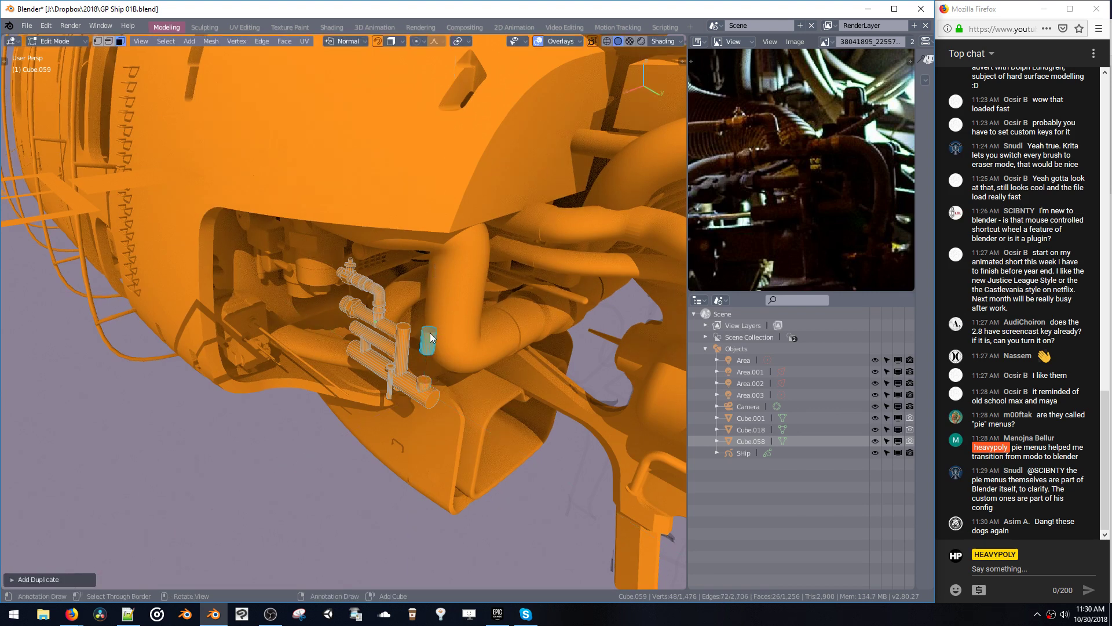
key("ctrl+alt+r")
left_click(502, 398)
key("KP_Decimal")
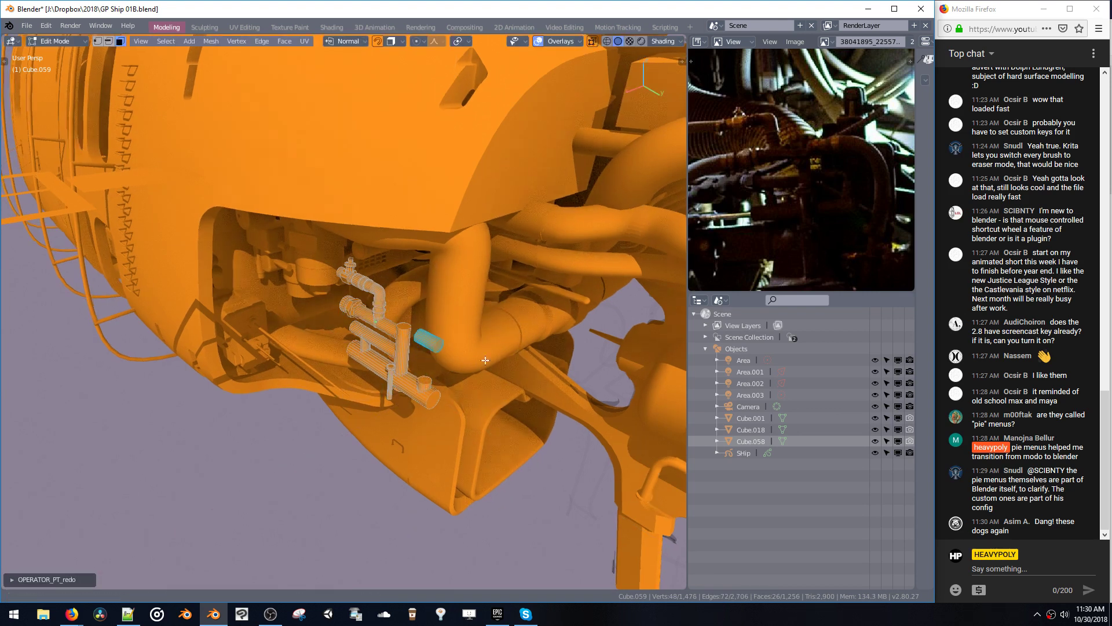
- Move the short cylinder along Y to the top of the vertical pipe and adjust its end face along Y
scroll(398, 326, "down", 8)
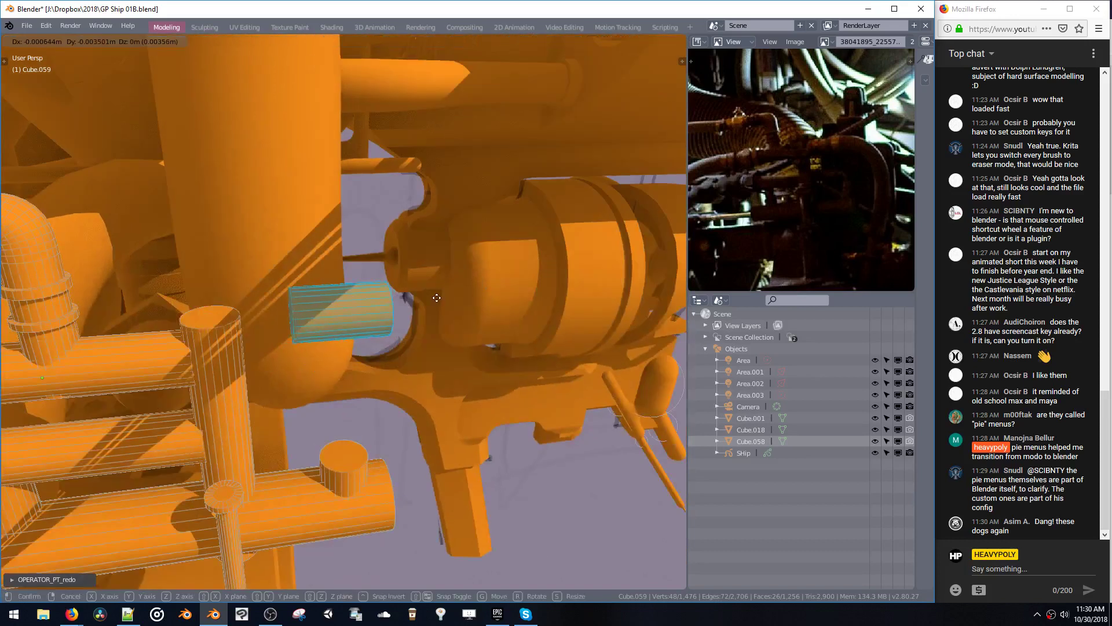
key("g")
key("y")
left_click(355, 297)
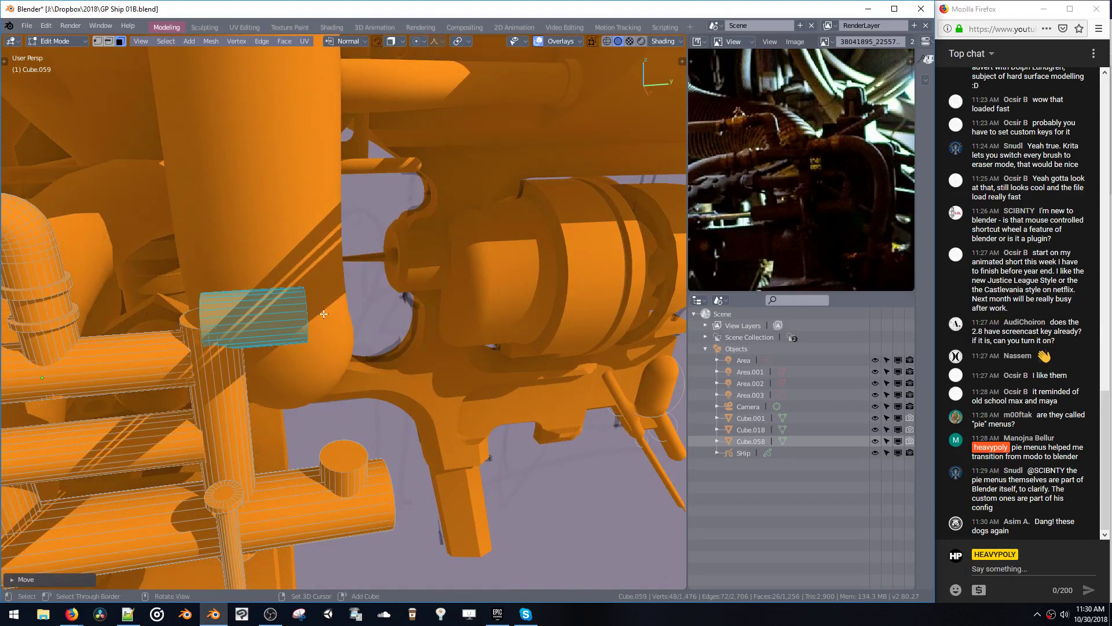
middle_click_drag(323, 314, 284, 293)
left_click(297, 311)
key("g")
key("y")
left_click(300, 324)
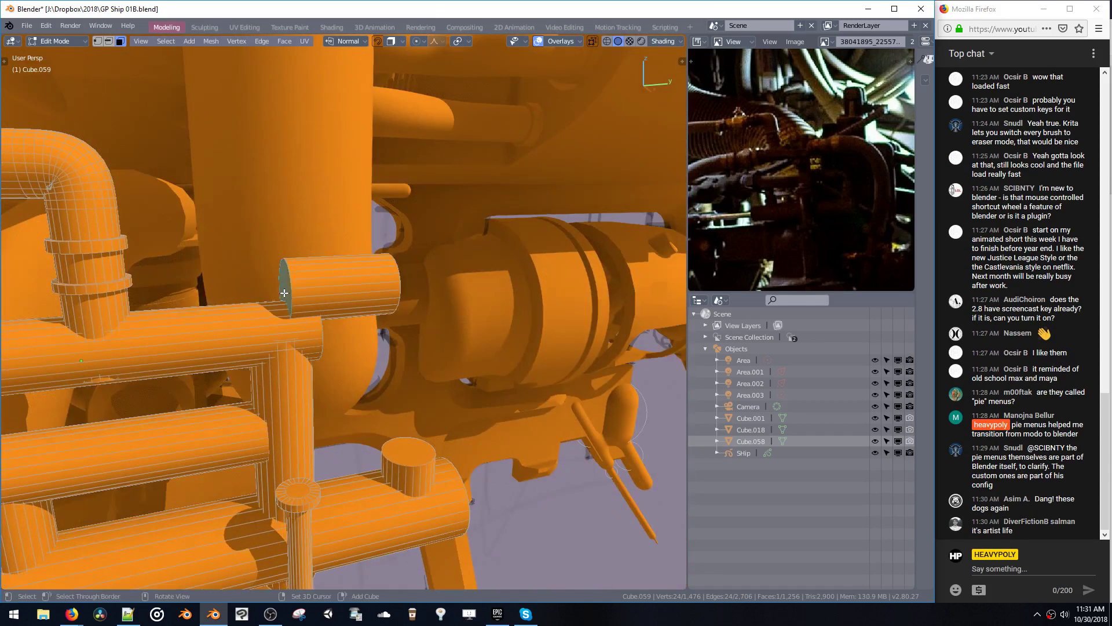
- Scale the whole short cylinder up and shift it along the Y axis beside the upper horizontal pipe
double_click(333, 298)
key("s")
left_click(355, 333)
key("g")
key("y")
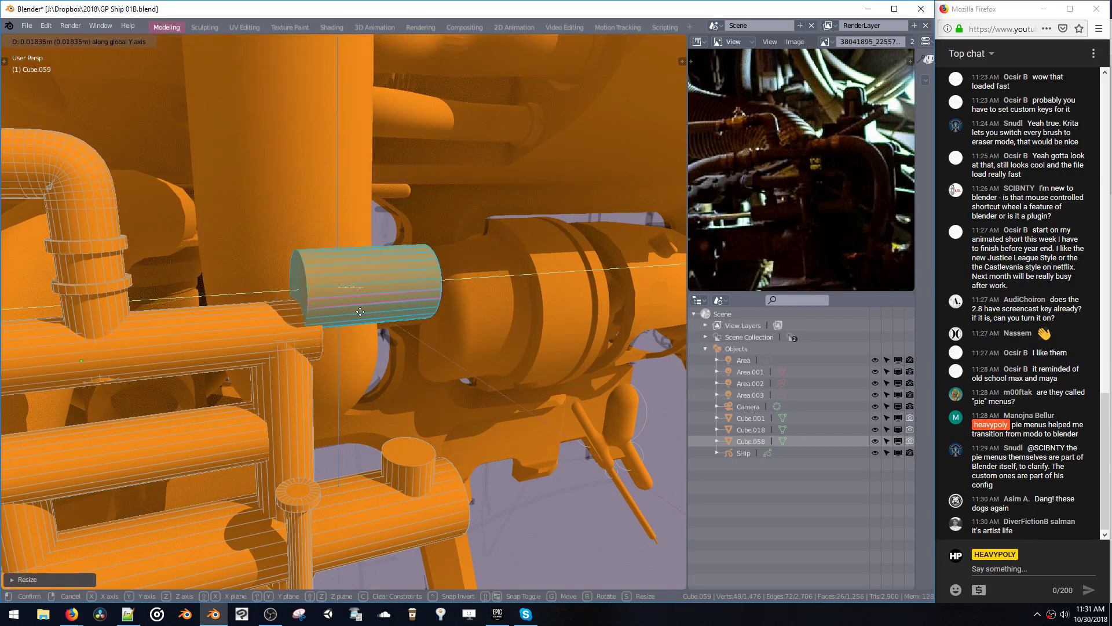
left_click(355, 314)
- Bevel the cylinder's inner end with multiple segments into a rounded dome
left_click(294, 283)
key("ctrl+b")
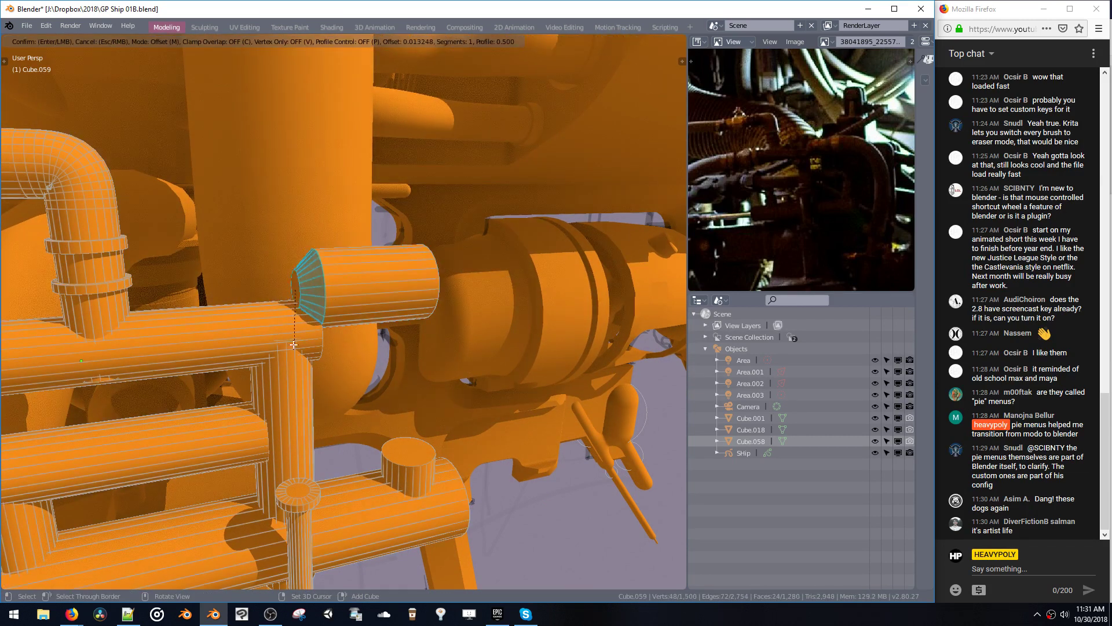
left_click(335, 333)
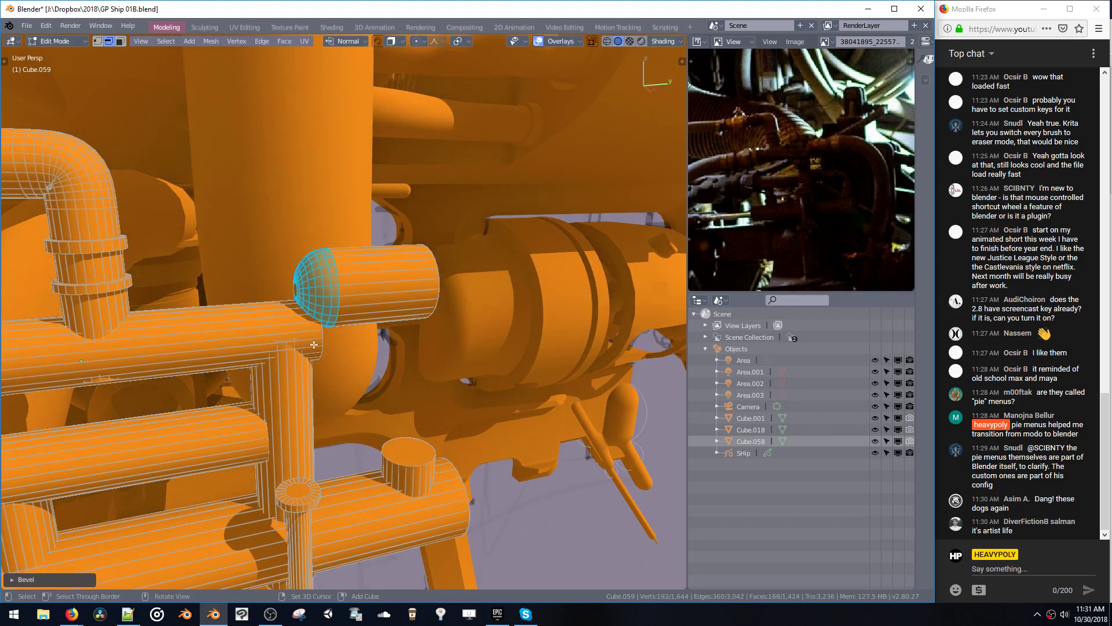
- Move the domed cylinder onto the upper horizontal pipe's end and shorten it by moving its flat end face along Y
key("ctrl+l")
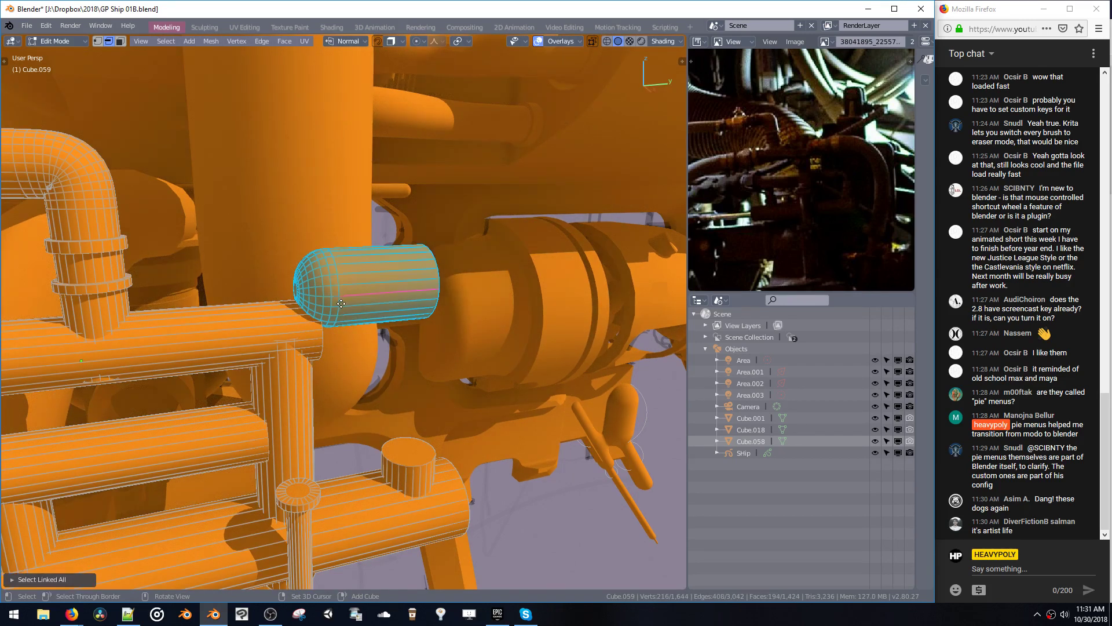
key("g")
left_click(339, 304)
mouse_move(340, 305)
middle_mouse_down()
mouse_move(295, 307)
mouse_move(368, 327)
mouse_move(351, 309)
middle_mouse_up()
left_click(360, 310)
key("space")
left_click(377, 318)
key("g")
key("y")
left_click(331, 308)
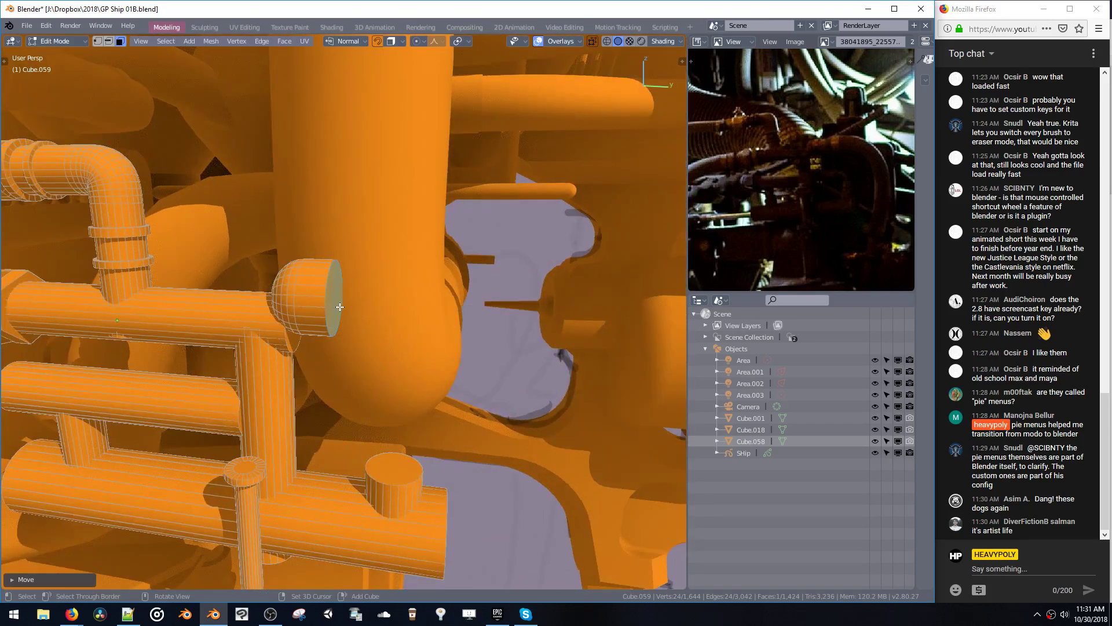
- Extend the domed fitting's flat end along Y, flare it outward and extrude it into a wider collar
scroll(342, 309, "down", 1)
key("g")
key("y")
left_click(372, 313)
key("alt+s")
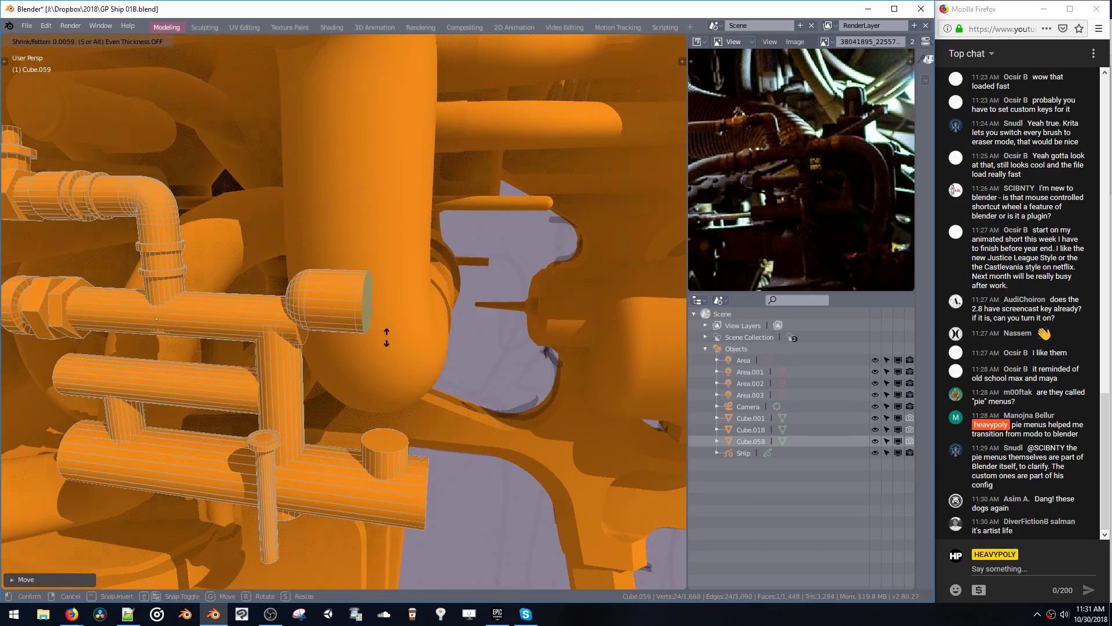
left_click(388, 346)
key("s")
left_click(387, 371)
key("e")
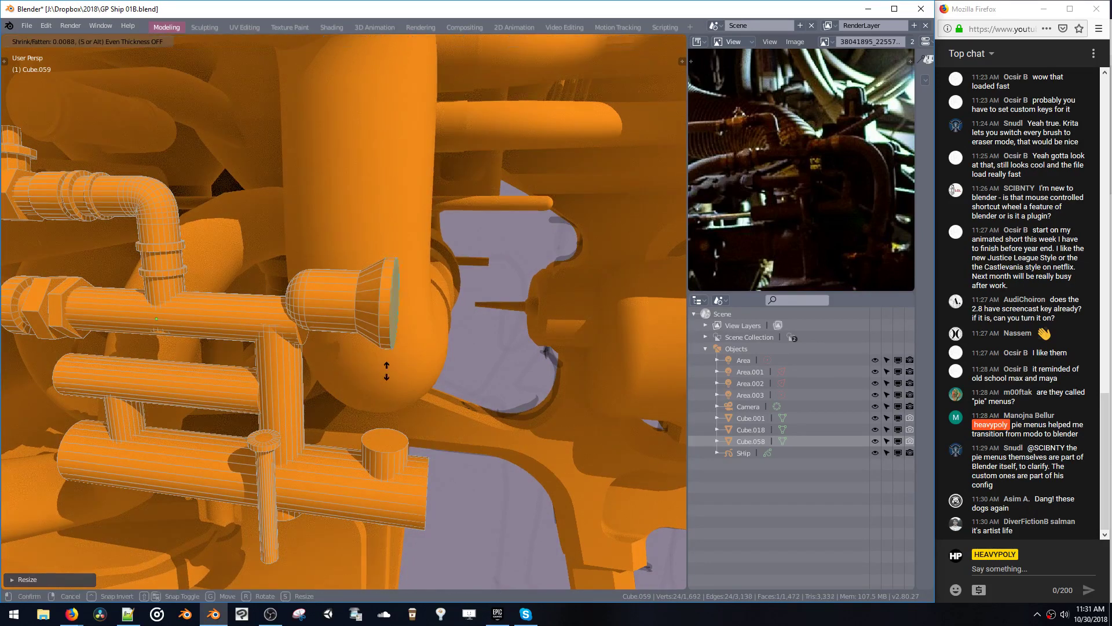
left_click(373, 369)
- Slide the collar's flared edge loop along Y toward the dome and bevel it into a rounded shoulder
key("ctrl+b")
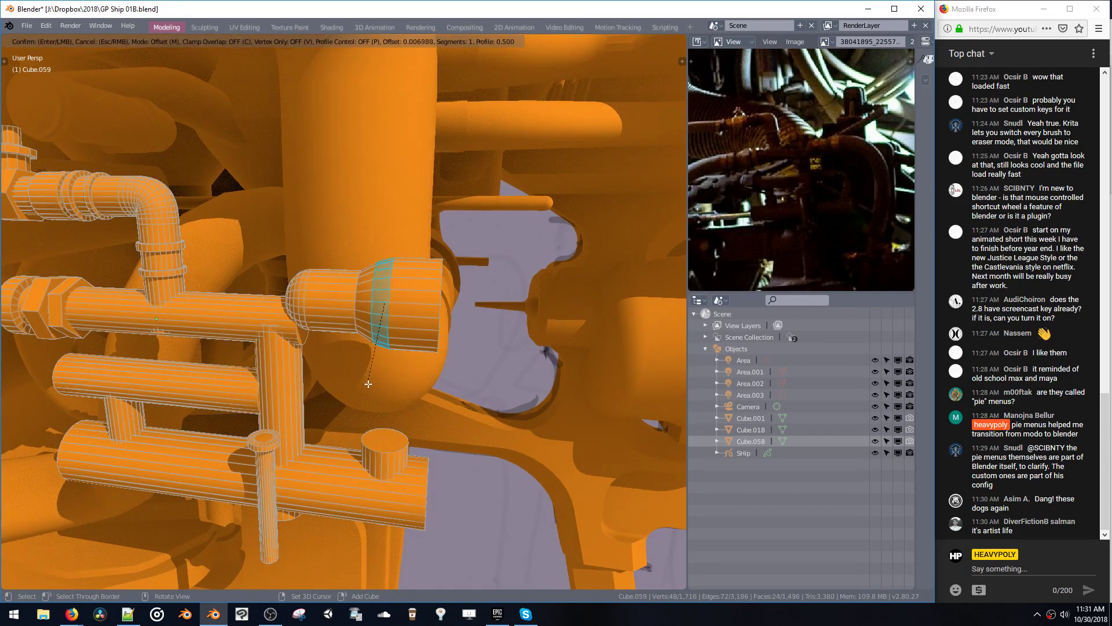
key("Escape")
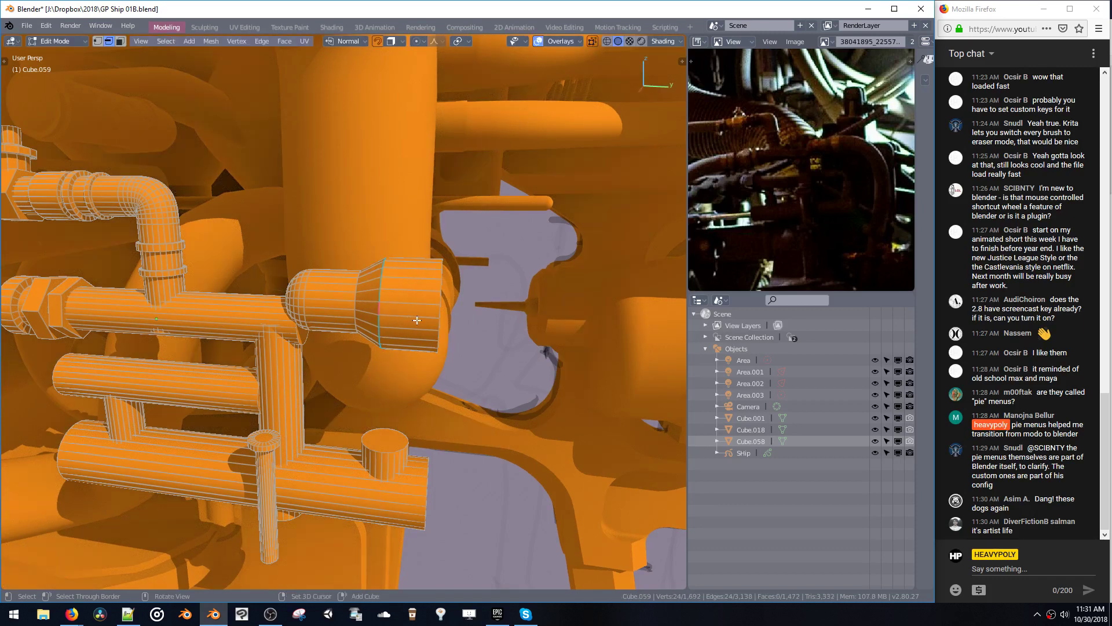
key("g")
key("y")
left_click(399, 313)
middle_click_drag(399, 314, 418, 351)
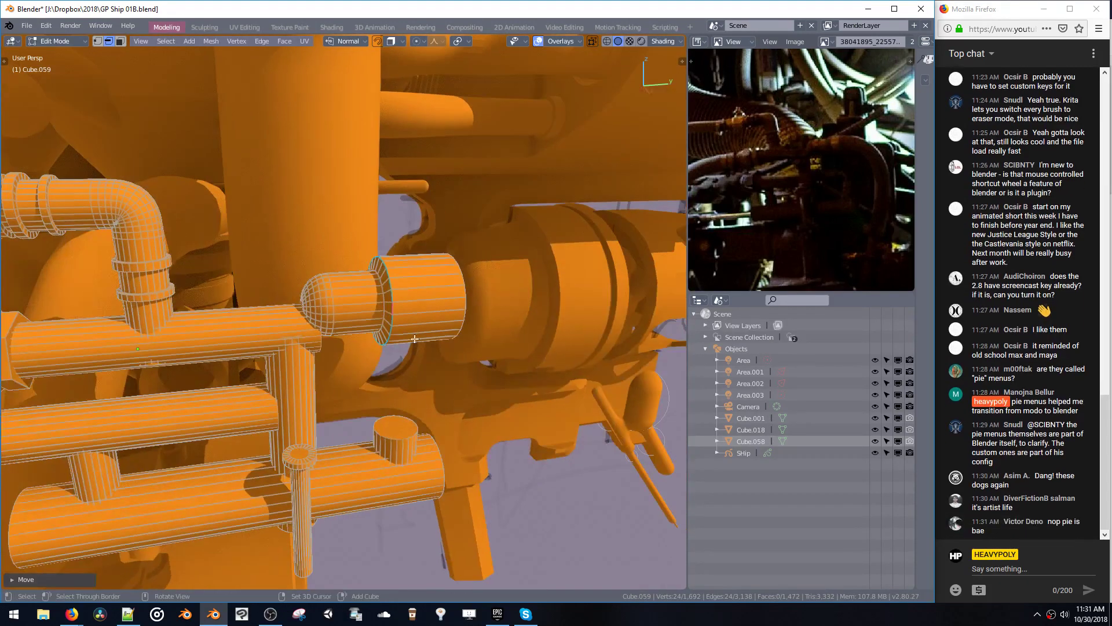
key("ctrl+b")
left_click(435, 407)
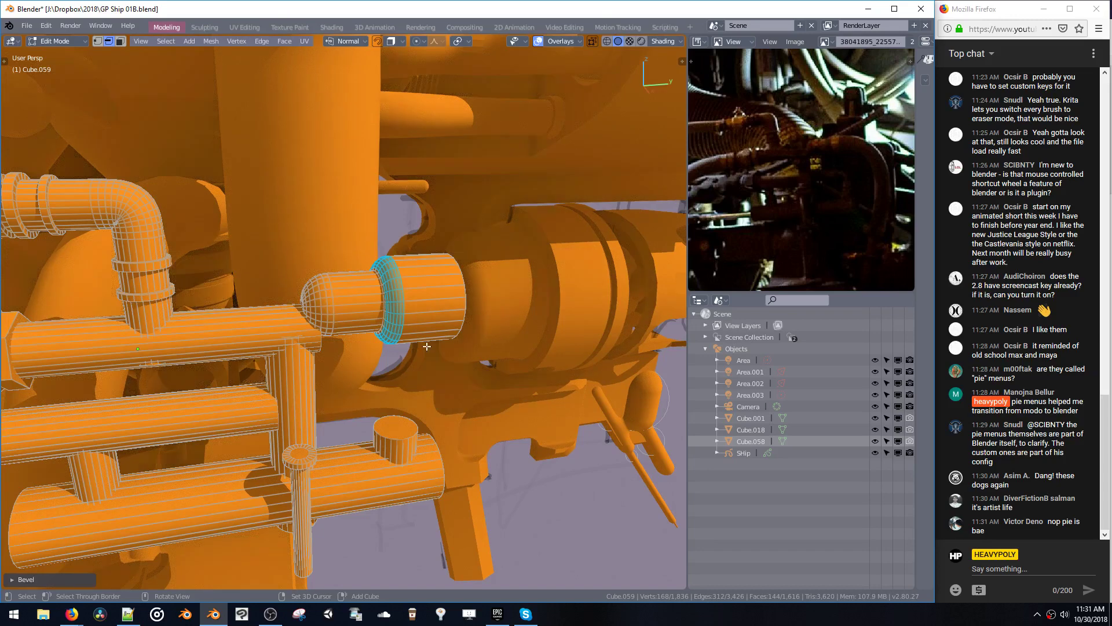
- Shorten the collar by moving its flat end face along the Y axis
scroll(434, 408, "down", 3)
left_click(337, 302)
middle_click_drag(431, 400, 422, 324)
key("g")
key("y")
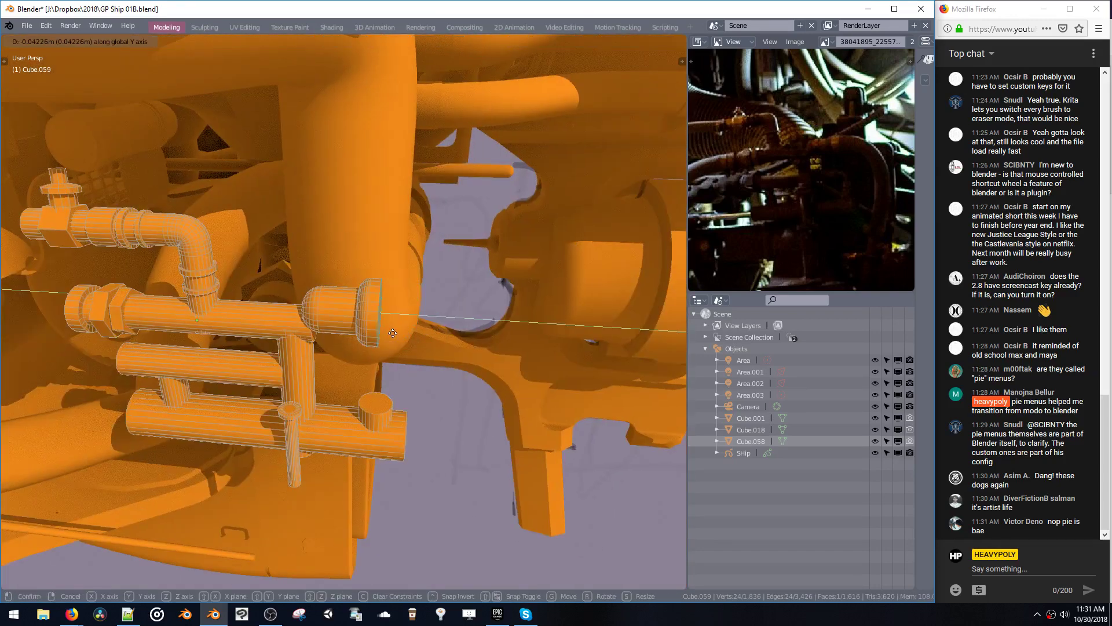
left_click(409, 342)
scroll(405, 359, "down", 2)
middle_click_drag(405, 360, 412, 335)
scroll(387, 323, "up", 2)
key("g")
key("y")
left_click(403, 328)
- Try extruding the collar's end face into a looping chain of pipe segments, and undo the extrusions
key("e")
key("e")
key("e")
key("e")
key("e")
key("e")
key("e")
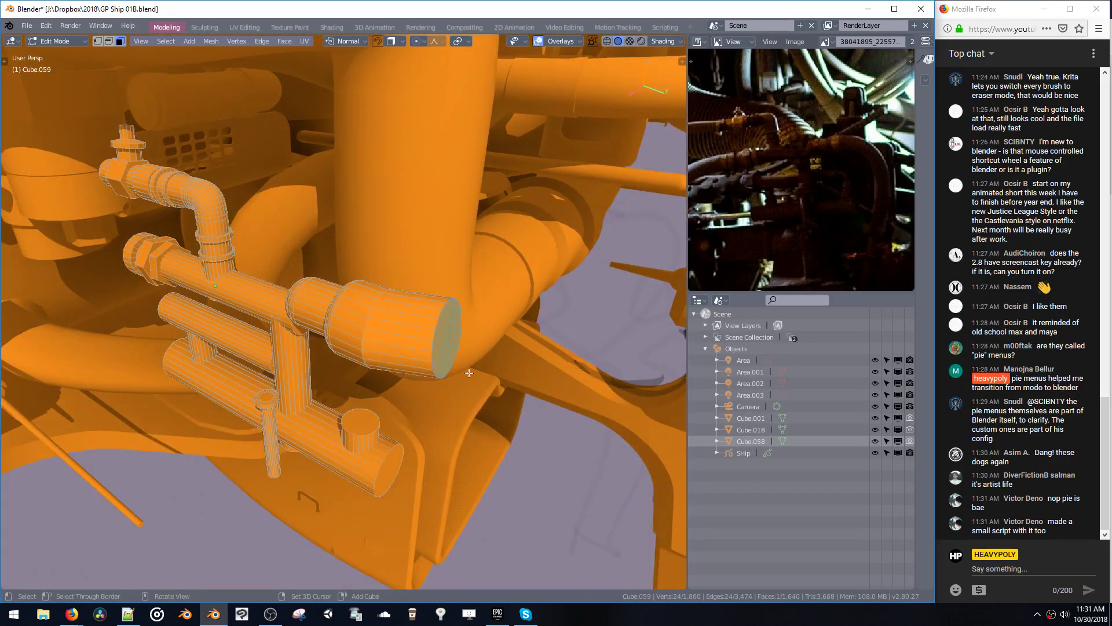
key("ctrl+z")
key("ctrl+z")
key("ctrl+z")
key("ctrl+z")
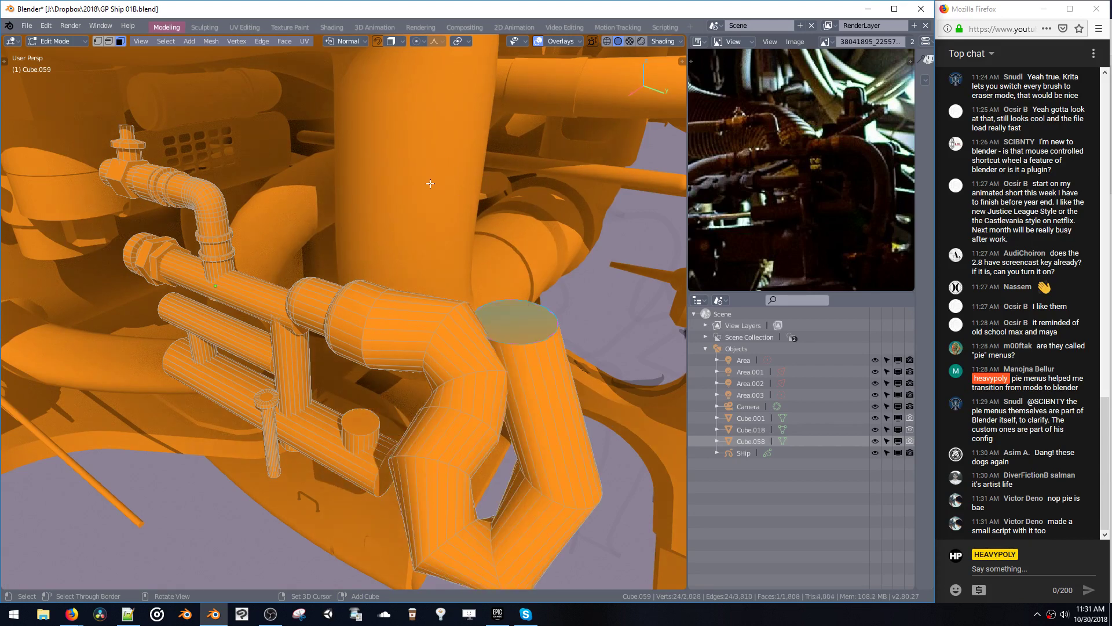
key("ctrl+z")
key("ctrl+z")
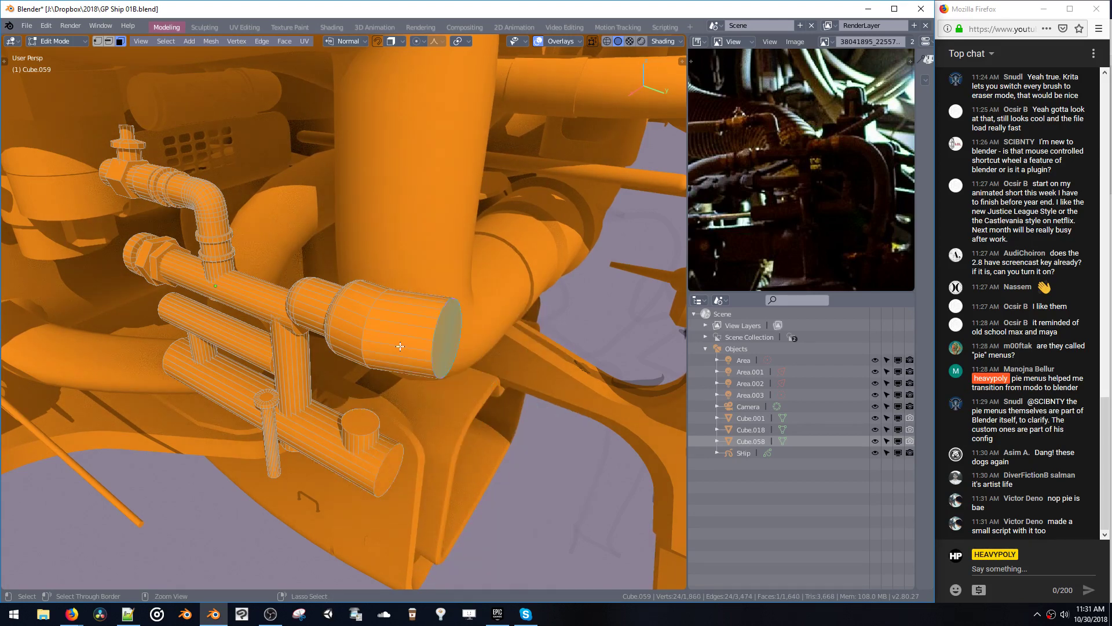
- Duplicate a cap face below the collar and extrude it into a small stub cylinder beside the vertical pipe
middle_click_drag(387, 349, 357, 327)
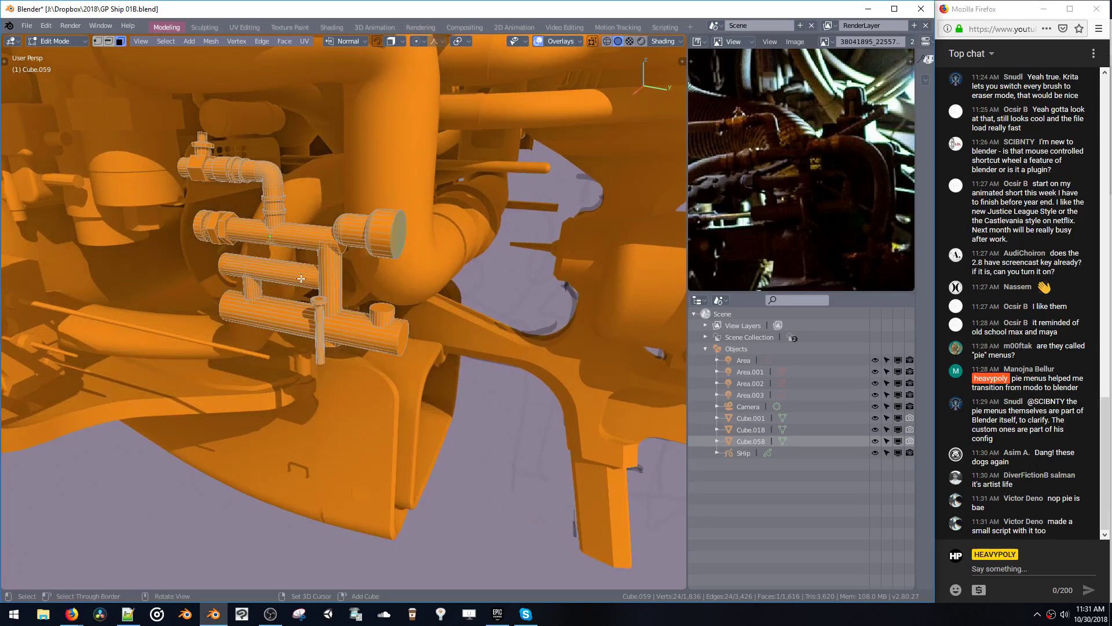
key("shift+d")
right_click(351, 283)
key("alt+s")
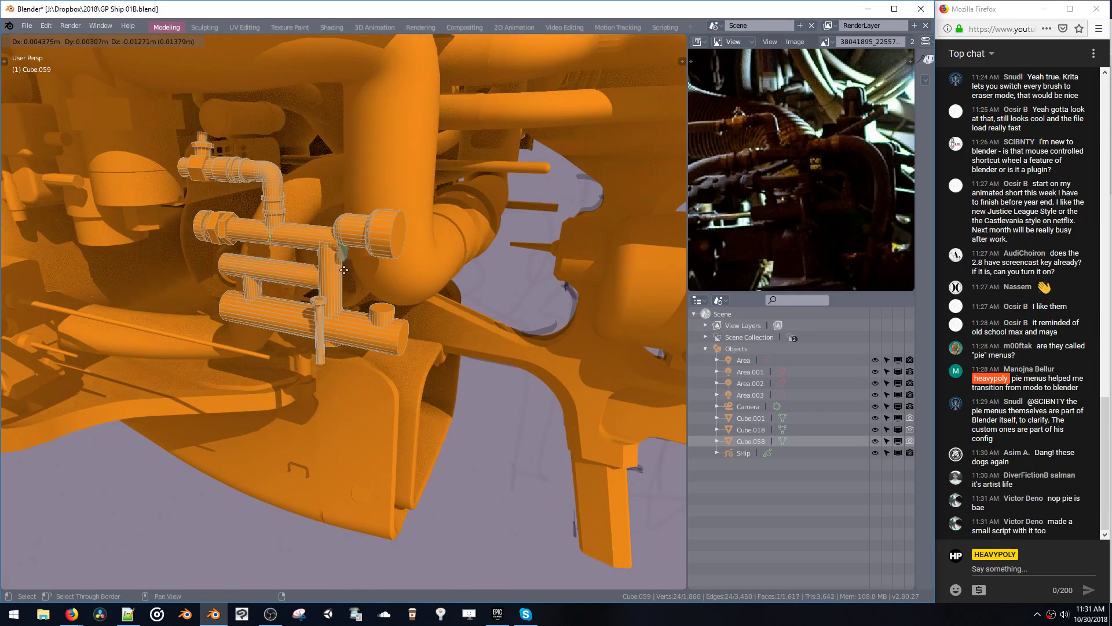
left_click(352, 293)
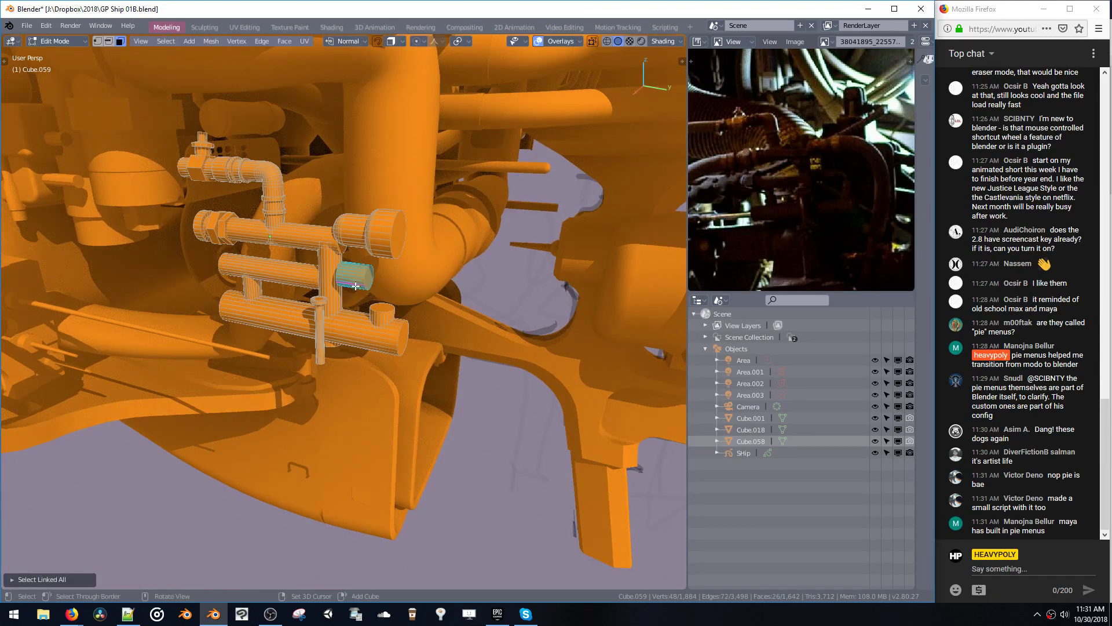
- Scale the small stub cylinder and shift it along X toward the vertical pipe
middle_click_drag(355, 285, 316, 279)
key("s")
left_click(361, 292)
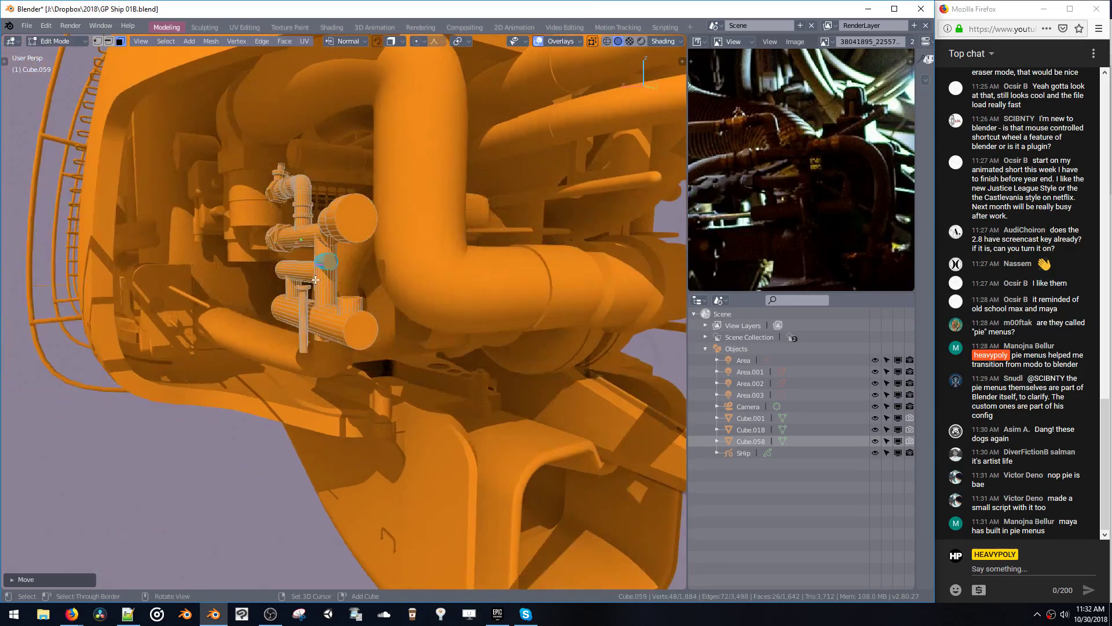
key("g")
key("x")
key("z")
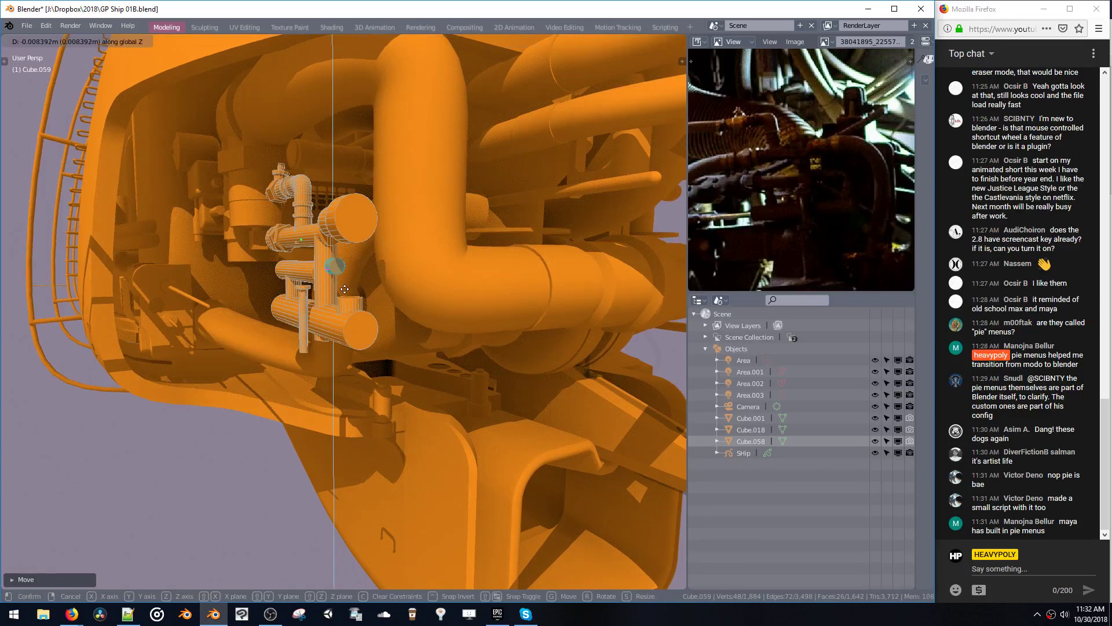
right_click(339, 286)
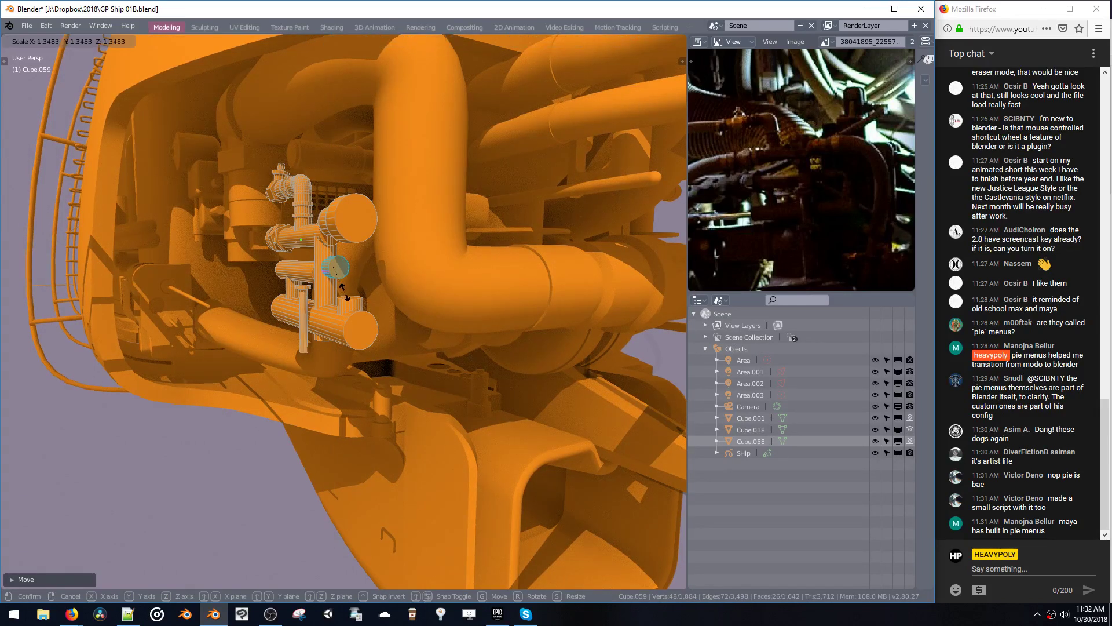
- Align the stub with the side of the vertical pipe, fine-tuning its position along the X axis
key("KP_Decimal")
middle_click_drag(267, 265, 458, 296)
scroll(346, 318, "down", 5)
key("g")
left_click(368, 280)
key("g")
key("x")
left_click(354, 290)
- Adjust the stub along Y so it meets the vertical pipe, and select all of its linked geometry
scroll(329, 362, "down", 4)
middle_click_drag(259, 354, 337, 287)
key("g")
key("y")
left_click(355, 360)
key("ctrl+l")
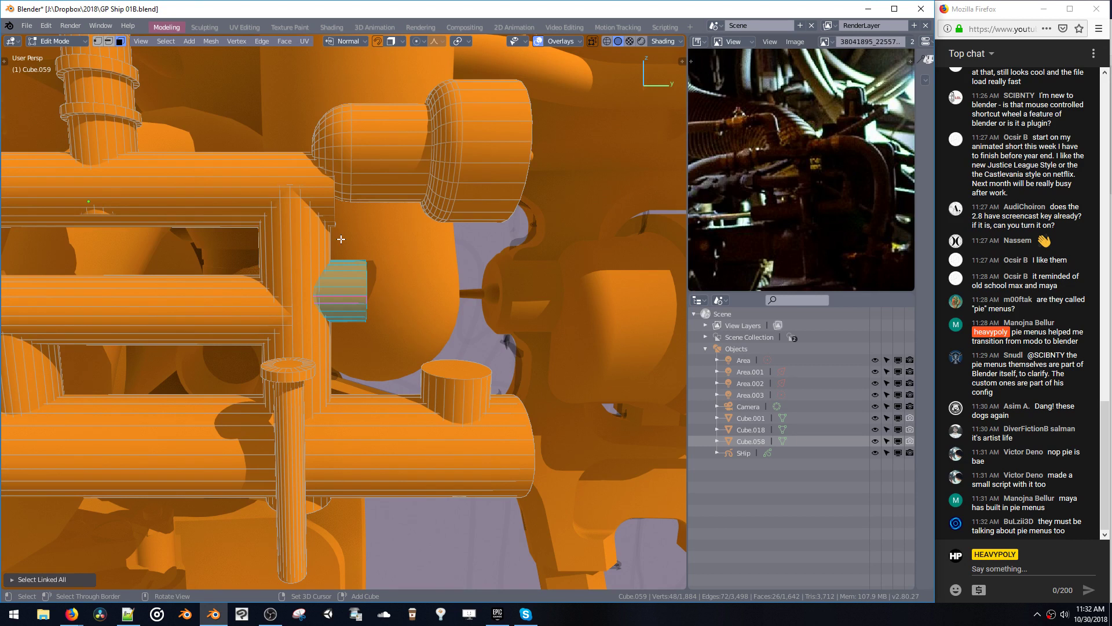
- Examine the stub and pipe fittings, and inspect the pipework in the reference photo up close
scroll(432, 283, "down", 5)
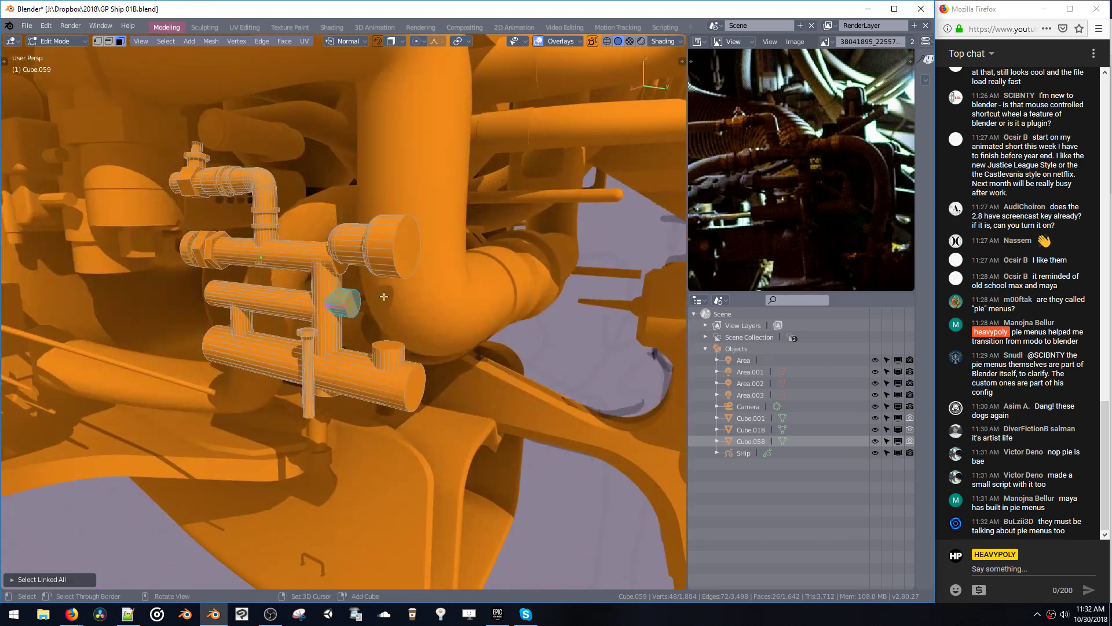
middle_click_drag(350, 311, 371, 307)
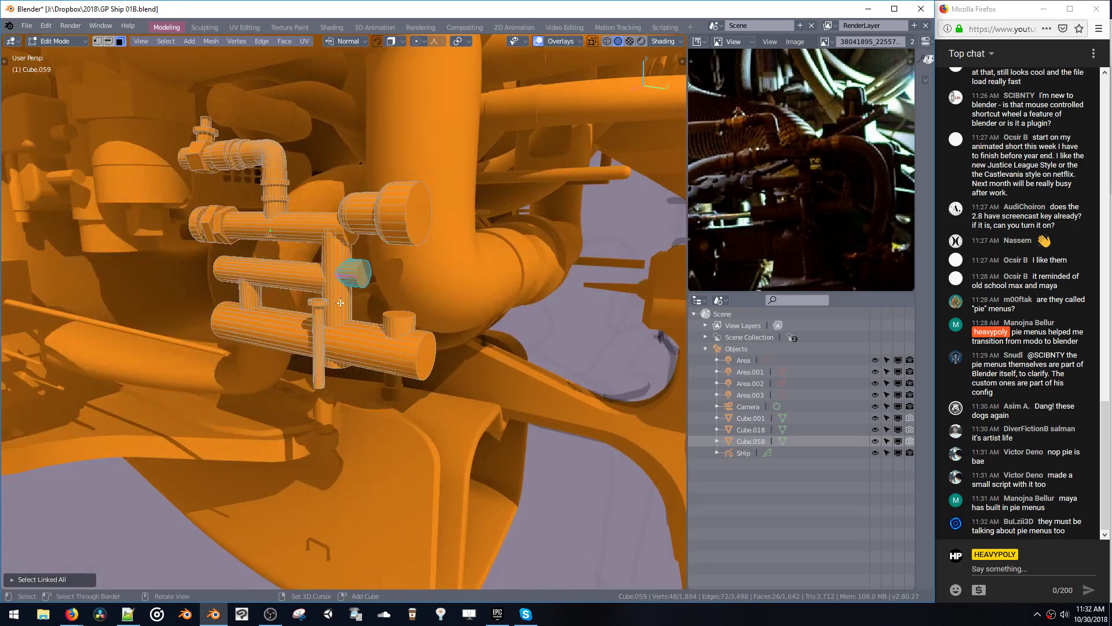
left_click(404, 312)
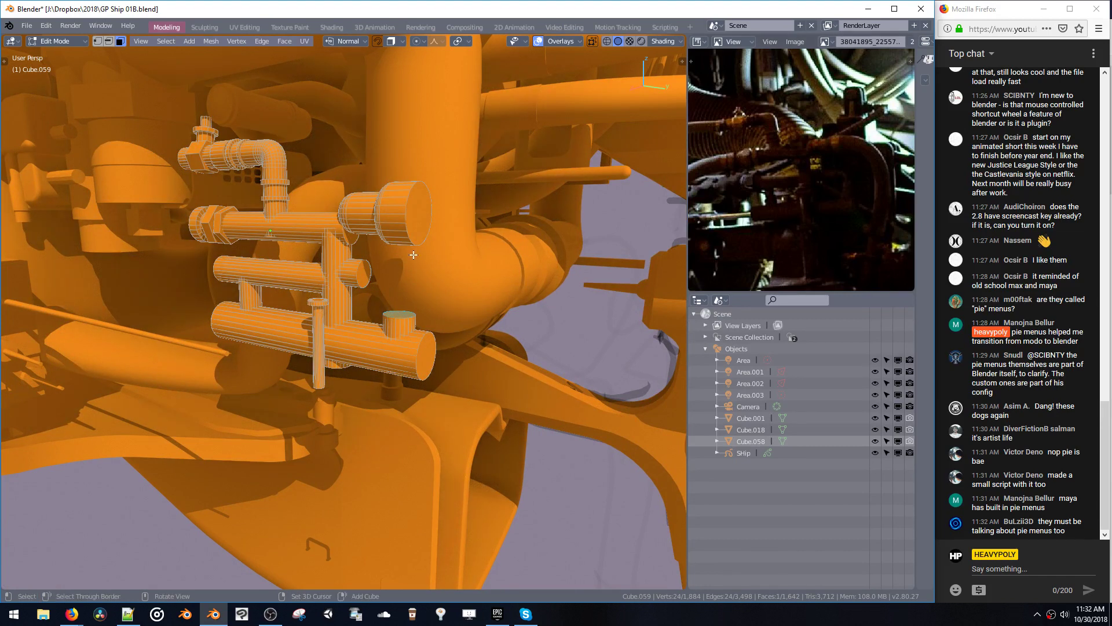
left_click(349, 273)
scroll(814, 177, "up", 5)
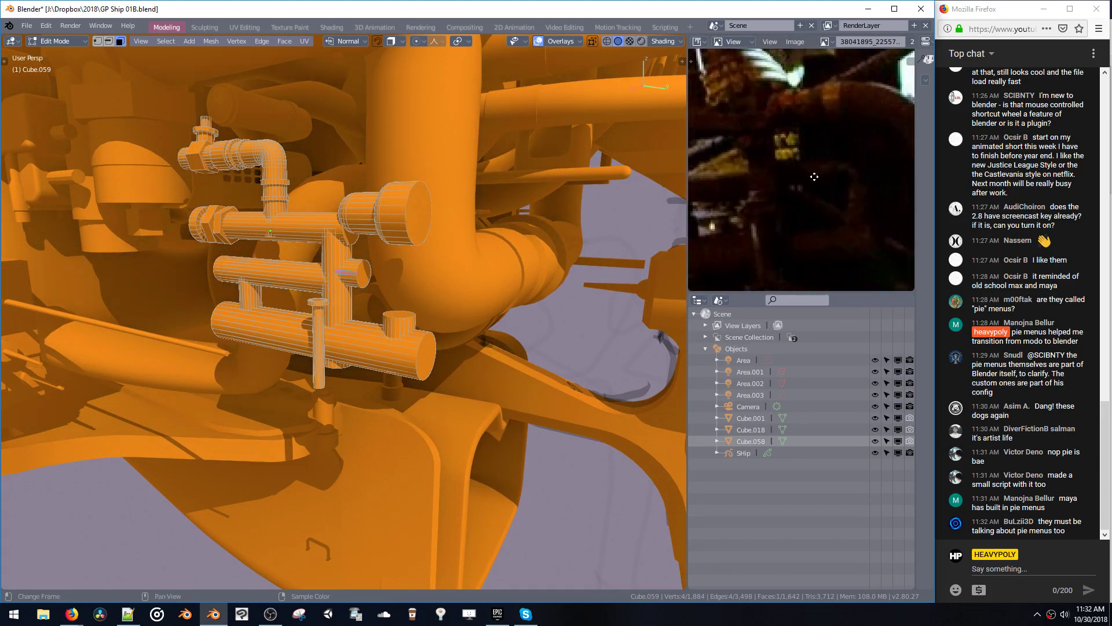
middle_click_drag(815, 176, 788, 172)
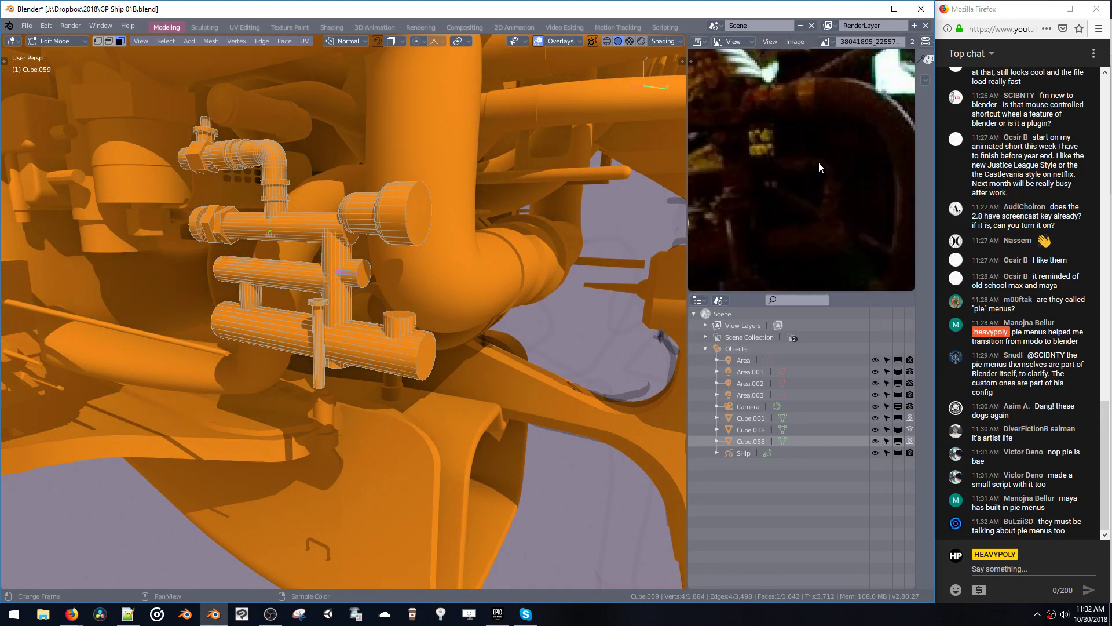
- Adjust the height of the upright stub on the lower pipe by moving its top face along Z
left_click(389, 317)
scroll(405, 284, "up", 4)
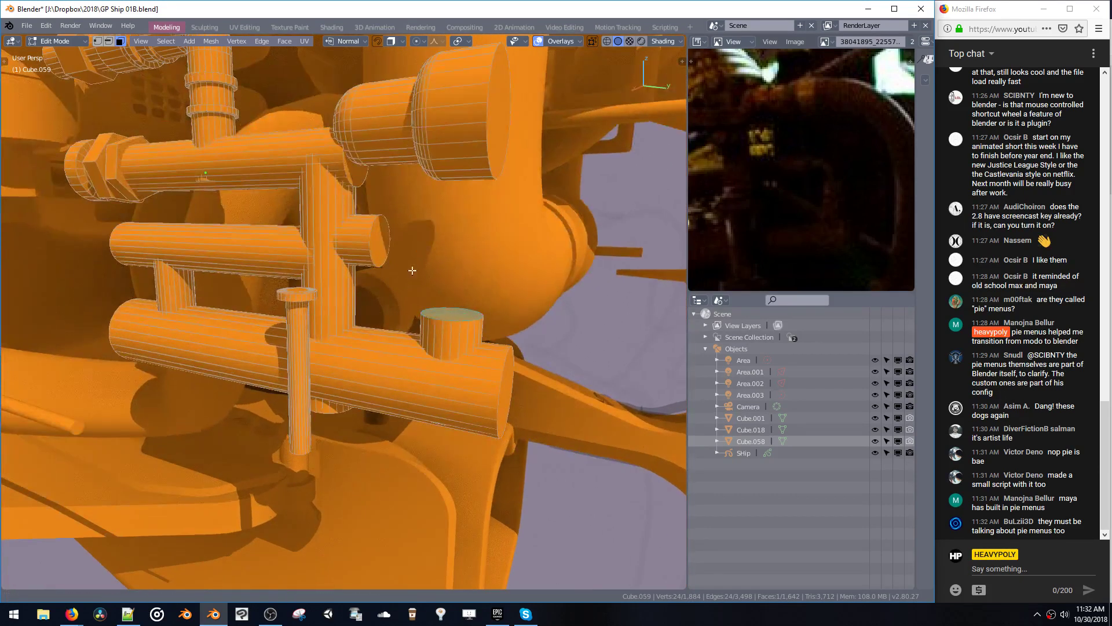
middle_click_drag(412, 271, 377, 299, "shift")
key("g")
key("z")
left_click(371, 292)
left_click(347, 271)
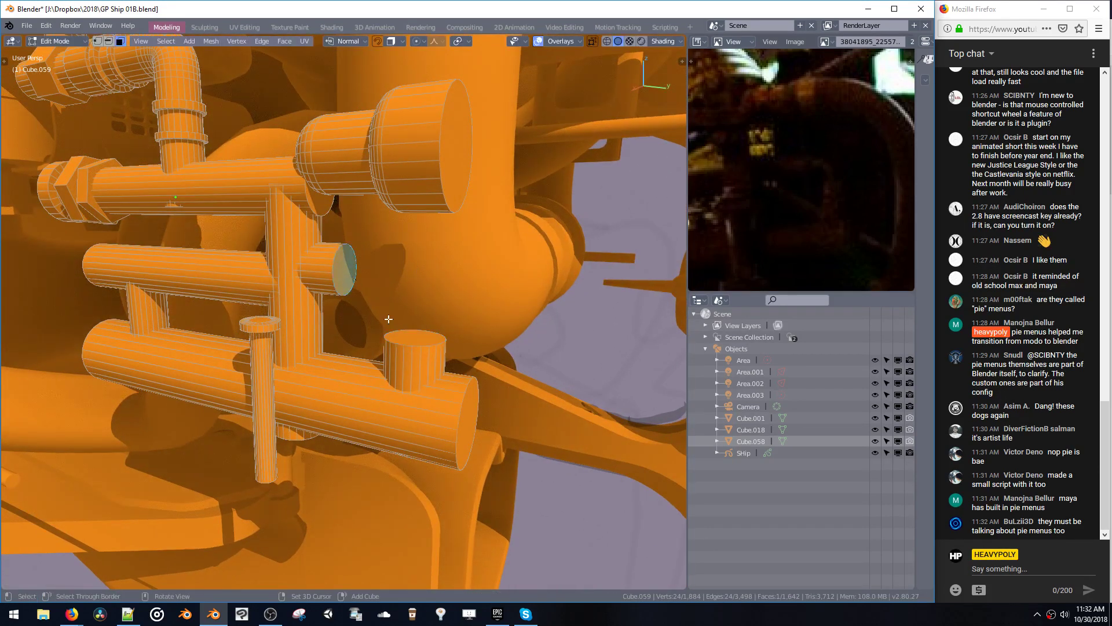
- Add a six-sided cylinder on the upright stub's top face, scale it down, and adjust its position and height along Z
key("shift+a")
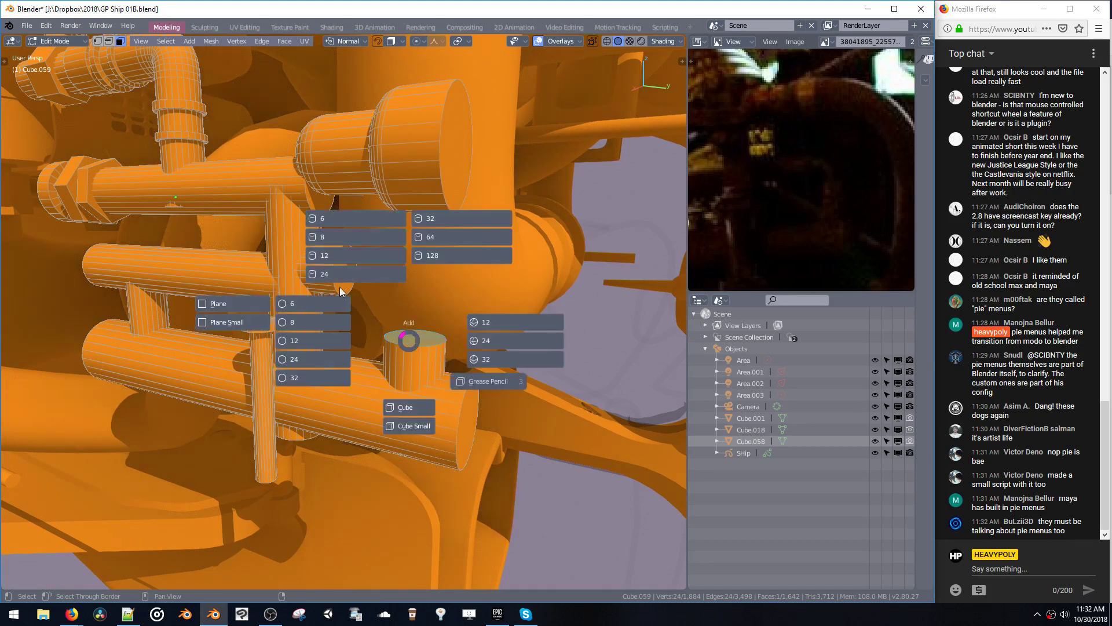
left_click(333, 218)
key("s")
left_click(426, 364)
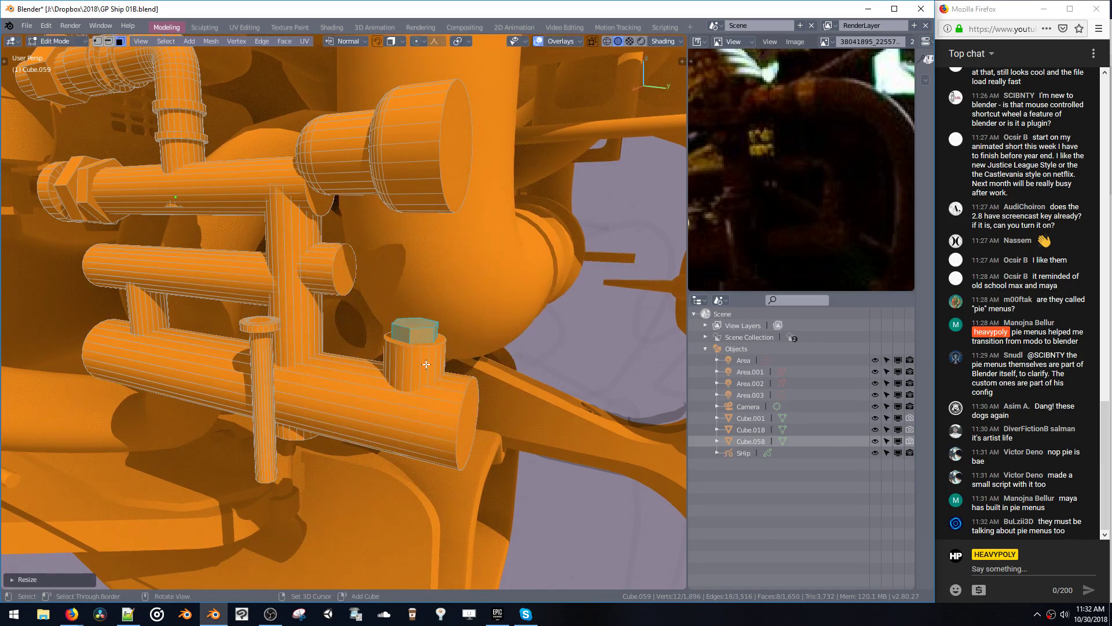
key("g")
key("z")
left_click(433, 374)
key("s")
key("z")
left_click(430, 369)
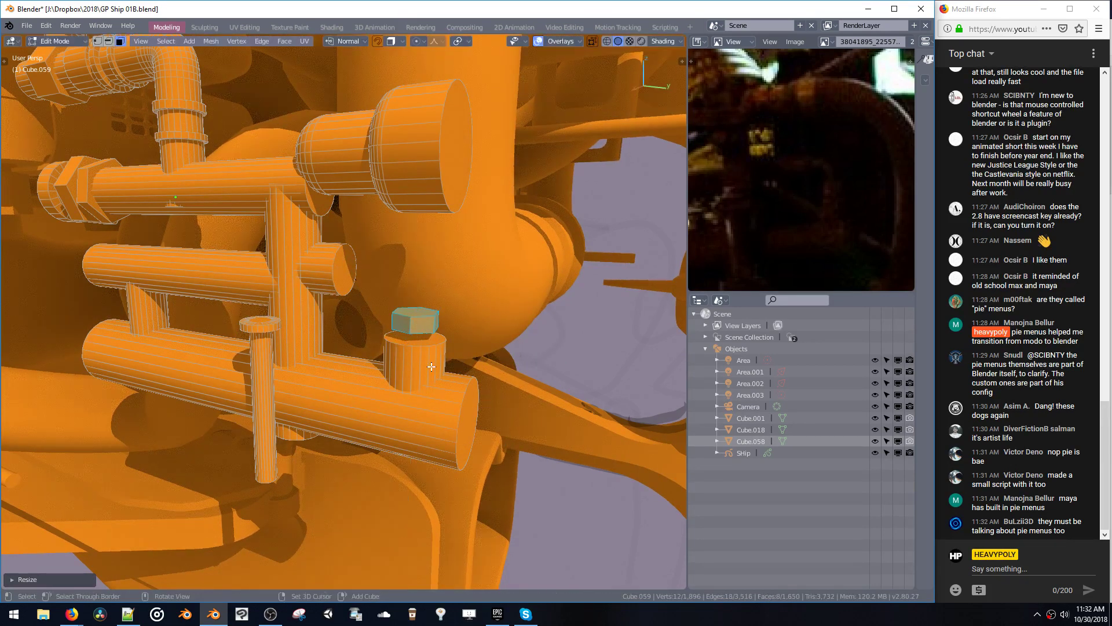
- Enlarge the hex nut slightly wider than the upright stub and reposition it along Z to cap the stub
key("s")
left_click(437, 387)
key("z")
key("Escape")
key("g")
key("z")
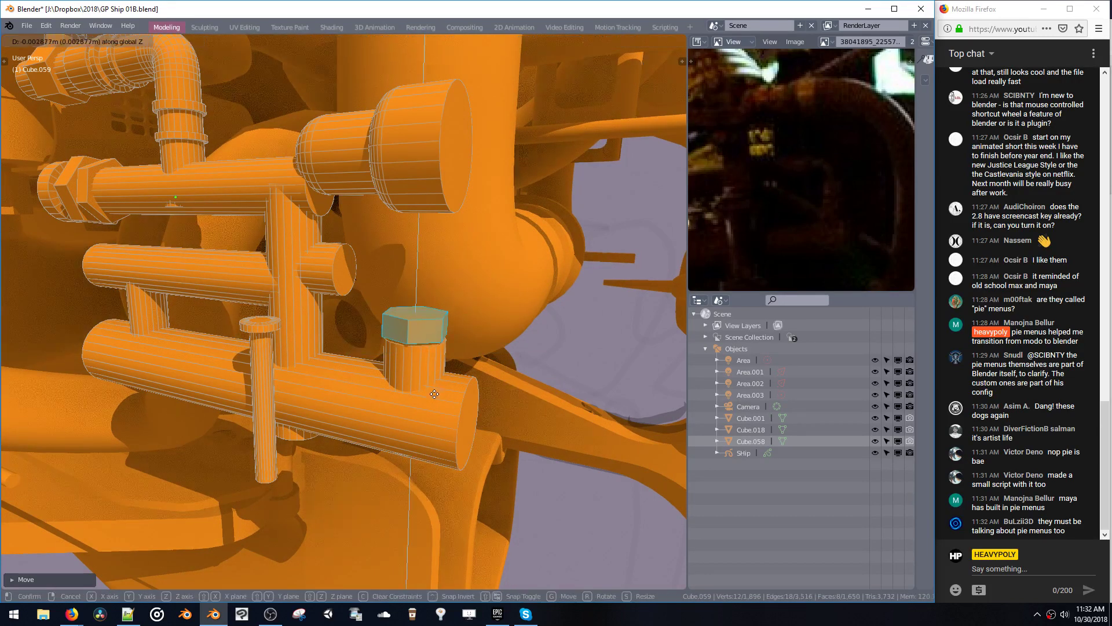
left_click(435, 396)
- Add a six-sided cylinder on the side stub's end face, scale it to nut size, and position it along Y
left_click(340, 271)
key("shift+a")
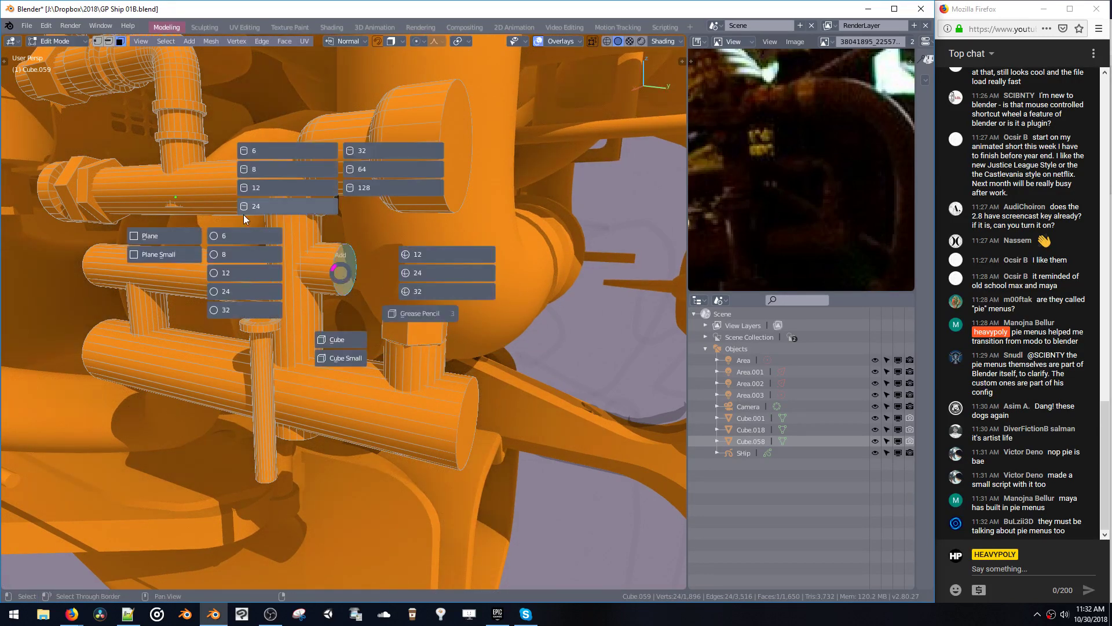
left_click(249, 189)
key("s")
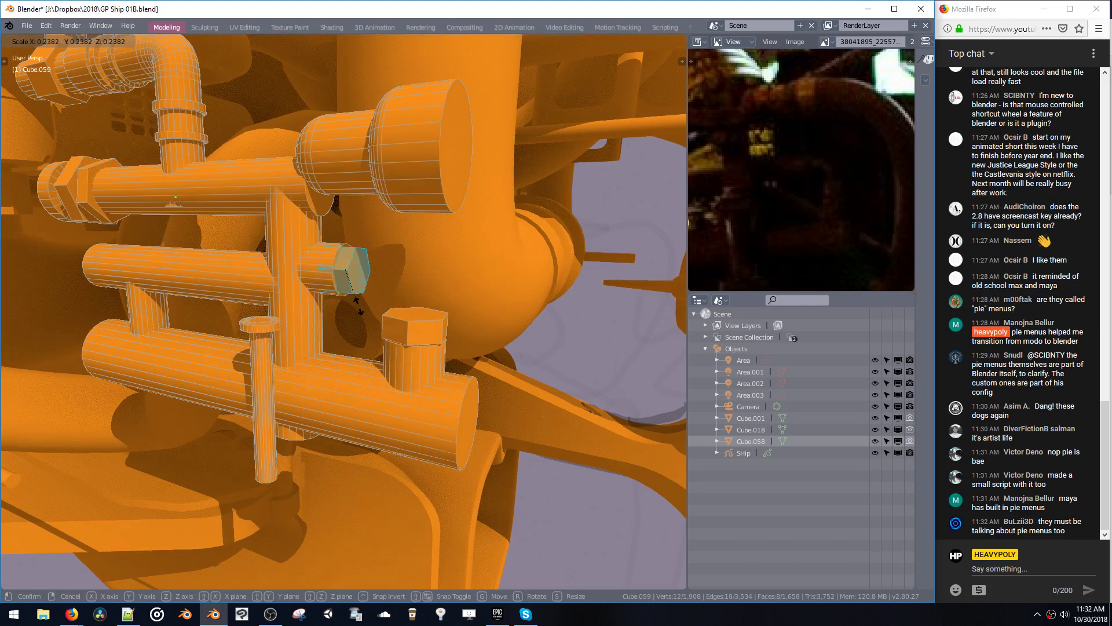
left_click(371, 306)
key("g")
key("y")
left_click(370, 305)
key("s")
key("y")
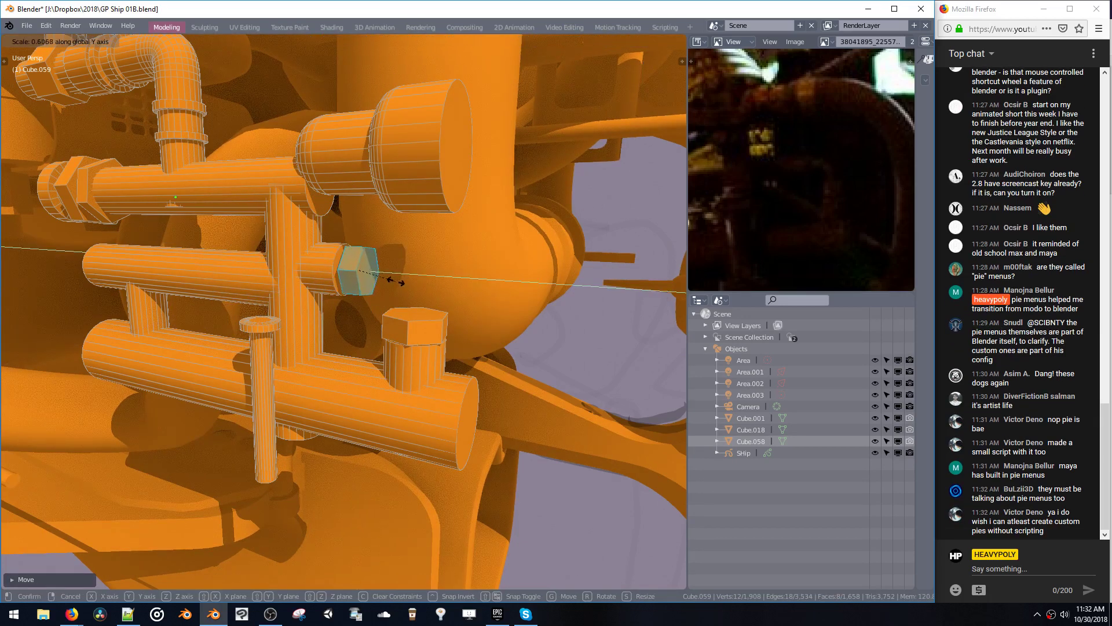
right_click(398, 282)
middle_click_drag(399, 282, 374, 294)
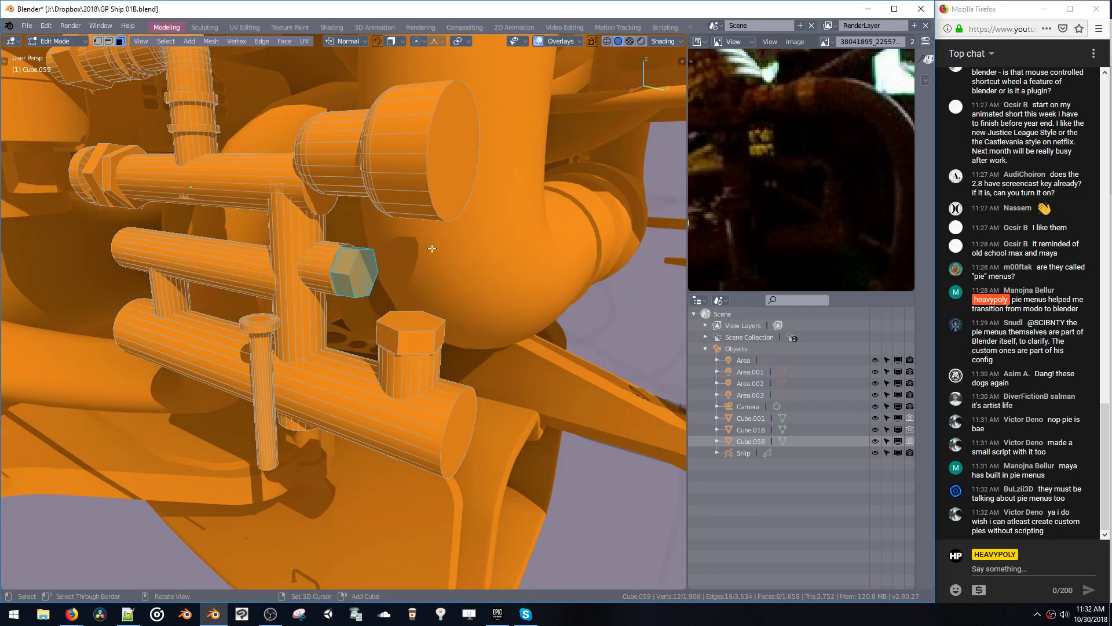
- Add a 12-sided cylinder on the side hex nut's end and scale it down to a narrow pipe end
key("shift+a")
left_click(294, 196)
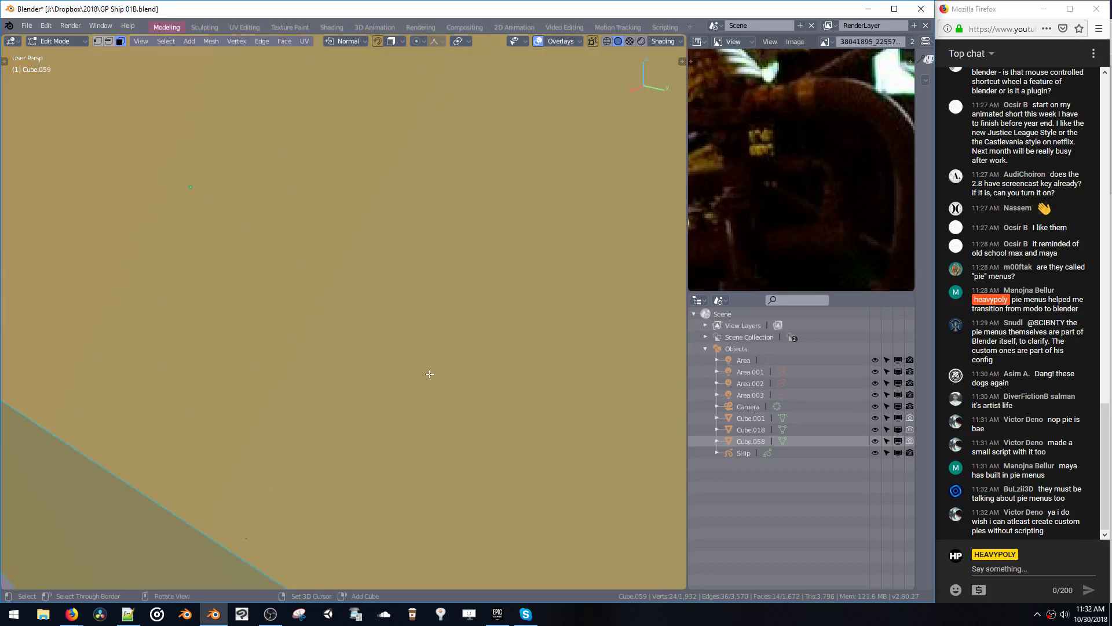
key("s")
left_click(370, 277)
- Add a 12-sided cylinder on the upright hex nut's top face and scale it narrower than the nut
left_click(408, 324)
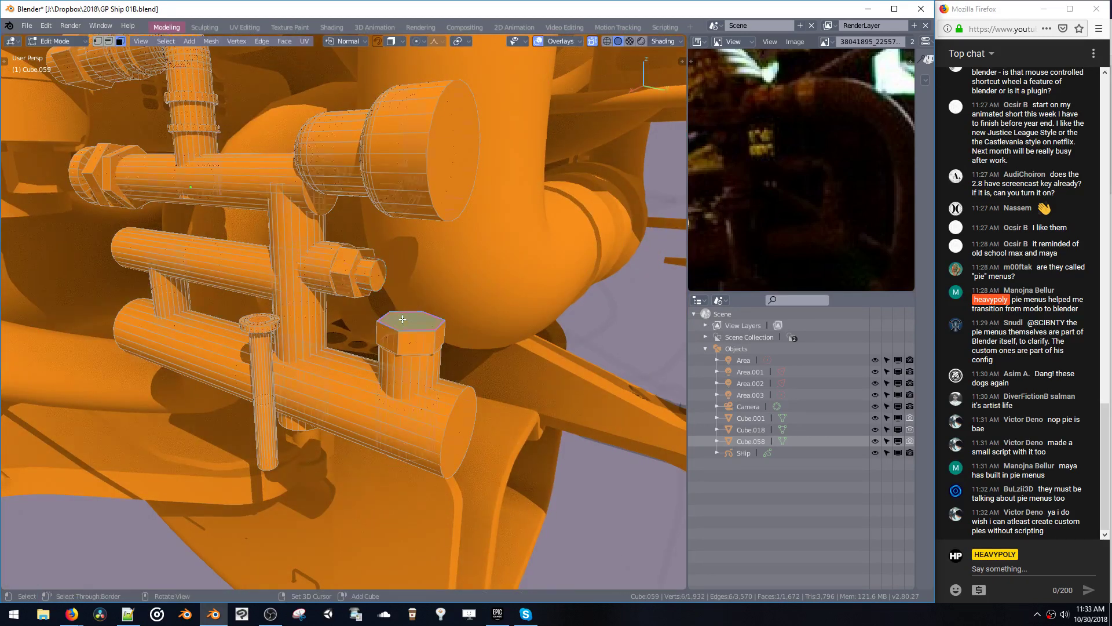
key("shift+a")
left_click(323, 238)
key("s")
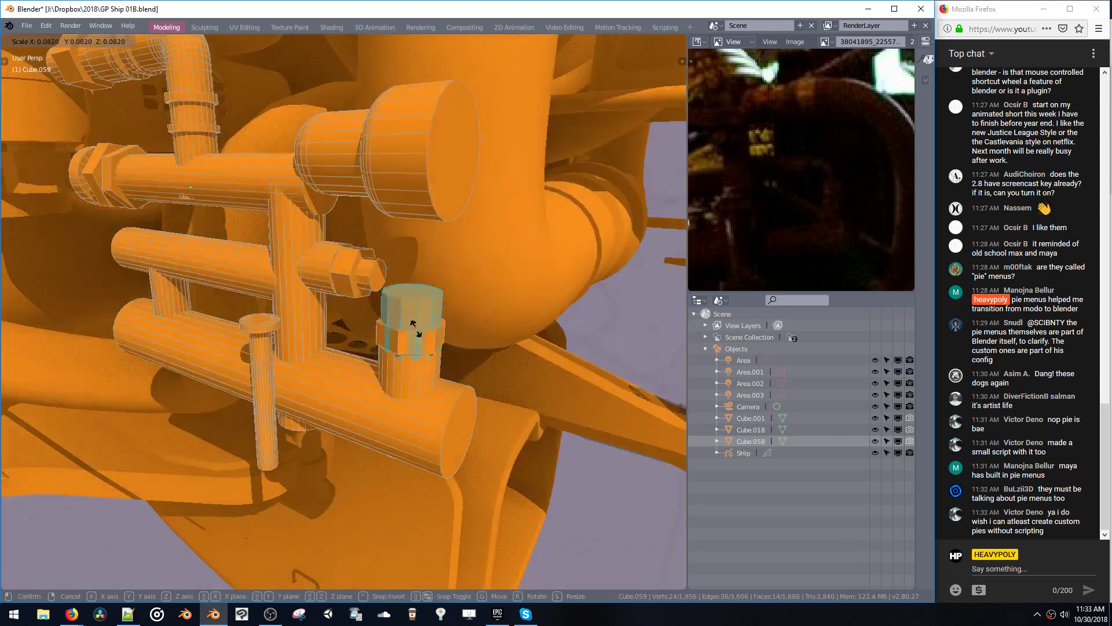
left_click(427, 352)
- Lower the upright hex nut together with its small cylinder along Z, closer to the lower pipe
left_click(376, 272, "shift")
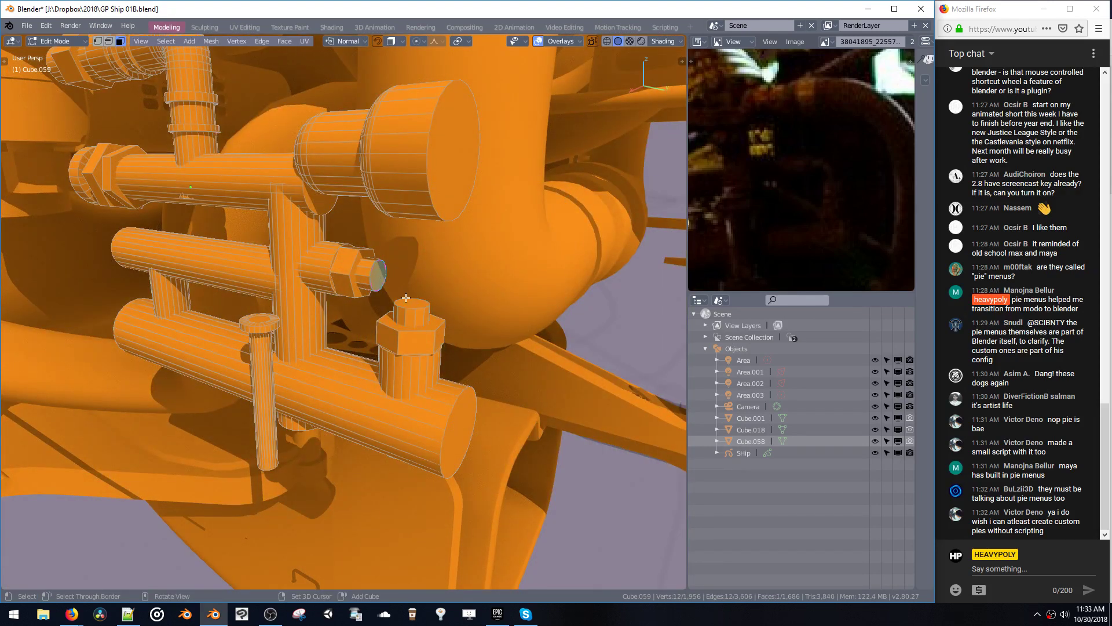
left_click(406, 298, "shift")
middle_click_drag(406, 298, 412, 289)
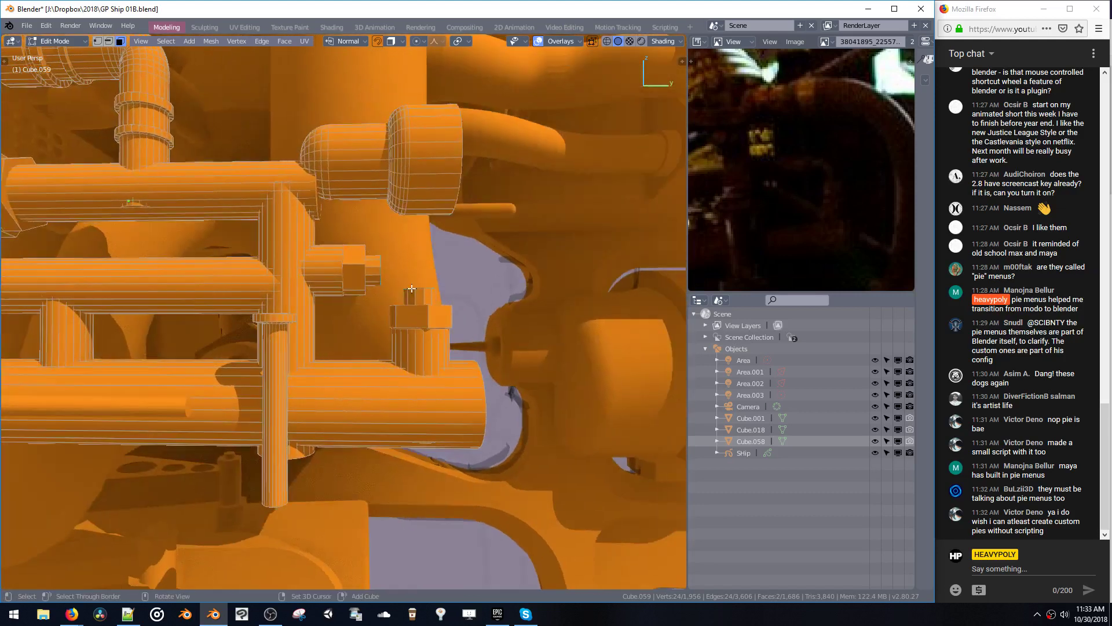
key("e")
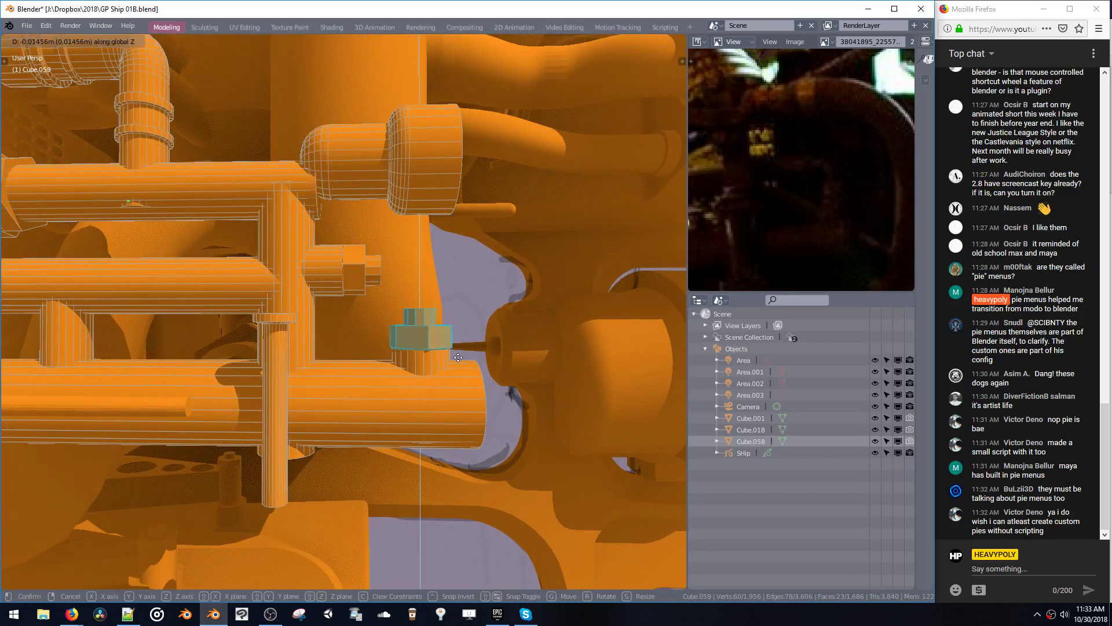
left_click(458, 357)
middle_click_drag(413, 340, 410, 338)
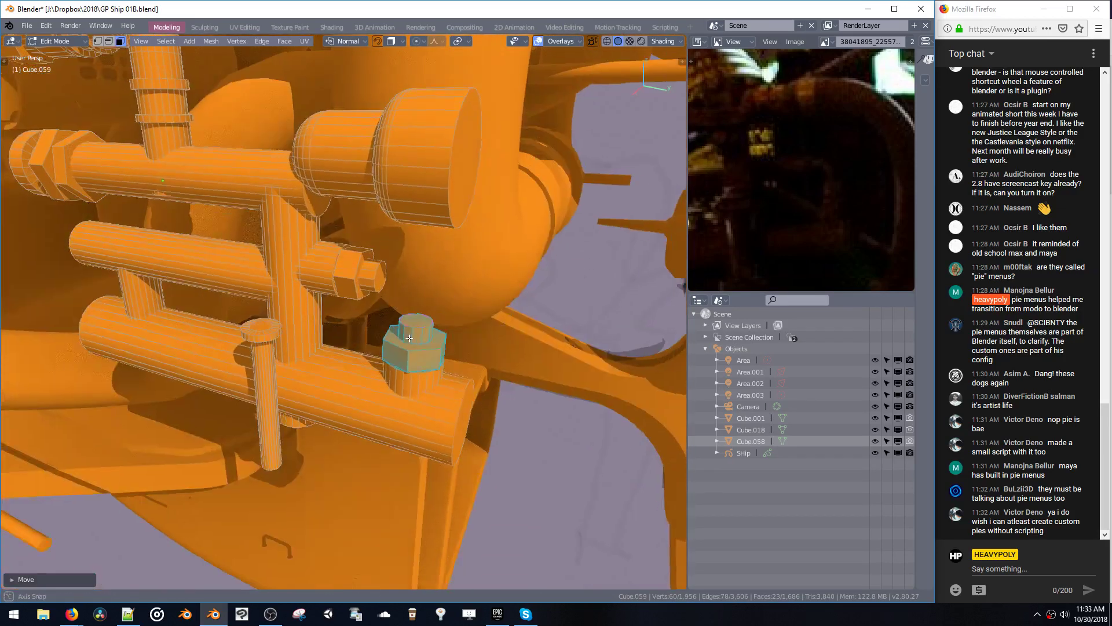
- Bridge the end faces of the two small nut cylinders with a curved elbow, and select the large fitting's end face
key("ctrl+z")
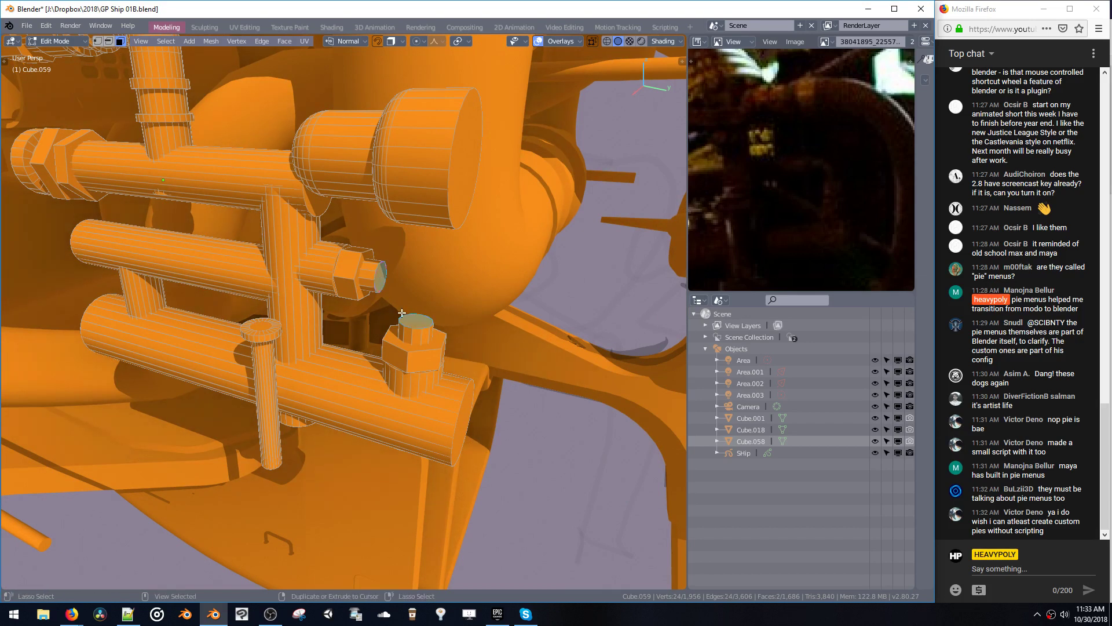
key("ctrl+shift+b")
middle_click_drag(402, 313, 394, 194)
left_click(410, 223)
key("shift+d")
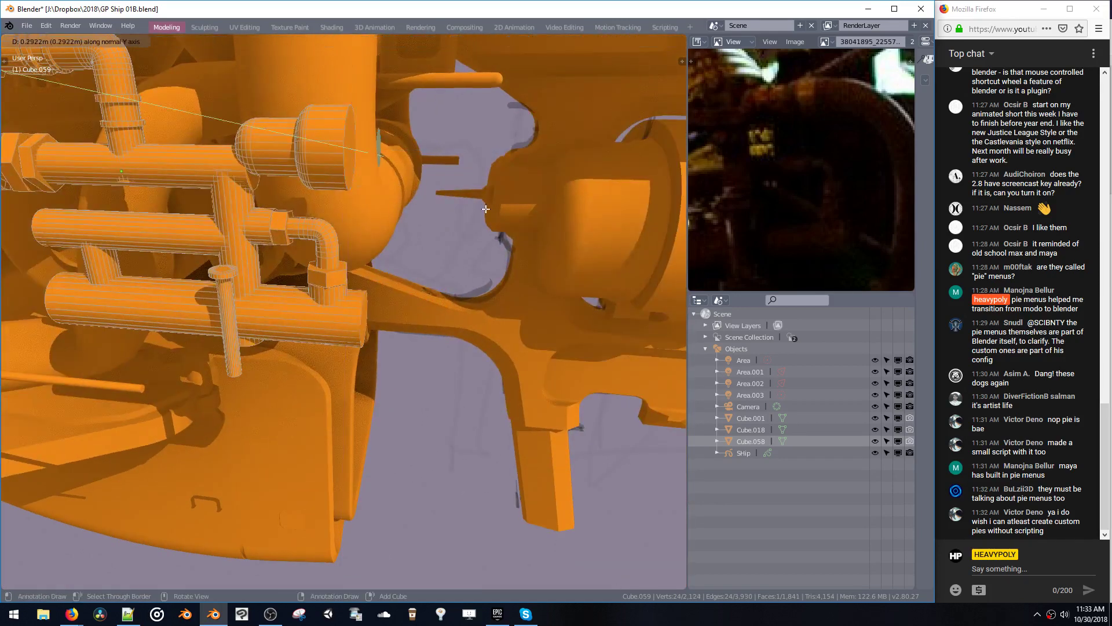
left_click(393, 190)
key("ctrl+z")
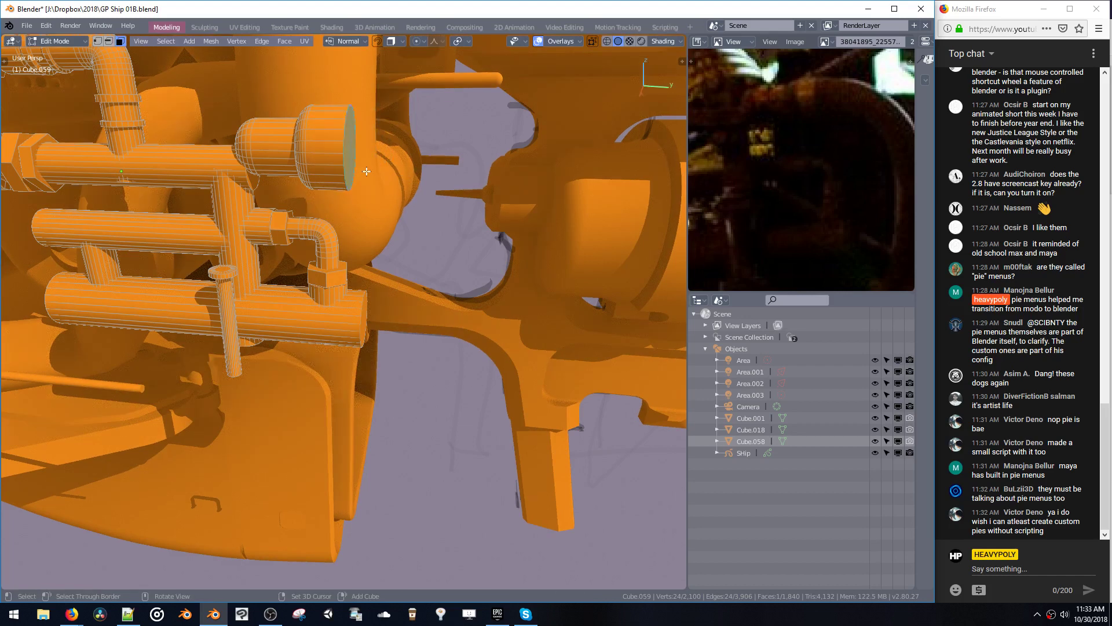
- Duplicate the large fitting's end face away along its normal, extrude it into a short cylinder, and select the whole cylinder
key("shift+d")
left_click(442, 189)
key("e")
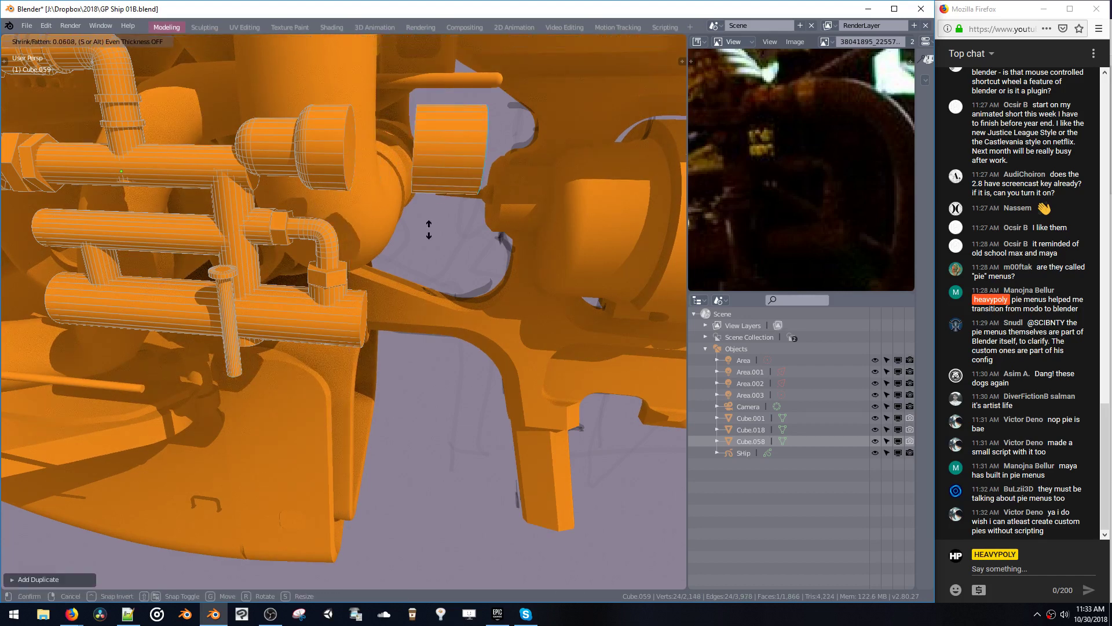
left_click(427, 231)
double_click(438, 178)
scroll(442, 184, "down", 5)
scroll(807, 249, "down", 3)
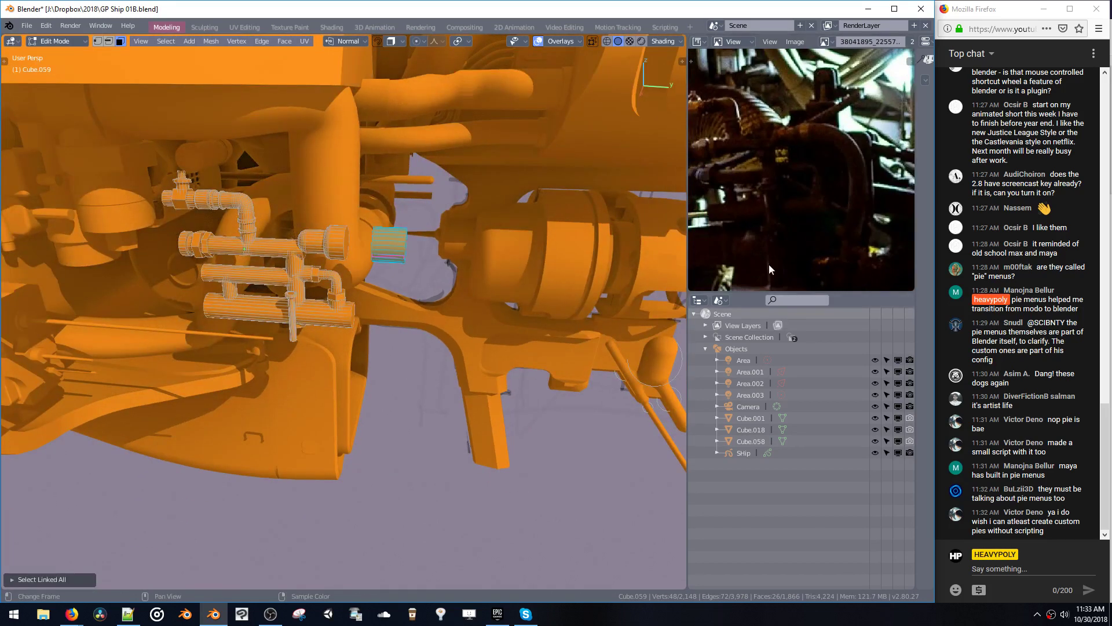
middle_click_drag(476, 201, 483, 158, "shift")
left_click(399, 198)
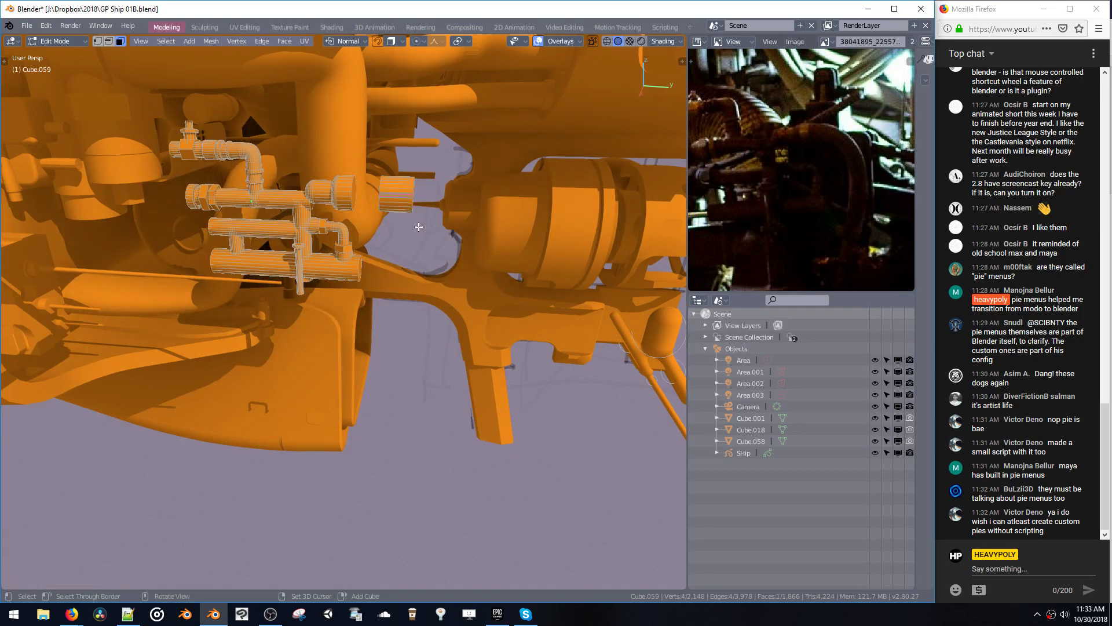
middle_click_drag(419, 227, 415, 201)
key("g")
left_click(404, 288)
key("ctrl+z")
- Select the whole short cylinder and move it down beside the ship's curved support arm
double_click(398, 211)
key("g")
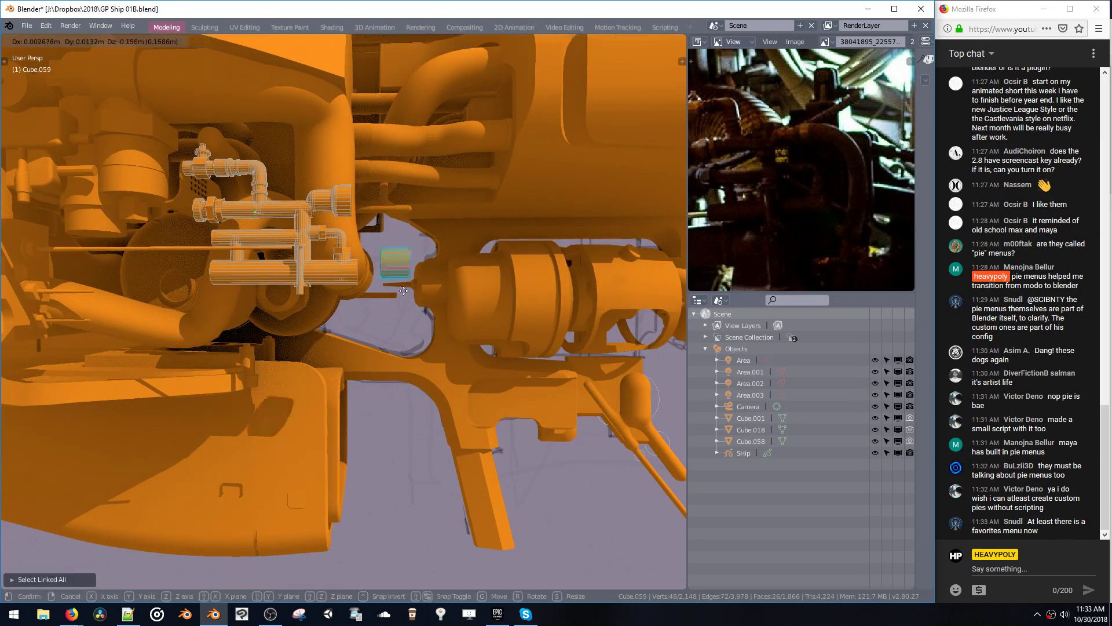
left_click(404, 377)
- Rotate the short cylinder freely until it stands nearly upright with one end facing up
key("r")
key("r")
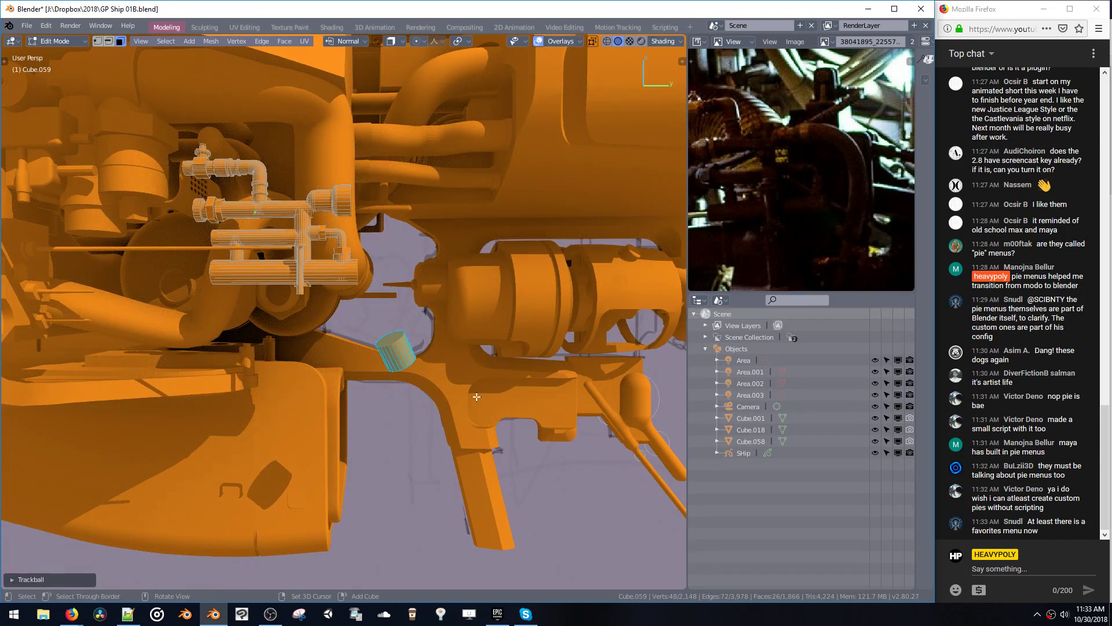
left_click(348, 493)
key("r")
left_click(399, 423)
key("r")
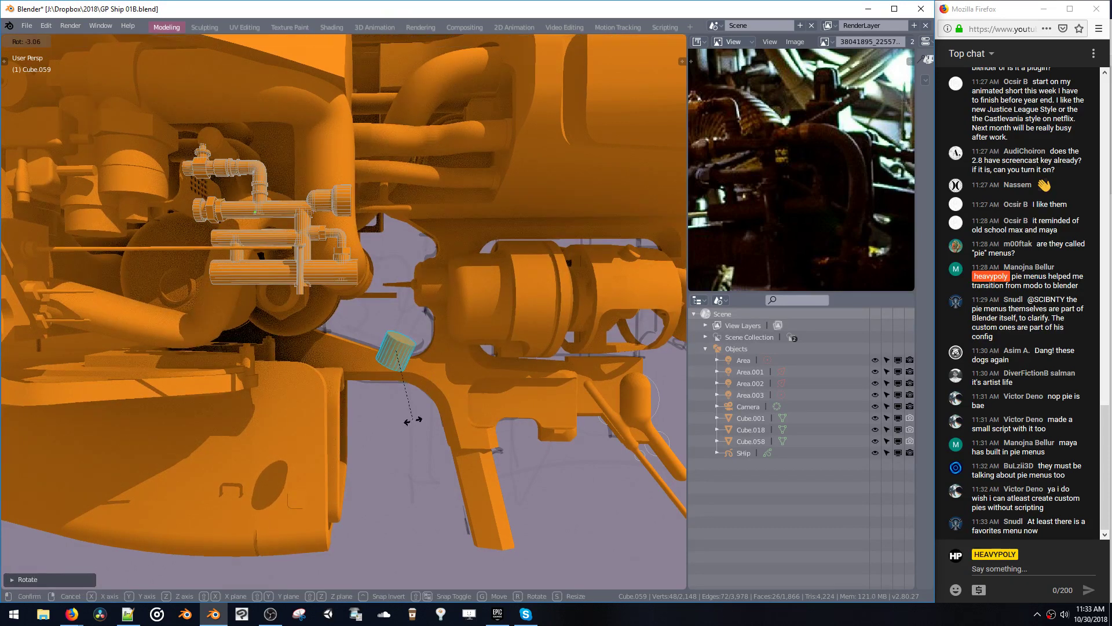
left_click(418, 408)
- Bridge the large fitting's end face to the short cylinder's top face with a thick curved pipe
middle_click_drag(377, 232, 349, 231)
left_click(352, 202)
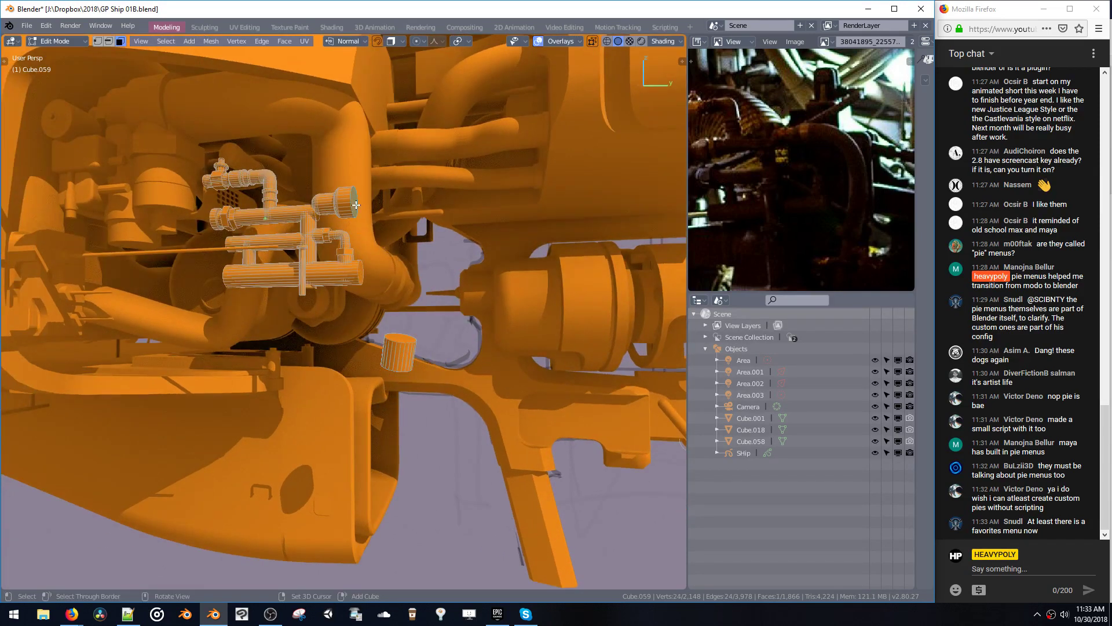
left_click(398, 341, "shift")
key("ctrl+shift+b")
middle_click_drag(398, 341, 471, 361)
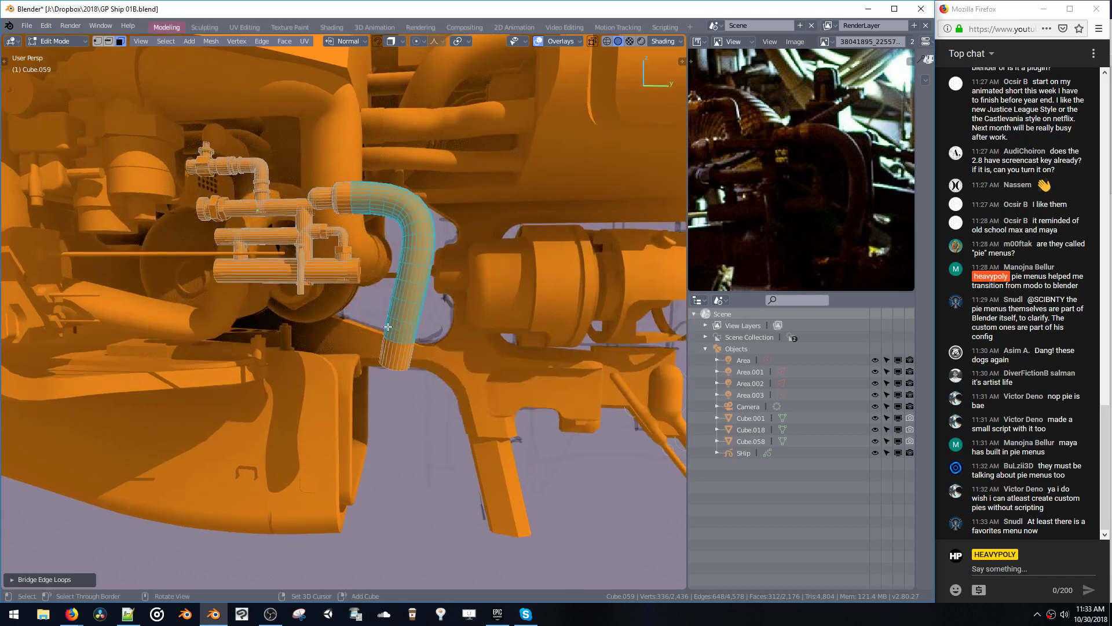
- Increase the bridge's number of cuts beyond 14 for a smoother bend in the thick pipe
key("F9")
left_click(557, 408)
left_click(558, 407)
left_click(557, 408)
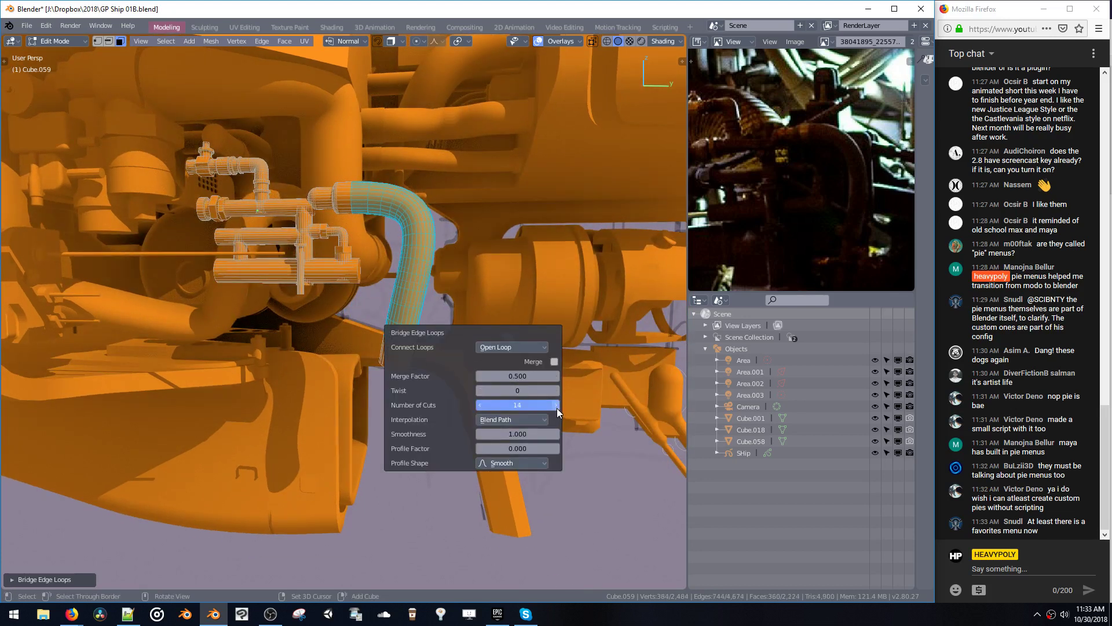
left_click(558, 408)
left_click(557, 408)
left_click(558, 408)
left_click(558, 408)
- Shorten the thick curved pipe by pulling its lower end face inward with Shrink/Fatten
middle_click_drag(453, 230, 530, 365)
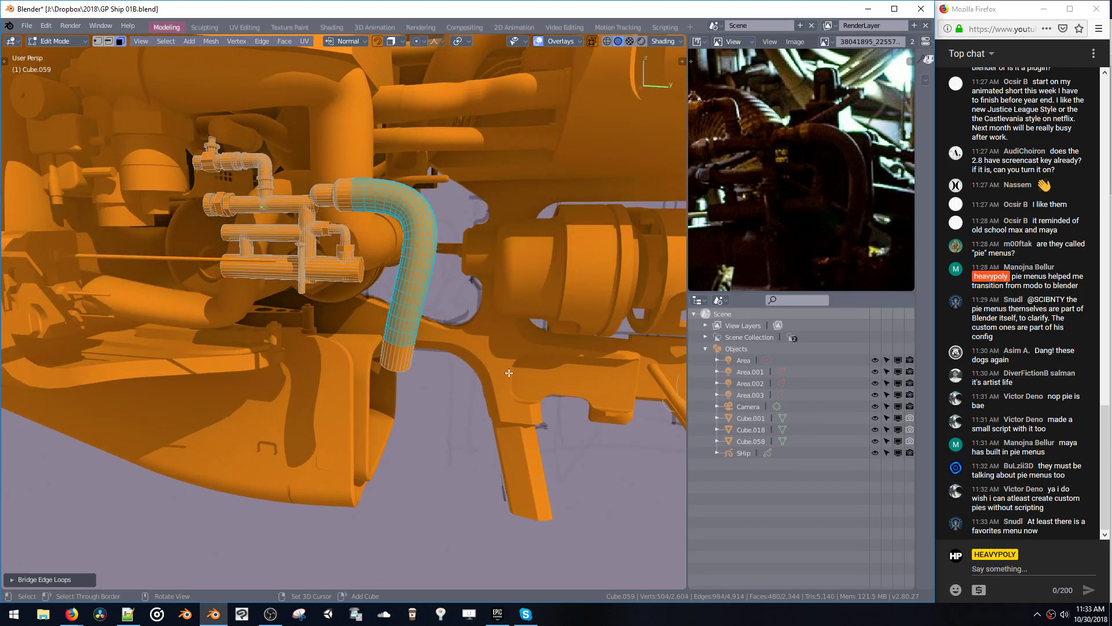
middle_click_drag(501, 366, 518, 271)
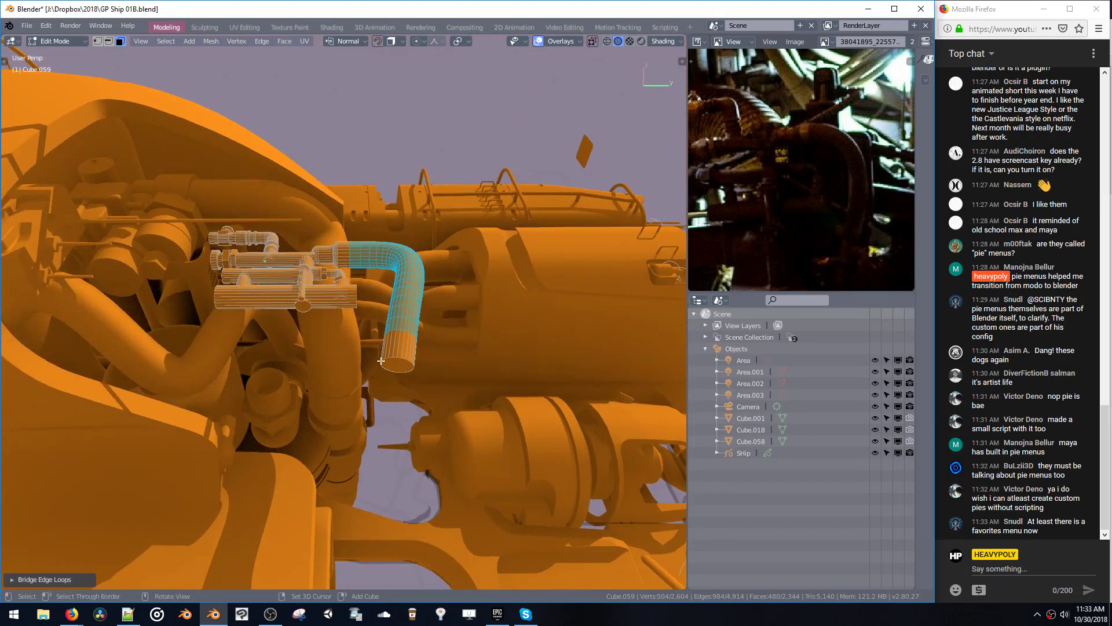
left_click(396, 367)
middle_click_drag(396, 368, 401, 433)
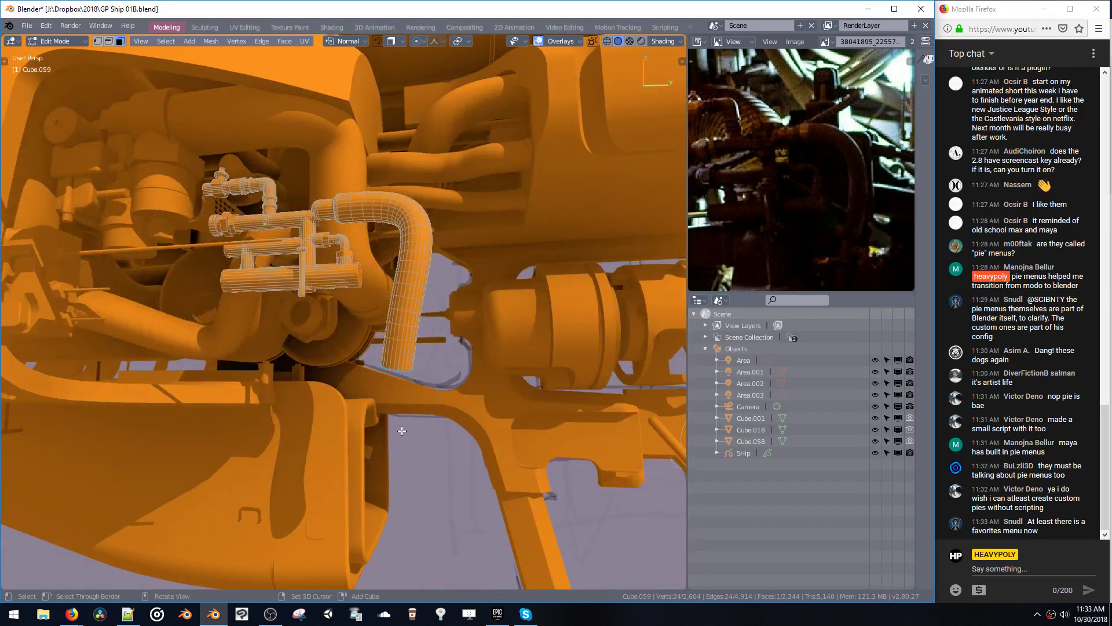
key("alt+s")
left_click(400, 416)
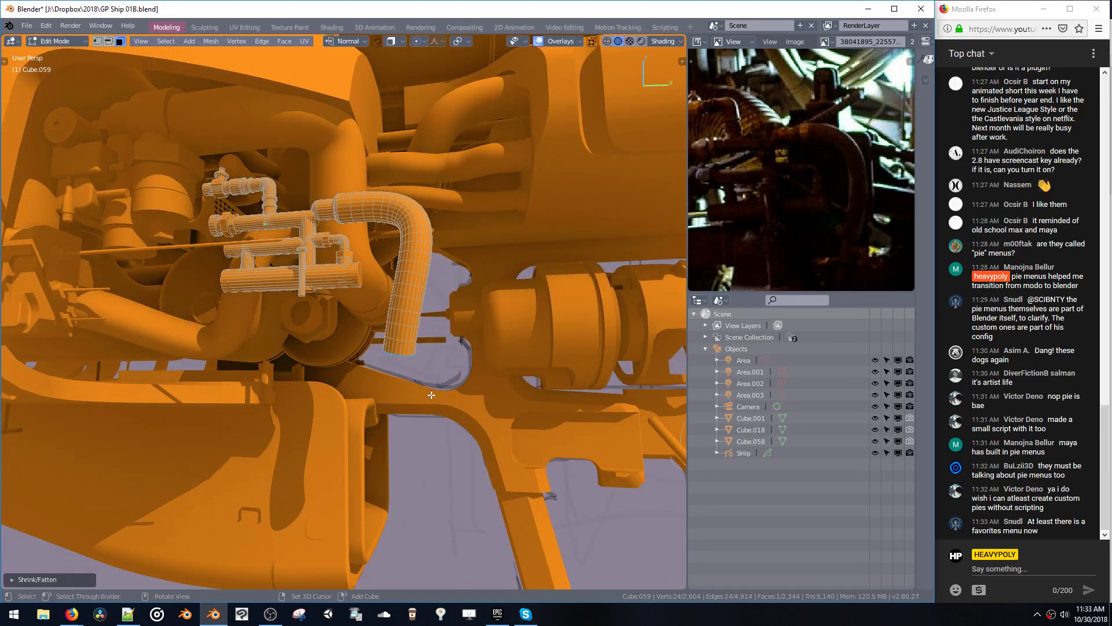
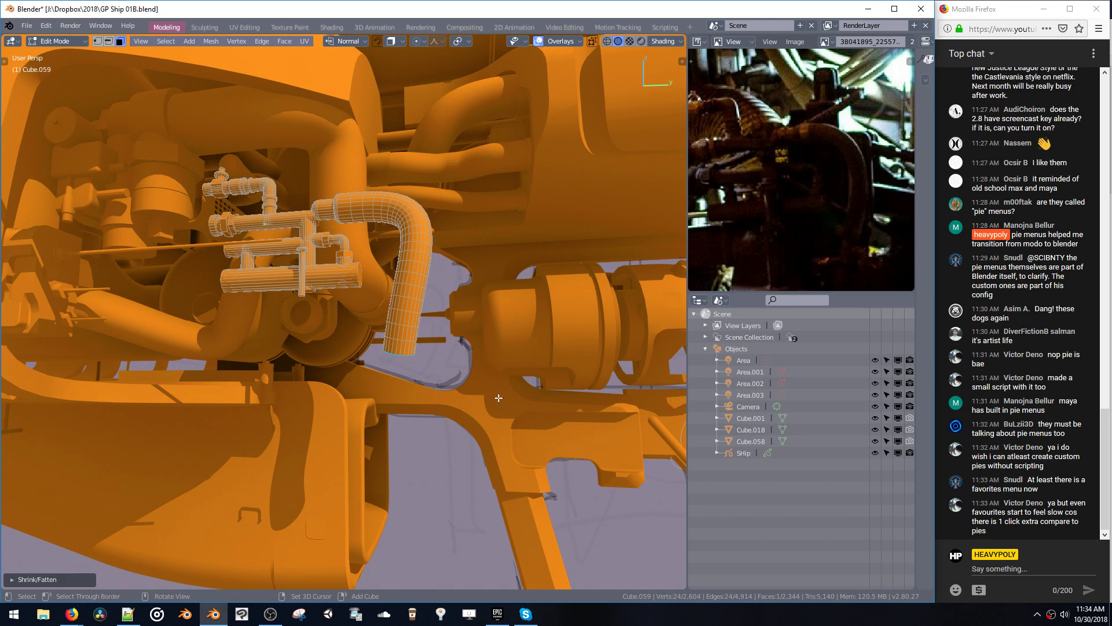
- Extrude the band of faces at the thick pipe's lower end outward into a flange
middle_click_drag(462, 382, 409, 392)
double_click(410, 360)
key("e")
left_click(404, 393)
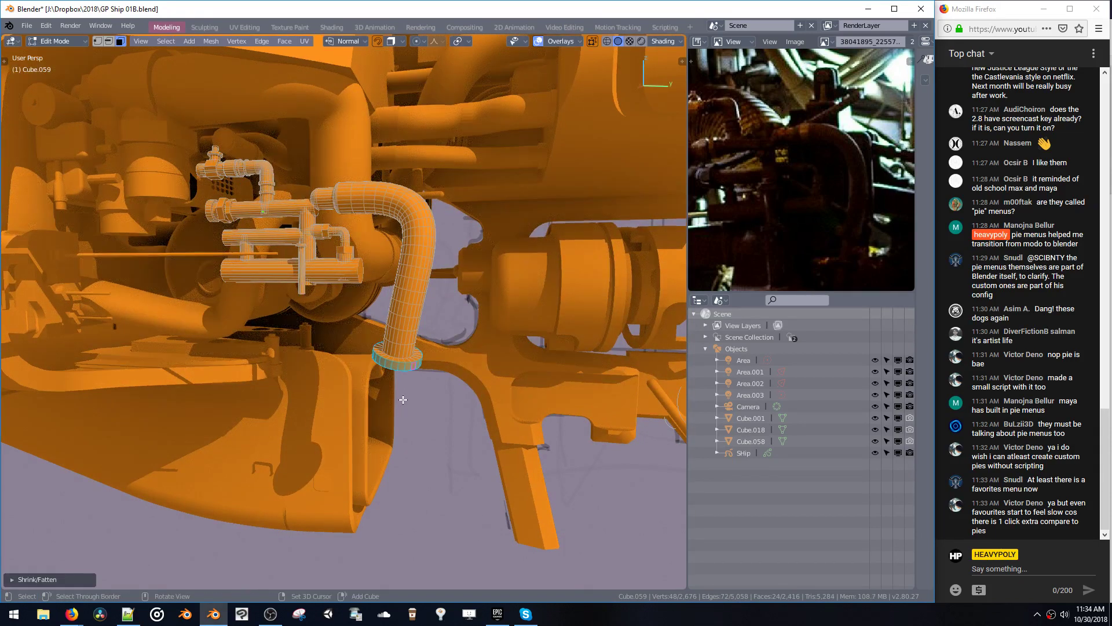
- Reduce how far the flange at the thick curved pipe's lower end stands out
key("e")
left_click(404, 396)
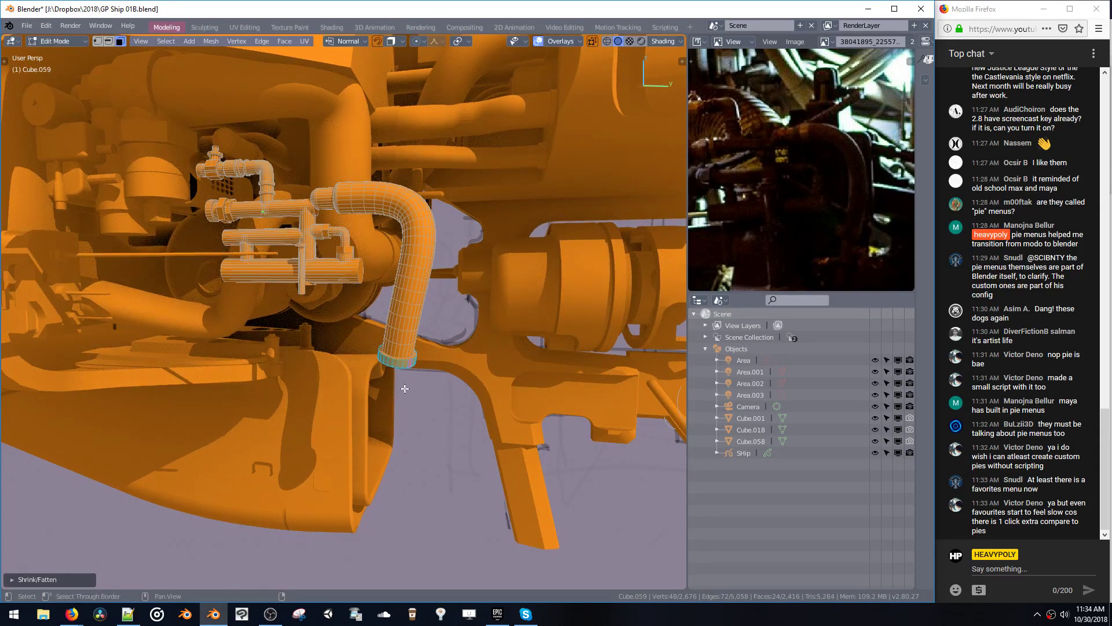
middle_click_drag(404, 395, 403, 421)
- Extrude the end face below the flange into a straight stub and lengthen it with Shrink/Fatten
left_click(405, 357)
key("e")
left_click(393, 416)
key("g")
key("z")
right_click(404, 420)
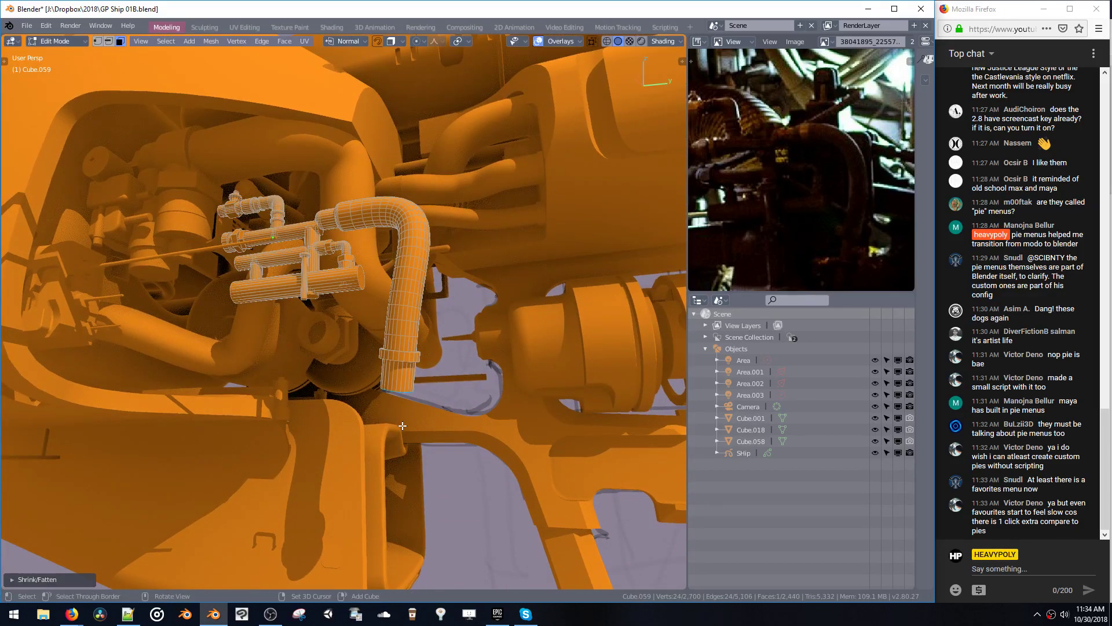
key("alt+s")
left_click(397, 432)
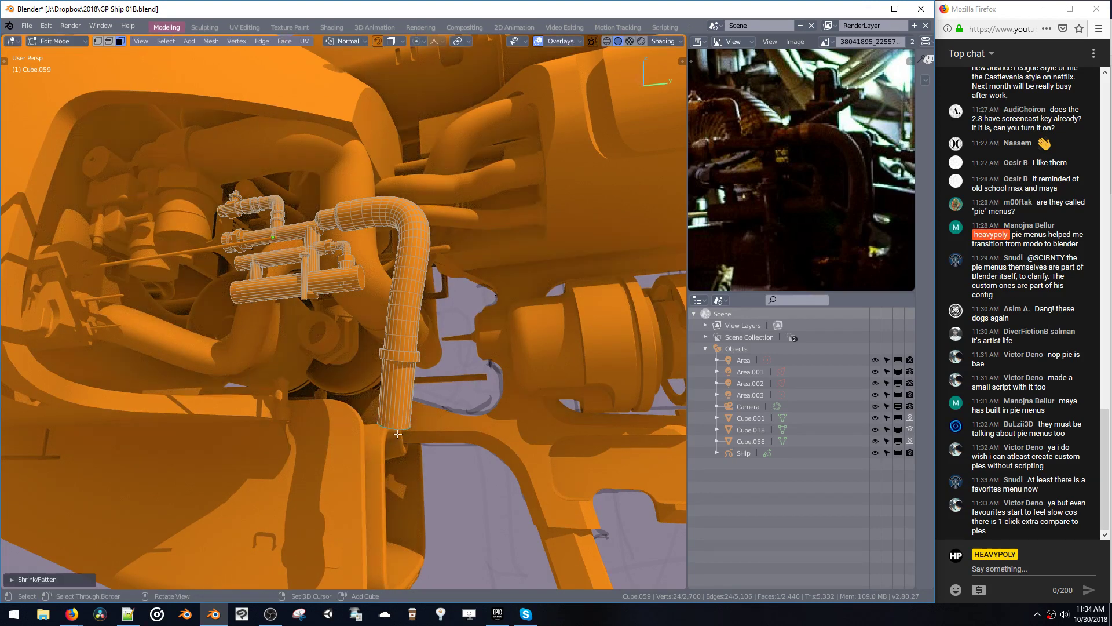
- Grow the selection to the whole stub below the flange and scale it down to a thinner pipe
middle_click_drag(400, 433, 415, 457)
key("ctrl+KP_Add")
key("s")
left_click(415, 421)
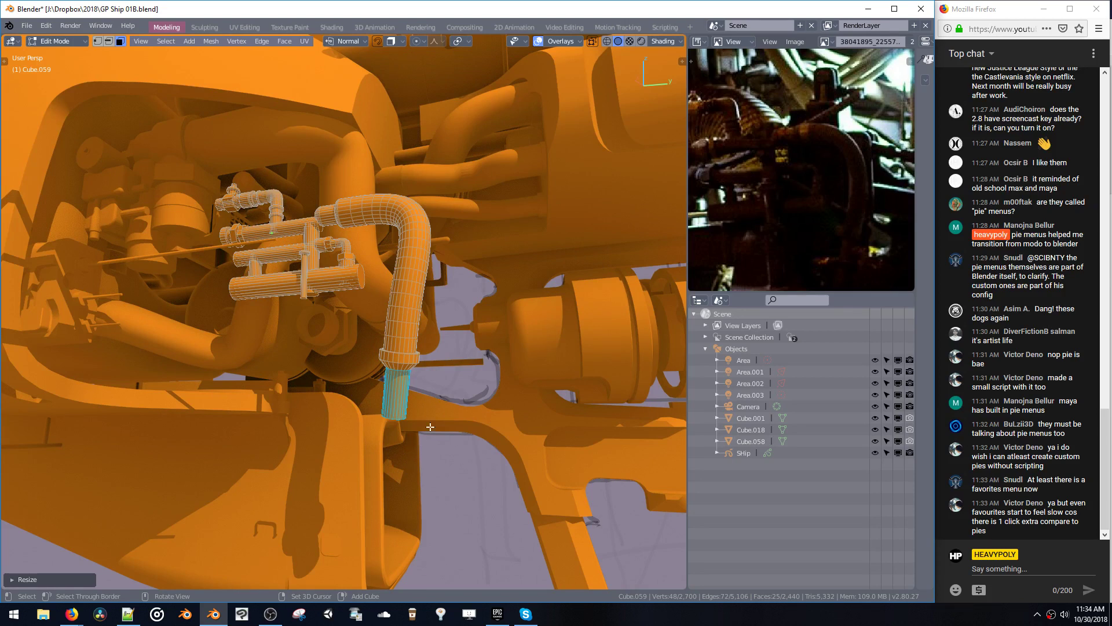
- Move the end face of the lowest horizontal pipe along the Y axis
middle_click_drag(428, 416, 403, 388)
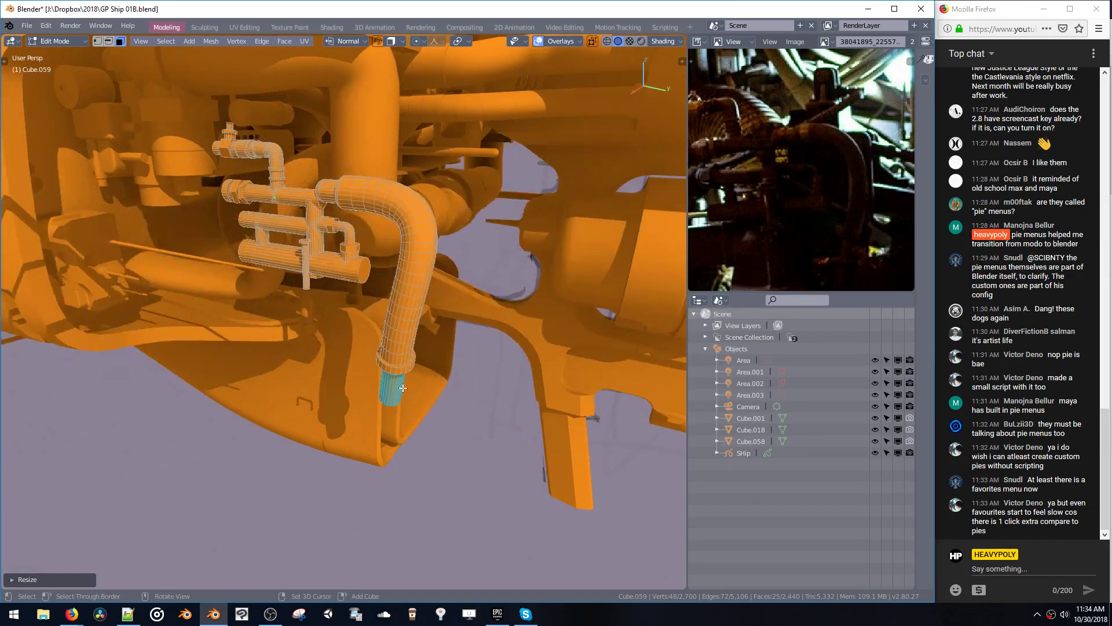
left_click(365, 272)
middle_click_drag(365, 272, 377, 284)
key("g")
key("y")
left_click(377, 284)
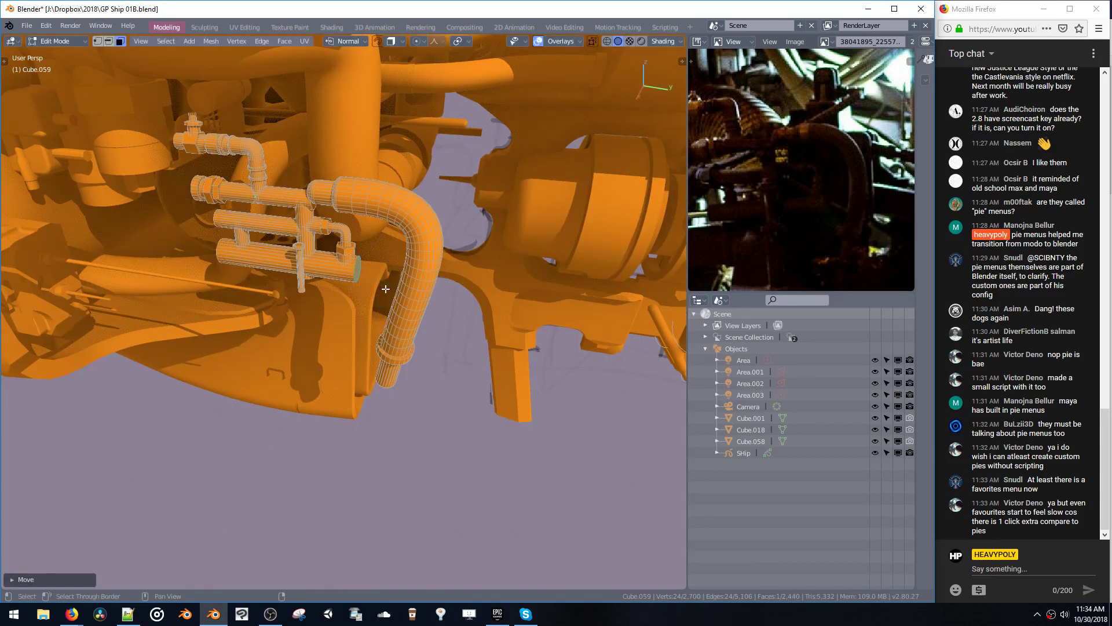
- Try to extrude the lowest horizontal pipe's end face slightly outward and scale it down into a chamfered rim
key("KP_Decimal")
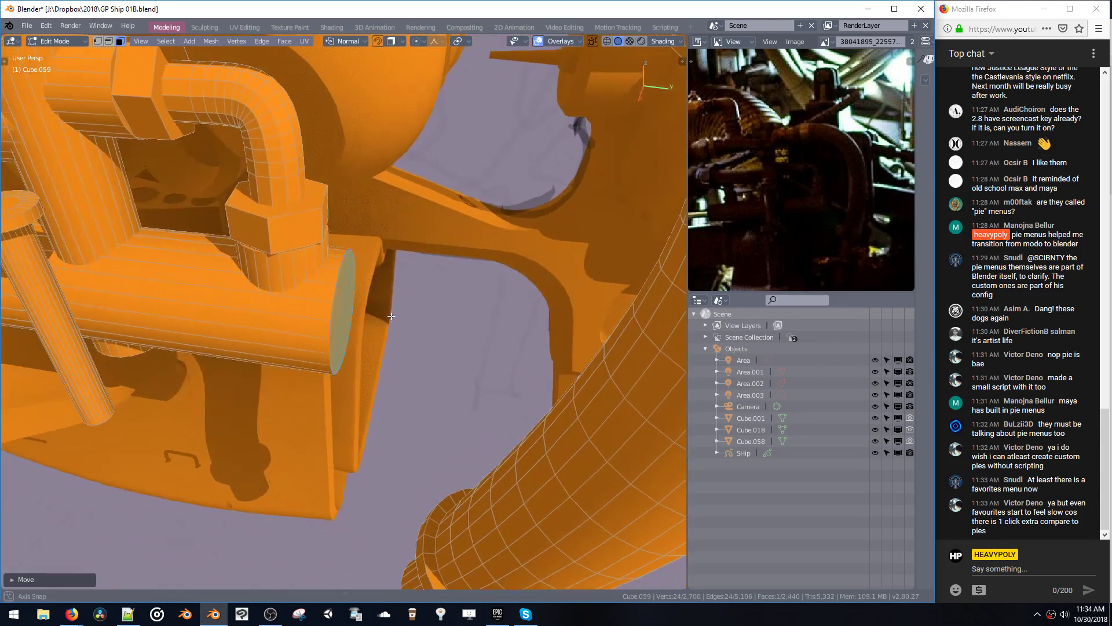
middle_click_drag(379, 385, 385, 347)
key("alt+s")
left_click(389, 342)
key("s")
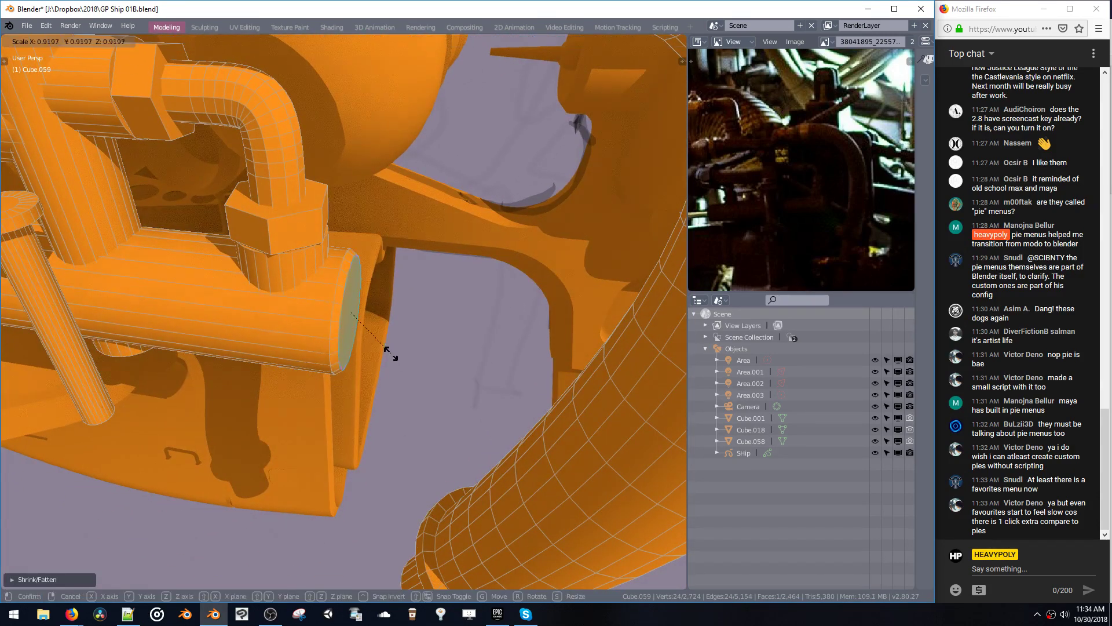
left_click(387, 359)
- Try to add an edge loop close to the end of the lowest horizontal pipe
middle_click_drag(385, 367, 419, 341)
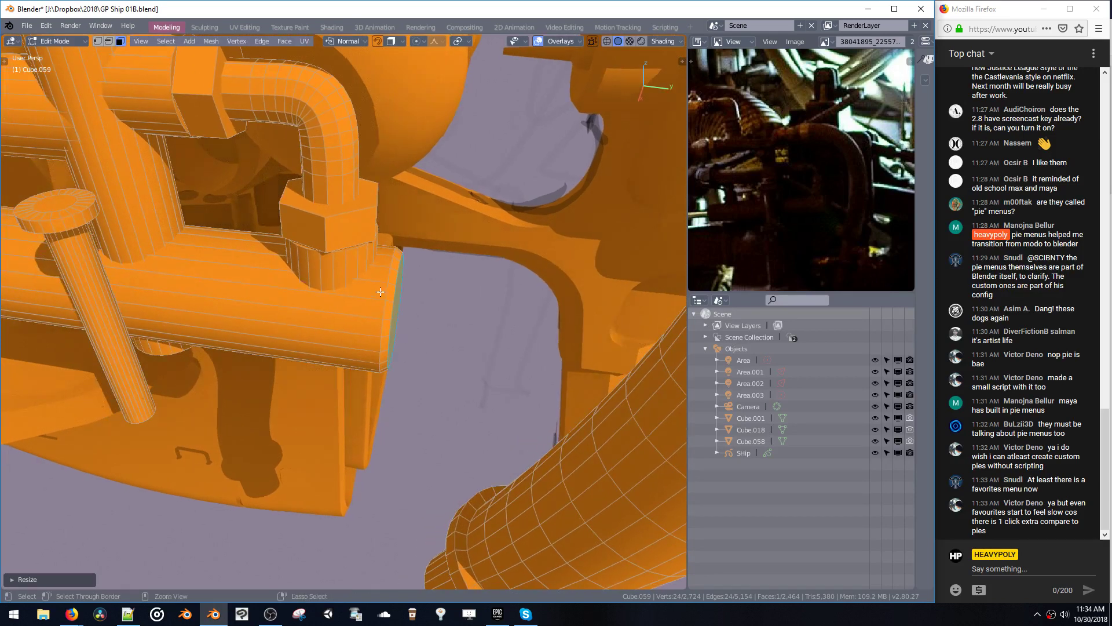
key("ctrl+r")
left_click(364, 283)
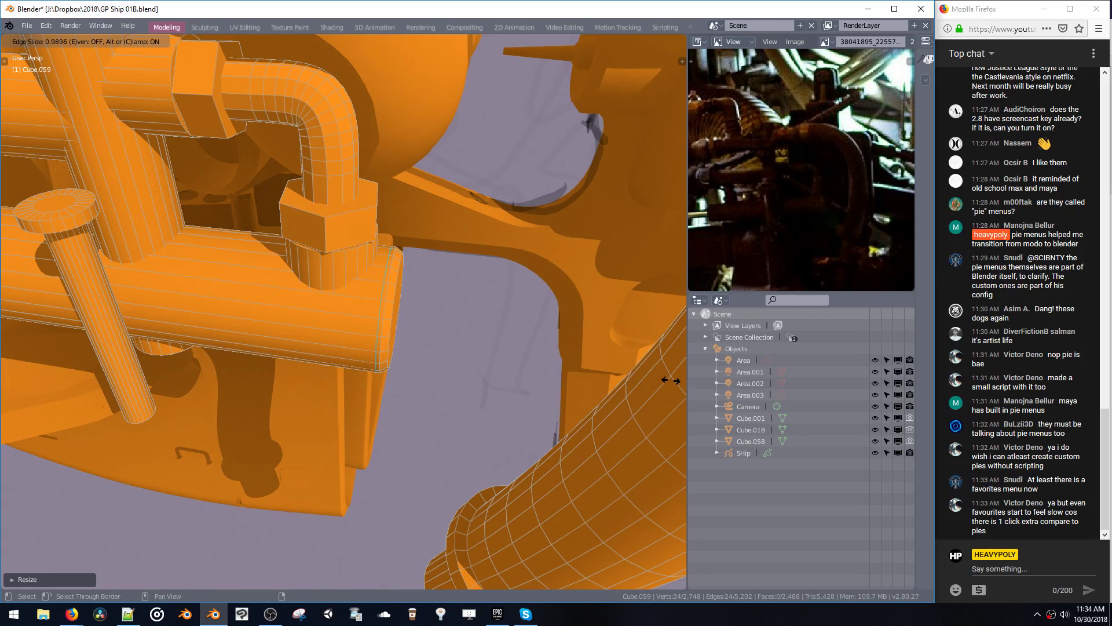
left_click(423, 318)
key("ctrl+z")
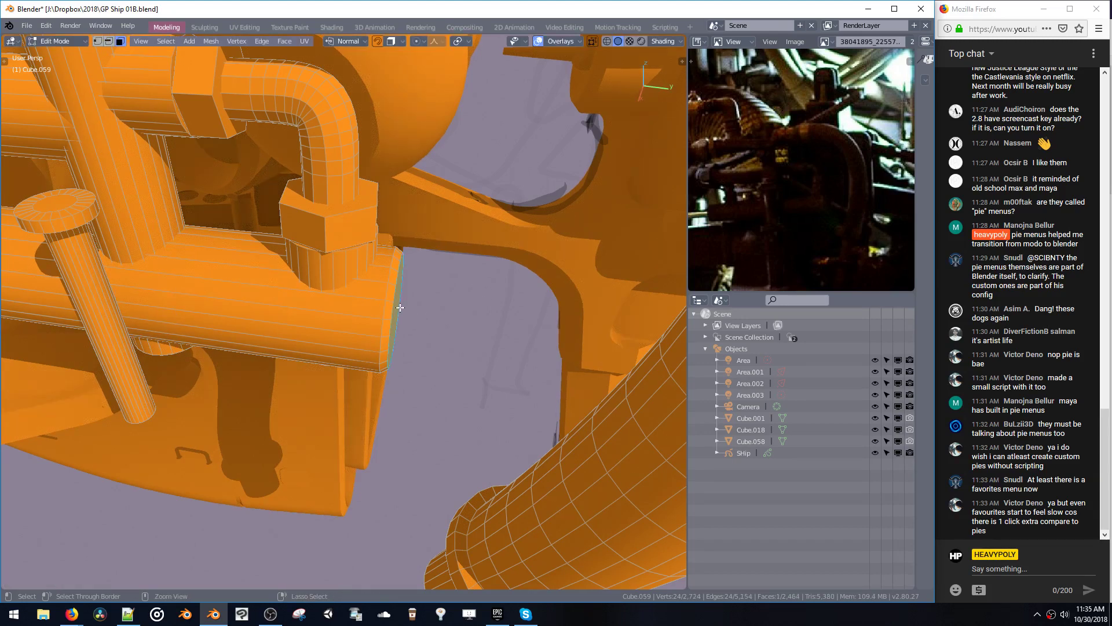
scroll(400, 304, "down", 5)
left_click(361, 308, "alt")
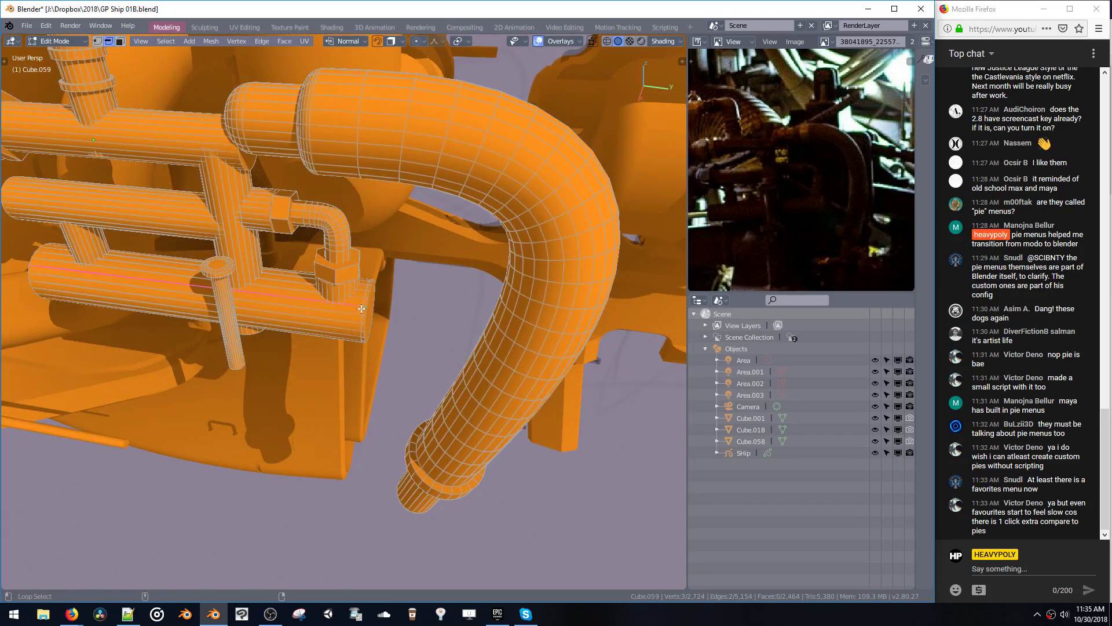
scroll(373, 341, "down", 4)
- Return to Object Mode and move the whole pipe assembly rearward, clear of the vertical pipe by the engine
key("Tab")
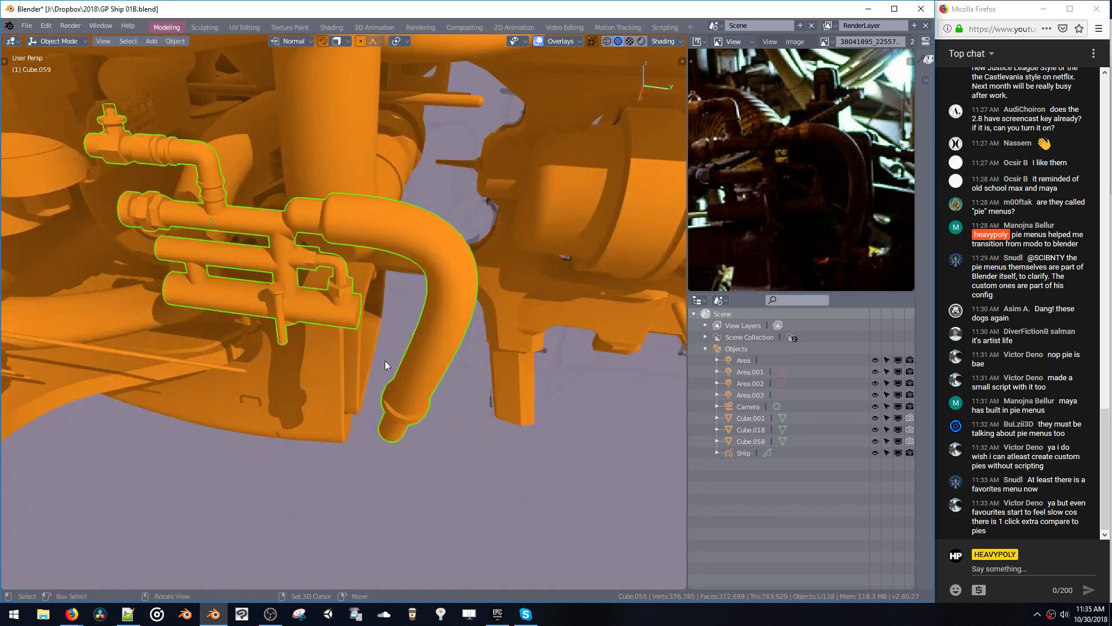
scroll(387, 365, "down", 2)
middle_click_drag(392, 373, 400, 284)
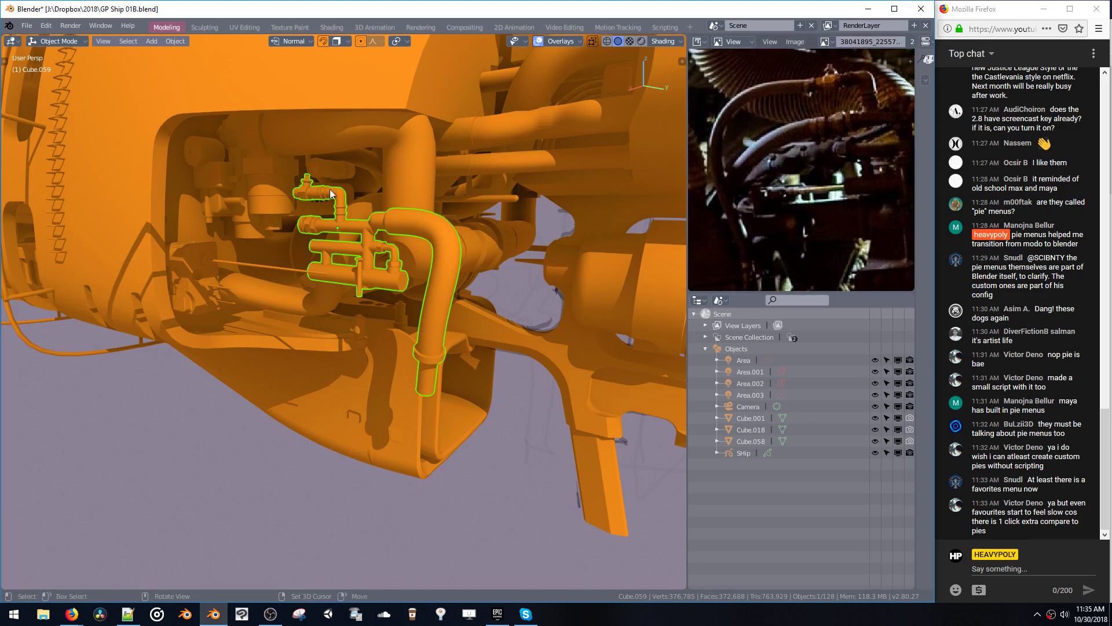
middle_click_drag(332, 194, 394, 221)
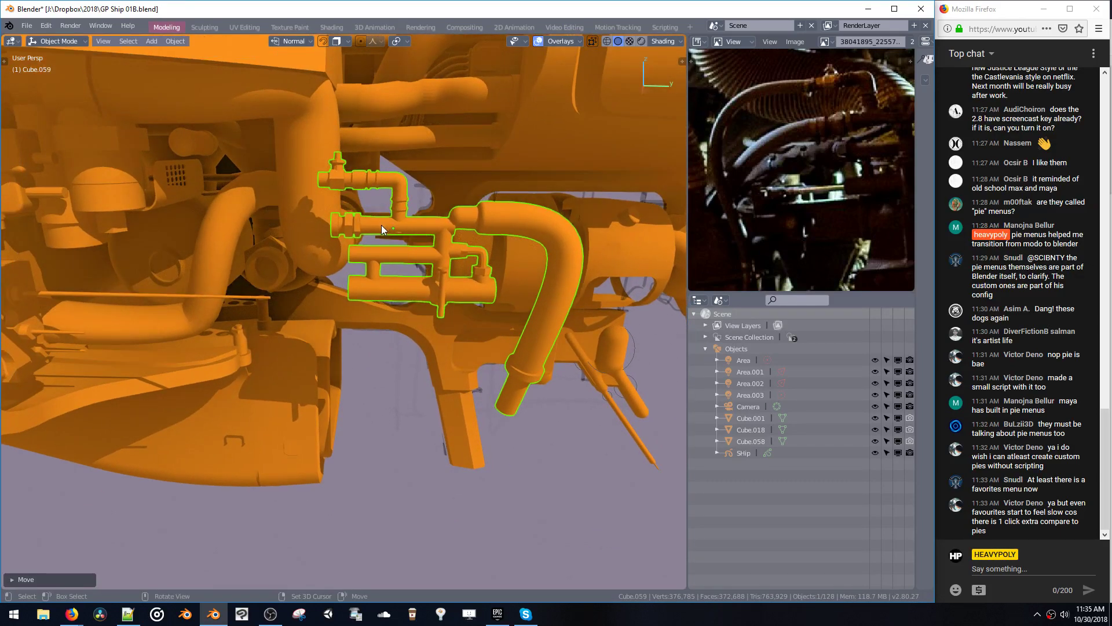
- Try to duplicate a round pipe end face and position and rotate it beside the engine, then delete the copy
key("space")
left_click(481, 169)
middle_click_drag(258, 165, 358, 171)
left_click(306, 183)
scroll(342, 153, "up", 1)
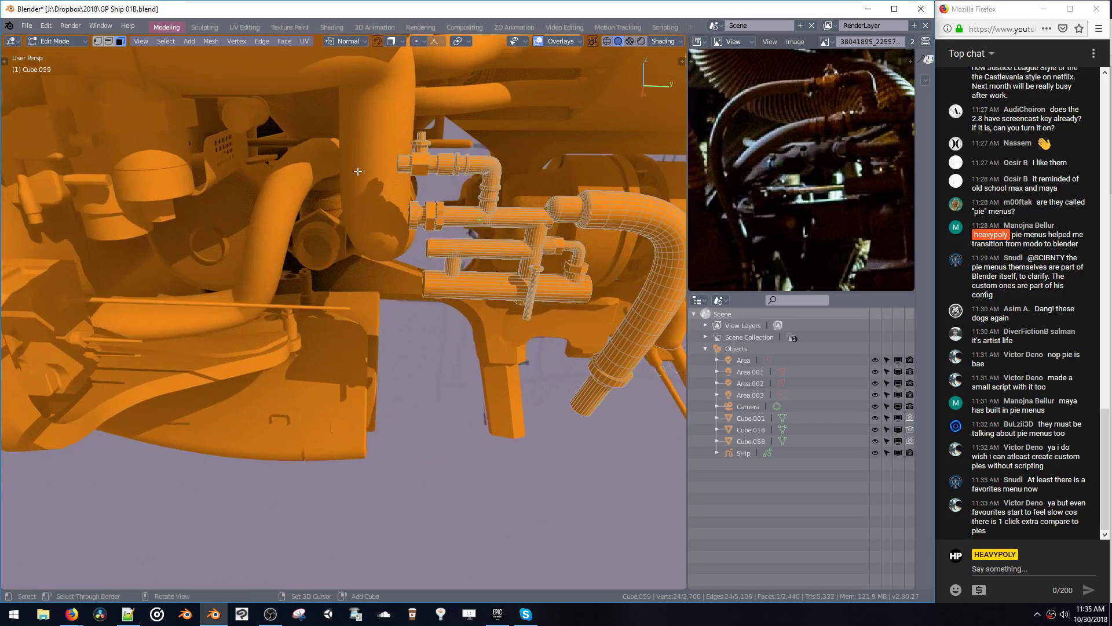
key("e")
key("y")
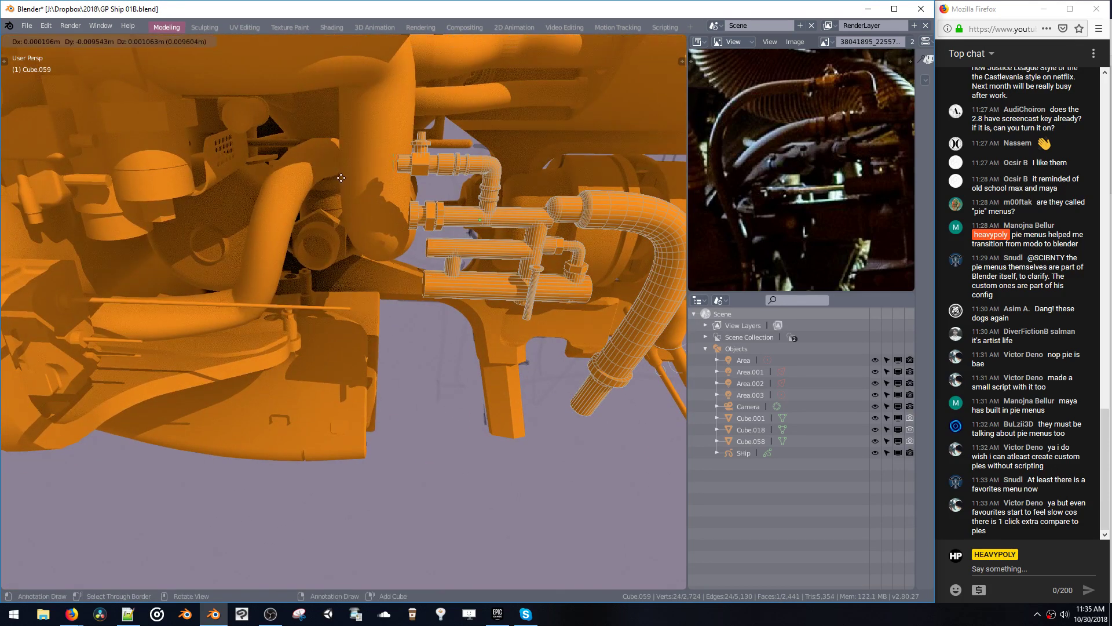
left_click(207, 174)
middle_click_drag(238, 207, 255, 189, "shift")
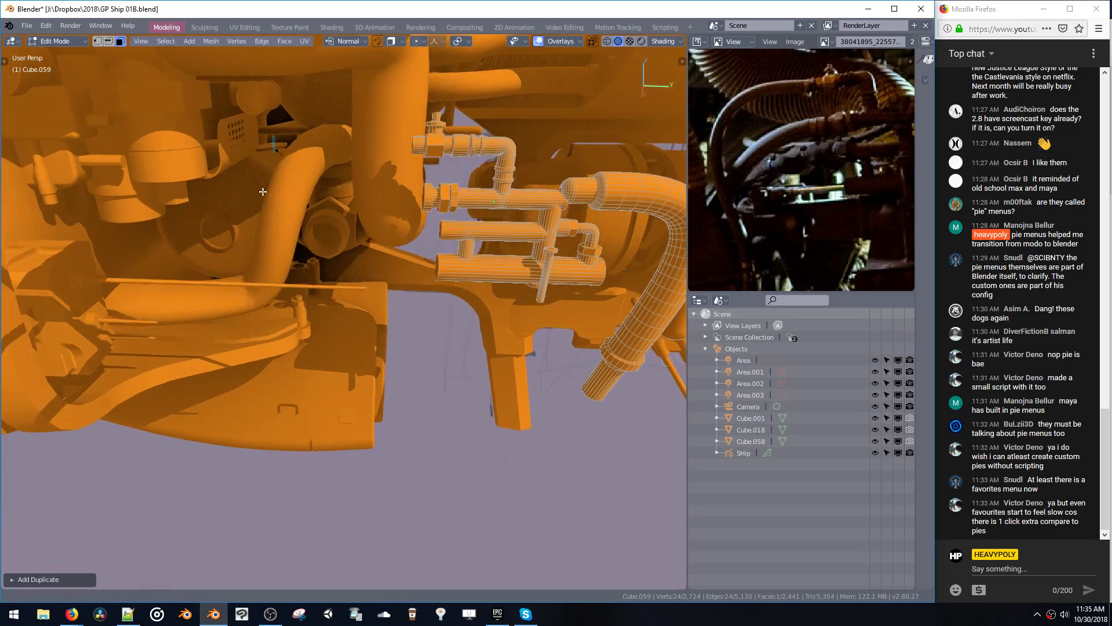
key("g")
left_click(284, 217)
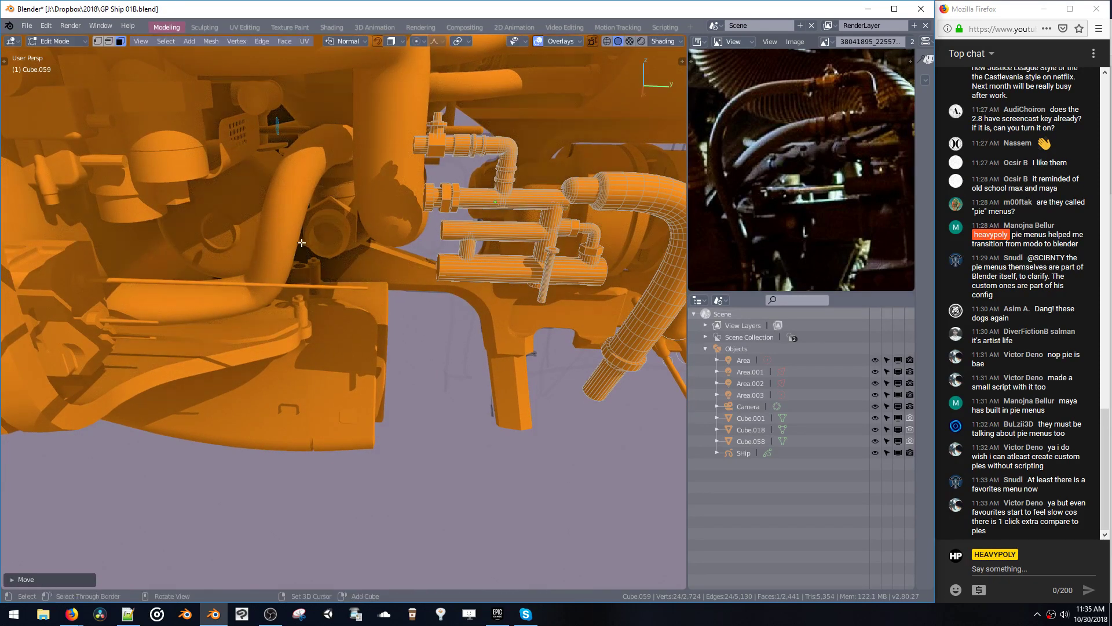
key("r")
left_click(354, 212)
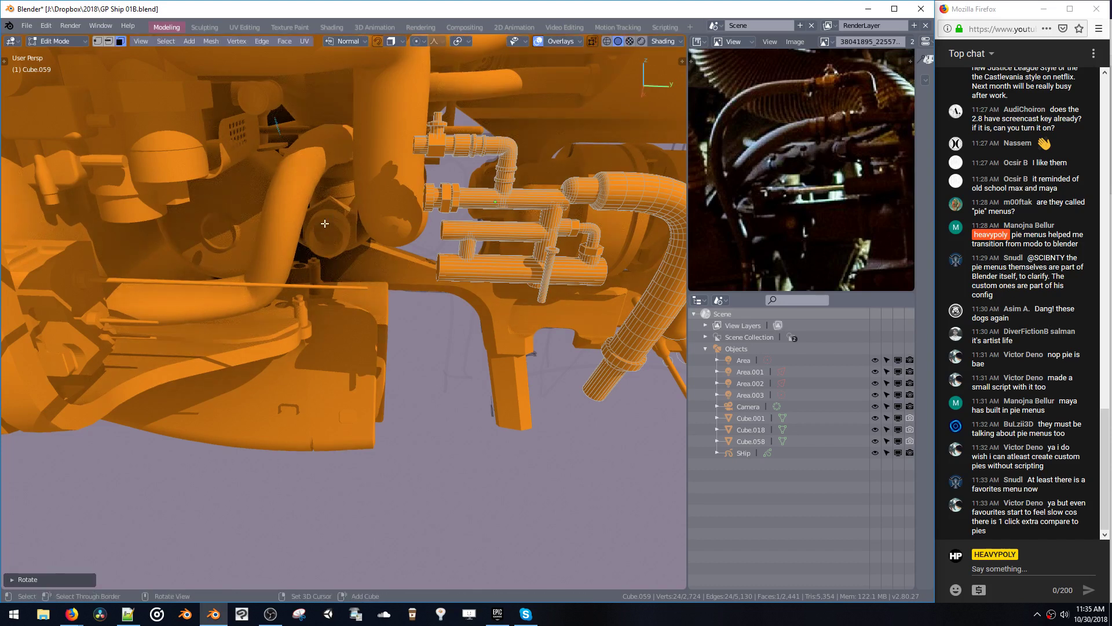
middle_click_drag(347, 209, 372, 180)
key("x")
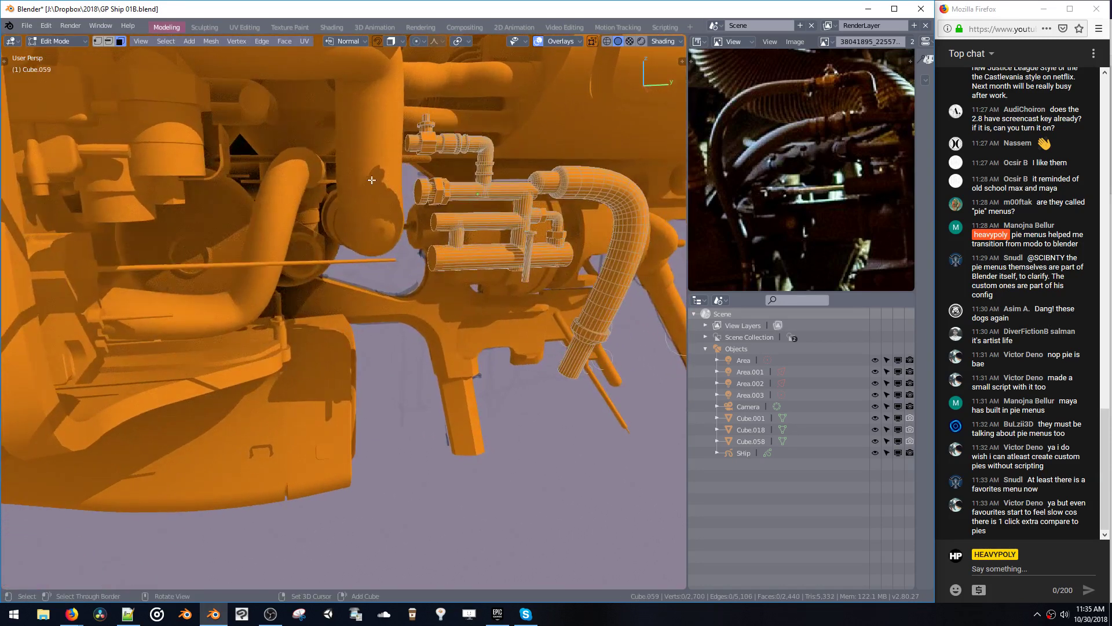
left_click_drag(417, 125, 419, 136)
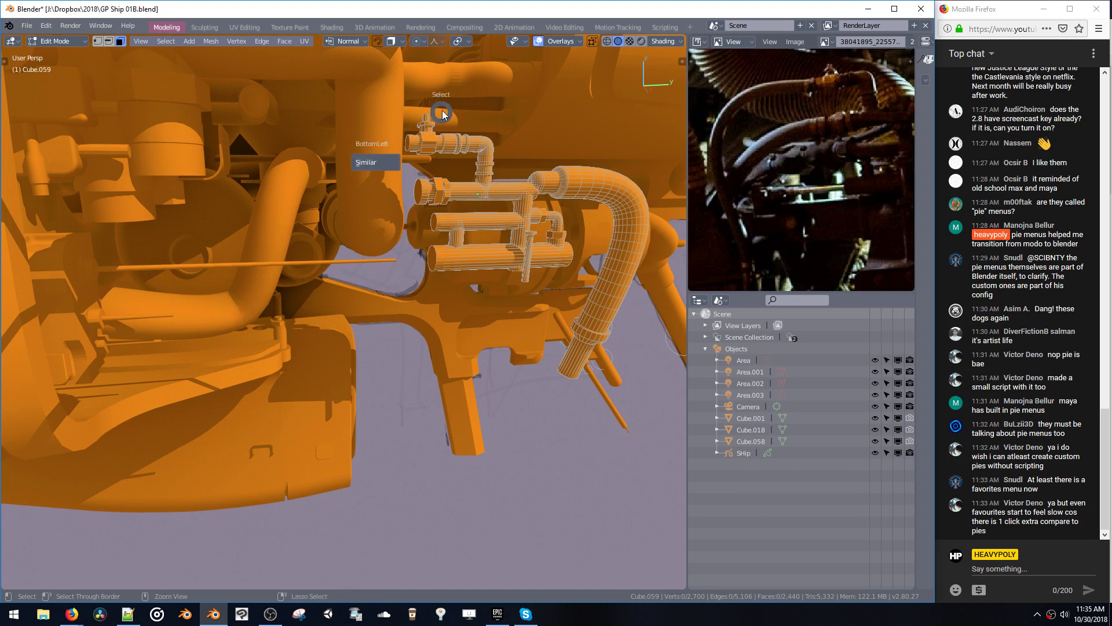
- Add a Path curve in Object Mode and move it next to the ends of the pipe assembly
key("Tab")
key("shift+a")
mouse_move(439, 188)
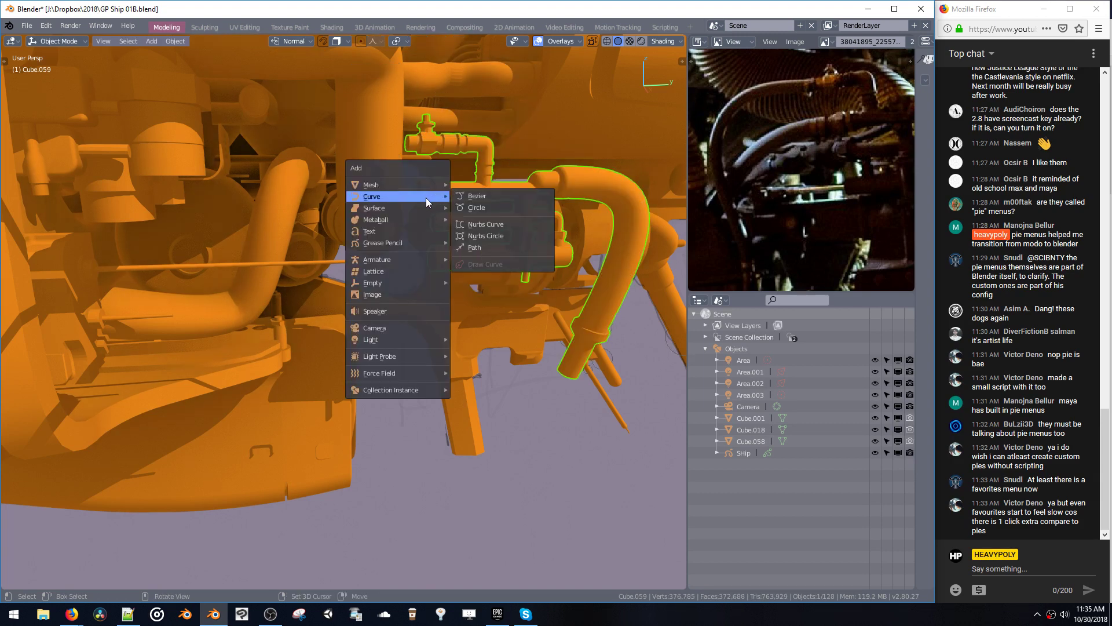
left_click(468, 248)
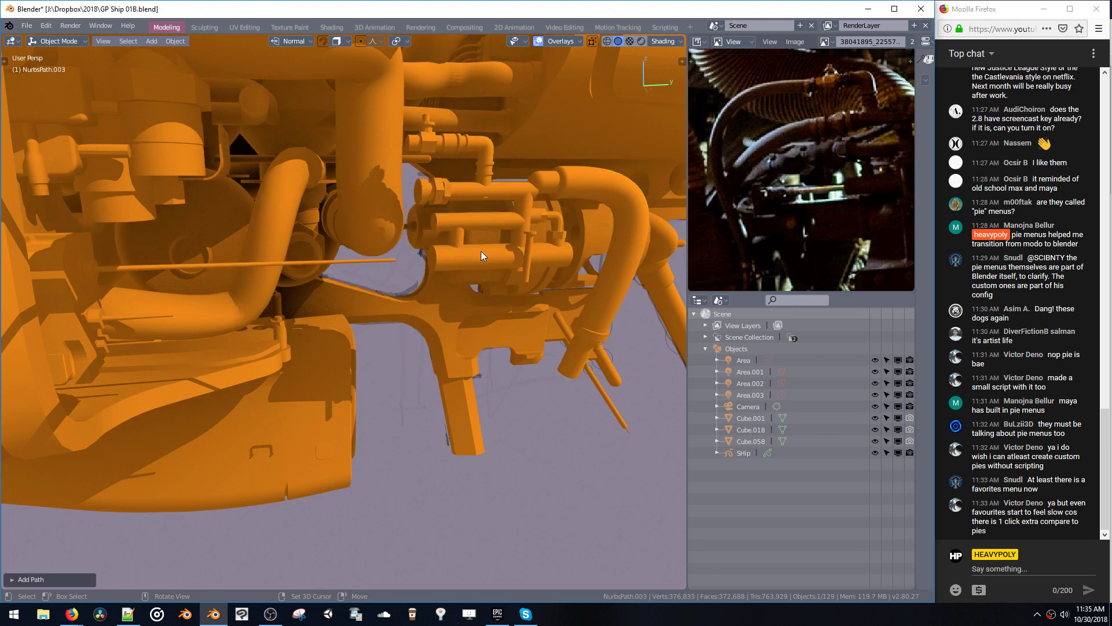
key("g")
left_click(430, 204)
- Scale all the path's control points down in Edit Mode to suit the pipe assembly
key("Tab")
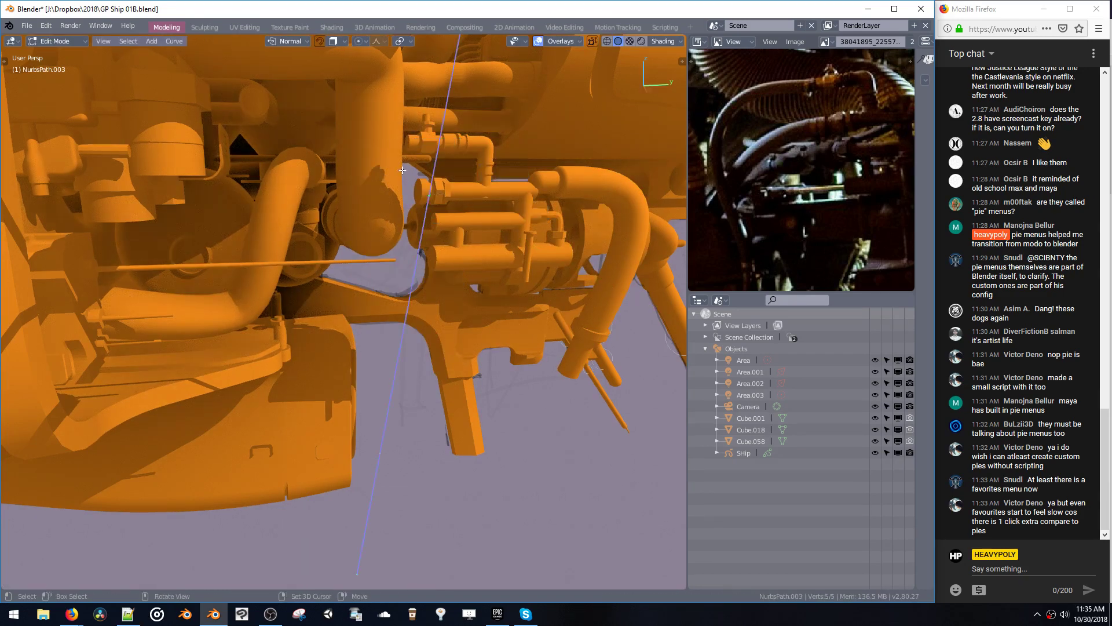
middle_click_drag(419, 187, 442, 320)
key("s")
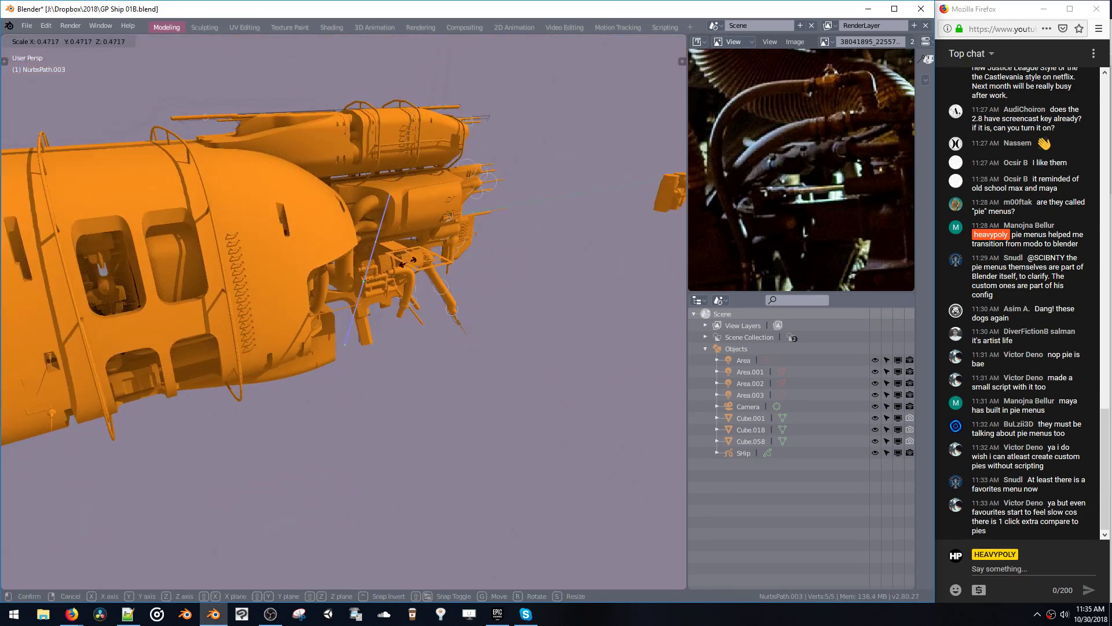
left_click(382, 272)
key("KP_Decimal")
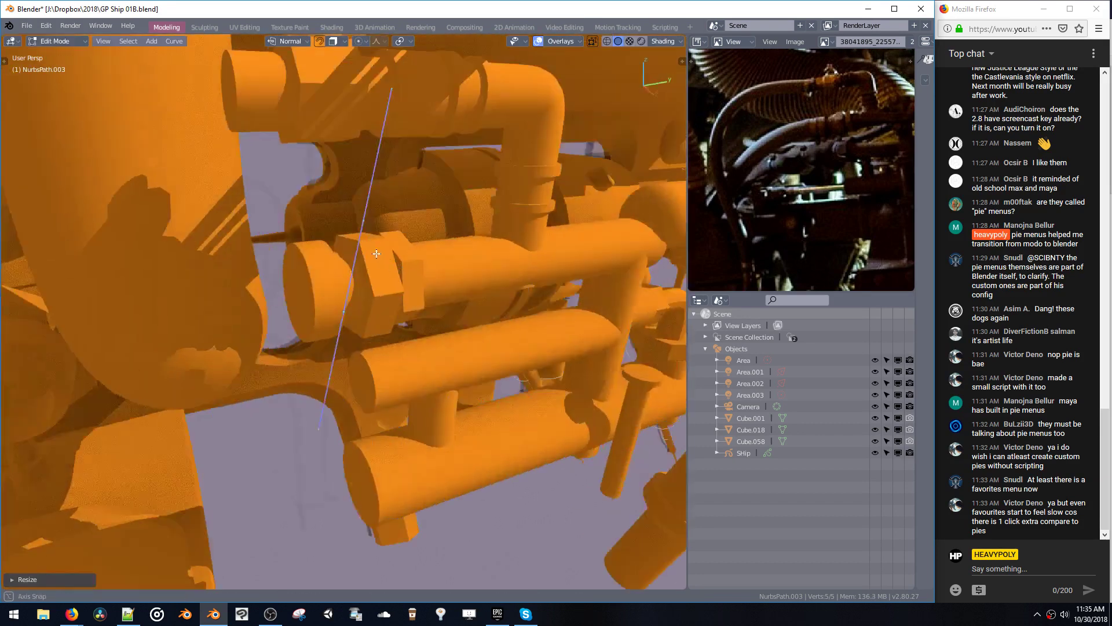
- Rotate the path freely and with 90-degree rotations so it runs level with the horizontal pipes
scroll(382, 322, "down", 2)
key("r")
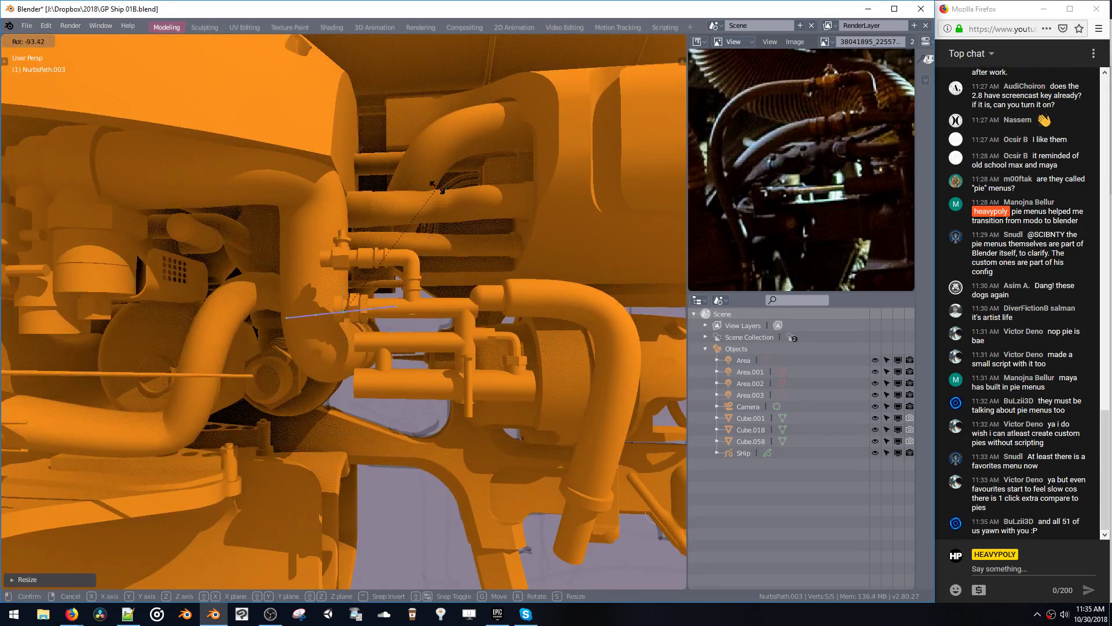
left_click(437, 187)
middle_click_drag(438, 188, 416, 329)
key("shift+r")
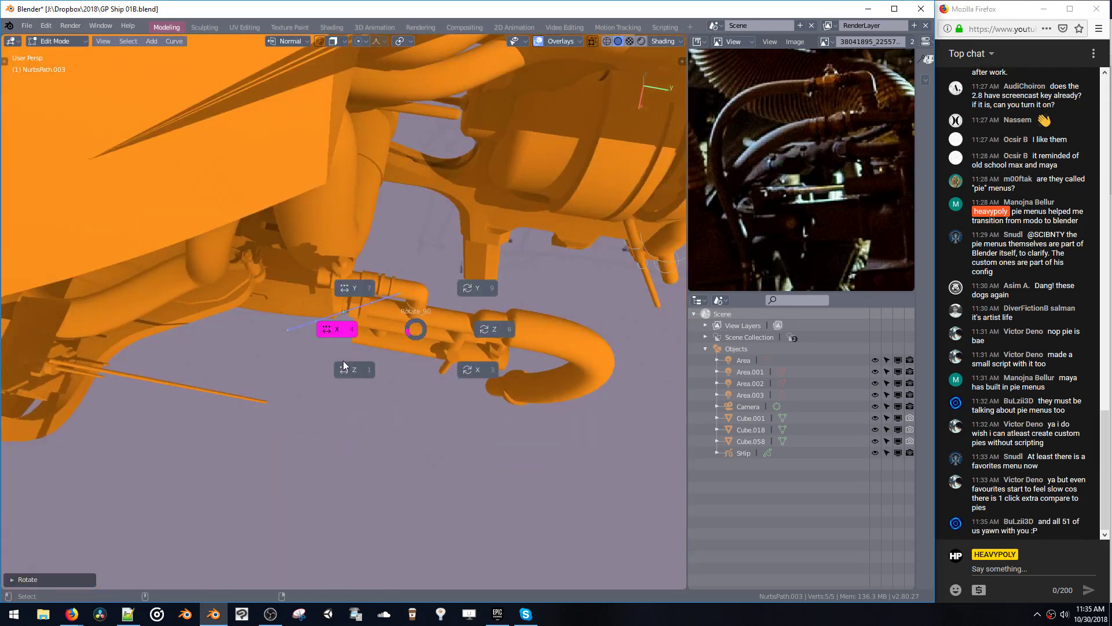
left_click(343, 373)
key("shift+r")
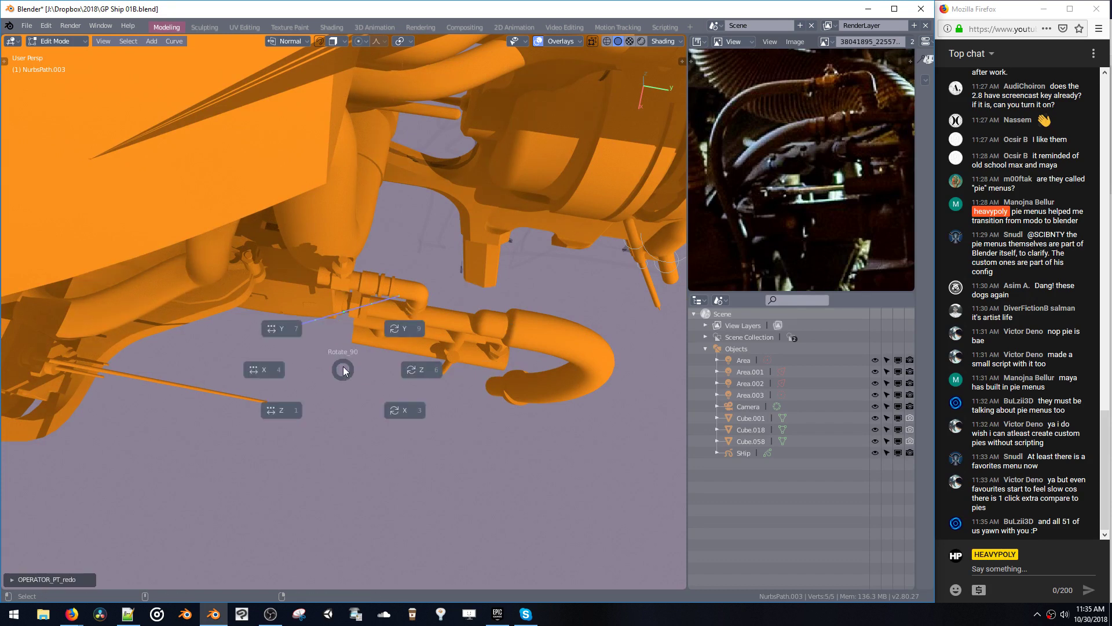
left_click(284, 371)
- Move the path freely, along X and along Y so its end meets the hex fitting on the main horizontal pipe
middle_click_drag(283, 371, 261, 277)
key("g")
left_click(380, 231)
key("g")
key("x")
left_click(347, 281)
middle_click_drag(347, 281, 405, 267)
key("g")
key("y")
left_click(379, 273)
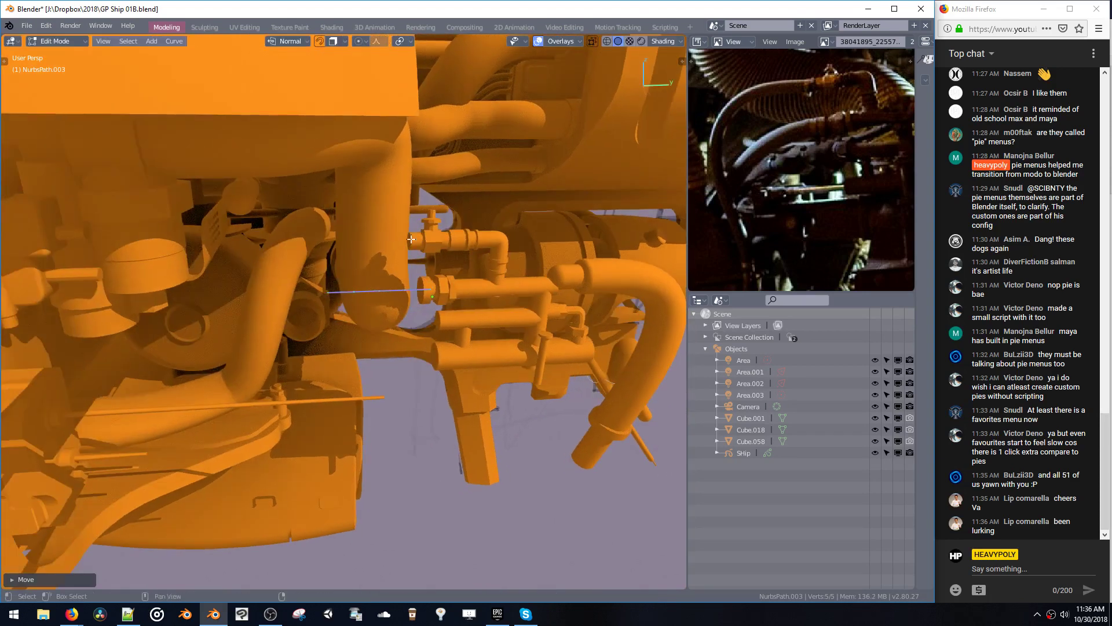
- Pull the path's free end point forward and down toward the large bent pipe beside the engine
left_click(327, 289)
middle_click_drag(327, 288, 355, 226)
key("g")
left_click(175, 326)
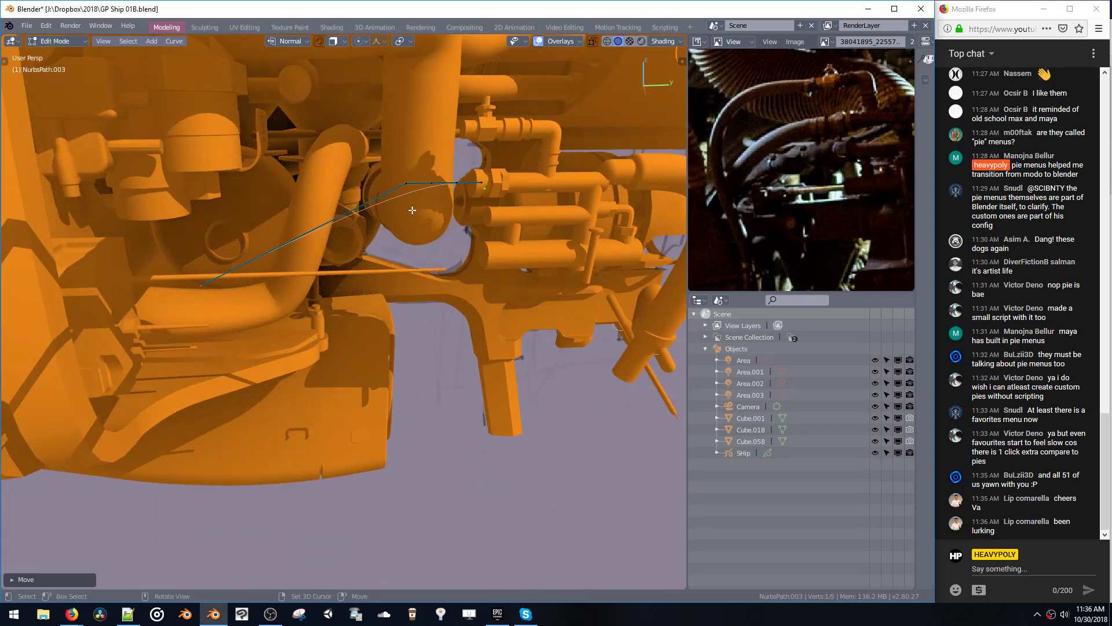
- Raise the control point next to the free end and drop the end point onto the lower hull, forming an arch
left_click(408, 189)
key("g")
left_click(206, 155)
middle_click_drag(431, 190, 318, 193)
key("g")
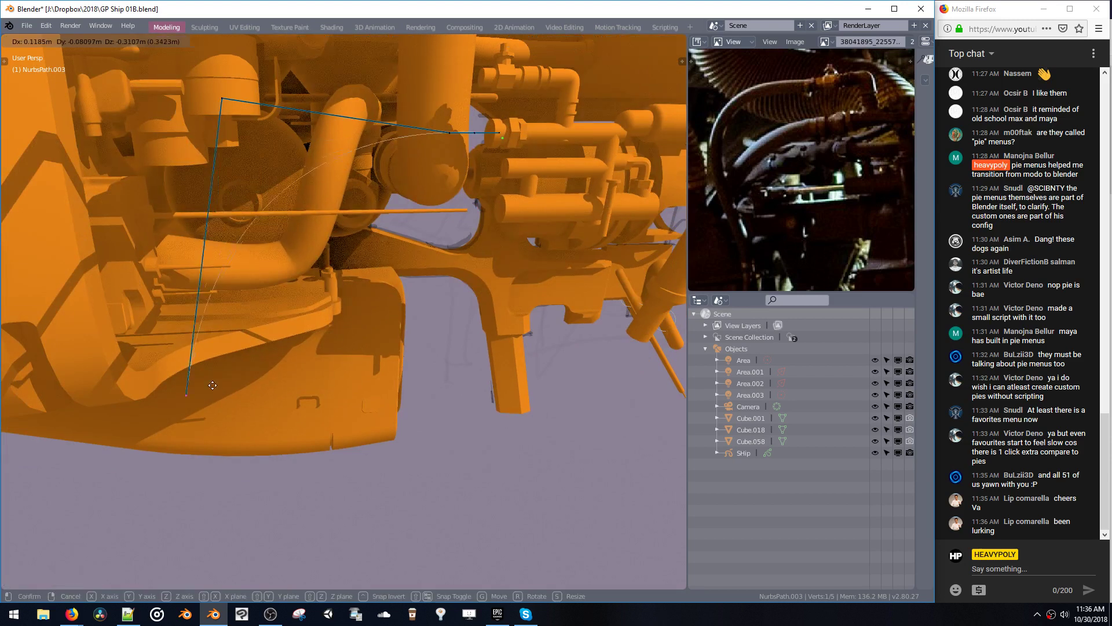
left_click(237, 327)
- Move the path's control points beside the hex fitting back along Y, away from the fitting, toward the arch
left_click(448, 130)
key("g")
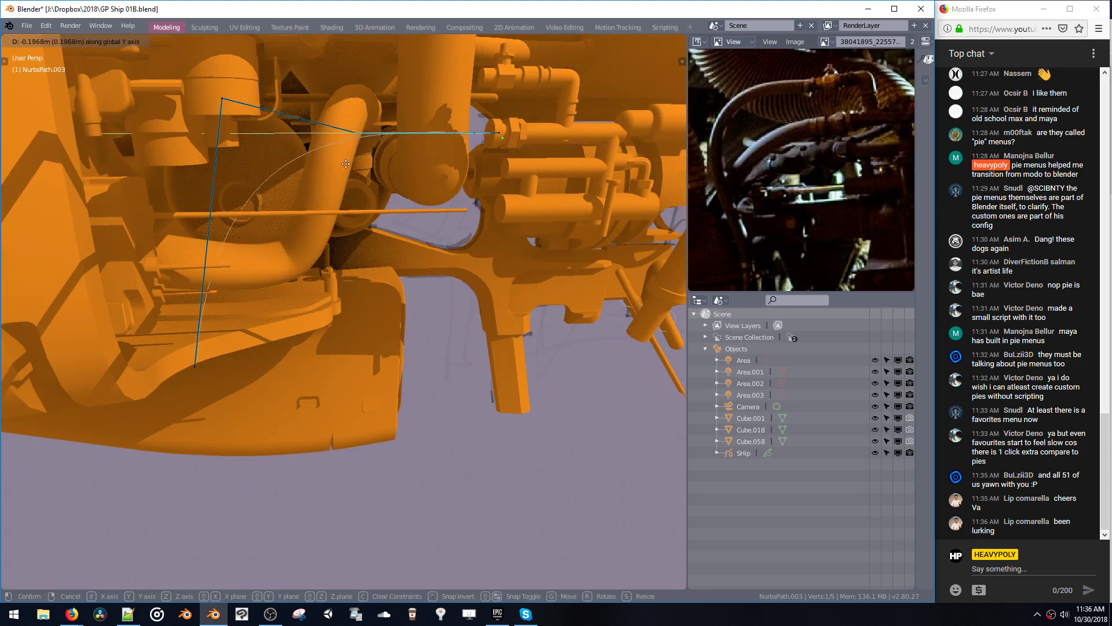
left_click(365, 146)
key("g")
left_click(314, 139)
left_click(475, 132)
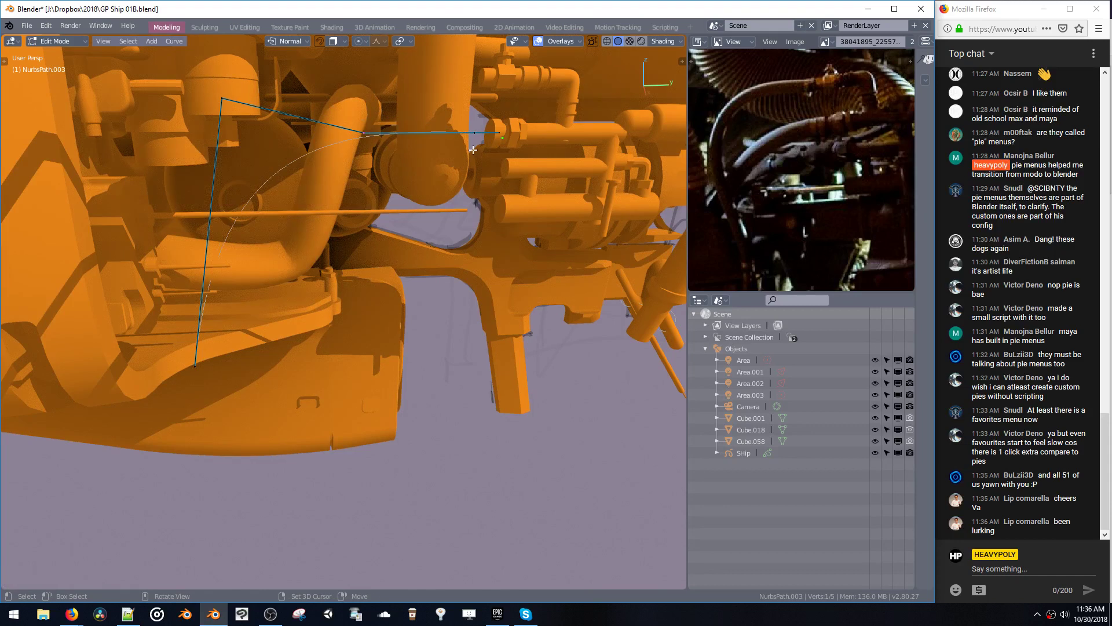
left_click(498, 133, "shift")
key("g")
key("y")
left_click(365, 174)
- Raise the inner control point level with the arch's top corner and pull the neighbouring point back toward the large bent pipe
left_click(319, 129)
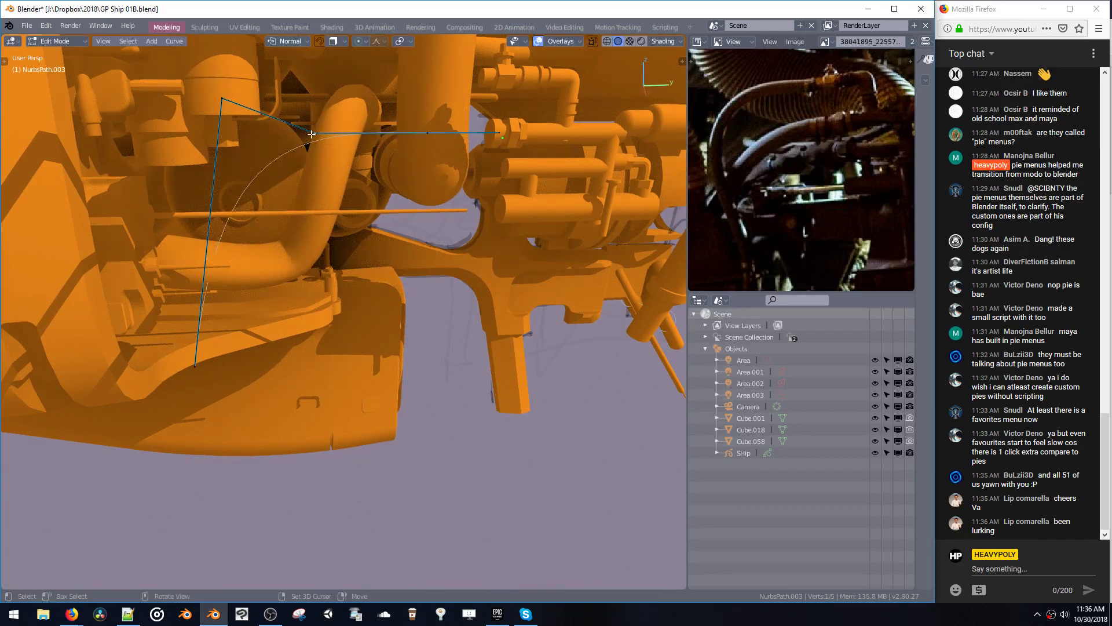
key("g")
left_click(320, 91)
left_click(424, 138)
key("g")
left_click(372, 138)
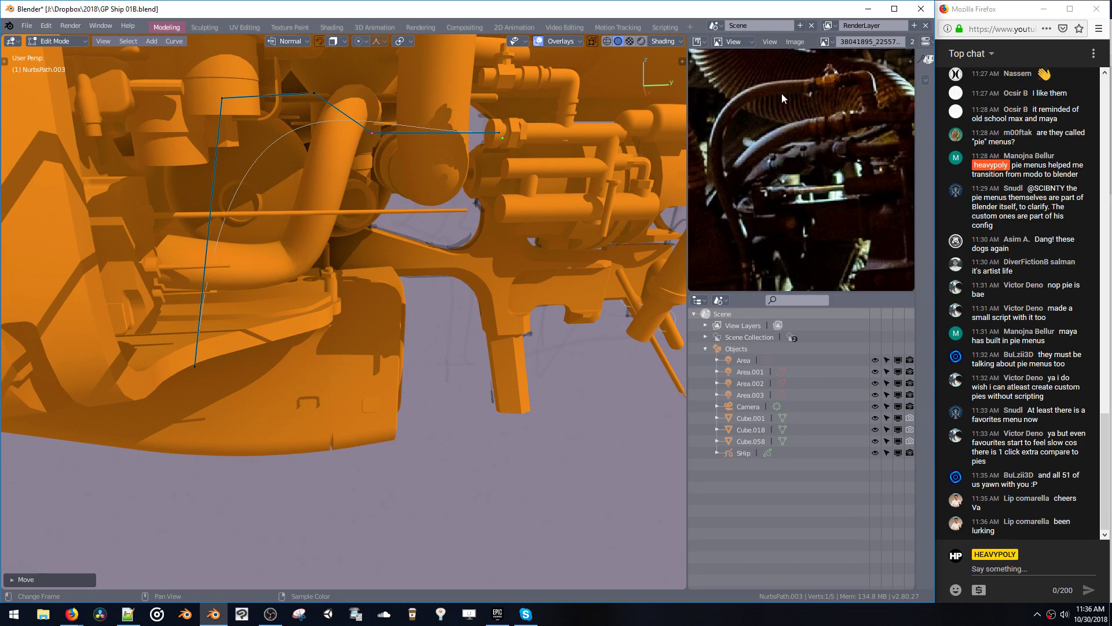
- Move the path's lower end point forward along the hull and extrude another point forward and down from it
middle_click_drag(278, 259, 308, 210, "shift")
left_click(253, 379, "shift")
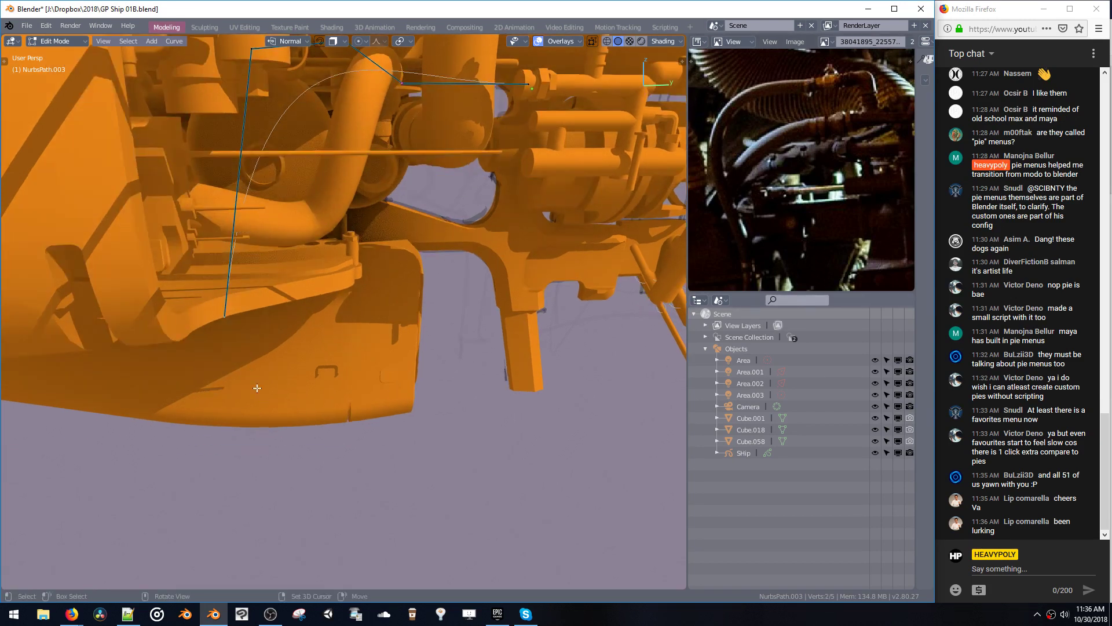
key("g")
left_click(245, 348)
key("g")
left_click(343, 339)
key("e")
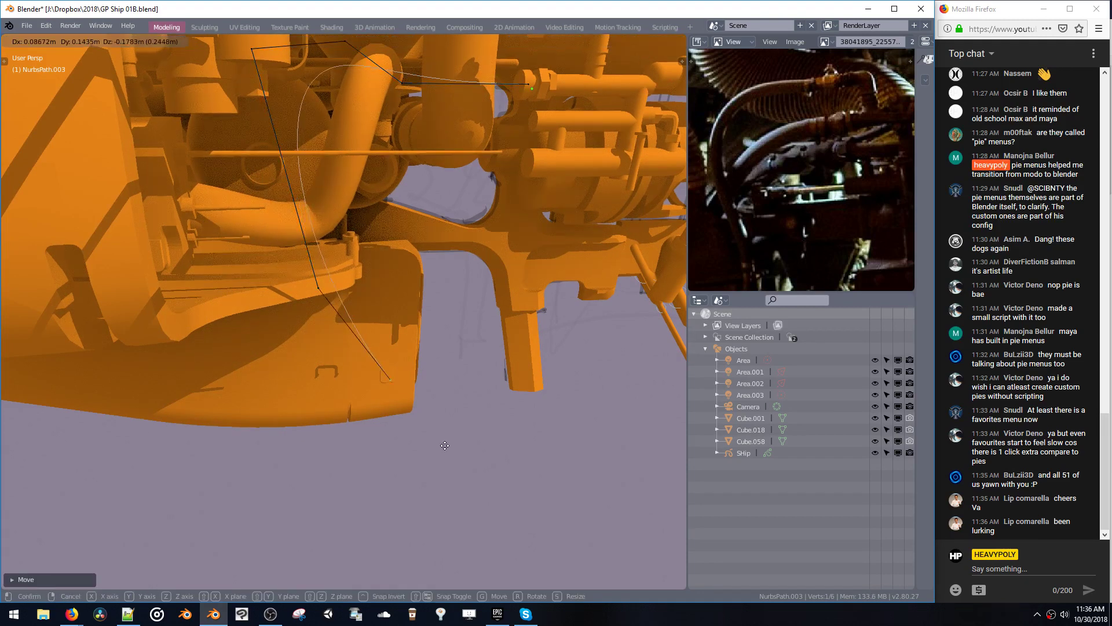
left_click(427, 411)
- Move the new end point along X and Z so the path ends at the upper edge of the lower hull
middle_click_drag(427, 411, 429, 299)
key("g")
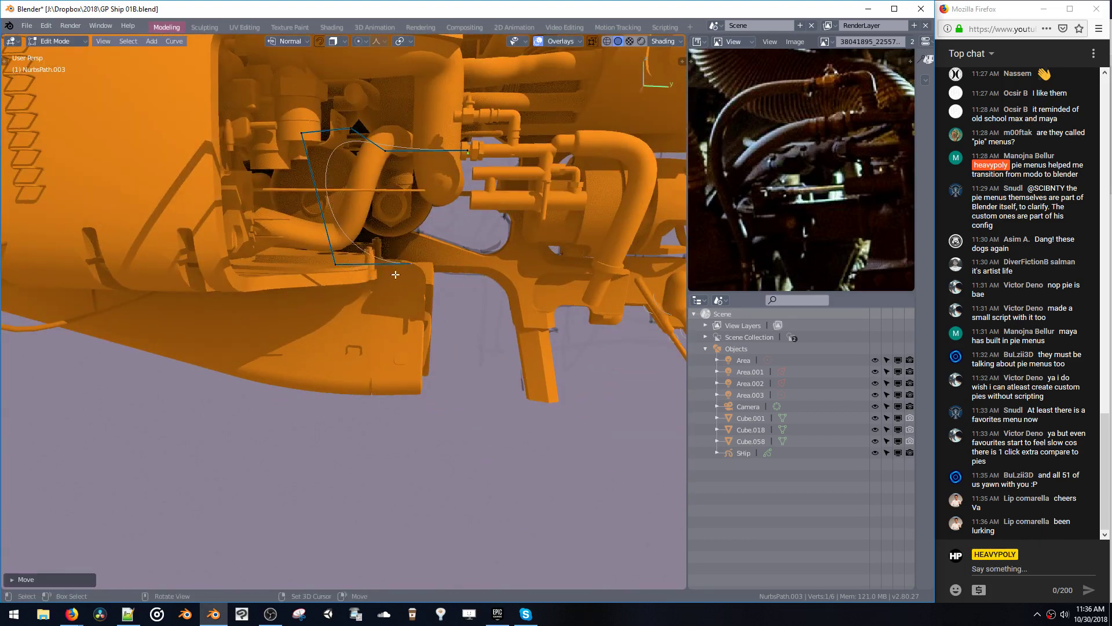
key("x")
left_click(273, 307)
middle_click_drag(273, 307, 388, 130)
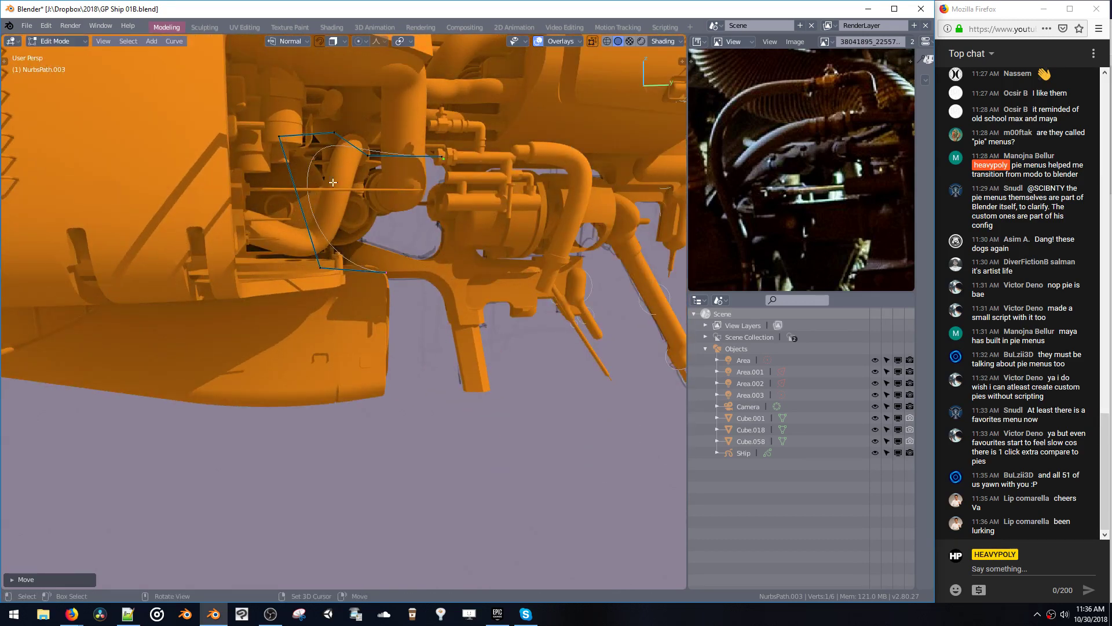
middle_click_drag(465, 137, 268, 216)
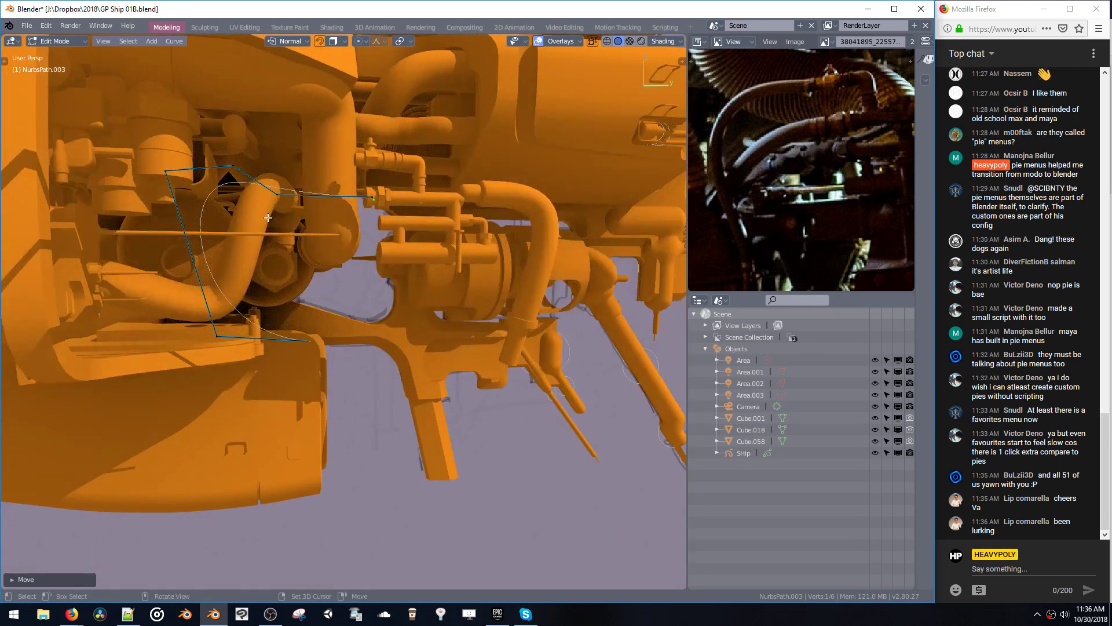
key("g")
key("z")
left_click(325, 374)
- Duplicate the entire path within the same curve and offset the copy along X
left_click(220, 337)
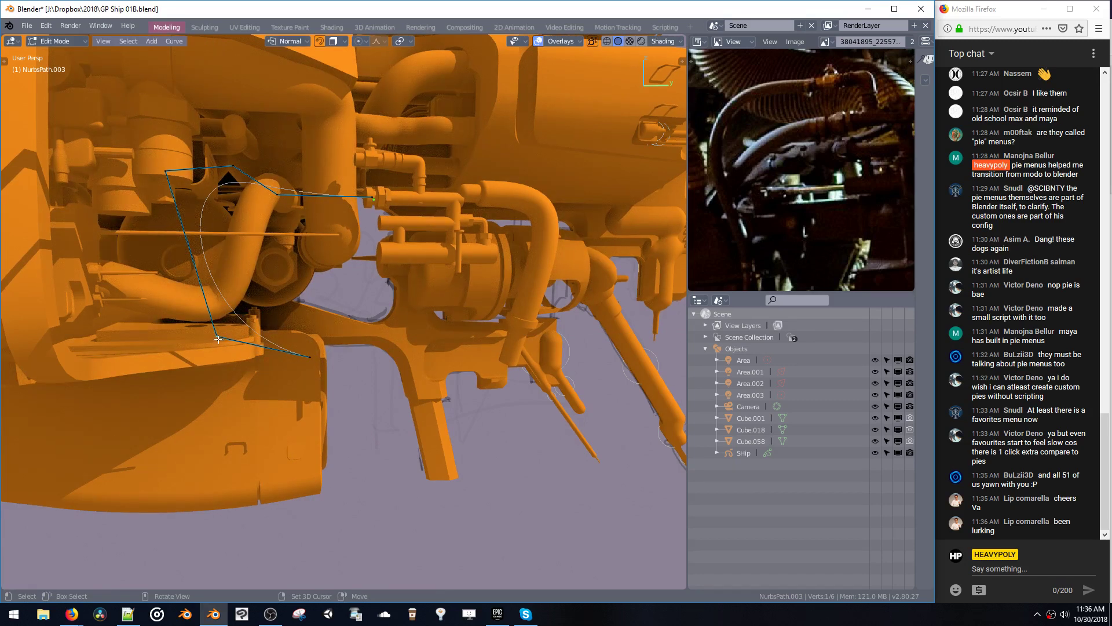
key("a")
middle_click_drag(287, 258, 396, 247)
key("shift+d")
key("x")
left_click(314, 283)
- Position the duplicated path freely and along Z so its straight end meets the second horizontal pipe
scroll(325, 261, "up", 4)
key("g")
left_click(355, 259)
scroll(278, 243, "up", 4)
key("g")
key("z")
left_click(266, 252)
key("g")
left_click(386, 257)
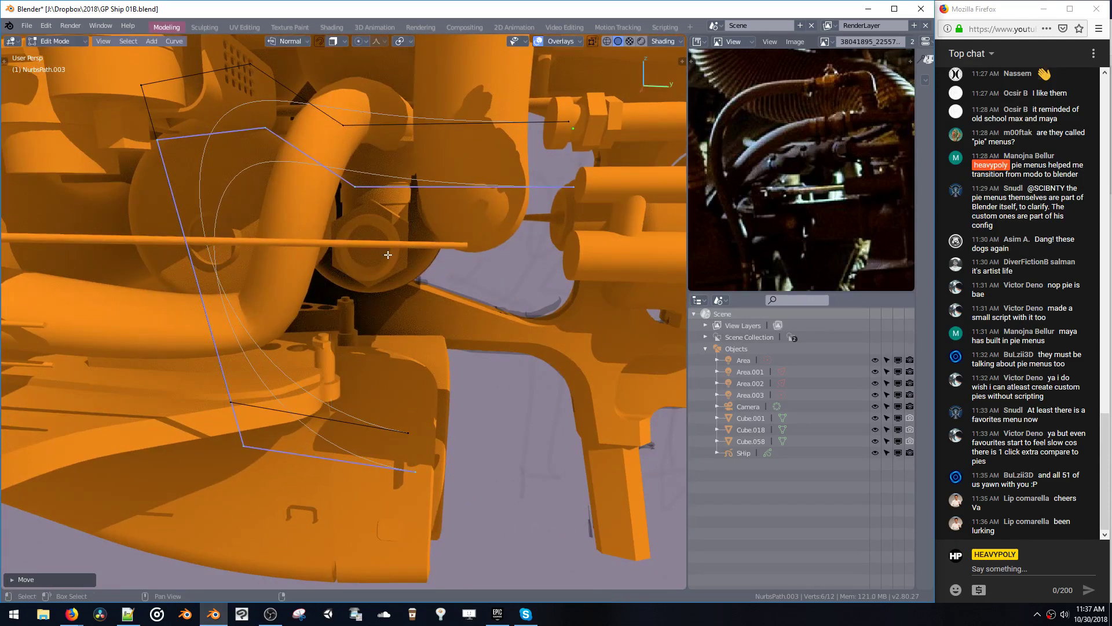
key("g")
left_click(394, 255)
- Show the curve data properties of the paths and set the fill mode to Full
key("Tab")
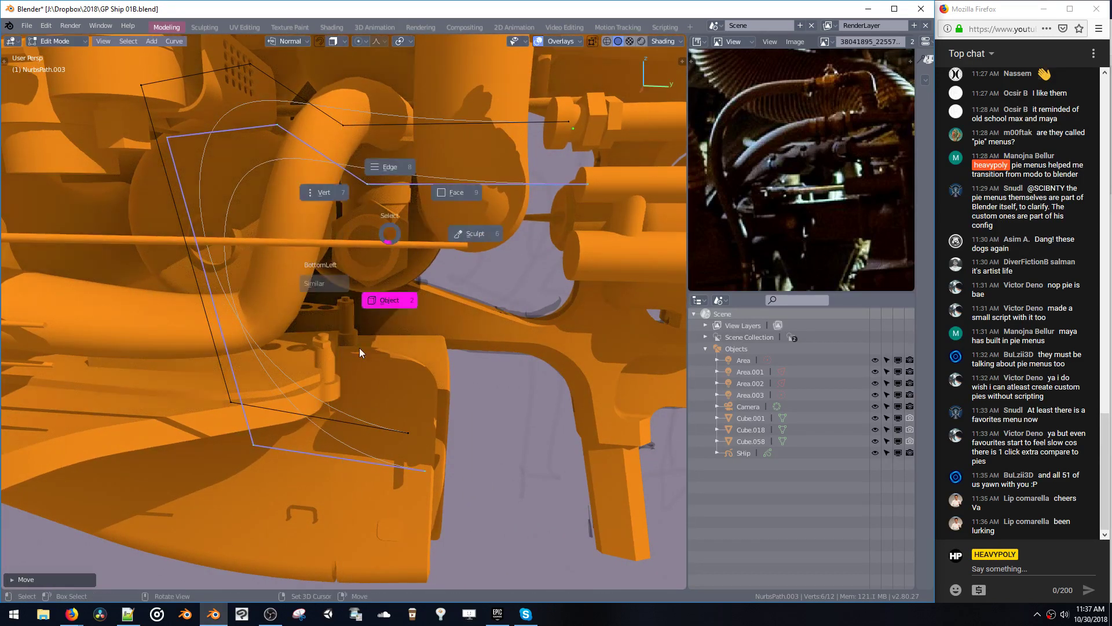
left_click(359, 348)
key("Tab")
left_click(435, 110)
key("ctrl+space")
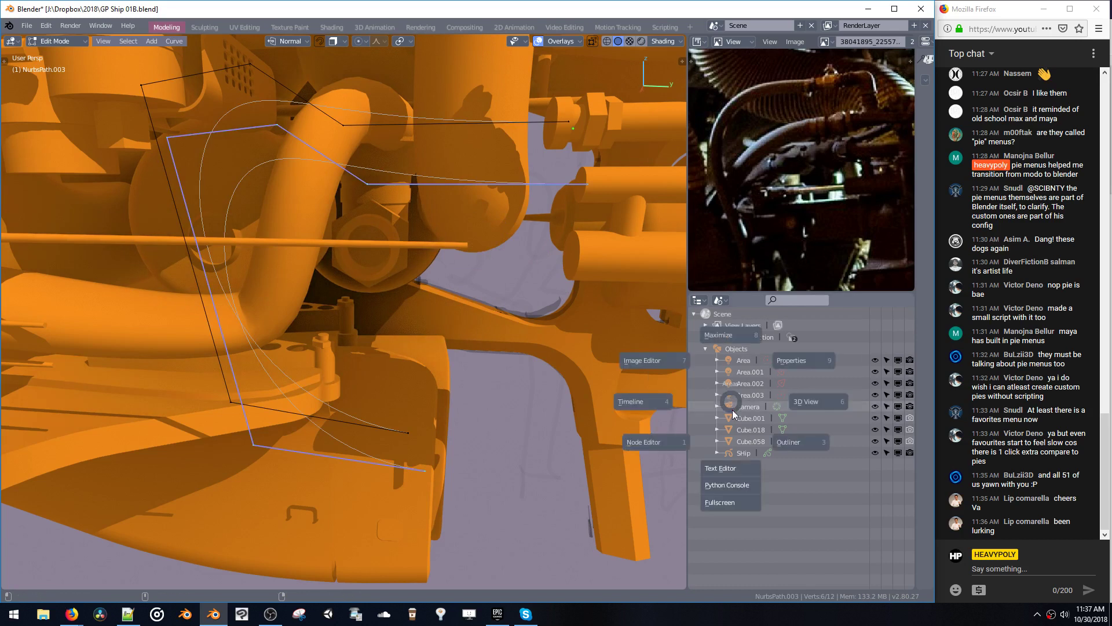
key("ctrl+b")
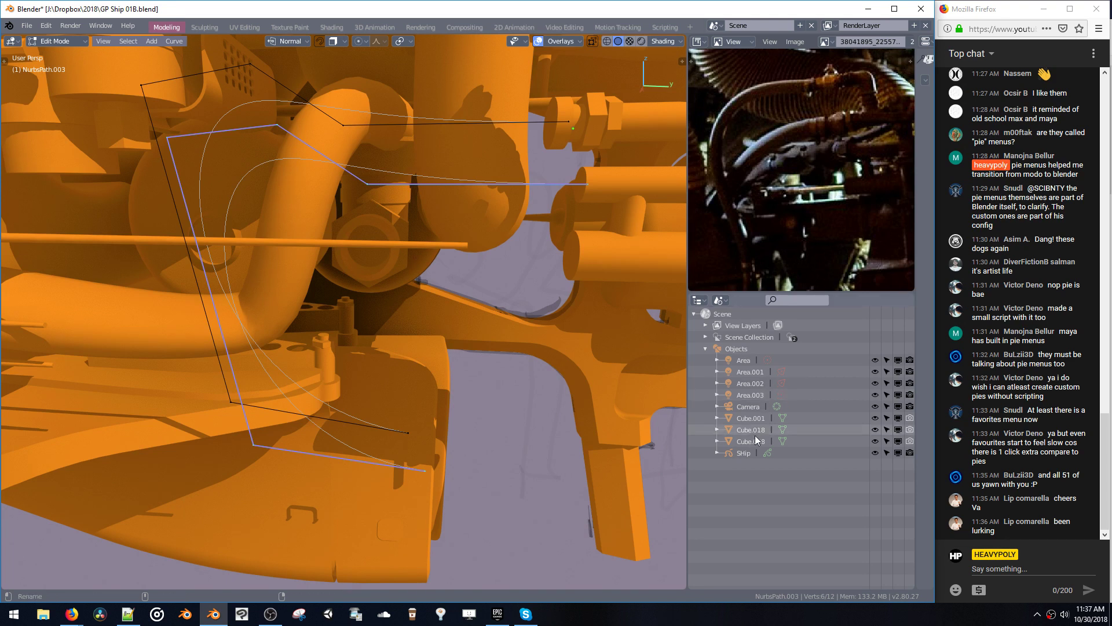
key("ctrl+space")
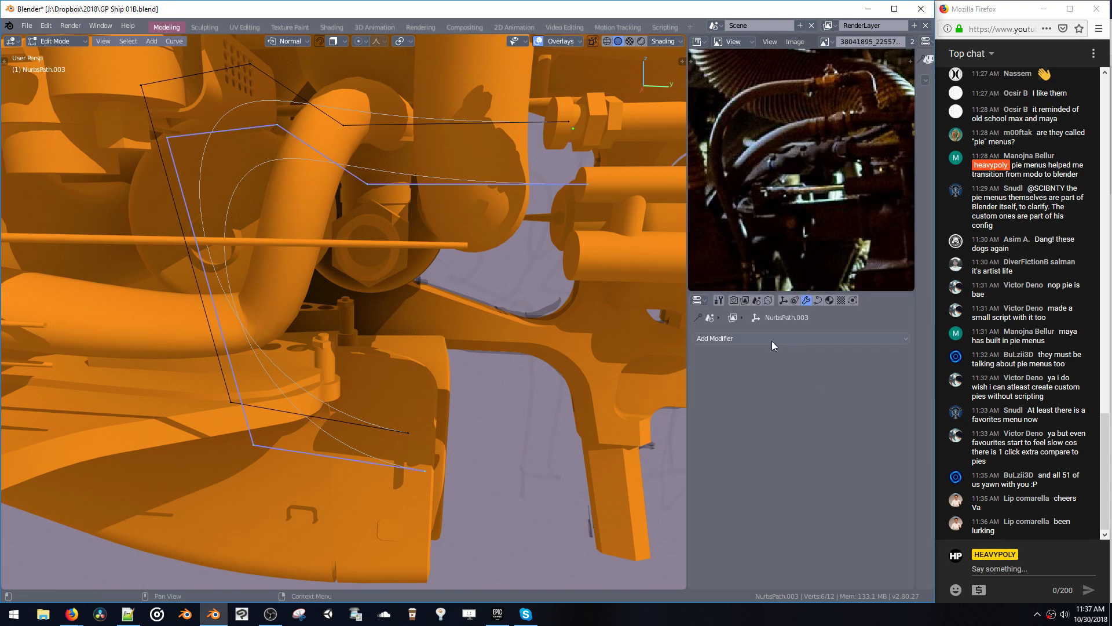
left_click(770, 338)
left_click(819, 301)
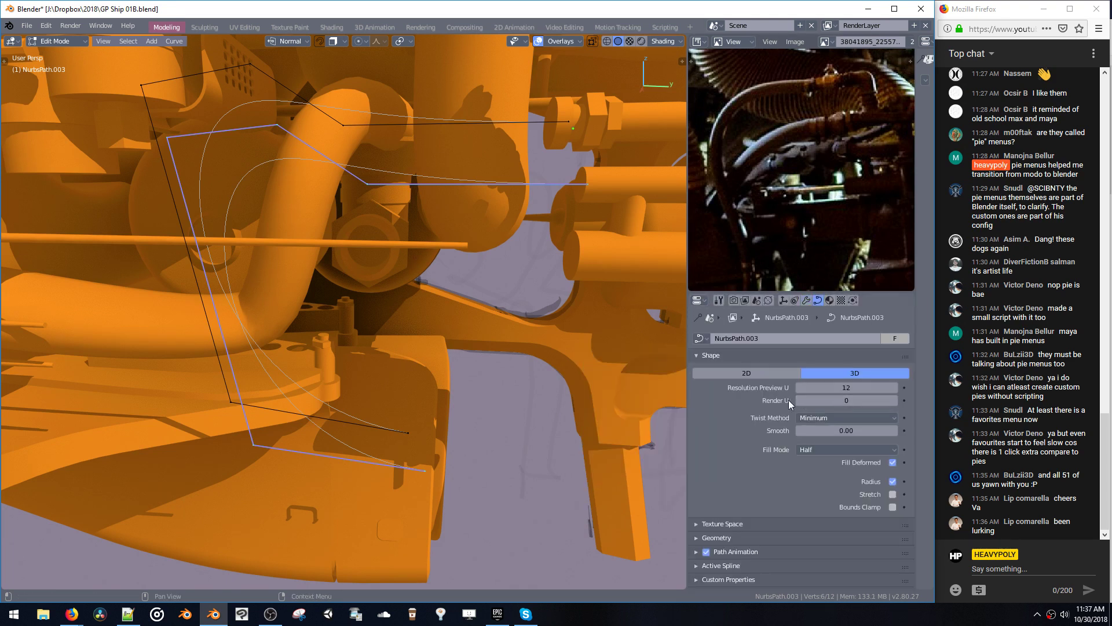
left_click(850, 450)
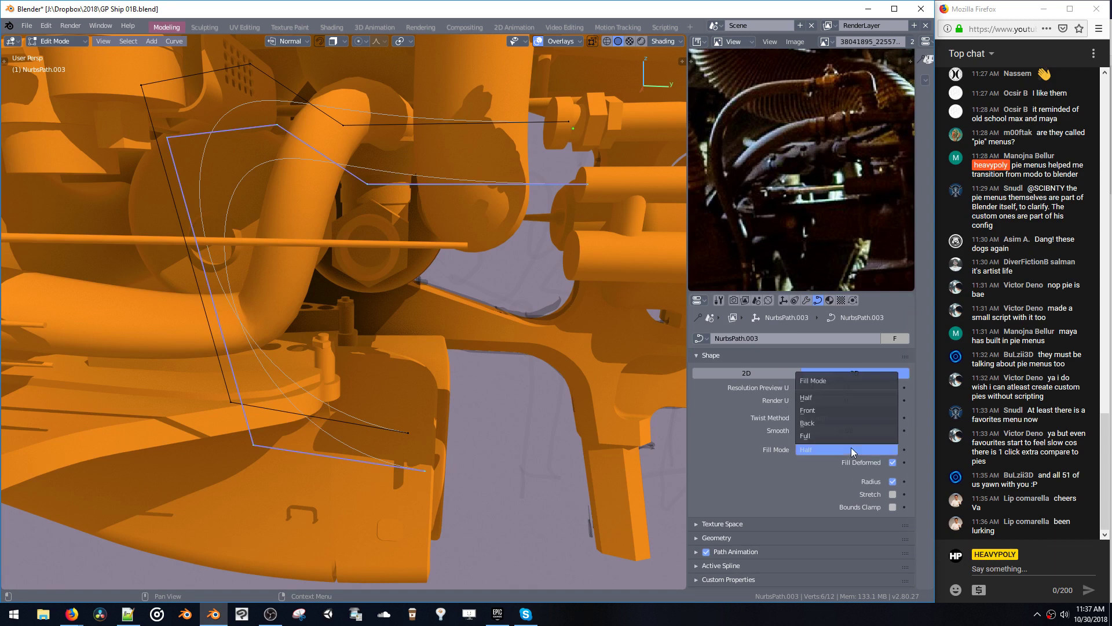
left_click(847, 436)
scroll(800, 464, "down", 3)
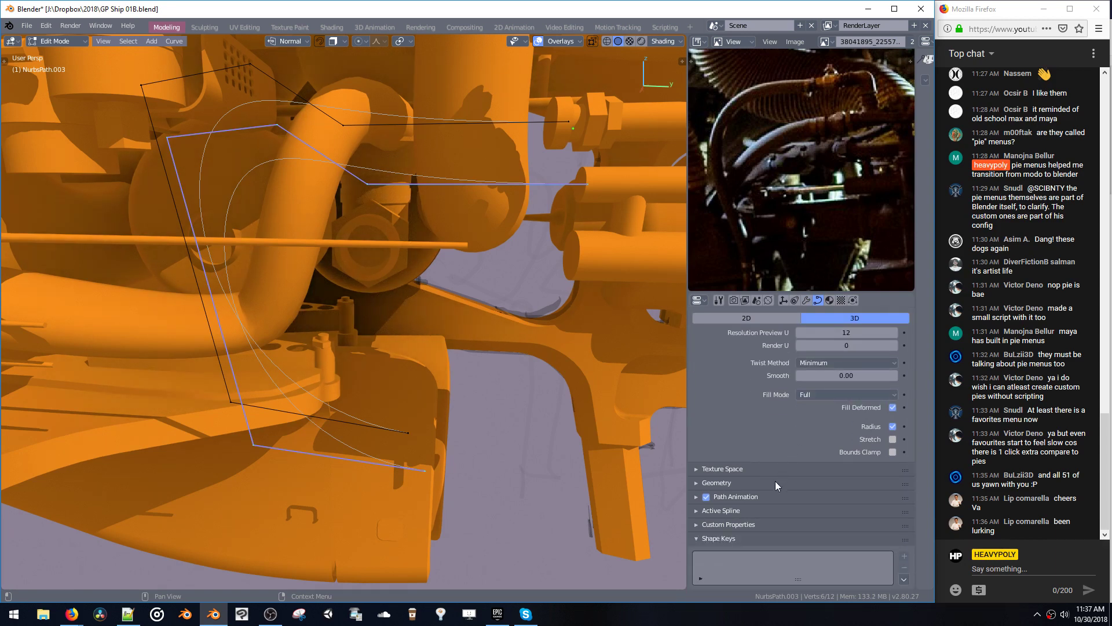
- Give the curves a bevel depth of 0.0197 m and a bevel resolution of 4
left_click(774, 486)
scroll(832, 510, "down", 3)
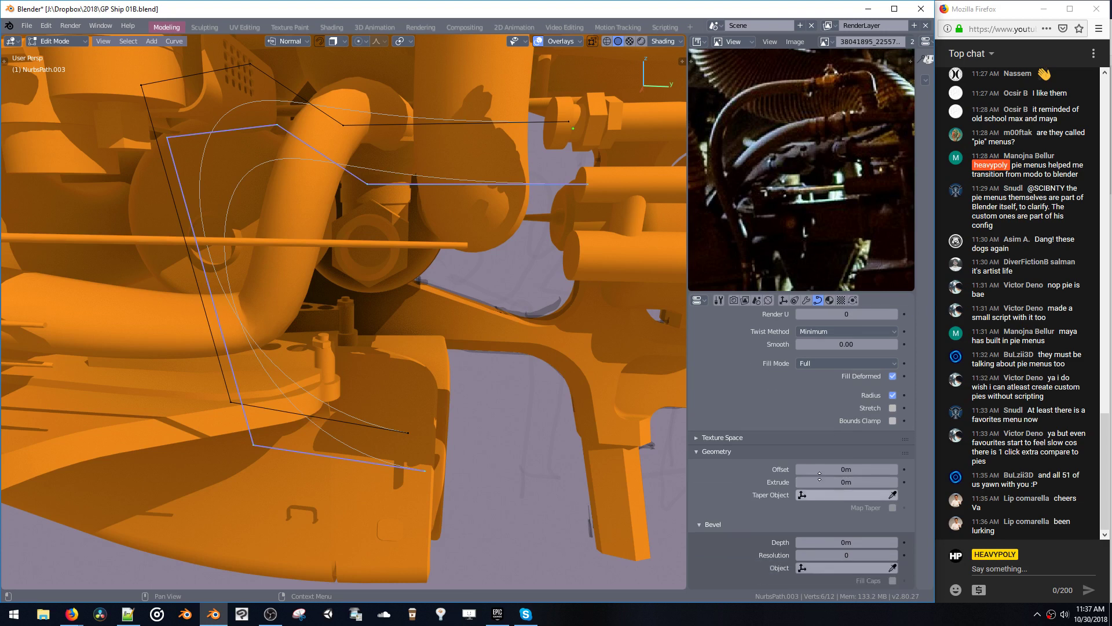
left_click_drag(831, 500, 785, 500)
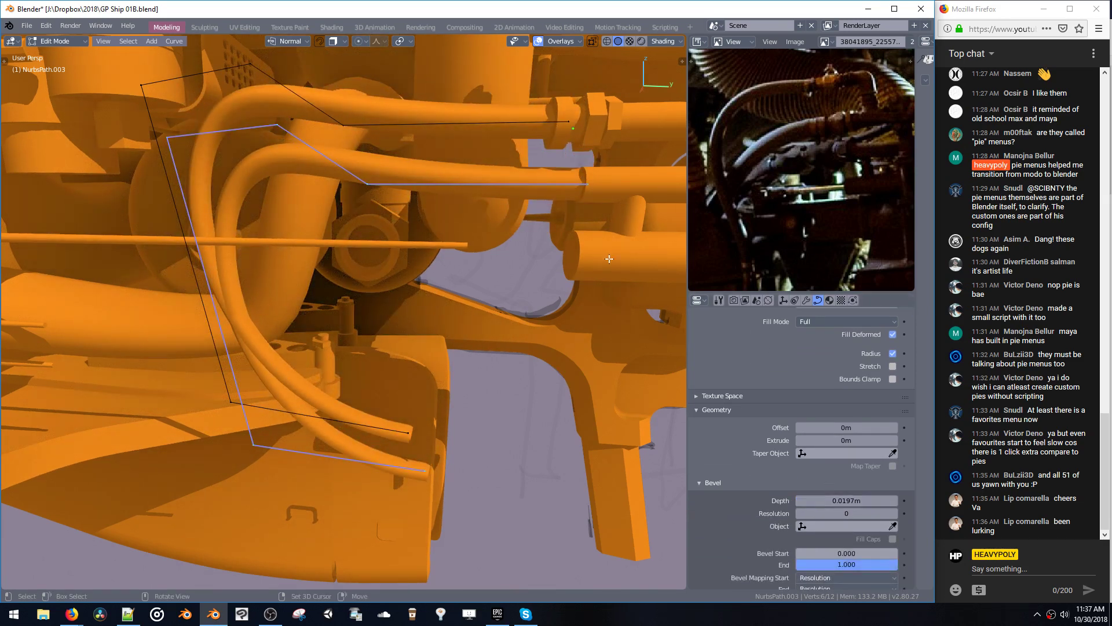
mouse_move(667, 290)
middle_mouse_down()
mouse_move(644, 279)
mouse_move(683, 301)
middle_mouse_up()
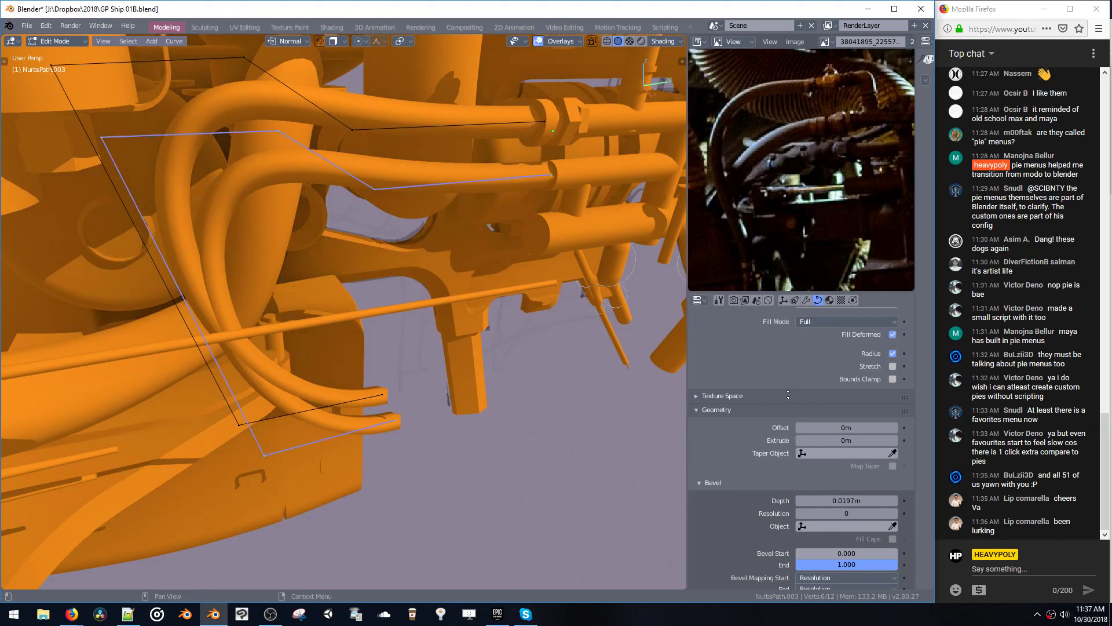
left_click(896, 513)
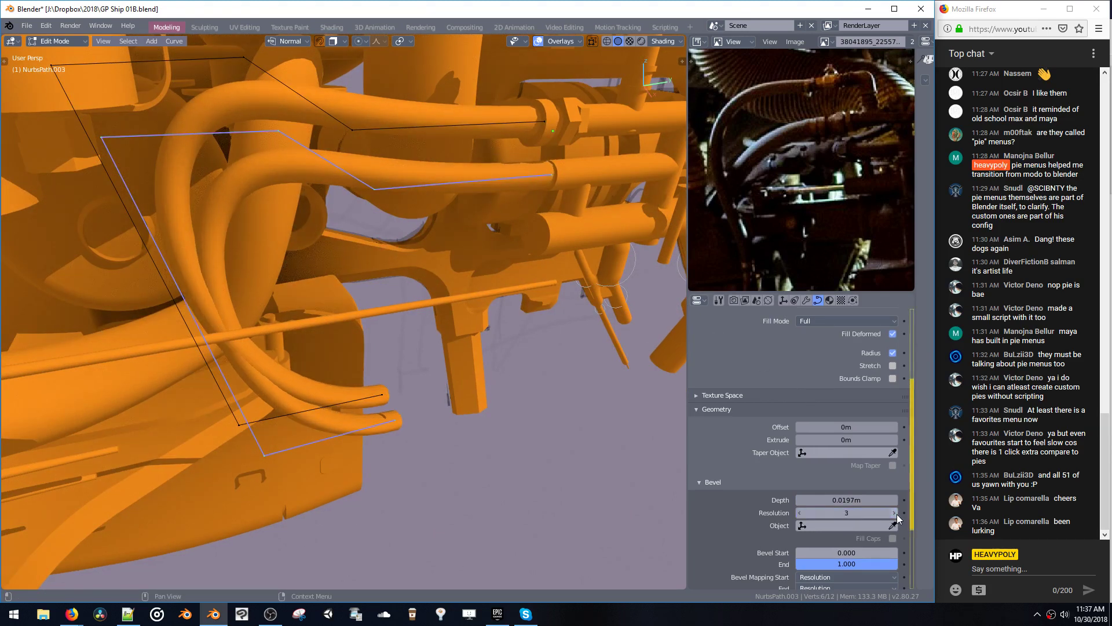
- Align the lower hose's two end control points with the second horizontal pipe along Z and X, then pull them back from its end
middle_click_drag(599, 237, 621, 217)
left_click(393, 208)
left_click(631, 222, "shift")
key("g")
key("z")
left_click(620, 213)
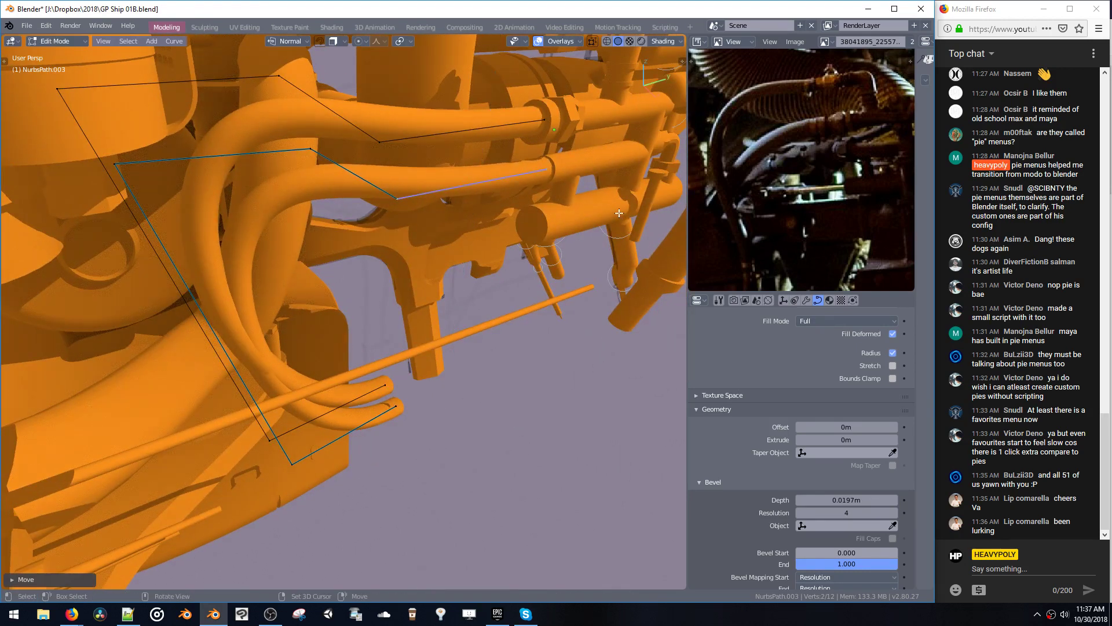
key("g")
key("x")
left_click(610, 206)
middle_click_drag(611, 201, 534, 201)
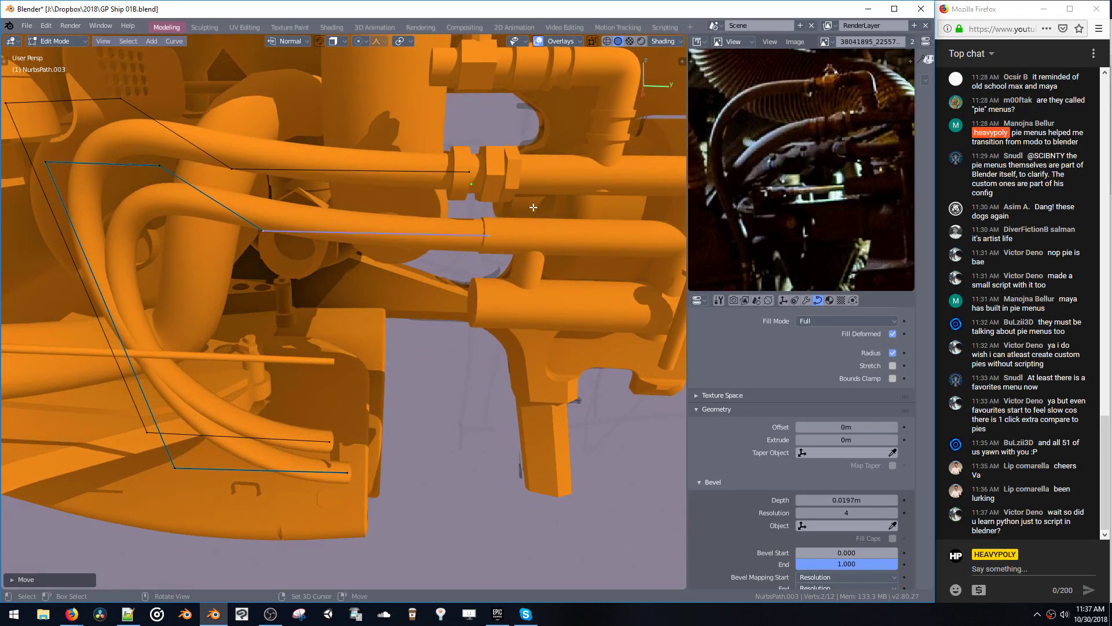
key("g")
left_click(497, 201)
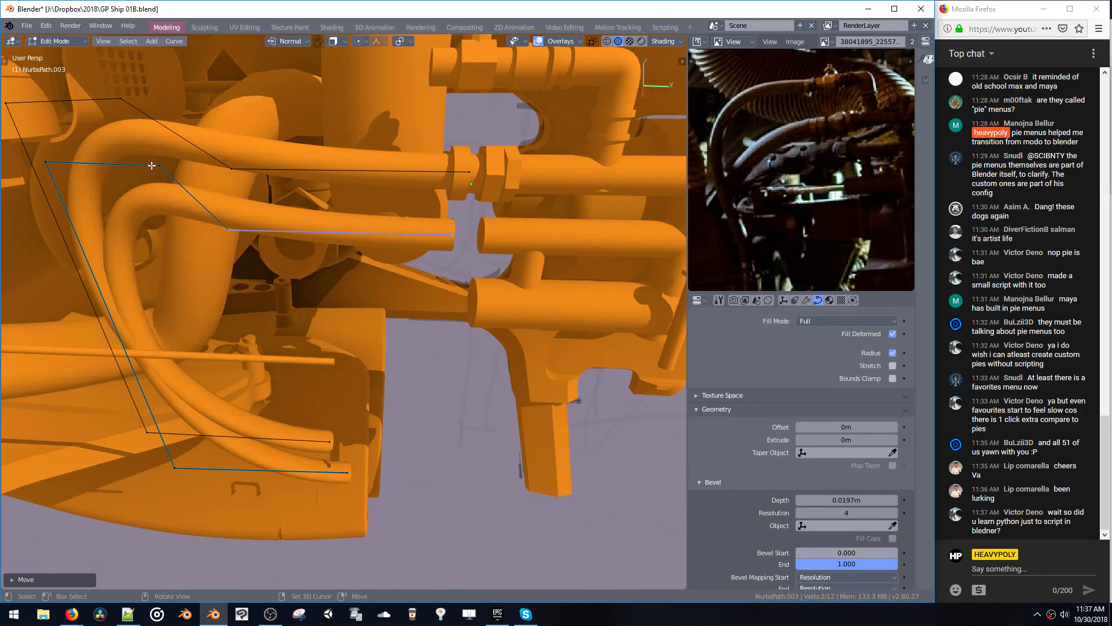
- Select the lower hose's bend control points and move them along X to separate it from the upper hose
left_click(223, 229, "shift")
middle_click_drag(152, 389, 217, 305, "shift")
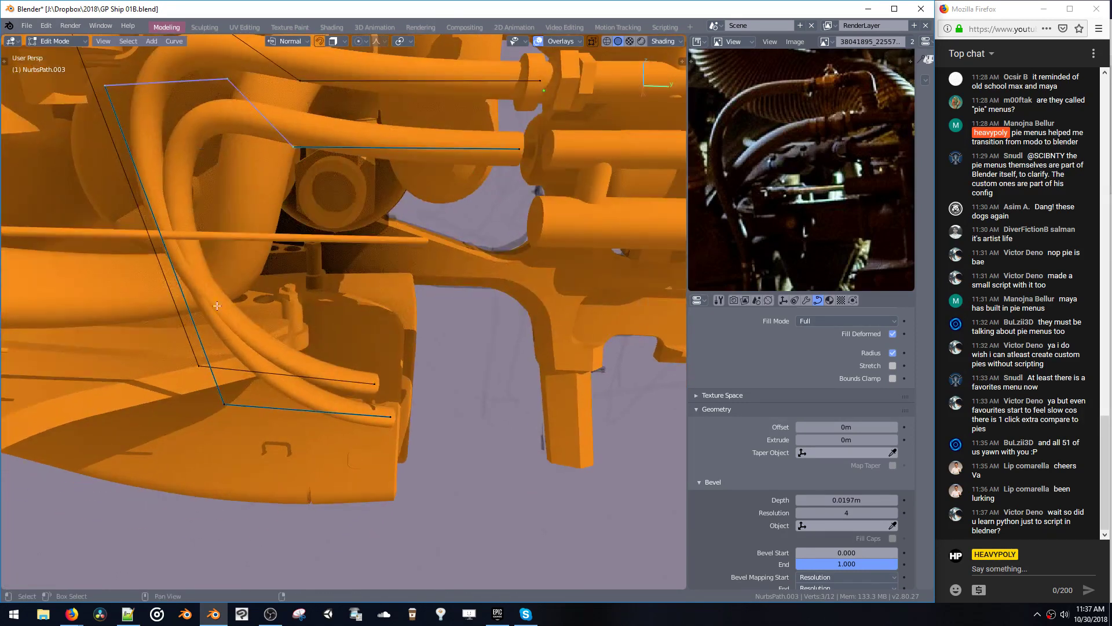
left_click(228, 402, "shift")
key("g")
key("x")
left_click(259, 356)
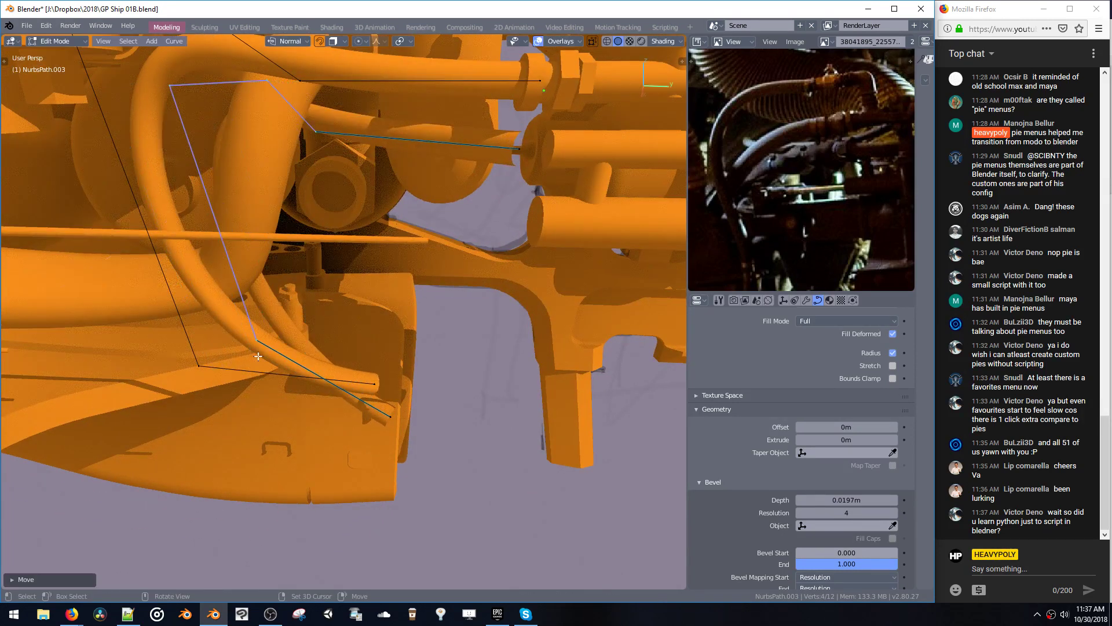
- Extrude a control point along Y at the lower hose's end and slide the end point back just short of the second pipe
middle_click_drag(447, 230, 500, 219)
left_click(536, 178)
key("e")
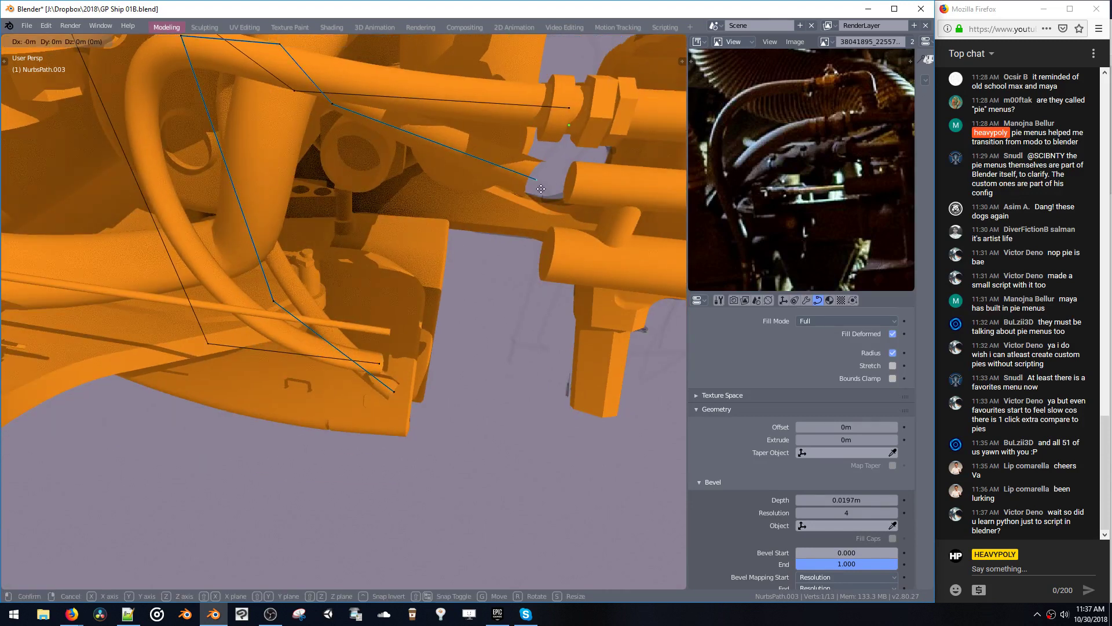
key("y")
left_click(353, 165)
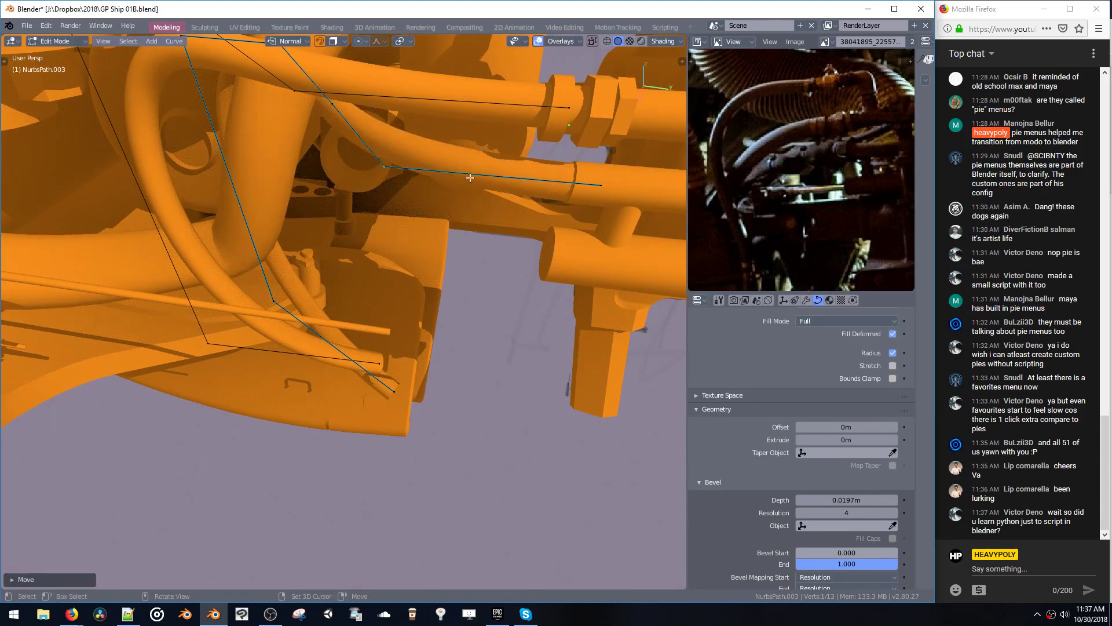
left_click(584, 193)
key("g")
key("y")
left_click(517, 195)
middle_click_drag(515, 195, 513, 220)
- Switch to face editing on the pipe assembly and add a 6-sided cylinder at the second horizontal pipe's end face
key("space")
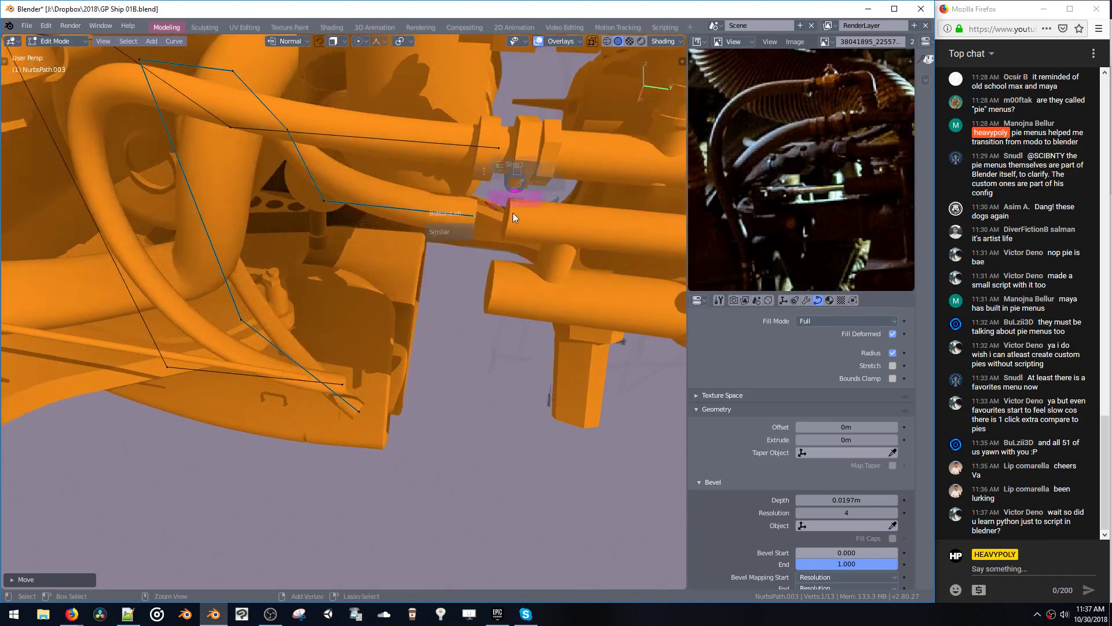
left_click(520, 179)
key("space")
left_click(529, 129)
double_click(523, 176)
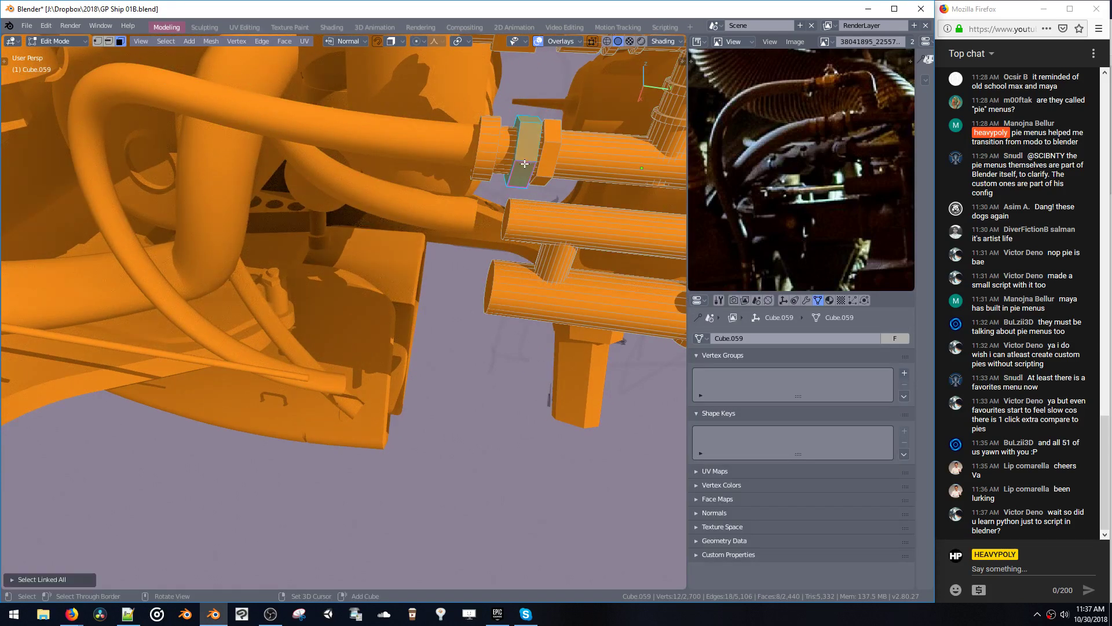
left_click(503, 223)
key("shift+a")
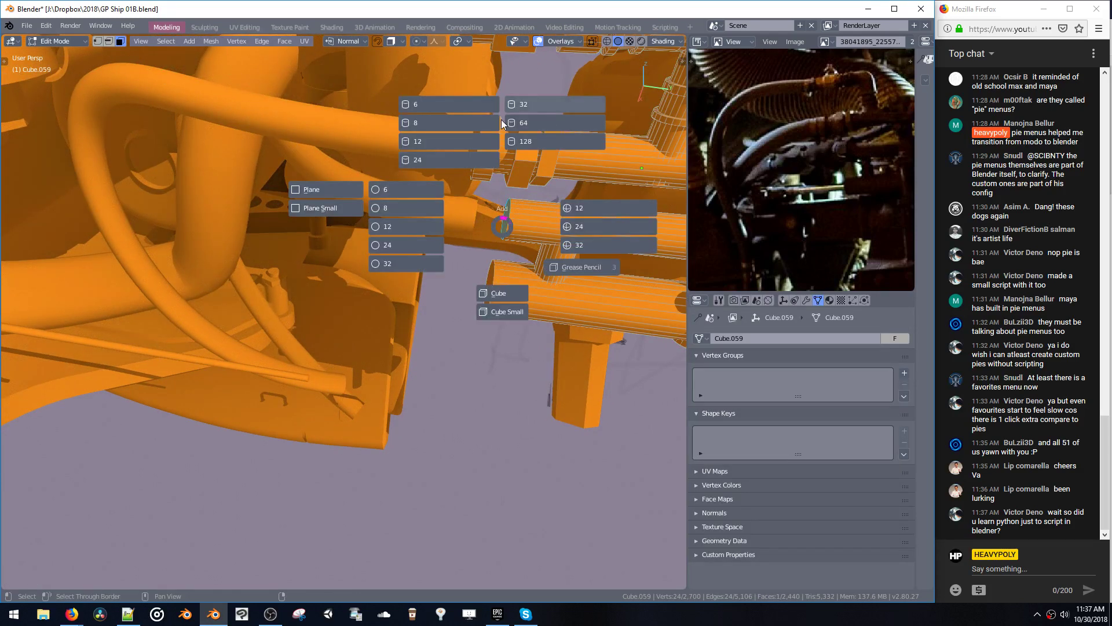
left_click(438, 106)
- Scale the hex cylinder to fit the pipe, shorten it along Y and seat it between the hose and the pipe end
key("s")
left_click(514, 271)
key("g")
key("y")
left_click(512, 259)
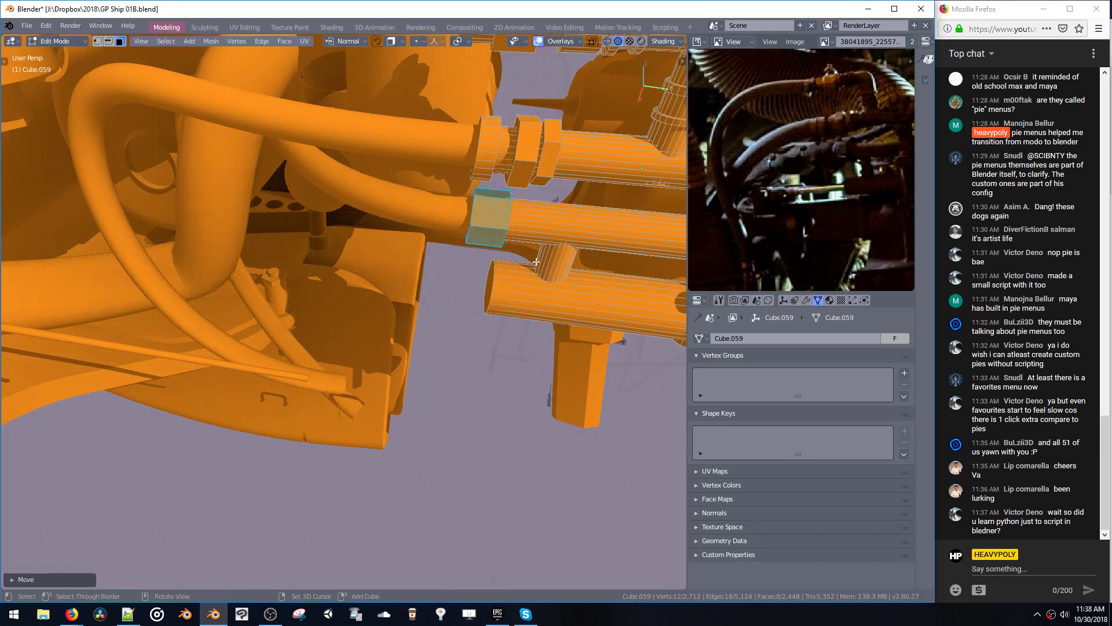
key("s")
key("y")
left_click(553, 245)
key("g")
key("y")
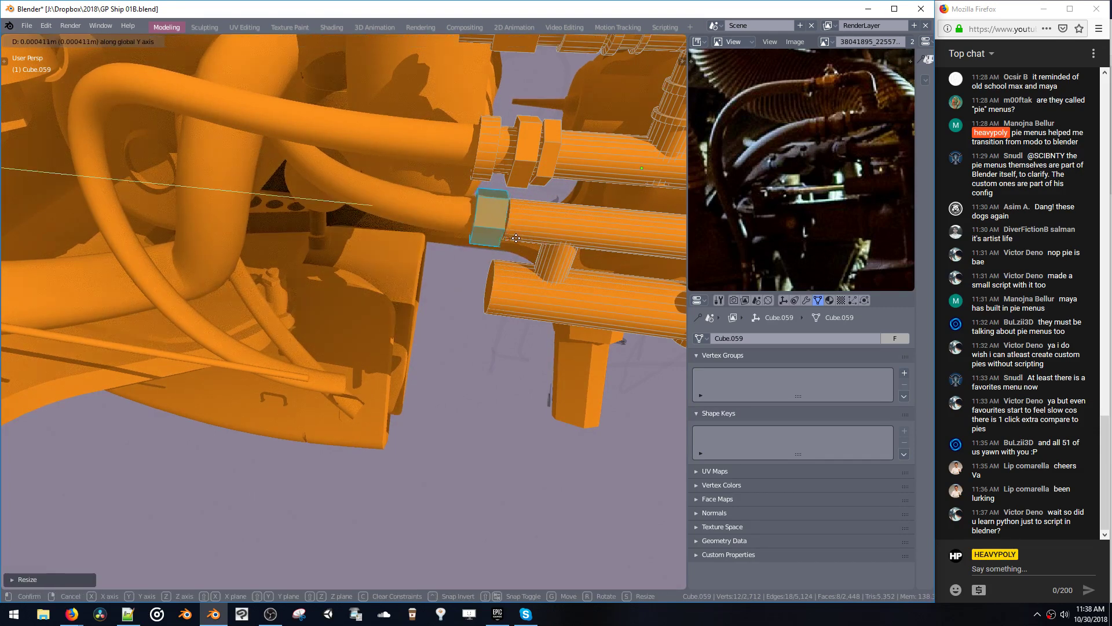
left_click(517, 240)
- Inset the lowest horizontal pipe's end face and extrude it outward along the pipe's axis into a thinner pipe
left_click(490, 285)
middle_click_drag(491, 284, 539, 258)
scroll(782, 194, "down", 2)
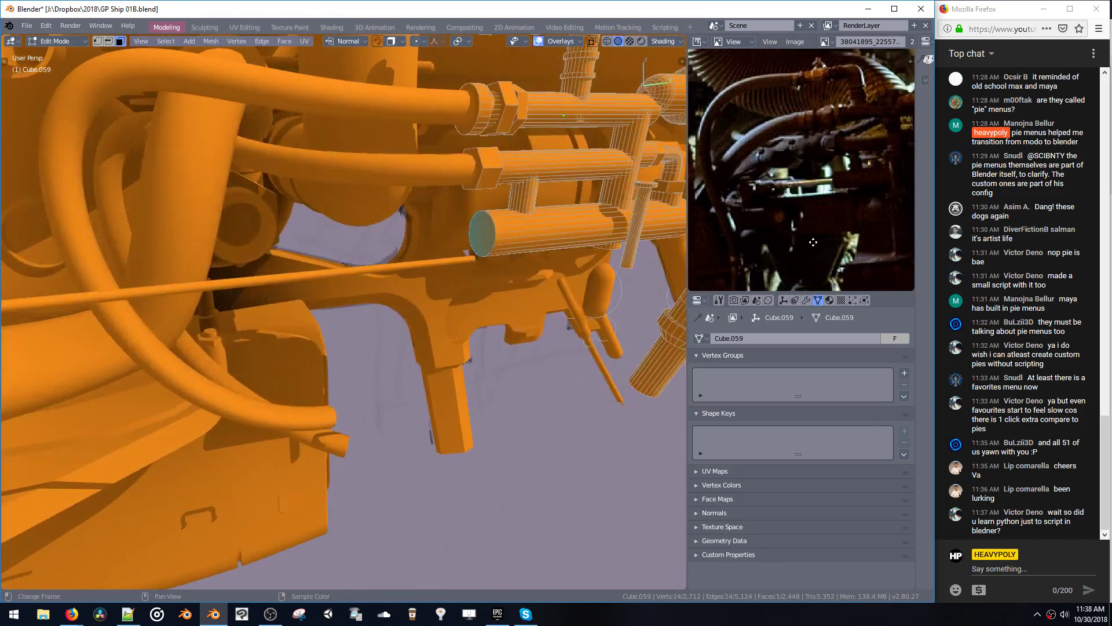
scroll(785, 195, "up", 2)
middle_click_drag(786, 196, 748, 194)
middle_click_drag(797, 122, 822, 96, "ctrl")
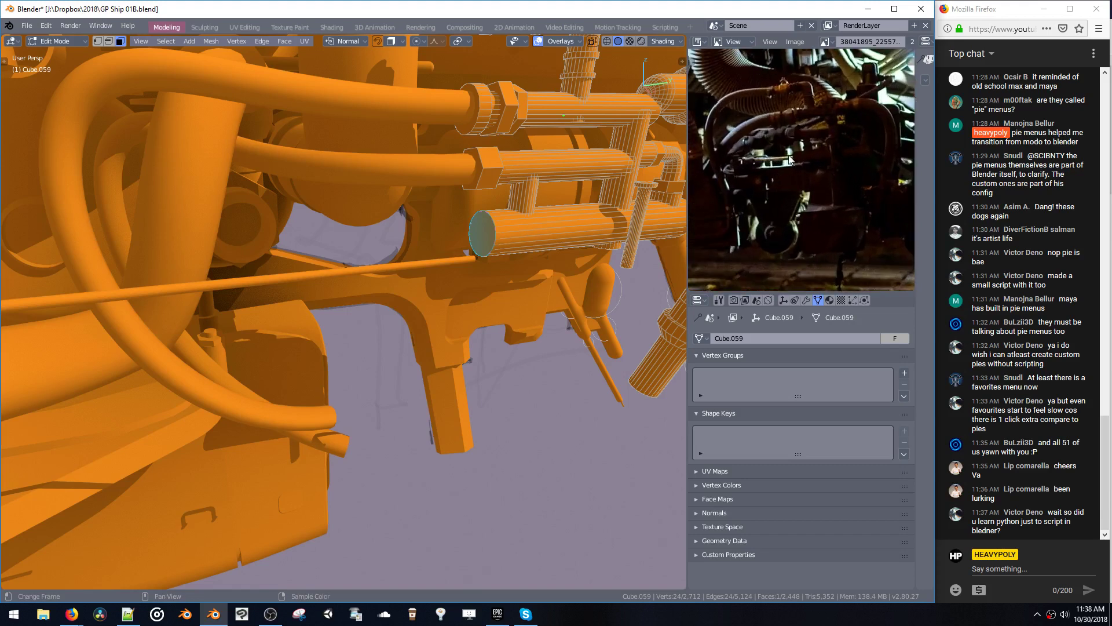
middle_click_drag(508, 290, 523, 295)
key("i")
left_click(516, 307)
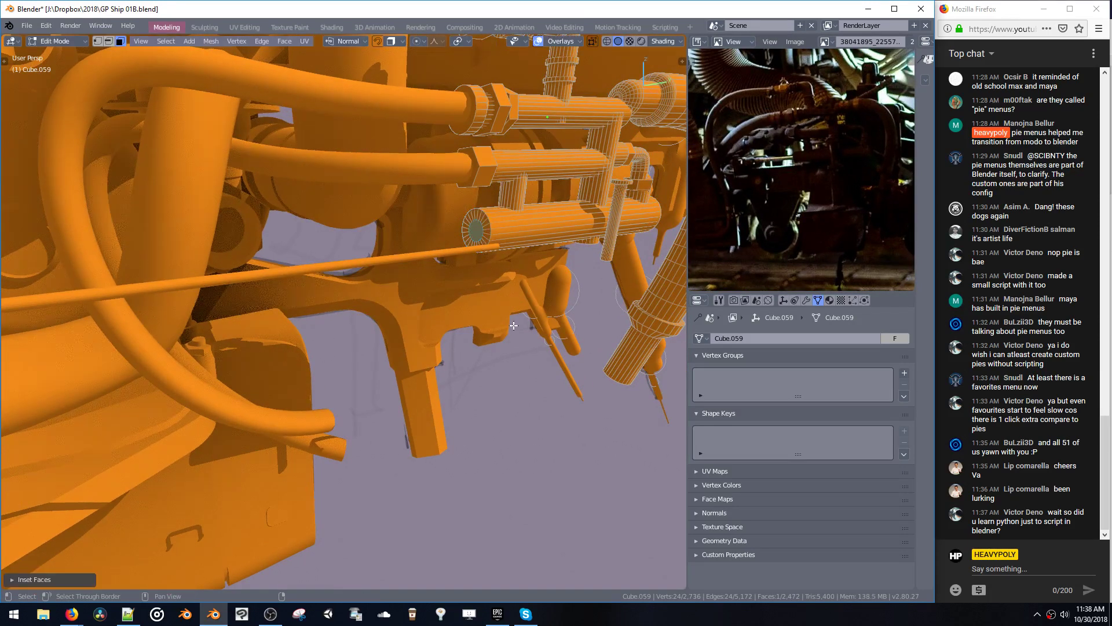
key("e")
left_click(523, 291)
middle_click_drag(523, 291, 461, 241)
- Try to extrude the thin pipe's tip again and scale it up into a collar
key("e")
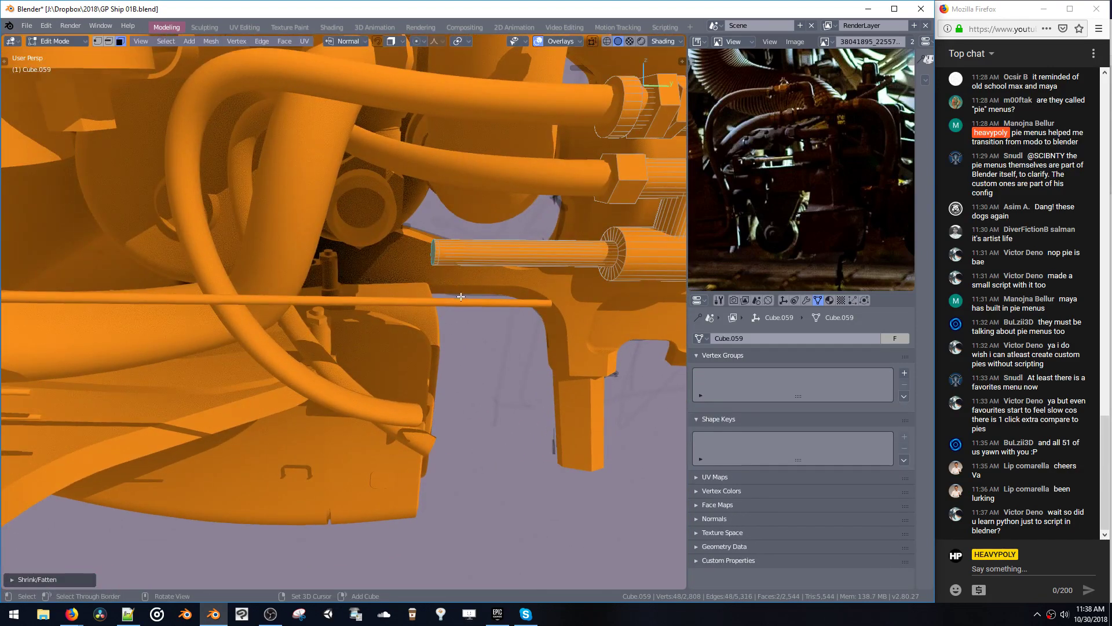
key("s")
left_click(463, 309)
key("period")
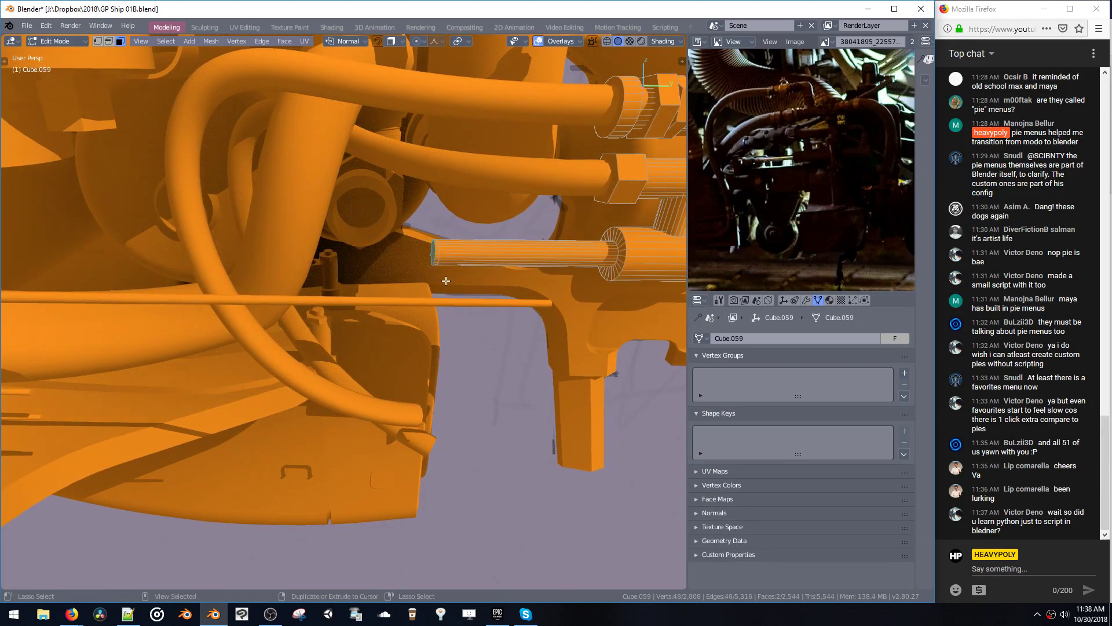
left_click(428, 249)
key("s")
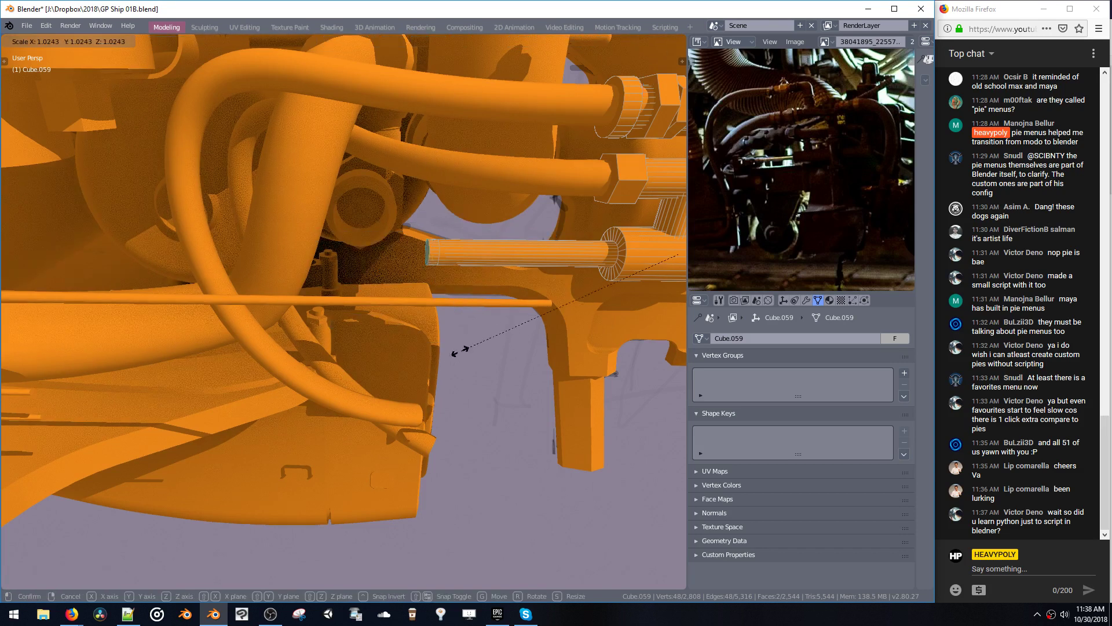
left_click(463, 333)
middle_click_drag(462, 300, 385, 181)
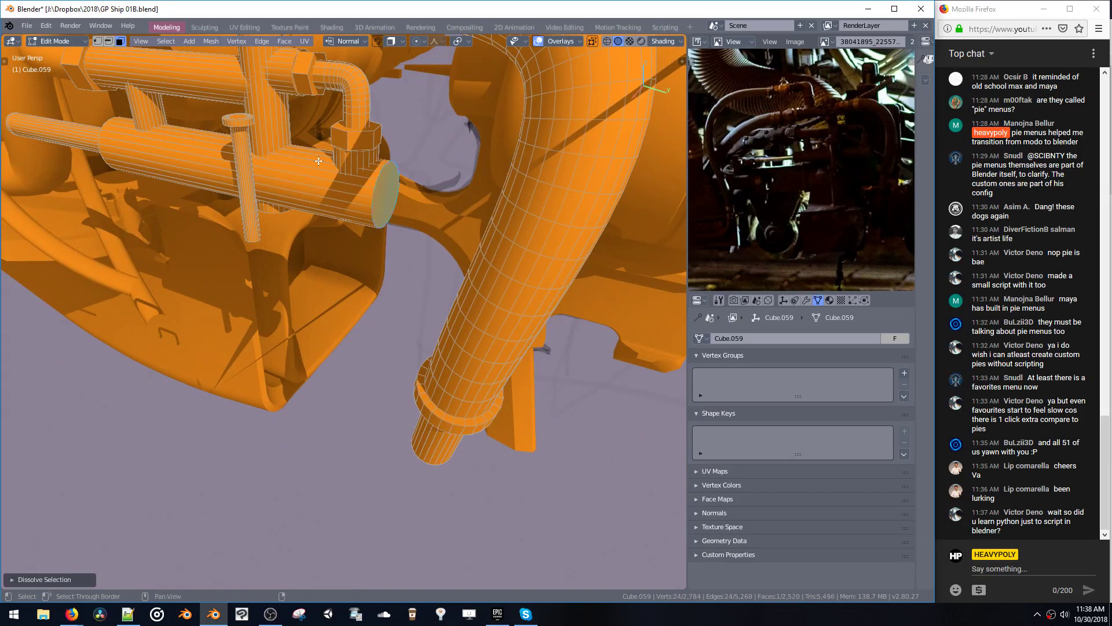
- Clear the selection at the pipe's far end, select the thin pipe's tip face, scale it and slide it along Y
middle_click_drag(318, 161, 380, 118)
key("alt+a")
middle_click_drag(346, 236, 350, 178)
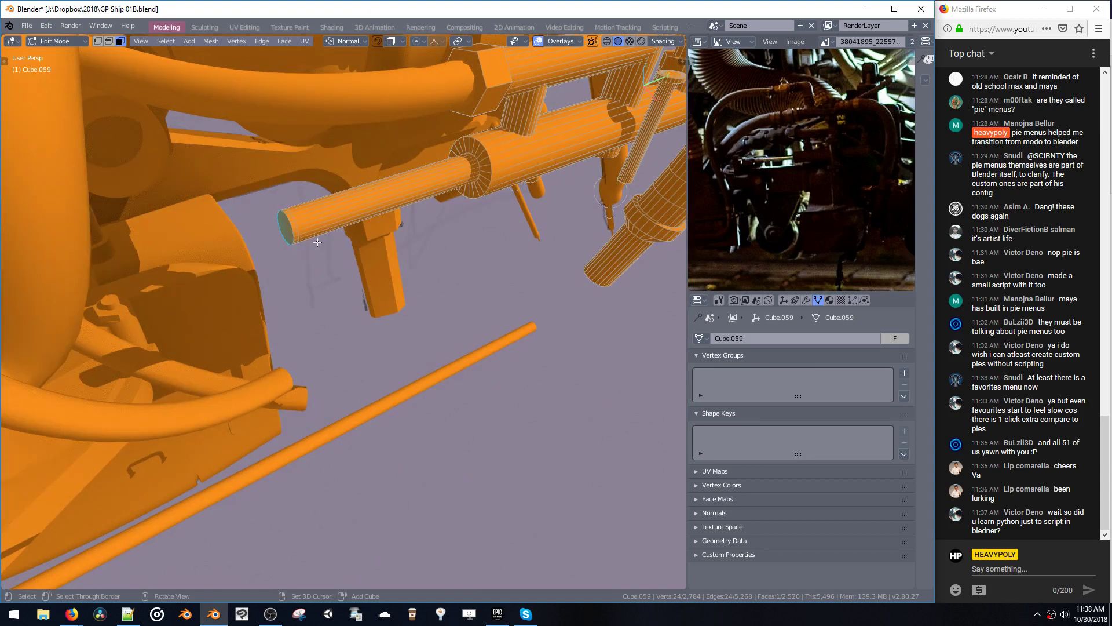
key("s")
left_click(306, 287)
key("g")
key("y")
left_click(301, 262)
key("e")
- Extrude the thin pipe's tip face, scaling and shifting it along Y to form a thicker collar
left_click(286, 290)
left_click(351, 178)
middle_click_drag(380, 235, 366, 257)
key("s")
left_click(339, 233)
key("g")
key("y")
left_click(336, 233)
left_click(387, 213)
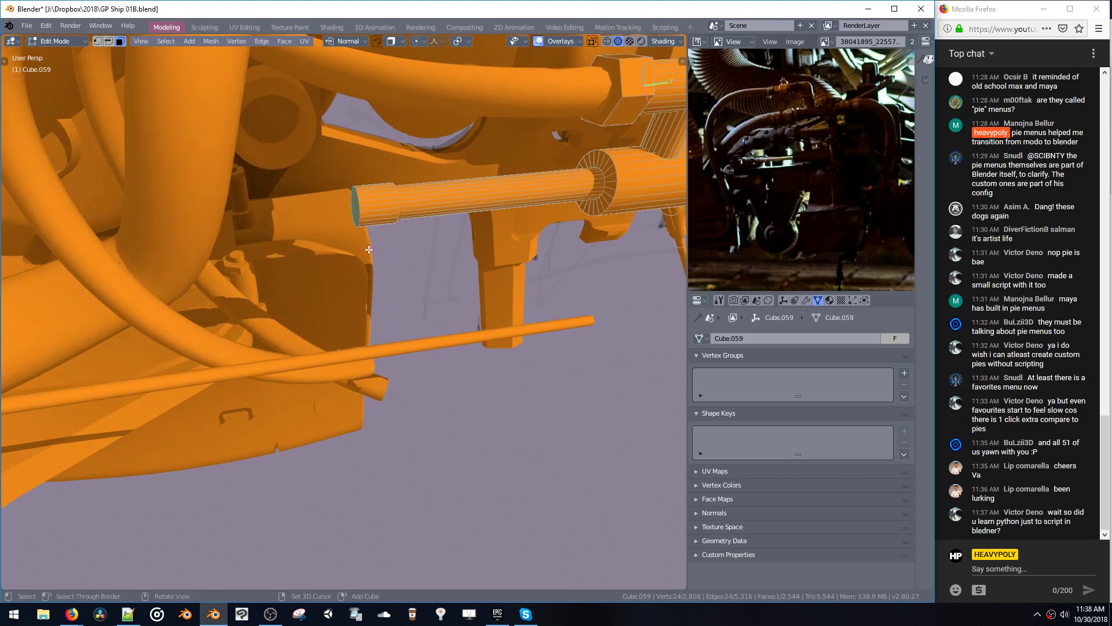
- Inset and enlarge the collar's end face, and extrude it outward as a wider end section
key("i")
left_click(365, 257)
key("s")
left_click(369, 285)
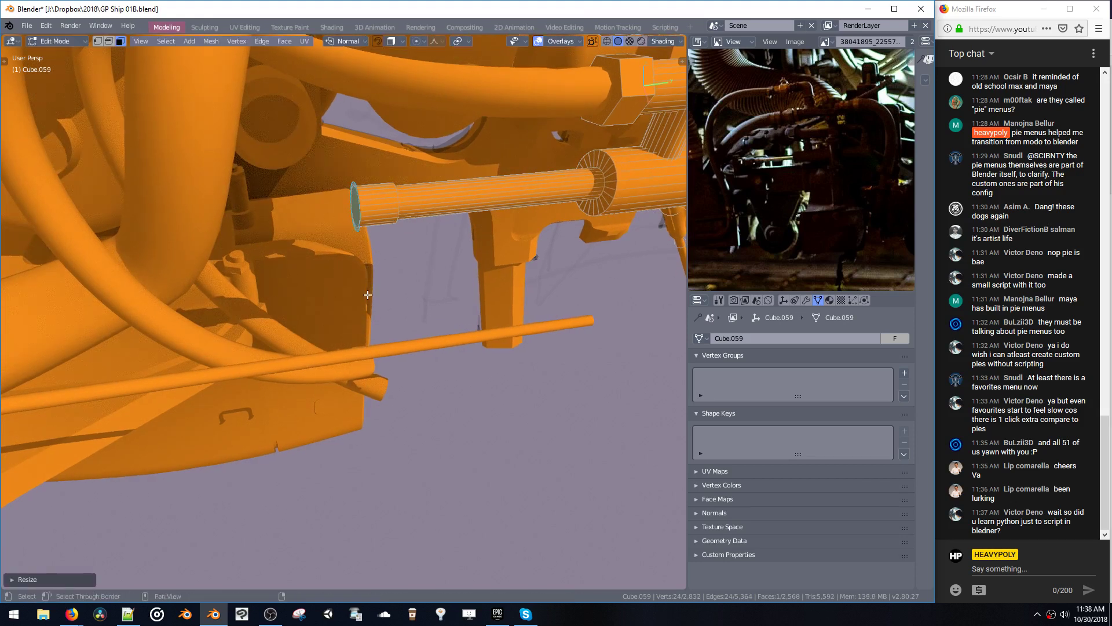
key("e")
left_click(340, 320)
middle_click_drag(340, 321, 390, 239)
key("g")
left_click(380, 244)
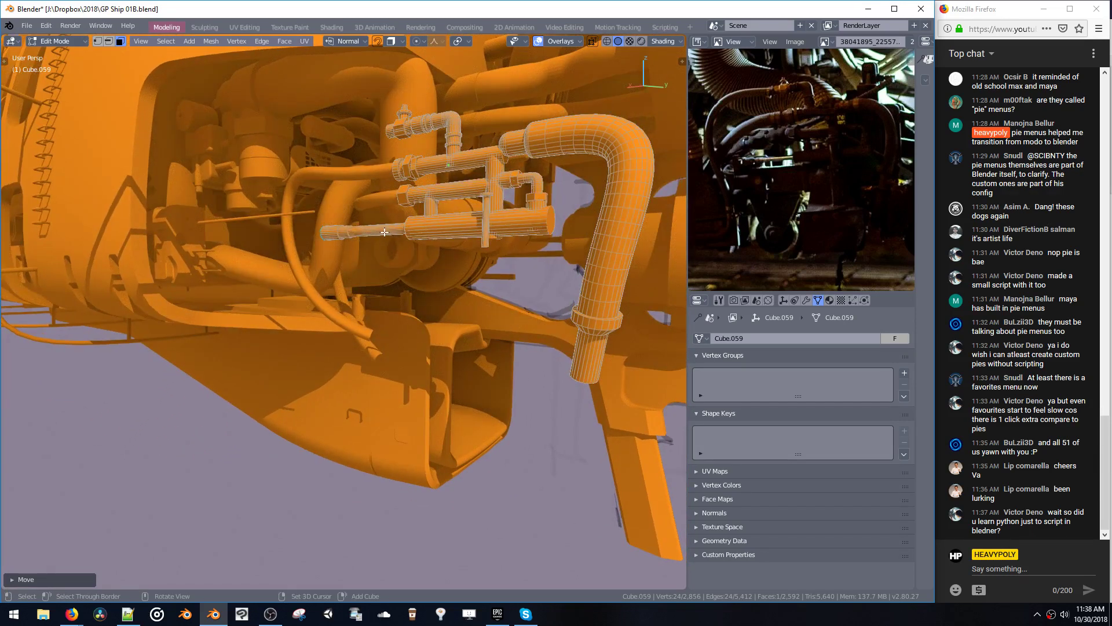
- Add a cube in vertex editing below the thin pipe and move it along Y beneath the pipe assembly
scroll(380, 238, "up", 3)
key("1")
key("shift+a")
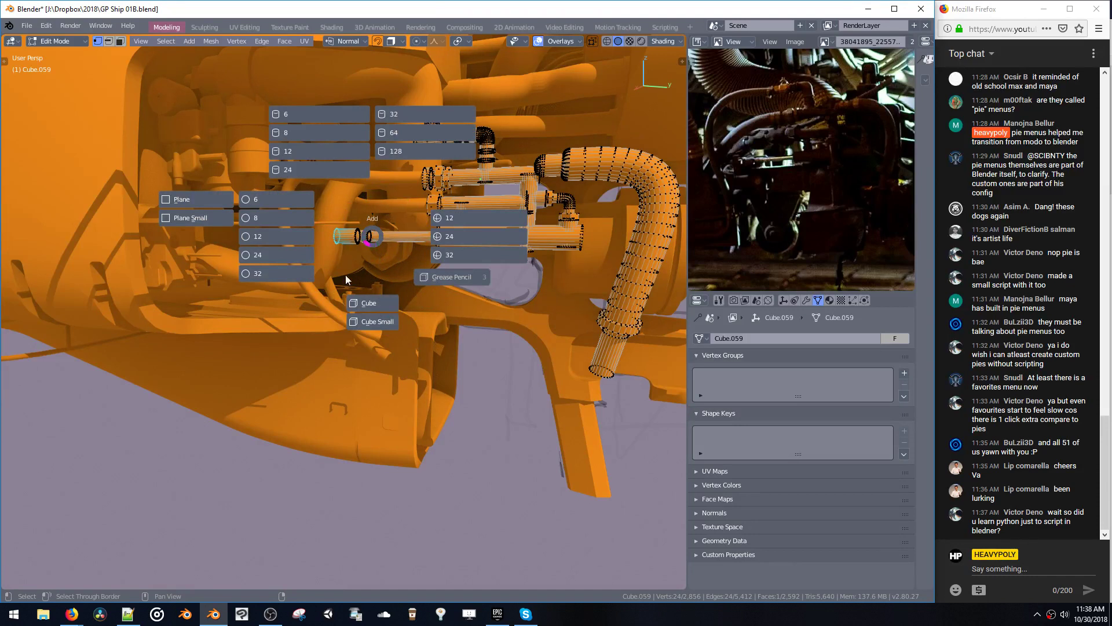
left_click(367, 304)
key("g")
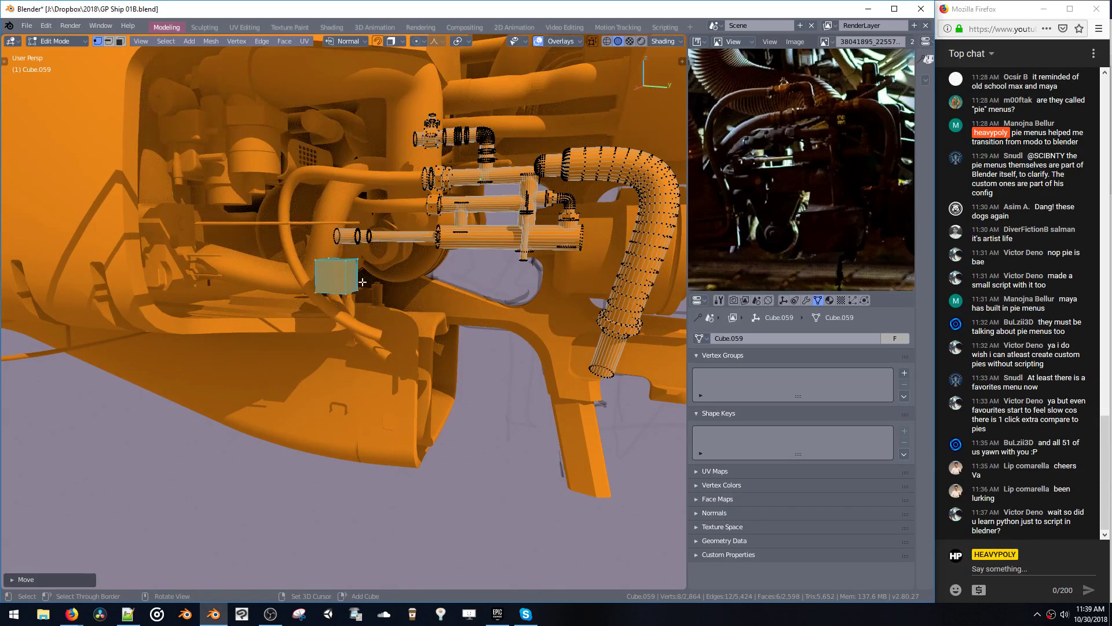
key("y")
left_click(414, 281)
- Stretch the cube along Y into a long box, adjust its height along Z and position it just below the pipes
key("s")
key("y")
left_click(472, 303)
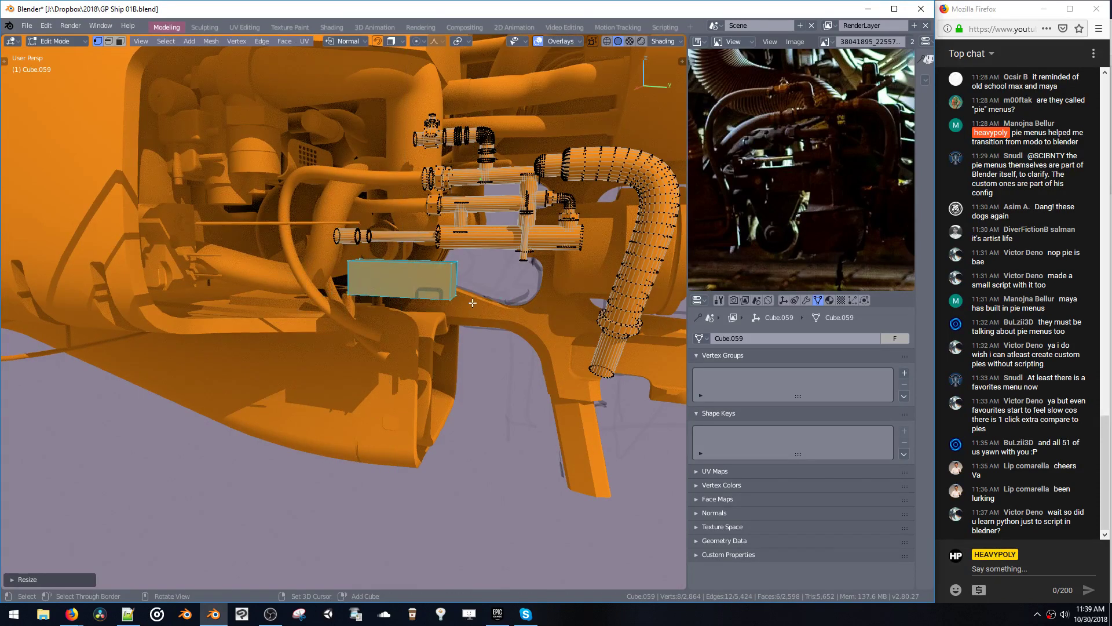
key("s")
key("z")
left_click(467, 328)
key("g")
key("y")
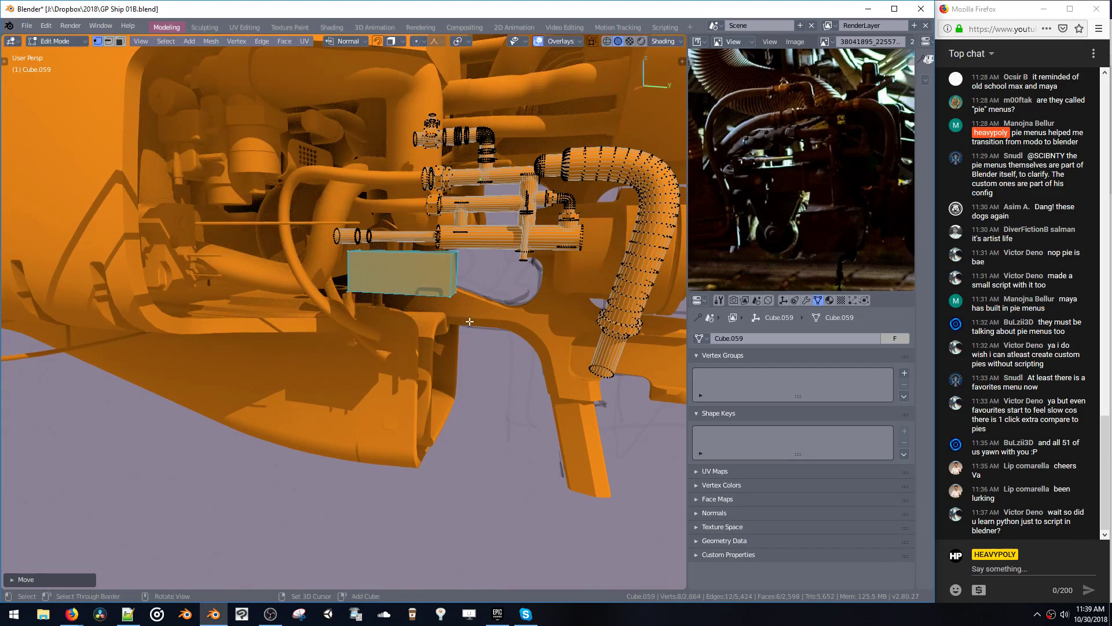
left_click(460, 317)
- Inset the box's end face nearest the large curved hose and extrude it along the pipes to lengthen the box
middle_click_drag(460, 317, 405, 297)
key("3")
left_click(430, 285)
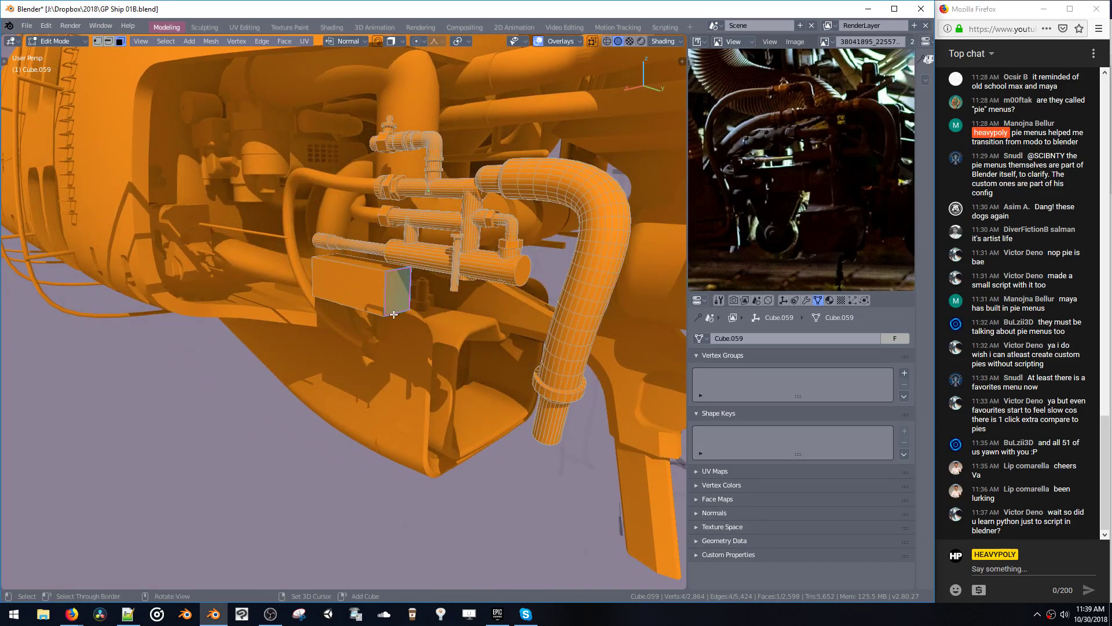
key("i")
left_click(403, 348)
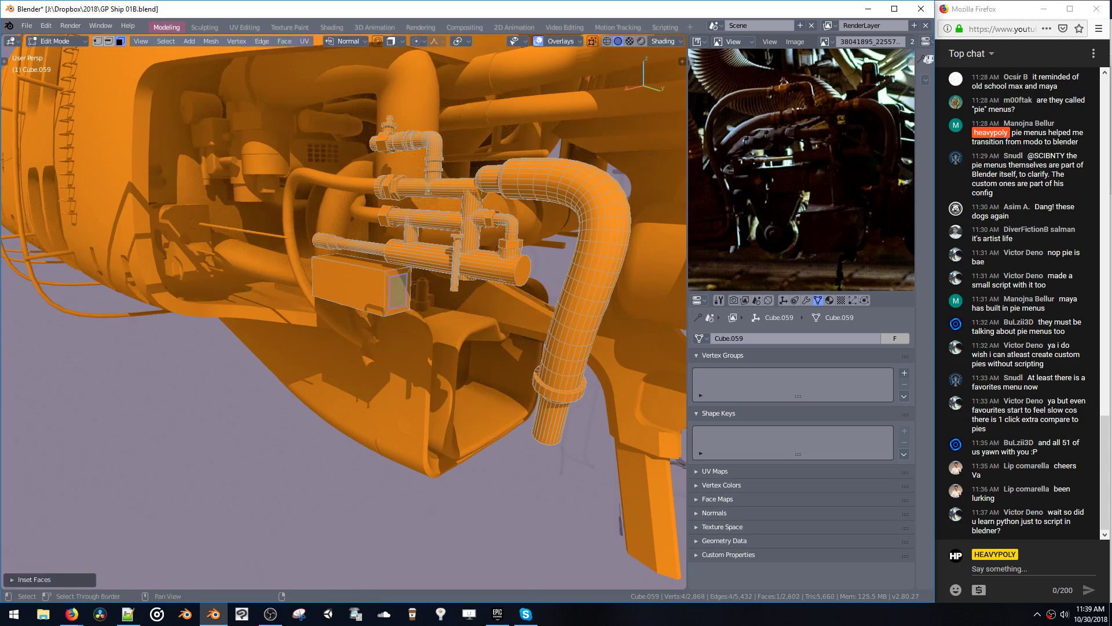
key("e")
left_click(457, 366)
key("g")
left_click(458, 366)
middle_click_drag(458, 366, 435, 248)
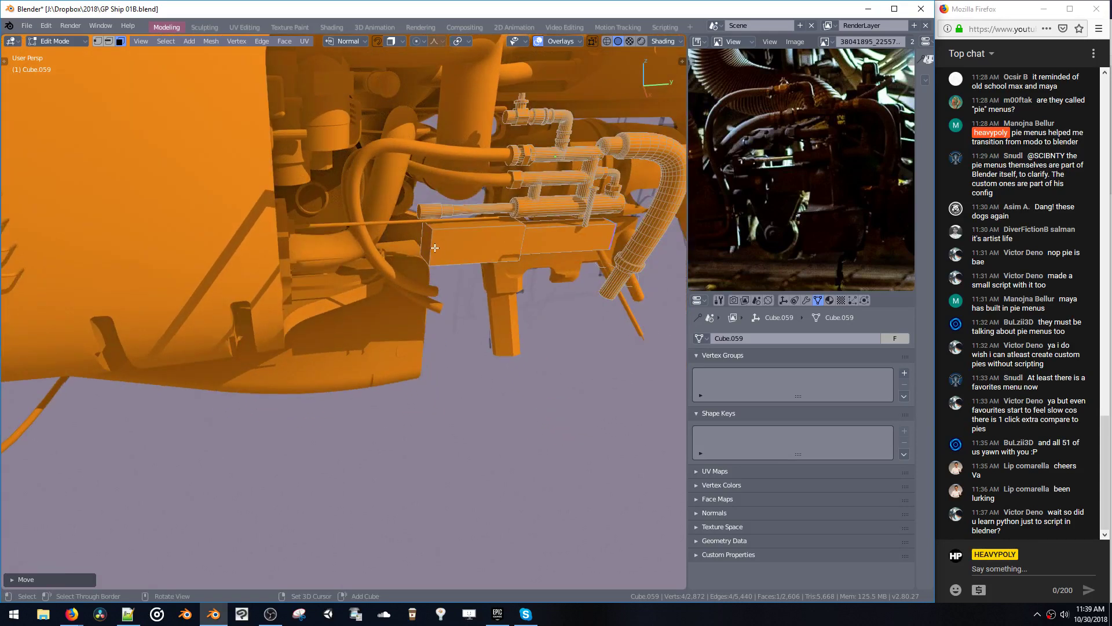
- Duplicate the box's opposite end face, offset and shorten it along Z, and extrude it into a small block
left_click(424, 245)
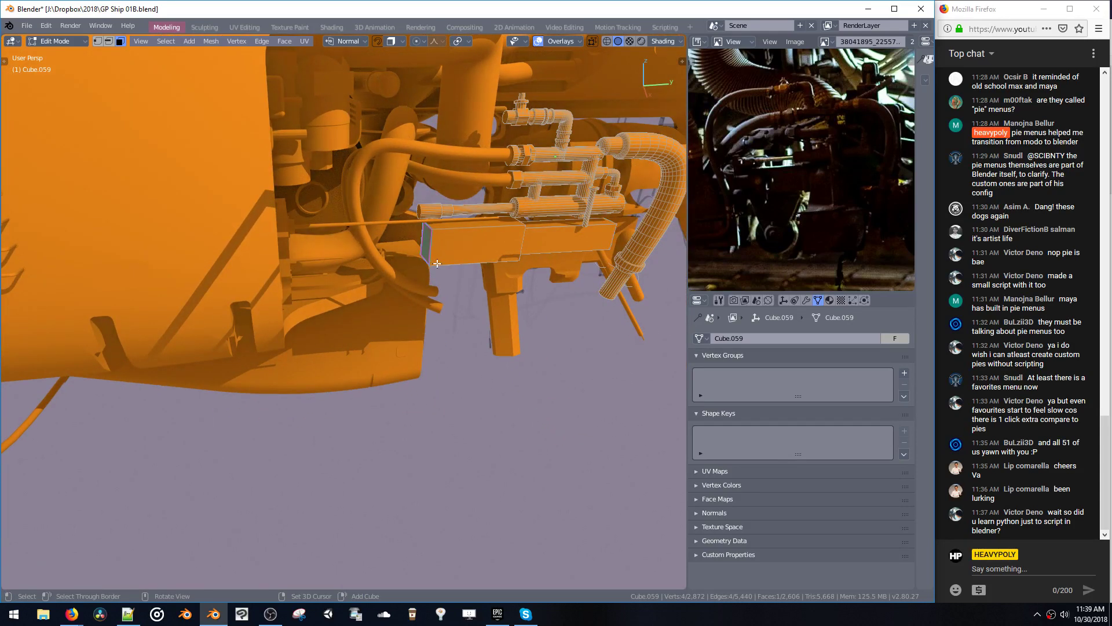
key("shift+d")
left_click(434, 264)
key("g")
left_click(418, 275)
key("s")
key("z")
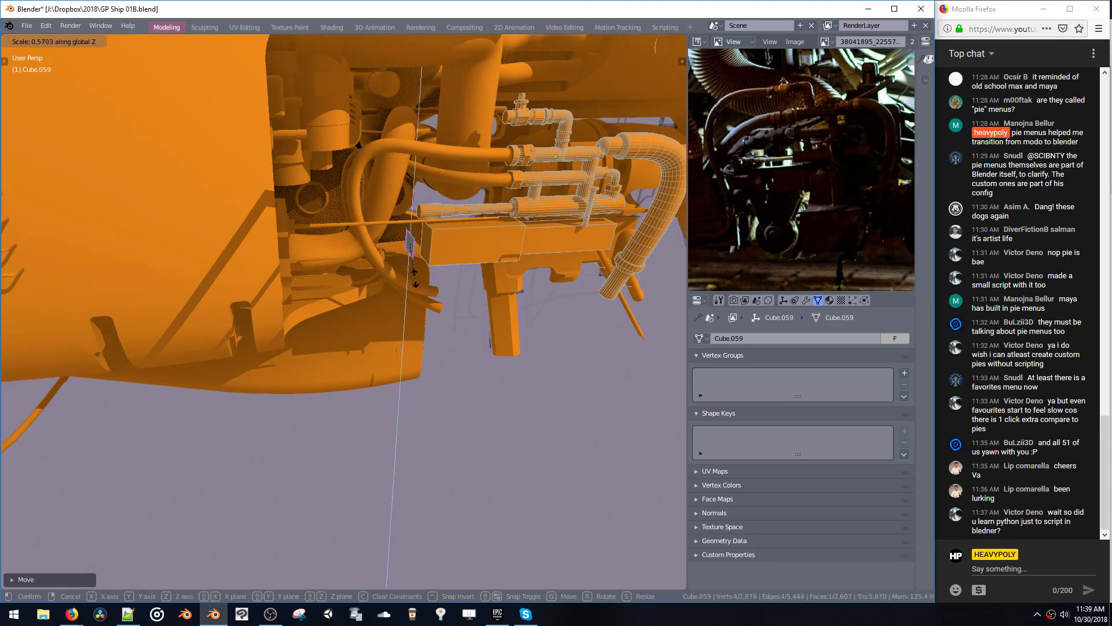
left_click(413, 265)
key("e")
left_click(324, 283)
left_click(407, 244)
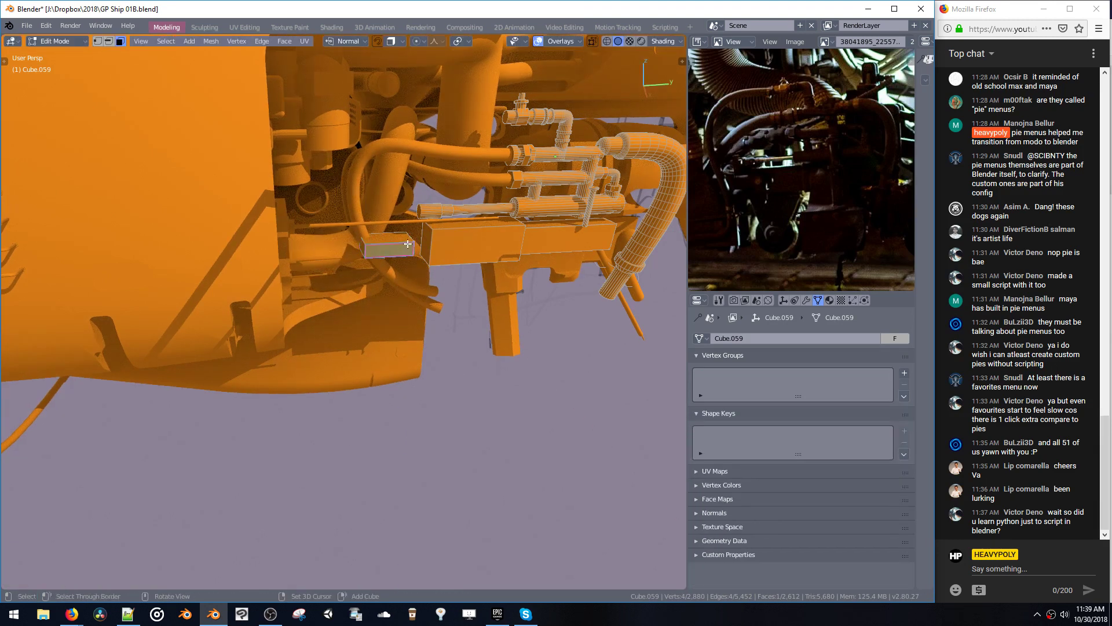
- Select the whole small block, slide it along Y against the long box and widen it along X
key("ctrl+l")
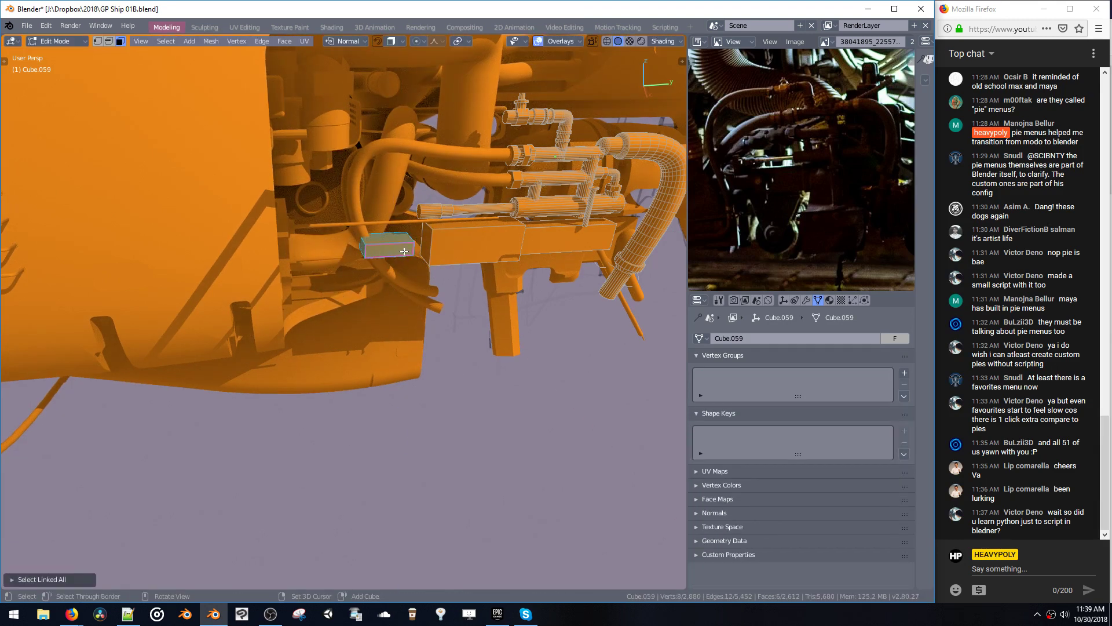
key("g")
key("y")
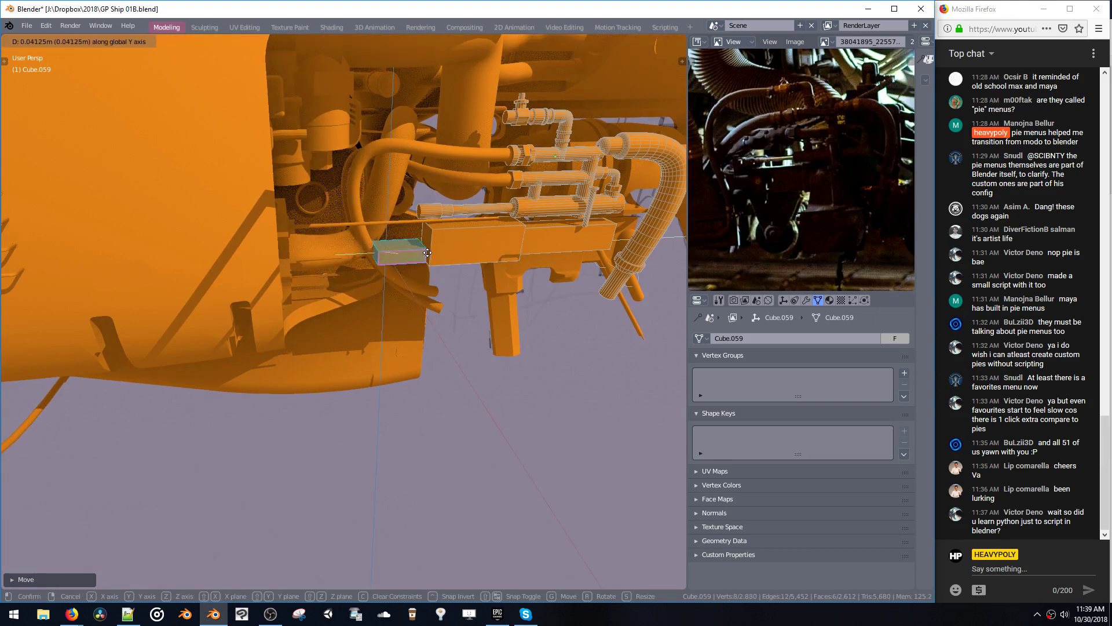
key("s")
key("x")
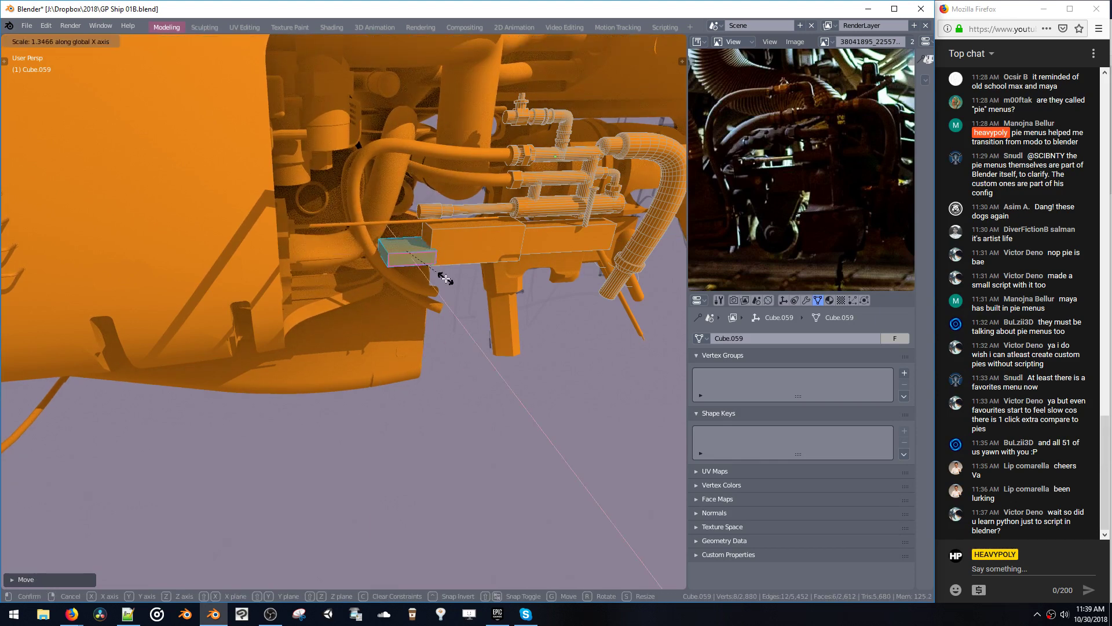
left_click(445, 279)
- Select the small block's end face and move it along Y into the long box
middle_click_drag(445, 278, 372, 306)
left_click(387, 272)
key("g")
key("y")
left_click(405, 277)
- Select the whole small block, thin it along Z and reposition it vertically against the box's end
key("KP_Decimal")
key("ctrl+l")
key("s")
key("z")
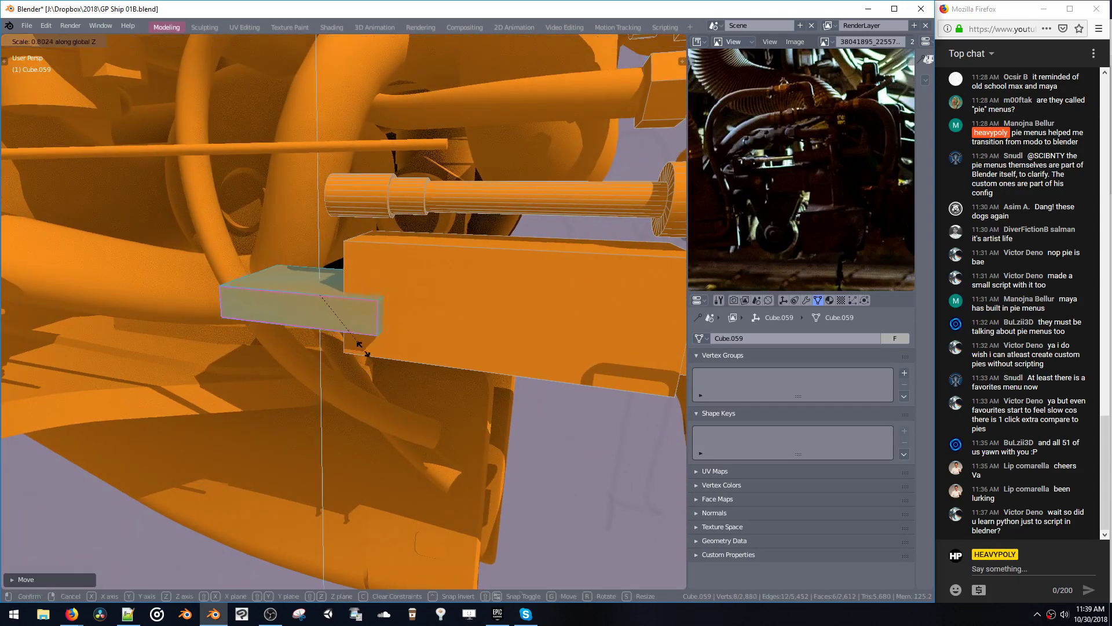
left_click(364, 340)
mouse_move(359, 285)
middle_mouse_down()
mouse_move(353, 268)
mouse_move(351, 298)
middle_mouse_up()
key("g")
key("z")
left_click(347, 286)
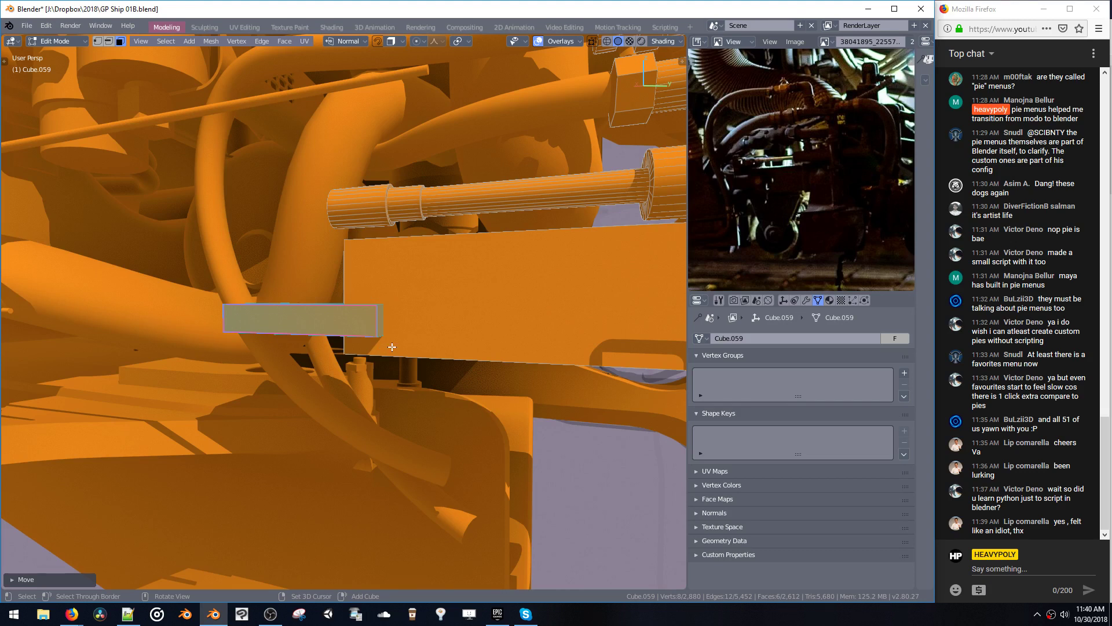
- Return to object mode and save the GP Ship 01B.blend file
middle_click_drag(405, 349, 403, 378)
scroll(394, 345, "down", 5)
key("Tab")
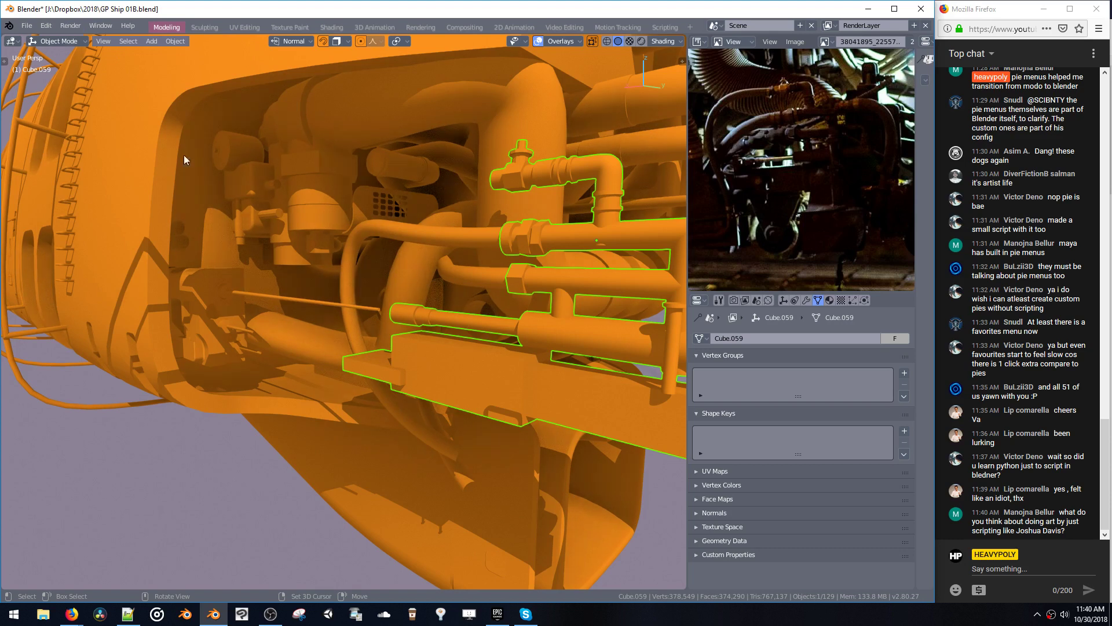
key("ctrl+s")
left_click(344, 217)
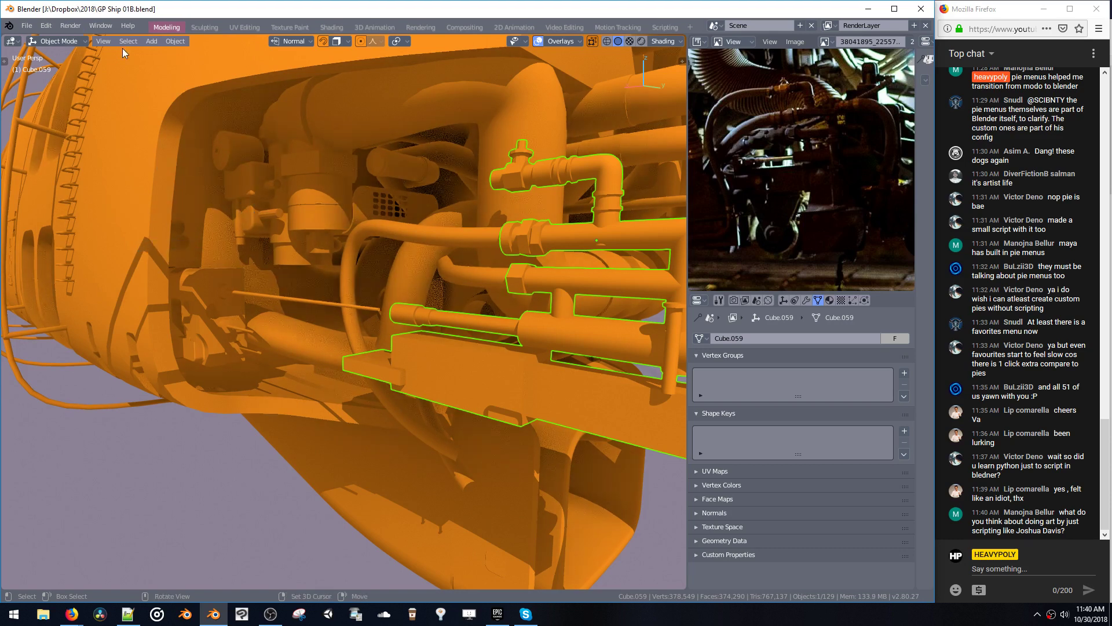
- Create a new file from the General template
left_click(26, 25)
mouse_move(48, 45)
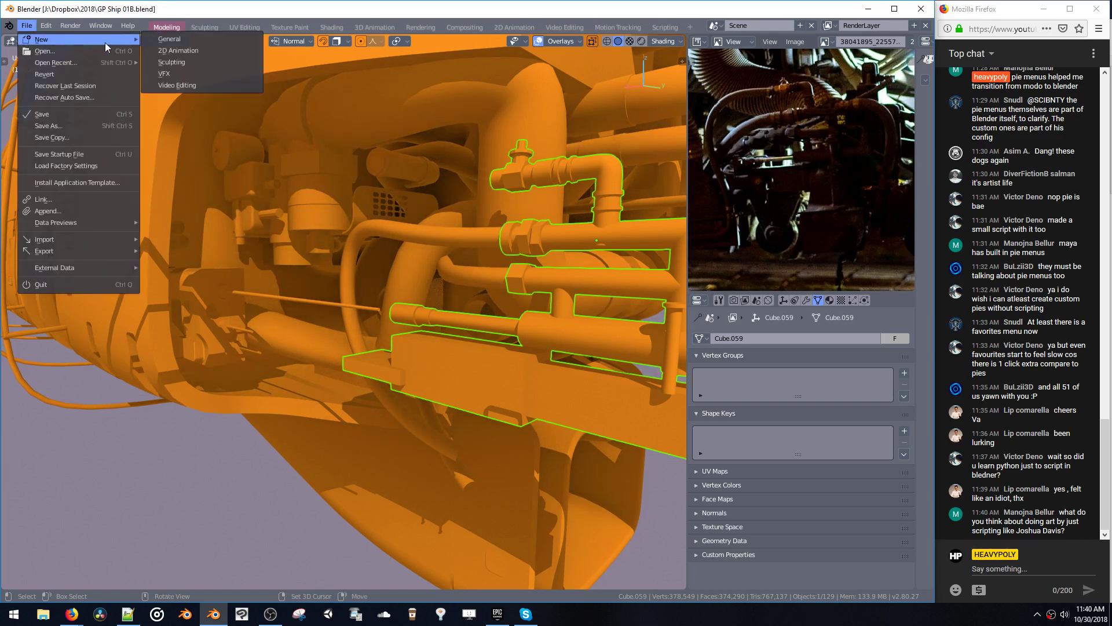
left_click(174, 39)
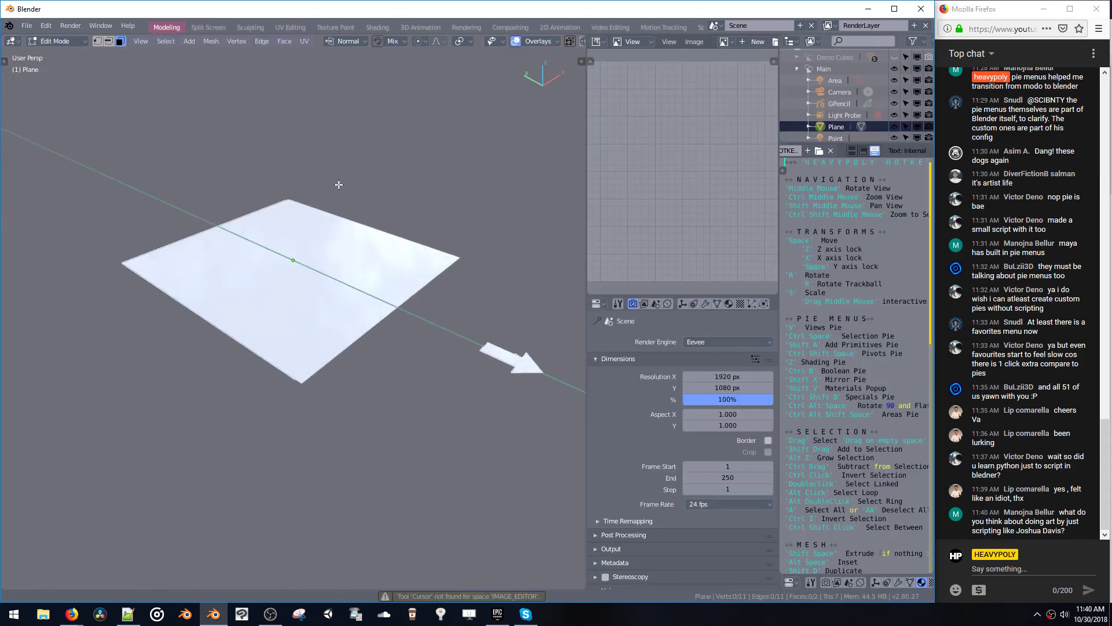
- Delete the arrow and the default plane from the new scene
middle_click_drag(339, 185, 308, 172, "shift")
left_click_drag(419, 301, 464, 350)
key("x")
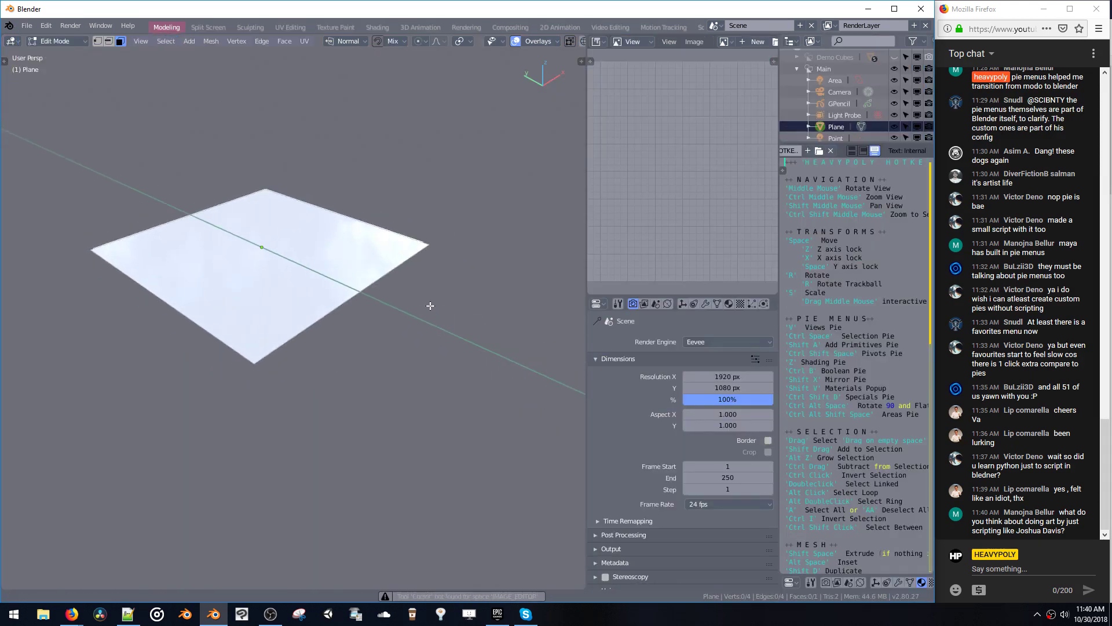
middle_click_drag(431, 305, 448, 338, "shift")
key("ctrl+space")
key("x")
key("shift+a")
mouse_move(371, 299)
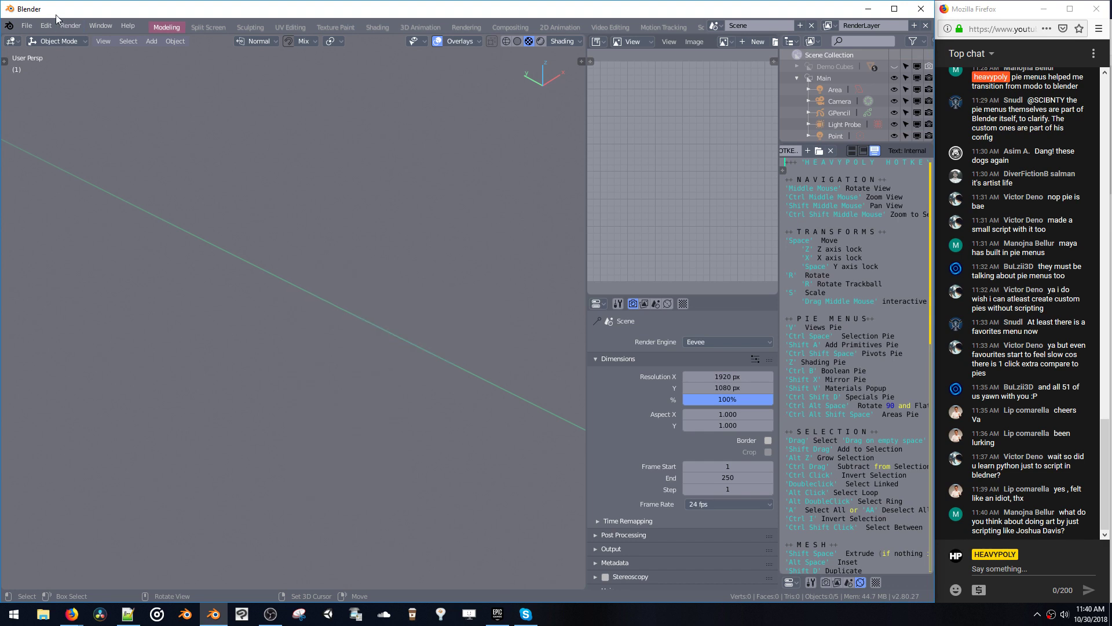
- Open the recent file Ship 04.blend and draw a looping coil and a wavy pencil stroke around the ship sketch
left_click(28, 26)
mouse_move(53, 61)
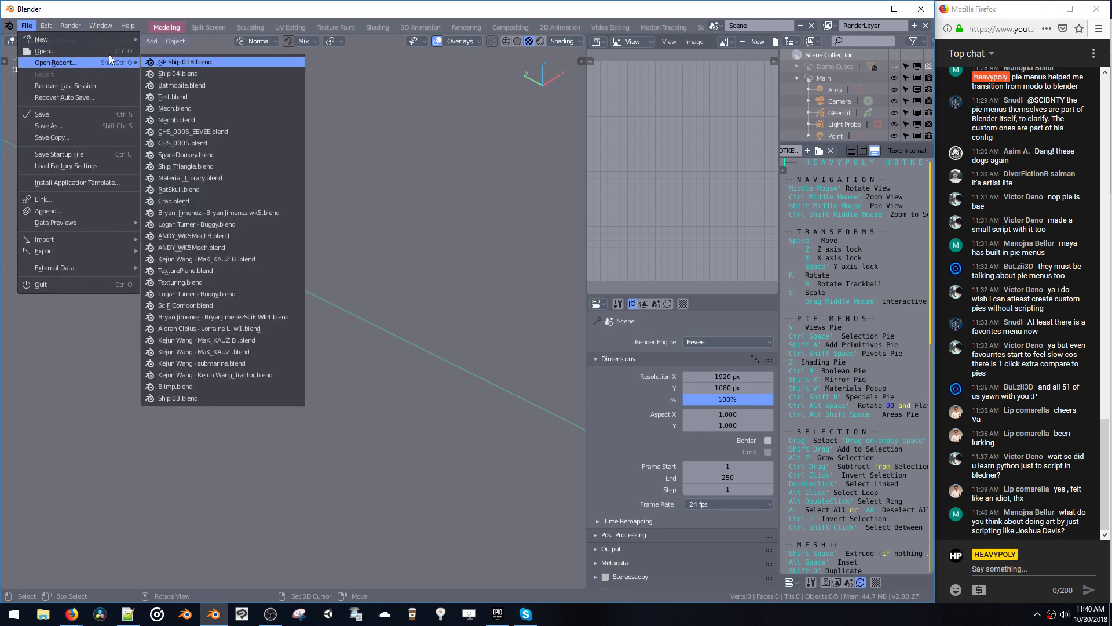
mouse_move(86, 38)
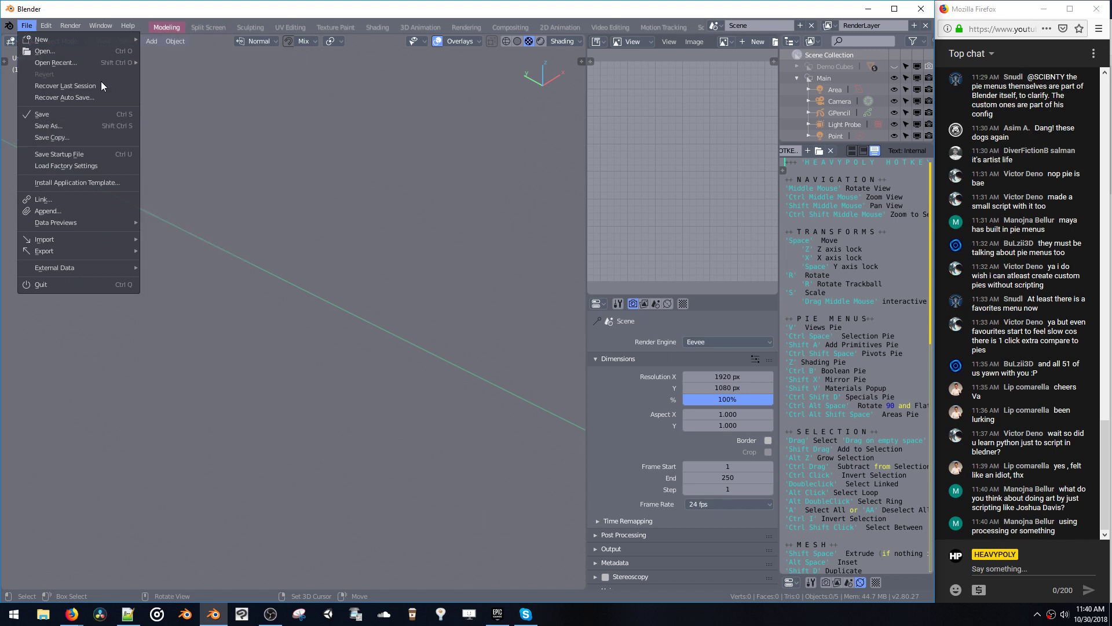
mouse_move(94, 67)
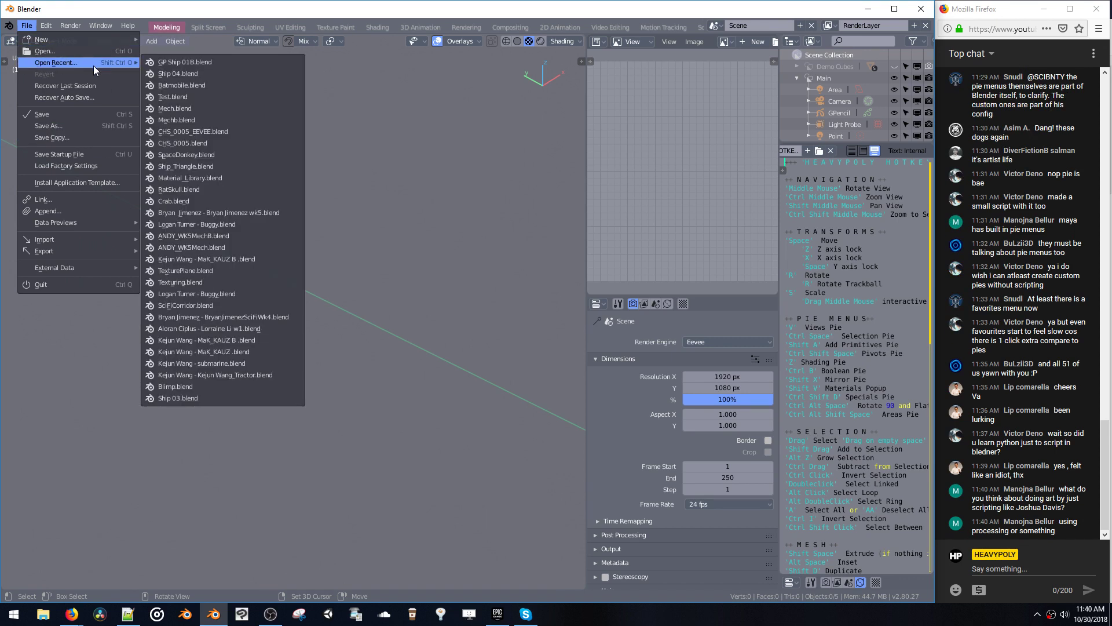
left_click(170, 73)
mouse_move(377, 238)
middle_mouse_down()
mouse_move(385, 165)
mouse_move(377, 265)
mouse_move(380, 137)
mouse_move(347, 345)
middle_mouse_up()
middle_click_drag(373, 287, 213, 131)
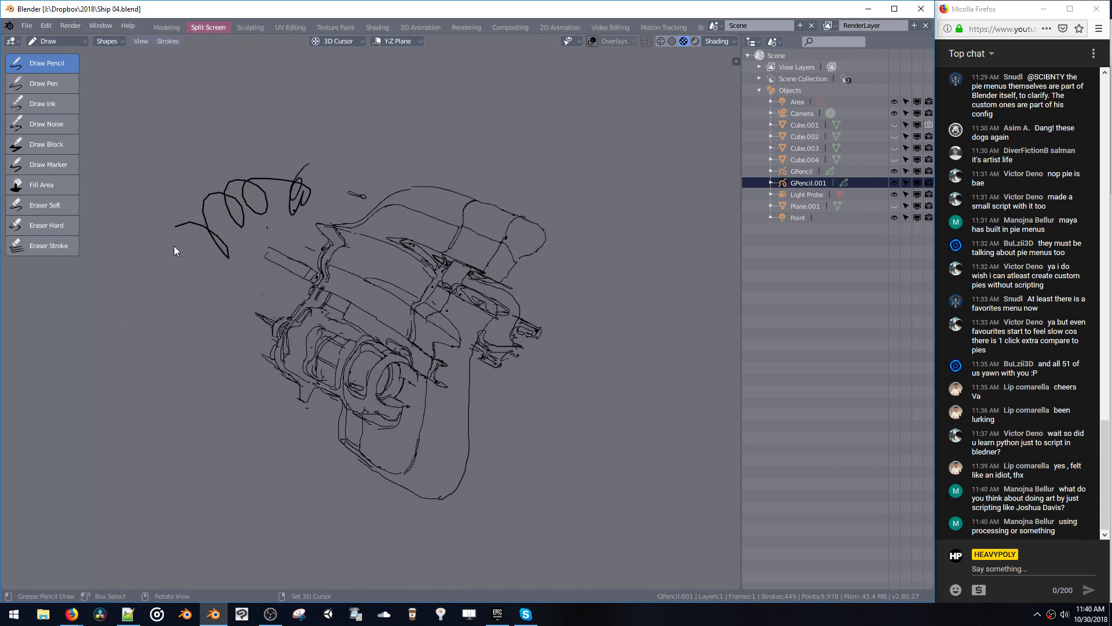
left_click_drag(174, 245, 183, 214)
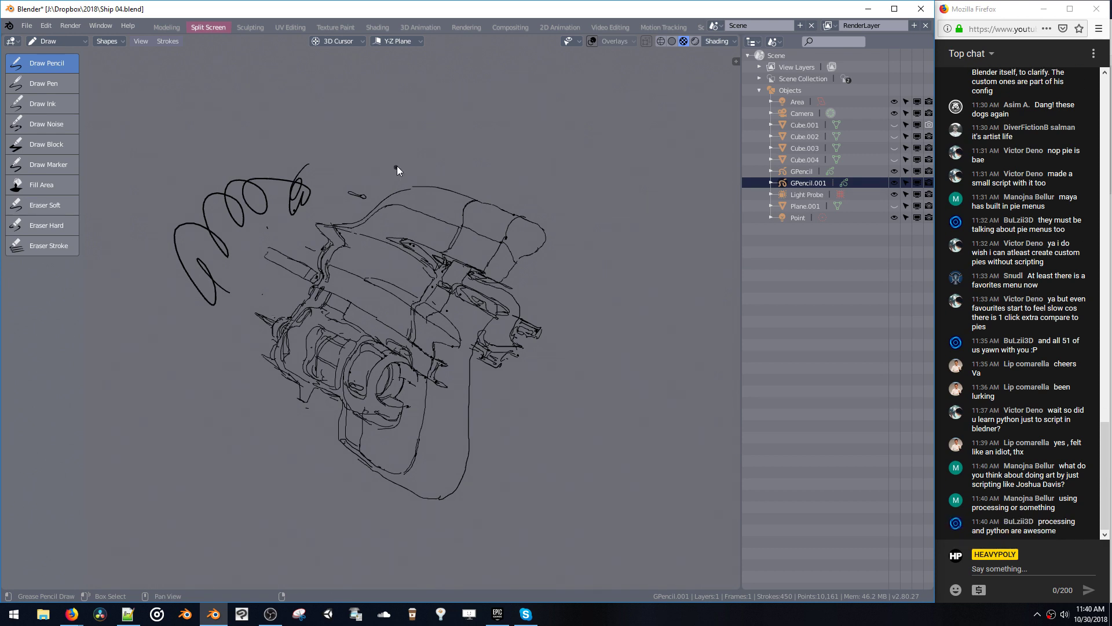
- In Edit Mode, box-select the coil, wavy line and upper ship strokes and move them up away from the sketch
left_click(57, 41)
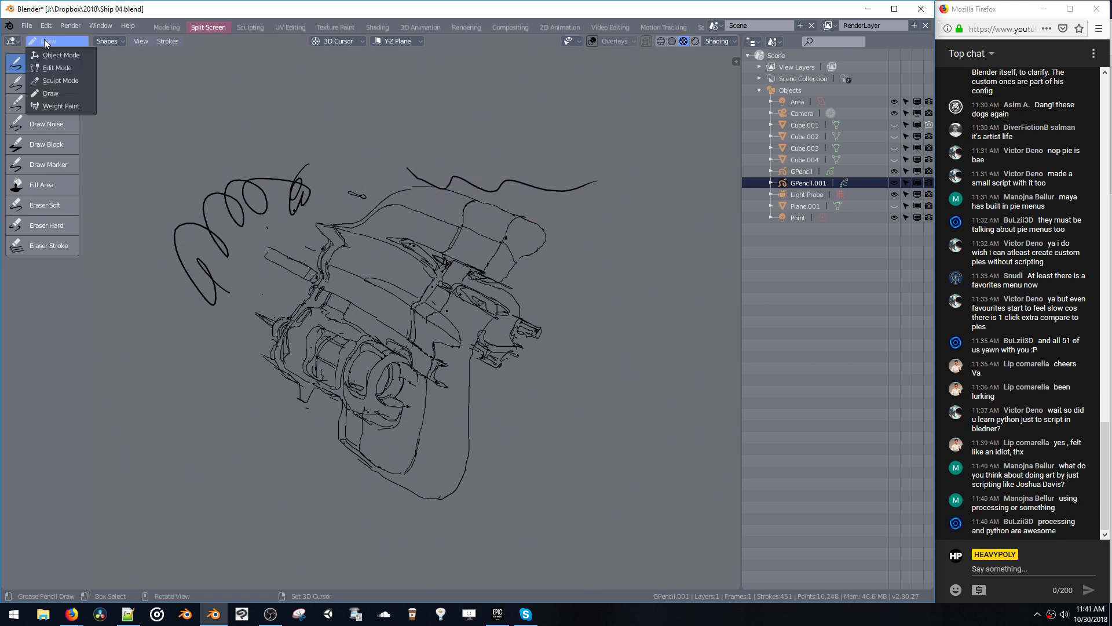
left_click(49, 64)
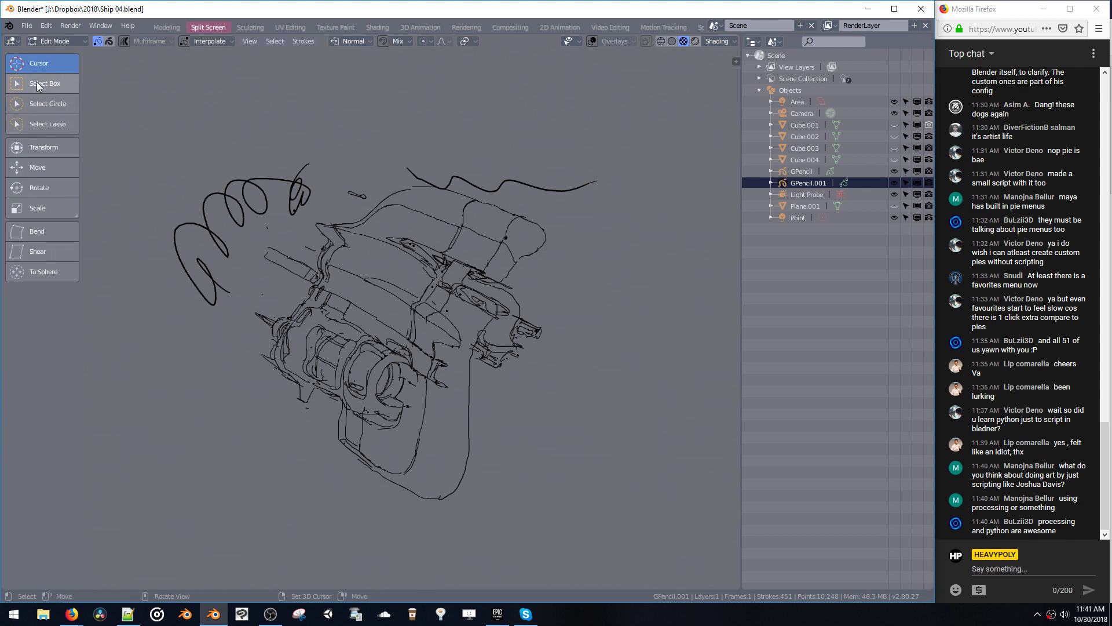
left_click(54, 87)
left_click_drag(364, 197, 475, 273)
left_click_drag(392, 123, 394, 126)
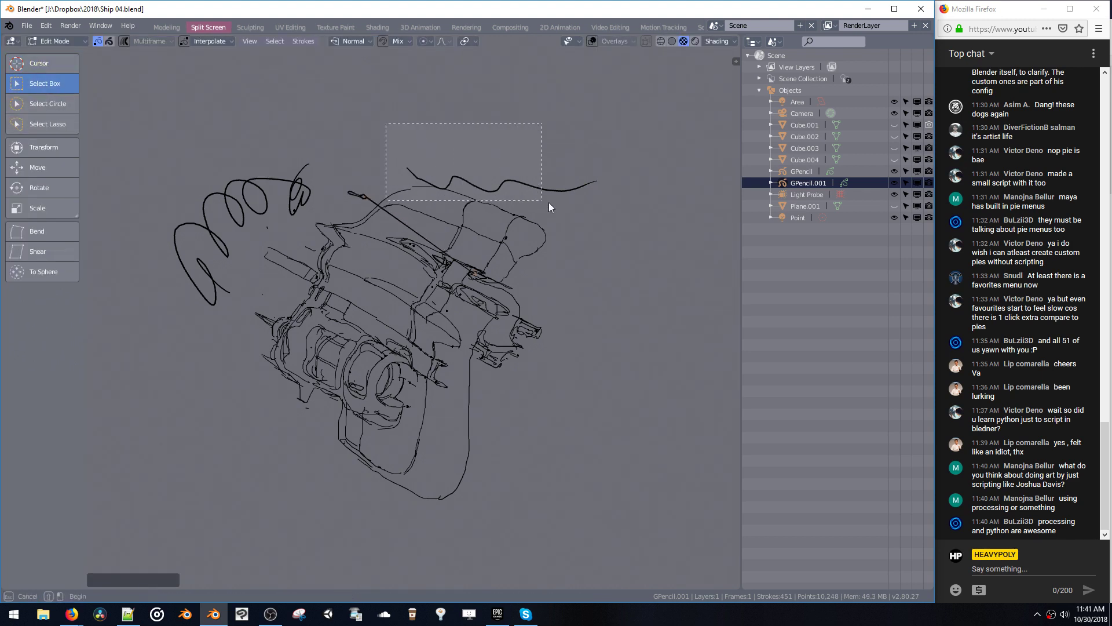
left_click_drag(549, 207, 549, 207)
left_click_drag(209, 174, 535, 241)
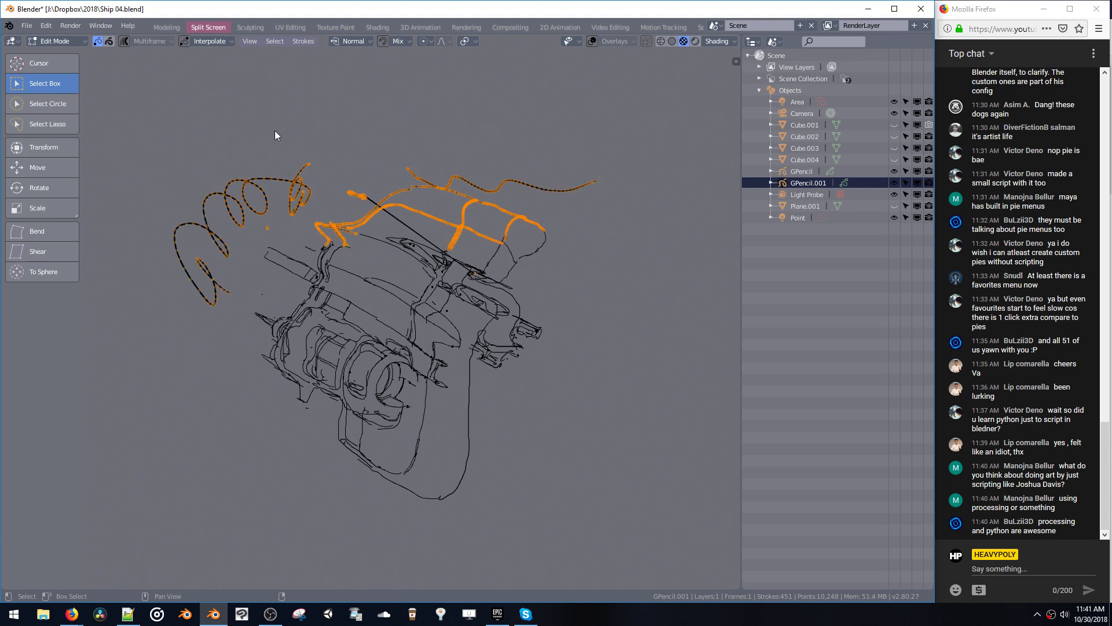
key("g")
left_click(206, 115)
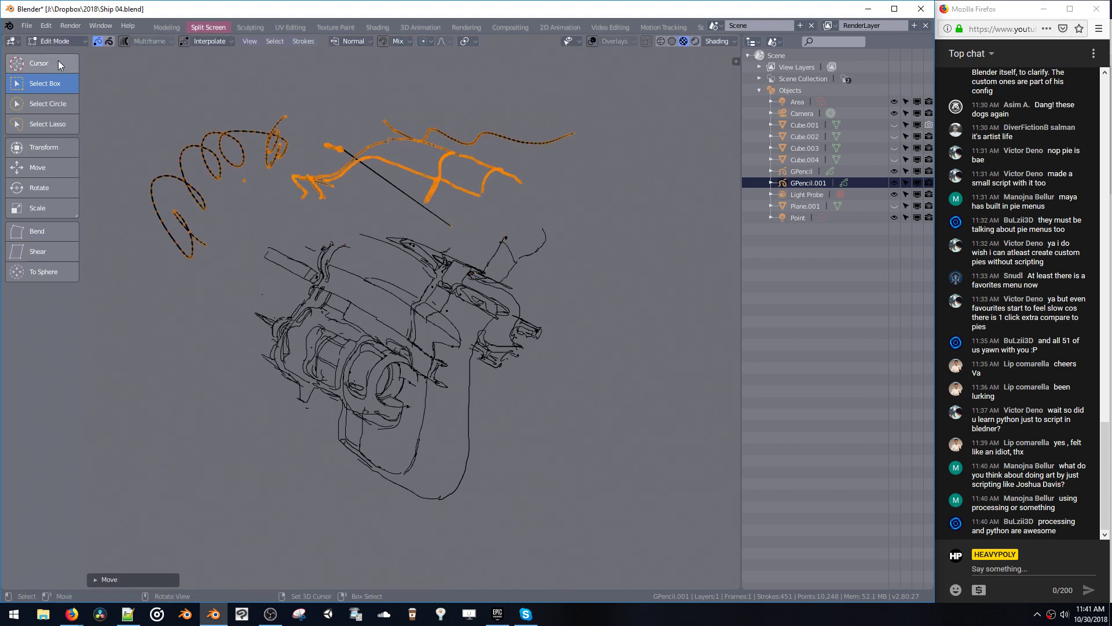
- Draw a zigzag stroke over the ship in Draw mode, and undo both it and the move of the upper strokes
left_click(51, 41)
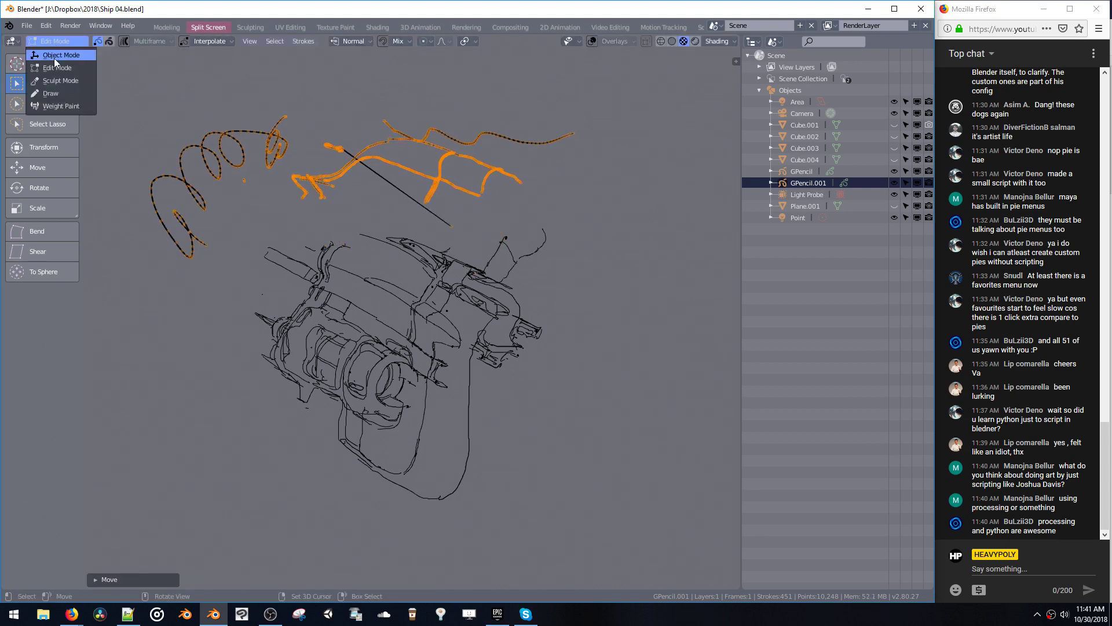
left_click(54, 94)
mouse_move(415, 252)
left_mouse_down()
mouse_move(430, 228)
mouse_move(479, 270)
left_mouse_up()
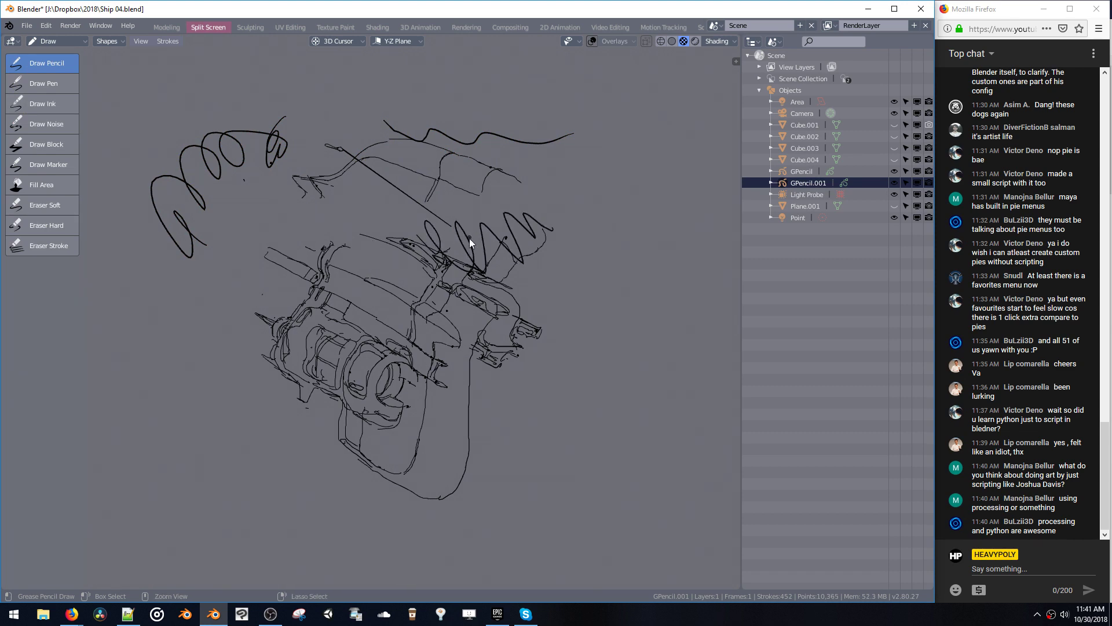
key("ctrl+z")
key("ctrl+z")
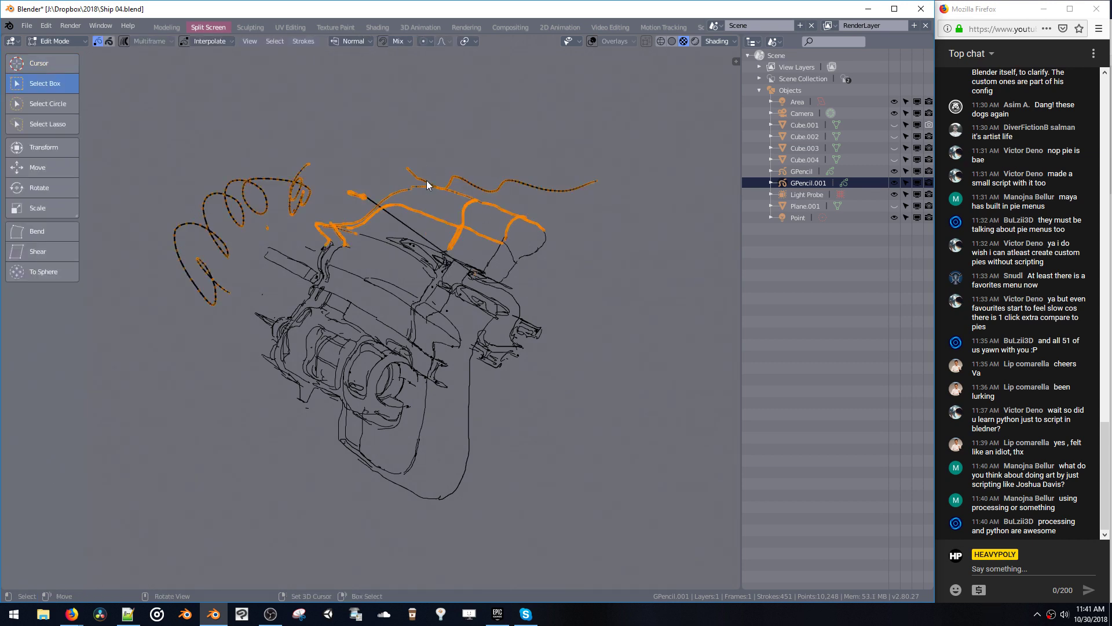
key("shift+v")
key("space")
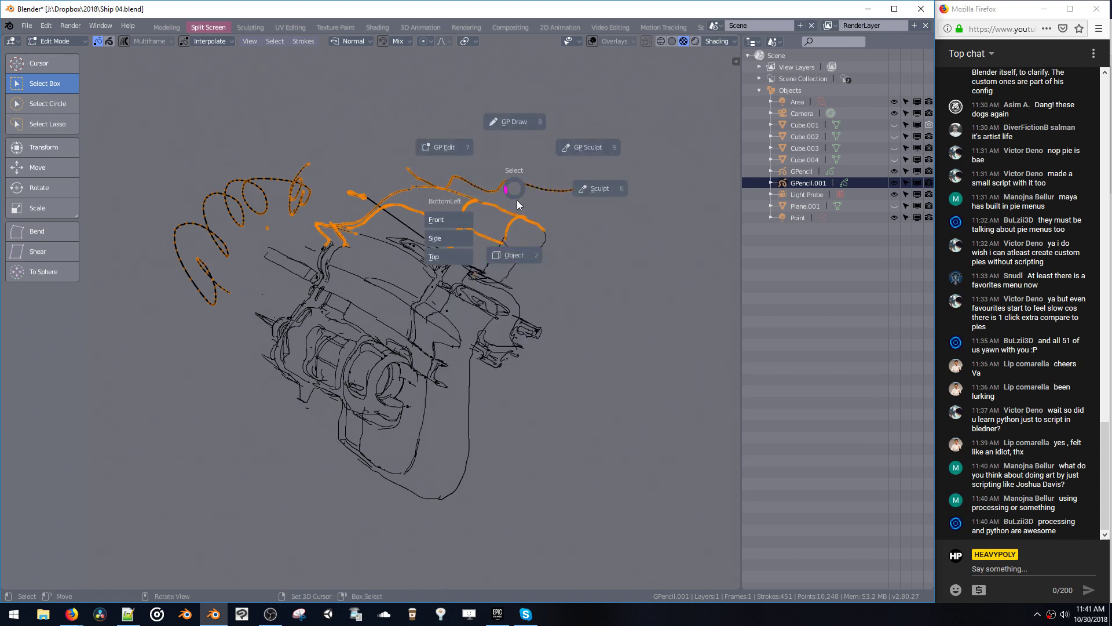
key("Escape")
- Reopen the recent file GP Ship 01B.blend and deselect everything in the scene
left_click(26, 25)
mouse_move(87, 62)
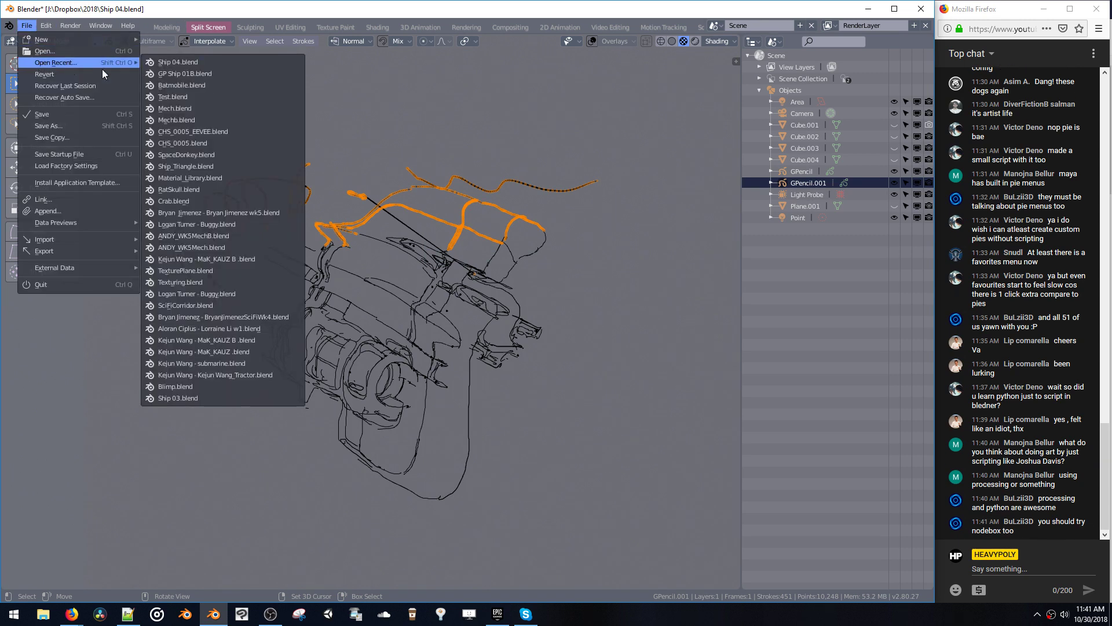
left_click(174, 74)
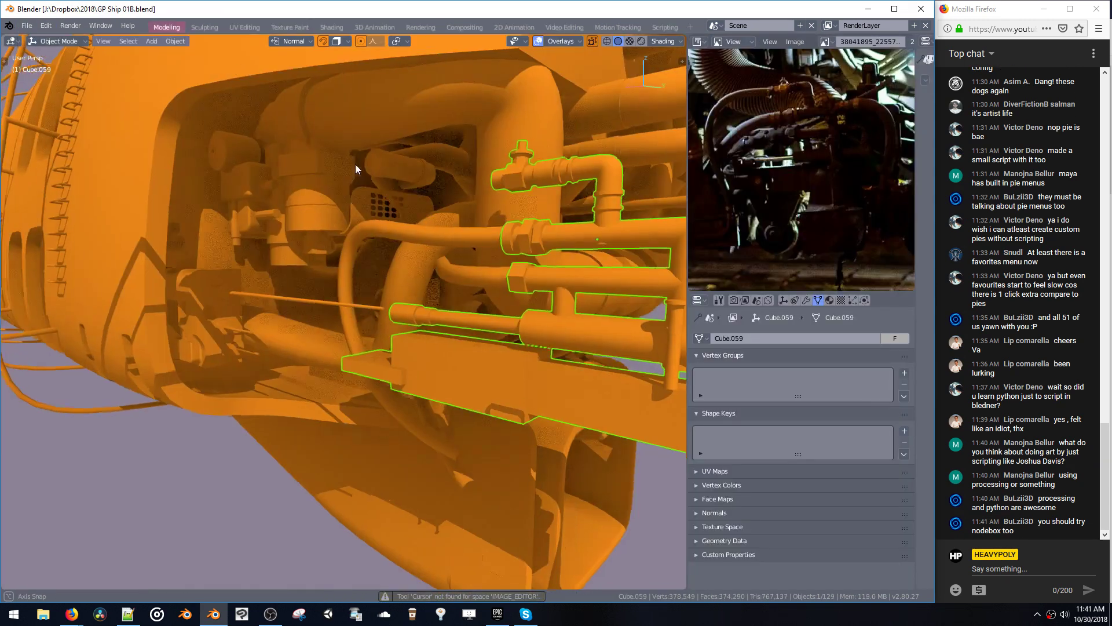
middle_click_drag(356, 164, 377, 233)
key("alt+a")
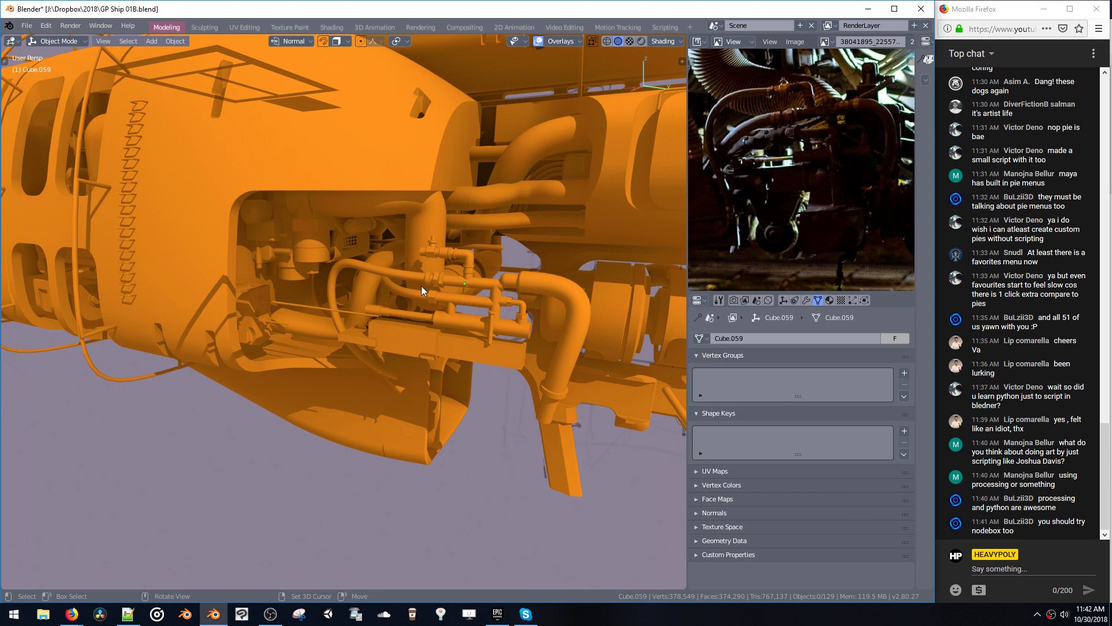
- Edit the pipework mesh and scale the small block at the end of the long box along Z
left_click(357, 378)
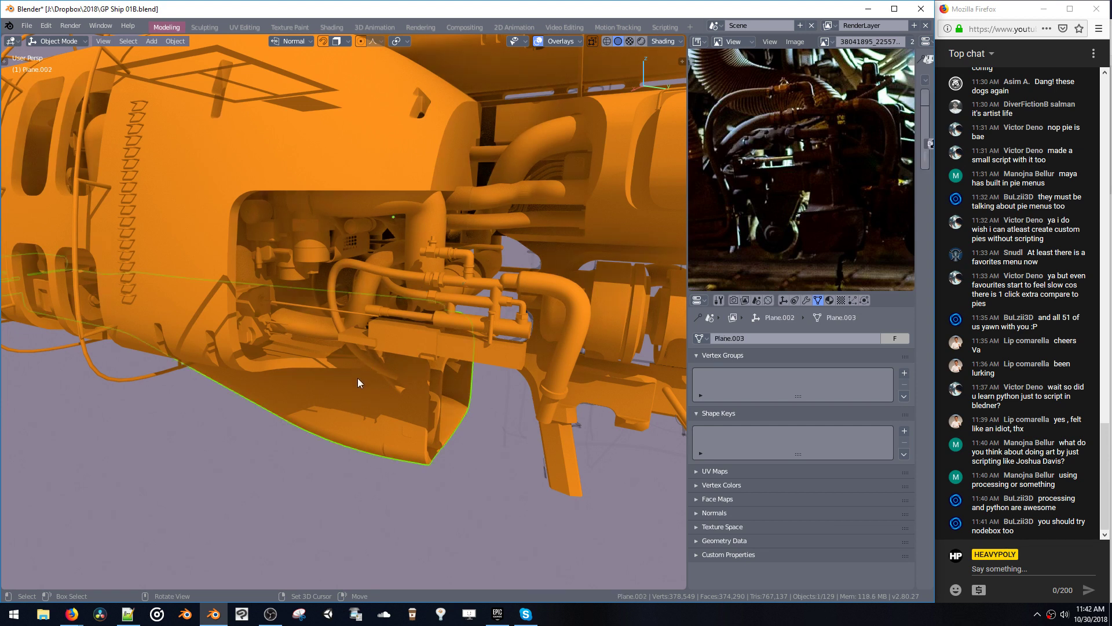
mouse_move(357, 377)
middle_mouse_down()
mouse_move(371, 348)
mouse_move(357, 365)
mouse_move(382, 380)
mouse_move(350, 381)
mouse_move(355, 409)
mouse_move(395, 378)
mouse_move(363, 404)
mouse_move(418, 391)
mouse_move(419, 353)
mouse_move(393, 372)
mouse_move(400, 353)
mouse_move(371, 351)
mouse_move(392, 360)
mouse_move(388, 412)
middle_mouse_up()
left_click(395, 378)
key("Tab")
left_click(421, 352)
key("KP_Decimal")
scroll(395, 409, "down", 4)
key("s")
key("z")
left_click(387, 413)
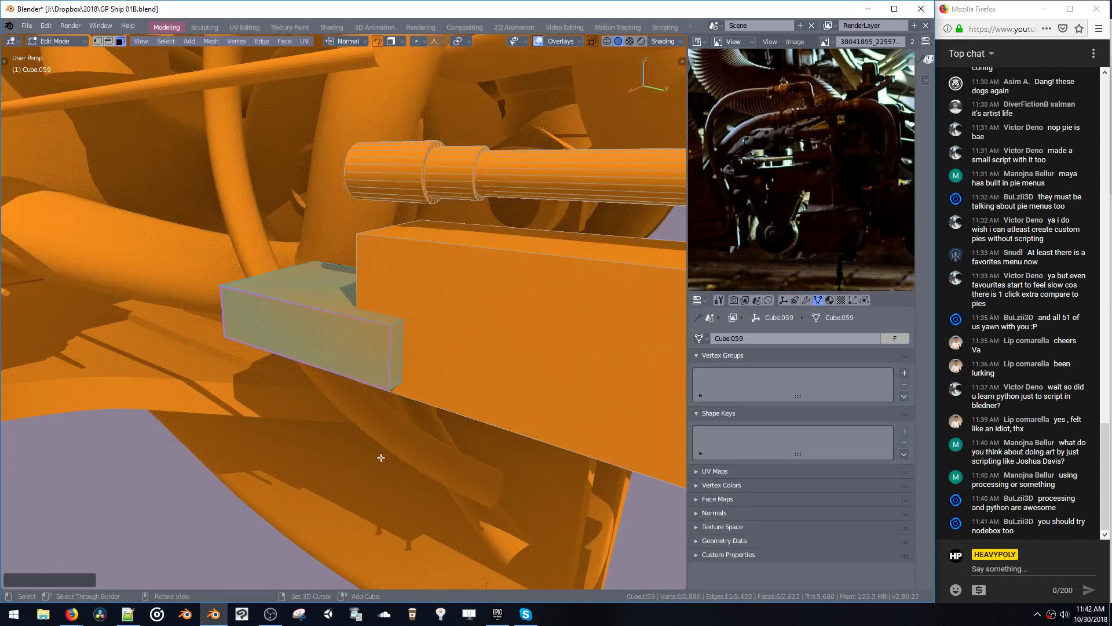
- Examine the small block from its end and study the wheel, hose and engine details in the reference photo
middle_click_drag(521, 368, 522, 400)
middle_click_drag(448, 389, 470, 352)
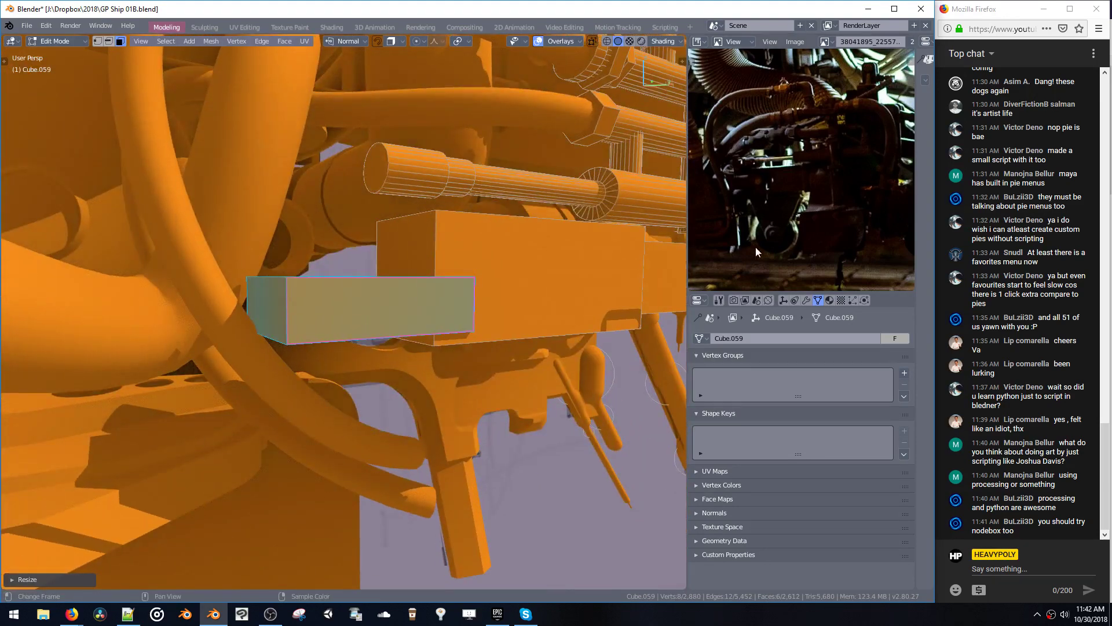
scroll(741, 249, "down", 4)
middle_click_drag(733, 251, 797, 227)
scroll(797, 220, "up", 4)
scroll(796, 203, "up", 2)
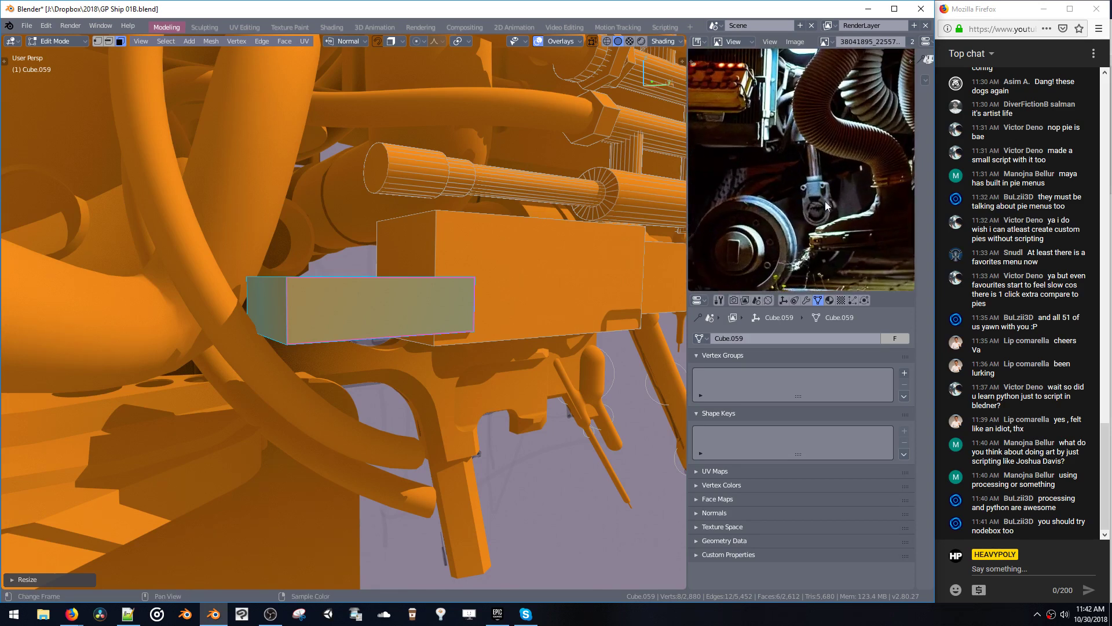
middle_click_drag(892, 206, 804, 222)
scroll(782, 200, "up", 2)
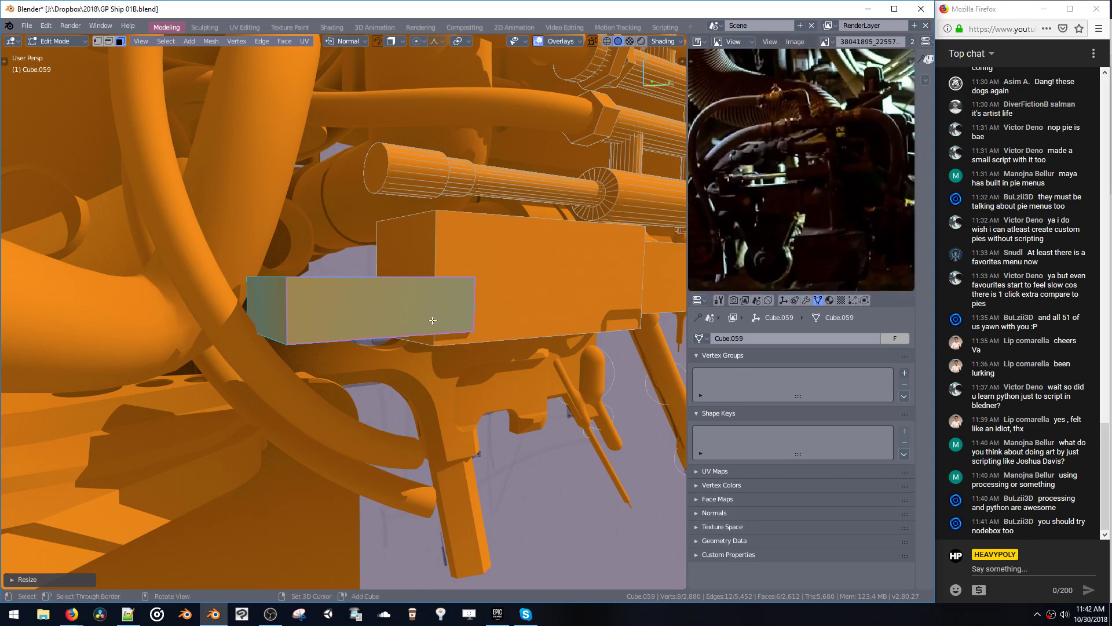
- Duplicate the long box's end face and place the copy just in front of it, above the small block
middle_click_drag(434, 318, 379, 341)
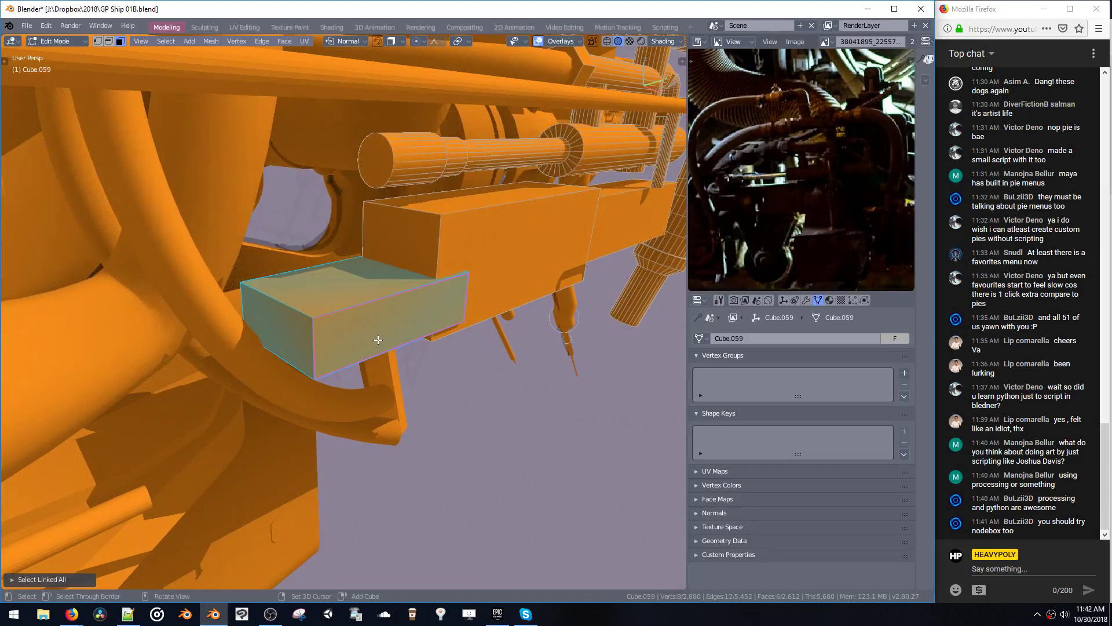
left_click(304, 347)
key("ctrl+l")
middle_click_drag(305, 348, 373, 332)
left_click(436, 184)
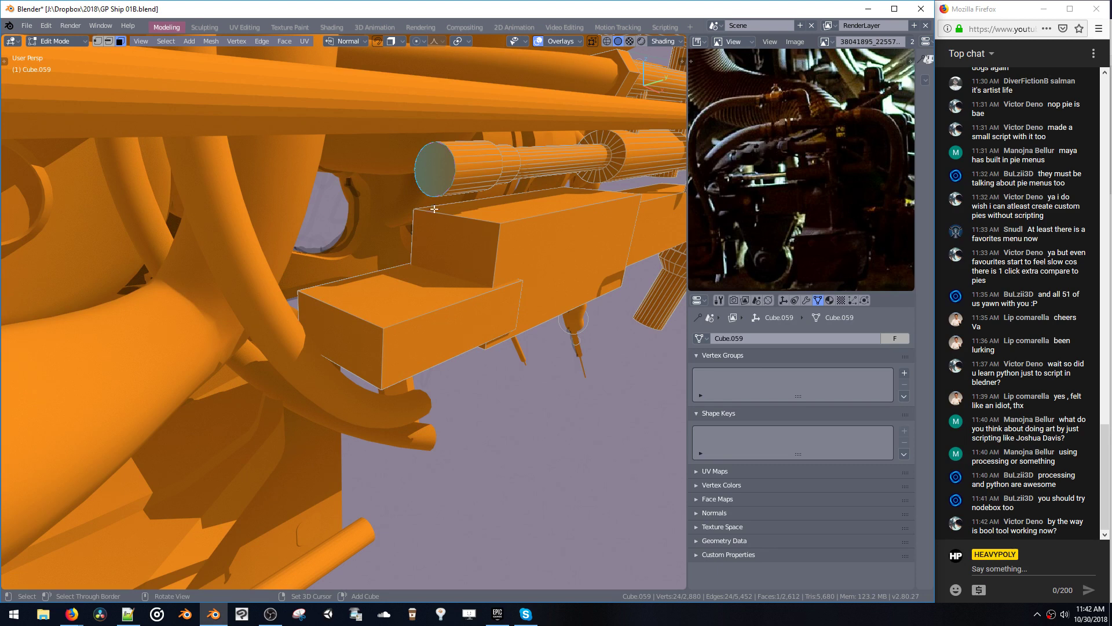
left_click(403, 288)
left_click(449, 255)
key("shift+d")
left_click(421, 260)
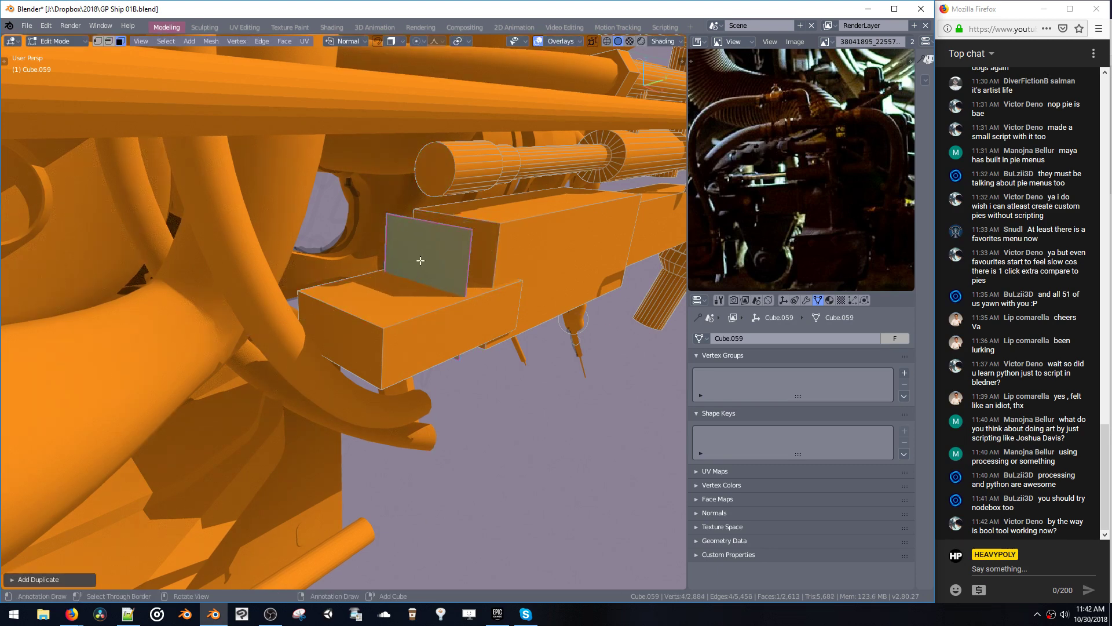
- Raise the upper edge of the duplicated face and extrude the face into a tall upright block
key("Tab")
left_click(427, 222)
key("space")
left_click(429, 137)
key("Tab")
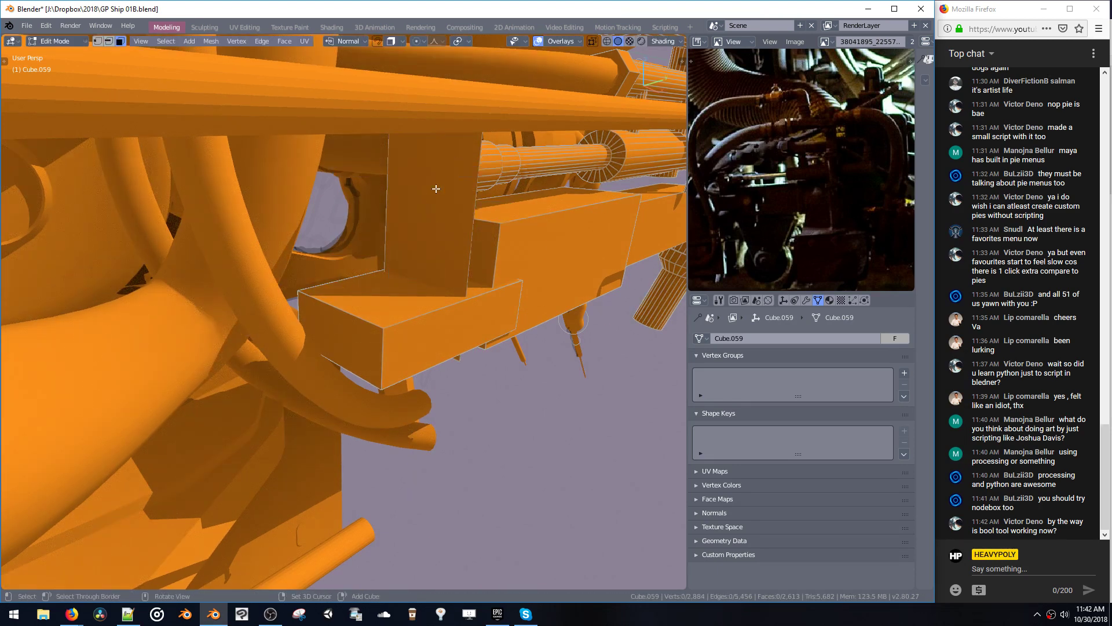
left_click(437, 188)
middle_click_drag(436, 189, 428, 255)
key("space")
left_click(400, 276)
- Select the whole upright block, scale it and reposition it across the small block at the box's end
key("ctrl+l")
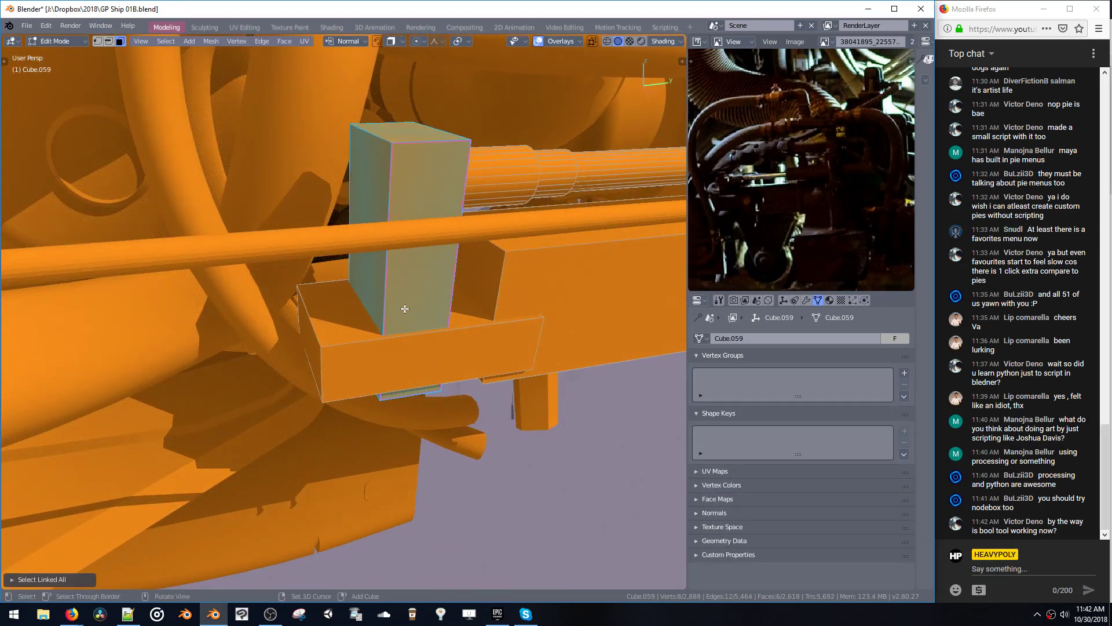
key("s")
left_click(403, 305)
middle_click_drag(404, 305, 383, 297)
key("g")
middle_click_drag(383, 298, 434, 213)
left_click(391, 302)
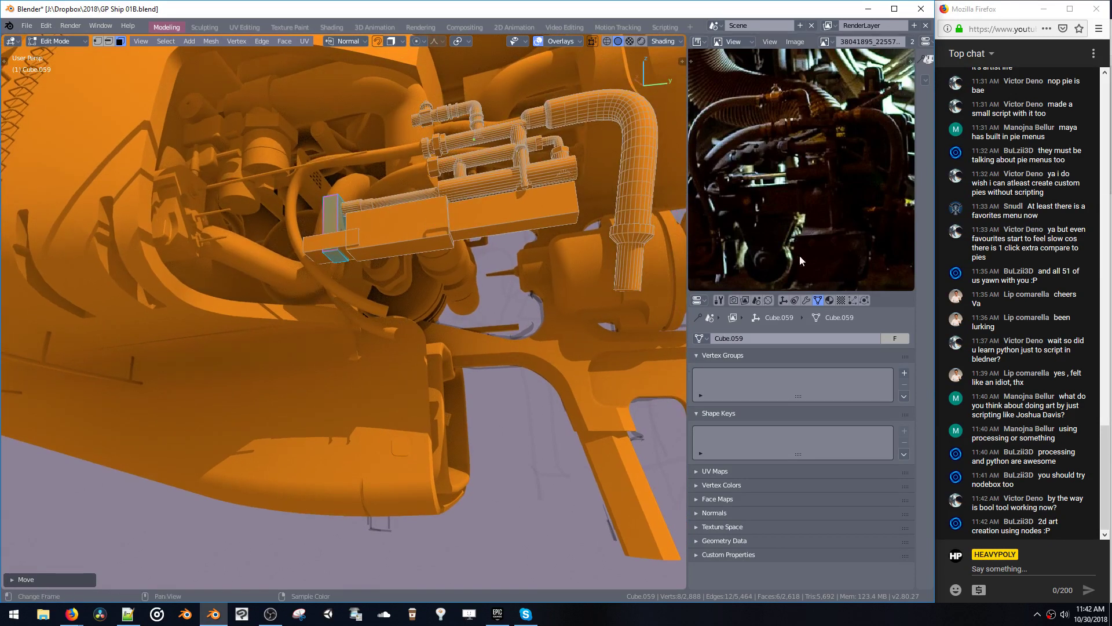
- Check the machinery in the reference photo and select a face of the rear long box beneath the pipes
mouse_move(800, 260)
middle_mouse_down()
mouse_move(790, 193)
mouse_move(802, 182)
mouse_move(780, 212)
mouse_move(834, 174)
mouse_move(756, 211)
middle_mouse_up()
mouse_move(862, 207)
middle_mouse_down()
mouse_move(840, 221)
mouse_move(755, 208)
mouse_move(811, 237)
mouse_move(825, 231)
mouse_move(805, 154)
mouse_move(867, 158)
middle_mouse_up()
middle_click_drag(767, 167, 753, 231)
middle_click_drag(858, 215, 807, 204)
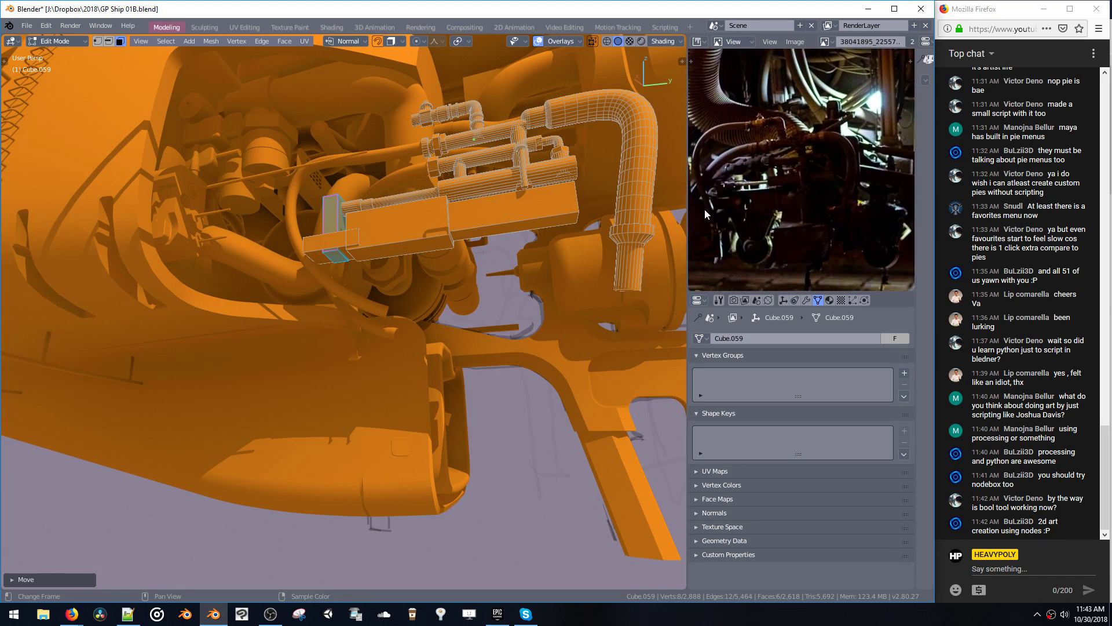
left_click(478, 230)
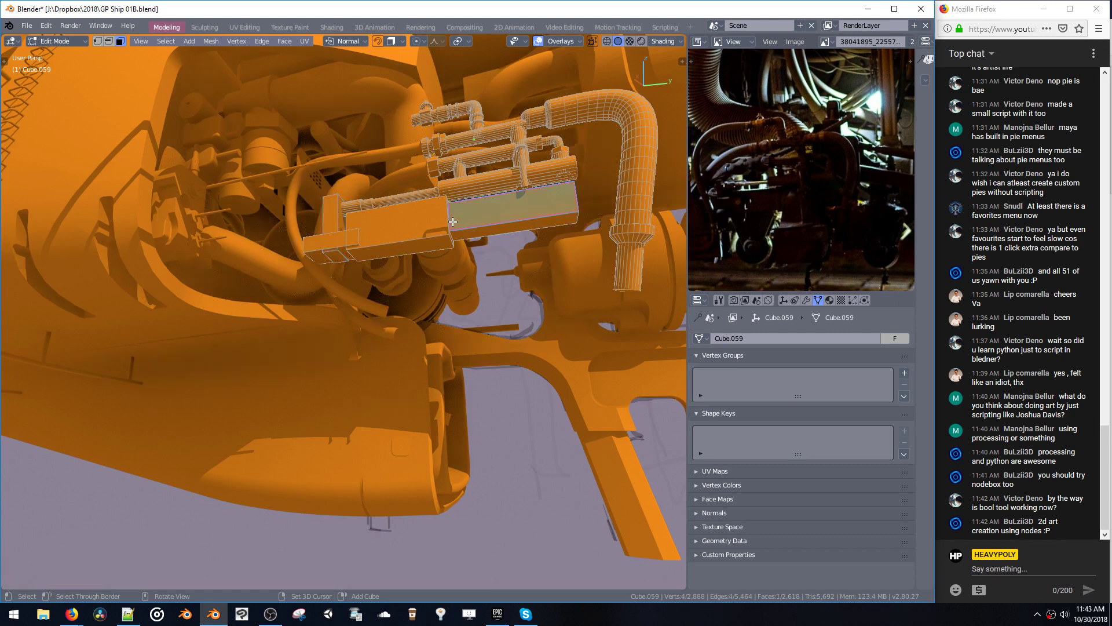
middle_click_drag(478, 230, 553, 183)
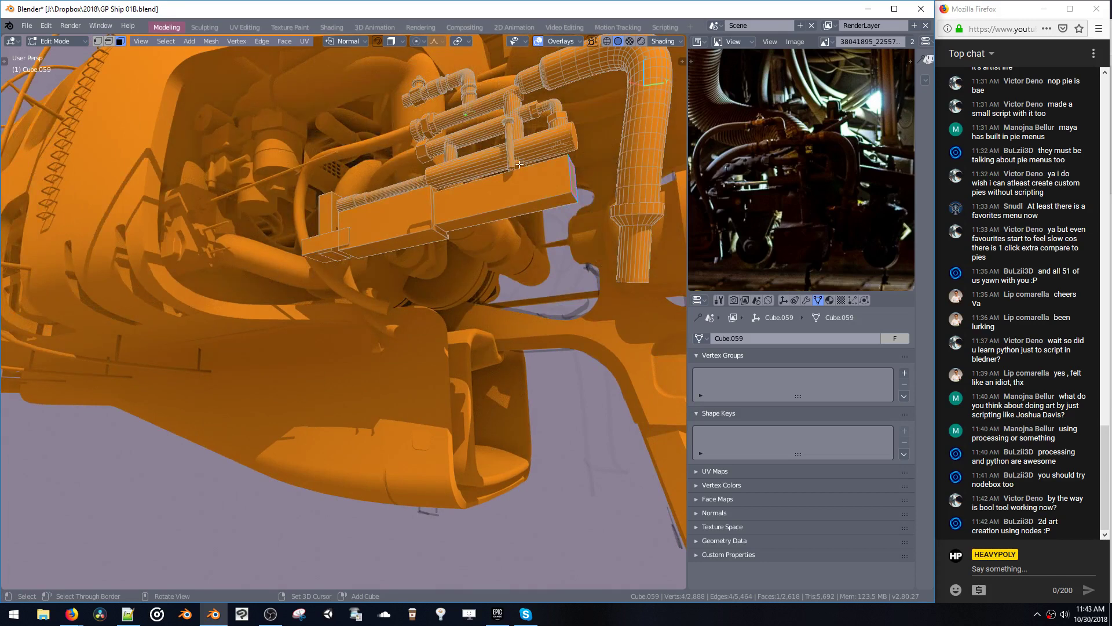
- Add a plane to the pipe assembly mesh and scale it down to a small patch over the box below the pipes
key("space")
left_click(459, 135)
left_click(510, 191)
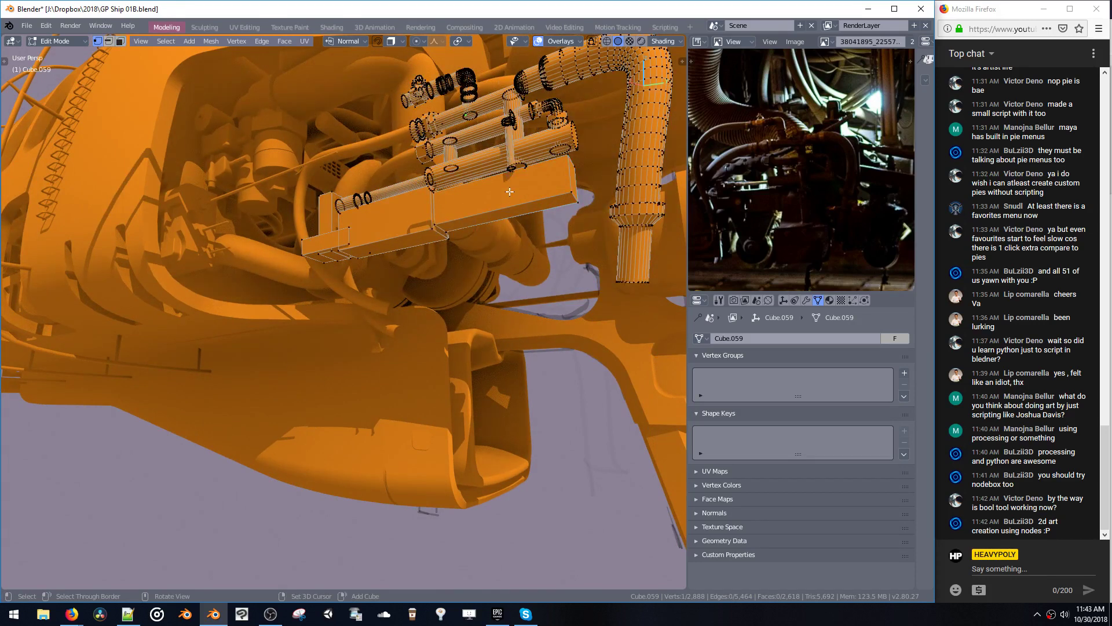
key("shift+a")
left_click(329, 154)
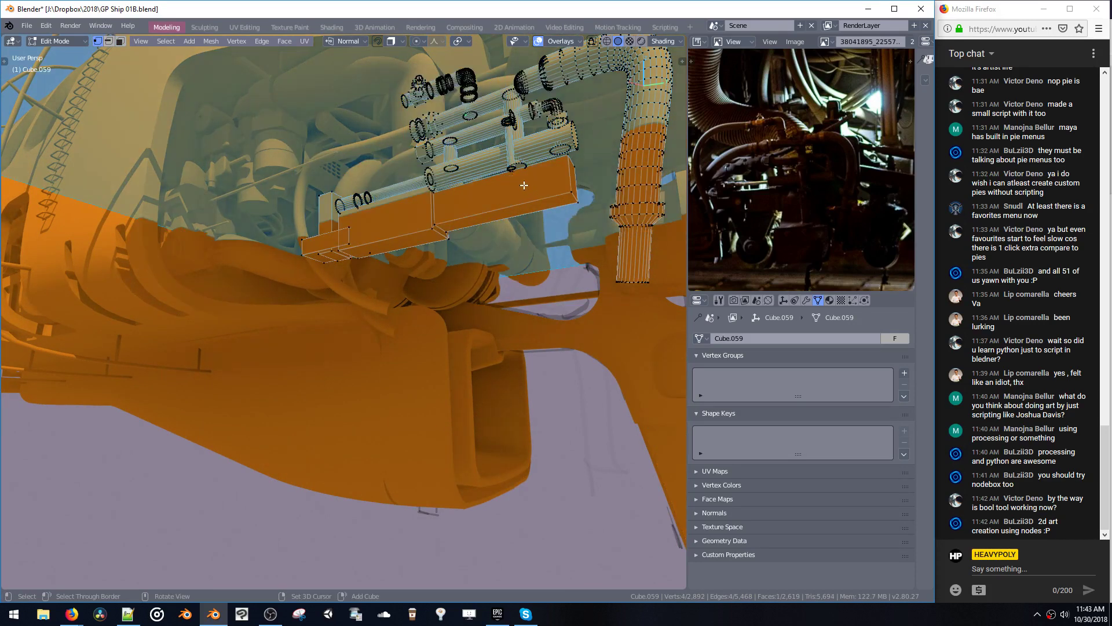
key("g")
key("z")
left_click(526, 319)
key("s")
left_click(518, 207)
key("s")
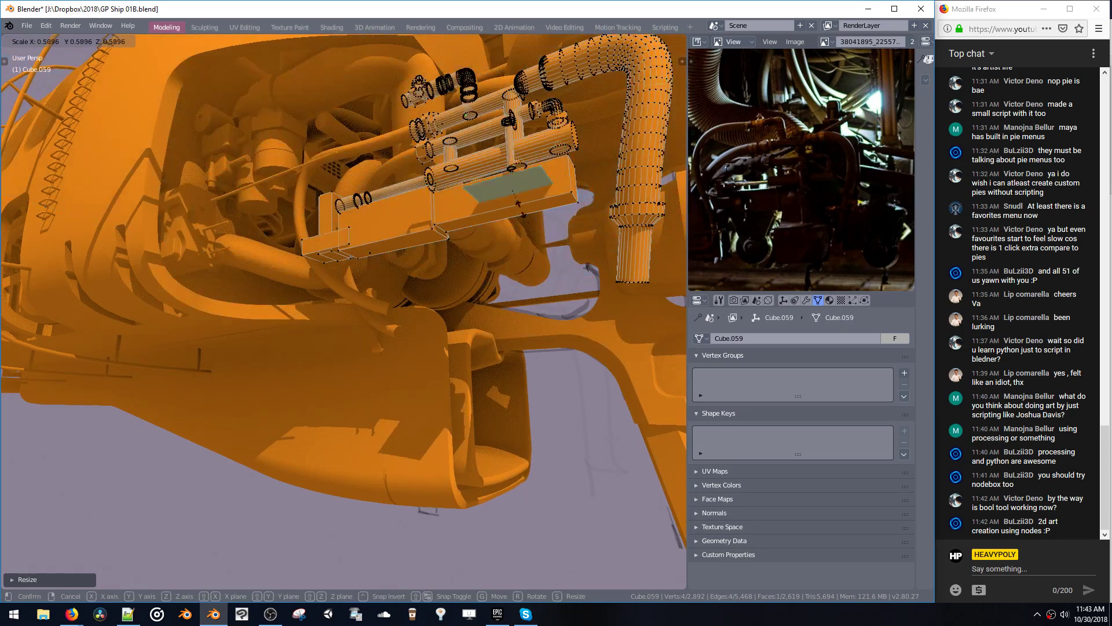
left_click(516, 196)
- Move the small plane along Z to the foot of the vertical rod and extrude it into a thin plate
key("g")
key("z")
left_click(517, 181)
key("e")
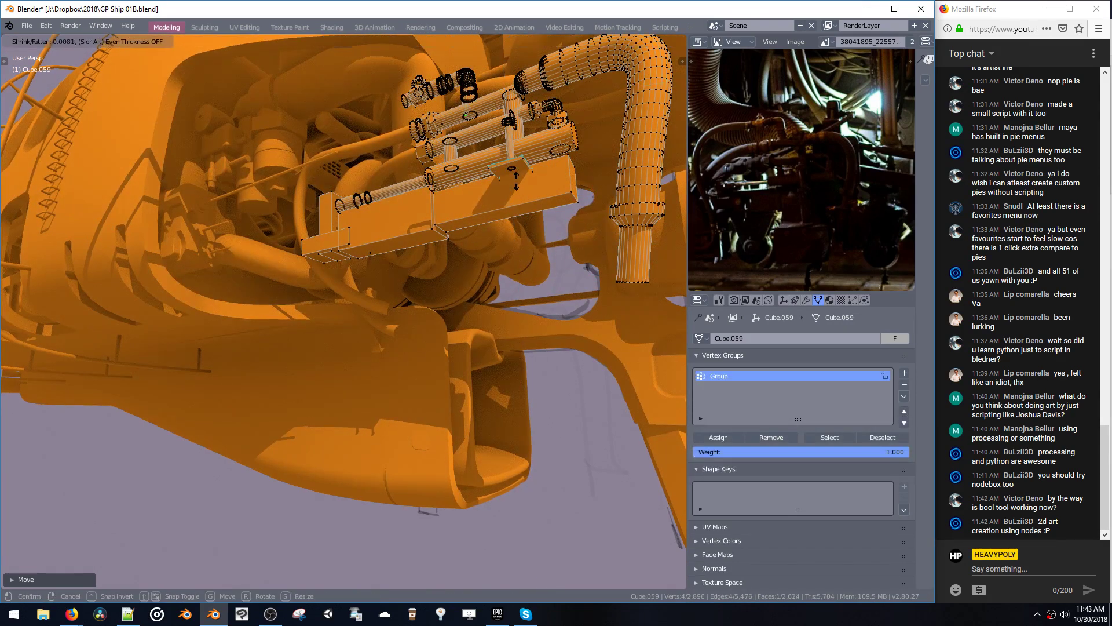
left_click(516, 176)
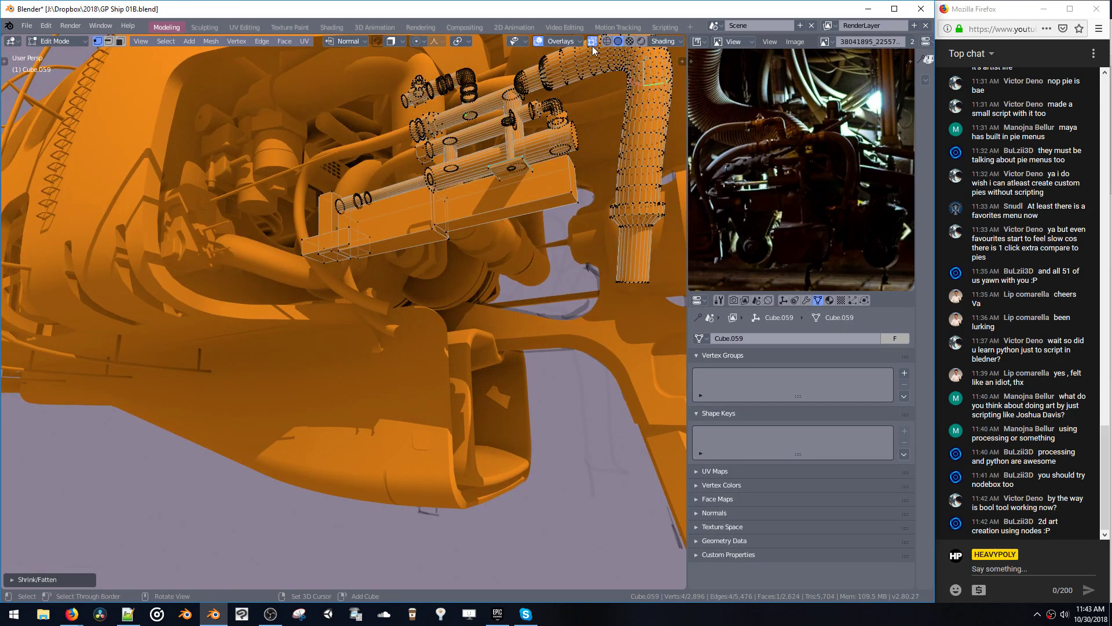
- Select the whole thin plate and adjust its height along Z so it sits under the vertical rod's lower end
key("ctrl+l")
key("g")
key("z")
left_click(521, 167)
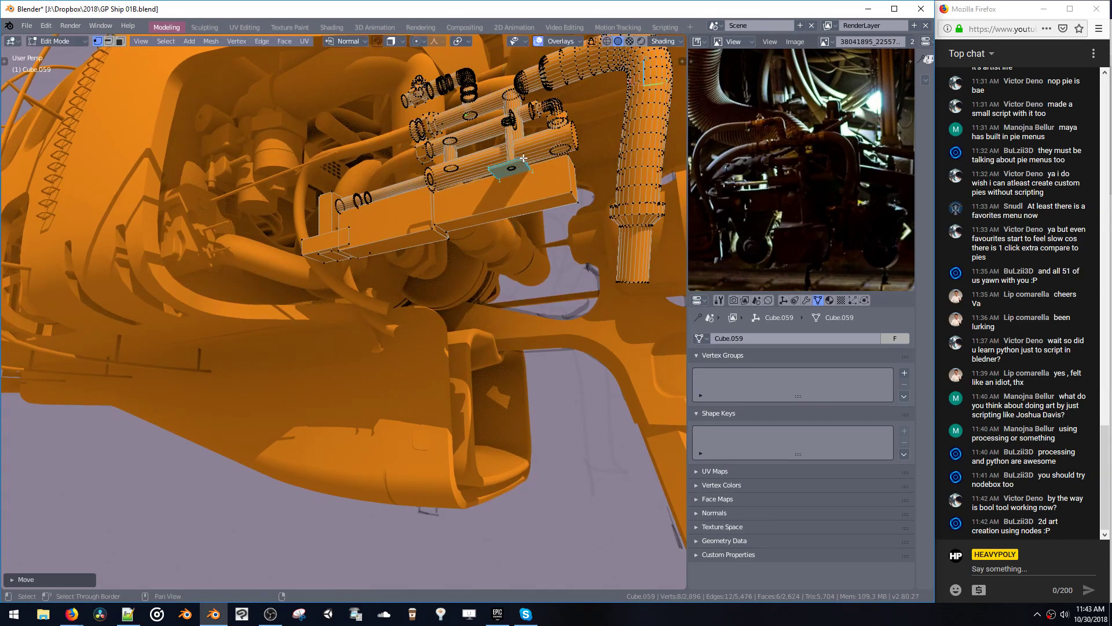
middle_click_drag(521, 167, 509, 246)
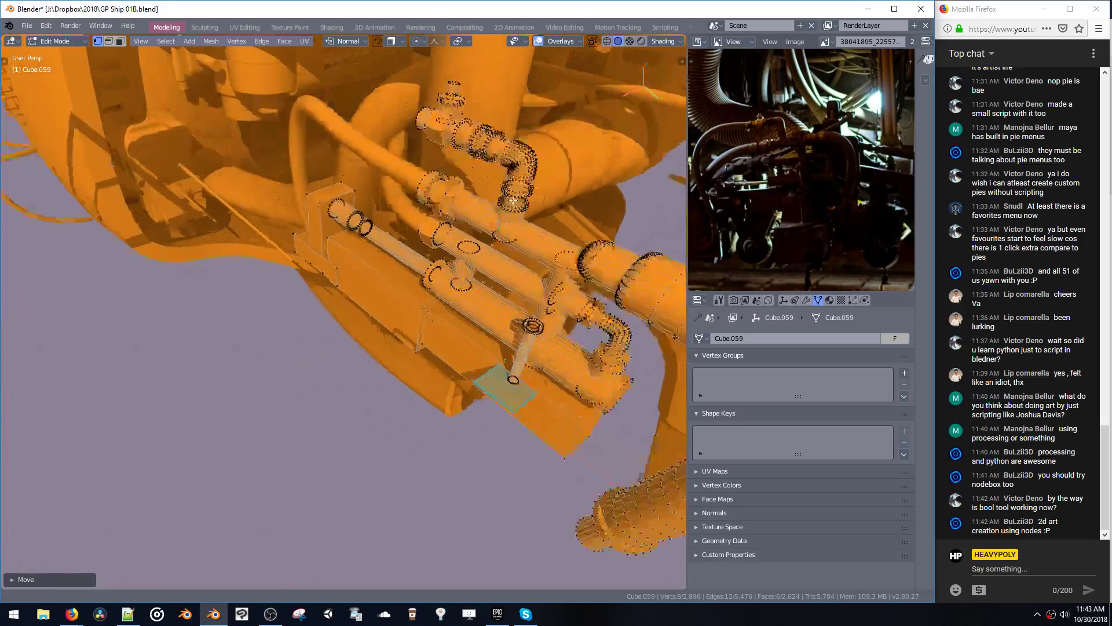
scroll(481, 203, "up", 4)
middle_click_drag(472, 188, 435, 90)
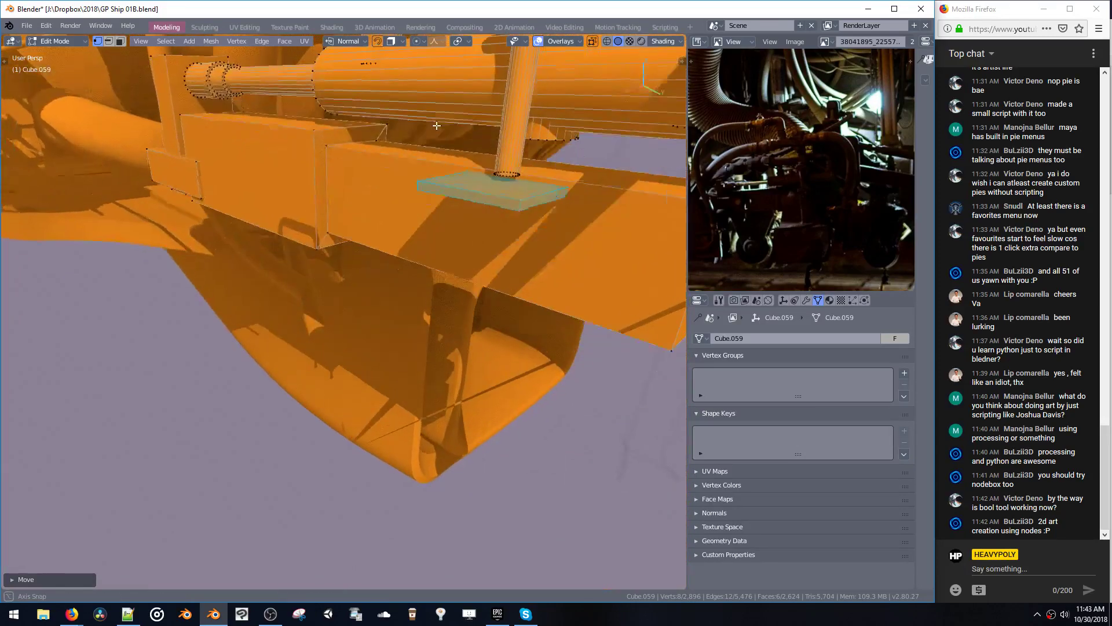
scroll(446, 139, "down", 6)
middle_click_drag(449, 159, 458, 167)
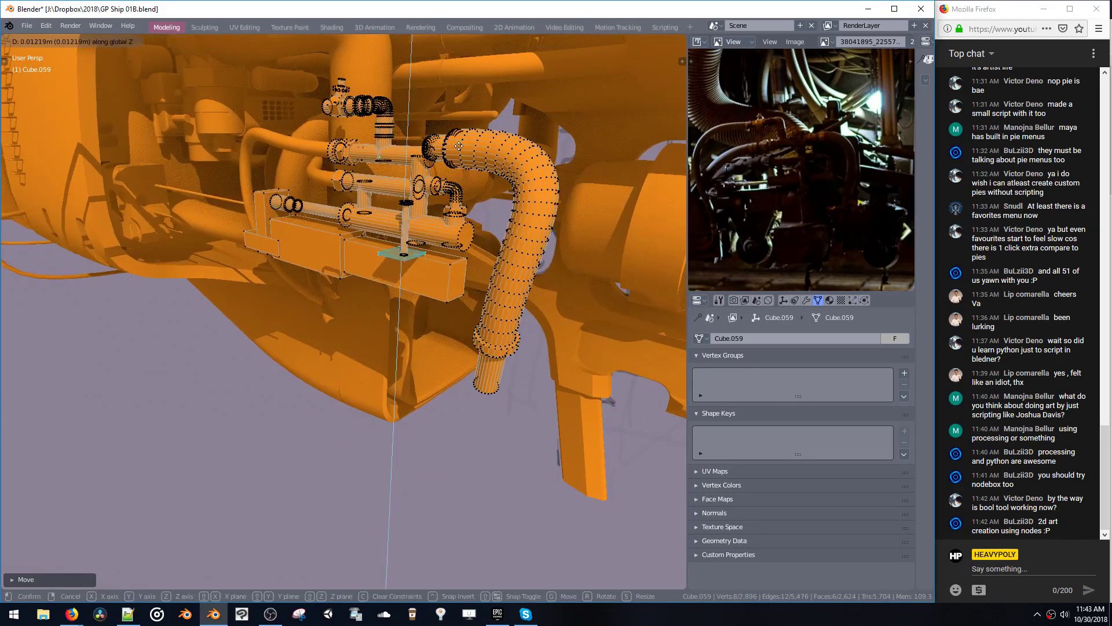
key("KP_Decimal")
middle_click_drag(424, 245, 473, 298)
scroll(475, 302, "down", 4)
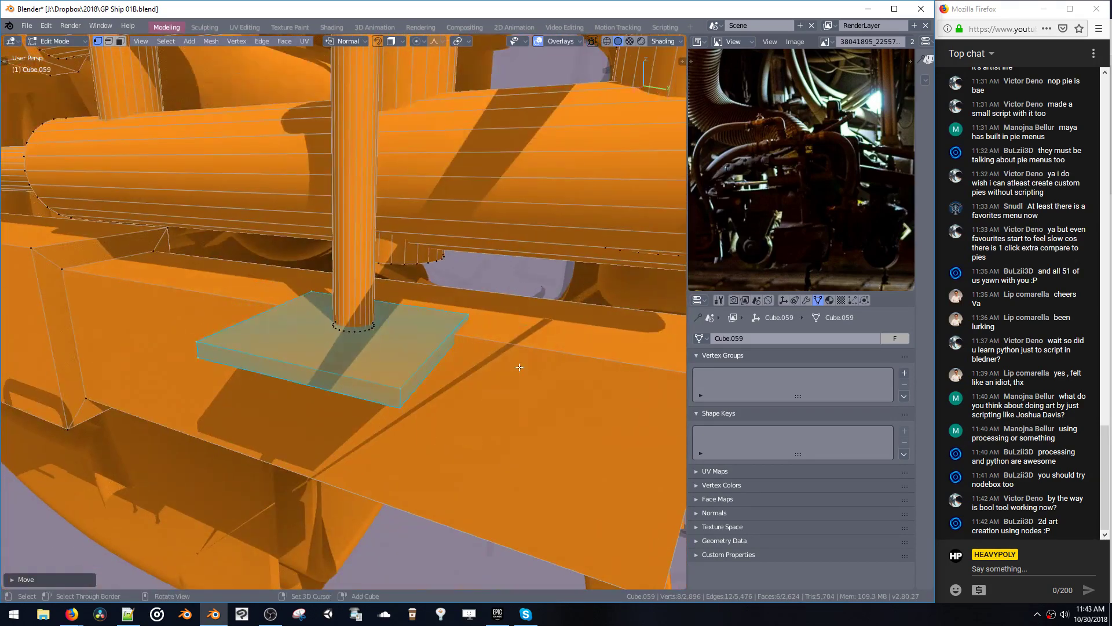
- Narrow the plate along Y and shift it along X so it reaches from the rod back beneath the lower pipe
key("s")
key("y")
left_click(405, 316)
middle_click_drag(405, 317, 372, 318)
key("g")
key("x")
left_click(453, 310)
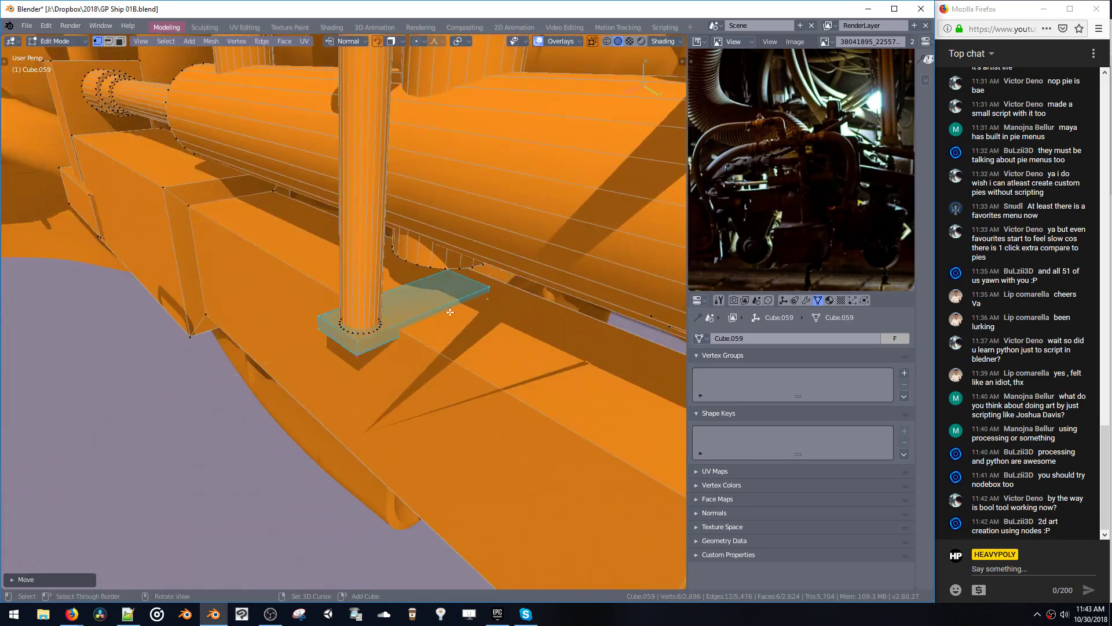
key("s")
key("y")
left_click(486, 333)
middle_click_drag(487, 333, 376, 227)
scroll(485, 333, "down", 5)
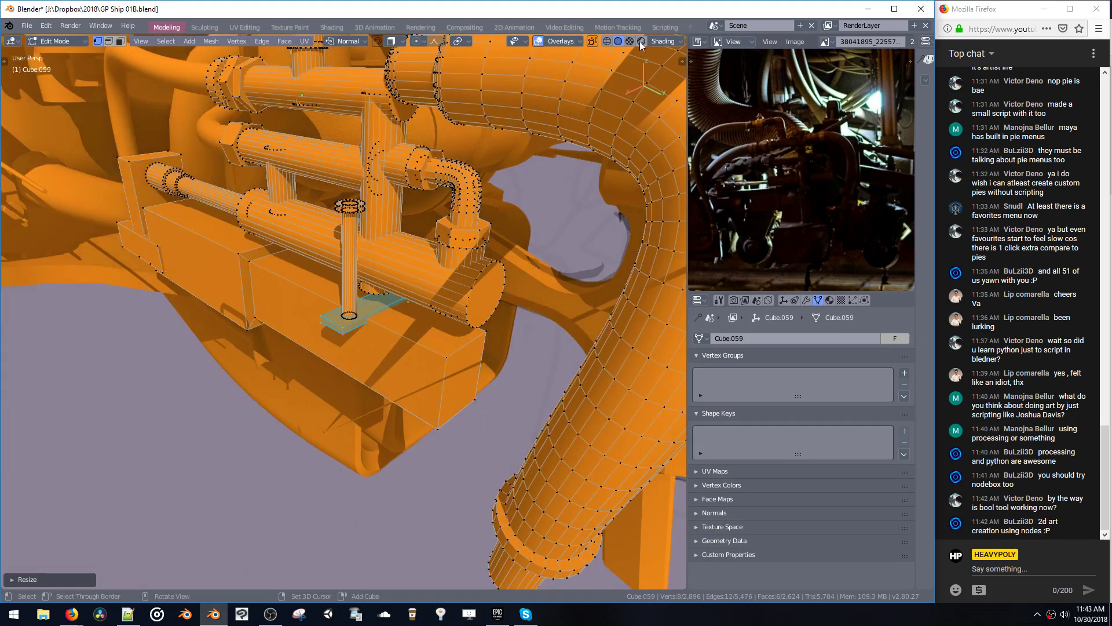
- Toggle the viewport's Shadow and Cavity options off and back on to compare the shading
left_click(663, 42)
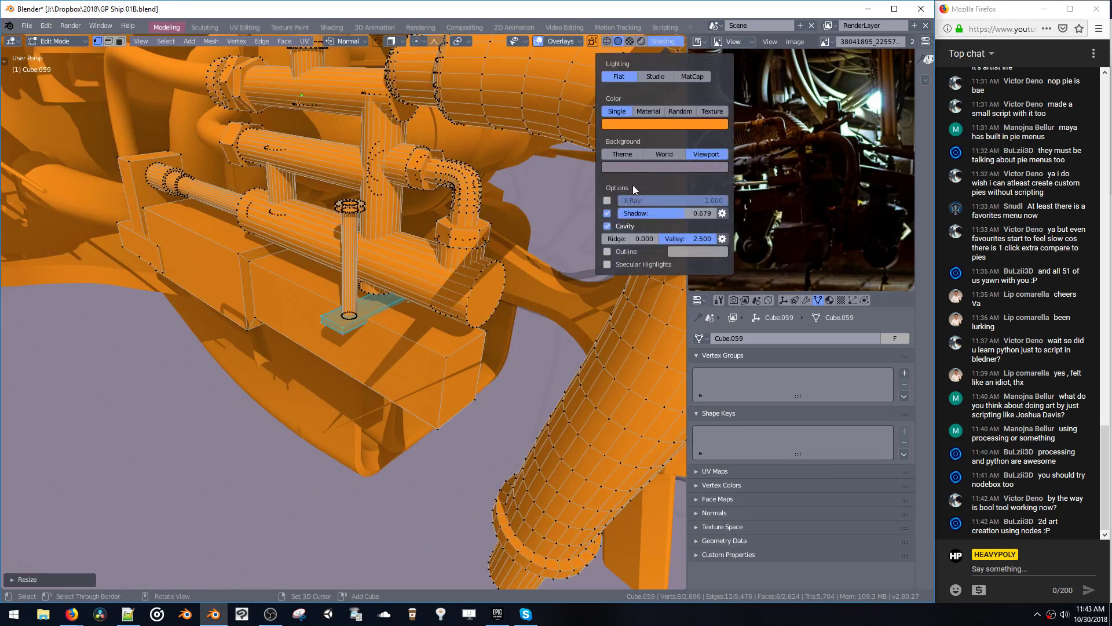
left_click(607, 213)
left_click(607, 213)
left_click(607, 226)
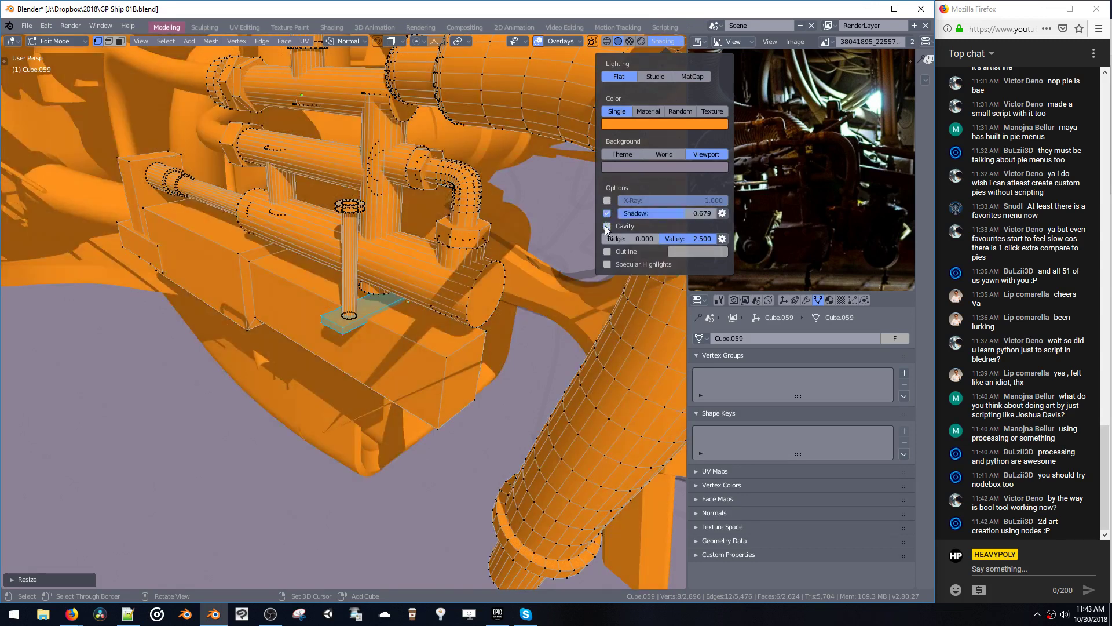
left_click(607, 226)
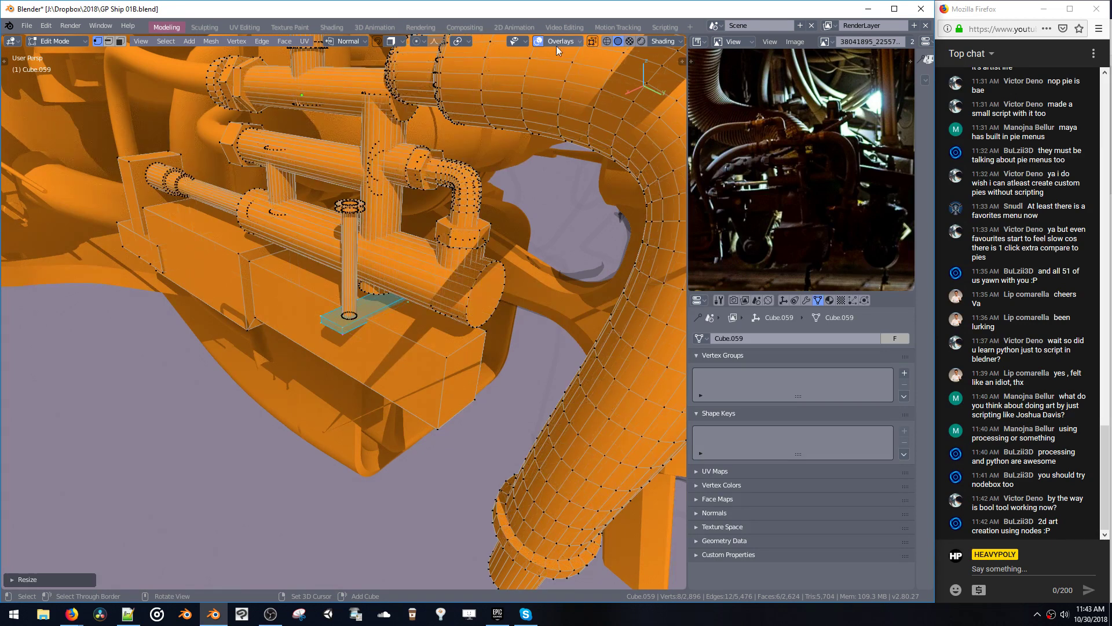
- Compare the mesh display in face and vertex selection modes, toggling the X-ray and wireframe display
key("Tab")
middle_click_drag(393, 239, 428, 234)
middle_click_drag(459, 199, 402, 218)
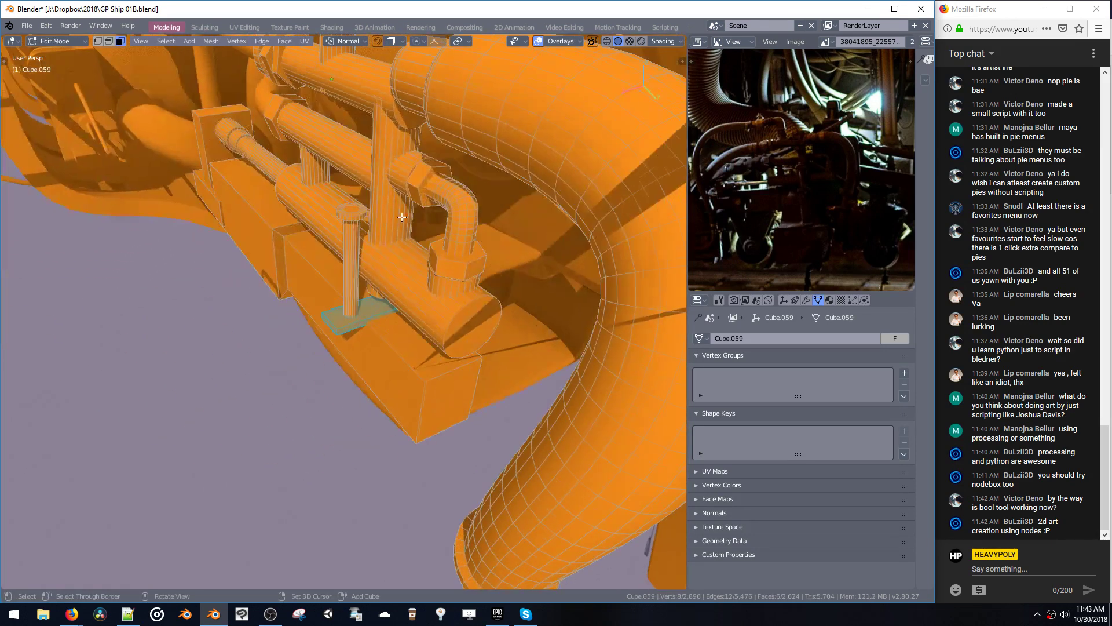
key("1")
scroll(361, 300, "up", 4)
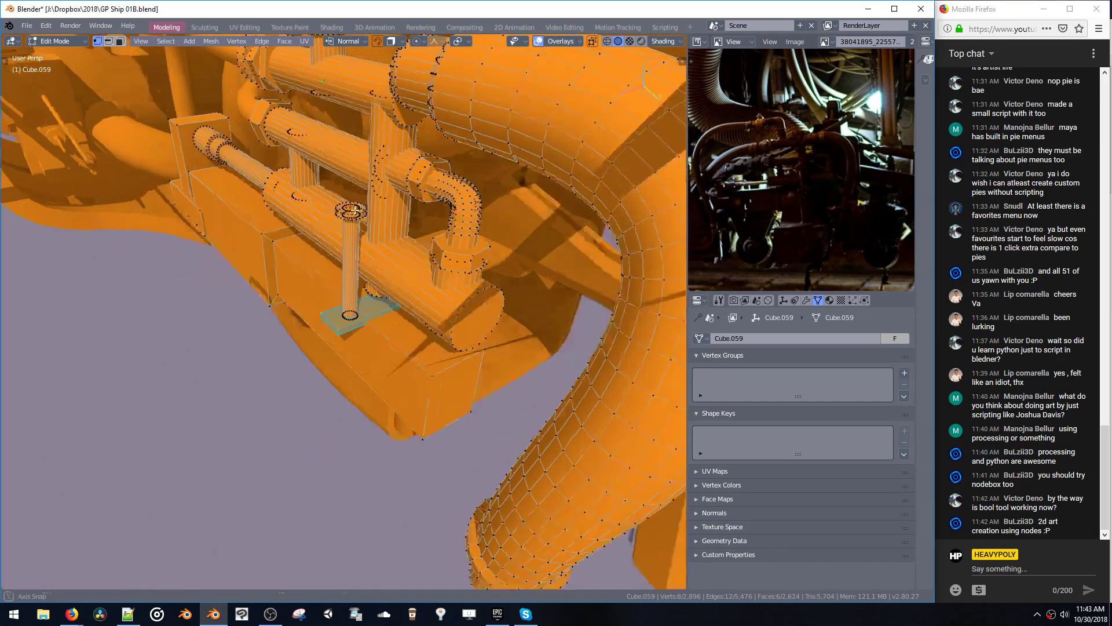
middle_click_drag(383, 171, 519, 67)
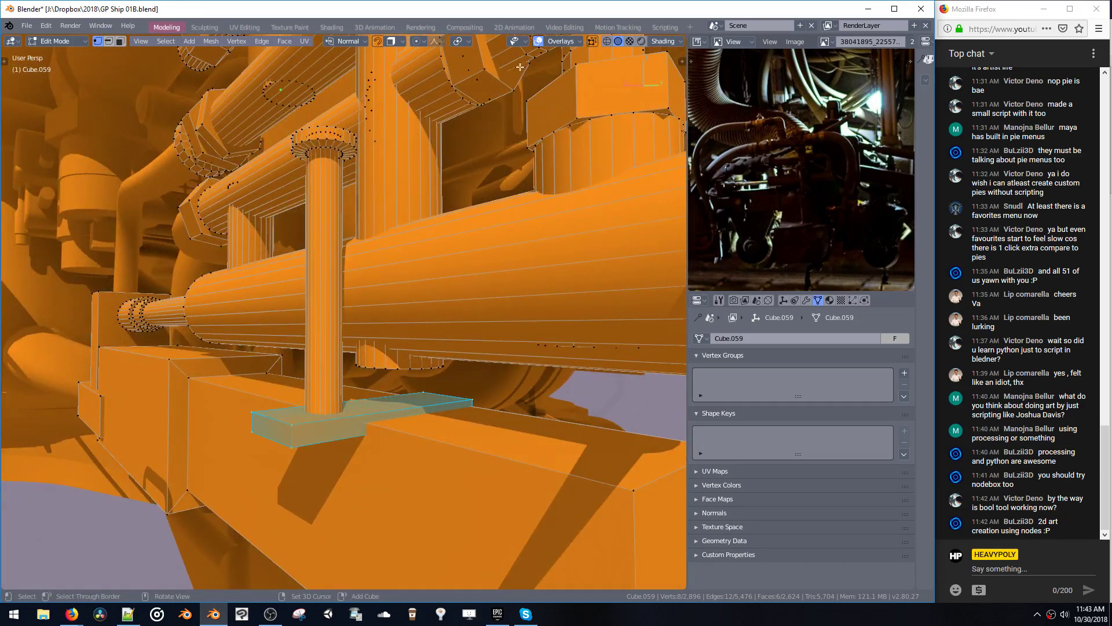
left_click(593, 42)
left_click(662, 42)
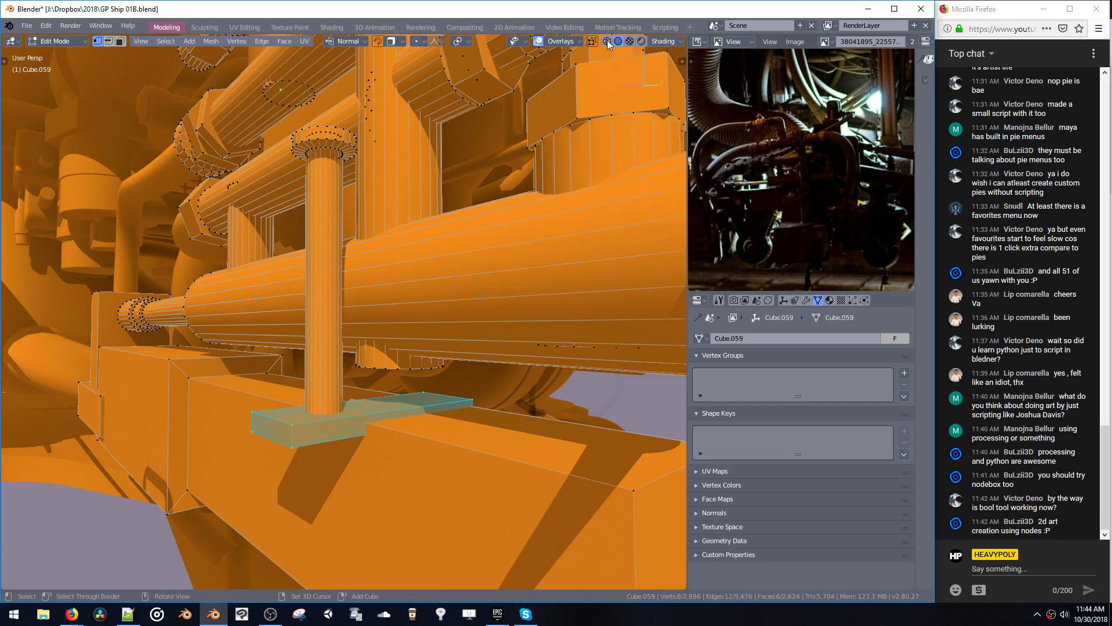
left_click(607, 42)
key("shift+z")
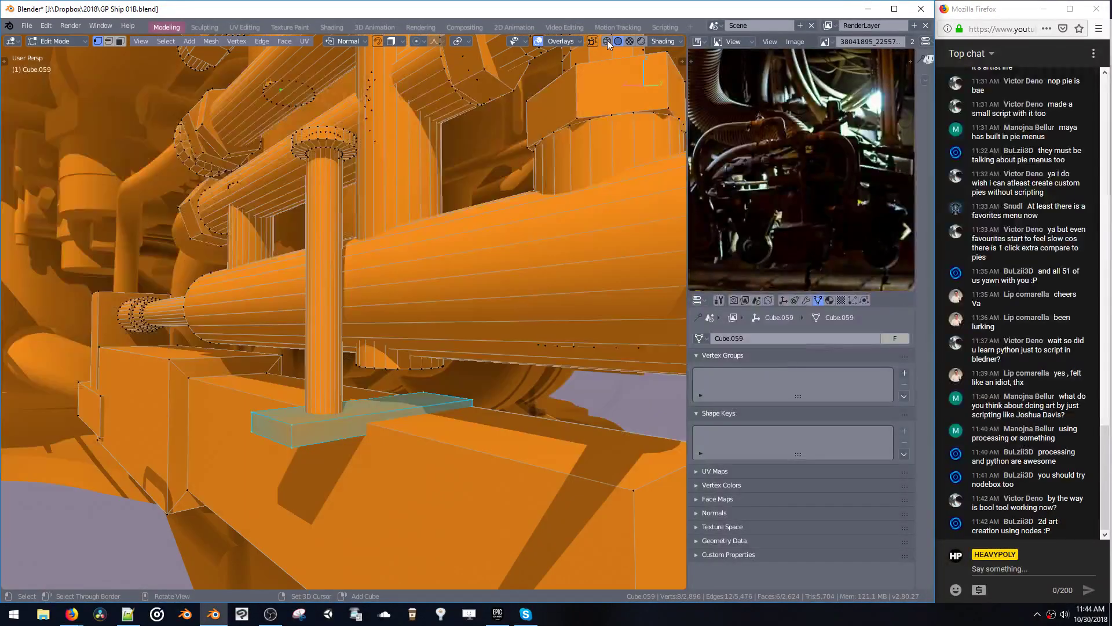
left_click(592, 41)
- Select the whole lower plate and nudge it along X to line its end up with the vertical rod
middle_click_drag(498, 150, 422, 214)
double_click(284, 453)
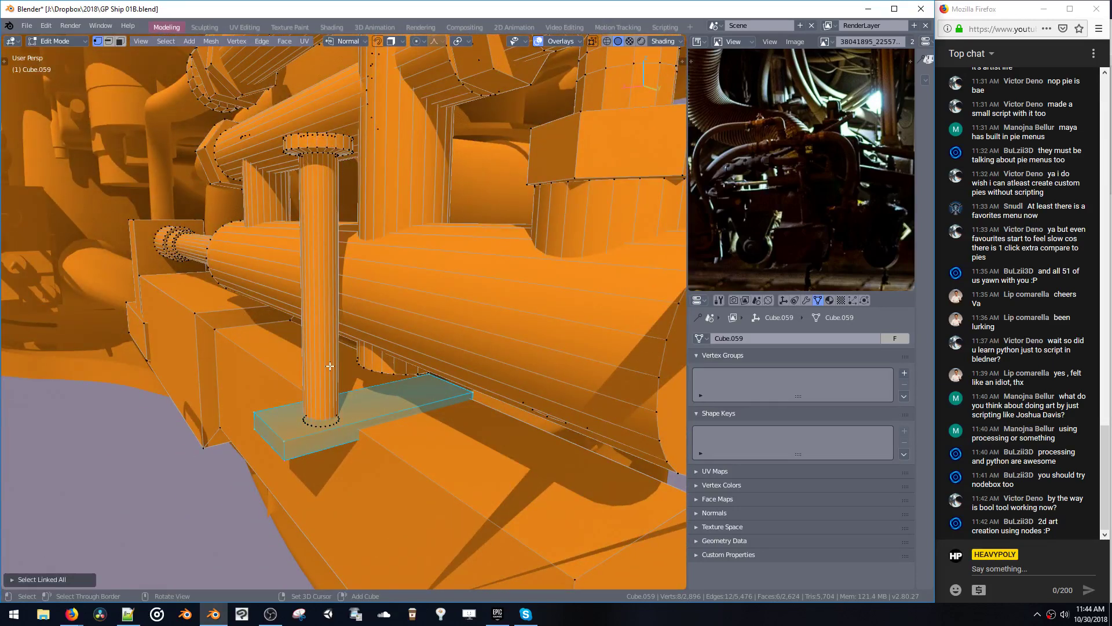
middle_click_drag(324, 365, 316, 457)
key("g")
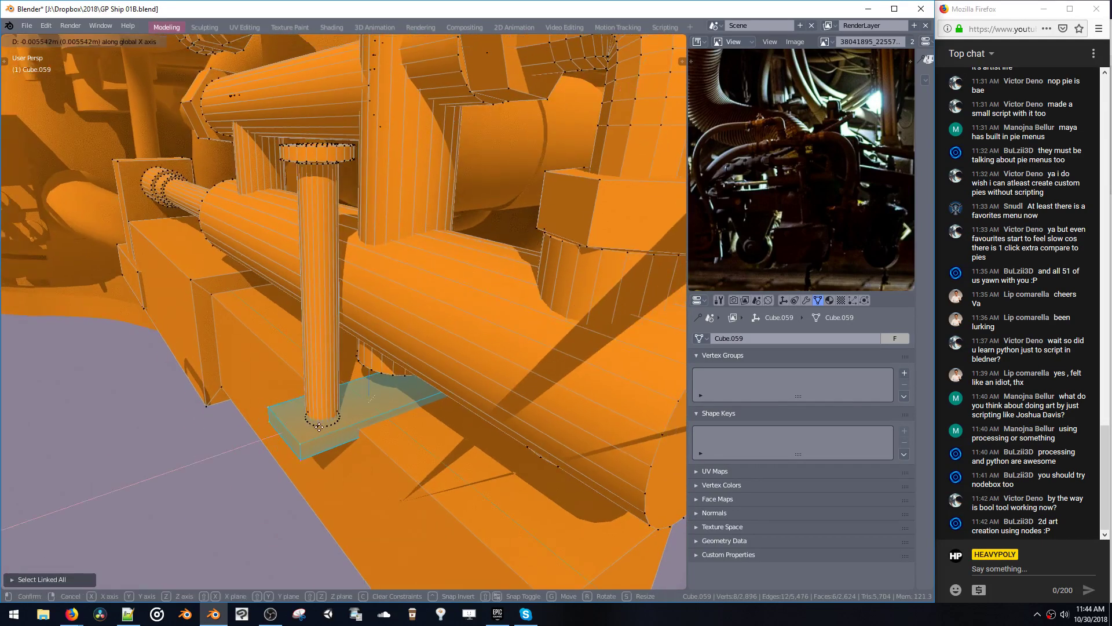
left_click(315, 432)
- Duplicate the plate and move the copy up along Z by about 0.13 m to the rod's head
key("shift+d")
key("z")
key("z")
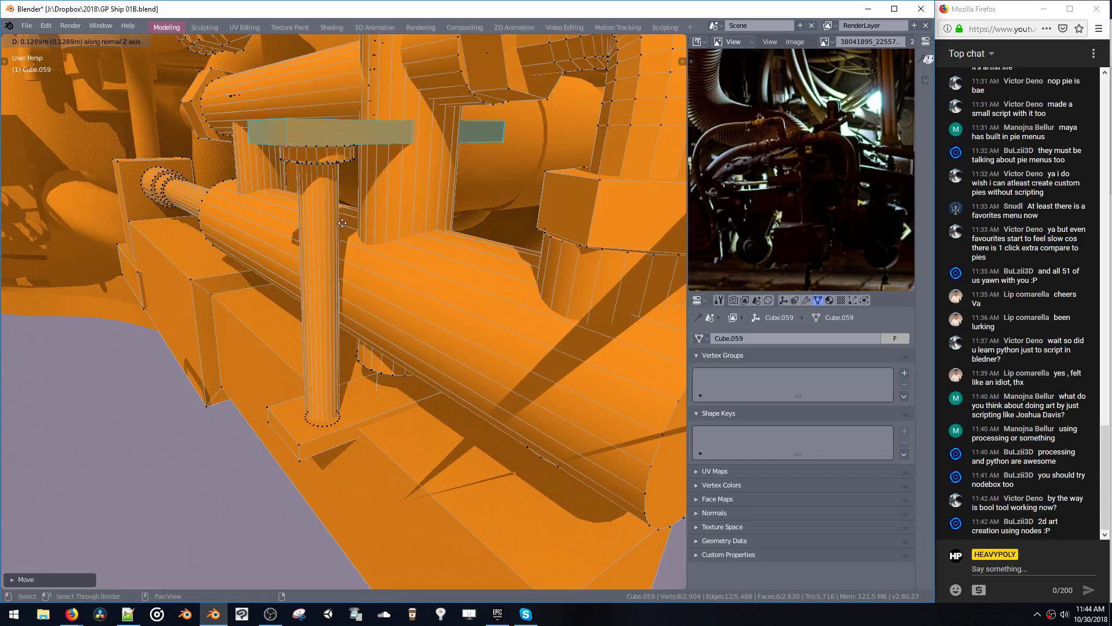
left_click(333, 466)
middle_click_drag(354, 402, 360, 446)
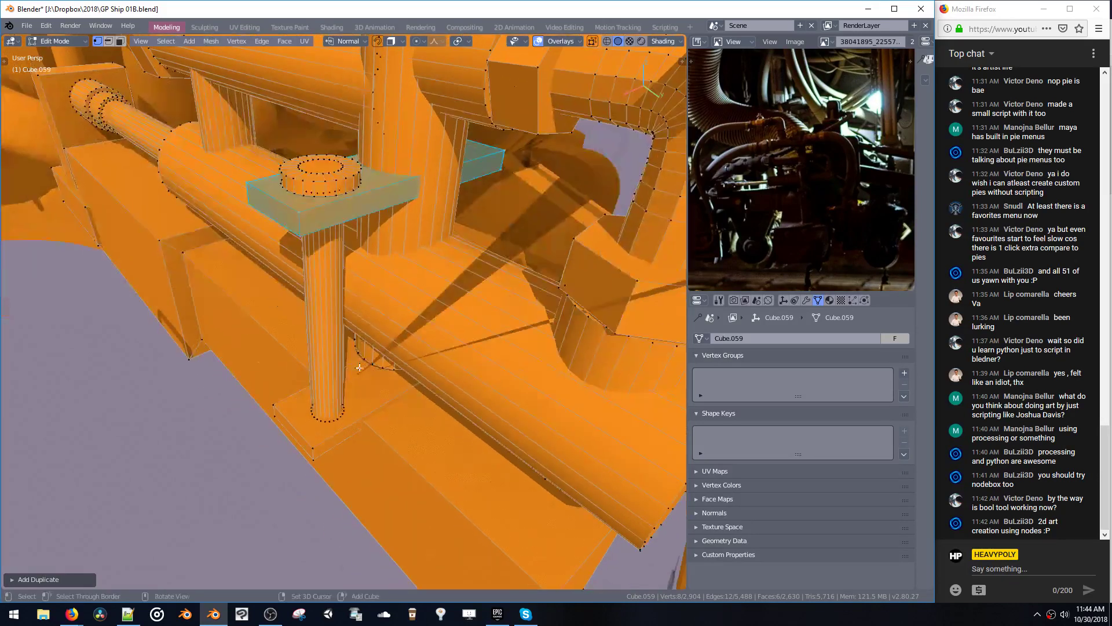
- Bevel the vertical corner edges at the rod end of both plates with multiple segments to round those ends
key("2")
left_click(309, 219)
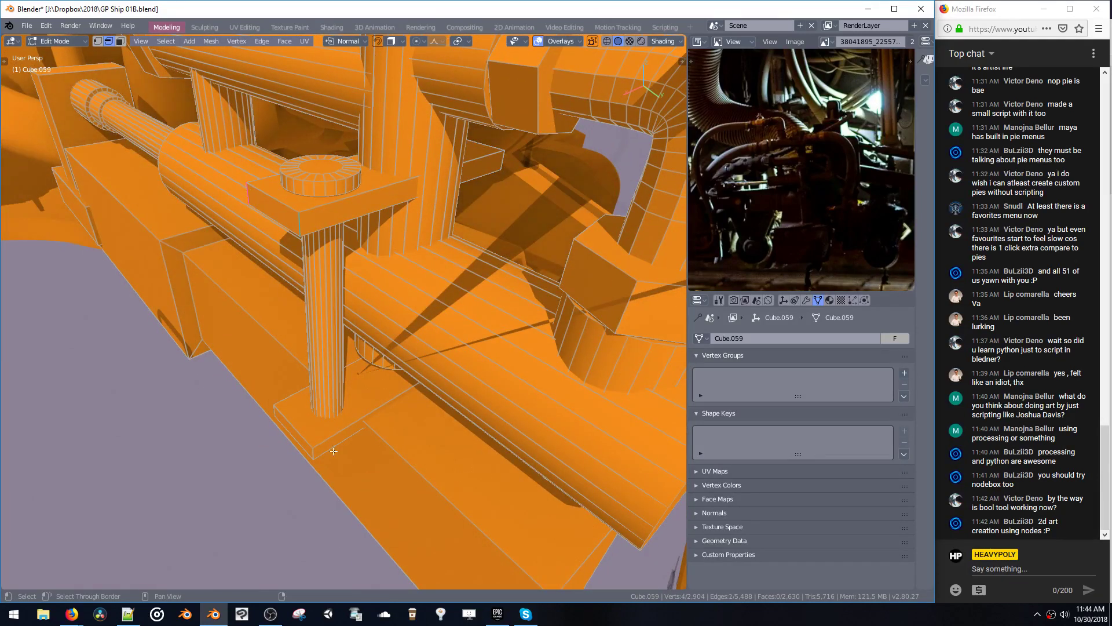
key("ctrl+b")
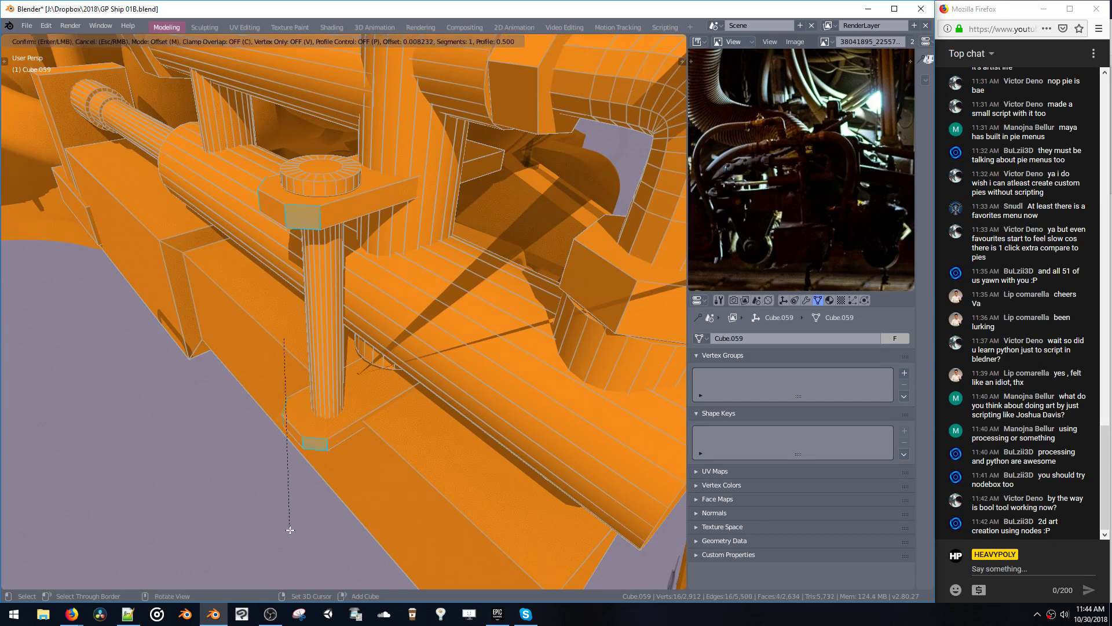
left_click(325, 417)
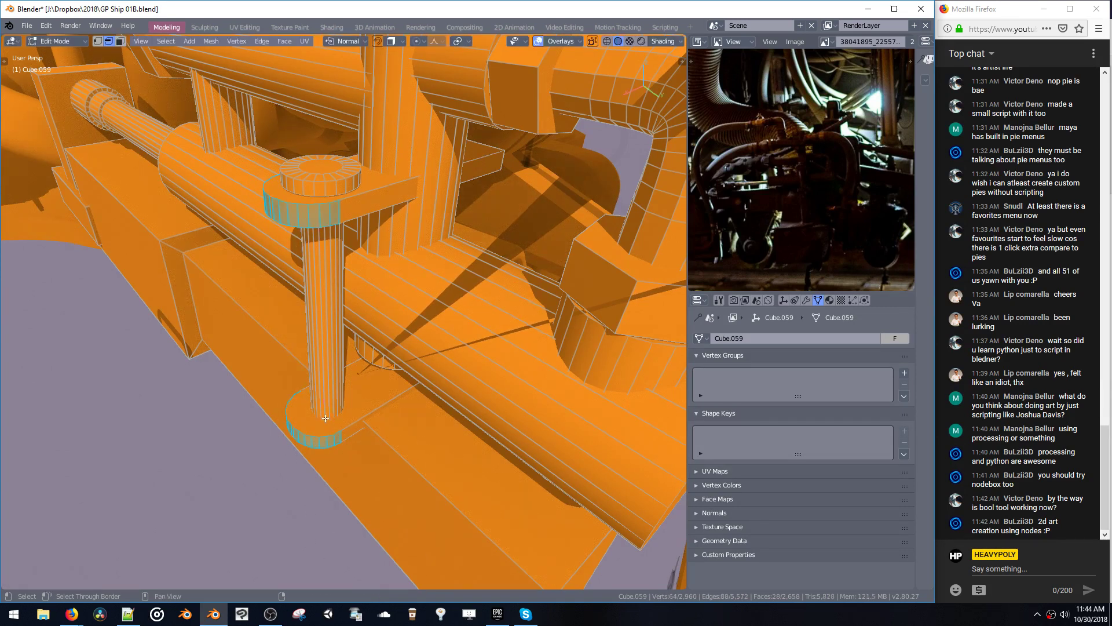
- Select the rod, its cap and both rounded plates, and separate them from the pipe assembly into their own object
double_click(338, 399)
middle_click_drag(338, 401, 317, 387)
double_click(317, 432, "shift")
double_click(315, 183, "shift")
middle_click_drag(316, 183, 306, 266)
key("p")
key("KP_Decimal")
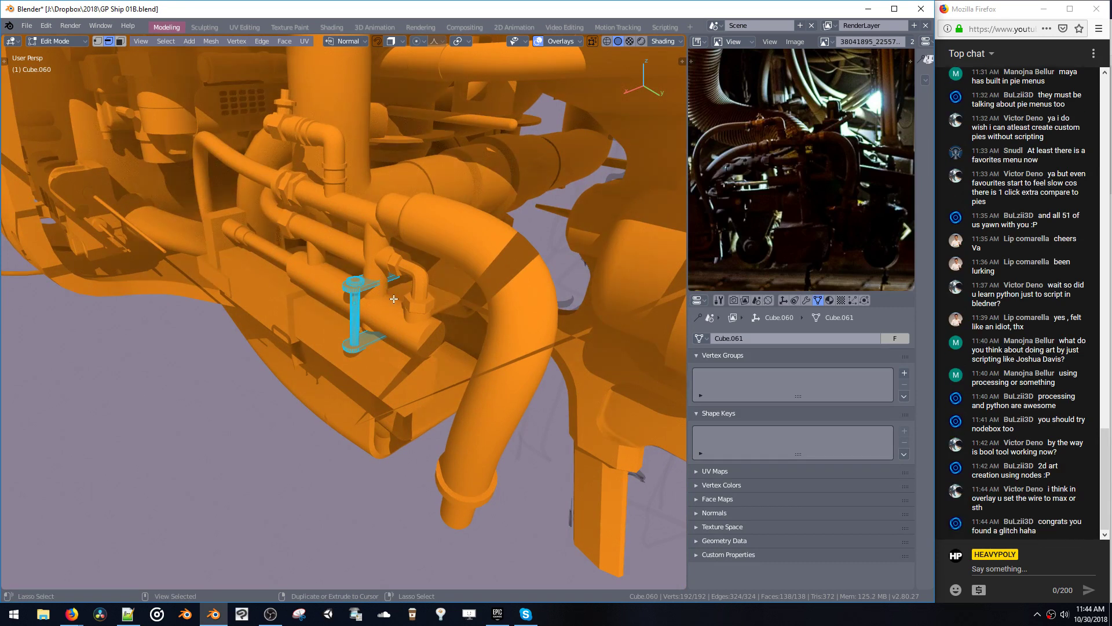
- Select the long side face of the upper plate in the separated rod-and-plate mesh
middle_click_drag(393, 299, 381, 280)
double_click(377, 284)
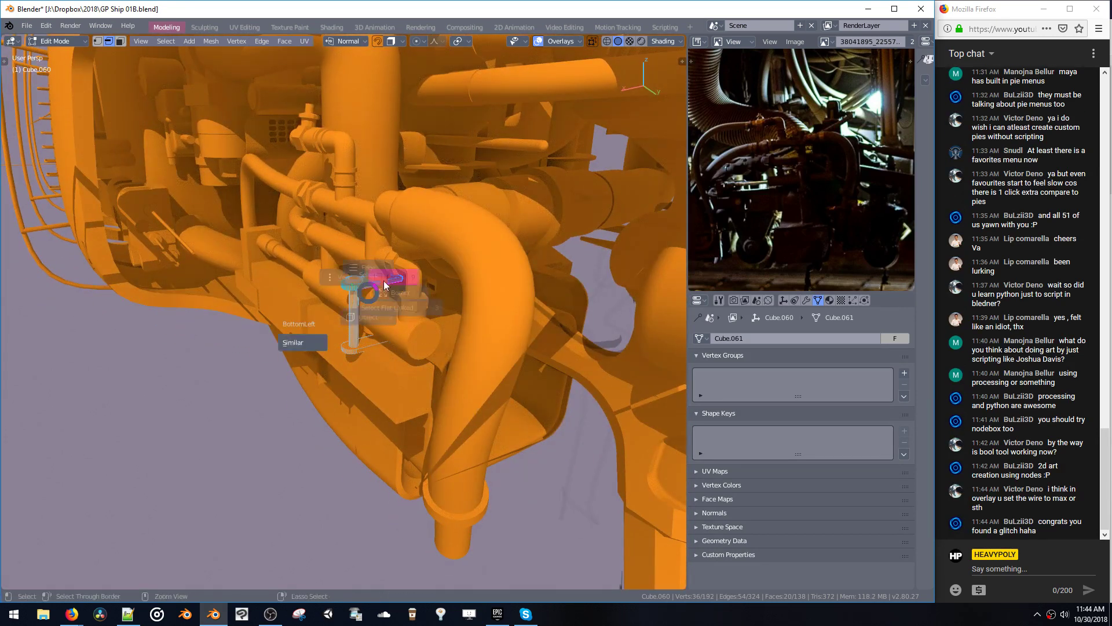
key("1")
left_click(371, 290)
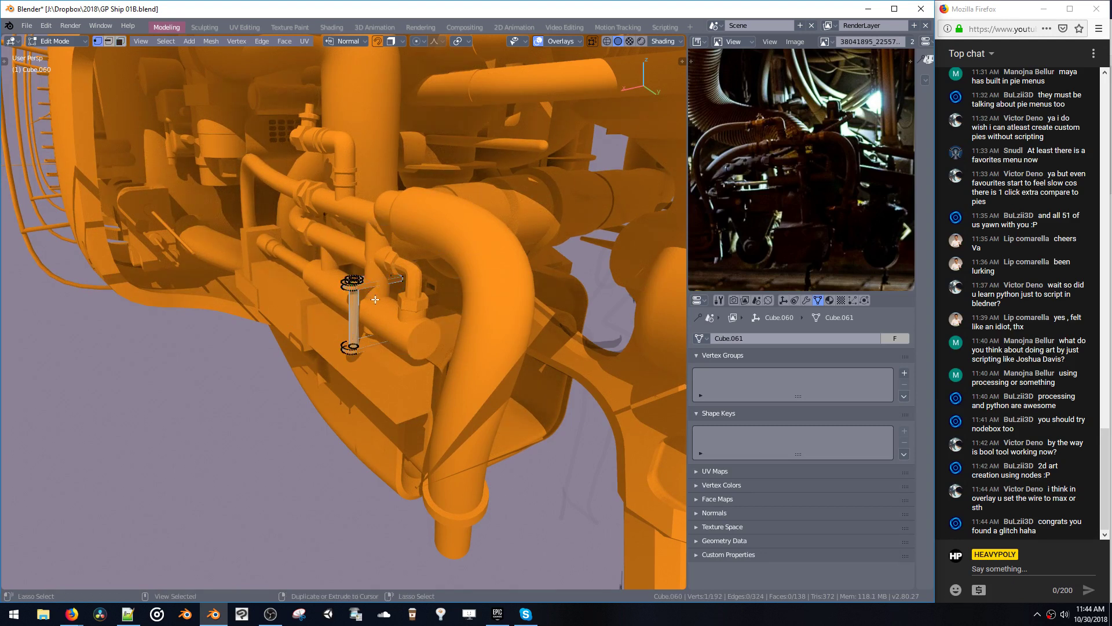
key("3")
left_click(380, 287)
- Try to mirror the rod-and-plate object across X in Object Mode
key("Tab")
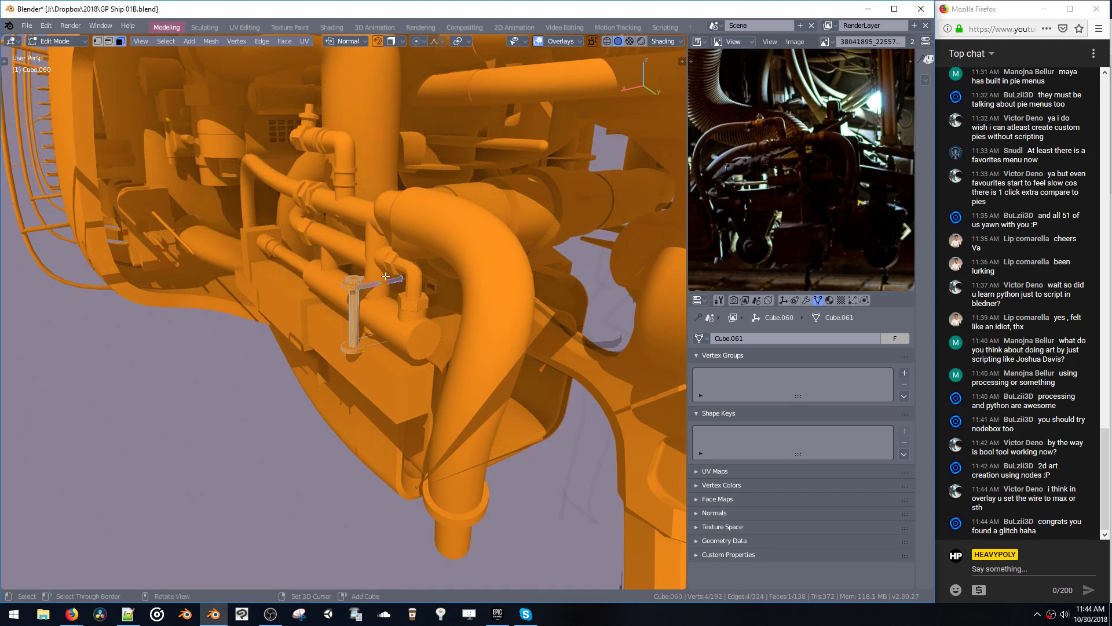
key("shift+x")
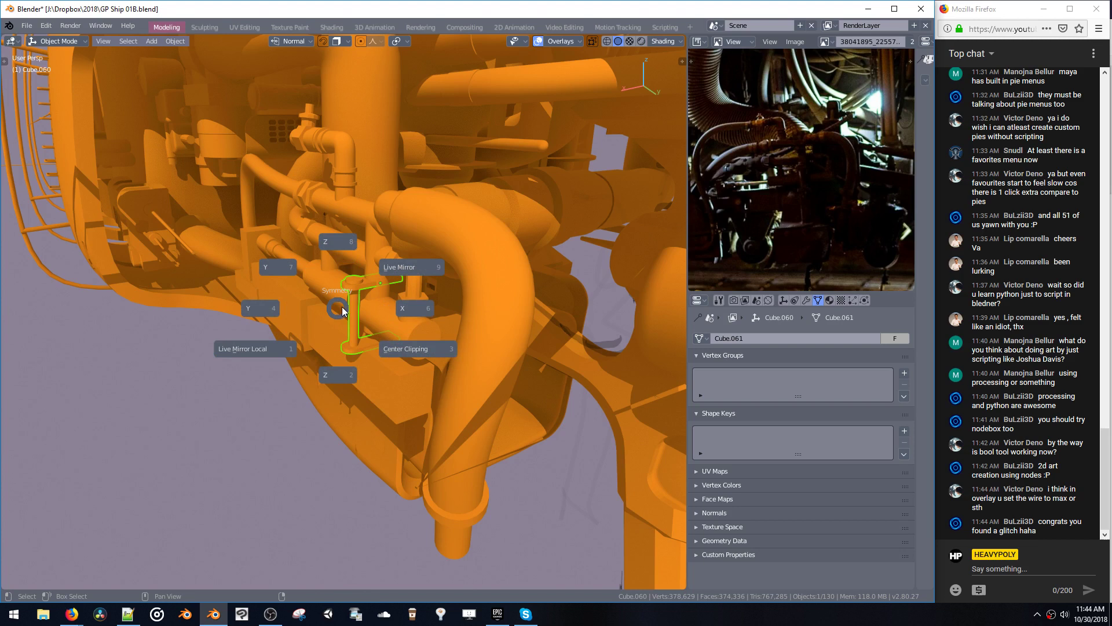
left_click(400, 311)
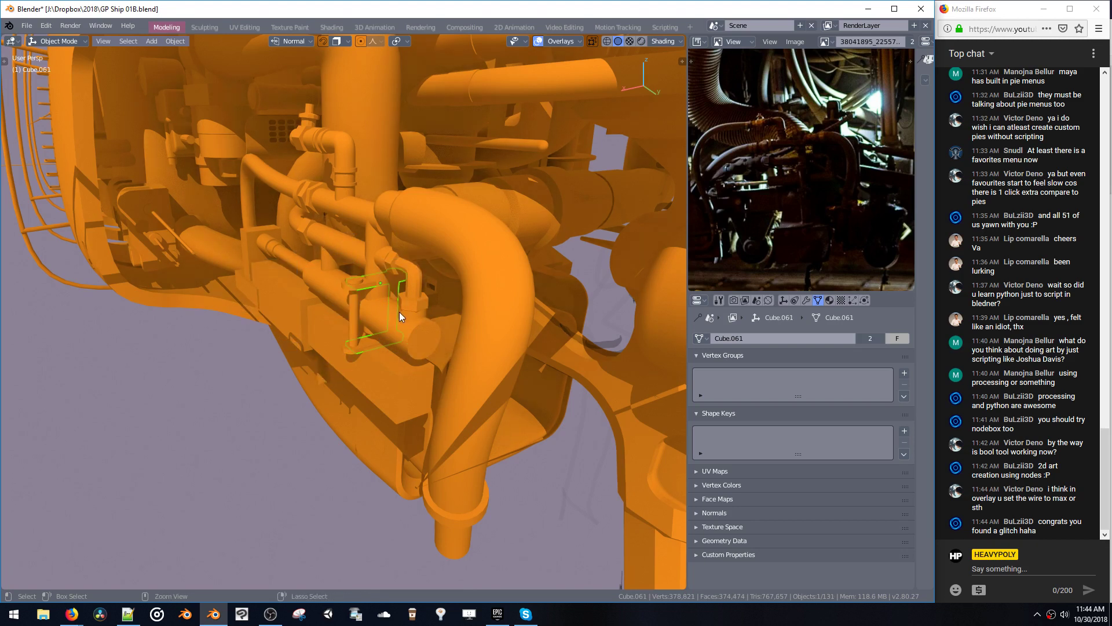
left_click(394, 309)
- Symmetrize the rod-and-plate mesh across X in Edit Mode
key("Tab")
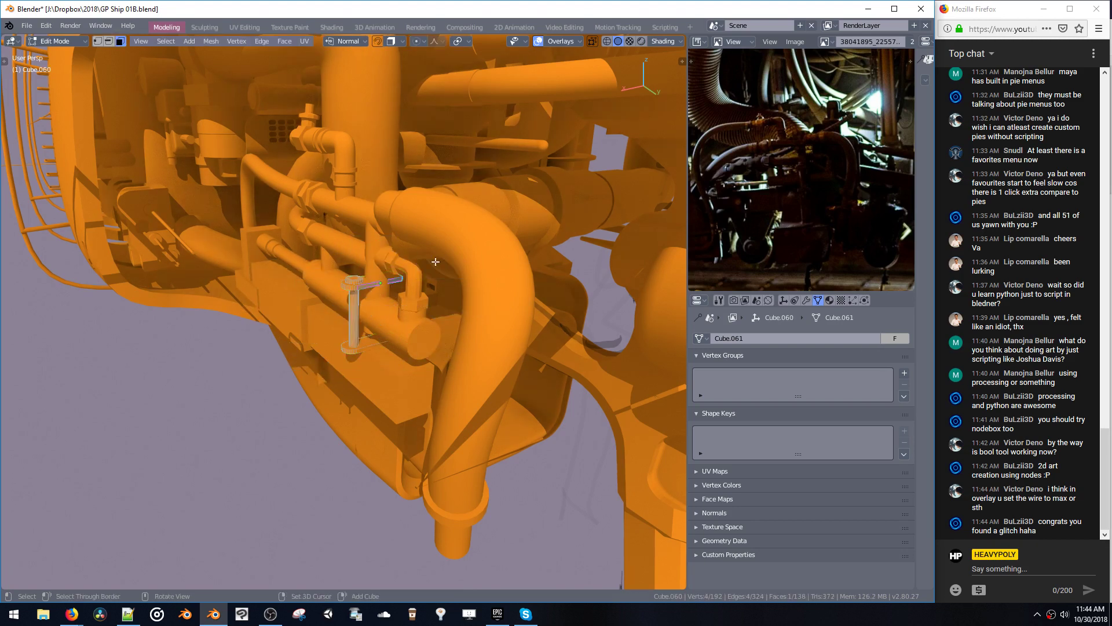
key("x")
left_click(441, 303)
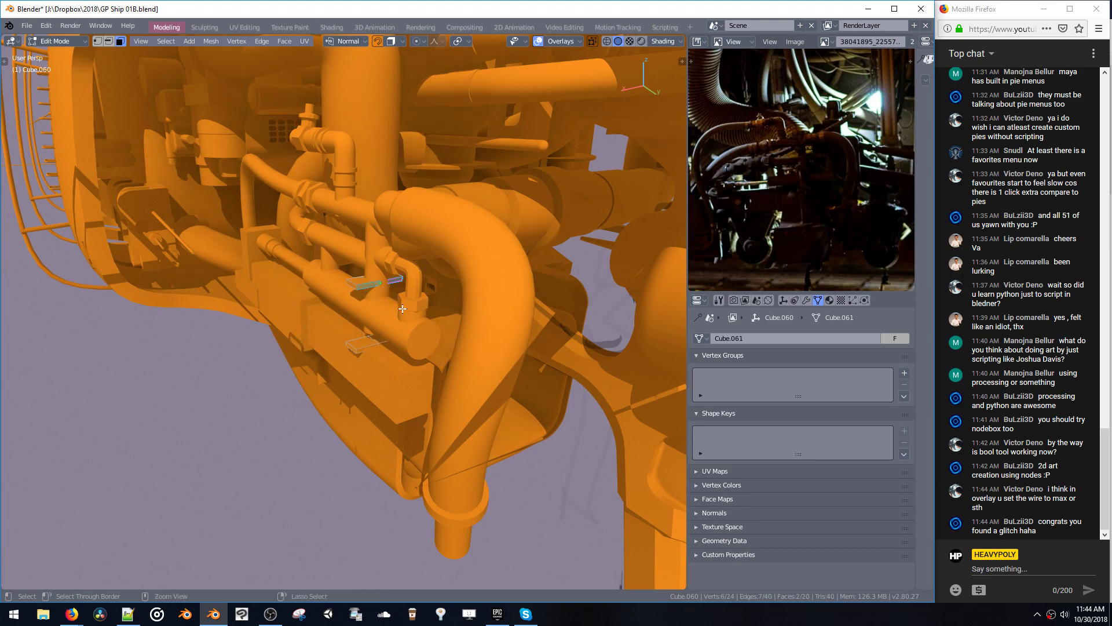
- Undo the last symmetrize and rotate the entire rod-and-plate mesh about the global Z axis
key("ctrl+z")
left_click_drag(313, 243, 450, 408)
key("r")
key("z")
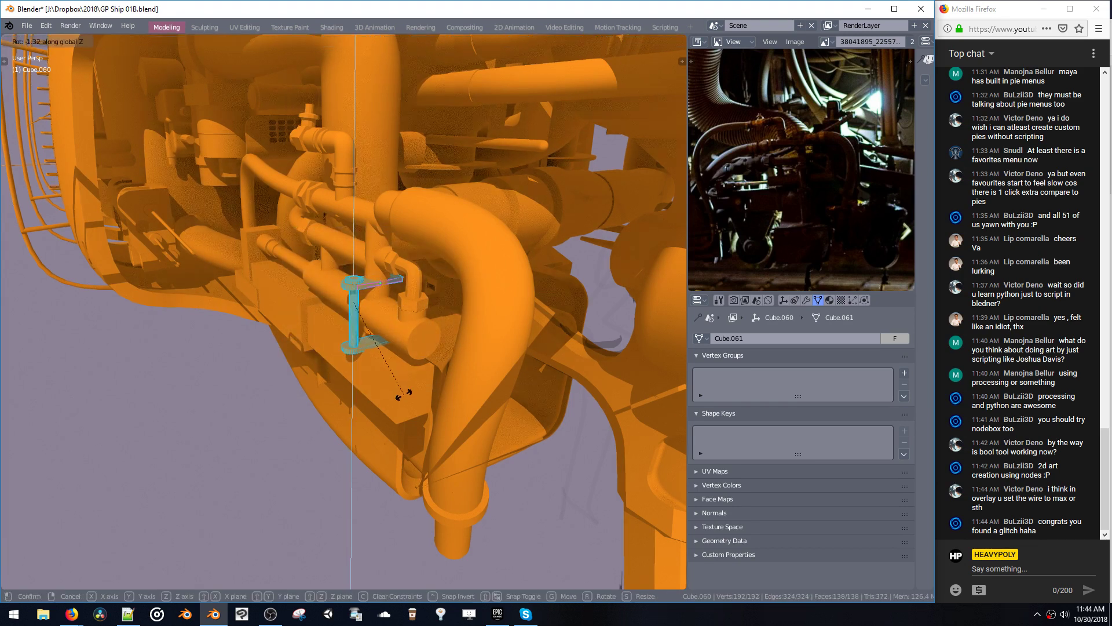
left_click(370, 334)
- Try symmetrizing the rod-and-plate mesh across X at different offsets along the X axis, undoing each symmetrize
key("g")
key("x")
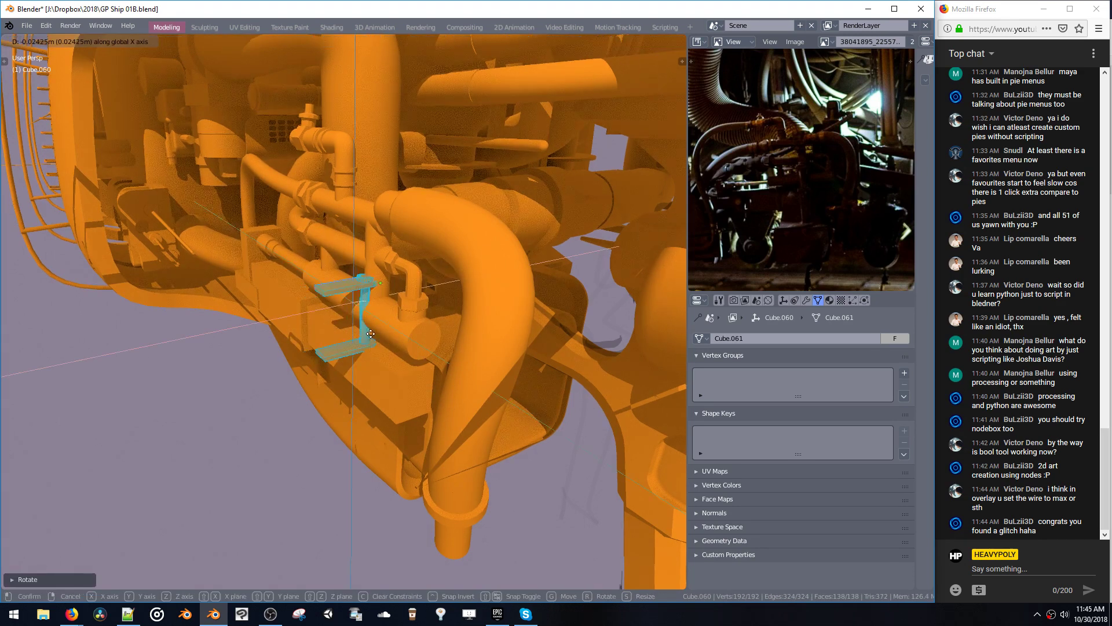
left_click(400, 332)
key("shift+x")
left_click(450, 329)
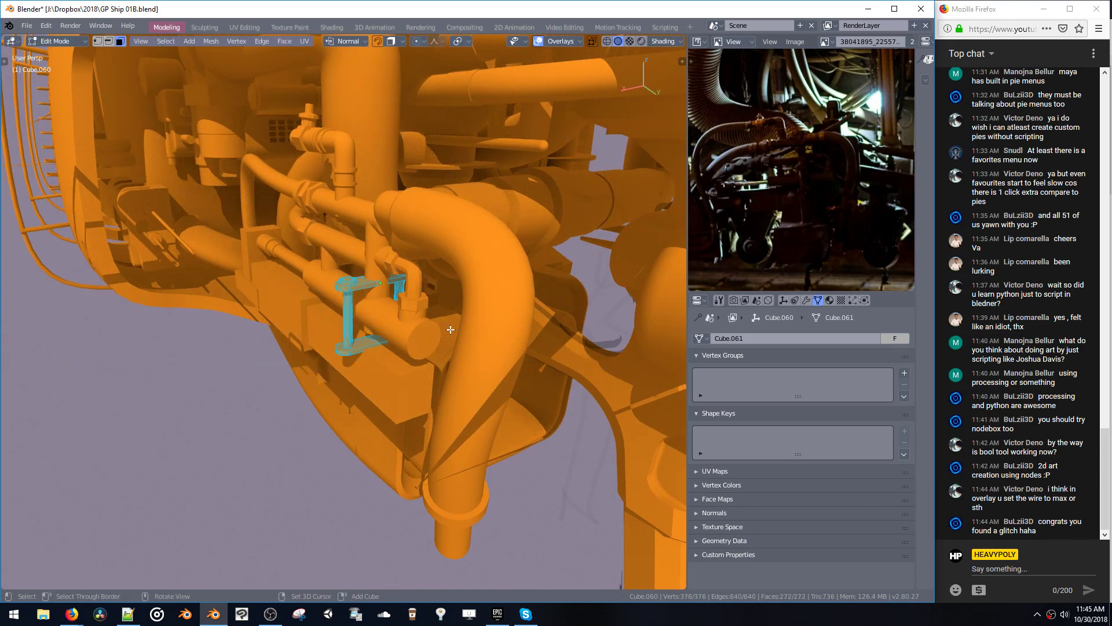
middle_click_drag(390, 312, 464, 332)
key("ctrl+z")
key("g")
key("x")
left_click(398, 318)
key("shift+x")
left_click(445, 320)
key("ctrl+z")
- Move the rod-and-plate mesh along X and symmetrize it across X into a two-rod bracket
key("g")
key("x")
left_click(400, 318)
key("shift+x")
left_click(434, 324)
- Switch to Object Mode and shift the symmetrical bracket along the X axis to fit the lower pipe
key("space")
left_click(462, 391)
middle_click_drag(461, 388, 404, 363)
key("g")
key("x")
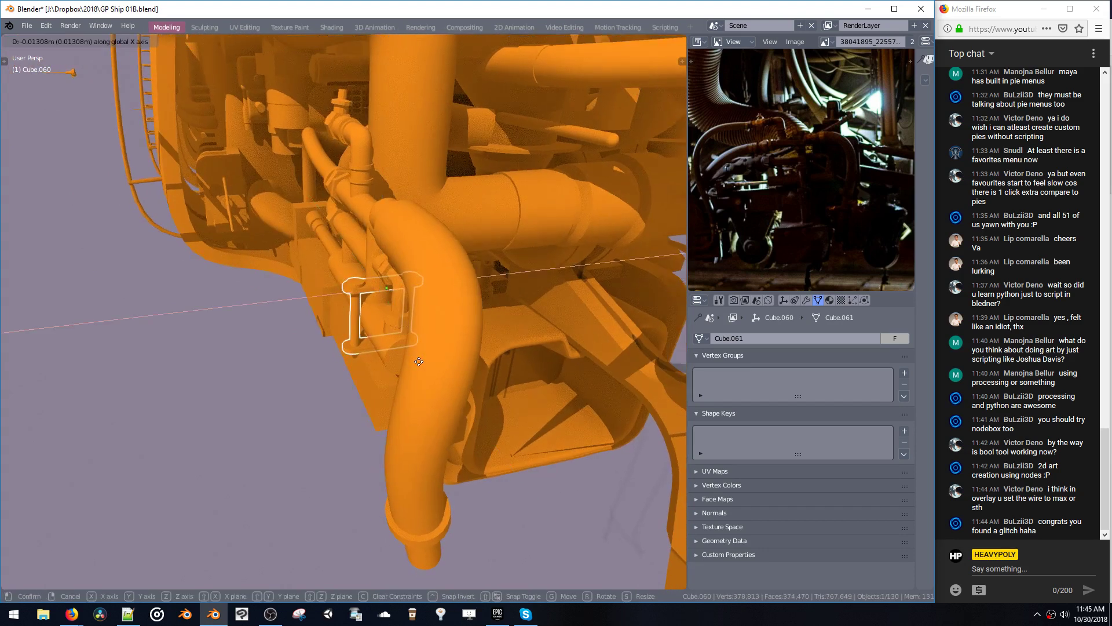
left_click(403, 361)
- Add the pipe assembly to the selection and join the bracket object into it
left_click(381, 332, "shift")
key("ctrl+p")
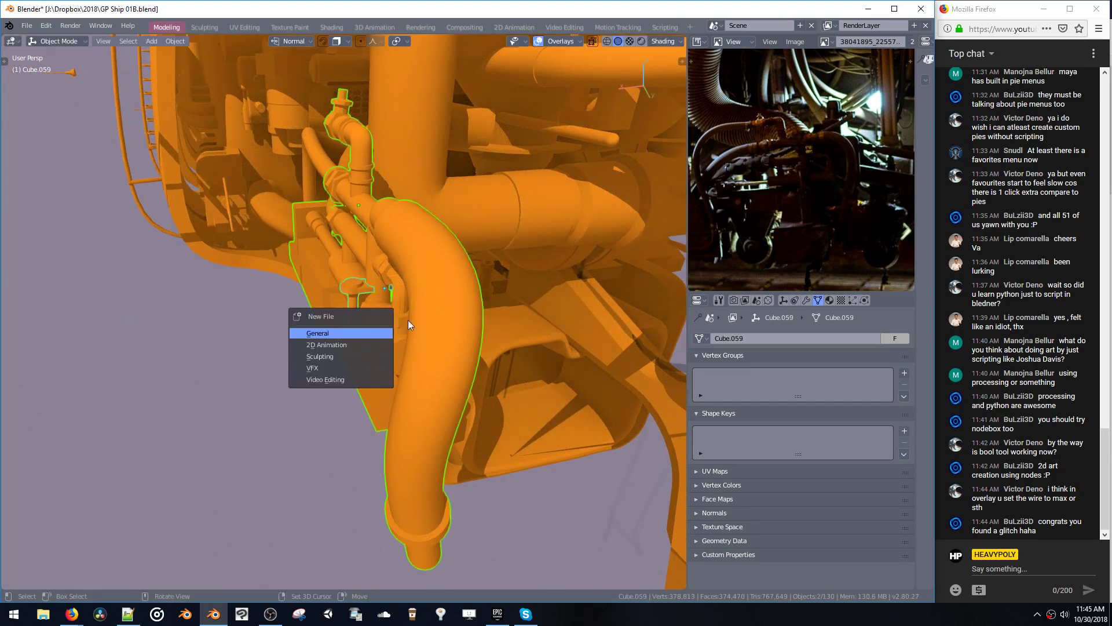
key("ctrl+j")
- Enter Edit Mode on the joined pipe assembly and frame the selected bracket geometry
middle_click_drag(349, 301, 451, 245)
key("space")
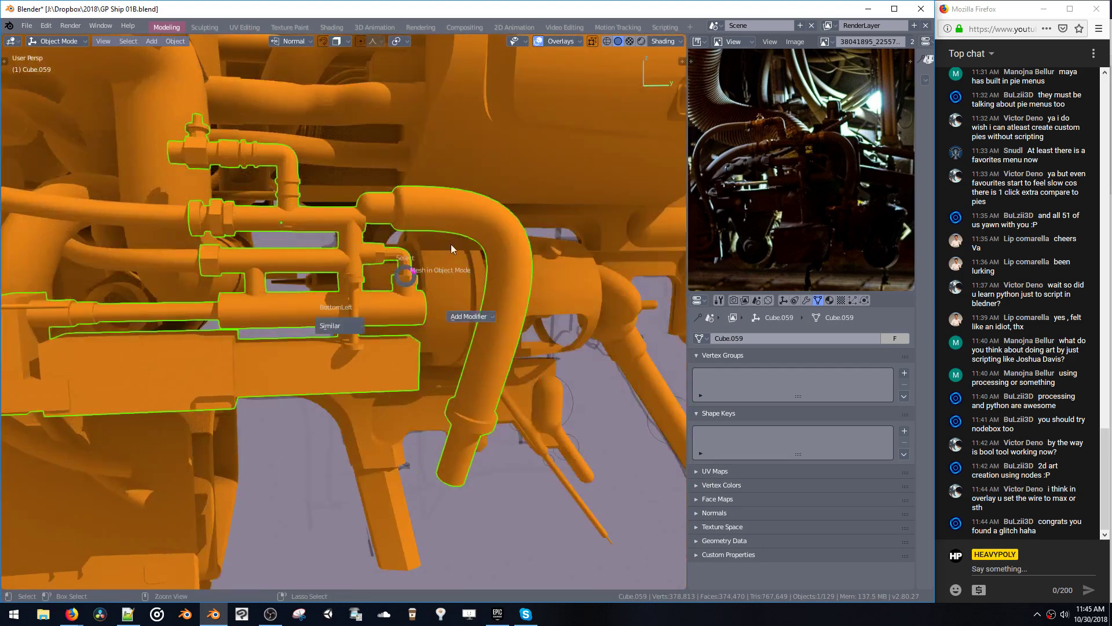
left_click(405, 322)
key("Tab")
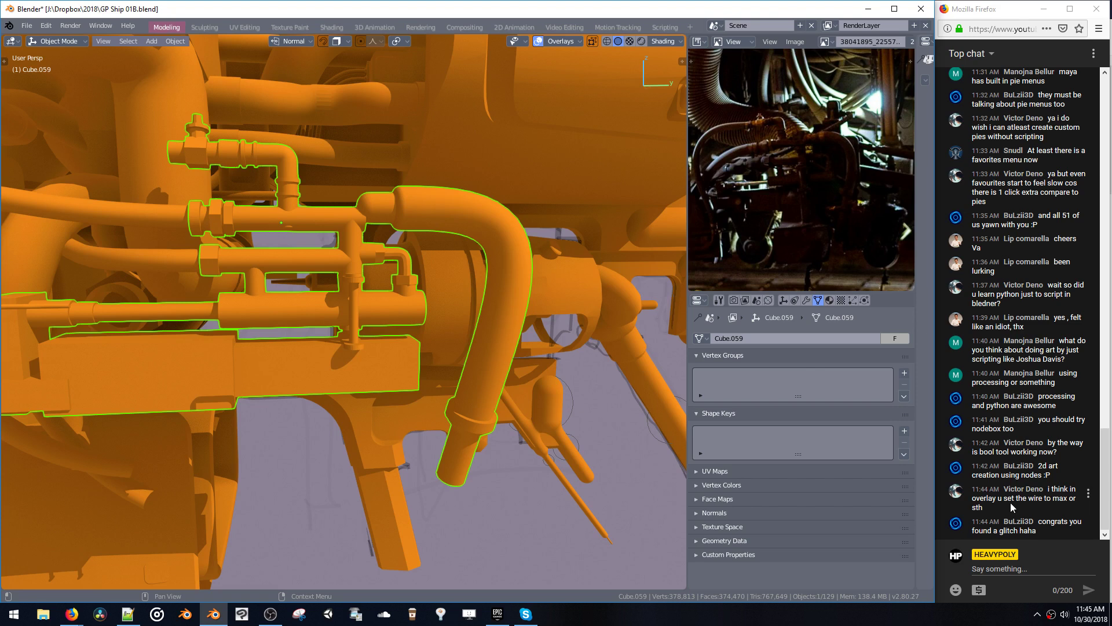
left_click(664, 41)
key("Tab")
key("KP_Decimal")
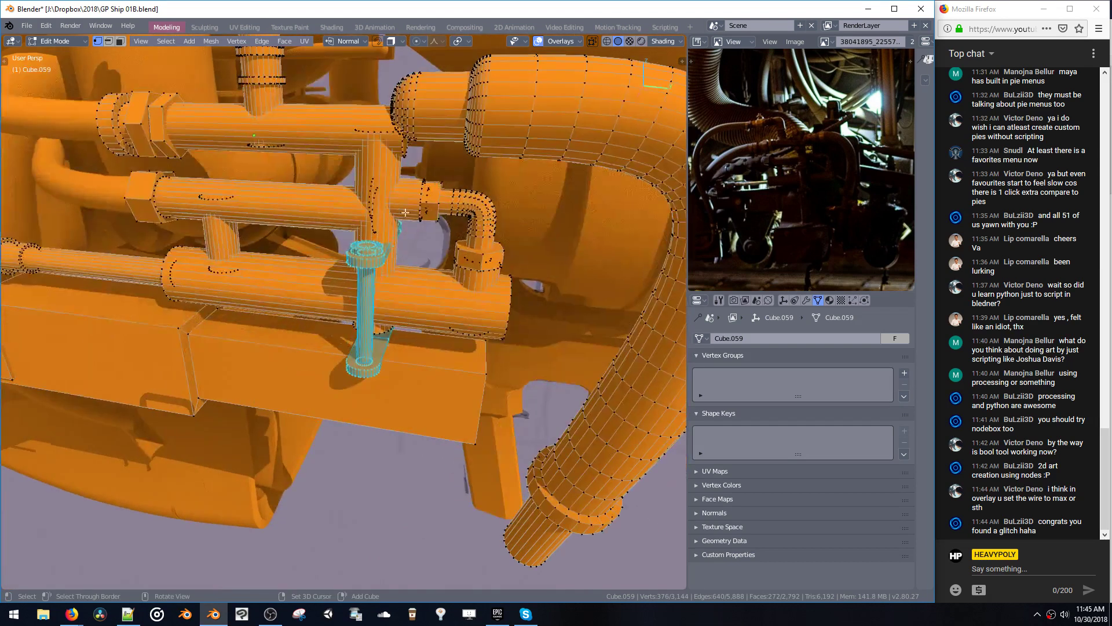
- Enable the Center and Wireframe viewport overlays and raise the wireframe amount to 1.000
left_click(656, 44)
left_click(557, 41)
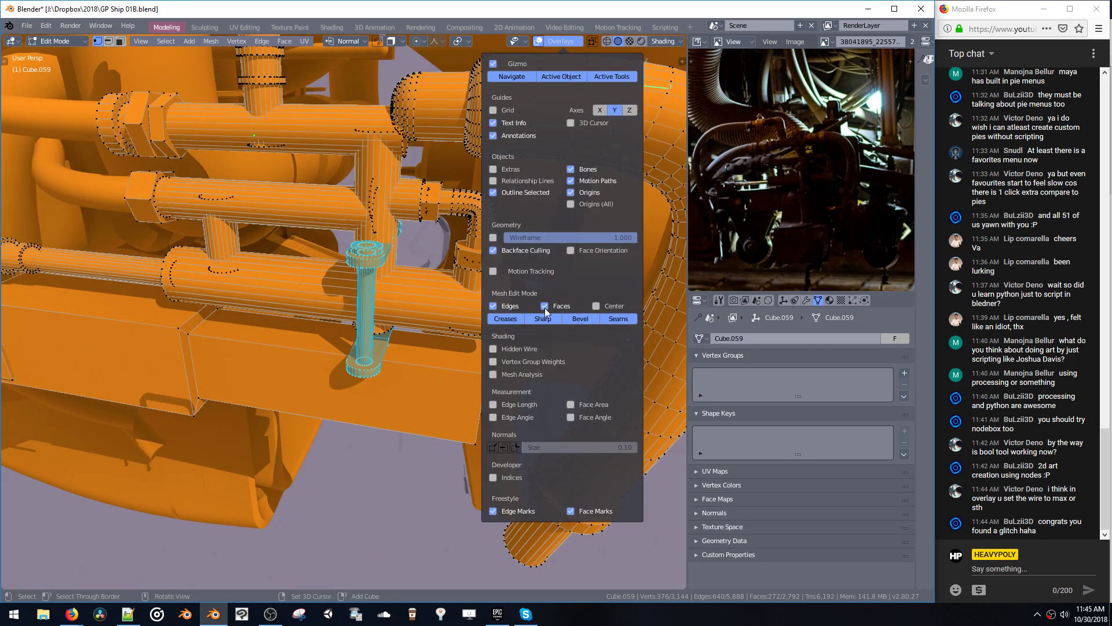
left_click(594, 309)
left_click(494, 238)
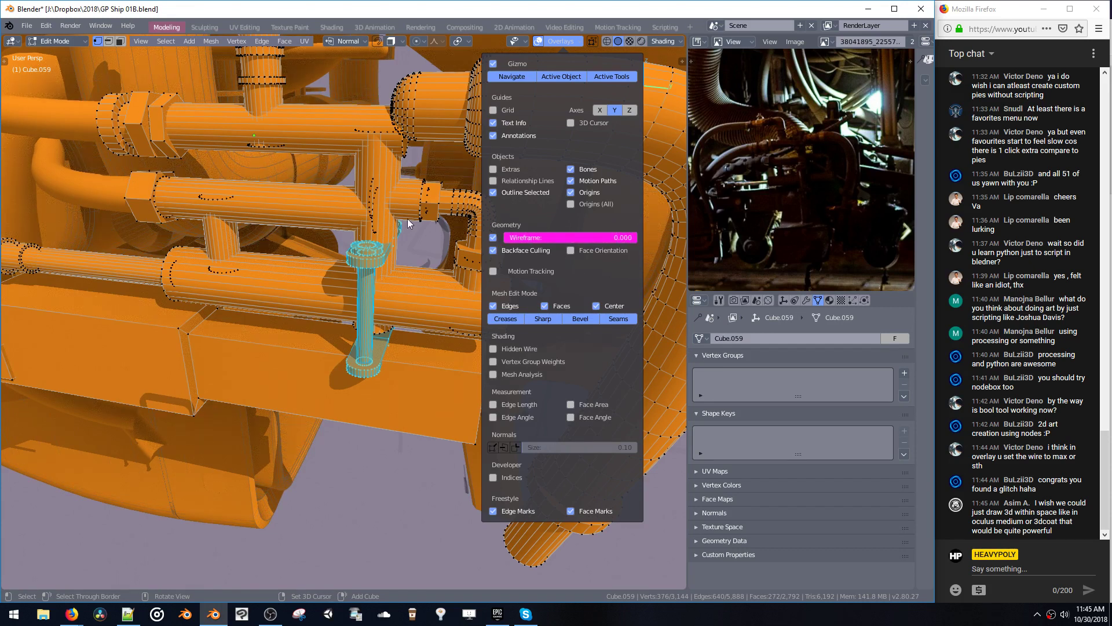
left_click(493, 238)
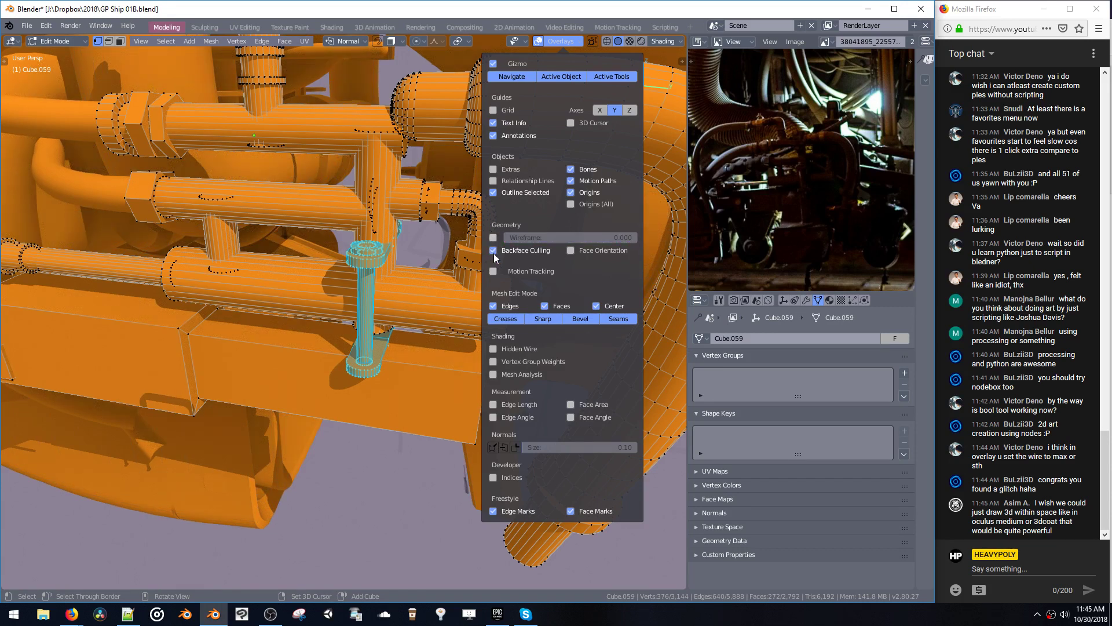
left_click(493, 237)
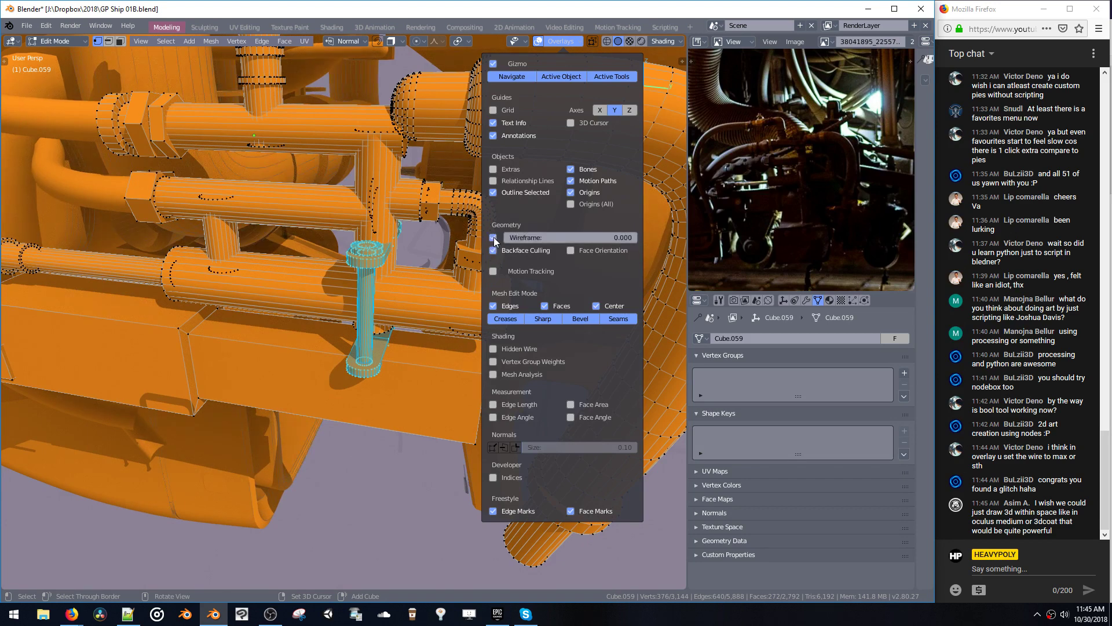
left_click_drag(509, 237, 627, 248)
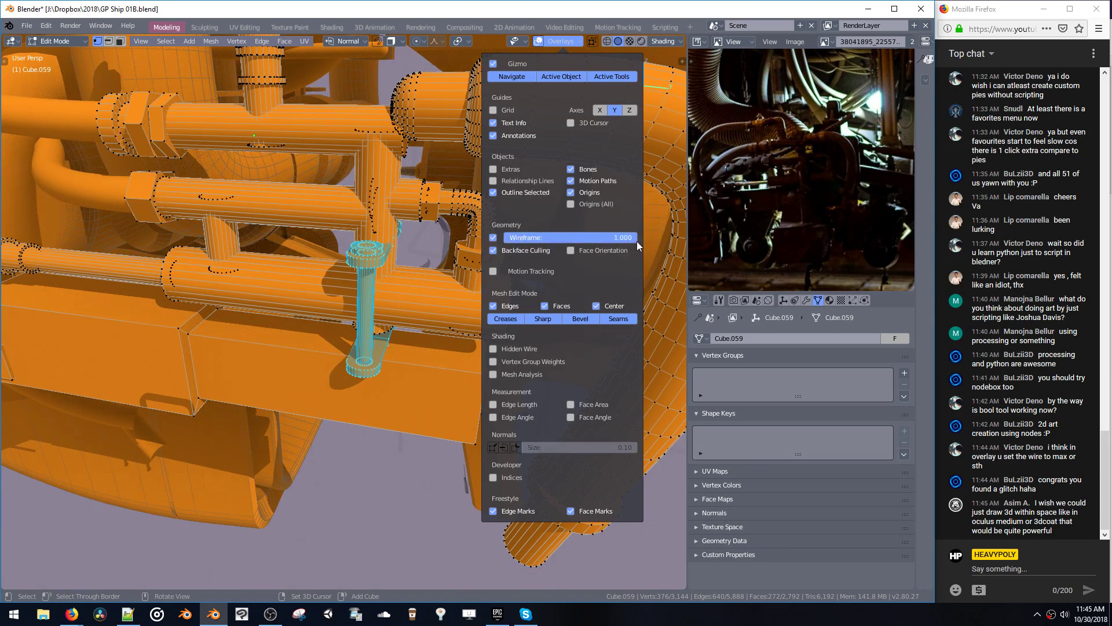
- Switch the pipe assembly to face selection and select a single face on the bracket's upper plate
middle_click_drag(551, 212, 444, 210)
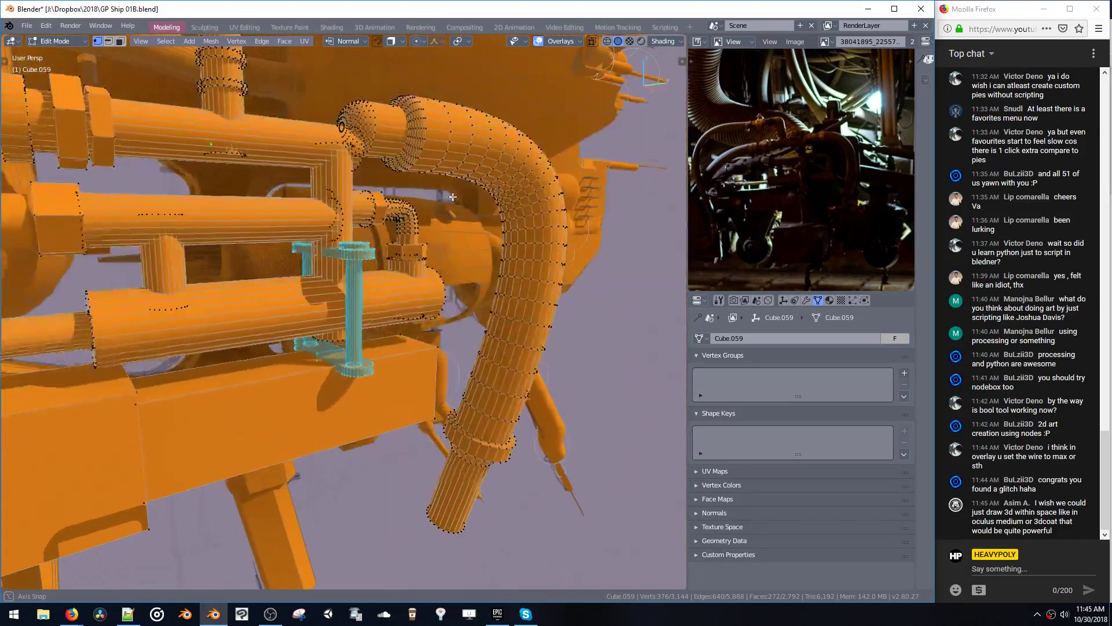
key("space")
left_click(439, 279)
middle_click_drag(439, 279, 428, 226)
scroll(398, 235, "down", 3)
key("Tab")
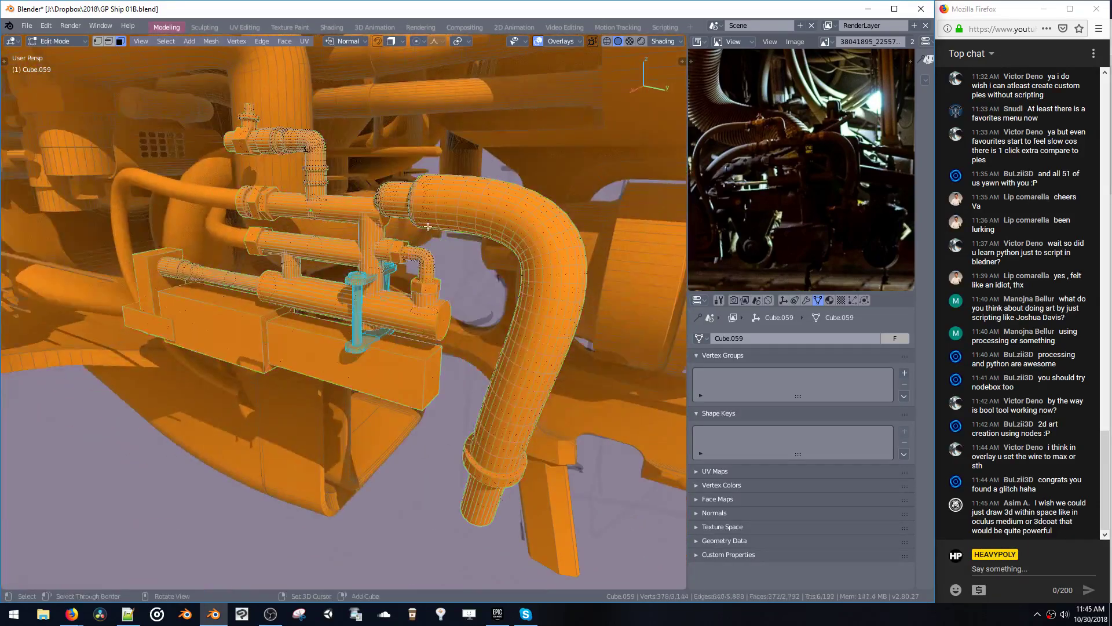
key("3")
scroll(371, 273, "up", 5)
left_click(346, 289)
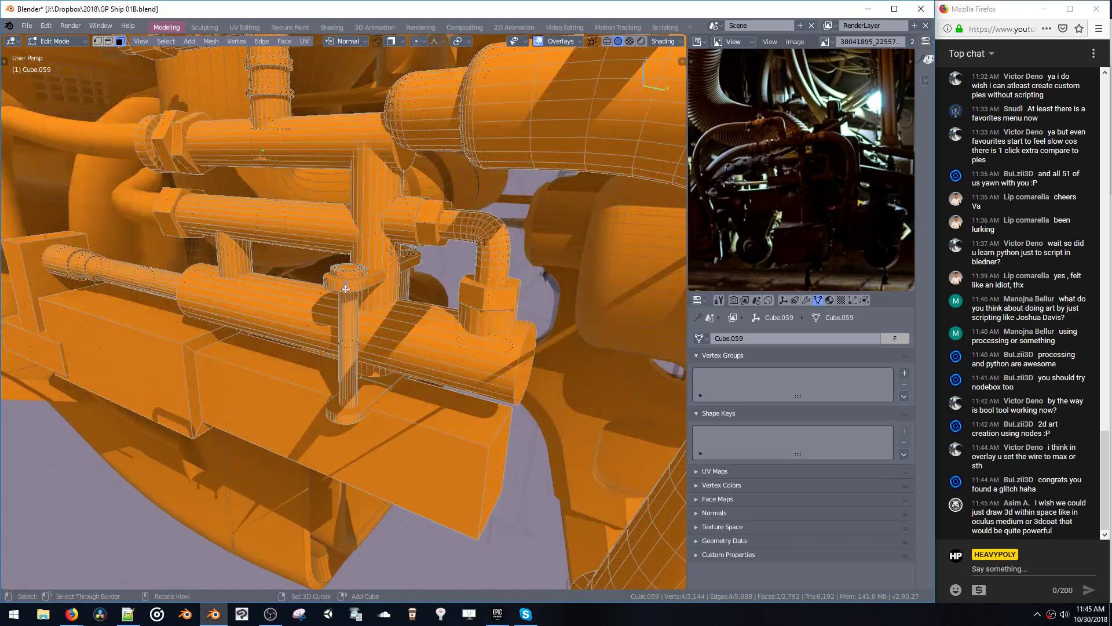
left_click(371, 296)
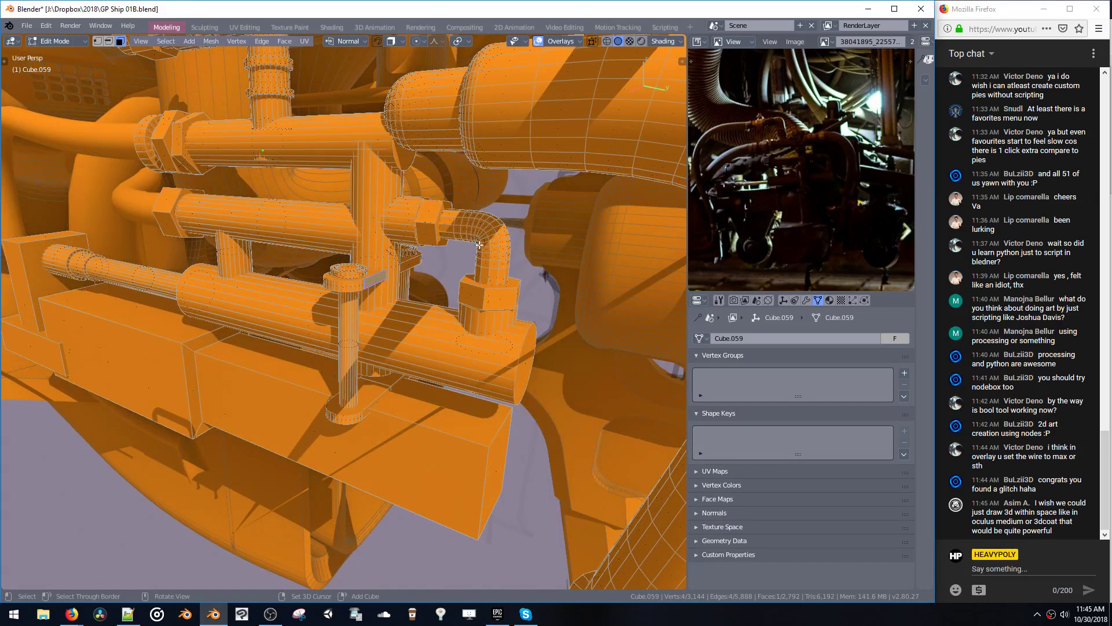
- Disable the face Center overlay and test selecting single faces on the lower pipe and the block beneath it
left_click(555, 41)
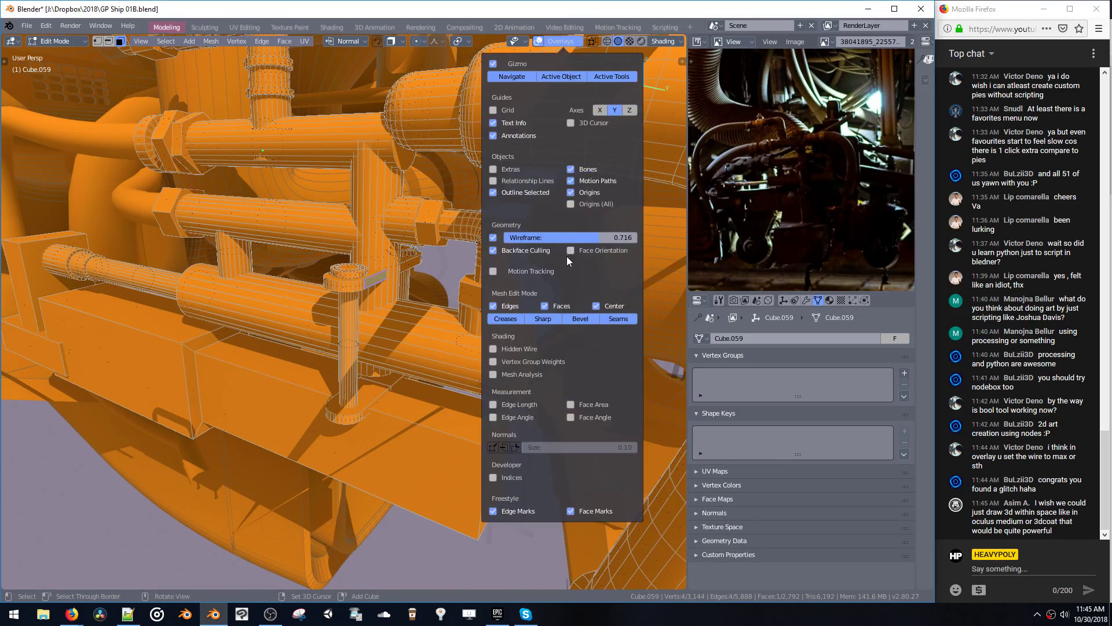
left_click(595, 306)
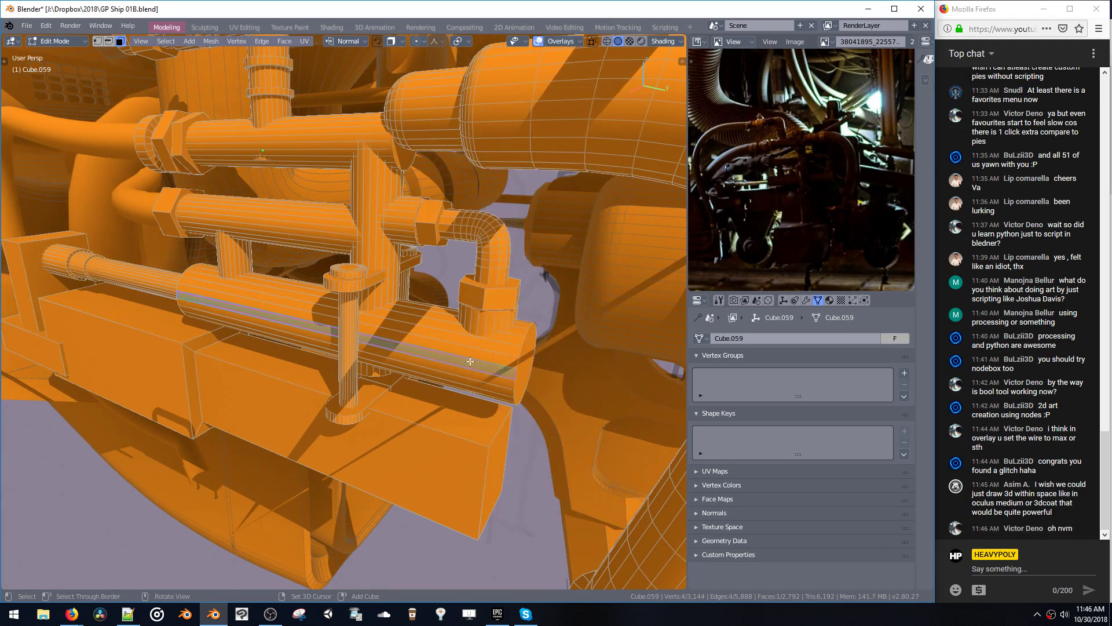
left_click(432, 356)
scroll(432, 356, "down", 3)
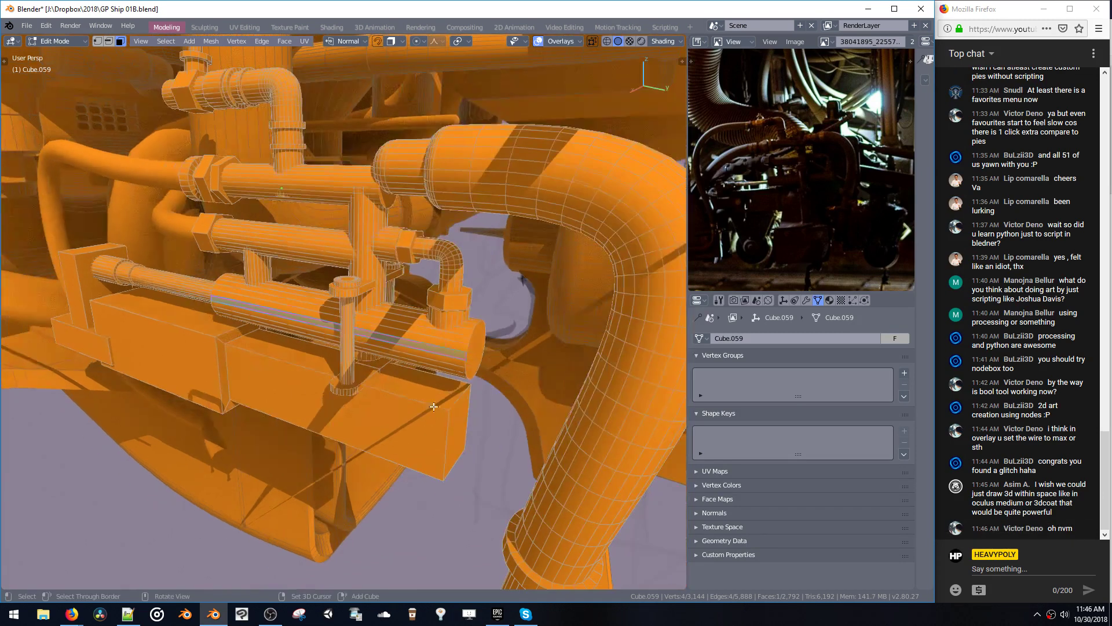
left_click(452, 433)
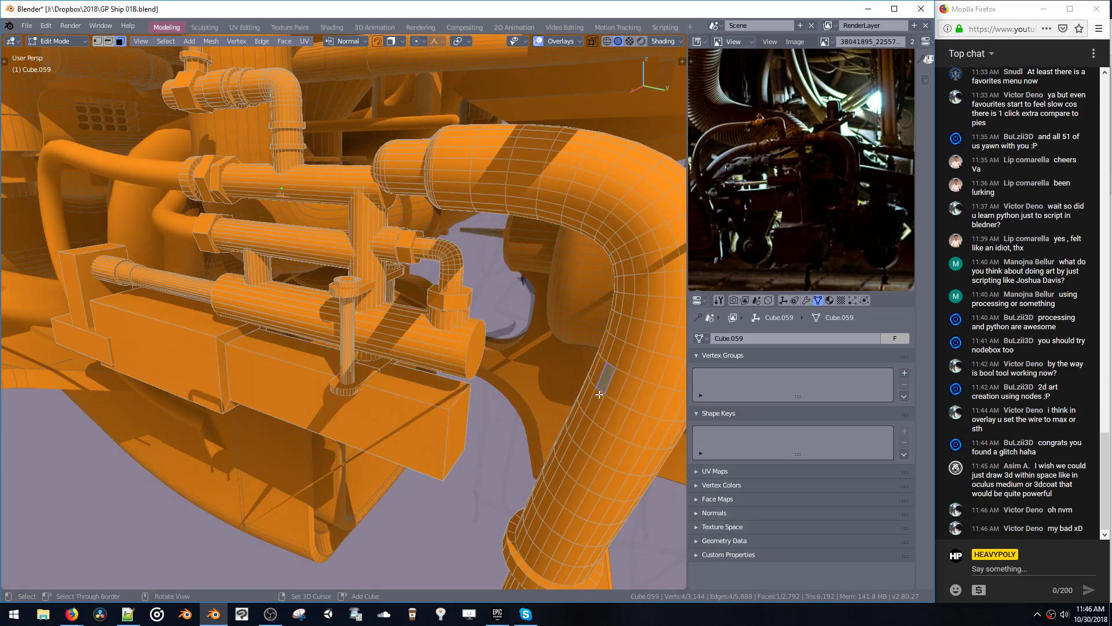
- Try selecting face loops around the large curved pipe and switching between vertex and face selection
left_click(629, 330, "alt")
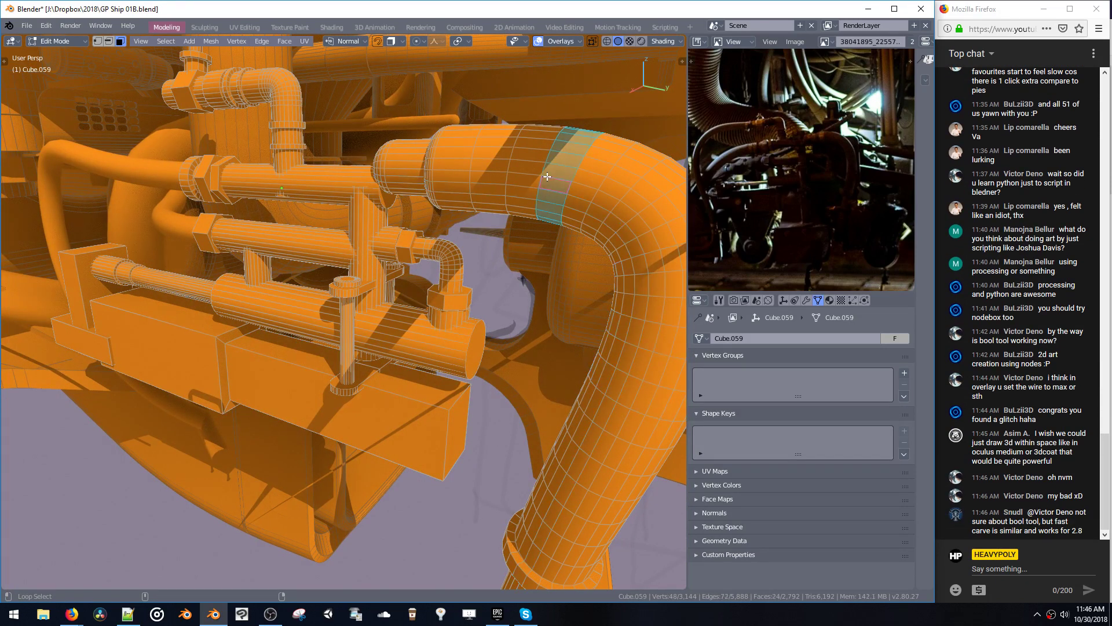
left_click(489, 168, "alt")
key("space")
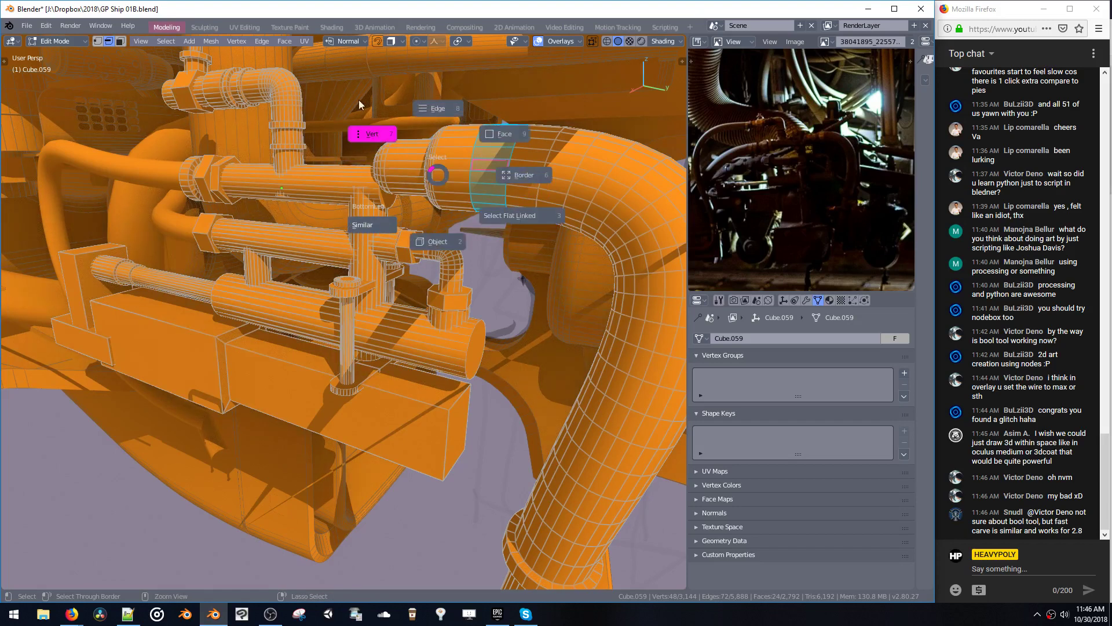
left_click(371, 131)
key("space")
left_click(510, 129)
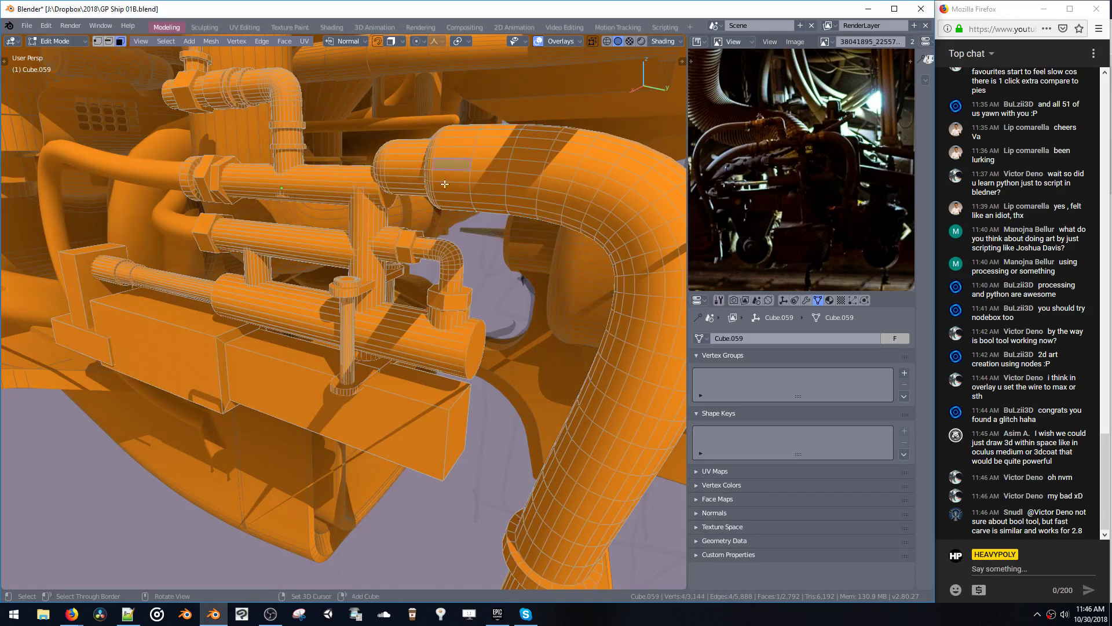
- Try border-selecting the faces along the large curved pipe, and clear the selection
middle_click_drag(444, 184, 502, 158)
left_click_drag(462, 143, 513, 229)
left_click_drag(420, 91, 608, 405)
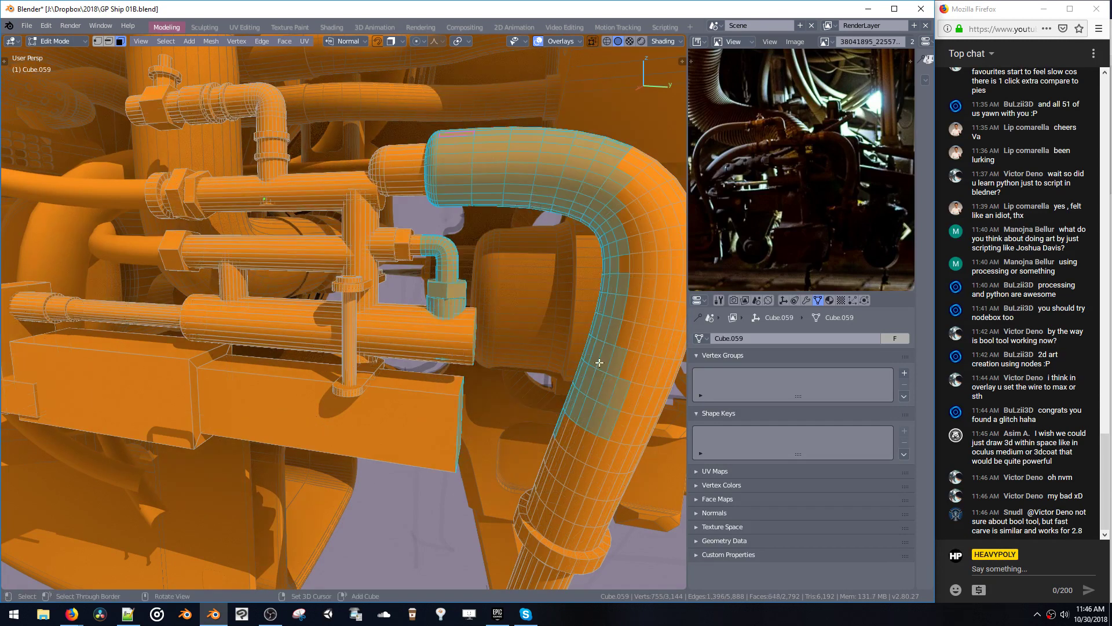
left_click(541, 212)
- Try X-ray display while toggling the Center and Hidden Wire overlays, and turn X-ray back off
left_click(593, 42)
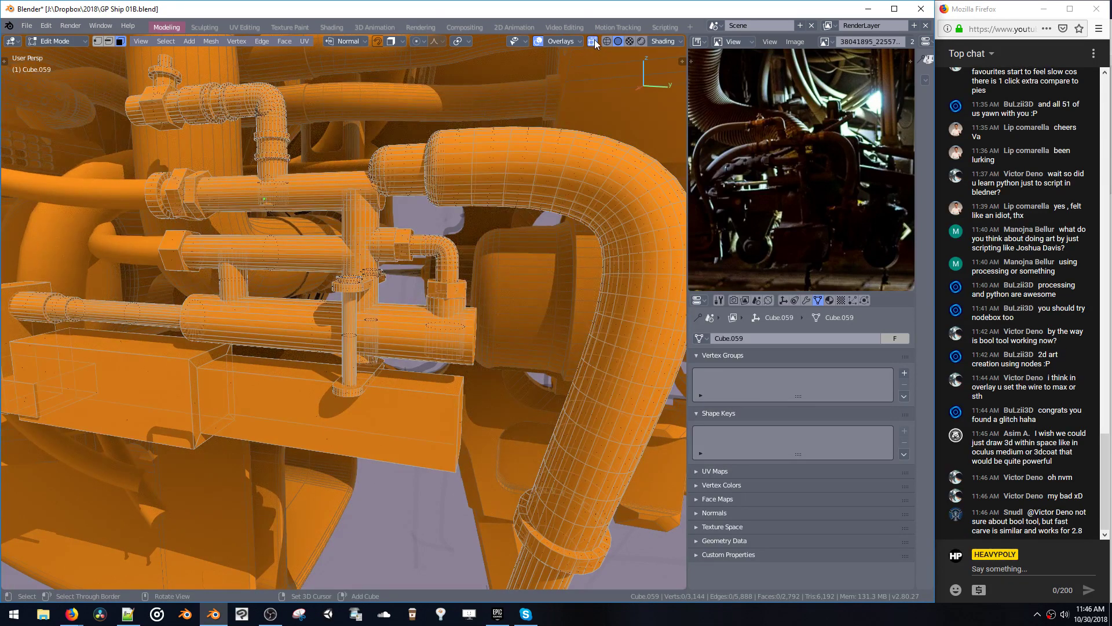
left_click(570, 42)
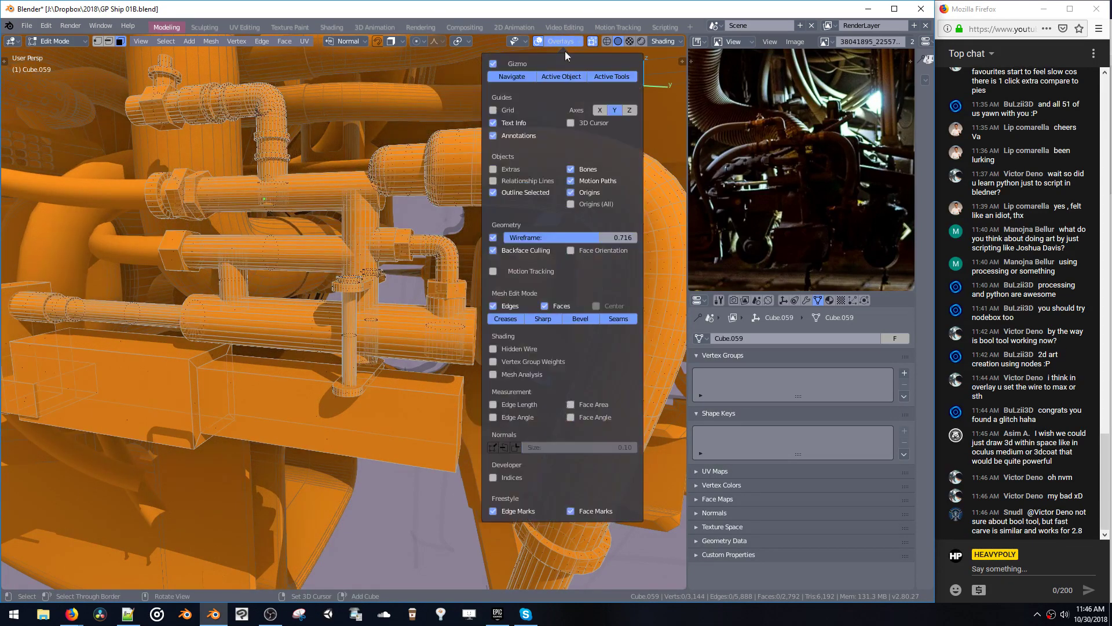
left_click(596, 307)
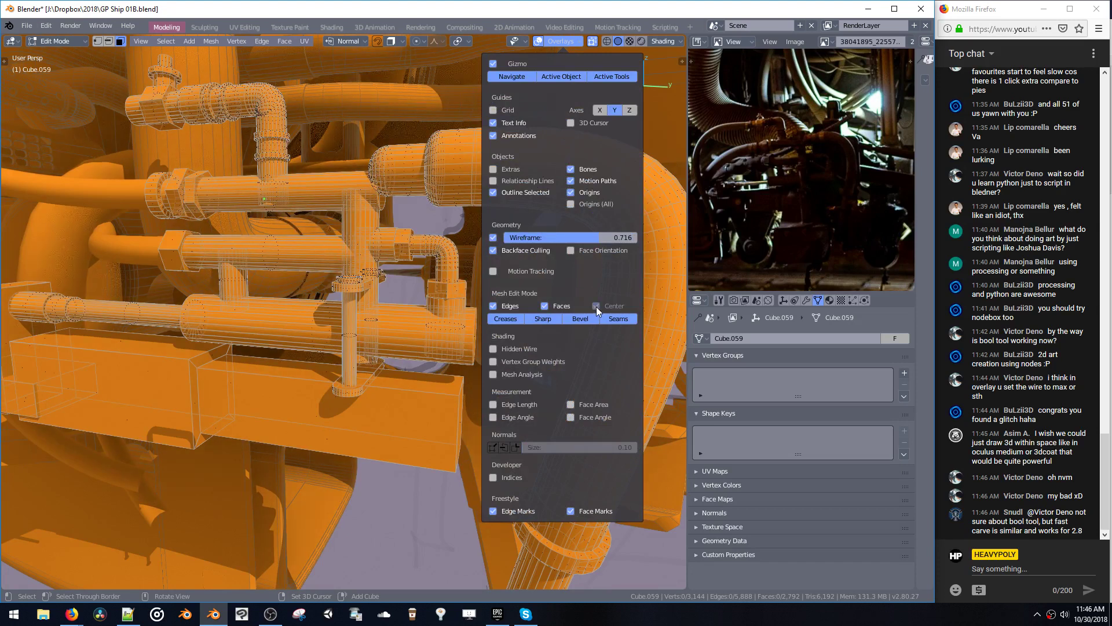
left_click(596, 306)
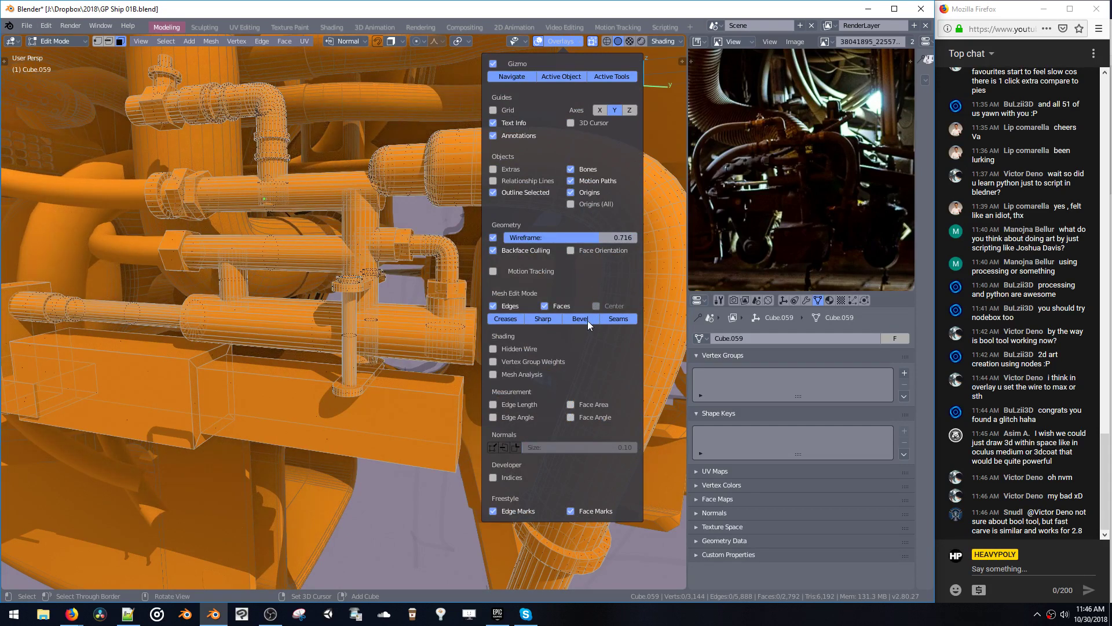
left_click(494, 349)
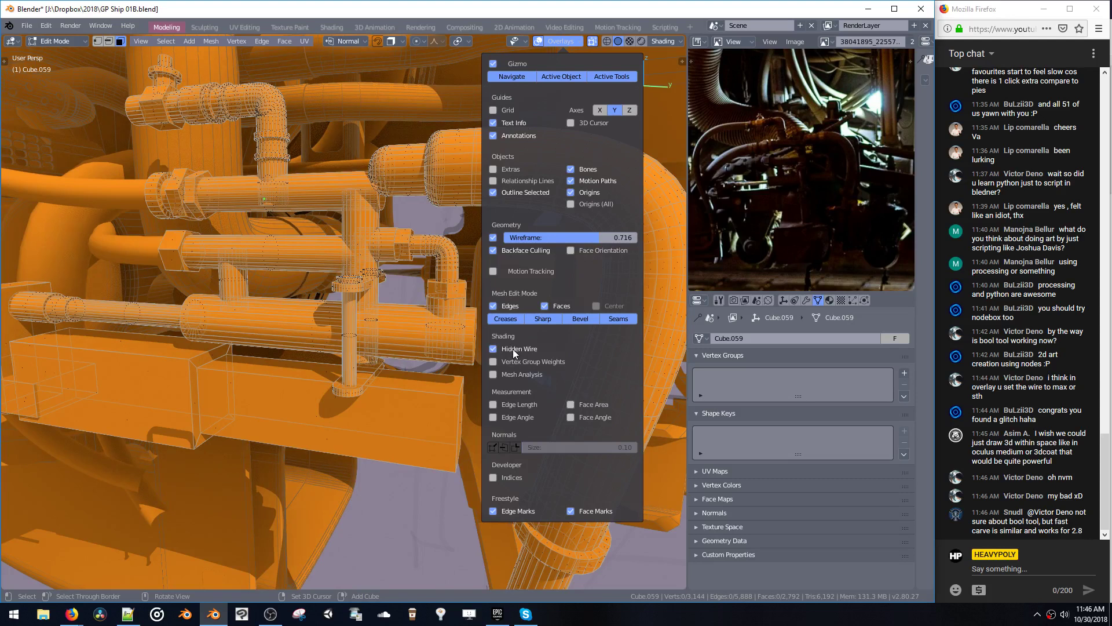
left_click(515, 348)
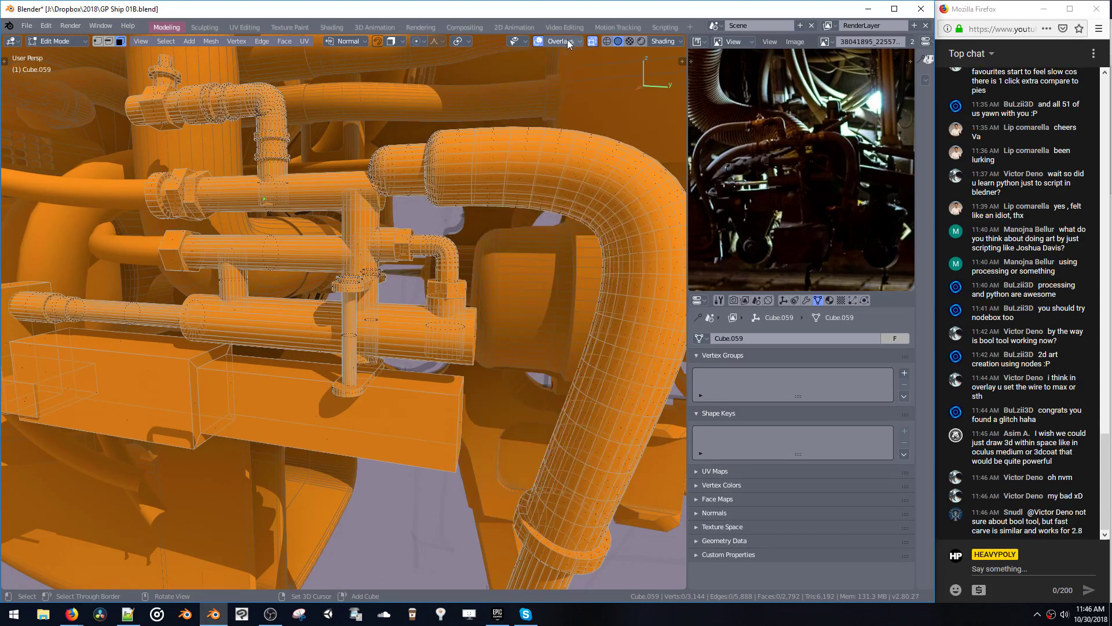
left_click(592, 41)
- Return to Object Mode and deselect the pipe assembly
middle_click_drag(355, 334, 347, 343)
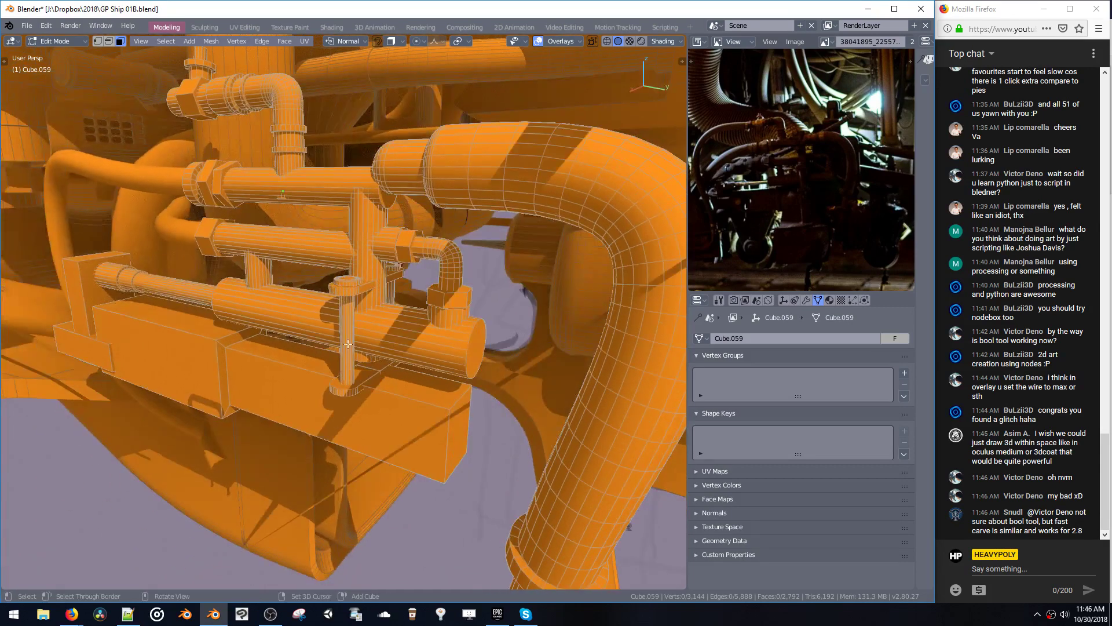
middle_click_drag(374, 445, 453, 428)
key("space")
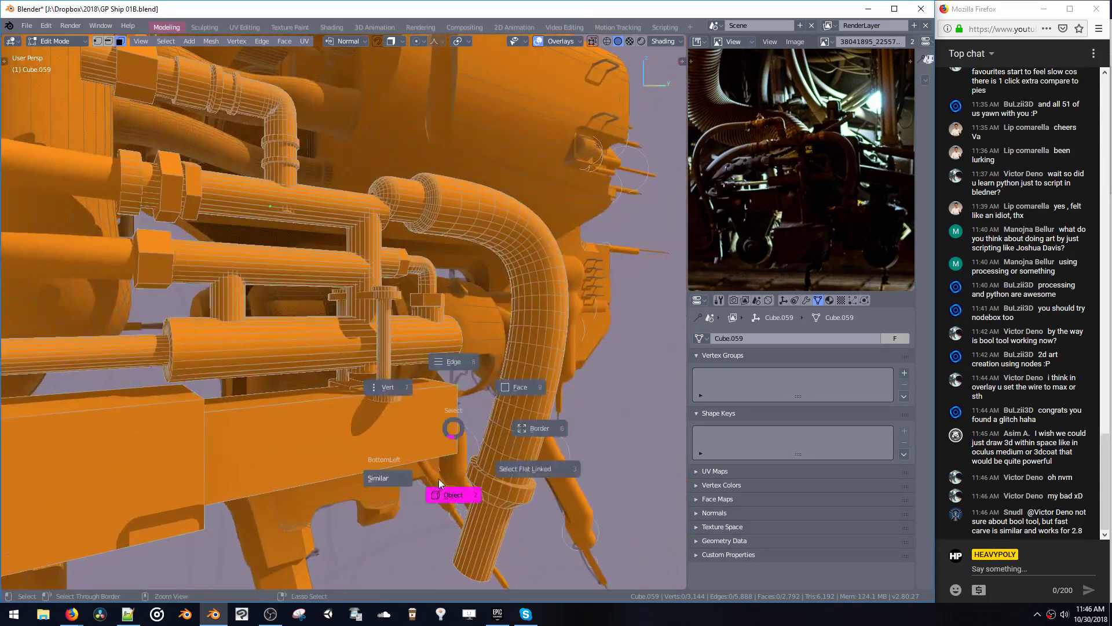
left_click(439, 479)
middle_click_drag(440, 478, 414, 473)
key("alt+a")
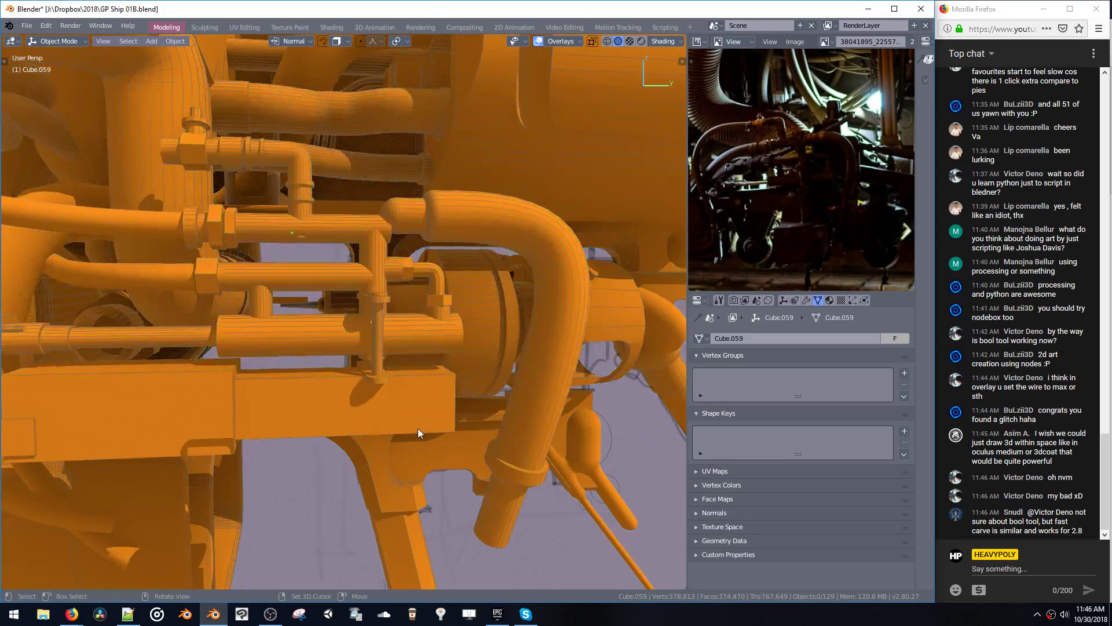
middle_click_drag(418, 429, 387, 412)
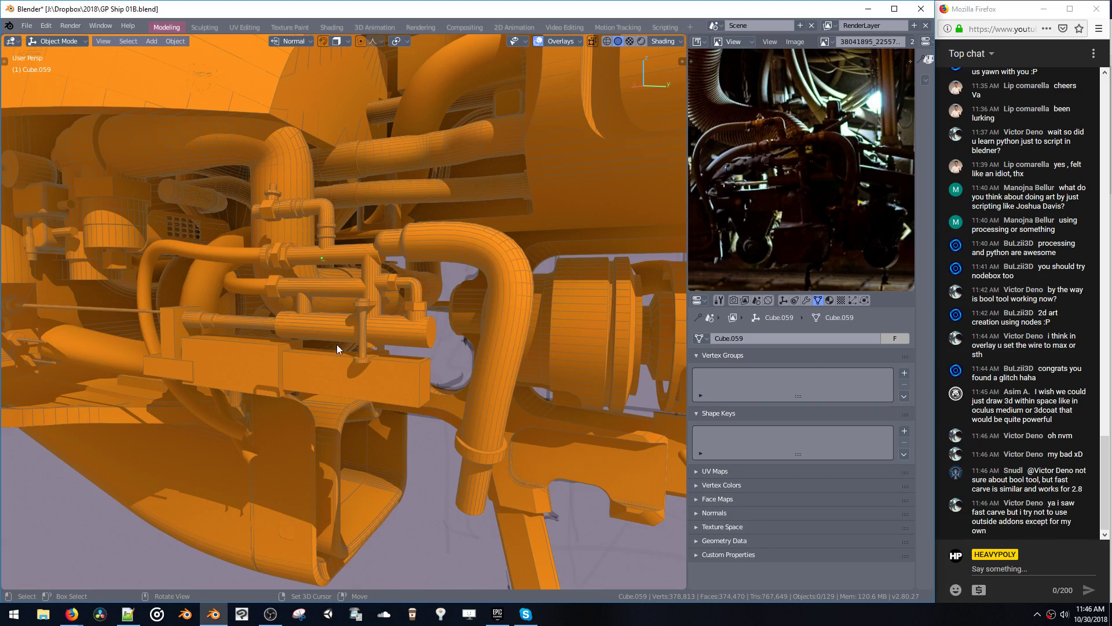
- Set the viewport wireframe overlay to 1.000 and turn on the Face Orientation overlay for the whole spaceship
scroll(310, 320, "down", 3)
middle_click_drag(315, 339, 339, 354)
scroll(333, 331, "down", 3)
scroll(337, 353, "down", 2)
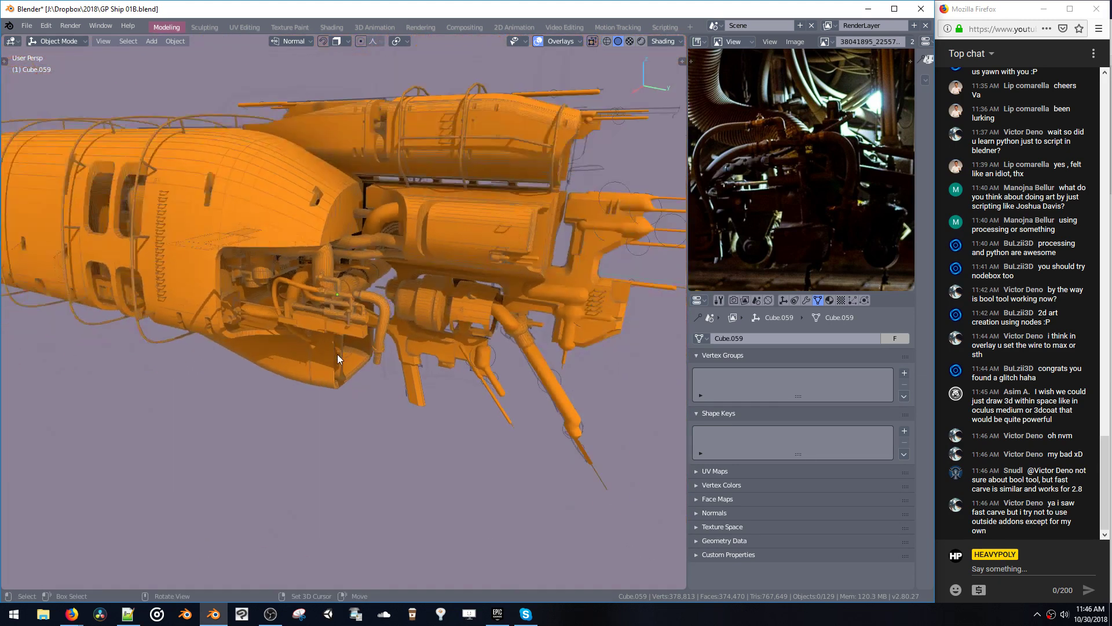
left_click(571, 42)
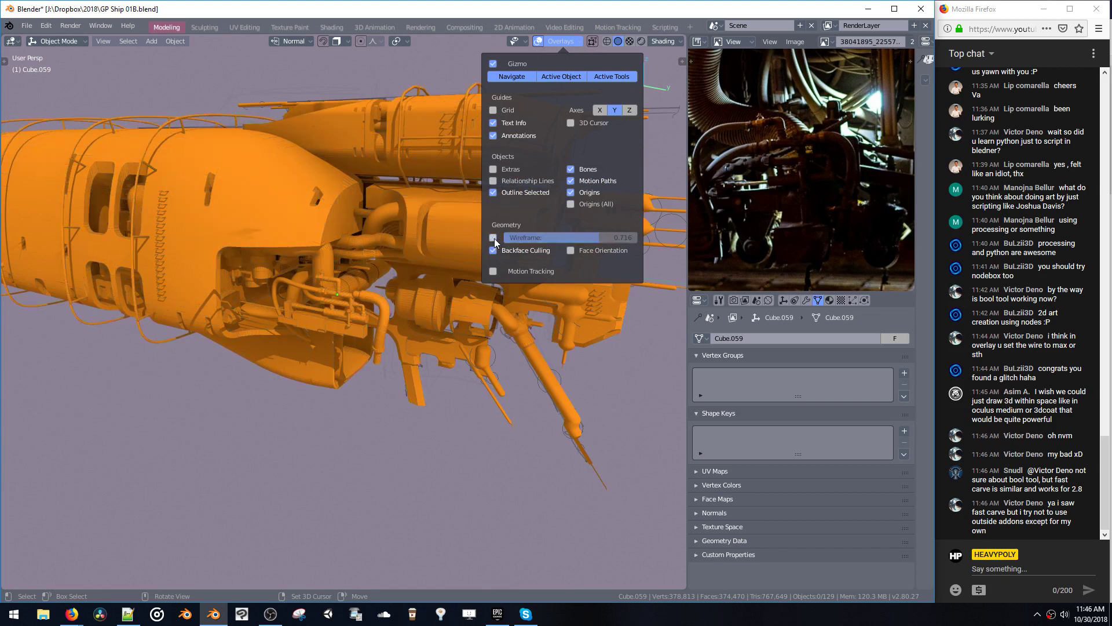
left_click_drag(510, 238, 655, 242)
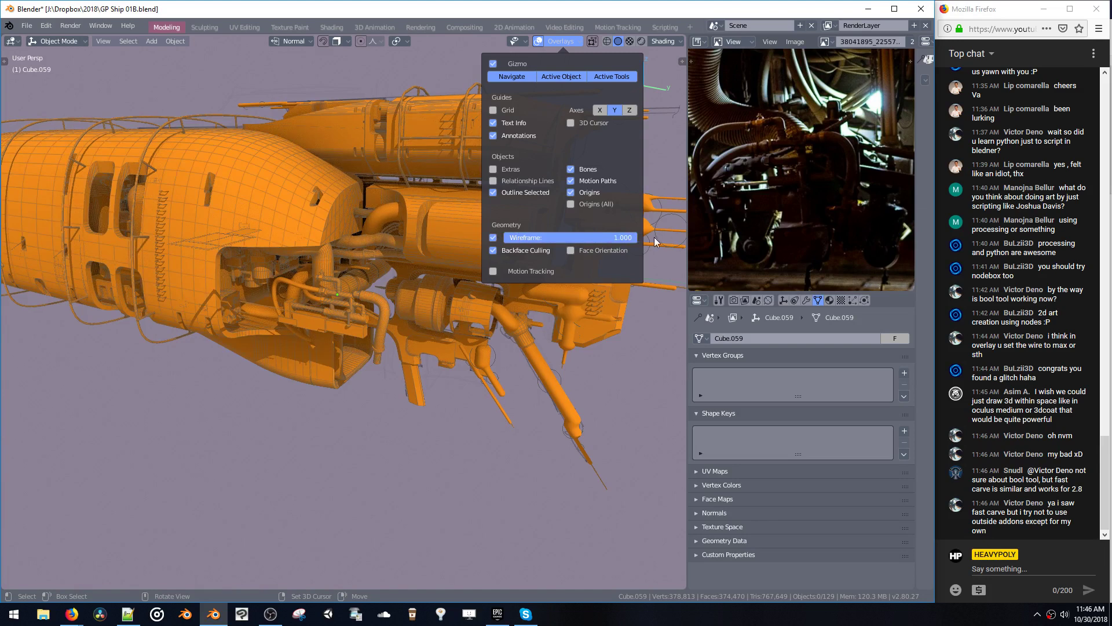
left_click(571, 250)
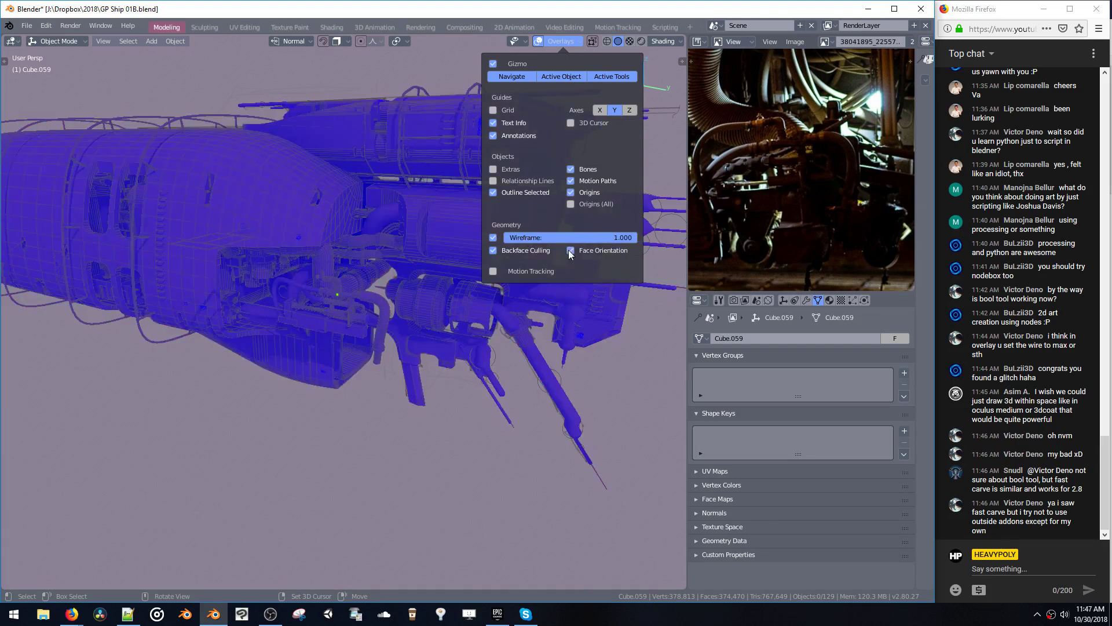
- Turn off Backface Culling in the viewport overlay settings
middle_click_drag(399, 227, 488, 89)
left_click(550, 42)
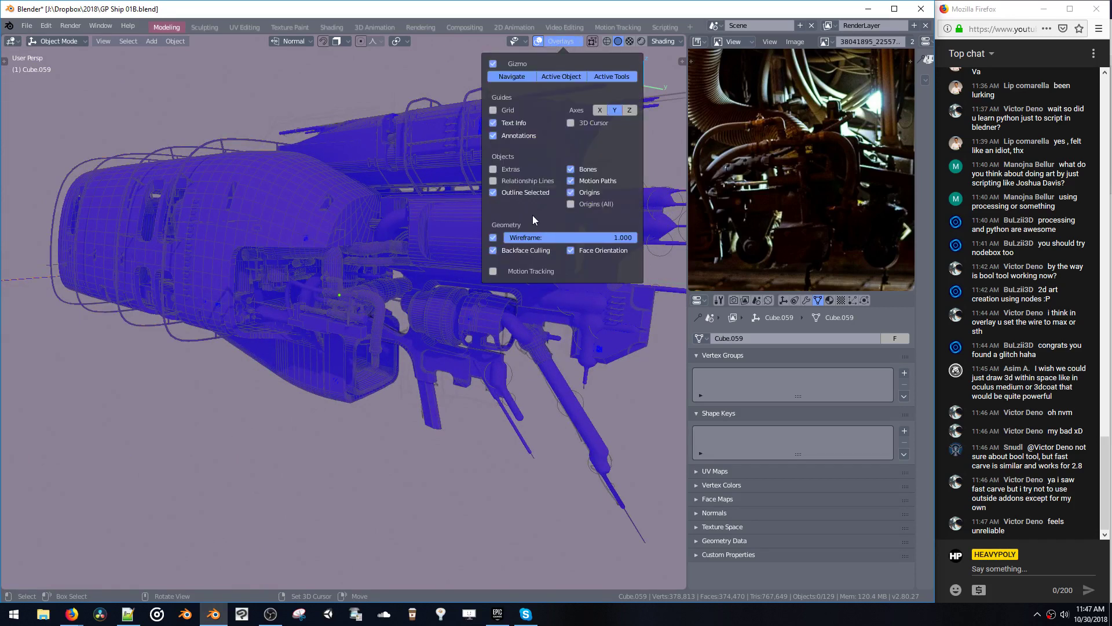
left_click(500, 252)
- Inspect the engine pod's face orientation in Edit Mode with its linked faces selected, and return to Object Mode
middle_click_drag(417, 278, 332, 263)
middle_click_drag(414, 314, 112, 166)
left_click(124, 155)
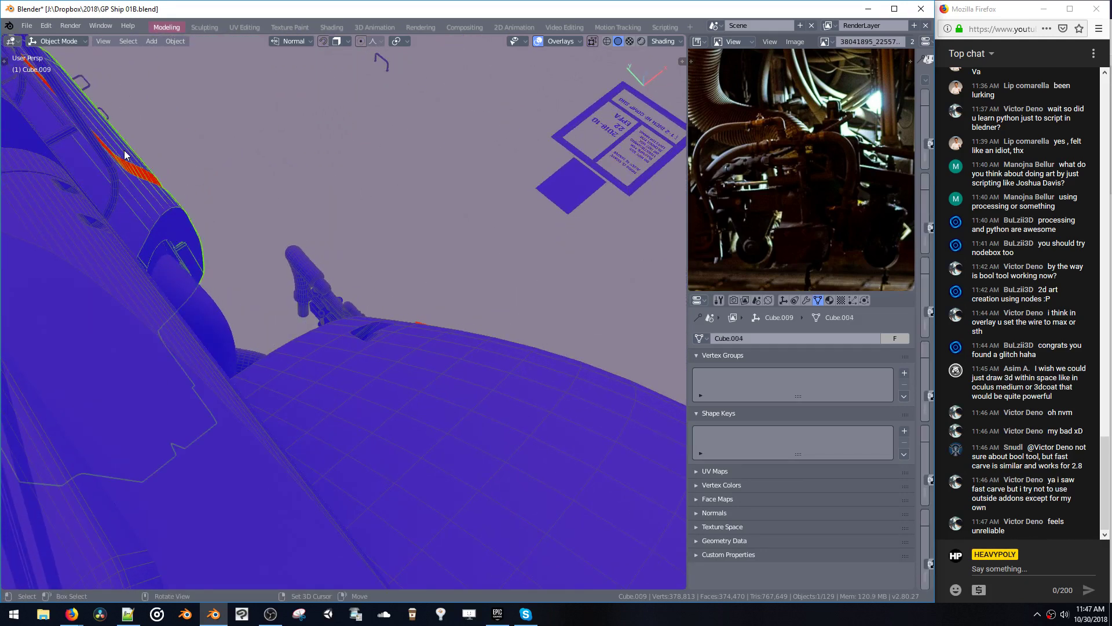
key("Tab")
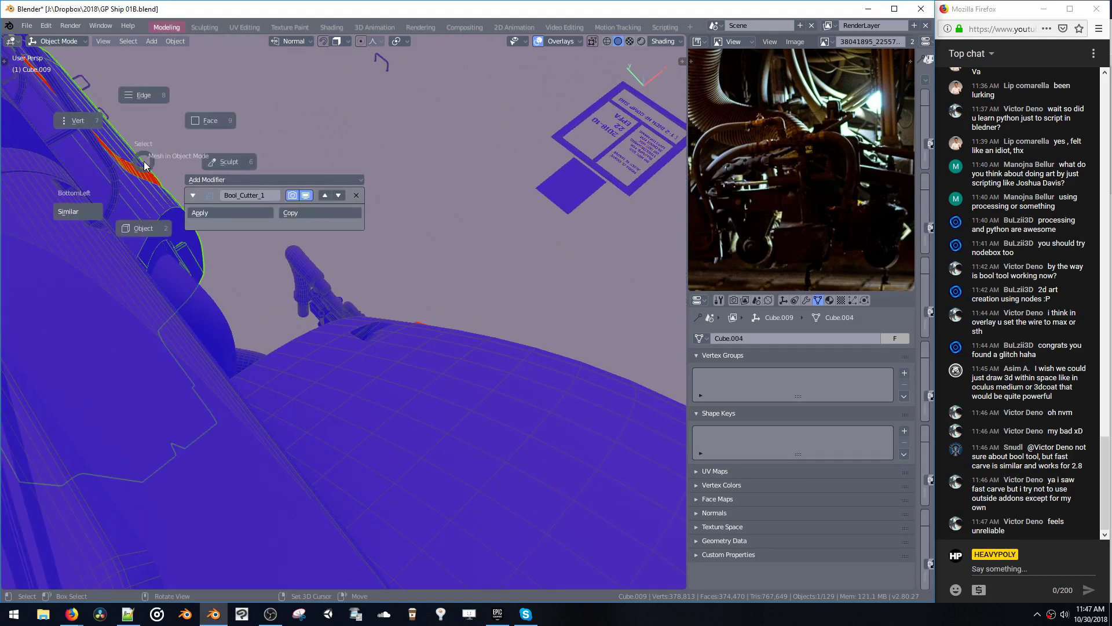
left_click(193, 133)
key("ctrl+l")
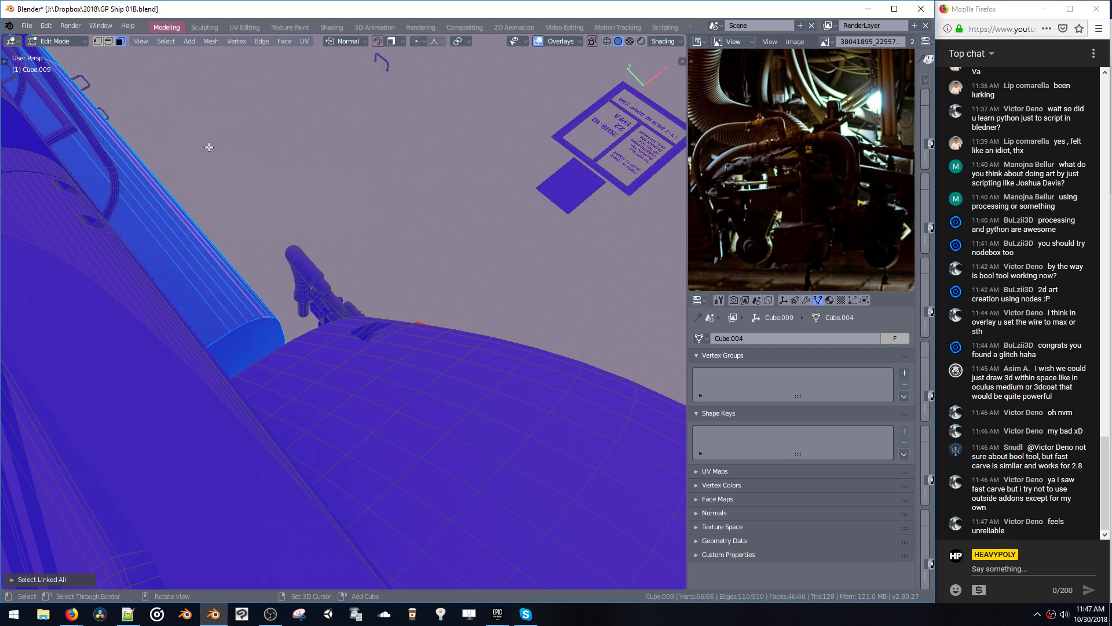
key("Tab")
left_click(318, 184)
- Reveal the hidden boolean cutters and select the long slab-shaped cutter alongside the ship's hull
middle_click_drag(310, 199, 223, 186)
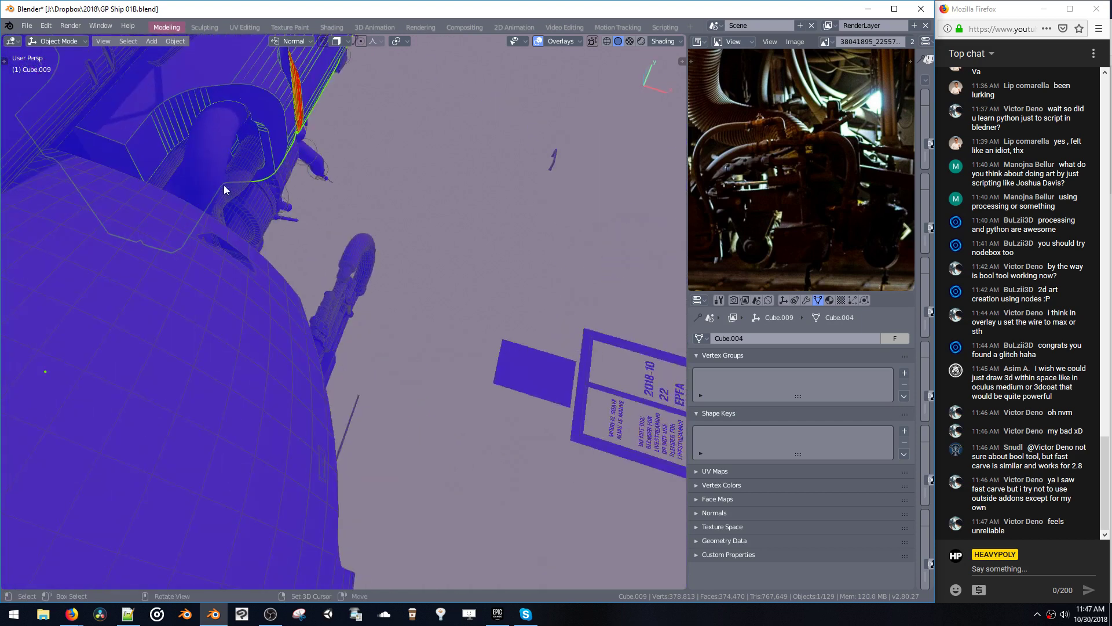
key("ctrl+shift+b")
left_click(332, 103)
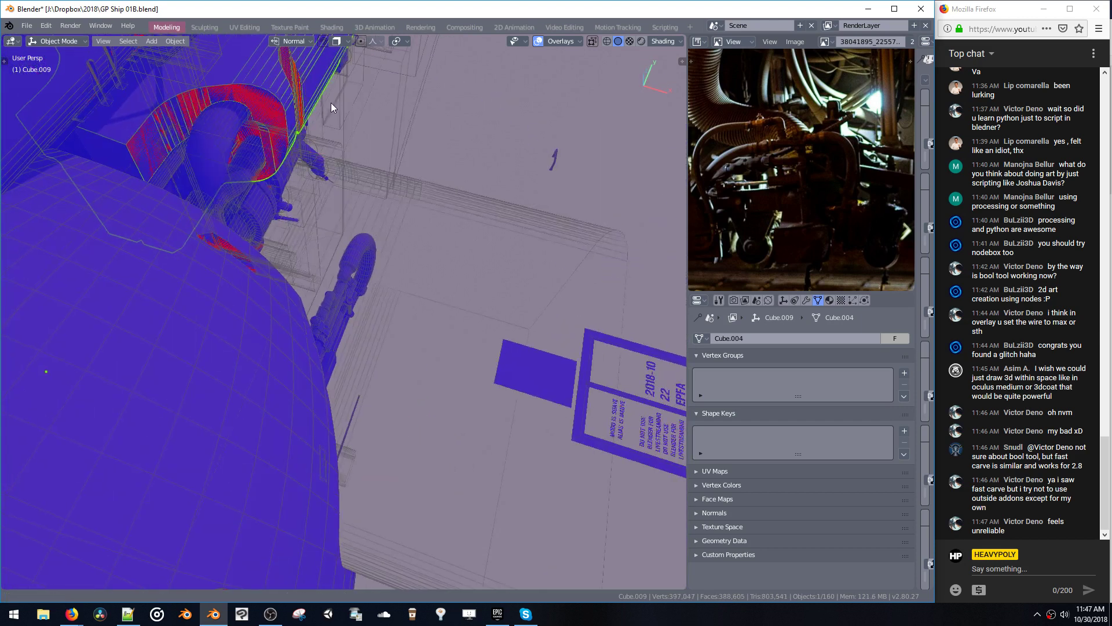
middle_click_drag(331, 102, 381, 319)
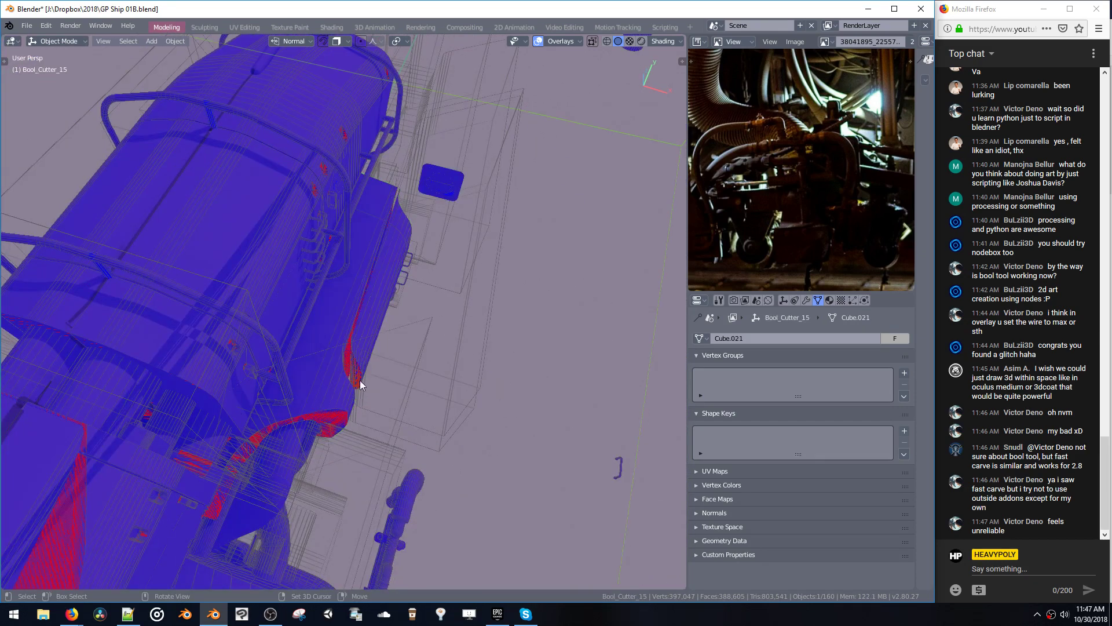
middle_click_drag(368, 373, 345, 402)
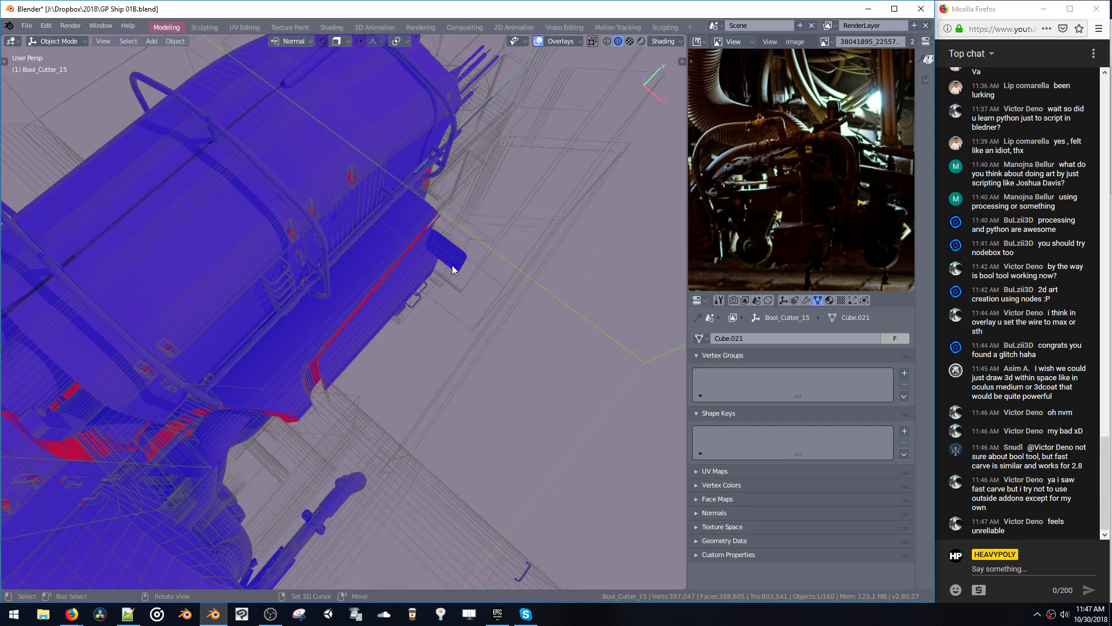
left_click(617, 148)
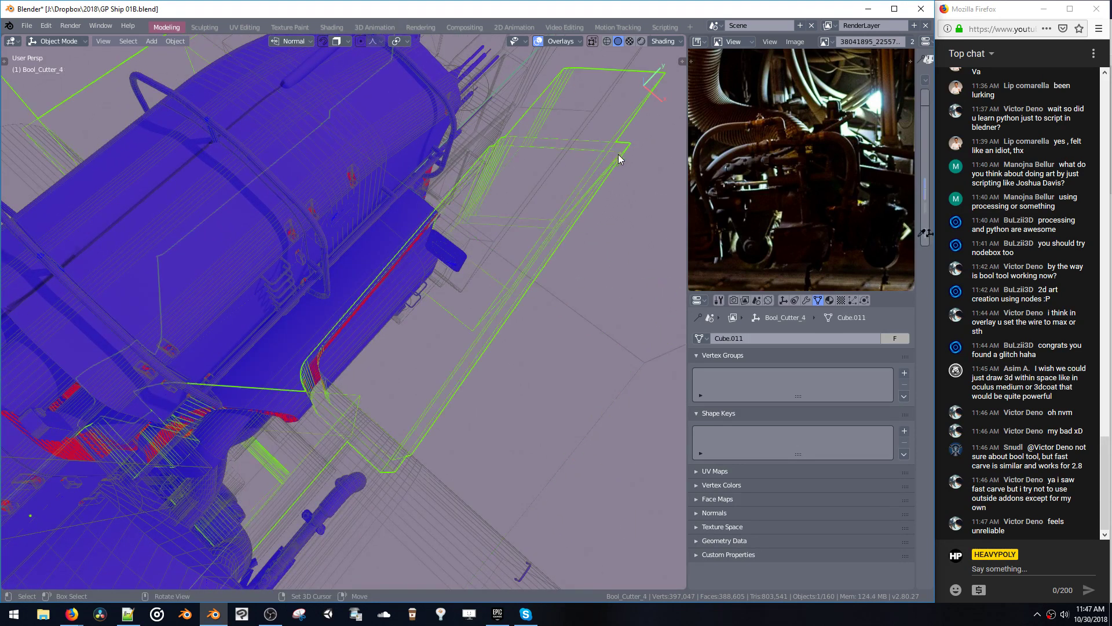
- Select all faces of the slab-shaped boolean cutter in Edit Mode, and return to Object Mode
key("Tab")
left_click(637, 120)
double_click(622, 153)
key("ctrl+a")
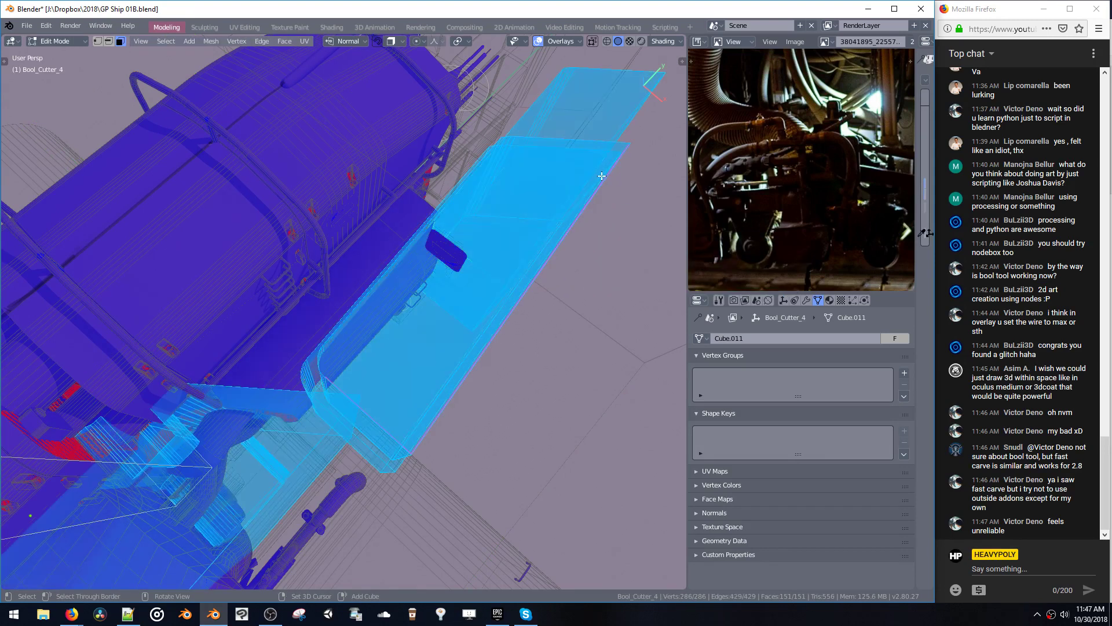
key("Tab")
left_click(574, 301)
- Select the linked faces of the cutter's long slabs in Edit Mode and make their normals consistent
middle_click_drag(452, 383, 469, 318)
key("Tab")
left_click(588, 122)
left_click(571, 138)
key("ctrl+l")
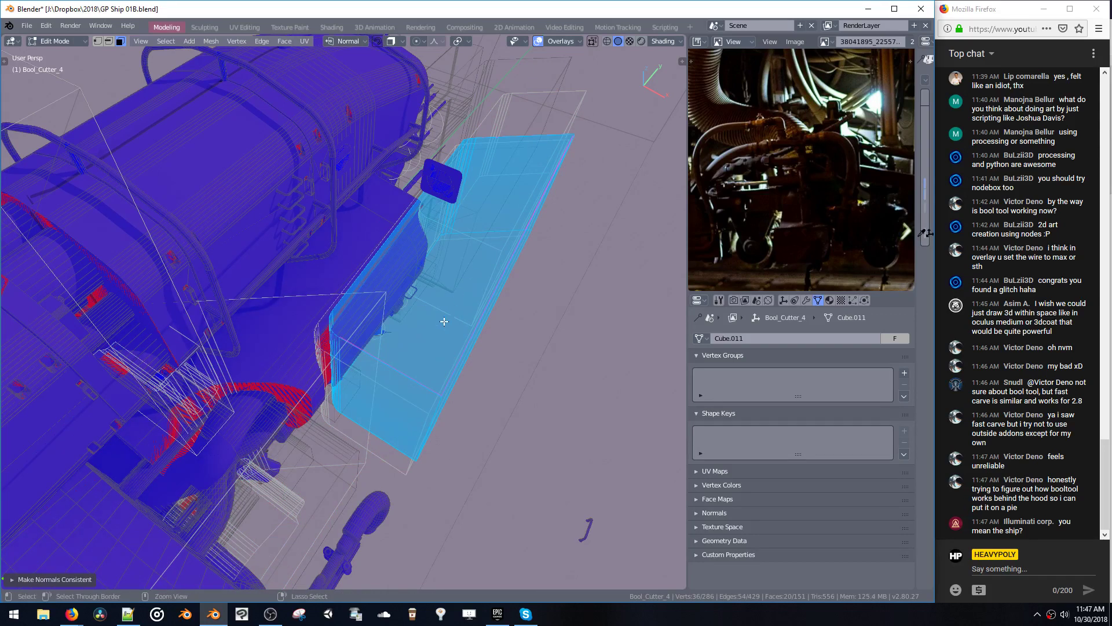
double_click(362, 405)
double_click(389, 397)
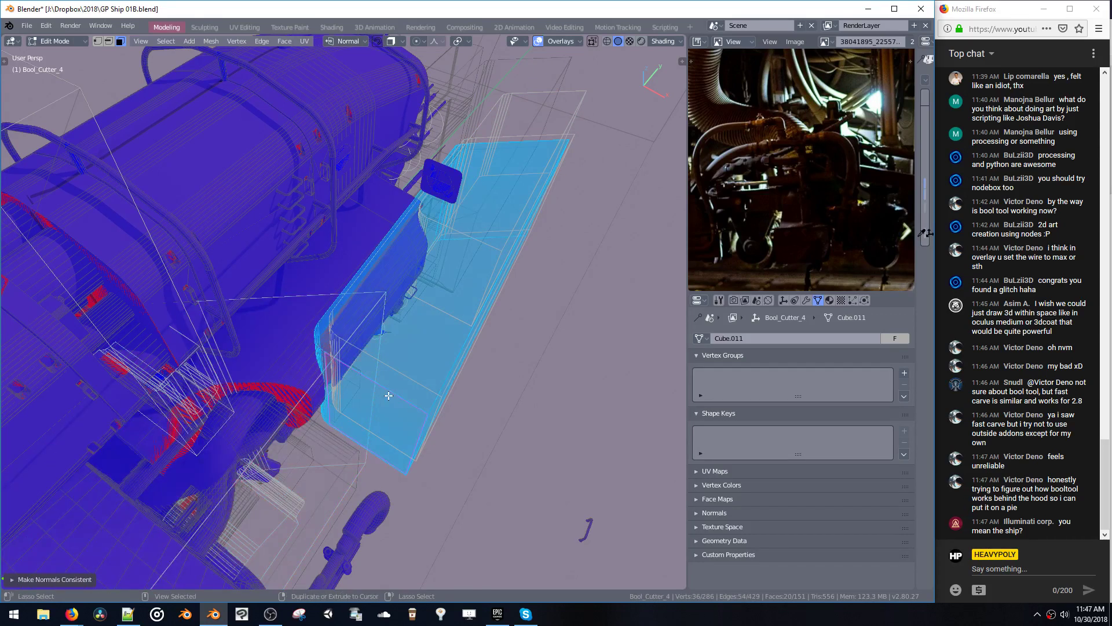
- Undo the last normals change on the cutter slab, and select the linked faces of the adjoining box-shaped piece
scroll(376, 375, "up", 10)
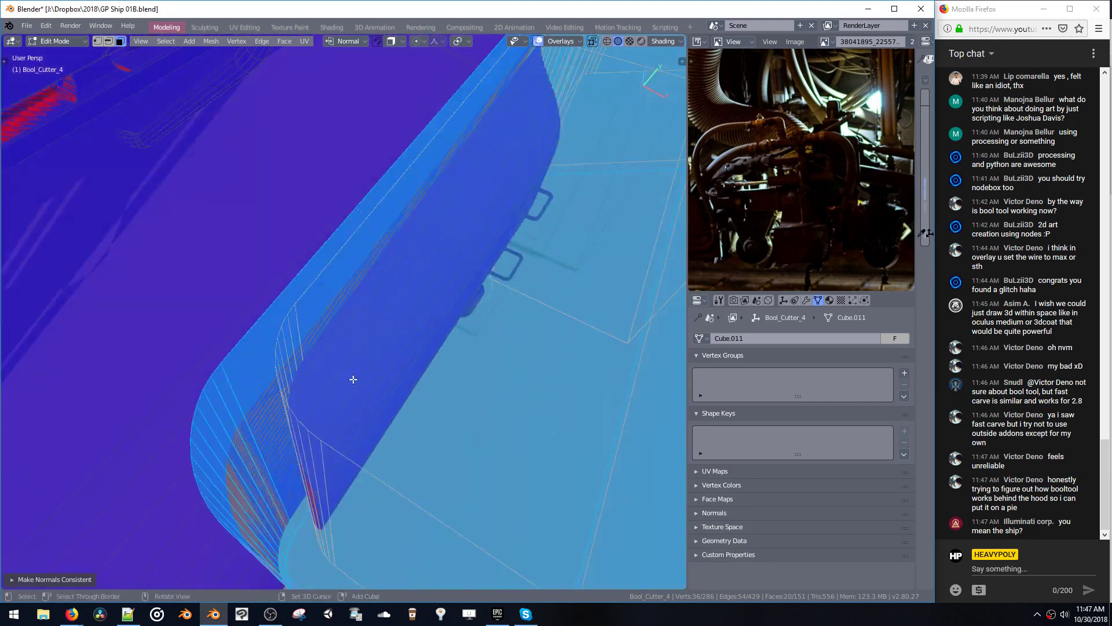
scroll(366, 357, "down", 5)
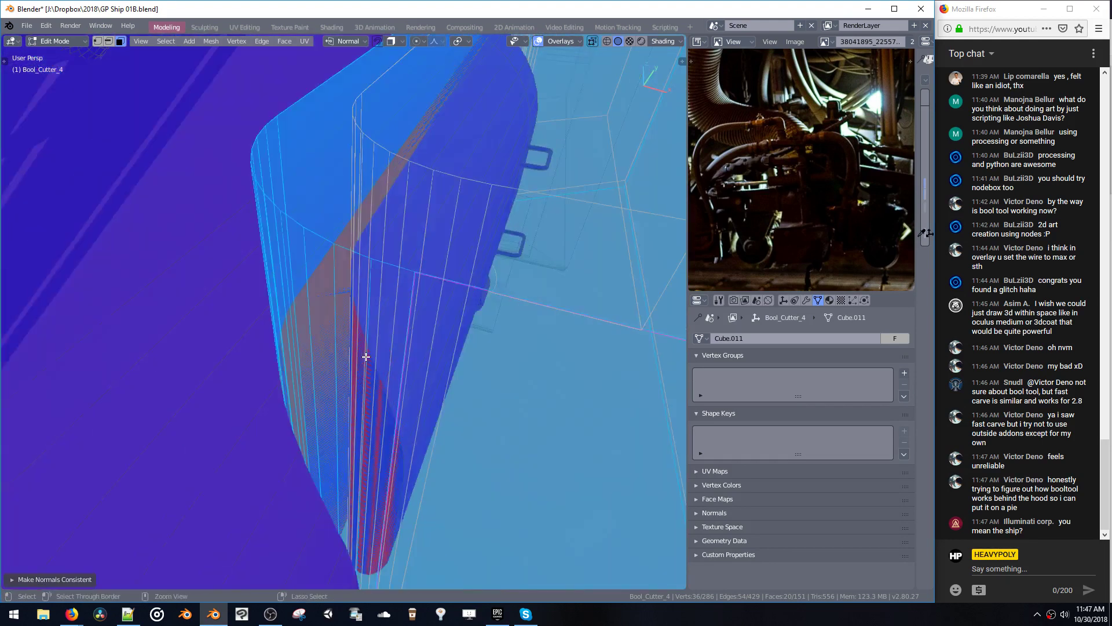
key("ctrl+z")
left_click(366, 357)
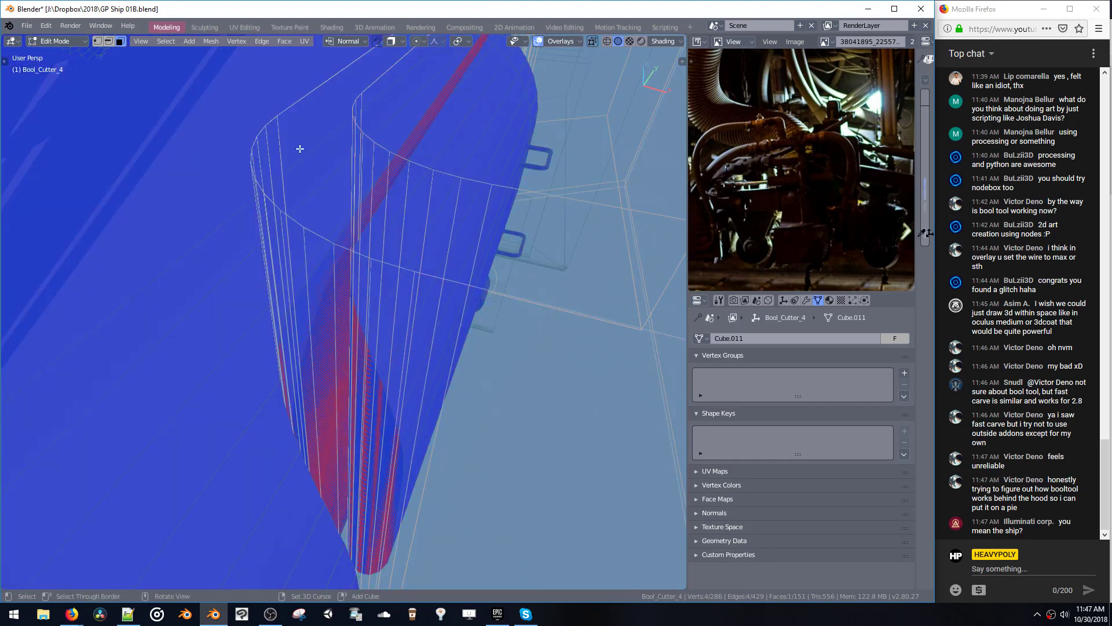
scroll(291, 311, "down", 4)
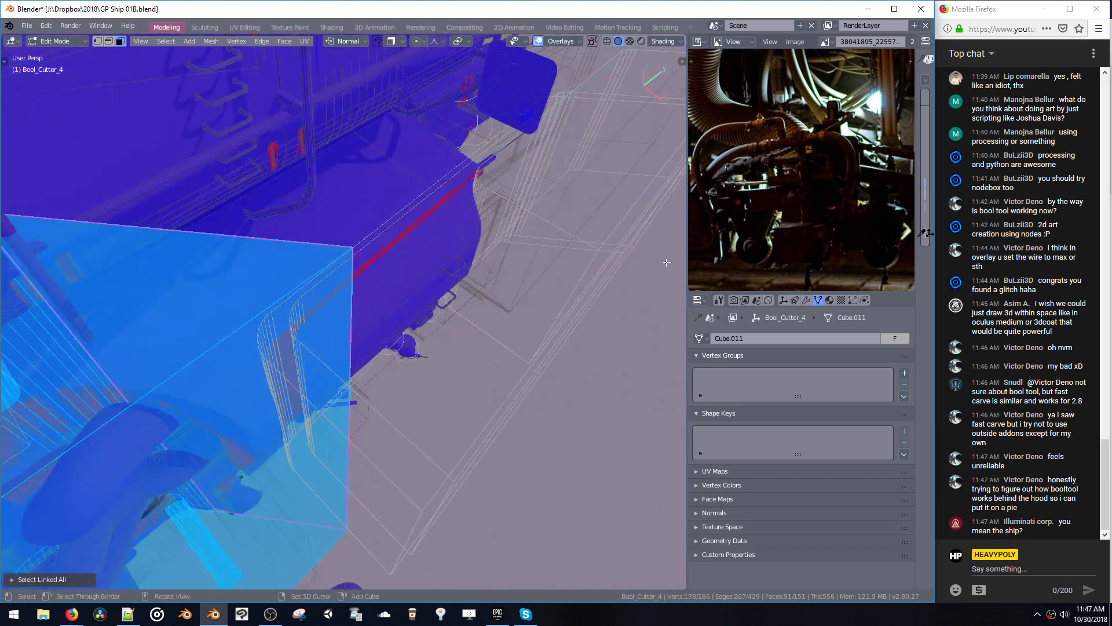
- Try deleting one of the cutter's linked long slabs, and undo the deletion
double_click(369, 536)
key("x")
left_click(369, 534)
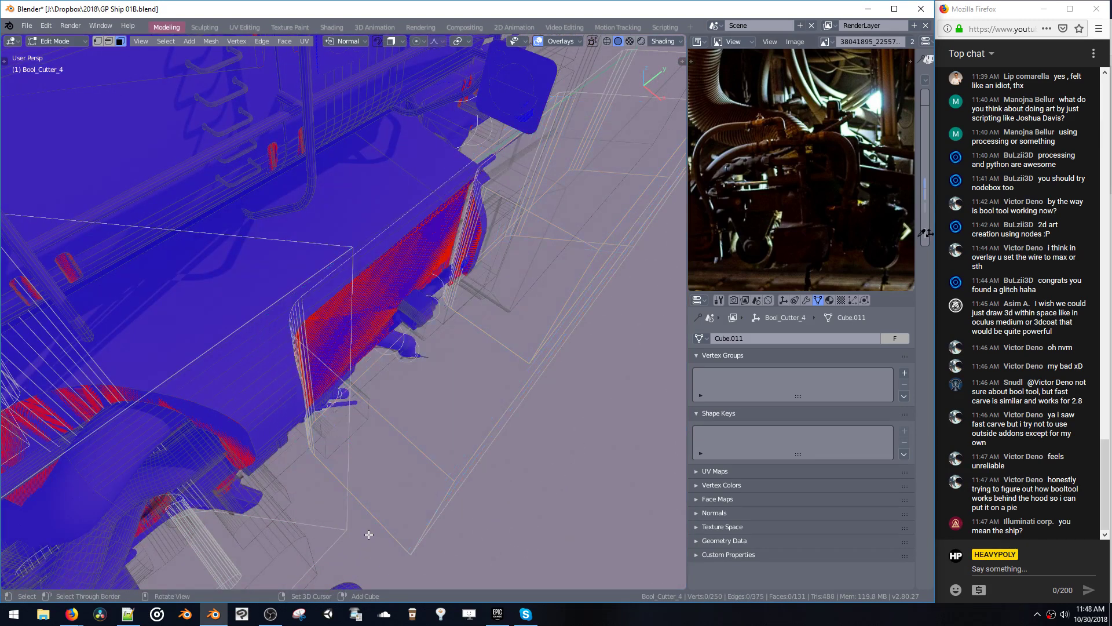
middle_click_drag(405, 484, 374, 448)
key("ctrl+z")
- Return to Object Mode and hide the boolean cutters
key("space")
left_click(256, 457)
key("shift+b")
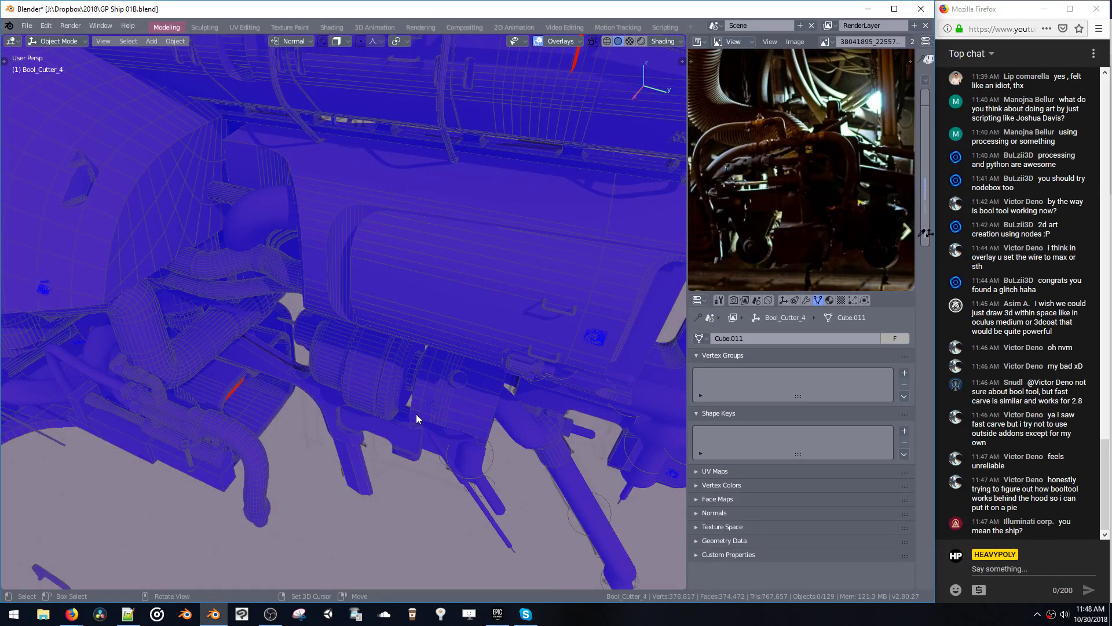
- Try the Outline and Specular Highlights shading options, and turn both back off
middle_click_drag(416, 414, 385, 344)
left_click(660, 42)
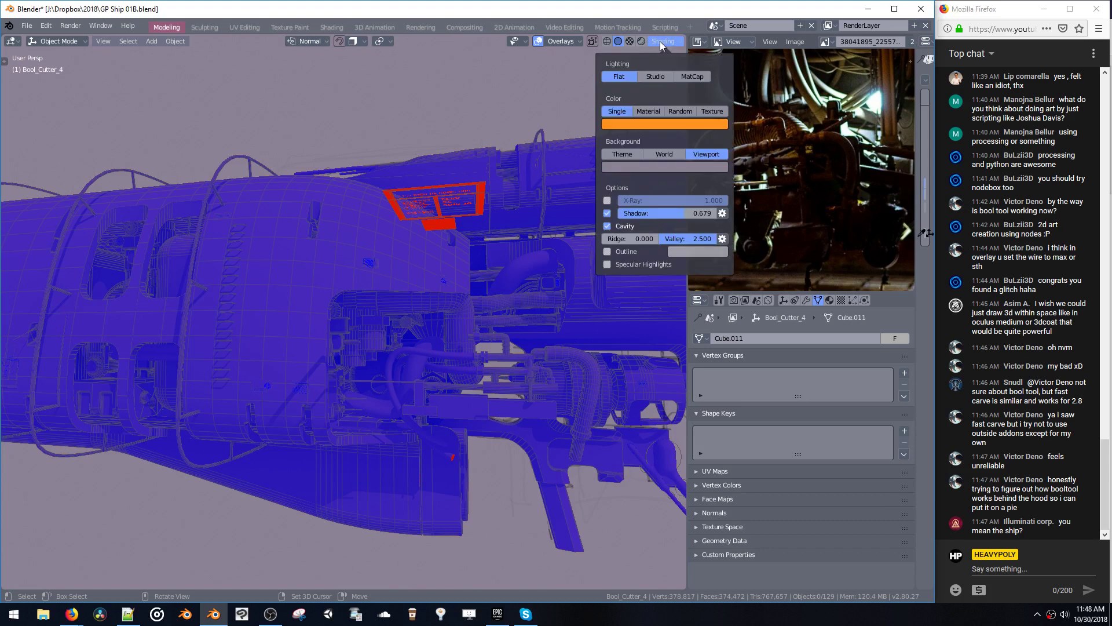
left_click(621, 253)
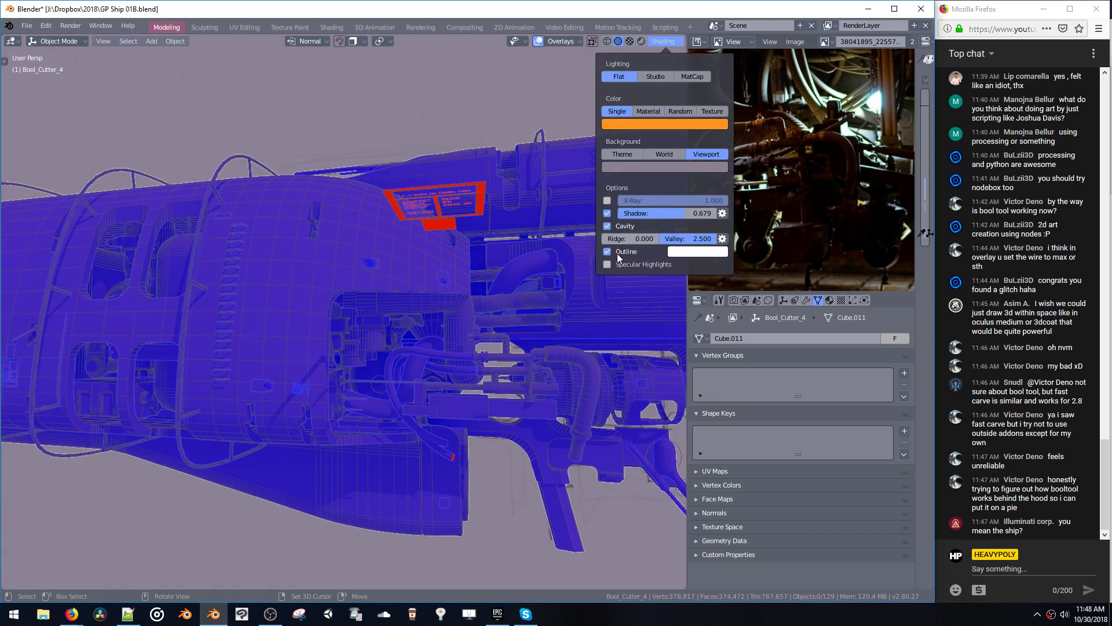
left_click(617, 253)
left_click(609, 264)
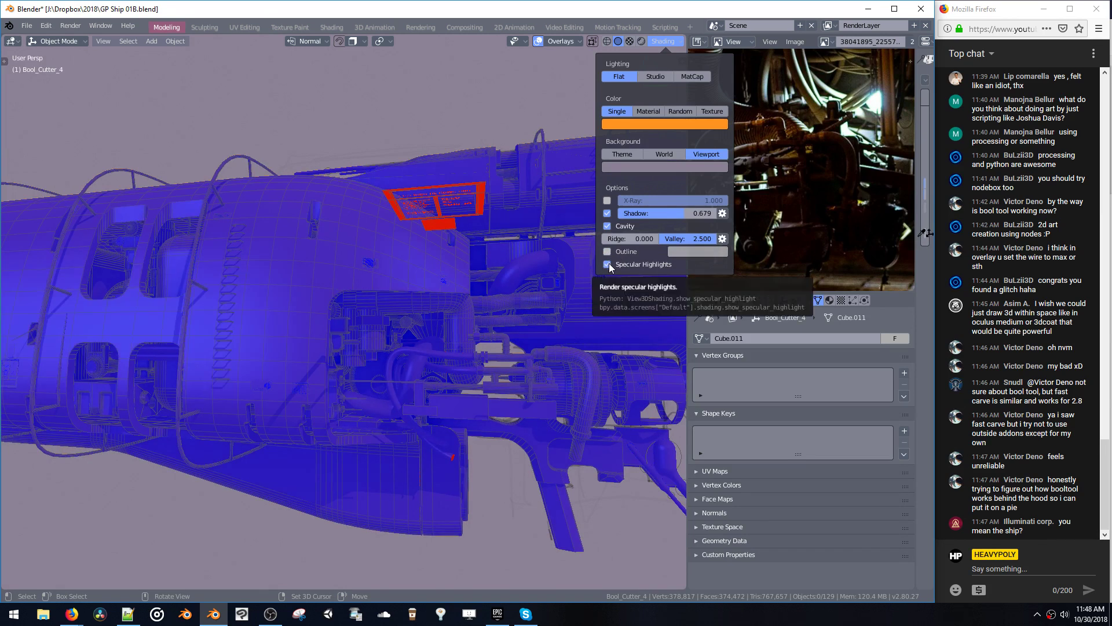
left_click(607, 265)
- Set the viewport shading color to Random and turn off the Face Orientation overlay
left_click(677, 112)
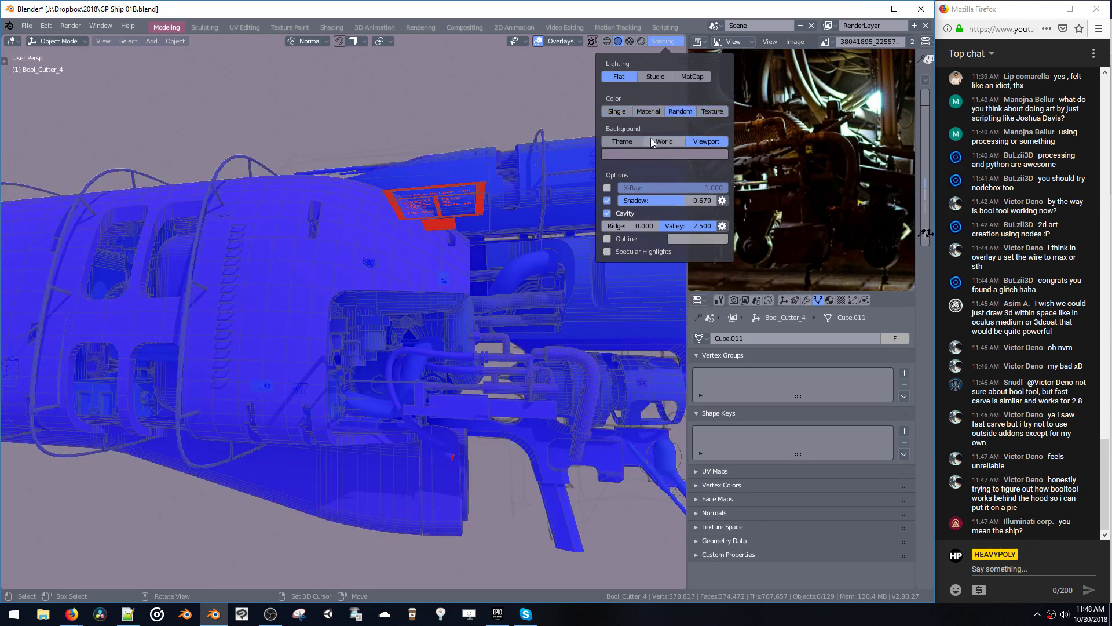
left_click(554, 40)
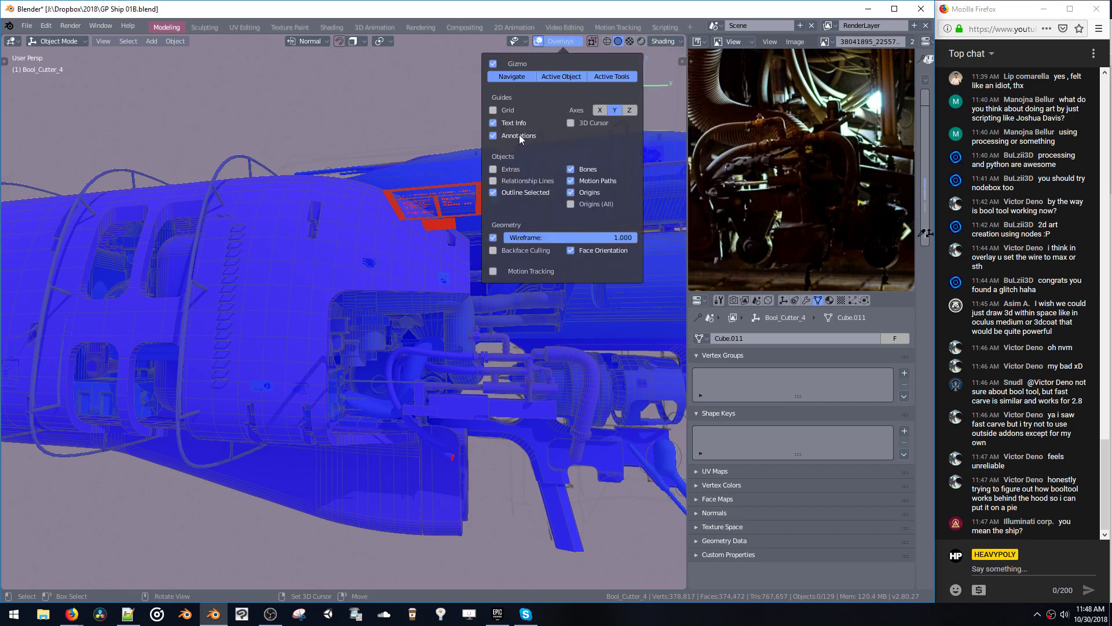
left_click(657, 40)
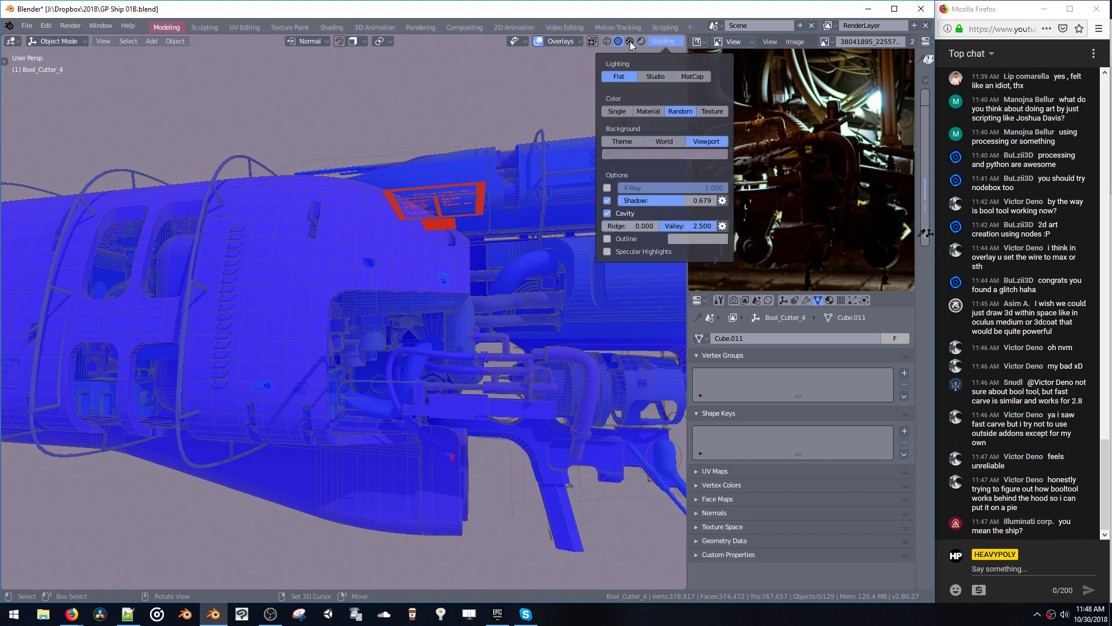
left_click(548, 41)
left_click(670, 43)
left_click(560, 42)
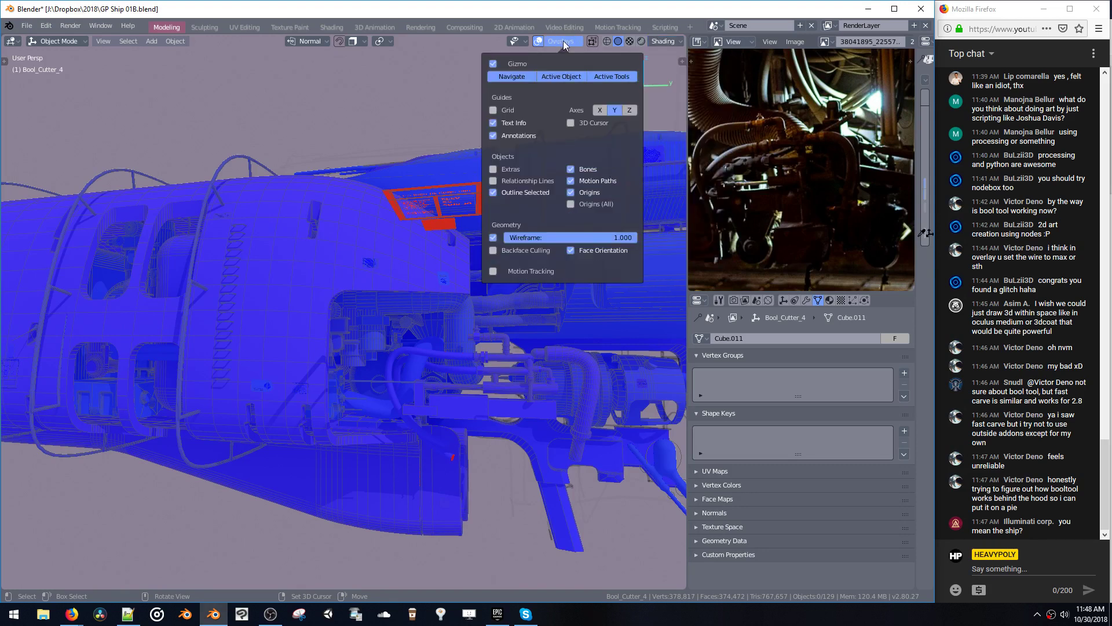
left_click(665, 45)
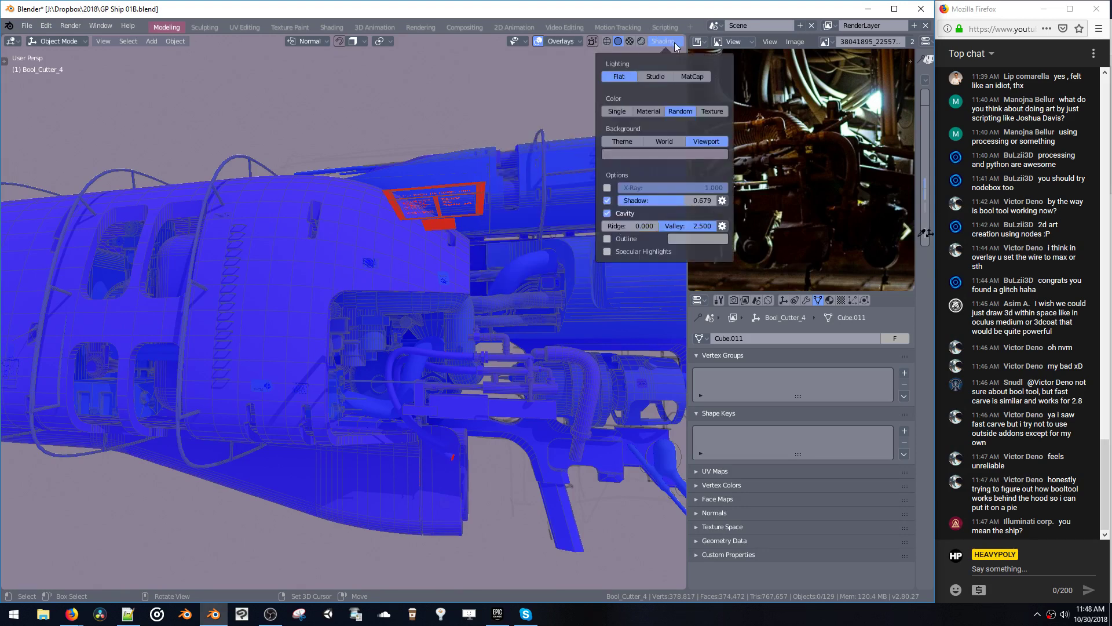
left_click(565, 44)
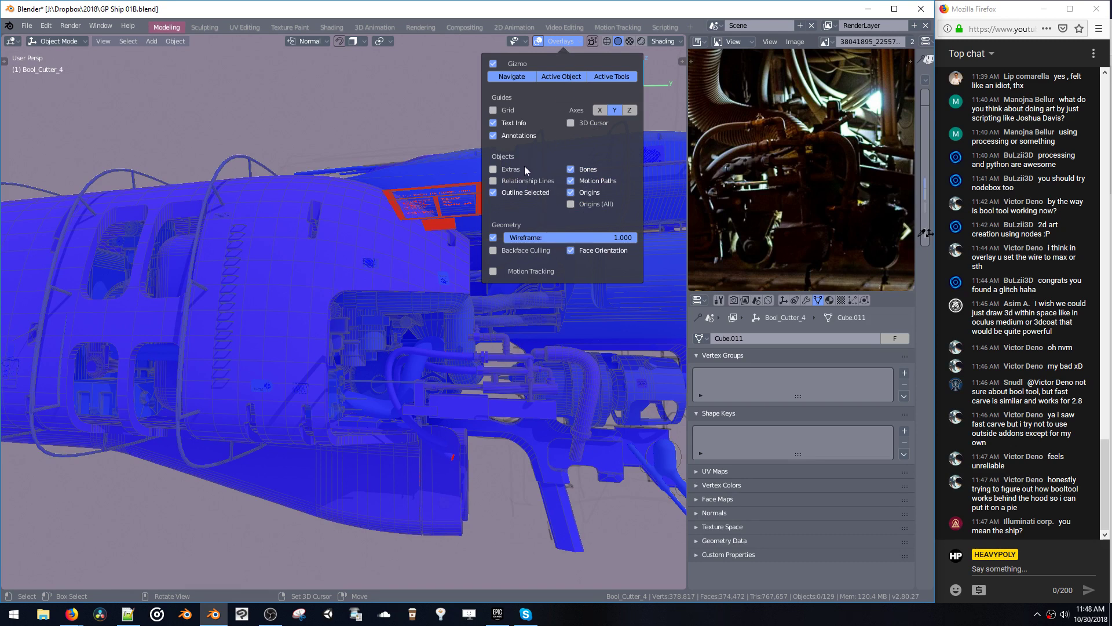
left_click(569, 250)
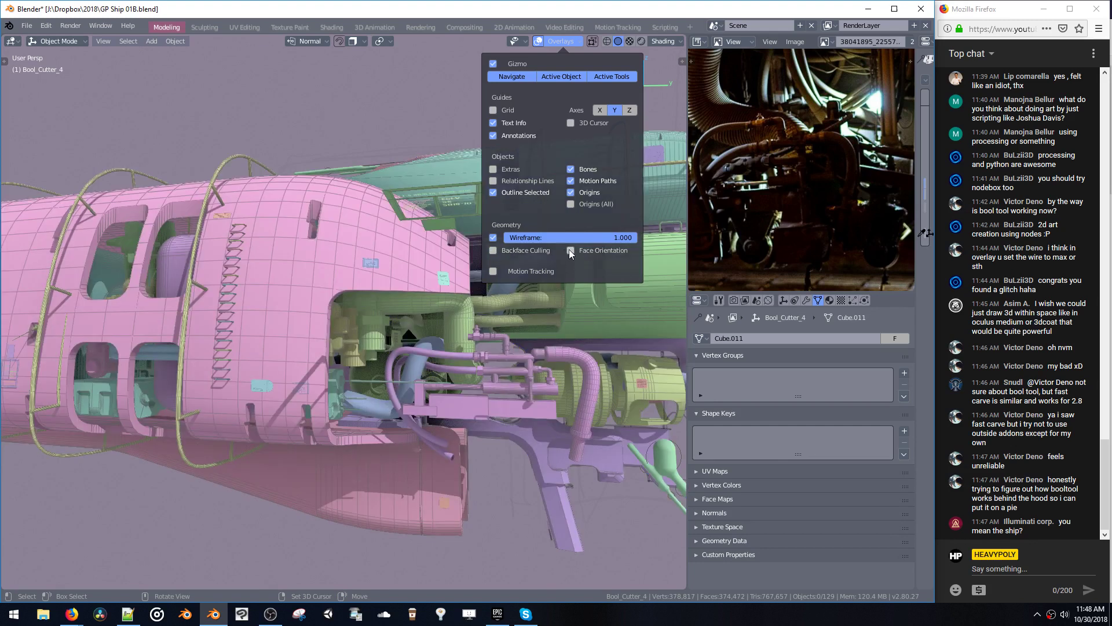
- Try Studio and MatCap lighting, switch back to Flat lighting, and set the viewport background to Theme
left_click(664, 41)
left_click(652, 76)
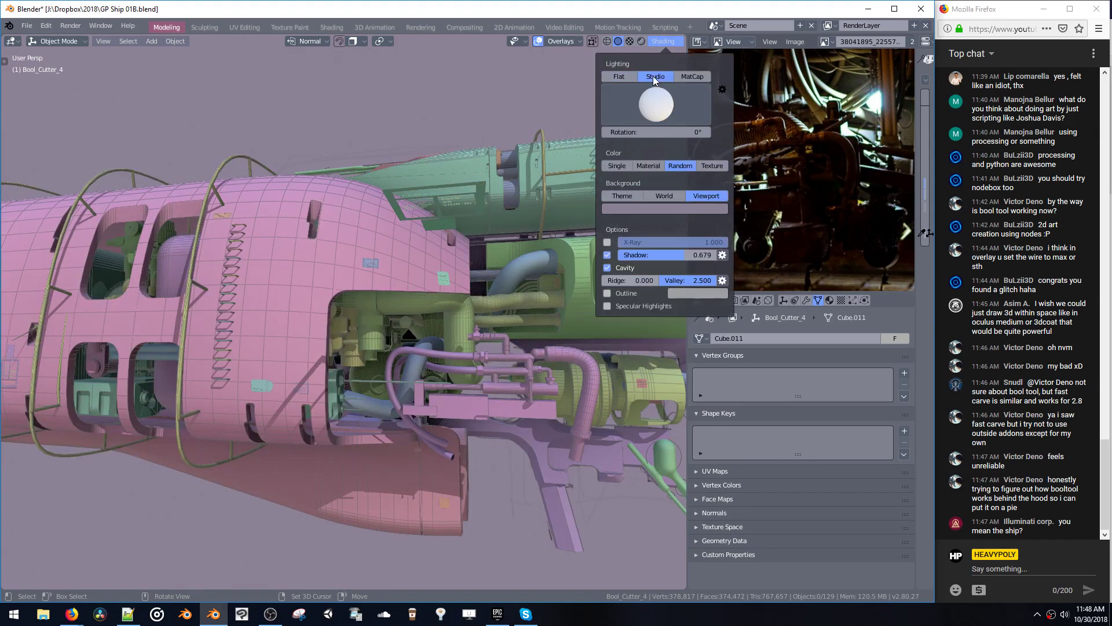
left_click(691, 78)
left_click(622, 77)
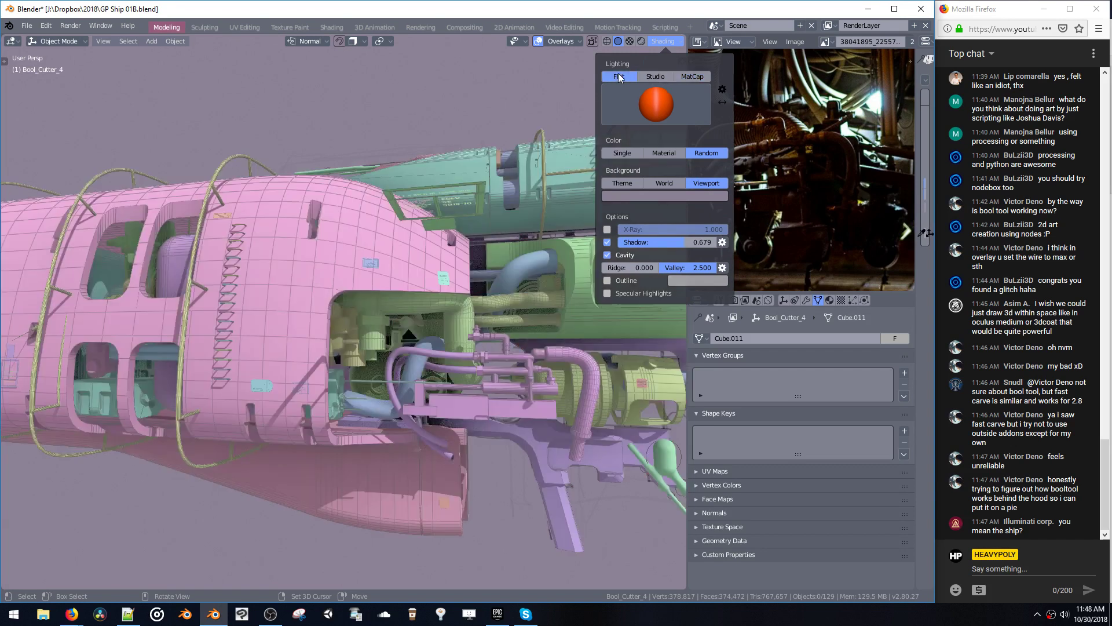
left_click(619, 142)
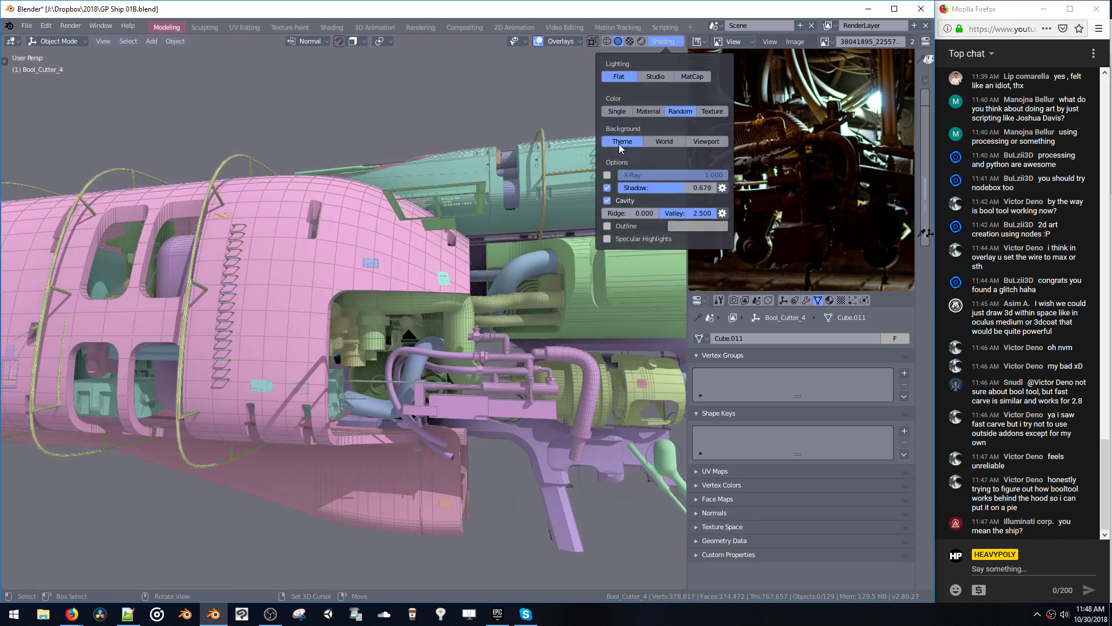
- Set the viewport shading background to Viewport and turn off the Wireframe overlay
left_click(667, 141)
left_click(698, 142)
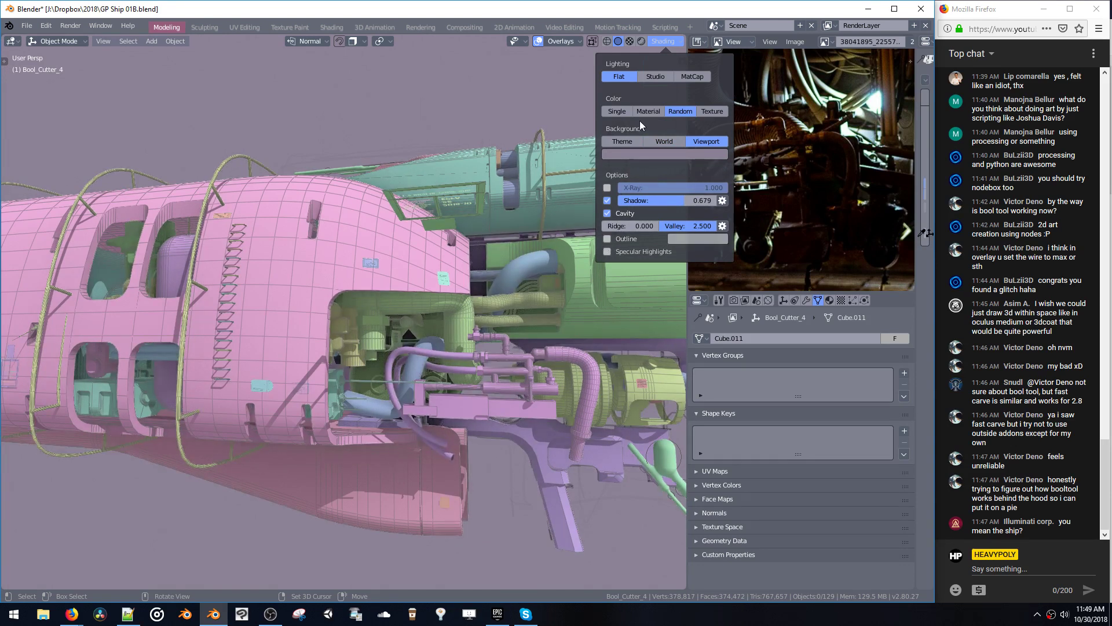
left_click(558, 41)
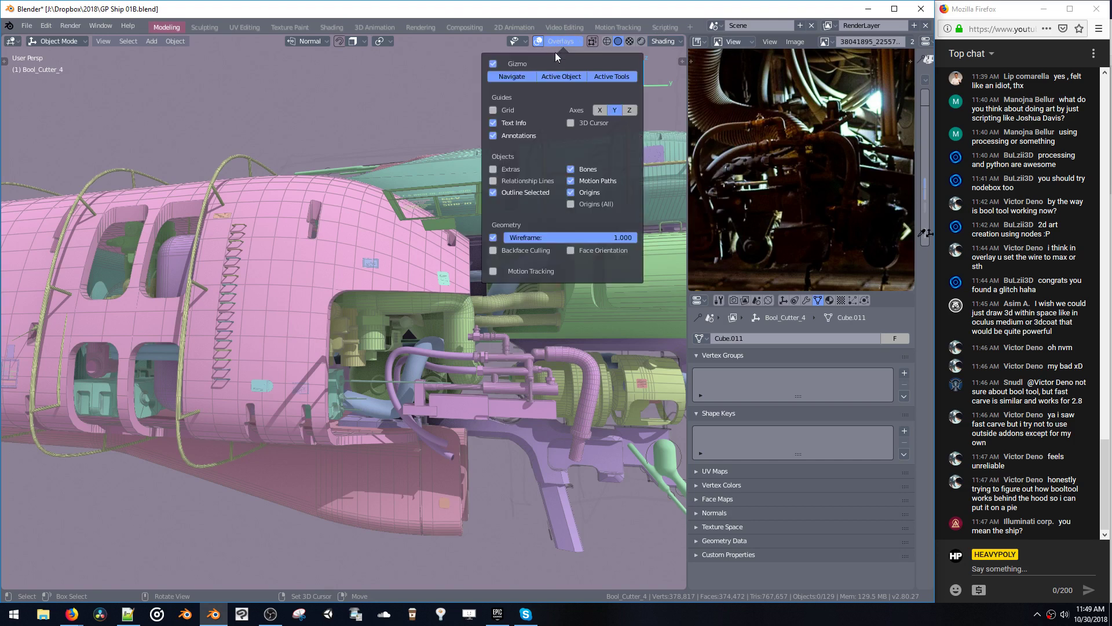
left_click(494, 238)
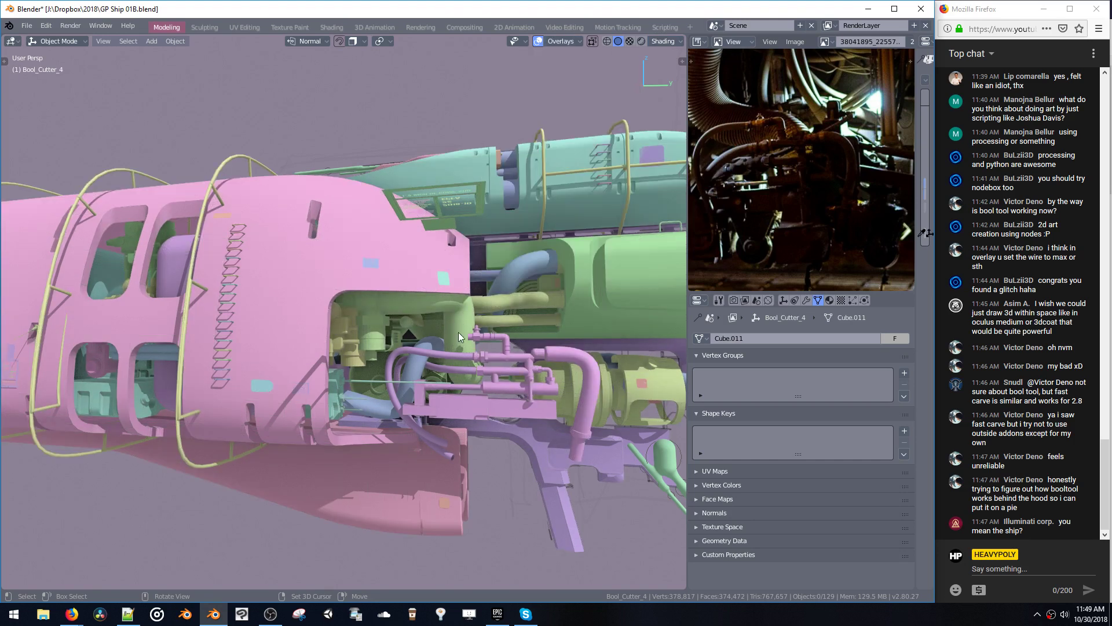
- Select all geometry of the pipe assembly mesh in Edit Mode and give it the existing Glossy material
left_click(450, 406)
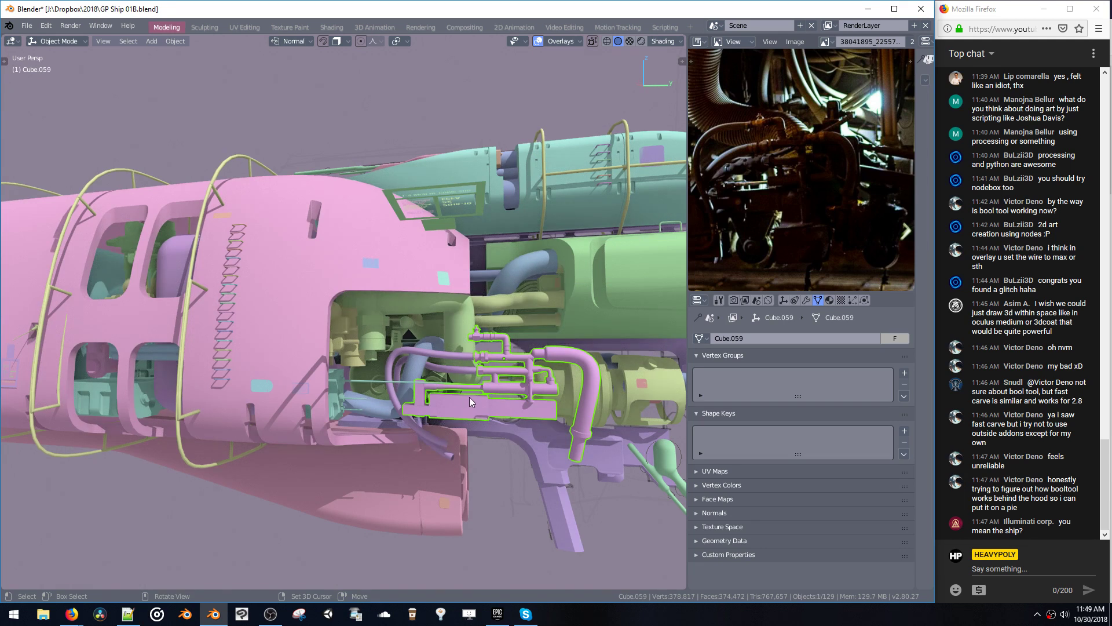
middle_click_drag(481, 402, 326, 290)
scroll(436, 425, "up", 5)
left_click(291, 217, "shift")
left_click(343, 325)
key("Tab")
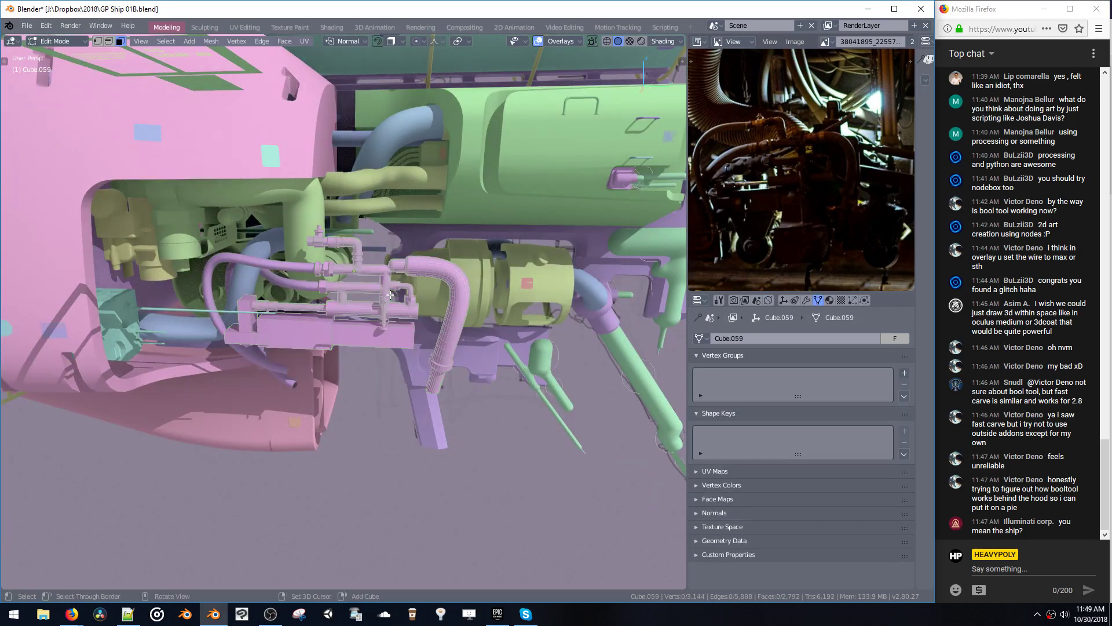
key("a")
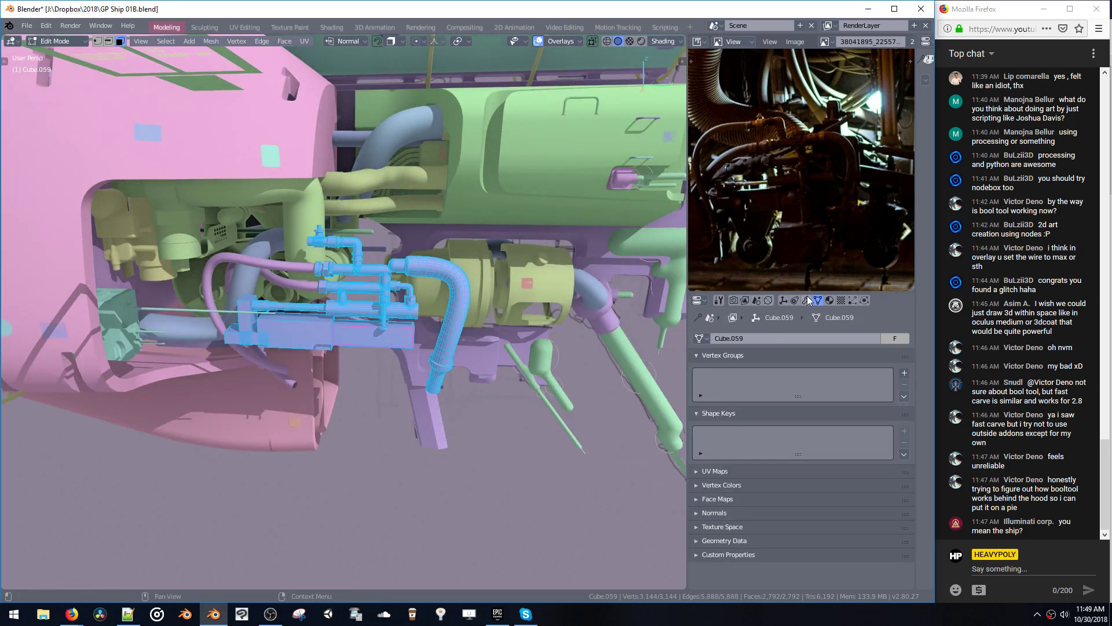
left_click(829, 300)
key("shift+v")
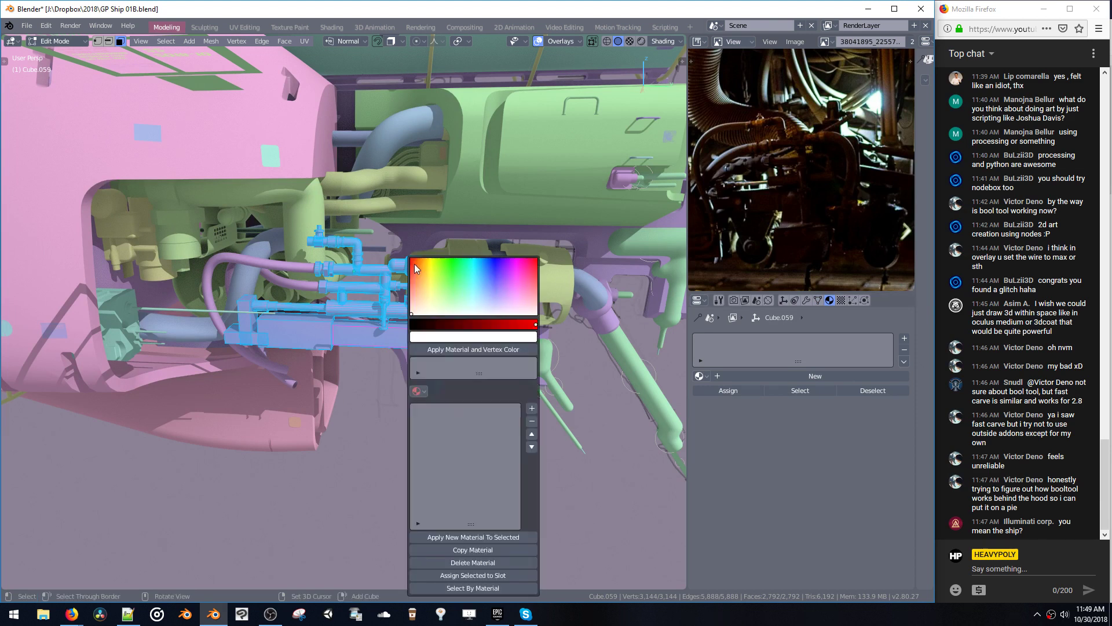
left_click(417, 391)
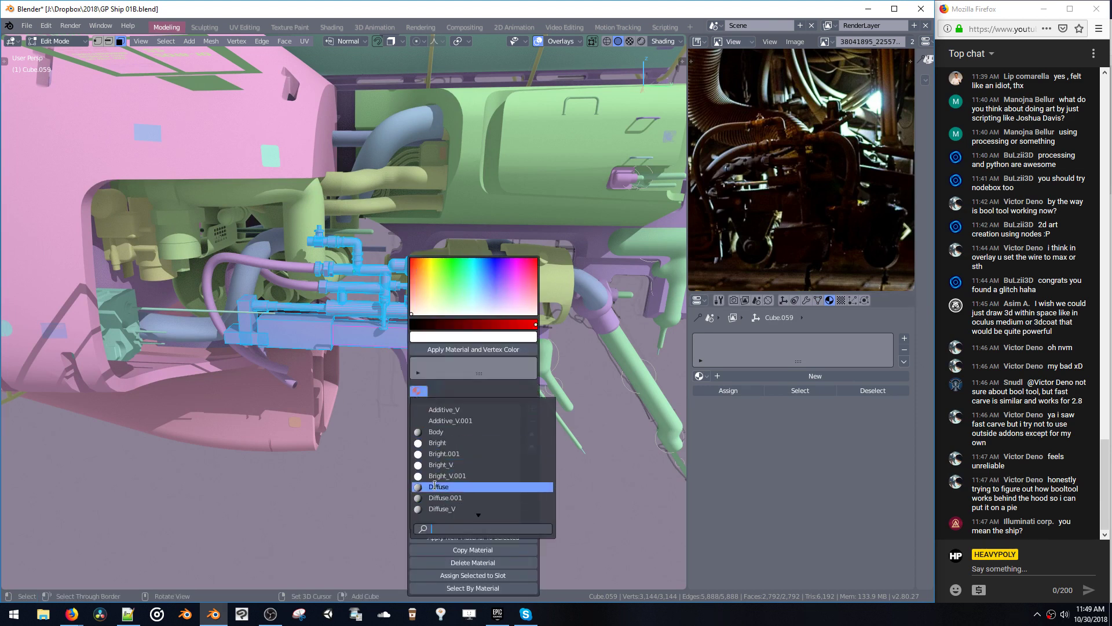
type("glo")
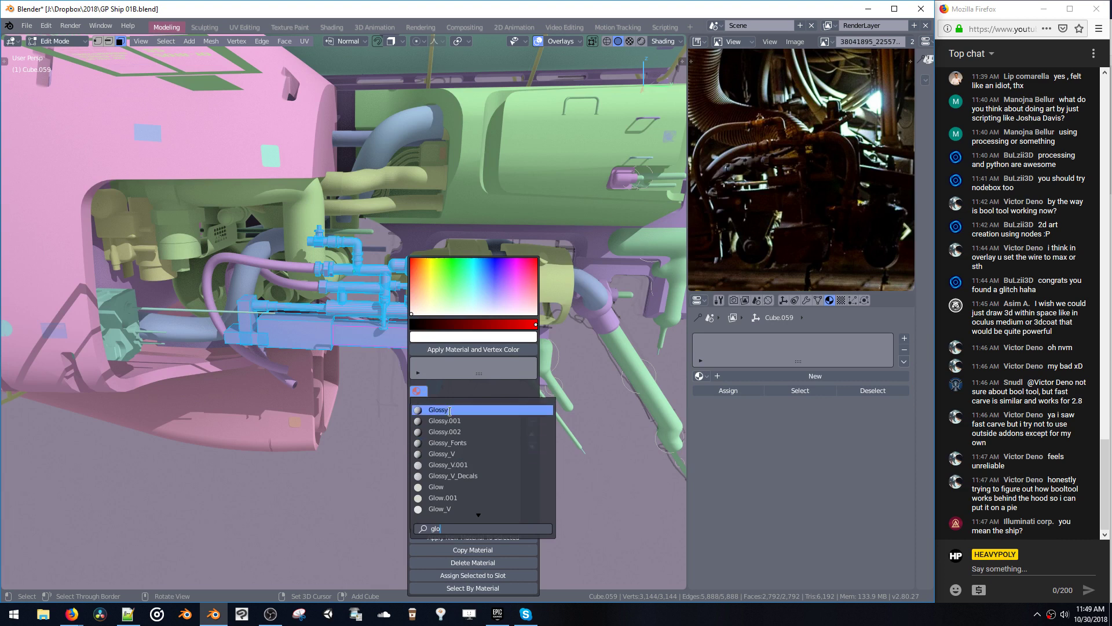
left_click(447, 408)
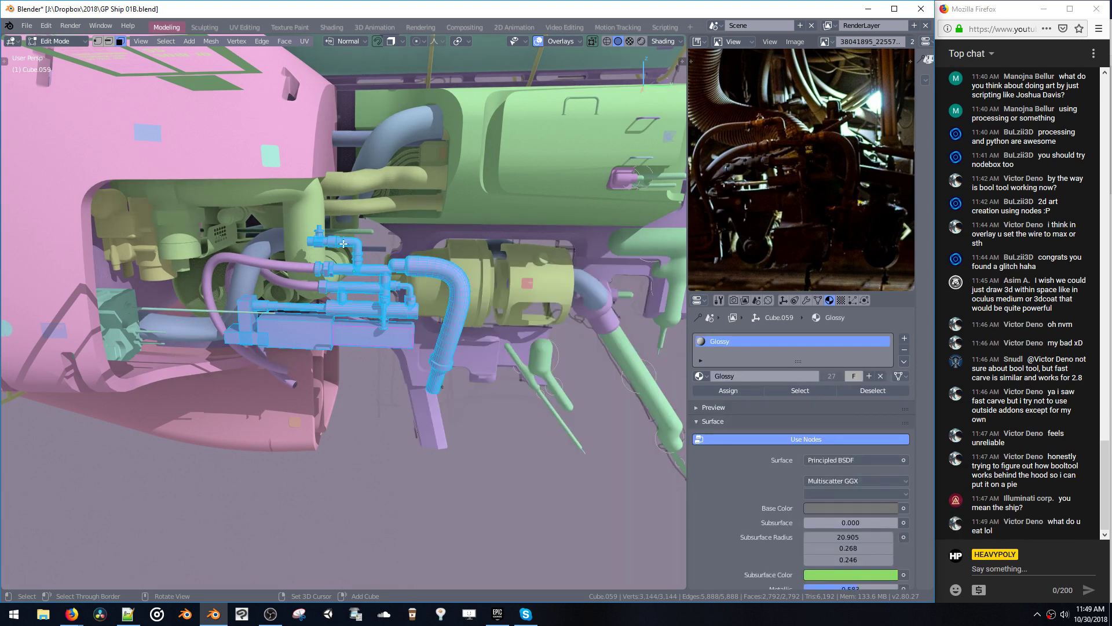
- Switch the viewport to LookDev material shading and return to Object Mode
middle_click_drag(372, 253, 384, 226)
key("z")
left_click(409, 137)
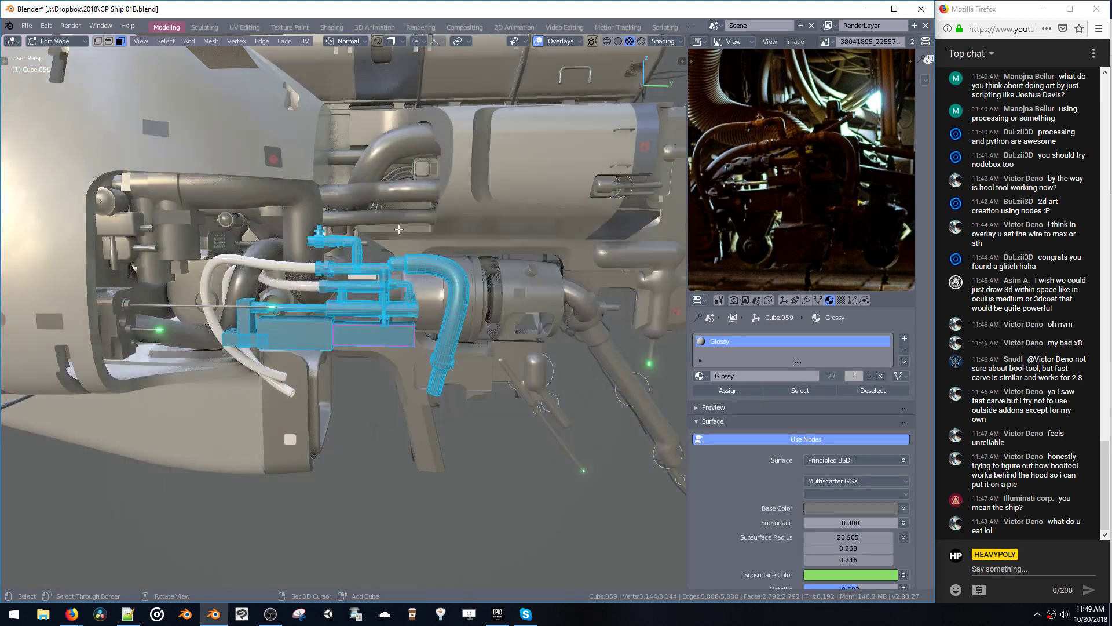
key("Tab")
middle_click_drag(372, 287, 429, 284)
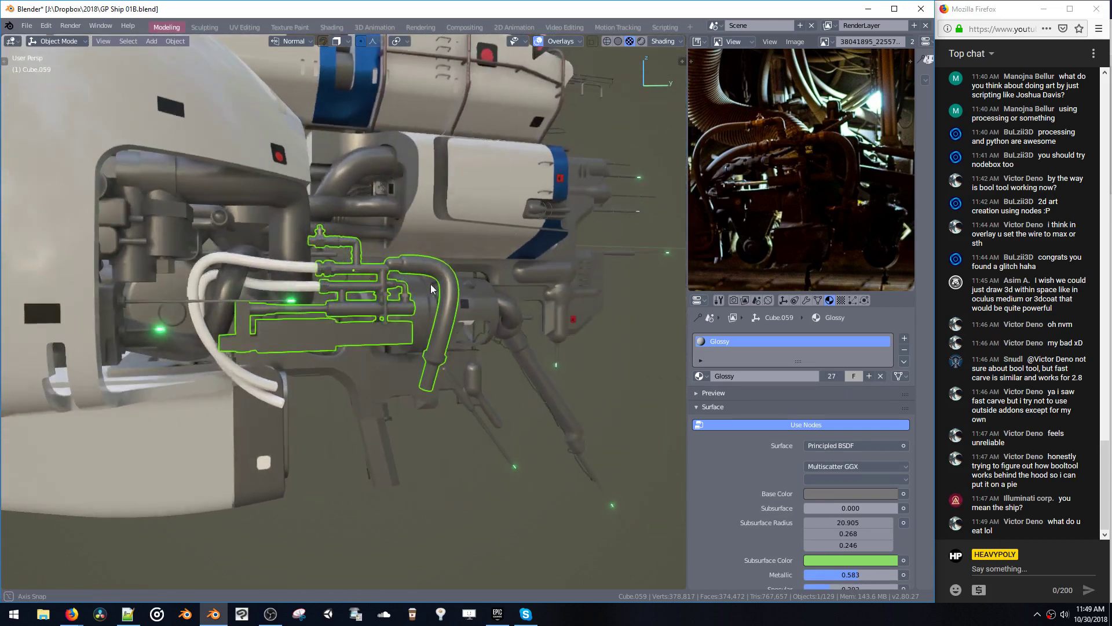
- Select the white curved hoses beside the pipe assembly and save the file
left_click(315, 271)
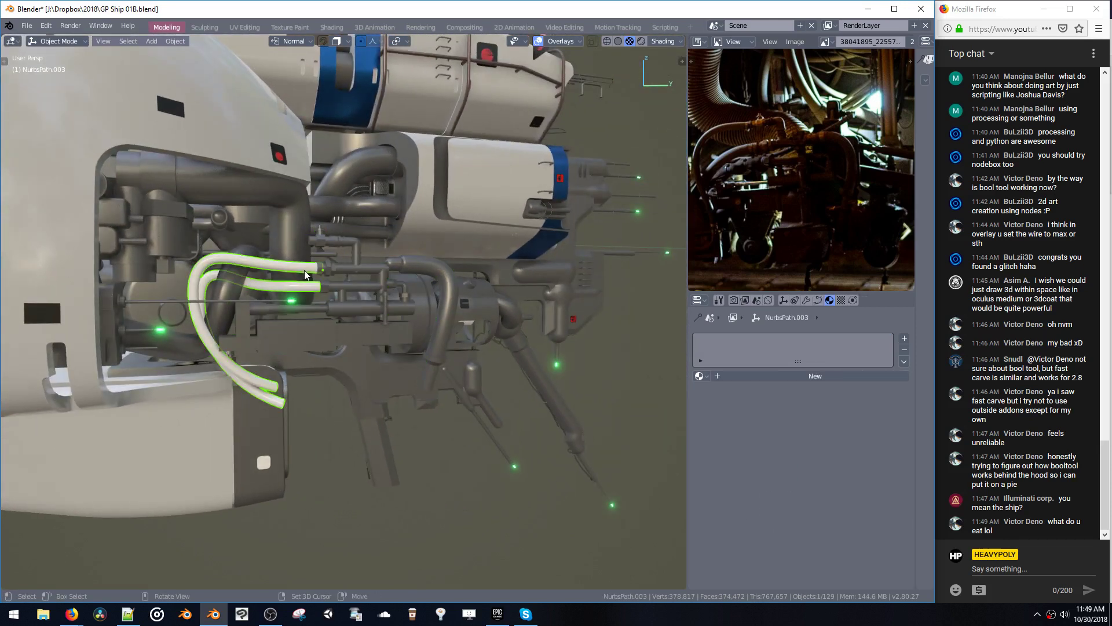
key("ctrl+s")
left_click(414, 273)
key("ctrl+l")
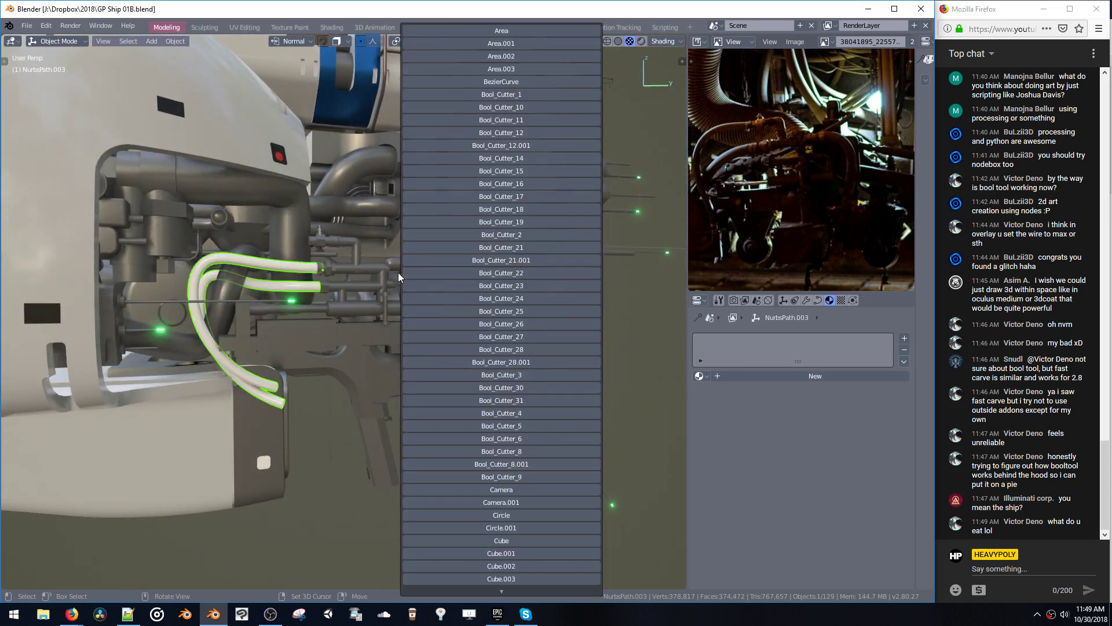
key("Escape")
key("Tab")
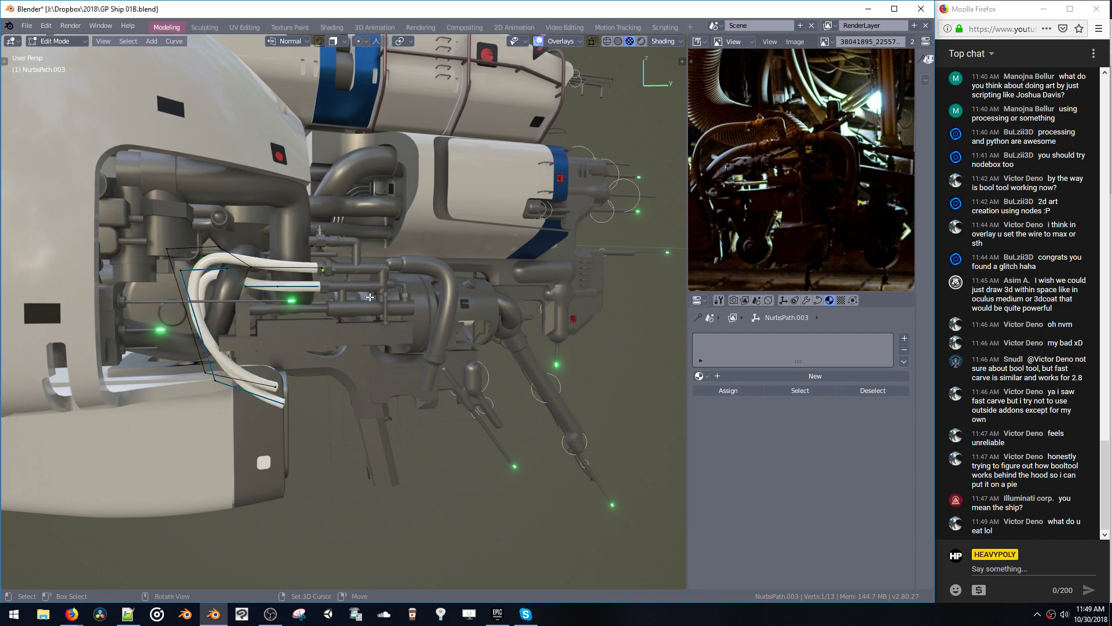
key("space")
left_click(364, 334)
- Assign the existing Rubber material to the selected curved hoses
key("shift+v")
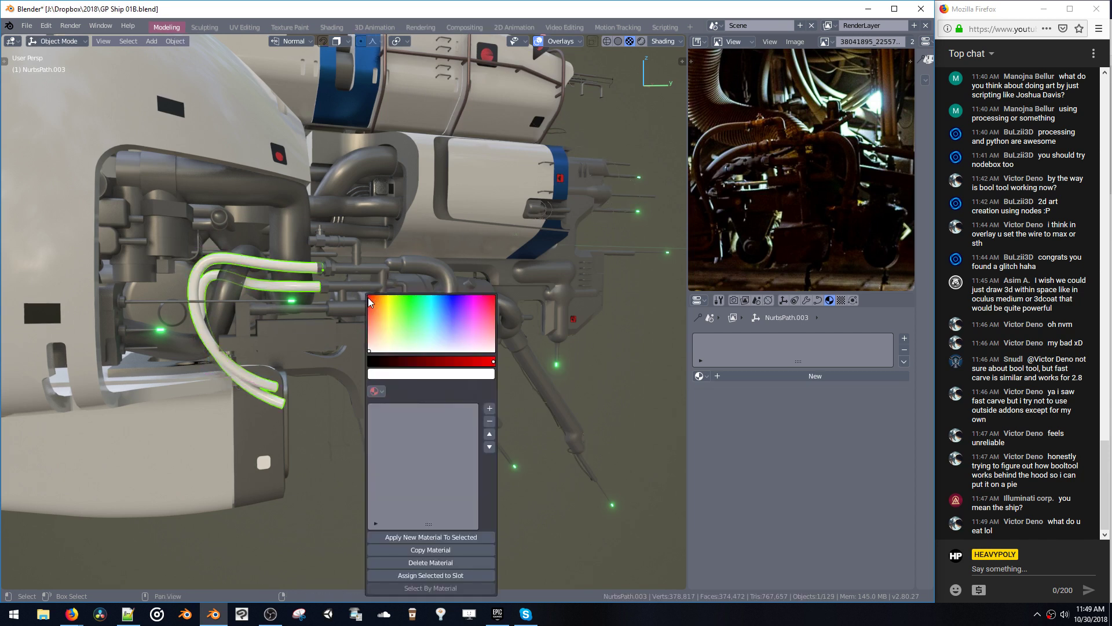
left_click(376, 392)
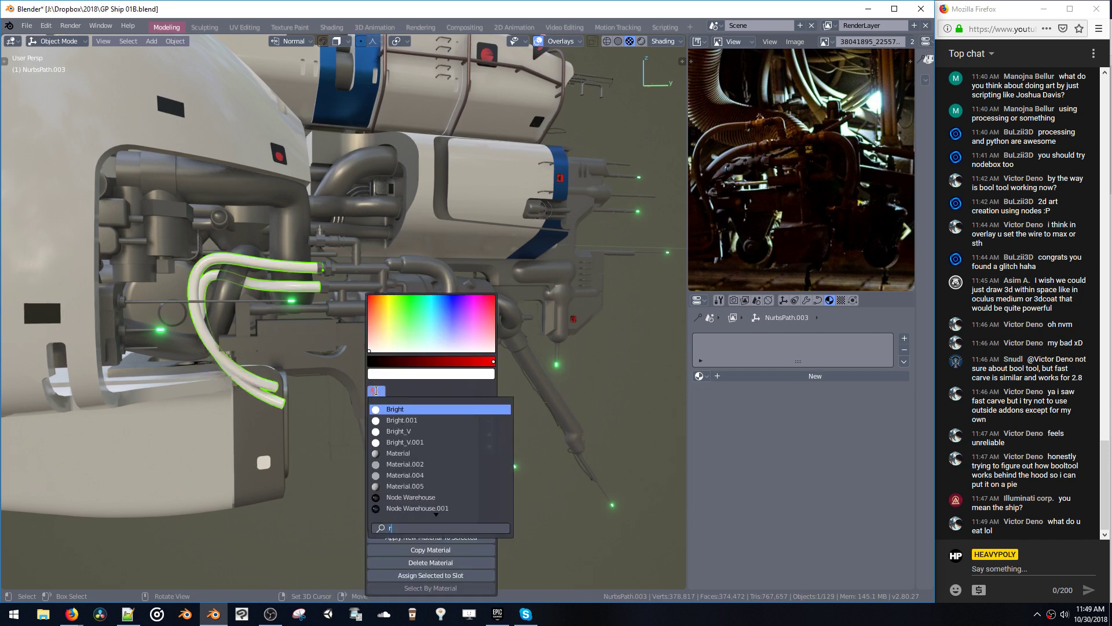
type("rubb")
left_click(390, 409)
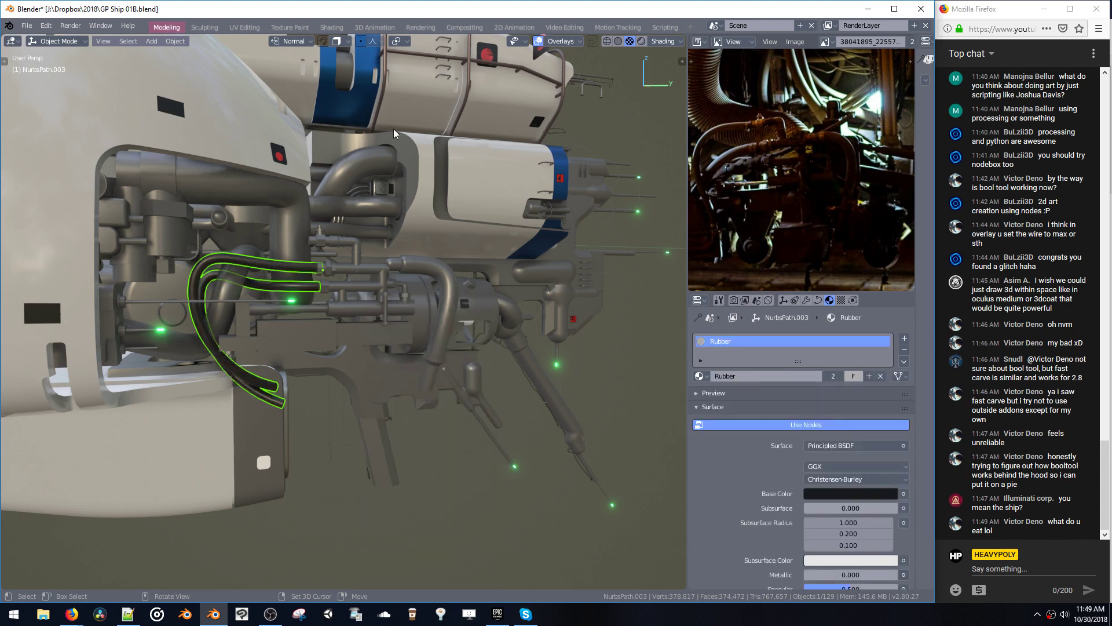
- Add the pipe assembly to the hose selection and shift both along the Y axis toward the ship's rear
middle_click_drag(414, 216, 413, 254)
left_click(364, 273, "shift")
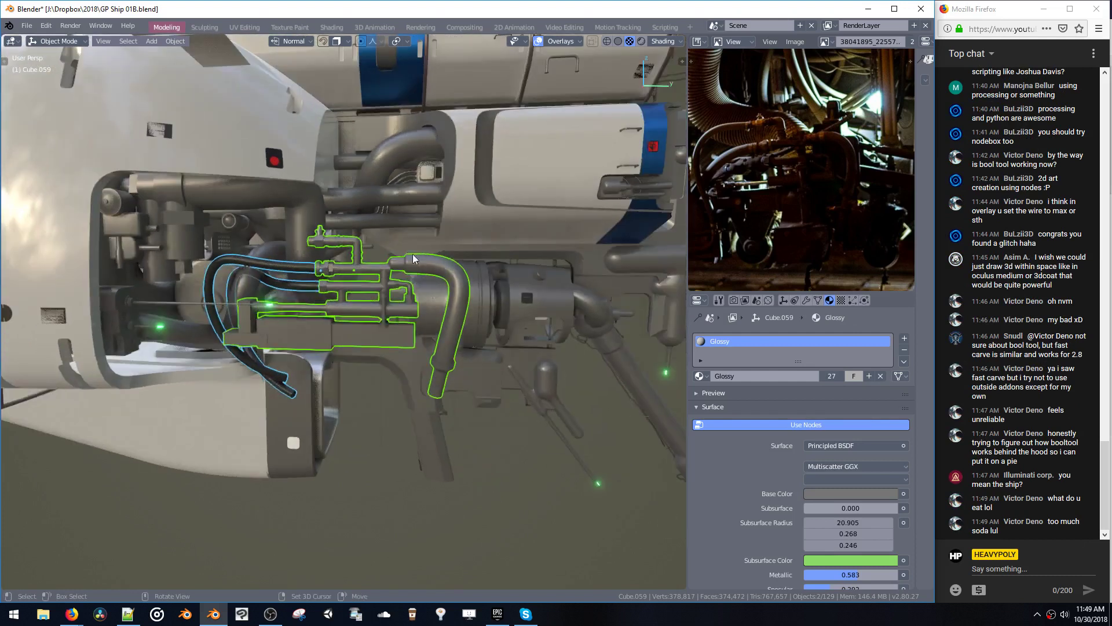
key("g")
key("y")
left_click(427, 249)
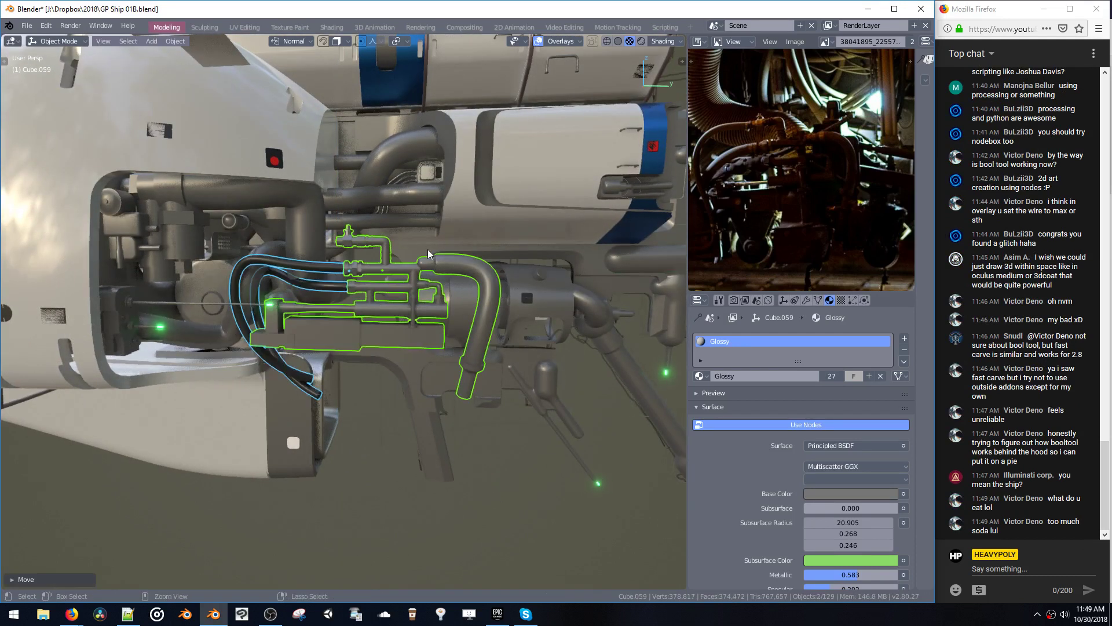
- Move the pipe assembly and hoses about 1.55 m along the X axis, out from the ship's side
scroll(440, 272, "down", 5)
middle_click_drag(447, 288, 313, 295)
key("g")
key("x")
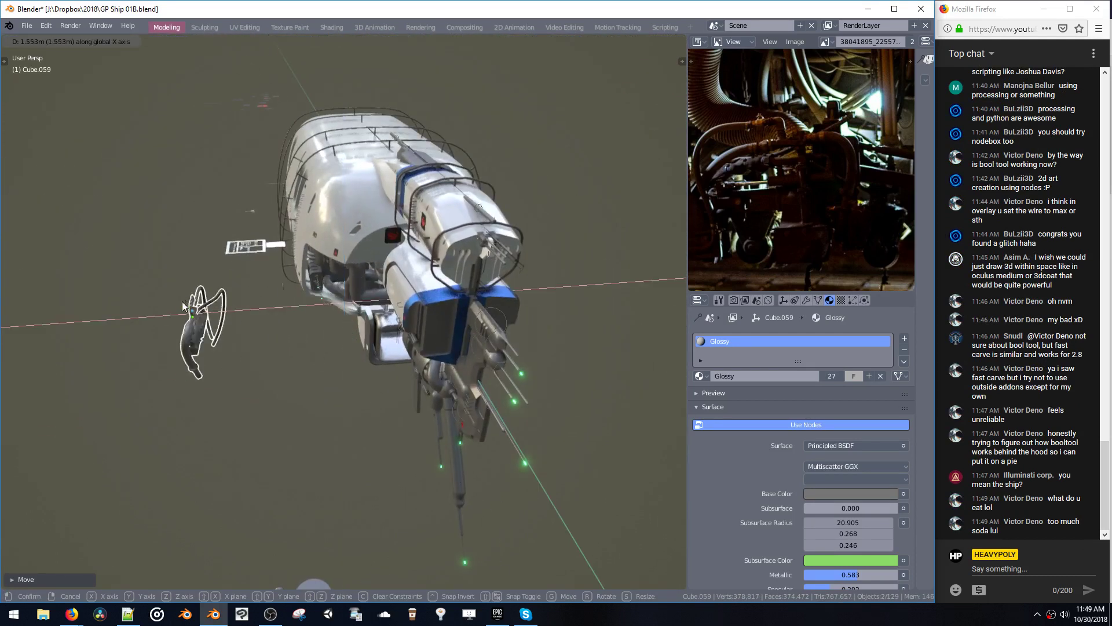
left_click(189, 313)
- Move the pipe assembly and hoses along the Y axis past the ship's rear, near the spare cylinder part
middle_click_drag(188, 312, 314, 266)
key("g")
key("y")
left_click(542, 372)
middle_click_drag(541, 372, 273, 265)
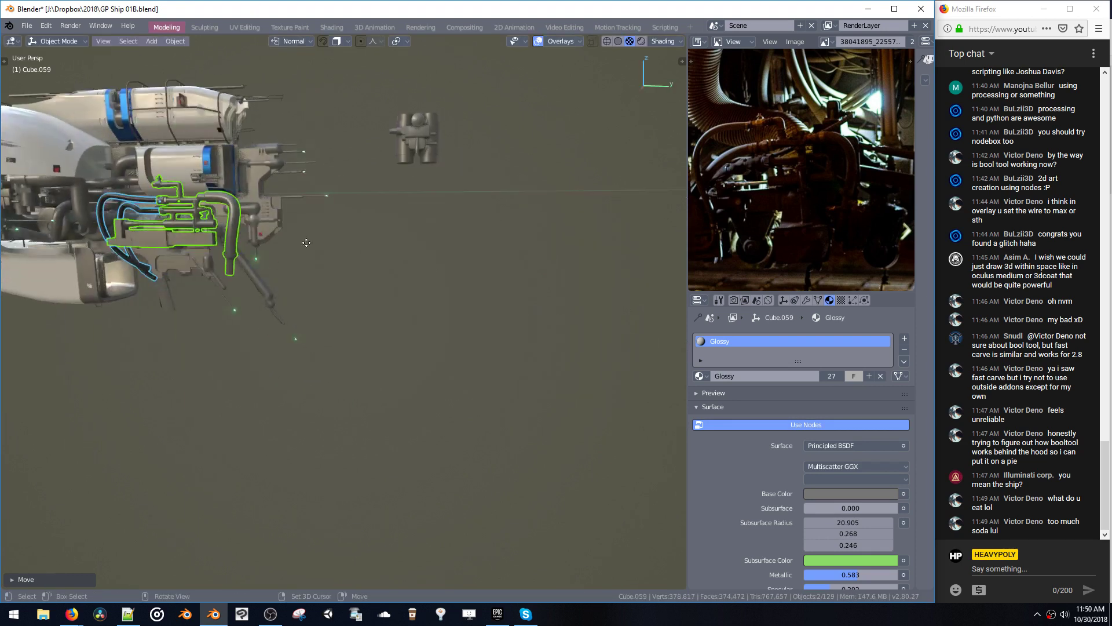
key("g")
key("y")
left_click(559, 257)
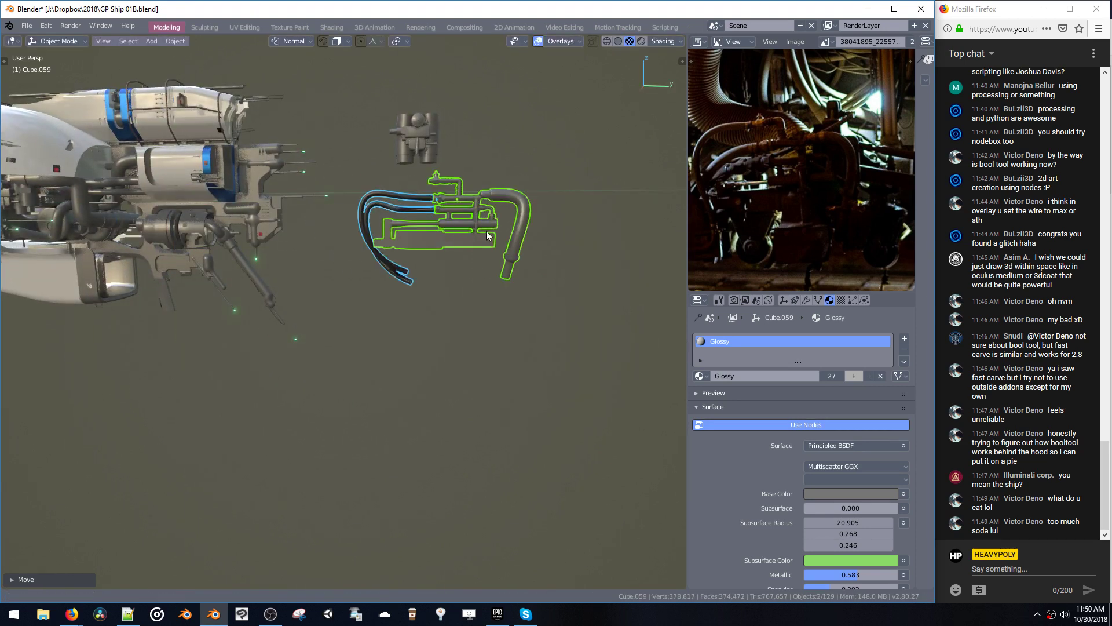
- Move the pipe assembly and hoses about 0.94 m back along the X axis toward the spare cylinder part
key("g")
key("x")
middle_click_drag(485, 230, 550, 258)
left_click(488, 226)
key("g")
key("x")
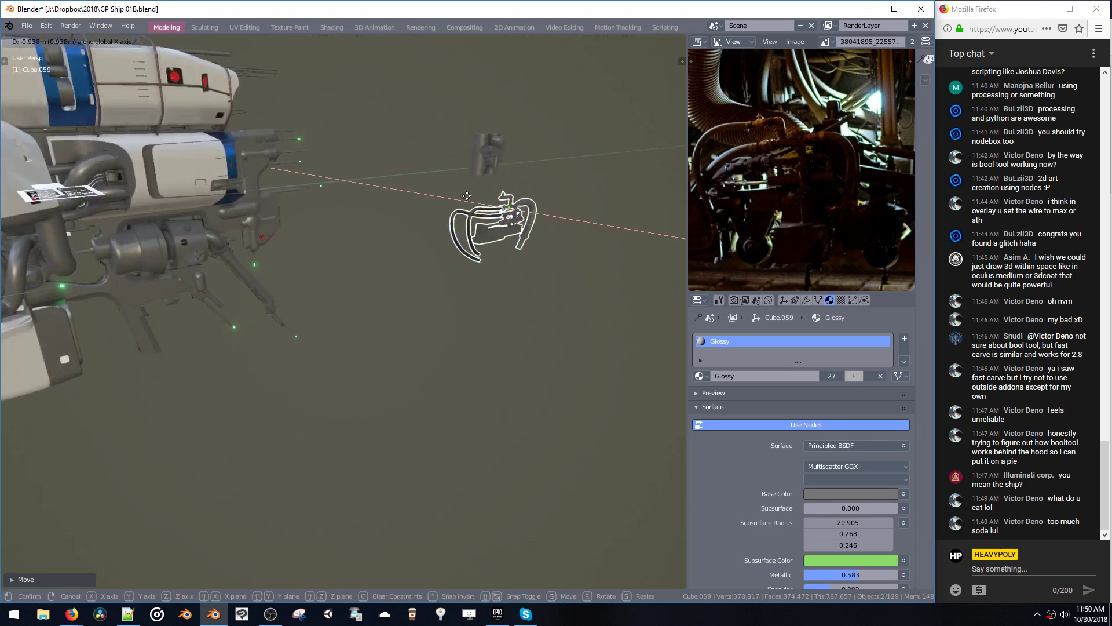
left_click(462, 223)
- Adjust the pipe assembly and hoses along the Z and Y axes to park them behind the ship
middle_click_drag(462, 223, 517, 194)
key("g")
key("z")
left_click(407, 162)
key("g")
key("y")
left_click(402, 176)
- Make a linked duplicate of the pipe assembly and hoses and move it to the ship's open side bay
key("alt+d")
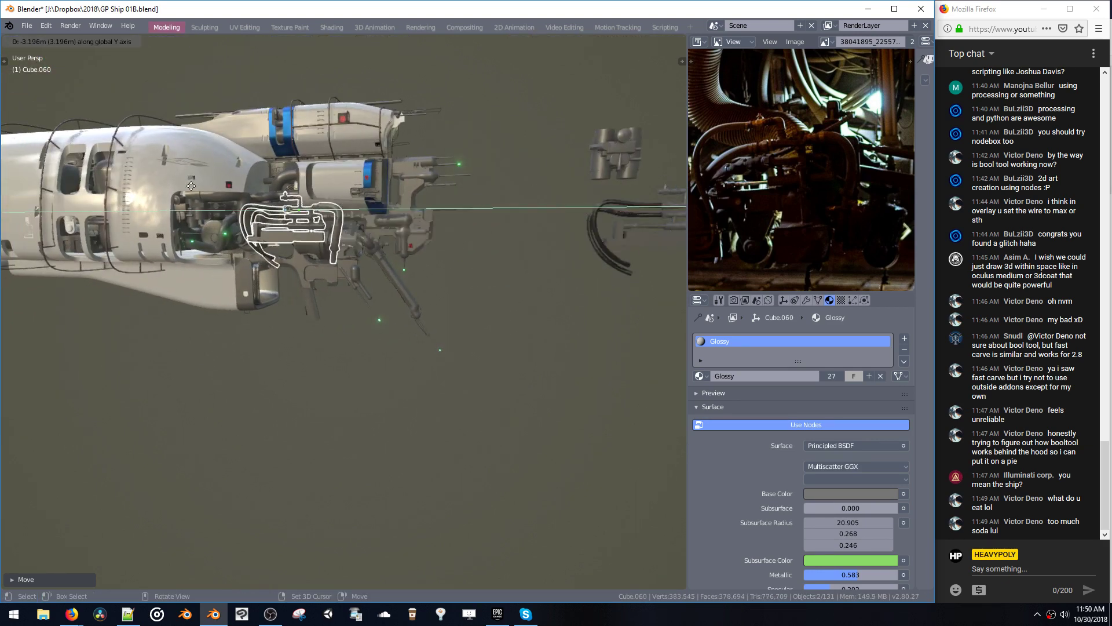
left_click(123, 184)
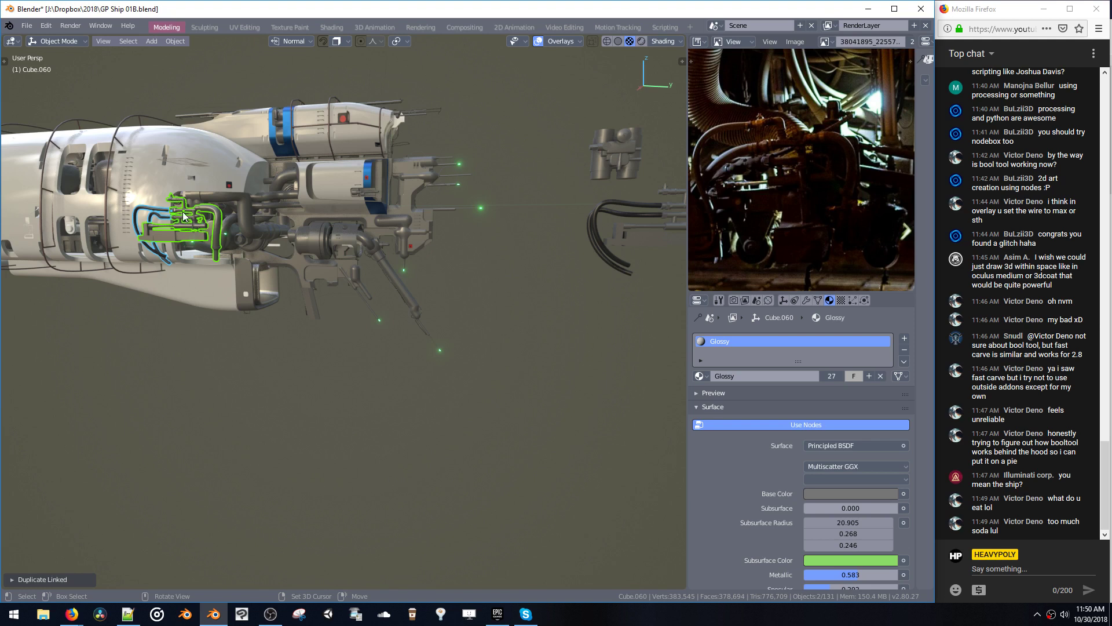
middle_click_drag(174, 204, 435, 413)
key("g")
key("x")
left_click(303, 258)
key("g")
left_click(311, 329)
- Scale the duplicate to about 0.41 and place it low inside the ship's open side bay
scroll(325, 281, "up", 4)
key("s")
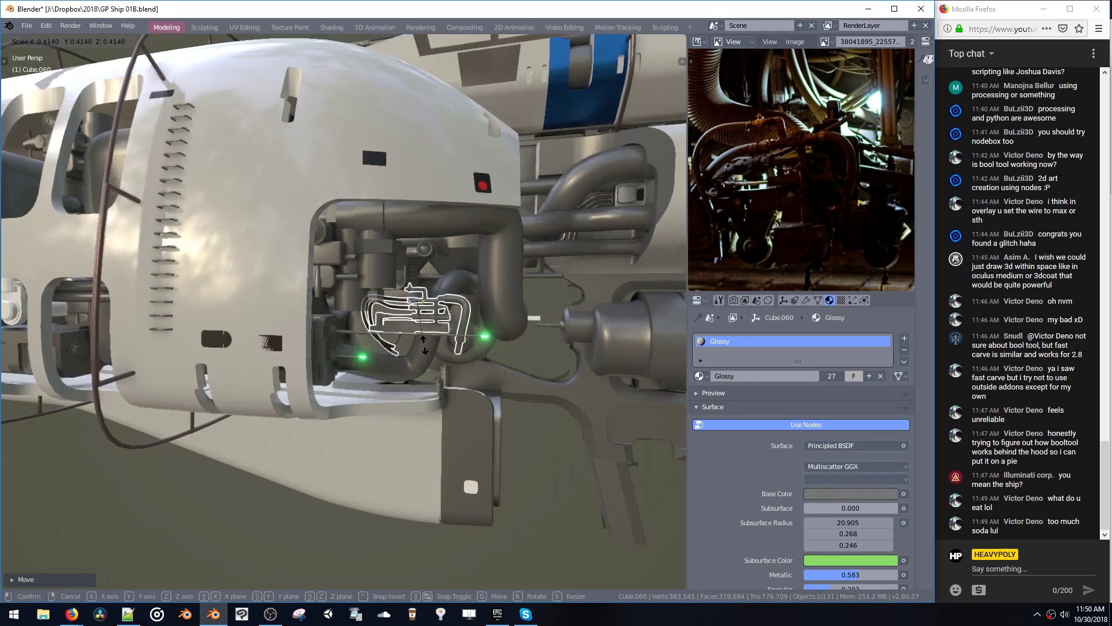
left_click(425, 353)
key("g")
left_click(377, 390)
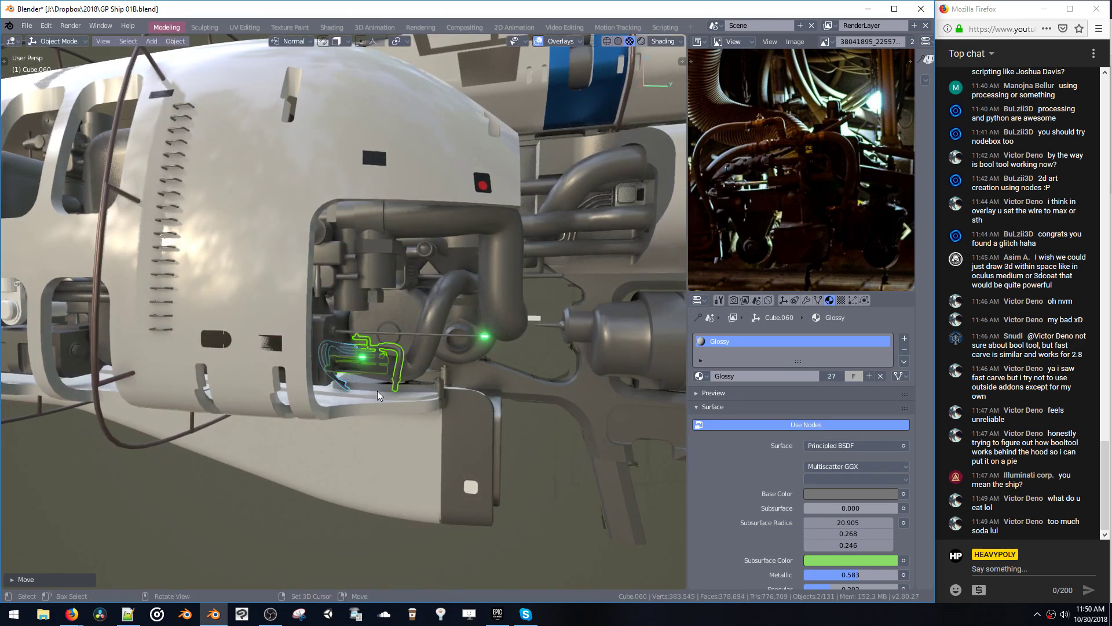
key("g")
left_click(356, 365)
- Shift the duplicate along the X and Y axes toward the middle of the bay
key("g")
middle_click_drag(356, 364, 374, 385)
key("x")
left_click(354, 350)
key("g")
key("y")
left_click(394, 342)
- Scale the duplicate again to fit the bay and fine-tune its position between the existing pipes
key("s")
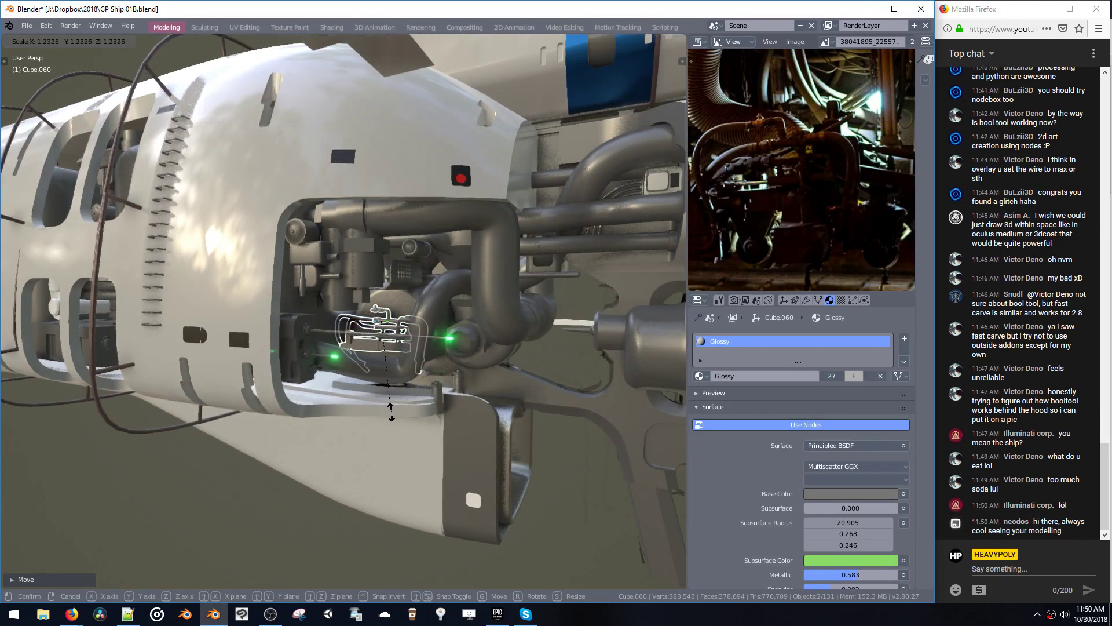
left_click(385, 407)
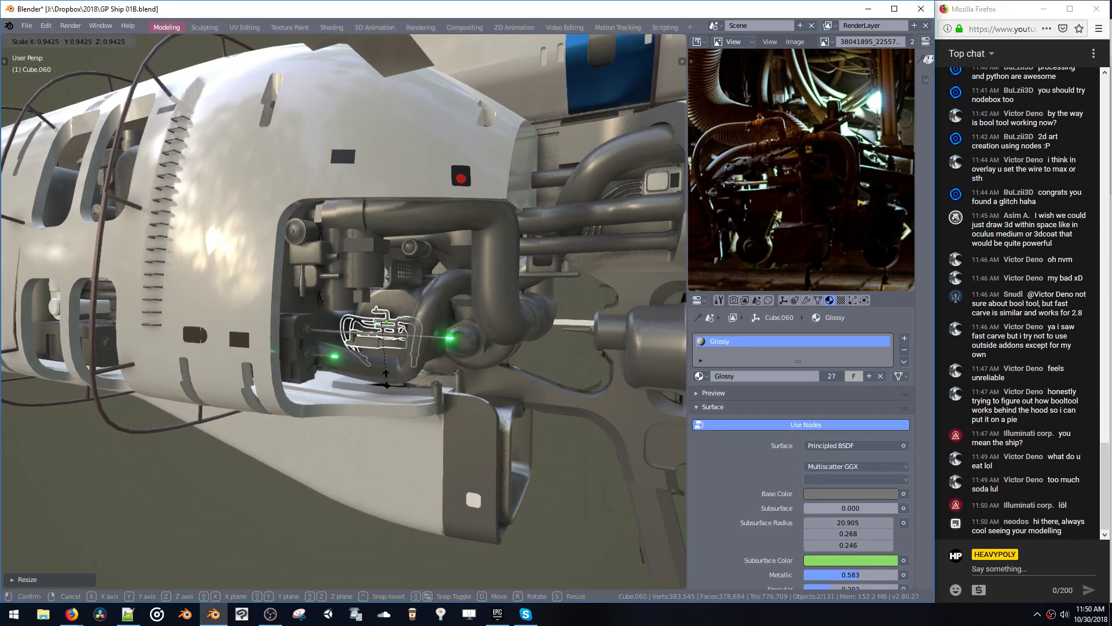
mouse_move(386, 388)
middle_mouse_down()
mouse_move(377, 367)
mouse_move(330, 350)
mouse_move(384, 387)
middle_mouse_up()
key("g")
left_click(385, 393)
mouse_move(369, 373)
middle_mouse_down()
mouse_move(364, 388)
mouse_move(356, 298)
mouse_move(336, 329)
mouse_move(326, 325)
mouse_move(356, 335)
mouse_move(358, 354)
middle_mouse_up()
- Extrude the end face of the duplicate's large bent pipe in Edit Mode and widen it into a thick collar
key("Tab")
left_click(436, 313)
middle_click_drag(435, 313, 291, 321)
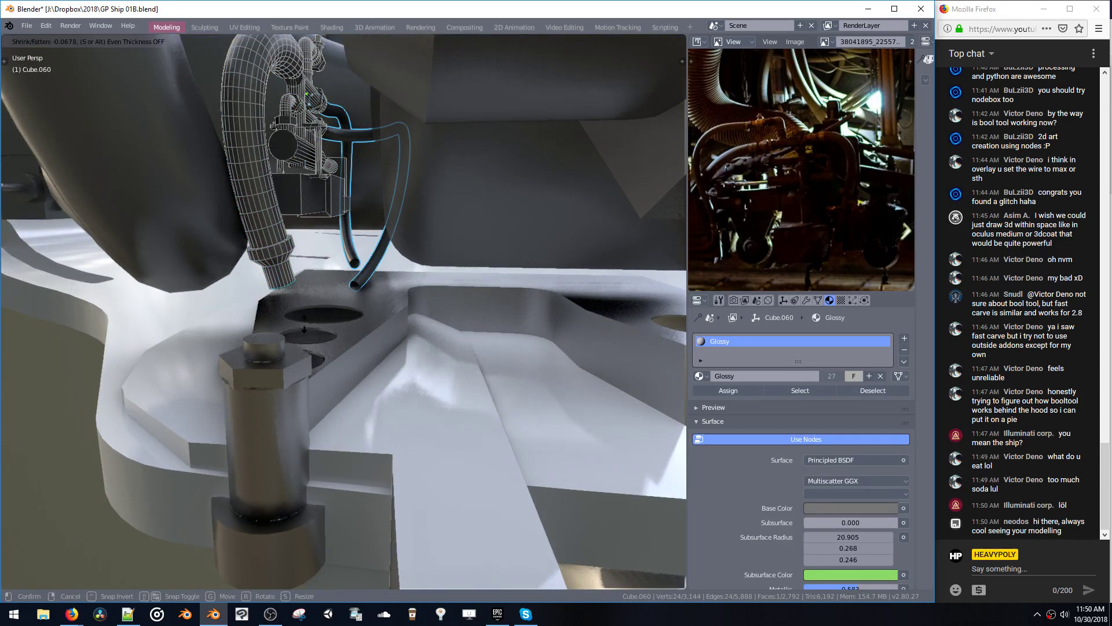
left_click(302, 307)
key("e")
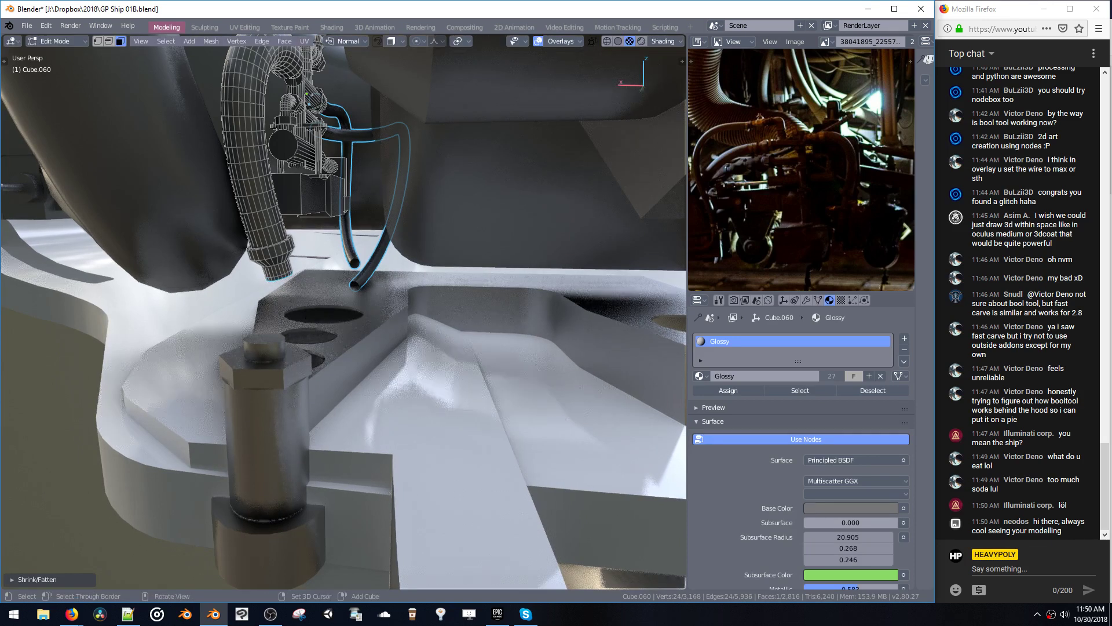
key("s")
left_click(325, 335)
key("e")
left_click(332, 357)
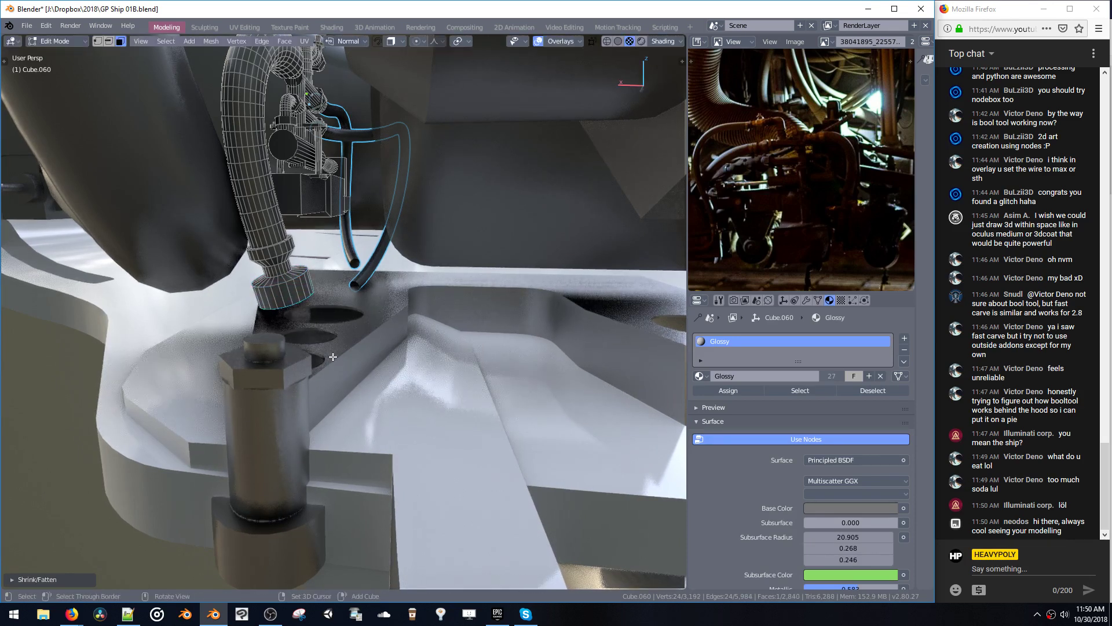
- Bevel the end of the duplicate's large pipe collar and return to Object Mode
middle_click_drag(321, 319, 243, 327)
key("KP_Decimal")
key("b")
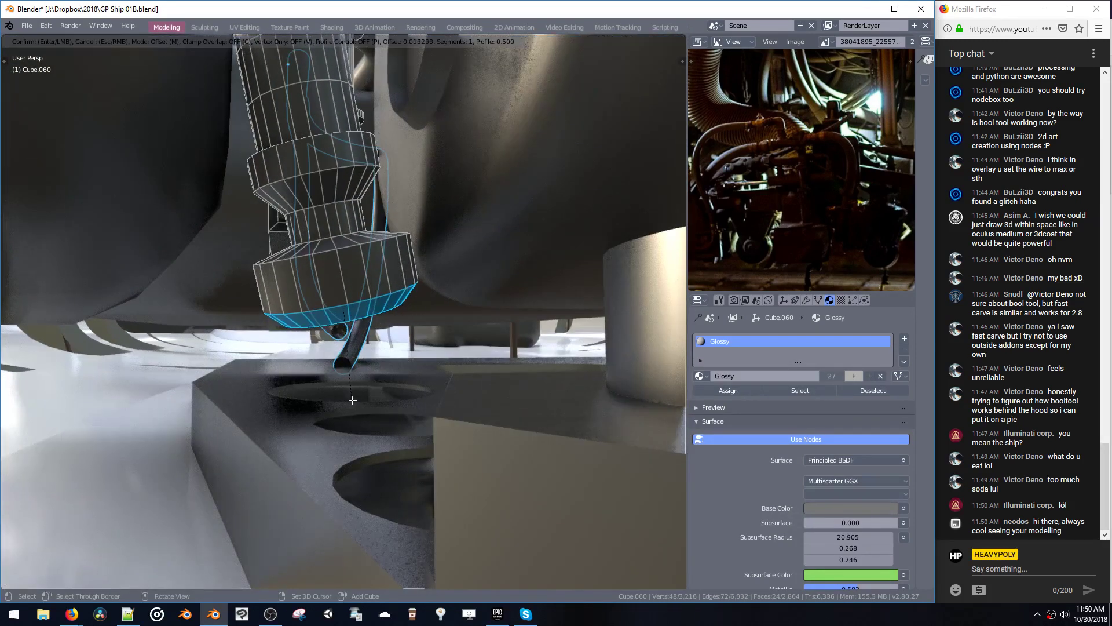
left_click(367, 446)
middle_click_drag(369, 510, 398, 340, "ctrl")
key("space")
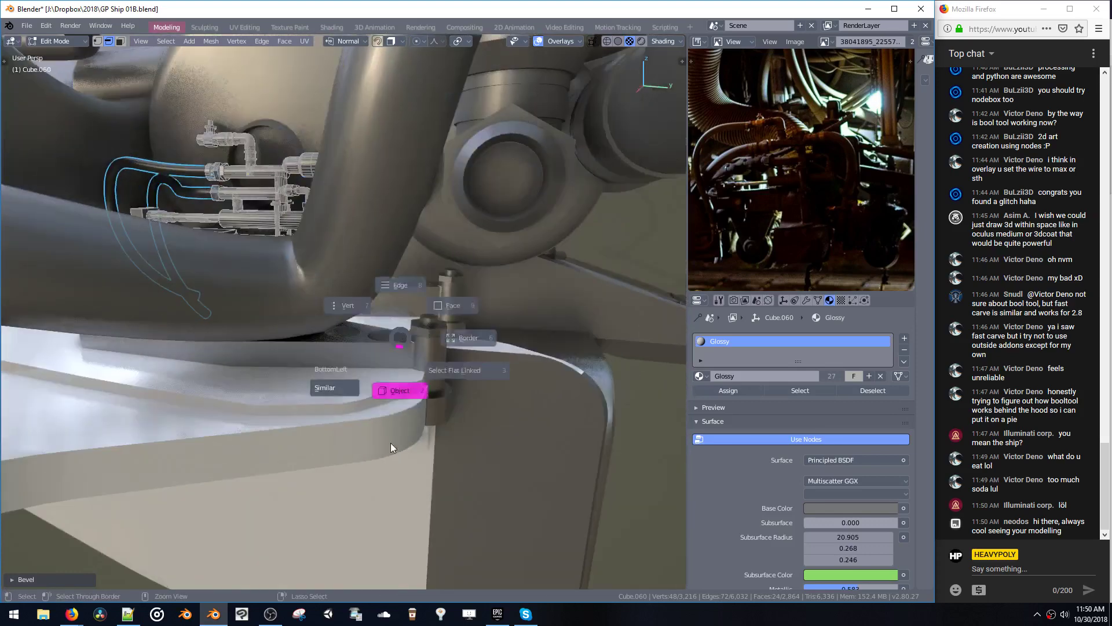
- In the mechanical block in the ship's side bay, add a 24-sided cylinder in Edit Mode and scale it to about 0.43
middle_click_drag(392, 442, 342, 560)
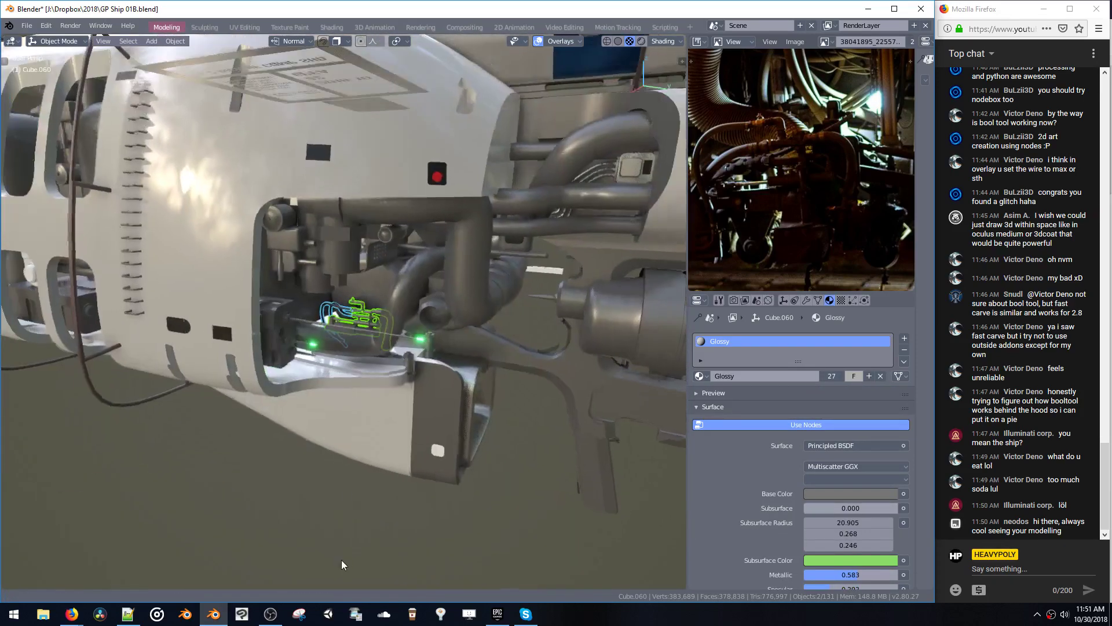
middle_click_drag(338, 457, 361, 473)
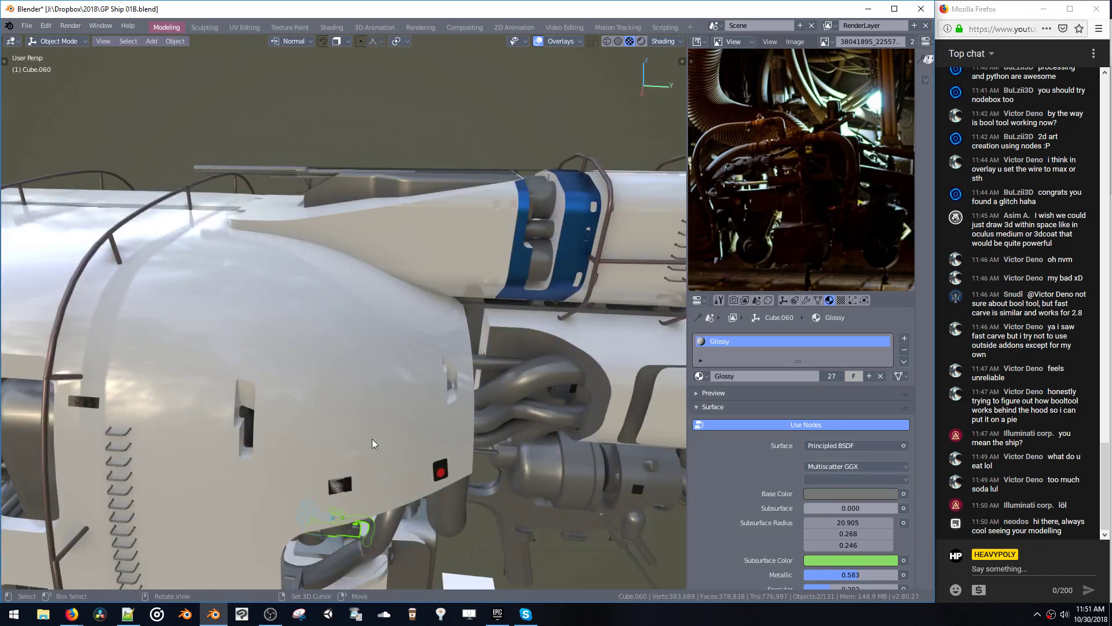
middle_click_drag(445, 362, 363, 304)
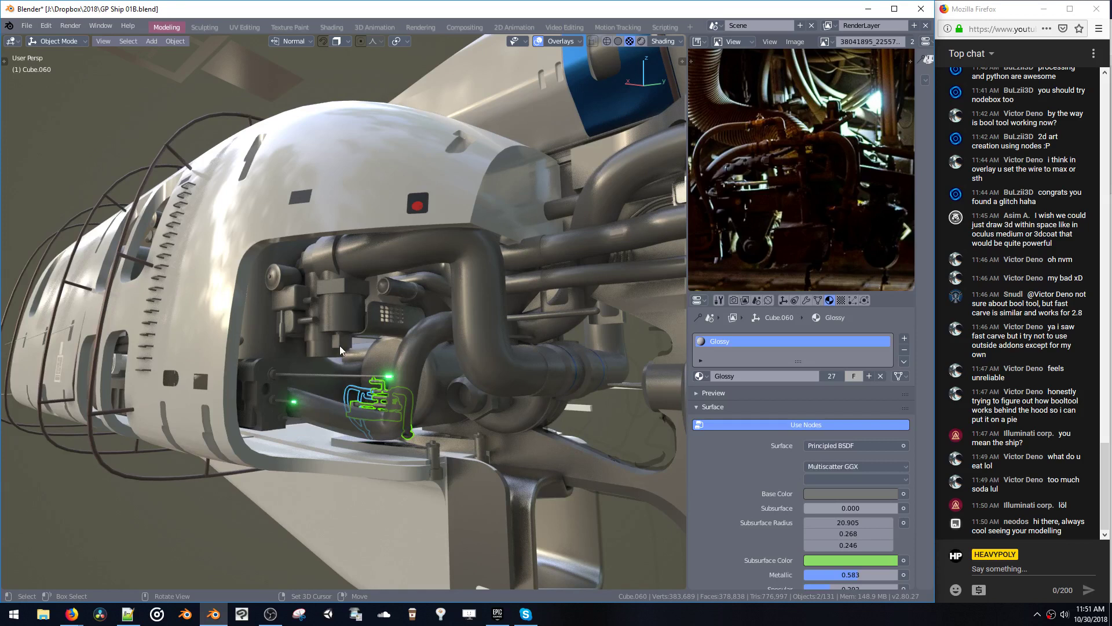
middle_click_drag(353, 344, 329, 331)
key("ctrl+space")
left_click(291, 365)
key("ctrl+space")
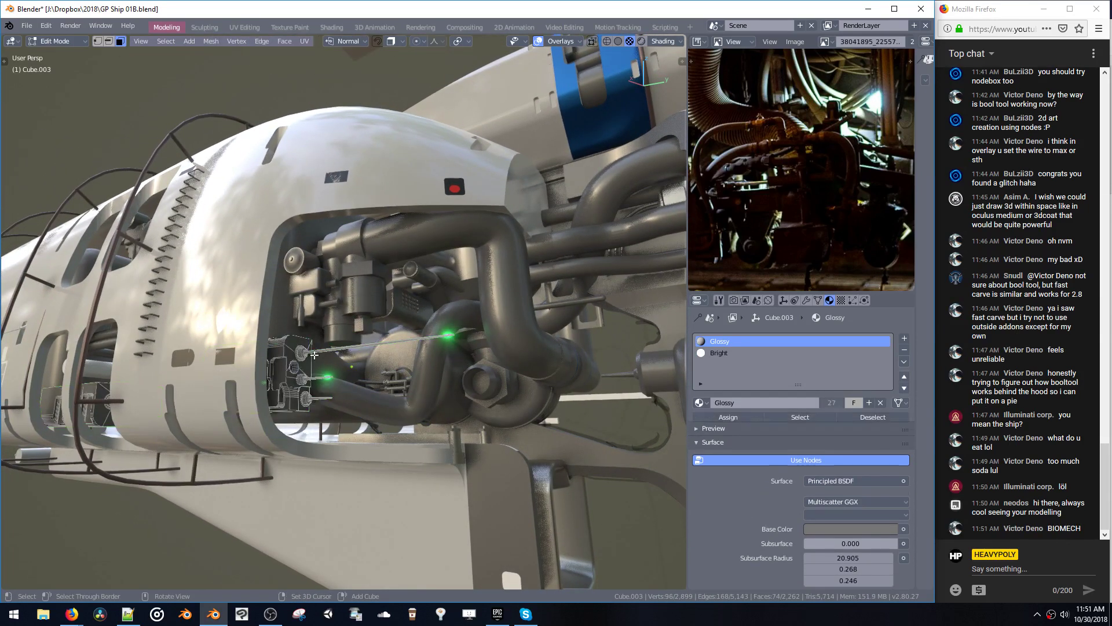
left_click(304, 364)
key("shift+a")
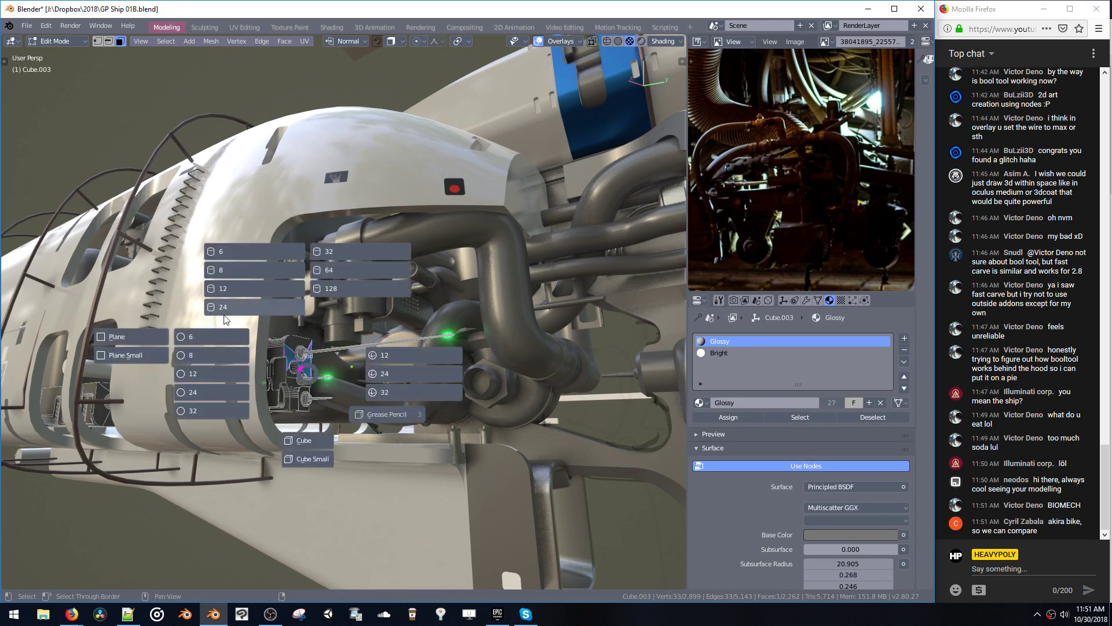
left_click(235, 301)
key("s")
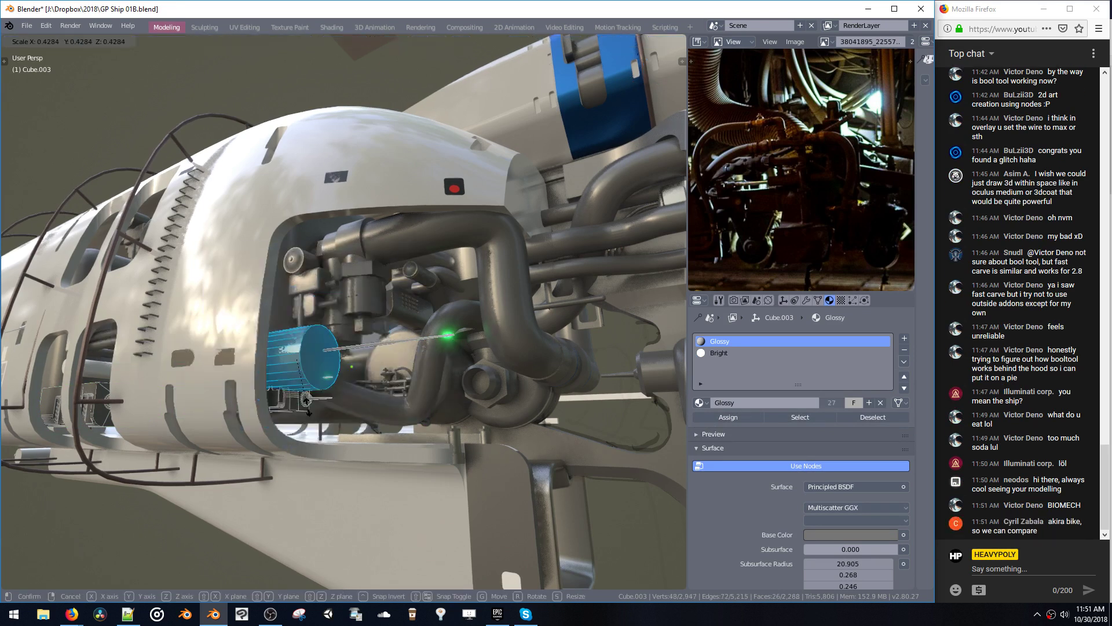
left_click(295, 378)
- Move the new cylinder along the Z axis to the block's upper edge
middle_click_drag(295, 377, 296, 365)
key("g")
key("z")
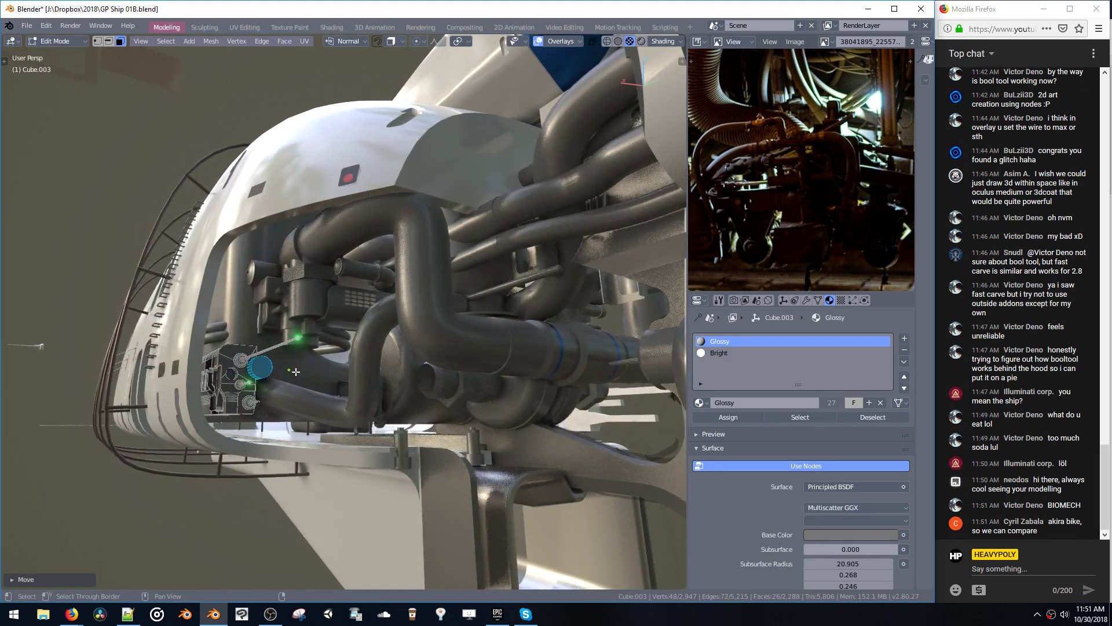
left_click(283, 348)
key("KP_Decimal")
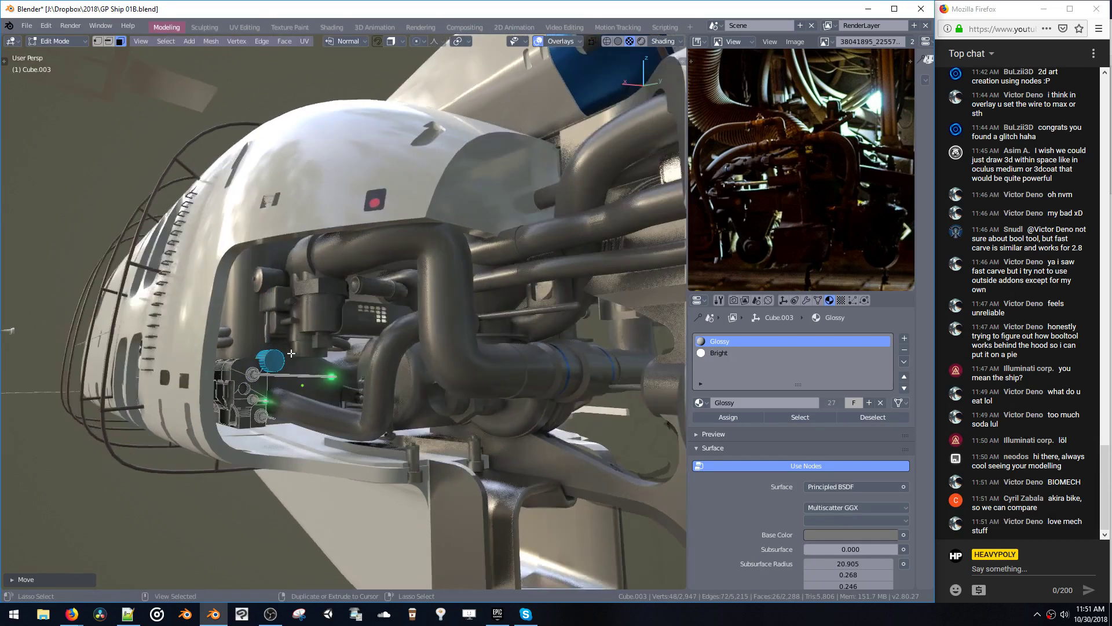
- Lengthen the cylinder along the Y axis so it runs alongside the block's upper edge
scroll(275, 358, "down", 5)
middle_click_drag(275, 358, 219, 284)
left_click(256, 350)
key("g")
key("y")
left_click(149, 360)
key("g")
key("y")
left_click(323, 334)
scroll(345, 437, "down", 3)
- Add a 32-sided cylinder on the end face, scale it close to the same diameter, and delete the 24-sided cylinder
left_click(376, 428)
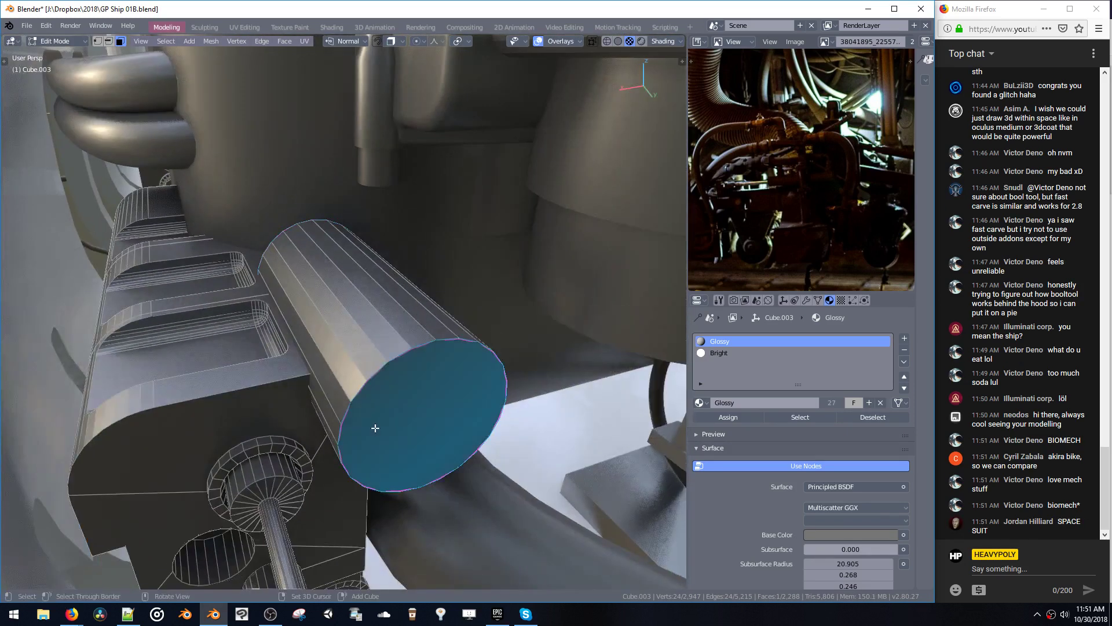
key("shift+a")
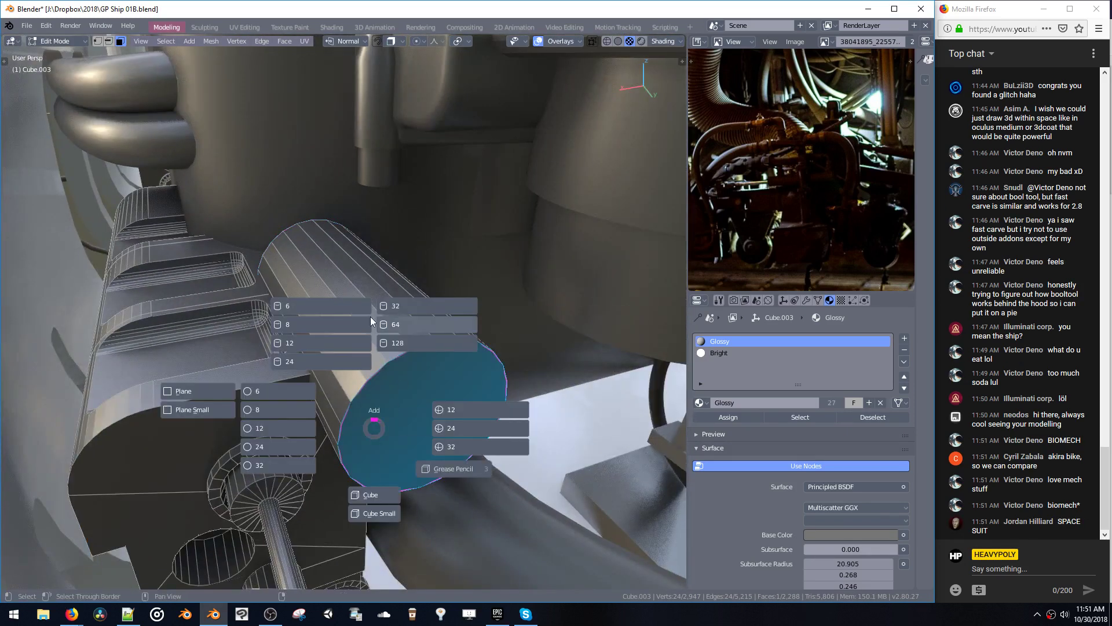
left_click(401, 302)
key("s")
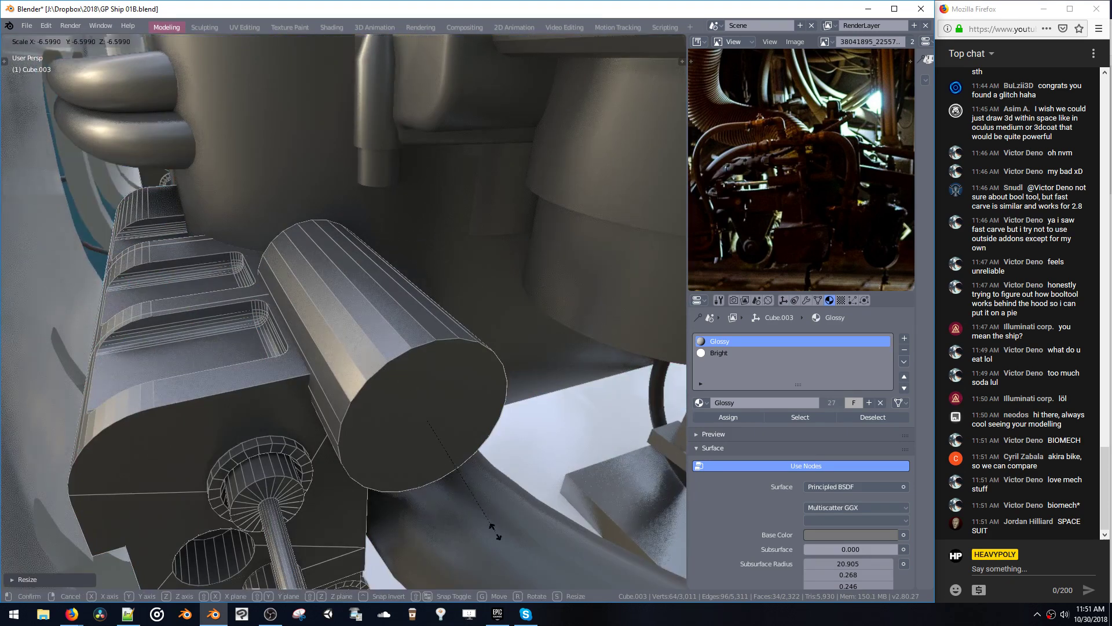
left_click(447, 458)
key("s")
left_click(435, 438)
key("s")
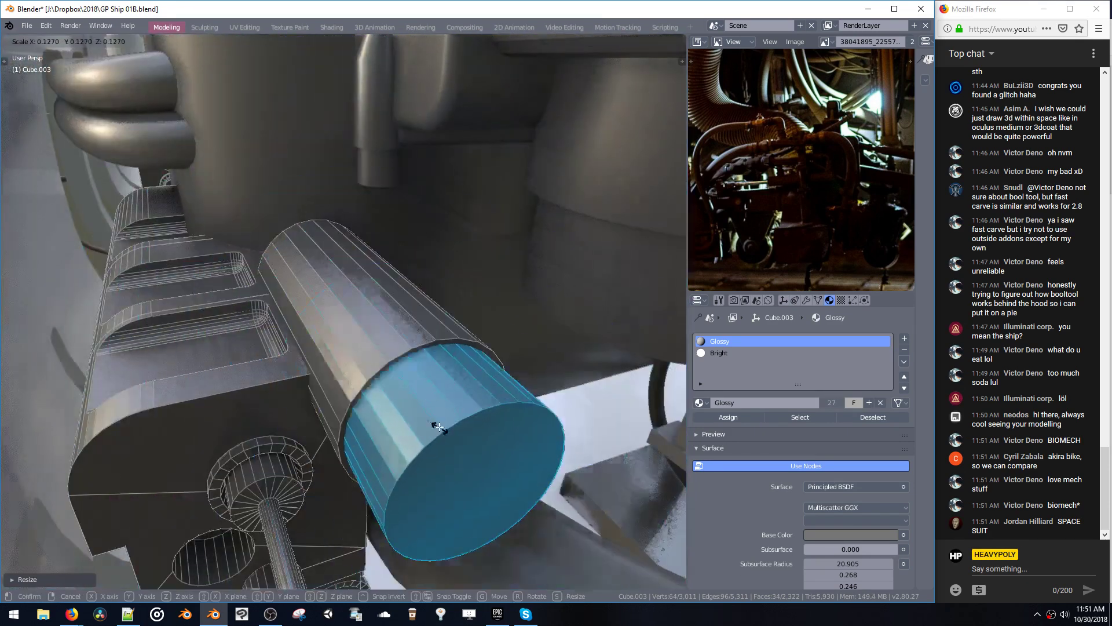
left_click(433, 426)
double_click(373, 347)
key("x")
- Move the 32-sided cylinder onto the block's upper edge and adjust its end face along the Y axis
double_click(420, 418)
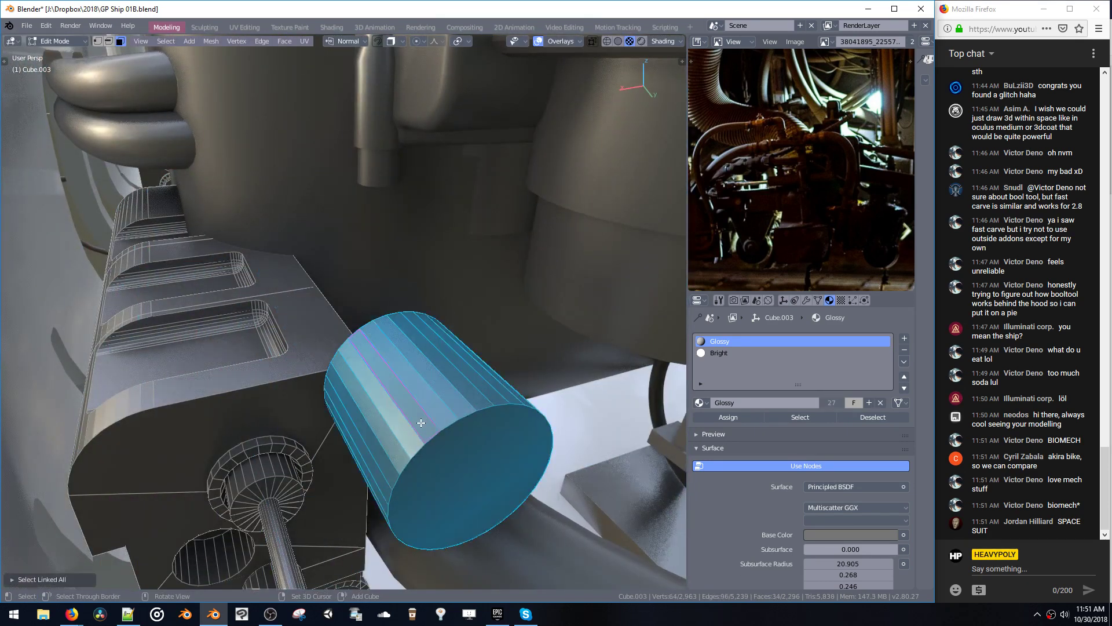
key("g")
middle_click_drag(421, 418, 436, 355)
left_click(357, 355)
left_click(400, 269)
key("g")
middle_click_drag(398, 271, 339, 311)
left_click(253, 369)
middle_click_drag(253, 369, 374, 362)
left_click(344, 376)
key("g")
key("y")
left_click(405, 388)
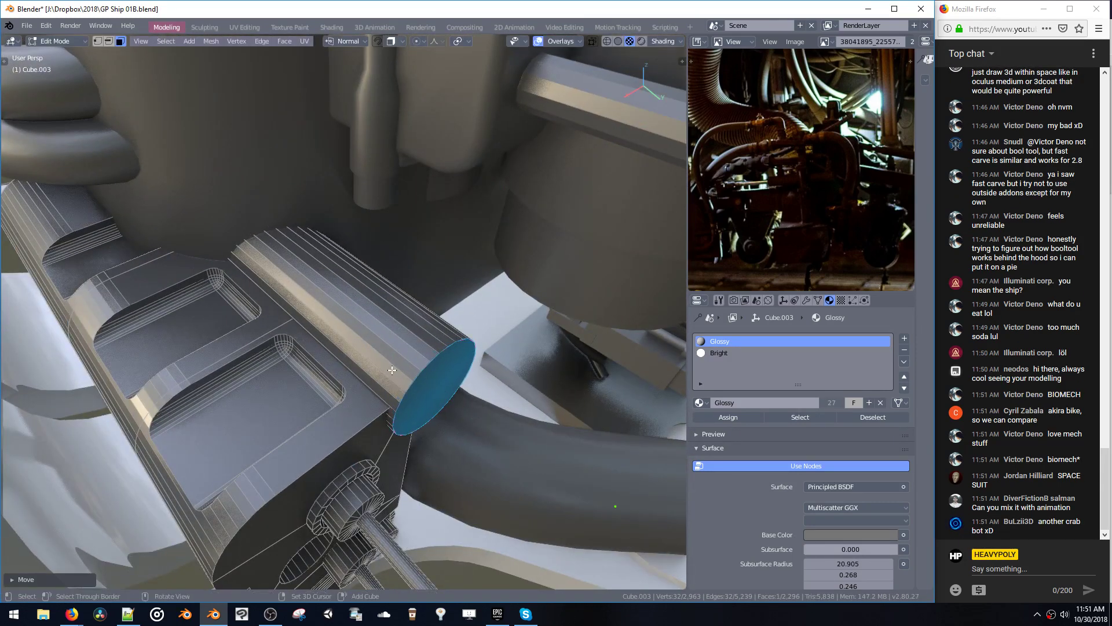
key("g")
key("y")
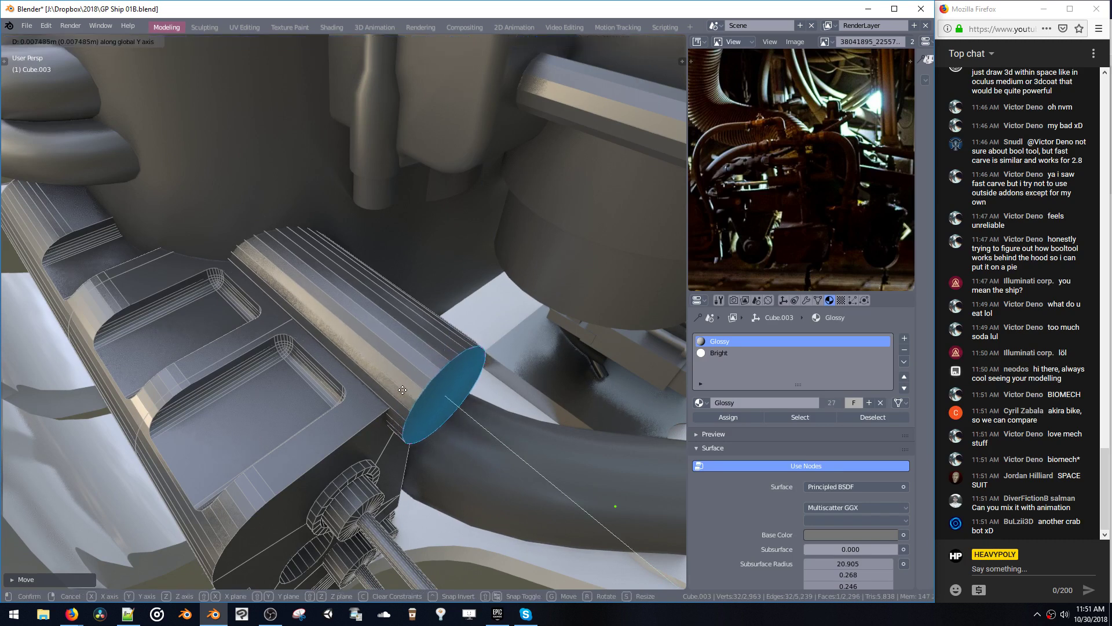
right_click(397, 384)
- Shade the block's mesh smooth and return to Object Mode
scroll(386, 367, "down", 4)
middle_click_drag(385, 367, 368, 343)
key("z")
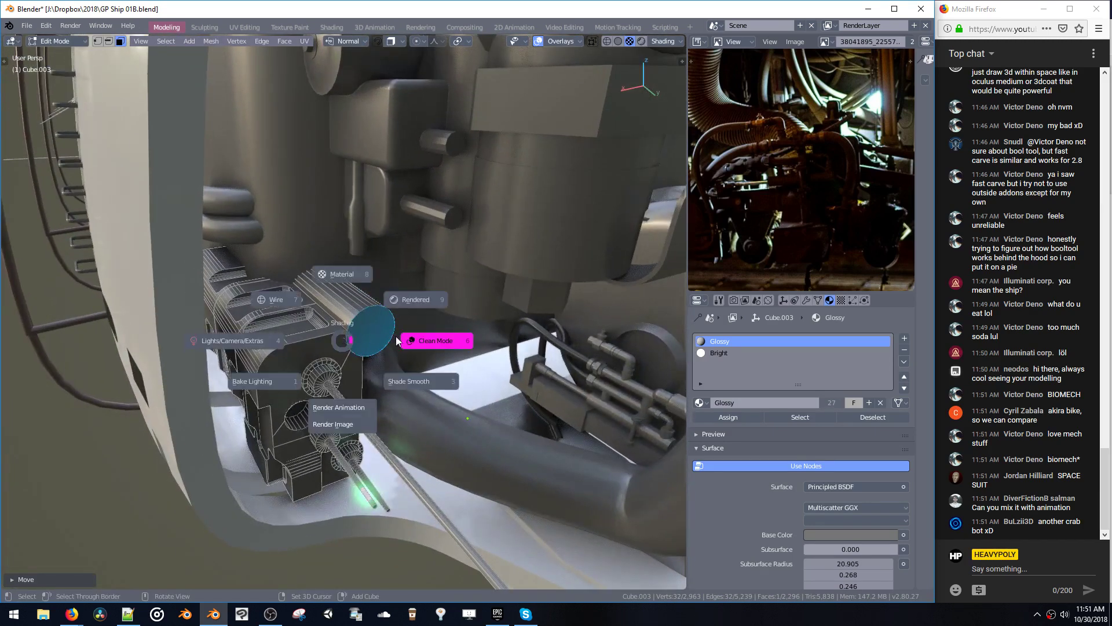
left_click(397, 387)
mouse_move(397, 387)
middle_mouse_down()
mouse_move(381, 371)
mouse_move(381, 385)
mouse_move(397, 371)
mouse_move(393, 399)
middle_mouse_up()
key("Tab")
scroll(388, 389, "down", 2)
- Inset the cylinder's end face in face-editing mode and enlarge the inner face to leave a thin rim
key("space")
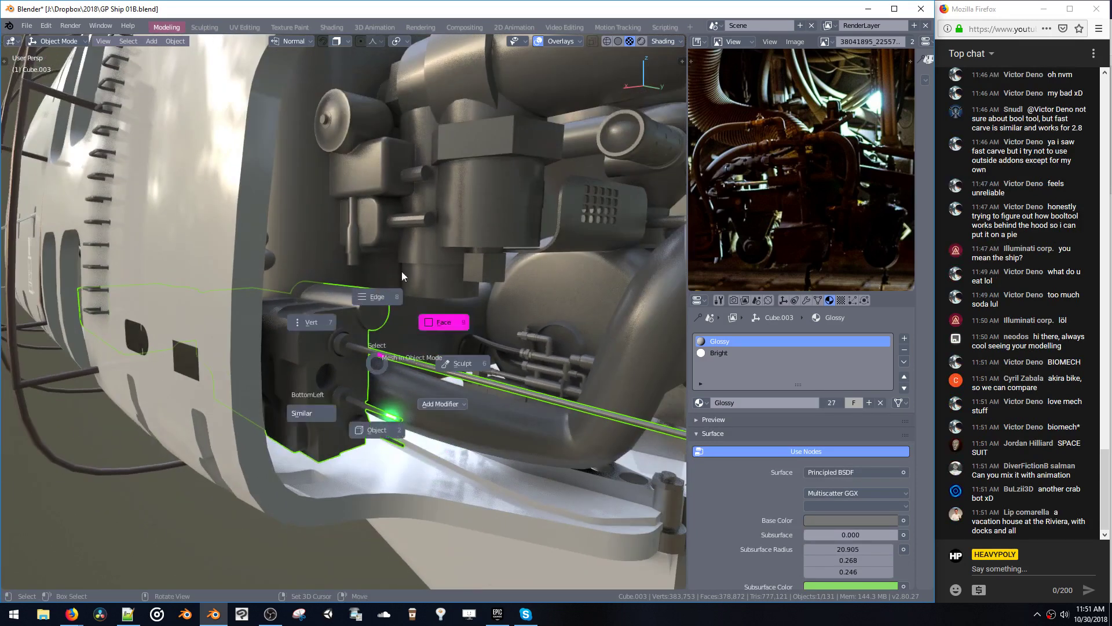
key("3")
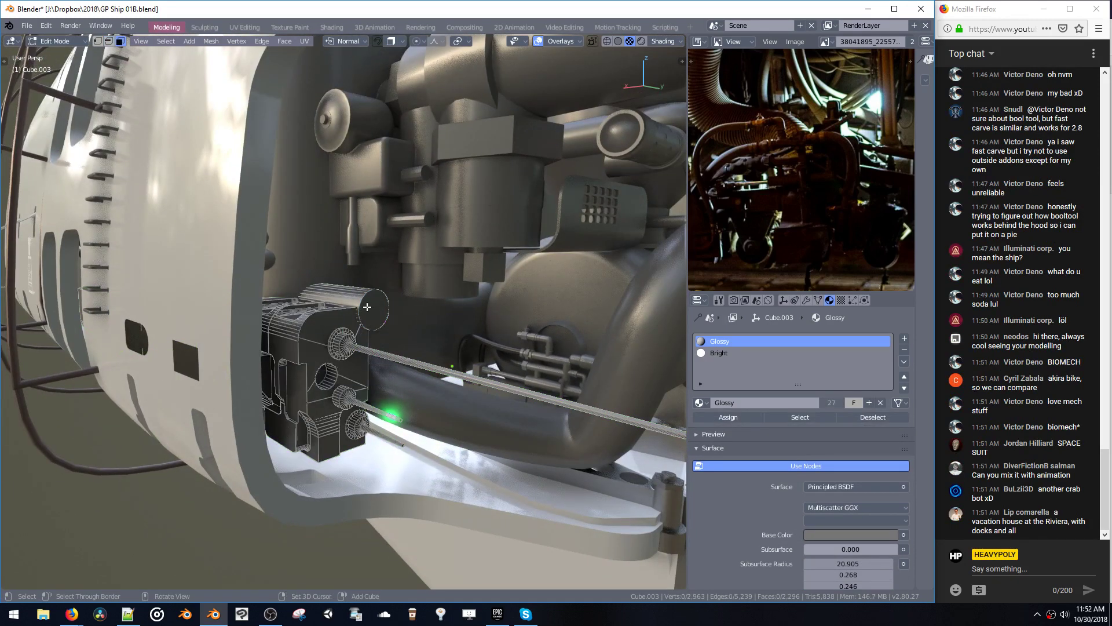
key("i")
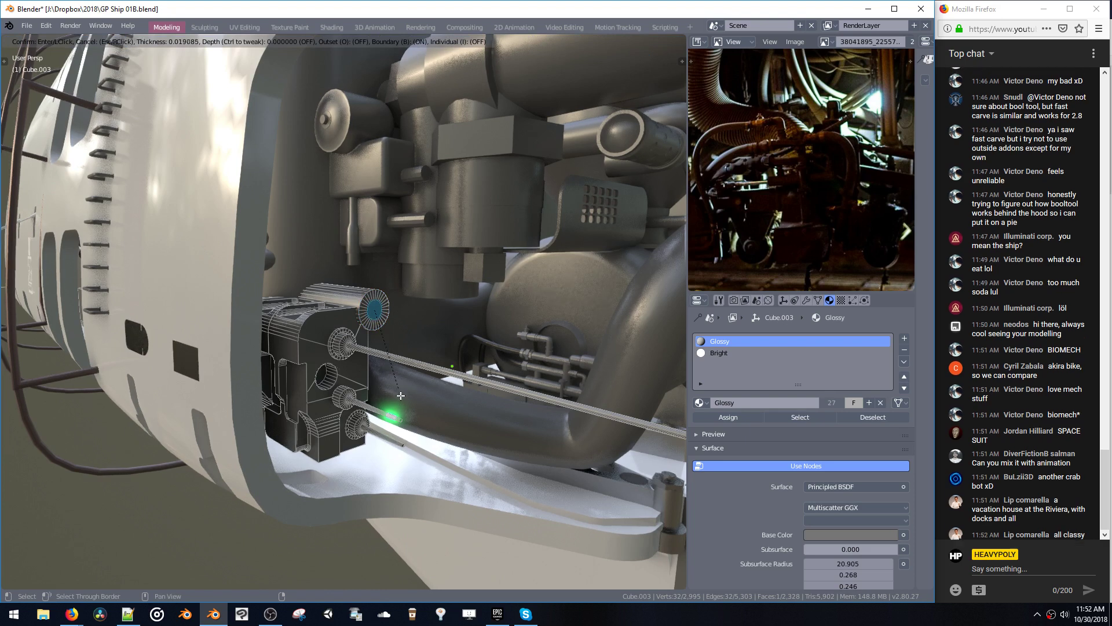
left_click(393, 366)
middle_click(392, 363, "ctrl+shift")
scroll(392, 363, "down", 6)
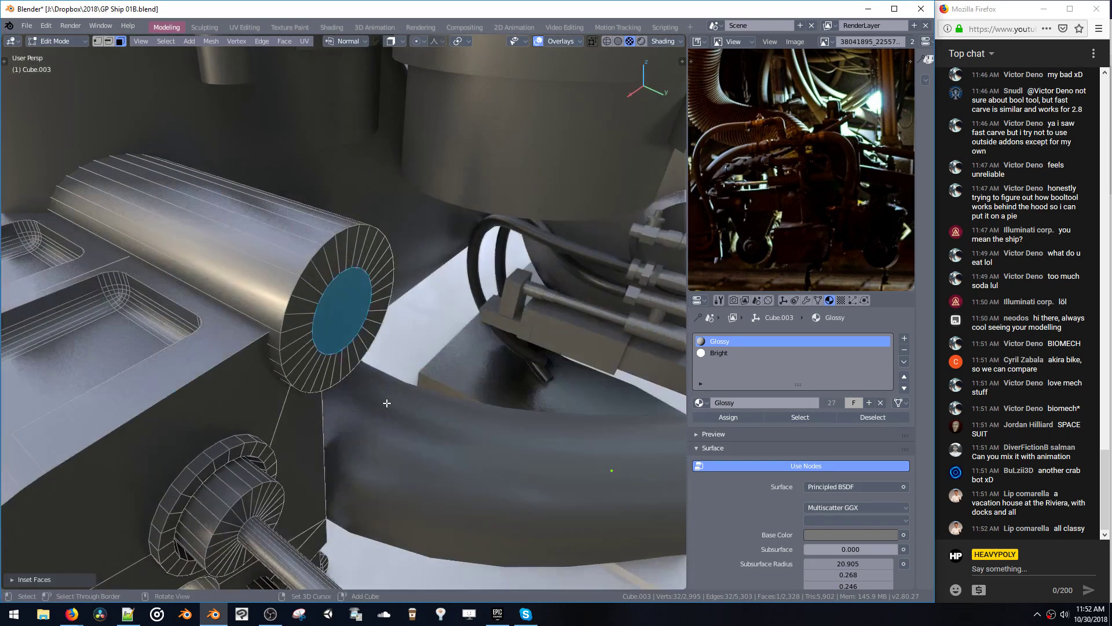
key("s")
left_click(405, 432)
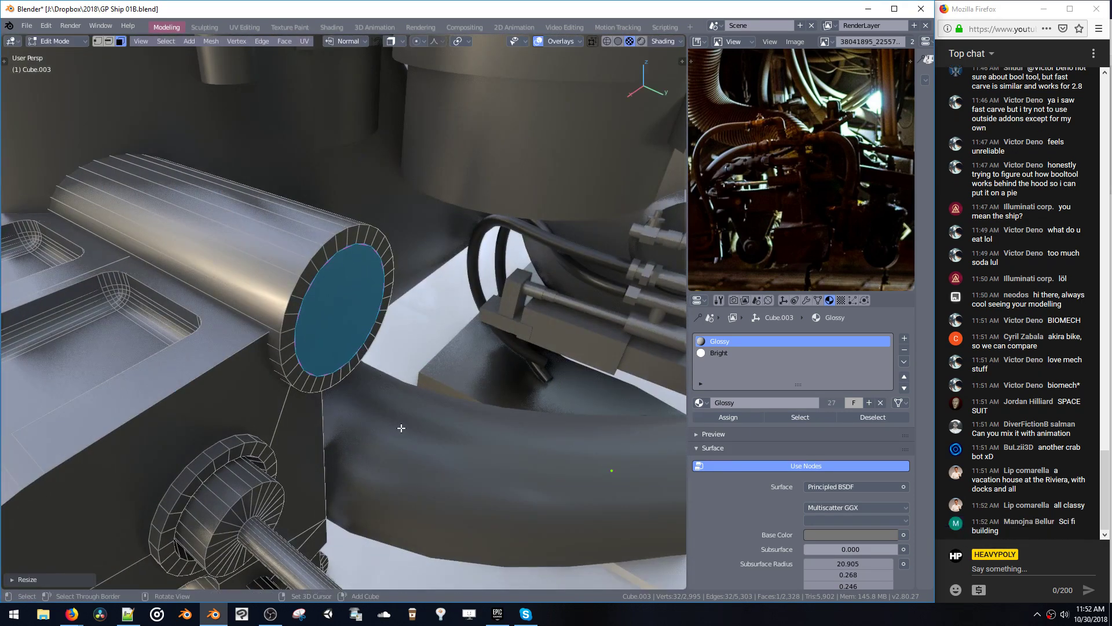
- Extrude the inner end face slightly inward and scale it down to form a tapered recess
key("alt+s")
left_click(405, 435)
key("s")
left_click(403, 415)
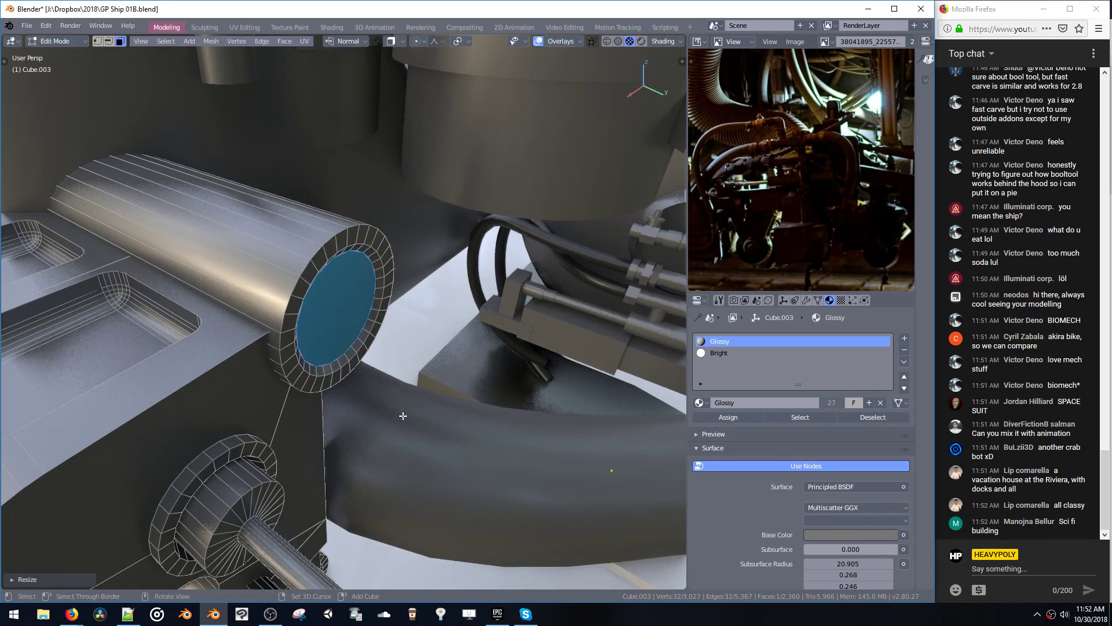
- Inset the recessed face again, extrude its center outward as a round boss, and narrow the boss's end
key("i")
left_click(391, 407)
key("i")
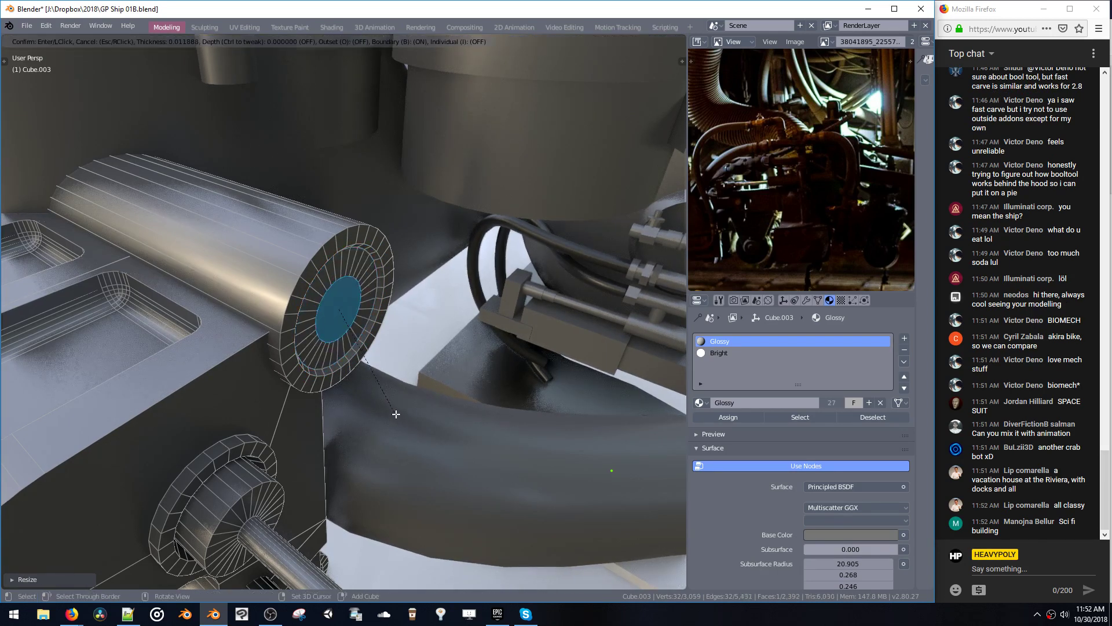
left_click(388, 410)
key("alt+s")
left_click(400, 436)
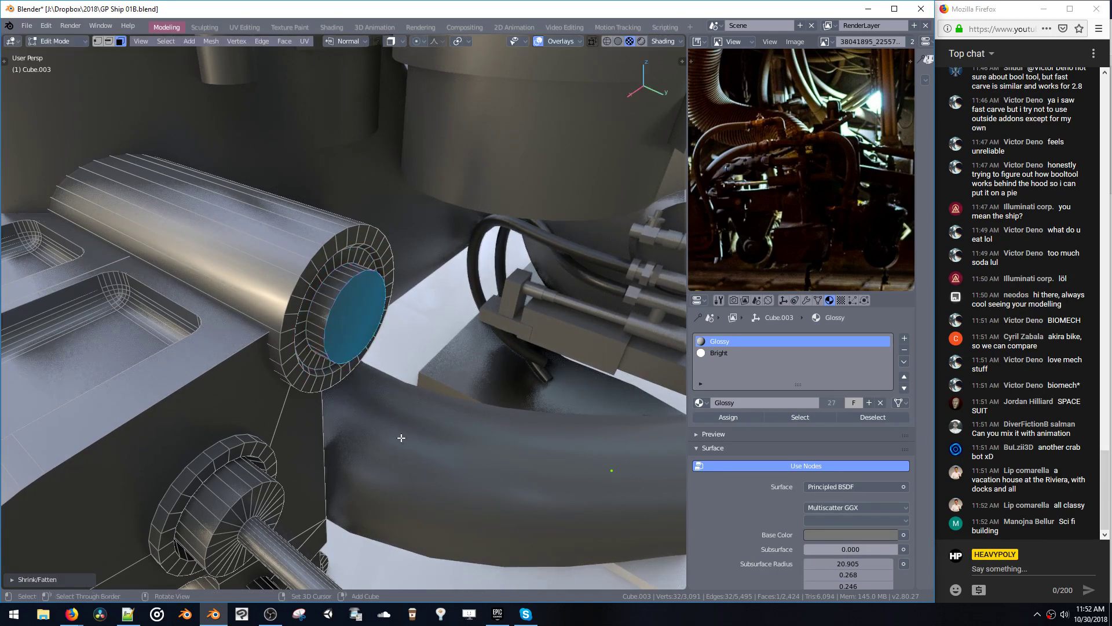
key("s")
left_click(398, 413)
- Save the ship file GP Ship 01B.blend
middle_click_drag(398, 413, 395, 442)
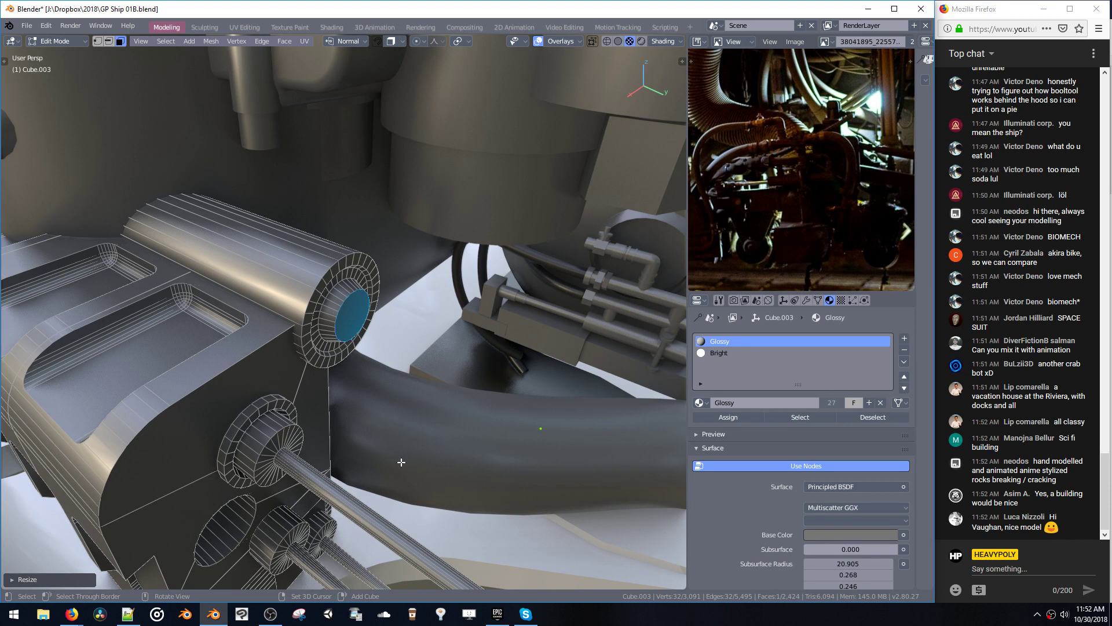
middle_click_drag(410, 403, 380, 428)
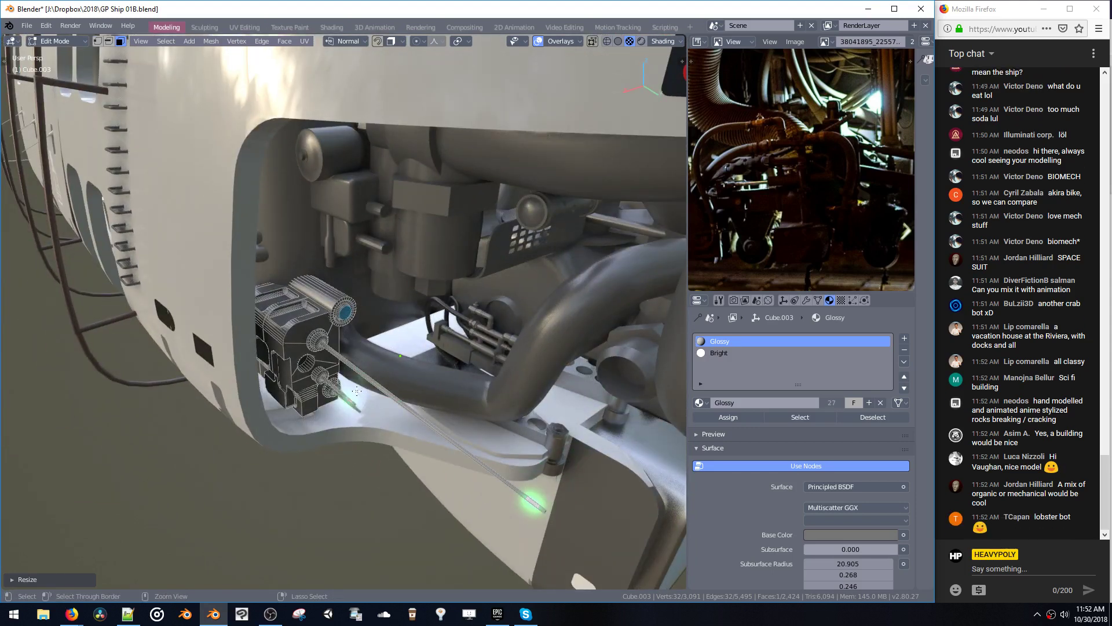
key("ctrl+s")
left_click(486, 414)
middle_click_drag(391, 402, 401, 389)
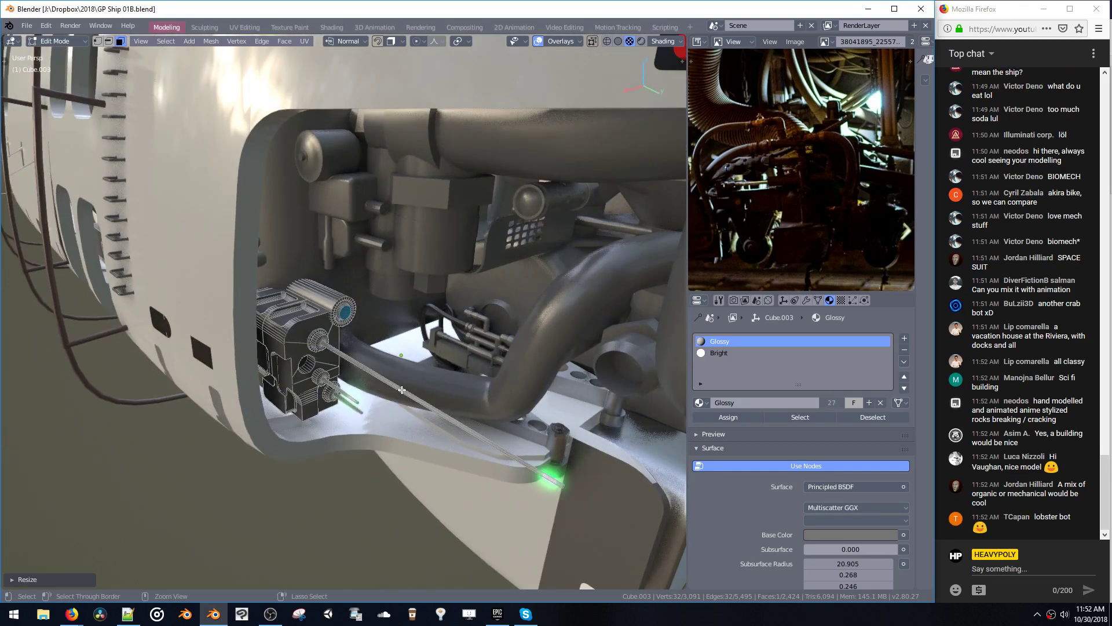
- Open SpaceDonkey.blend from the 2018 folder and examine the creature model from the front and at an angle
key("ctrl+s")
left_click(401, 346)
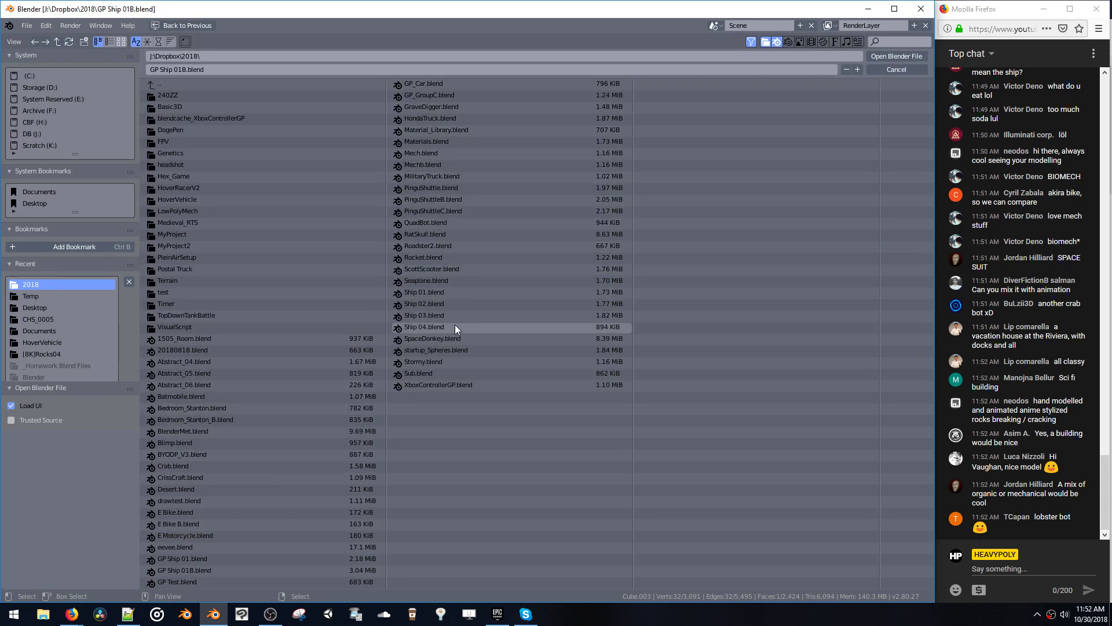
double_click(448, 339)
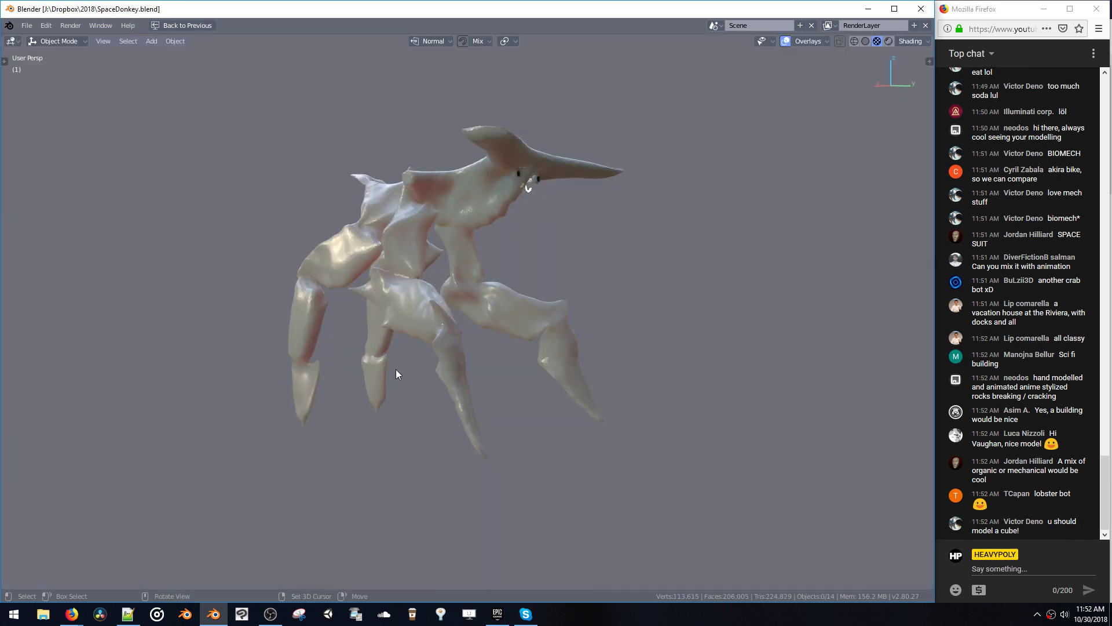
middle_click_drag(397, 369, 431, 210)
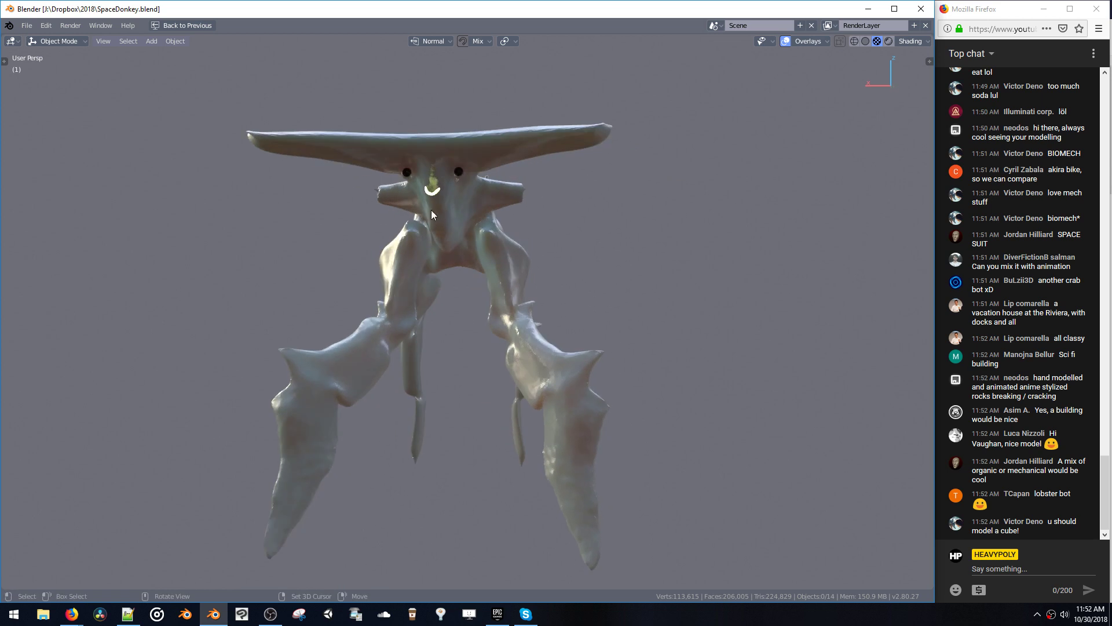
left_click(440, 248)
middle_click_drag(440, 249, 421, 214)
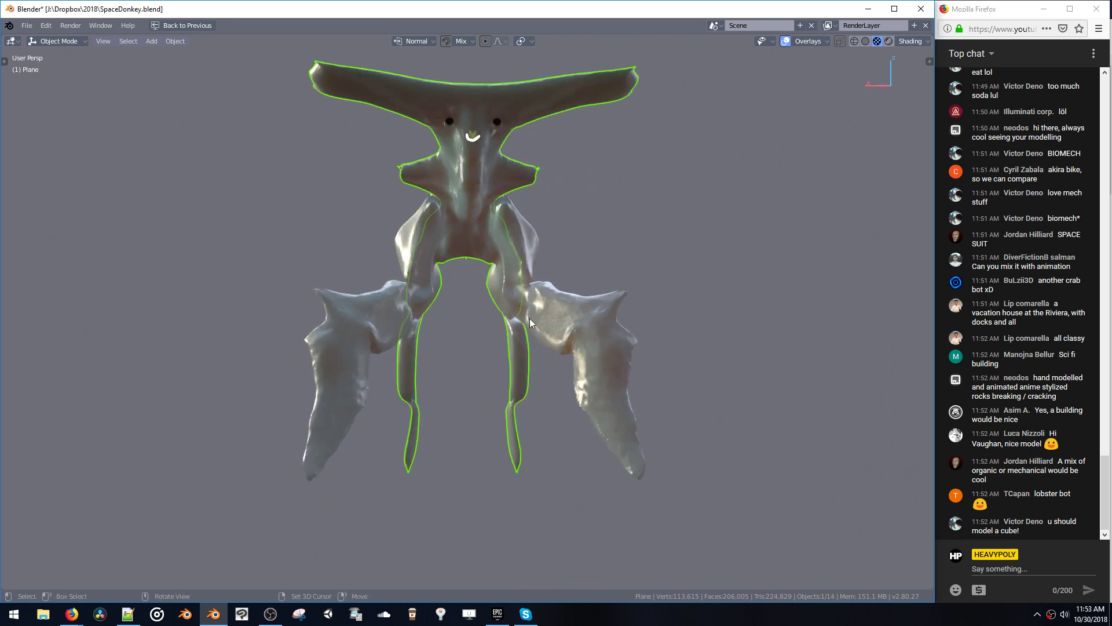
middle_click_drag(445, 339, 409, 323)
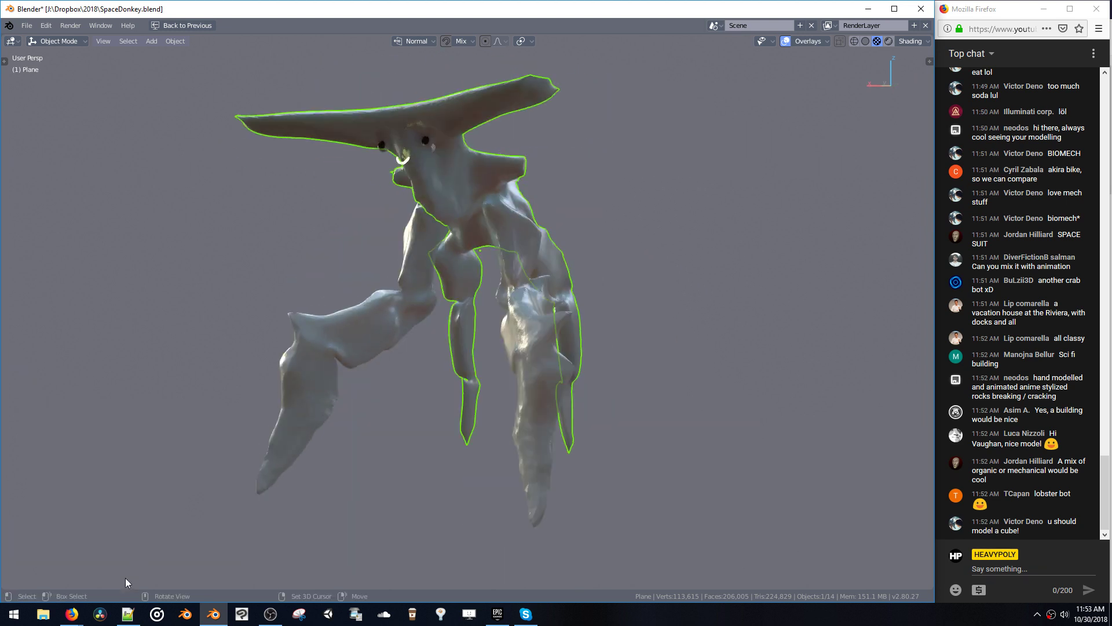
- Switch to the Firefox browser, search for "yukon heavypoly" in a new tab, and open the HEAVYPOLY Mechs gallery page
mouse_move(72, 617)
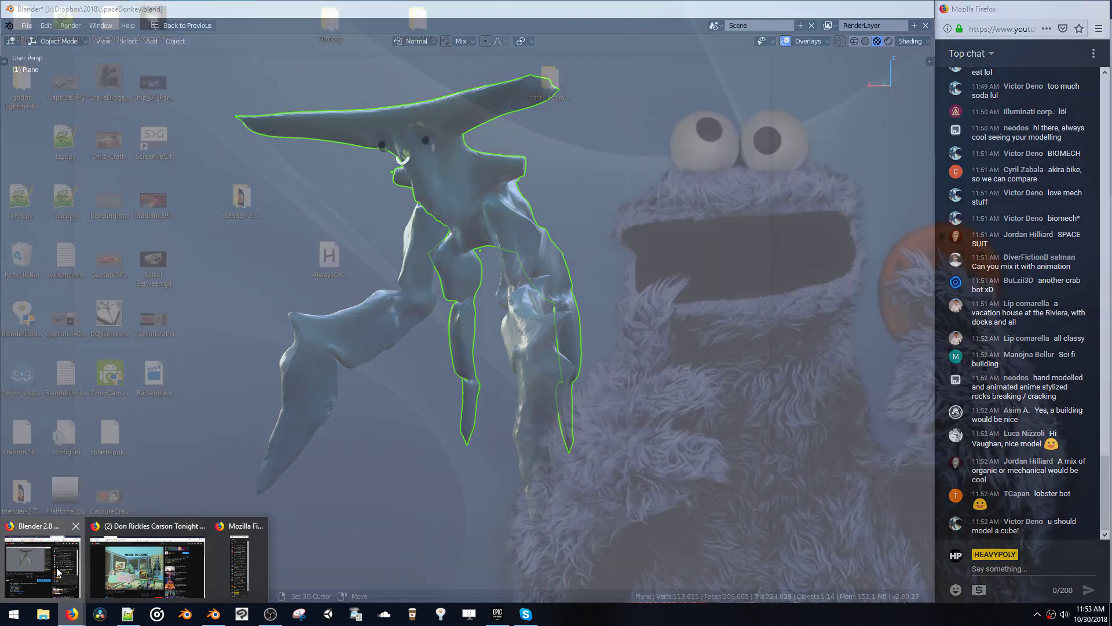
left_click(58, 571)
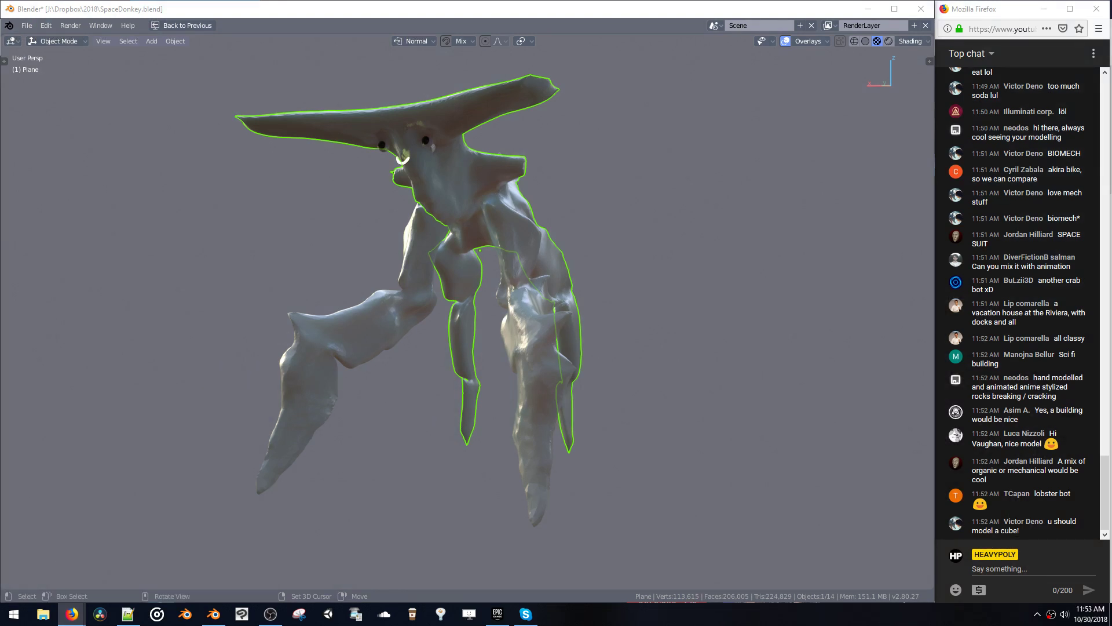
left_click_drag(0, 17, 666, 63)
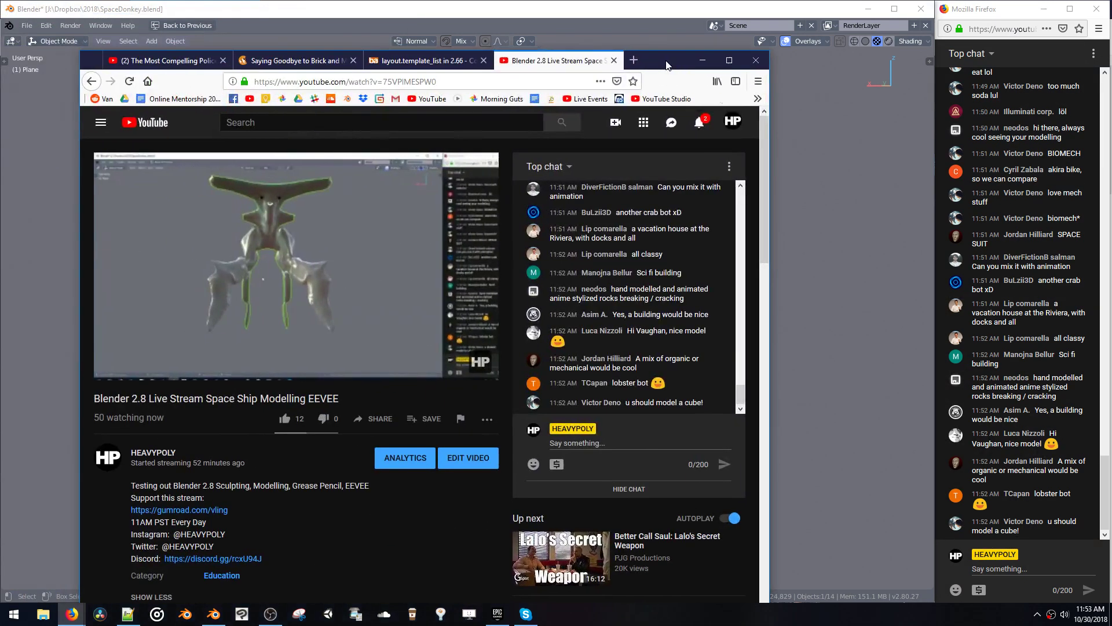
left_click(635, 63)
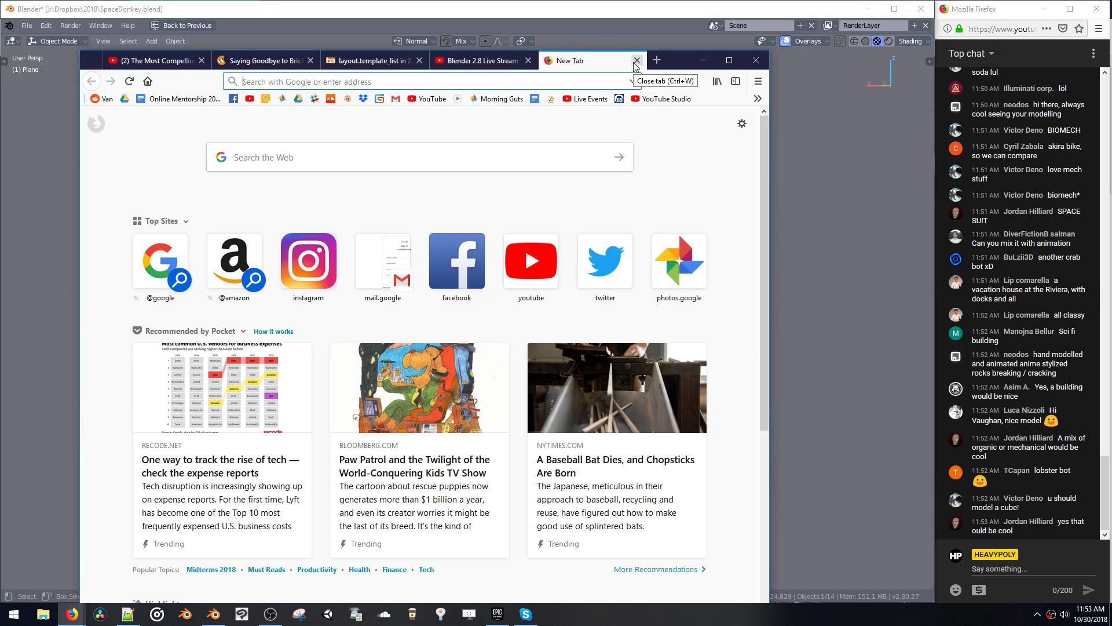
type("yukon heavypoly")
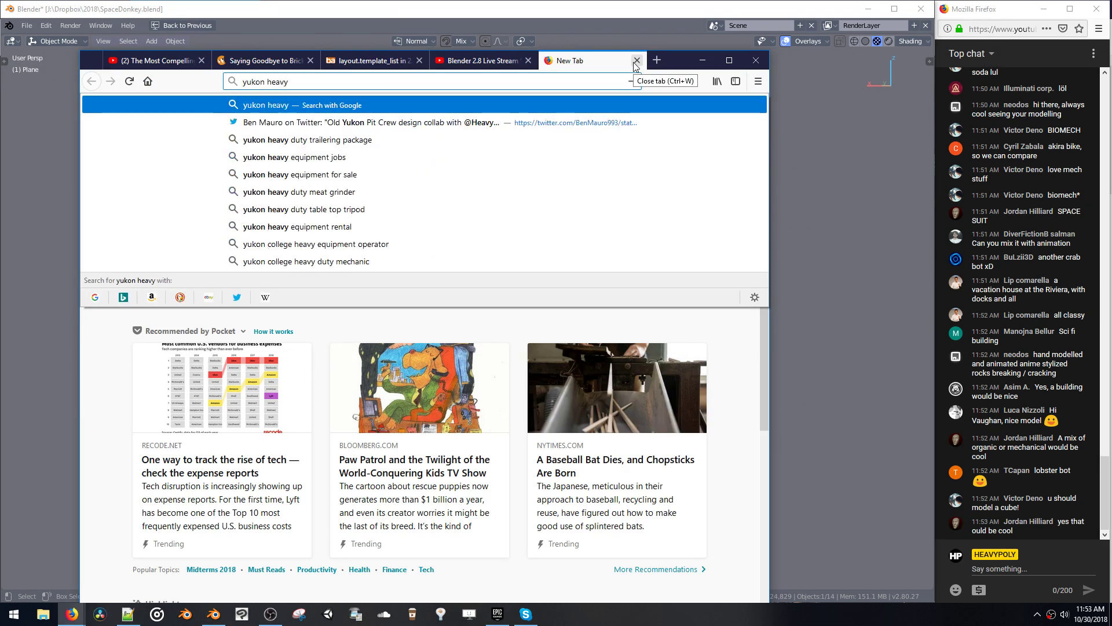
key("Return")
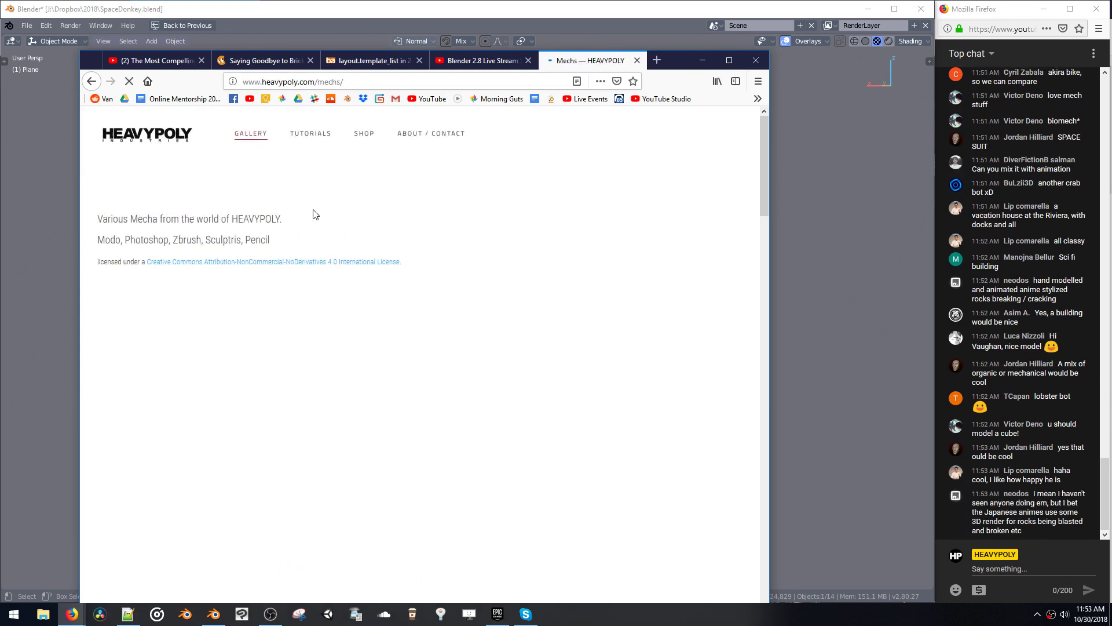
- Browse the Mechs gallery through the TAFFYBOT images to the YUKON section
scroll(339, 209, "down", 3)
scroll(342, 212, "down", 12)
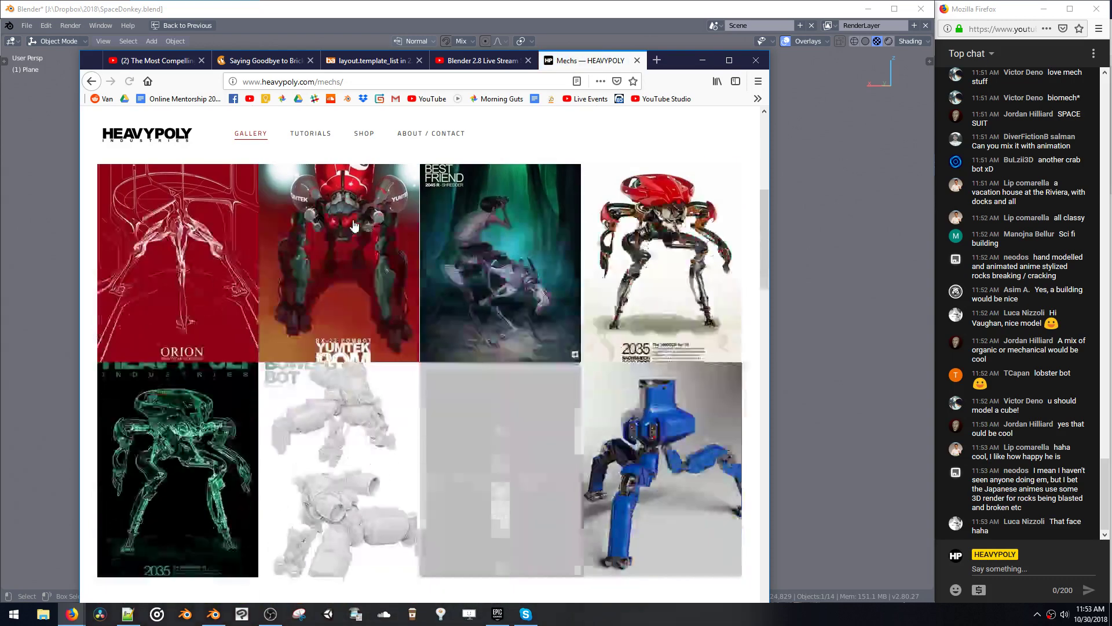
scroll(352, 226, "up", 3)
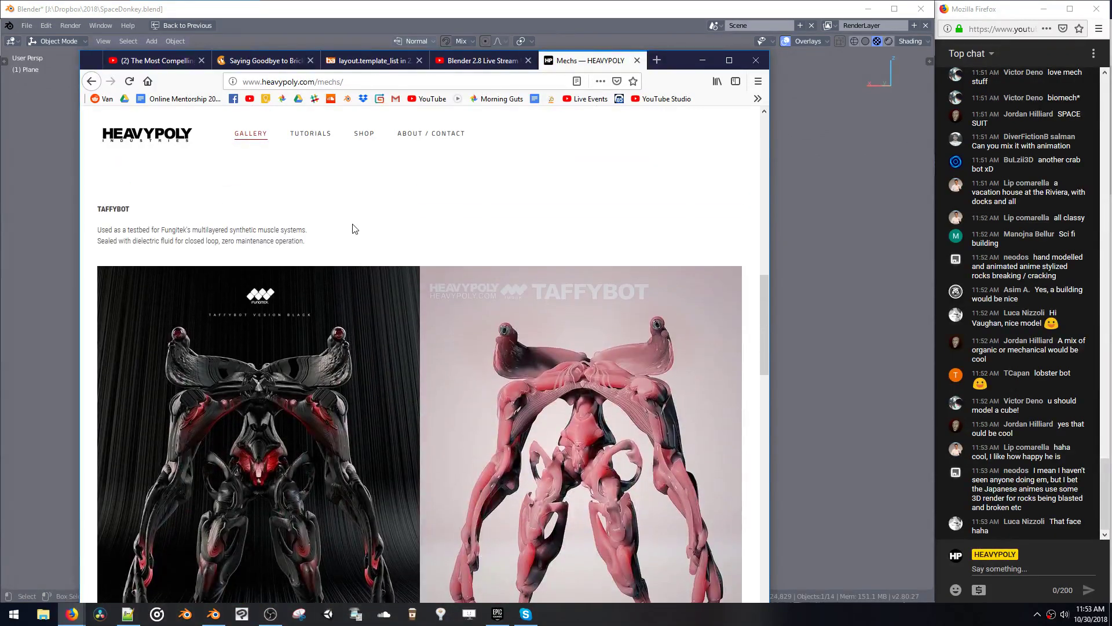
scroll(352, 226, "down", 3)
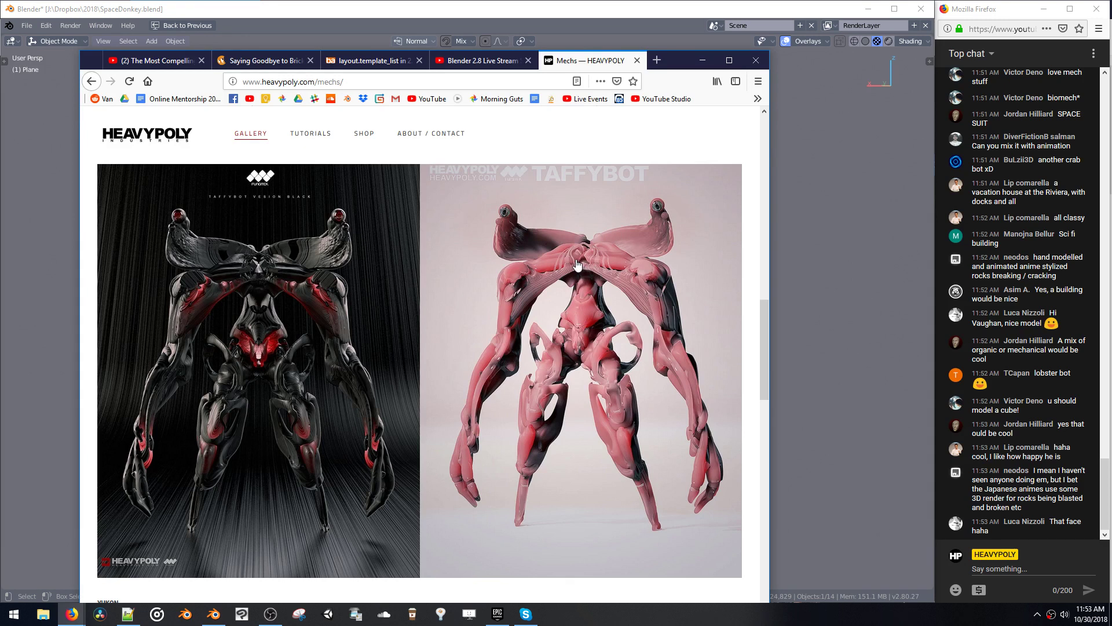
scroll(571, 266, "down", 8)
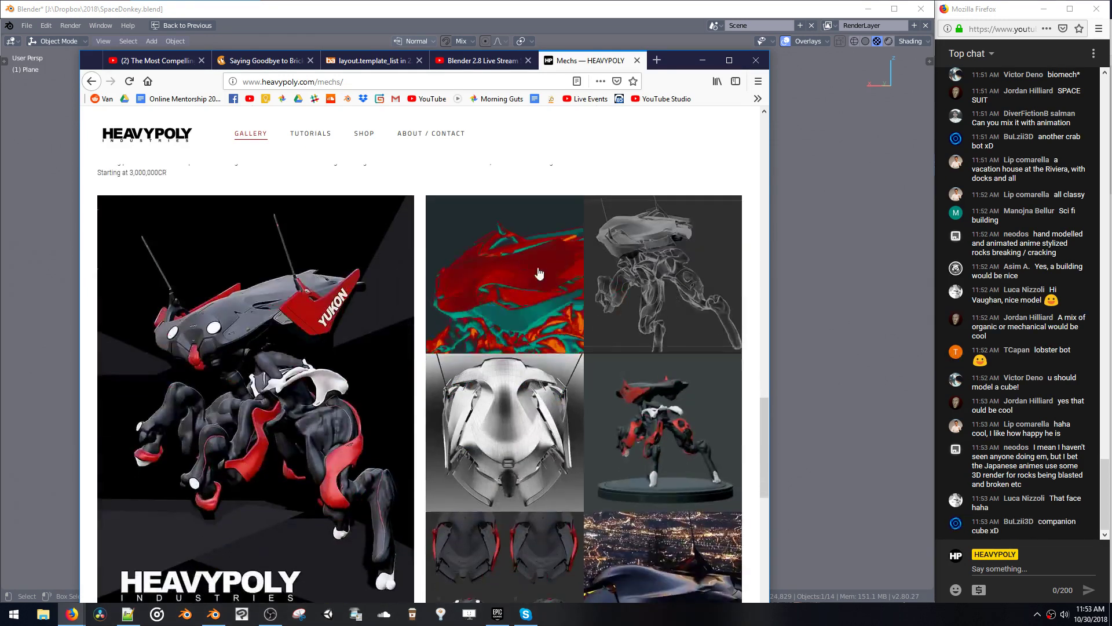
scroll(441, 289, "down", 1)
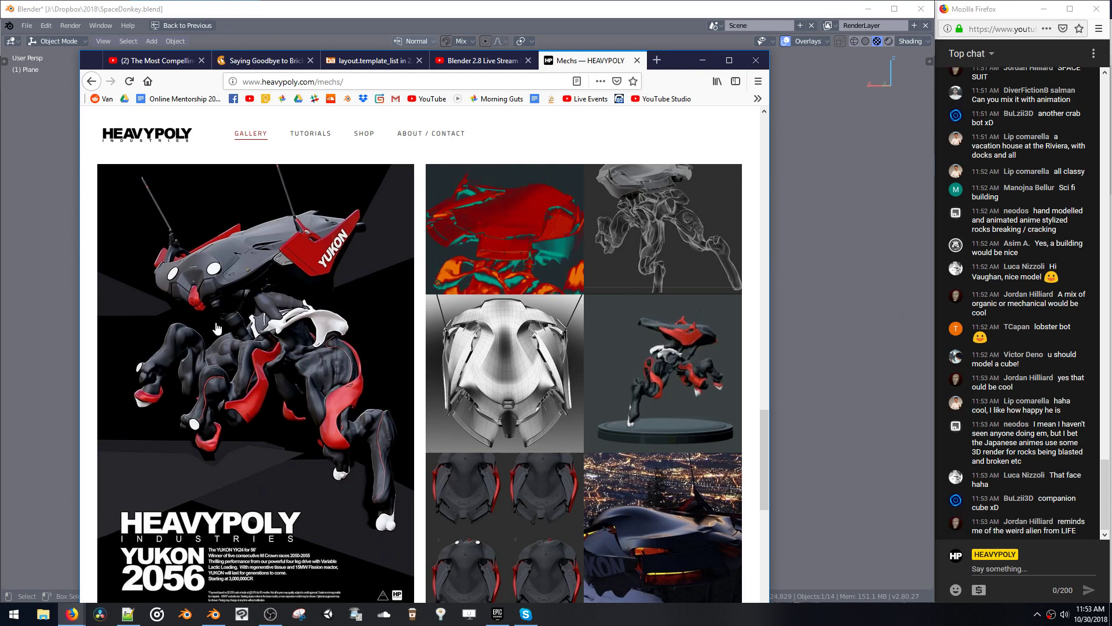
scroll(273, 321, "up", 1)
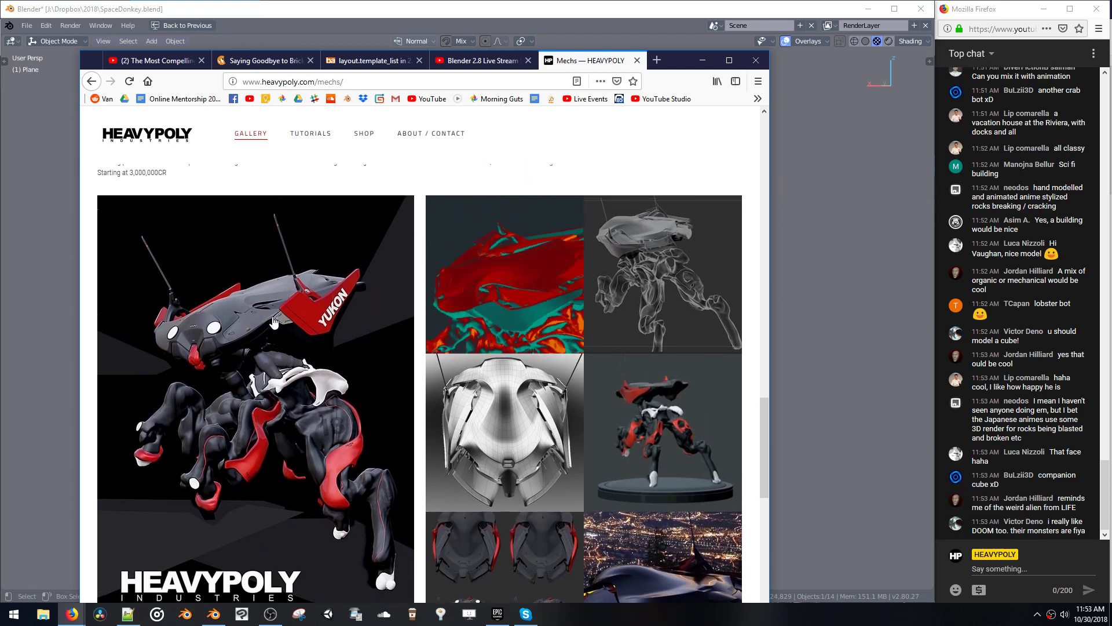
- View enlarged versions of the YUKON 2056 poster, the wireframe shell render and the turntable image, closing the viewer at the end
left_click(273, 321)
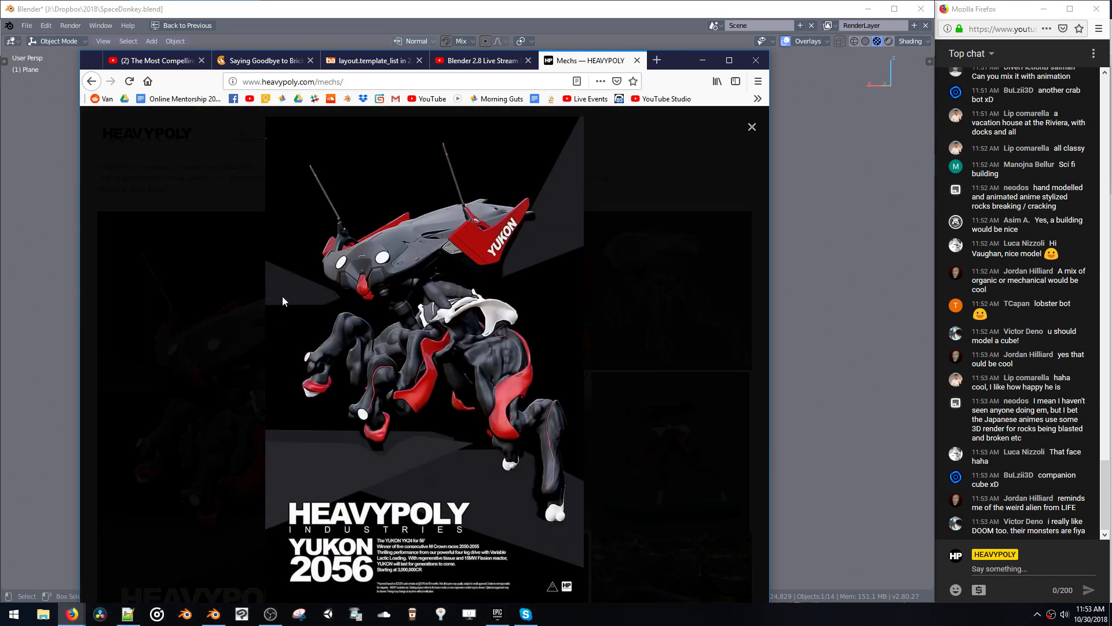
left_click(214, 235)
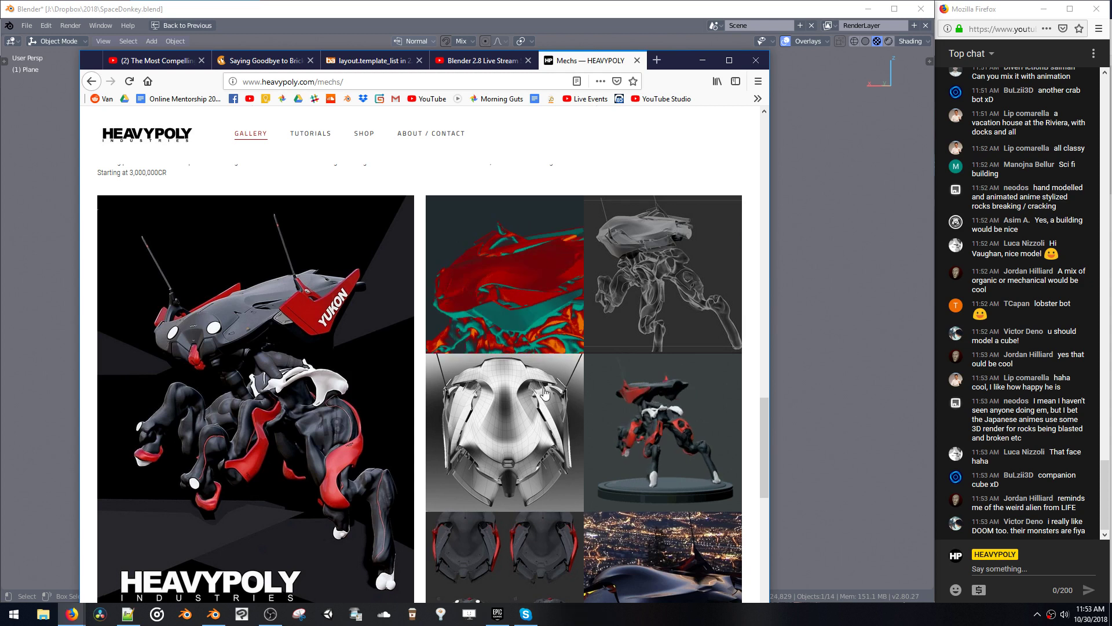
left_click(544, 392)
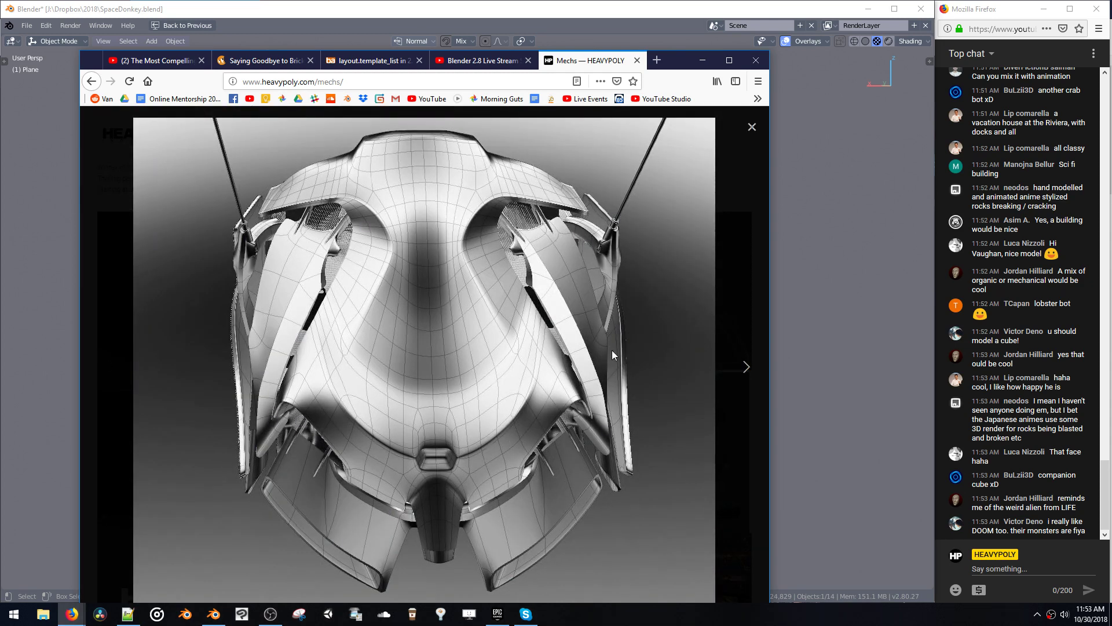
left_click(739, 208)
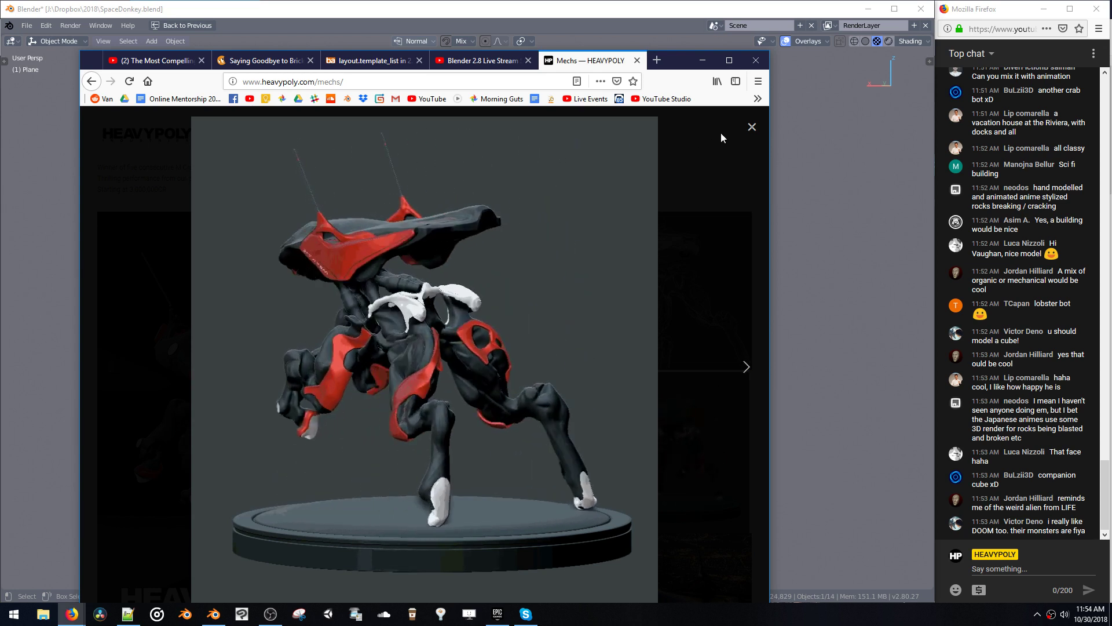
left_click(752, 130)
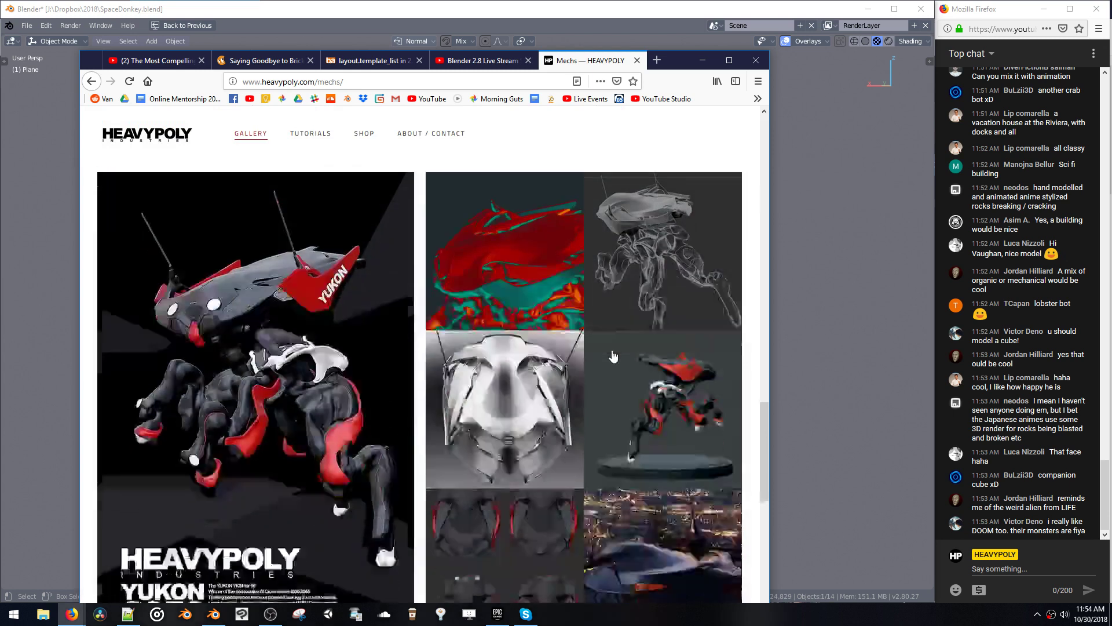
- Enlarge the image of four YUKON shell variants and page through the remaining YUKON pictures, then close the viewer
scroll(599, 343, "down", 1)
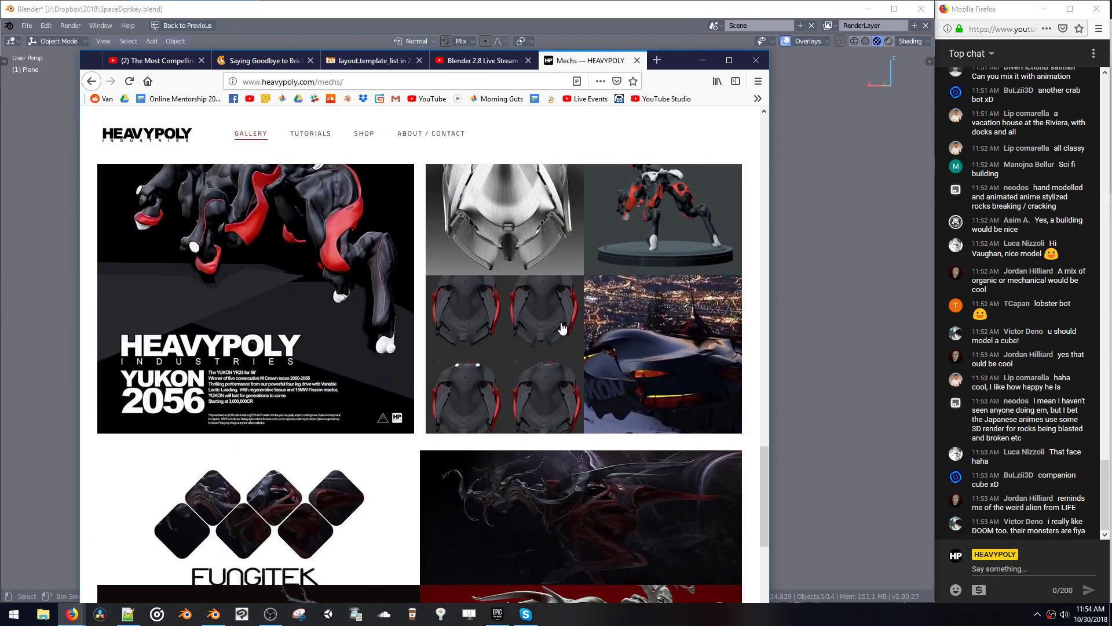
left_click(563, 324)
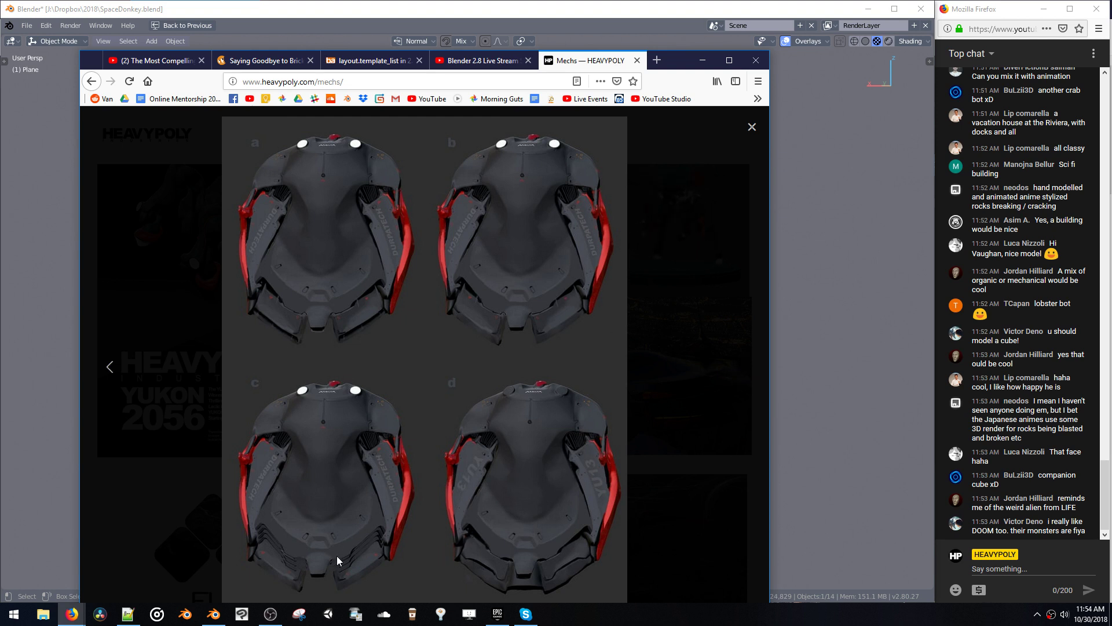
left_click(745, 371)
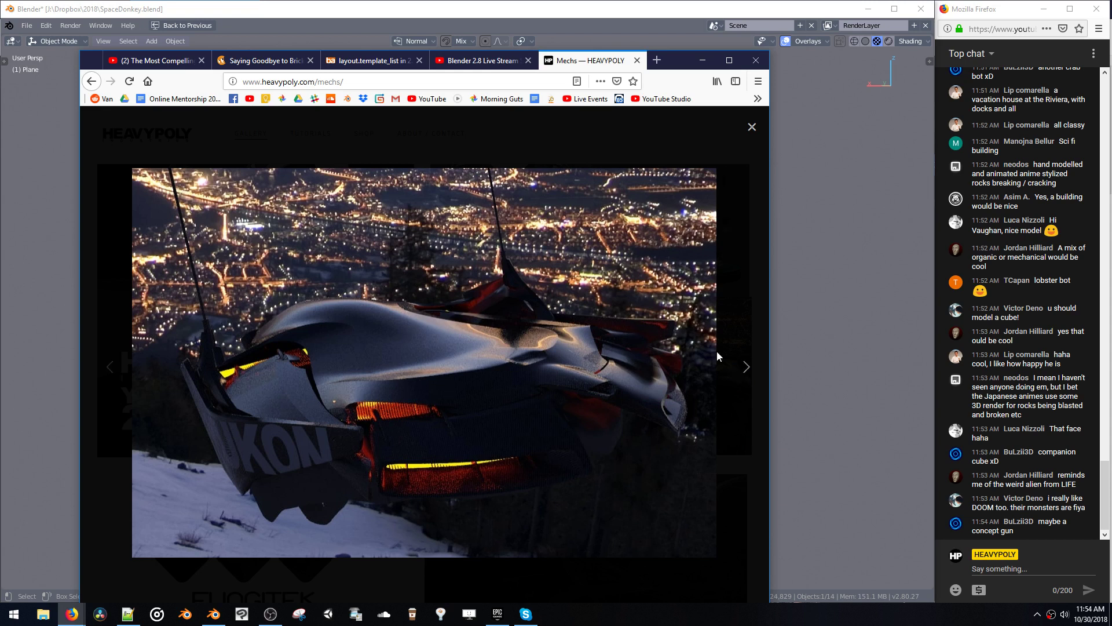
left_click(744, 368)
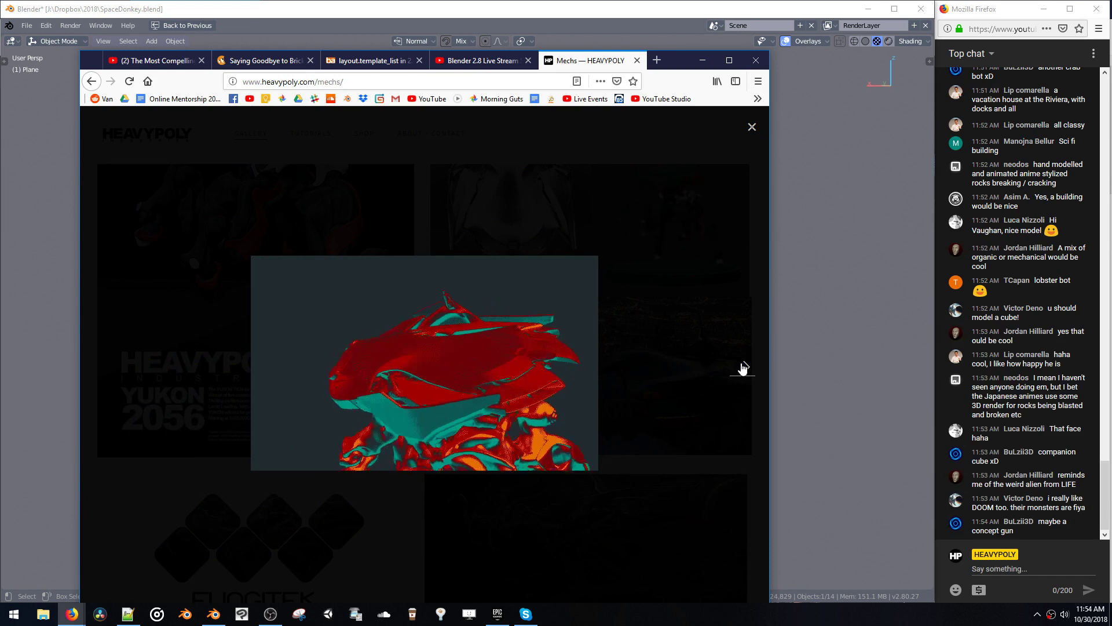
left_click(744, 368)
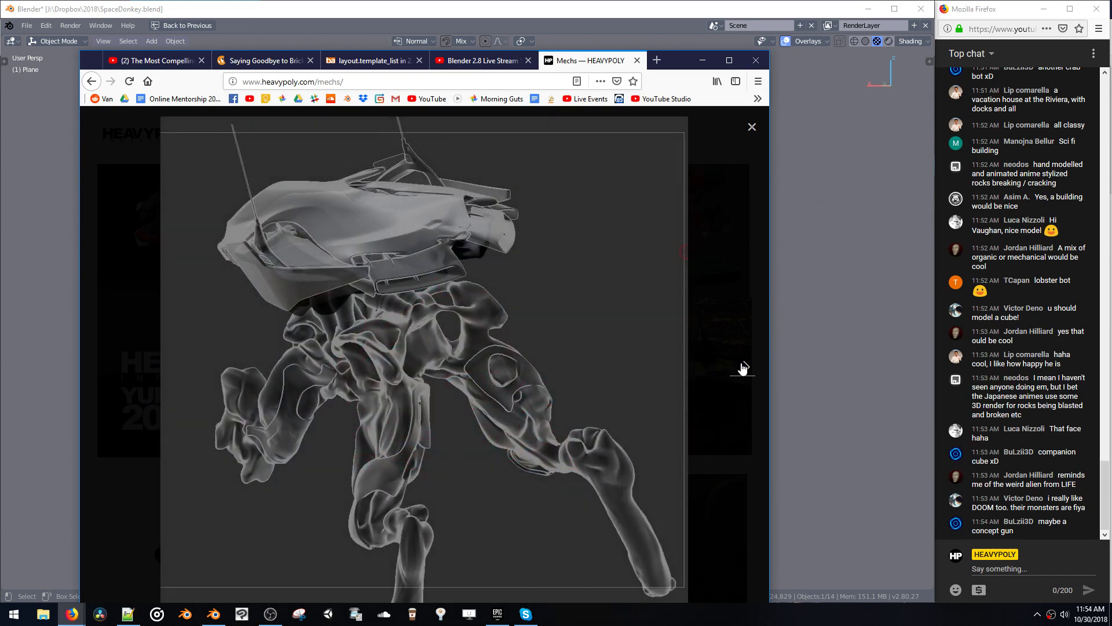
left_click(744, 369)
left_click(742, 368)
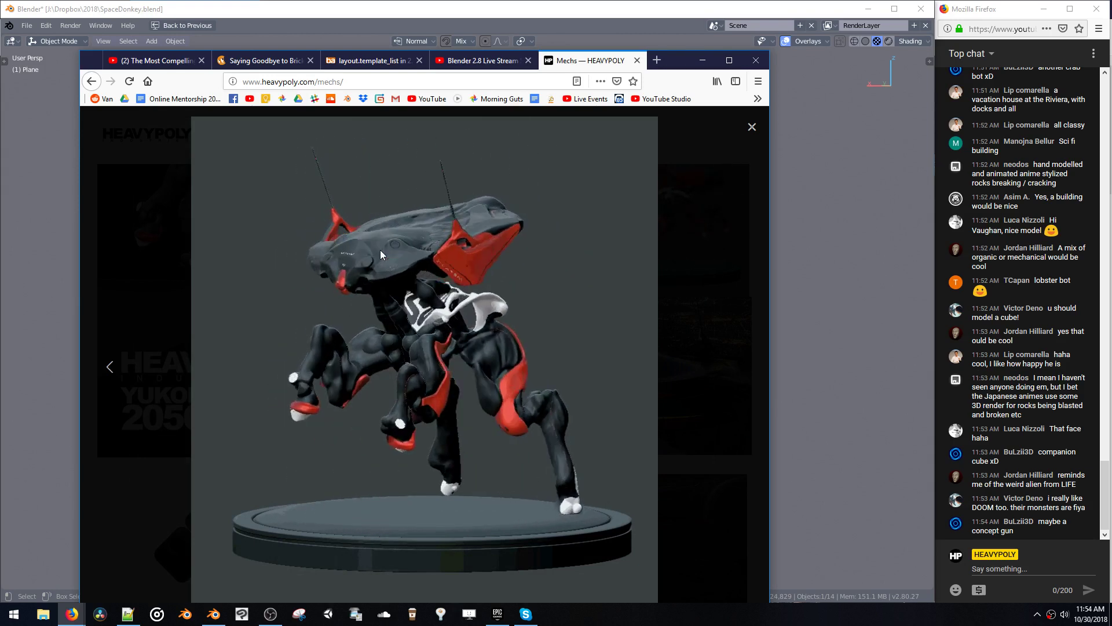
left_click(754, 125)
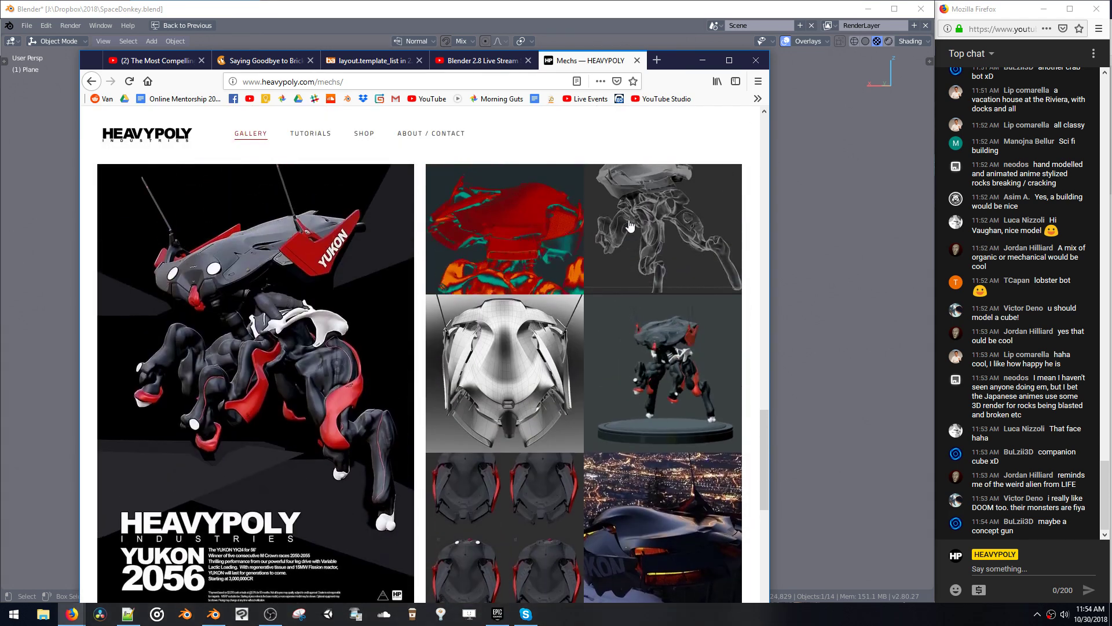
- Enlarge the TREEMECH WIP image in the Fungitek section, compare it with the adjacent mech sketch, and close the viewer
scroll(635, 221, "down", 5)
scroll(637, 219, "down", 2)
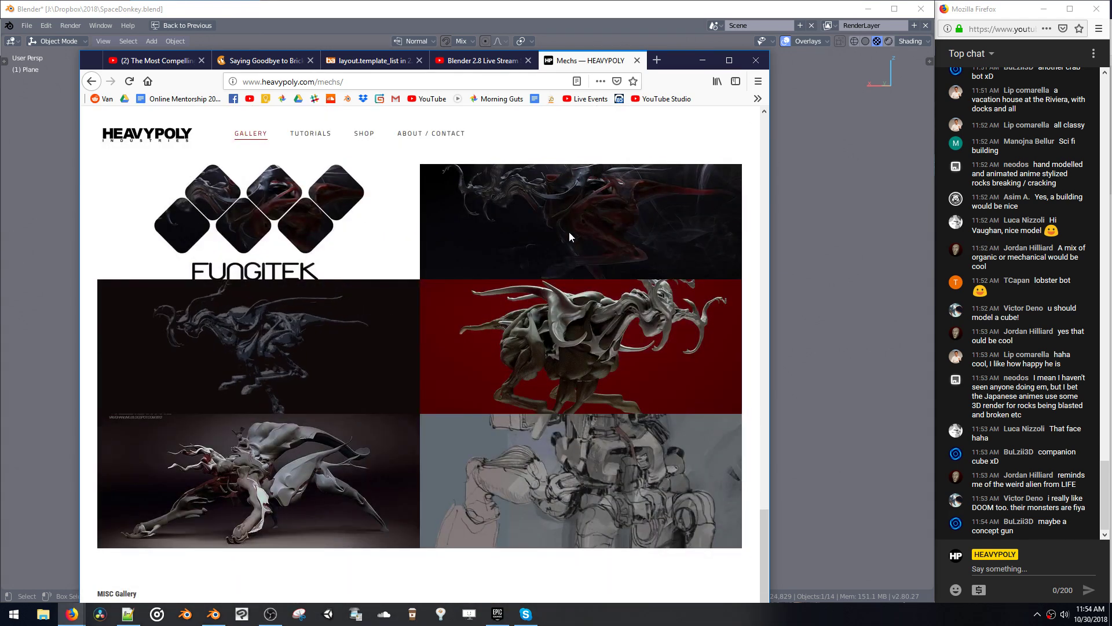
left_click(287, 484)
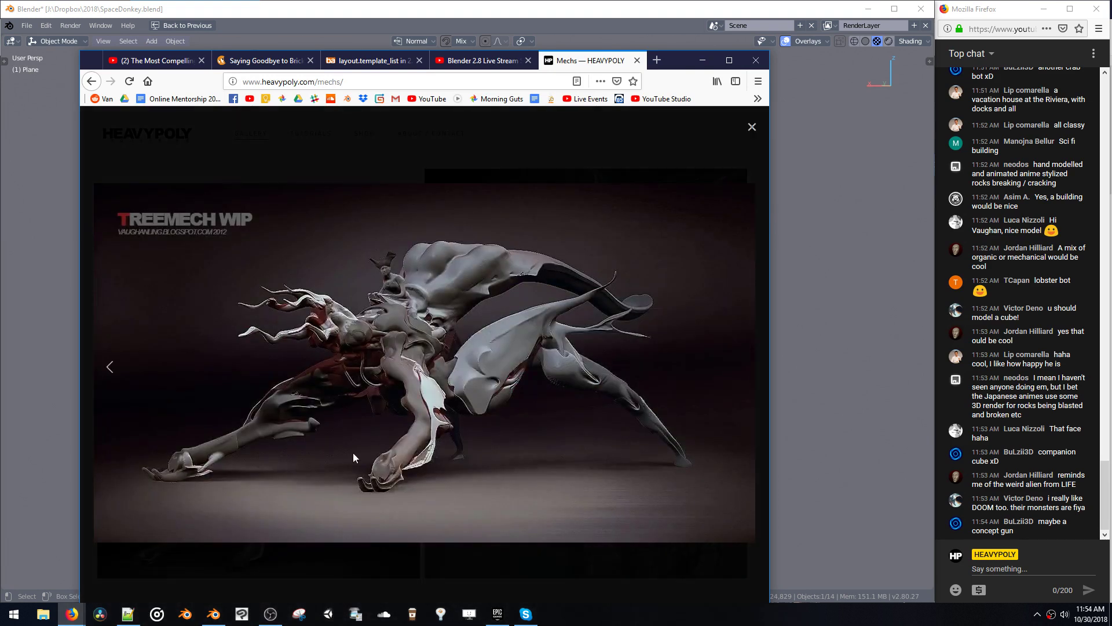
left_click(380, 409)
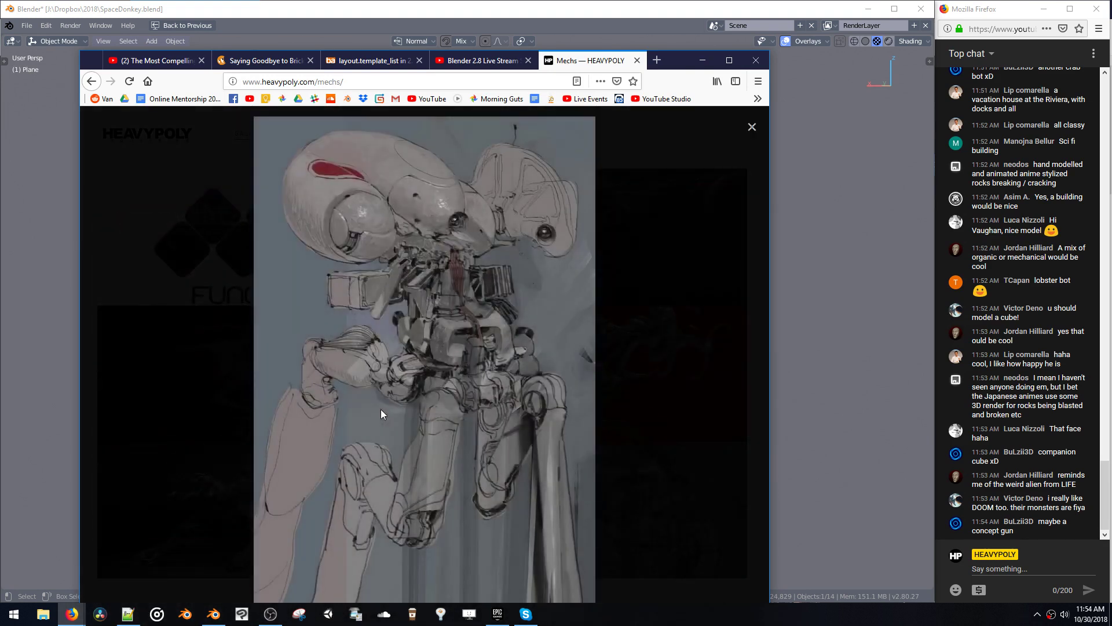
left_click(381, 409)
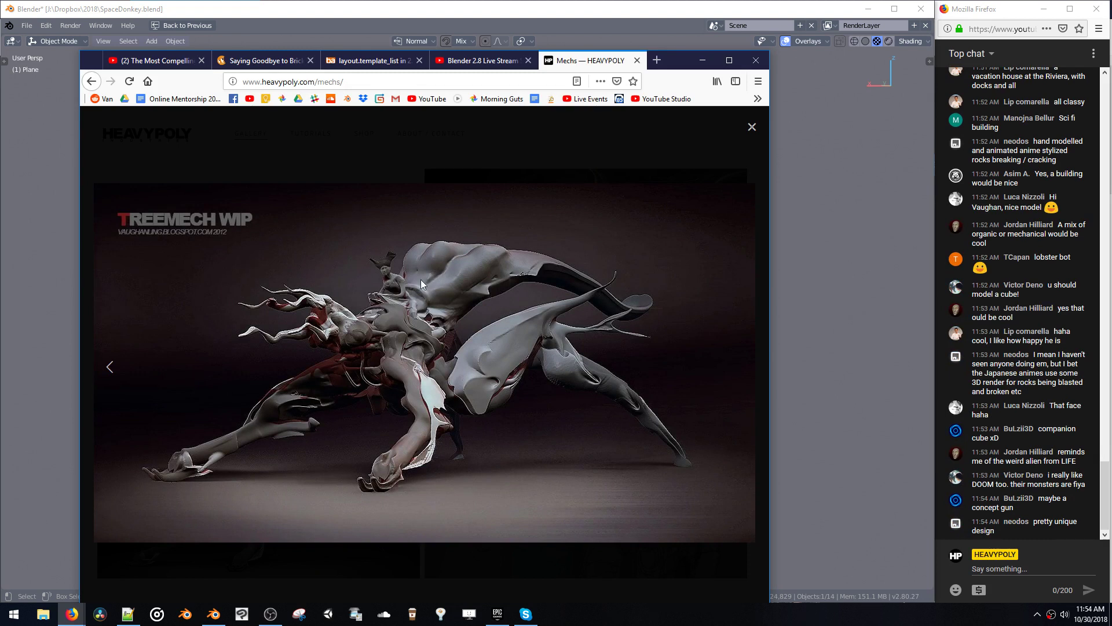
left_click(751, 128)
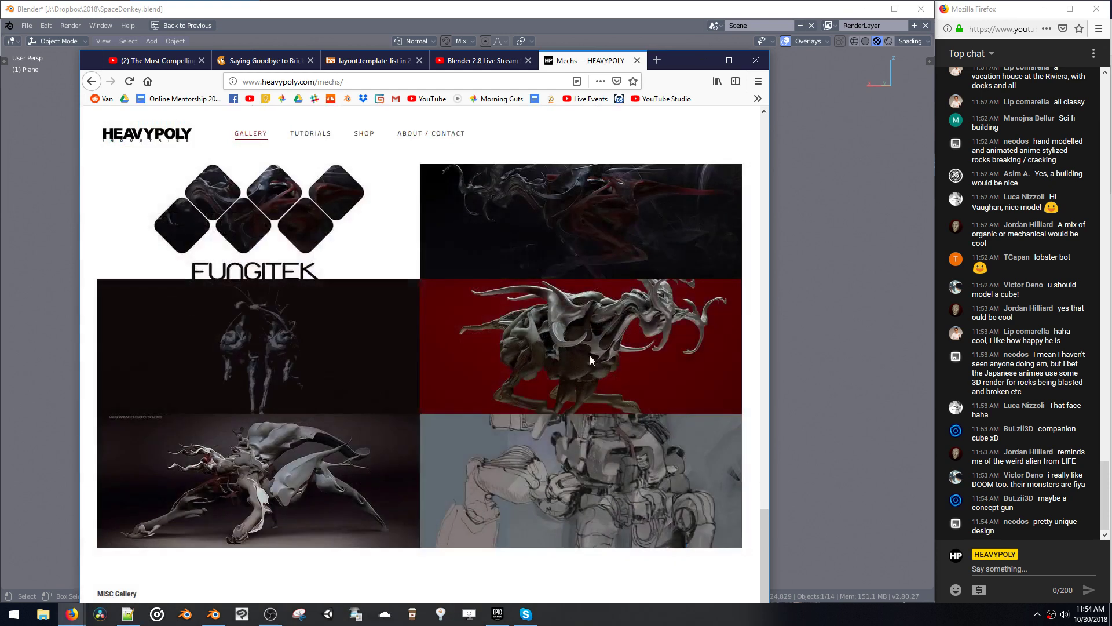
- Examine enlarged views of the horned running creature on red and the pale mech sketch, closing each one
left_click(590, 355)
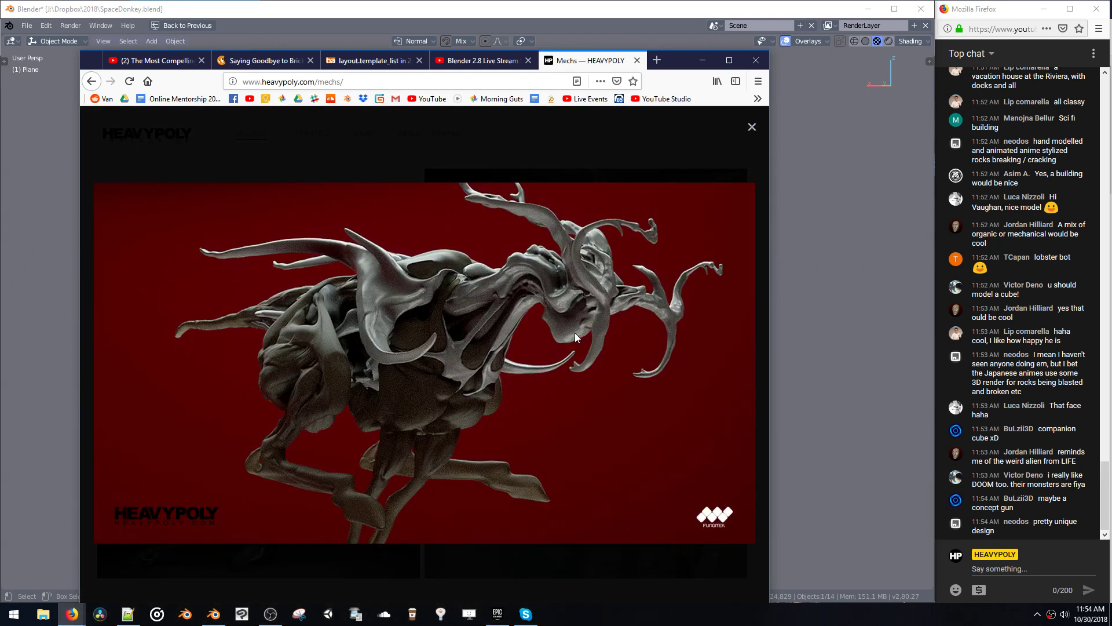
left_click(751, 127)
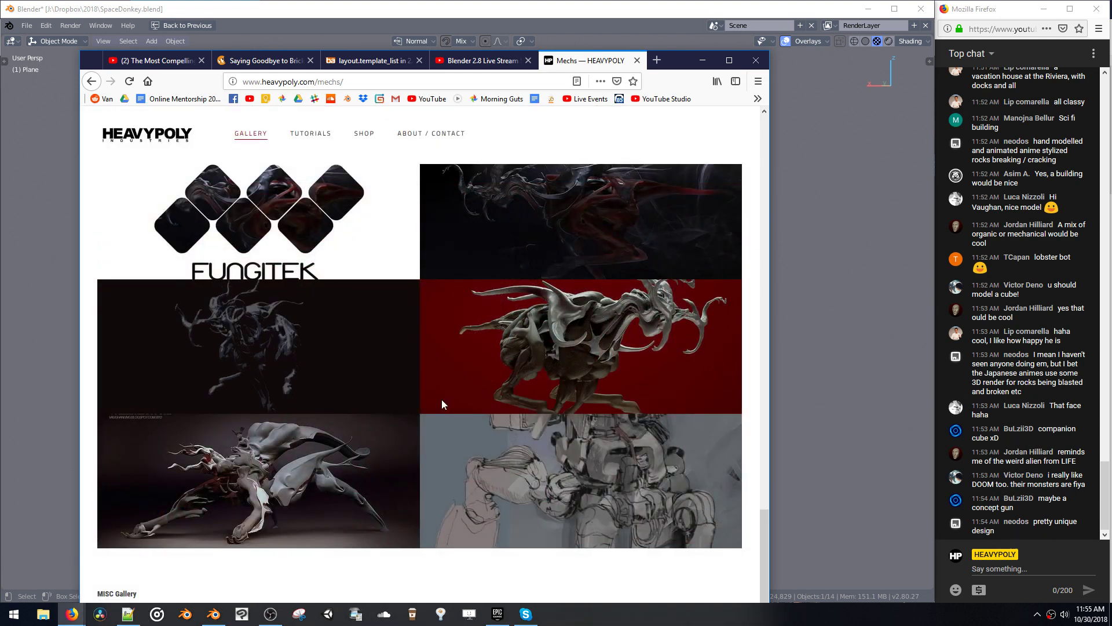
left_click(552, 461)
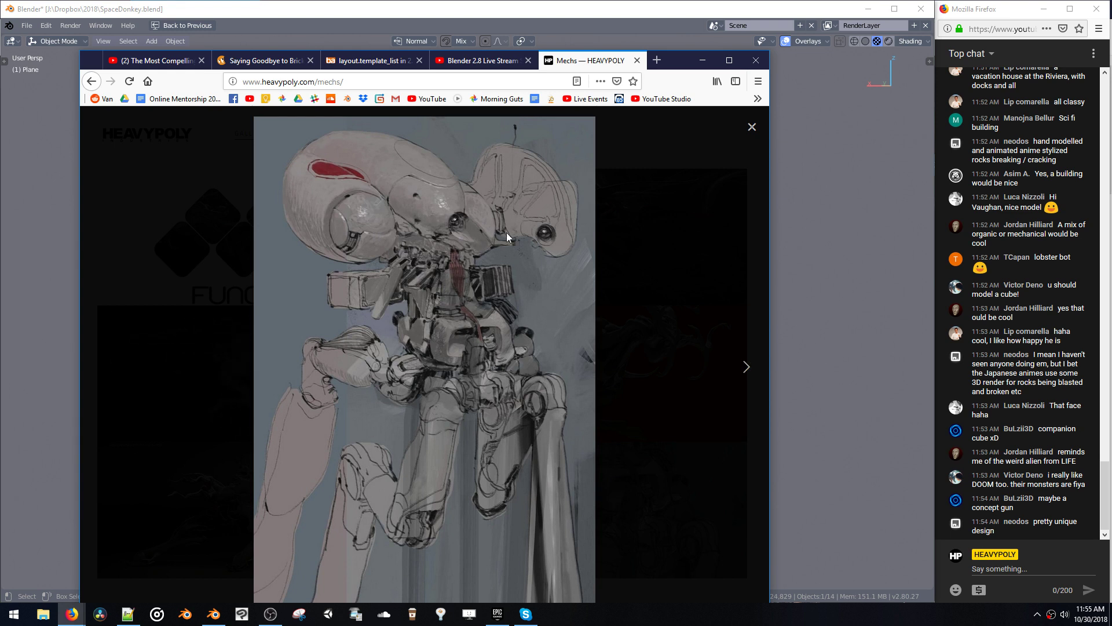
left_click(751, 129)
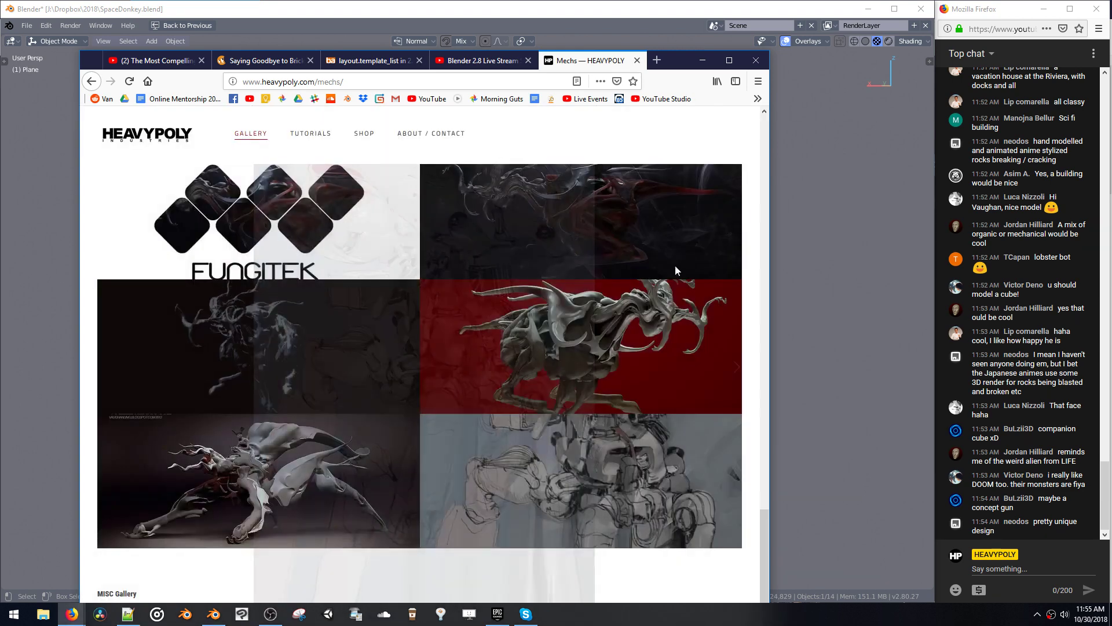
- Return past the YUKON section to the TAFFYBOT images in the Mechs gallery
scroll(659, 418, "up", 5)
scroll(658, 419, "down", 15)
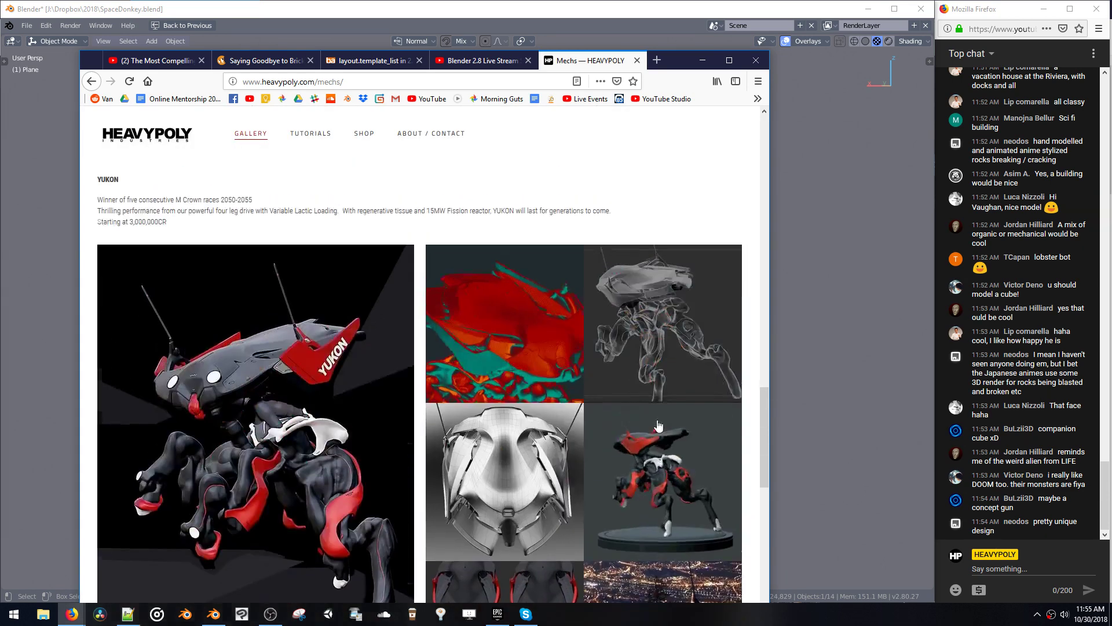
scroll(659, 425, "down", 3)
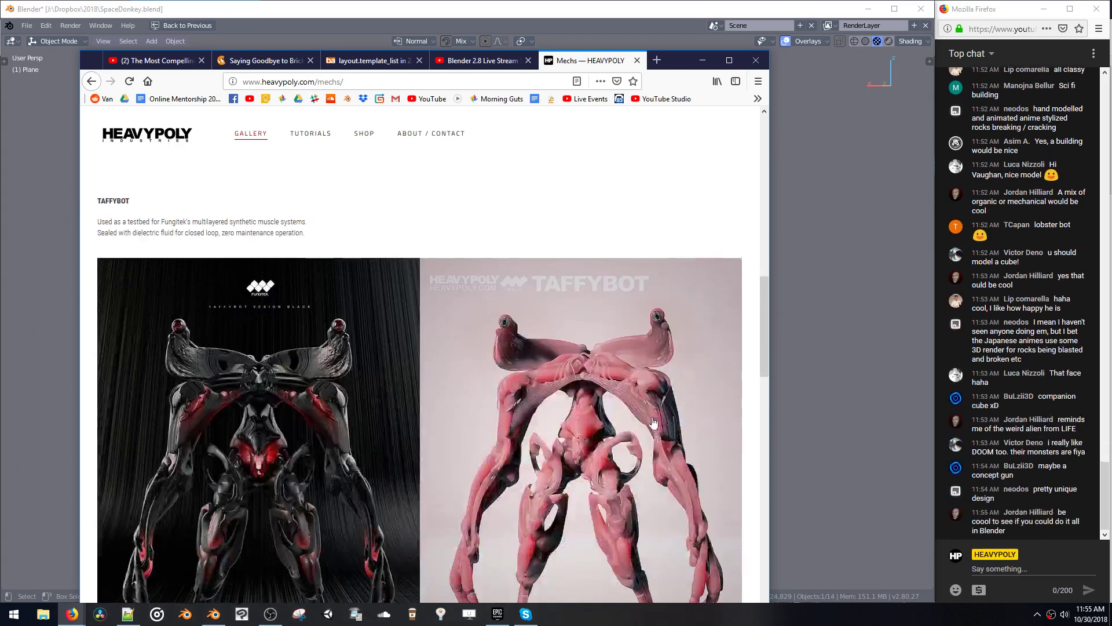
- Enlarge the BOWLEG BOT image in the Mechs gallery, close the viewer, and look over the surrounding mech thumbnails
scroll(658, 424, "up", 7)
left_click(378, 415)
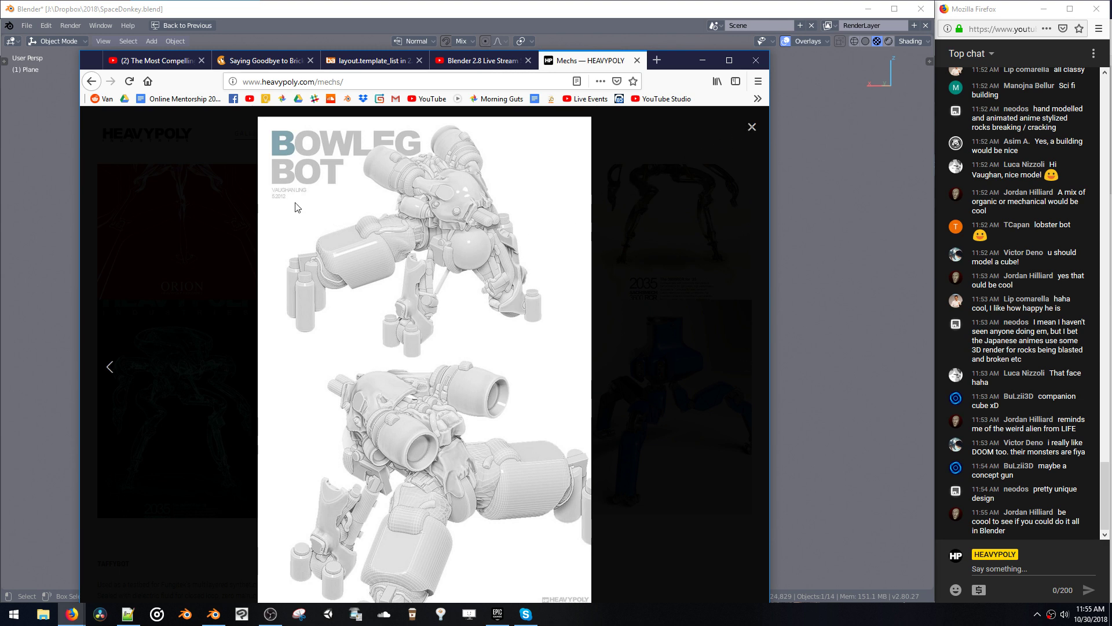
left_click(752, 126)
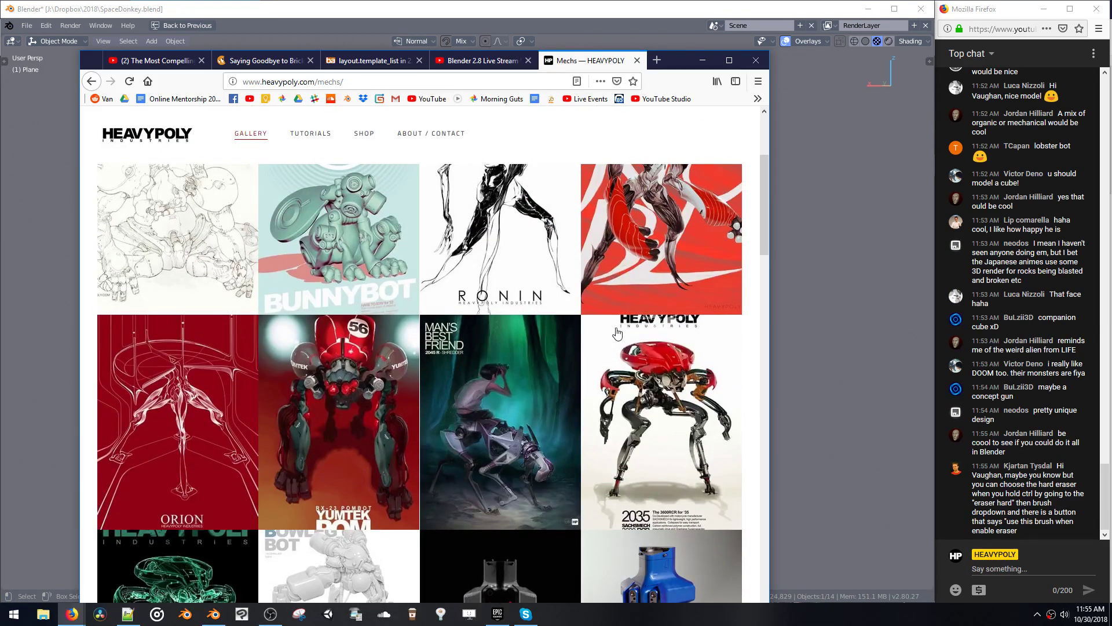
scroll(607, 336, "down", 4)
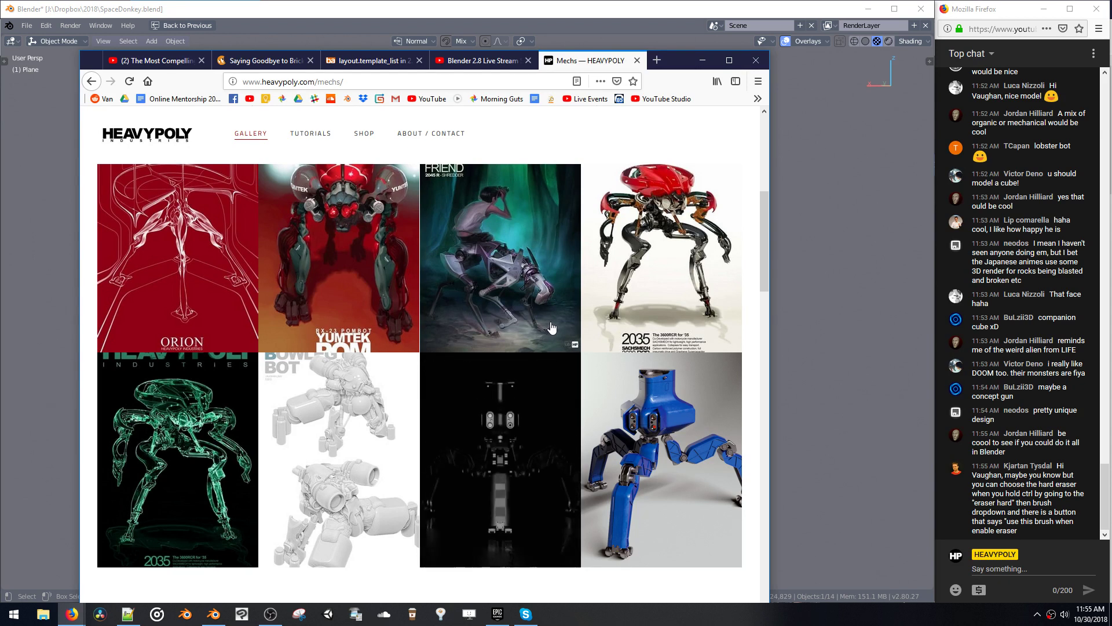
scroll(548, 322, "up", 5)
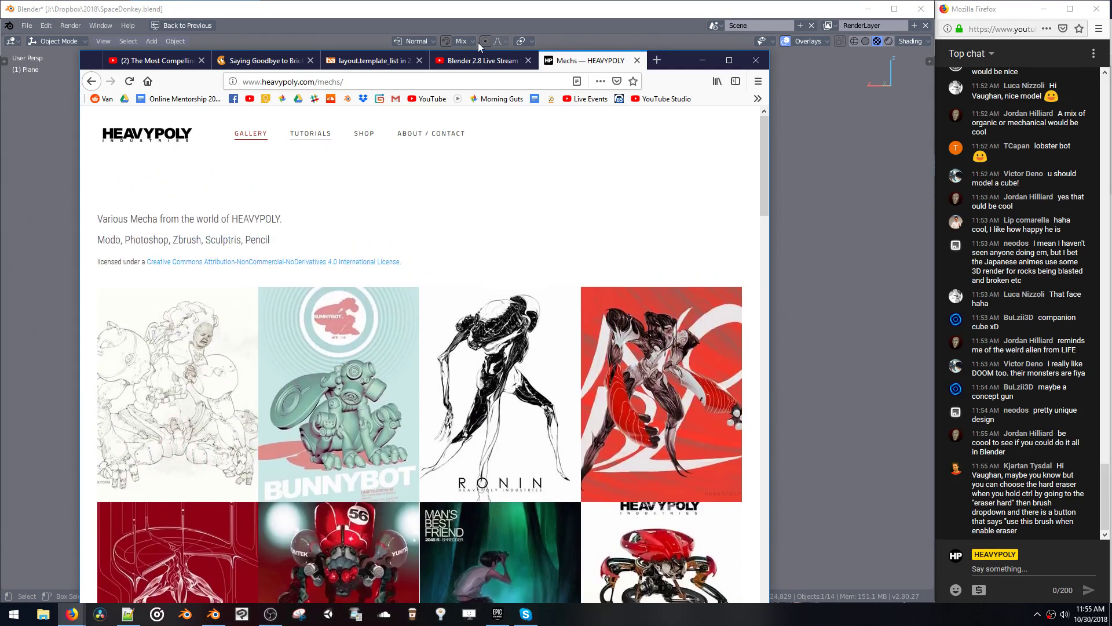
- Close the HEAVYPOLY Mechs page, put the browser away, and return to the SpaceDonkey model in Blender
left_click(638, 60)
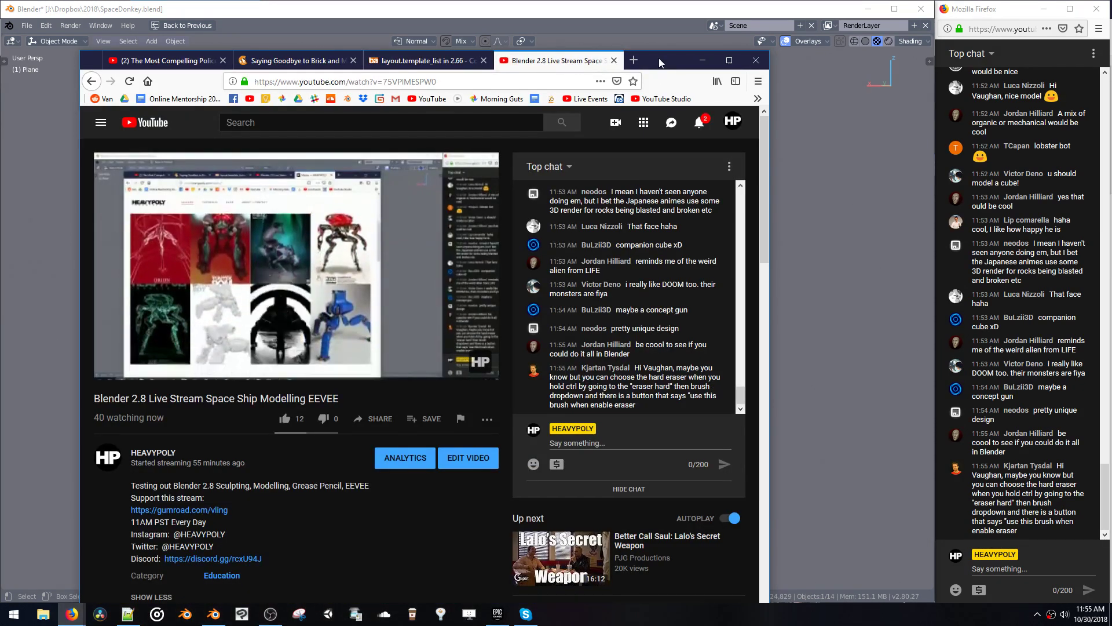
left_click(702, 61)
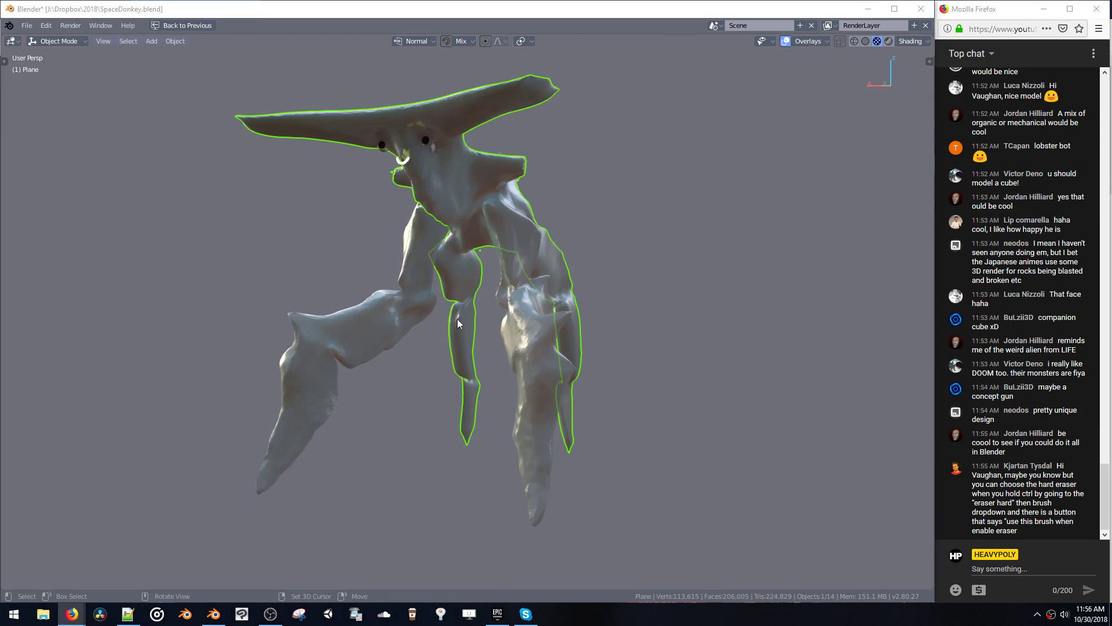
middle_click_drag(364, 329, 505, 238)
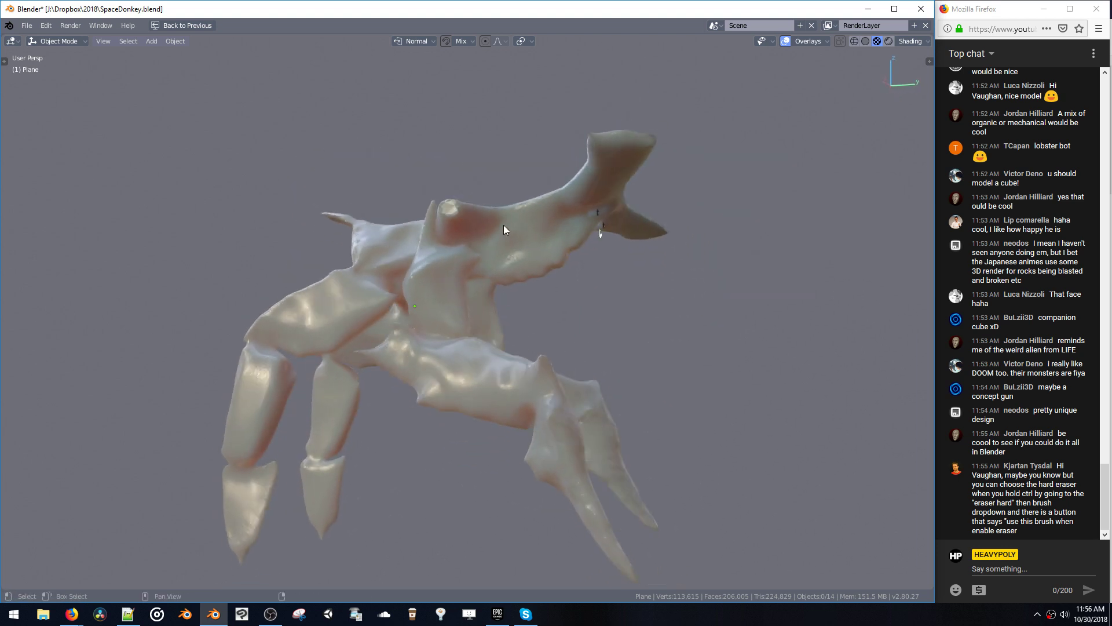
- Add a mesh plane, then move and rotate it into a steep tilt through the creature's neck
key("shift+a")
mouse_move(501, 226)
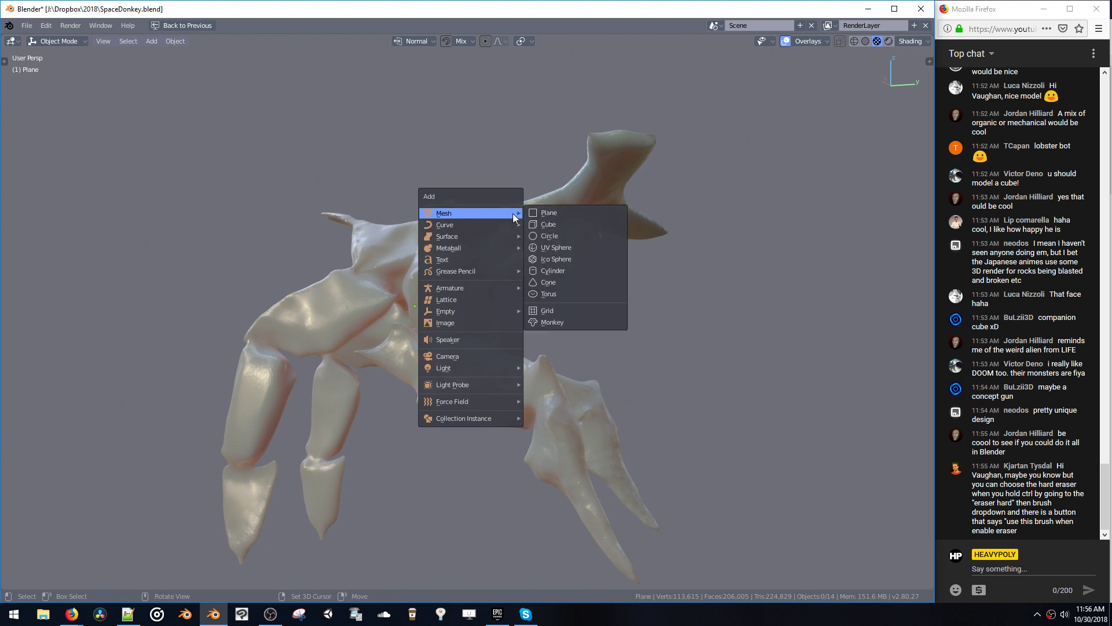
left_click(551, 213)
key("g")
key("r")
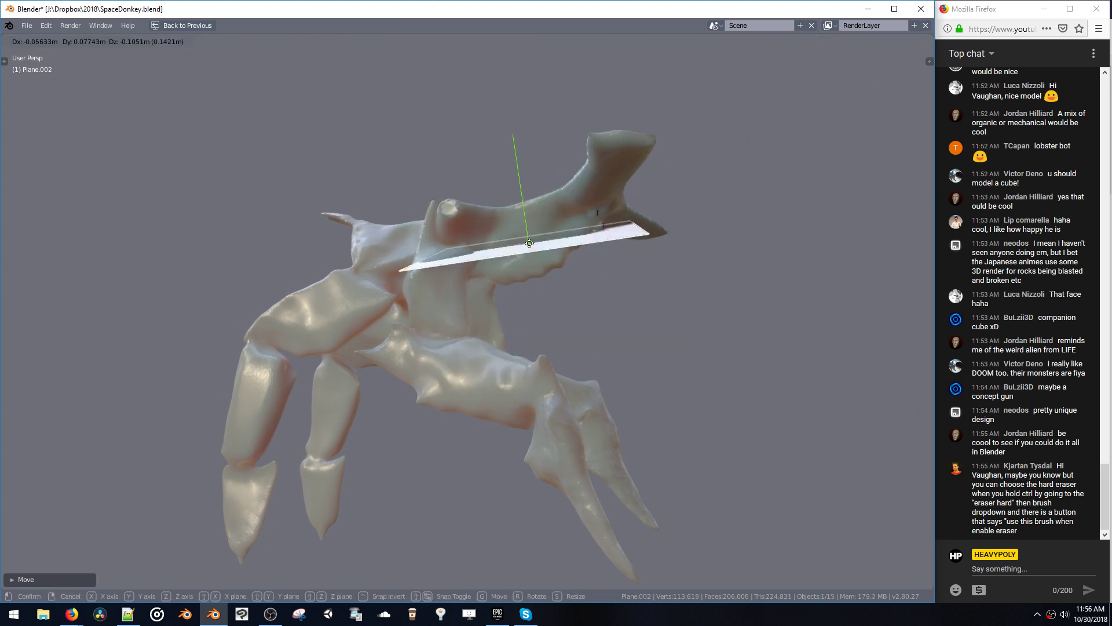
left_click(527, 254)
key("r")
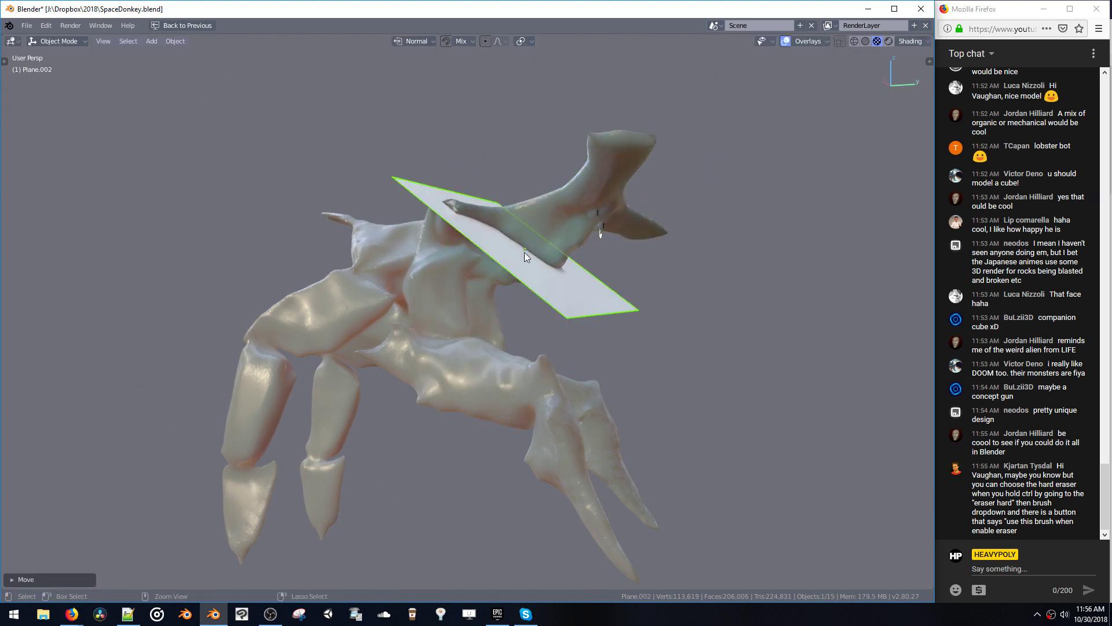
left_click(520, 260)
key("g")
left_click(522, 260)
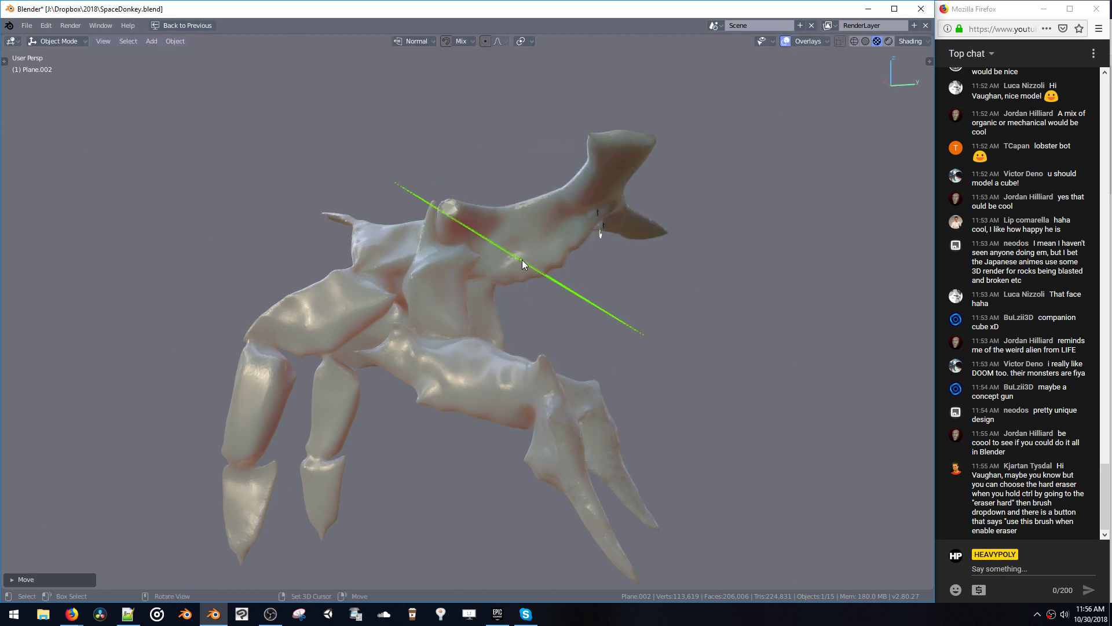
- In Edit Mode, move the plane's geometry away in front of the creature's legs and switch to vertex selection
middle_click_drag(522, 260, 514, 280)
key("space")
left_click(577, 238)
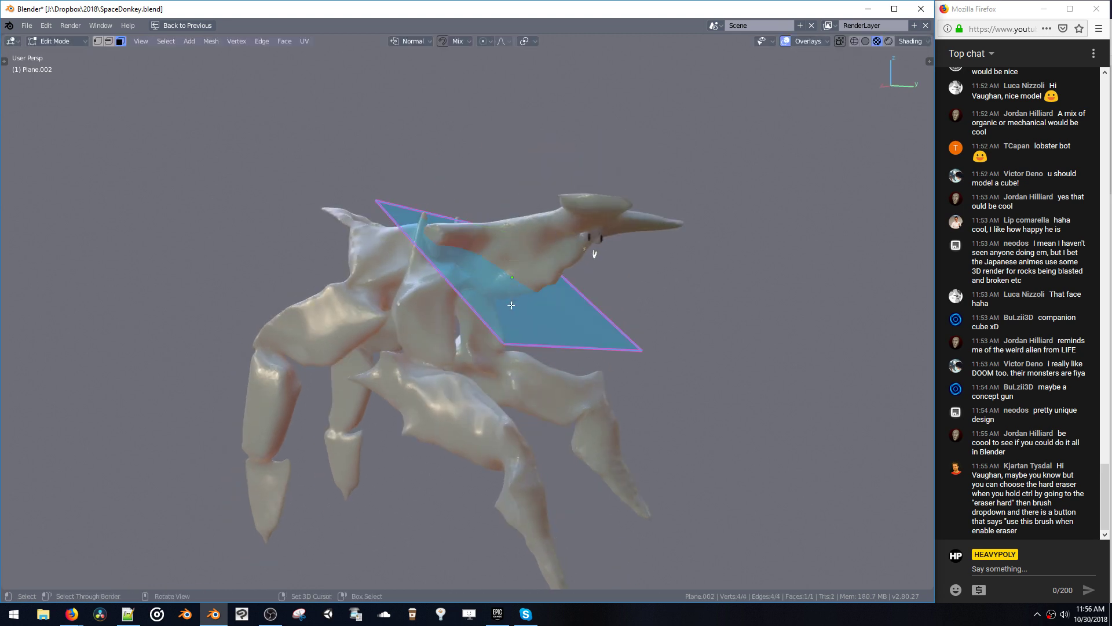
key("g")
left_click(679, 415)
key("space")
left_click(518, 326)
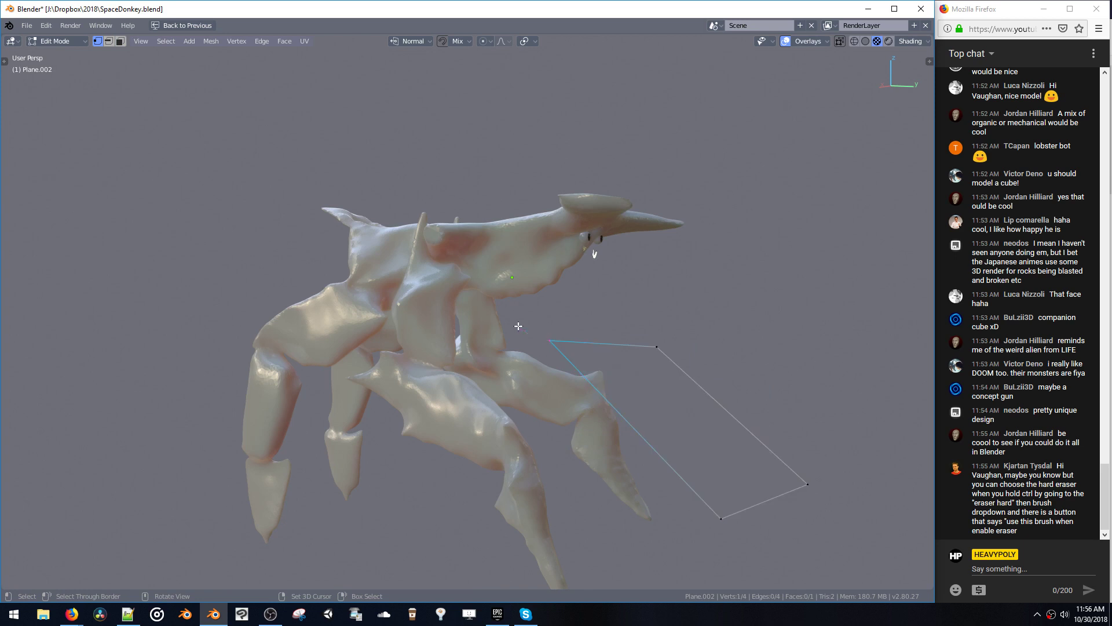
- Duplicate a plane vertex onto the side of the creature's head, turn on snapping, and extrude it along the upper edge
left_click_drag(516, 325, 475, 261, "ctrl")
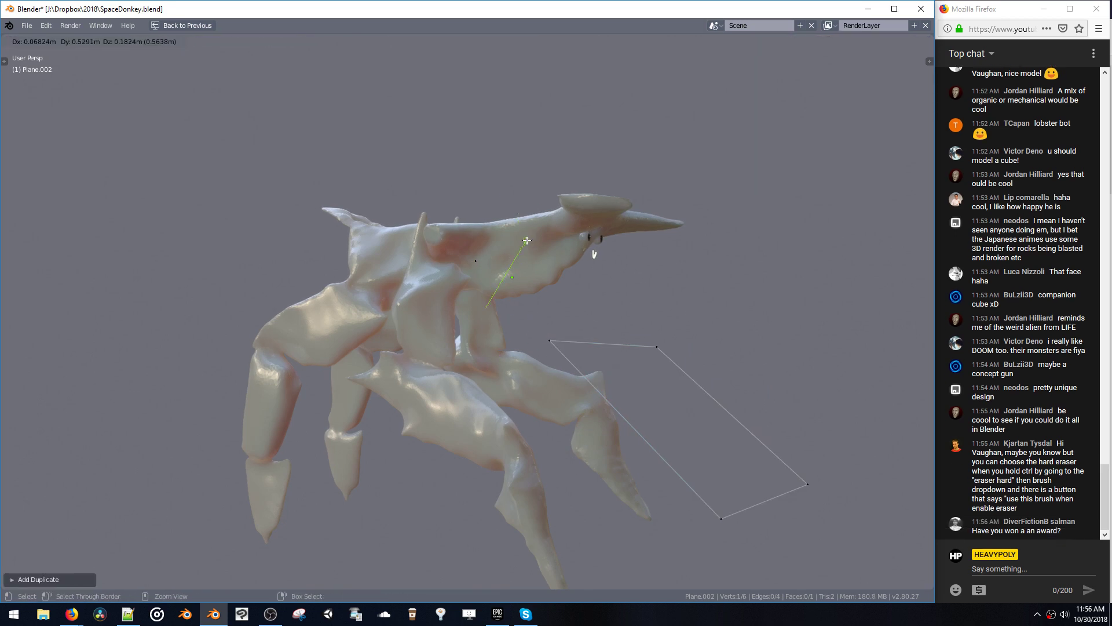
key("e")
left_click(477, 261)
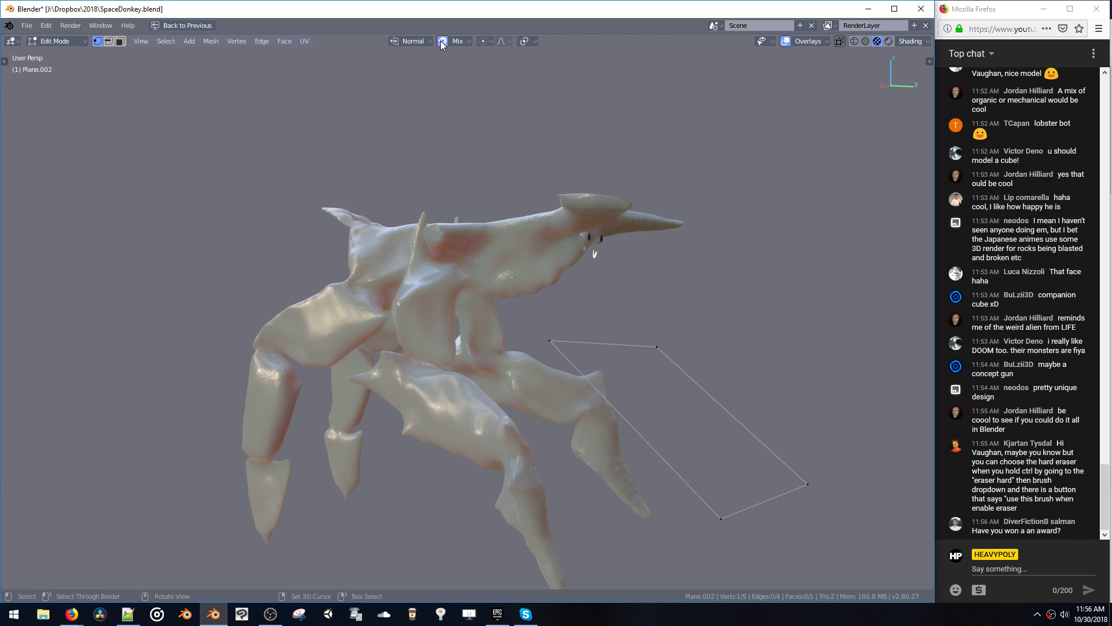
key("e")
left_click(490, 235)
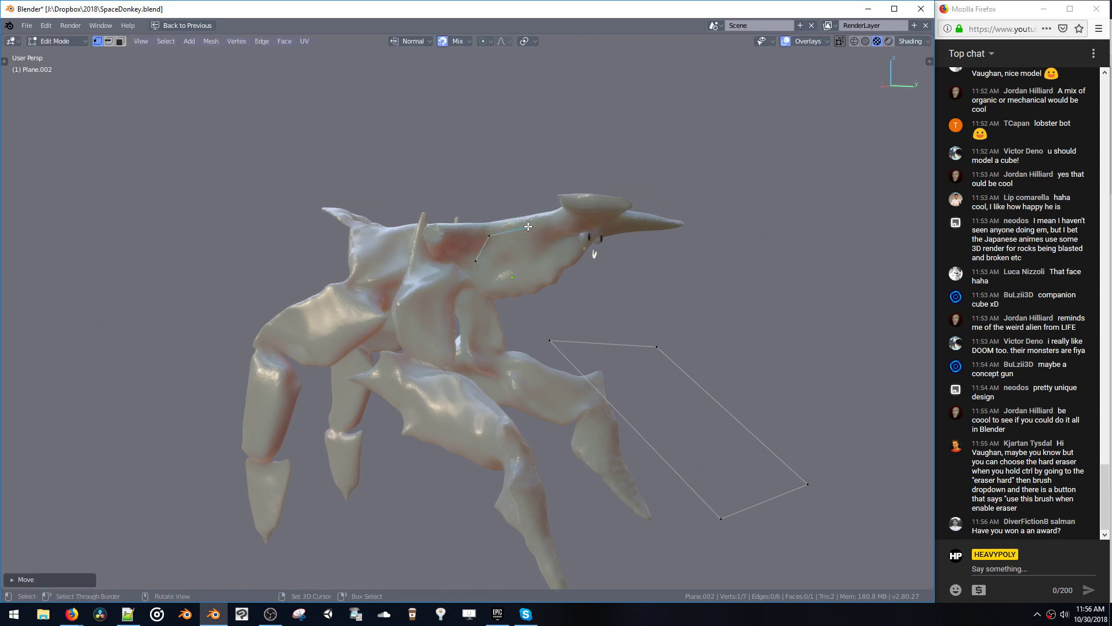
left_click(457, 40)
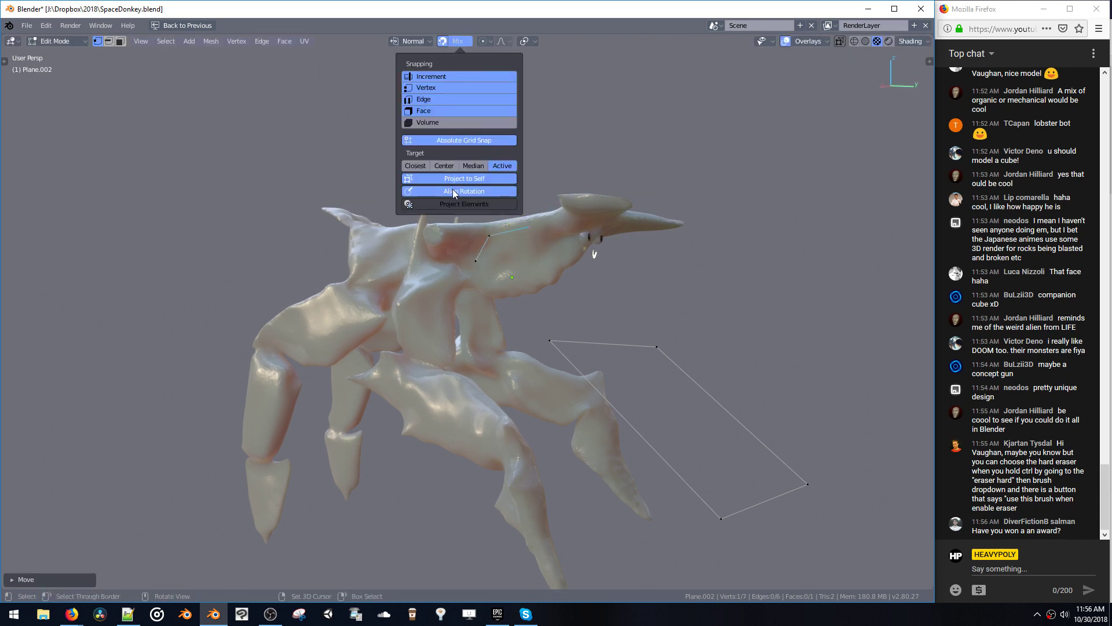
- Continue the snapped vertex outline with three points curving down the front of the creature's cheek
key("shift+space")
left_click(547, 233)
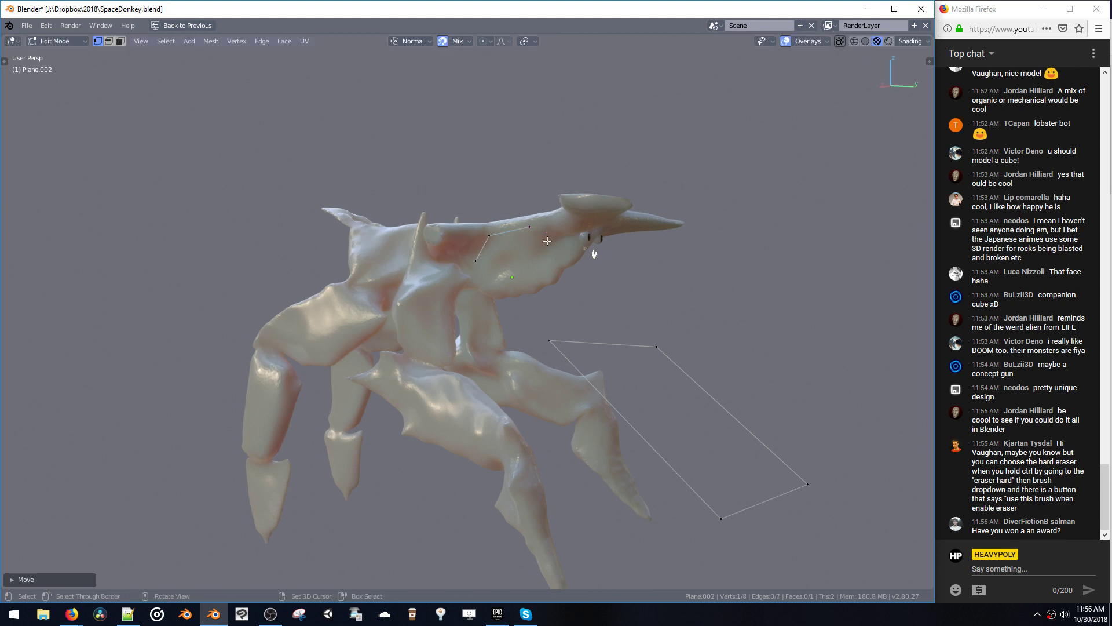
key("shift+space")
left_click(566, 250)
key("shift+space")
left_click(567, 266)
- Trace the rear and underside of the cheek with snapped points from the first vertex until the outline meets its front end
left_click(476, 261)
key("shift+space")
left_click(476, 281)
key("shift+space")
left_click(489, 294)
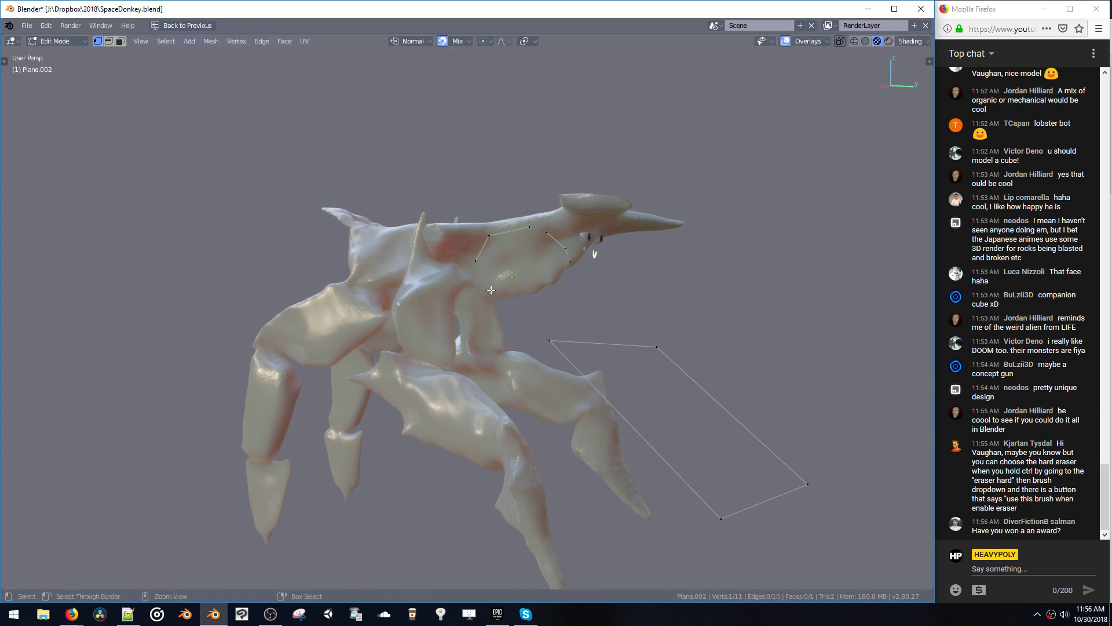
key("shift+space")
left_click(492, 294)
key("shift+space")
left_click(507, 295)
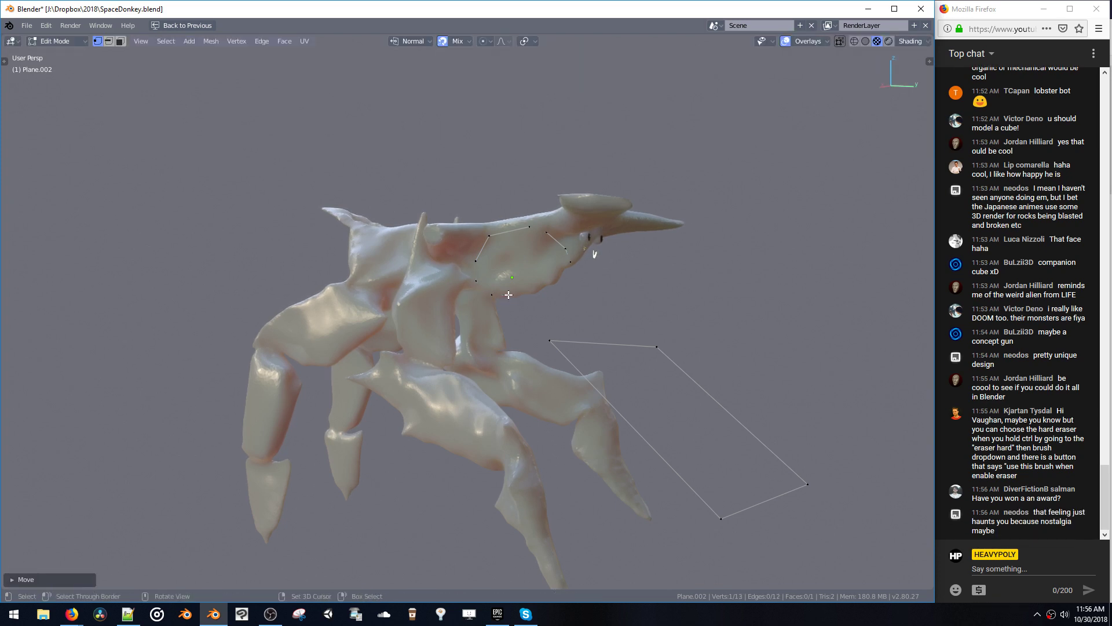
key("shift+space")
left_click(530, 290)
key("shift+space")
left_click(550, 281)
key("shift+space")
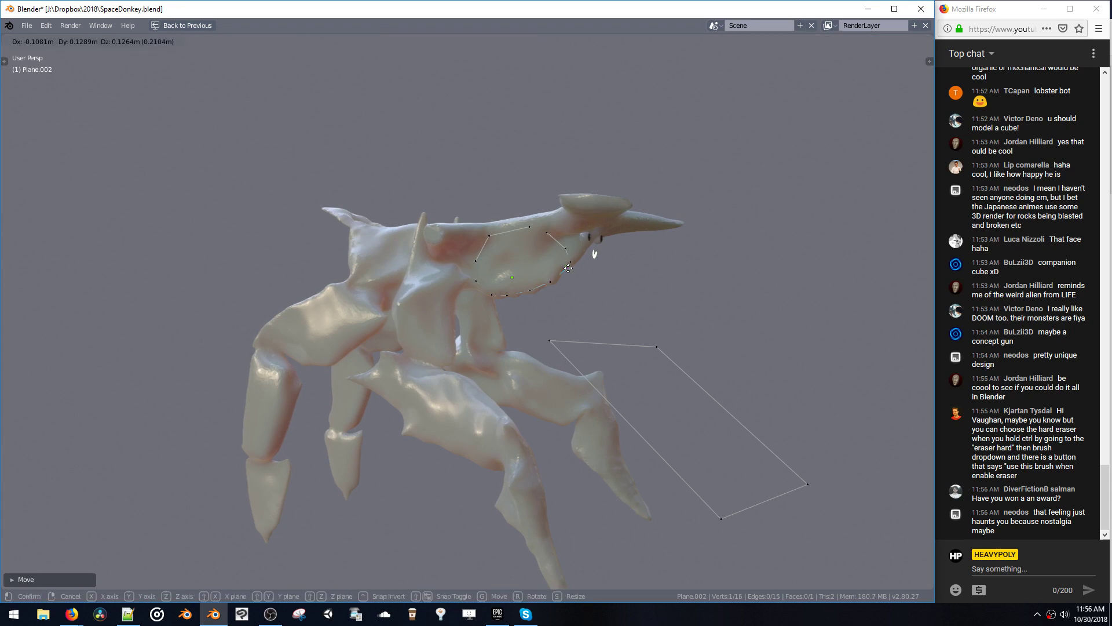
right_click(568, 263)
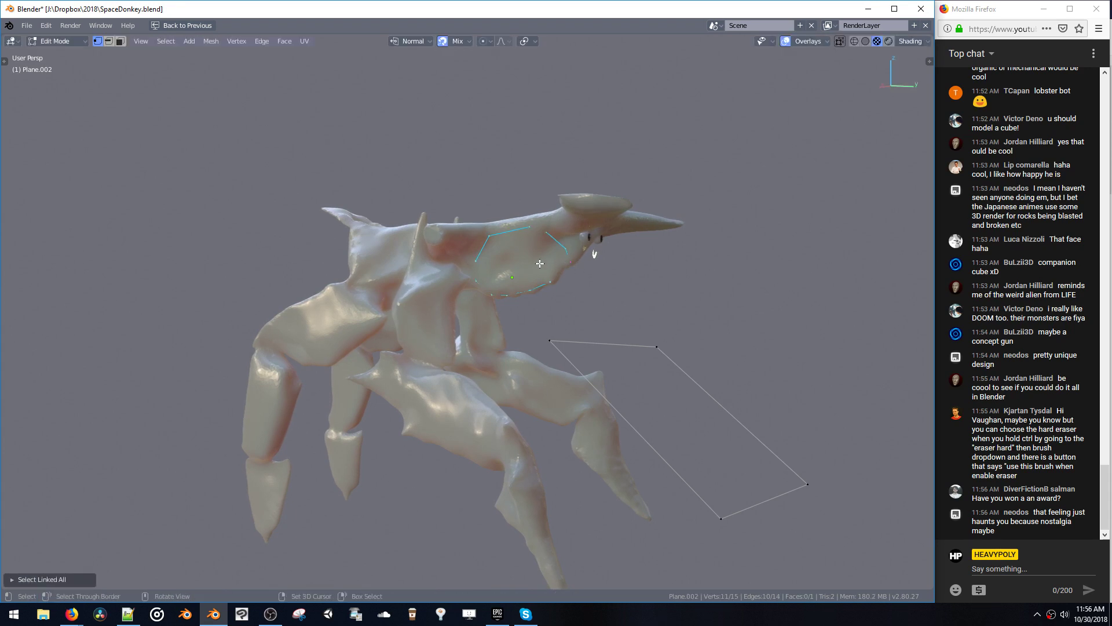
- Fill the traced outline with a face and extrude it outward into a thick panel on the side of the head
key("f")
middle_click_drag(540, 264, 500, 192)
scroll(486, 187, "up", 3)
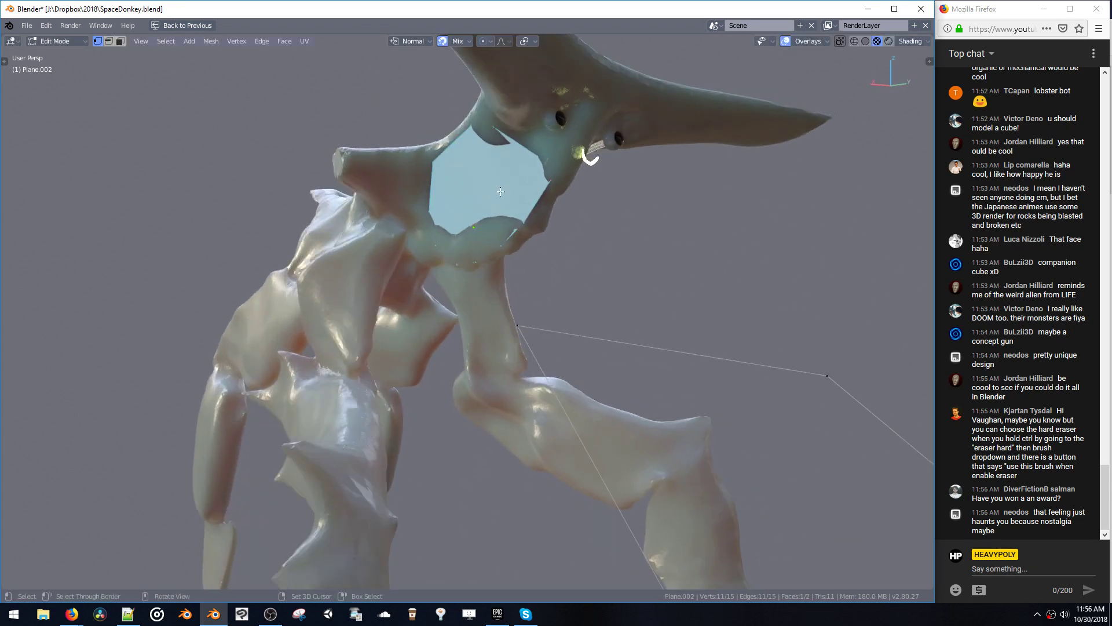
key("e")
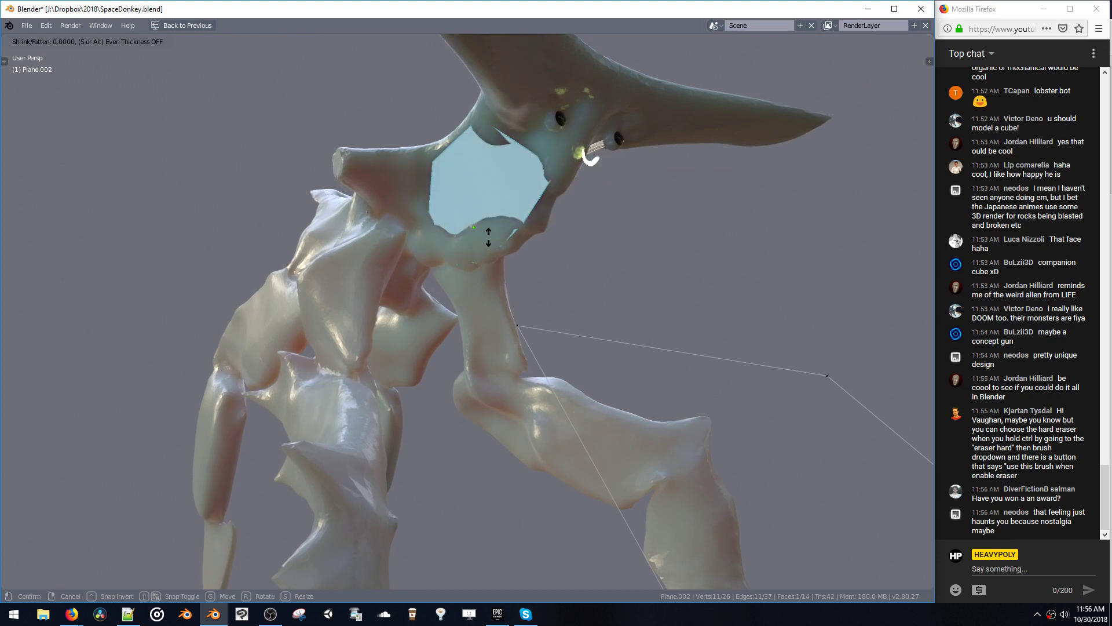
left_click(488, 237)
key("ctrl+l")
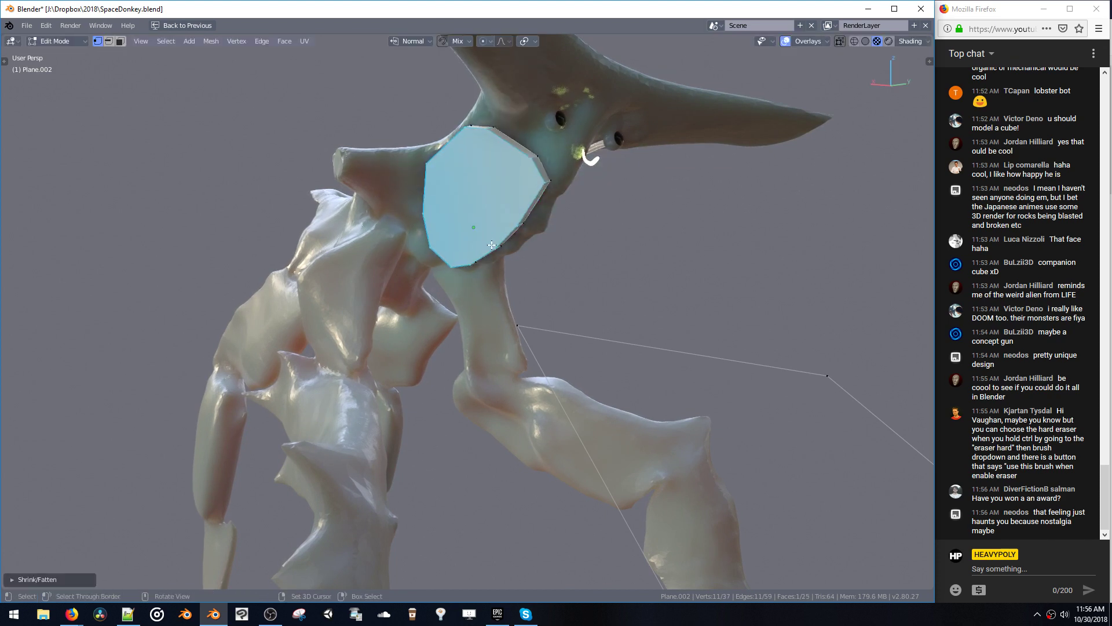
- Try to scale the panel's outer face down to about half its size
middle_click_drag(468, 152, 527, 243)
key("space")
left_click(559, 206)
left_click(563, 226)
key("s")
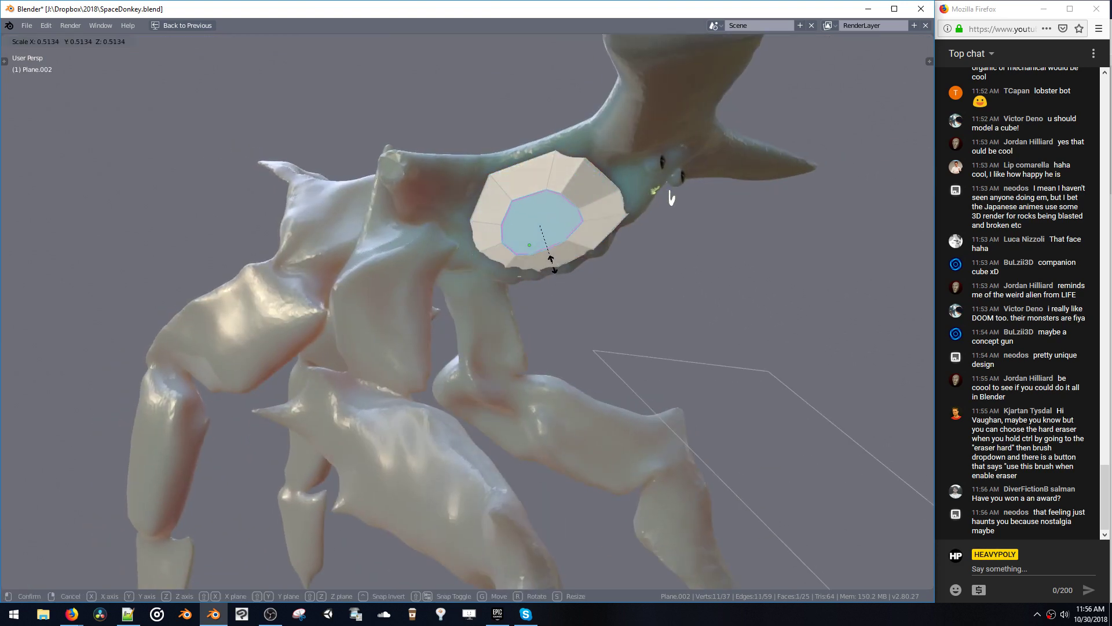
left_click(559, 271)
key("ctrl+z")
- Extrude the panel's outer face and scale the new face inward to form a faceted, tapered cap
middle_click_drag(558, 270, 566, 266)
key("e")
key("s")
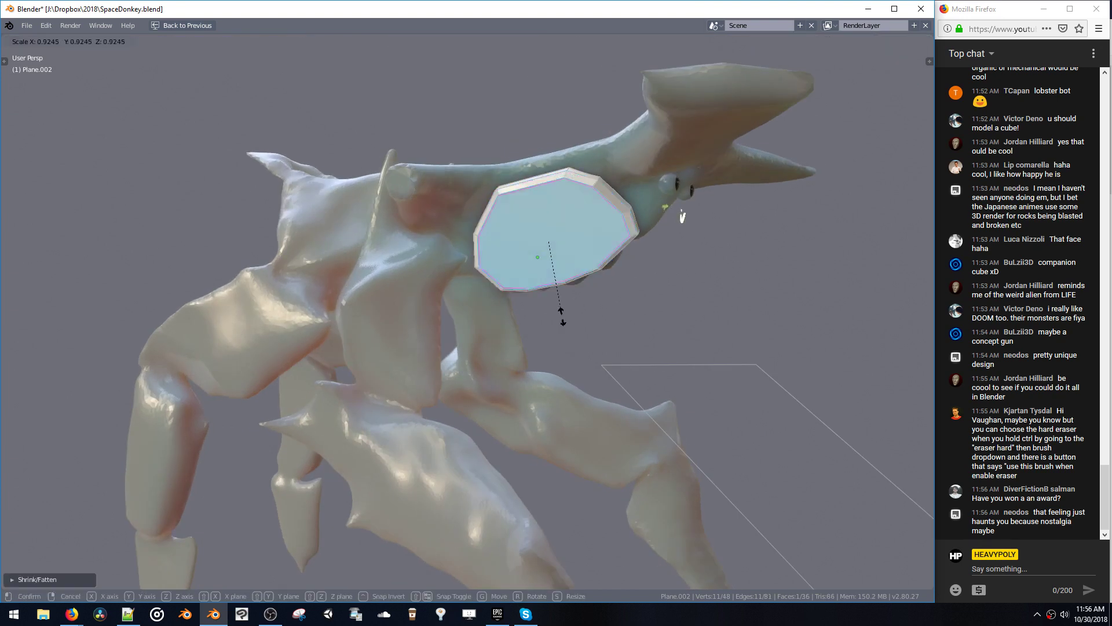
left_click(551, 360)
- Mirror the faceted panel across the X axis onto the opposite side of the head
middle_click_drag(551, 360, 492, 253)
left_click(426, 227)
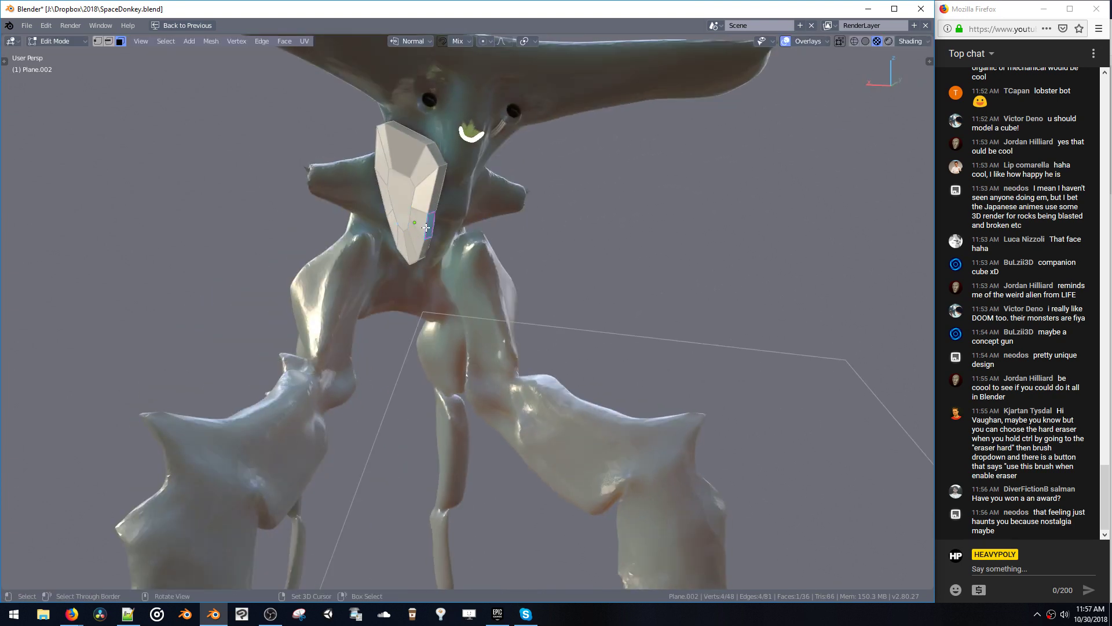
key("shift+x")
left_click(491, 188)
middle_click_drag(520, 162, 492, 167)
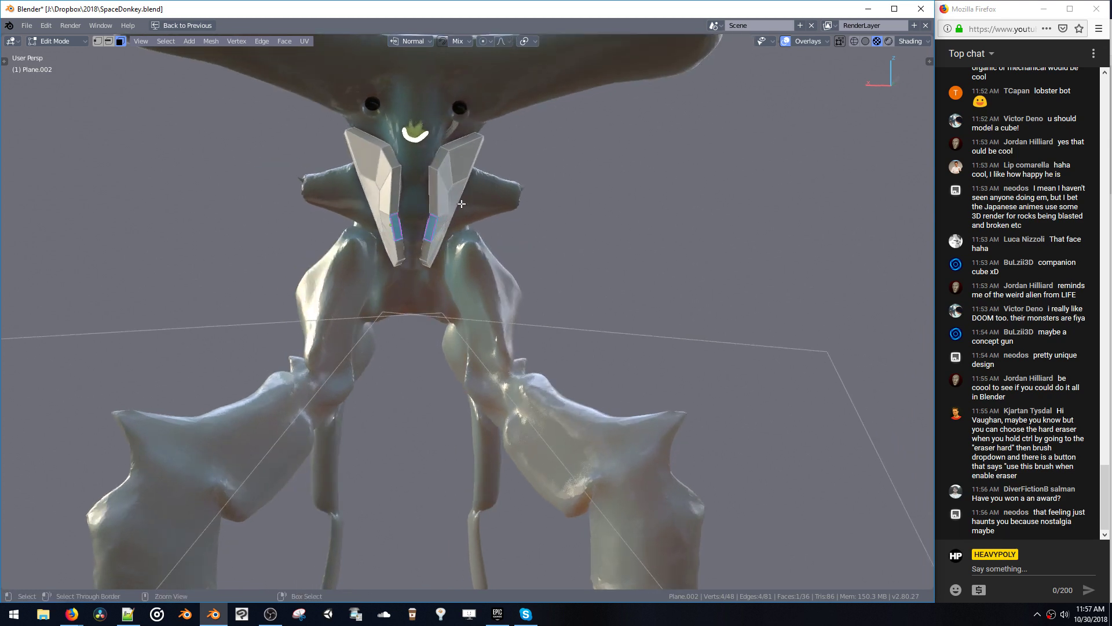
- Delete the leftover original plane geometry in front of the creature's legs
key("Tab")
key("ctrl+space")
key("Tab")
scroll(506, 272, "down", 4)
left_click(445, 385)
key("x")
- Select the whole linked side panel and reposition it beside the creature's head
middle_click_drag(445, 325, 374, 248)
key("ctrl+l")
key("g")
left_click(419, 278)
key("shift+space")
left_click(584, 255)
- Grow and shrink the face selection on the side panel and remove its rear faces, keeping the faceted front cap
left_click(502, 290)
key("ctrl+KP_Add")
key("x")
key("ctrl+z")
key("ctrl+KP_Subtract")
middle_click_drag(384, 259, 520, 288)
key("ctrl+KP_Add")
middle_click_drag(522, 250, 473, 239)
- Extrude the upper edge of the side disc upward in segments to form a strap over the creature's neck
key("e")
left_click(543, 237)
key("e")
left_click(585, 260)
key("e")
left_click(558, 234)
- Extrude the strap's front edge forward along the head in several segments, keeping the last one on the Y axis
middle_click_drag(567, 261, 614, 243)
key("e")
left_click(611, 255)
key("g")
left_click(628, 249)
key("e")
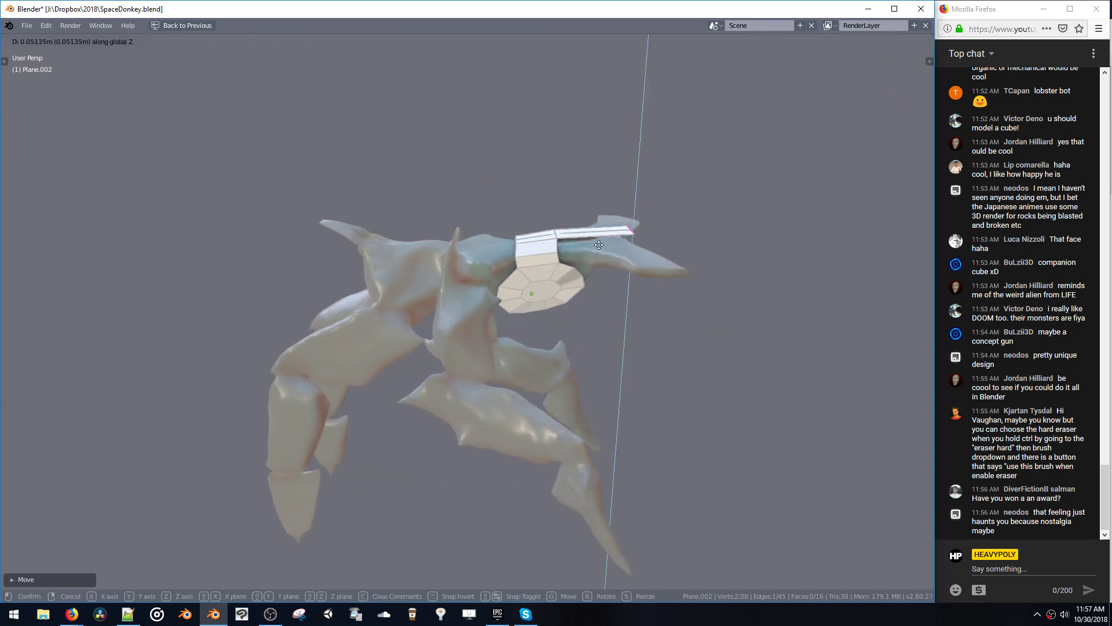
key("y")
left_click(637, 243)
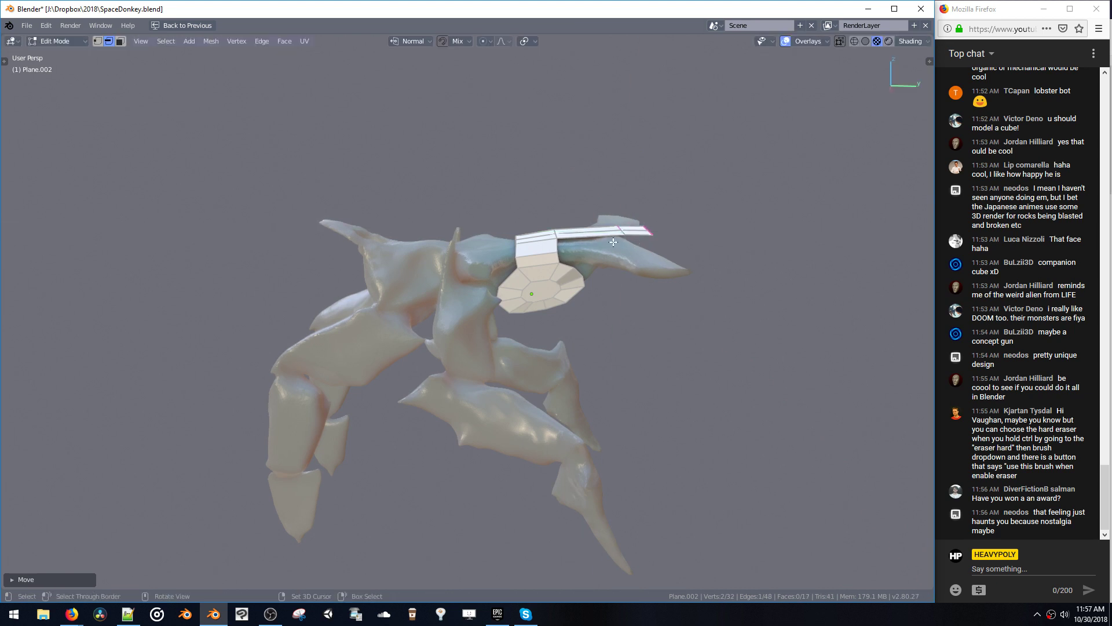
- Add a loop cut to the forward strip above the head and move it along the X axis to widen the strip
middle_click_drag(602, 238, 670, 290)
key("ctrl+r")
left_click(611, 282)
key("g")
key("x")
left_click(636, 309)
key("Tab")
key("Tab")
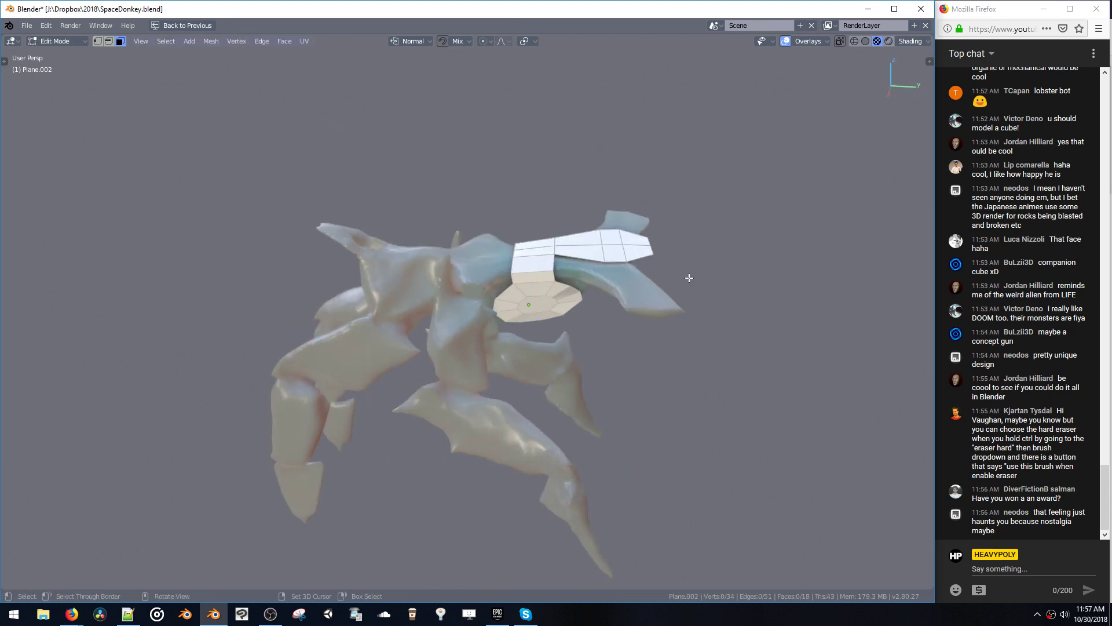
- Add a Solidify modifier to the harness mesh and collapse its existing Mirror modifier
key("v")
left_click(764, 429)
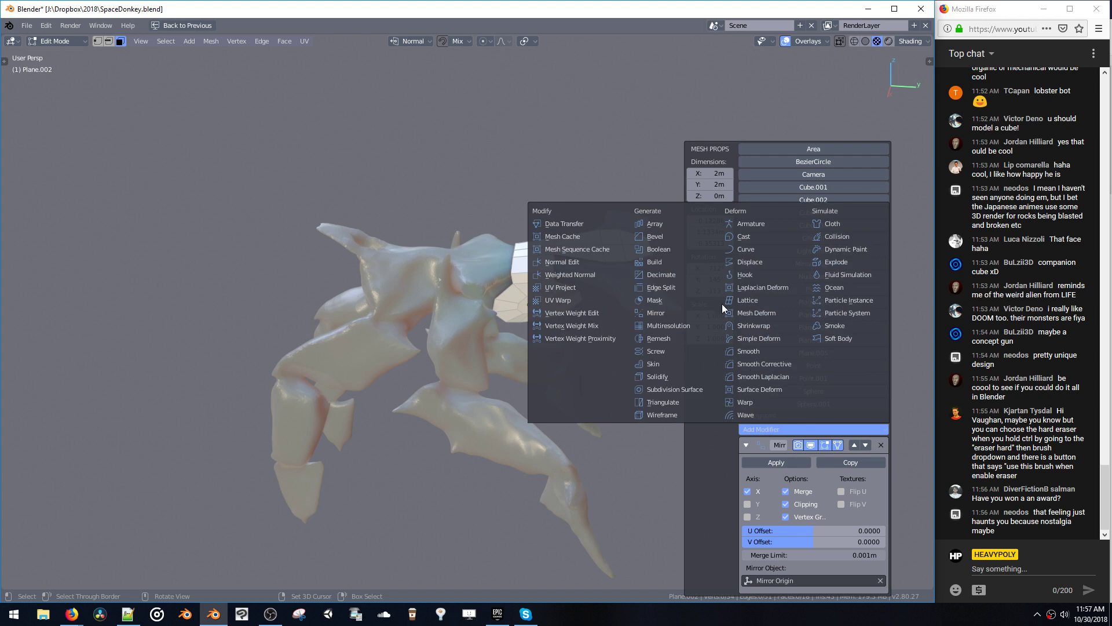
left_click(658, 375)
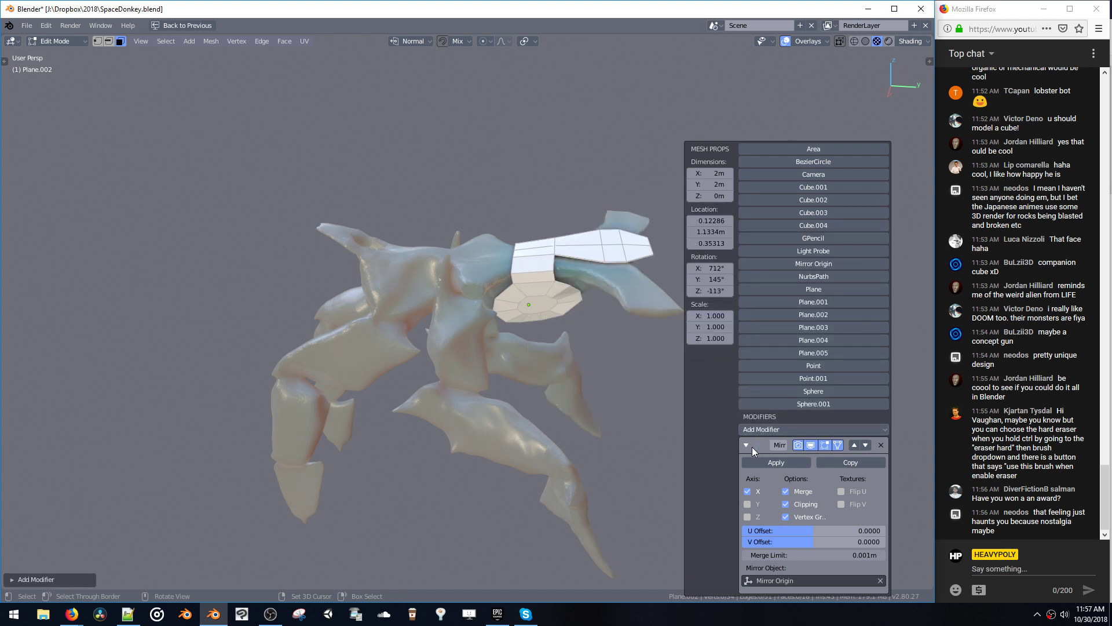
left_click(747, 445)
left_click(757, 445)
left_click(753, 445)
left_click(765, 430)
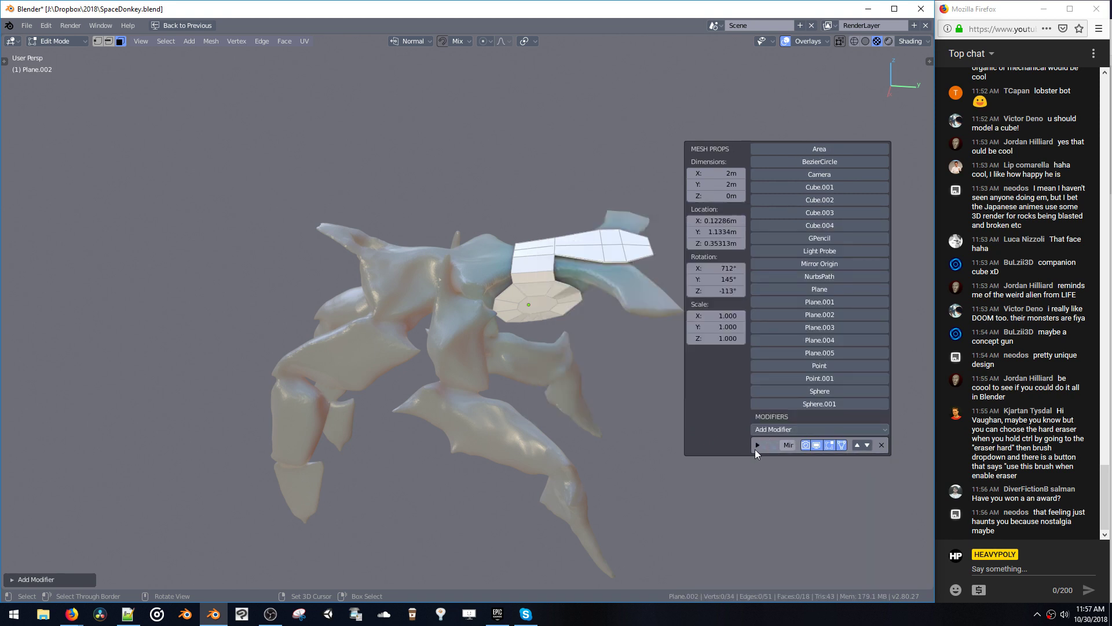
left_click(32, 581)
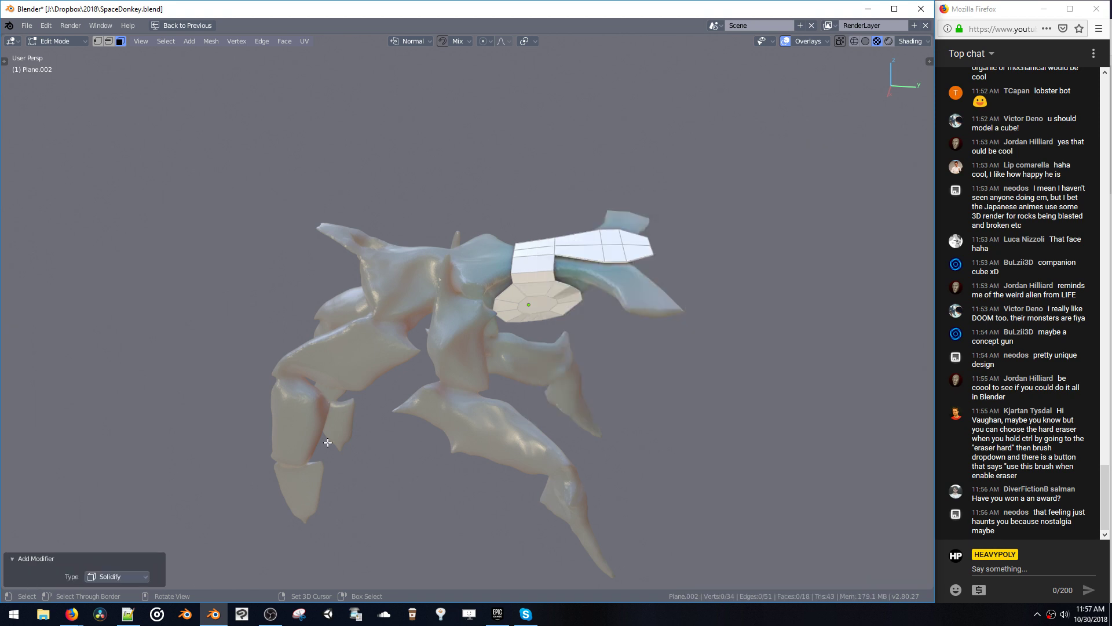
- Inspect the thickened harness from the front and side, save the file and switch to Object Mode
middle_click_drag(719, 285, 665, 258)
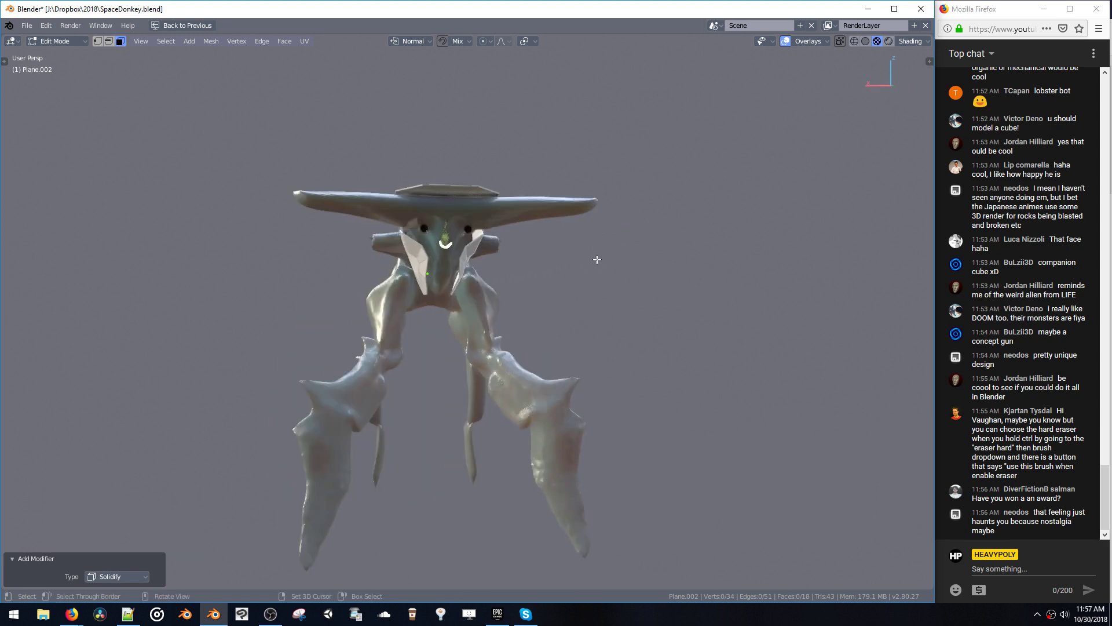
scroll(596, 242, "up", 2)
middle_click_drag(596, 242, 565, 217)
key("ctrl+s")
left_click(632, 239)
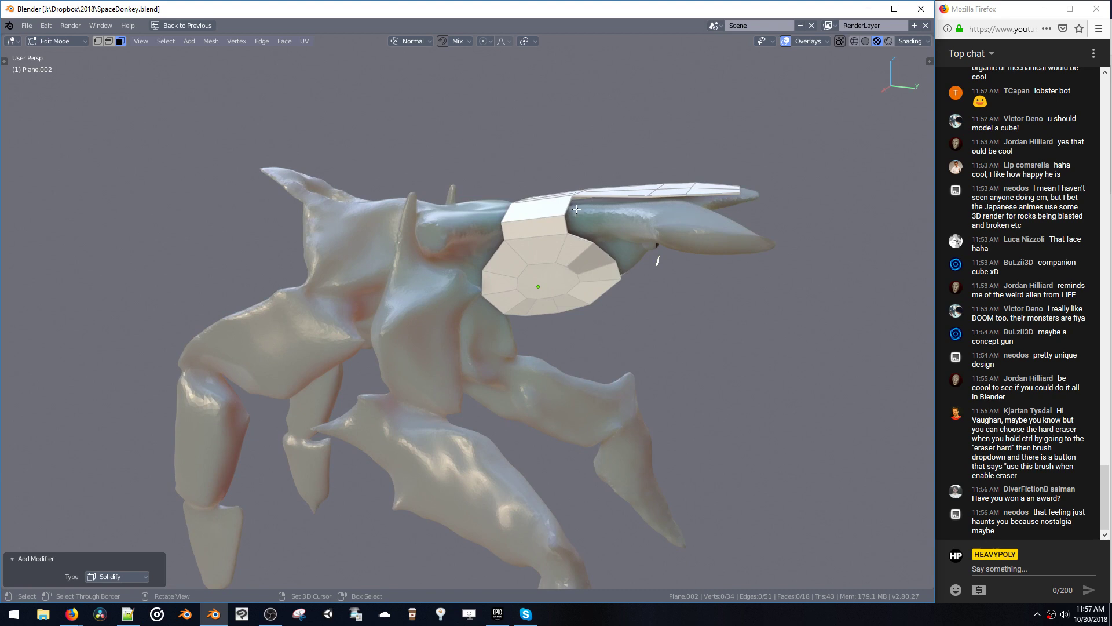
key("space")
left_click(585, 241)
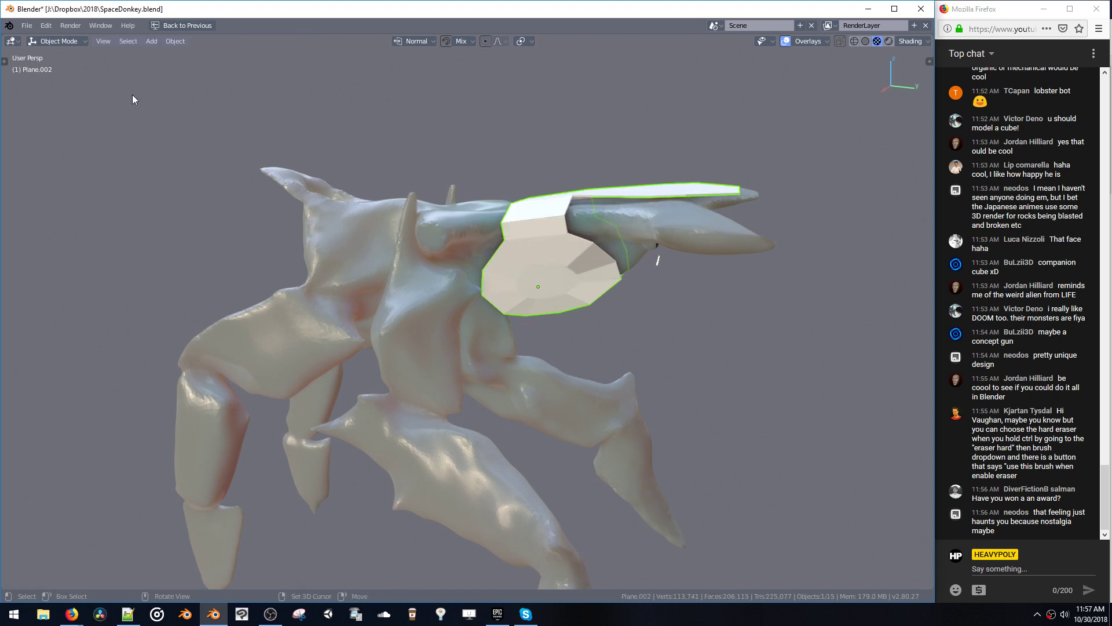
- Restore the full Modeling workspace from the maximized view and open the file GP Ship 01B.blend
left_click(25, 26)
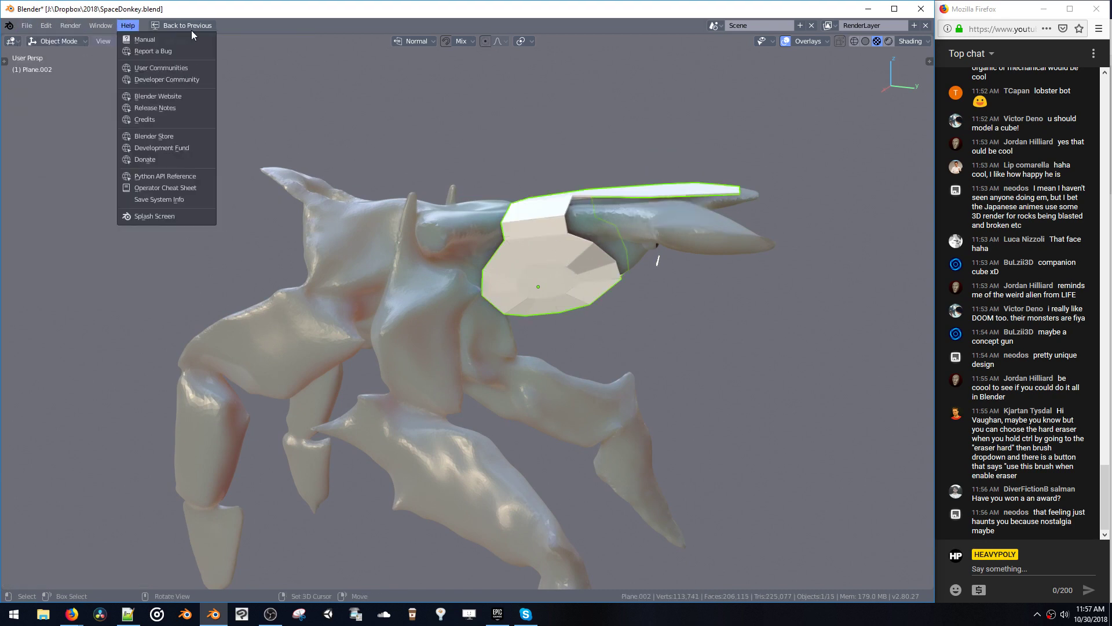
left_click(187, 25)
left_click(26, 25)
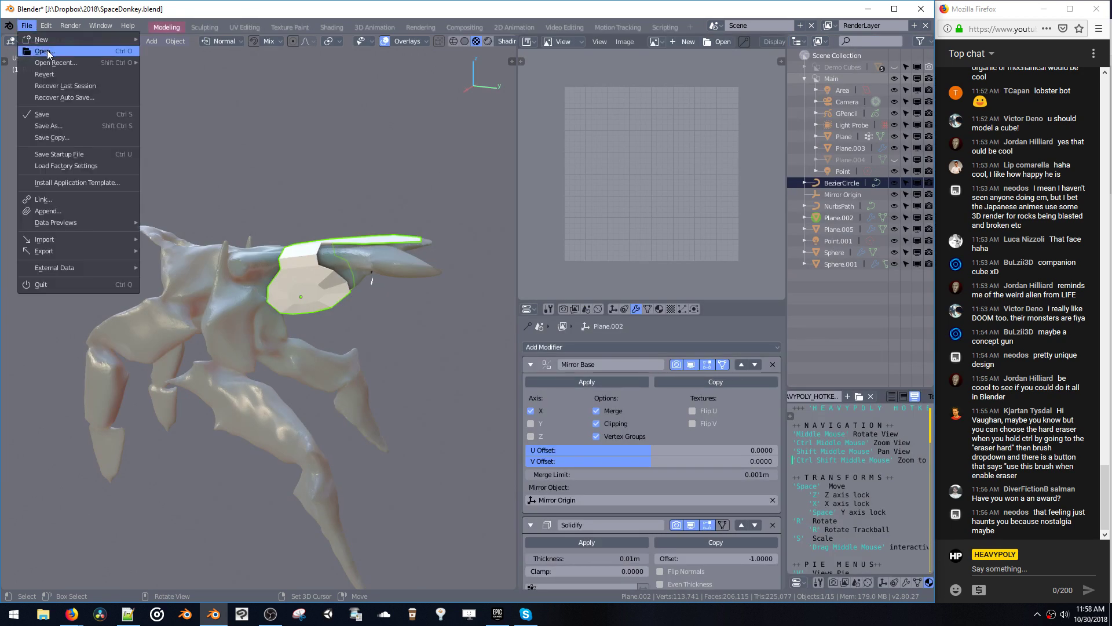
mouse_move(50, 61)
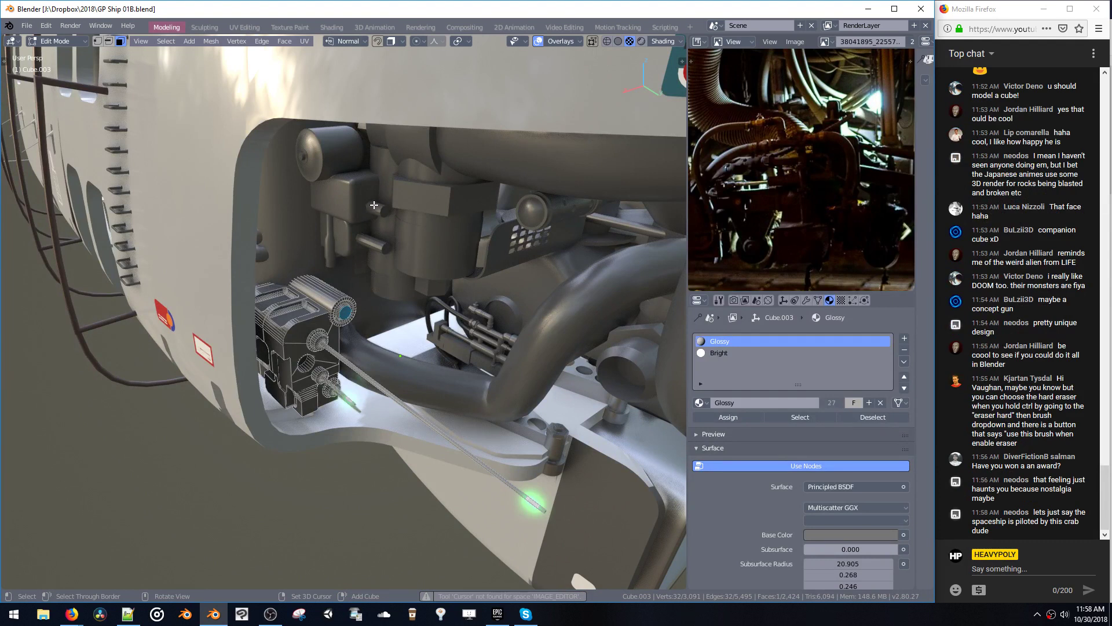
middle_click(996, 153)
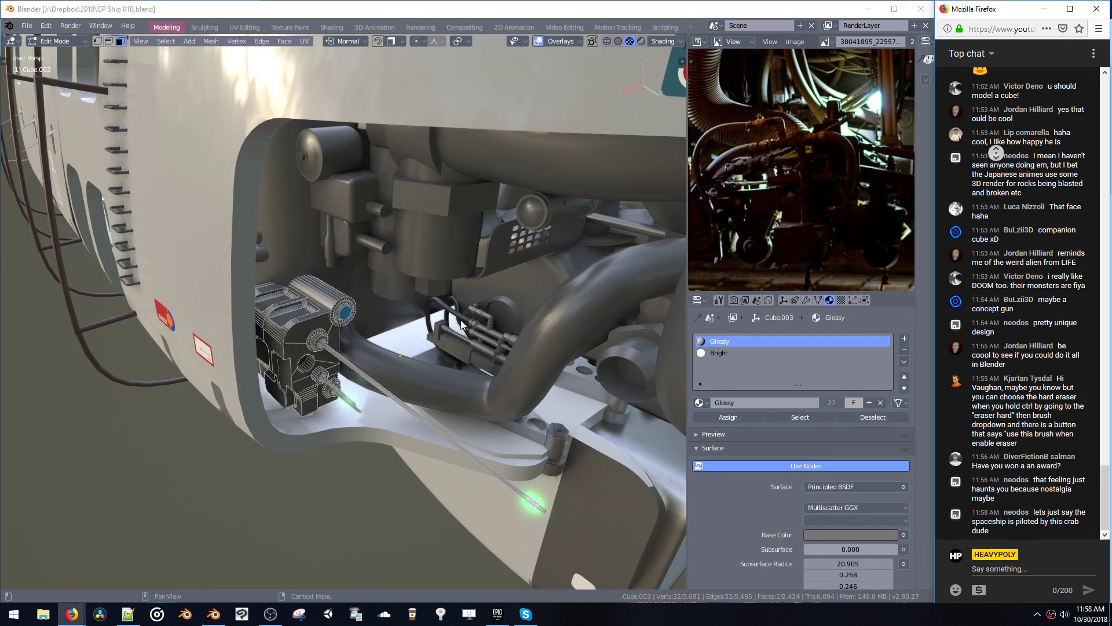
mouse_move(1104, 479)
left_mouse_down()
mouse_move(1094, 452)
mouse_move(1093, 492)
left_mouse_up()
- In Object Mode, select the white-and-blue engine cover below the upper pod together with its latch, two handles and decal panel
middle_click_drag(259, 409, 475, 333)
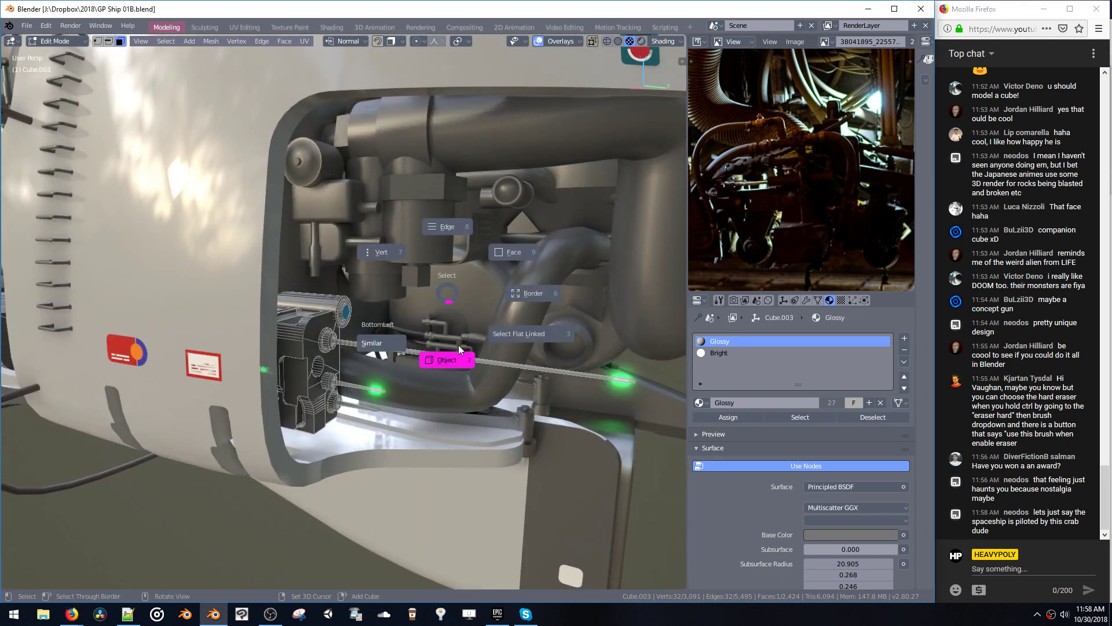
left_click(444, 358)
middle_click_drag(465, 347, 538, 356)
scroll(452, 368, "down", 5)
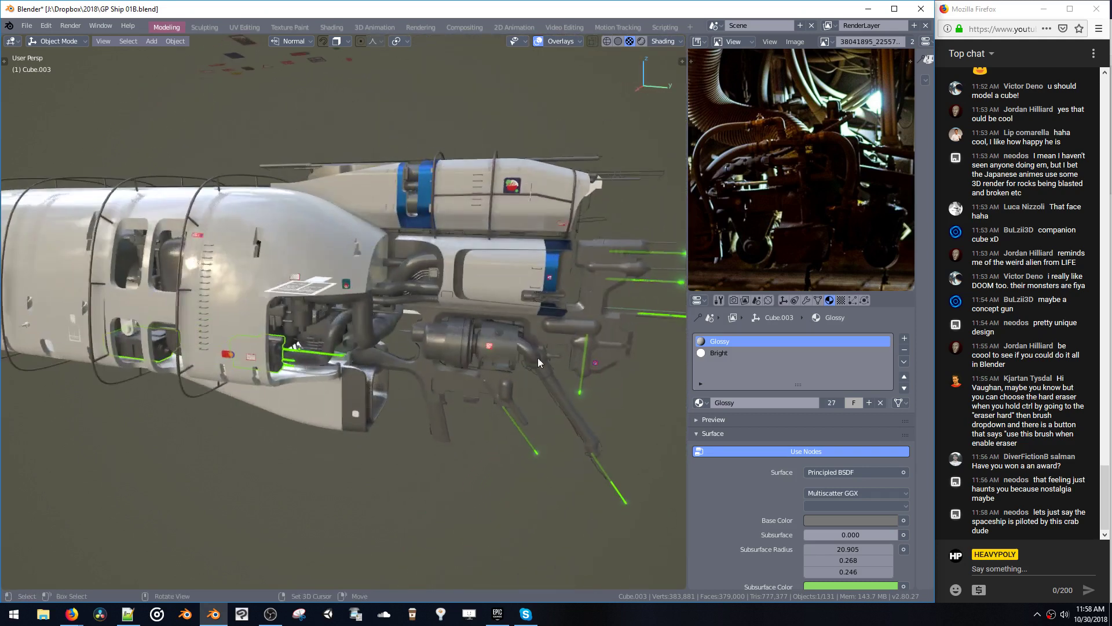
left_click(453, 279)
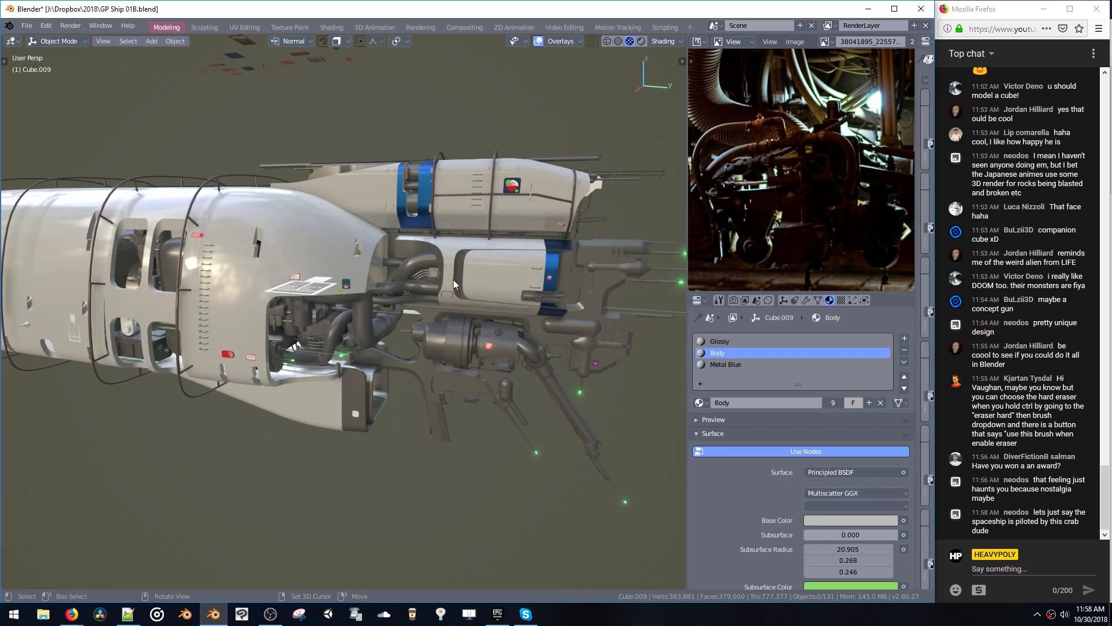
left_click(528, 297, "shift")
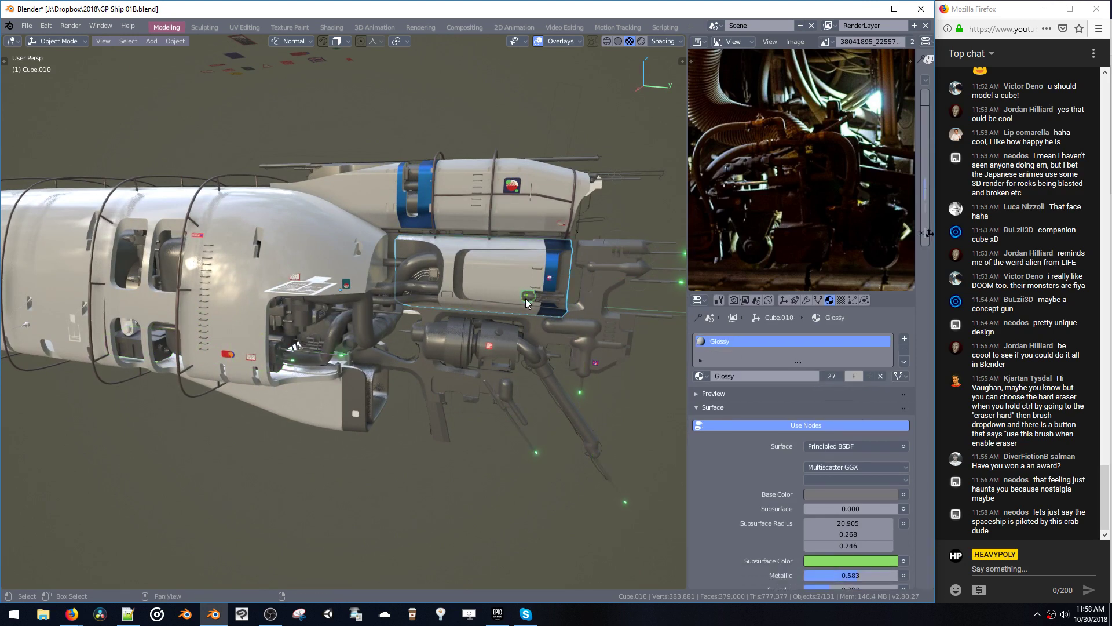
key("KP_Decimal")
left_click(467, 397, "shift")
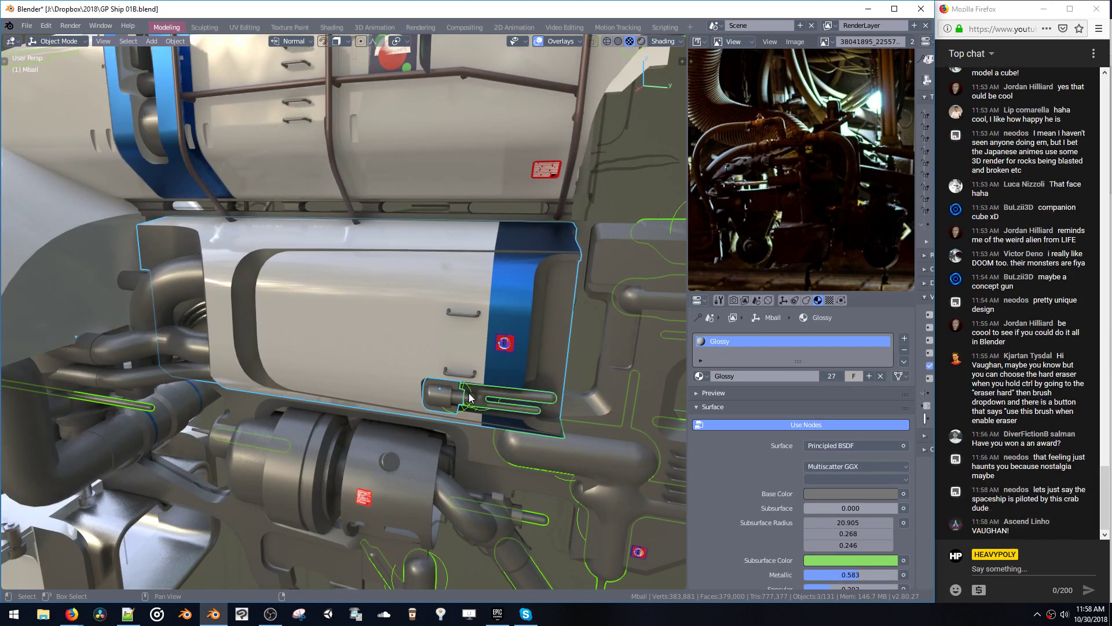
left_click(428, 353, "shift")
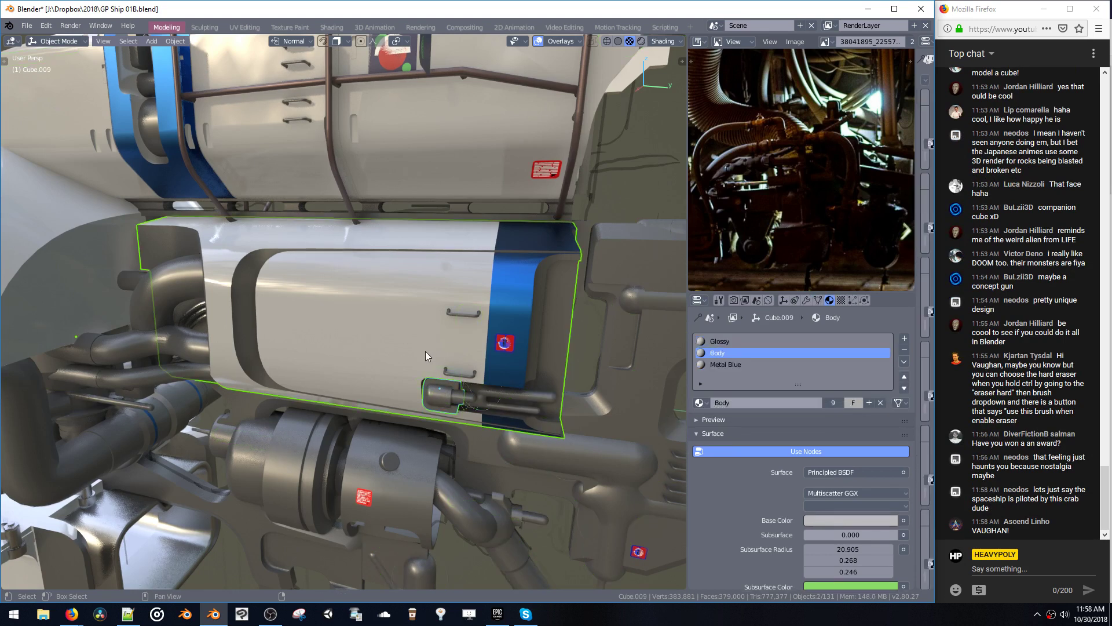
left_click(460, 371, "shift")
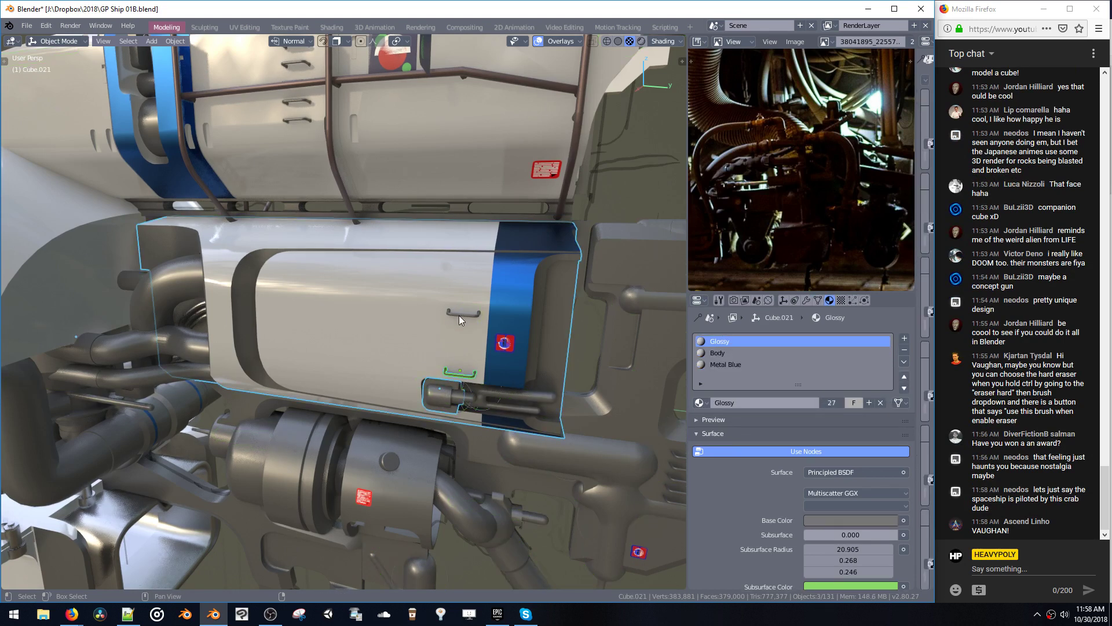
left_click(459, 316, "shift")
scroll(435, 323, "down", 2)
left_click(454, 335, "shift")
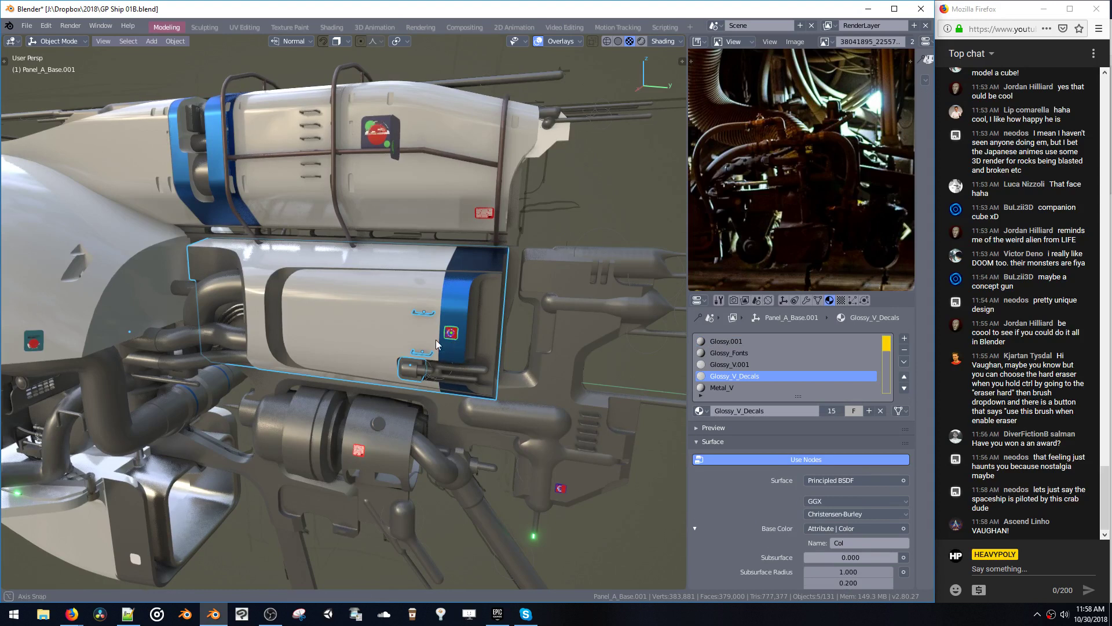
- Scale the selected engine cover parts and move them about -0.3 m along the Y axis
middle_click_drag(435, 340, 423, 428)
key("s")
left_click(407, 364)
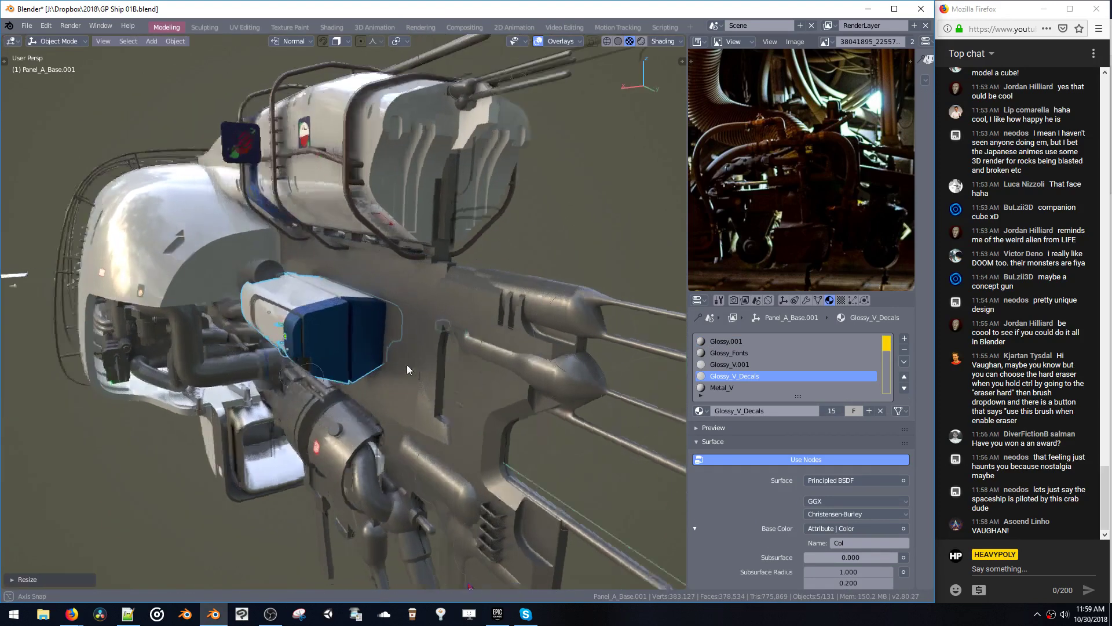
middle_click_drag(407, 365, 429, 346)
key("g")
key("y")
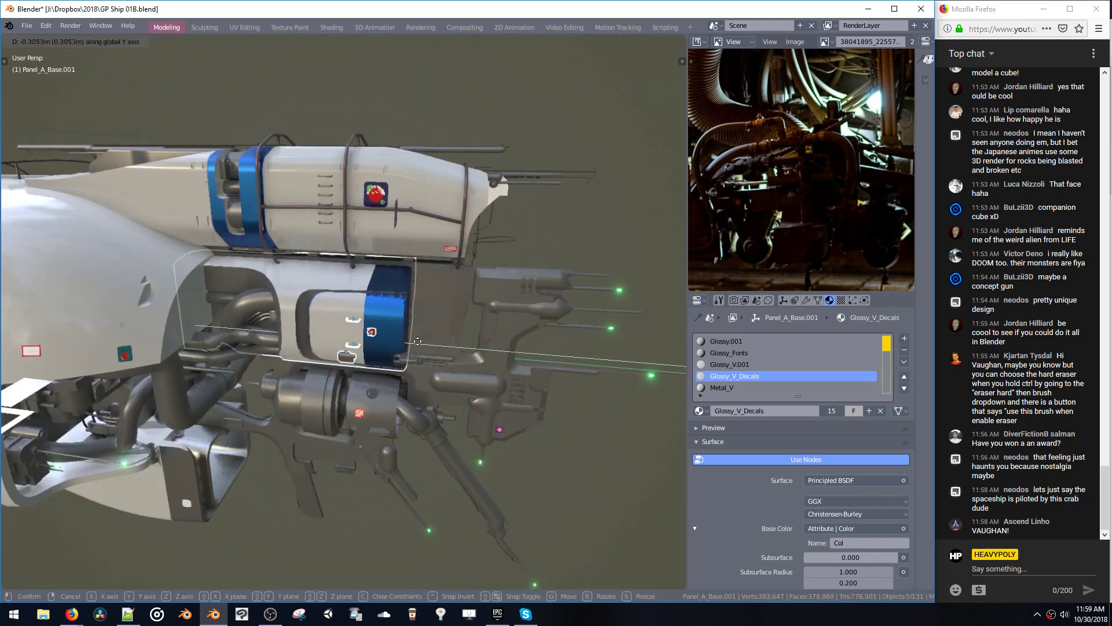
left_click(410, 342)
- Delete the selected engine cover, latch, handles and decal from the side of the ship
middle_click_drag(410, 342, 394, 380)
key("h")
left_click(373, 325)
key("Delete")
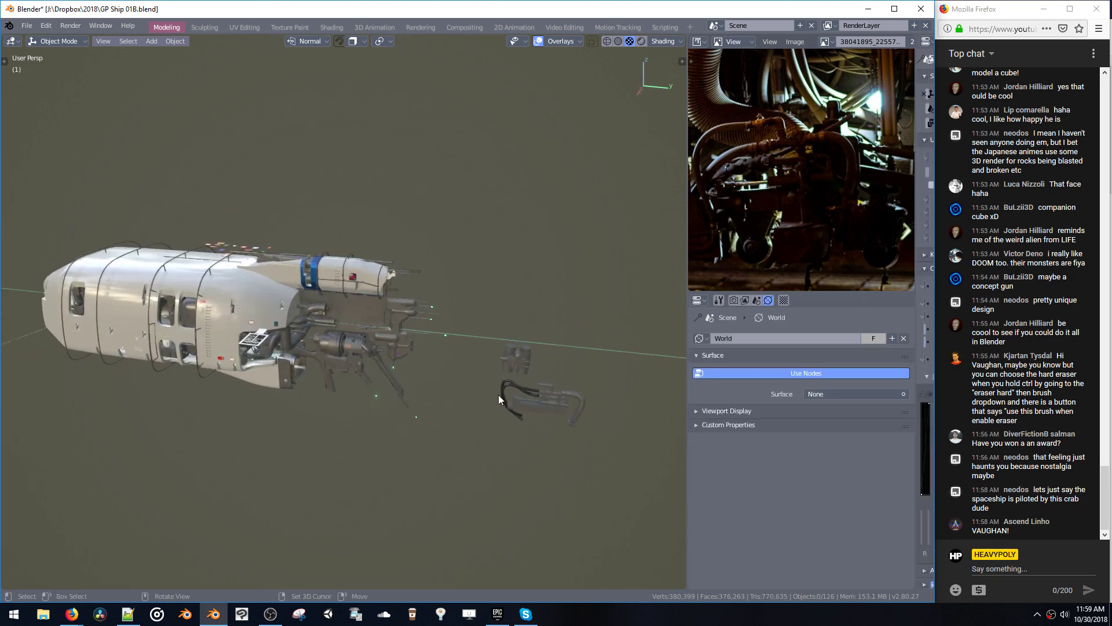
key("ctrl+z")
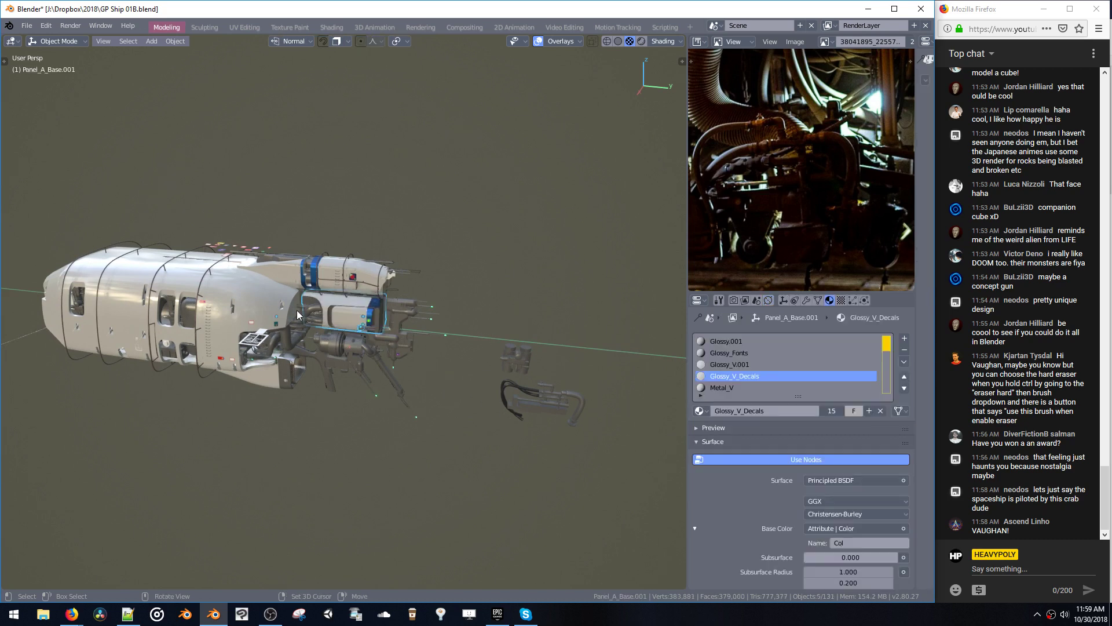
key("Delete")
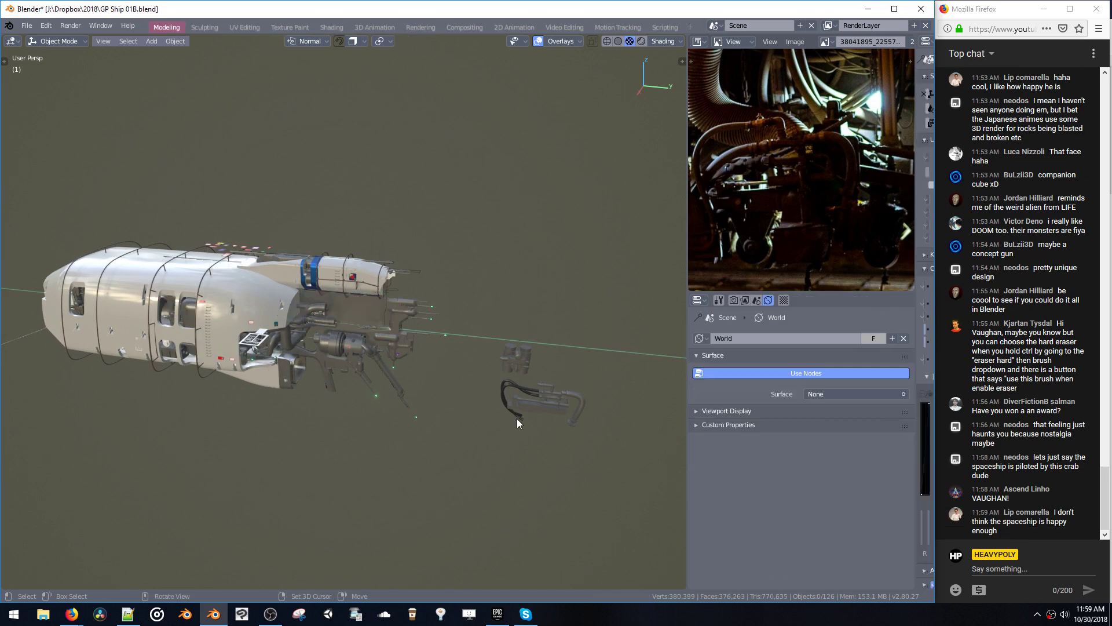
- Move the detached pipe assembly with its rubber hoses along X and Y into the gap below the upper engine pod
left_click(525, 402)
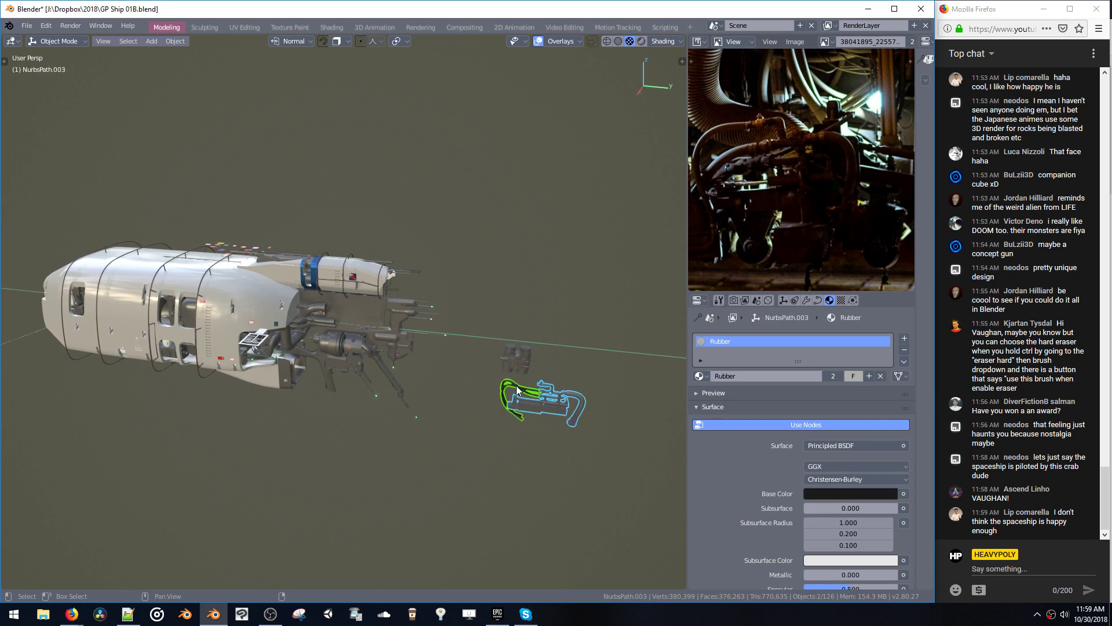
key("g")
key("x")
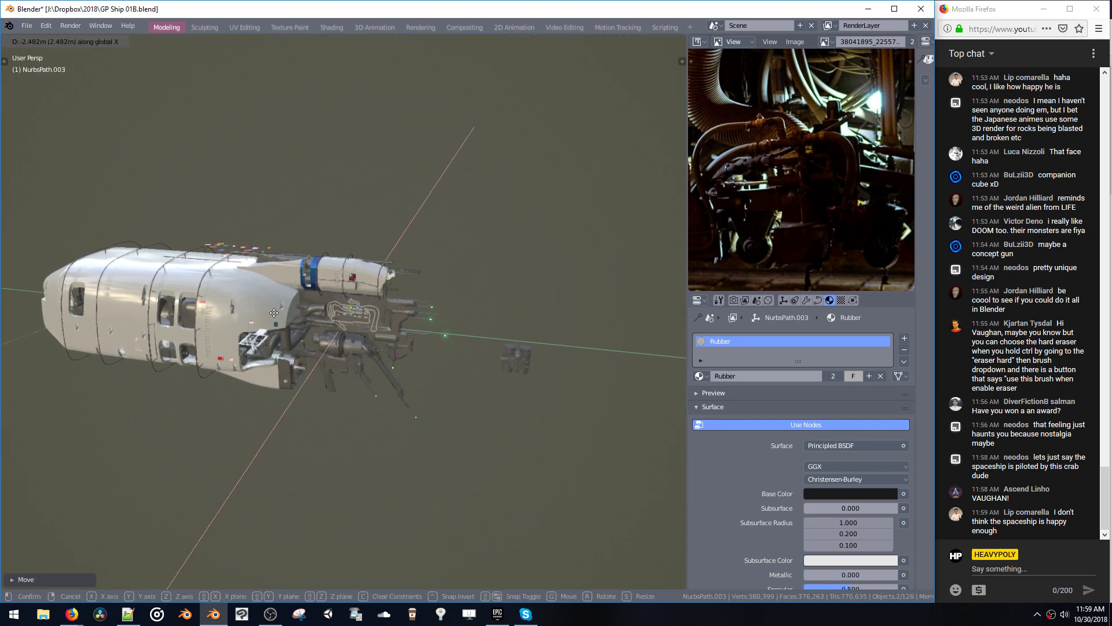
left_click(90, 330)
middle_click_drag(332, 346, 355, 316)
key("g")
left_click(249, 310)
key("g")
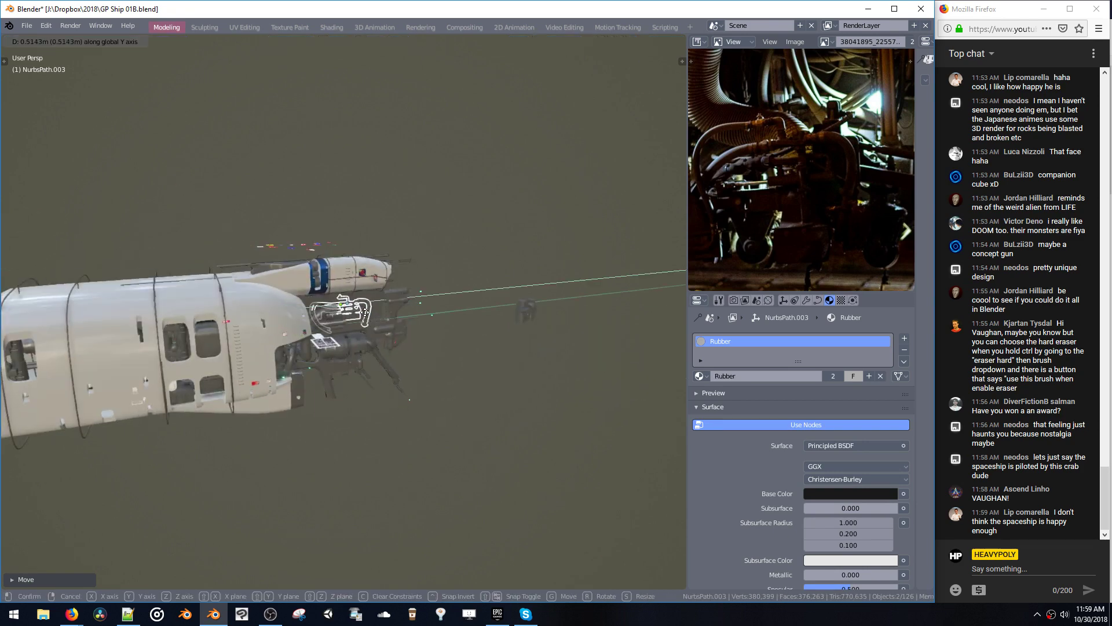
left_click(371, 315)
middle_click(372, 316)
- Scale down the pipe assembly and shift it along the X axis against the ship's side wall
middle_click_drag(250, 348, 335, 332)
key("g")
key("x")
left_click(250, 333)
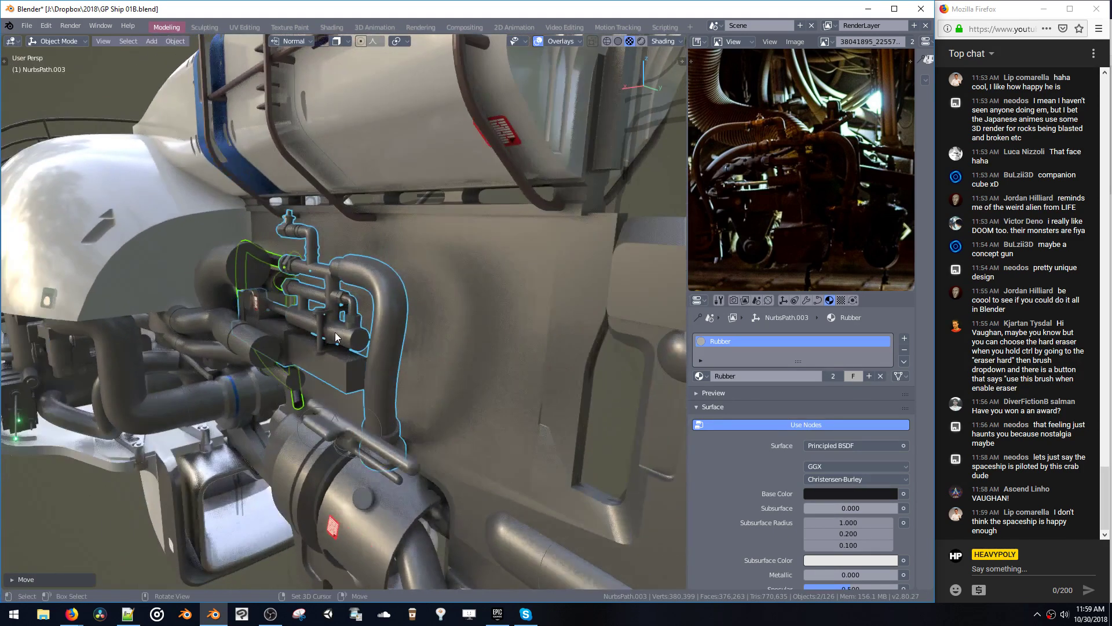
key("s")
left_click(338, 317)
key("g")
key("x")
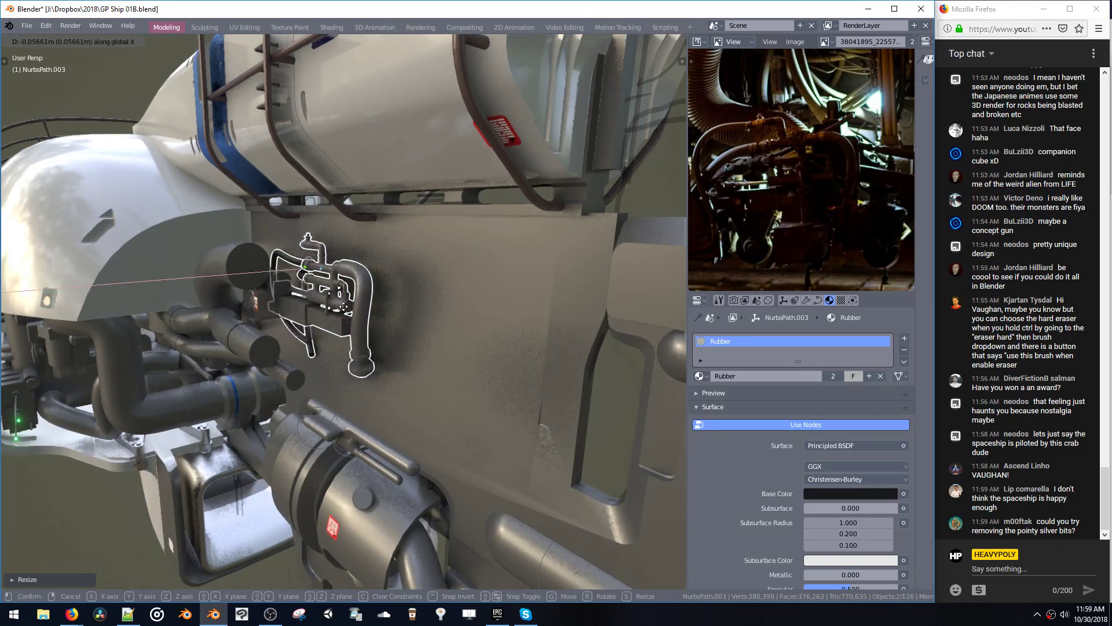
left_click(342, 309)
- Move the pipe assembly along the Z axis and adjust its position above the lower round engine
middle_click_drag(342, 308, 250, 325)
key("g")
key("z")
left_click(358, 388)
key("g")
left_click(392, 377)
- Extrude the rear edge of the main white hull backward over the pipes and adjust it with Shrink/Fatten
left_click(245, 320)
key("Tab")
left_click(256, 338)
middle_click_drag(321, 335, 328, 330)
key("e")
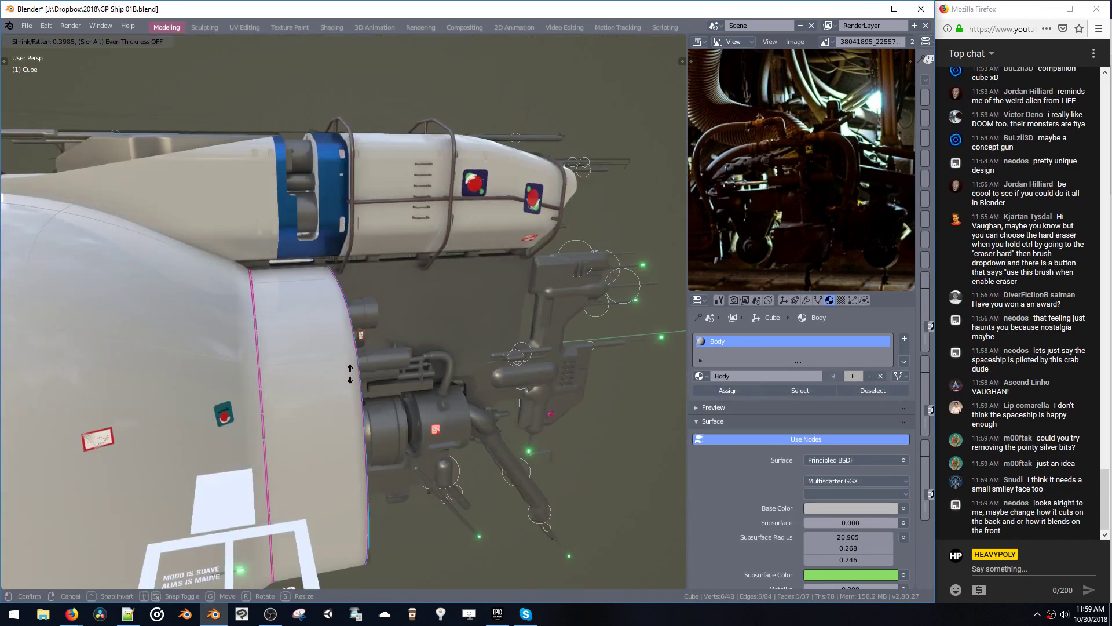
left_click(317, 384)
- Select the seam edge loop between the hull and its extruded rear section, adjust its crease and return to Object Mode
key("space")
double_click(259, 322)
left_click_drag(261, 324, 296, 327, "alt")
key("space")
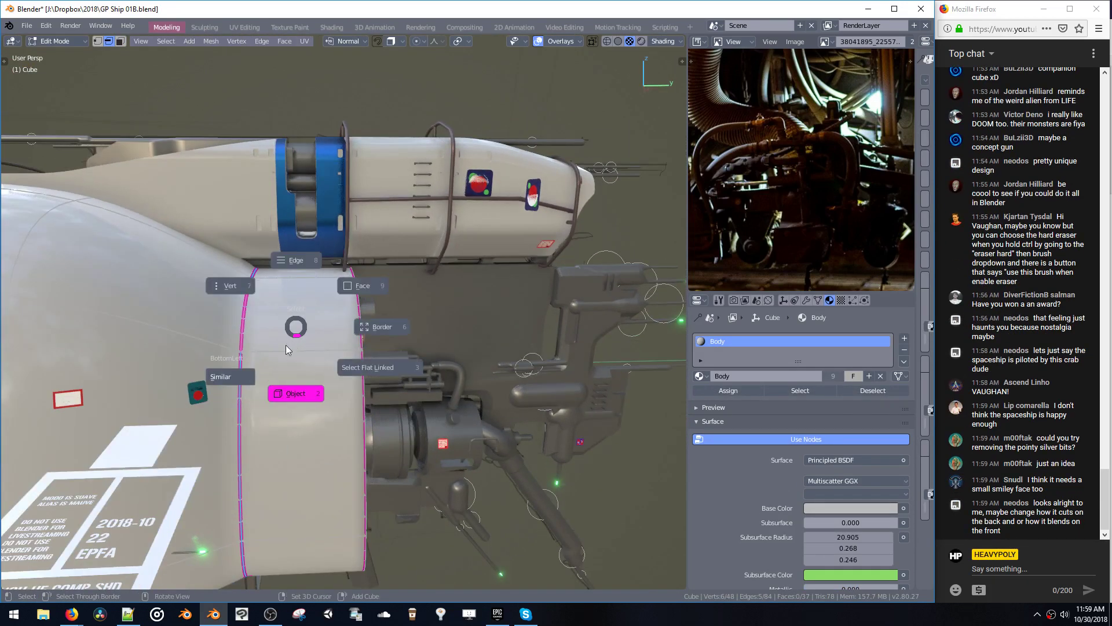
middle_click_drag(282, 352, 261, 332)
key("space")
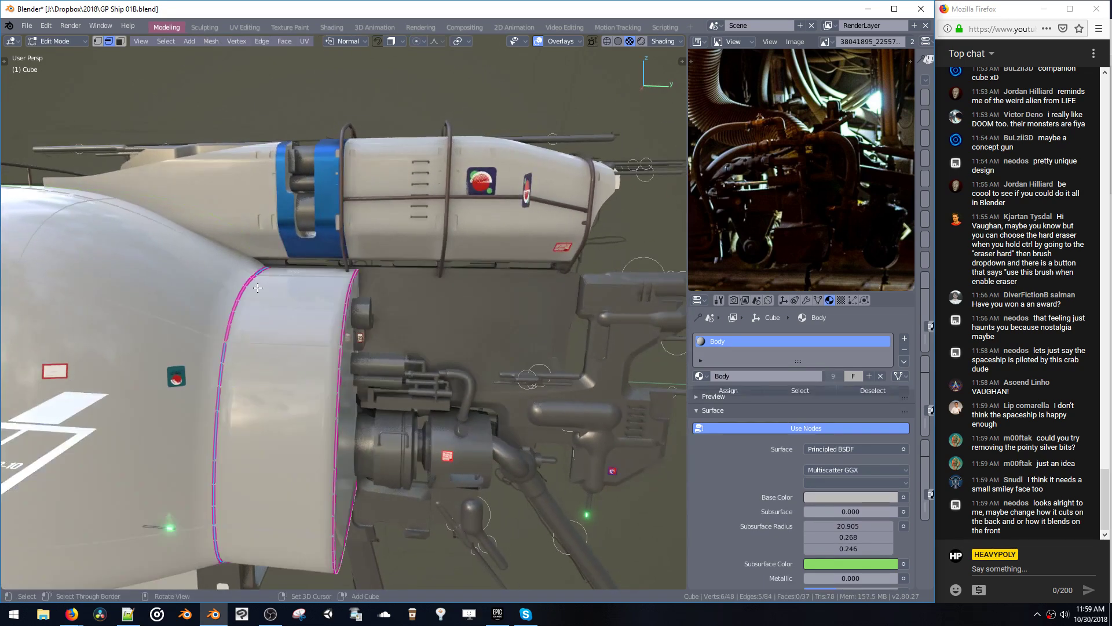
middle_click_drag(257, 288, 234, 319)
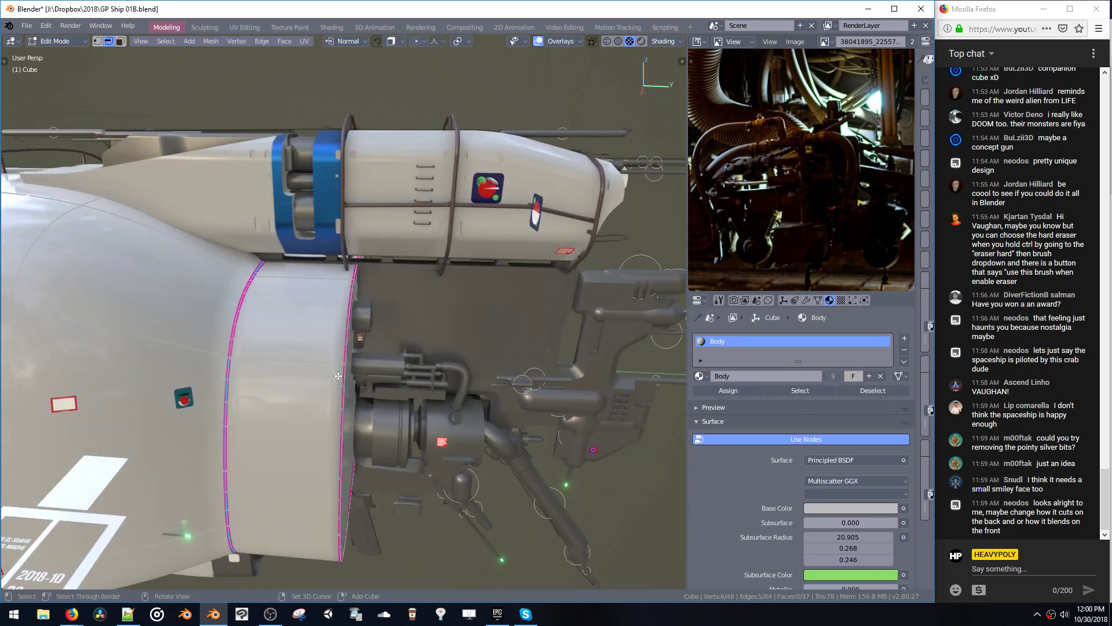
key("shift+e")
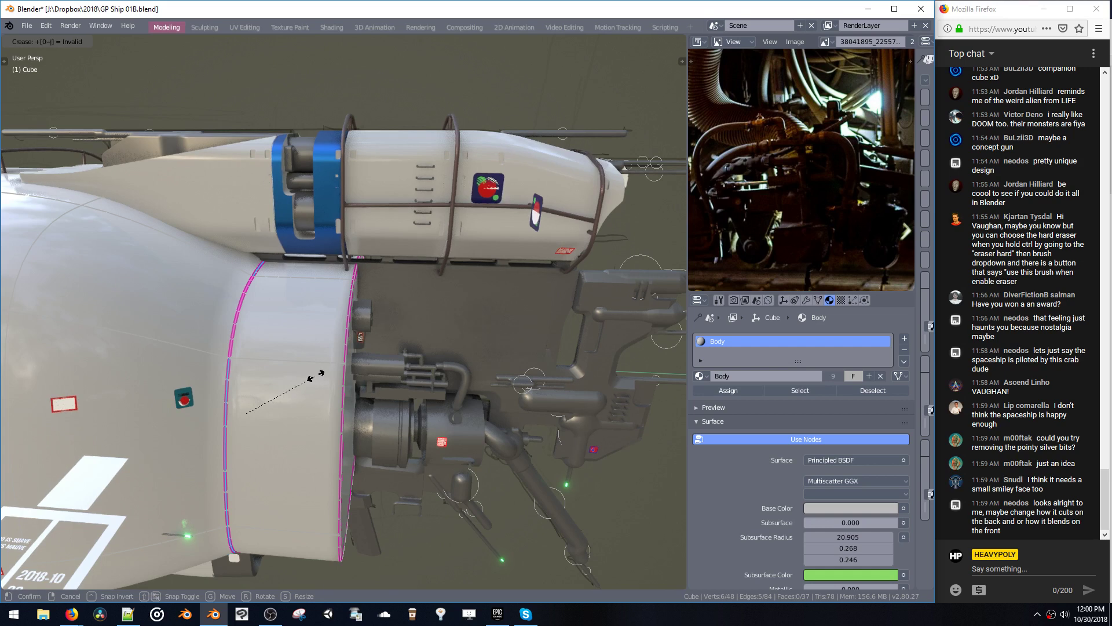
left_click(310, 369)
key("space")
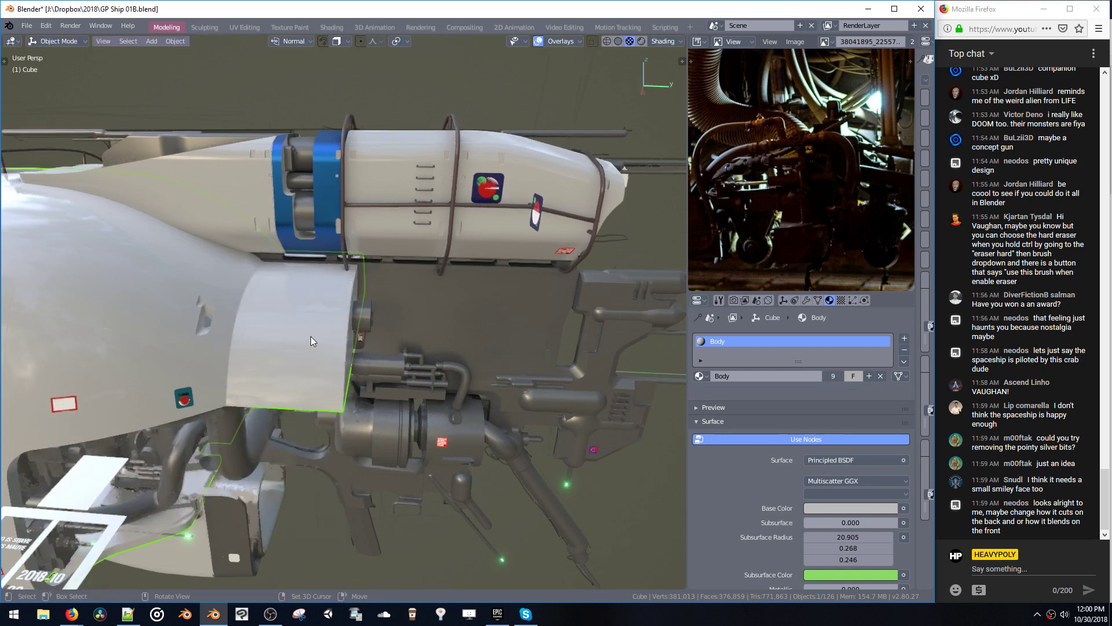
- Set the crease of the seam edge loop on the hull's extended rear section to -1 and return to Object Mode
middle_click_drag(310, 336, 303, 334)
key("space")
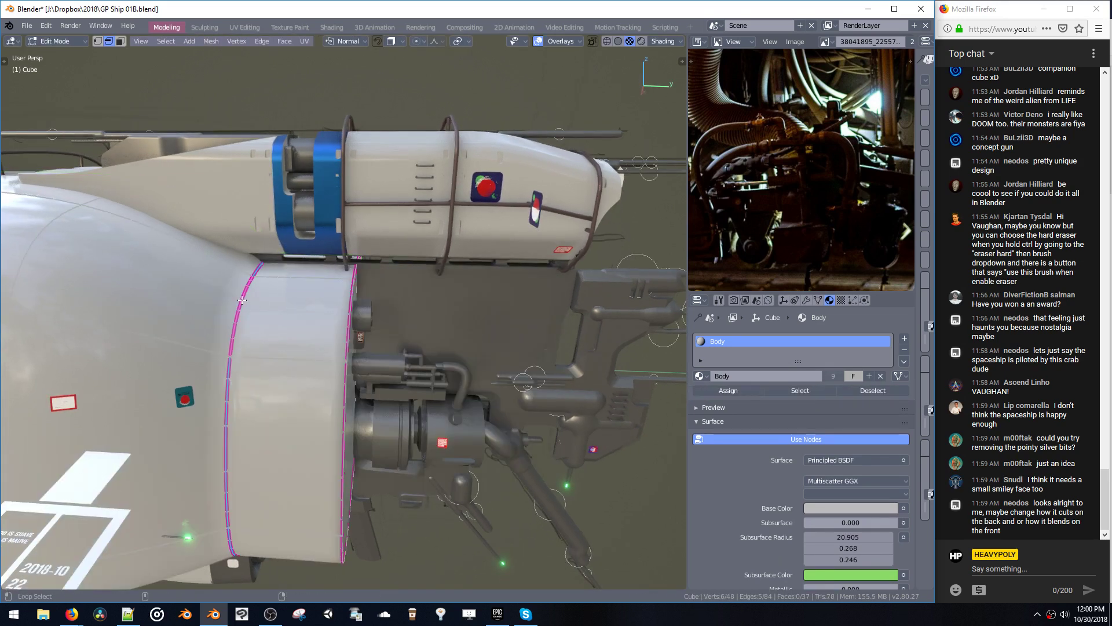
key("shift+e")
type("-1")
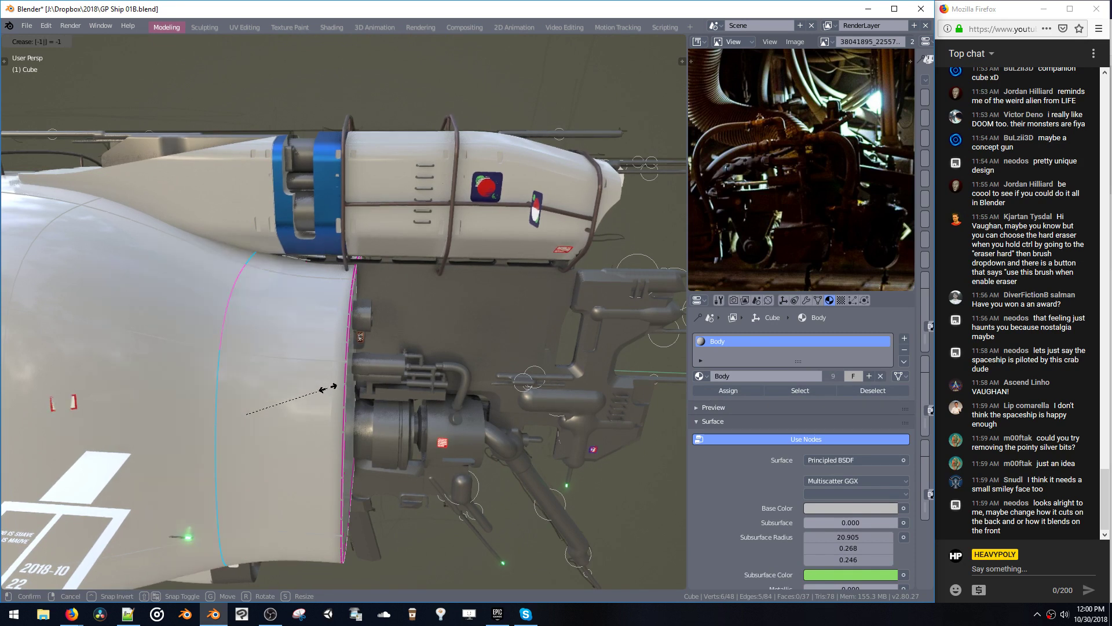
key("Return")
key("space")
- Select the end face of the hull's extended rear section and apply an edge crease of -1 to it
middle_click_drag(323, 292, 286, 315)
key("space")
left_click(322, 348)
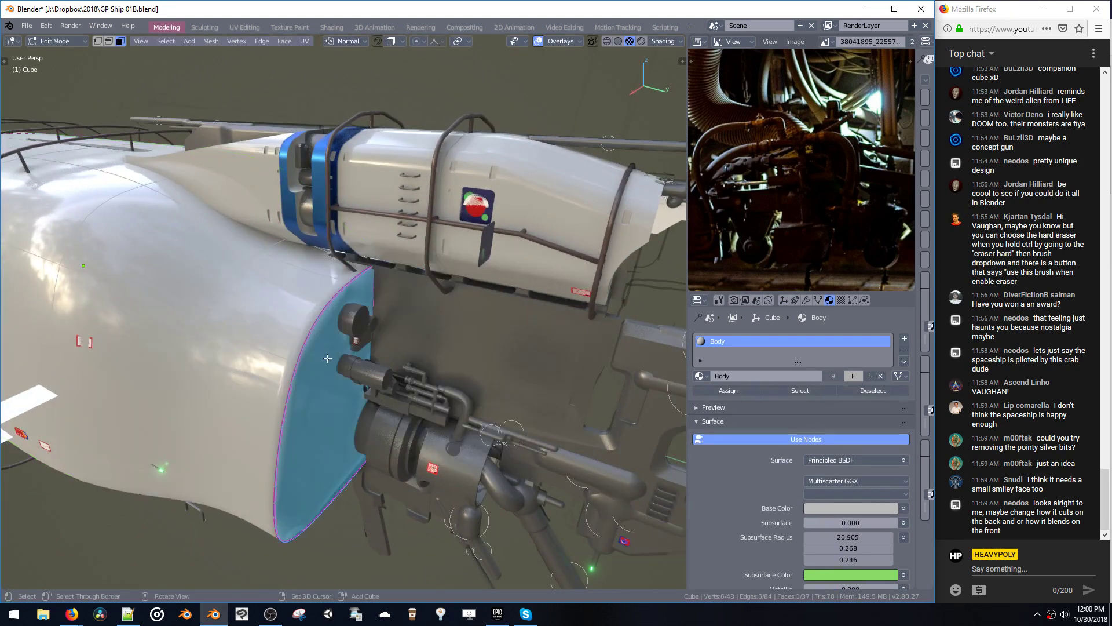
middle_click_drag(324, 351, 378, 362)
key("shift+e")
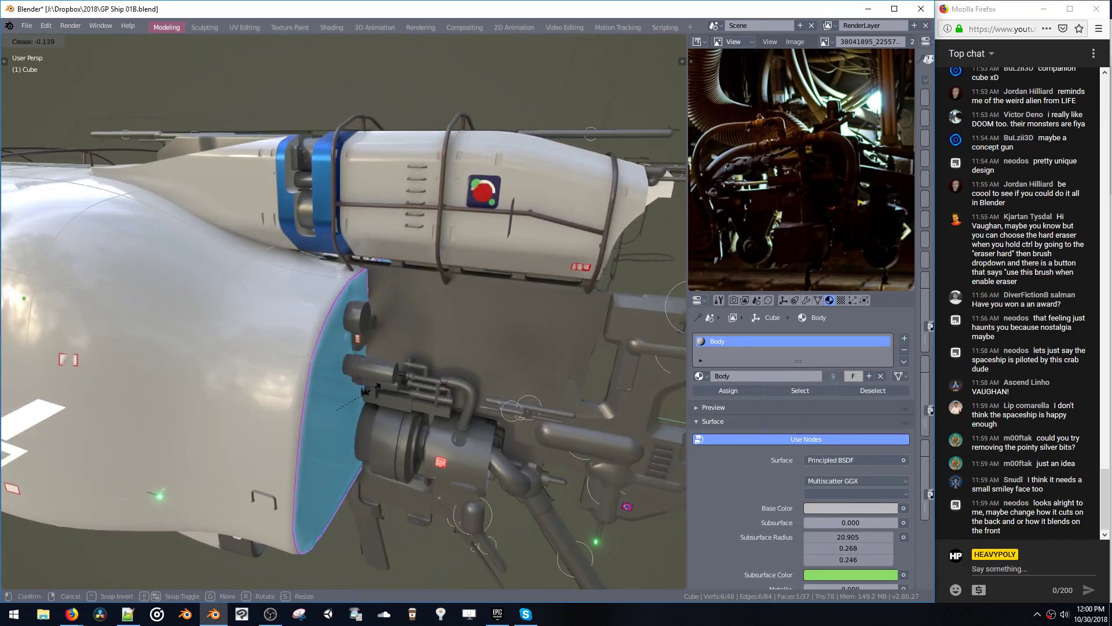
type("-1")
key("Return")
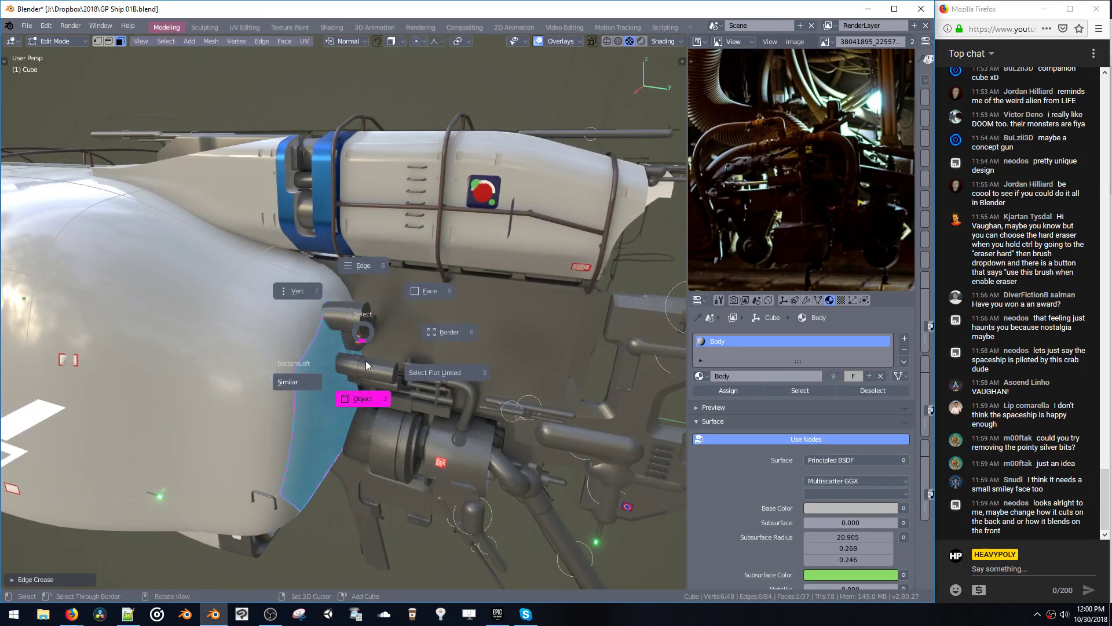
left_click(366, 365)
middle_click_drag(366, 365, 401, 416)
scroll(328, 300, "down", 3)
- Bevel the edges around the end face of the hull's rear section and return to Object Mode
key("Tab")
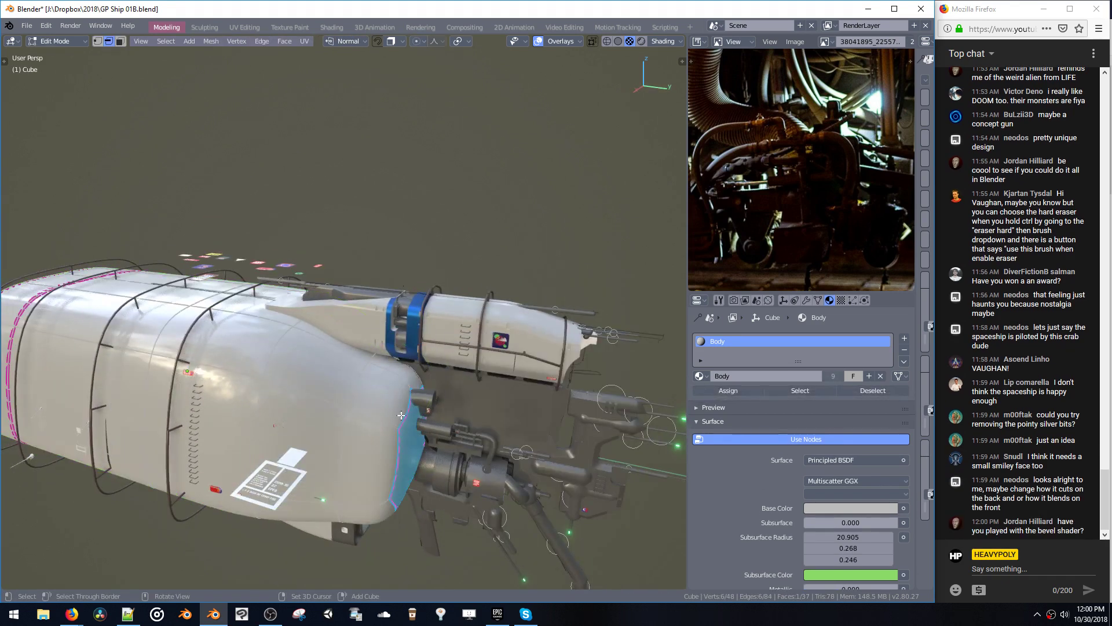
key("ctrl+b")
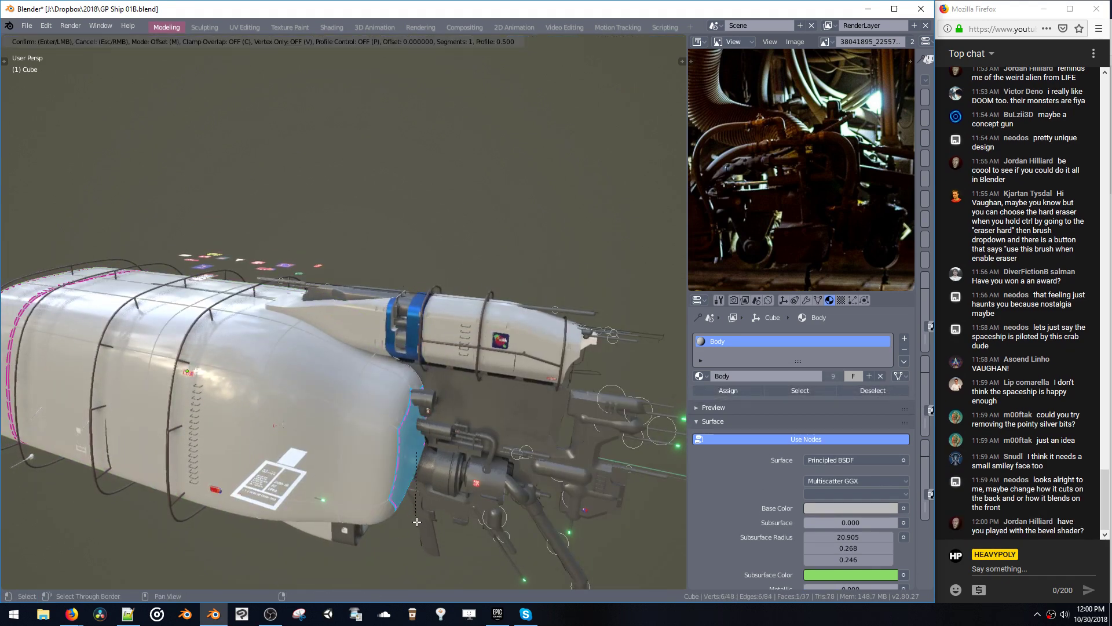
left_click(428, 477)
key("Tab")
middle_click_drag(432, 450, 406, 440)
key("Tab")
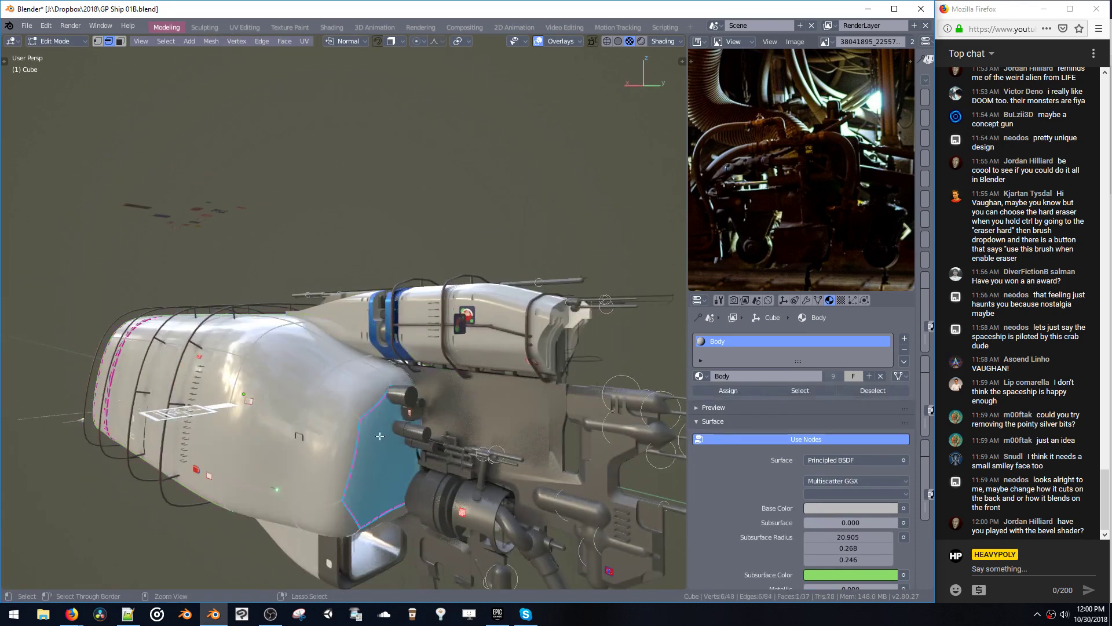
key("ctrl+b")
left_click(407, 480)
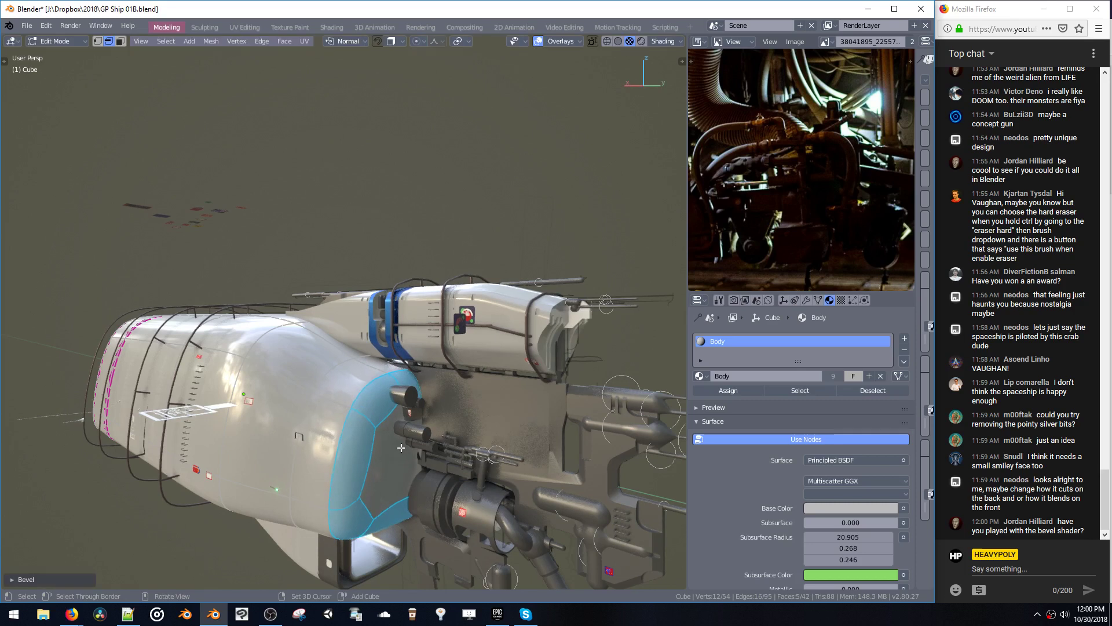
key("space")
left_click(406, 464)
- Show the hidden boolean cutters and select the cutter over the grey rear side wall
middle_click_drag(405, 454, 409, 358)
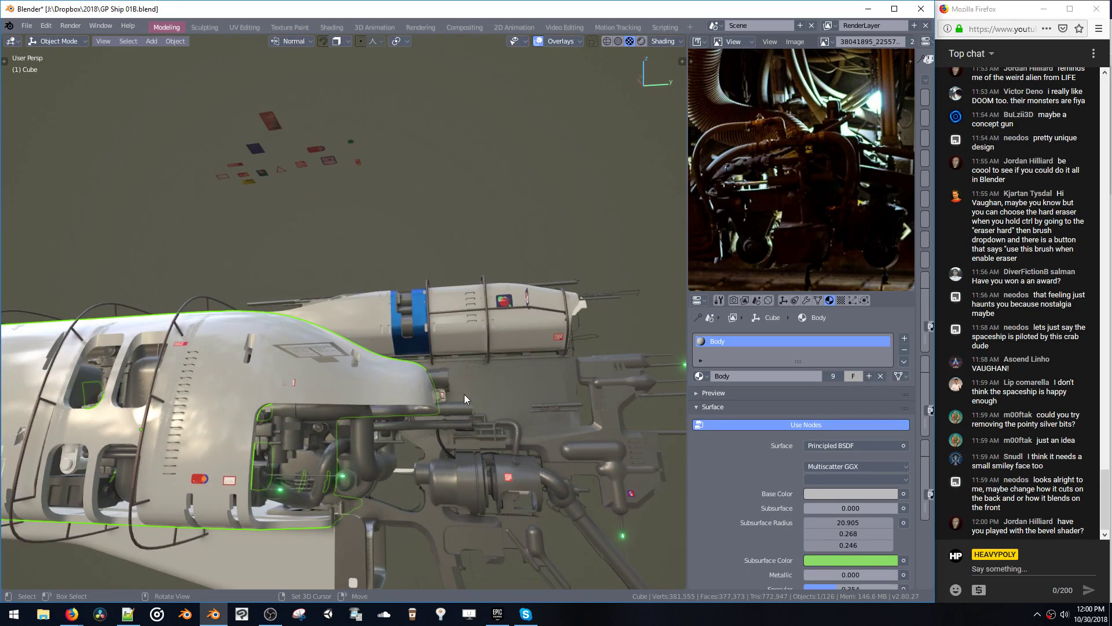
middle_click_drag(464, 393, 510, 481)
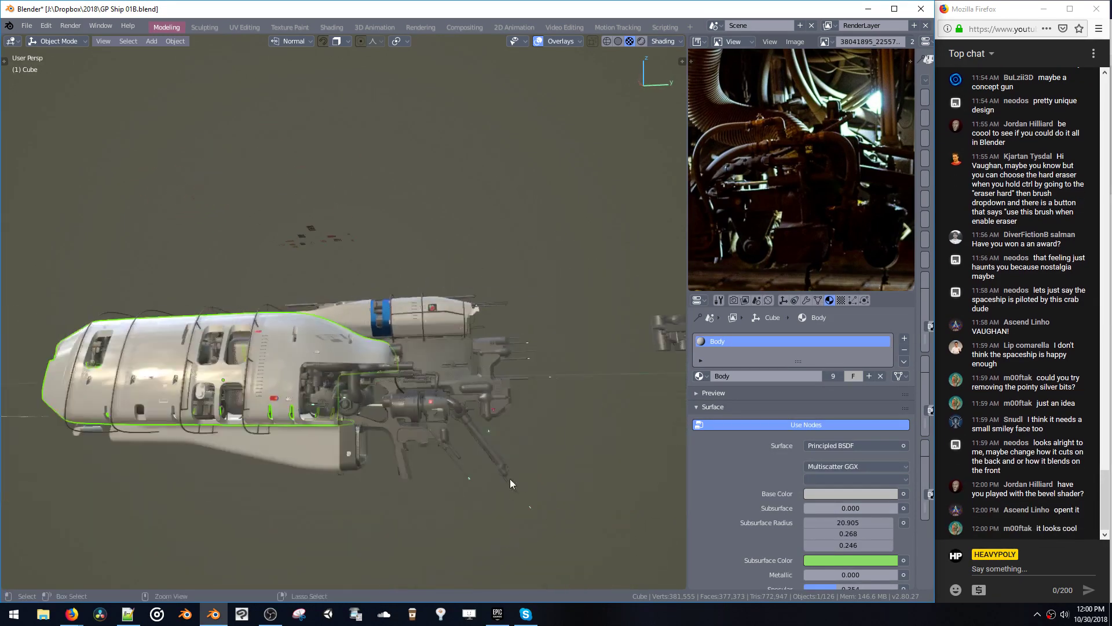
middle_click_drag(498, 367, 457, 379)
key("ctrl+b")
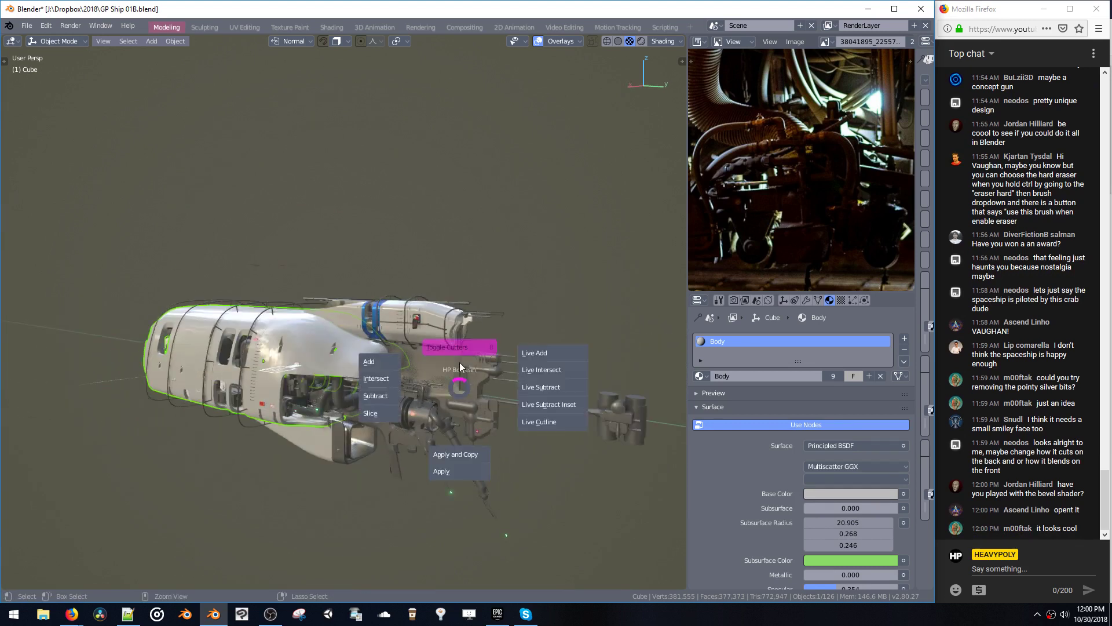
left_click(460, 347)
middle_click_drag(460, 335, 462, 284, "ctrl")
left_click(517, 428)
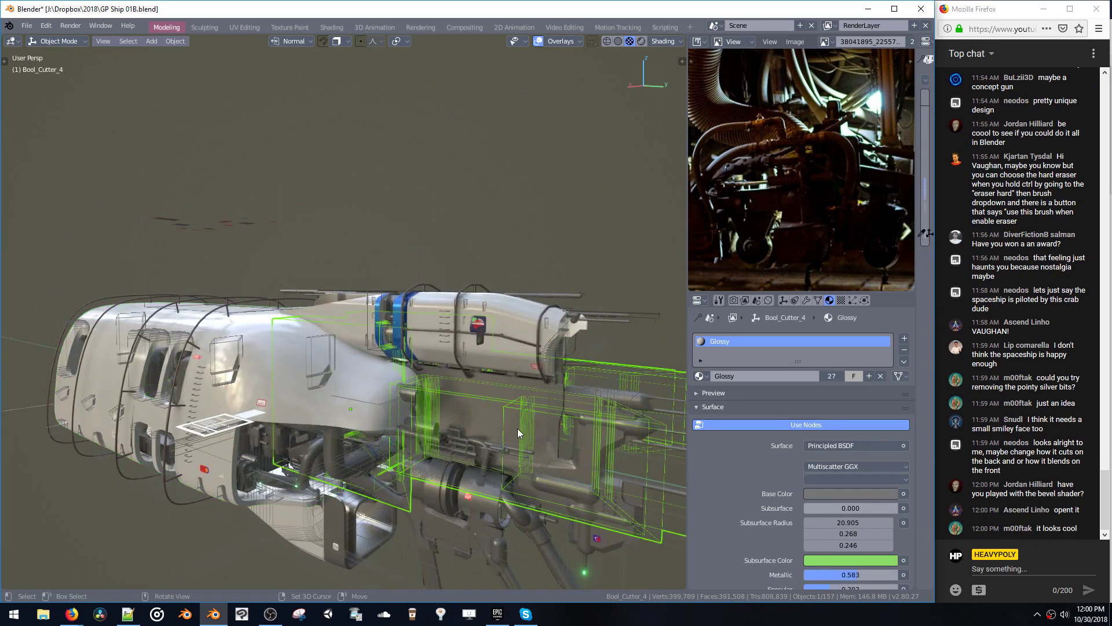
left_click(516, 428)
- Duplicate a side face of the selected cutter, separate it as its own object and move it along the X axis
middle_click_drag(491, 429, 475, 445)
key("space")
left_click(454, 433)
left_click(456, 434)
key("e")
left_click(418, 473)
key("p")
key("g")
key("x")
left_click(392, 367)
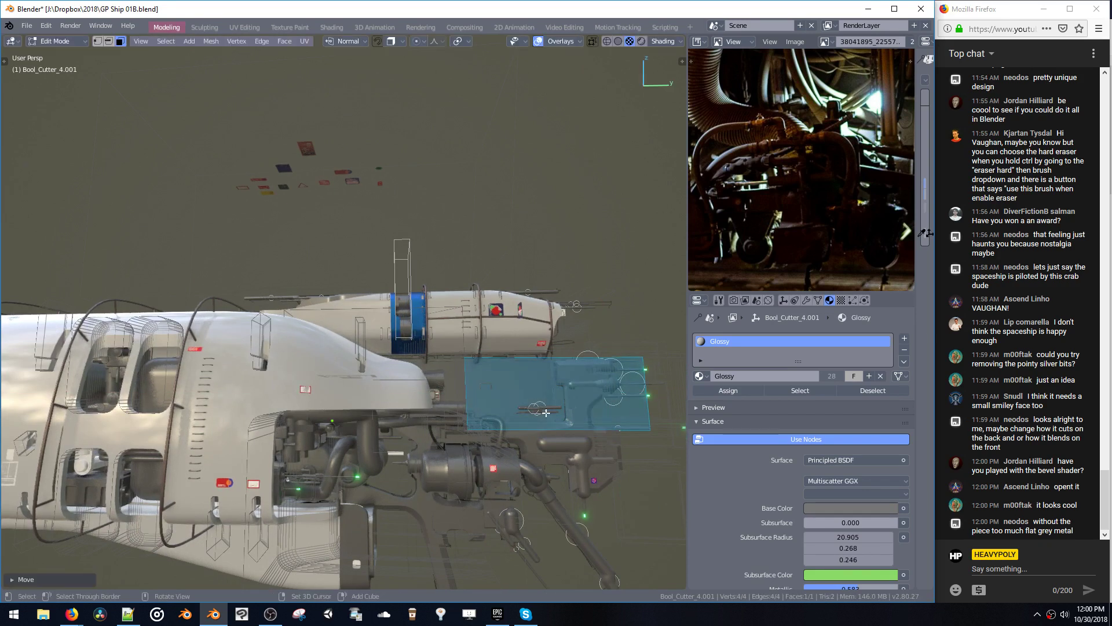
- In the right side view, scale the separated face and move it along the Y axis toward the white hull
key("KP_1")
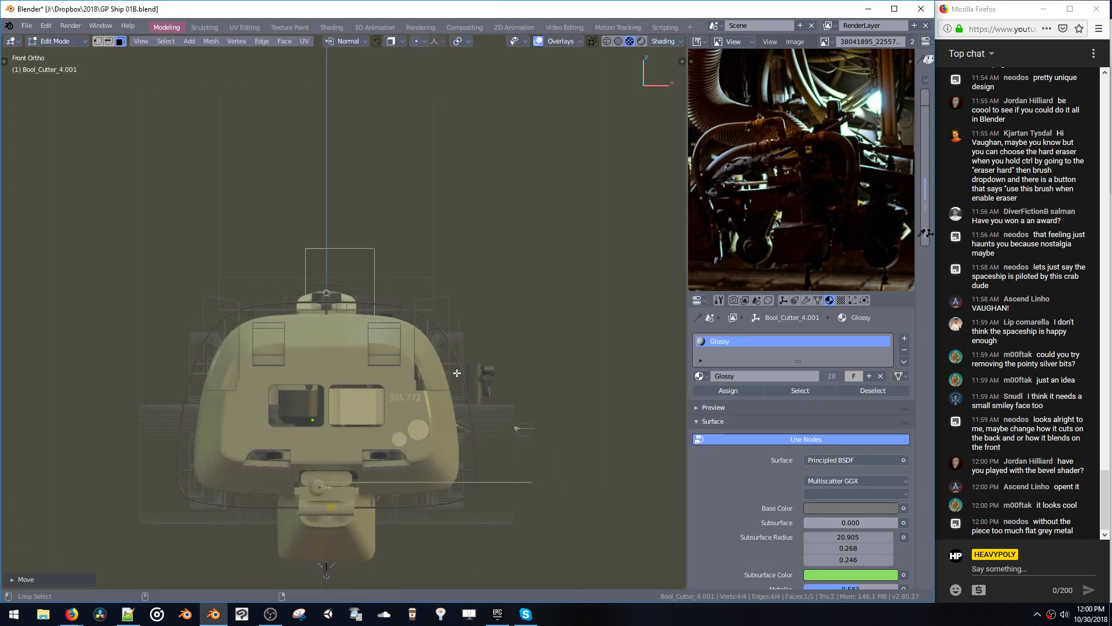
middle_click_drag(352, 371, 510, 371, "alt")
middle_click_drag(561, 406, 456, 339, "shift")
key("s")
left_click(519, 444)
key("g")
key("y")
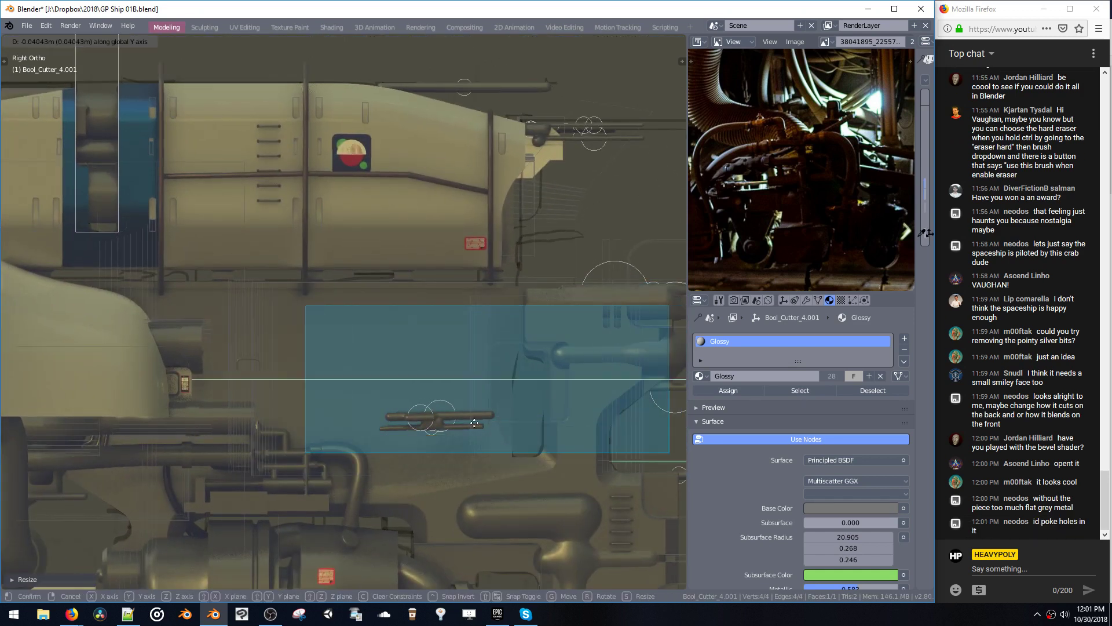
left_click(396, 426)
middle_click_drag(410, 428, 396, 421, "shift")
- Shorten the cutter face by moving its rear vertices forward along the Y axis
key("space")
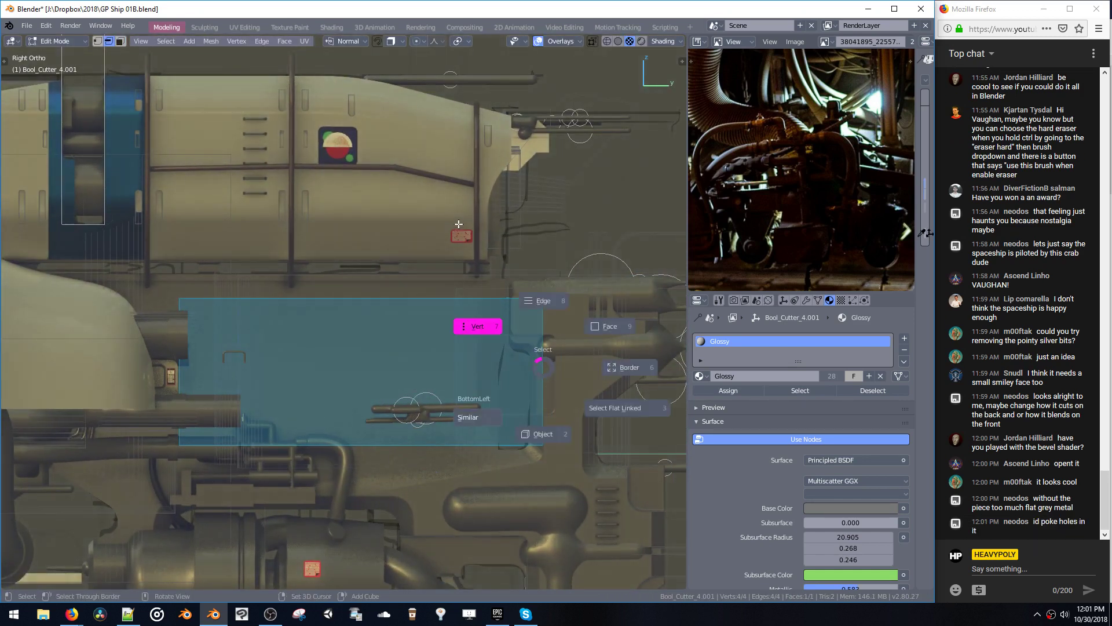
left_click_drag(498, 253, 580, 457)
key("g")
key("y")
left_click(491, 409)
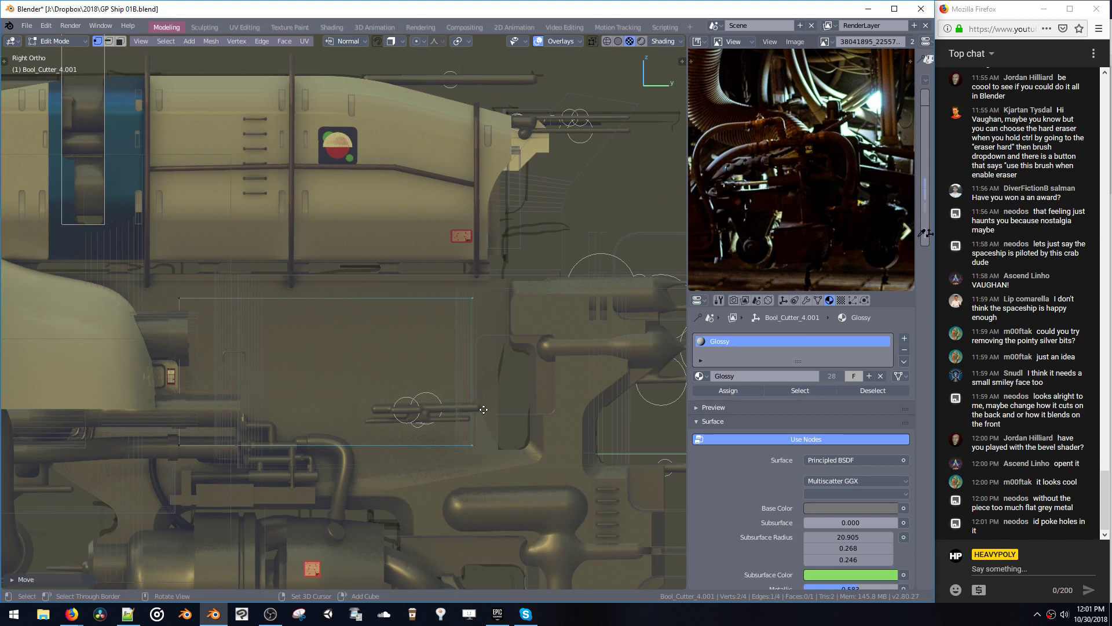
- Add a vertical loop cut toward the rear of the cutter face and lower the front part of its bottom edge along Z
middle_click_drag(444, 406, 507, 369, "shift")
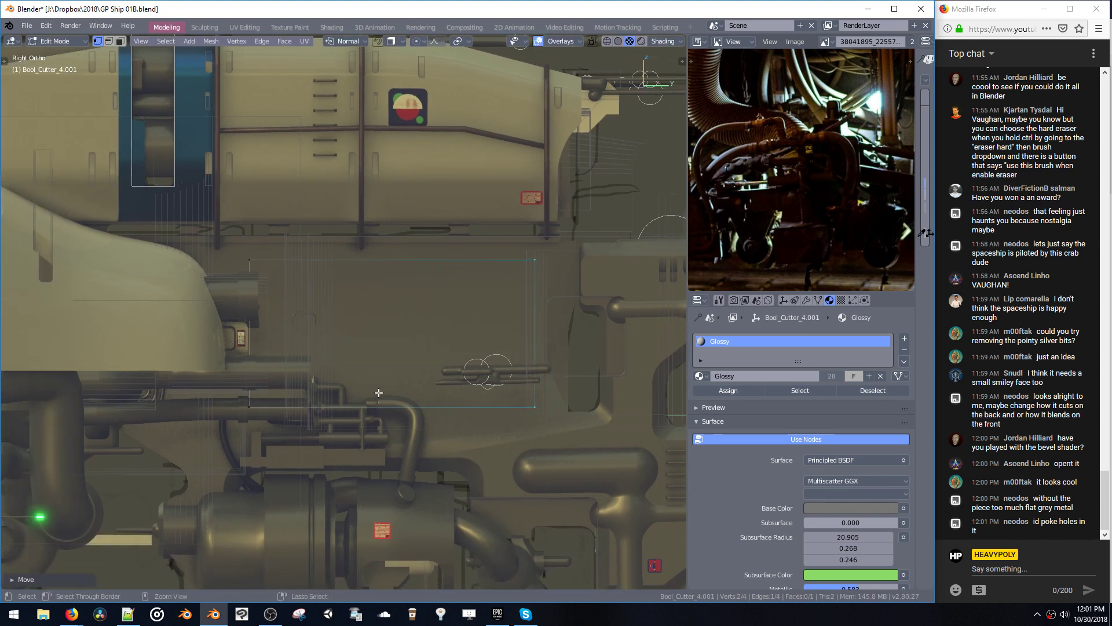
left_click(384, 270)
left_click(427, 301)
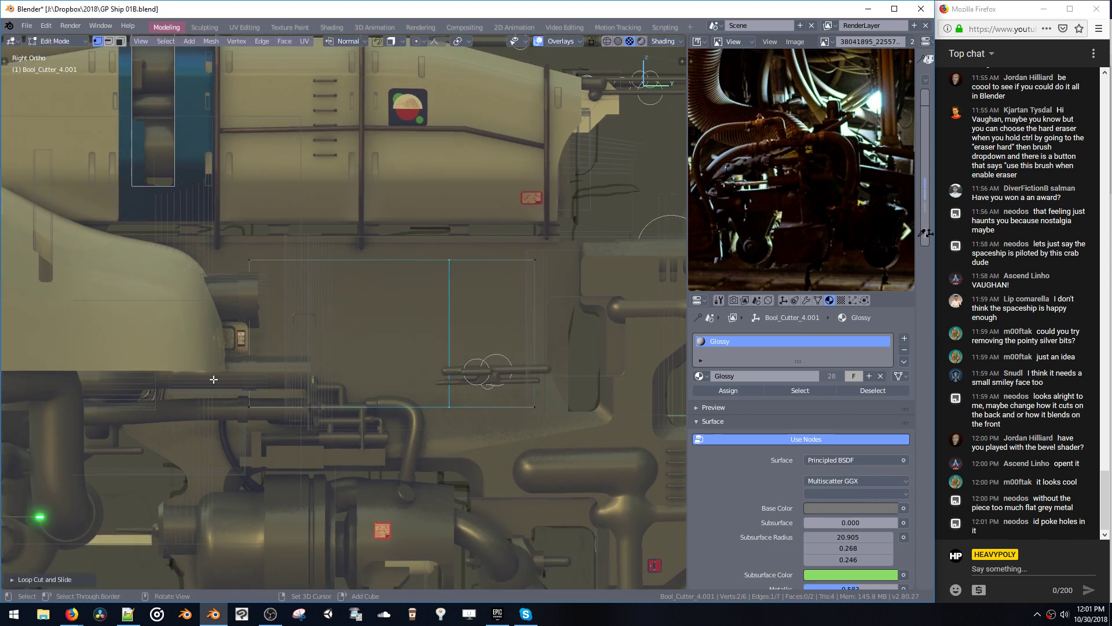
left_click_drag(240, 391, 473, 459)
key("g")
key("z")
left_click(437, 437)
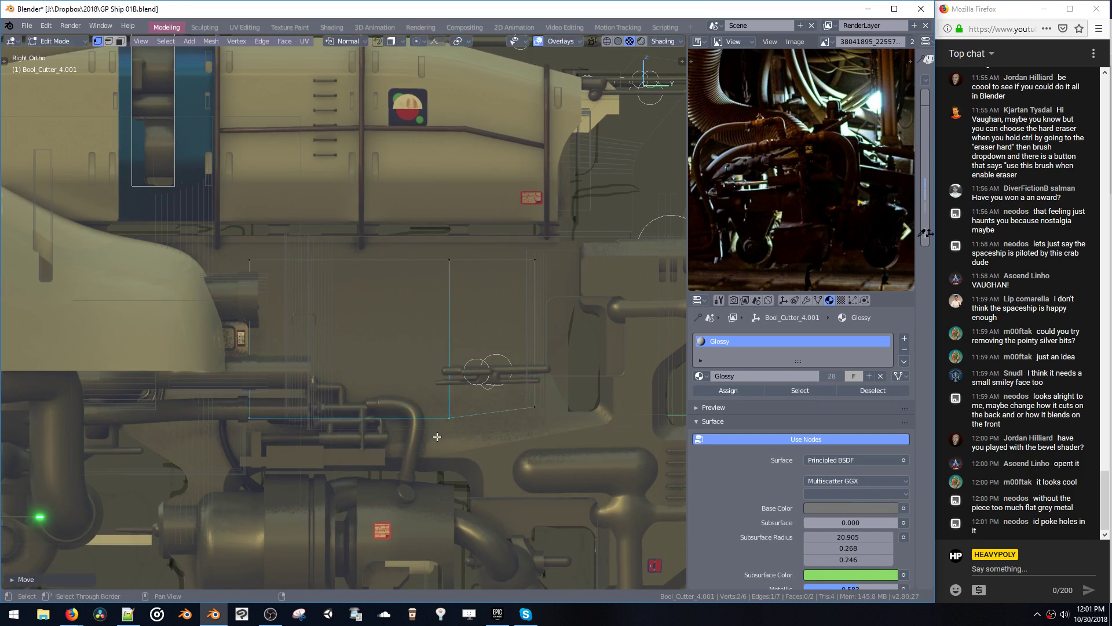
- Round the rear and front corners of the cutter face with multi-segment vertex bevels
key("ctrl+shift+b")
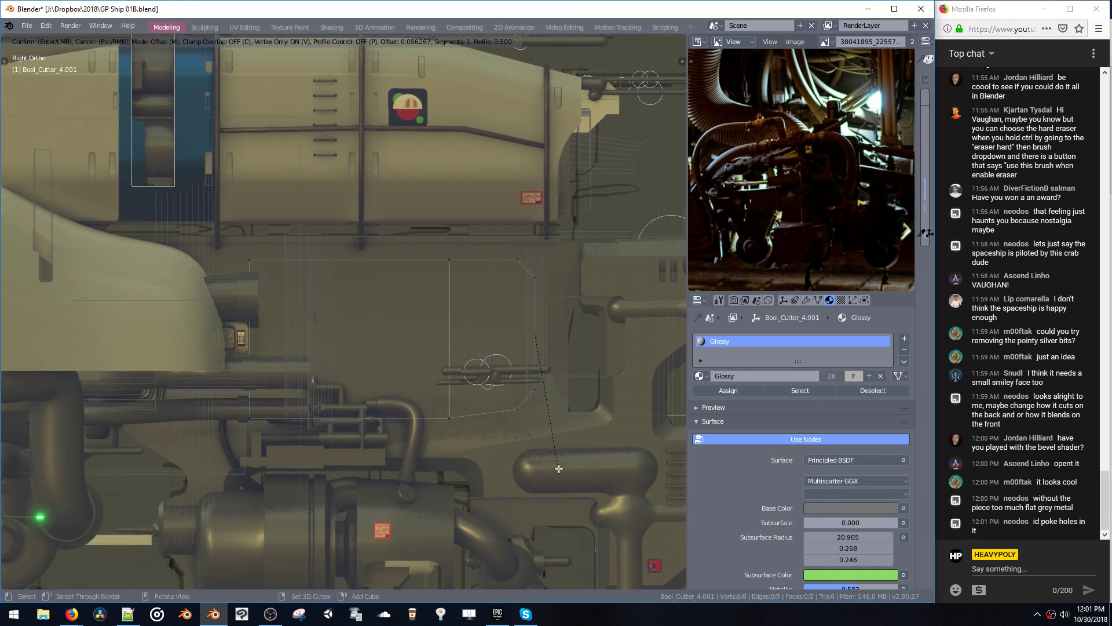
scroll(580, 536, "up", 9)
left_click(581, 535)
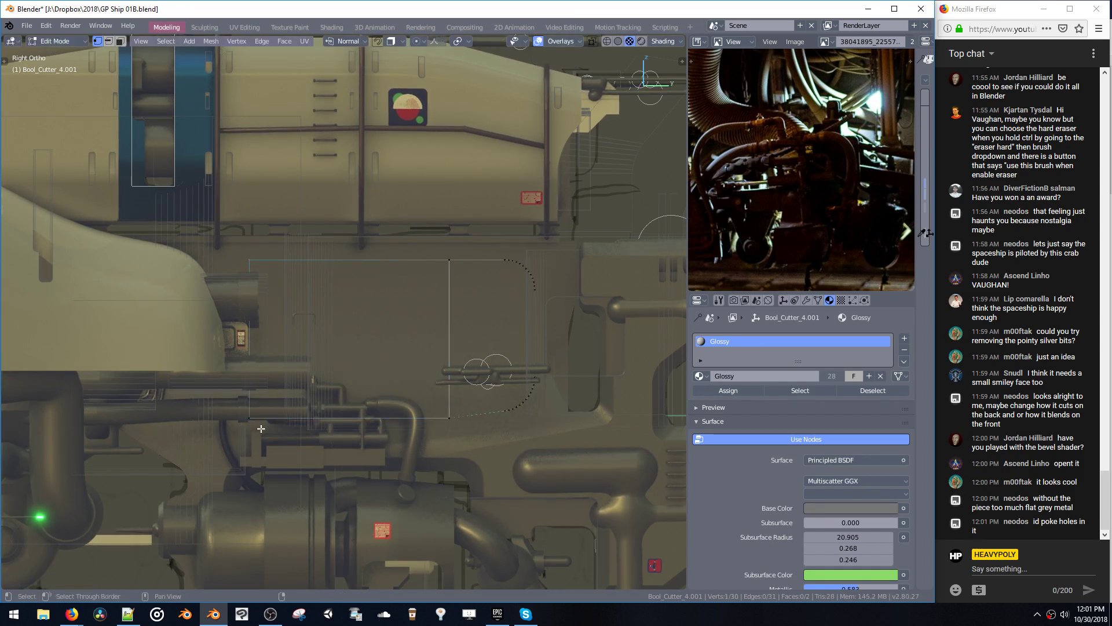
key("ctrl+shift+b")
scroll(340, 542, "up", 2)
left_click(341, 542)
middle_click_drag(292, 395, 332, 397, "shift")
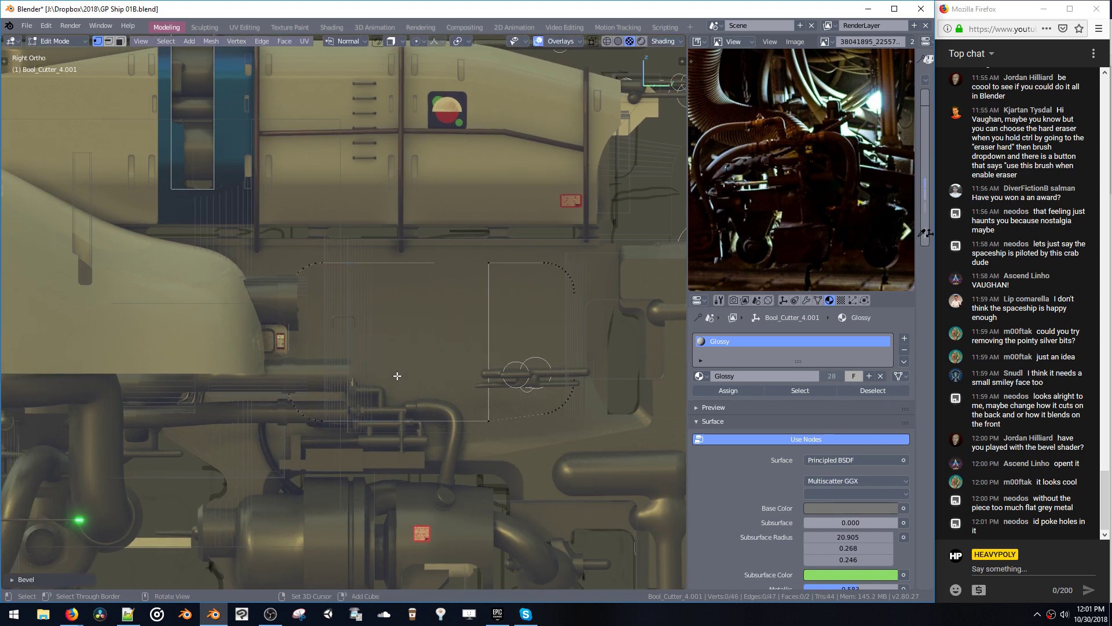
- Bevel the vertical middle edge of the cutter face with several segments and select the whole profile
key("2")
left_click(490, 379)
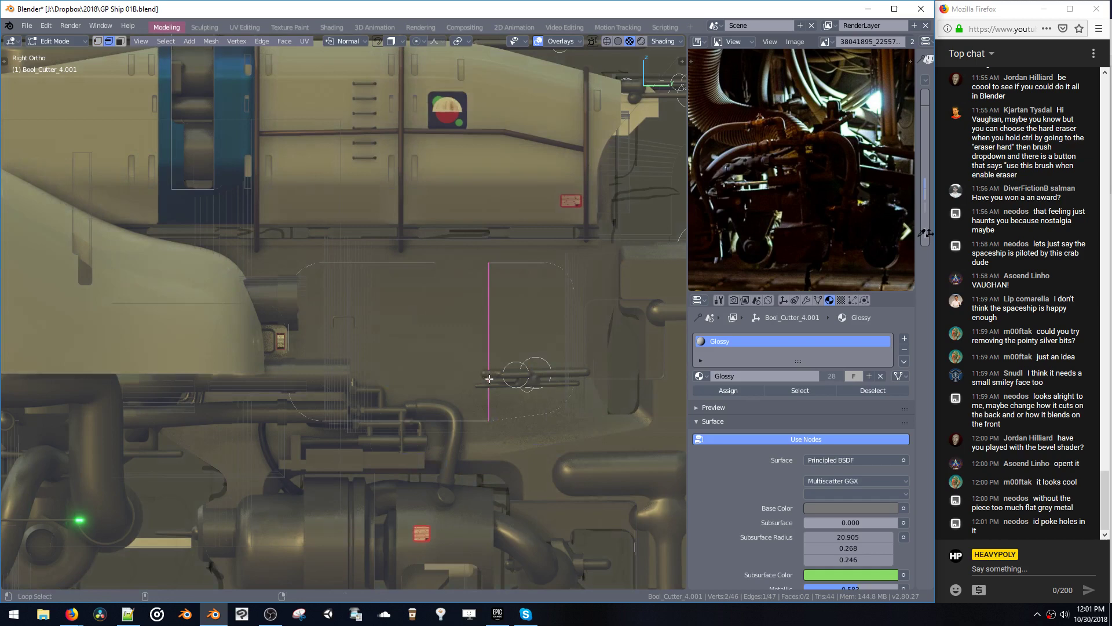
key("ctrl+b")
scroll(506, 447, "up", 6)
left_click(506, 447)
double_click(499, 403)
middle_click_drag(499, 402, 391, 438)
key("e")
left_click(480, 386)
key("space")
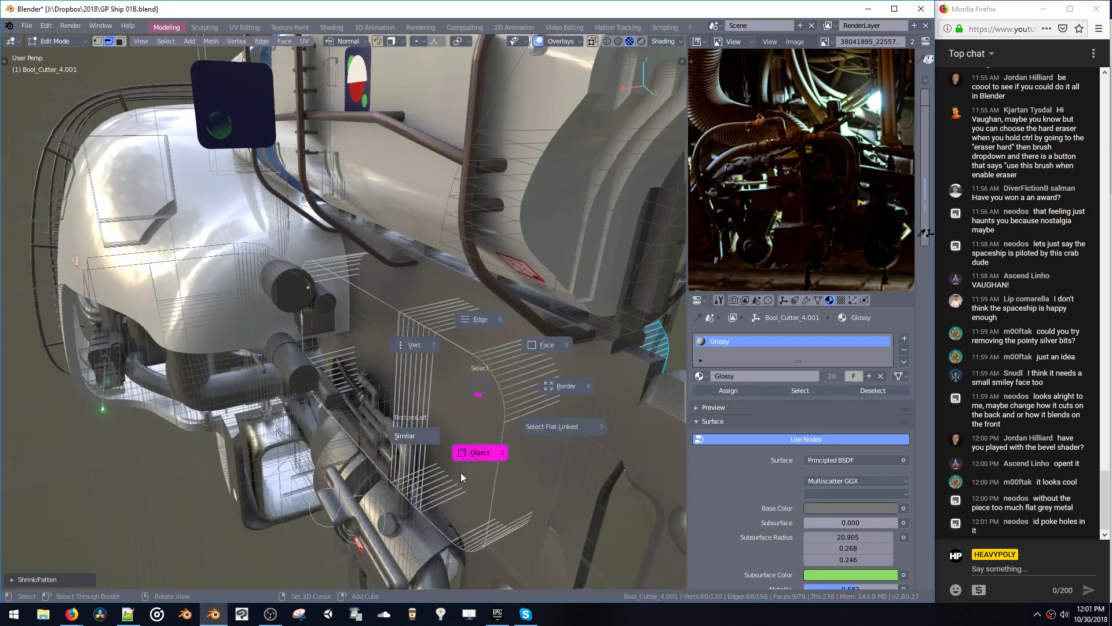
left_click(462, 477)
middle_click_drag(462, 429, 419, 382)
key("ctrl+z")
key("ctrl+z")
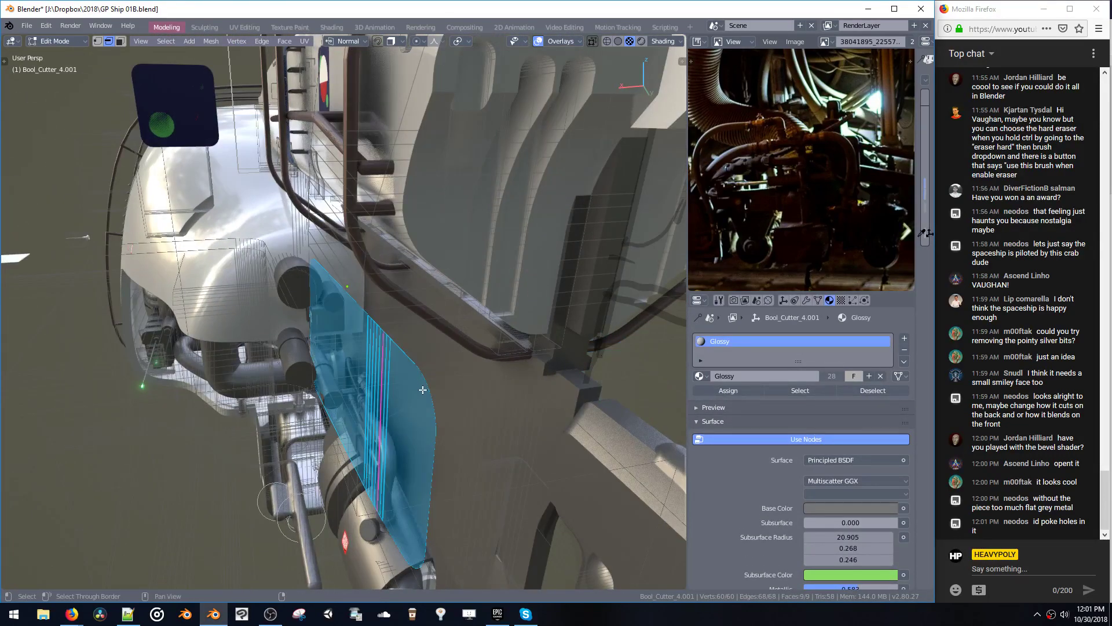
key("e")
left_click(434, 396)
key("ctrl+z")
- Extrude the cutter profile through the grey side wall and recalculate the normals of the whole mesh
key("e")
left_click(506, 368)
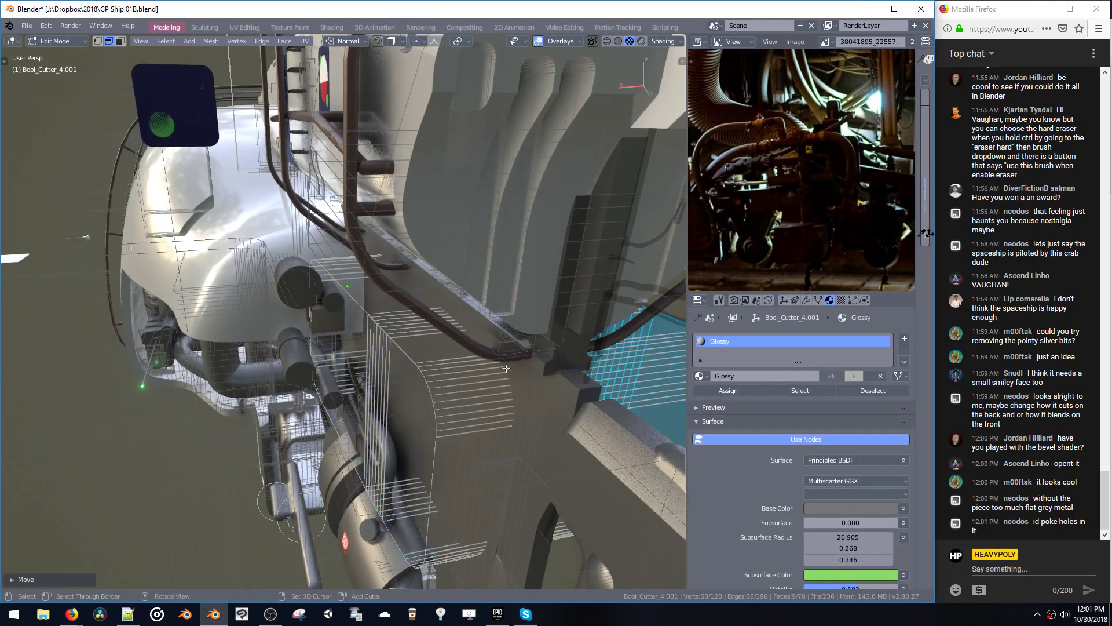
middle_click_drag(415, 370, 425, 339)
left_click(465, 360)
key("a")
key("ctrl+n")
key("Tab")
key("Tab")
- Cut the rounded cutter shape out of the grey rear body with a Live Subtract boolean
left_click(418, 409)
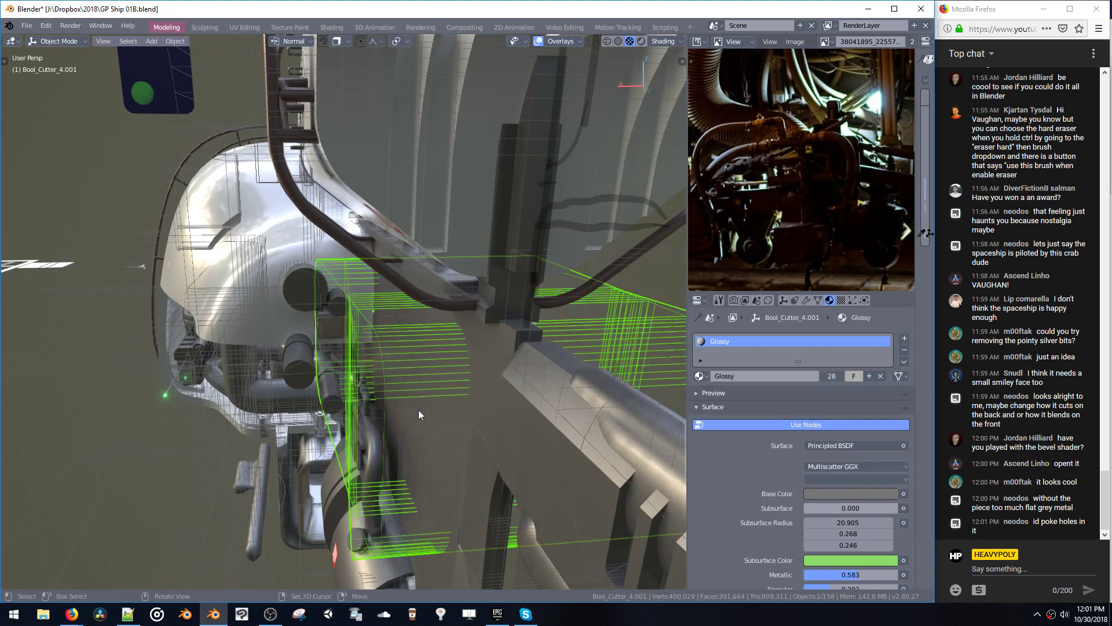
left_click(516, 331, "shift")
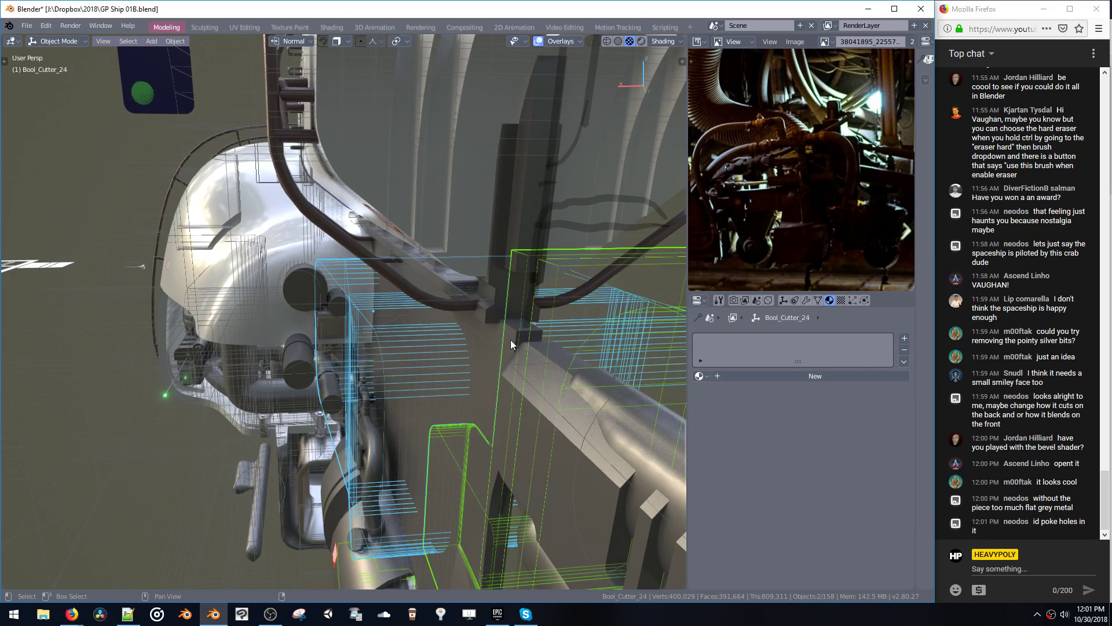
middle_click_drag(510, 340, 511, 355)
left_click(462, 400)
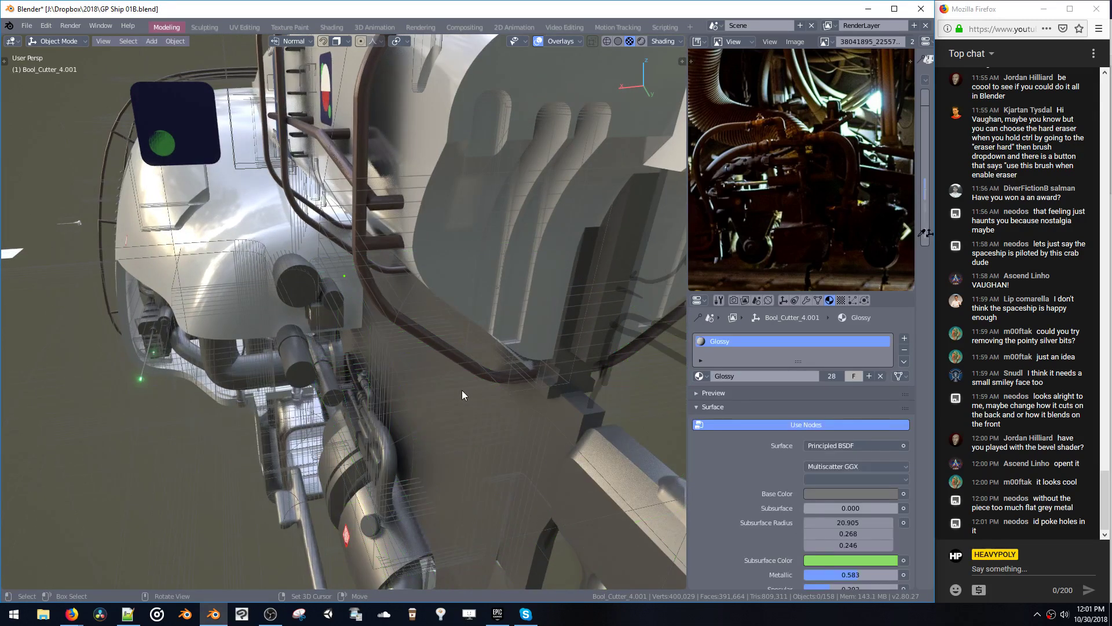
left_click(415, 414)
left_click(582, 412, "shift")
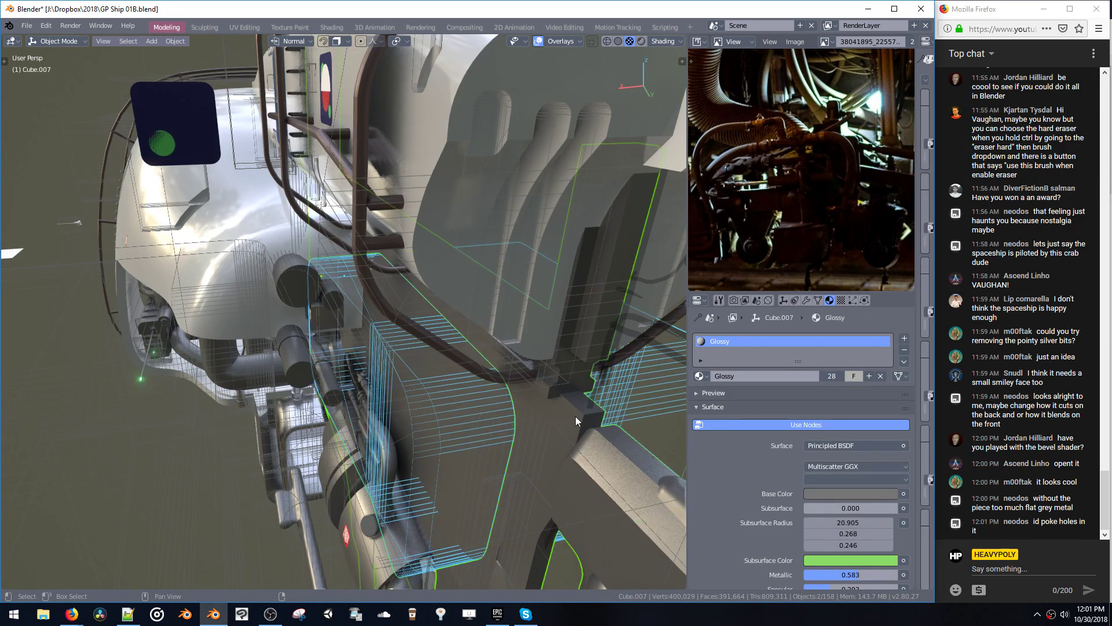
key("ctrl+n")
key("ctrl+b")
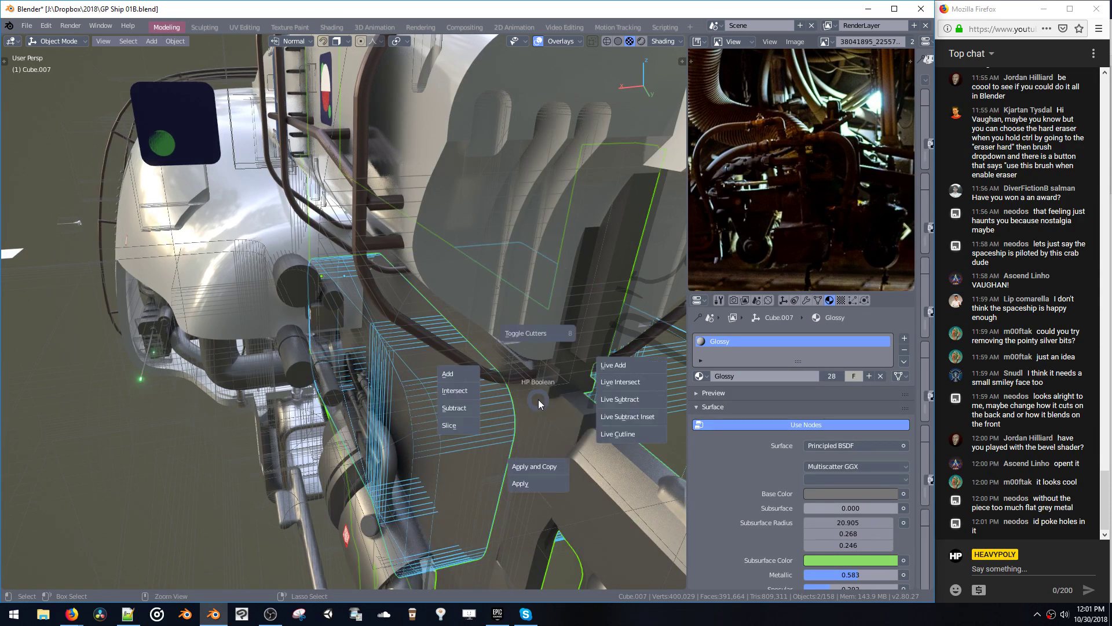
left_click(605, 402)
- Select the whole linked mesh of the boolean cutter on the grey side wall and move it outward along X
middle_click_drag(524, 385, 409, 356)
left_click(484, 349)
left_click(452, 360)
key("Tab")
left_click(401, 340)
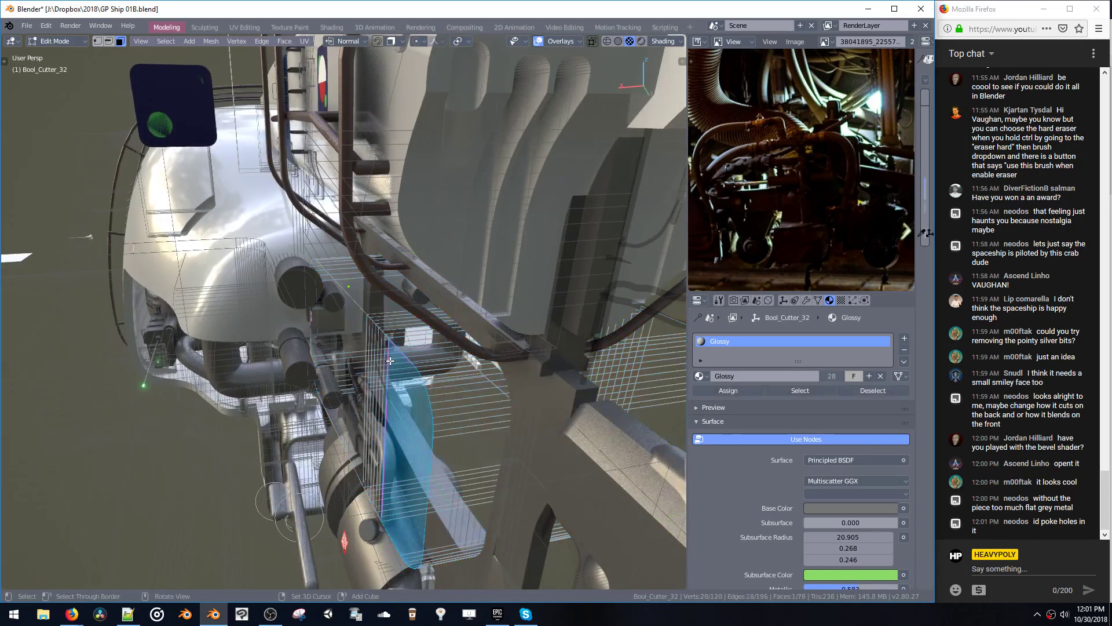
key("ctrl+l")
key("g")
key("x")
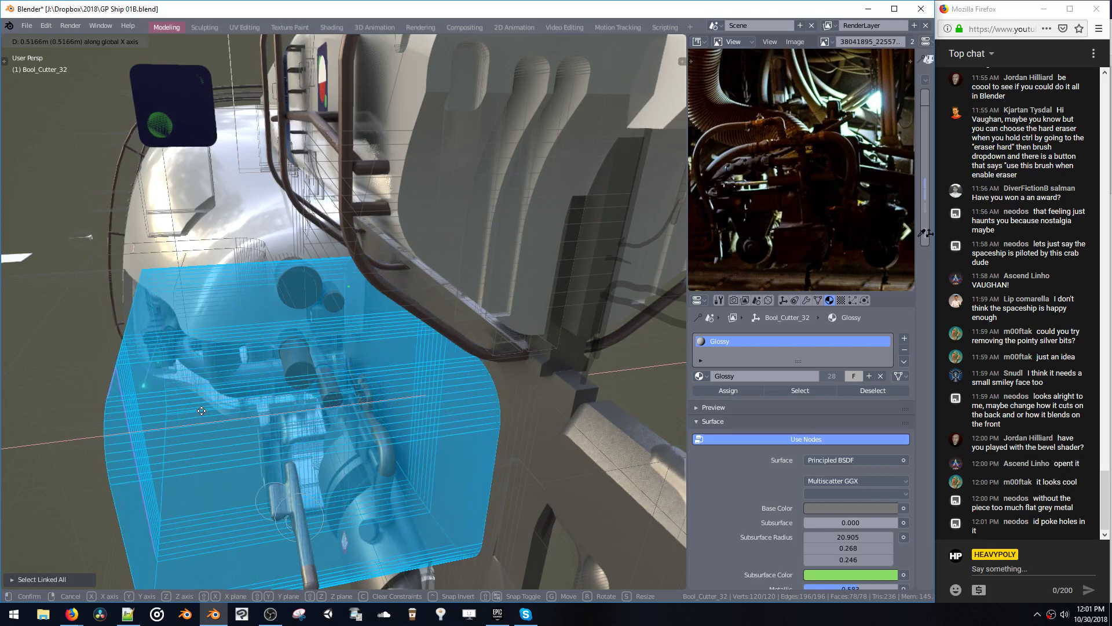
left_click(284, 416)
- Nudge the cutter mesh back inward along X to refine the opening in the grey wall
middle_click_drag(283, 416, 342, 395)
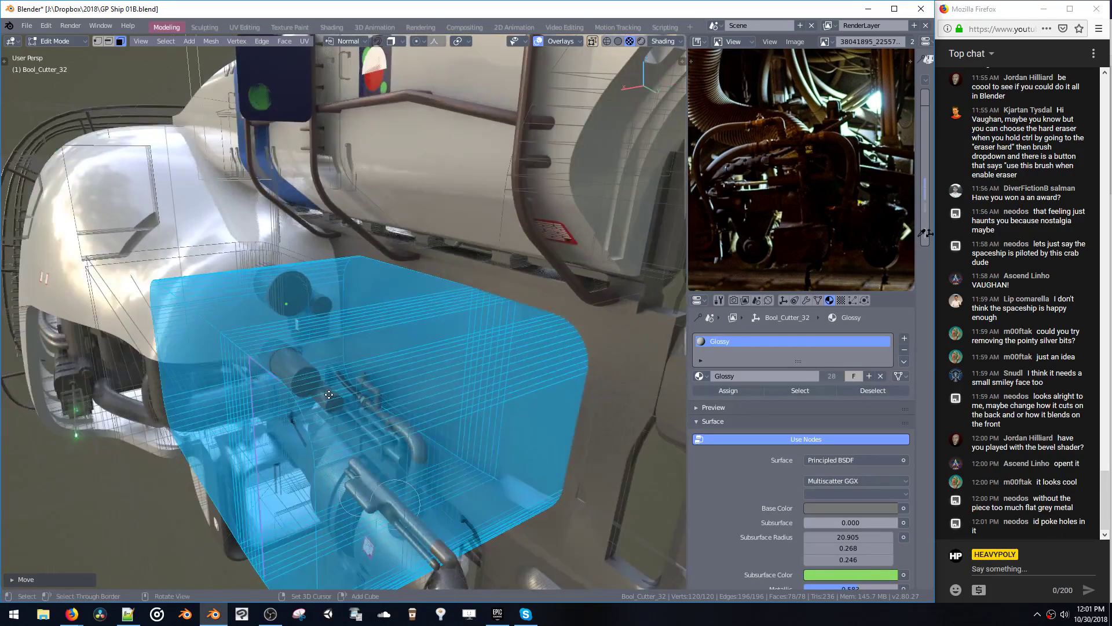
key("g")
key("x")
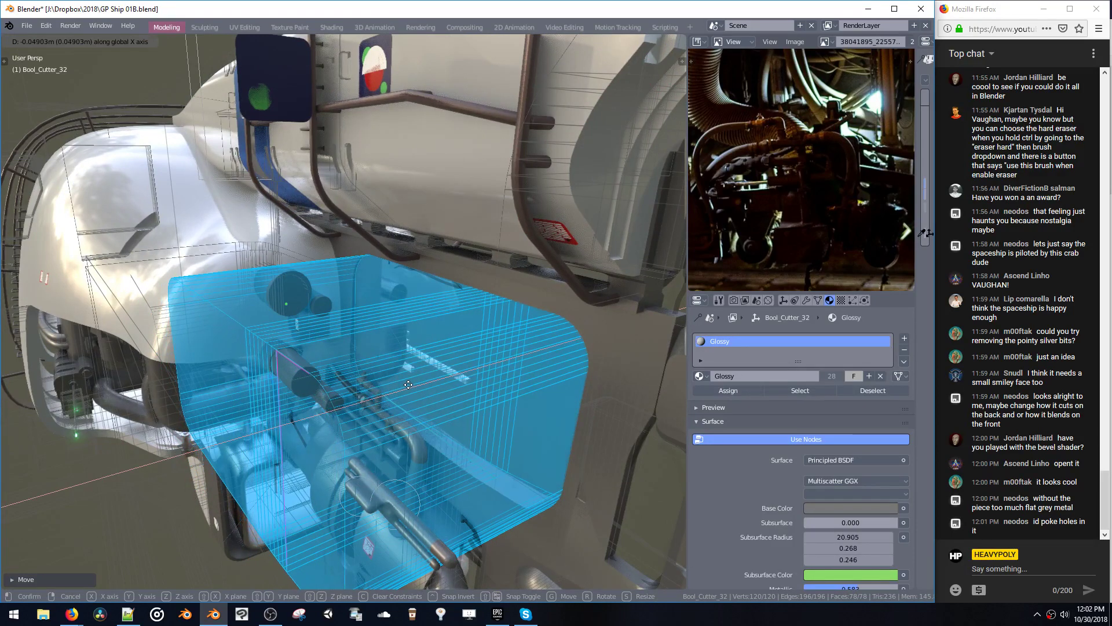
left_click(414, 381)
key("Tab")
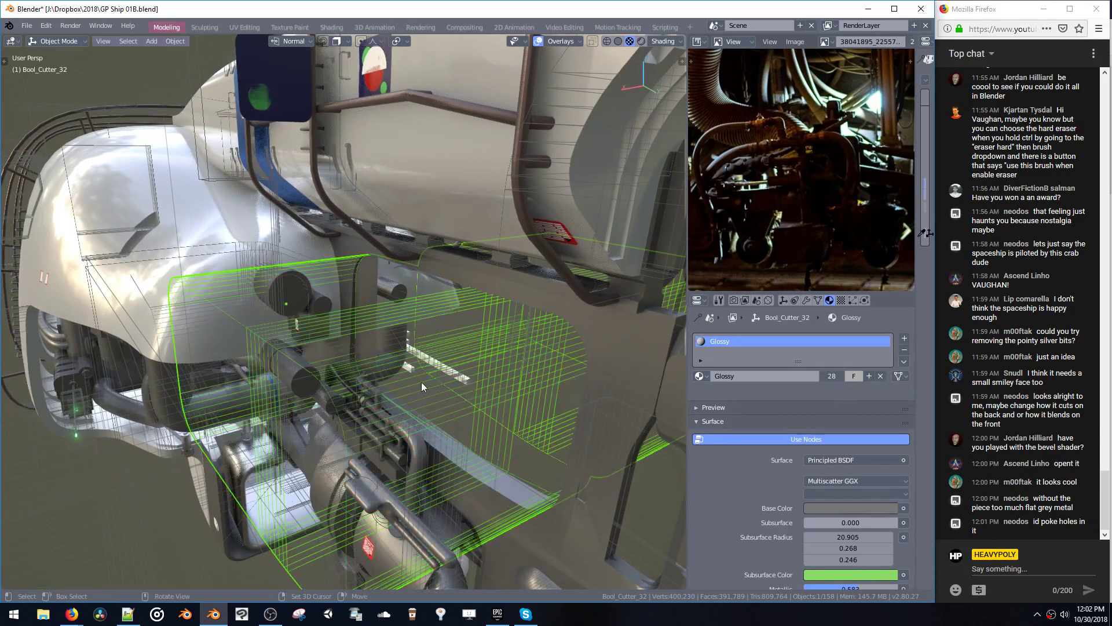
middle_click_drag(414, 381, 367, 382)
scroll(475, 342, "down", 5)
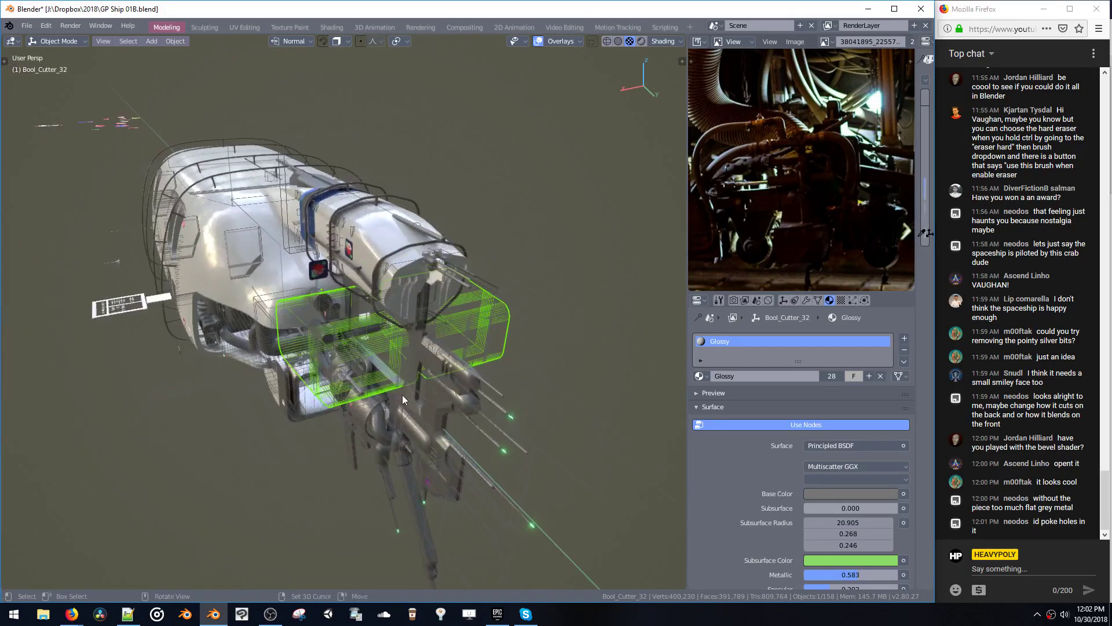
- Reopen the cutter mesh, shift it slightly further inward along X, and return to Object Mode
key("Tab")
middle_click_drag(301, 304, 384, 267, "ctrl")
key("g")
key("x")
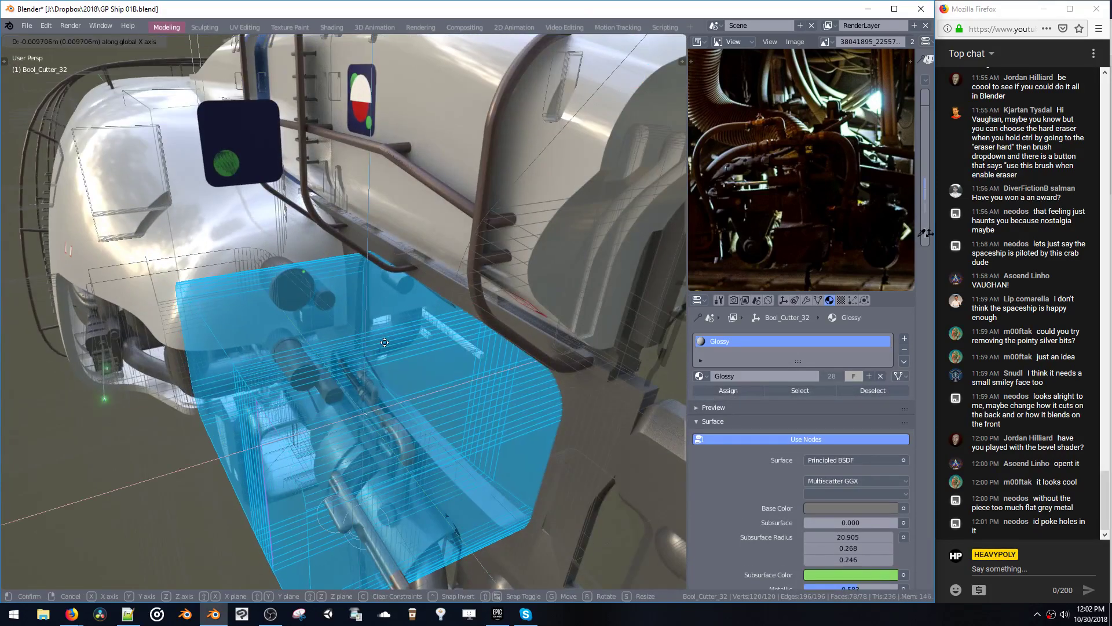
left_click(443, 337)
middle_click_drag(410, 362, 454, 328)
key("space")
left_click(447, 407)
middle_click_drag(446, 408, 409, 342)
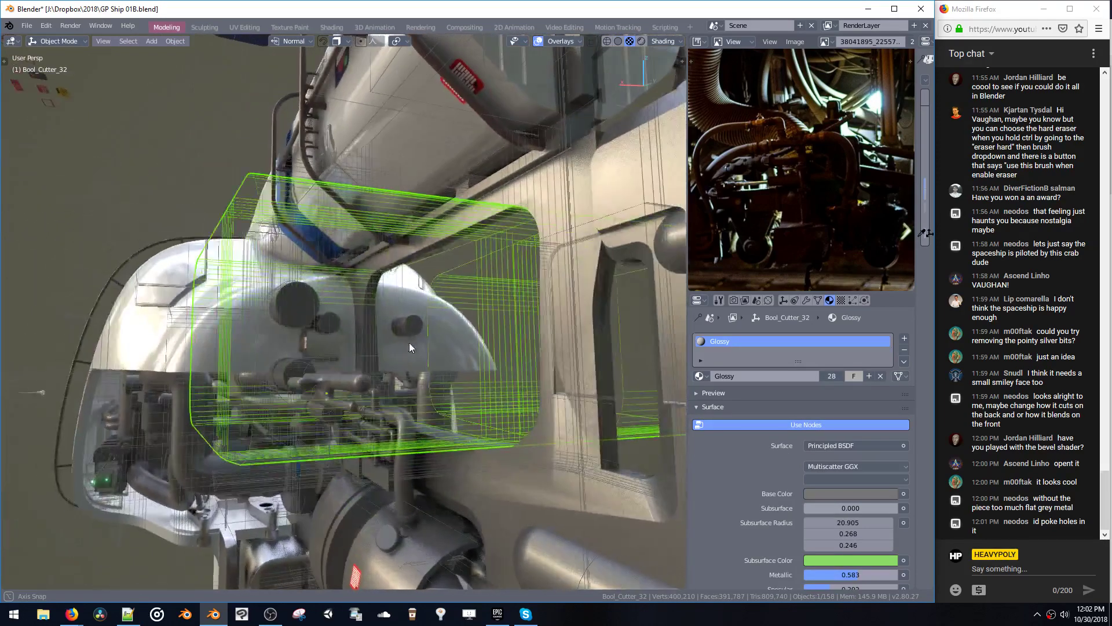
- Hide all boolean cutter objects with the HP Boolean cutter toggle
key("ctrl+shift+b")
left_click(424, 255)
middle_click_drag(424, 255, 313, 353)
scroll(445, 409, "down", 5)
- Open the curve of the upper pipe ending under the white hull's rear edge for point editing
left_click(270, 306)
middle_click_drag(270, 306, 292, 294)
left_click(277, 300)
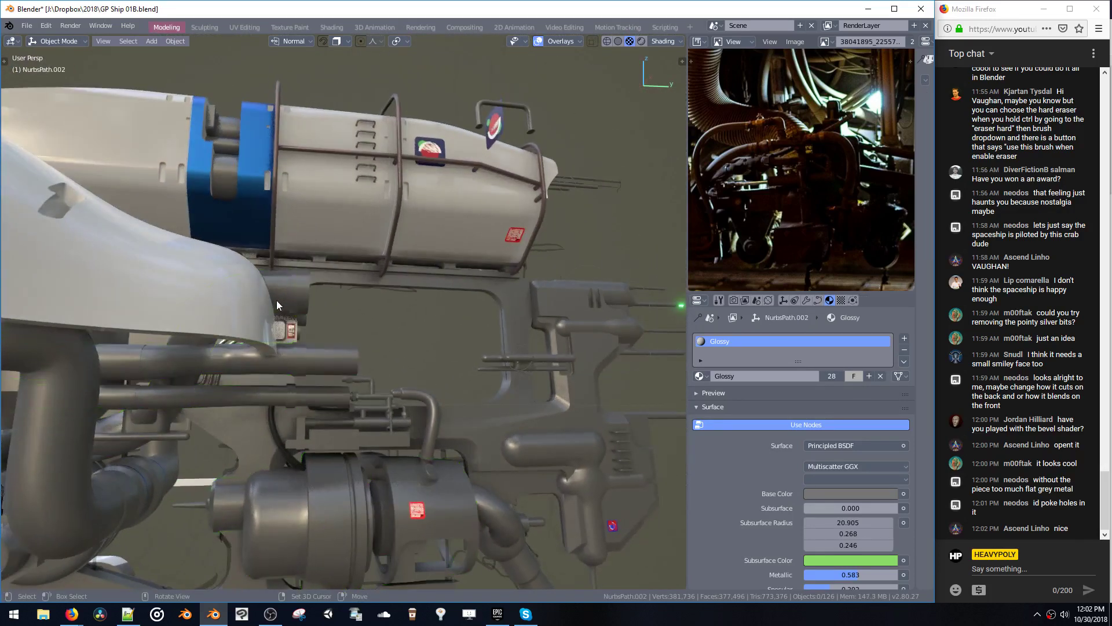
key("Tab")
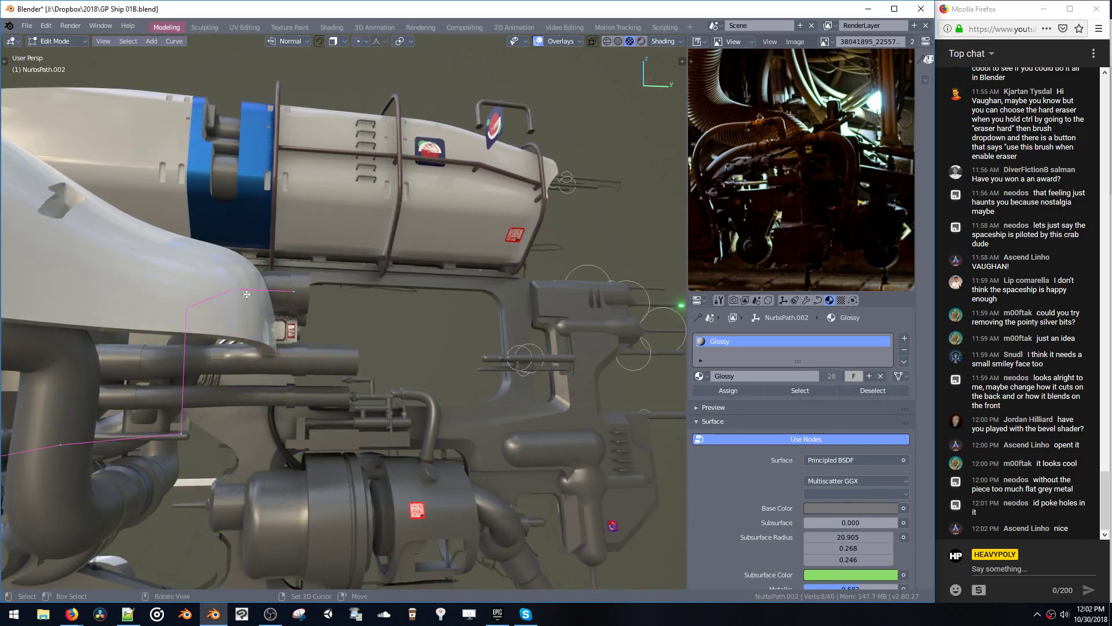
middle_click_drag(246, 295, 322, 262, "shift")
left_click_drag(355, 285, 409, 324)
key("g")
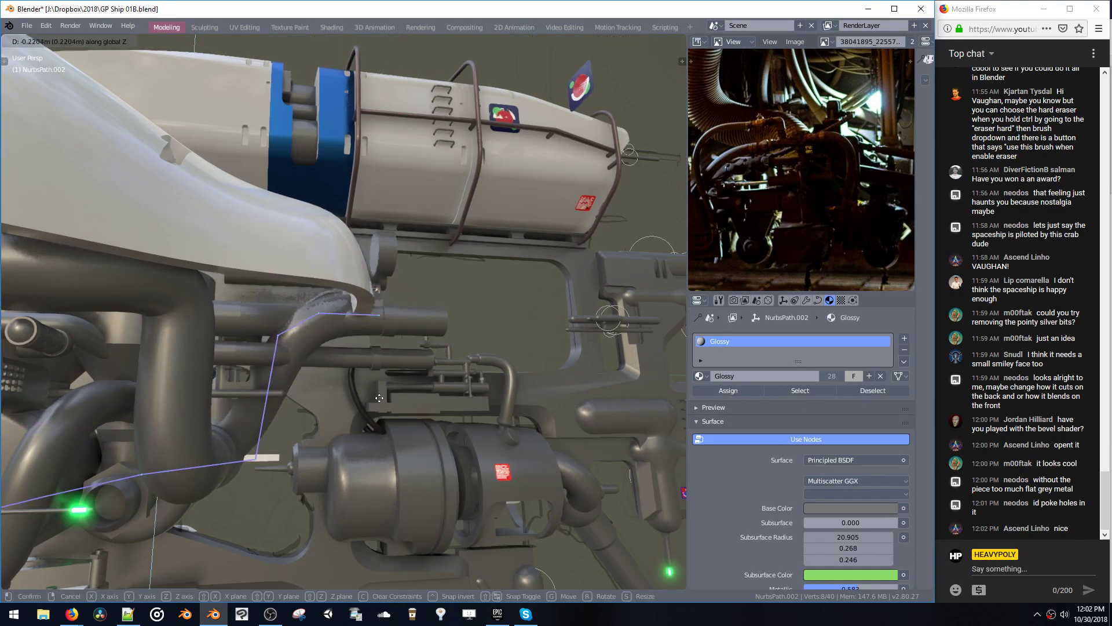
right_click(203, 201)
- Select the control points at the pipe's rear end and move them down along Z, below the neighbouring pipes
left_click_drag(249, 183, 431, 324)
key("g")
left_click(391, 413)
middle_click_drag(391, 412, 328, 449)
key("g")
key("z")
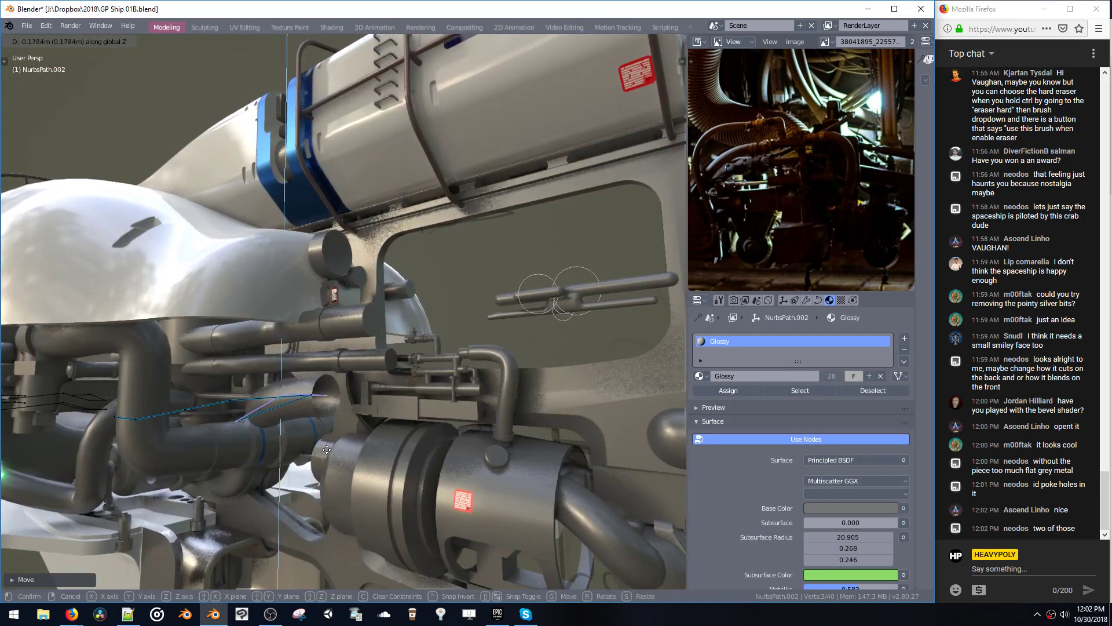
left_click(323, 398)
middle_click_drag(324, 398, 363, 384)
key("g")
key("z")
left_click(344, 393)
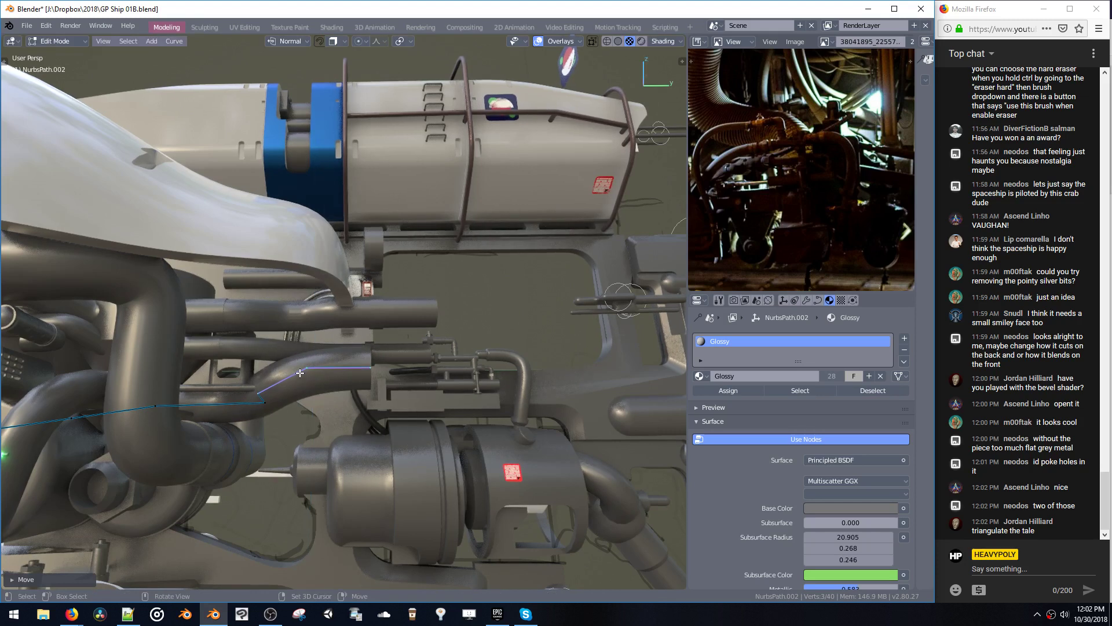
- Adjust the pipe's end points along Z and X, then deselect them and finish editing the curve
left_click(362, 374)
key("g")
key("z")
left_click(363, 405)
middle_click_drag(363, 405, 376, 230)
key("g")
key("x")
left_click(309, 415)
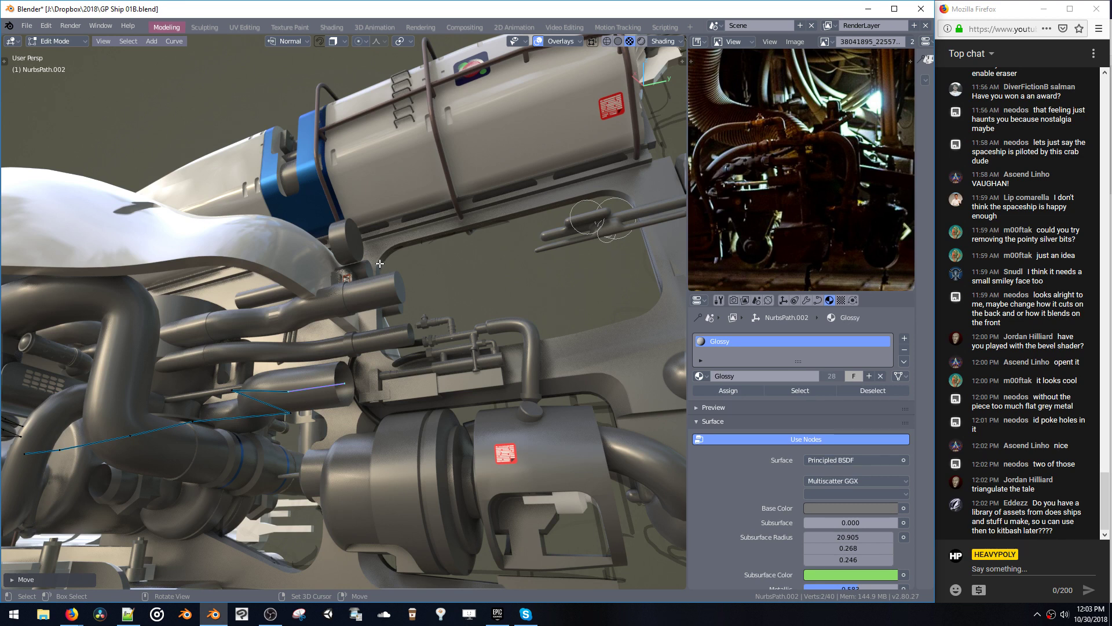
middle_click_drag(325, 277, 427, 361)
key("a")
key("a")
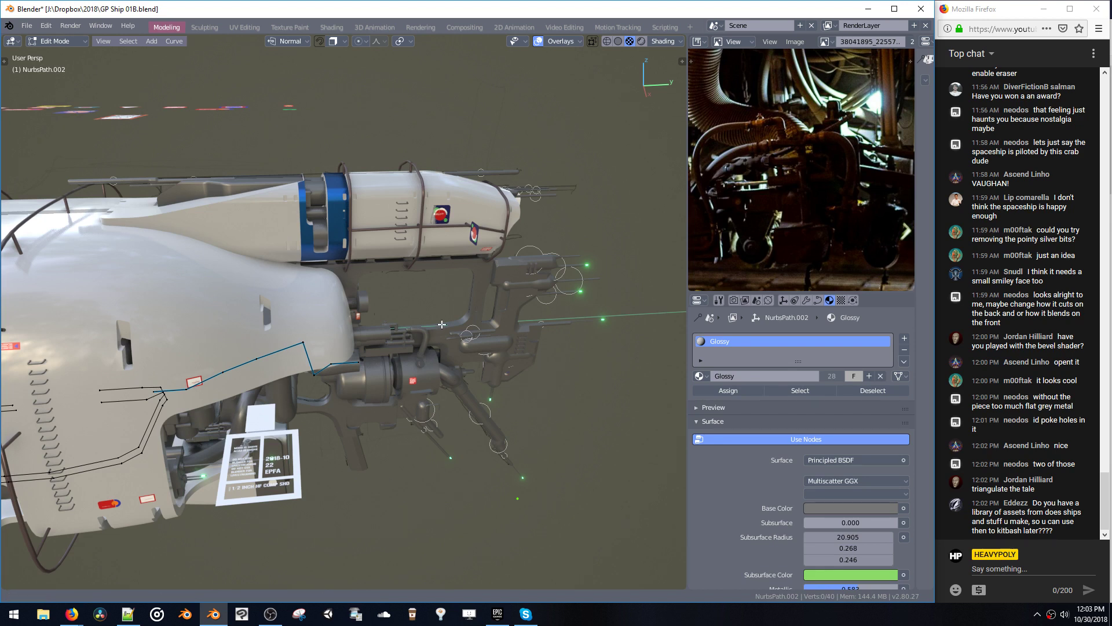
middle_click_drag(442, 325, 386, 385)
key("Tab")
- Move the small valve and pipe assembly above the engine cylinder outward along X
left_click(382, 319)
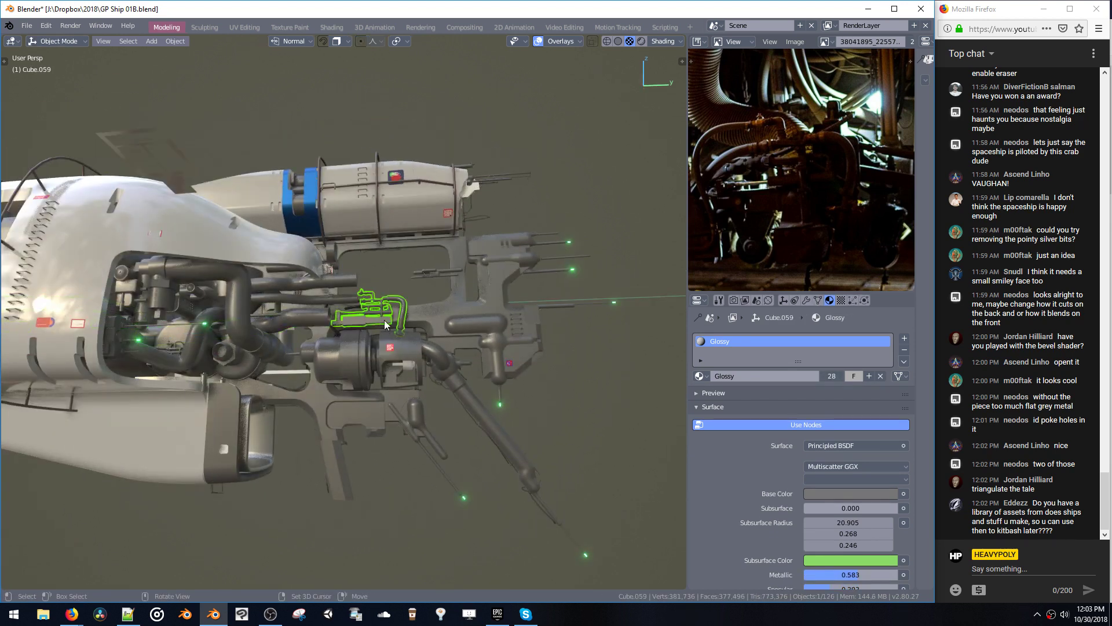
middle_click_drag(384, 320, 356, 337)
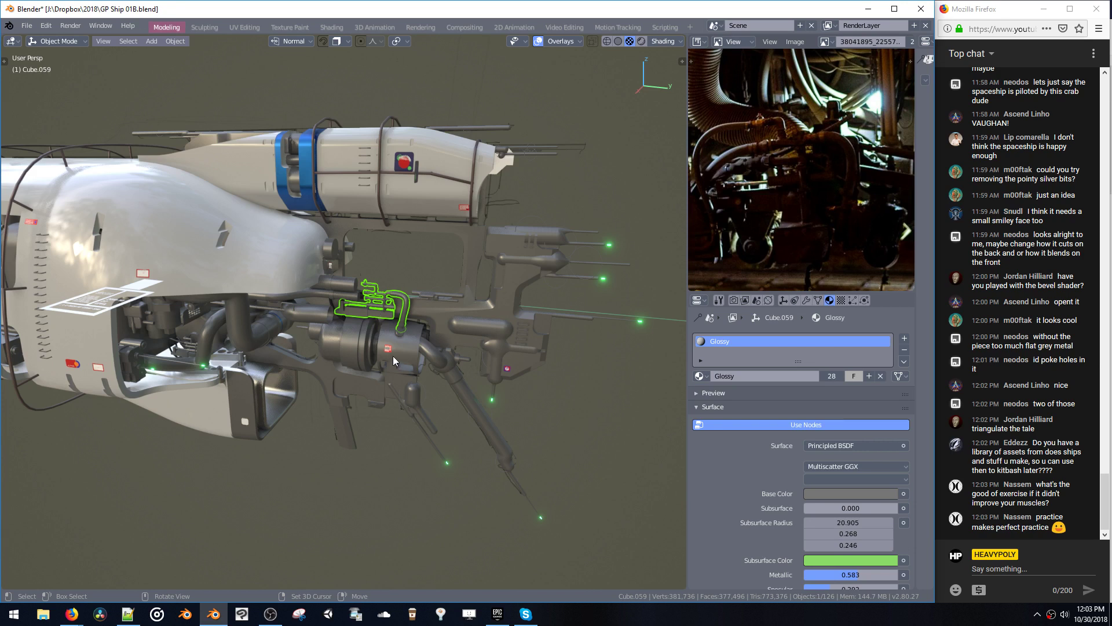
mouse_move(392, 355)
middle_mouse_down()
mouse_move(301, 350)
mouse_move(338, 339)
mouse_move(364, 278)
mouse_move(371, 363)
mouse_move(352, 369)
mouse_move(376, 362)
middle_mouse_up()
key("g")
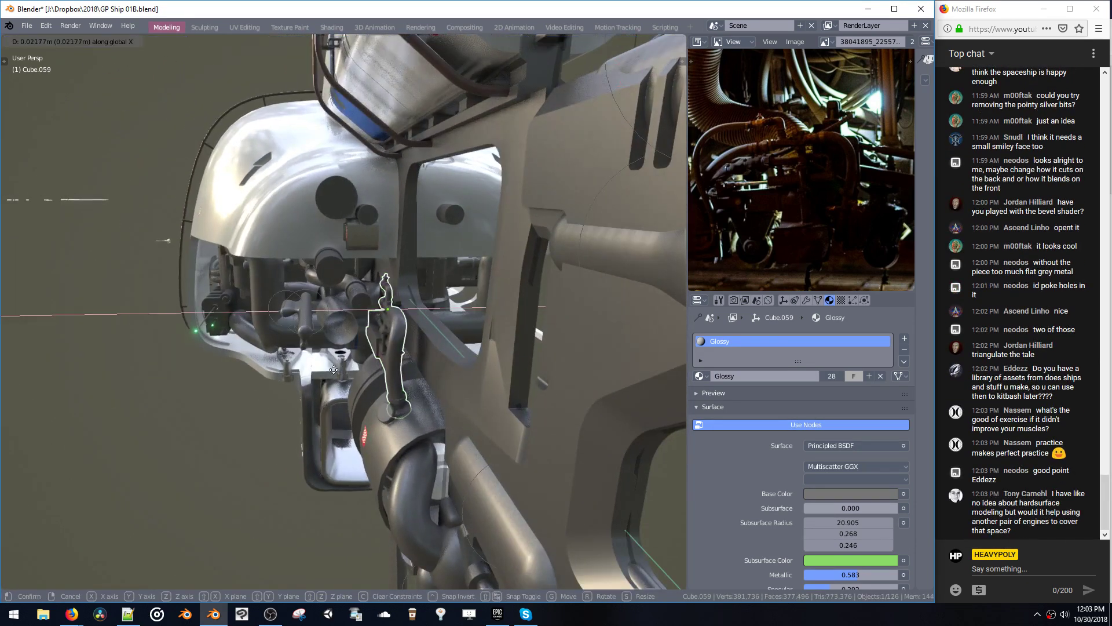
left_click(374, 349)
- Add the rubber cable to the valve assembly selection and shift both along X over the engine cylinder
middle_click_drag(403, 322, 385, 289)
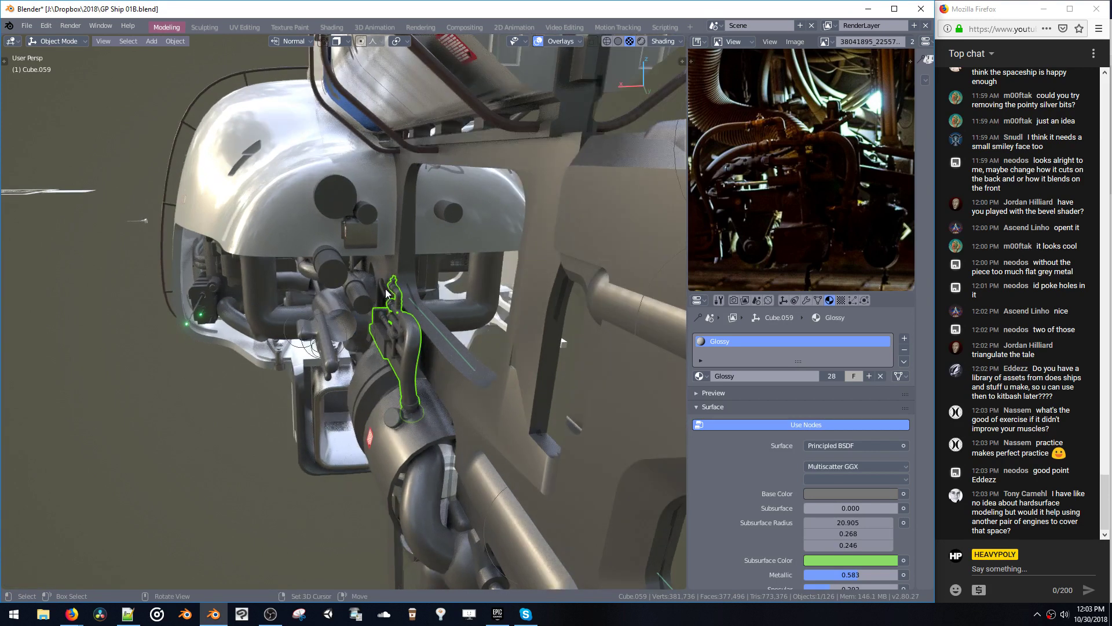
left_click(384, 289)
key("g")
key("x")
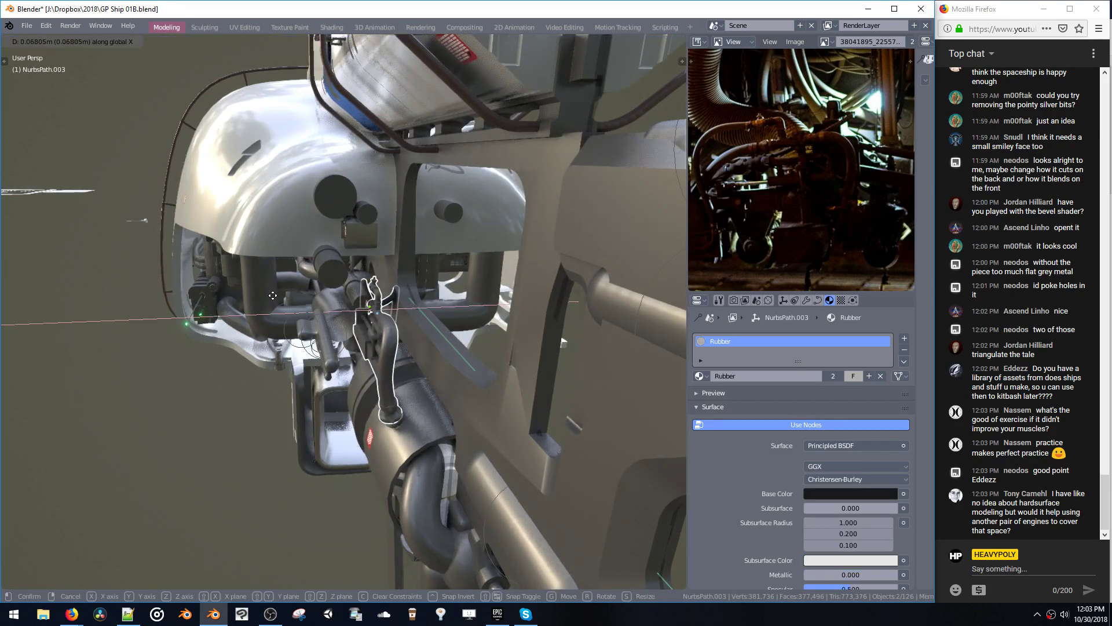
left_click(284, 298)
middle_click_drag(287, 299, 319, 96)
key("g")
key("x")
left_click(352, 303)
- Delete the short round stub beside the pipe's base from the engine cylinder mesh
scroll(359, 342, "up", 4)
left_click(390, 332)
key("space")
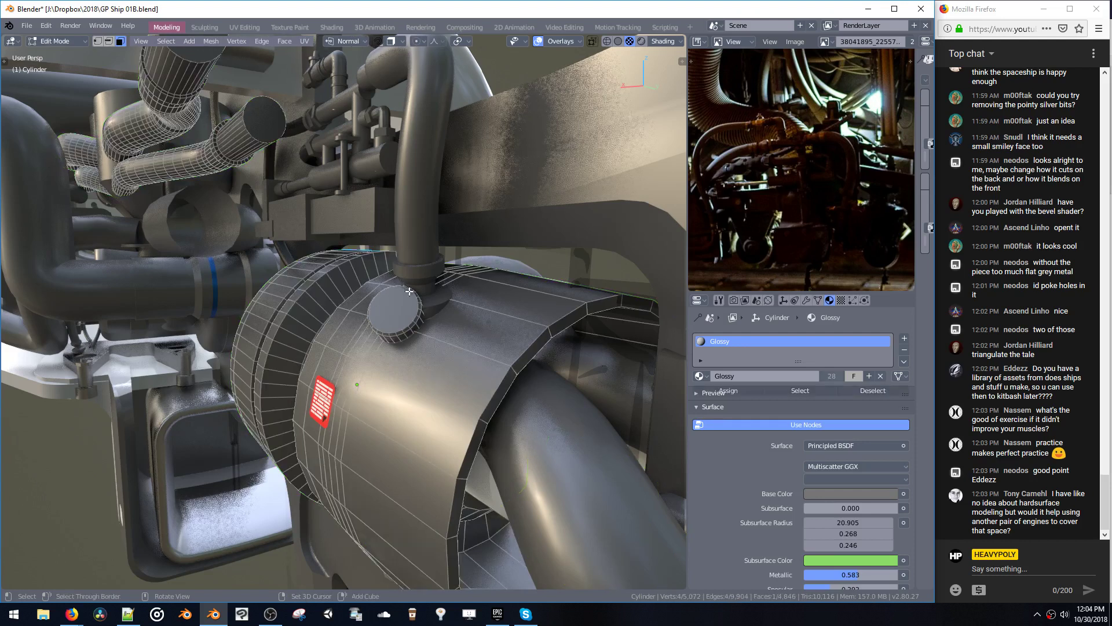
double_click(390, 307)
key("x")
key("space")
left_click(408, 368)
scroll(422, 346, "down", 4)
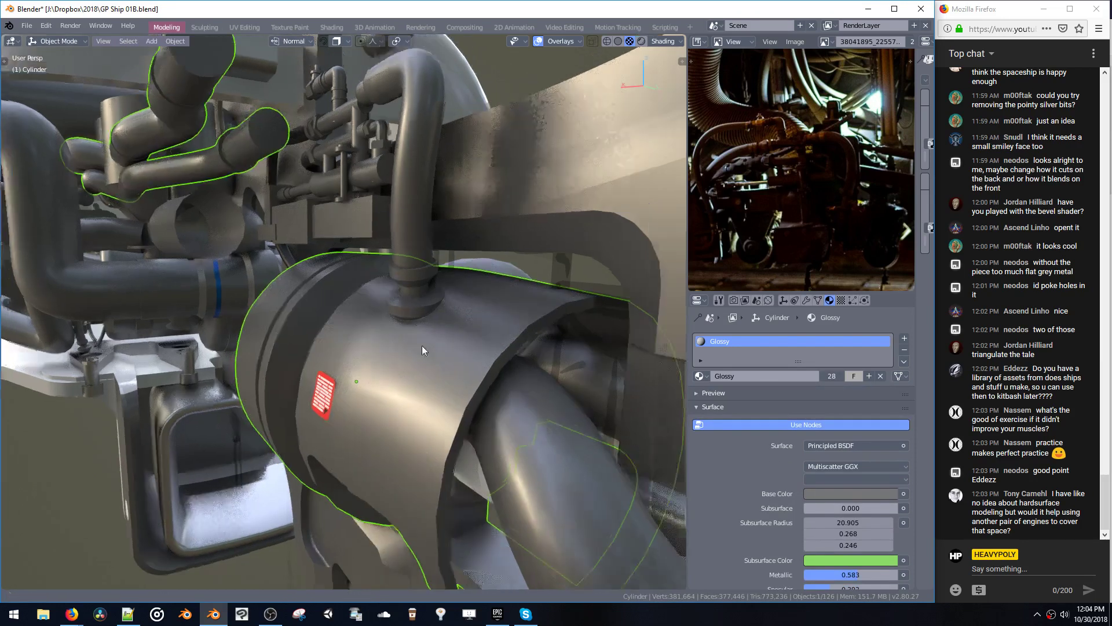
- Select the valve assembly and its rubber cable and adjust their height along Z above the cylinder
left_click(373, 309)
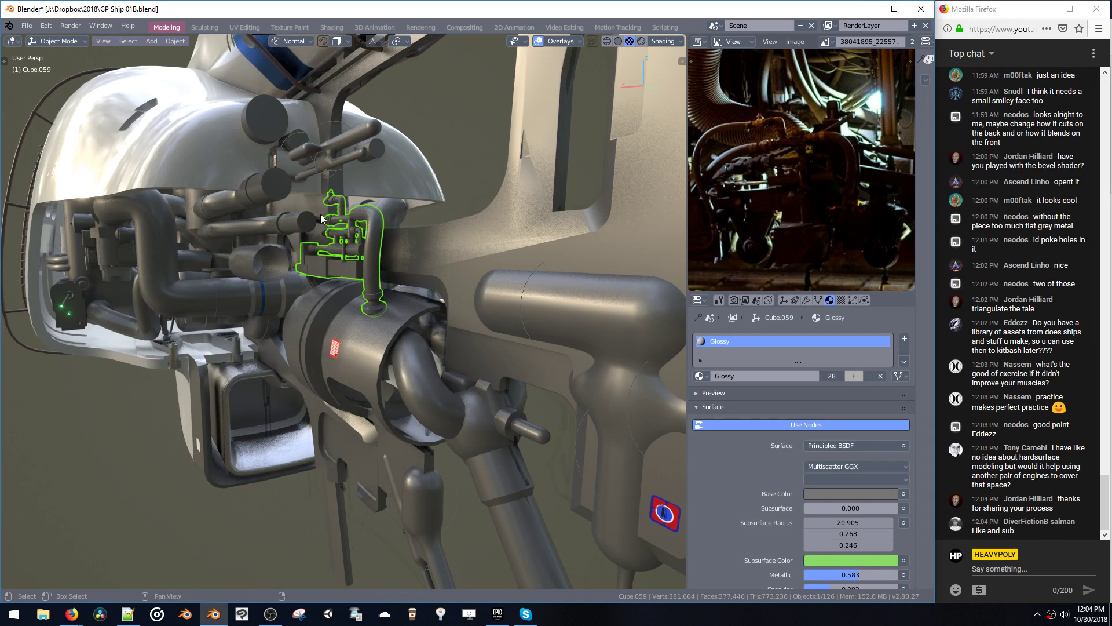
left_click(348, 274, "shift")
key("g")
key("z")
left_click(349, 279)
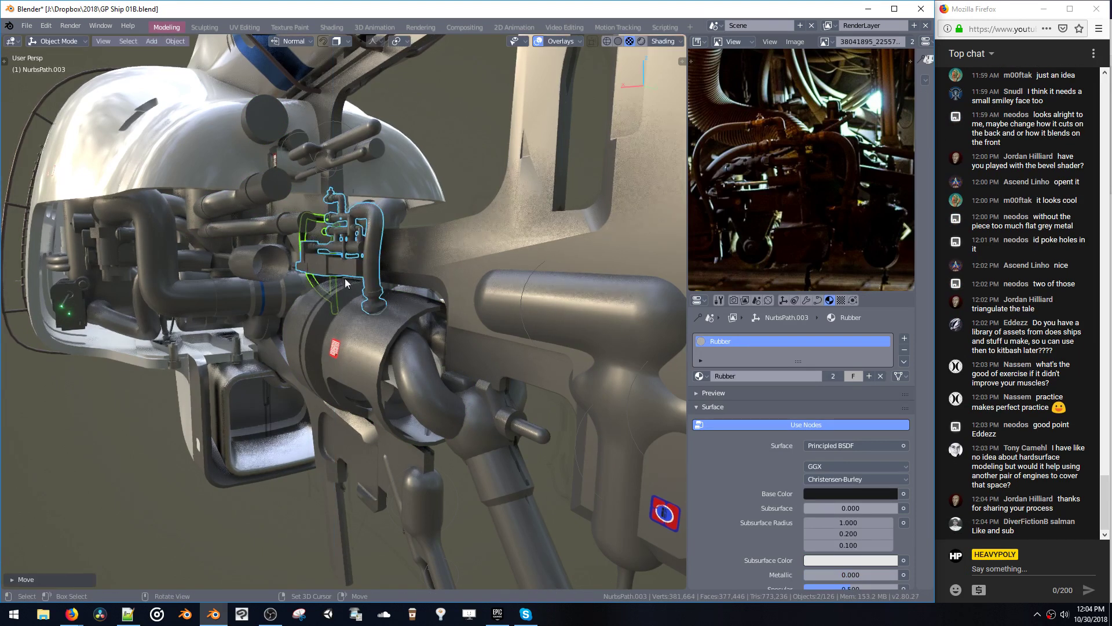
- Save the scene as a new version named GP Ship 01C.blend
key("ctrl+s")
left_click(286, 308)
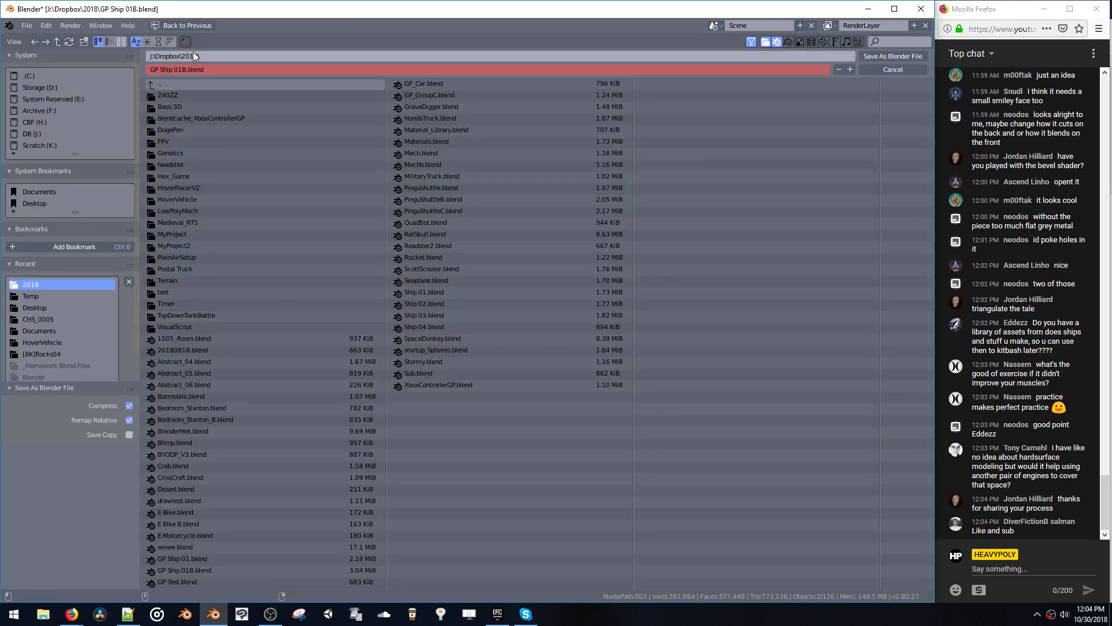
type("C")
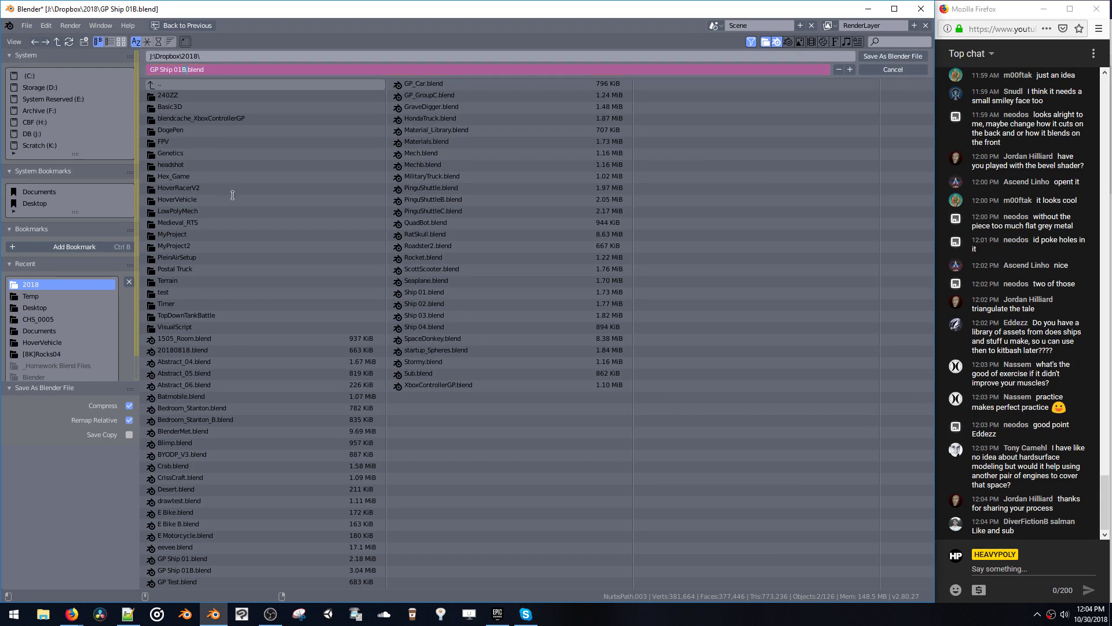
key("Return")
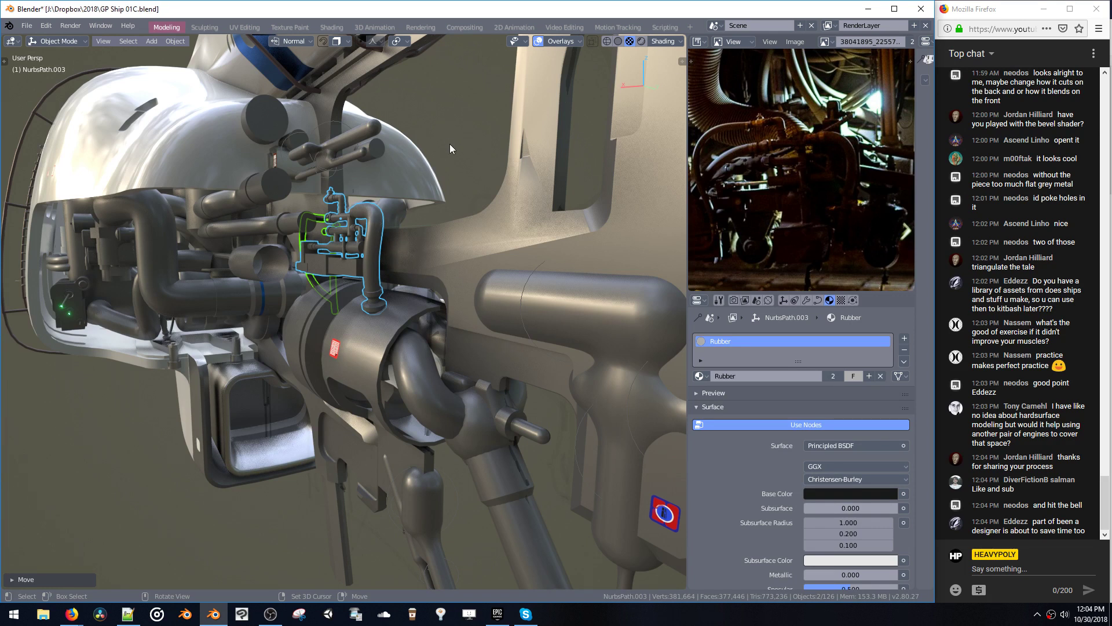
left_click(382, 215)
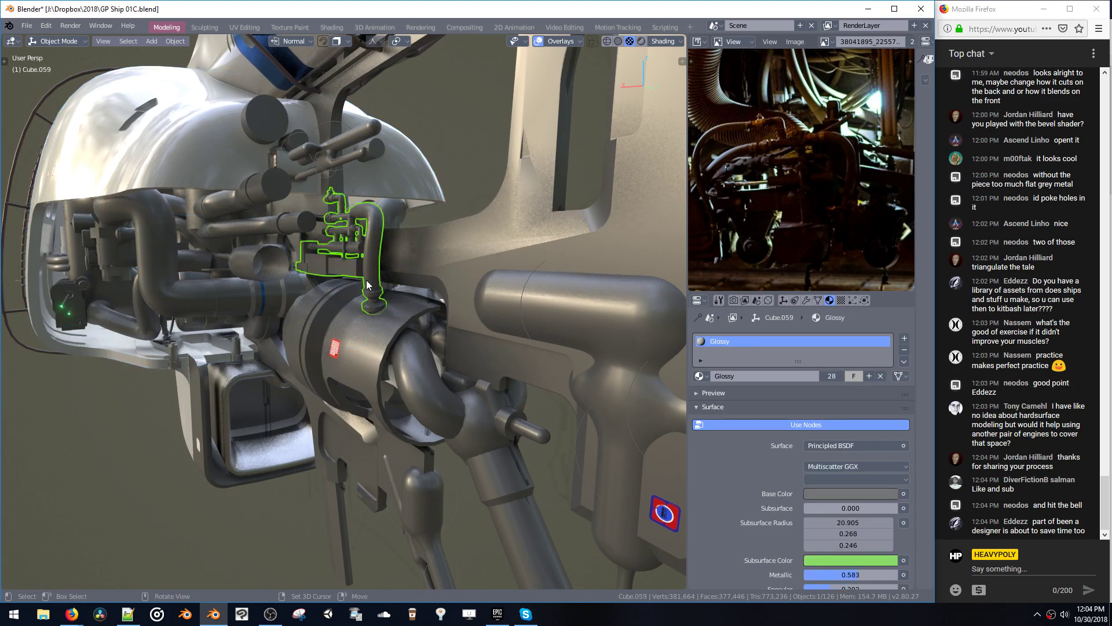
middle_click_drag(387, 158, 23, 41)
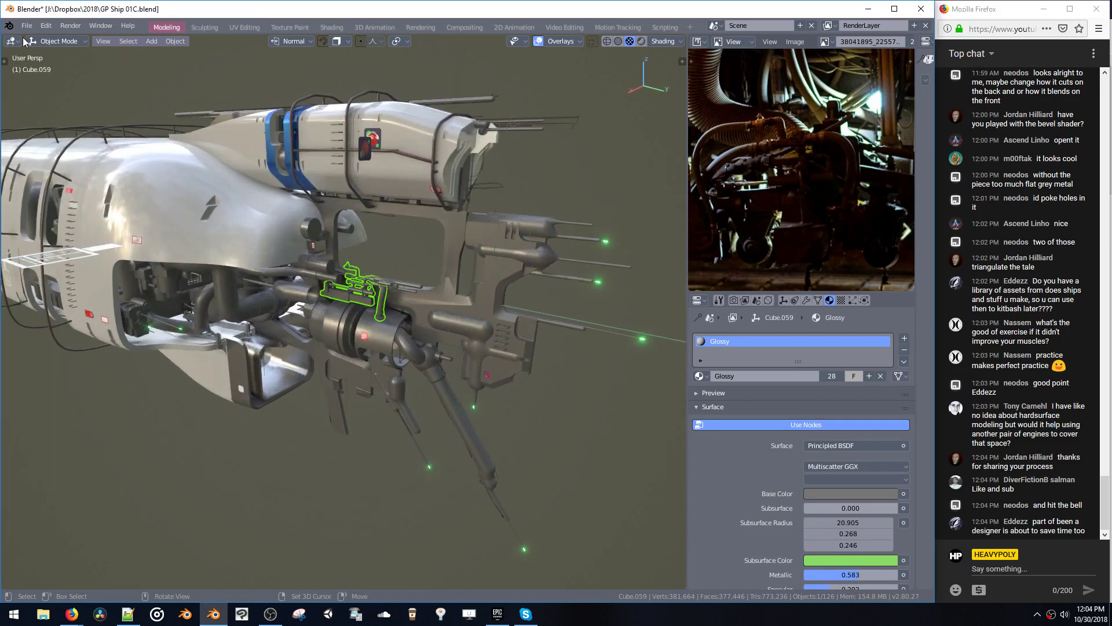
right_click(1053, 618)
left_click(1050, 570)
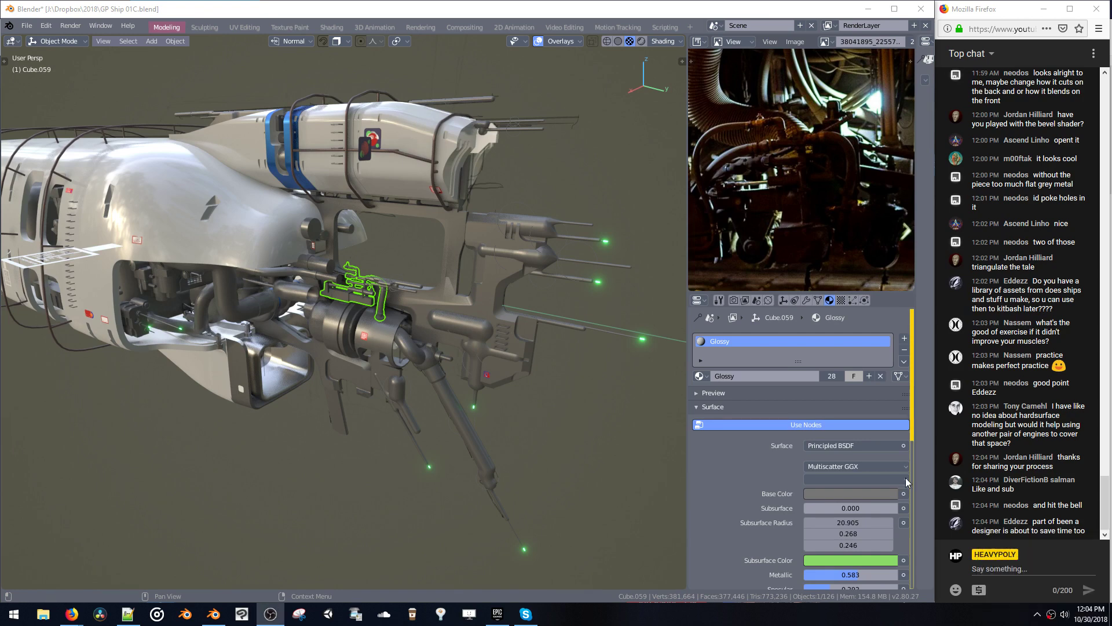